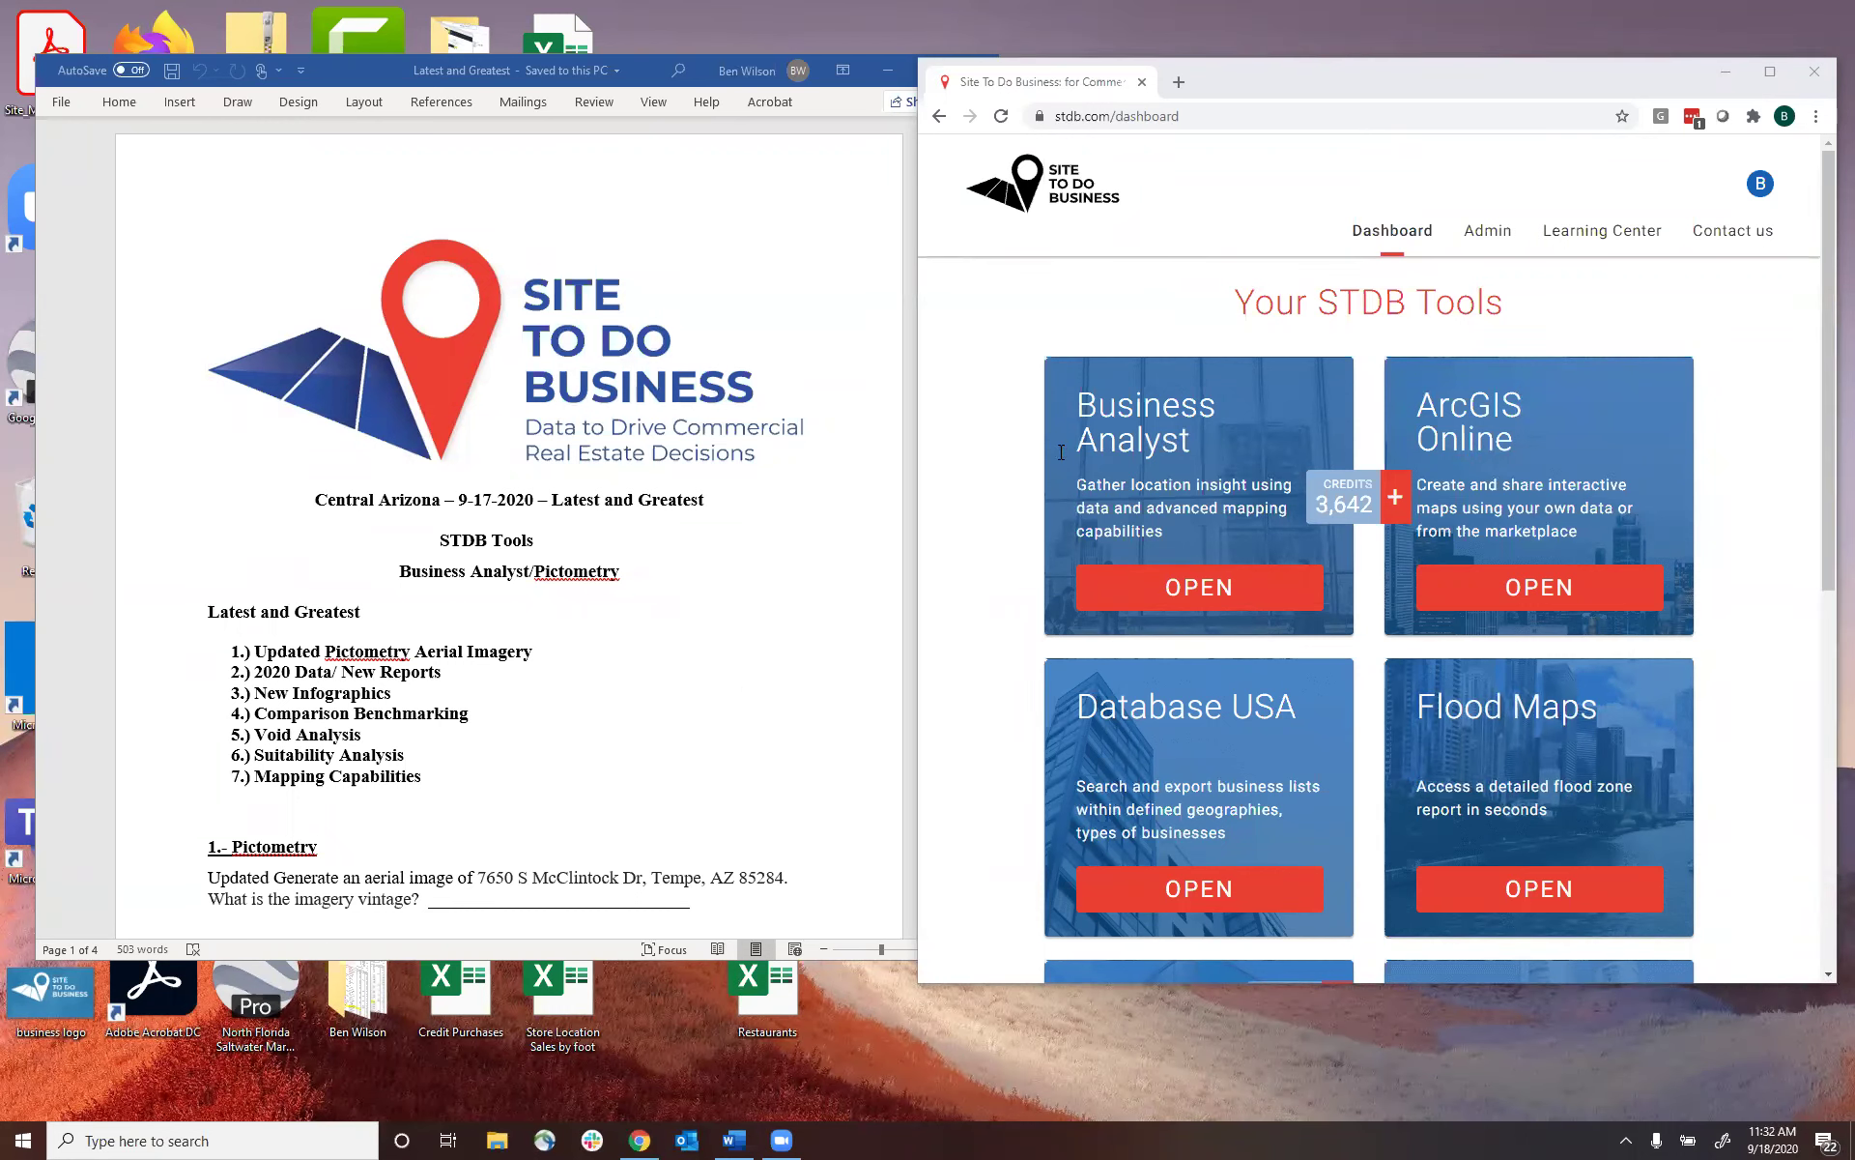
# - Scroll the STDB dashboard, move the browser window left beside Word, and launch Pictometry
pyautogui.moveTo(1828, 425); pyautogui.dragTo(1829, 535)
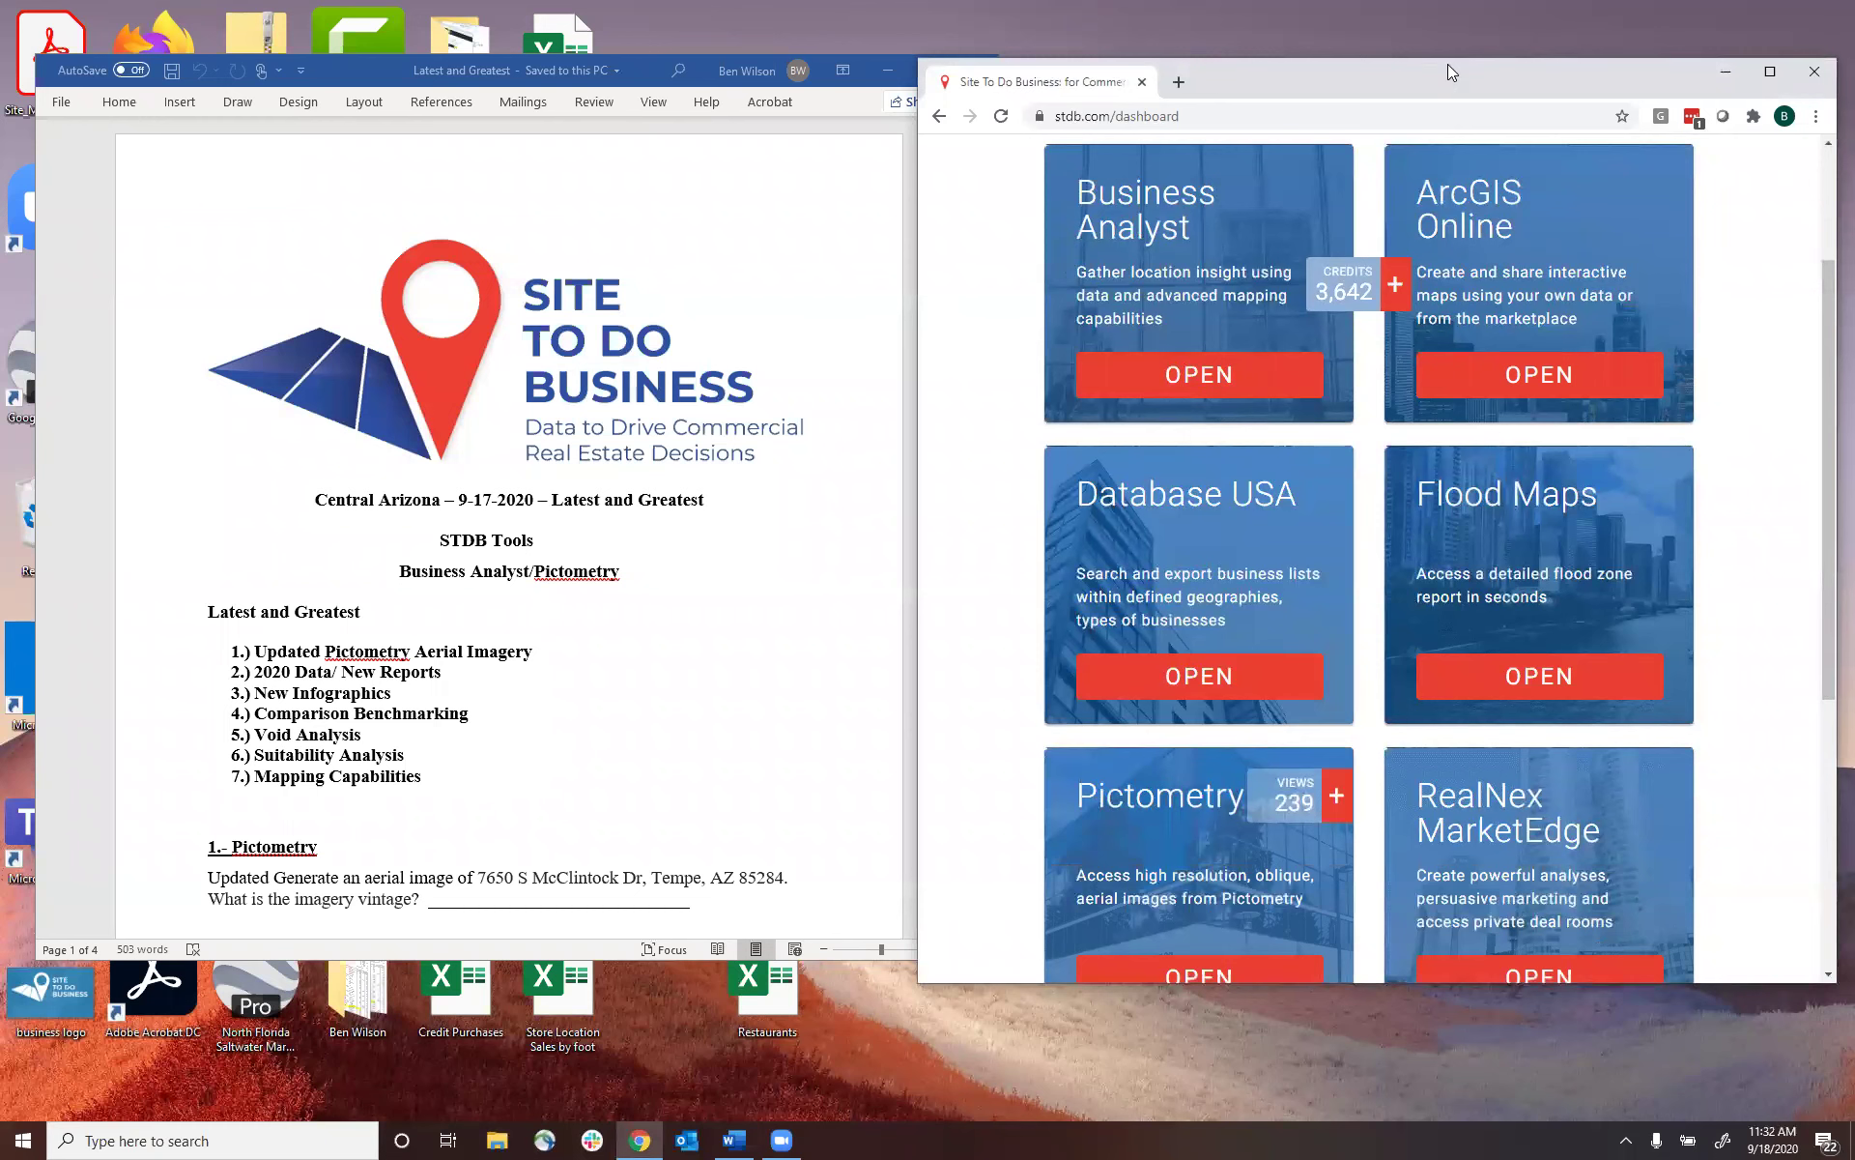
pyautogui.moveTo(1448, 64); pyautogui.dragTo(978, 75)
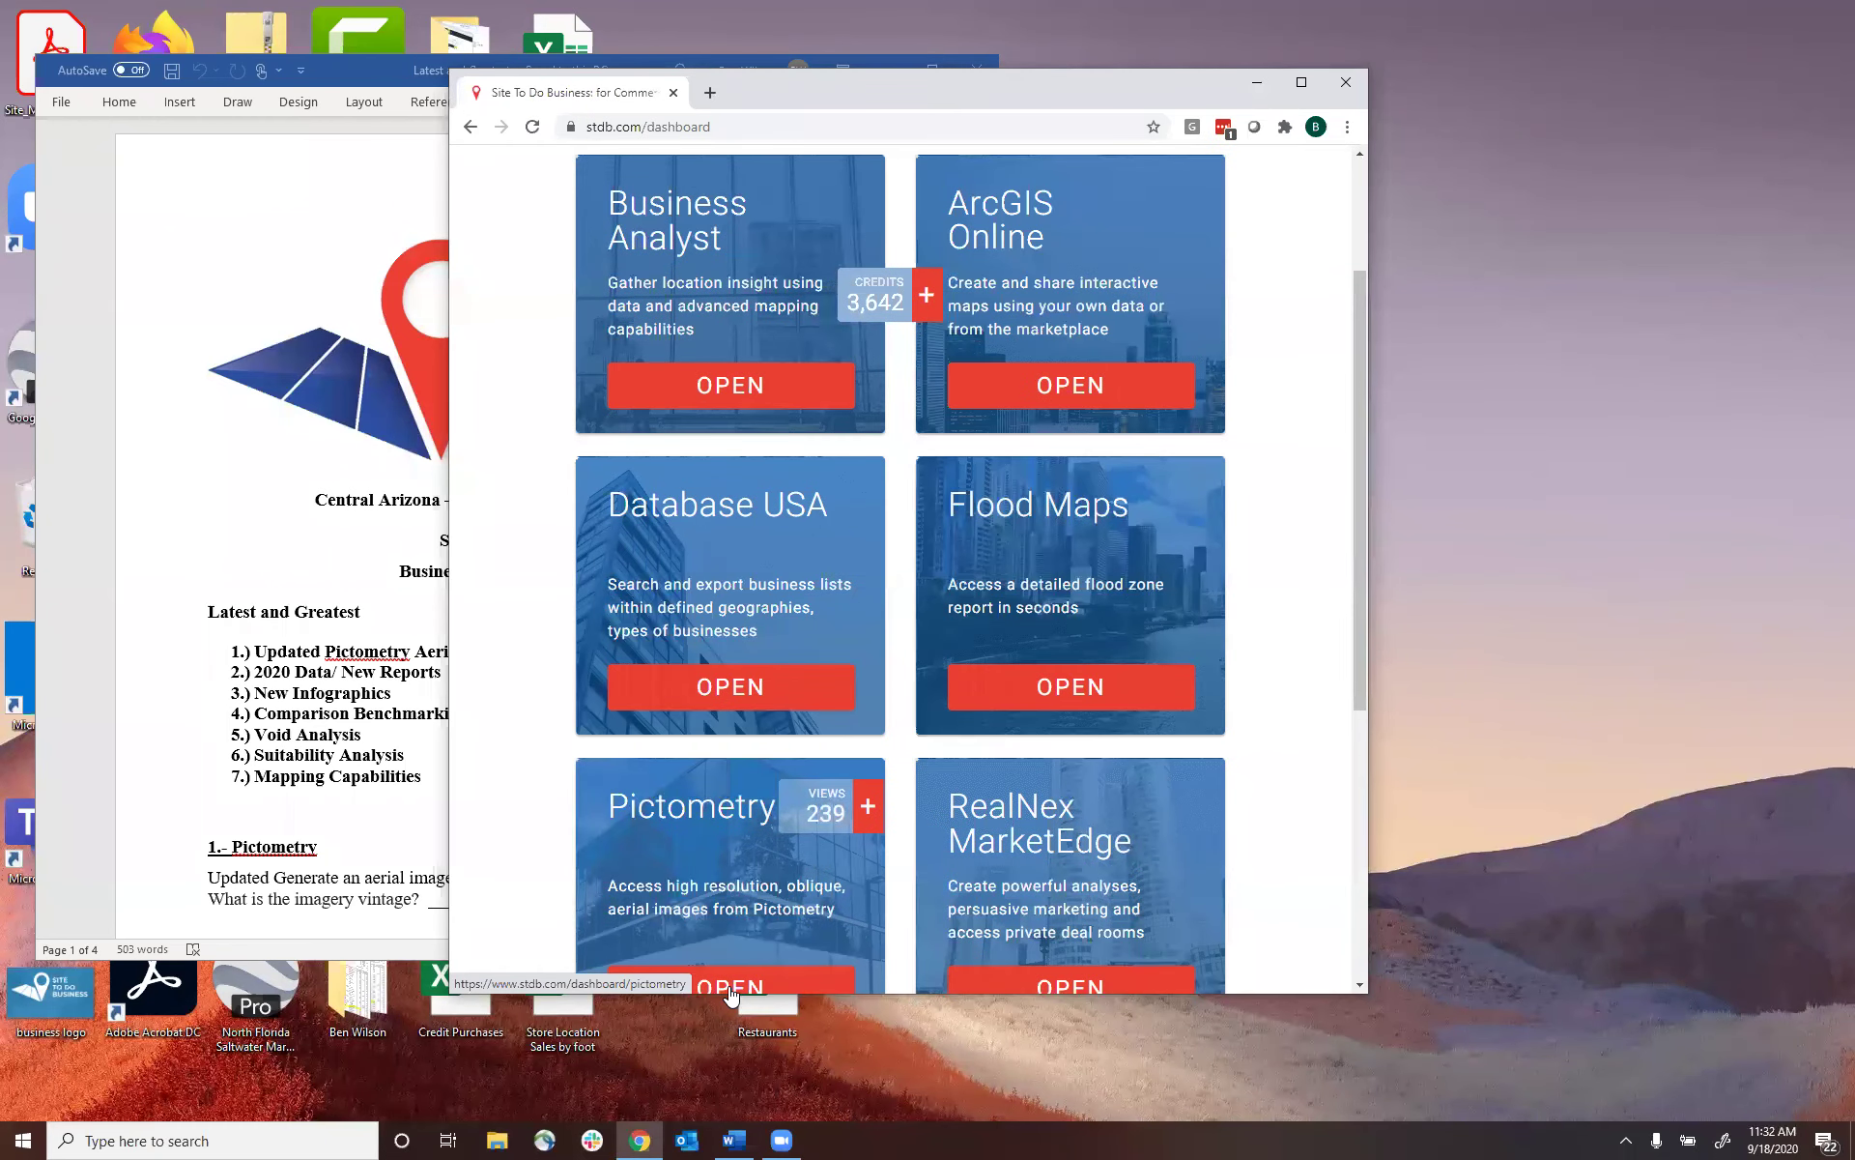
pyautogui.click(731, 995)
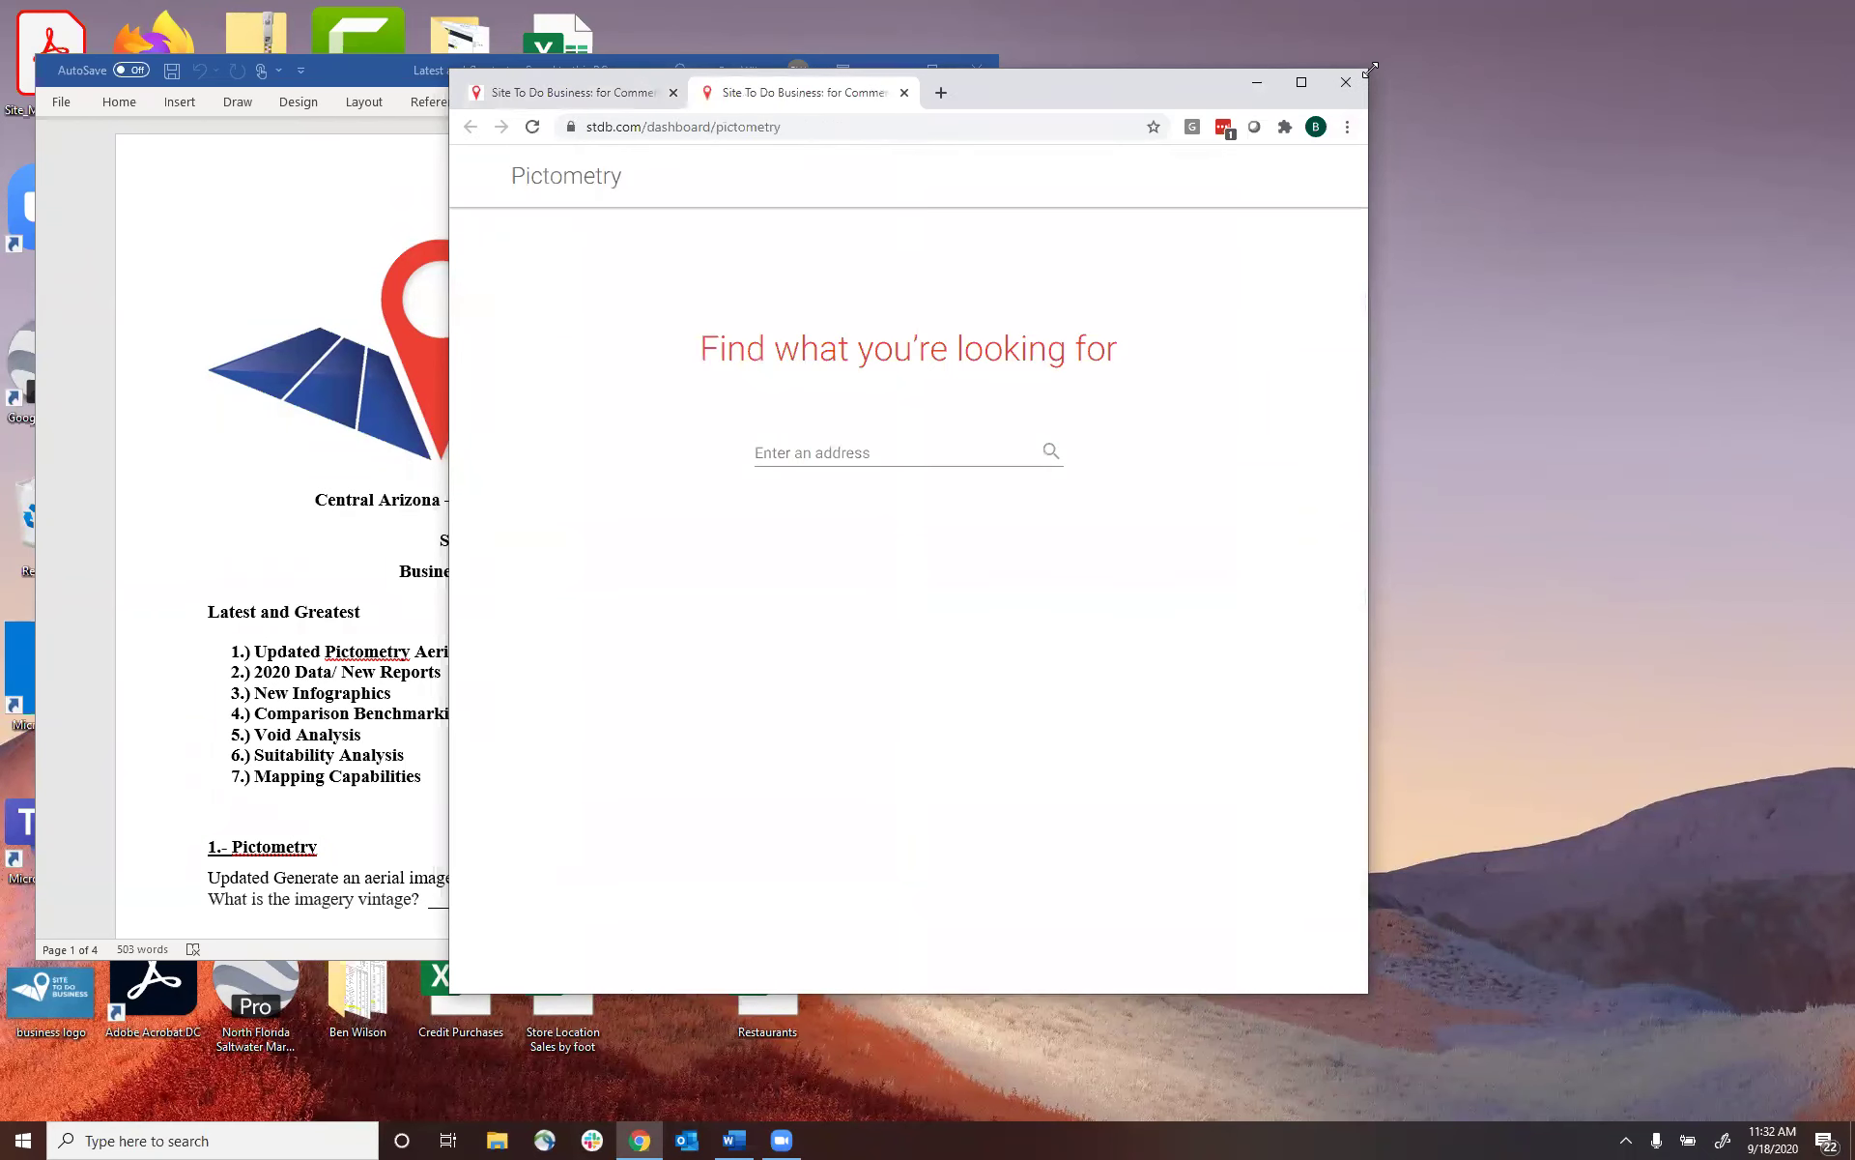
pyautogui.moveTo(1370, 70); pyautogui.dragTo(1811, 29)
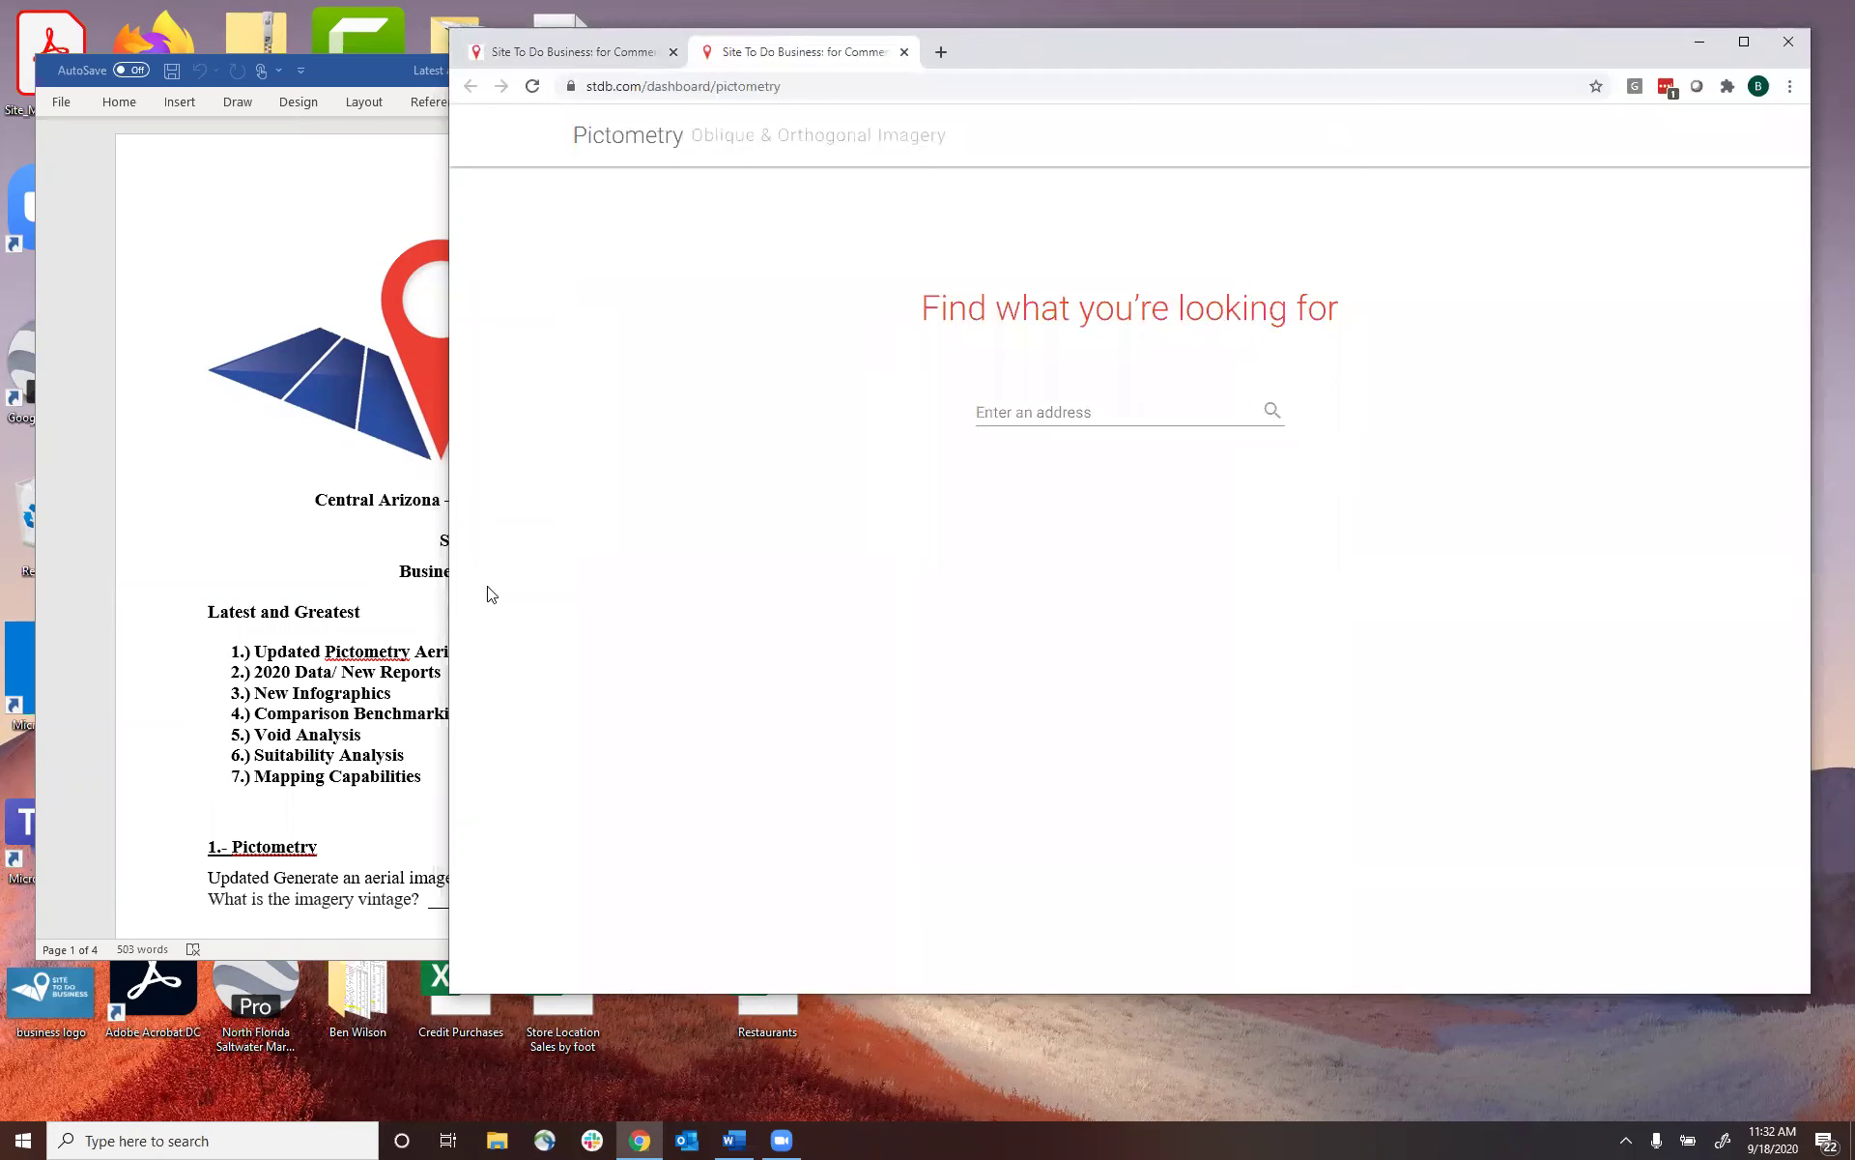
pyautogui.click(360, 903)
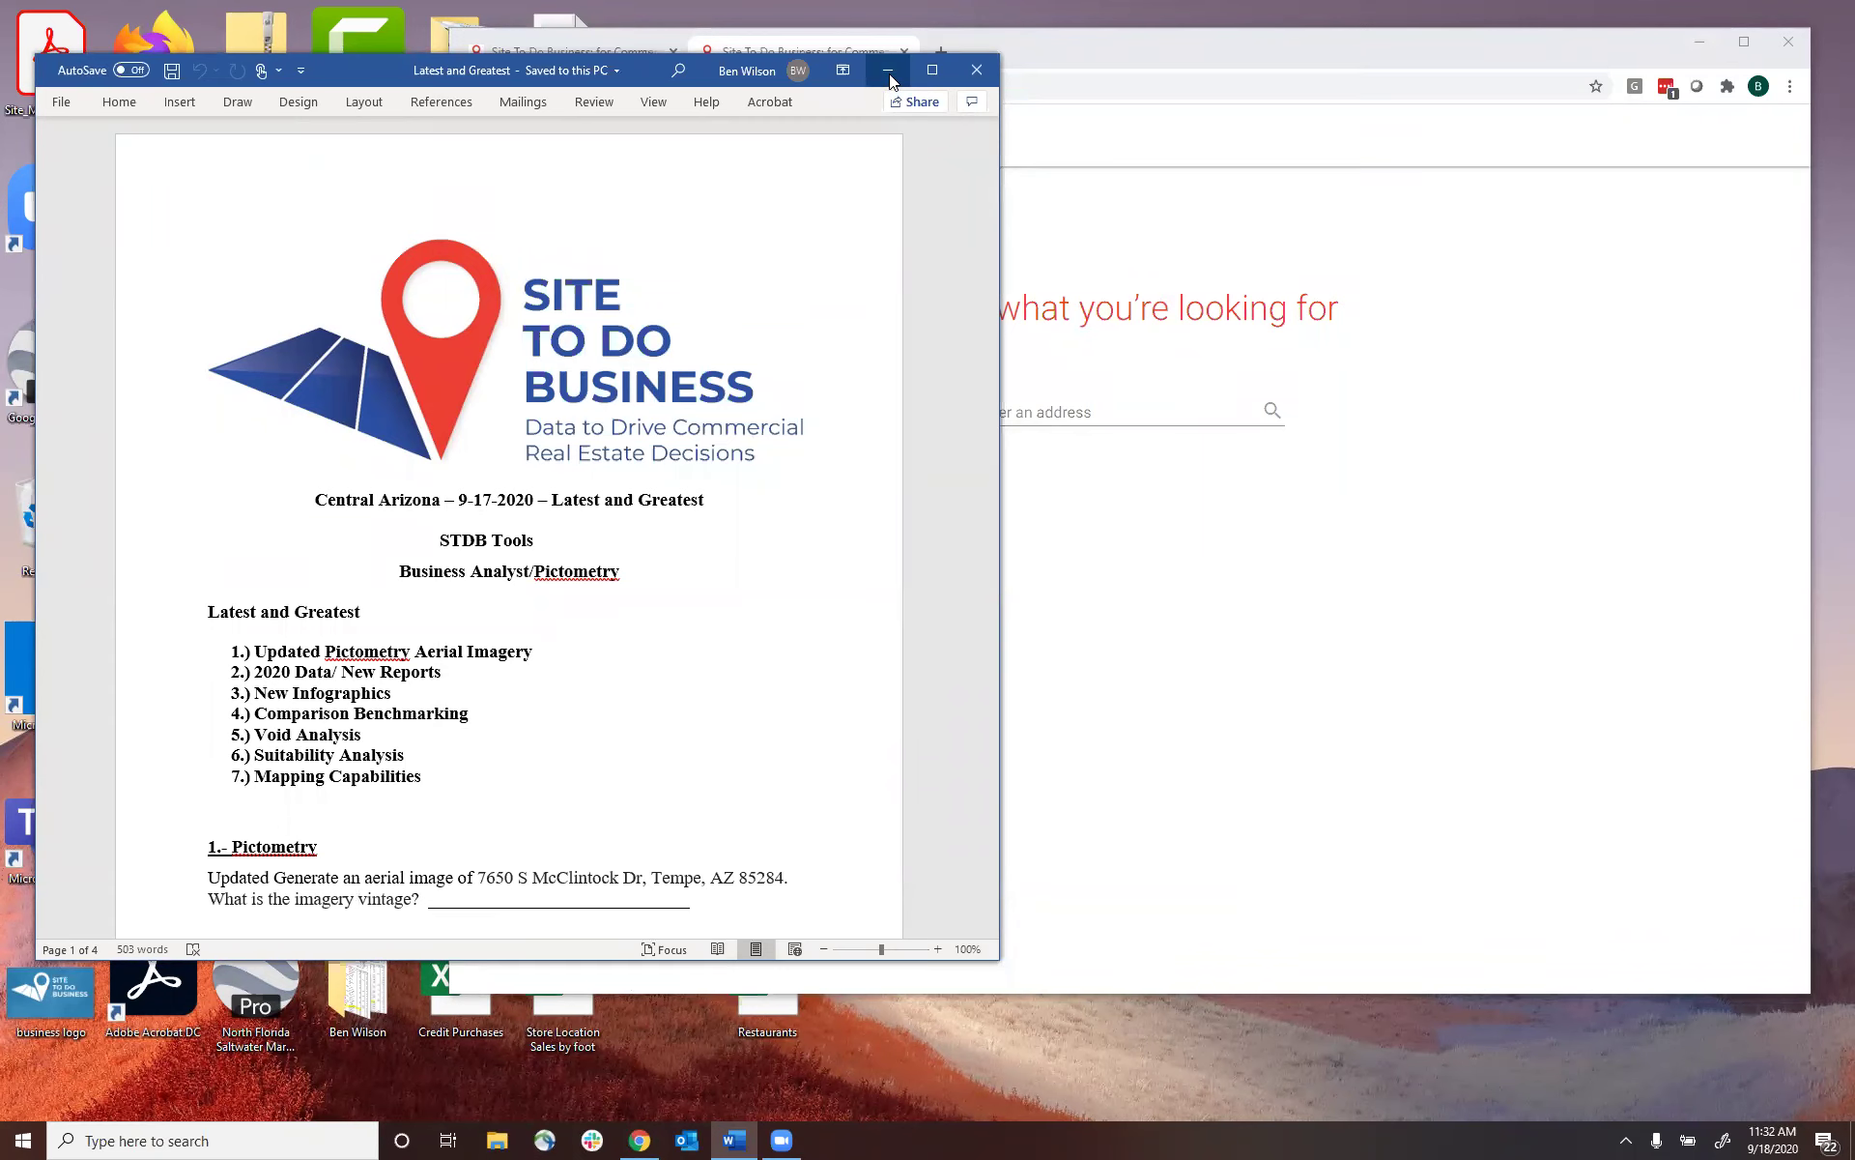
pyautogui.click(1091, 416)
pyautogui.write('7650')
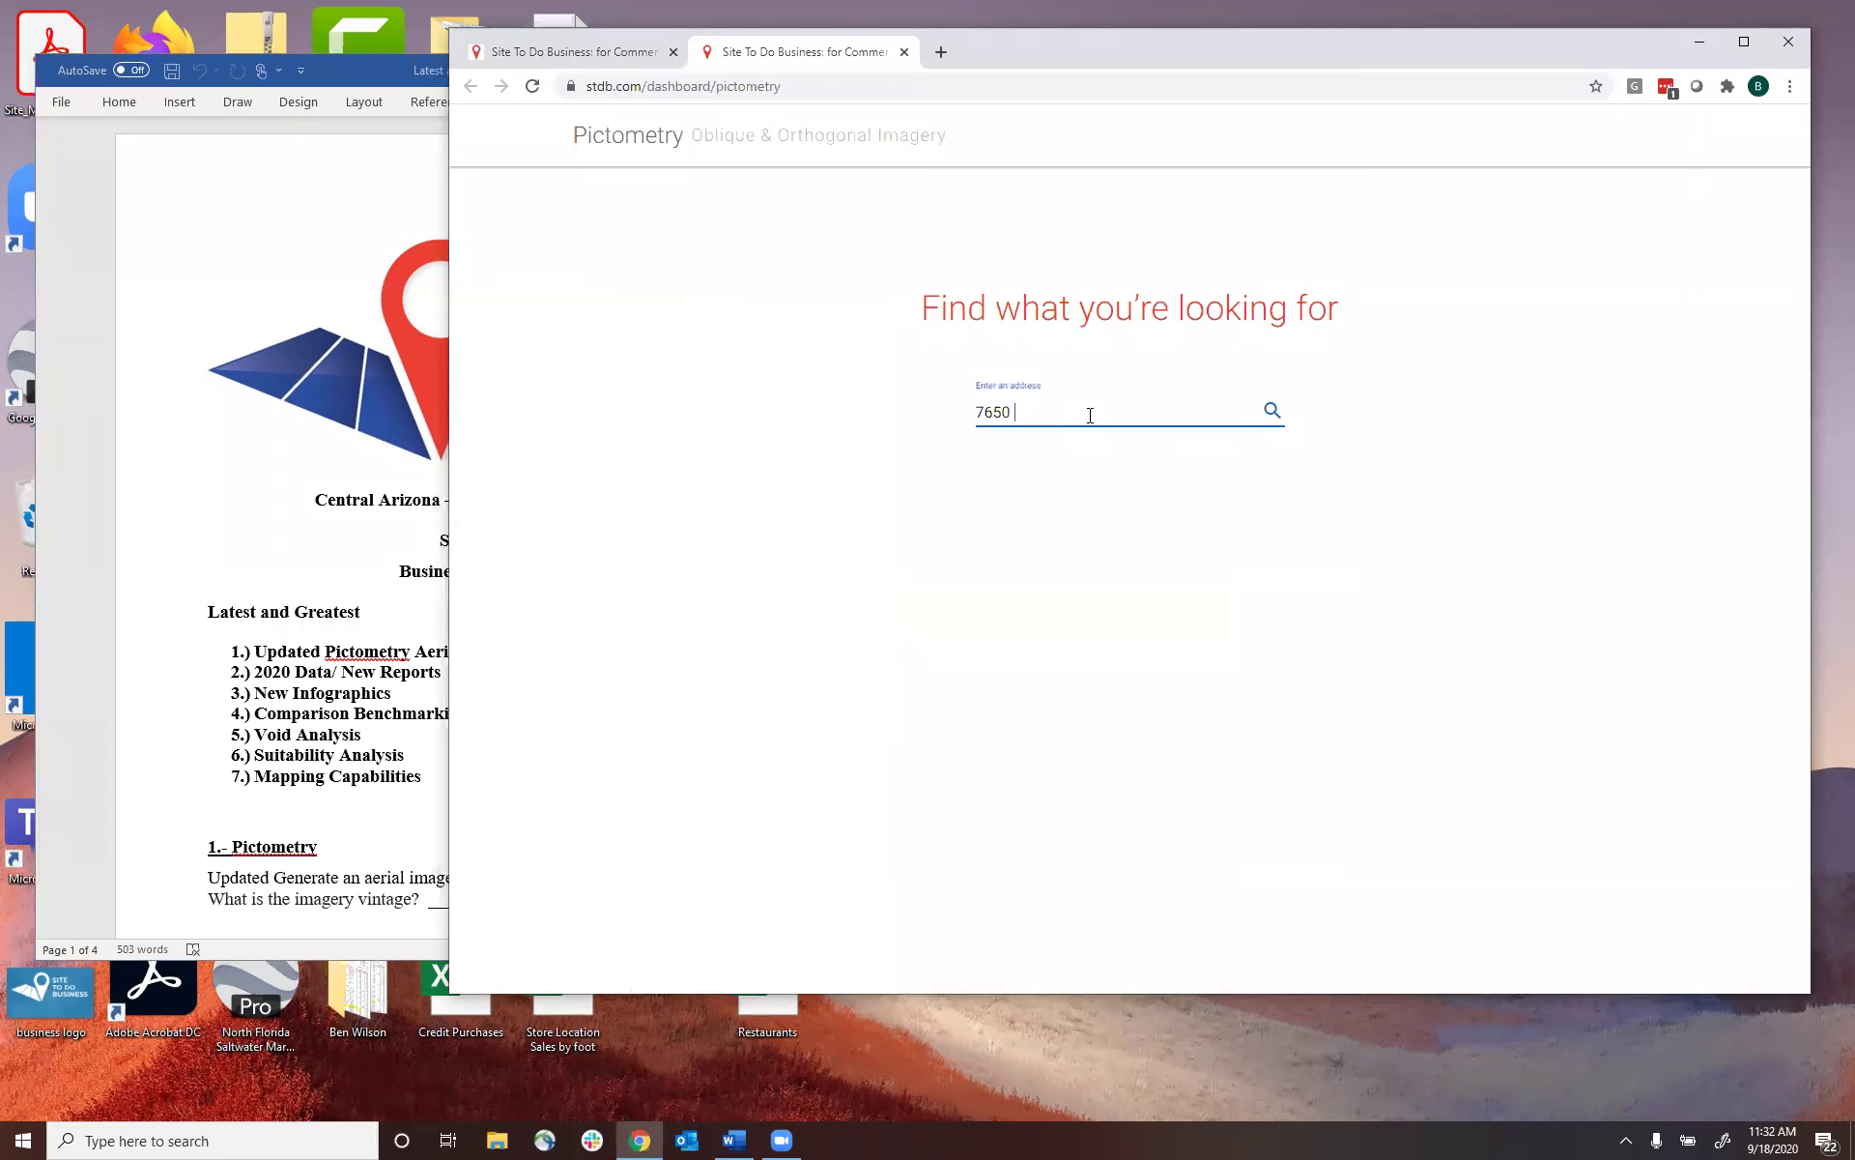
pyautogui.write(' south mc')
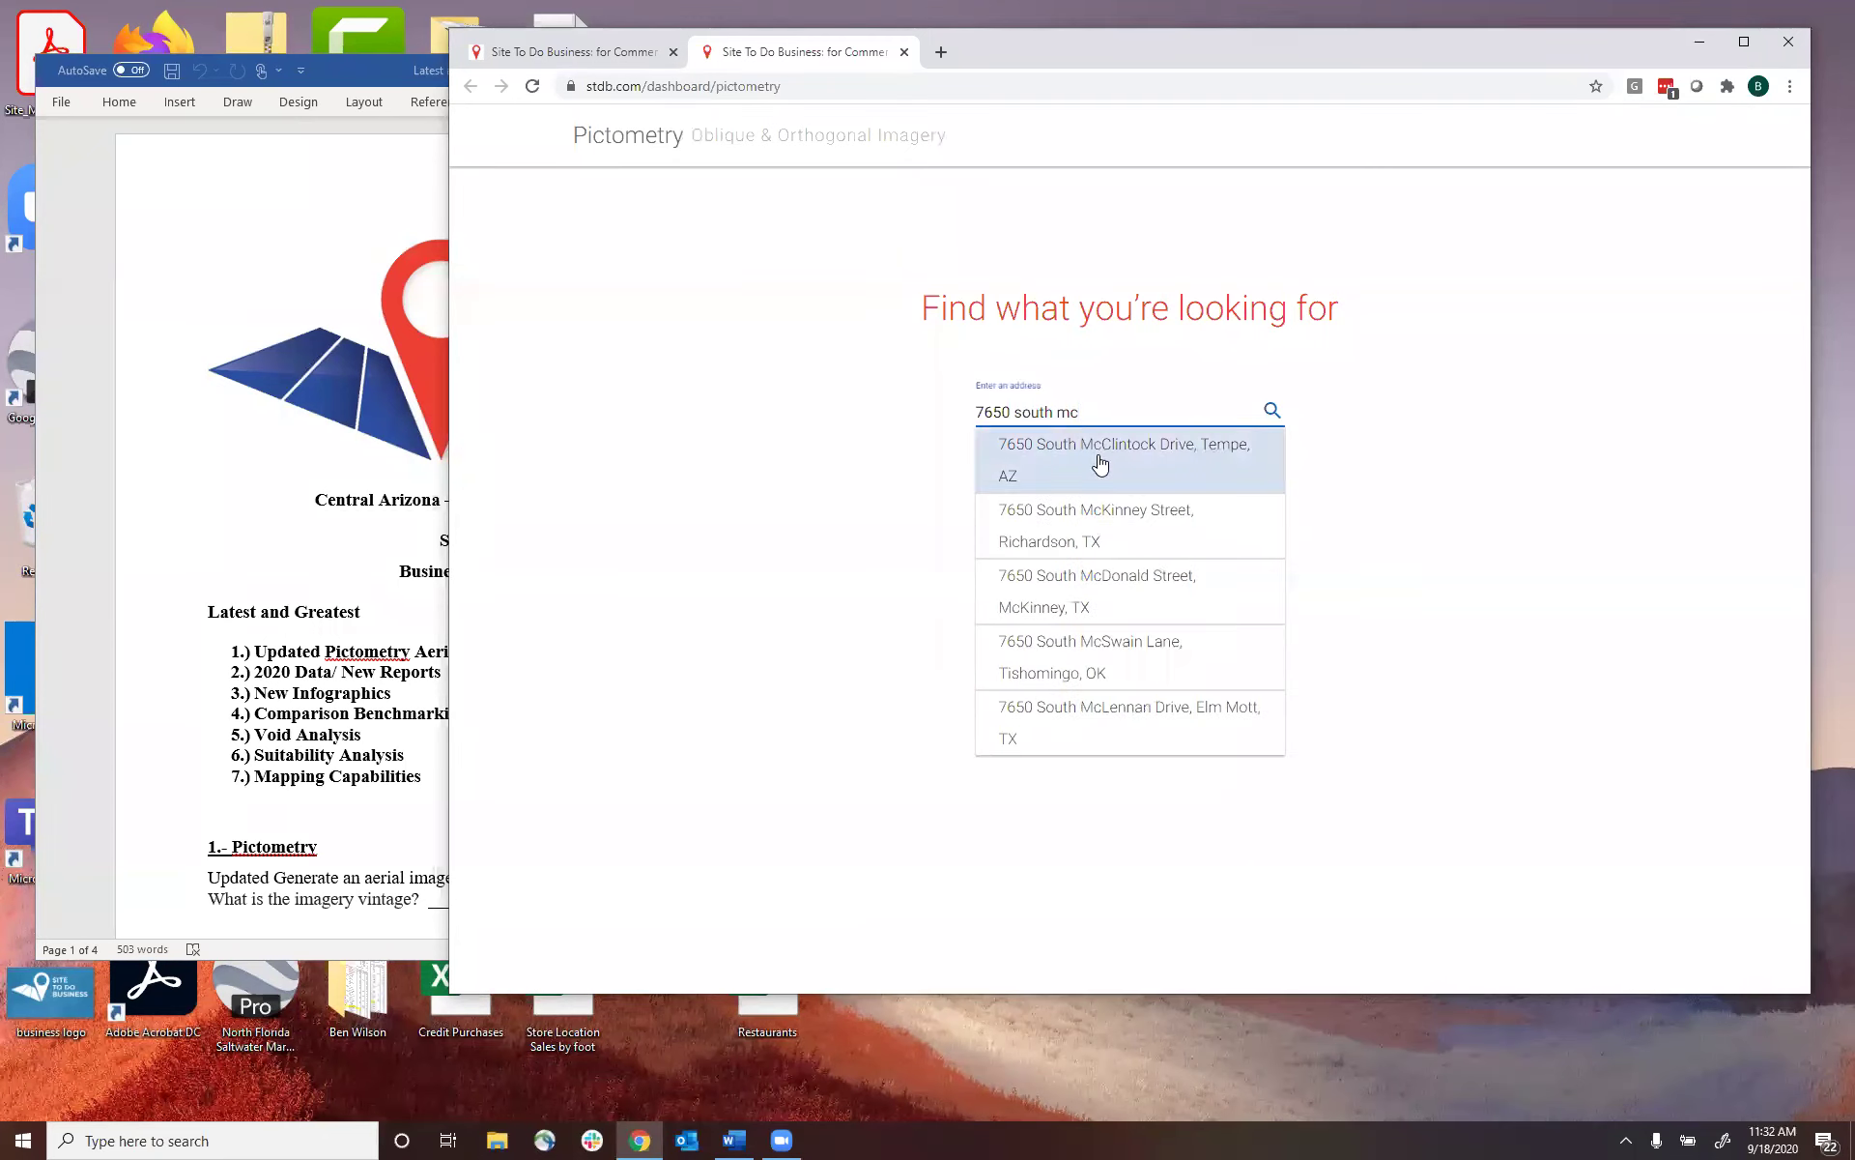
pyautogui.click(1104, 465)
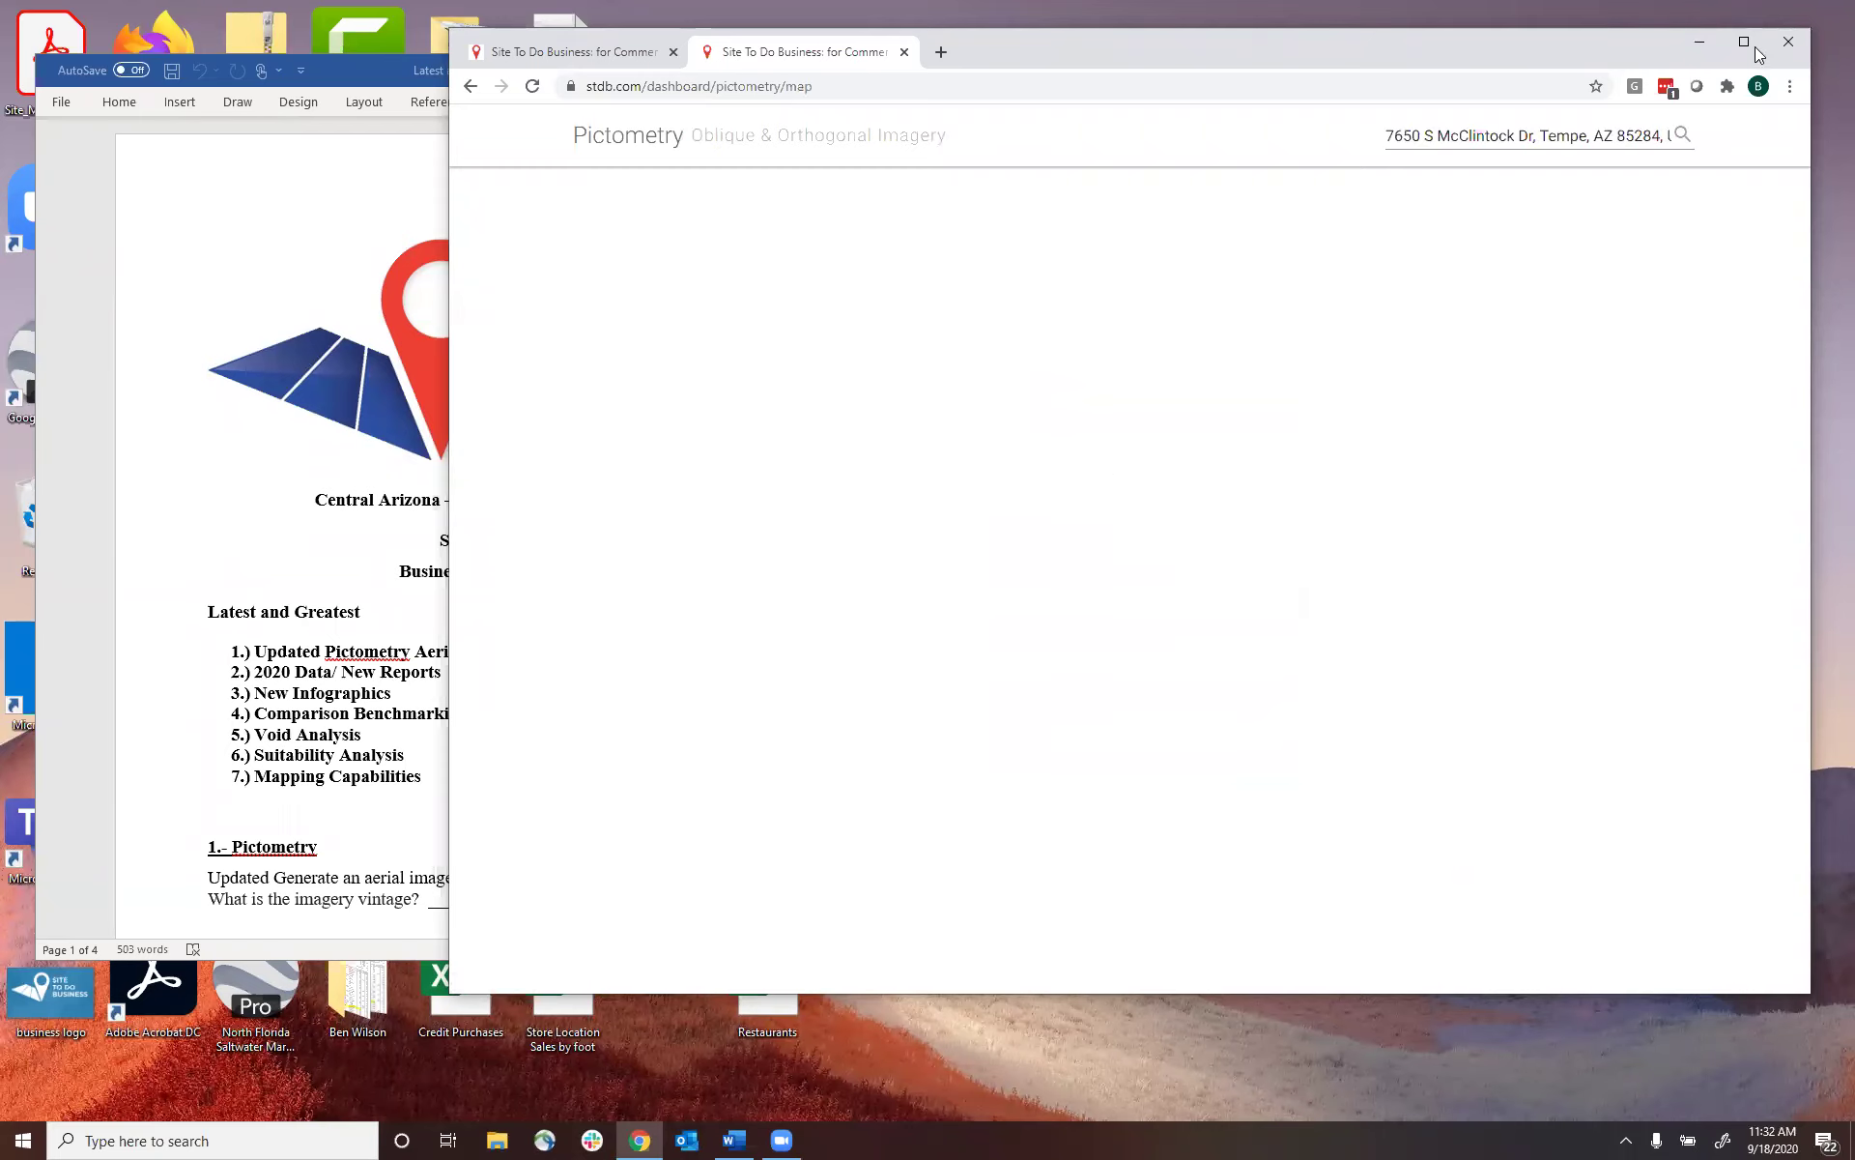
pyautogui.click(1745, 42)
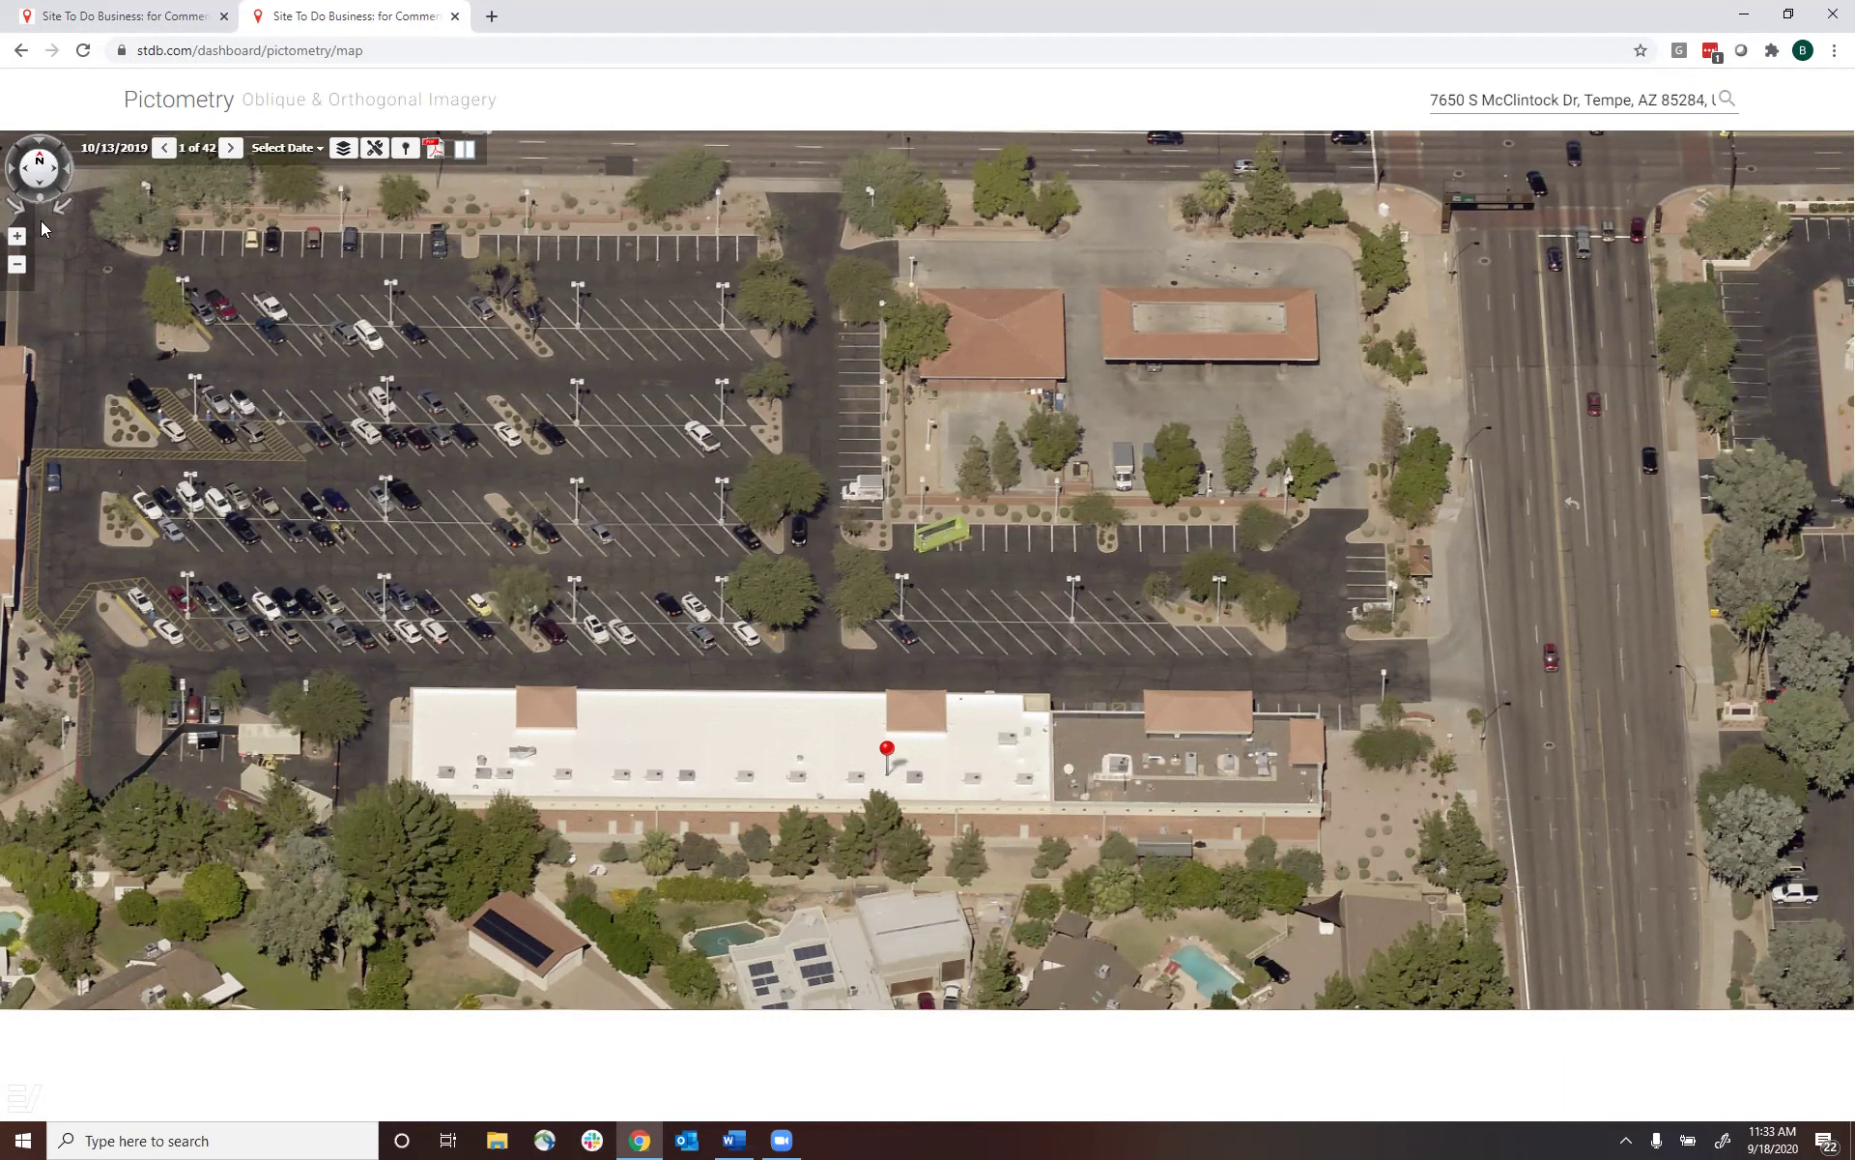
# - Turn on the Streets and Place Names and Contours layers on the aerial map
pyautogui.click(320, 150)
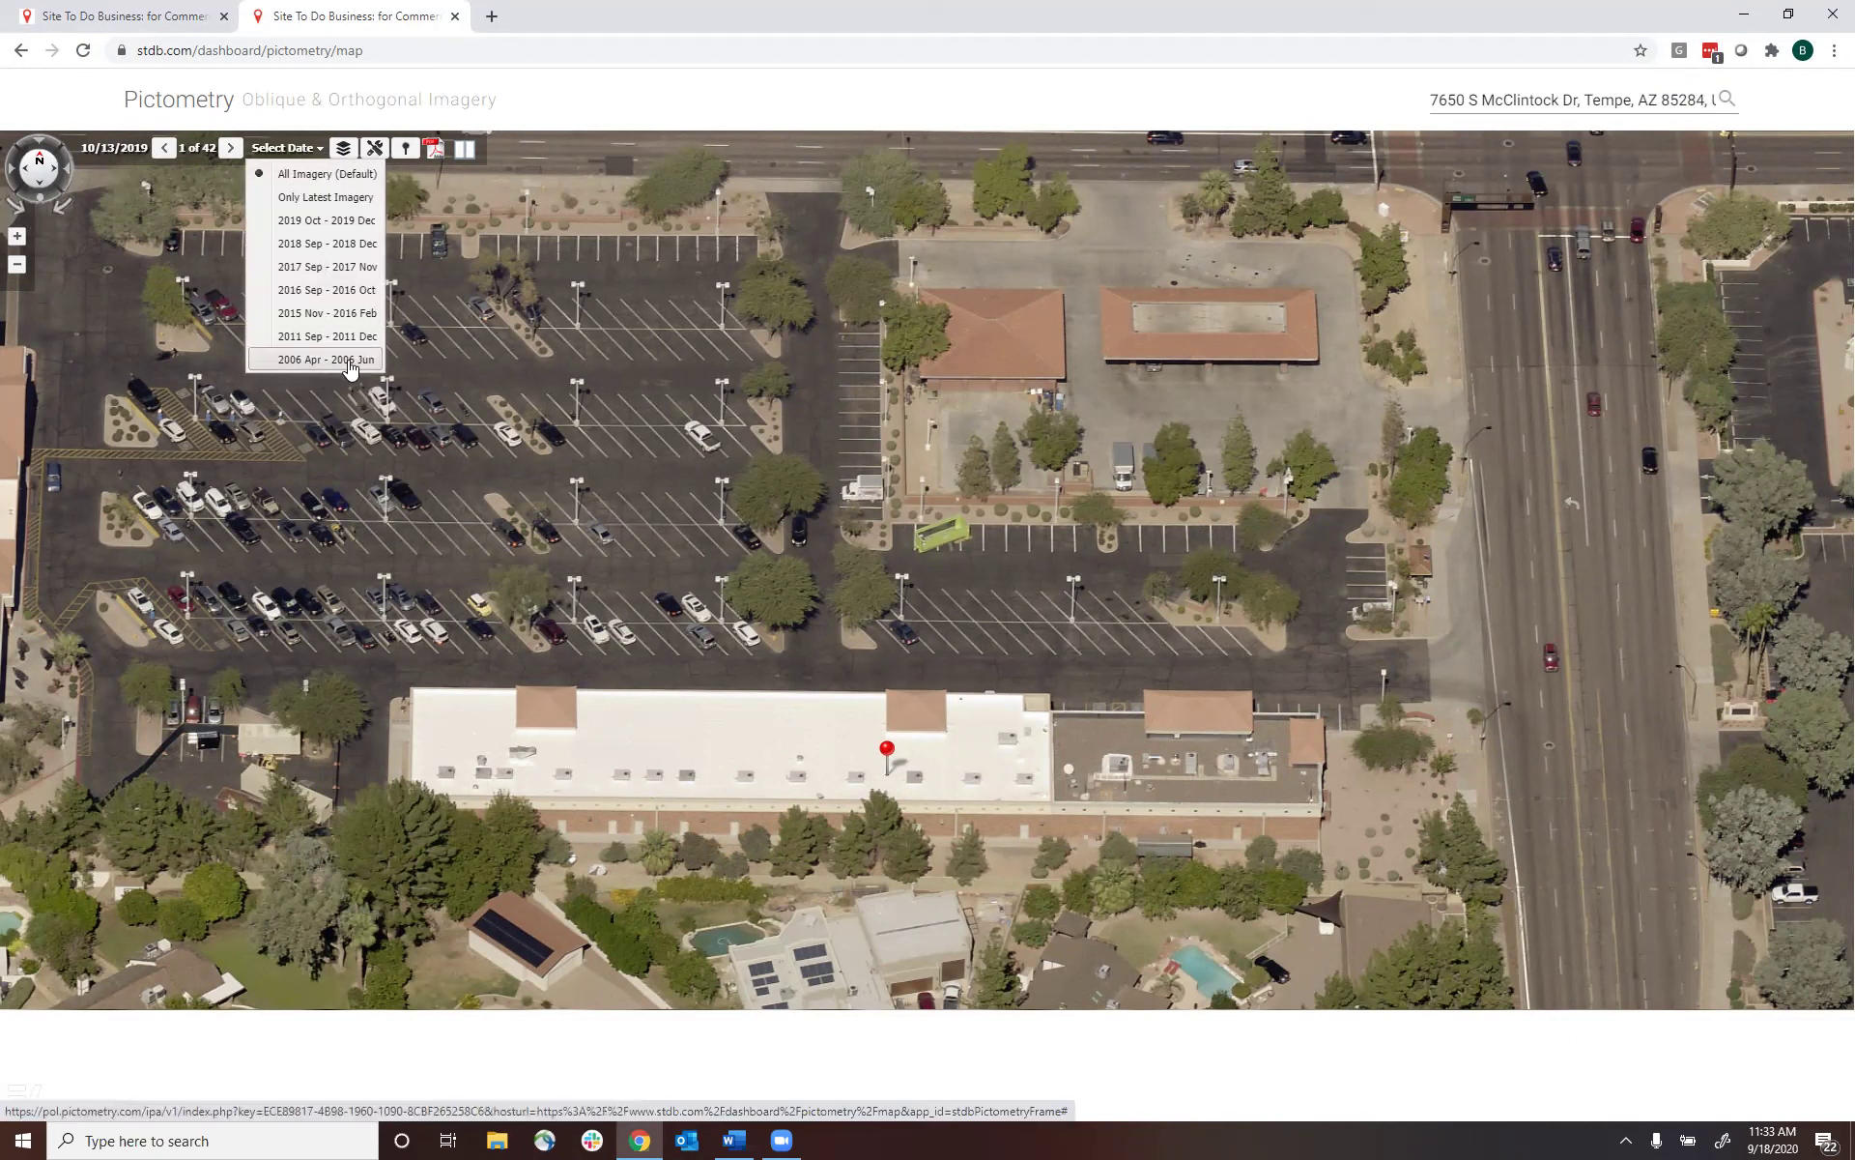
pyautogui.click(333, 153)
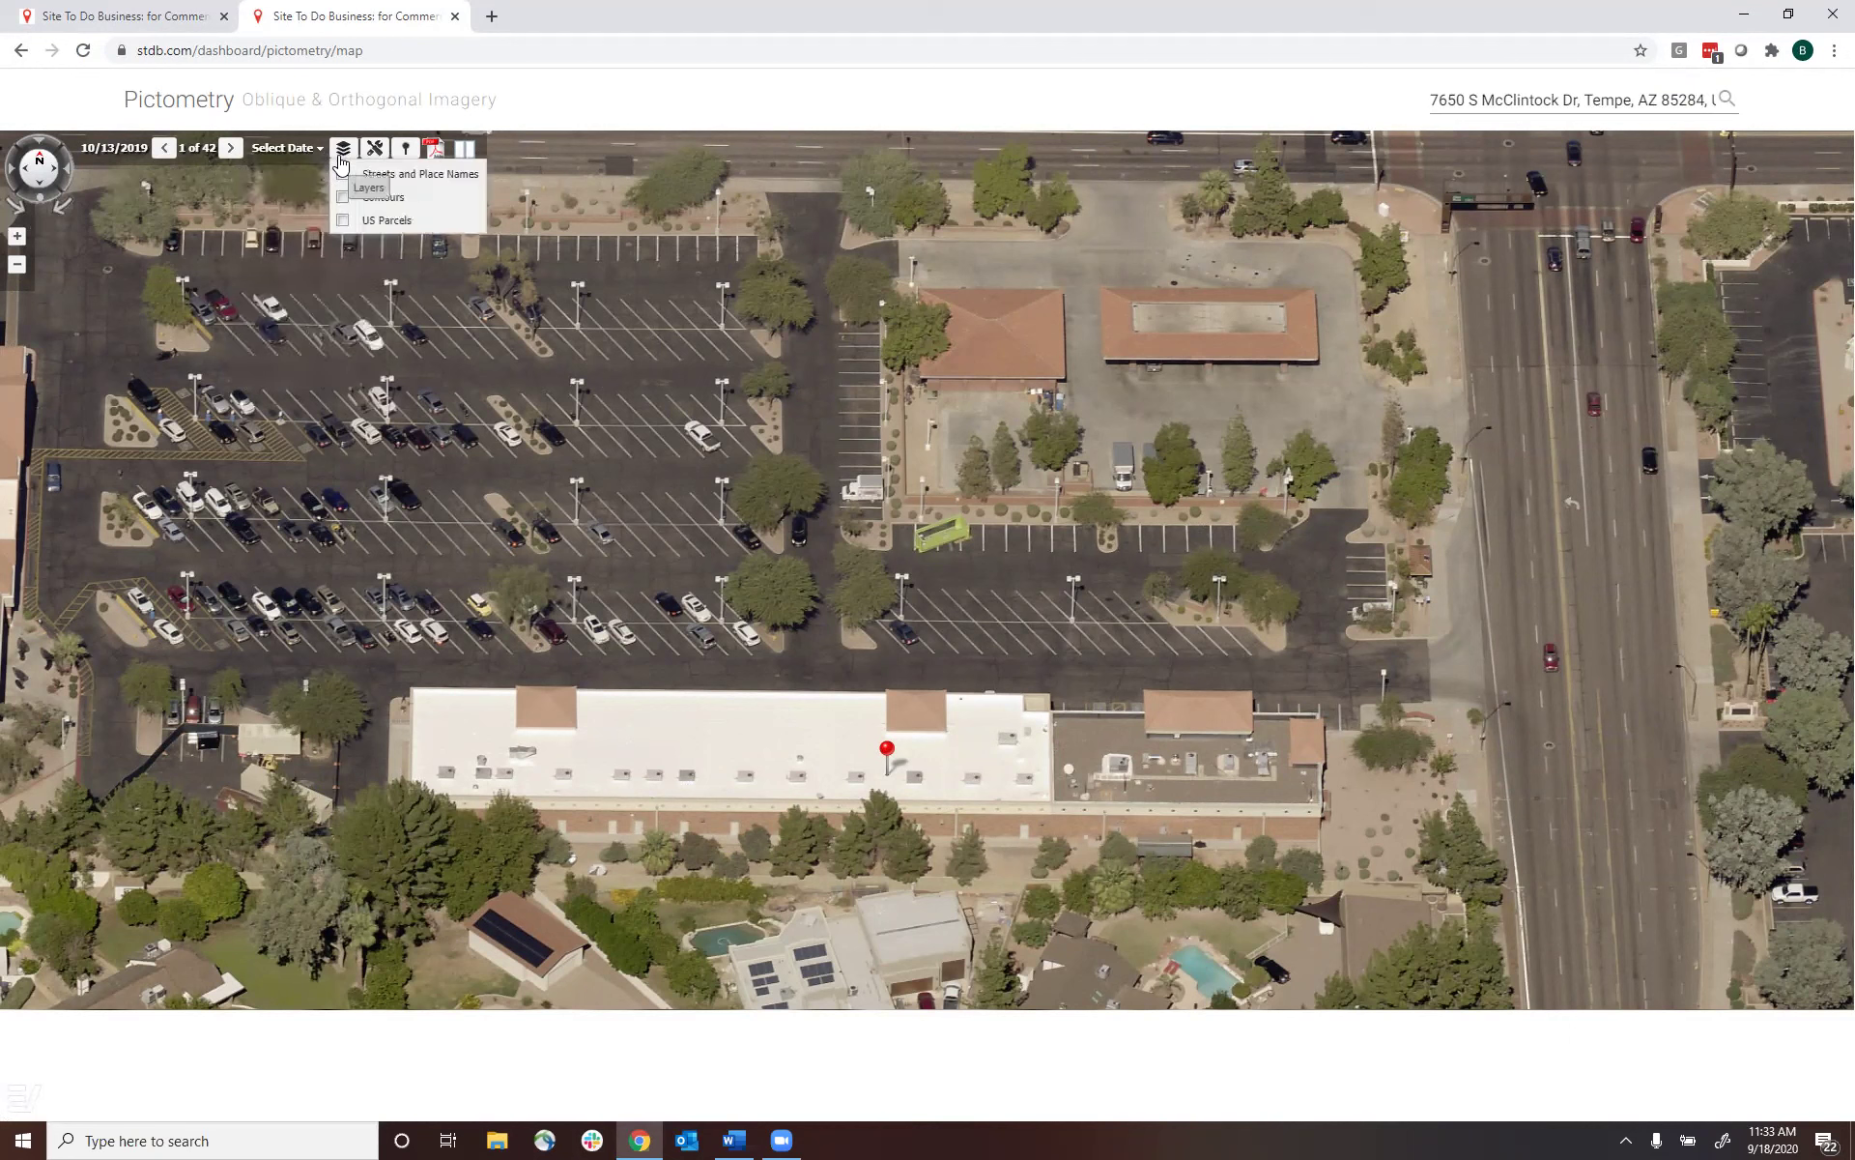
pyautogui.click(342, 174)
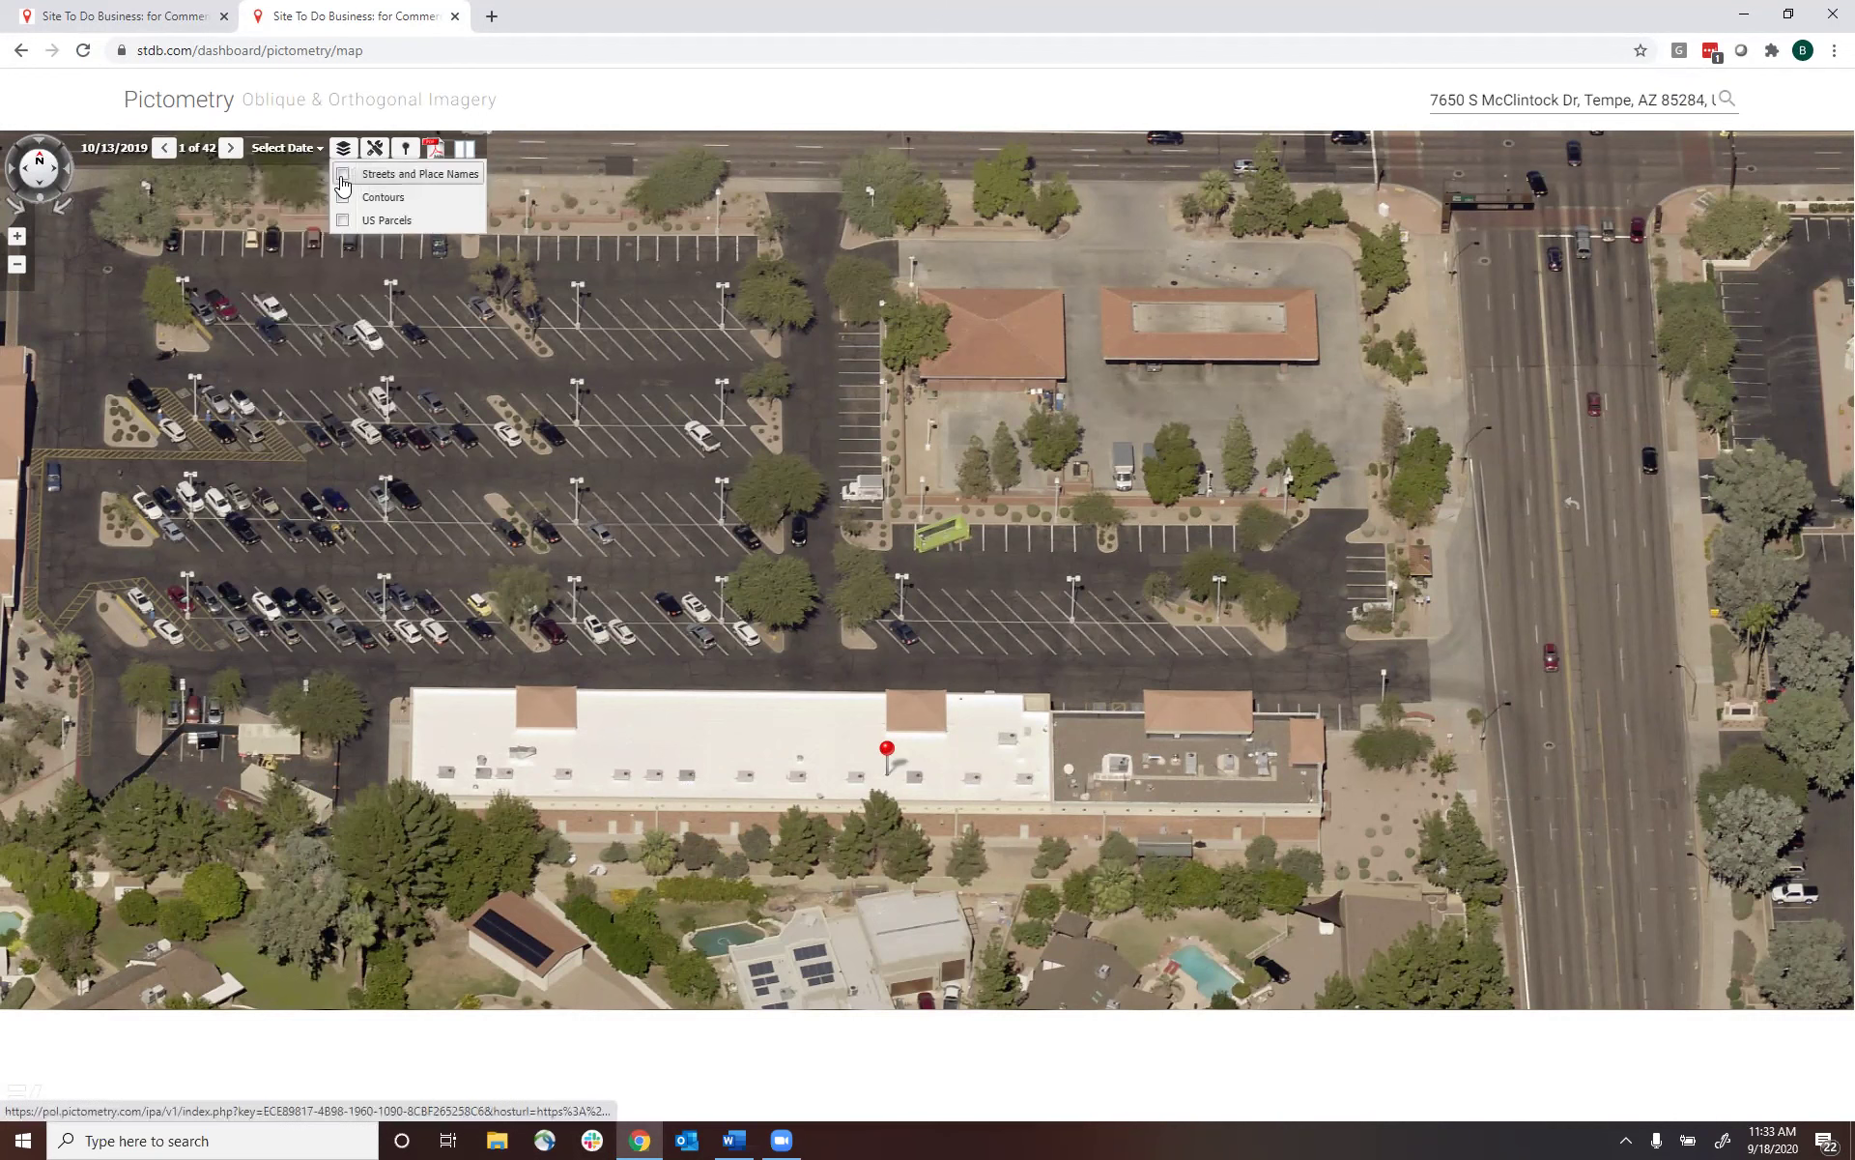
pyautogui.click(342, 197)
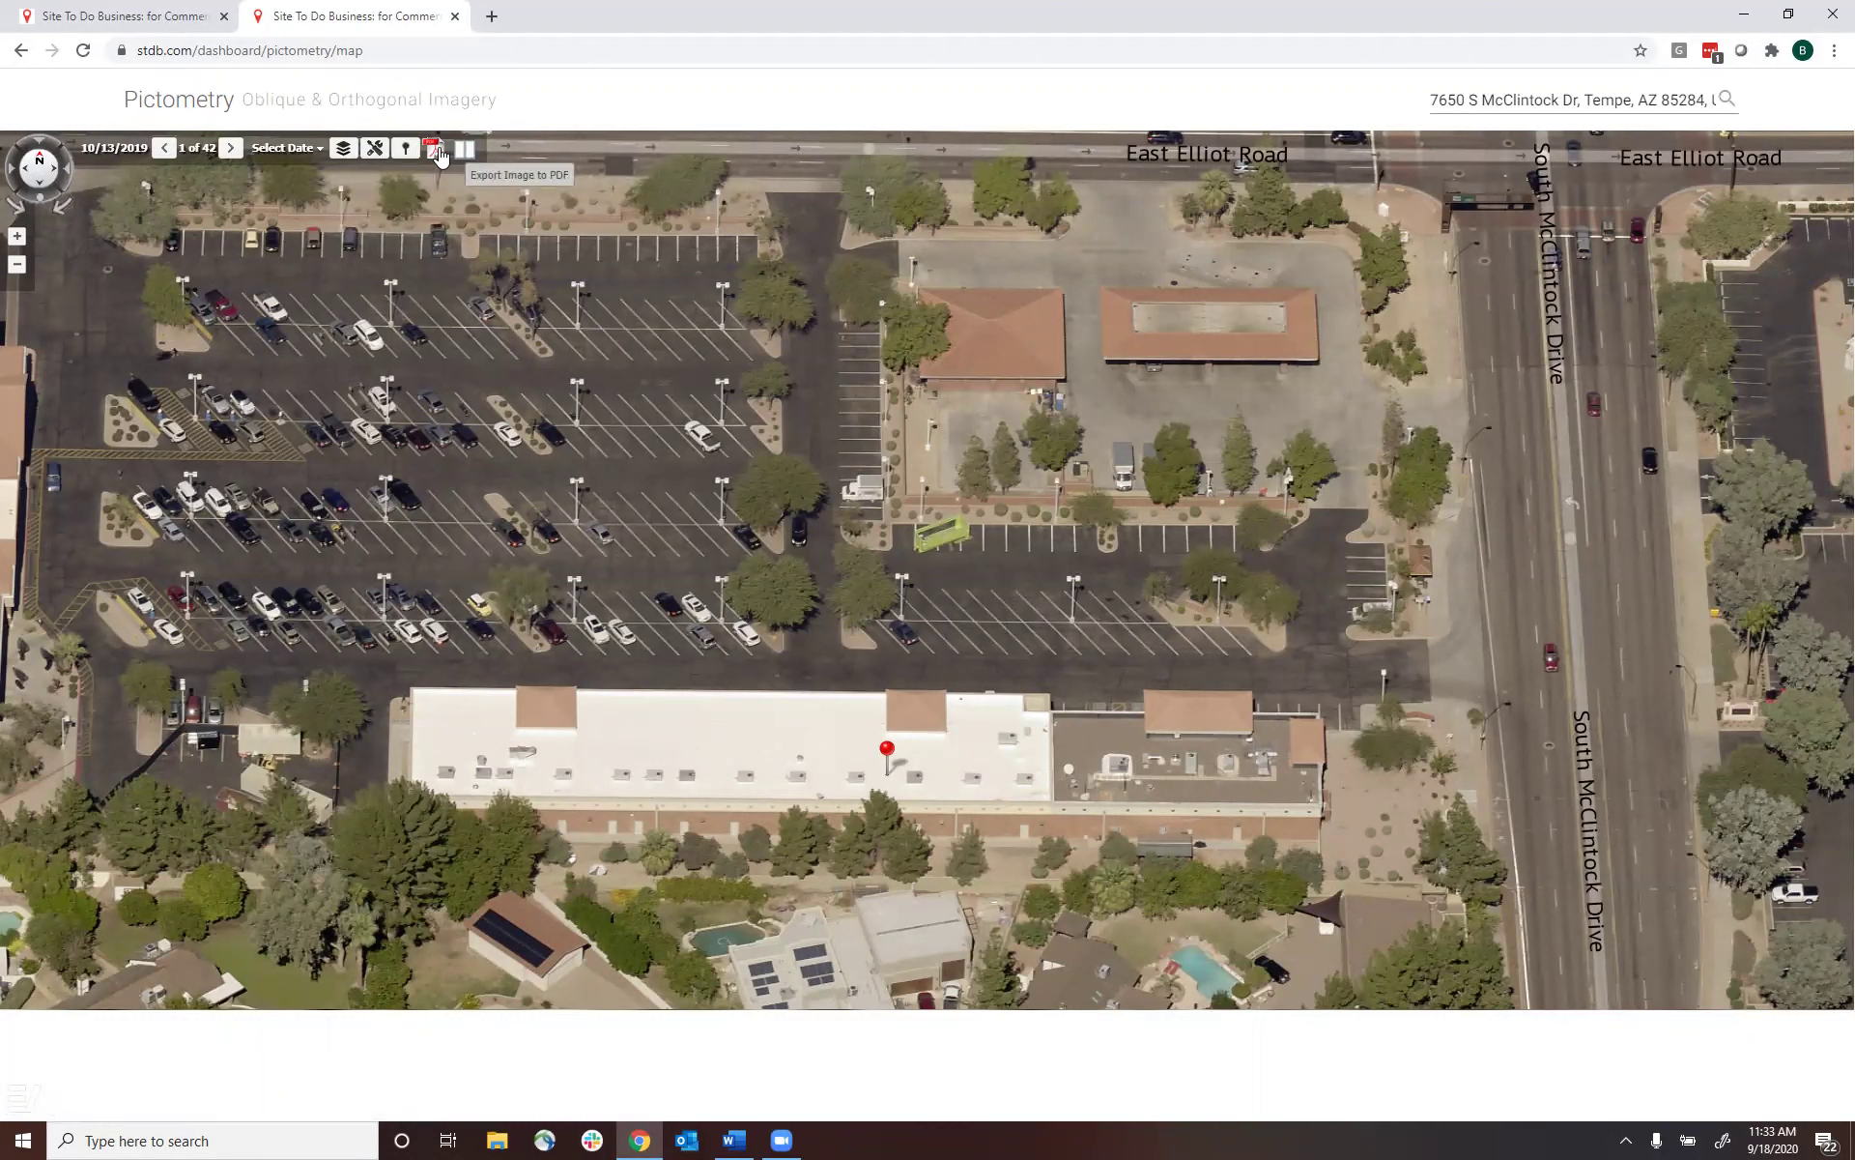
# - Zoom out and pan the aerial view to the intersection, then close the Pictometry tab
pyautogui.click(16, 265)
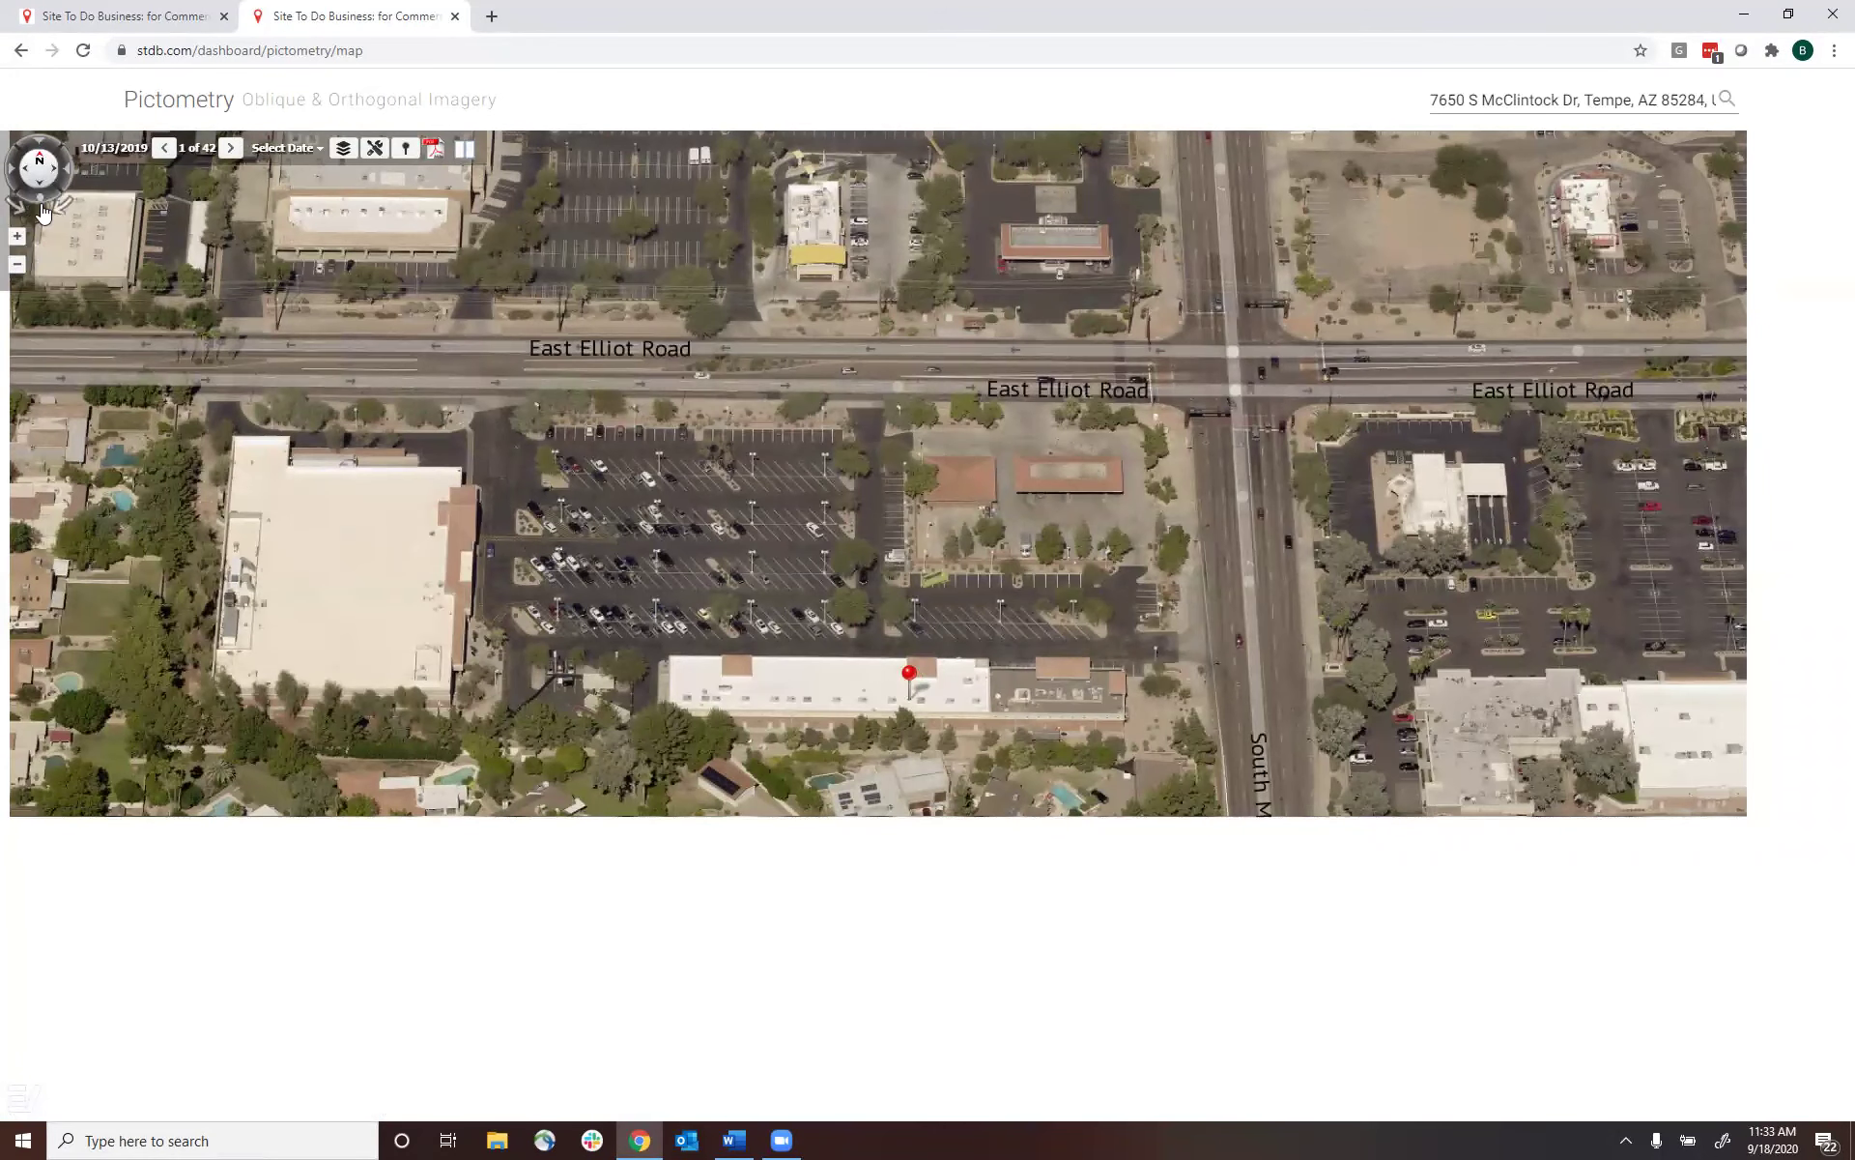
pyautogui.moveTo(17, 270)
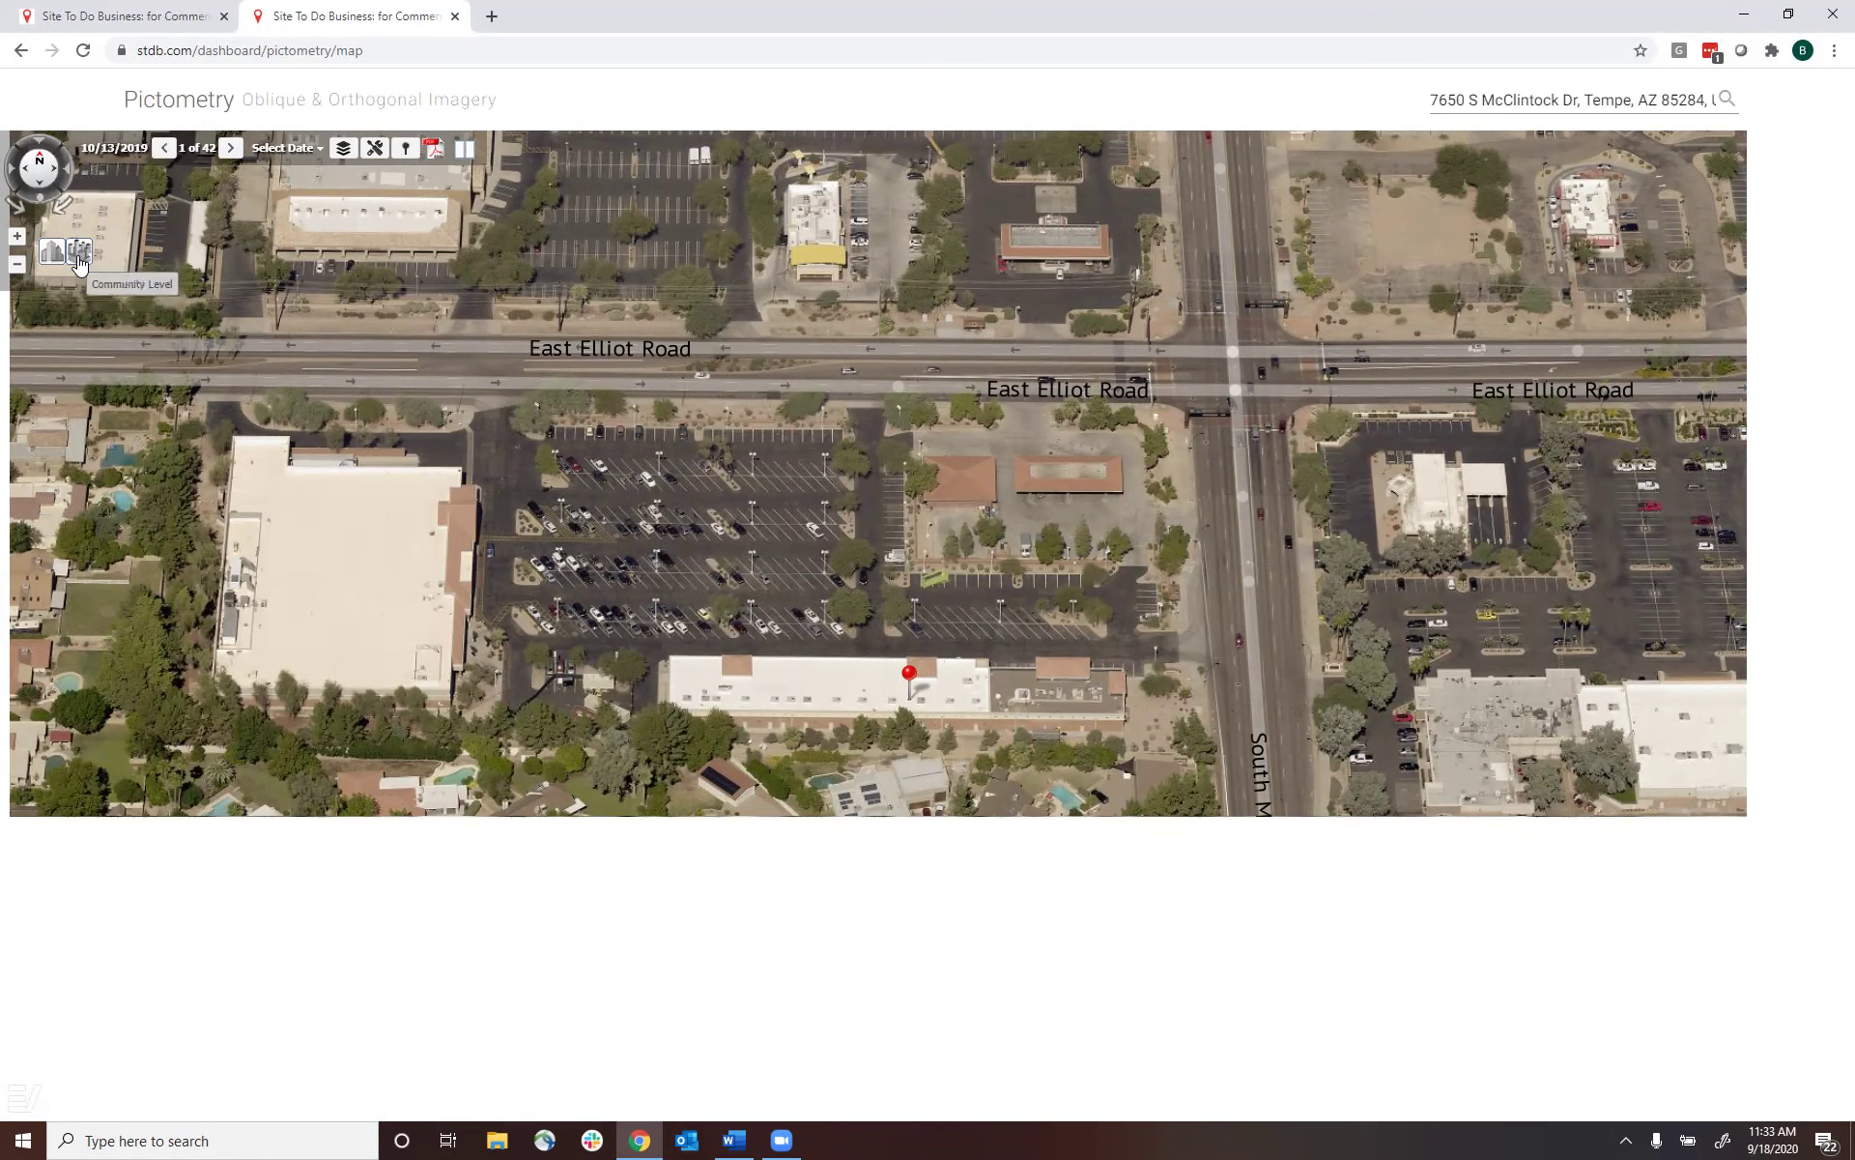
pyautogui.moveTo(869, 349); pyautogui.dragTo(757, 546)
pyautogui.click(16, 263)
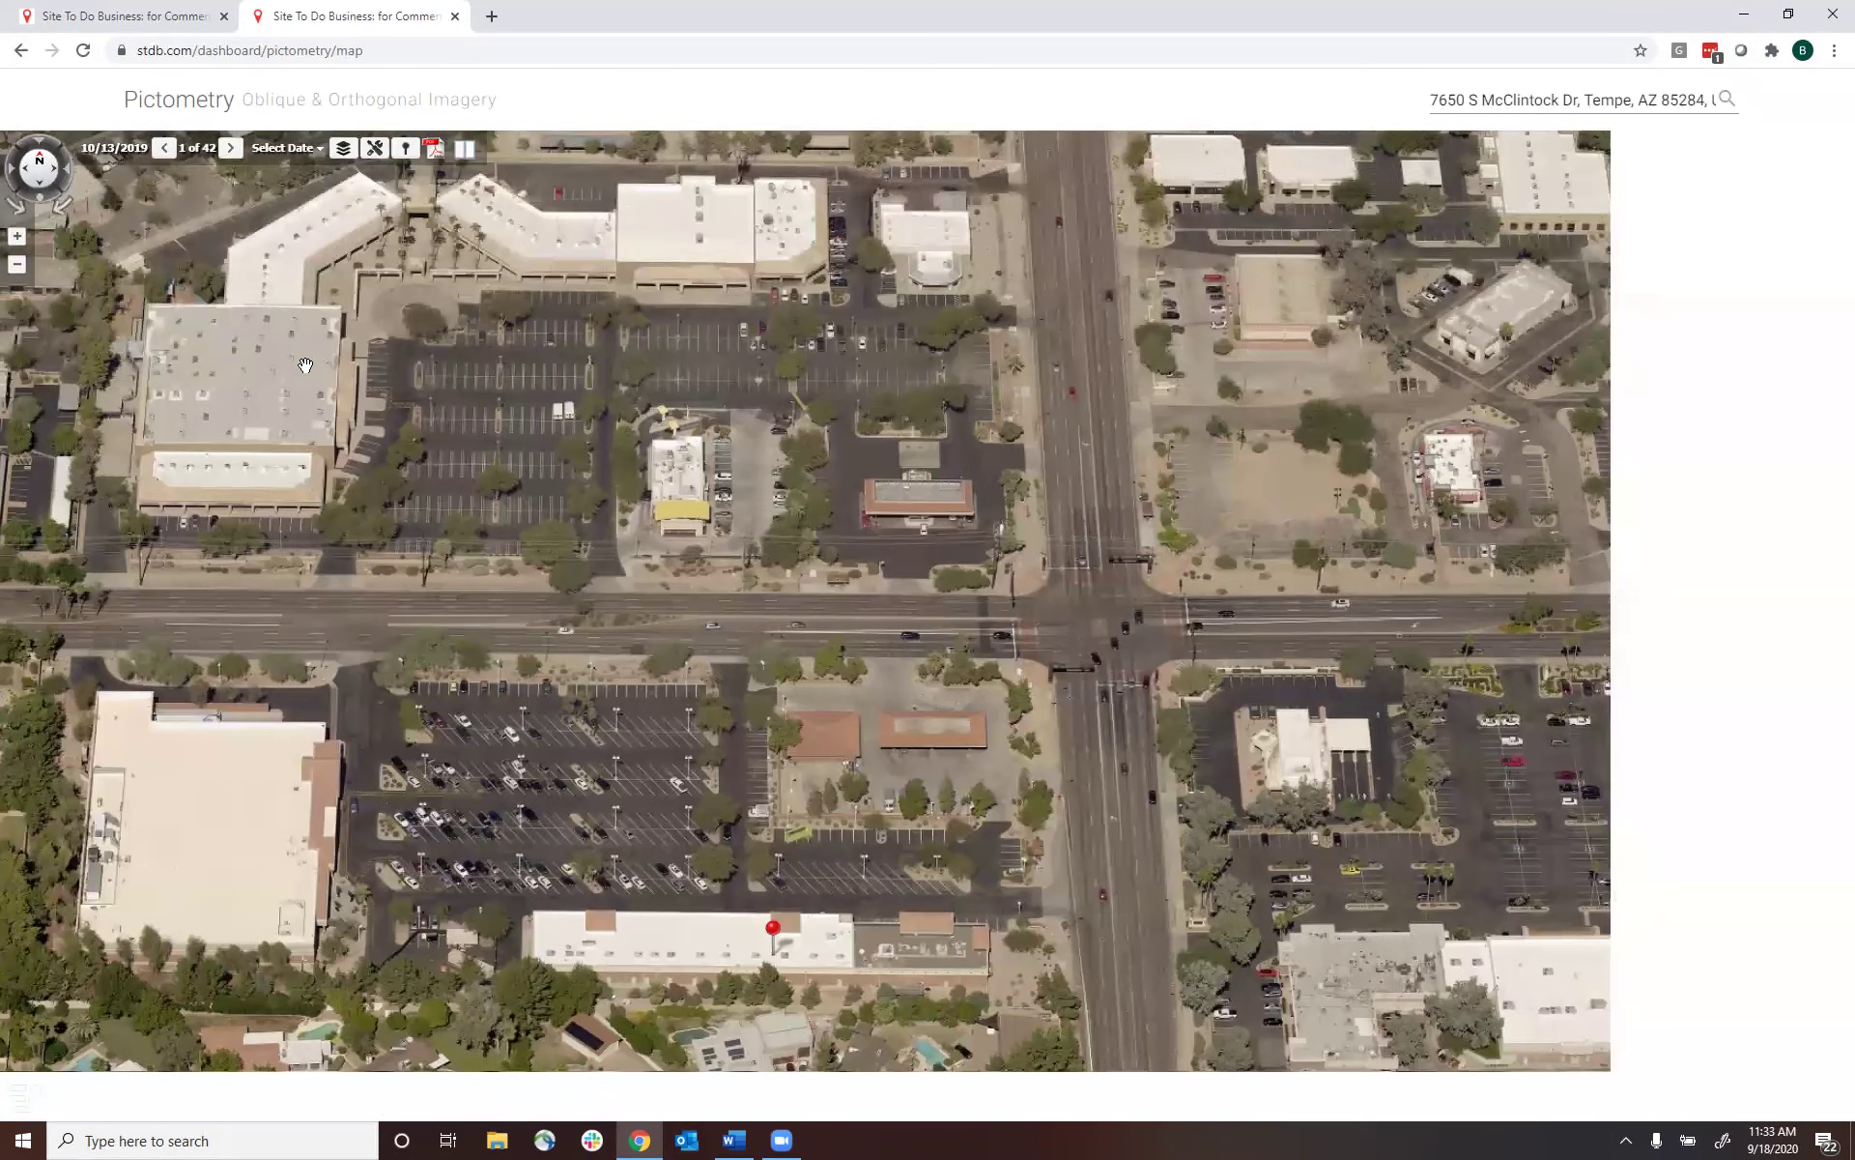
pyautogui.moveTo(20, 261)
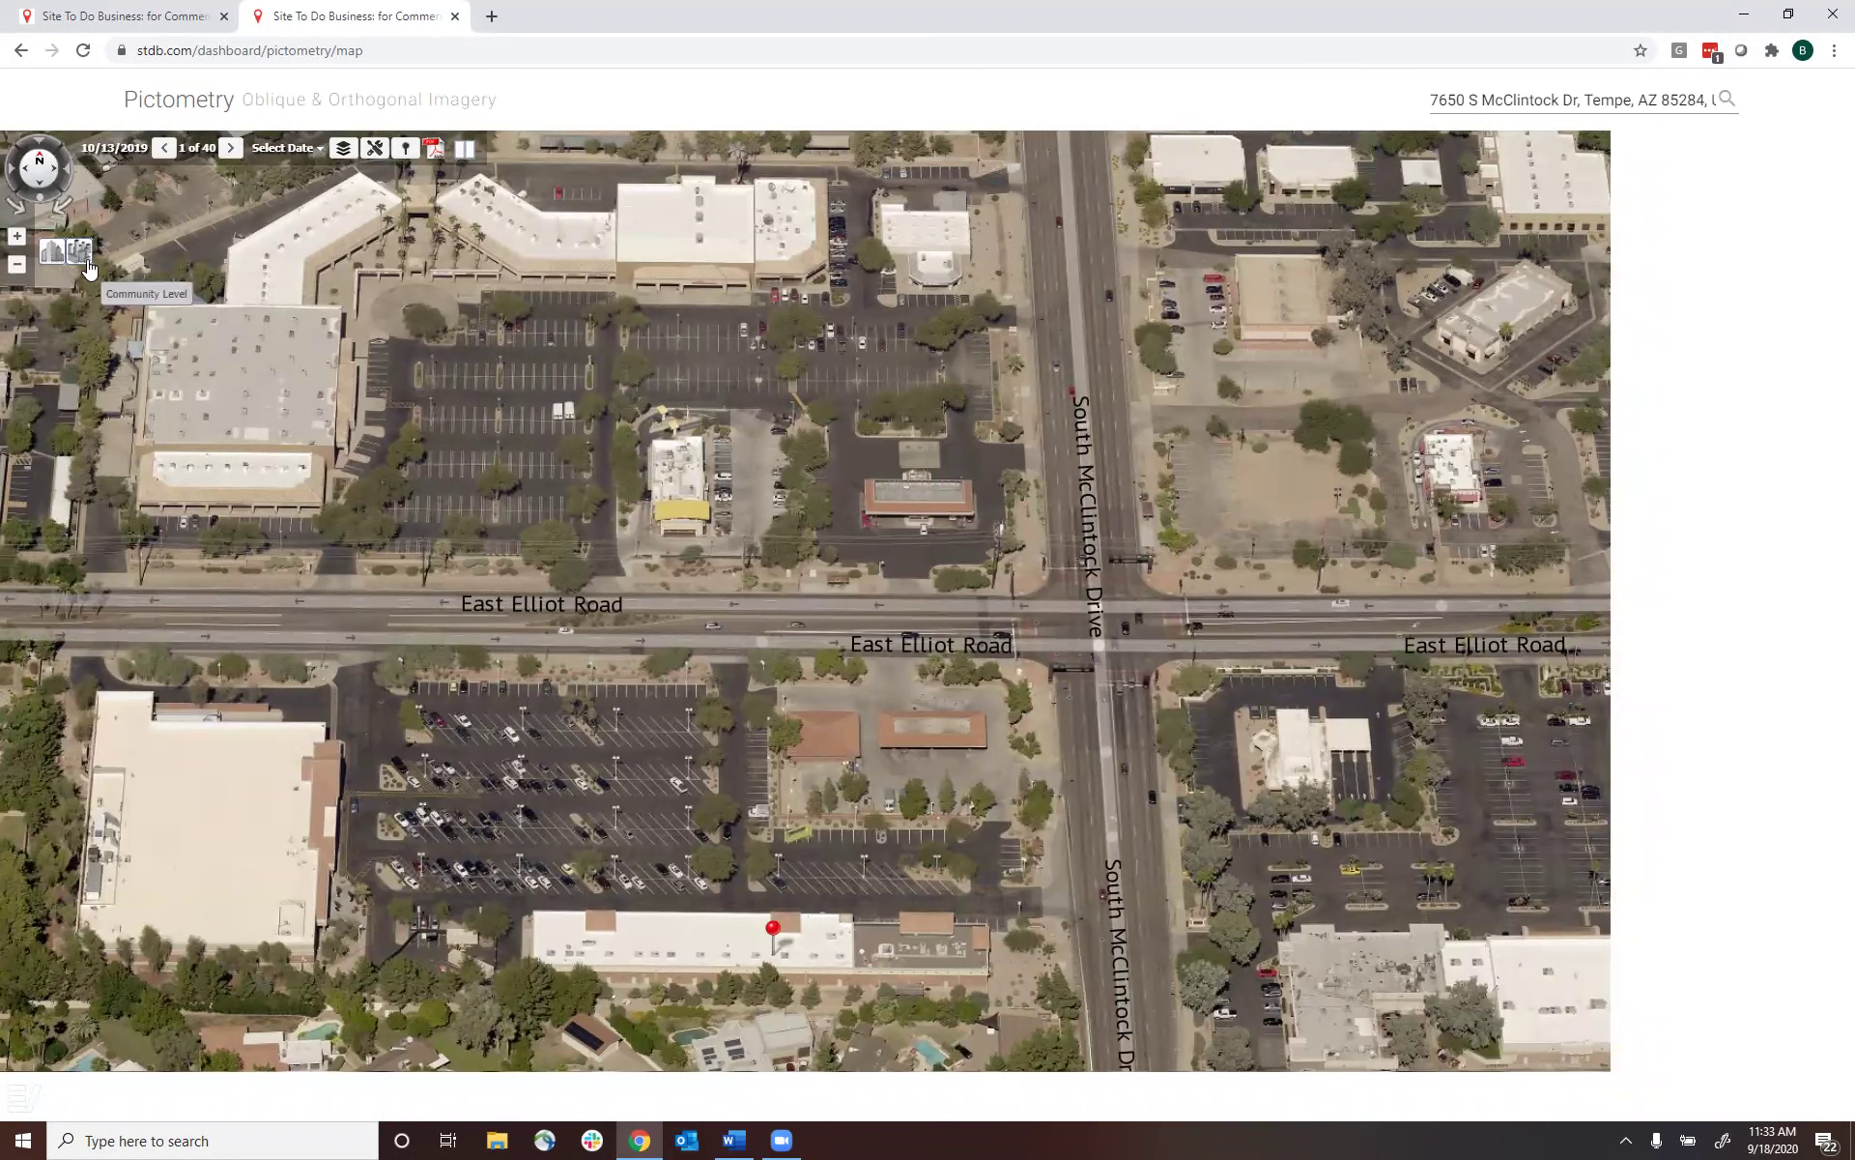
pyautogui.click(455, 17)
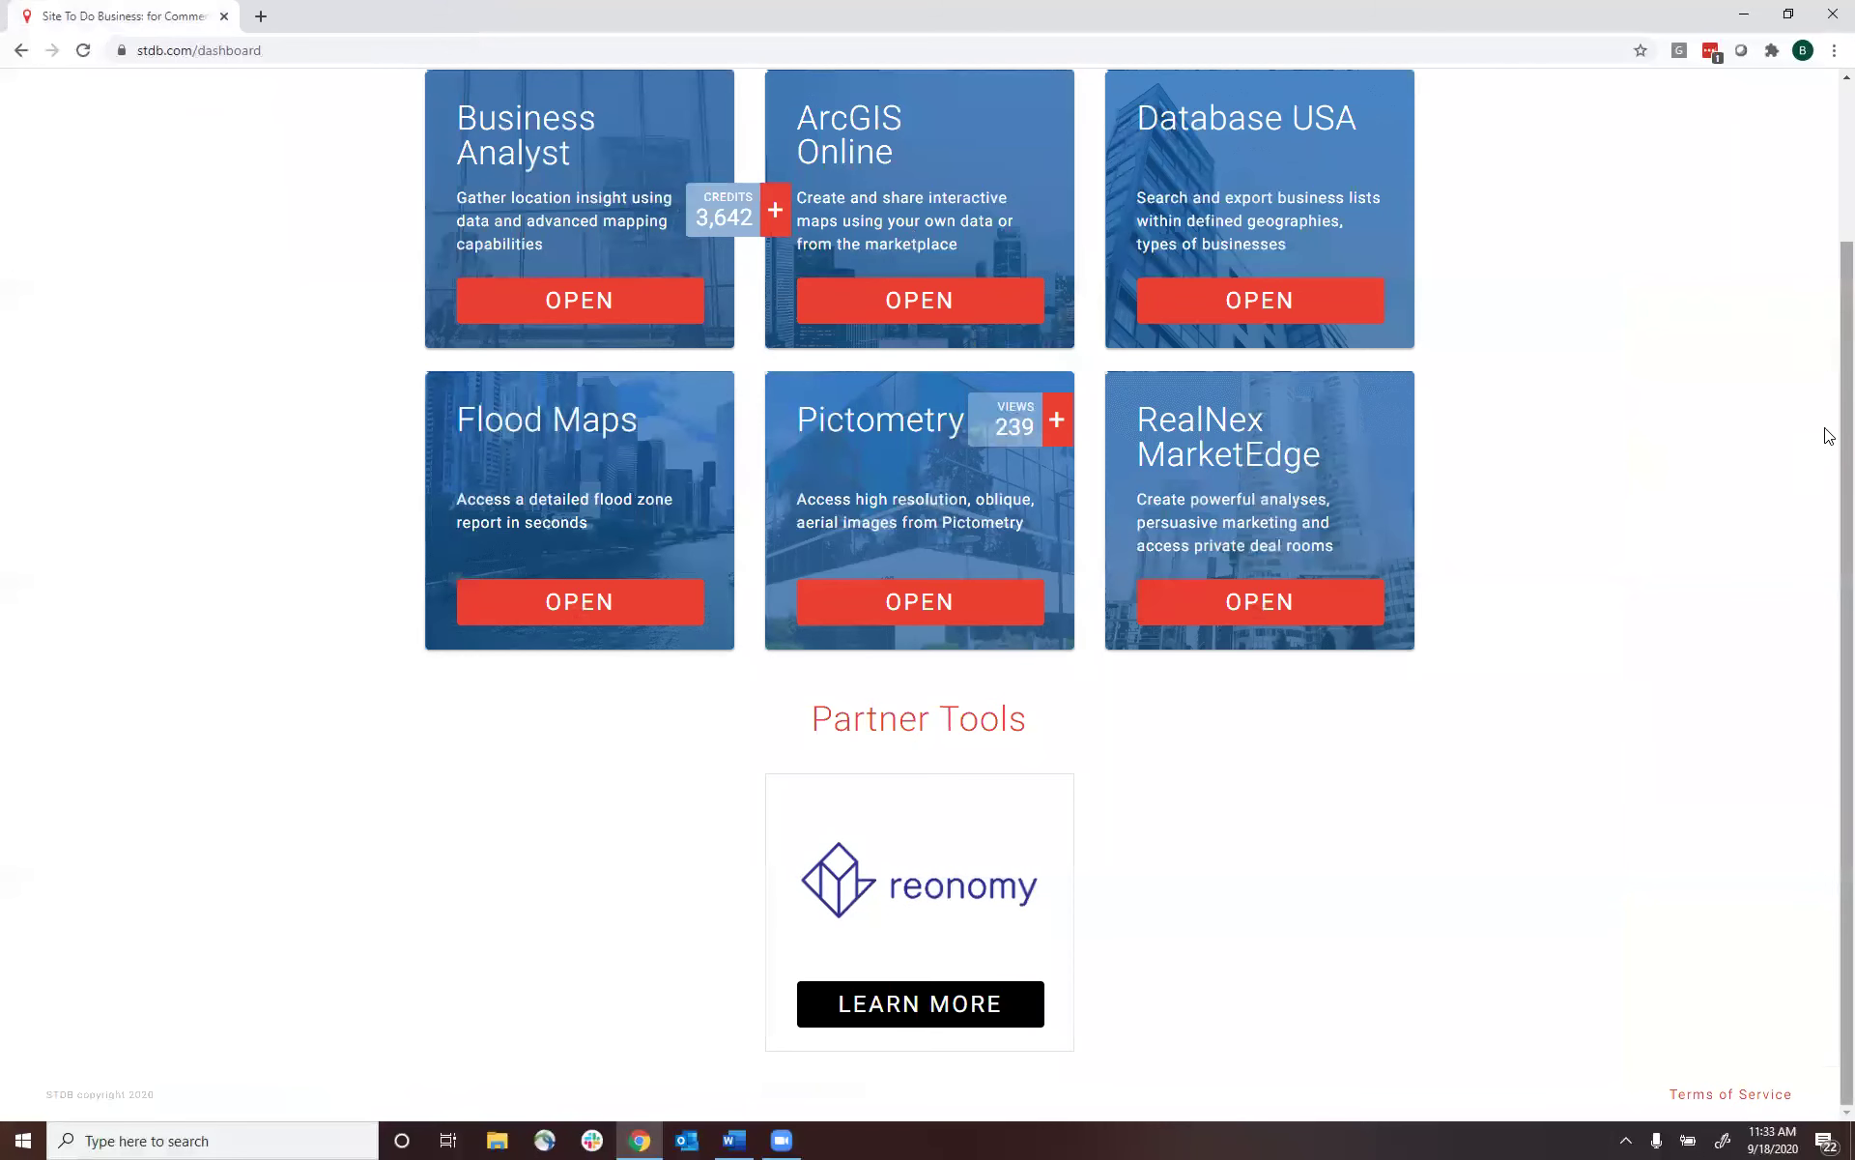
# - Launch Business Analyst from the dashboard, sign in via the STDB login, and restore the browser
pyautogui.scroll(2, 1828, 437)
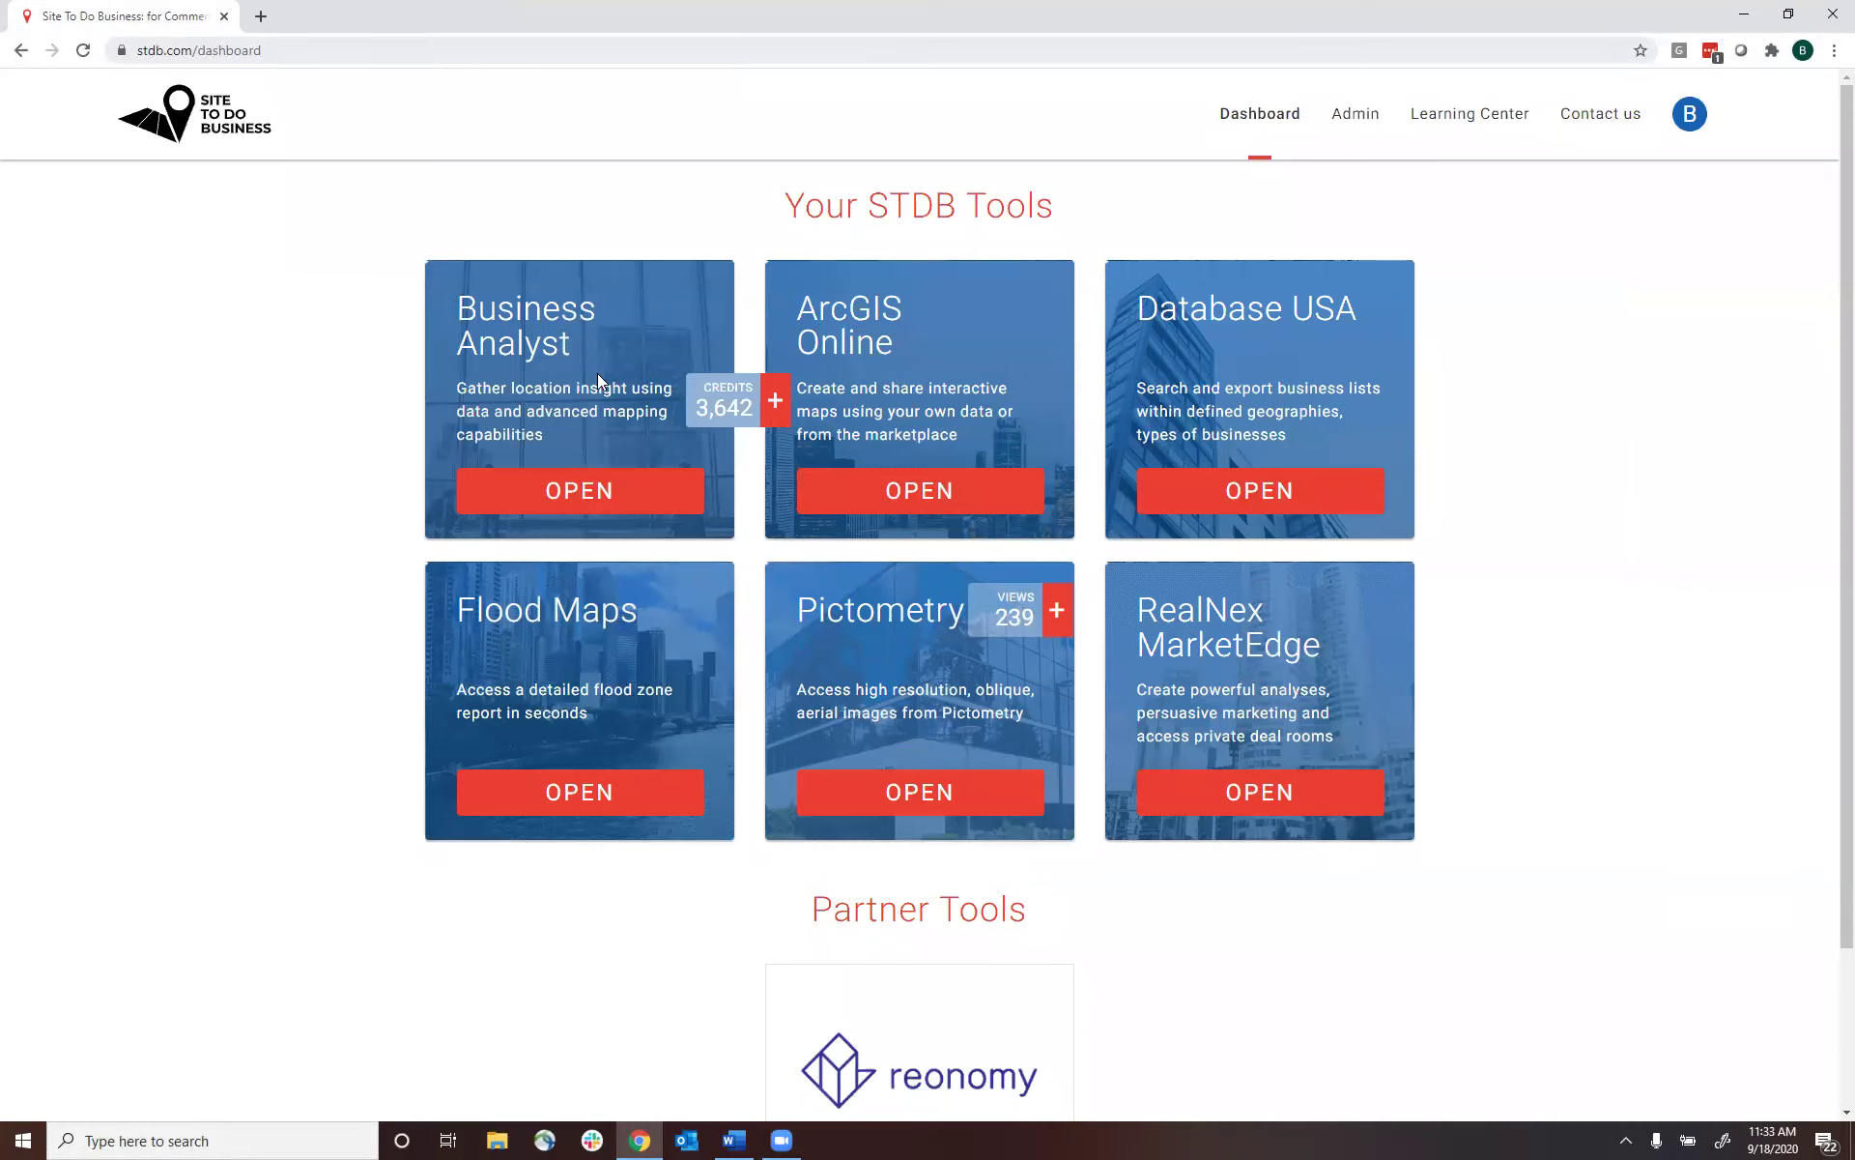
pyautogui.click(565, 493)
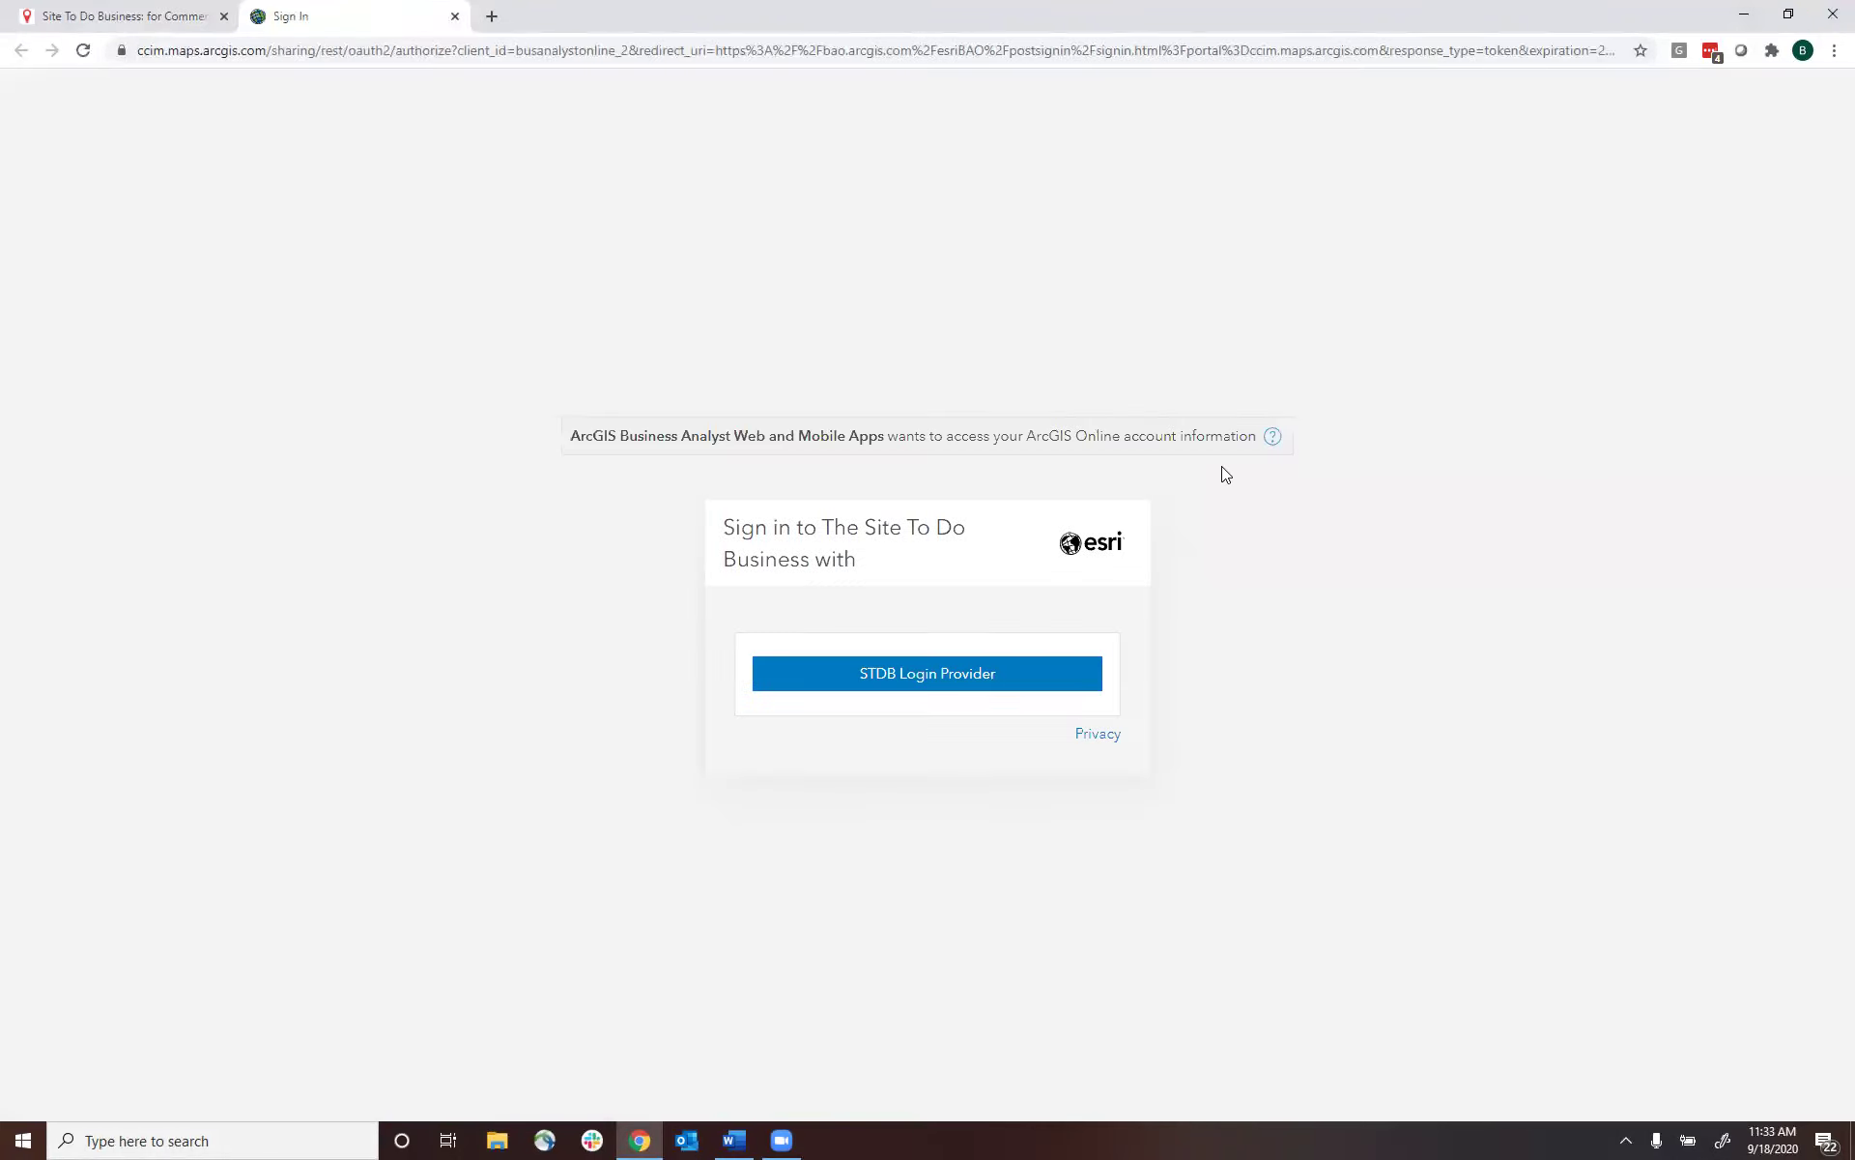
pyautogui.click(937, 654)
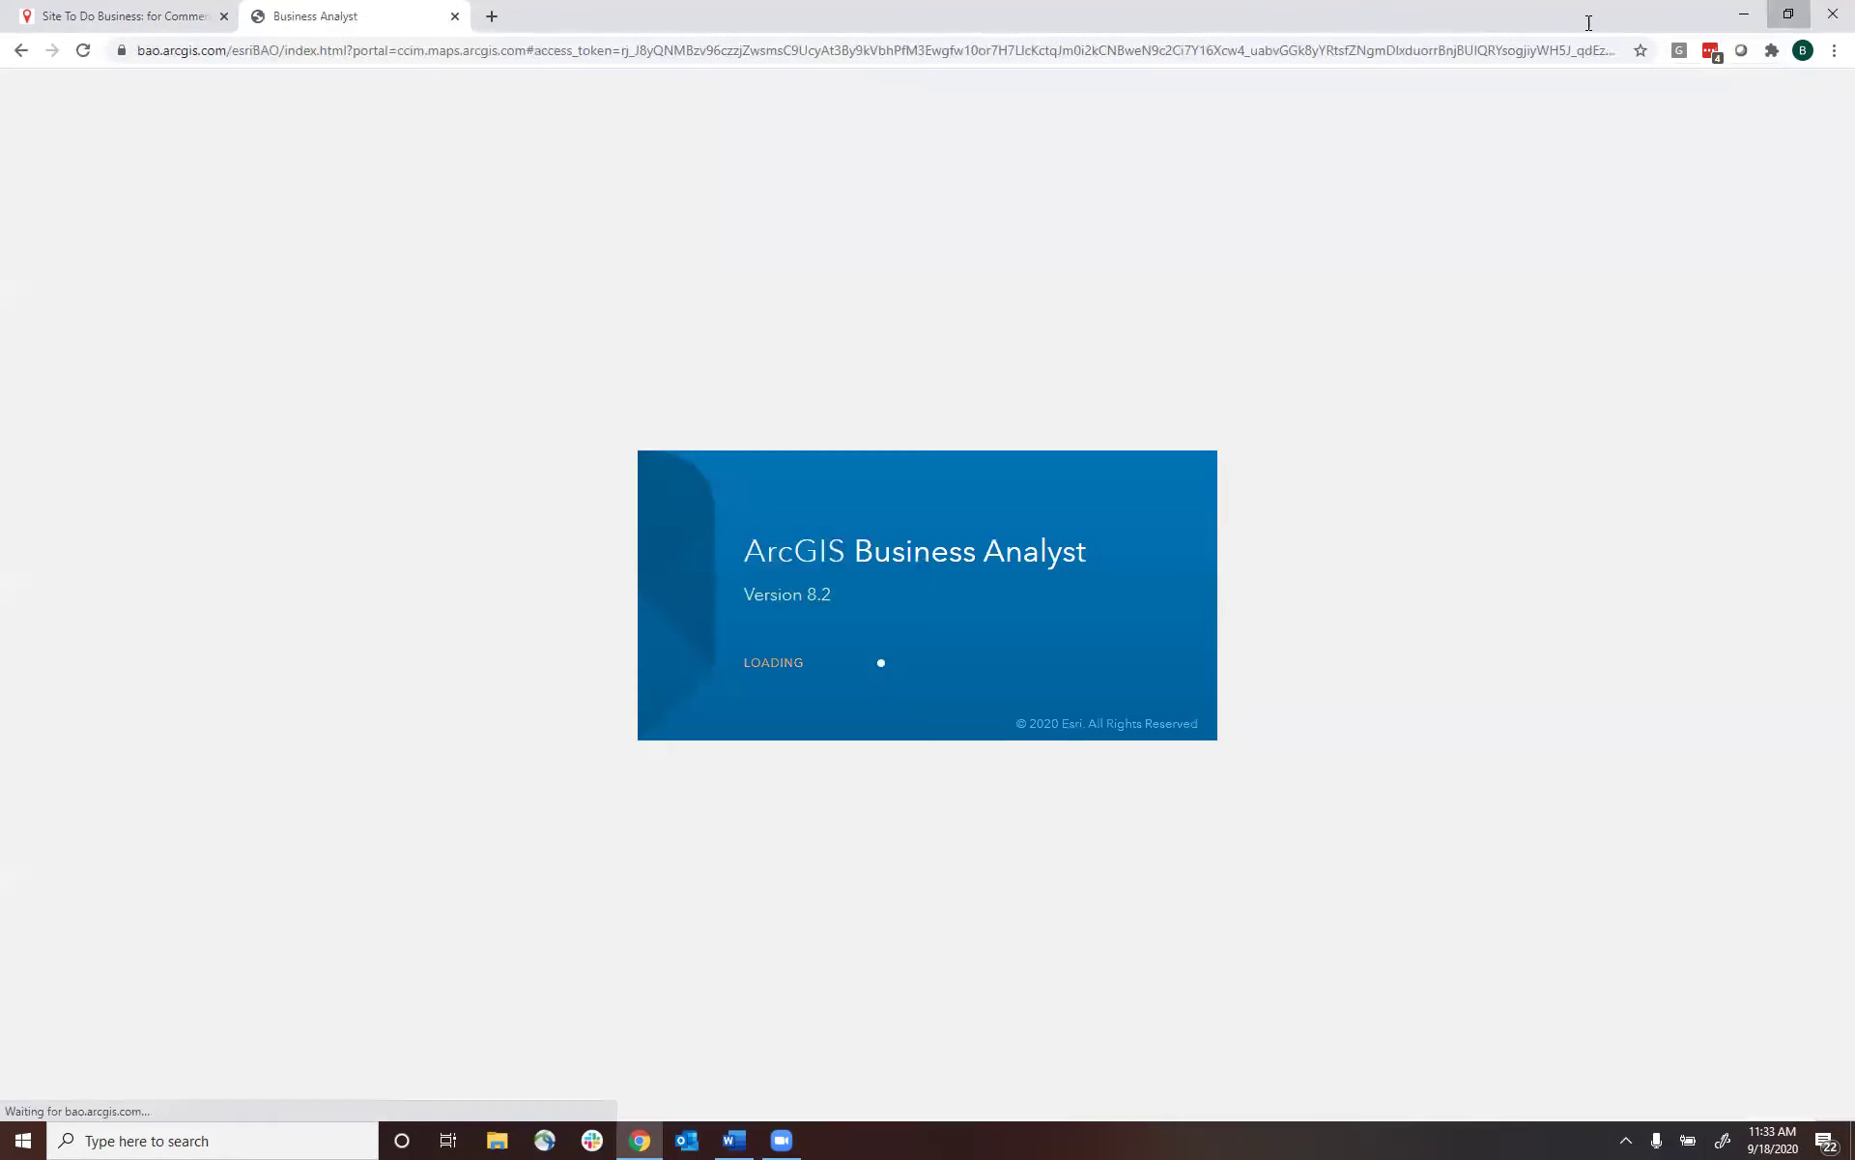
pyautogui.click(1789, 16)
# - Review the Word instructions alongside Business Analyst, then maximize the browser on the home page
pyautogui.hotkey('alt', 'Tab')
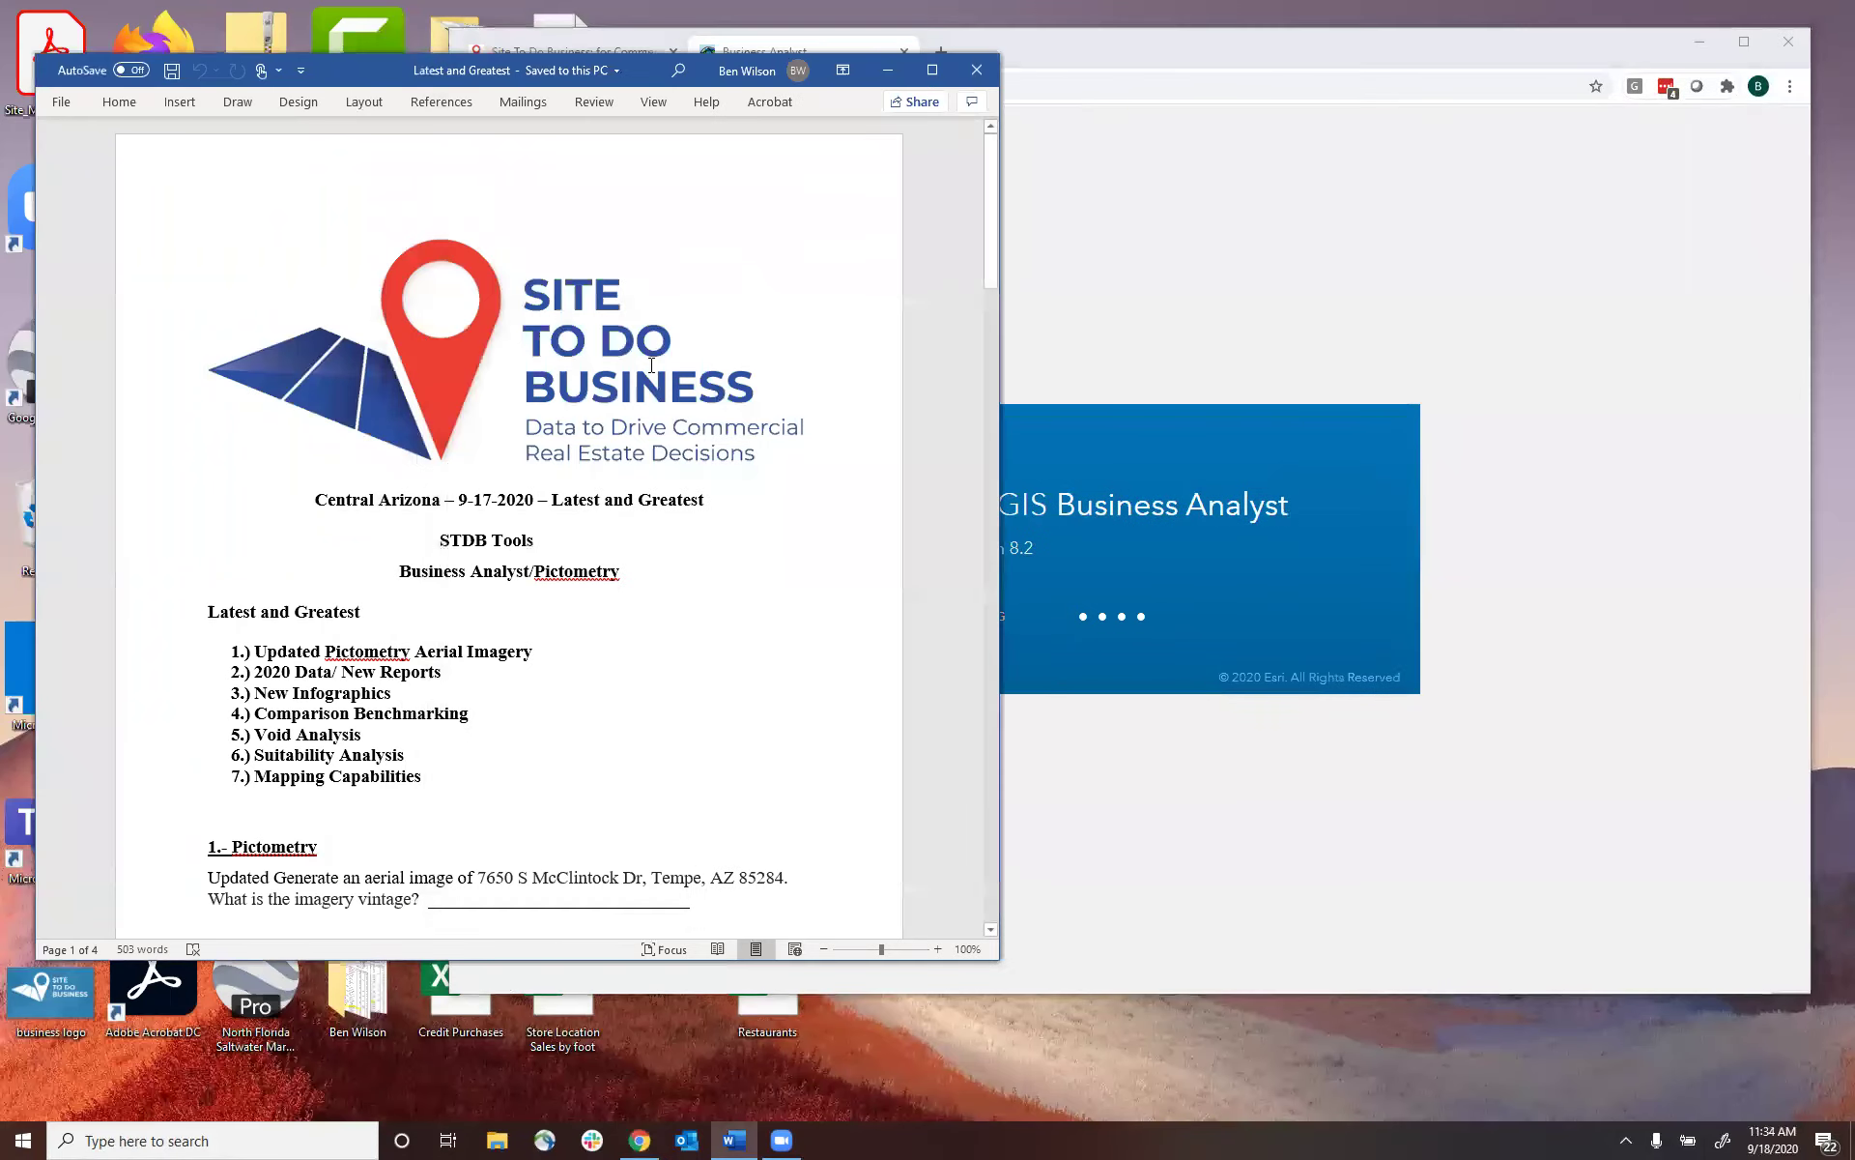
pyautogui.moveTo(992, 222); pyautogui.dragTo(1027, 435)
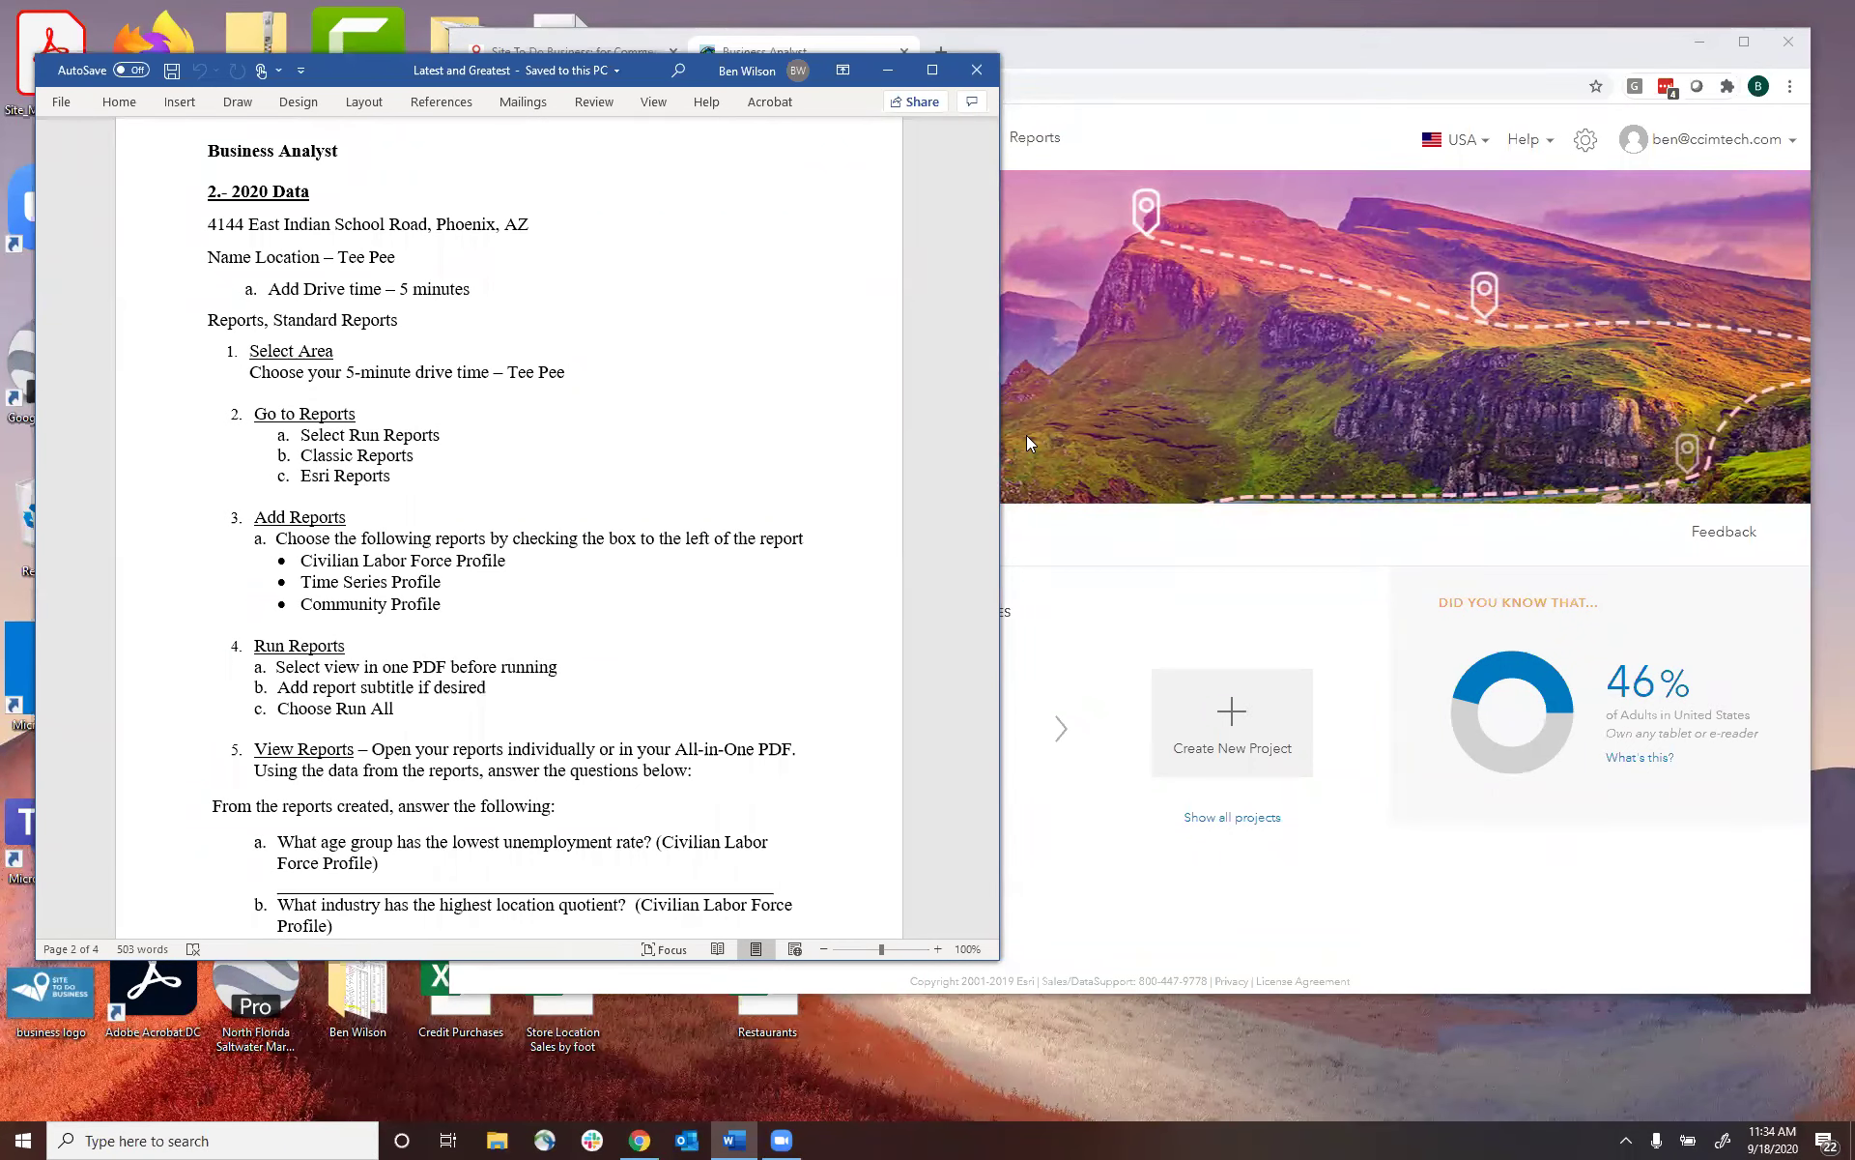
pyautogui.click(1013, 294)
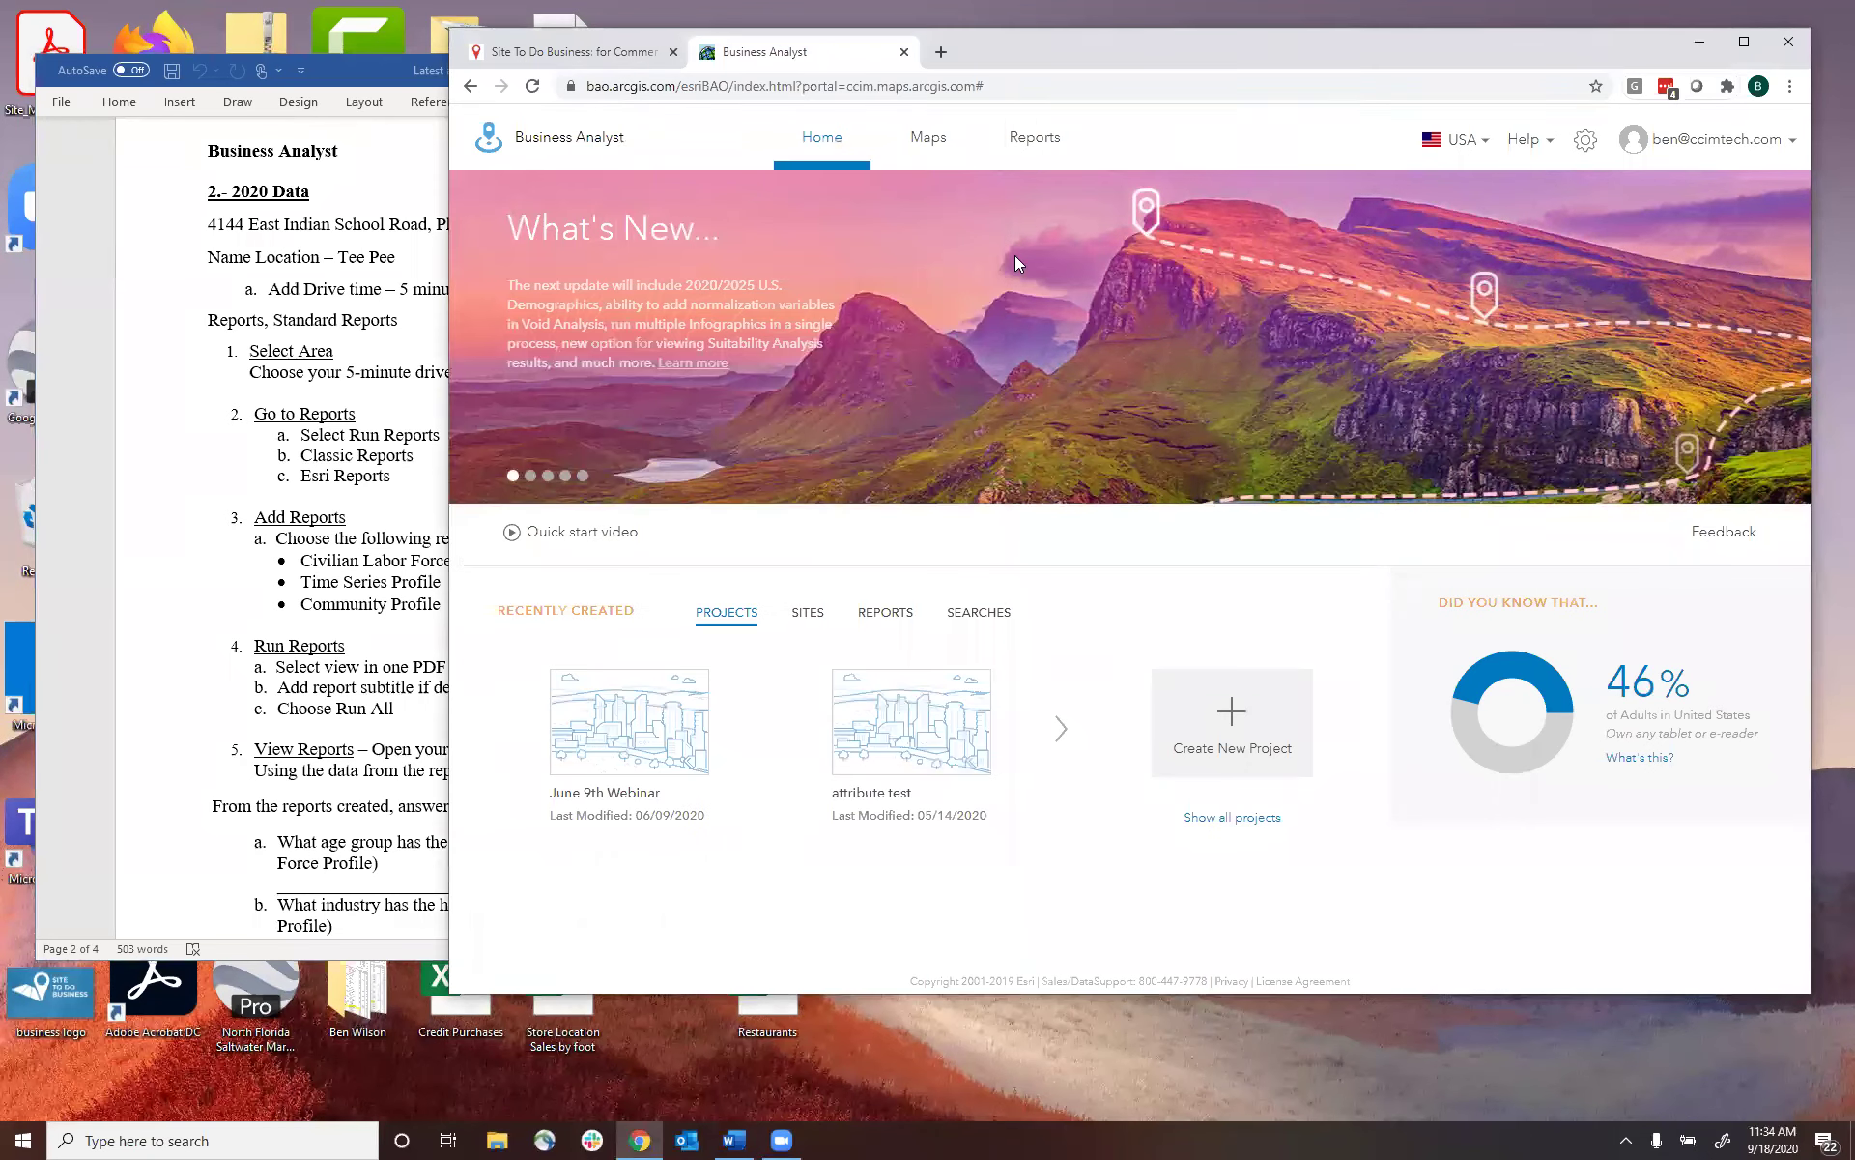
pyautogui.click(394, 73)
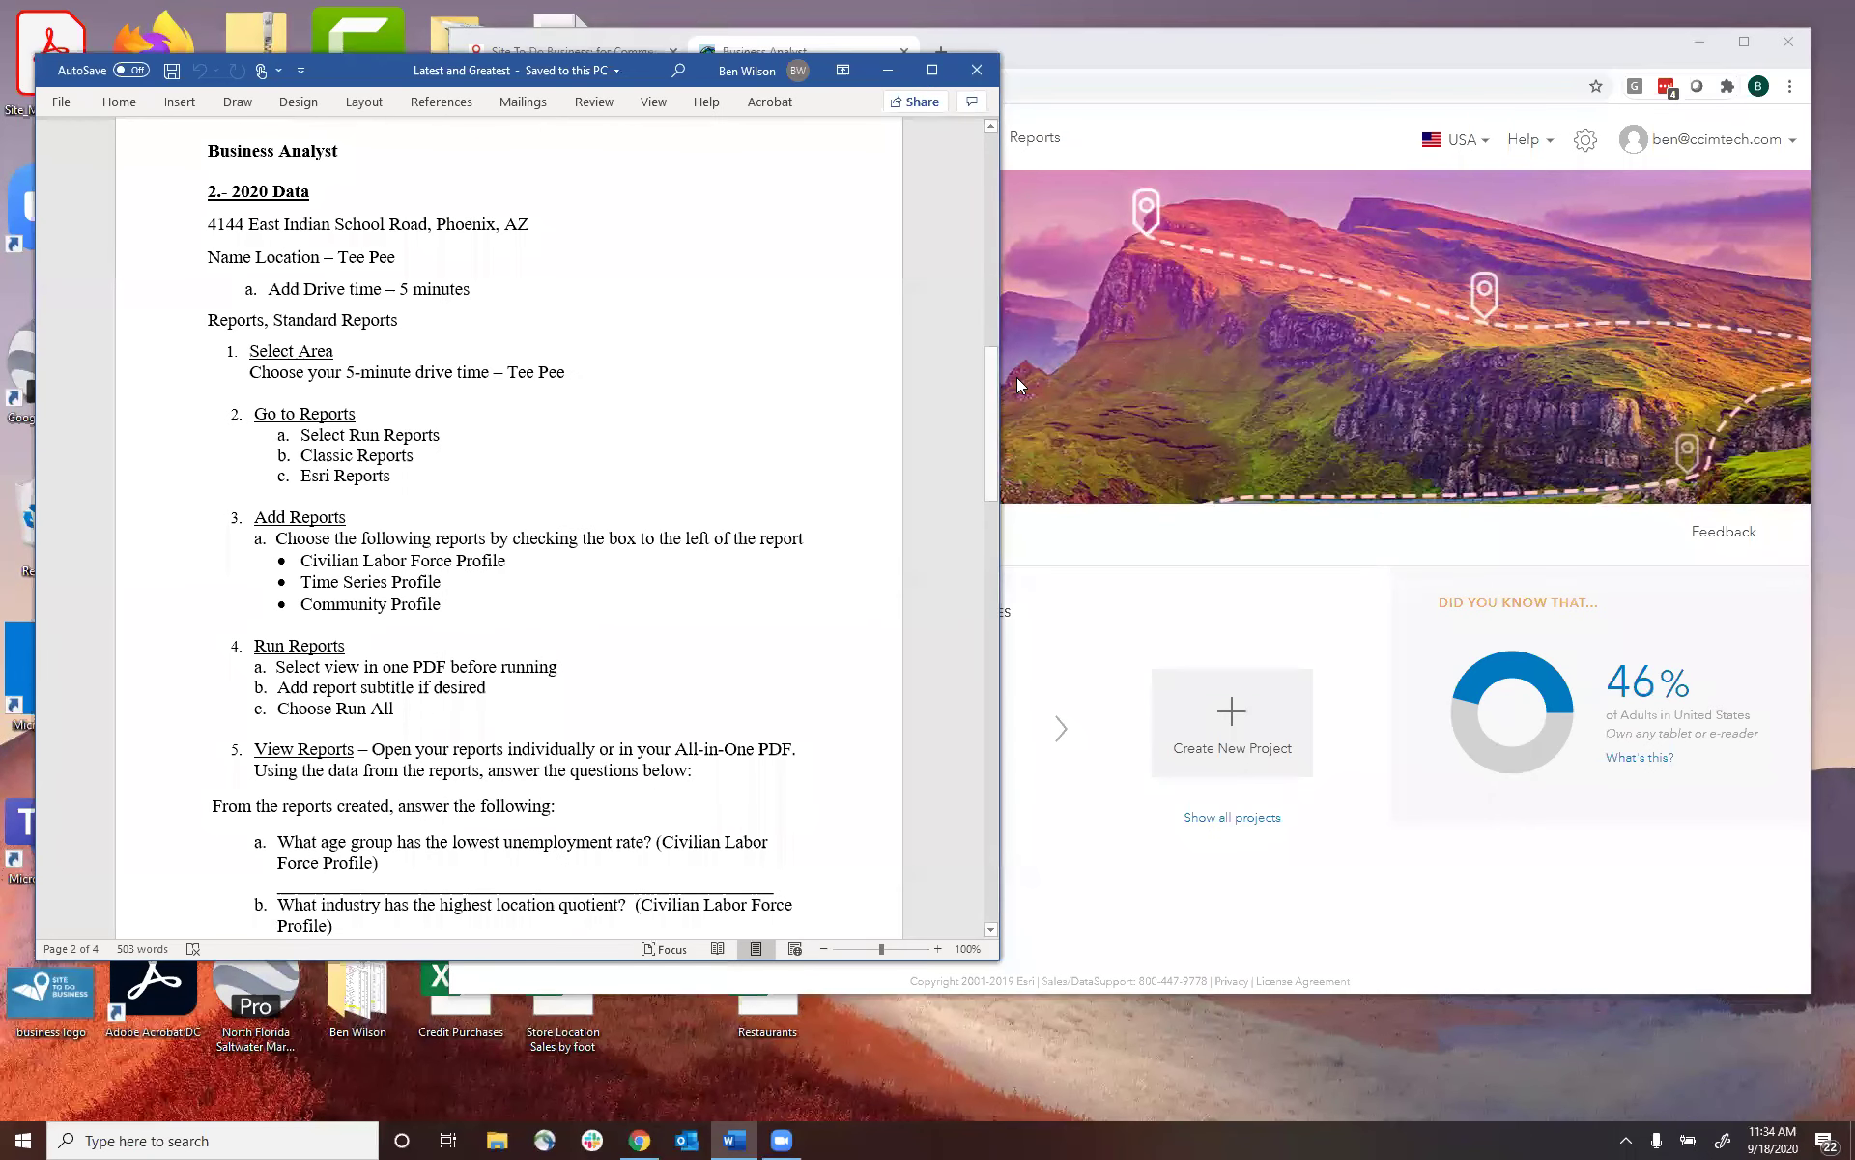
pyautogui.click(1016, 377)
pyautogui.moveTo(989, 396); pyautogui.dragTo(991, 276)
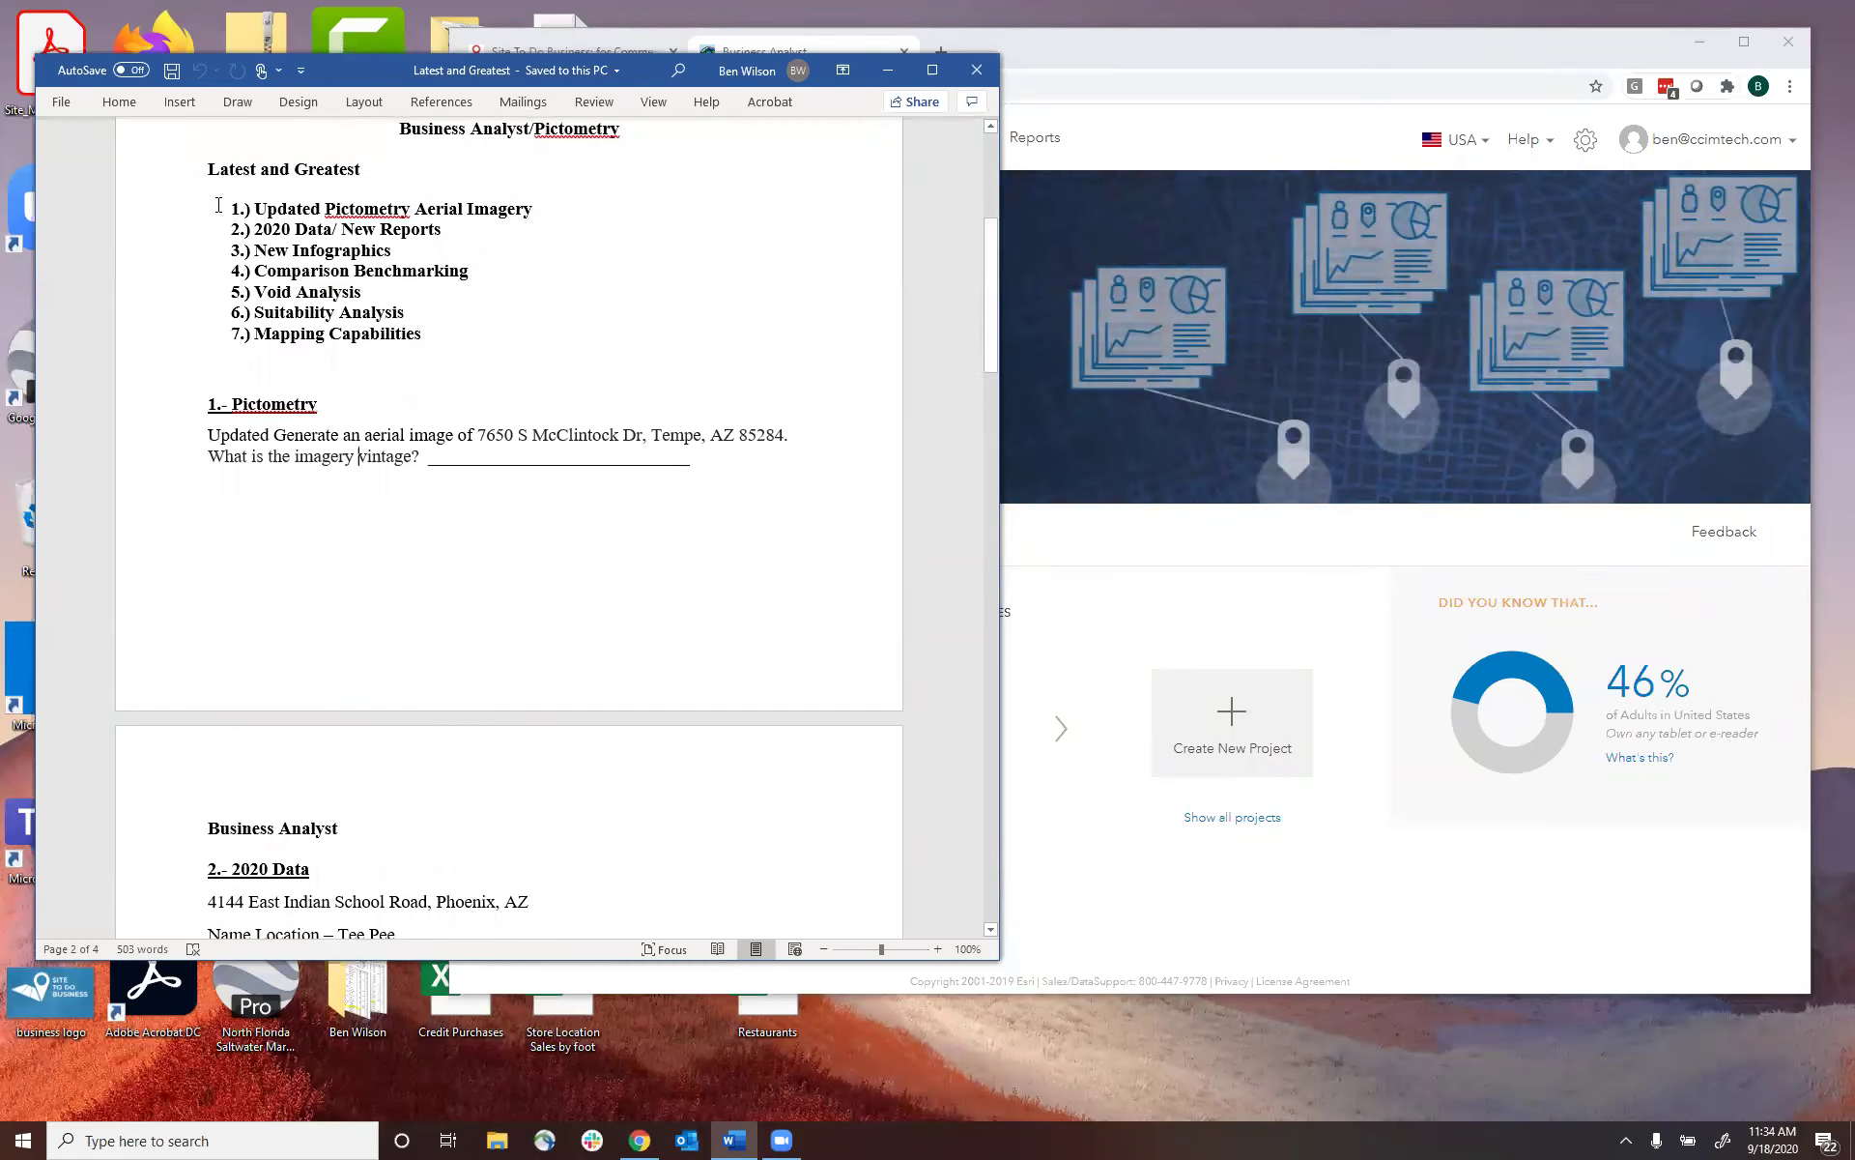
pyautogui.click(1386, 45)
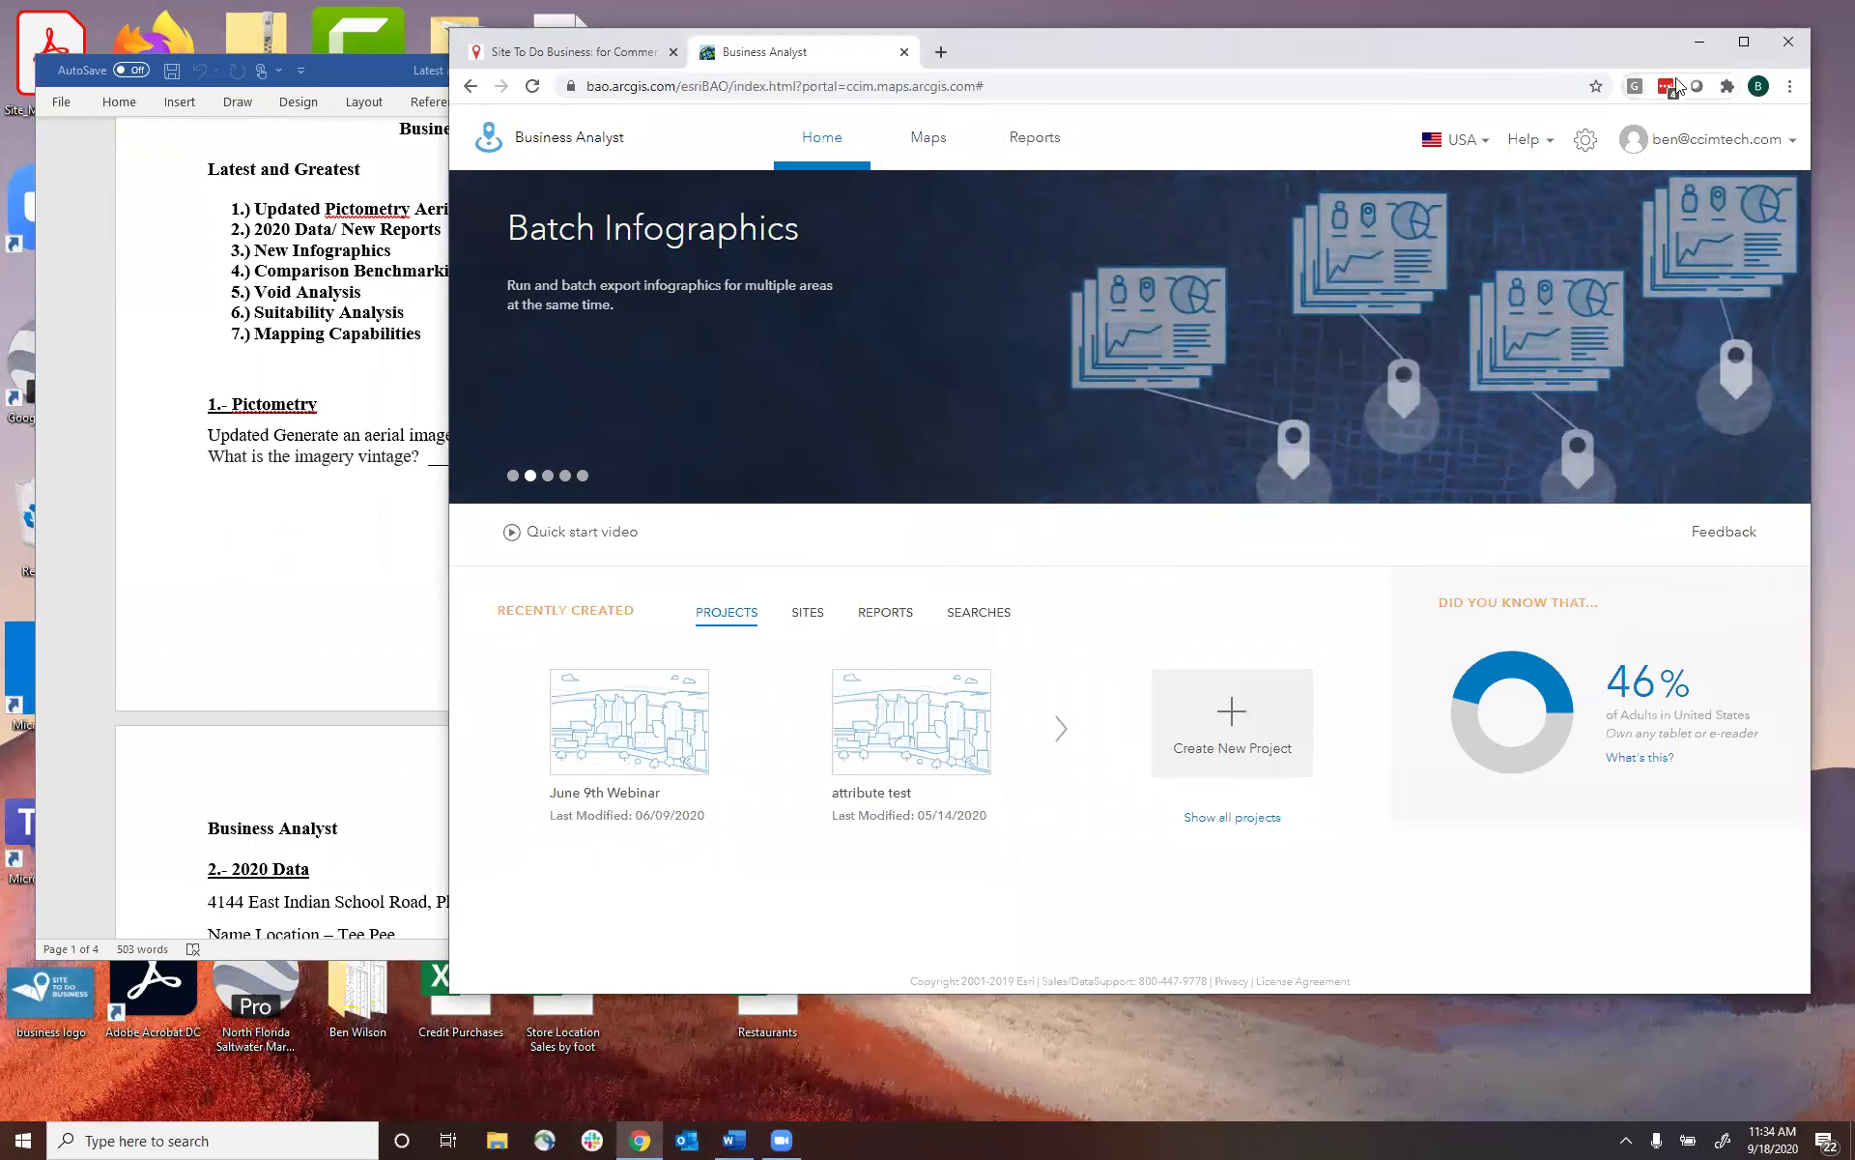
pyautogui.click(319, 806)
pyautogui.moveTo(987, 378); pyautogui.dragTo(1004, 479)
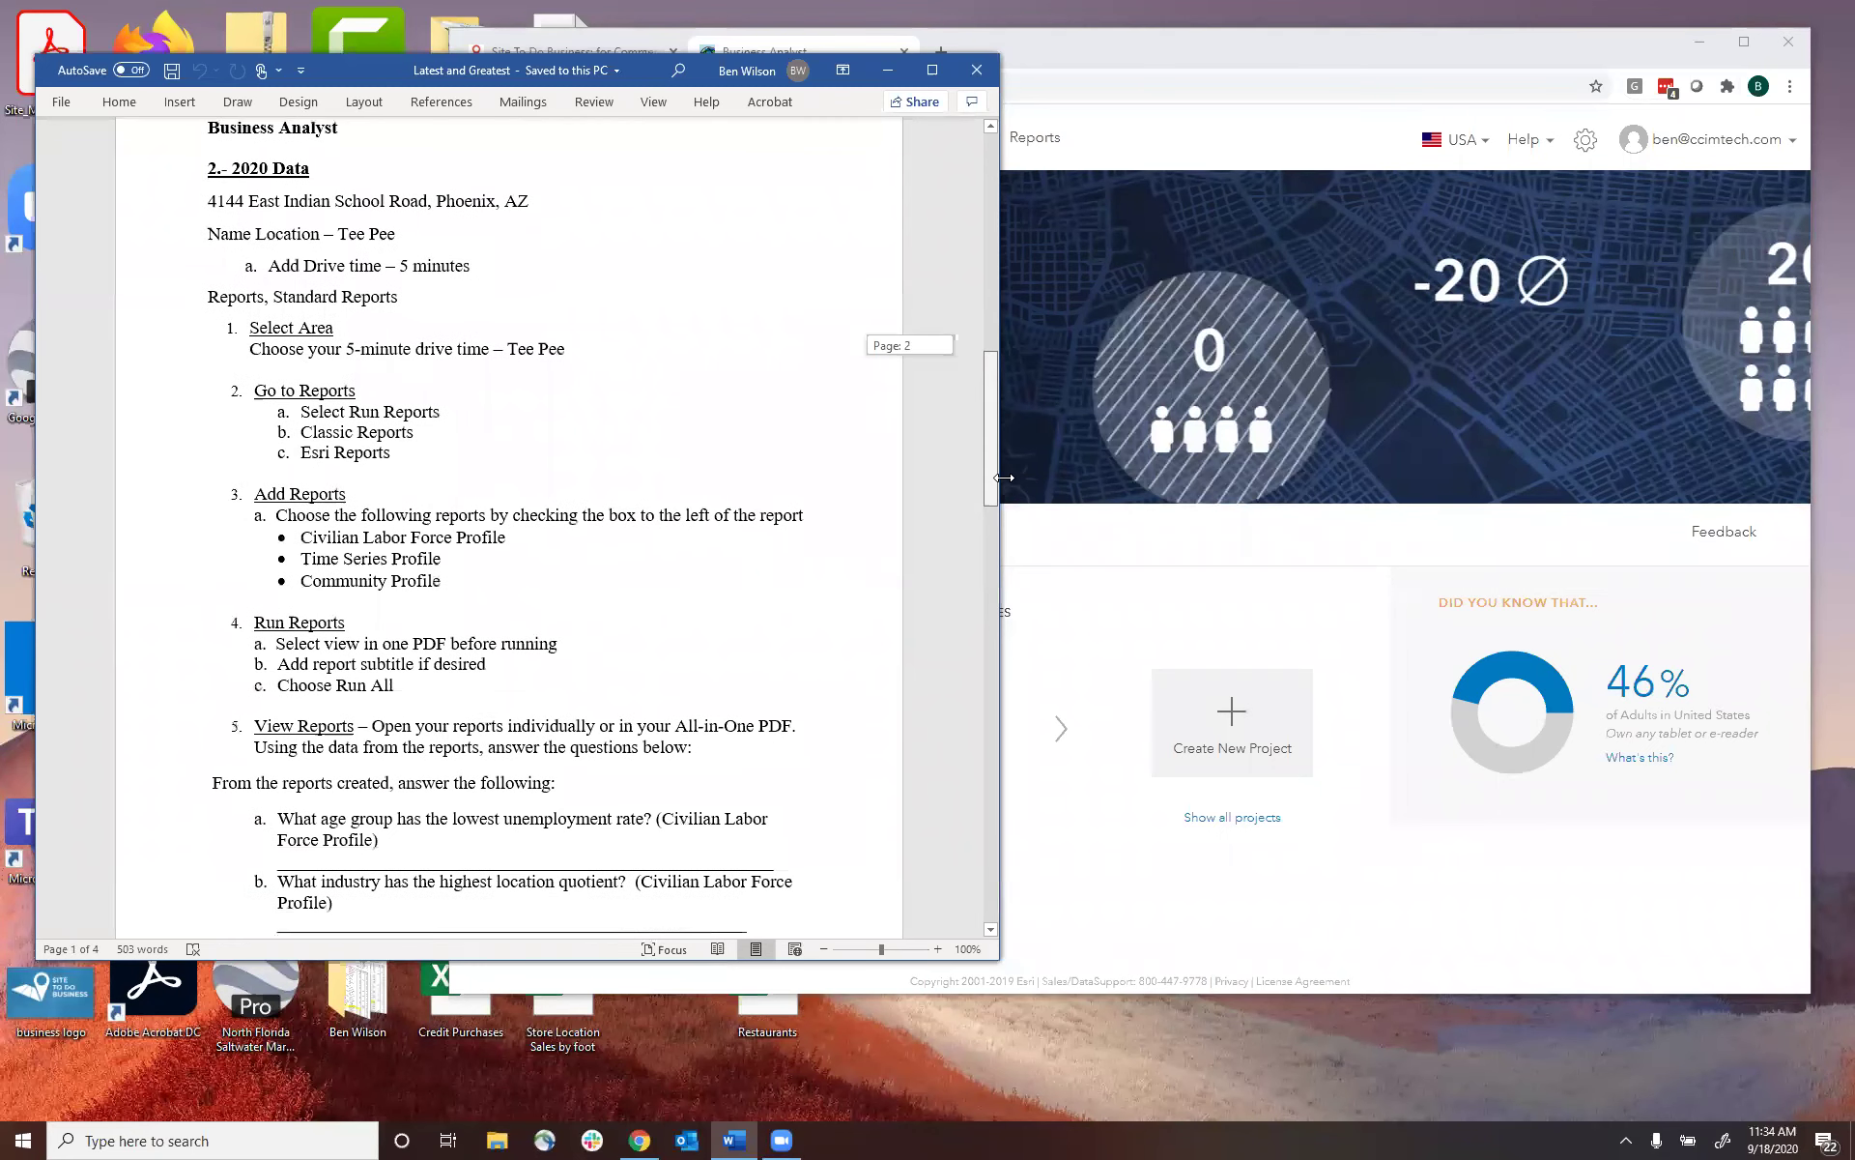
pyautogui.click(1431, 49)
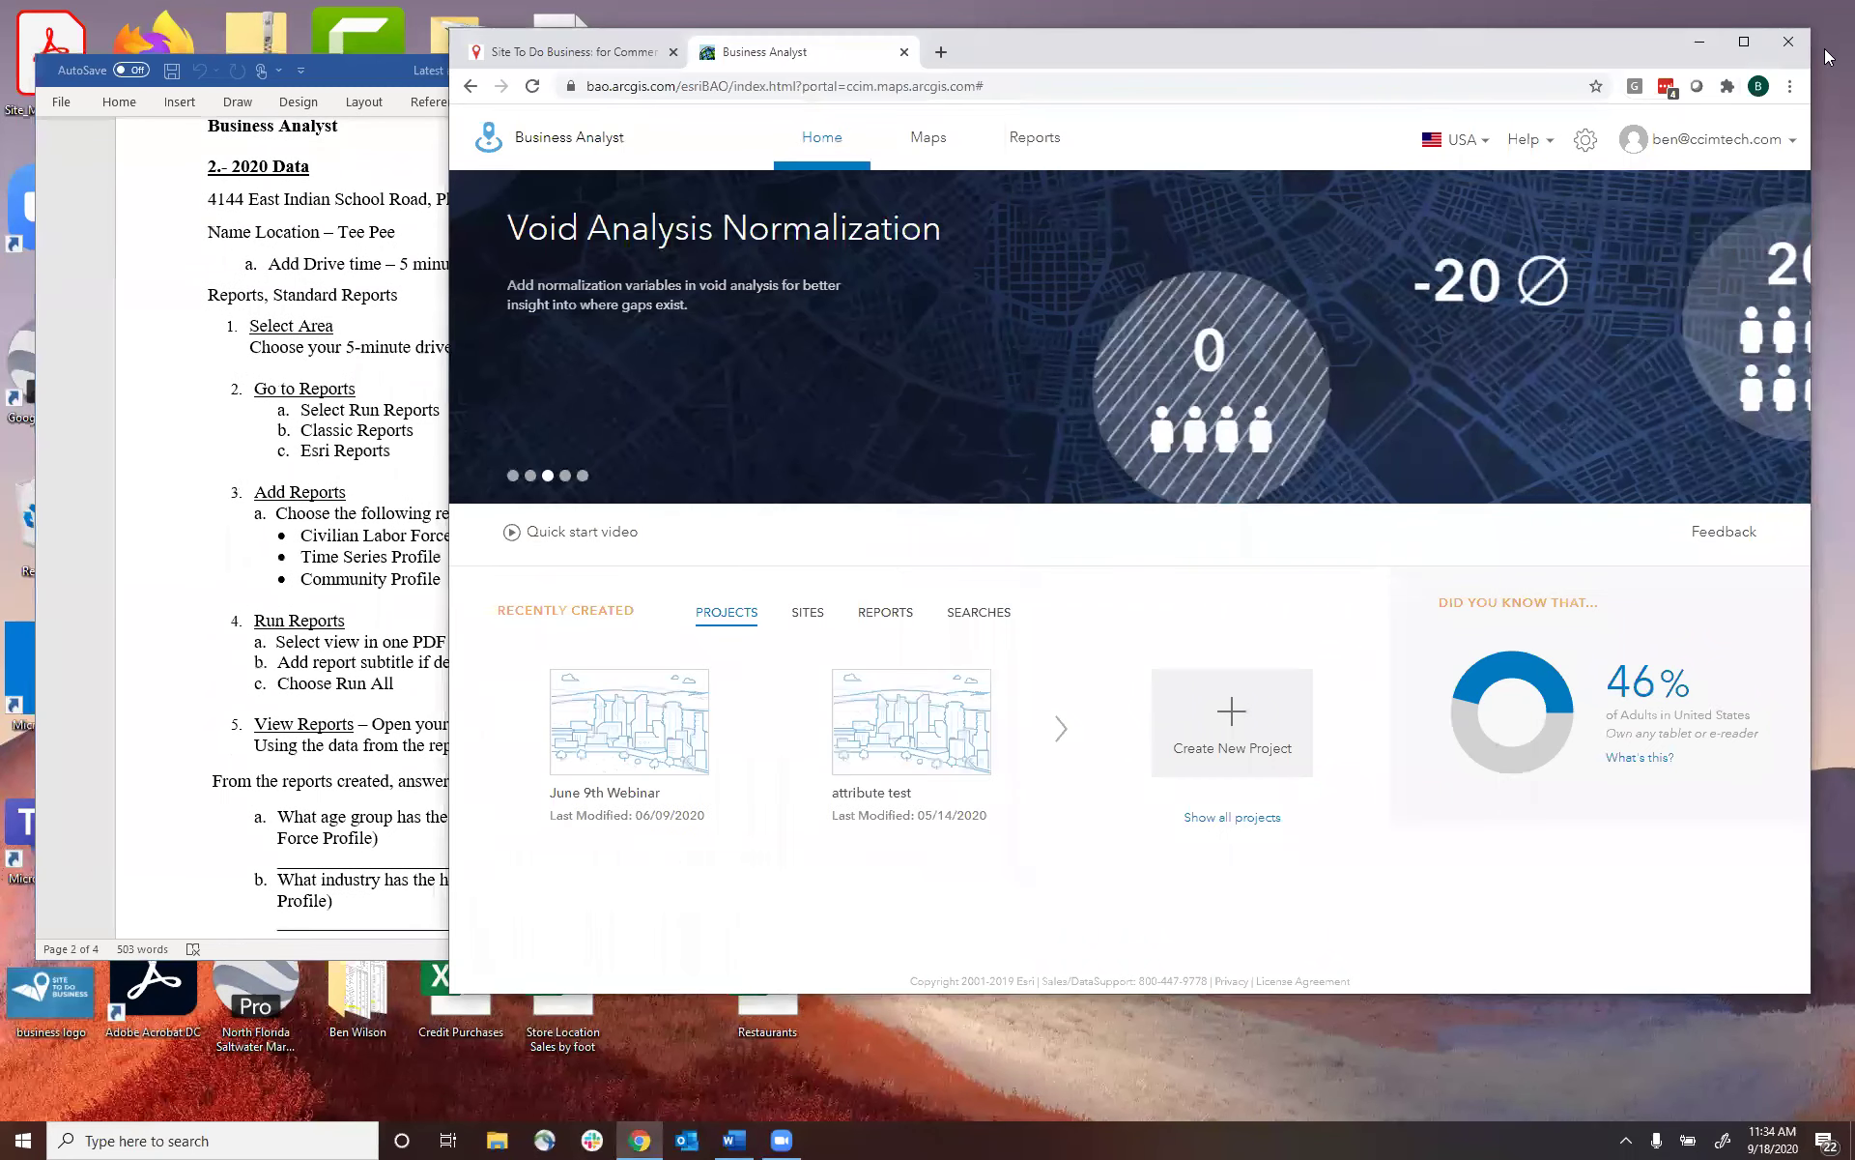
pyautogui.click(1746, 44)
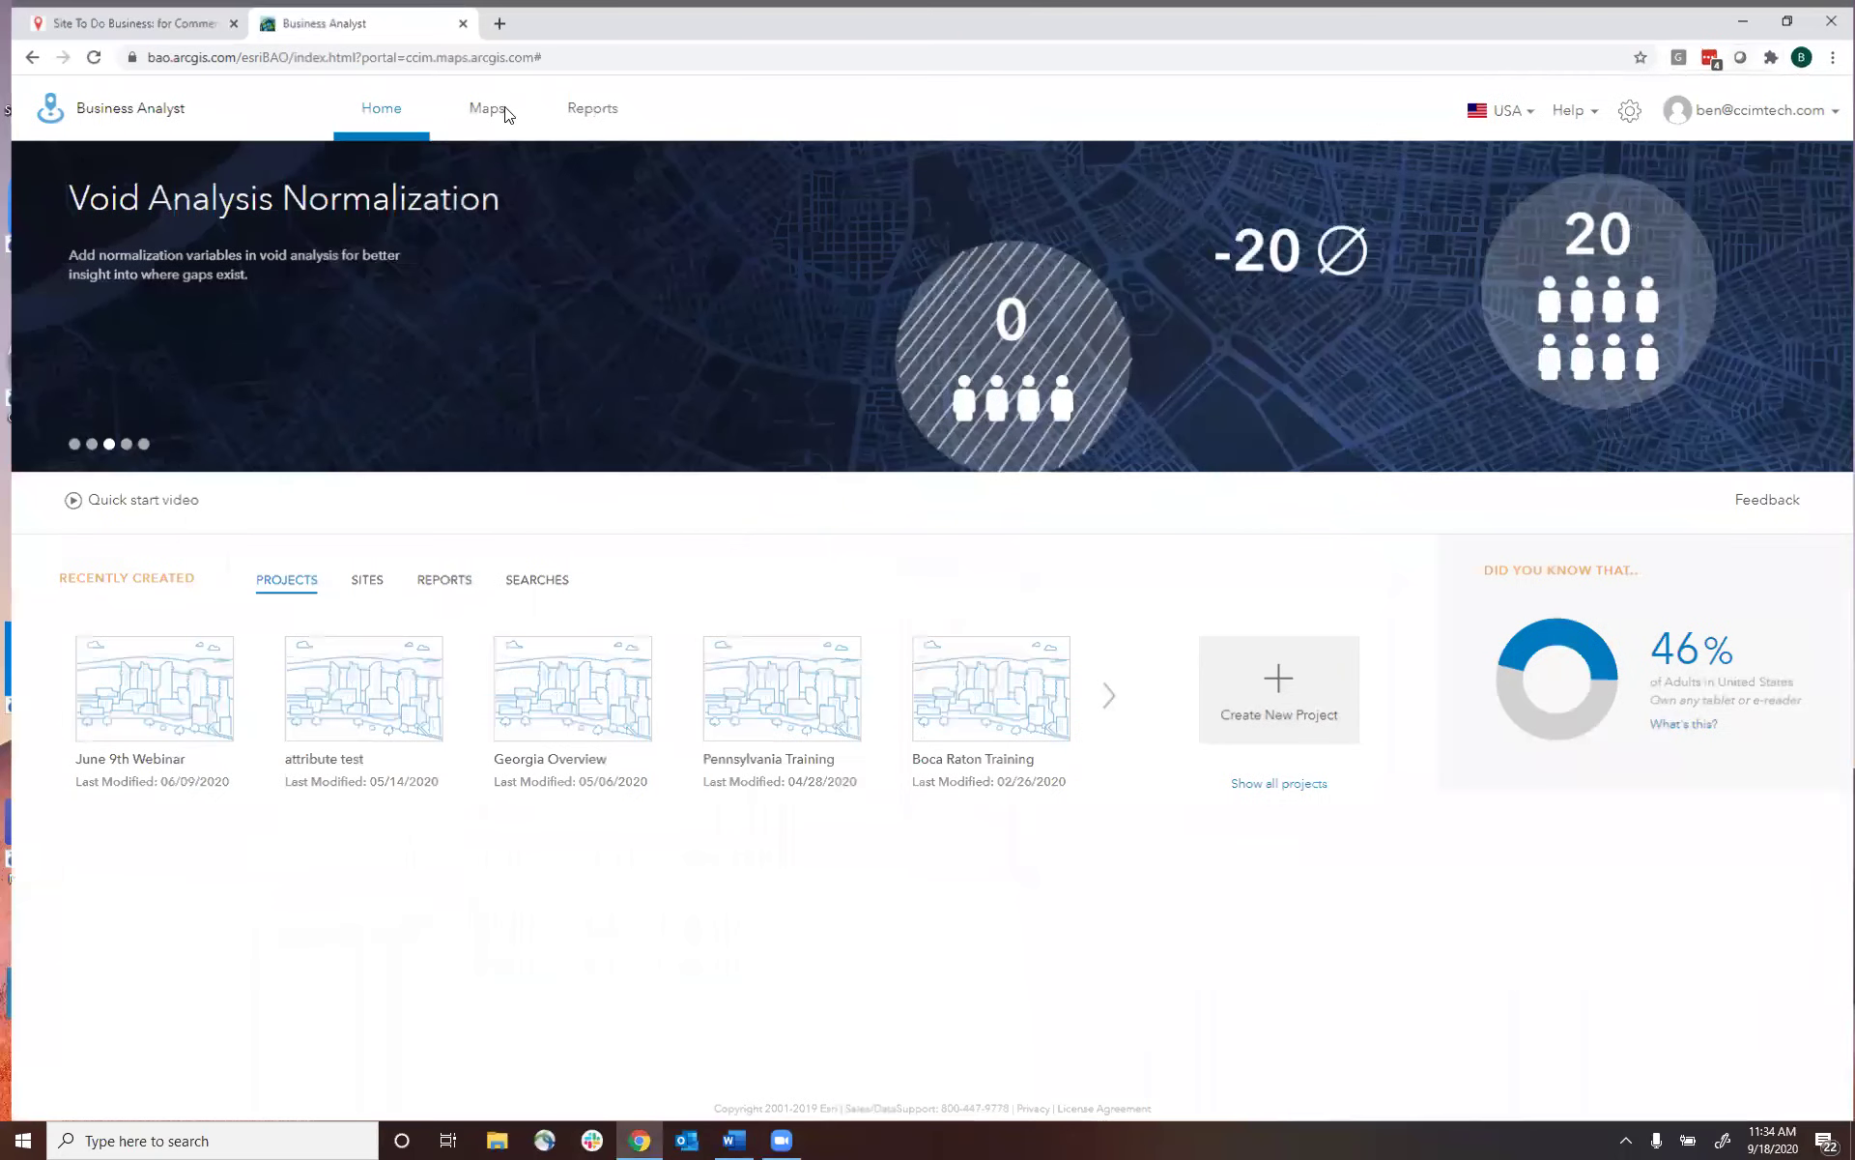
# - In Maps, find the location 4144 E Indian School Rd, Phoenix, AZ 85018
pyautogui.click(478, 145)
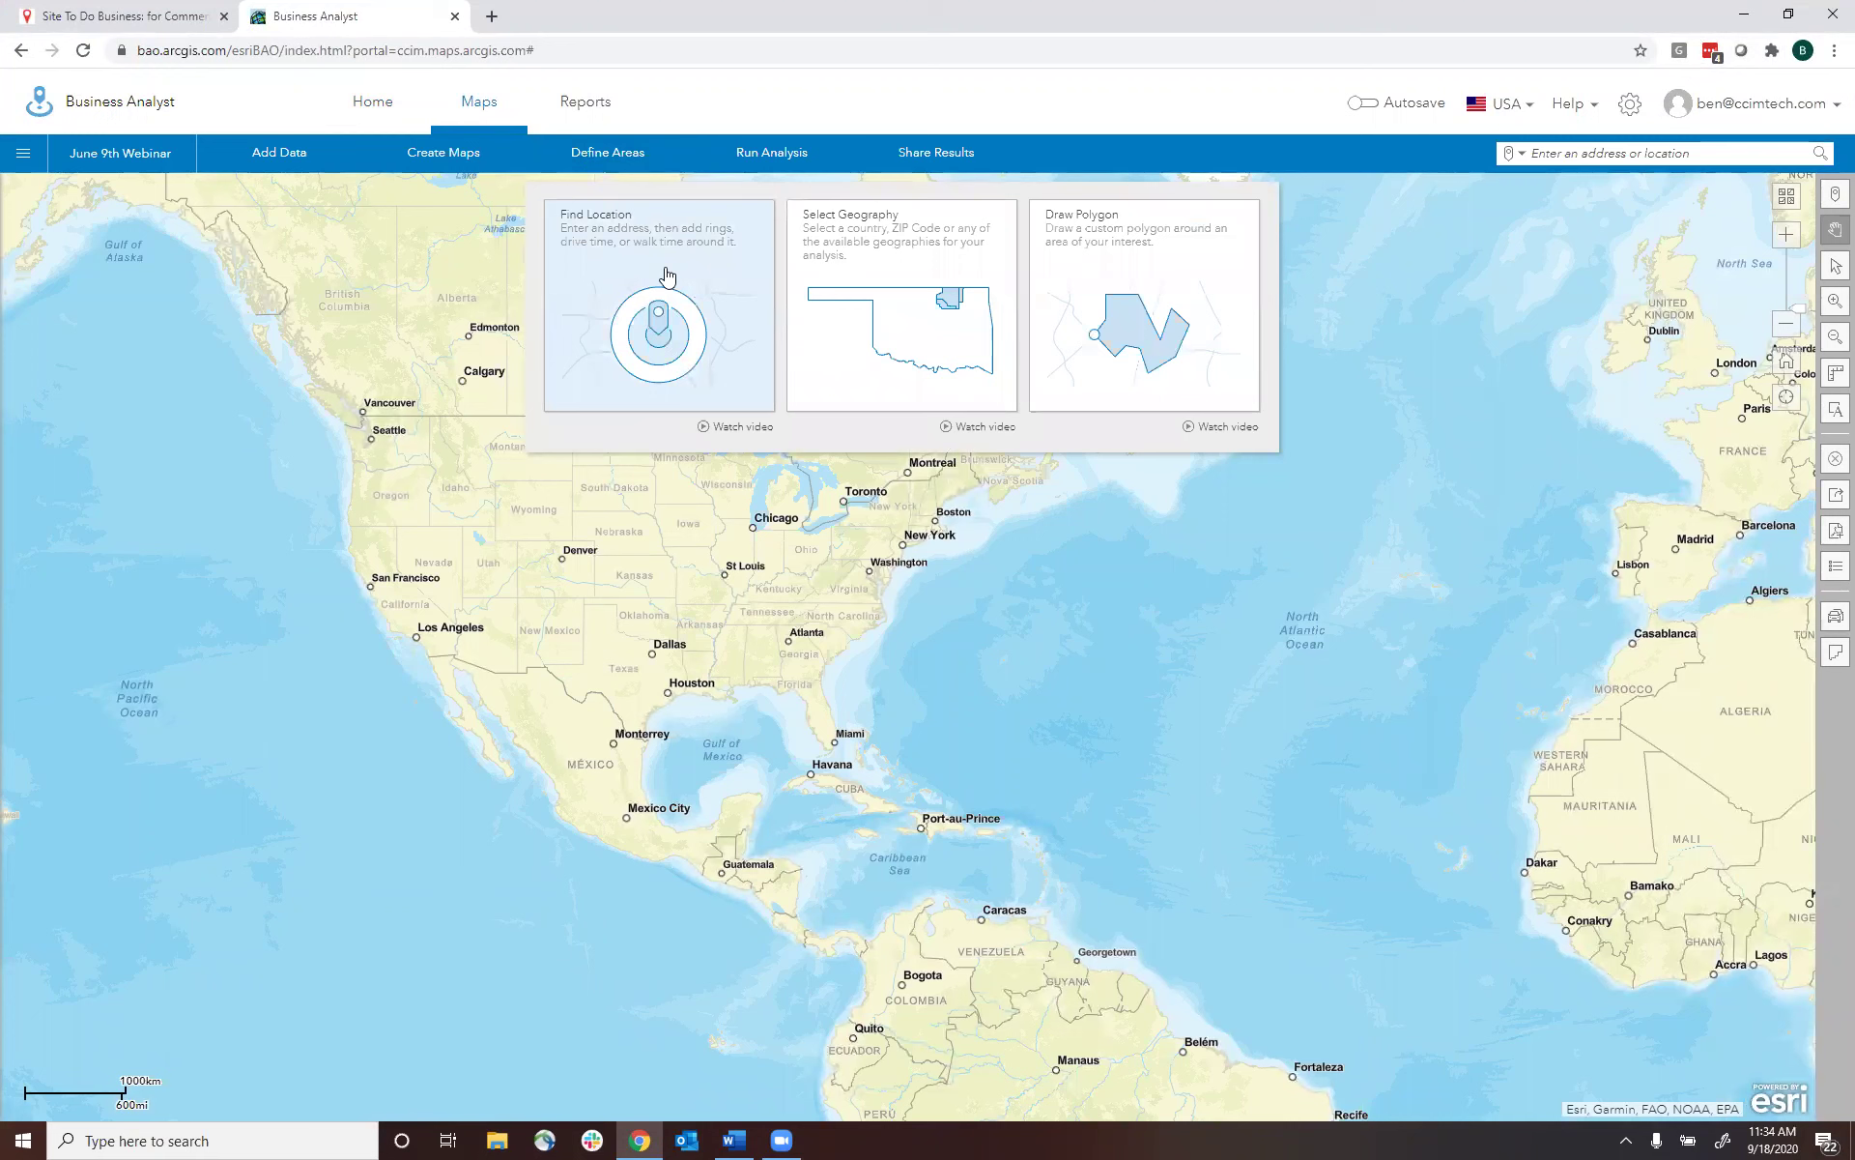
pyautogui.click(642, 311)
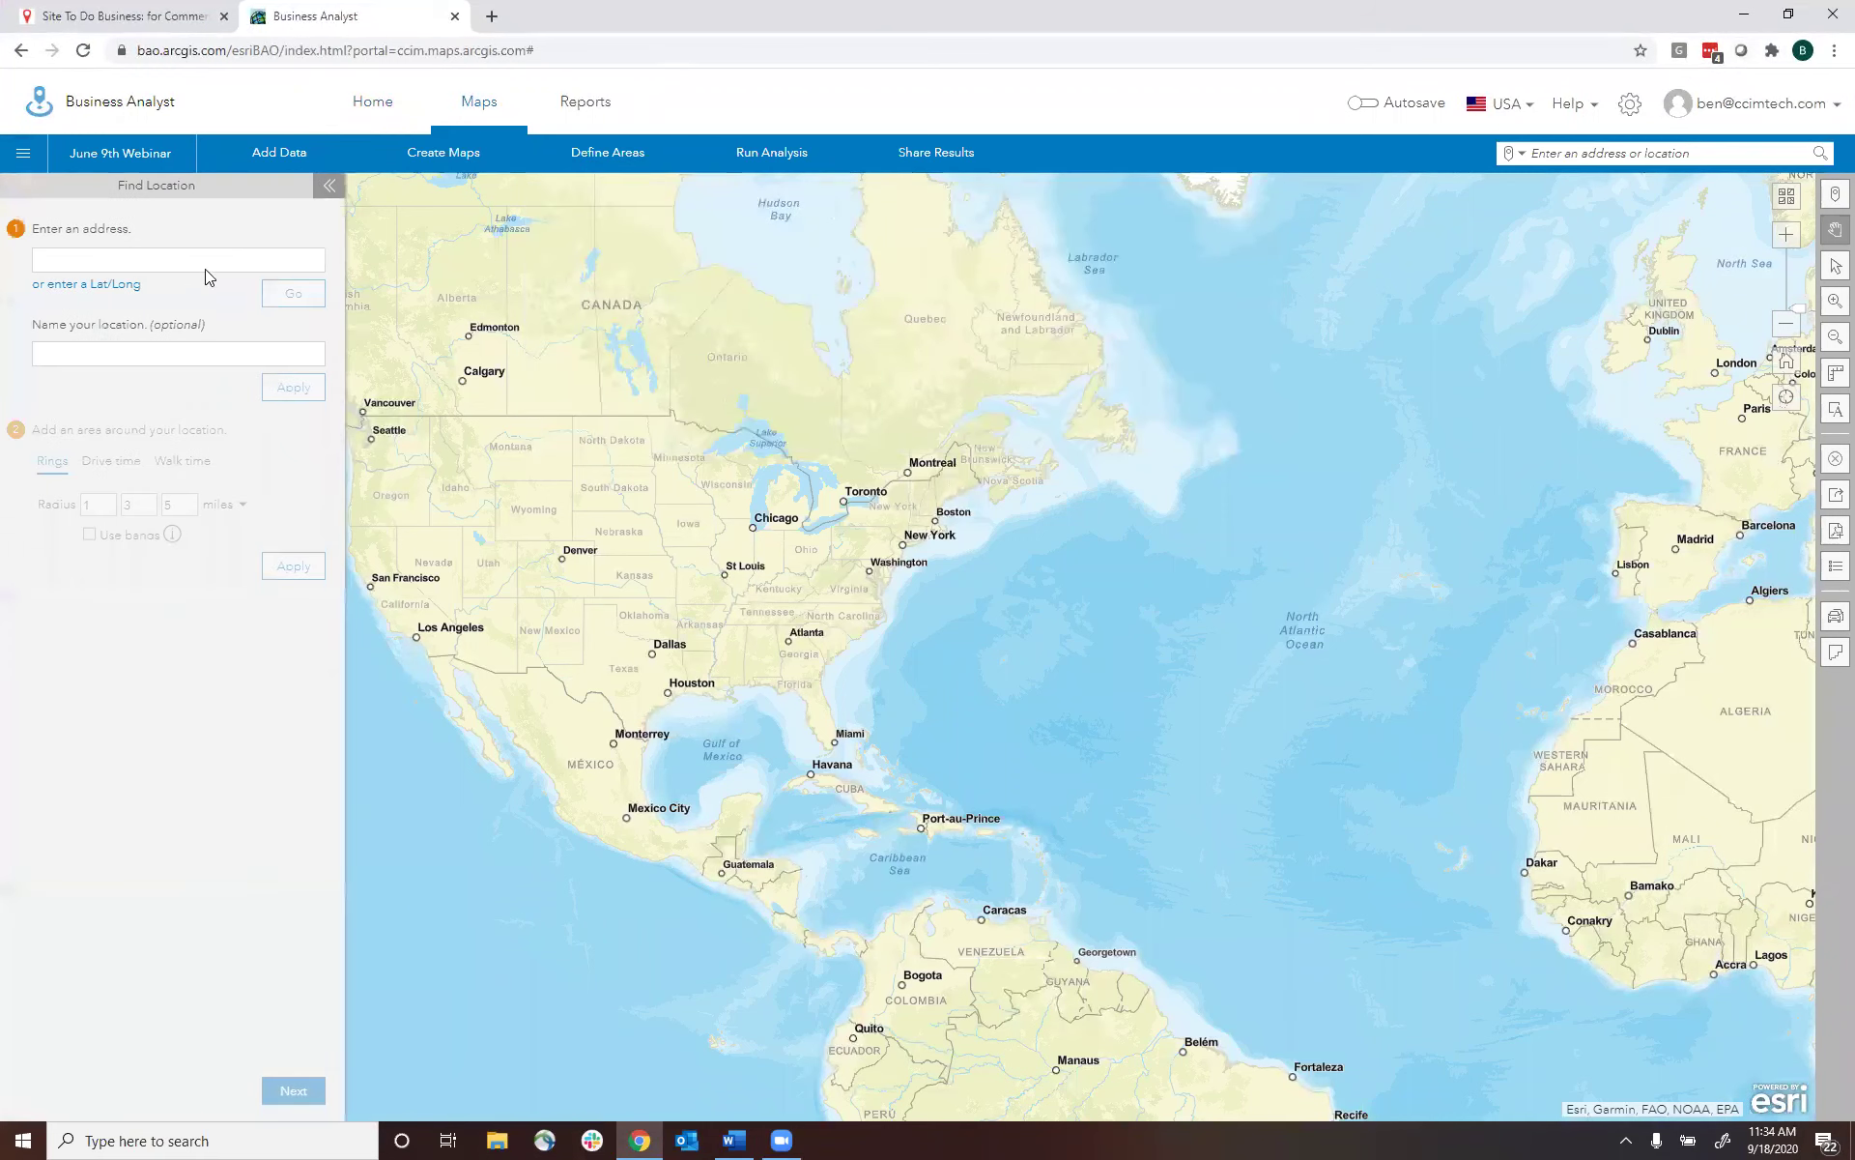
pyautogui.write('4144 east indian')
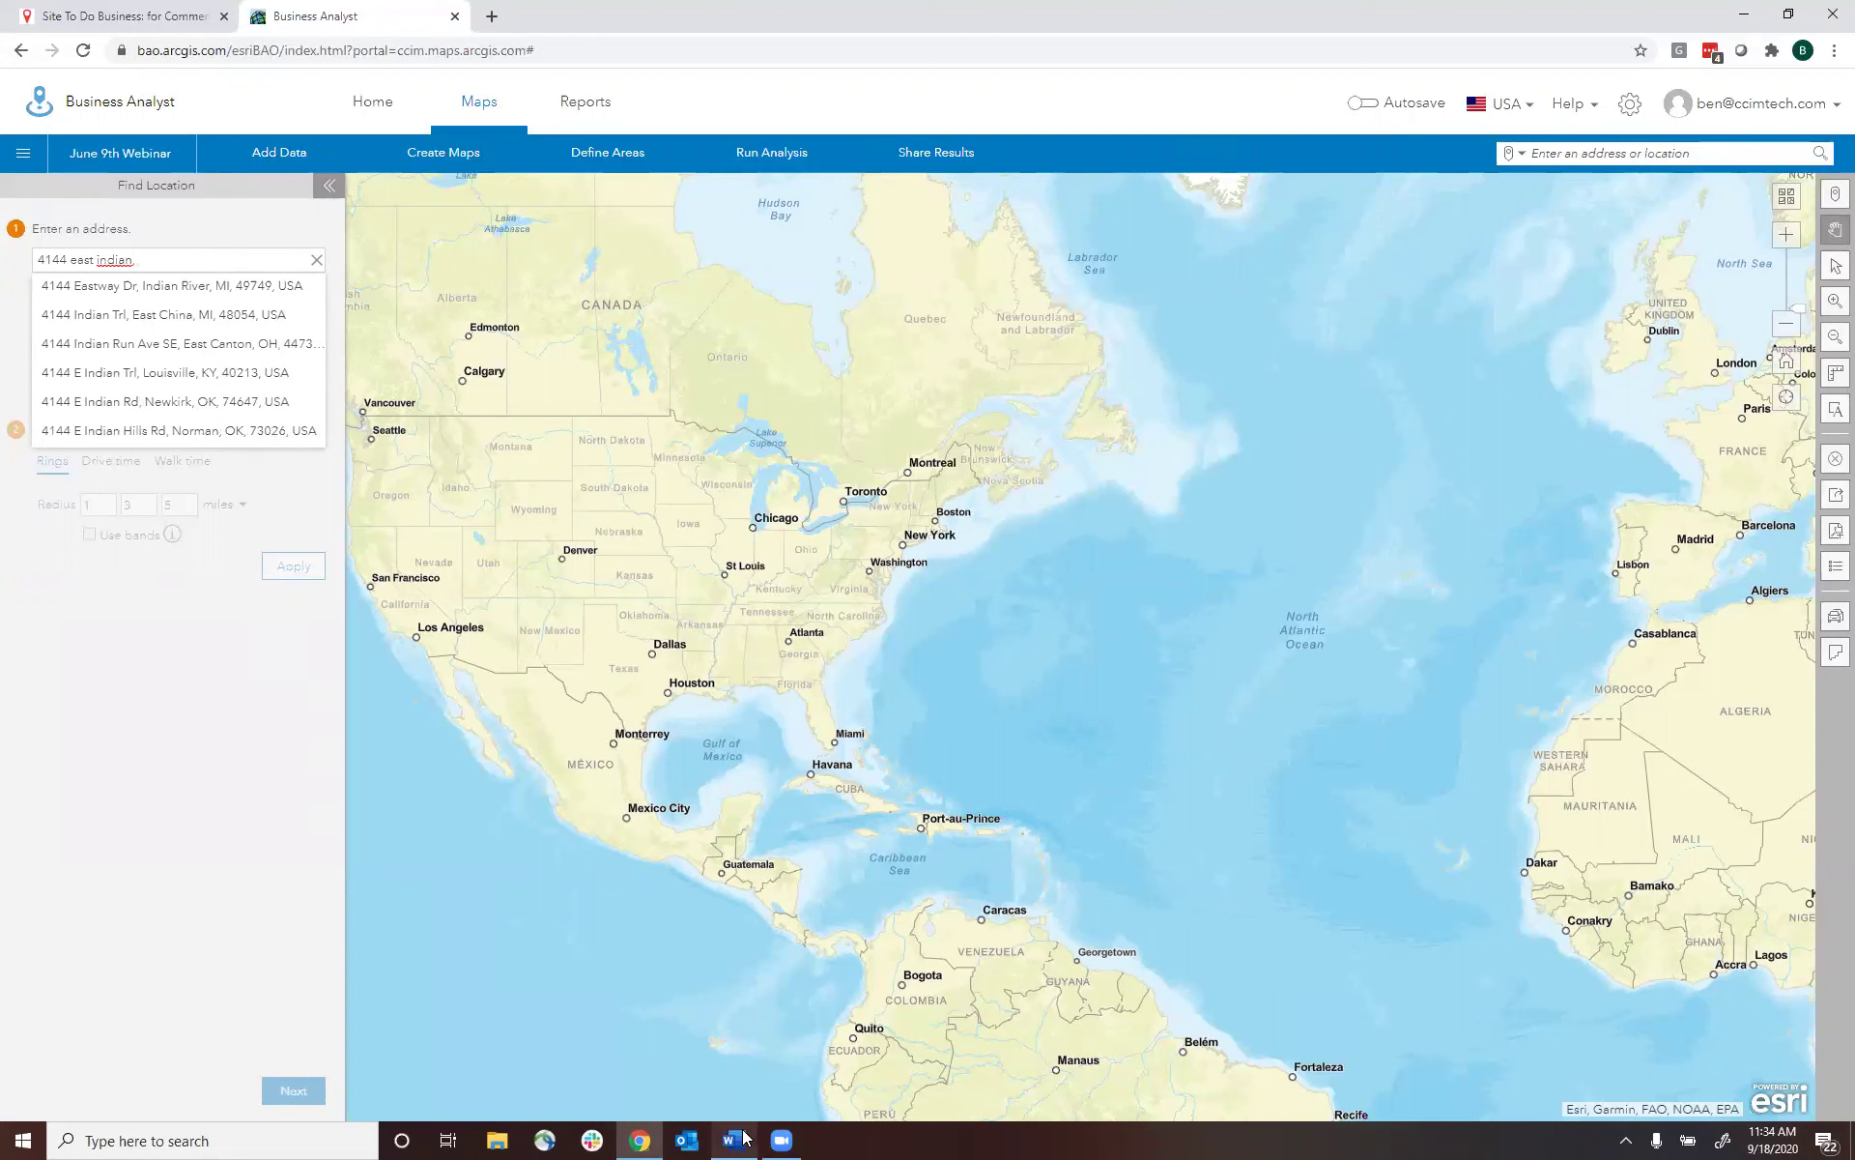
pyautogui.moveTo(734, 1141)
pyautogui.click(737, 1059)
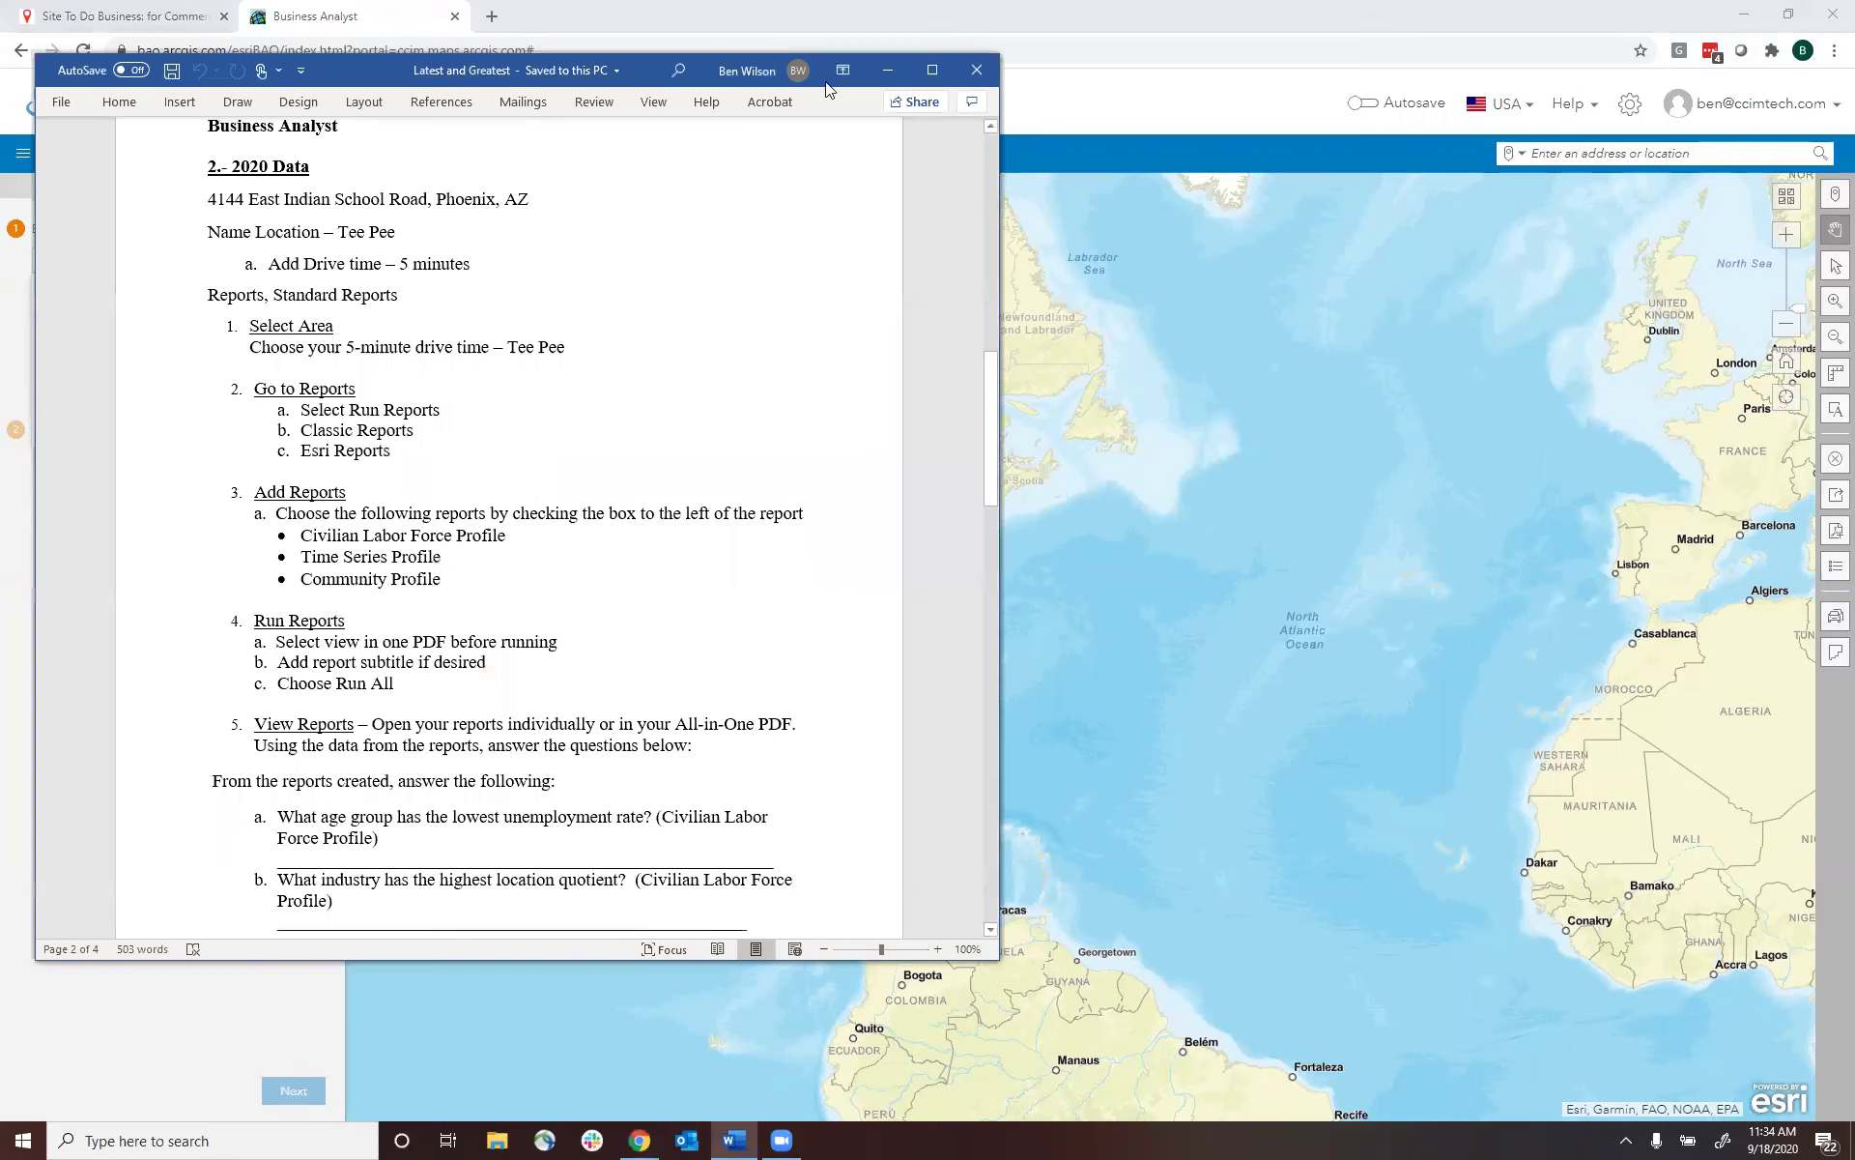
pyautogui.click(887, 71)
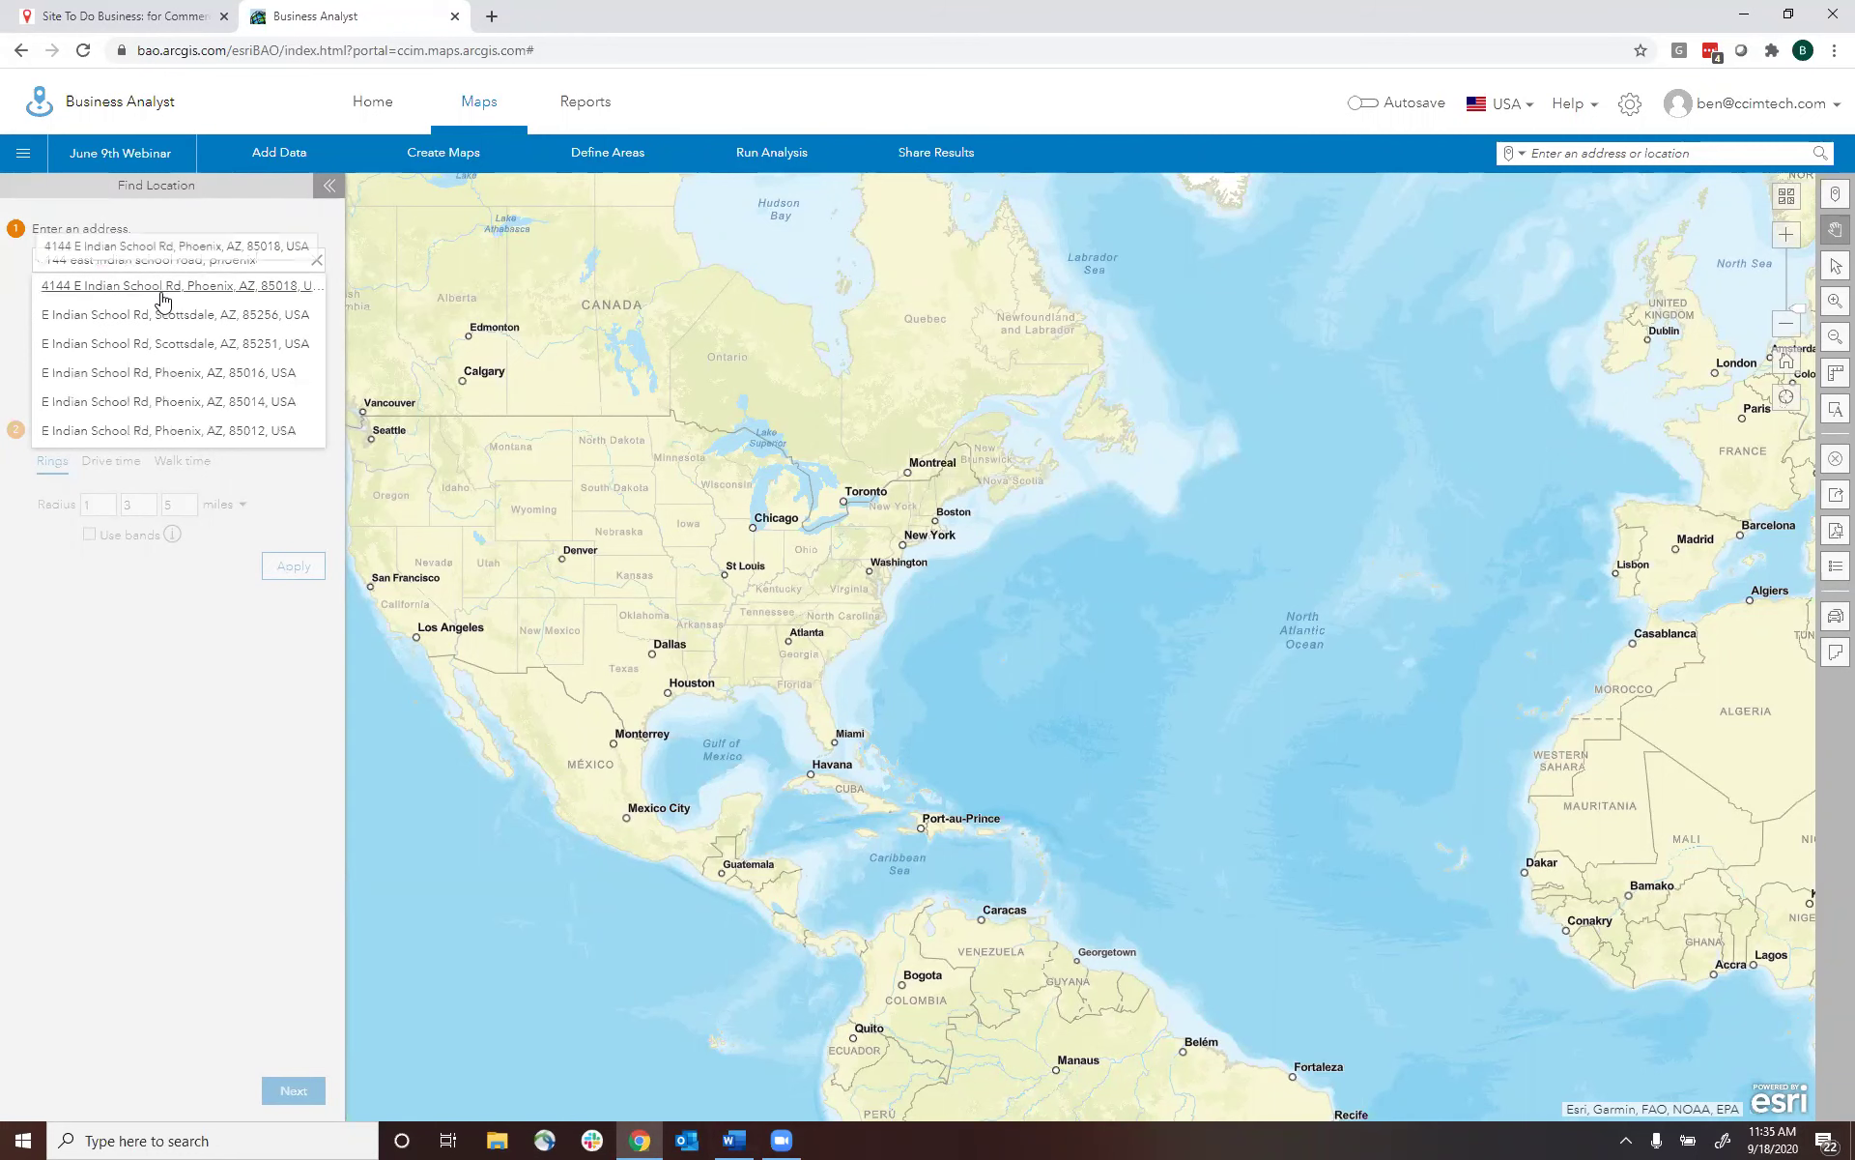
pyautogui.click(160, 288)
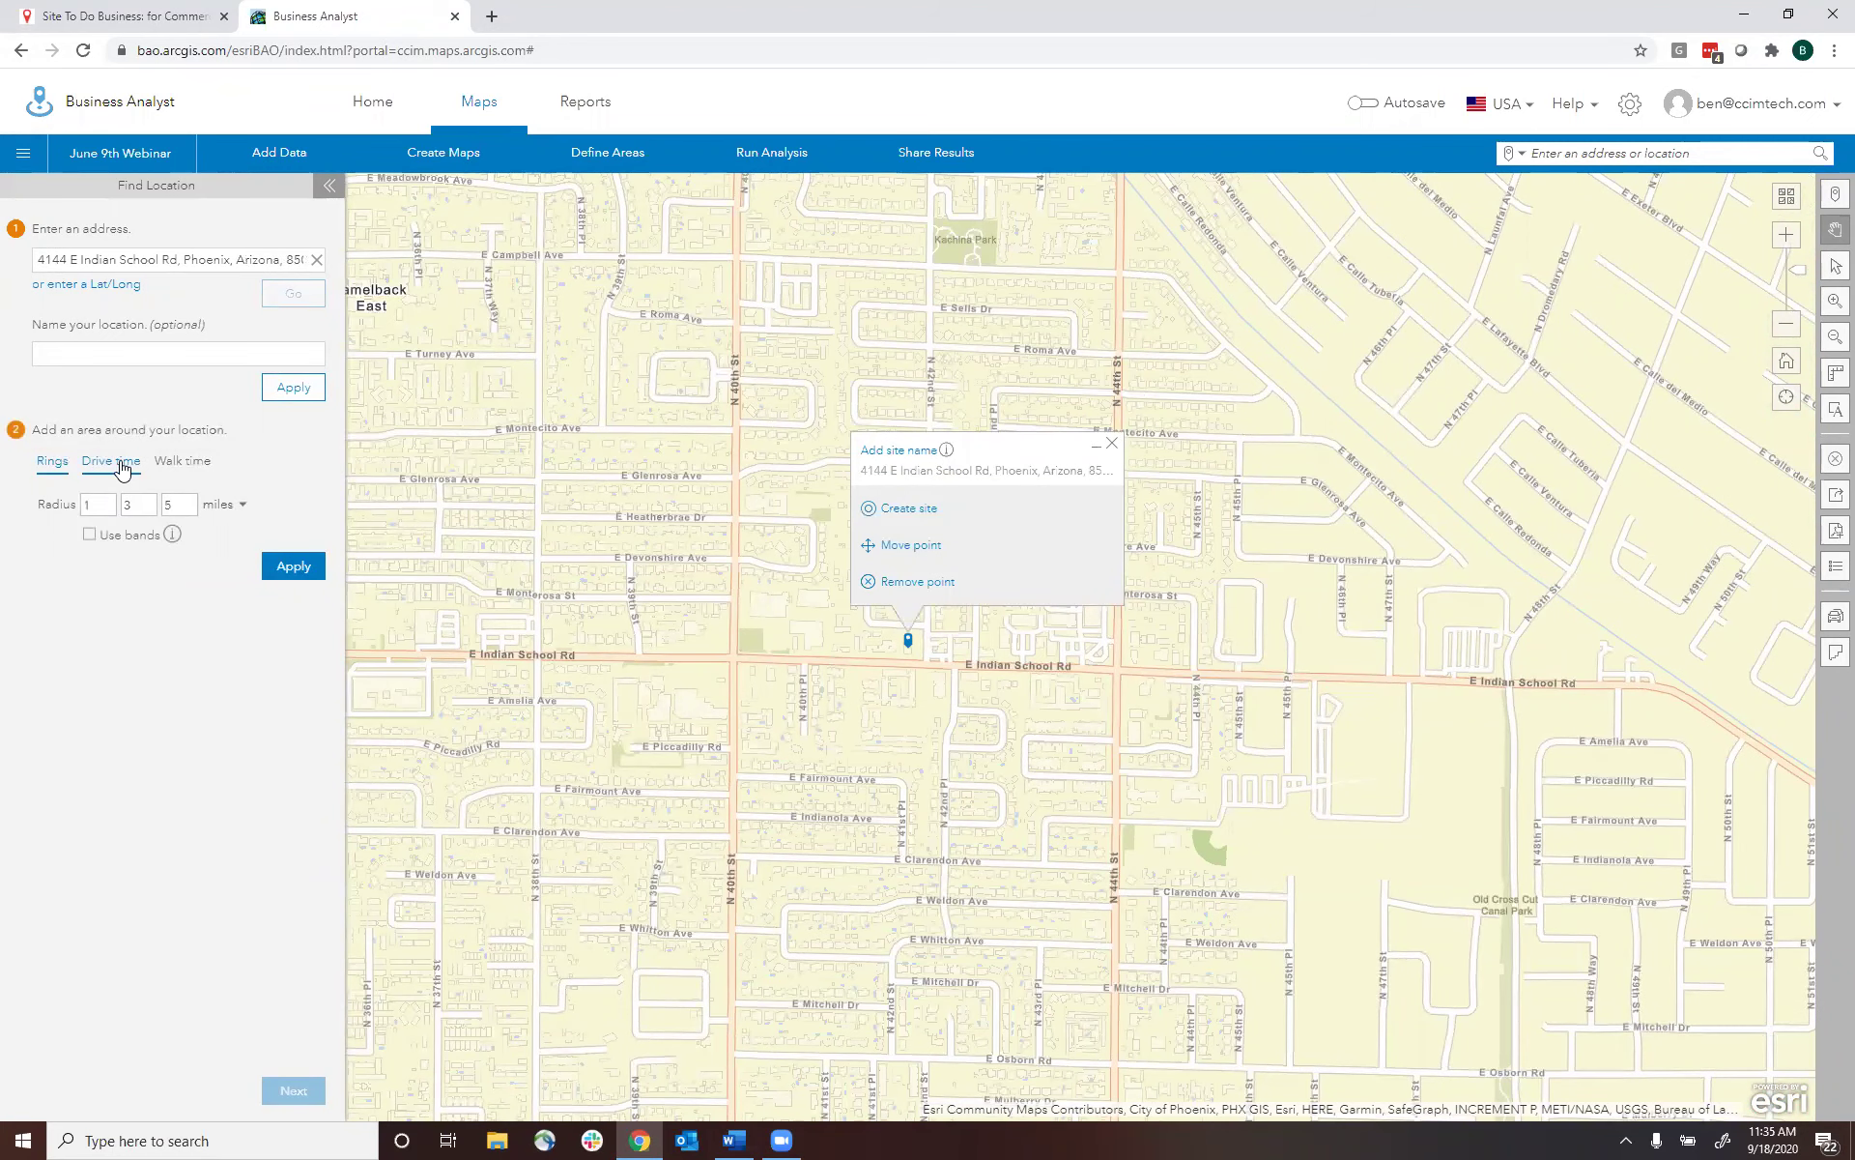
# - Create a 5-minute drive-time area around the Phoenix address
pyautogui.moveTo(122, 468); pyautogui.dragTo(100, 433)
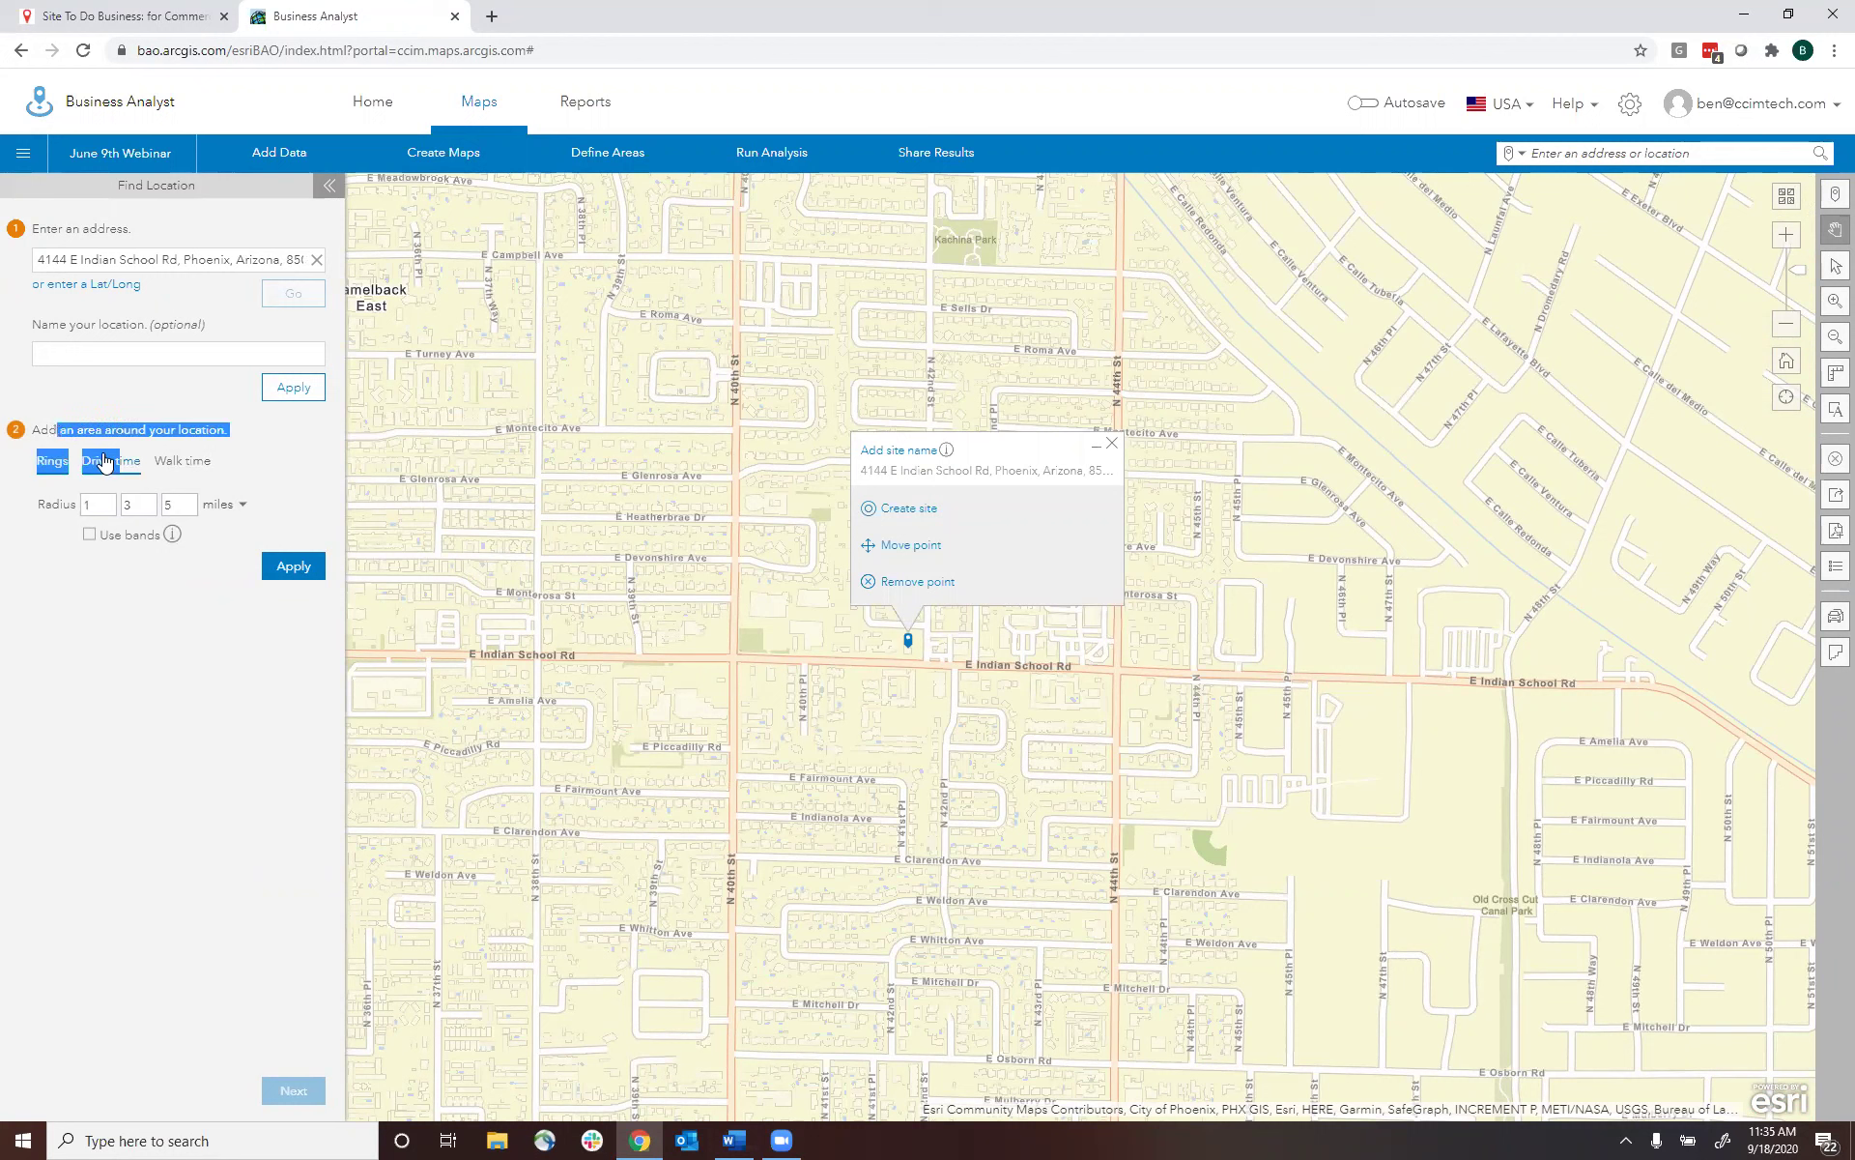
pyautogui.click(106, 462)
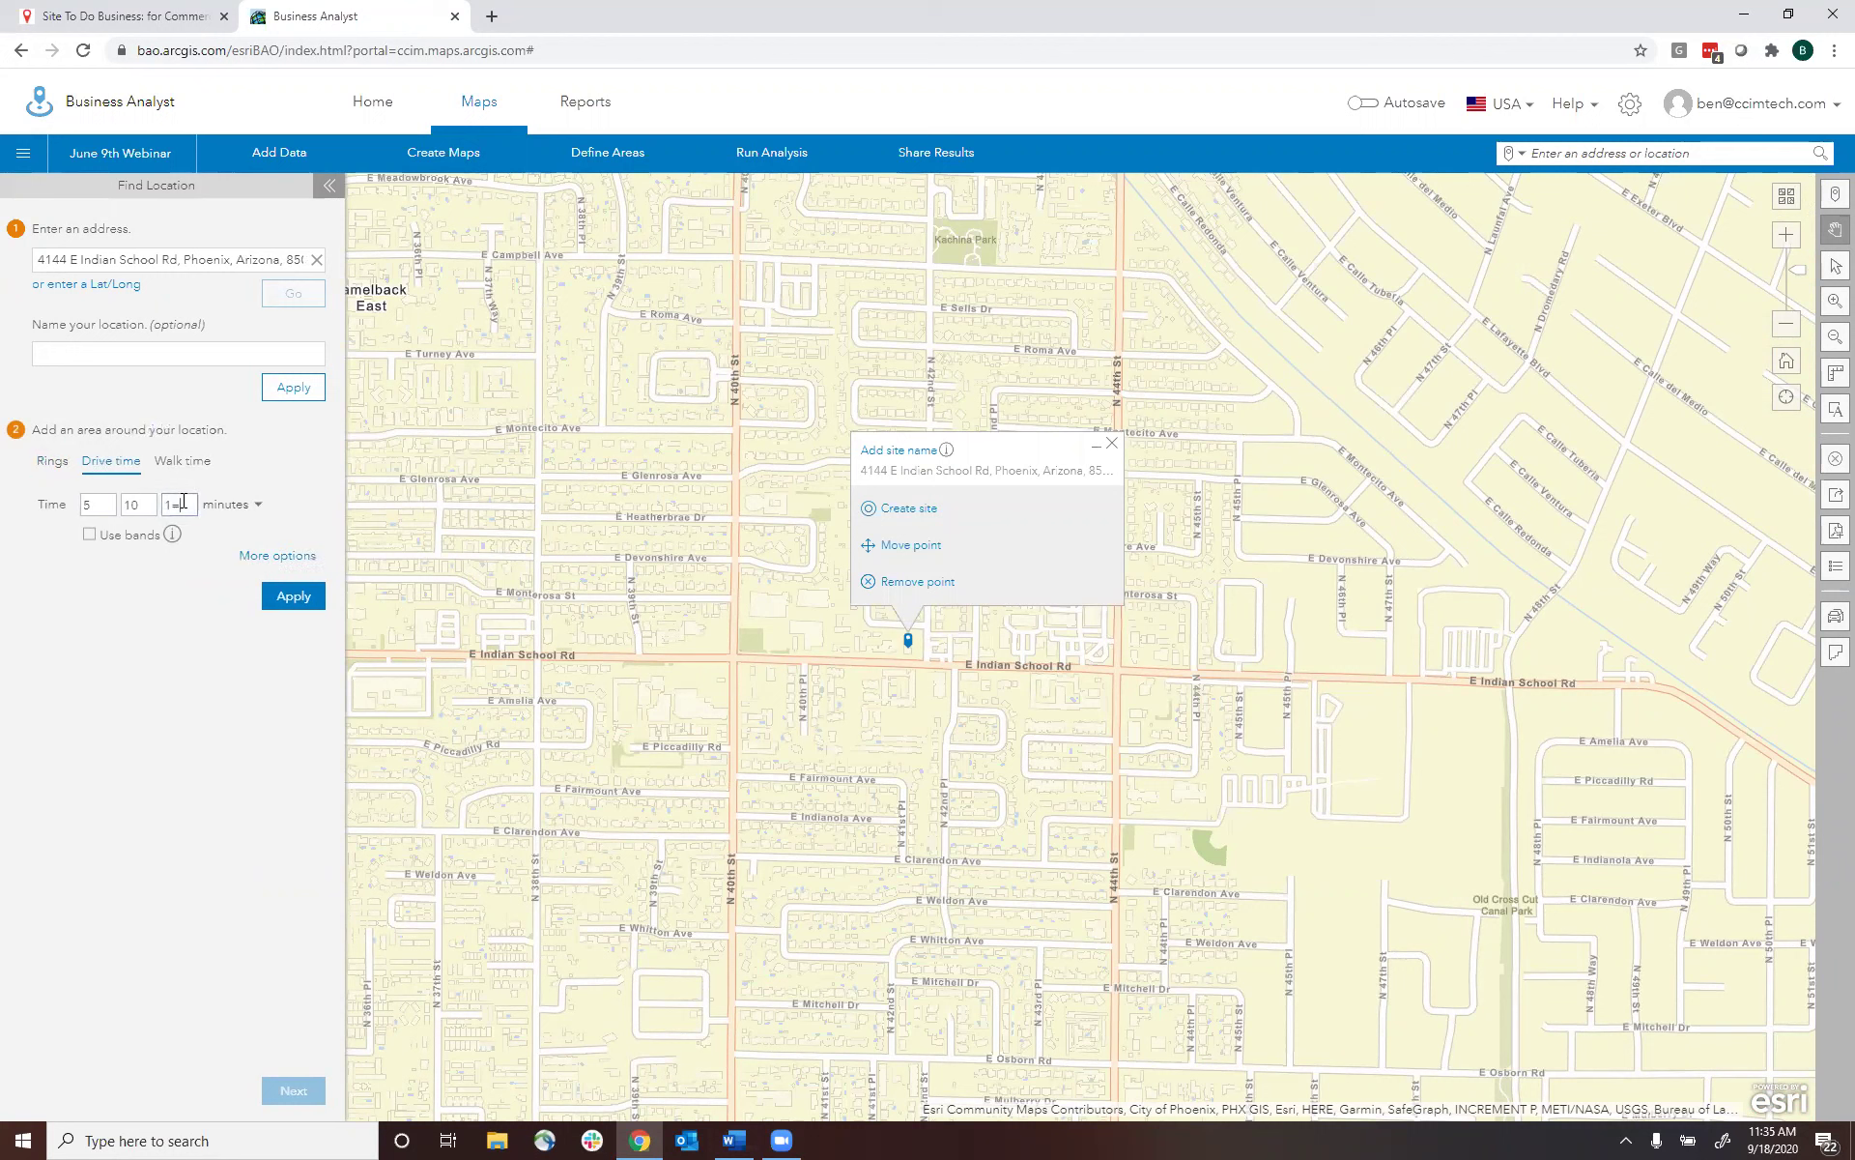
pyautogui.press('BackSpace')
pyautogui.press('BackSpace')
pyautogui.click(293, 594)
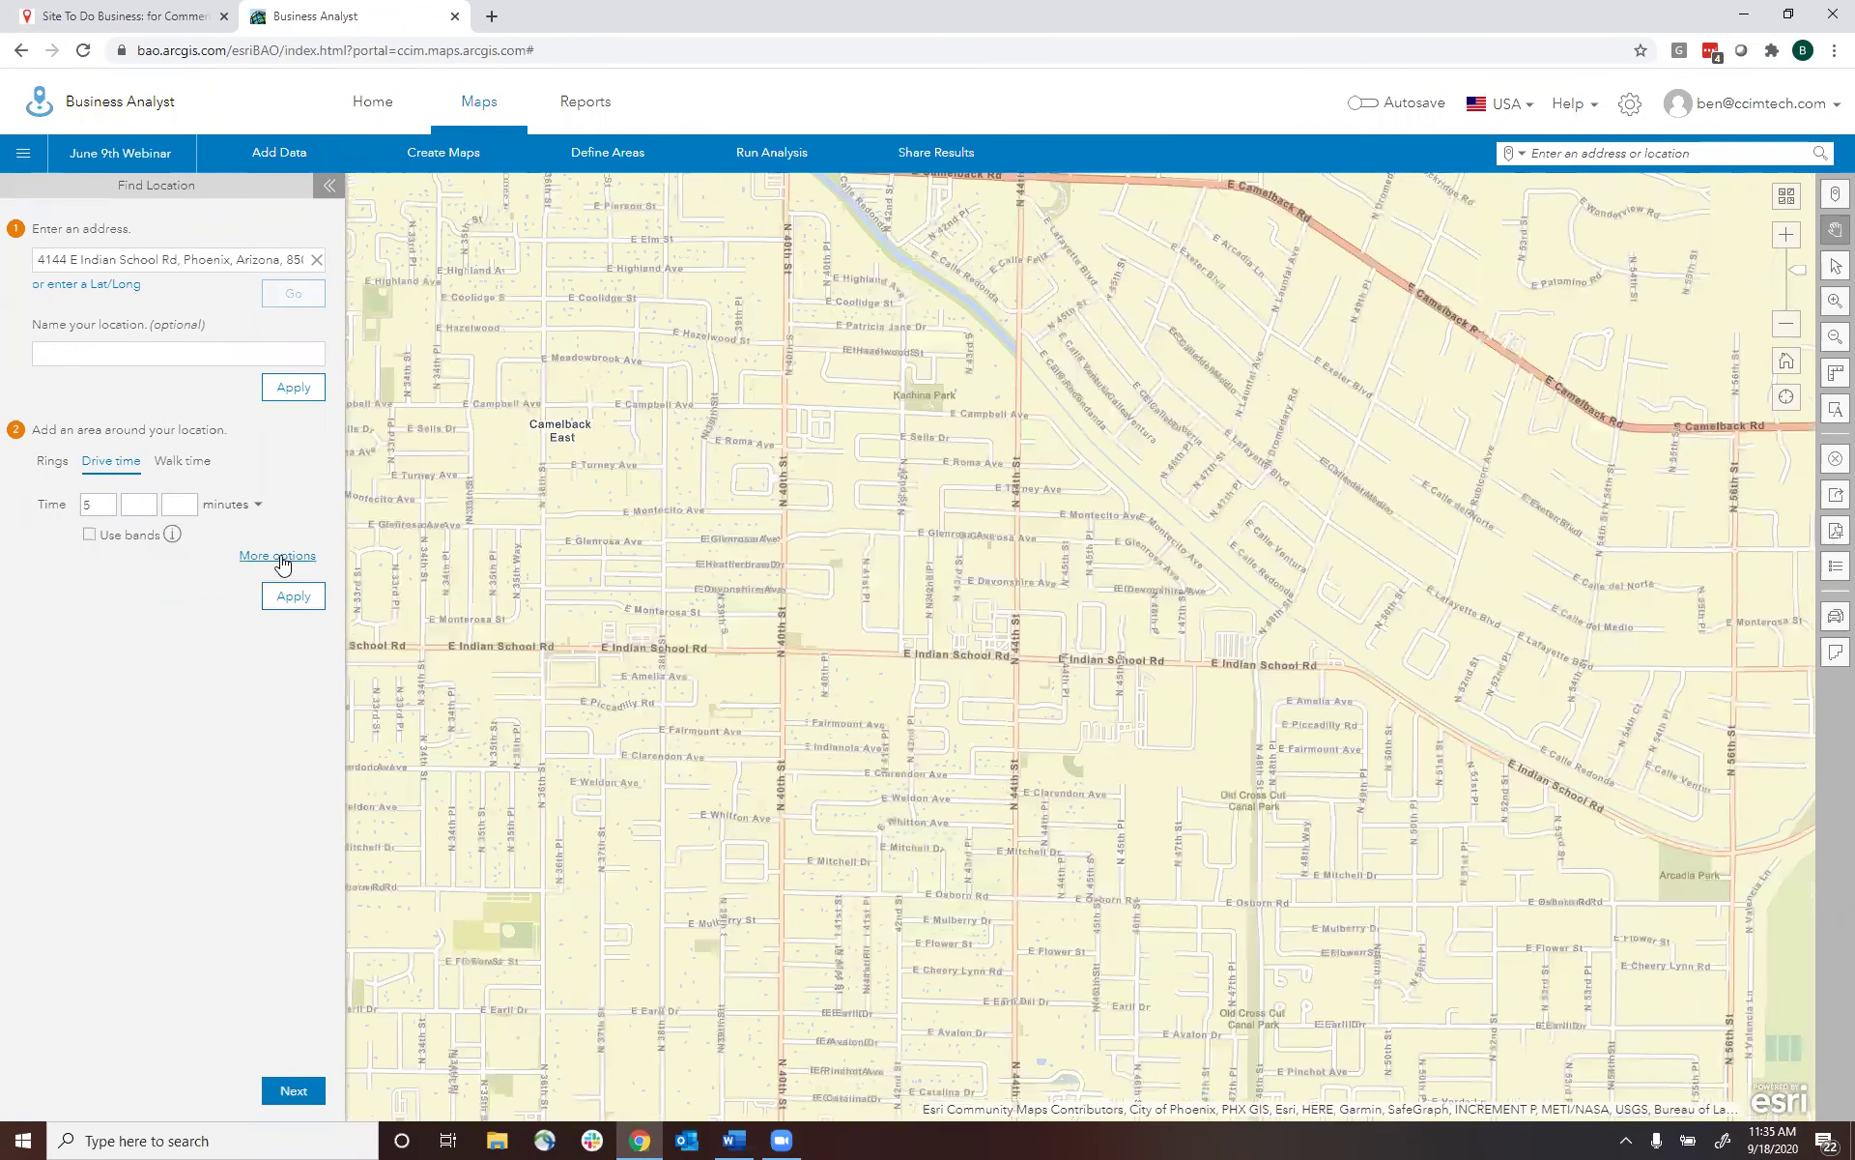
# - Keep the travel mode as Driving Time, then maximize the Word instructions
pyautogui.click(277, 555)
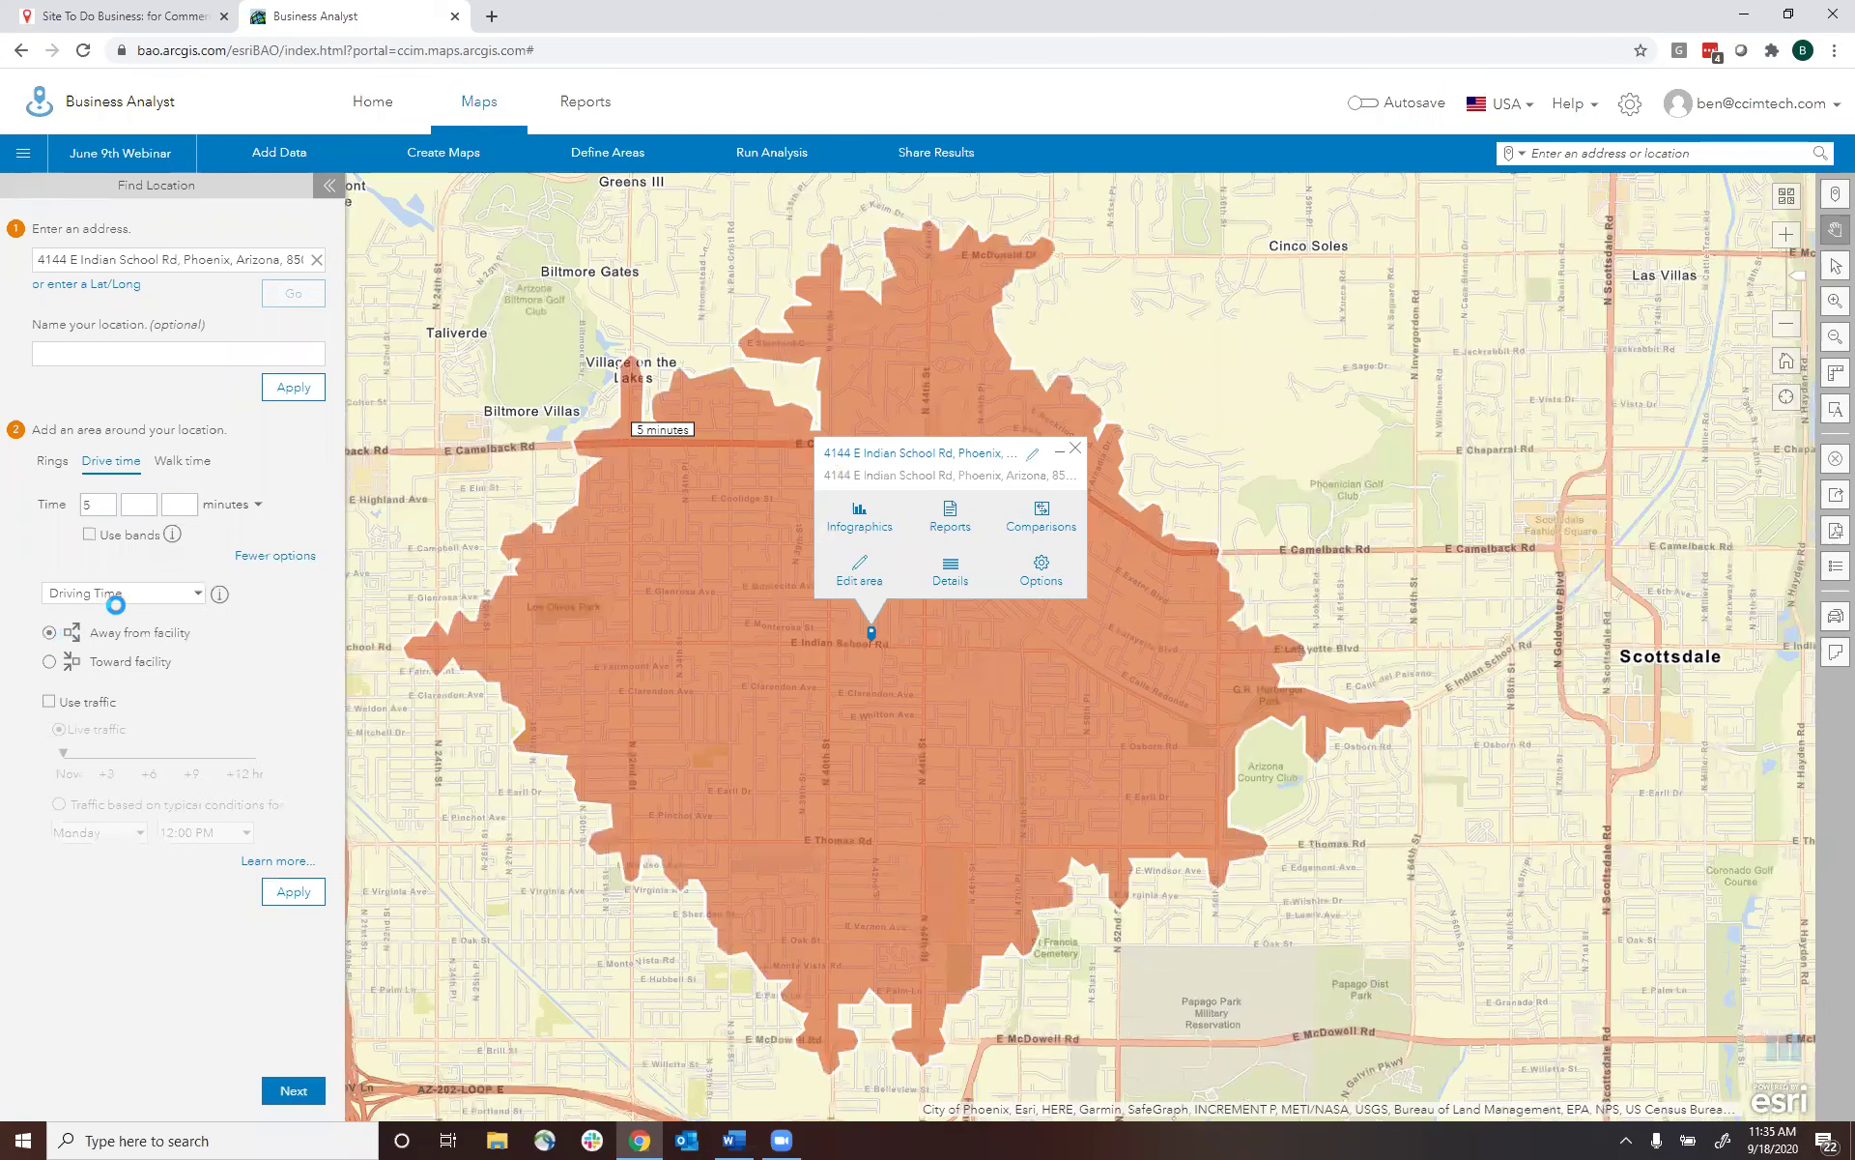
pyautogui.click(201, 593)
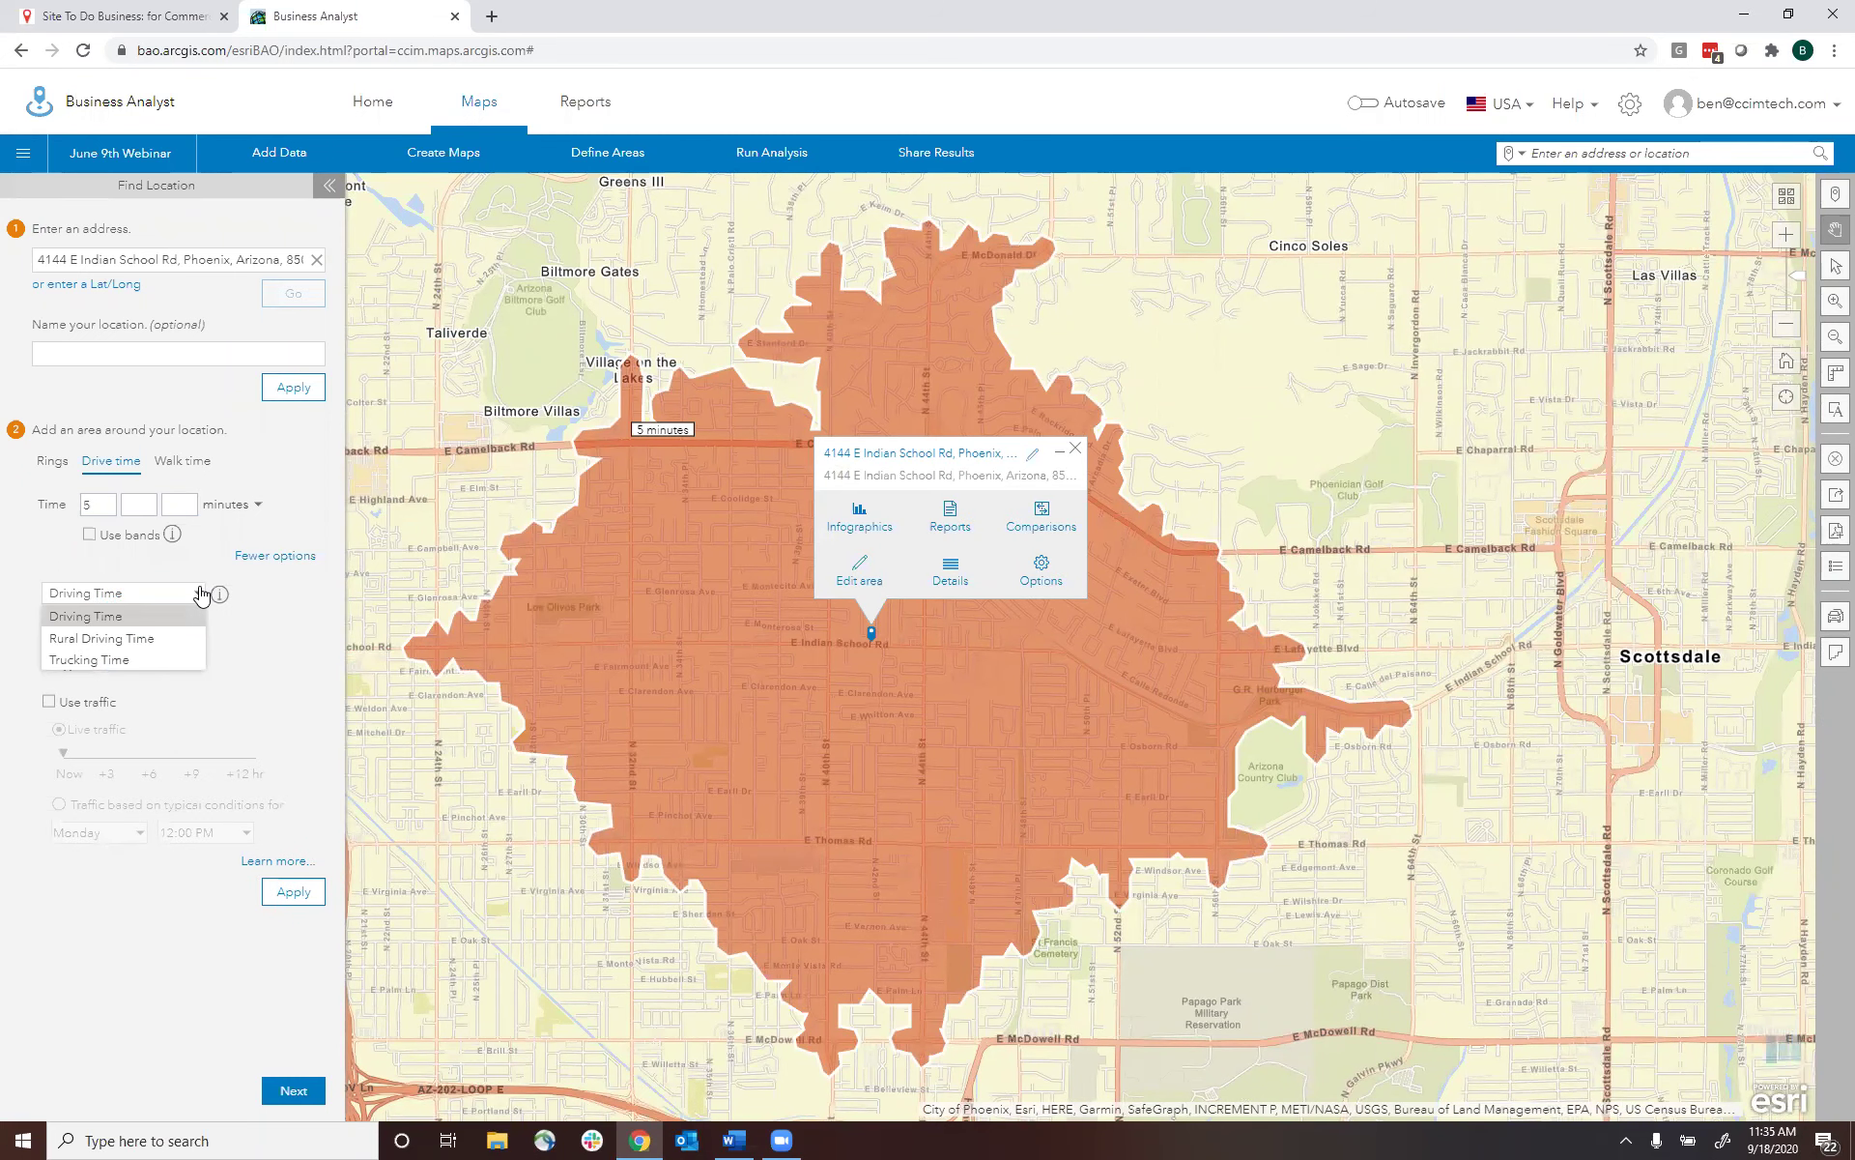
pyautogui.click(304, 669)
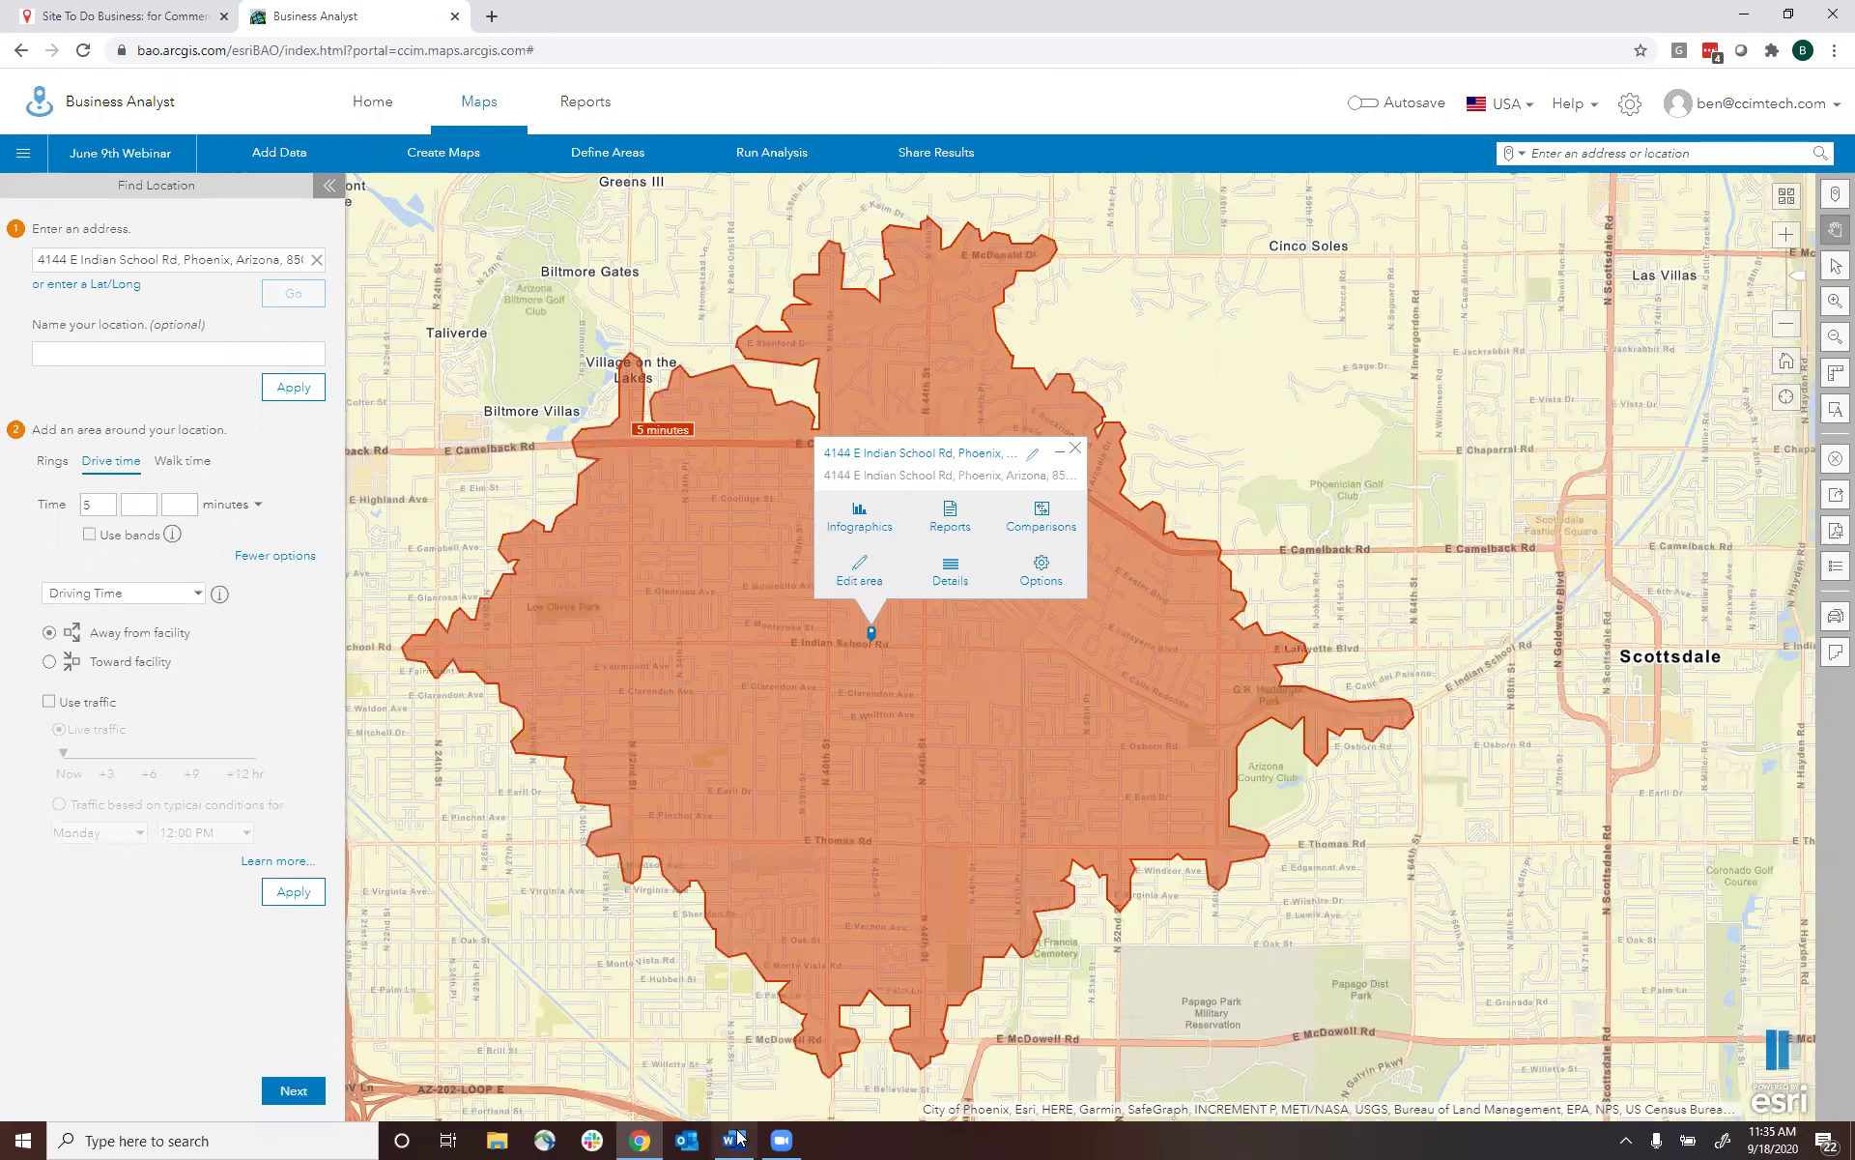
pyautogui.moveTo(745, 1138)
pyautogui.click(730, 1073)
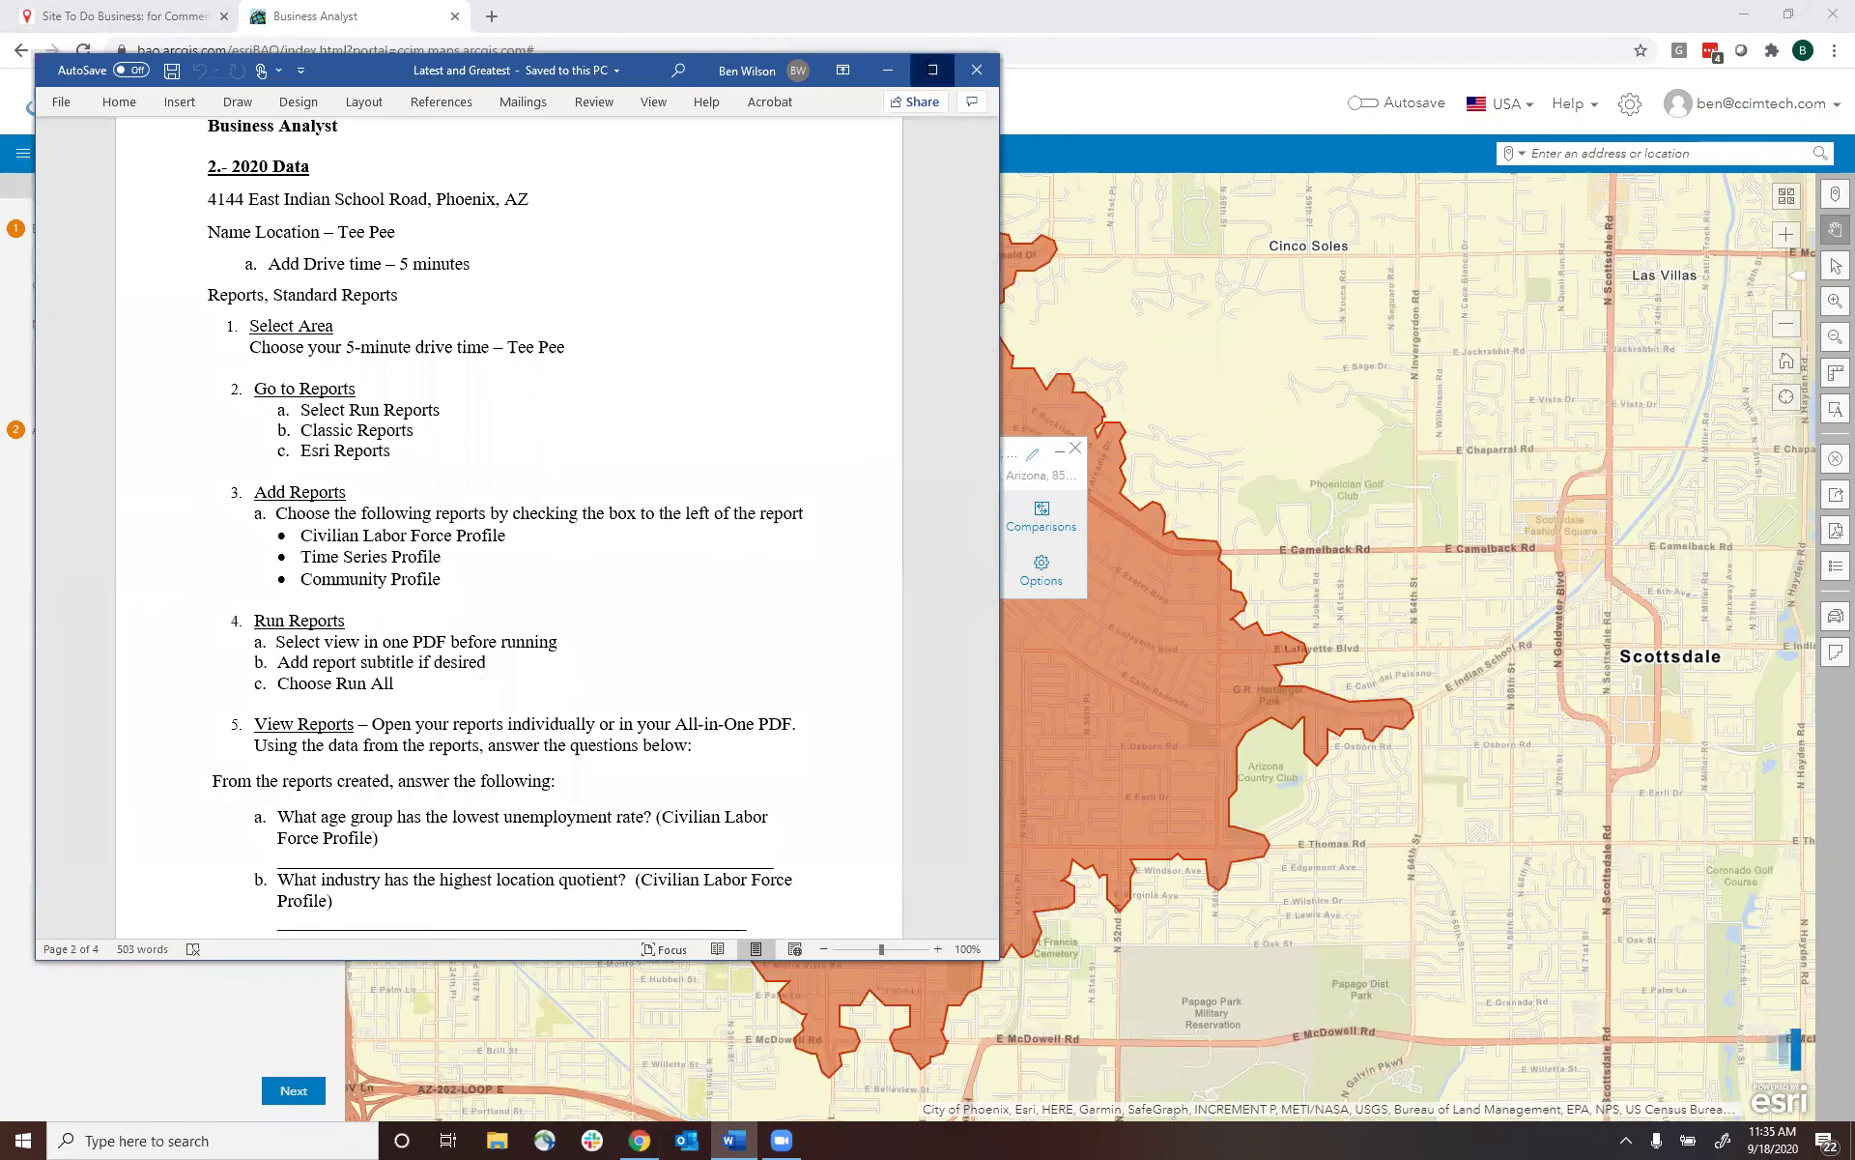
pyautogui.click(930, 70)
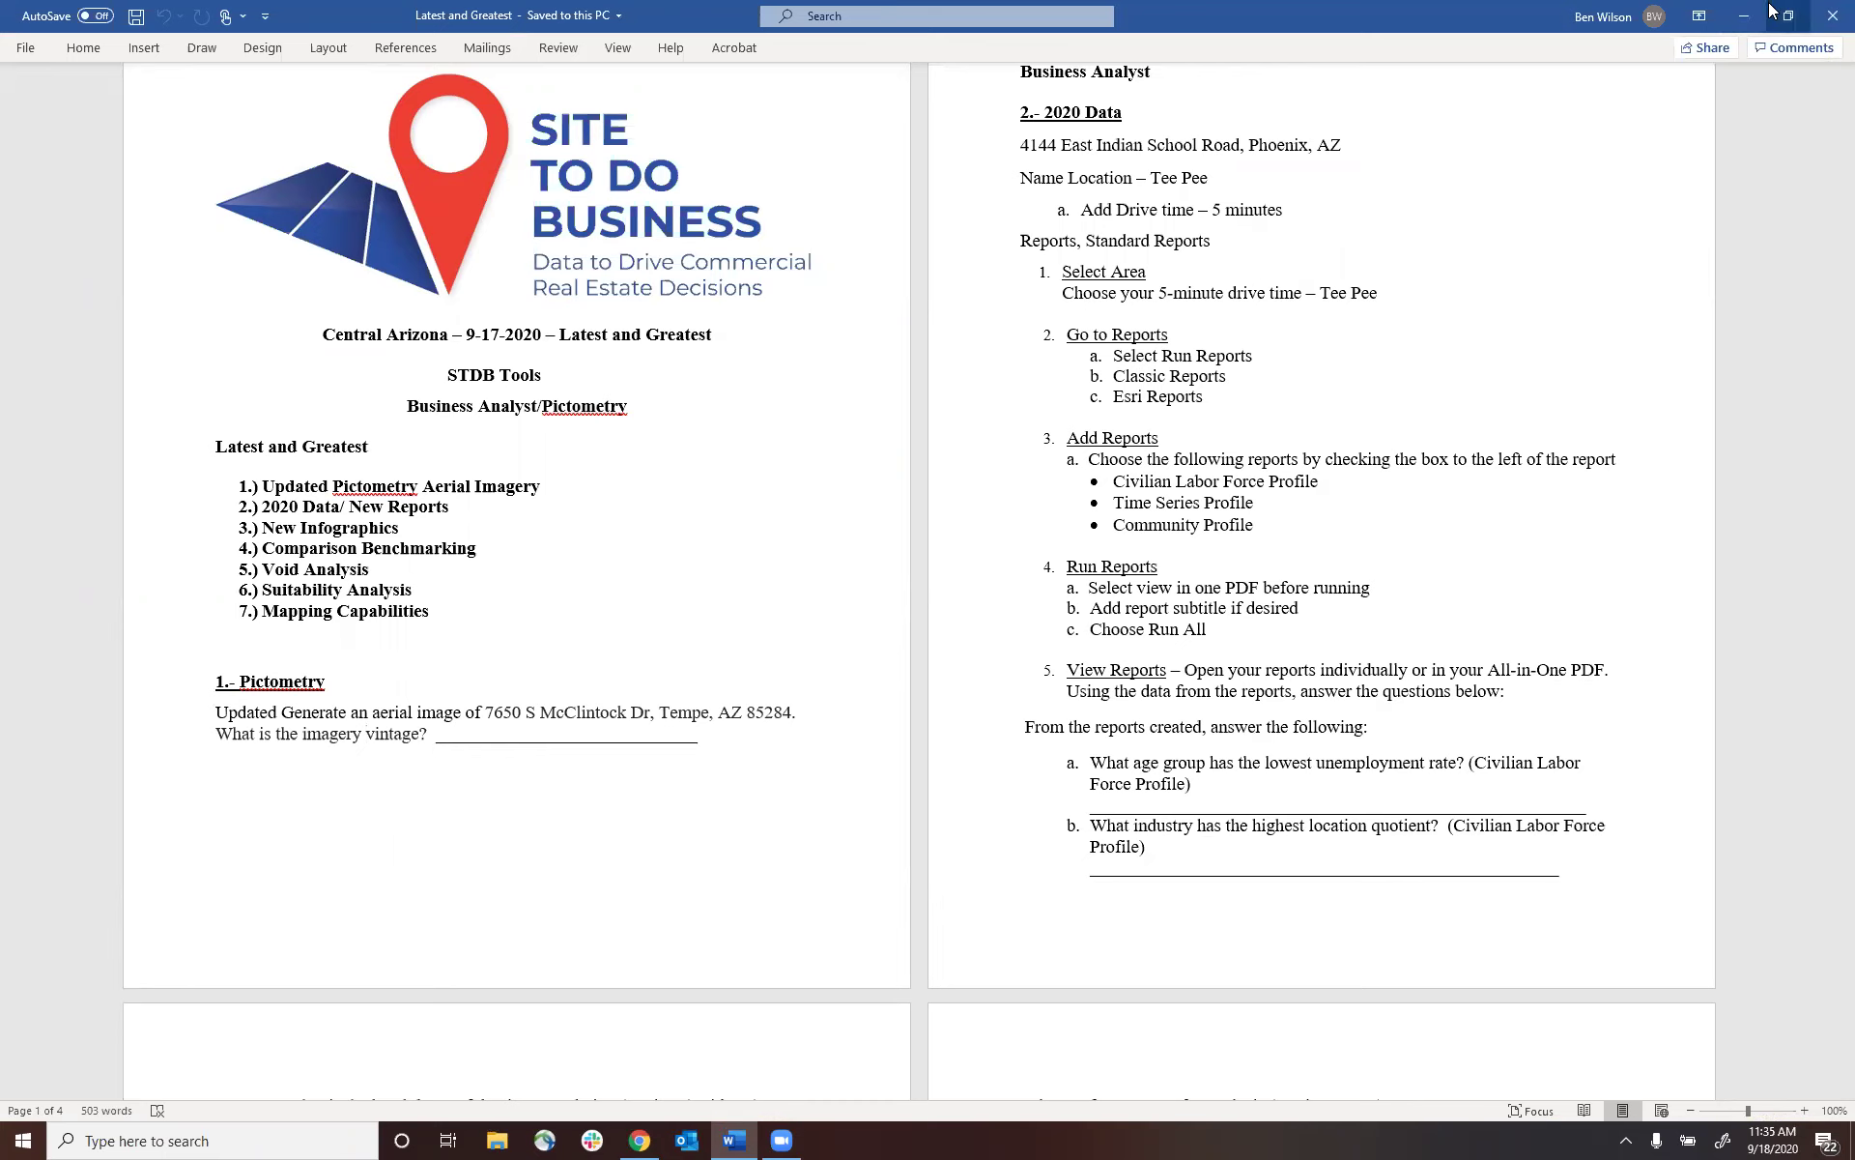
# - Minimize Word, save the drive-time site with Next, and go to Run Reports
pyautogui.click(1746, 24)
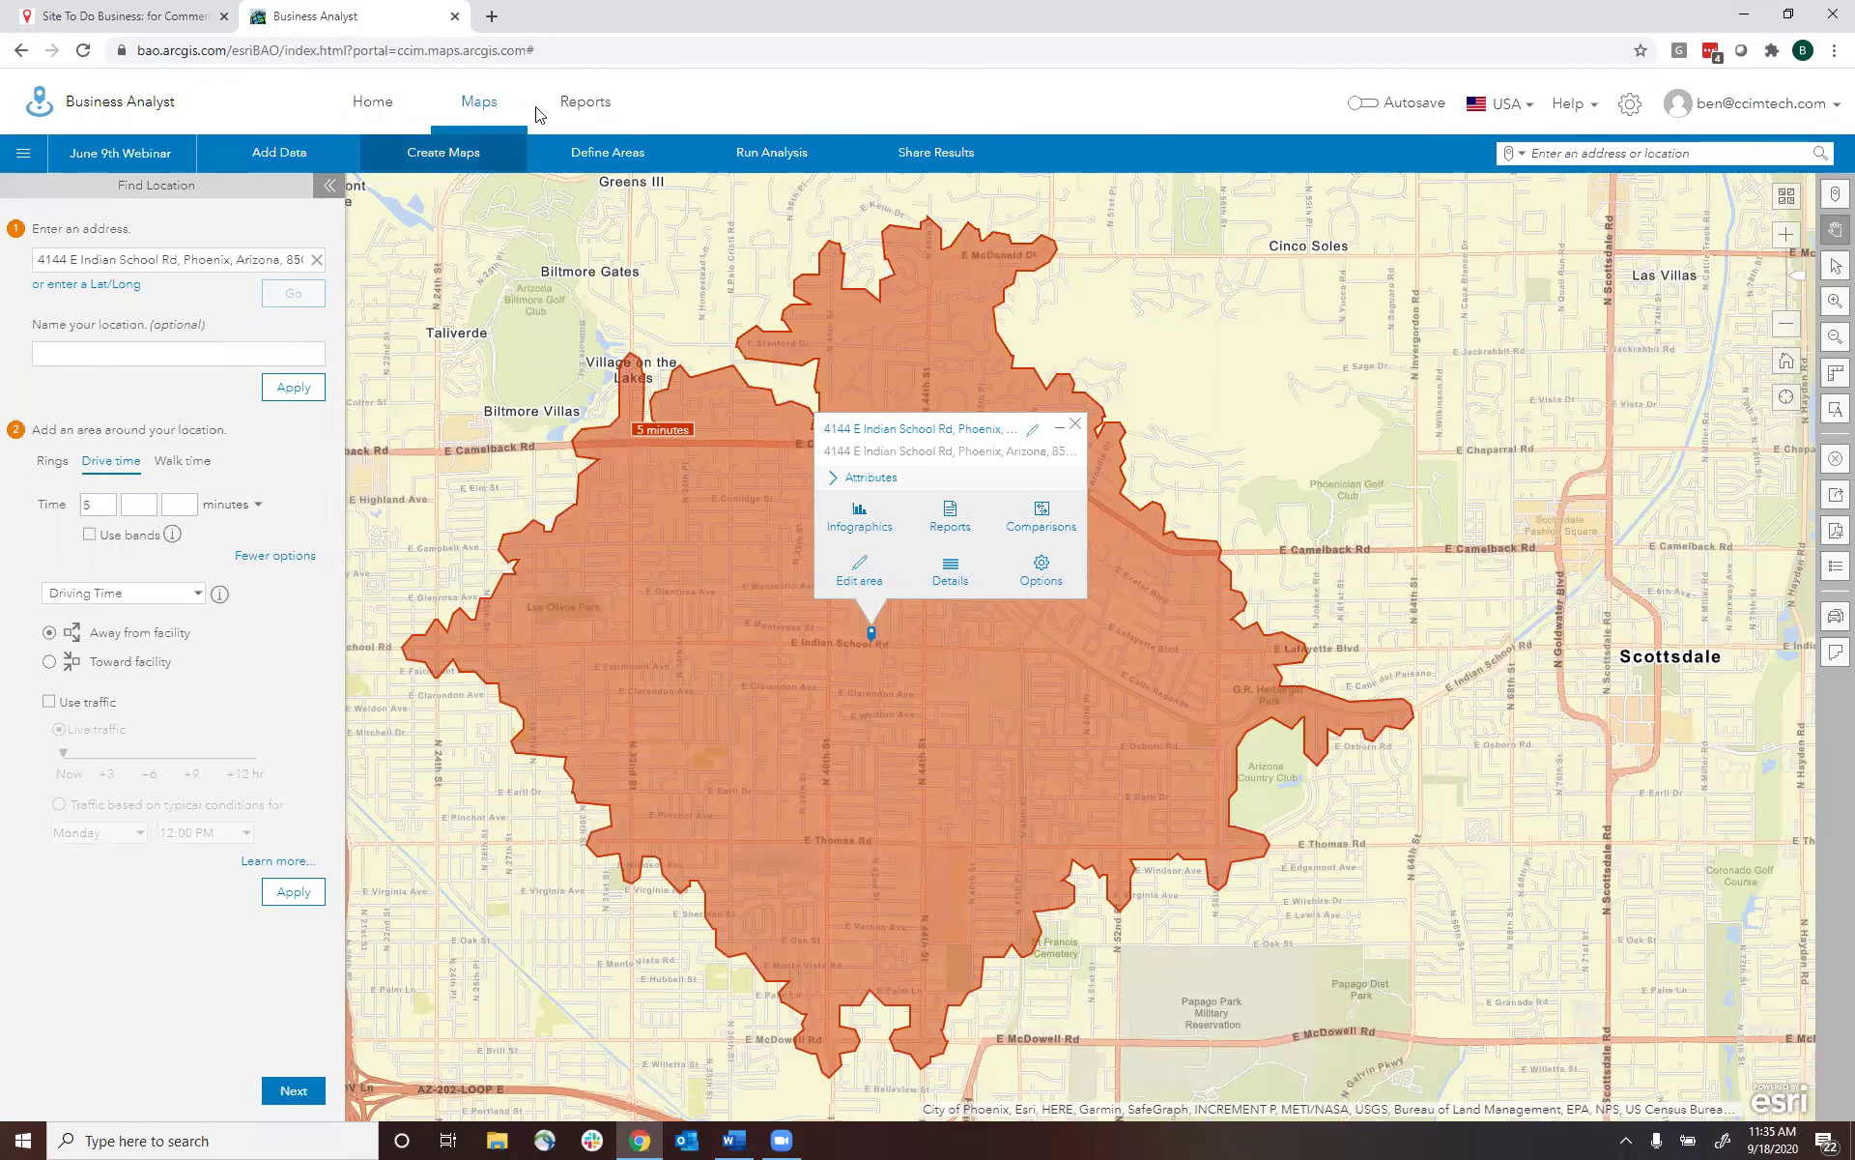
pyautogui.click(294, 1090)
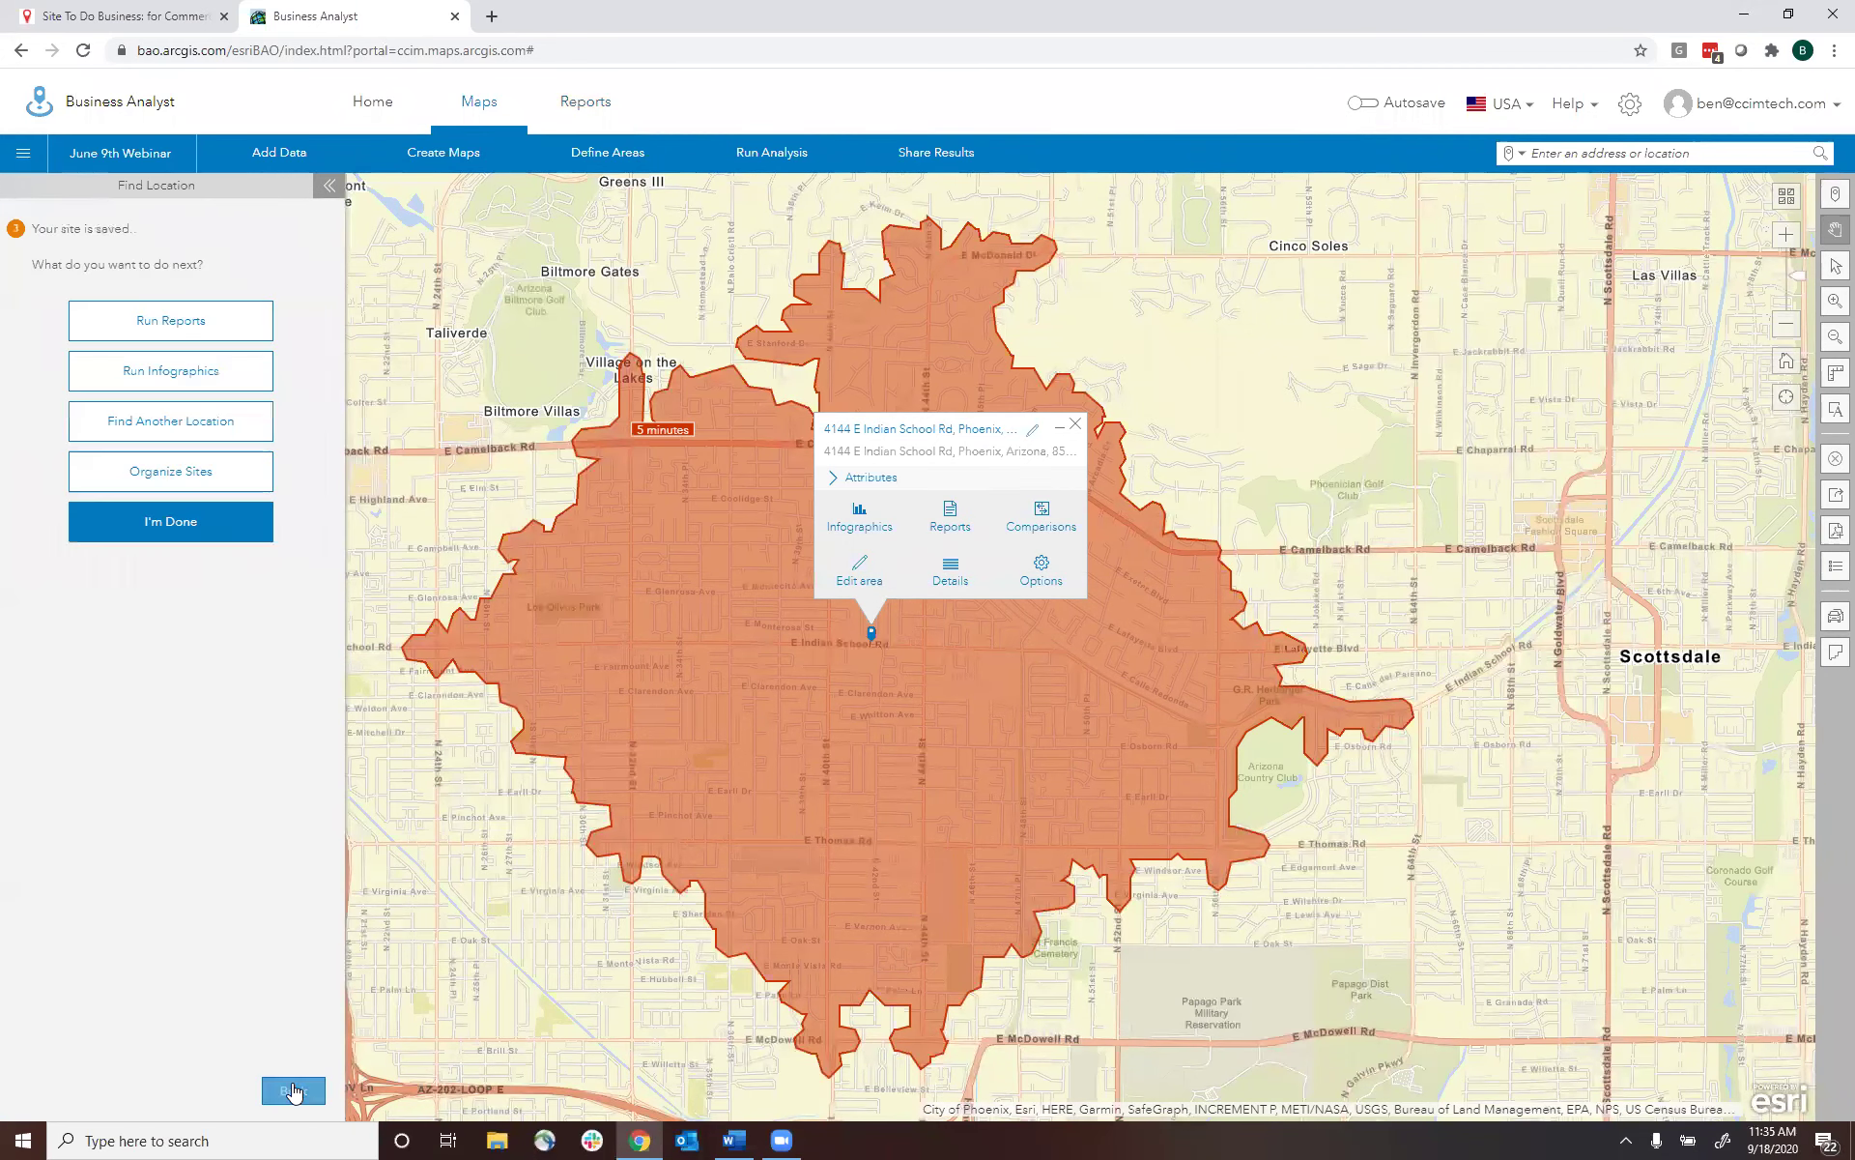
pyautogui.click(183, 322)
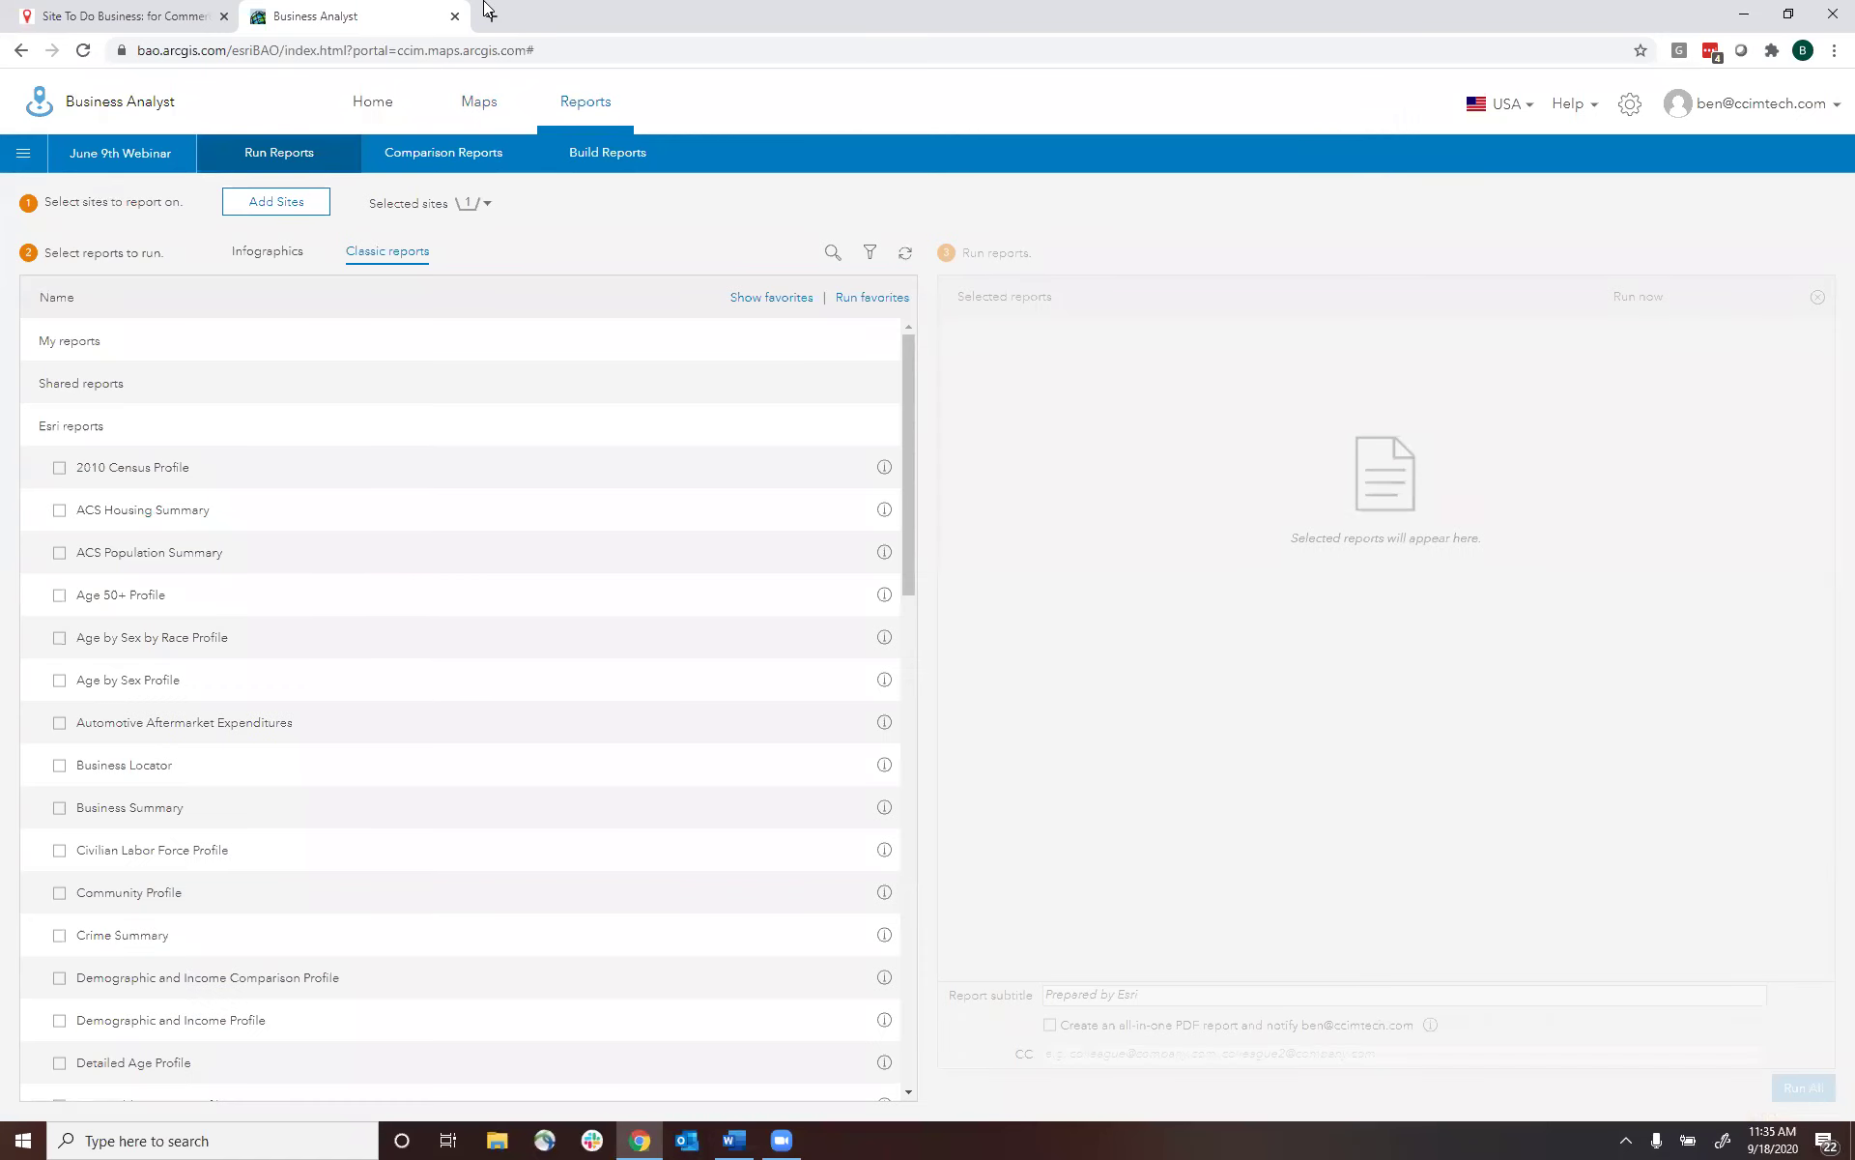
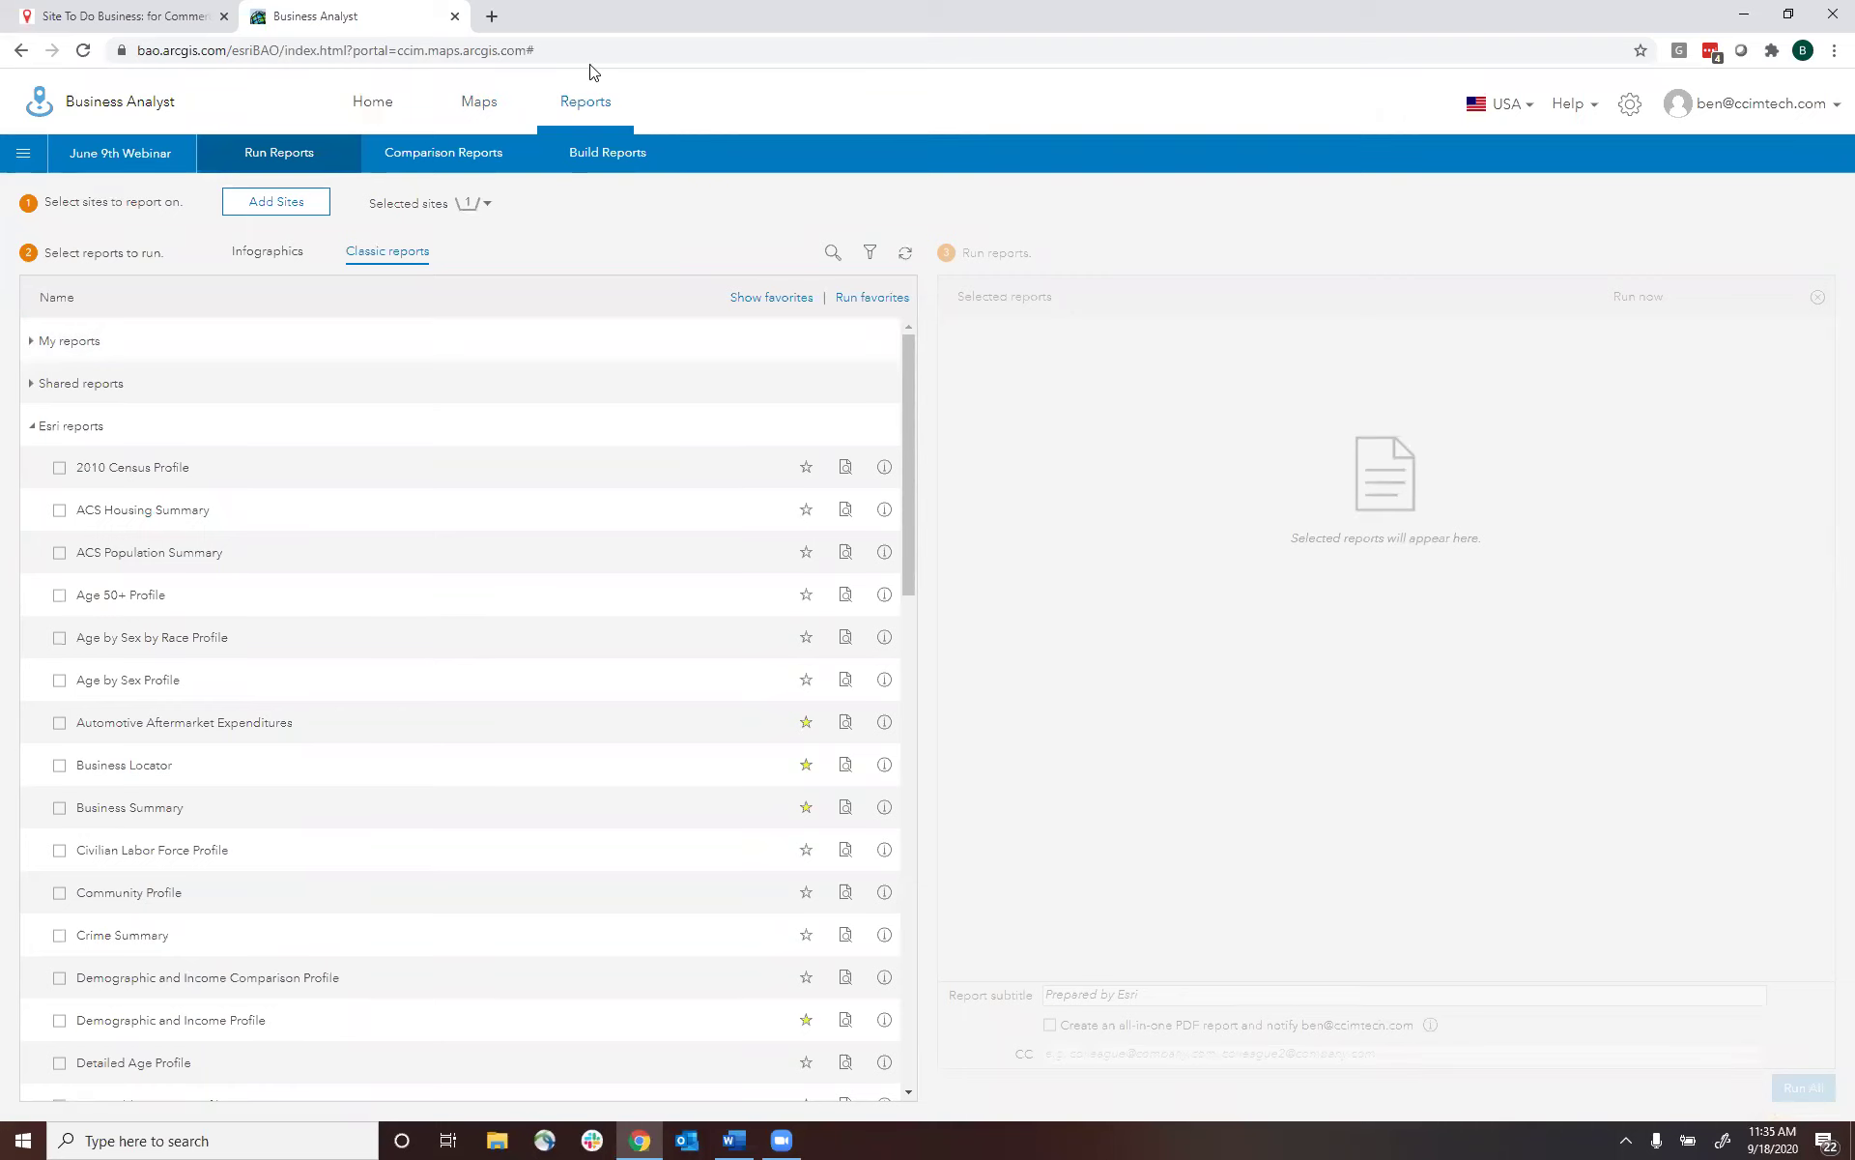
# - Confirm the selected site and check the Civilian Labor Force, Community and Time Series profiles
pyautogui.click(454, 206)
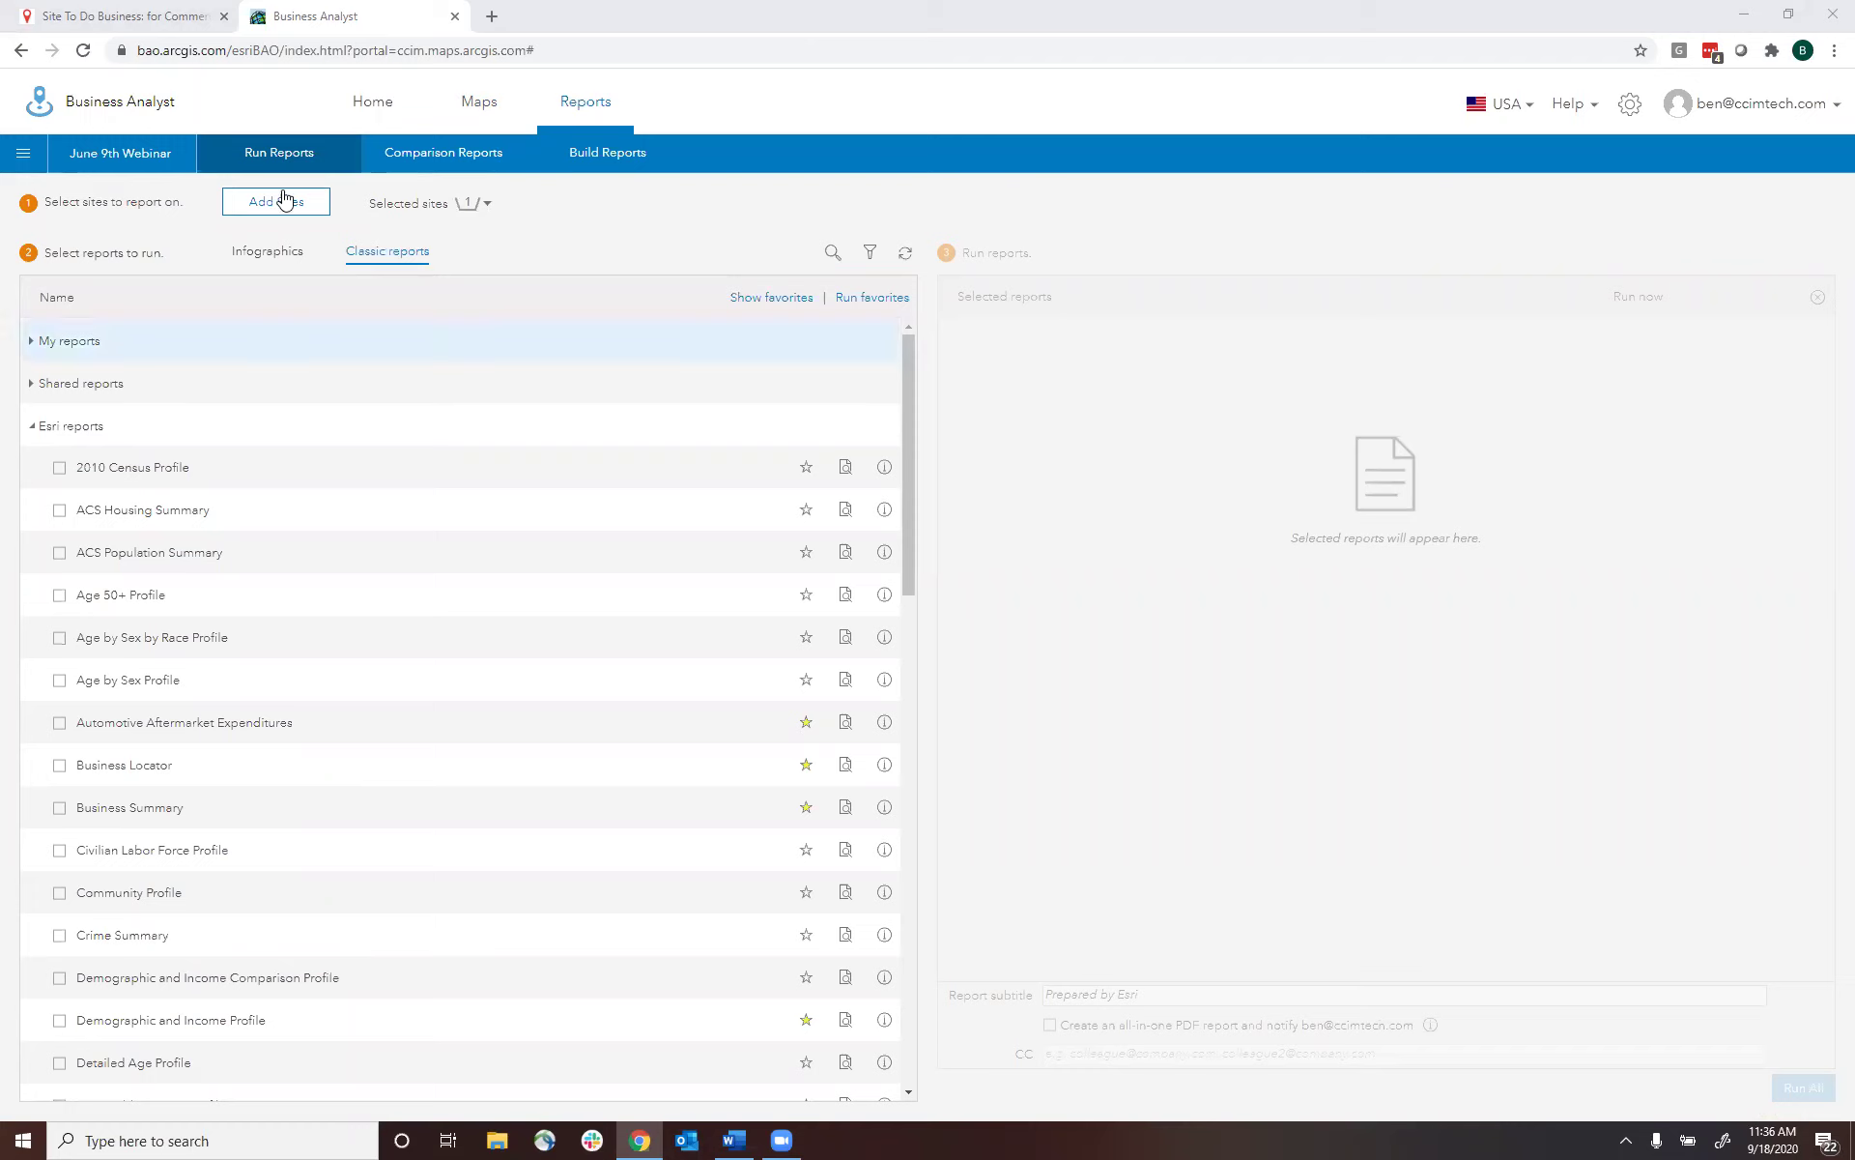
pyautogui.moveTo(908, 385); pyautogui.dragTo(918, 486)
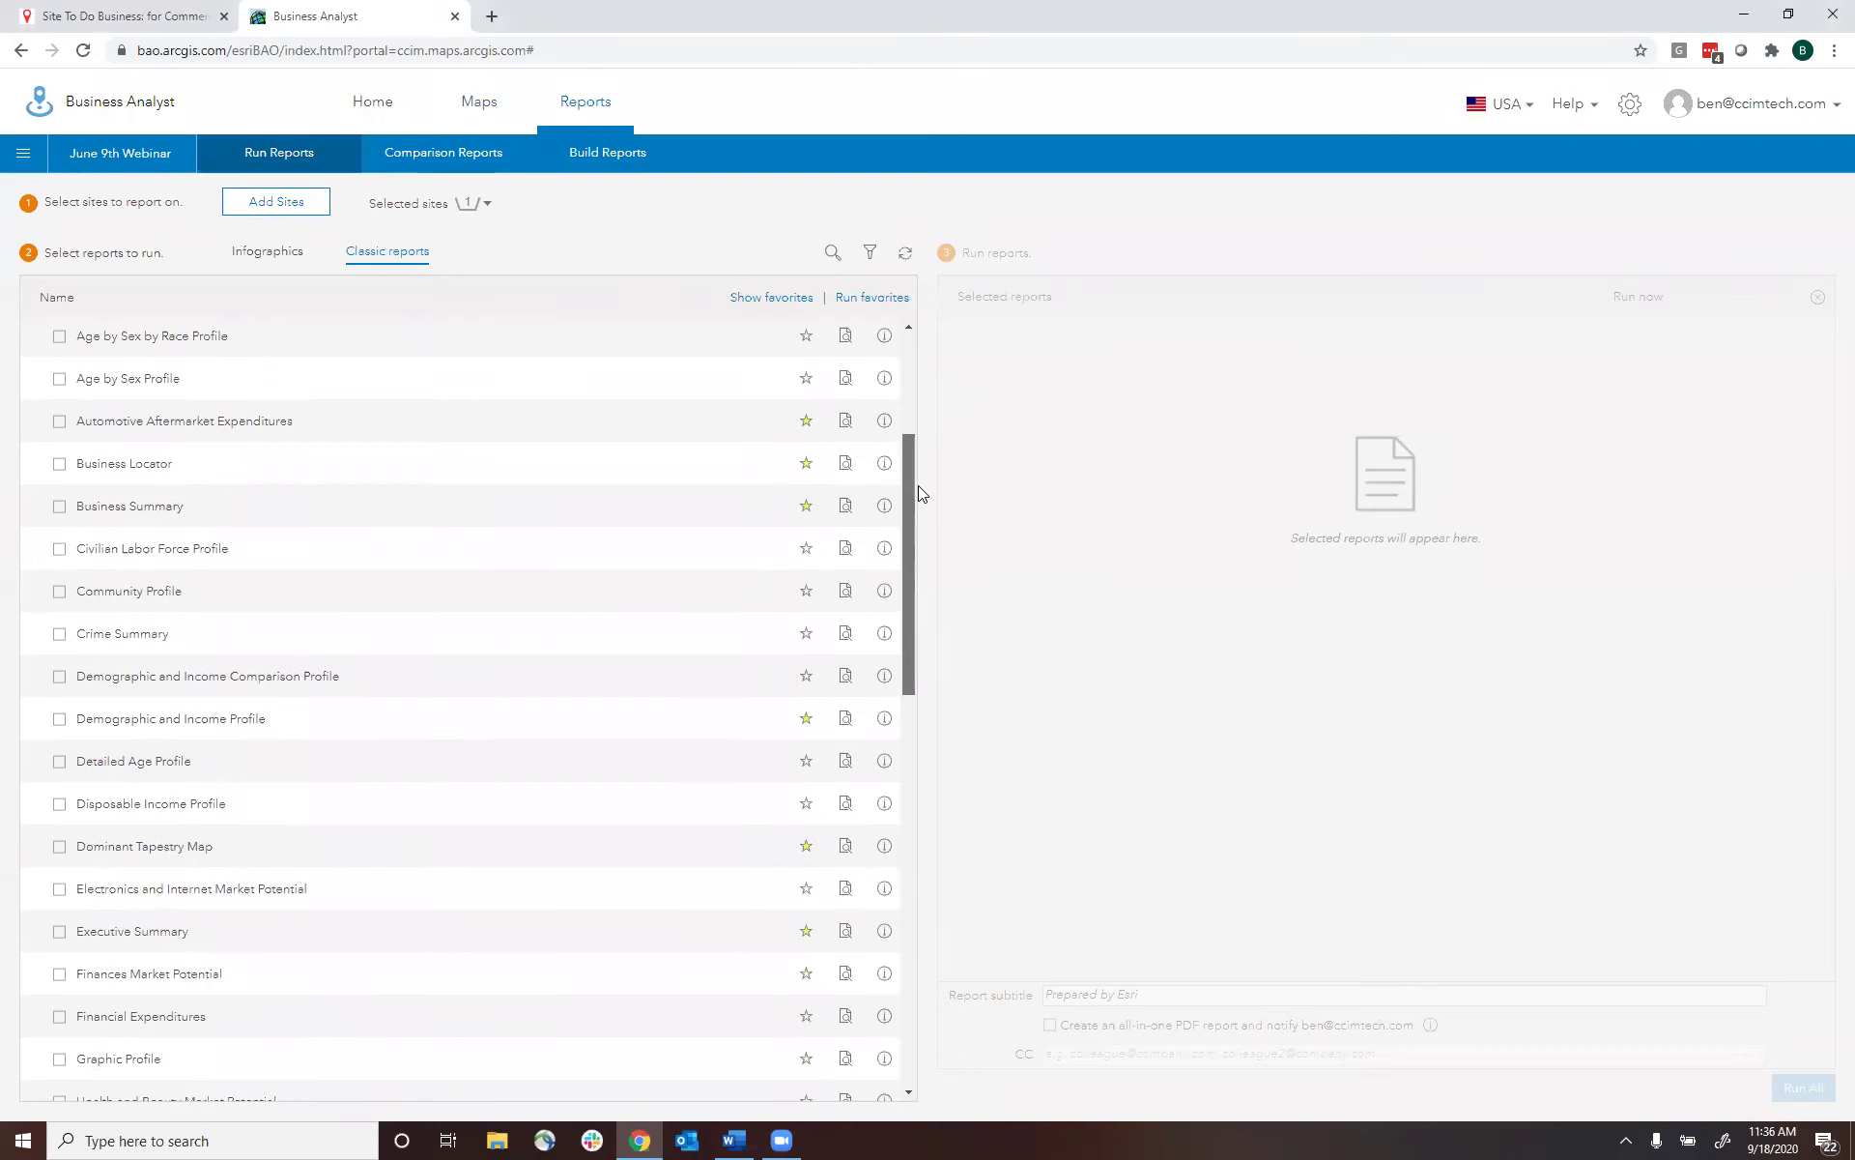
pyautogui.click(60, 550)
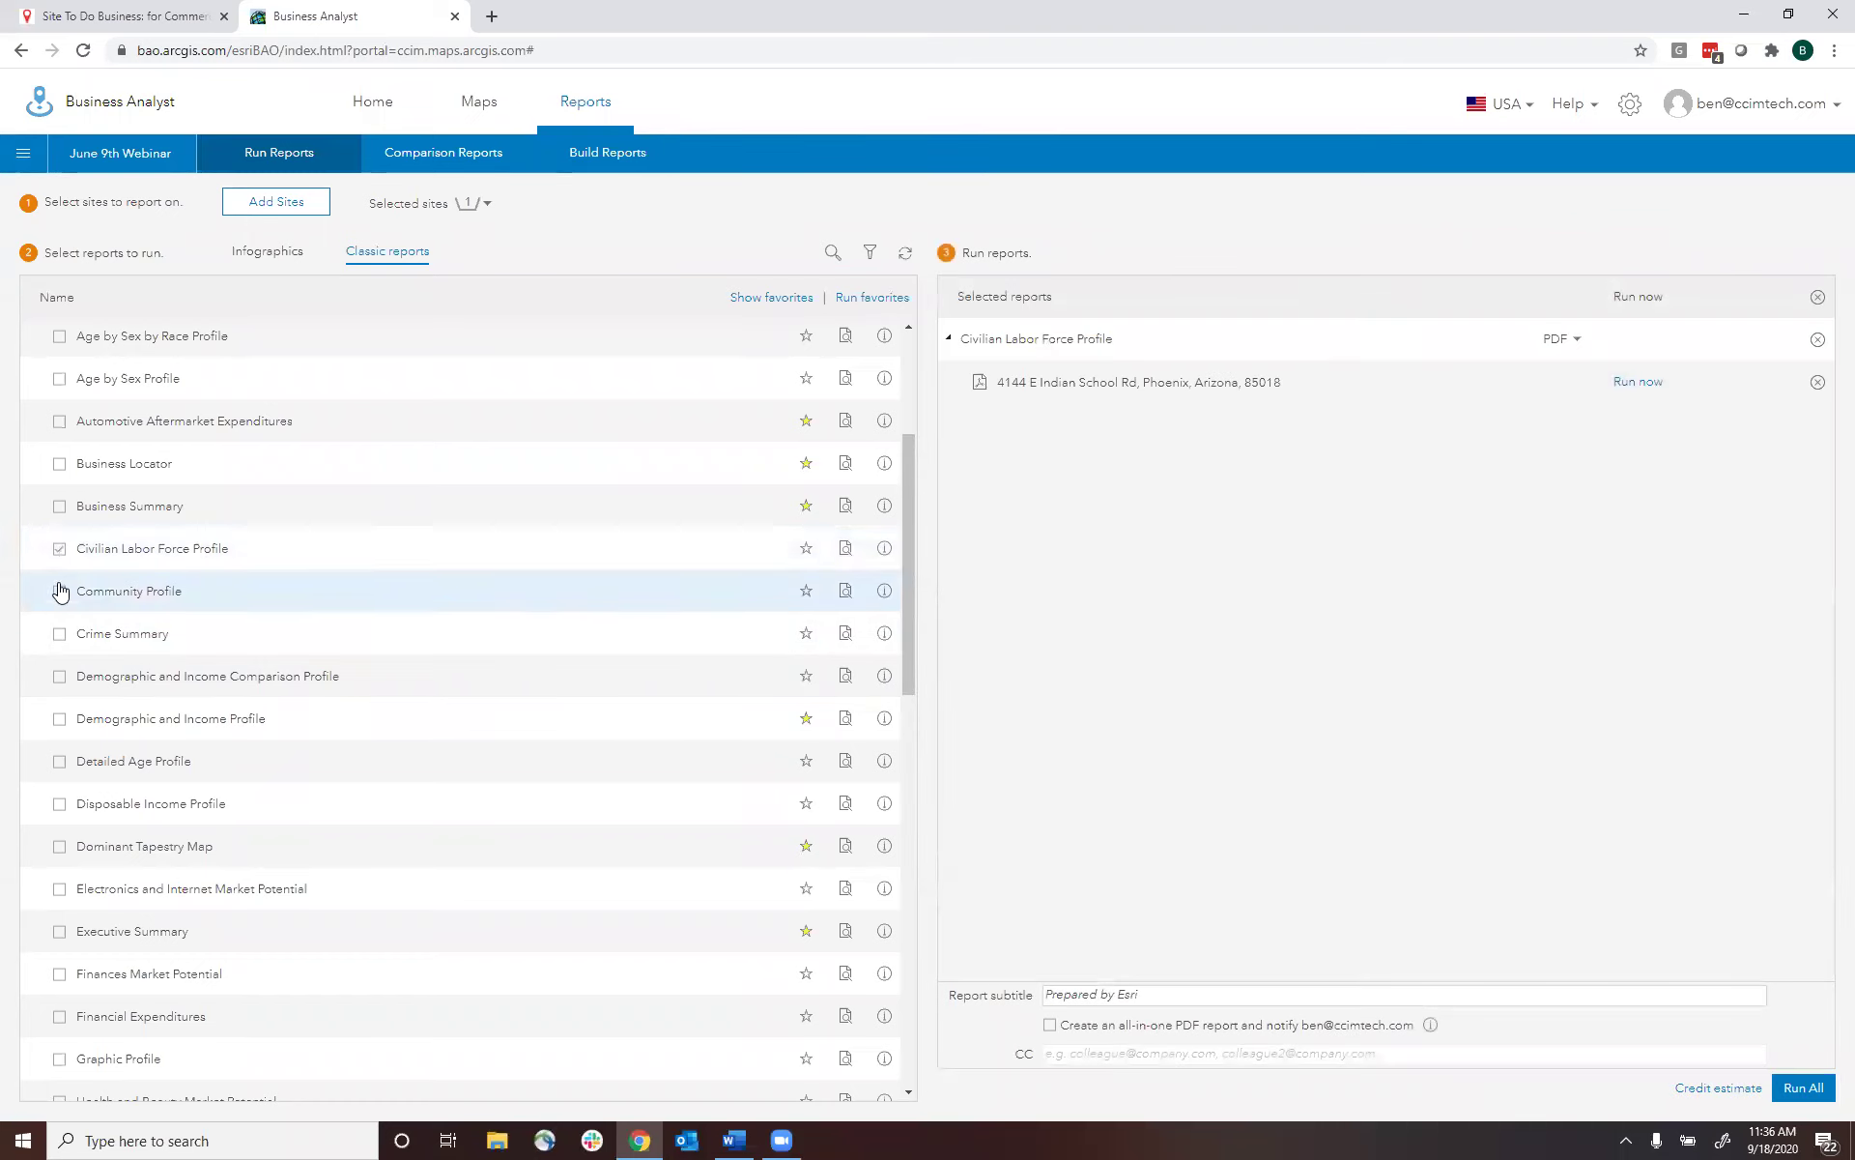
pyautogui.click(60, 592)
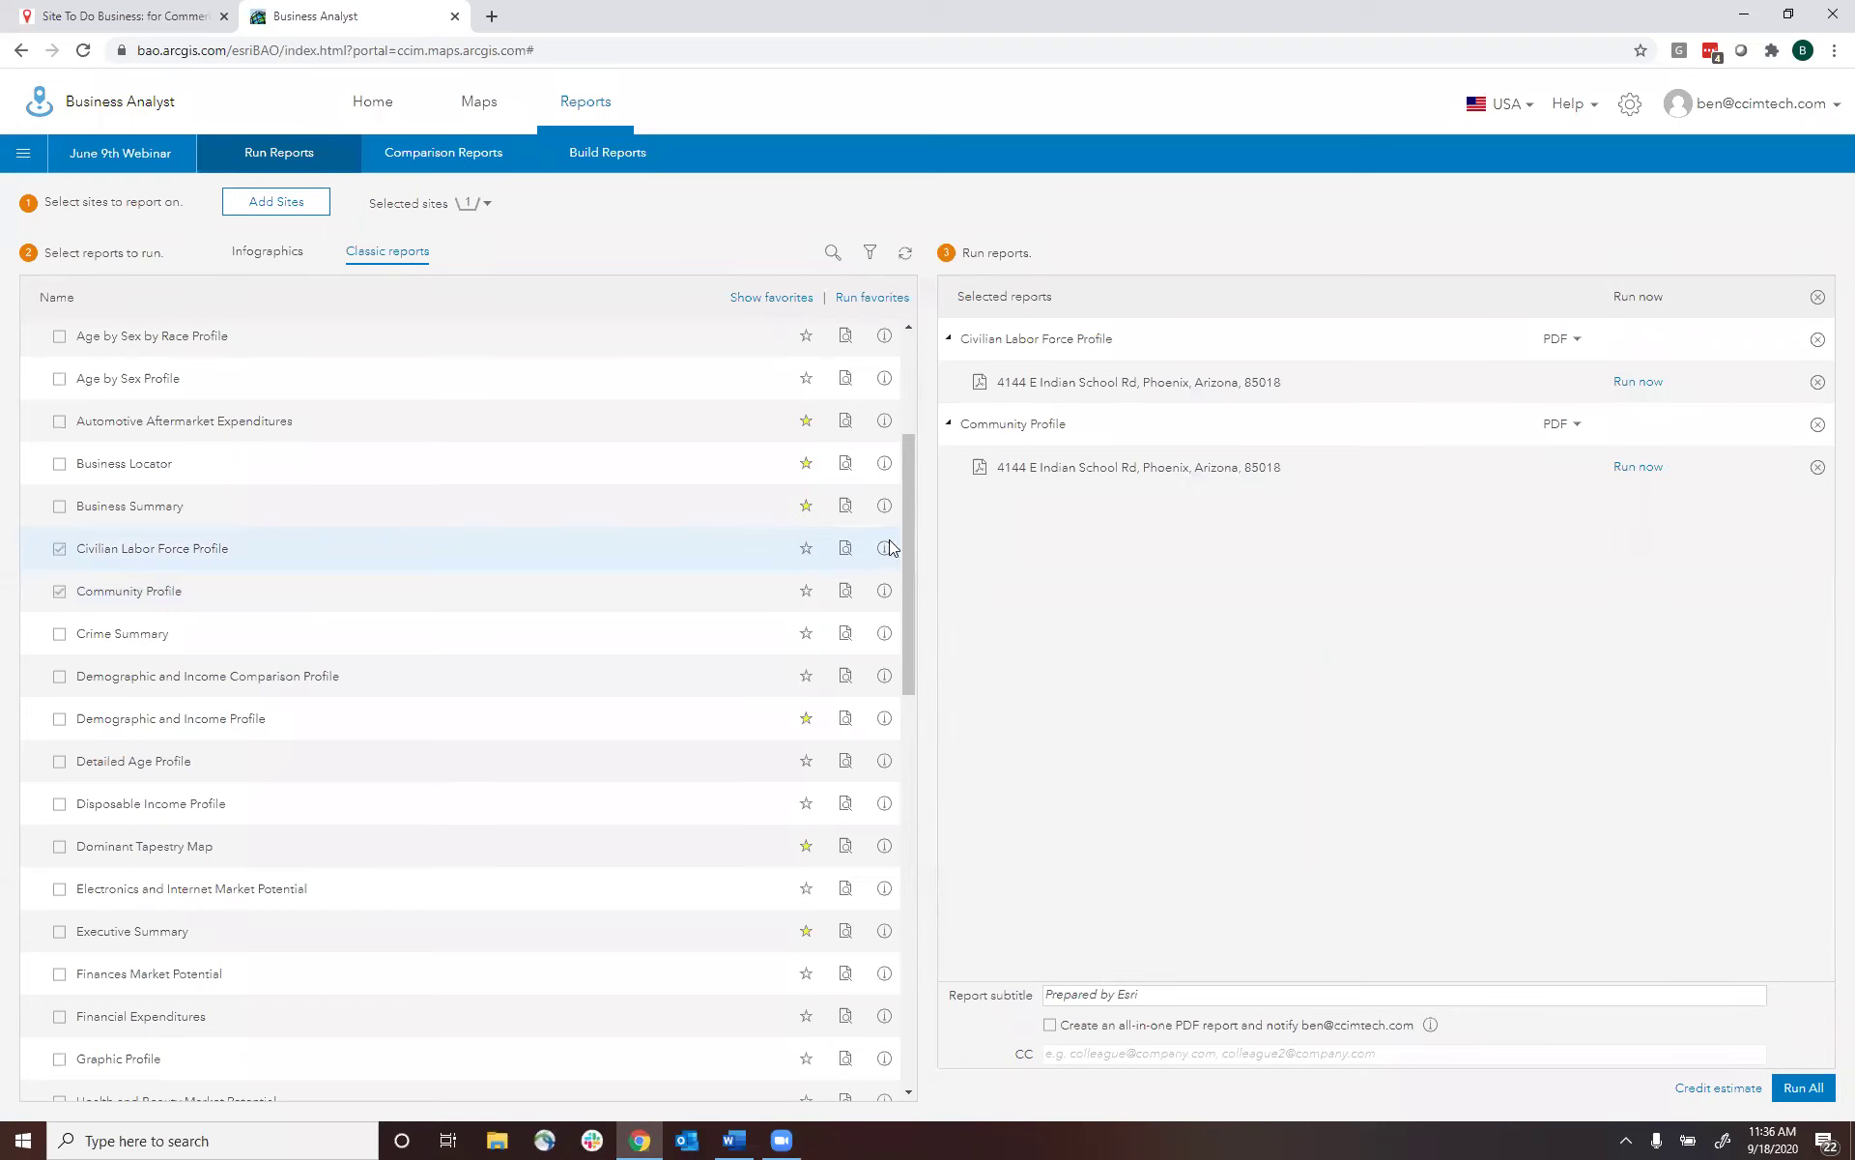
pyautogui.moveTo(909, 520); pyautogui.dragTo(970, 919)
pyautogui.click(58, 951)
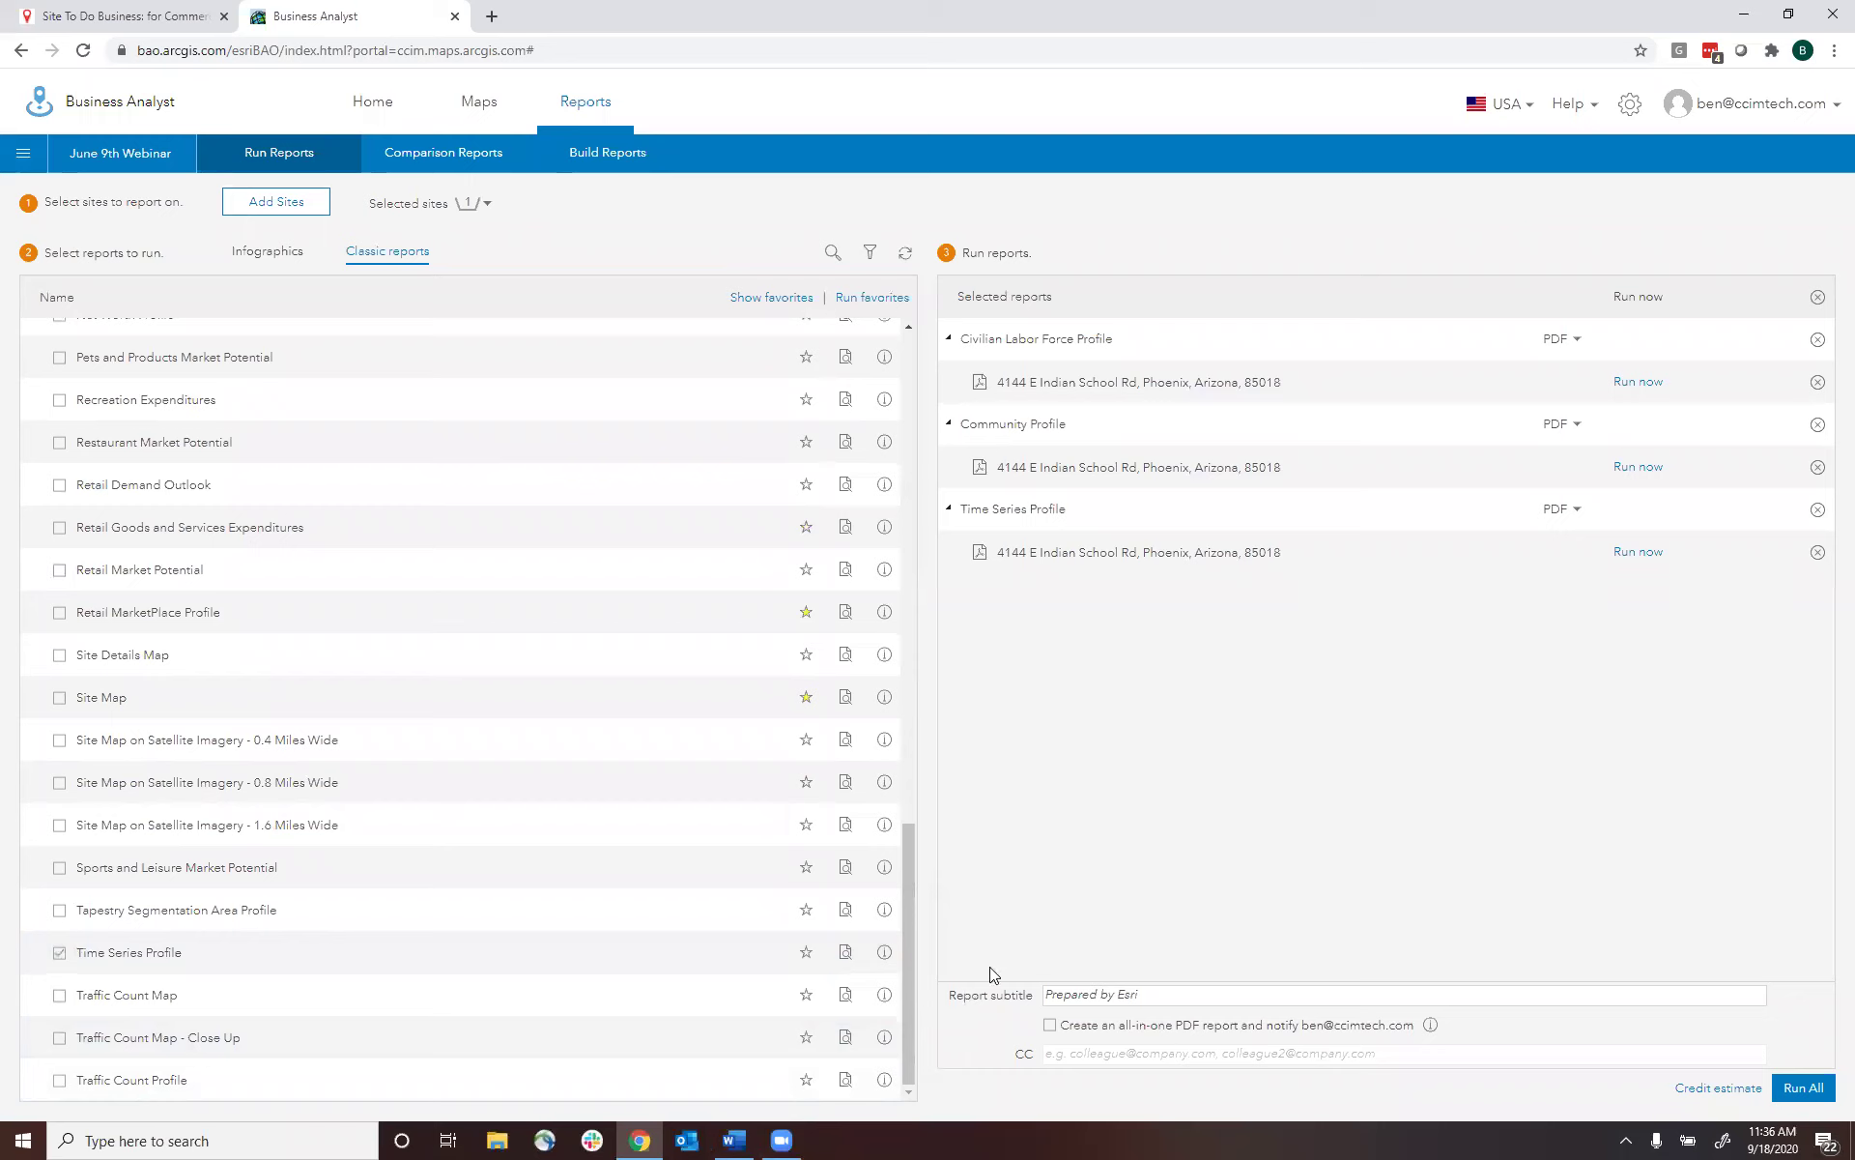
# - Enable 'Create an all-in-one PDF report' and run all three reports
pyautogui.click(1049, 1024)
pyautogui.click(1804, 1088)
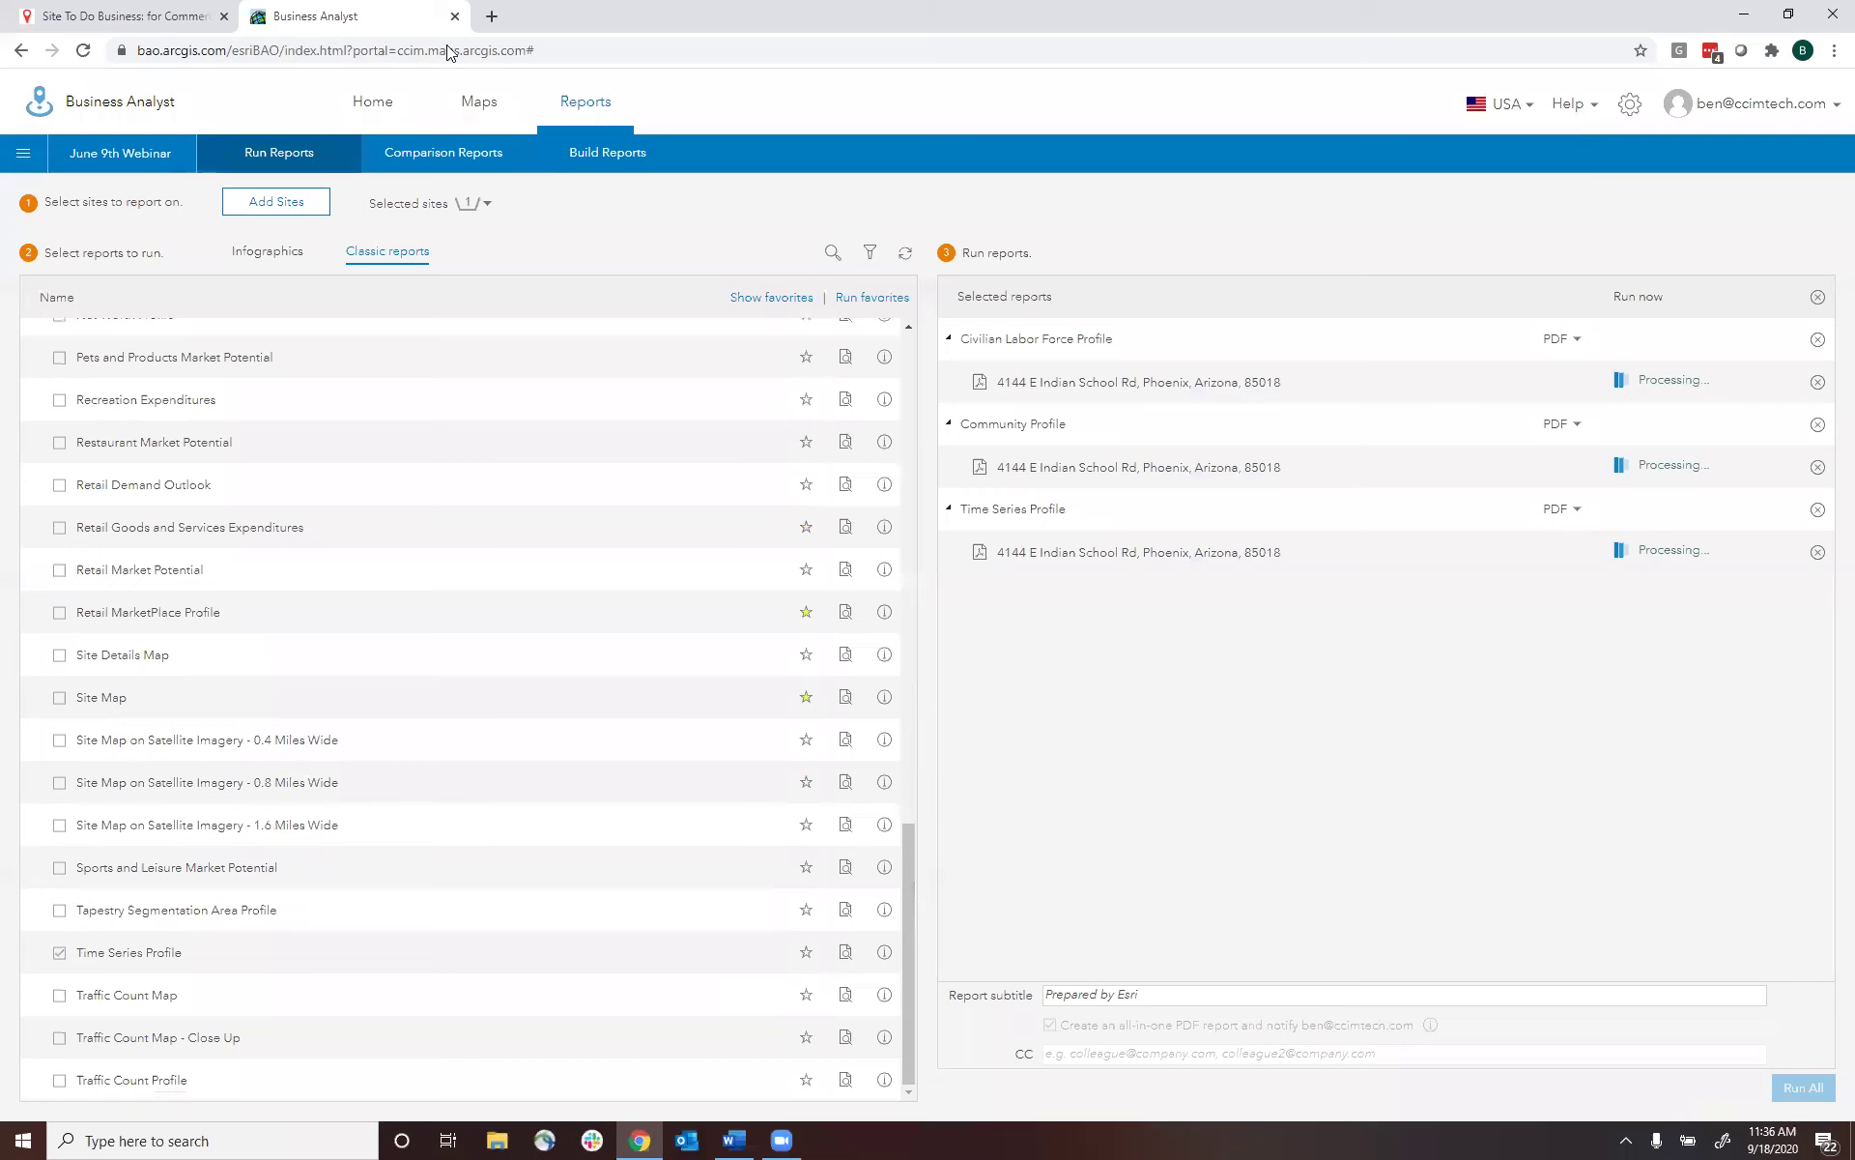
pyautogui.click(731, 1139)
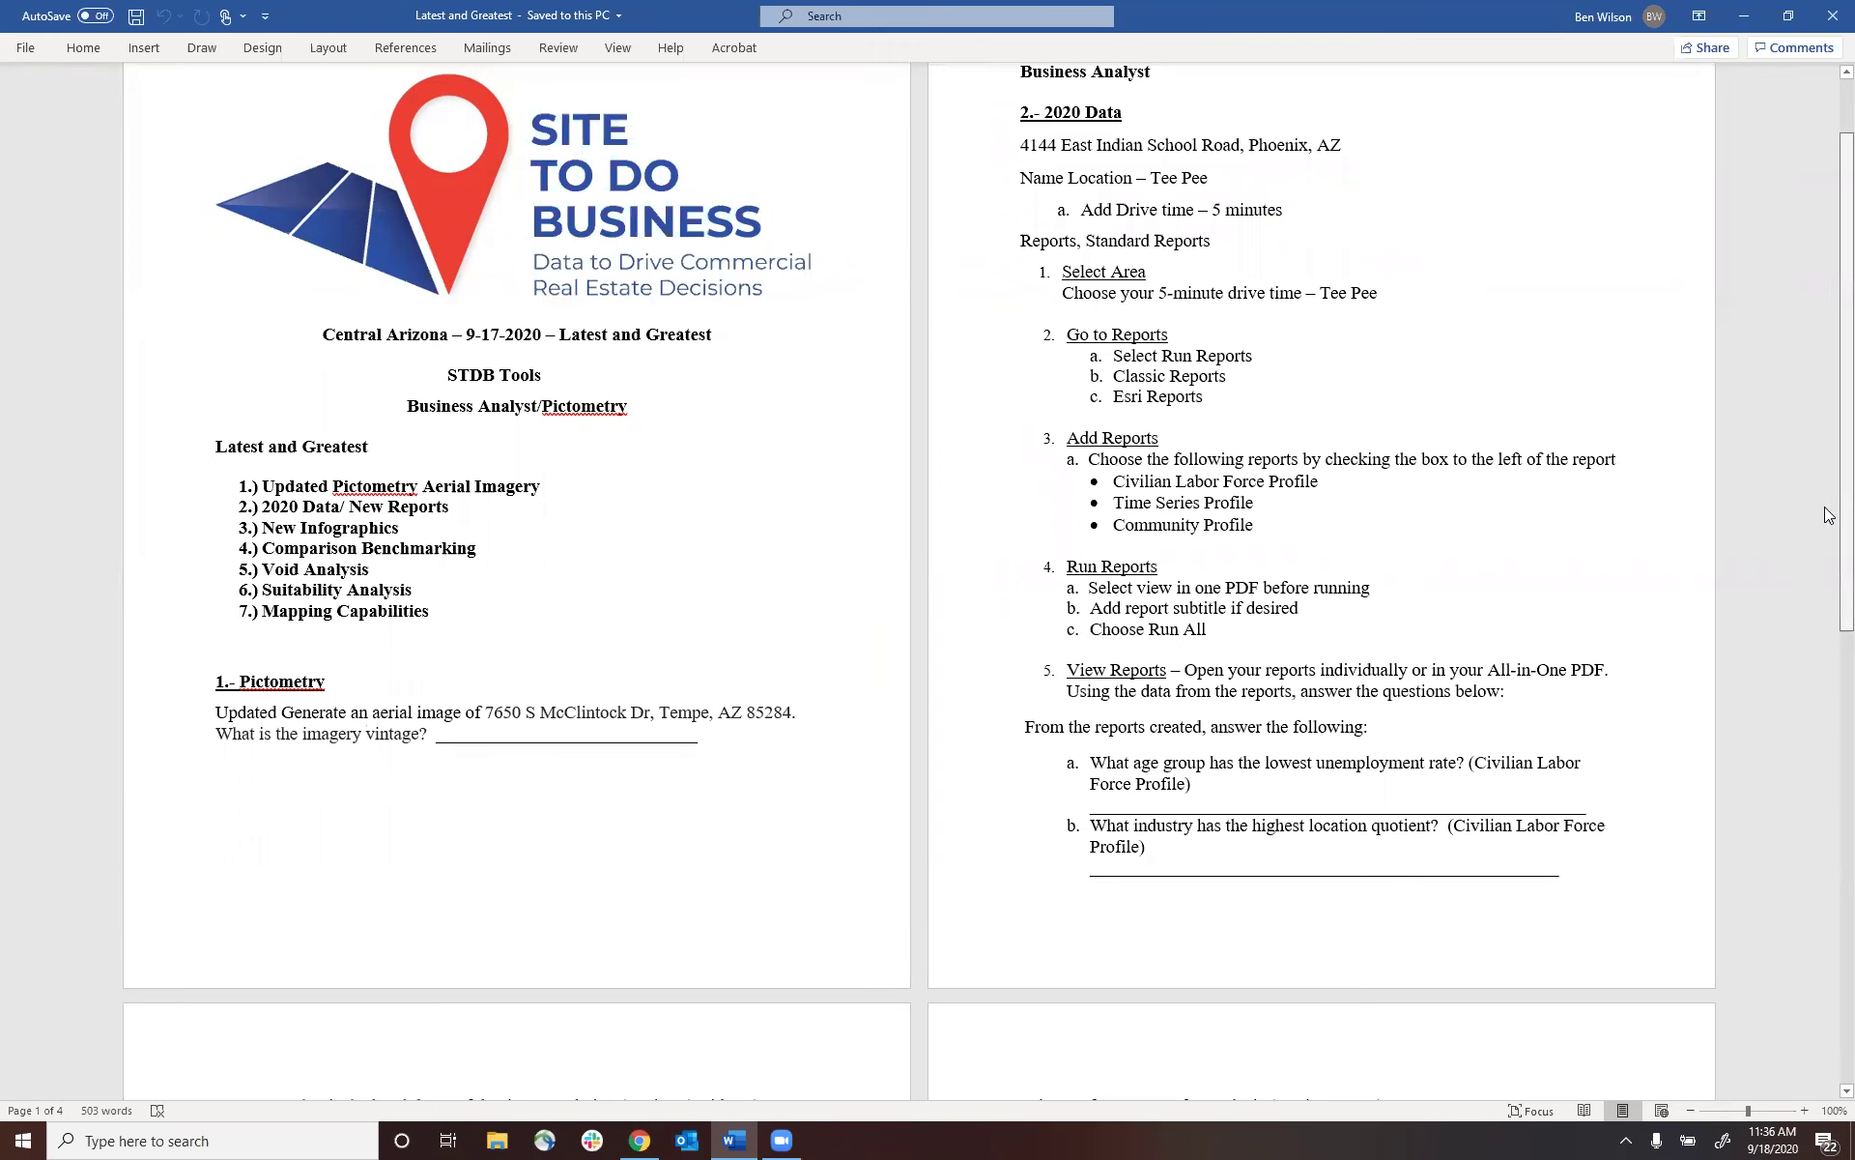
pyautogui.moveTo(1833, 517); pyautogui.dragTo(1827, 579)
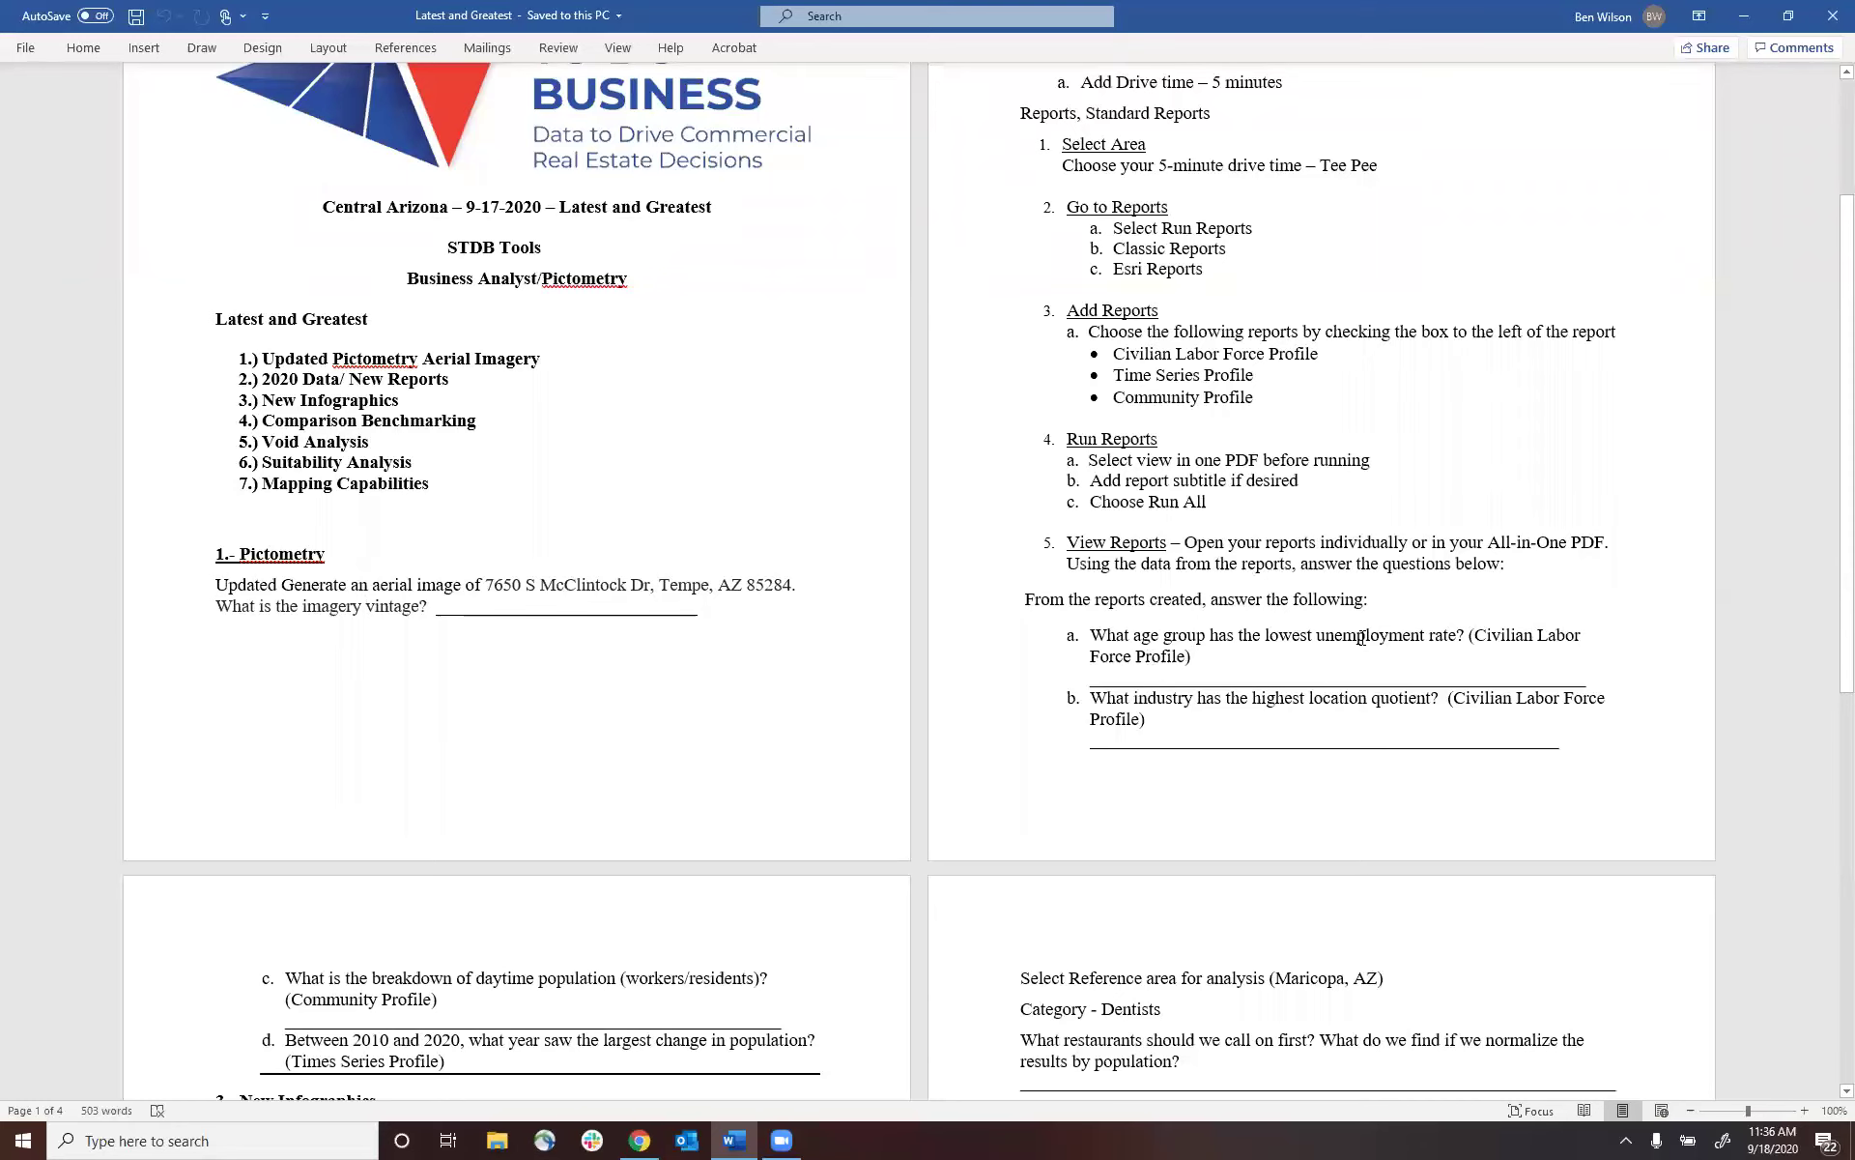
pyautogui.click(1753, 25)
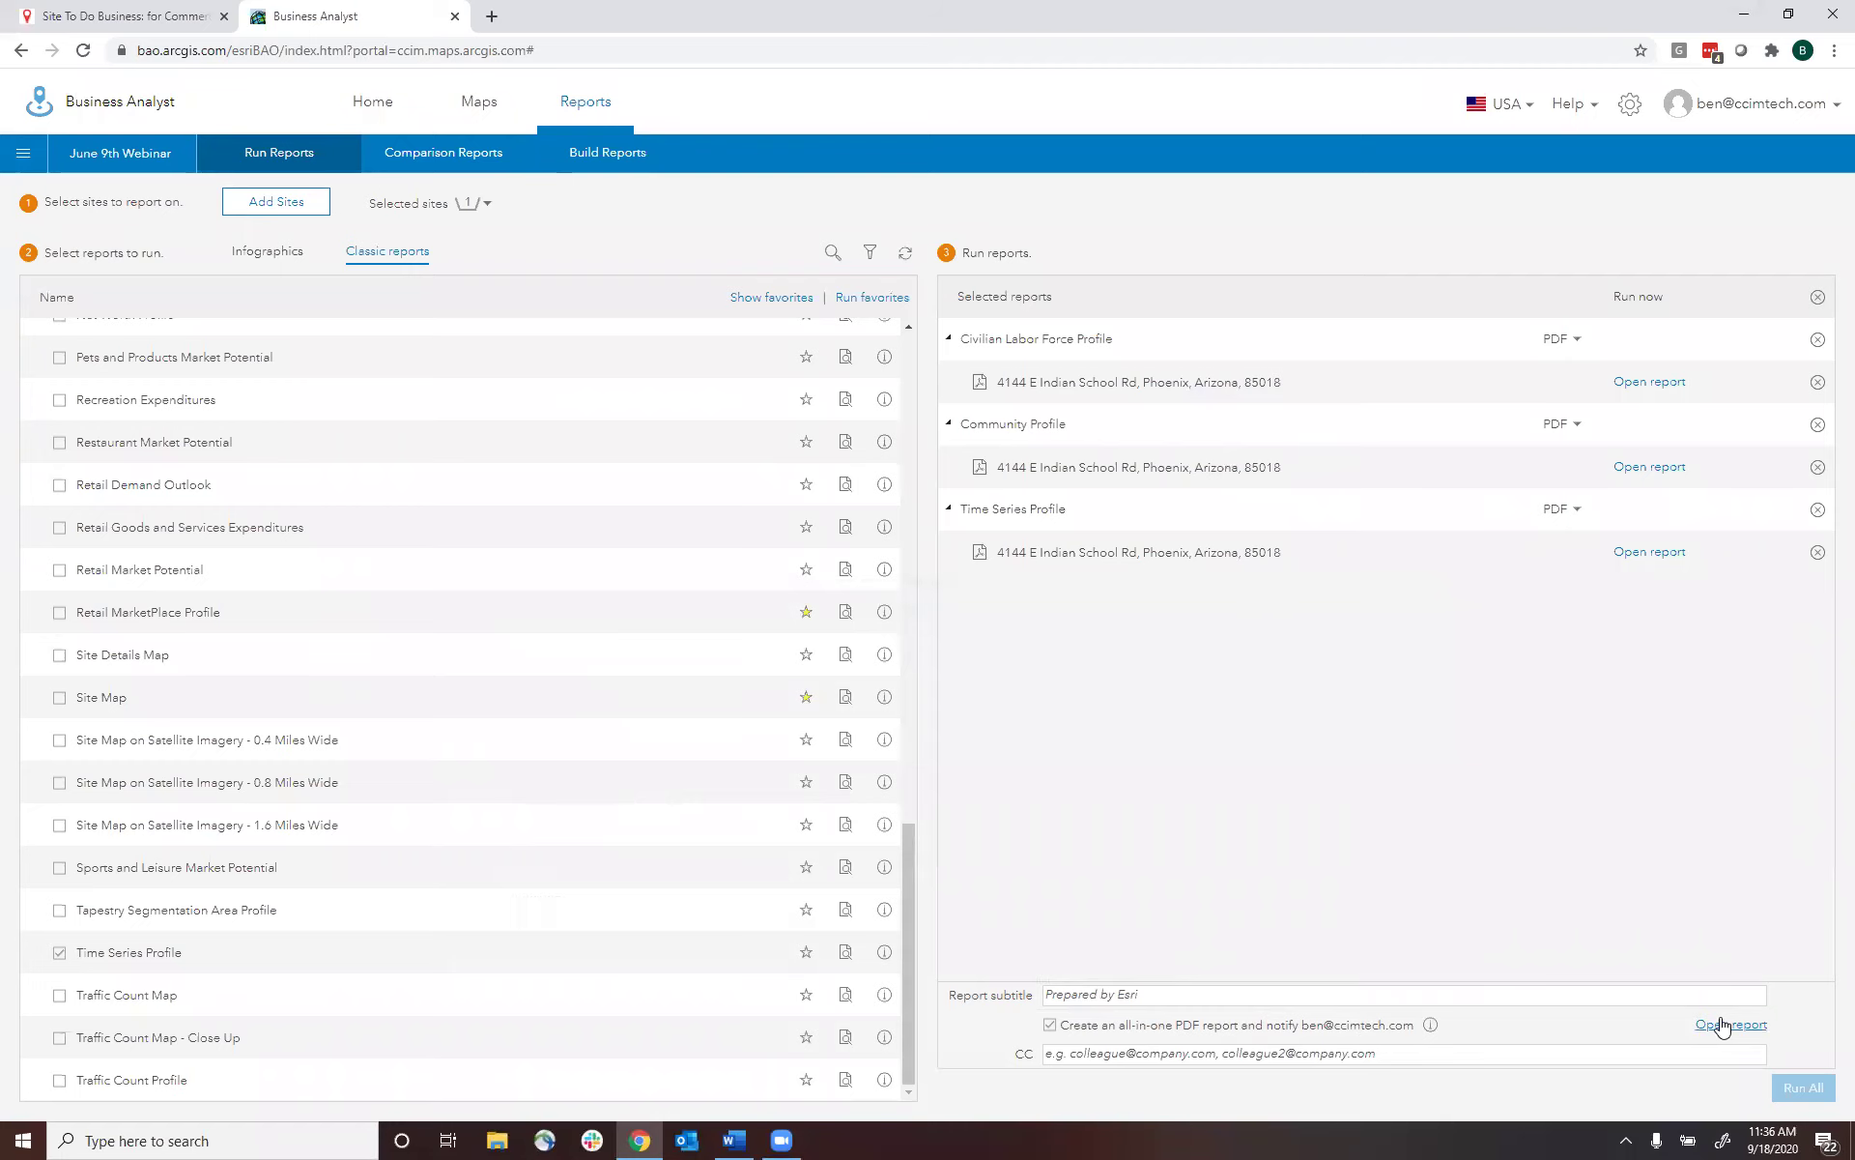
# - Open the all-in-one PDF from the Open report link, showing the Civilian Labor Force Profile
pyautogui.click(1722, 1024)
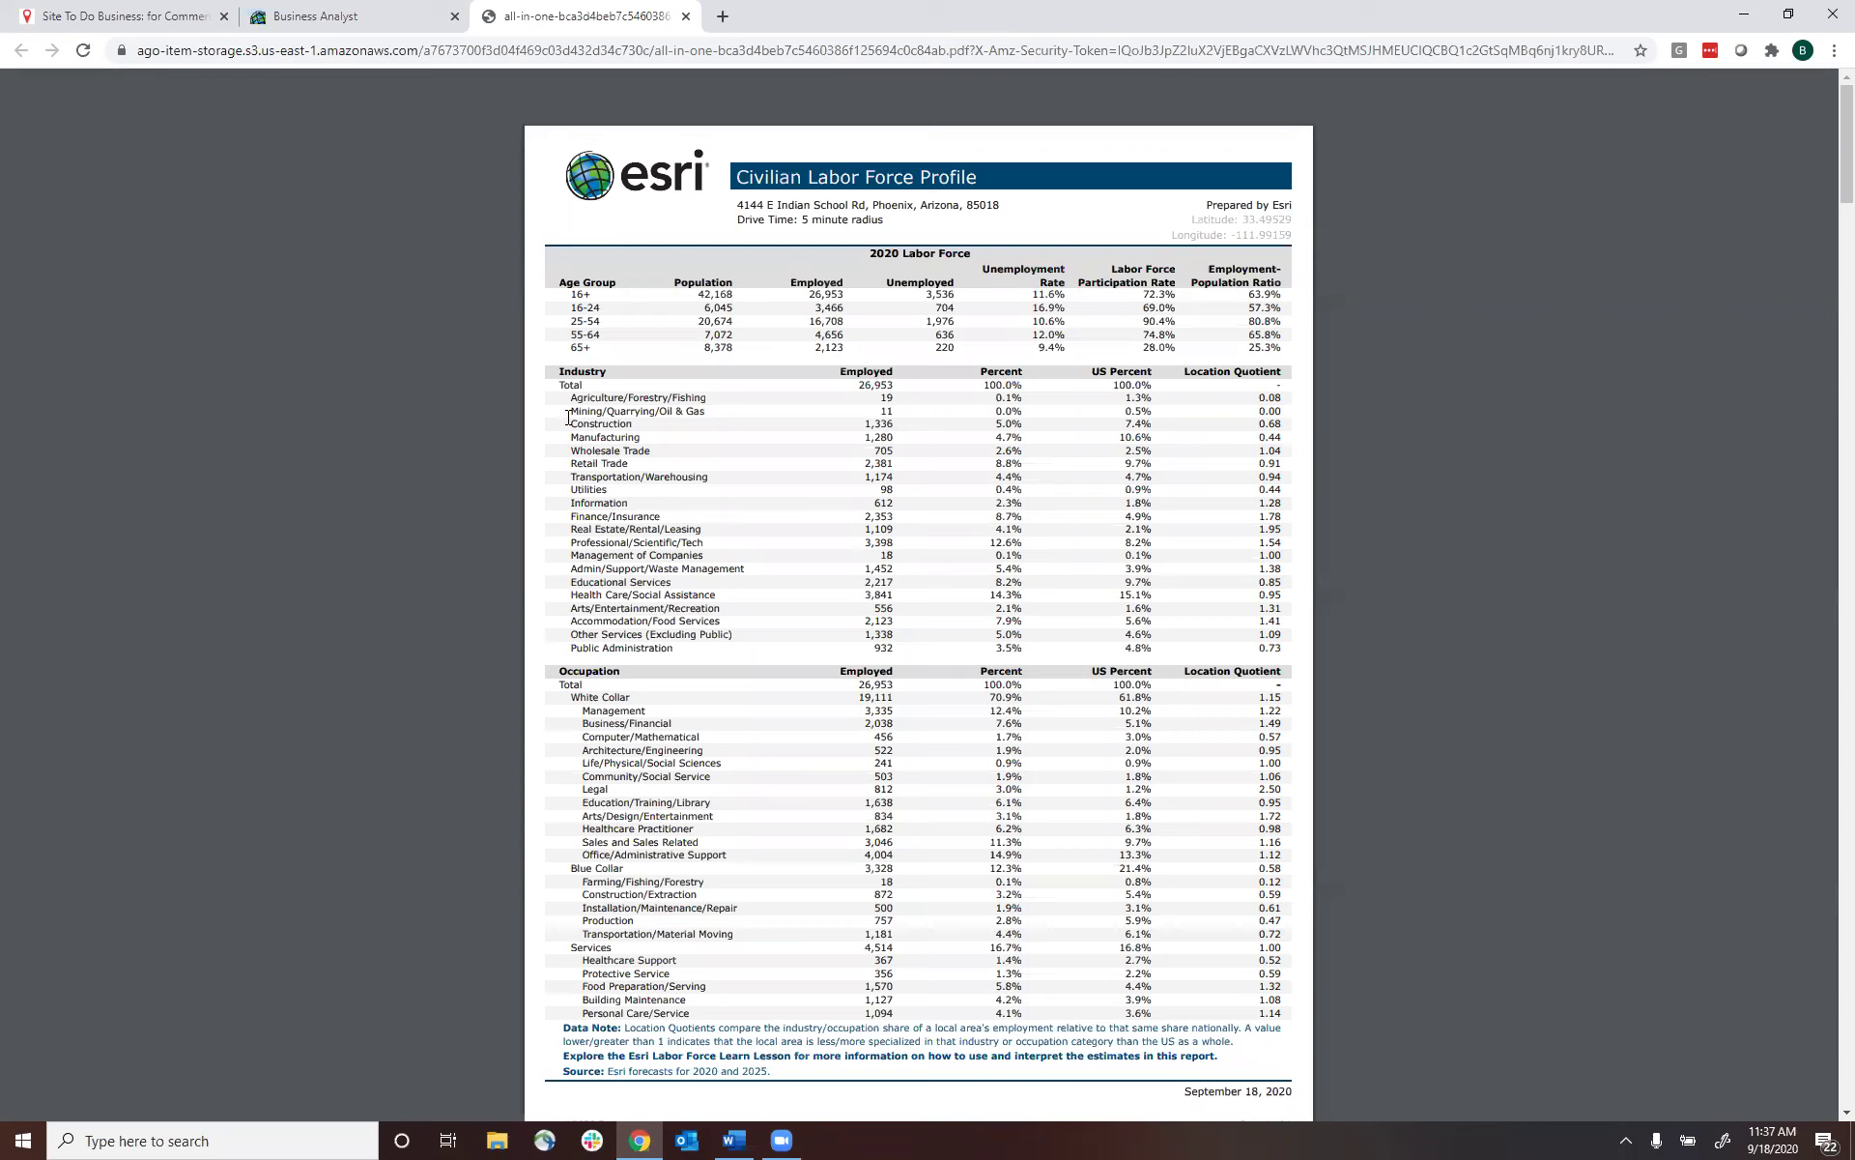
# - Highlight the Mining/Quarrying/Oil & Gas row in the Industry table, then return to the worksheet
pyautogui.moveTo(571, 411); pyautogui.dragTo(1291, 412)
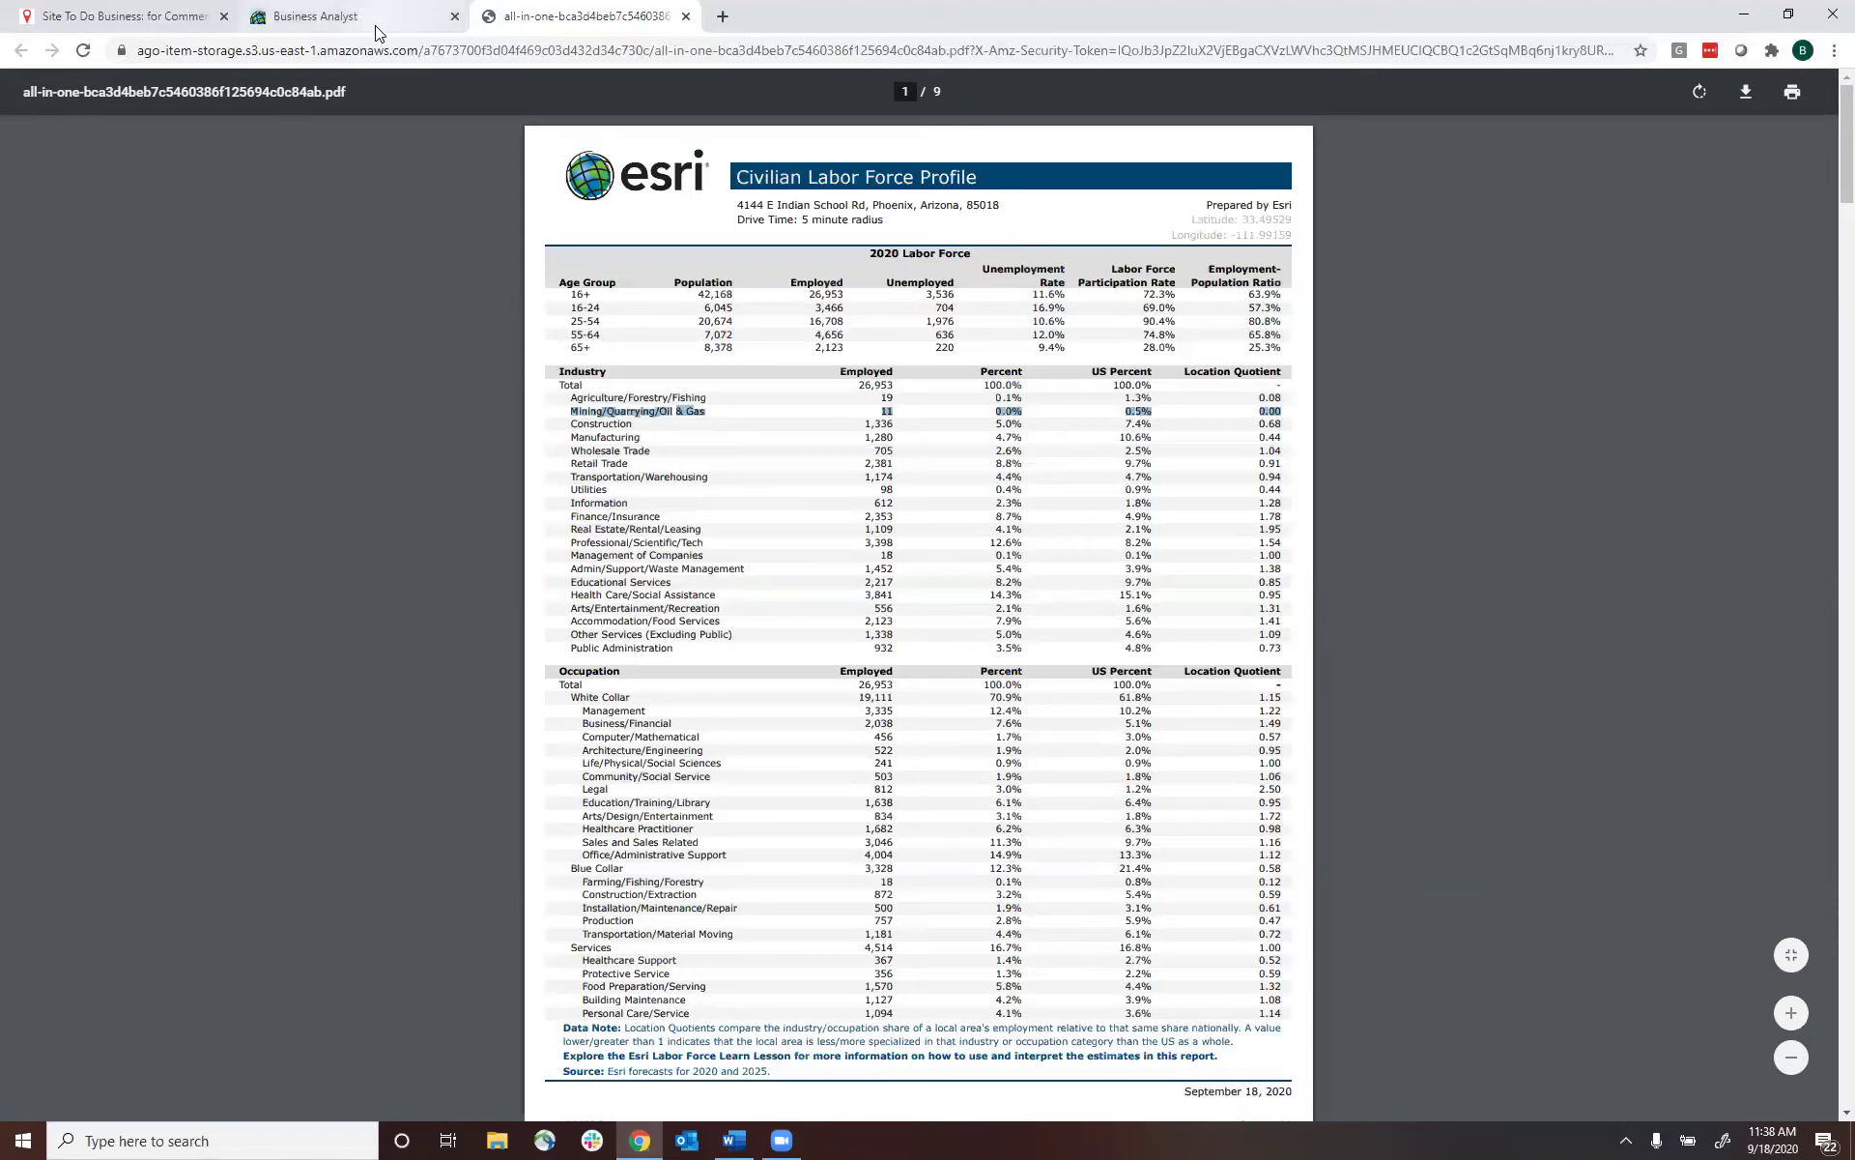
pyautogui.click(749, 1138)
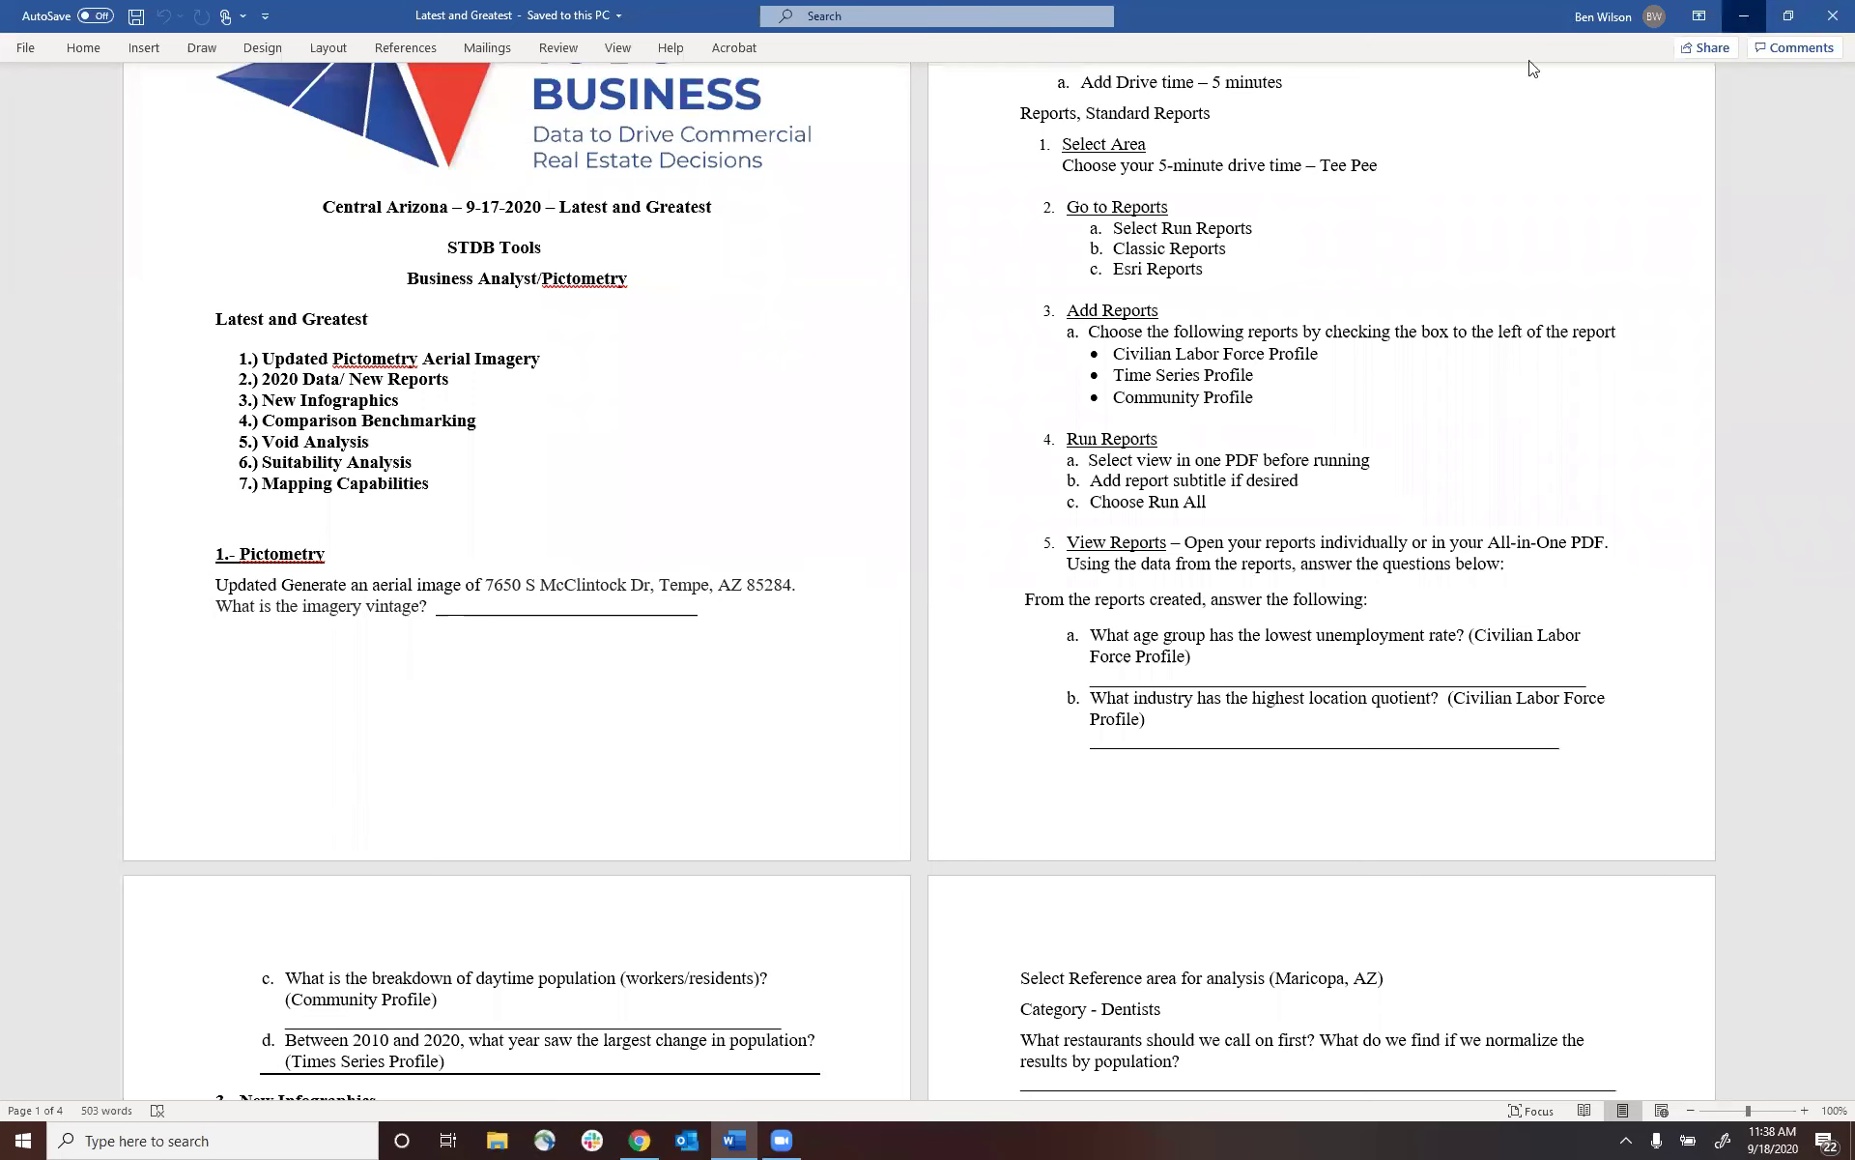
pyautogui.hotkey('alt', 'Tab')
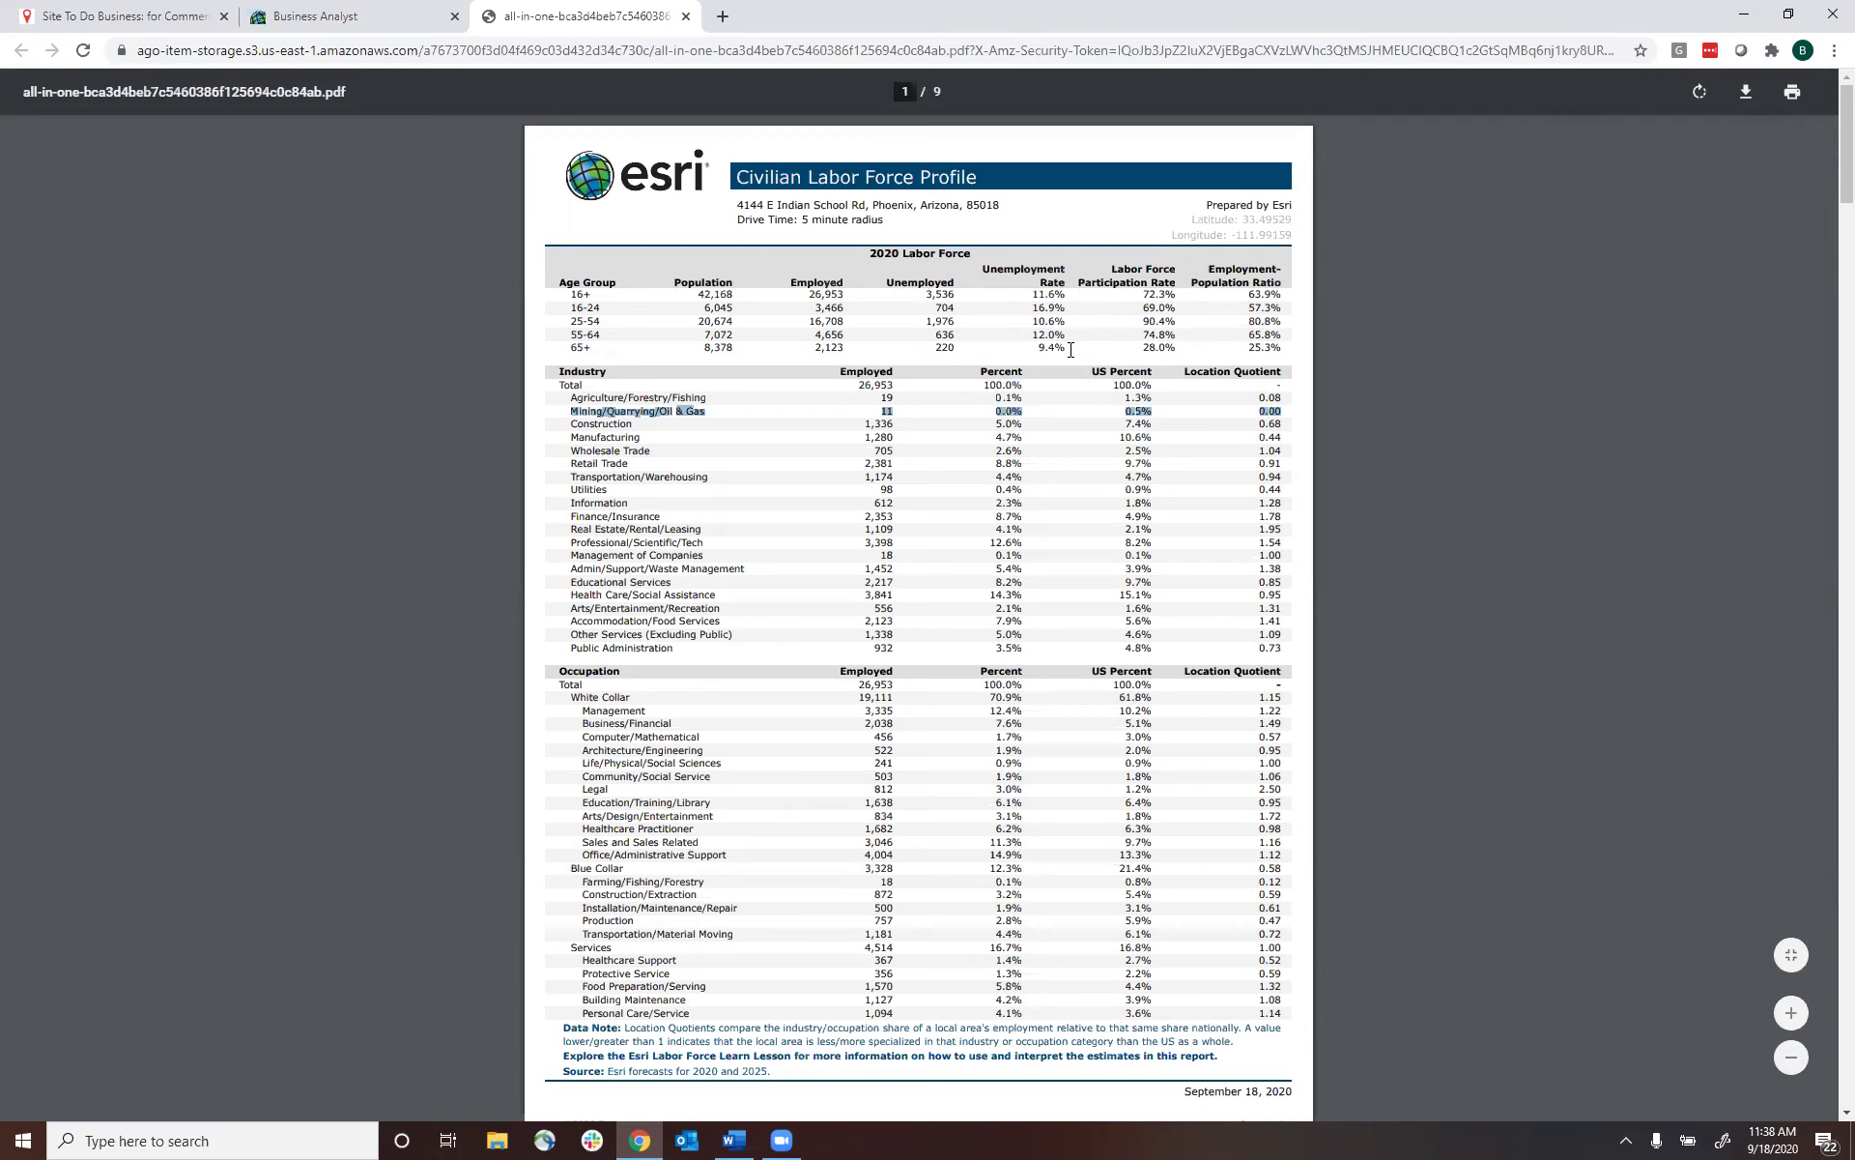
# - Highlight the 9.4% age 65+ unemployment rate and the Mining row's 0.0% share and 0.00 quotient
pyautogui.moveTo(1069, 348); pyautogui.dragTo(1037, 348)
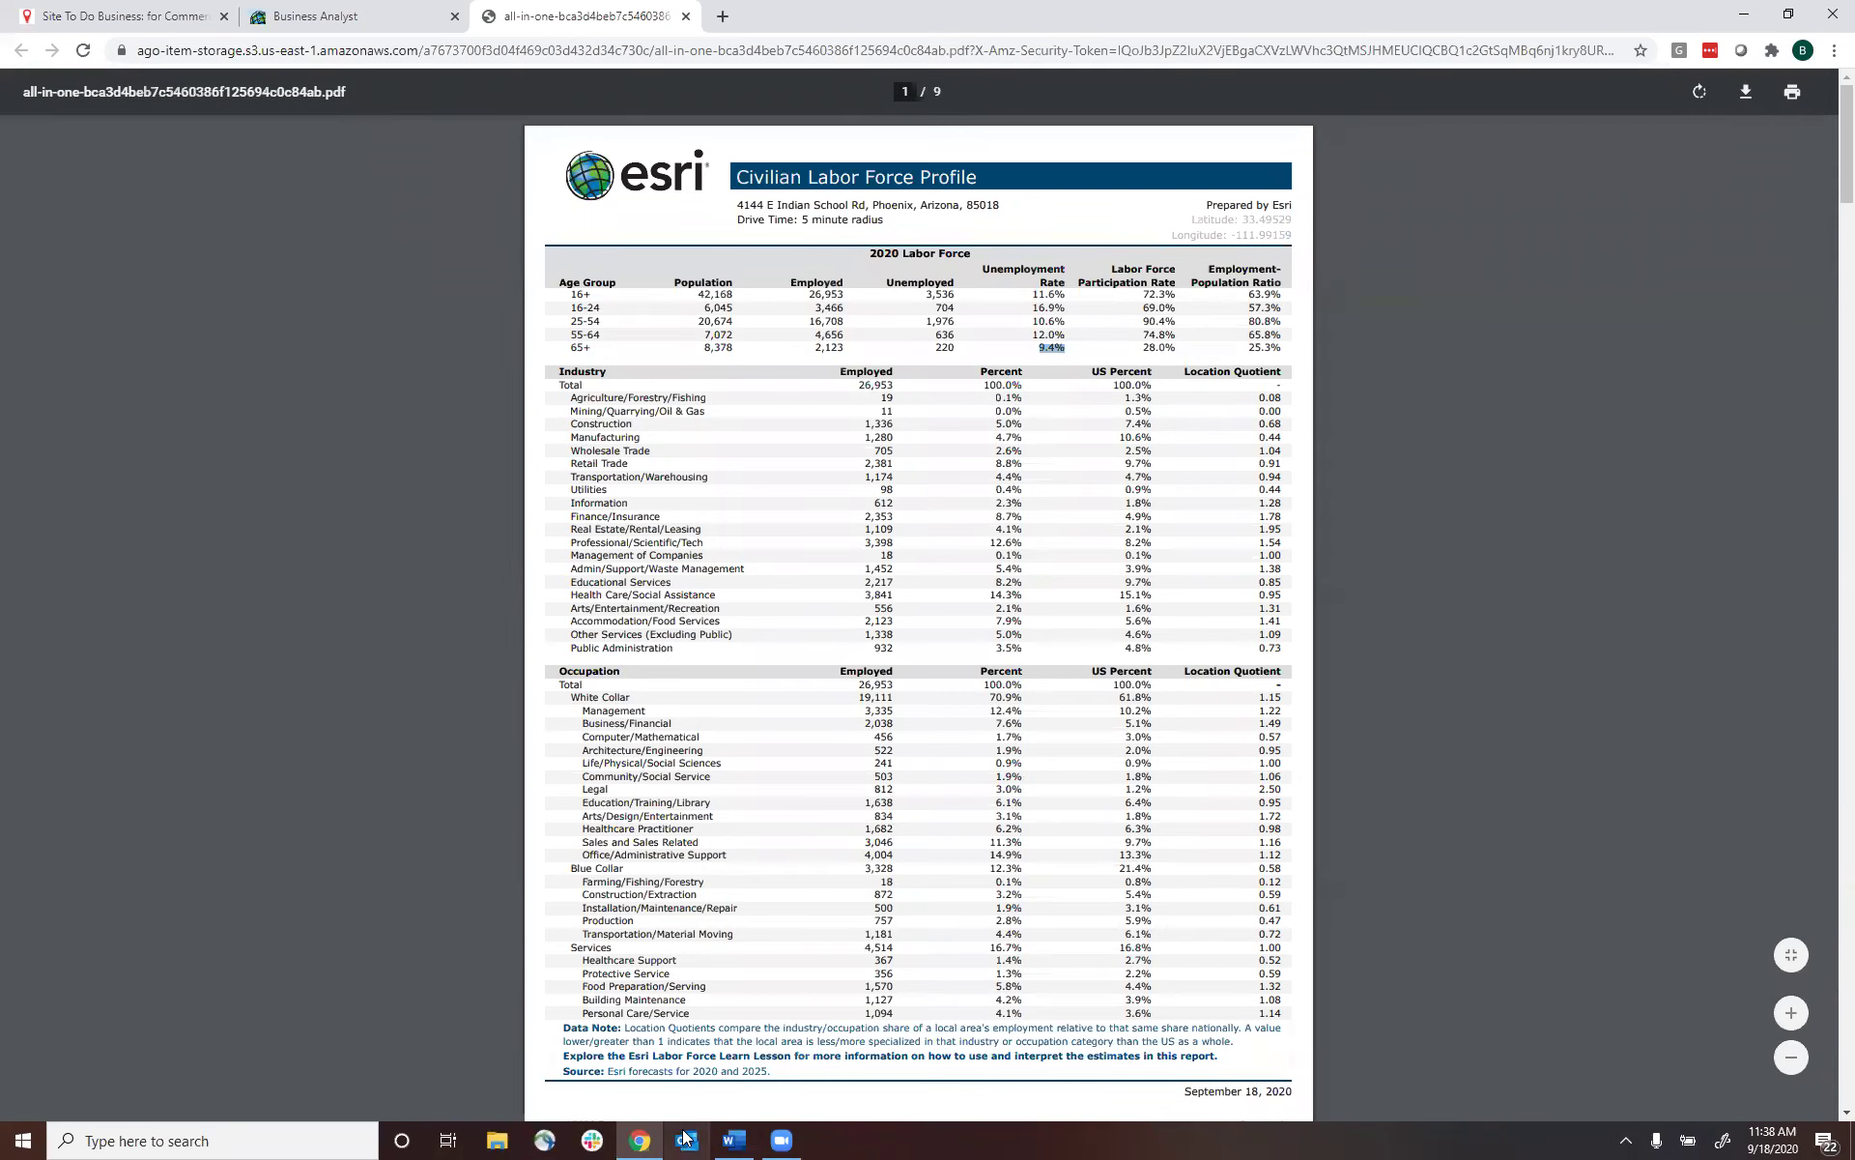
pyautogui.moveTo(664, 1138)
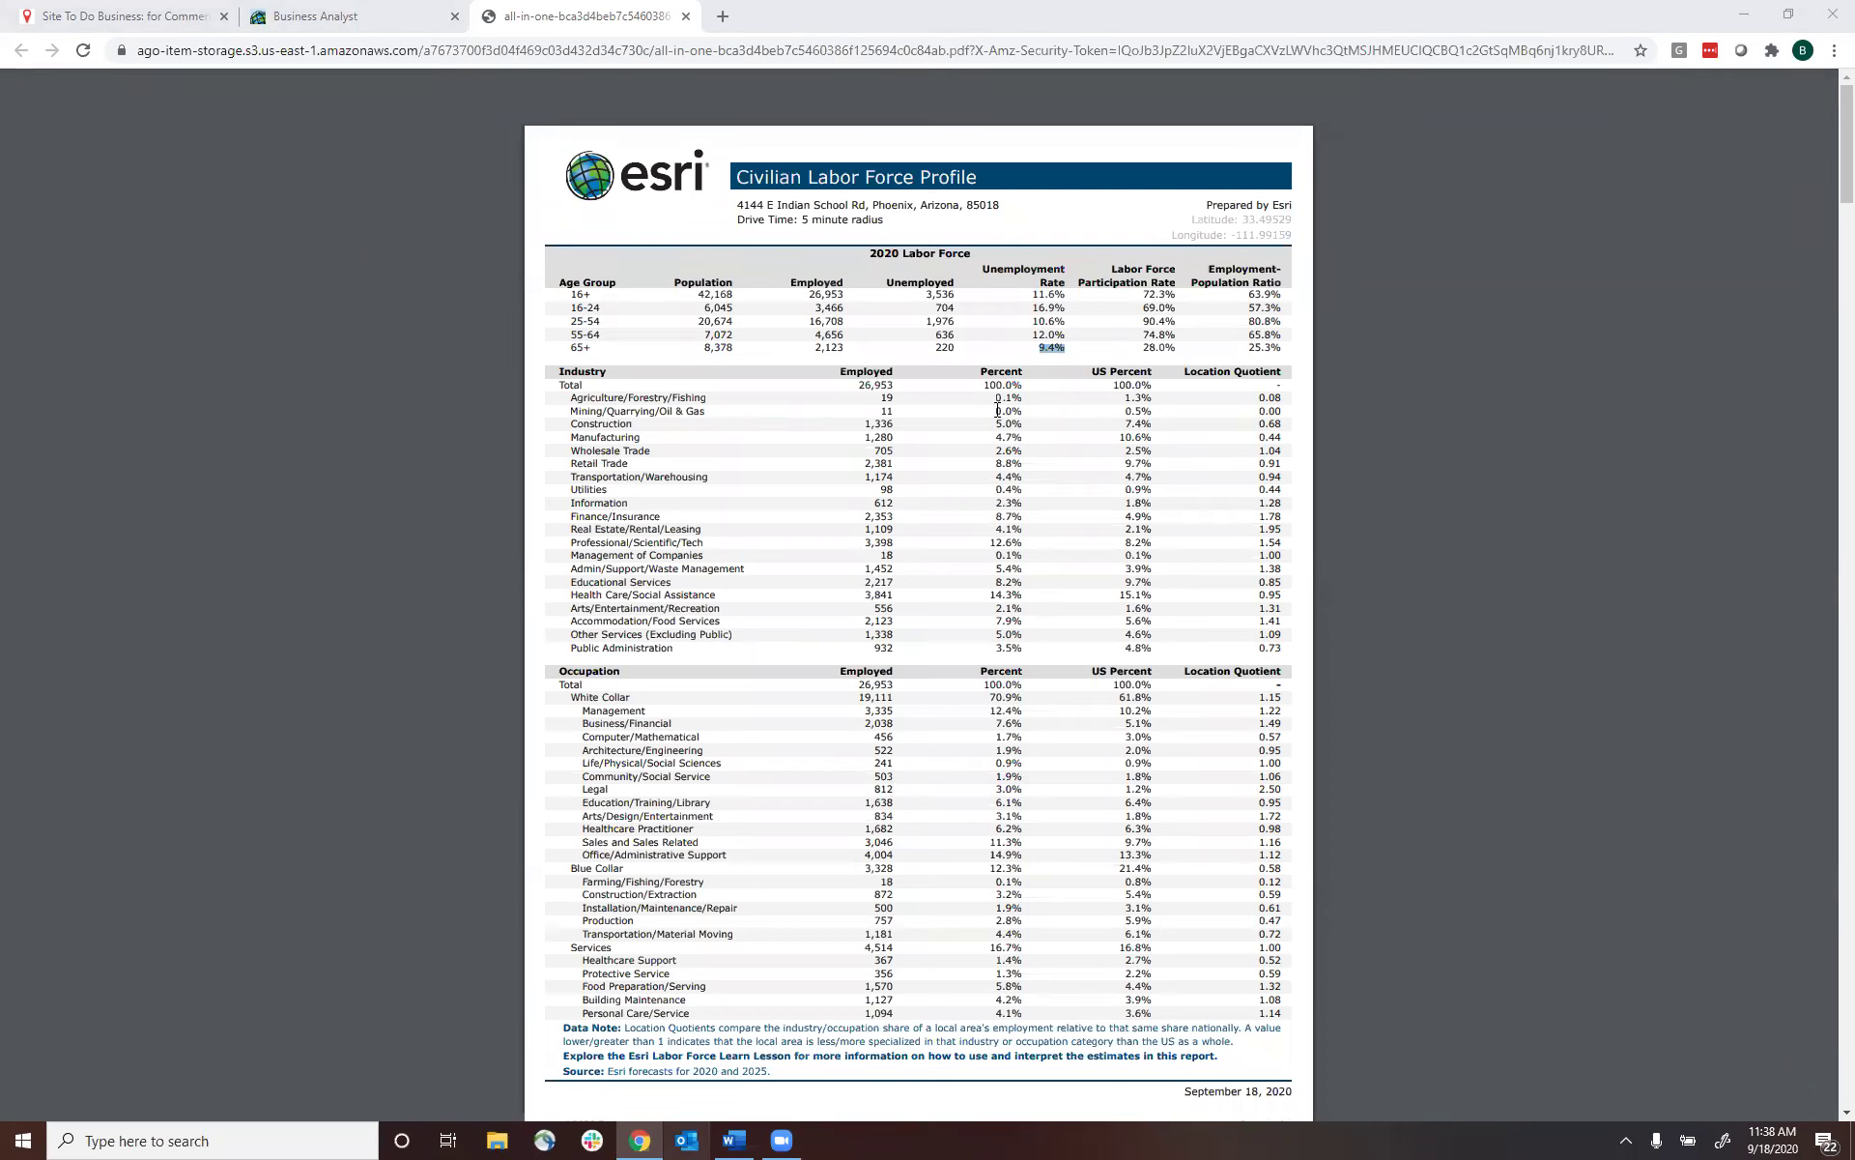
pyautogui.moveTo(994, 410); pyautogui.dragTo(1028, 409)
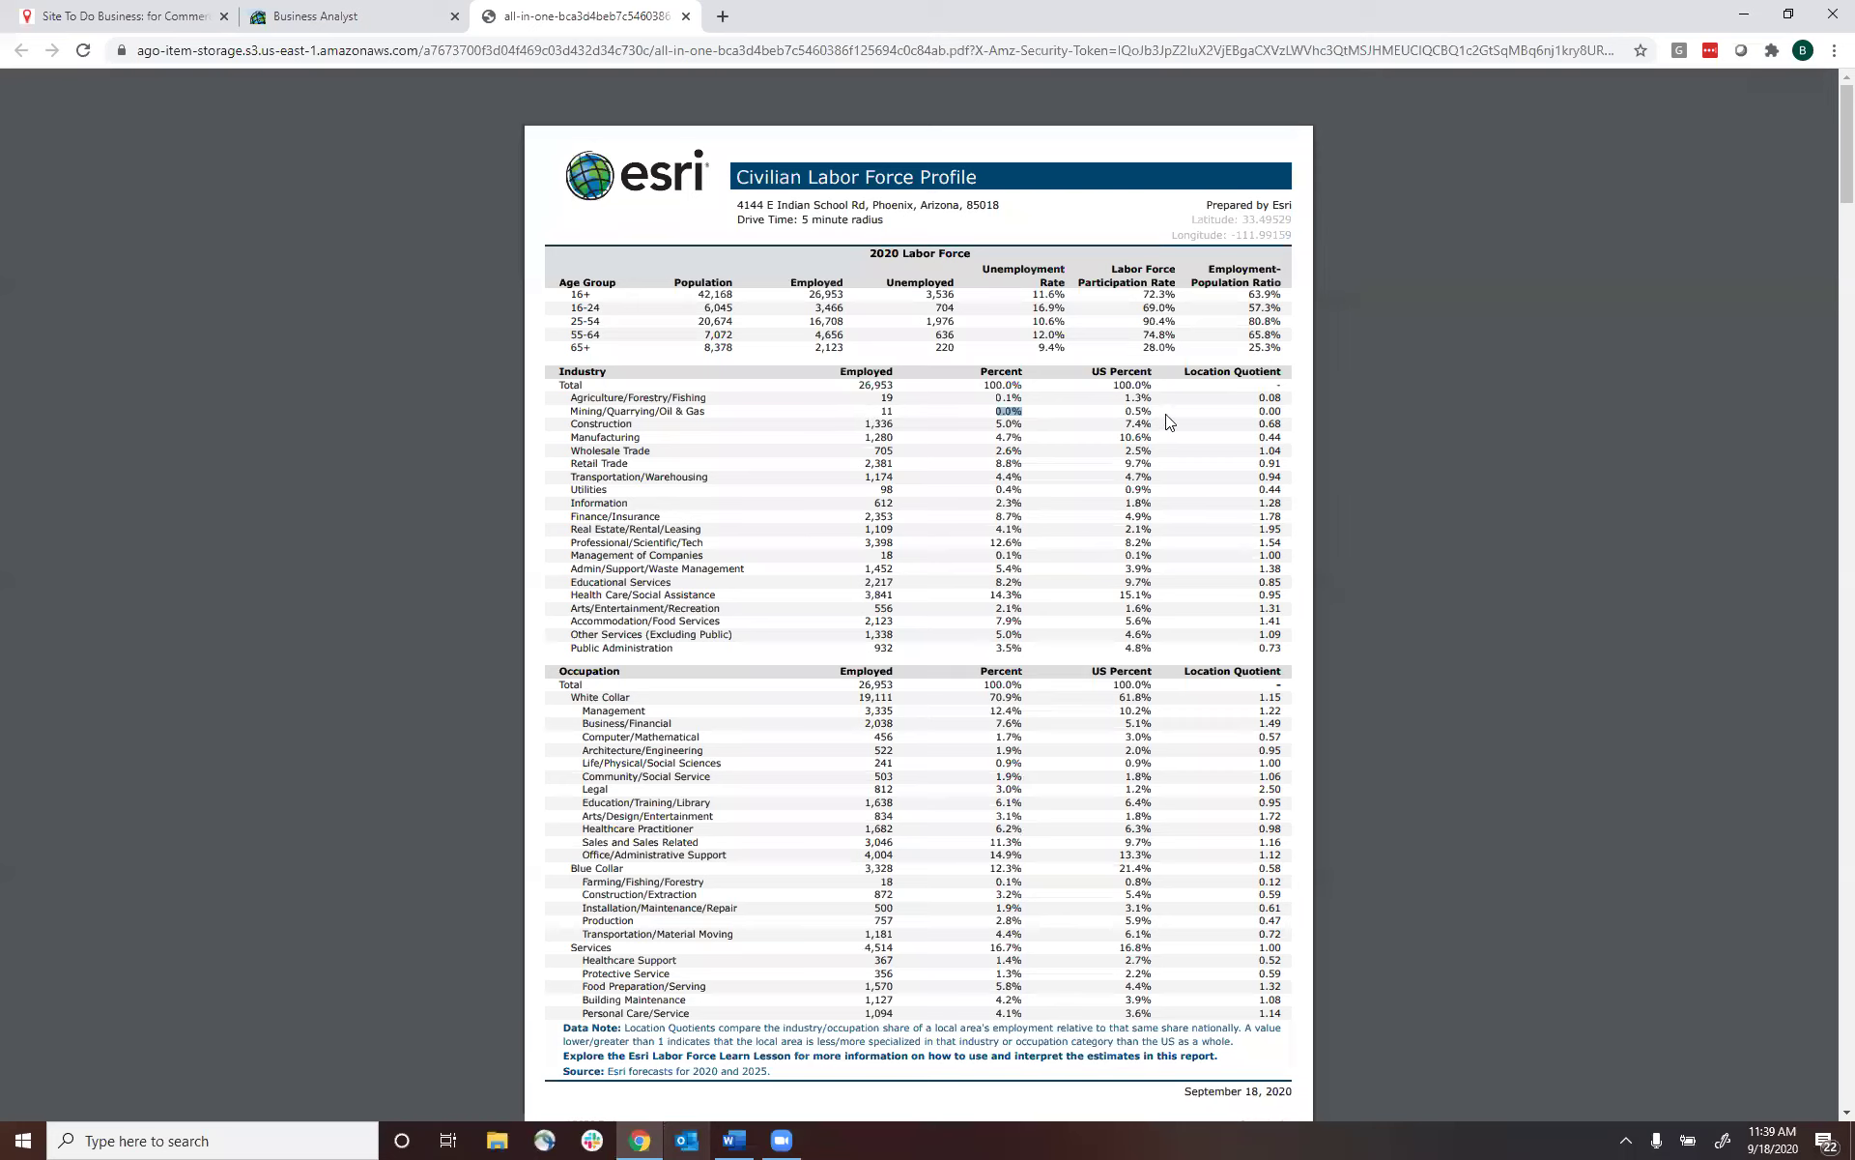
pyautogui.click(1283, 410)
pyautogui.moveTo(1282, 411); pyautogui.dragTo(1252, 412)
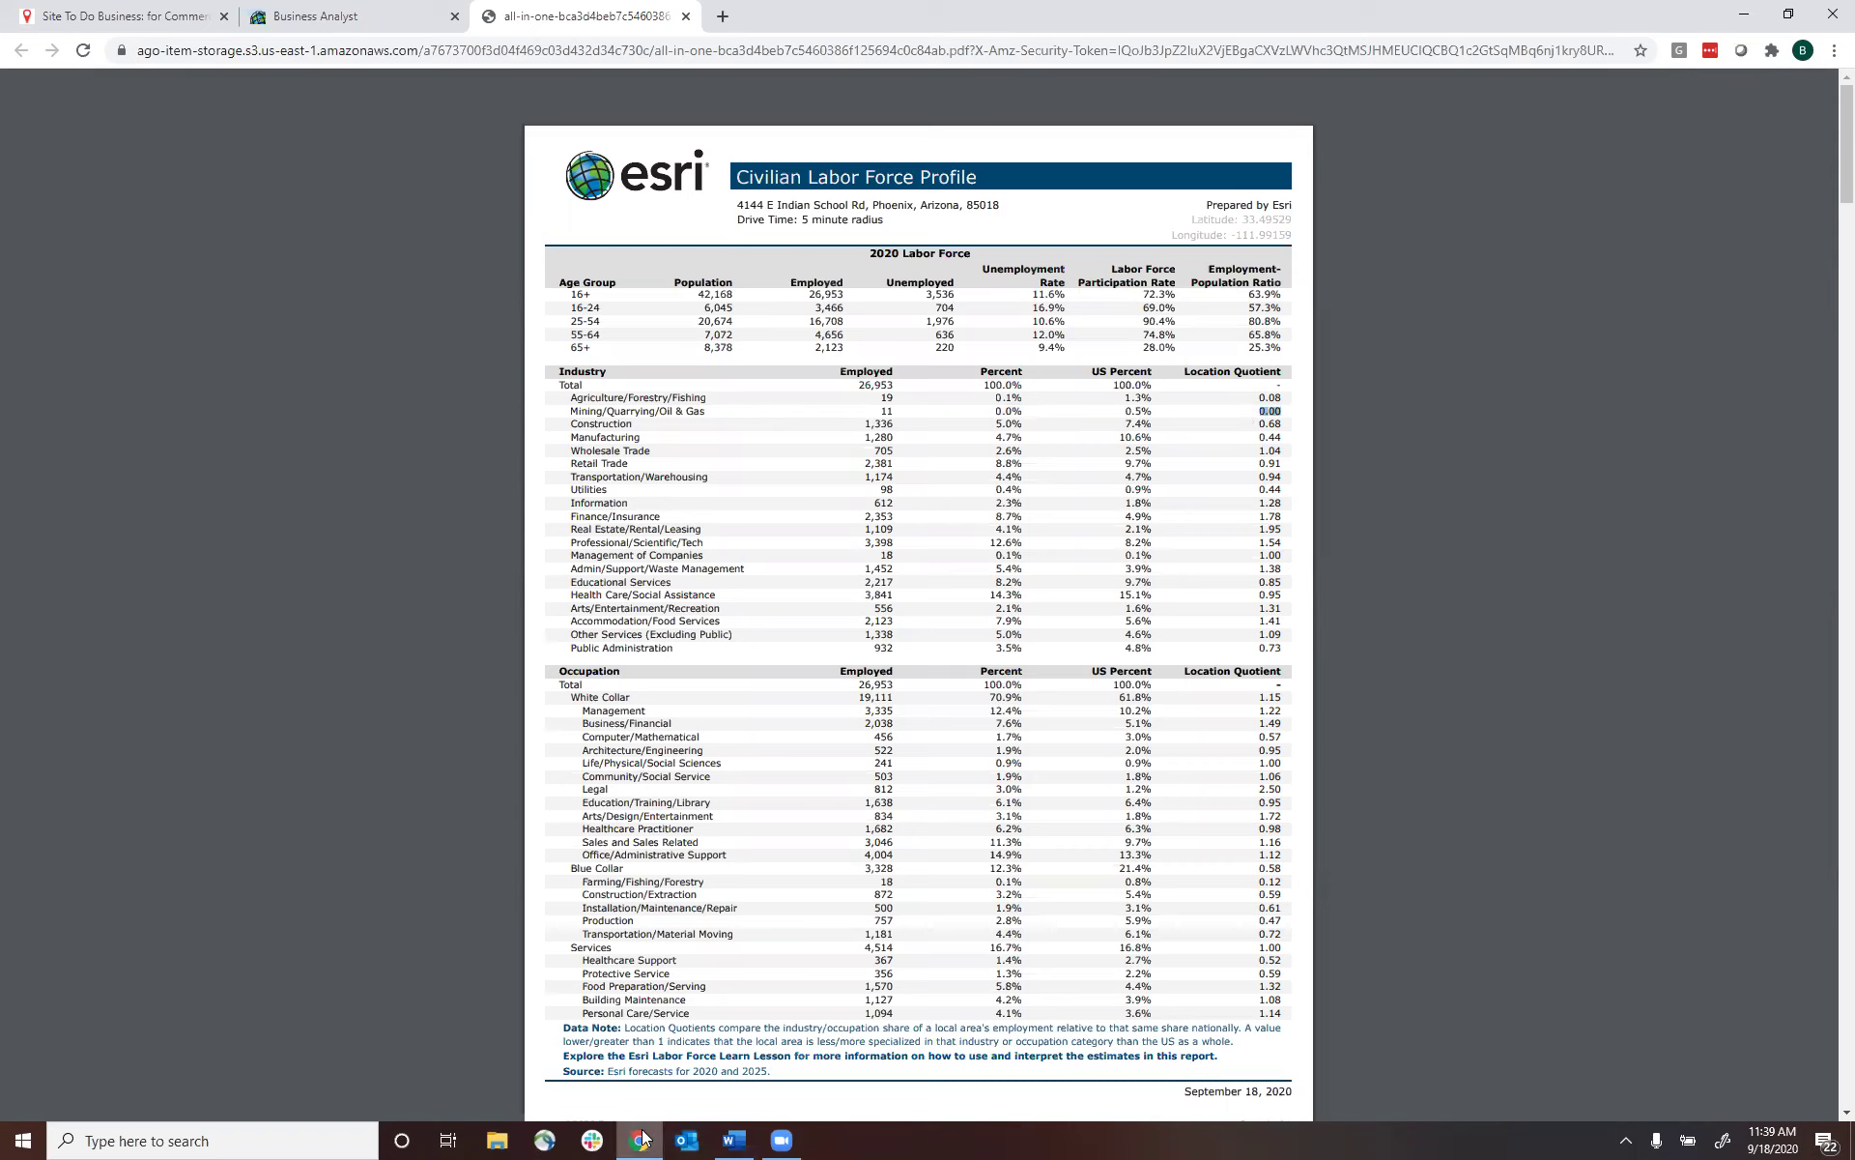
# - Check the questions in the Latest and Greatest worksheet, then return to the report
pyautogui.moveTo(643, 1138)
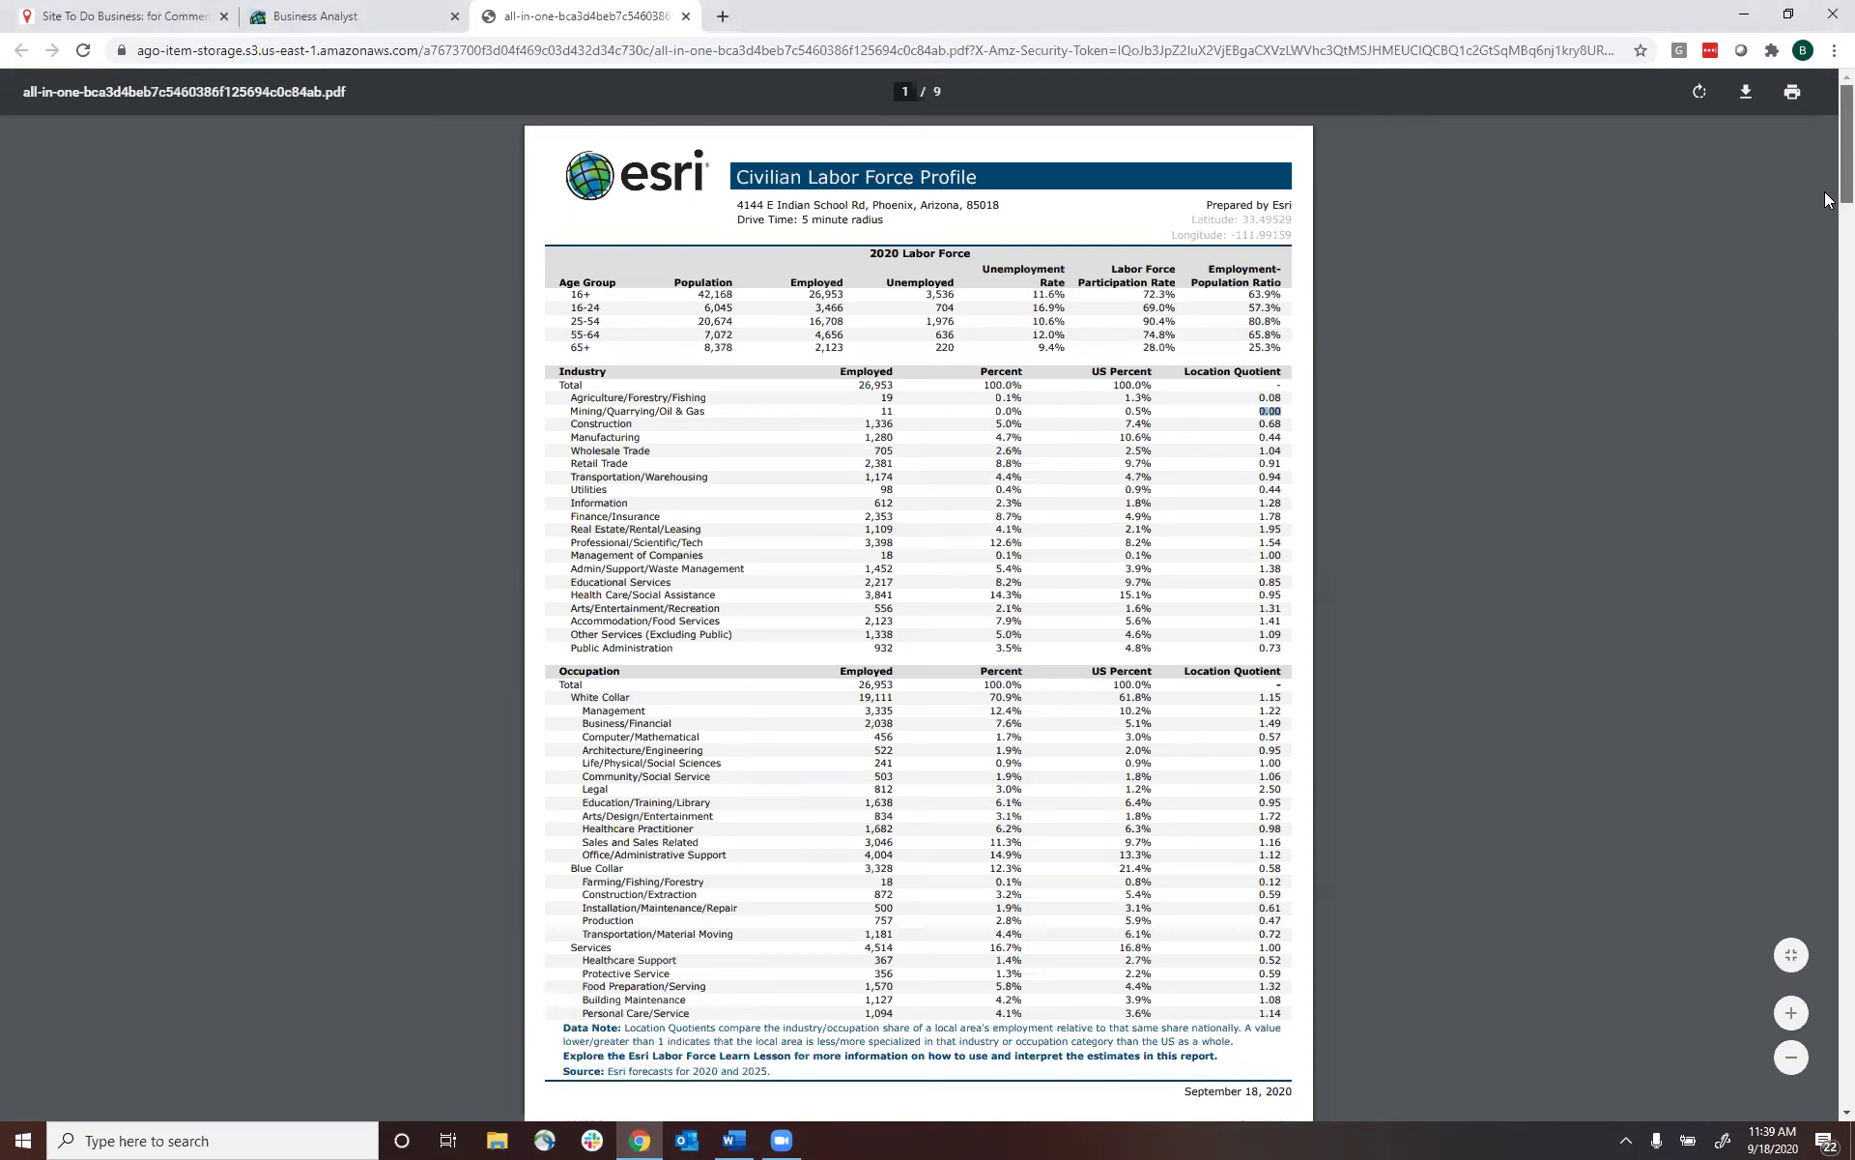
pyautogui.scroll(-1, 580, 165)
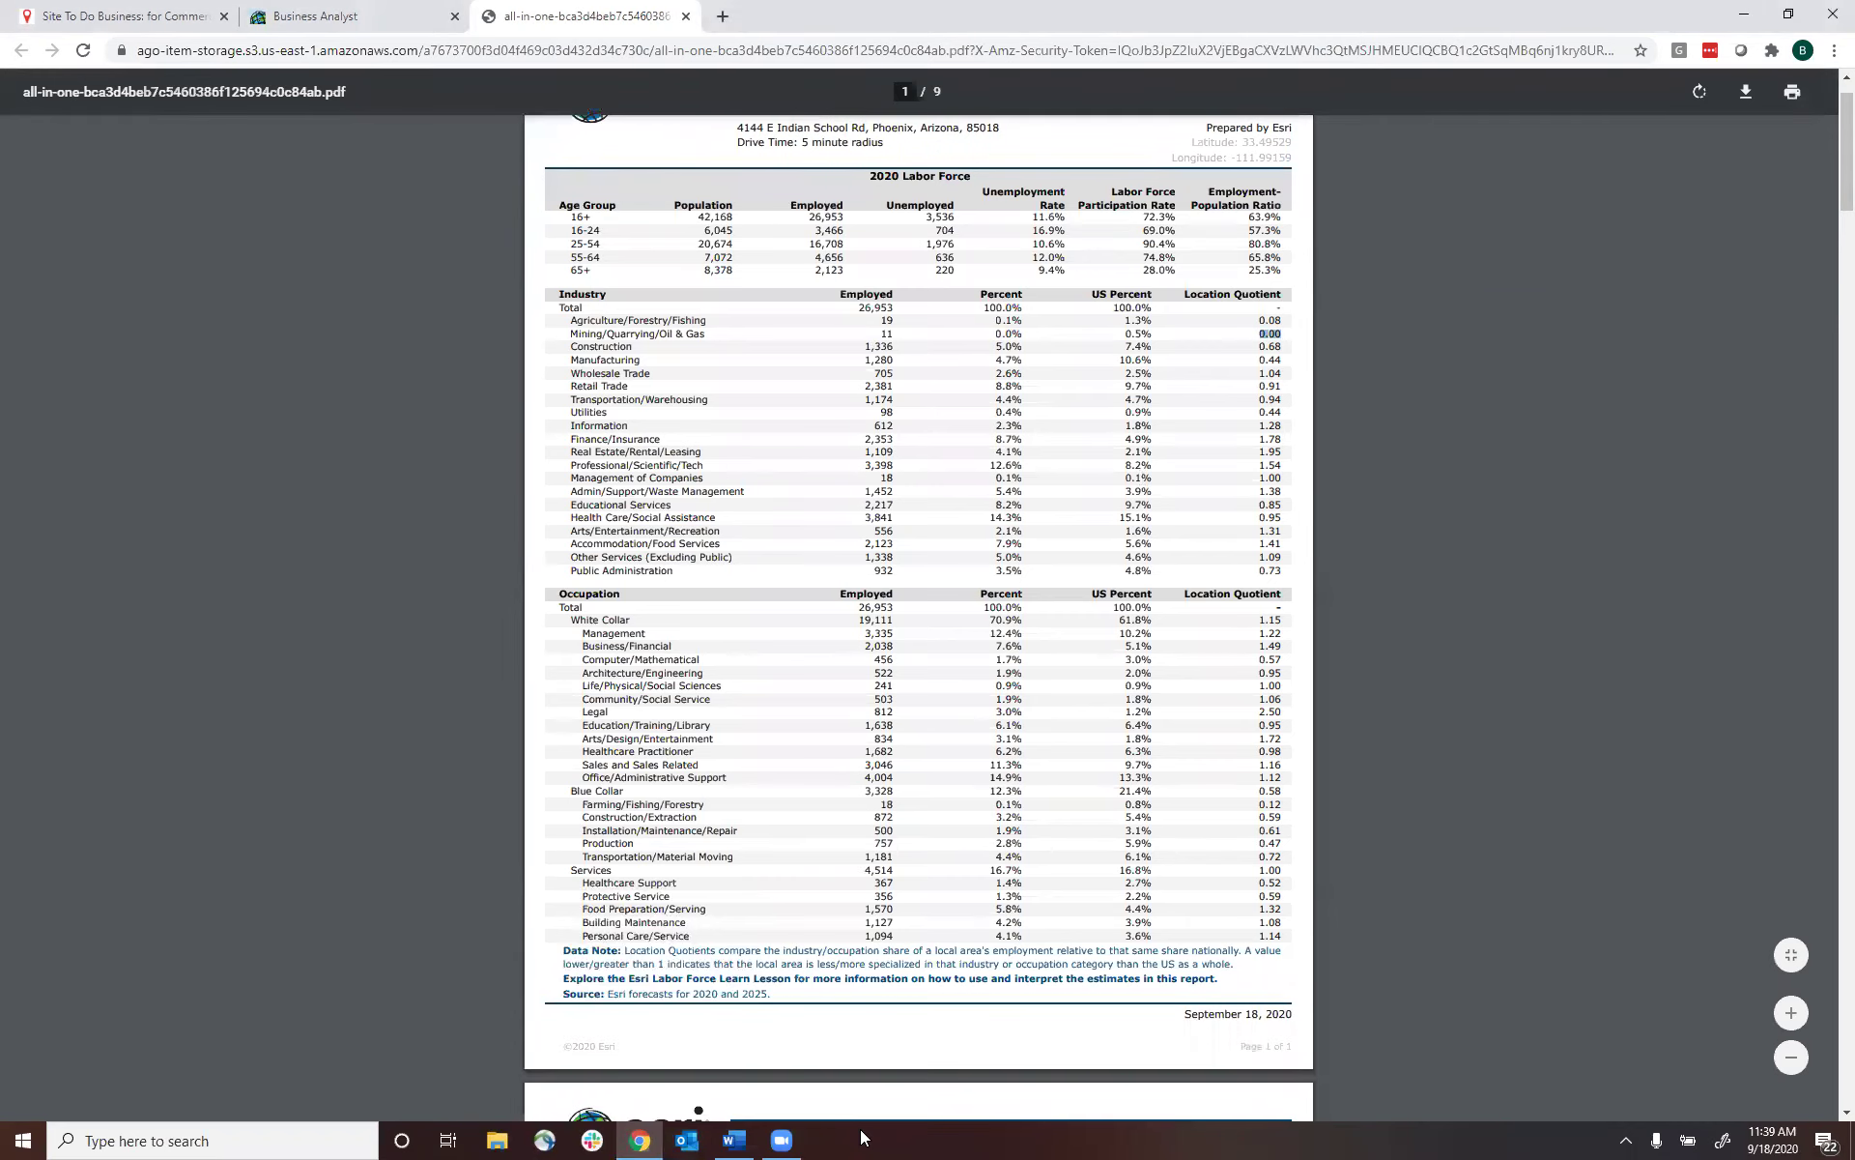
pyautogui.moveTo(720, 1139)
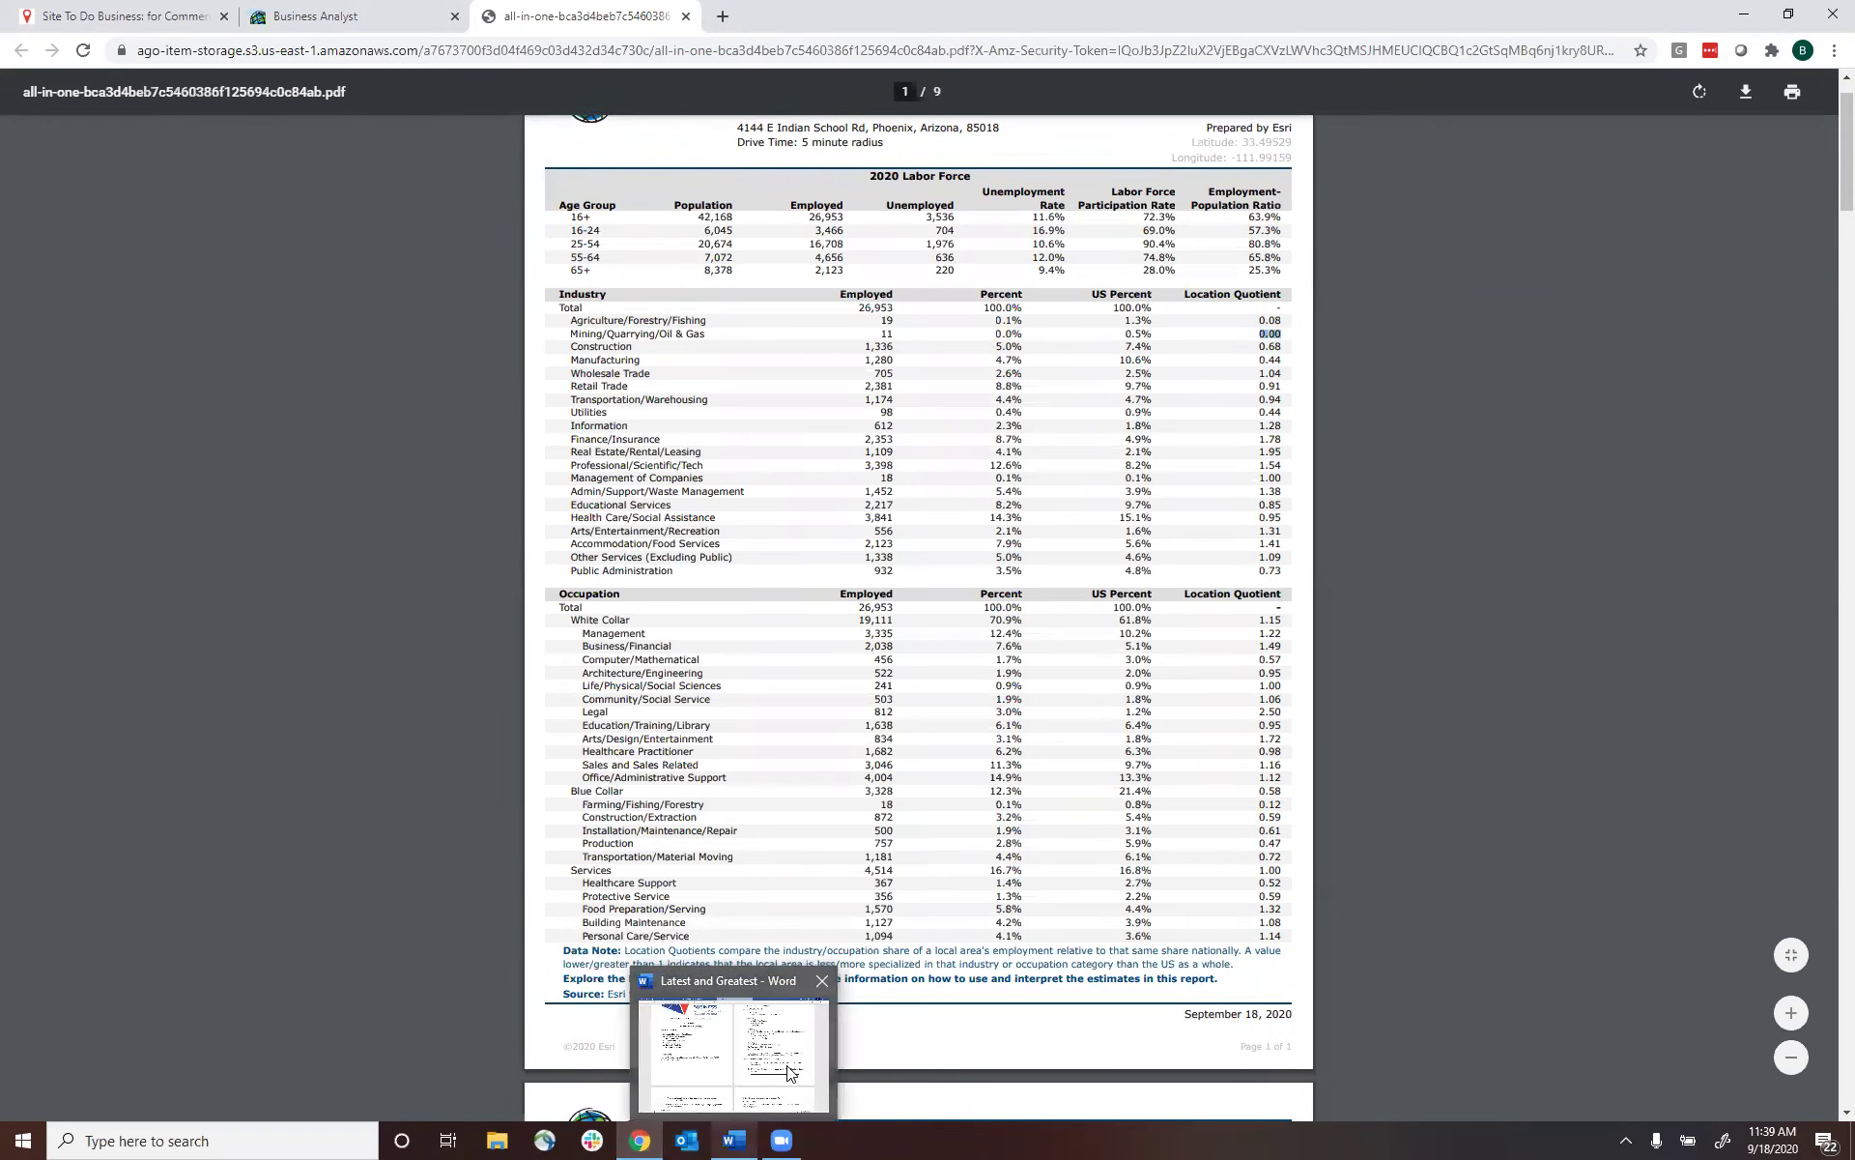
pyautogui.click(790, 1071)
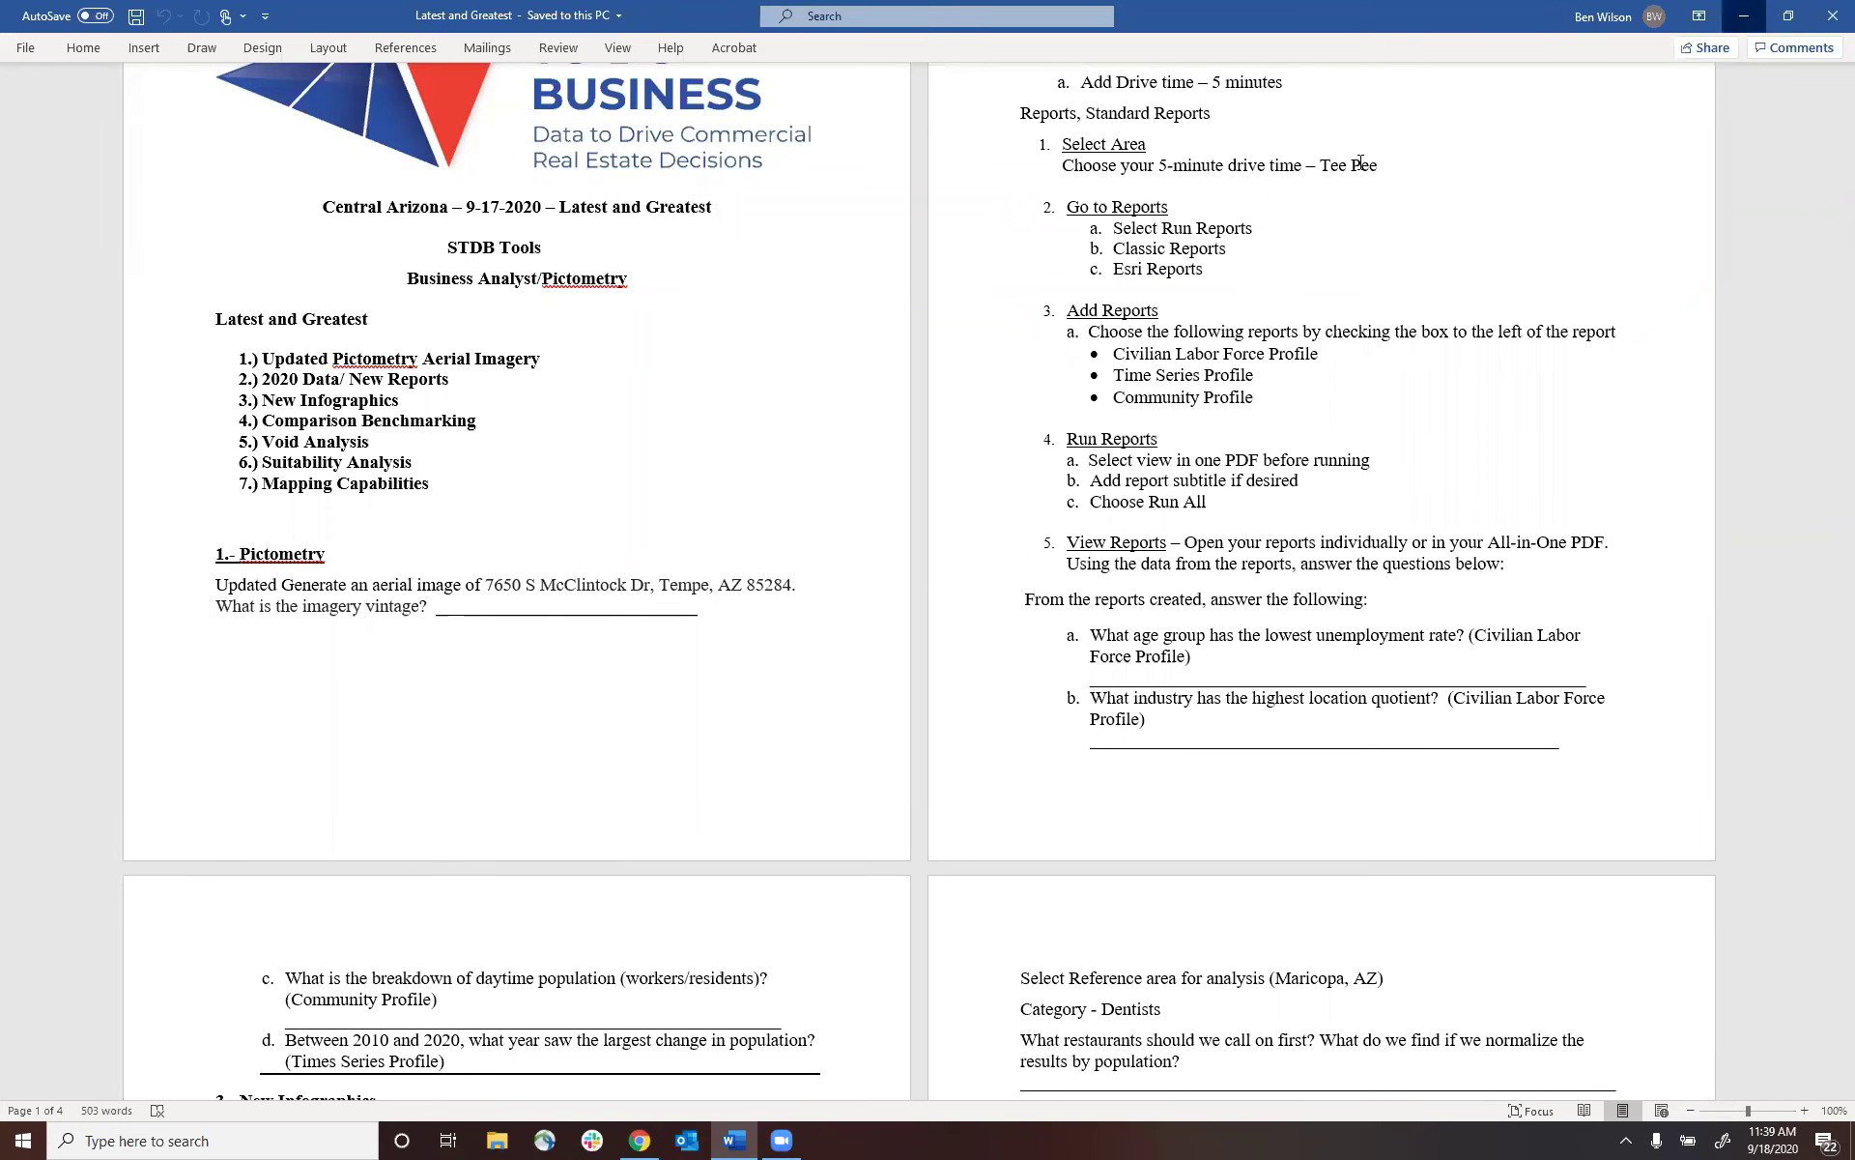
pyautogui.click(1745, 16)
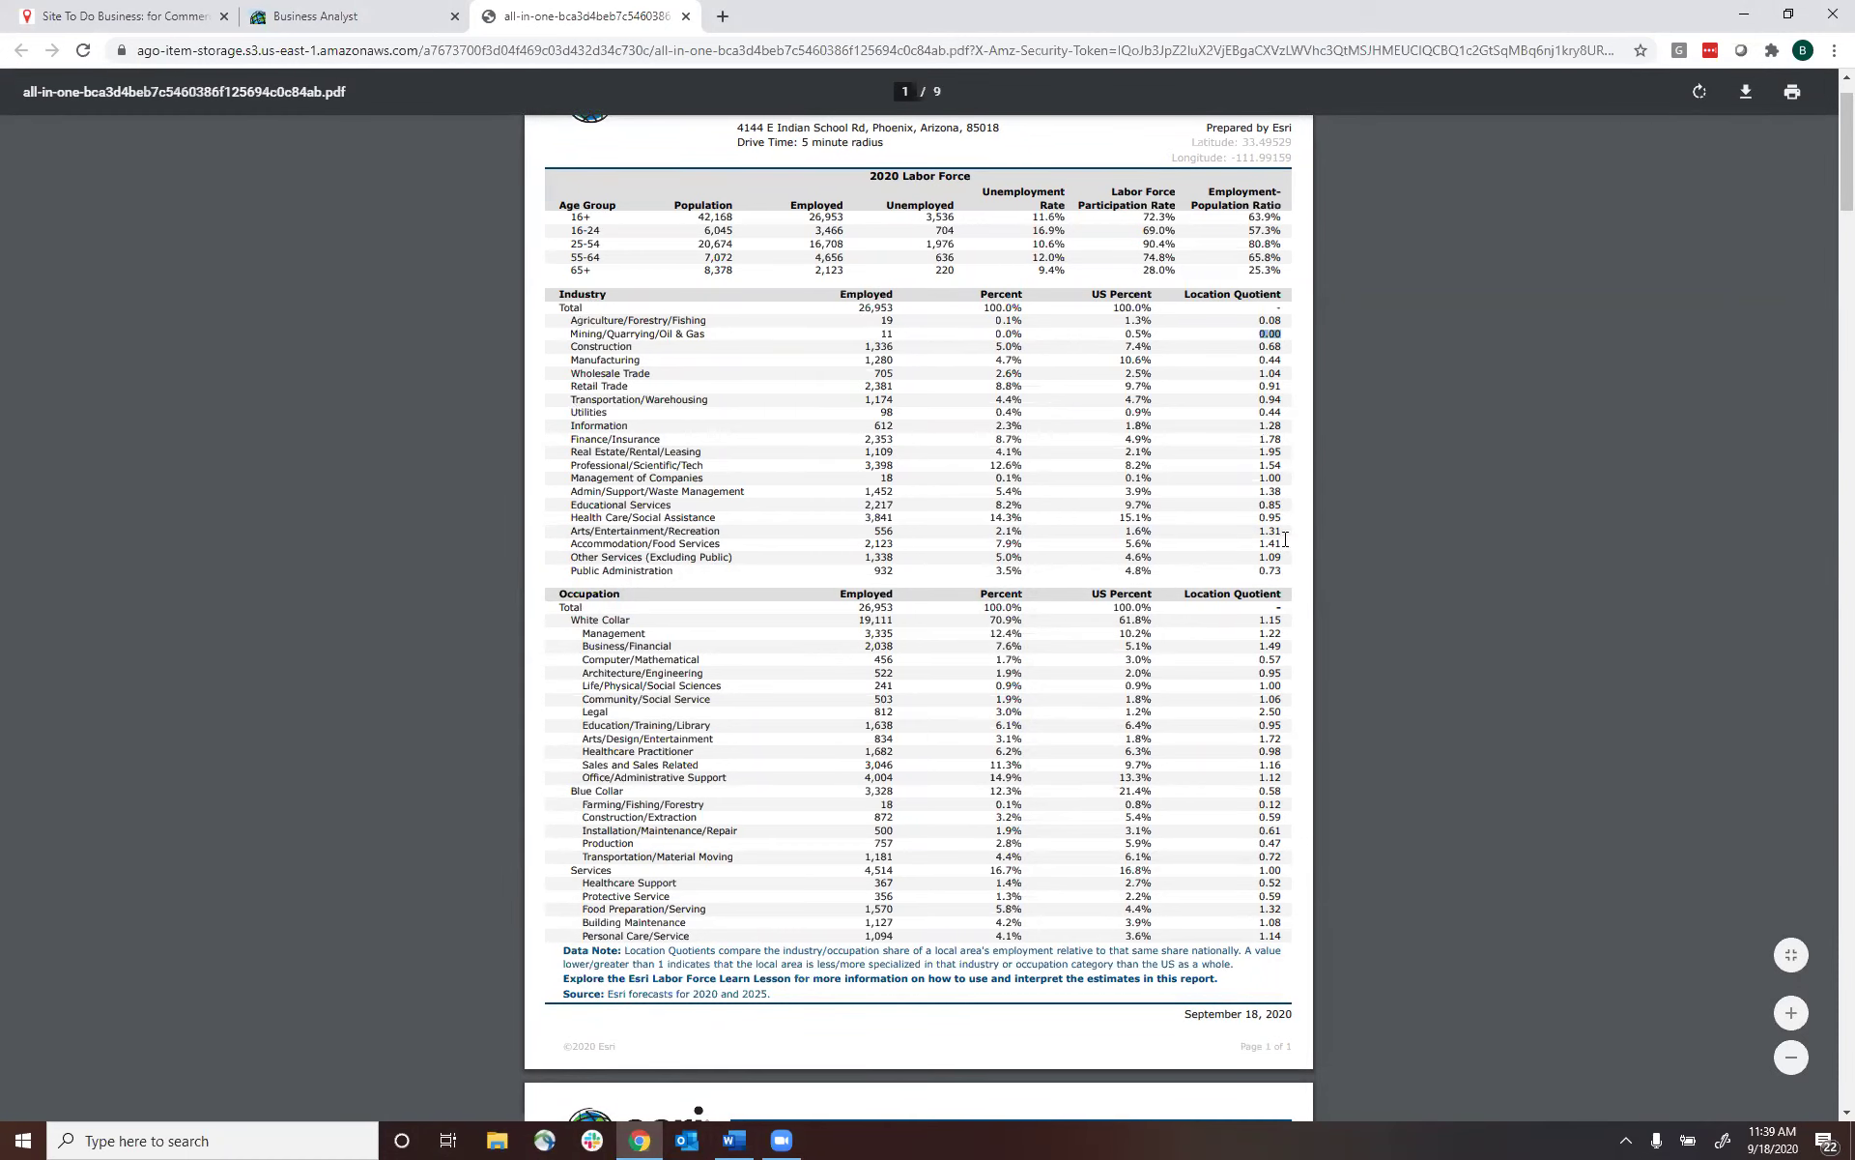
# - Mark Real Estate/Rental/Leasing as the highest location quotient (1.95), then scroll Word to questions c and d
pyautogui.moveTo(1287, 452); pyautogui.dragTo(993, 466)
pyautogui.moveTo(568, 451); pyautogui.dragTo(1293, 446)
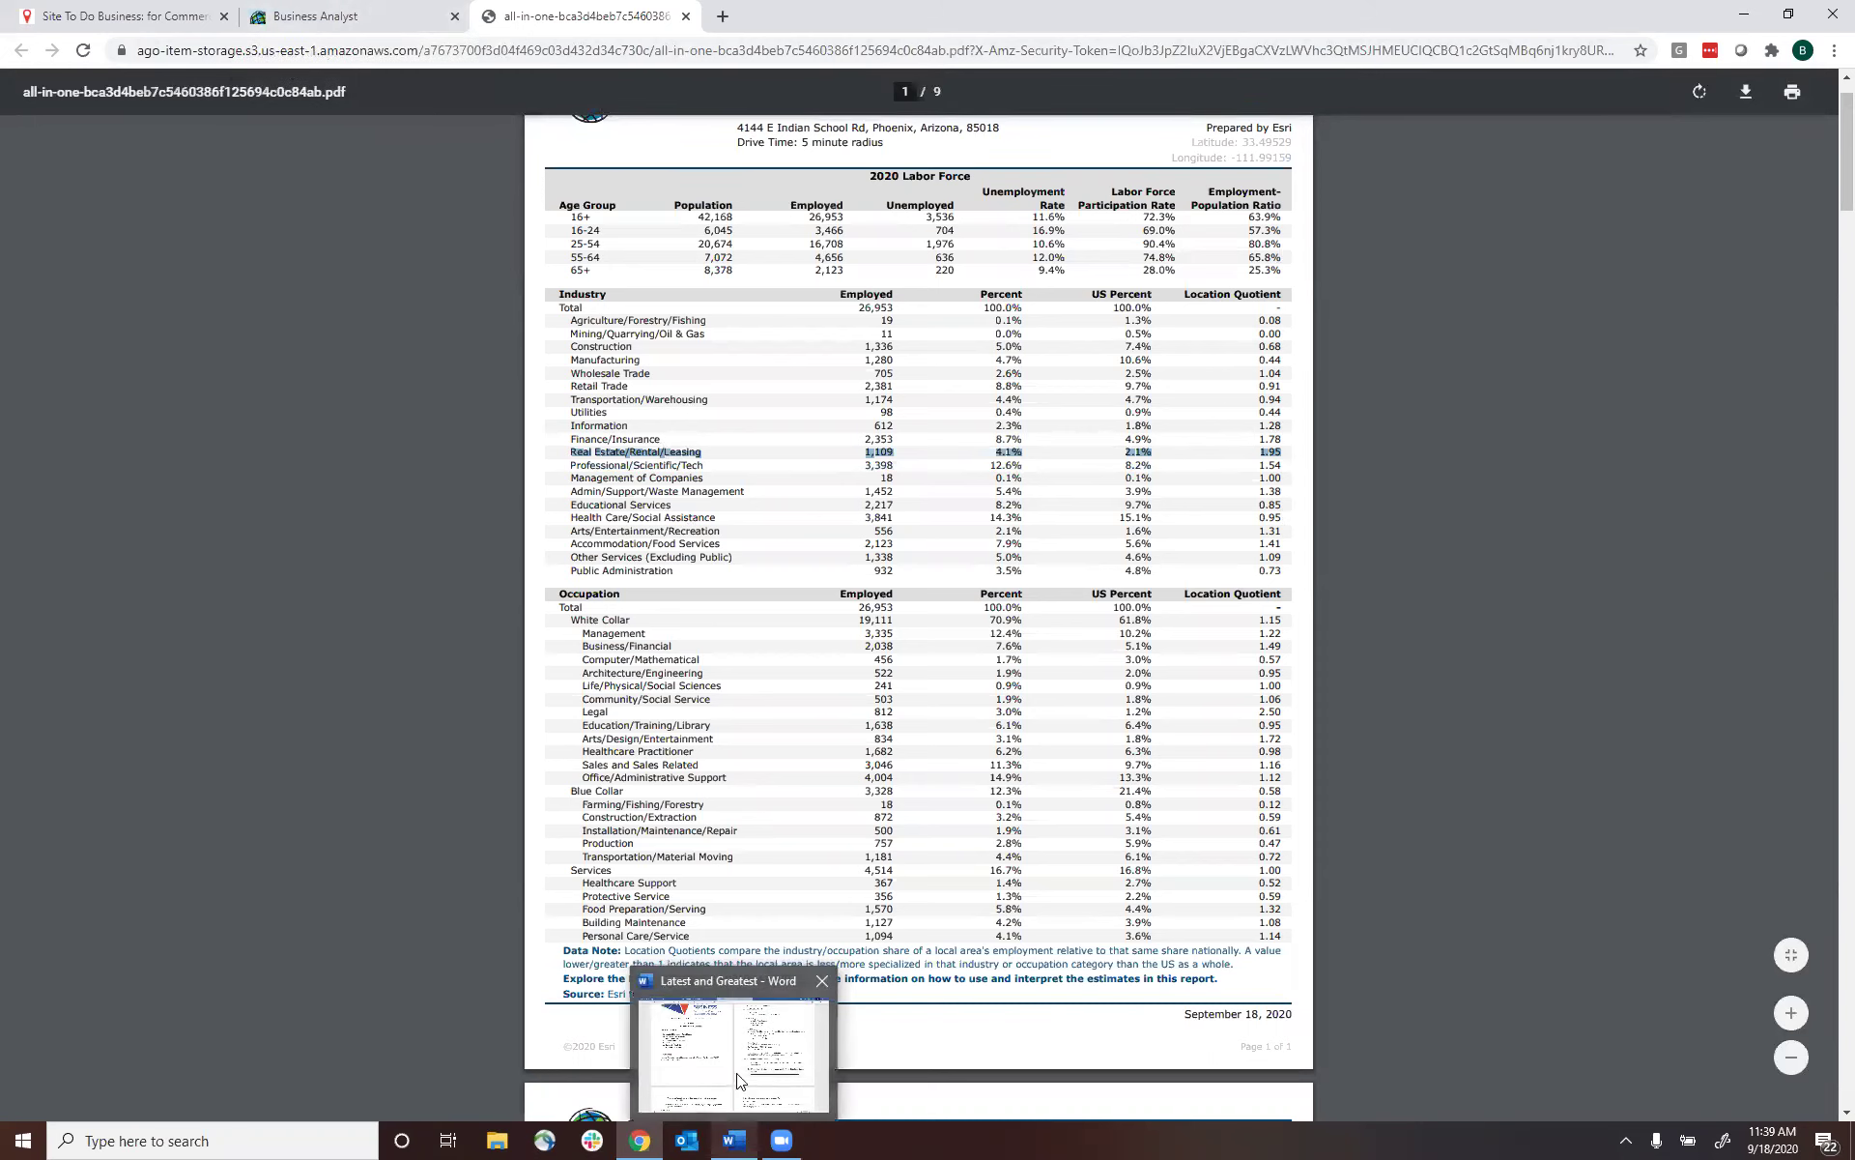
pyautogui.click(735, 1068)
pyautogui.moveTo(1829, 584); pyautogui.dragTo(1829, 894)
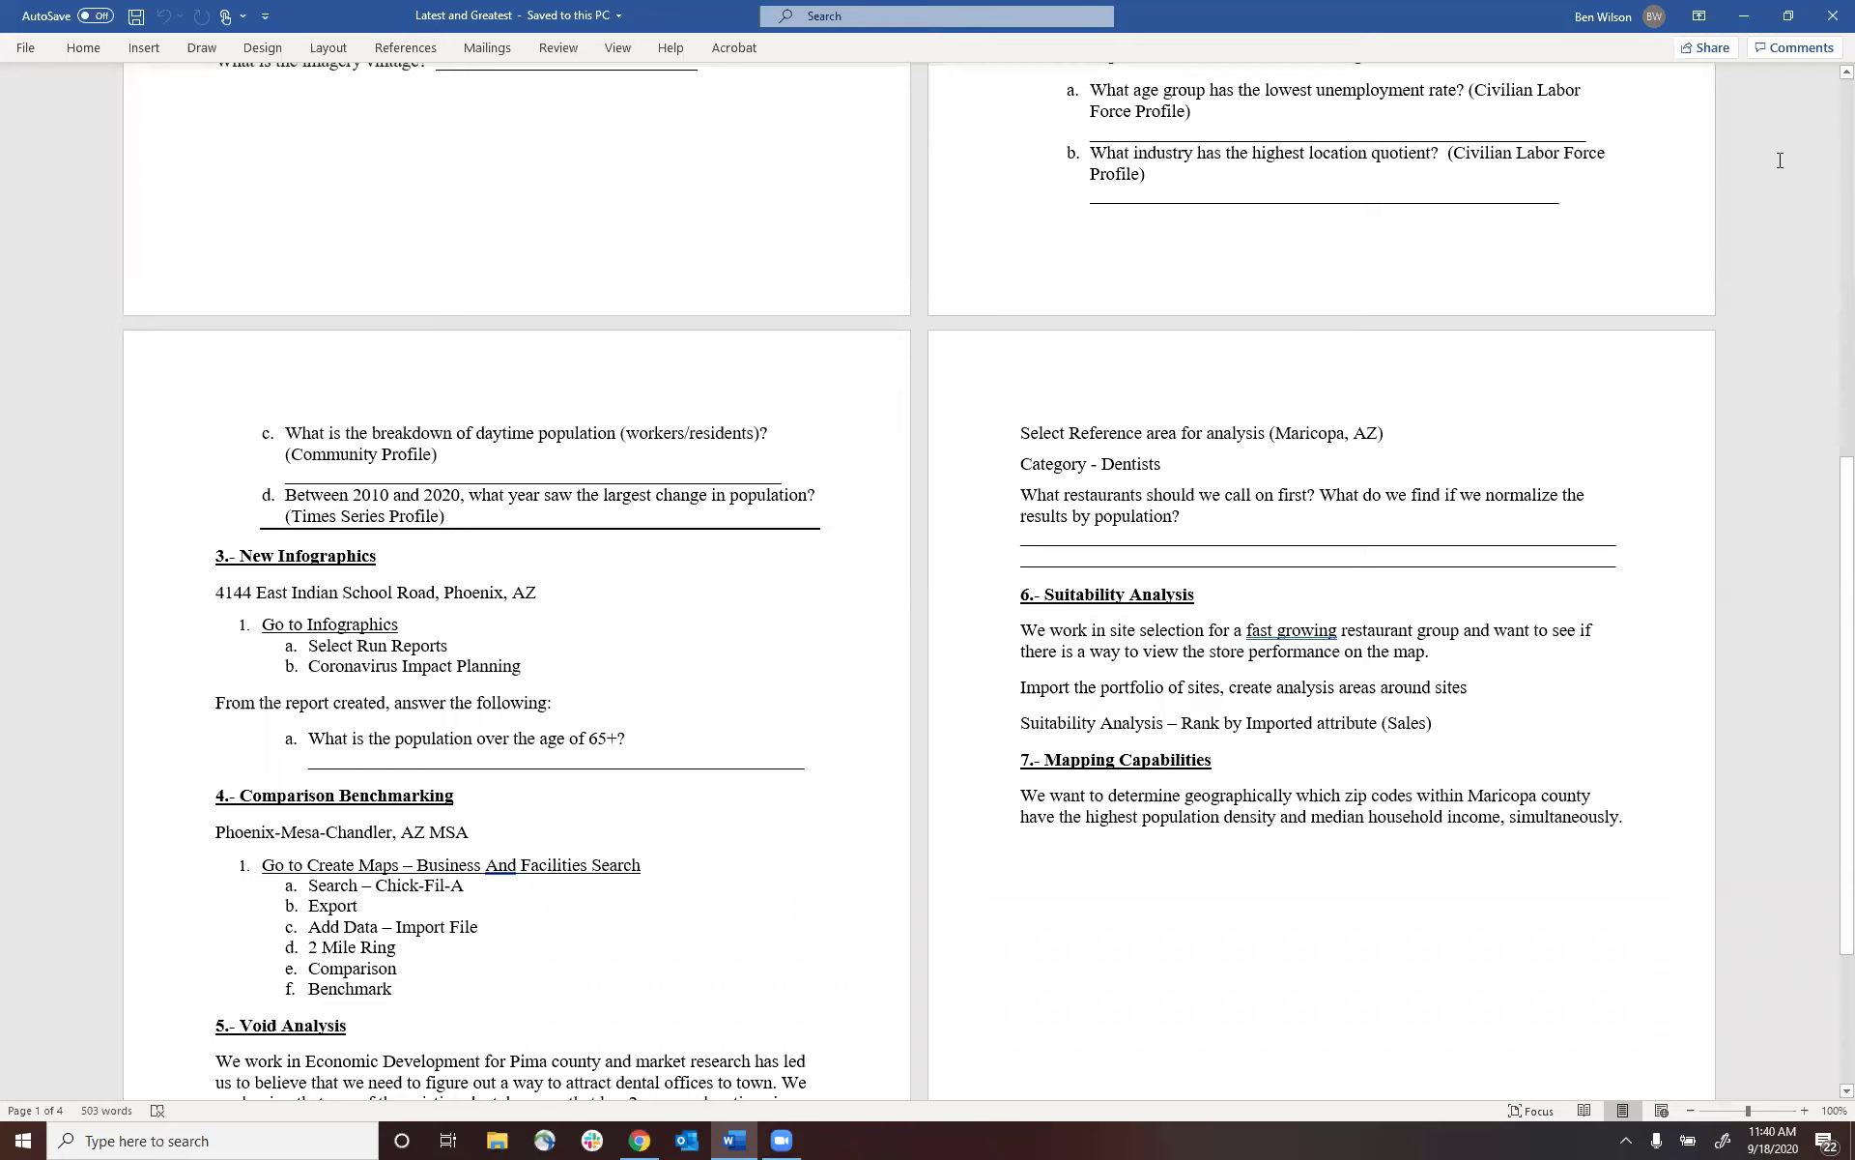
# - Select the 2020 daytime population rows (56,703 total, 31,703 workers, 25,000 residents) and return to Word
pyautogui.hotkey('alt', 'Tab')
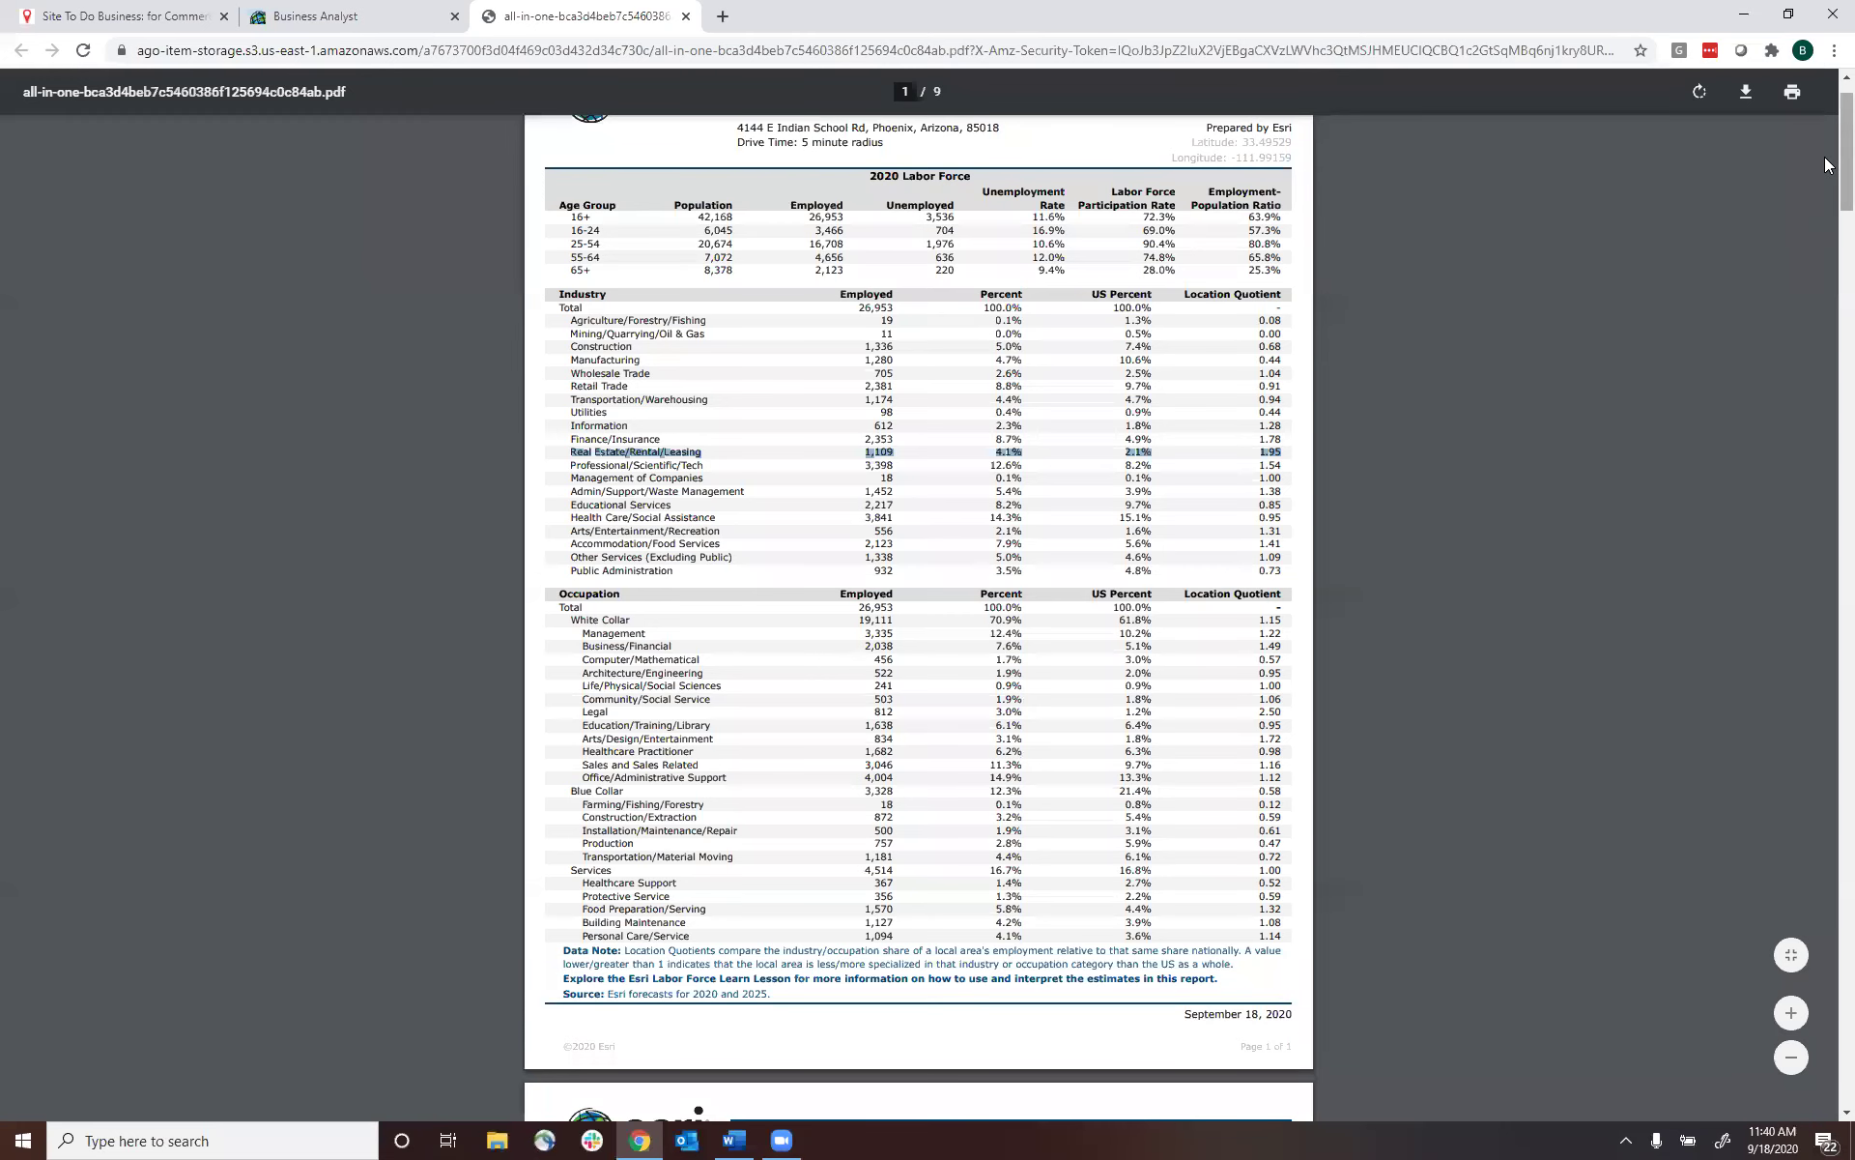
pyautogui.scroll(-10, 1825, 259)
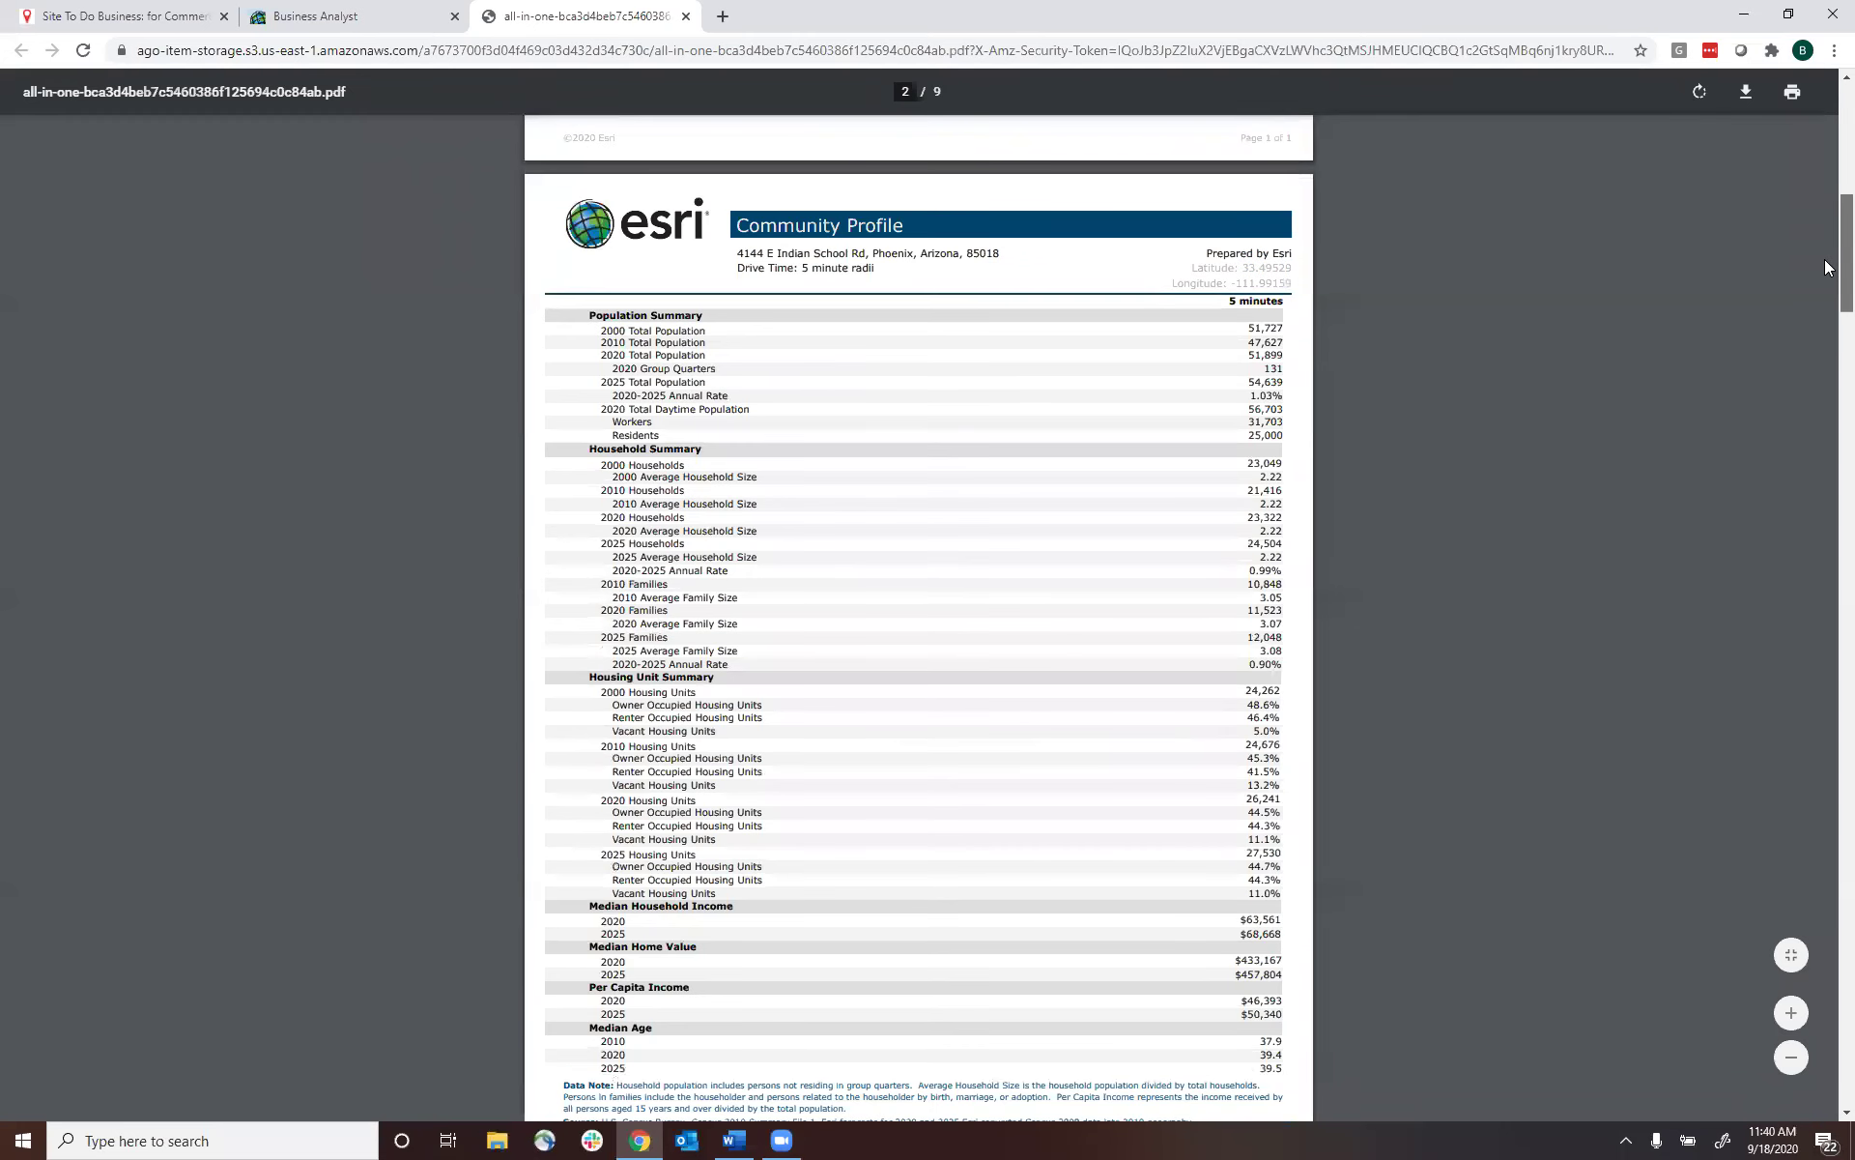
pyautogui.scroll(2, 1827, 263)
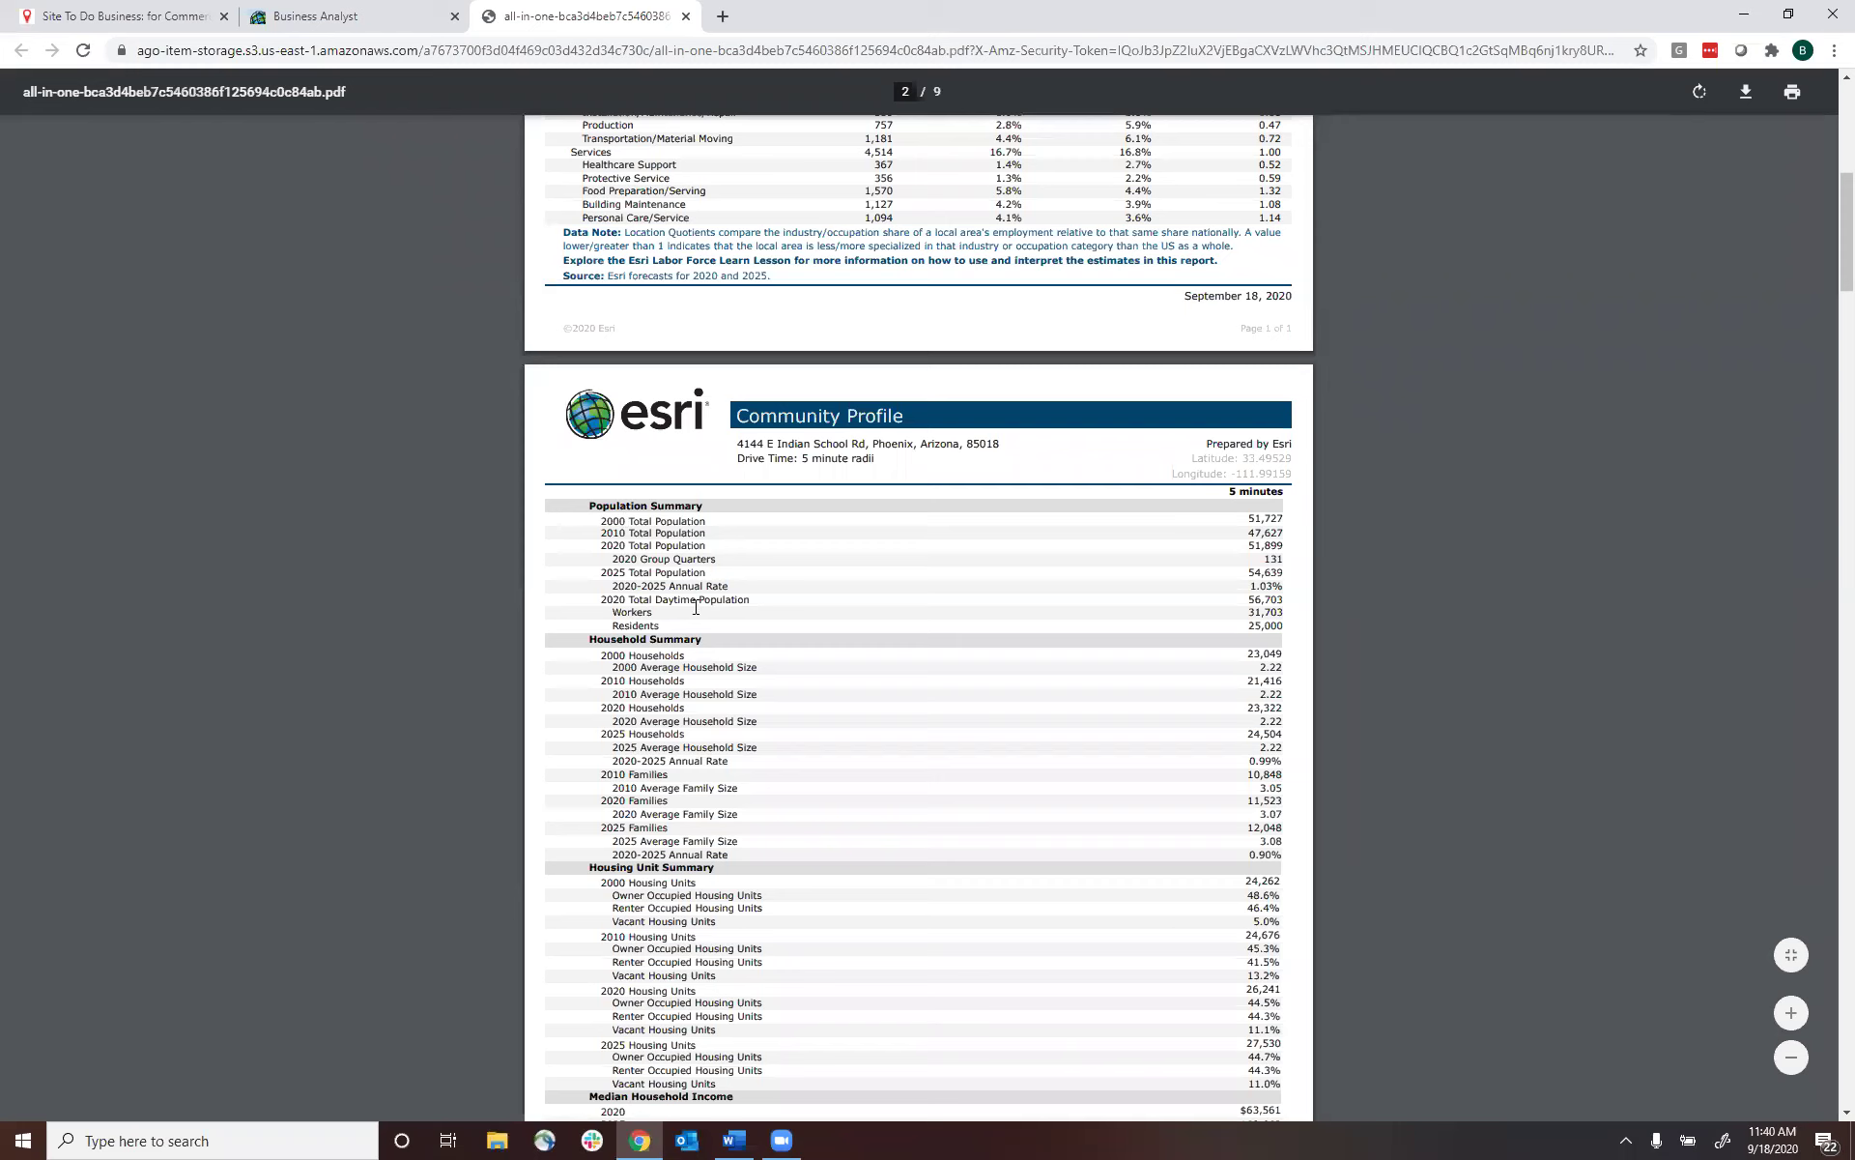
pyautogui.moveTo(600, 600); pyautogui.dragTo(1285, 628)
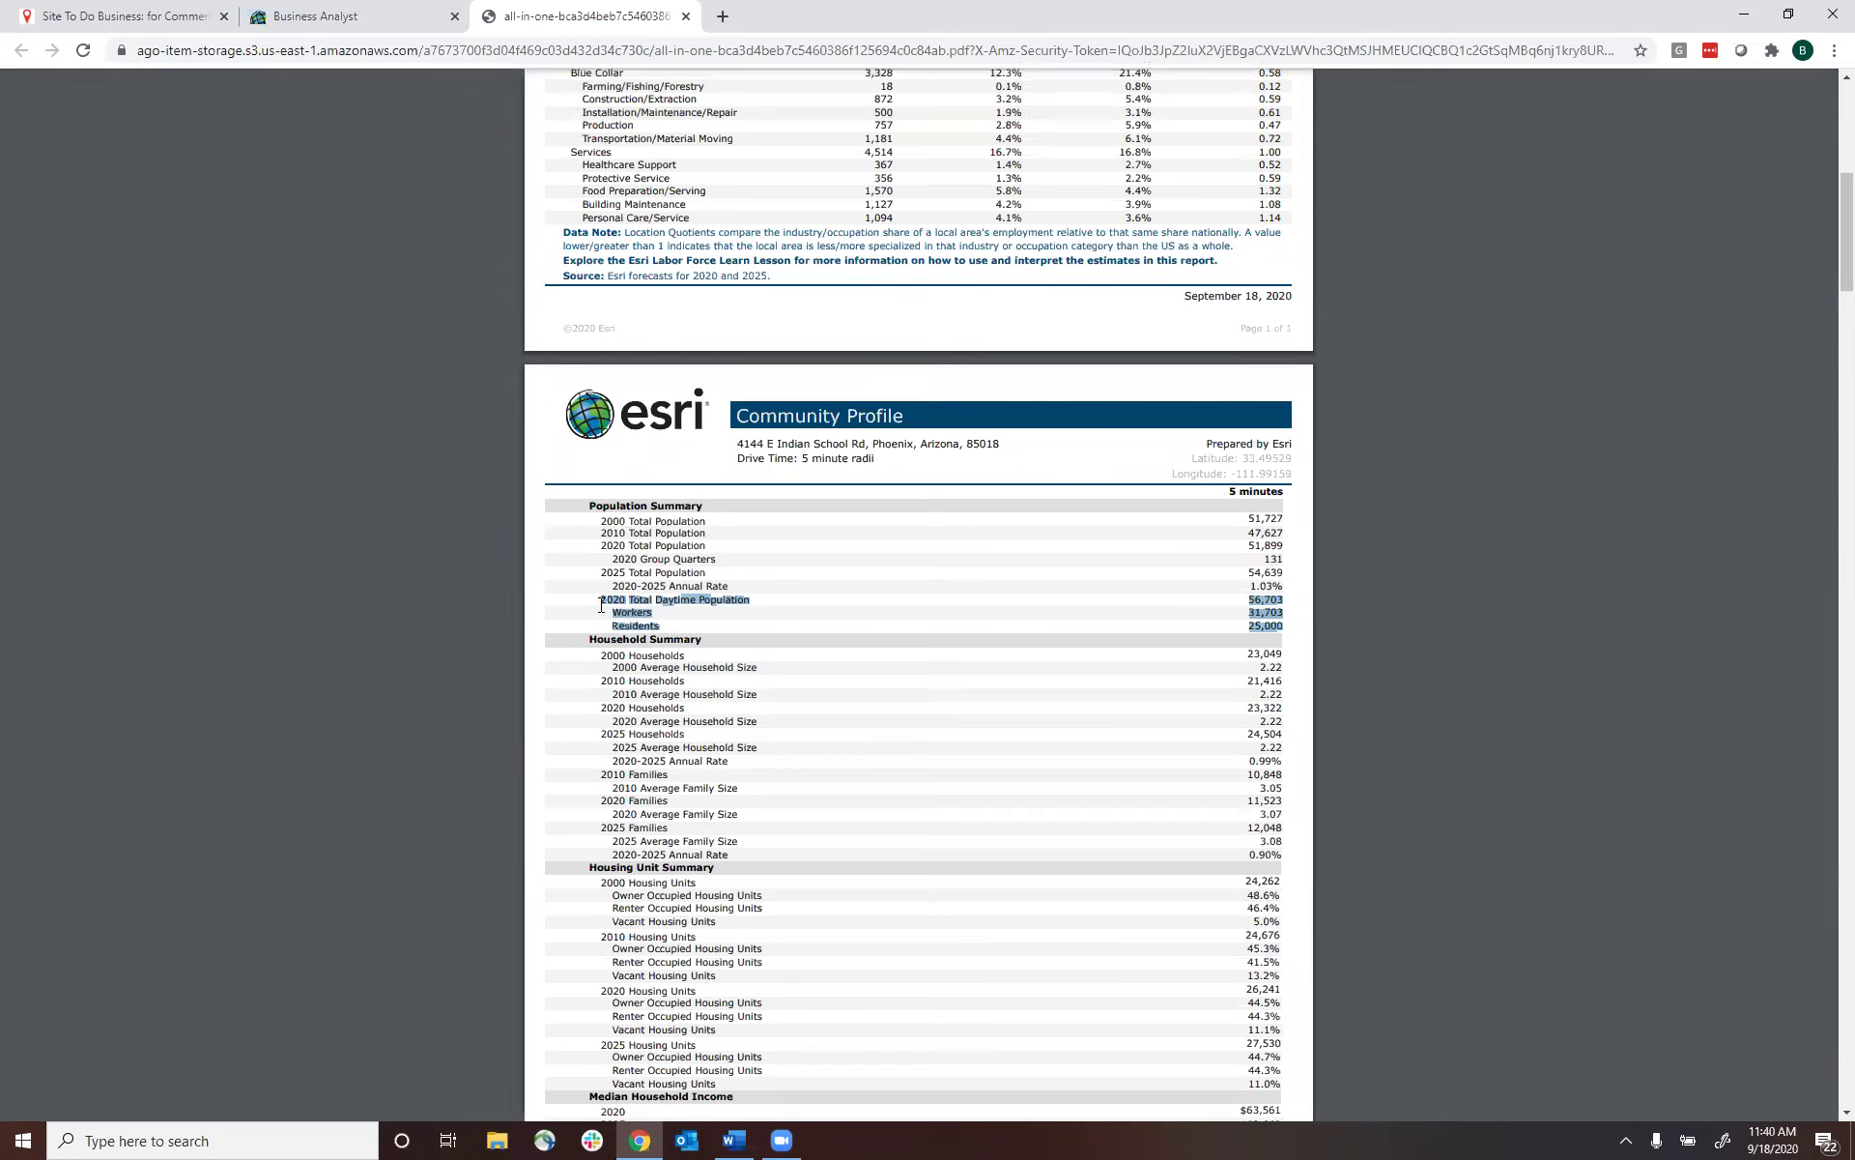
pyautogui.click(1291, 607)
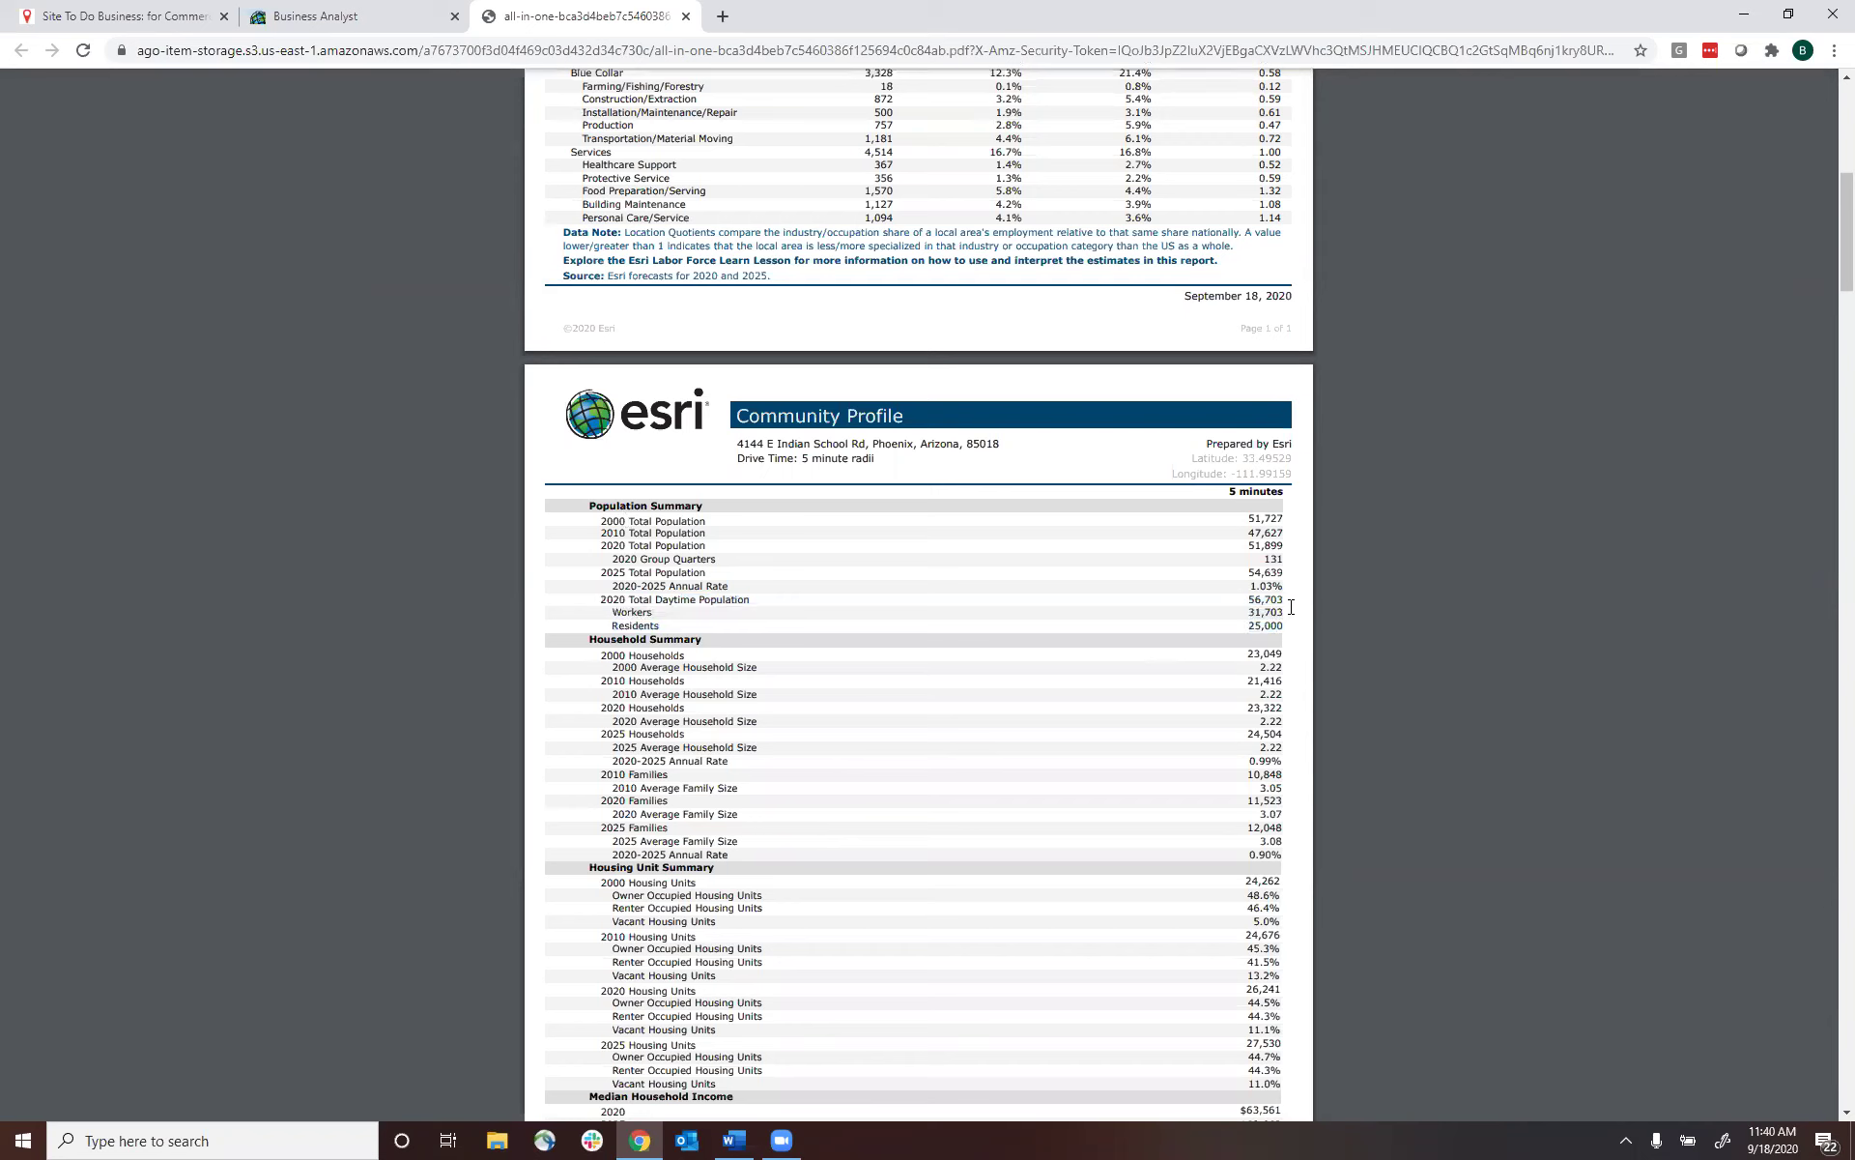
pyautogui.moveTo(1289, 601); pyautogui.dragTo(1245, 593)
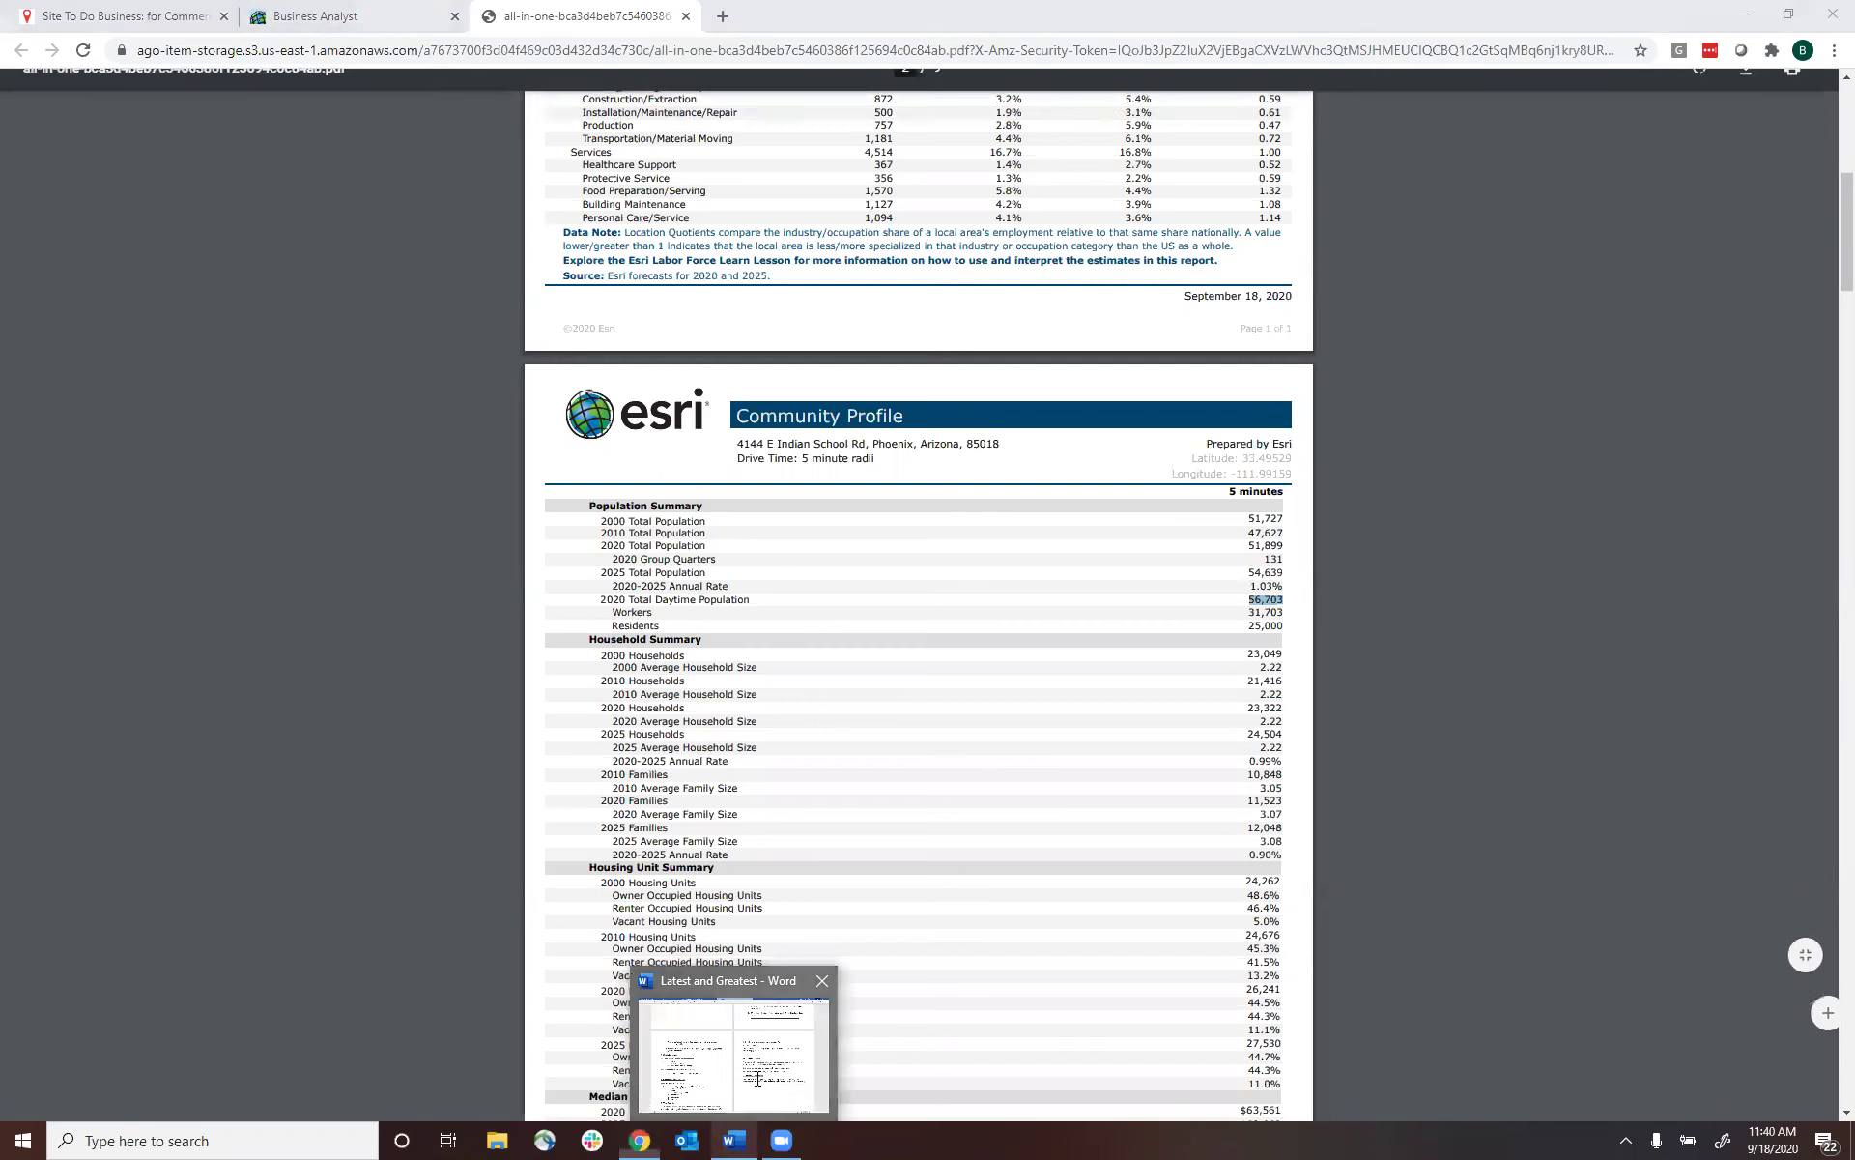
pyautogui.click(748, 1137)
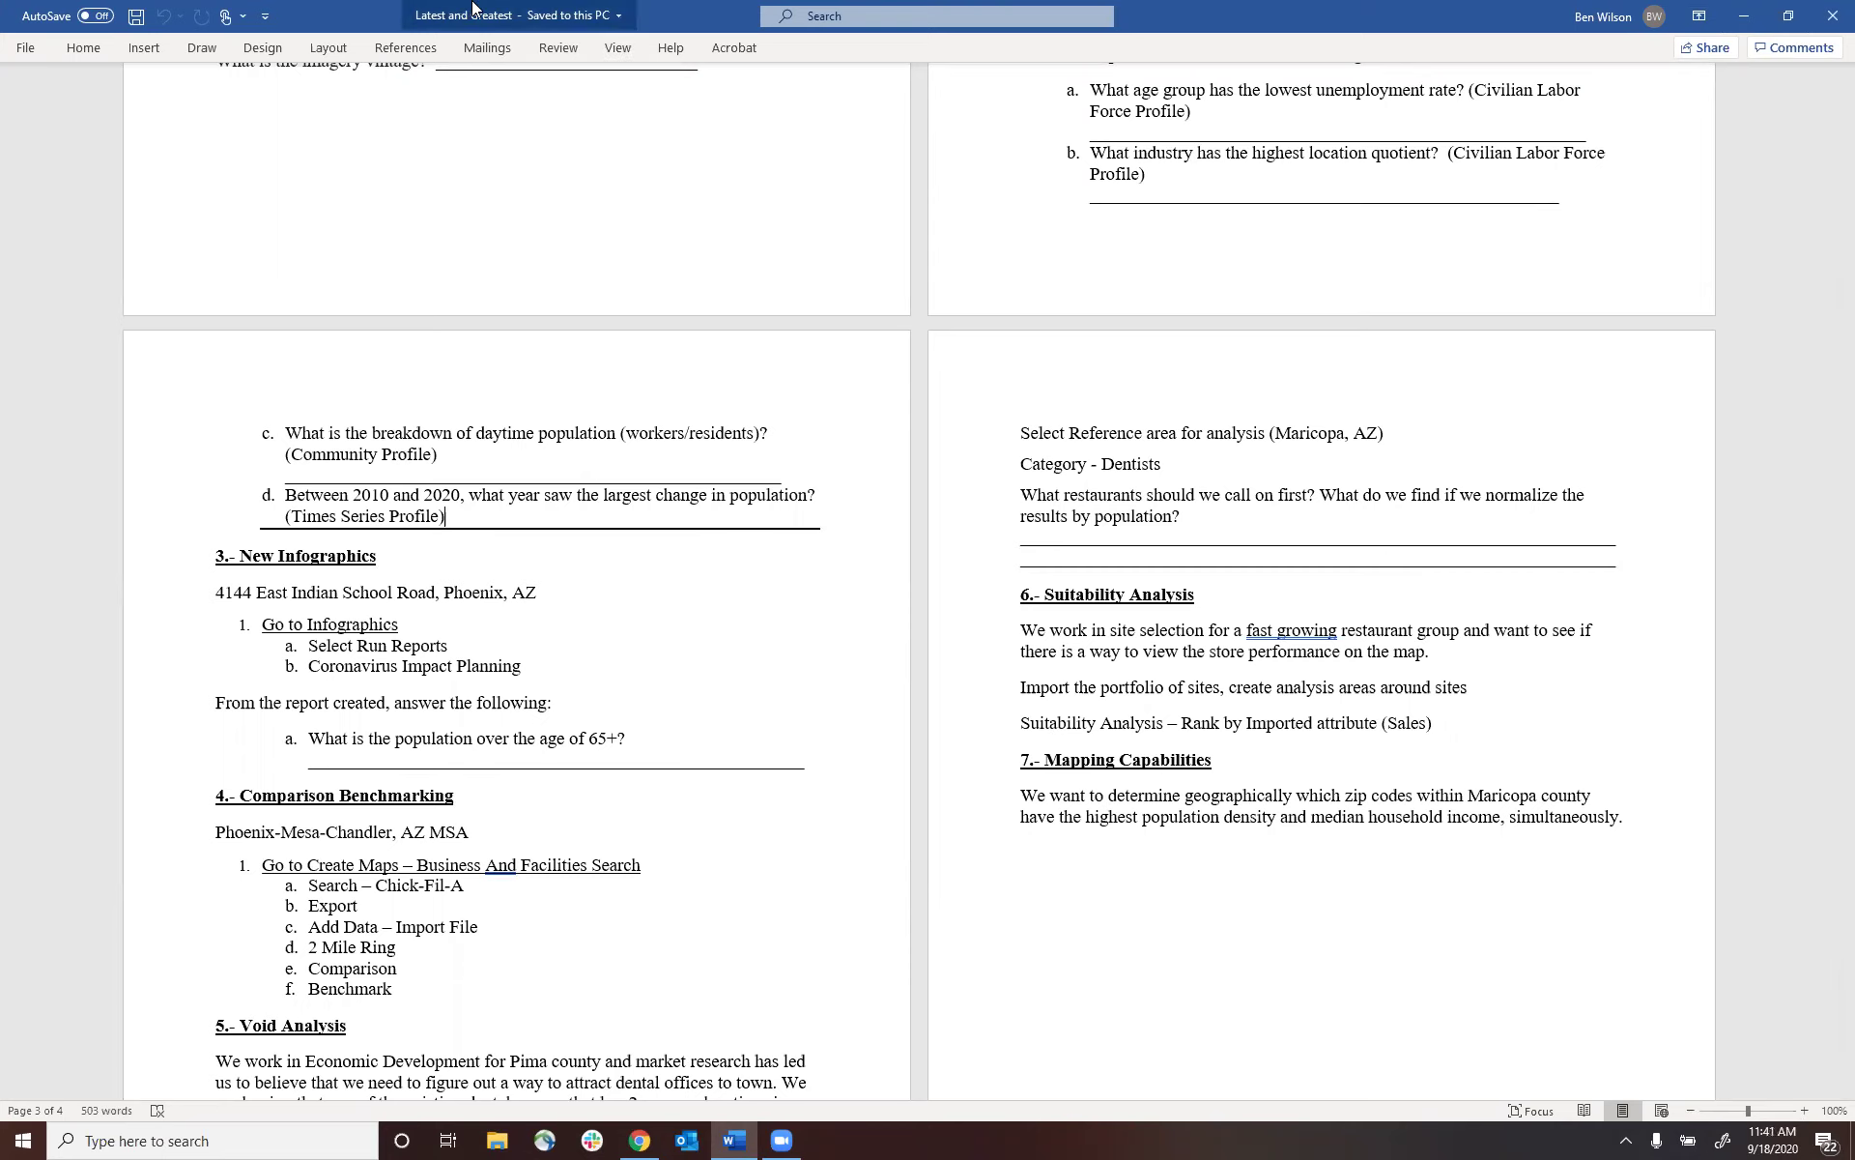
# - Mark 2017's 971 population change on the Time Series page, then close the PDF and restore Chrome
pyautogui.click(1739, 22)
pyautogui.scroll(2, 1827, 411)
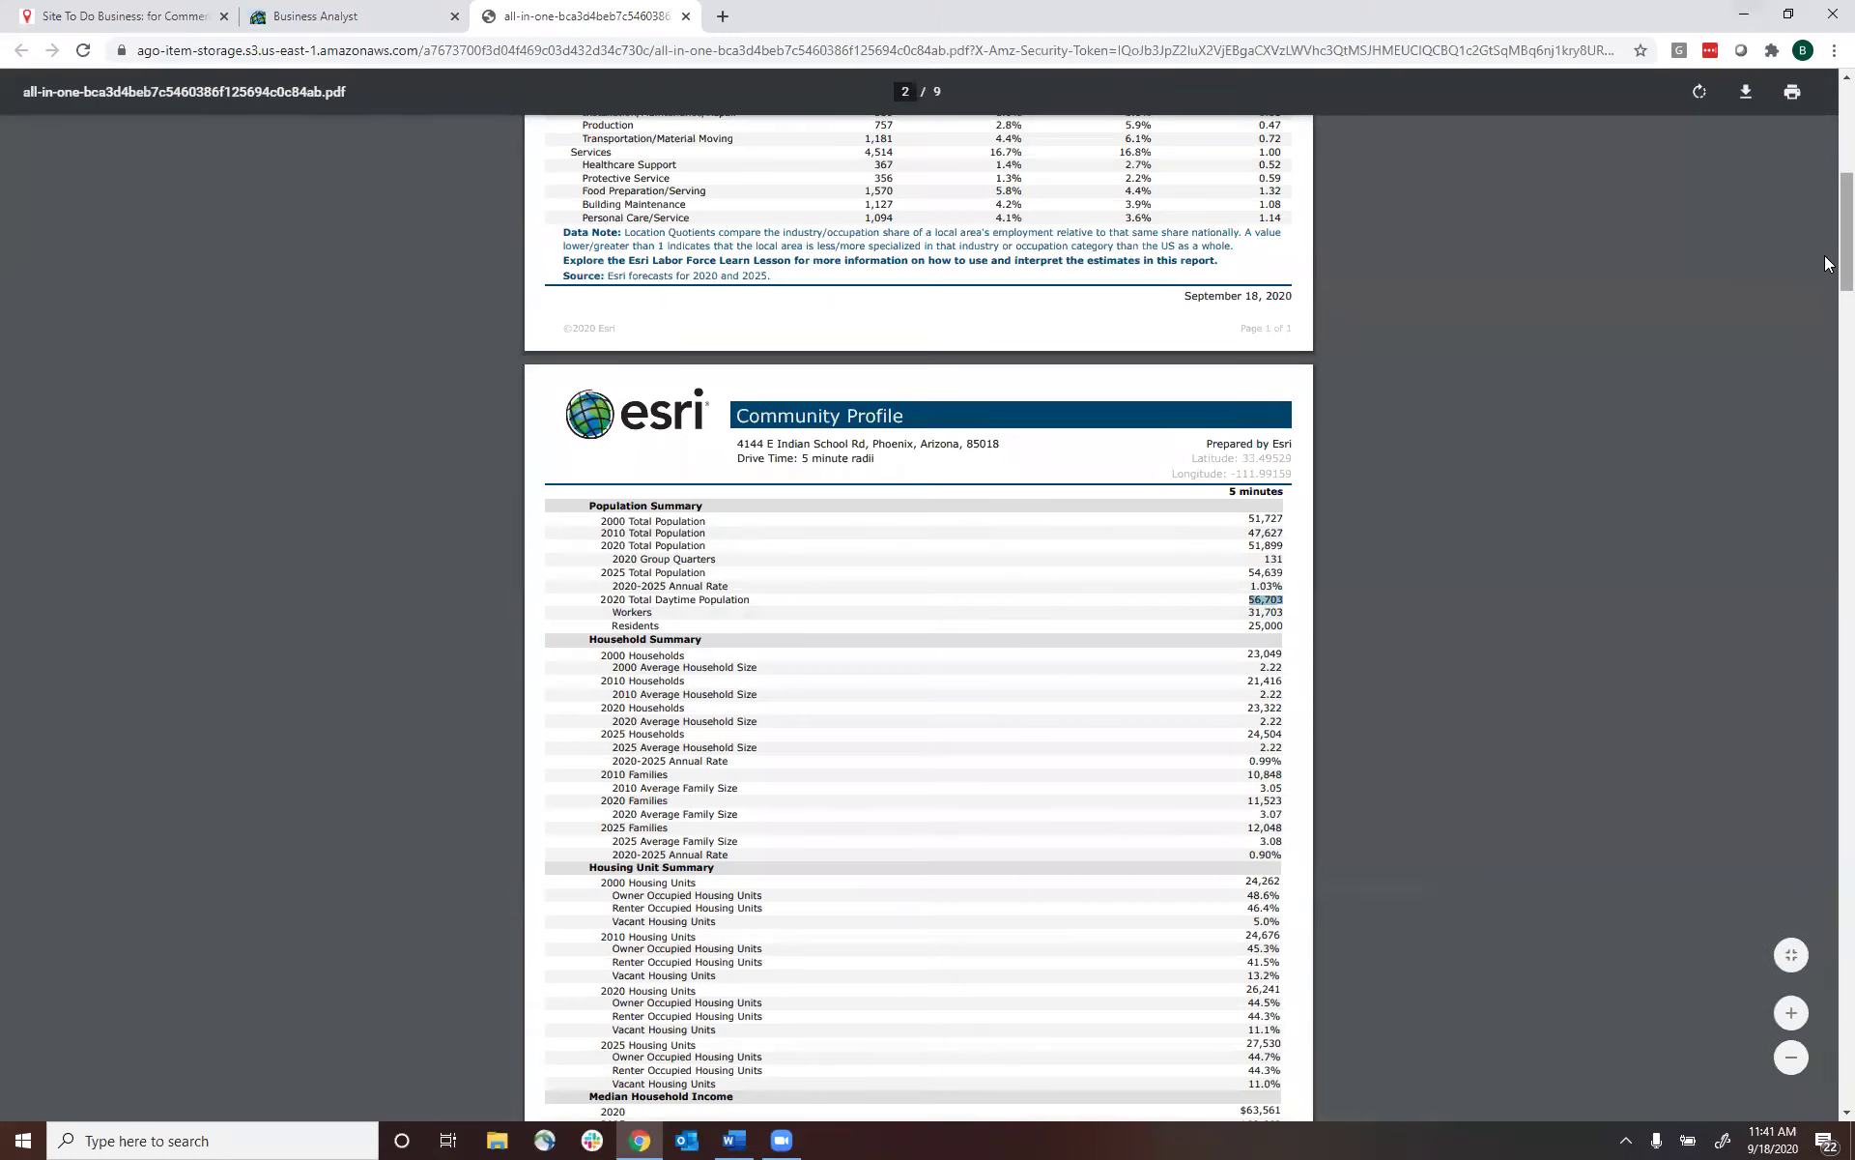
pyautogui.scroll(-10, 1827, 411)
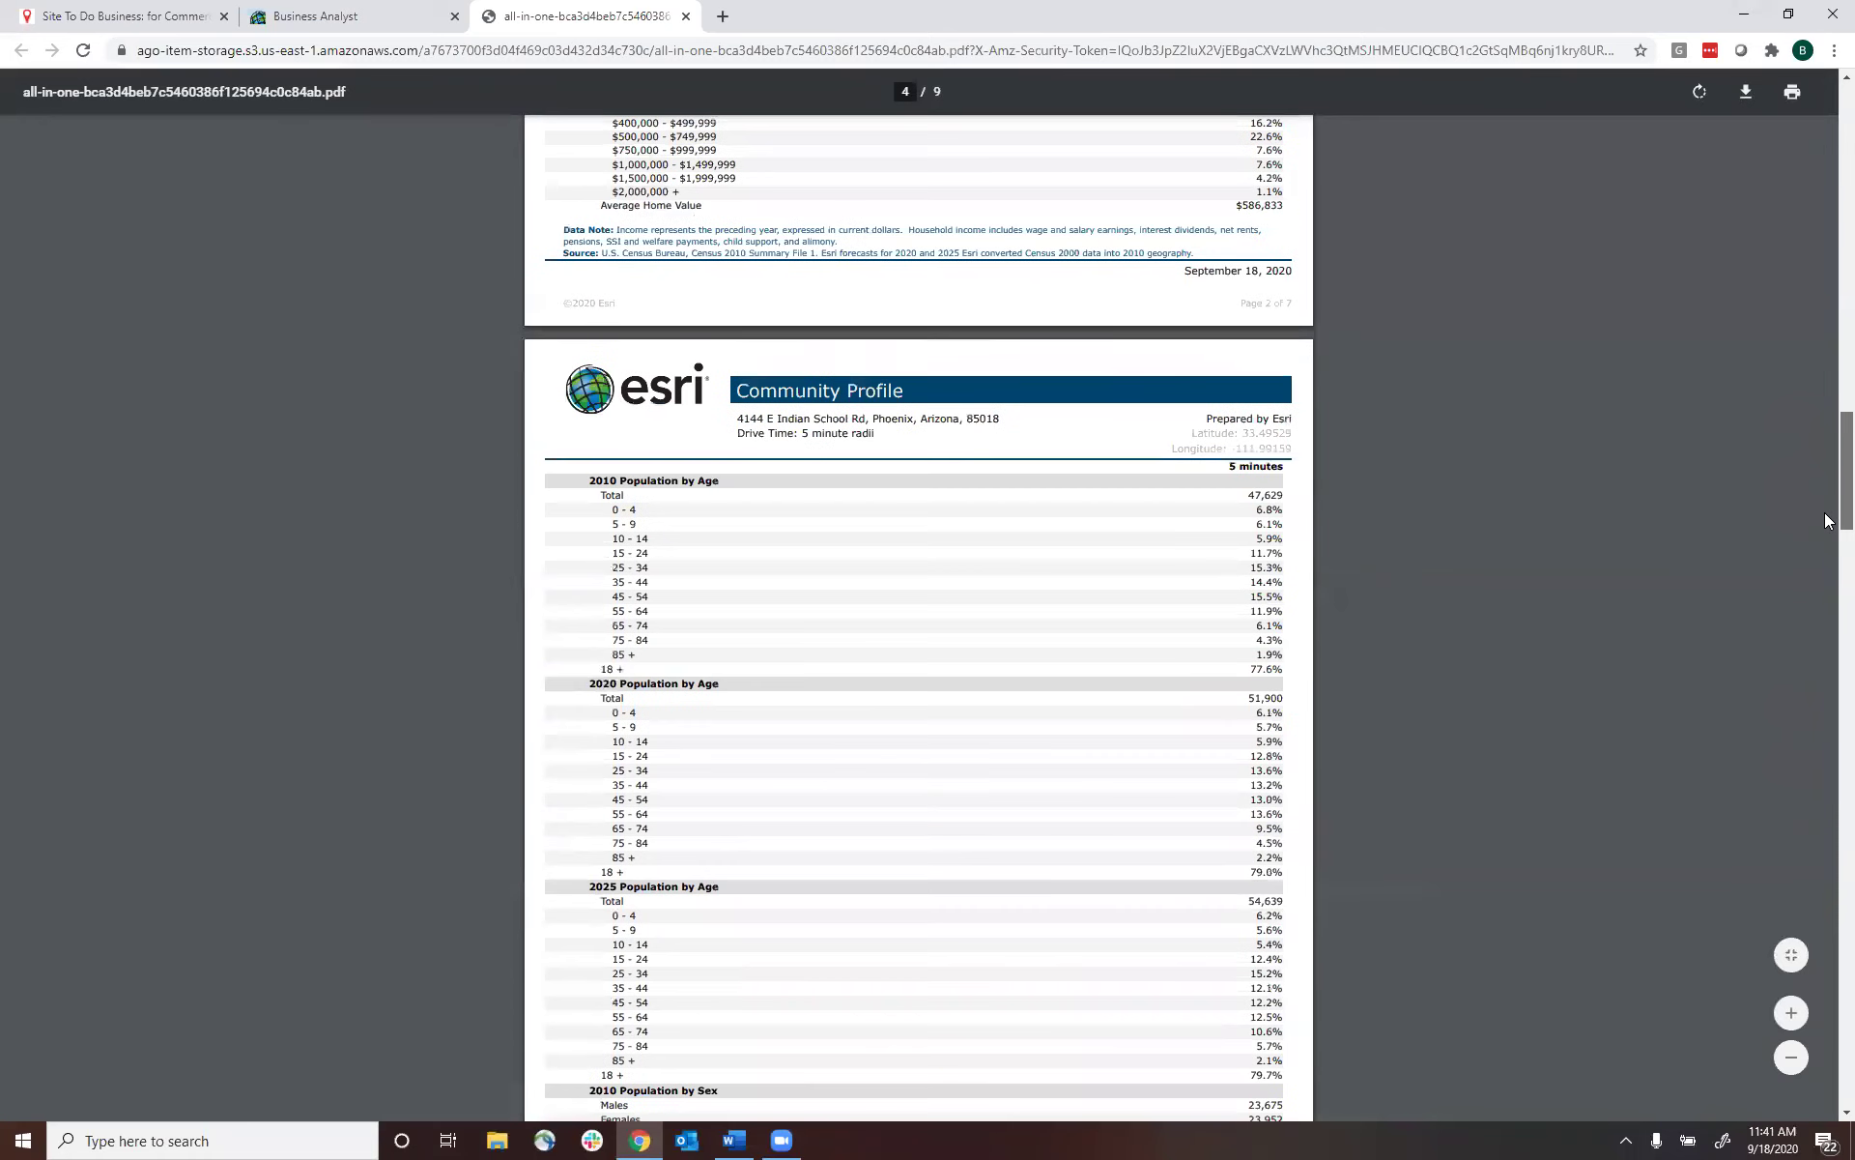
pyautogui.scroll(-20, 1827, 860)
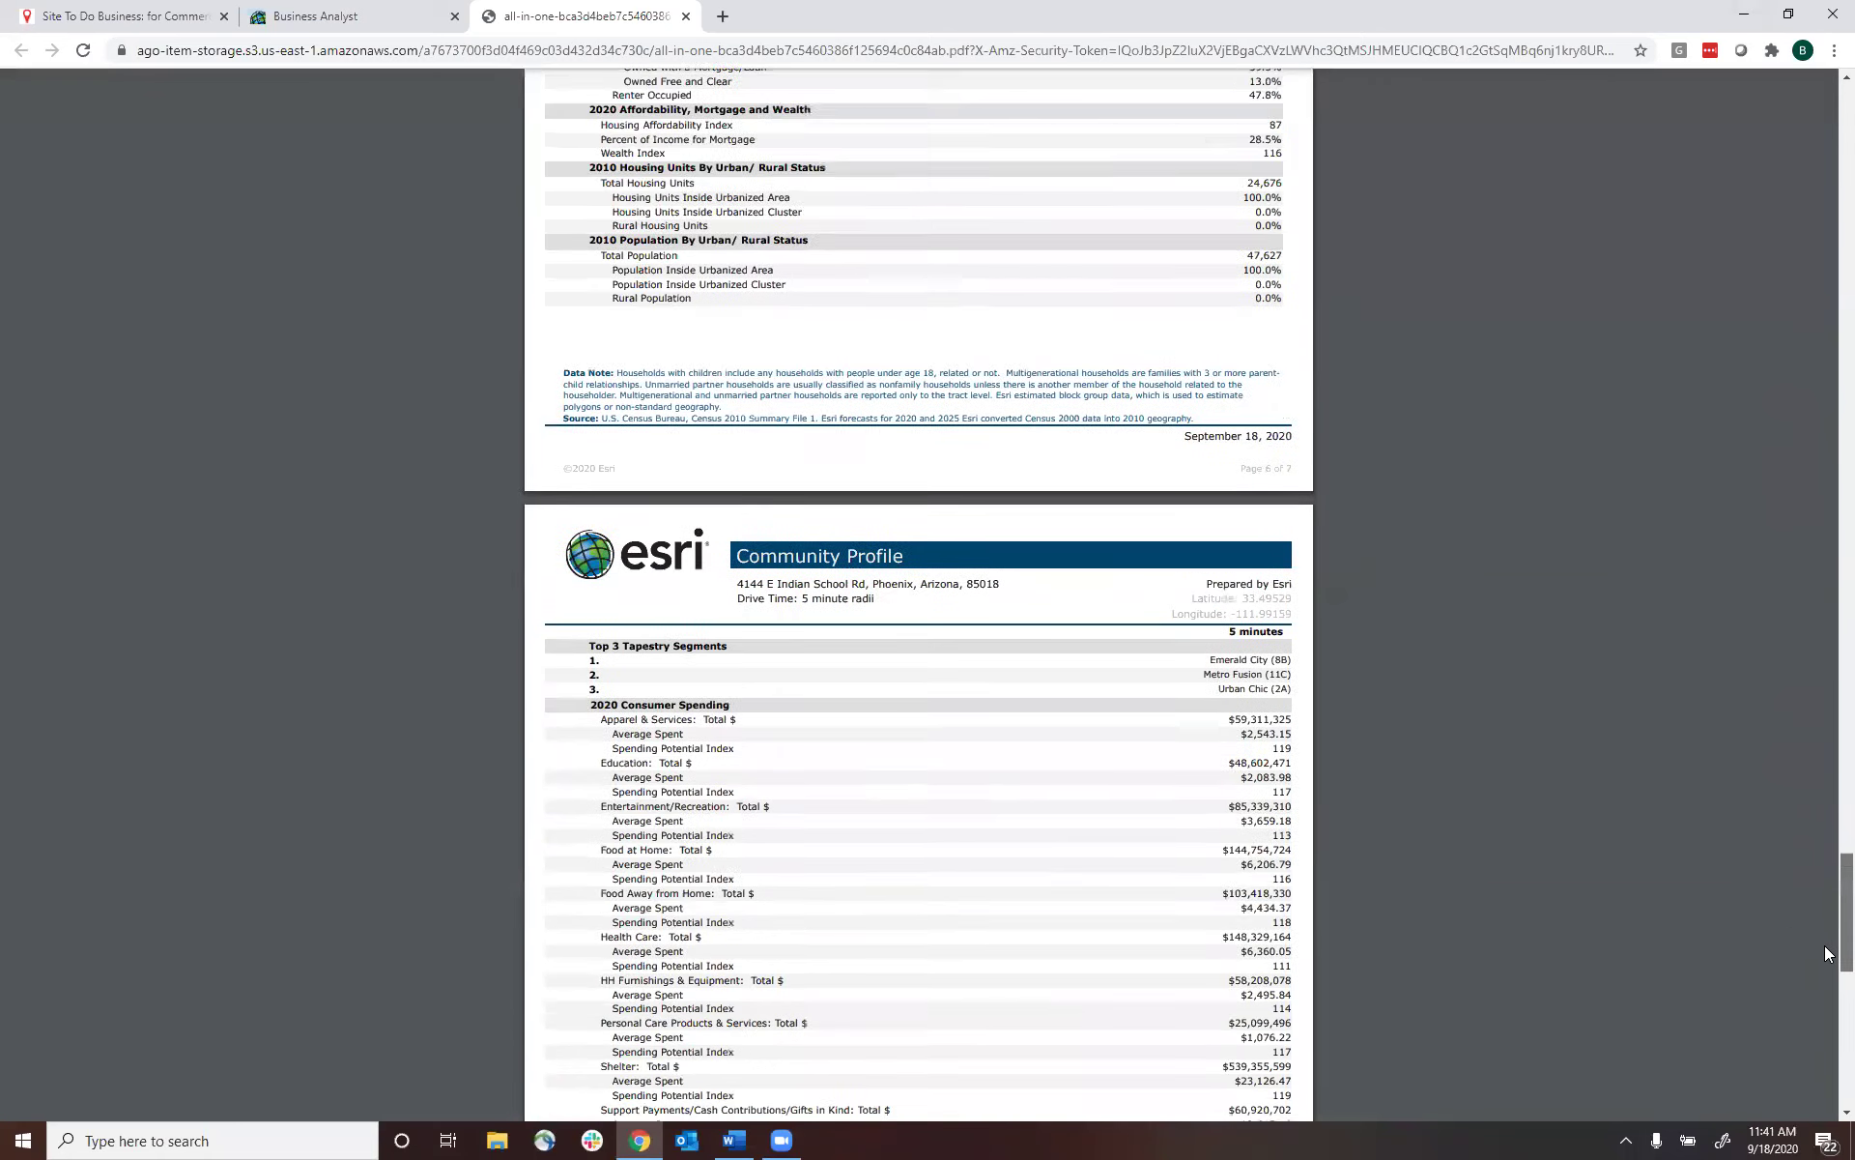
pyautogui.scroll(-10, 1826, 971)
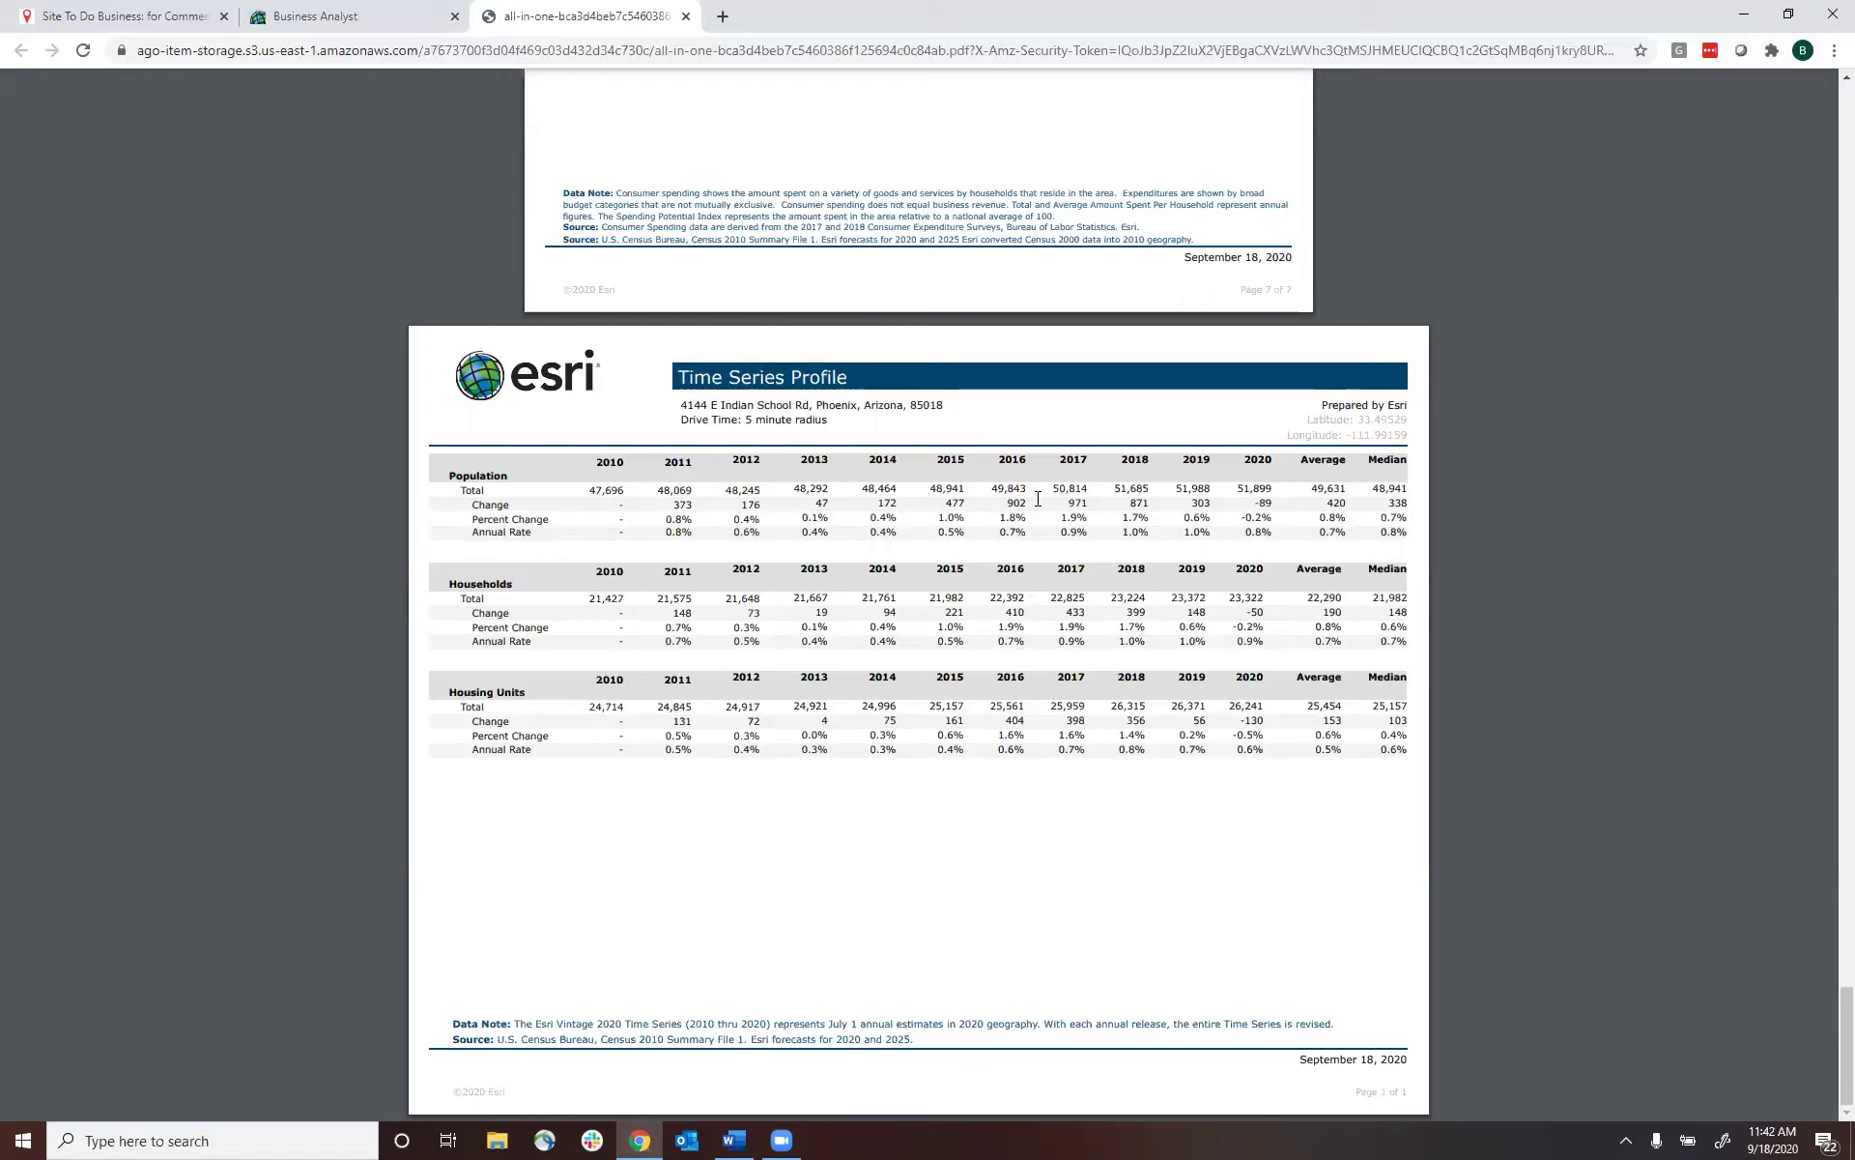
pyautogui.moveTo(1090, 506); pyautogui.dragTo(1005, 500)
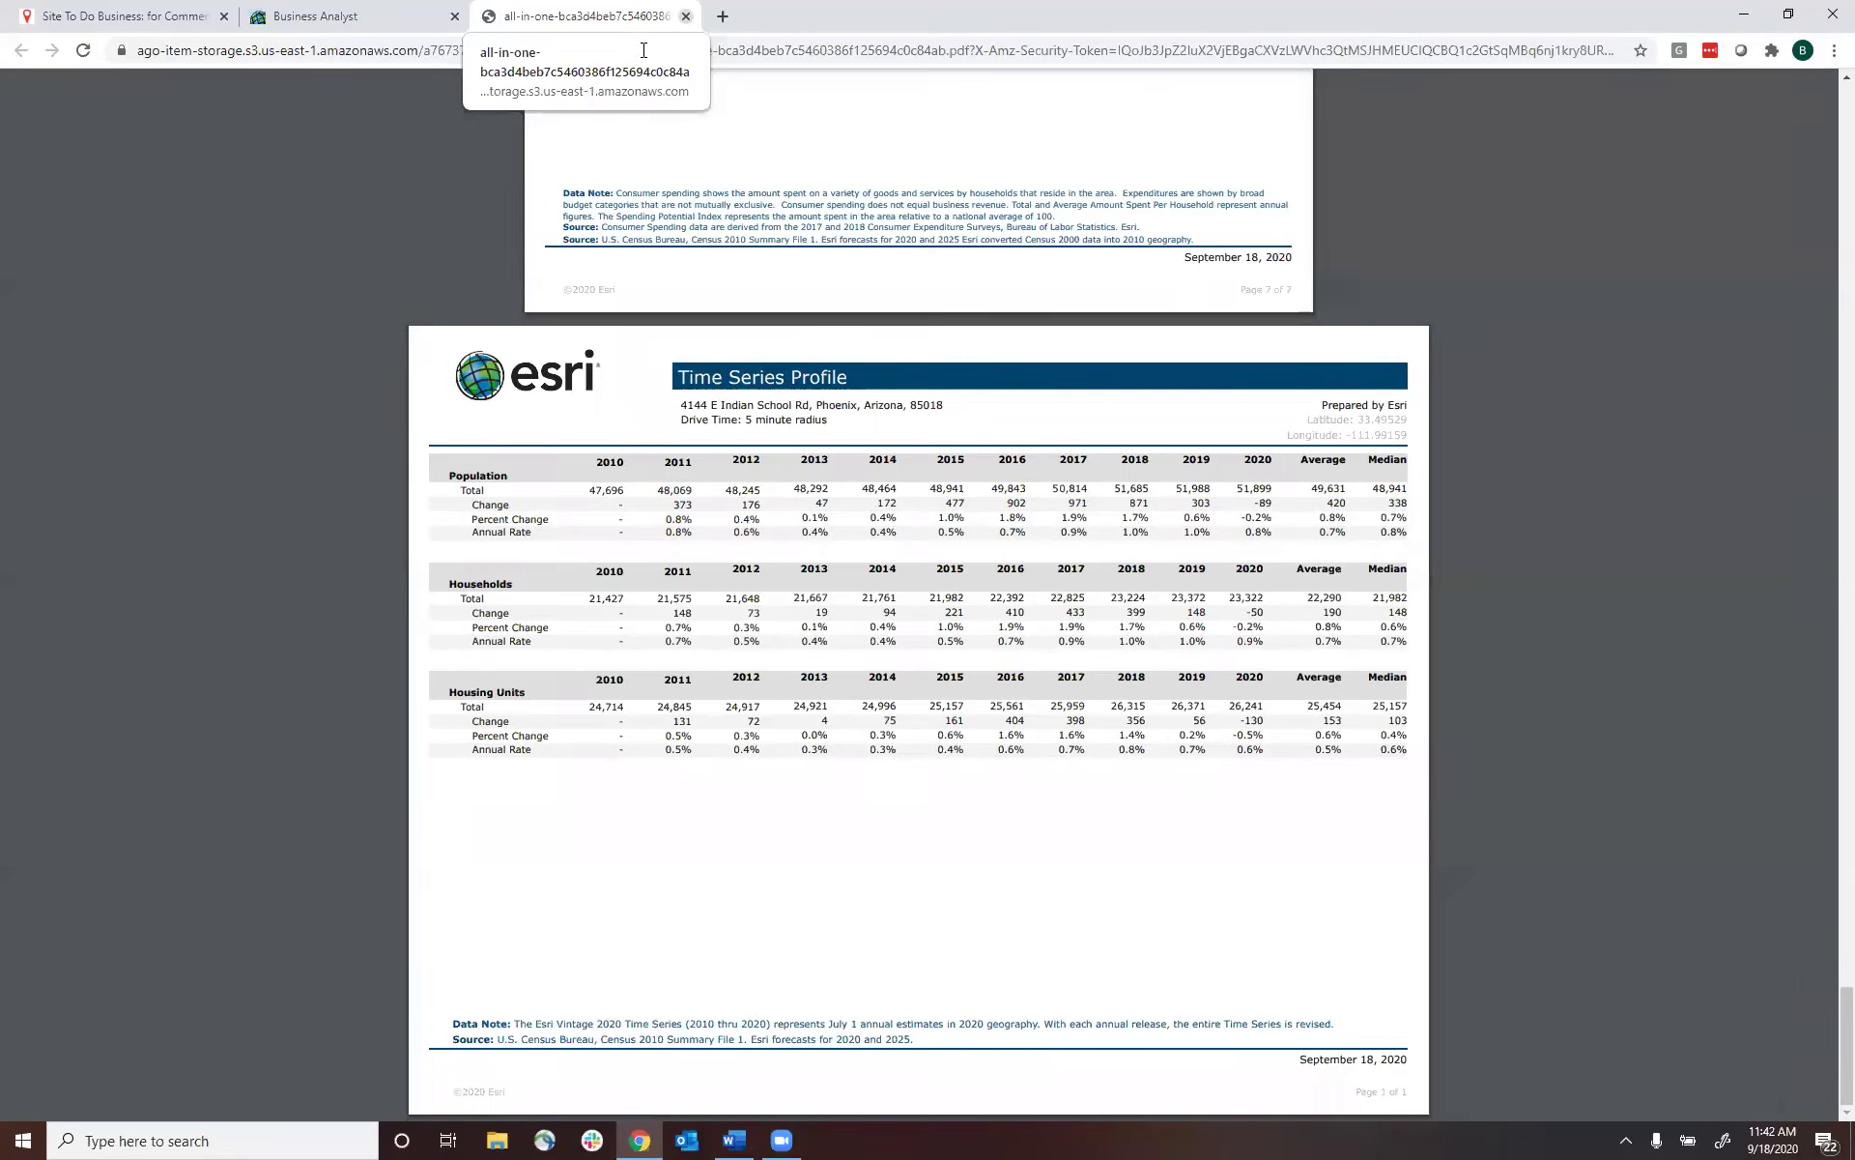
pyautogui.click(685, 16)
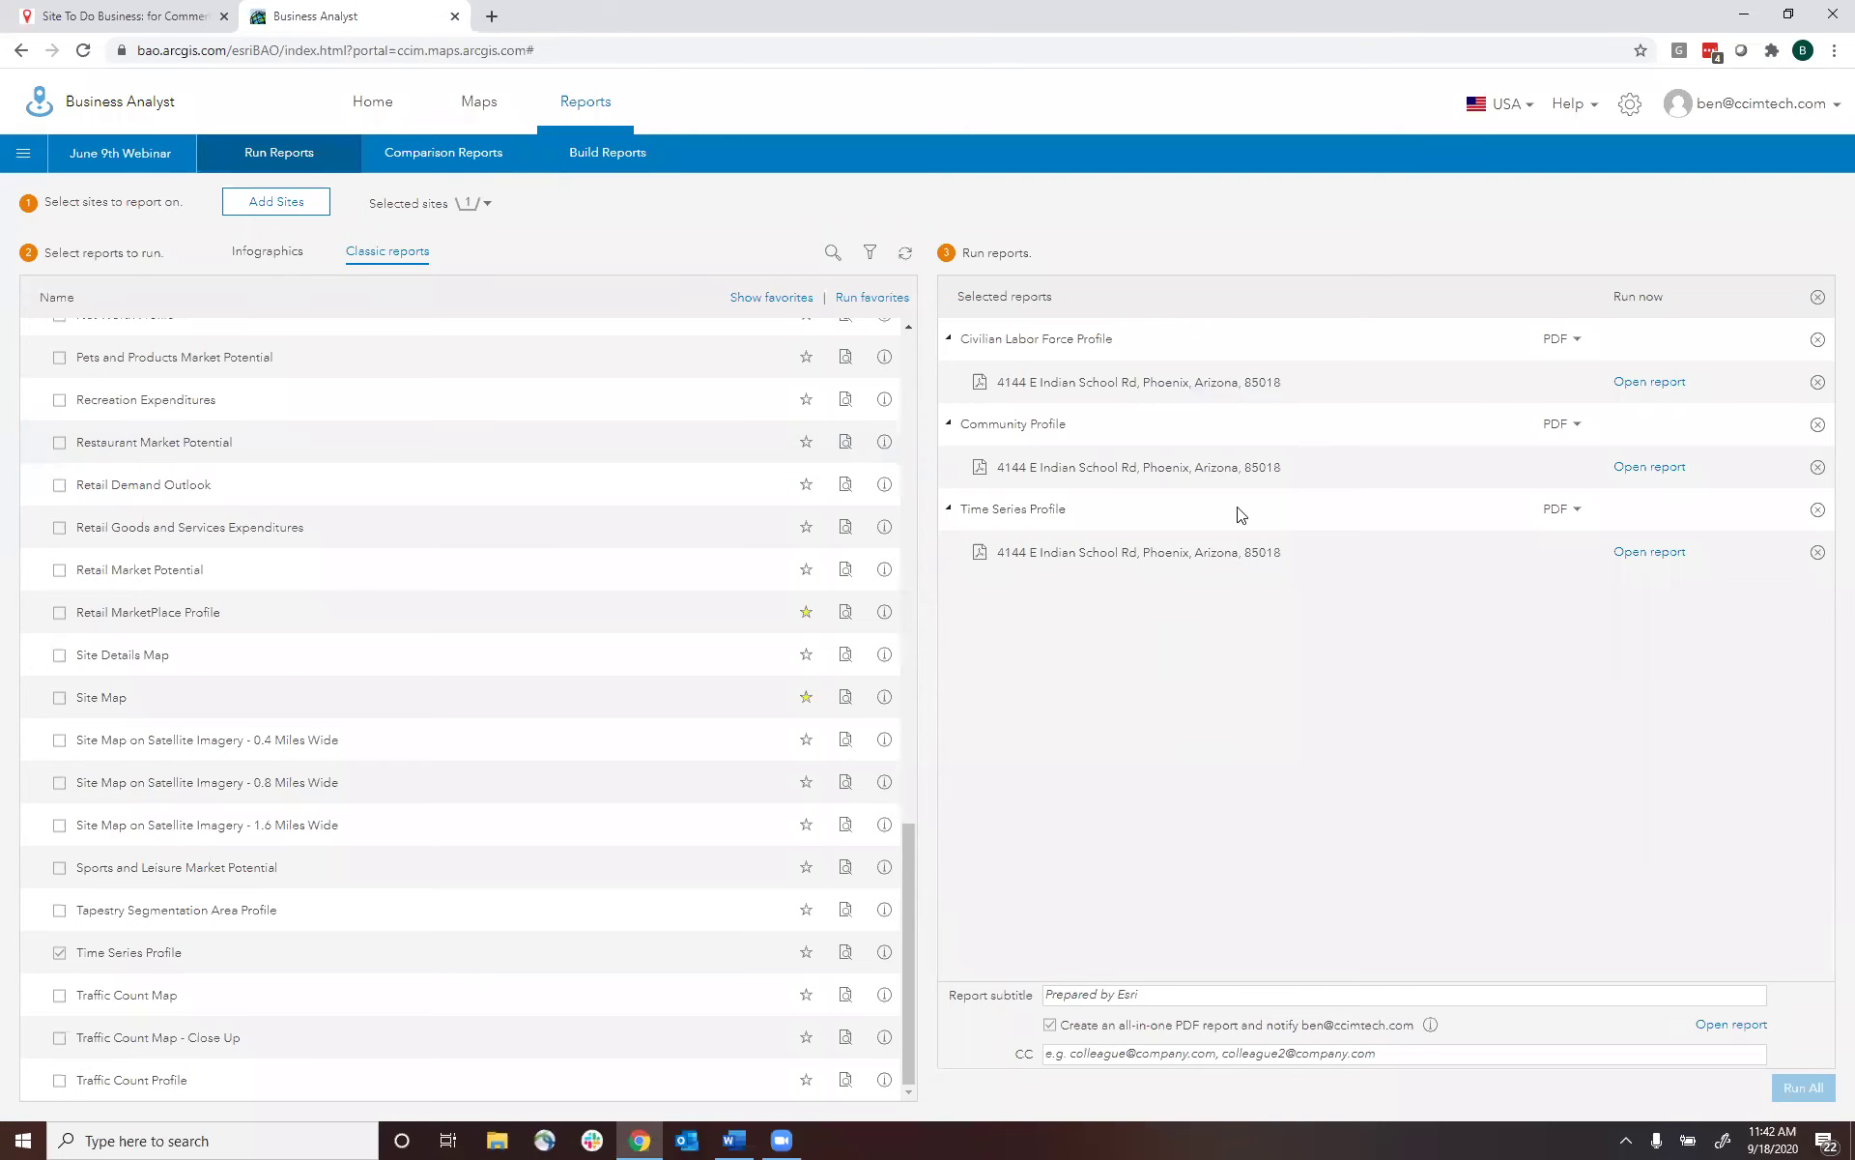
pyautogui.click(1790, 13)
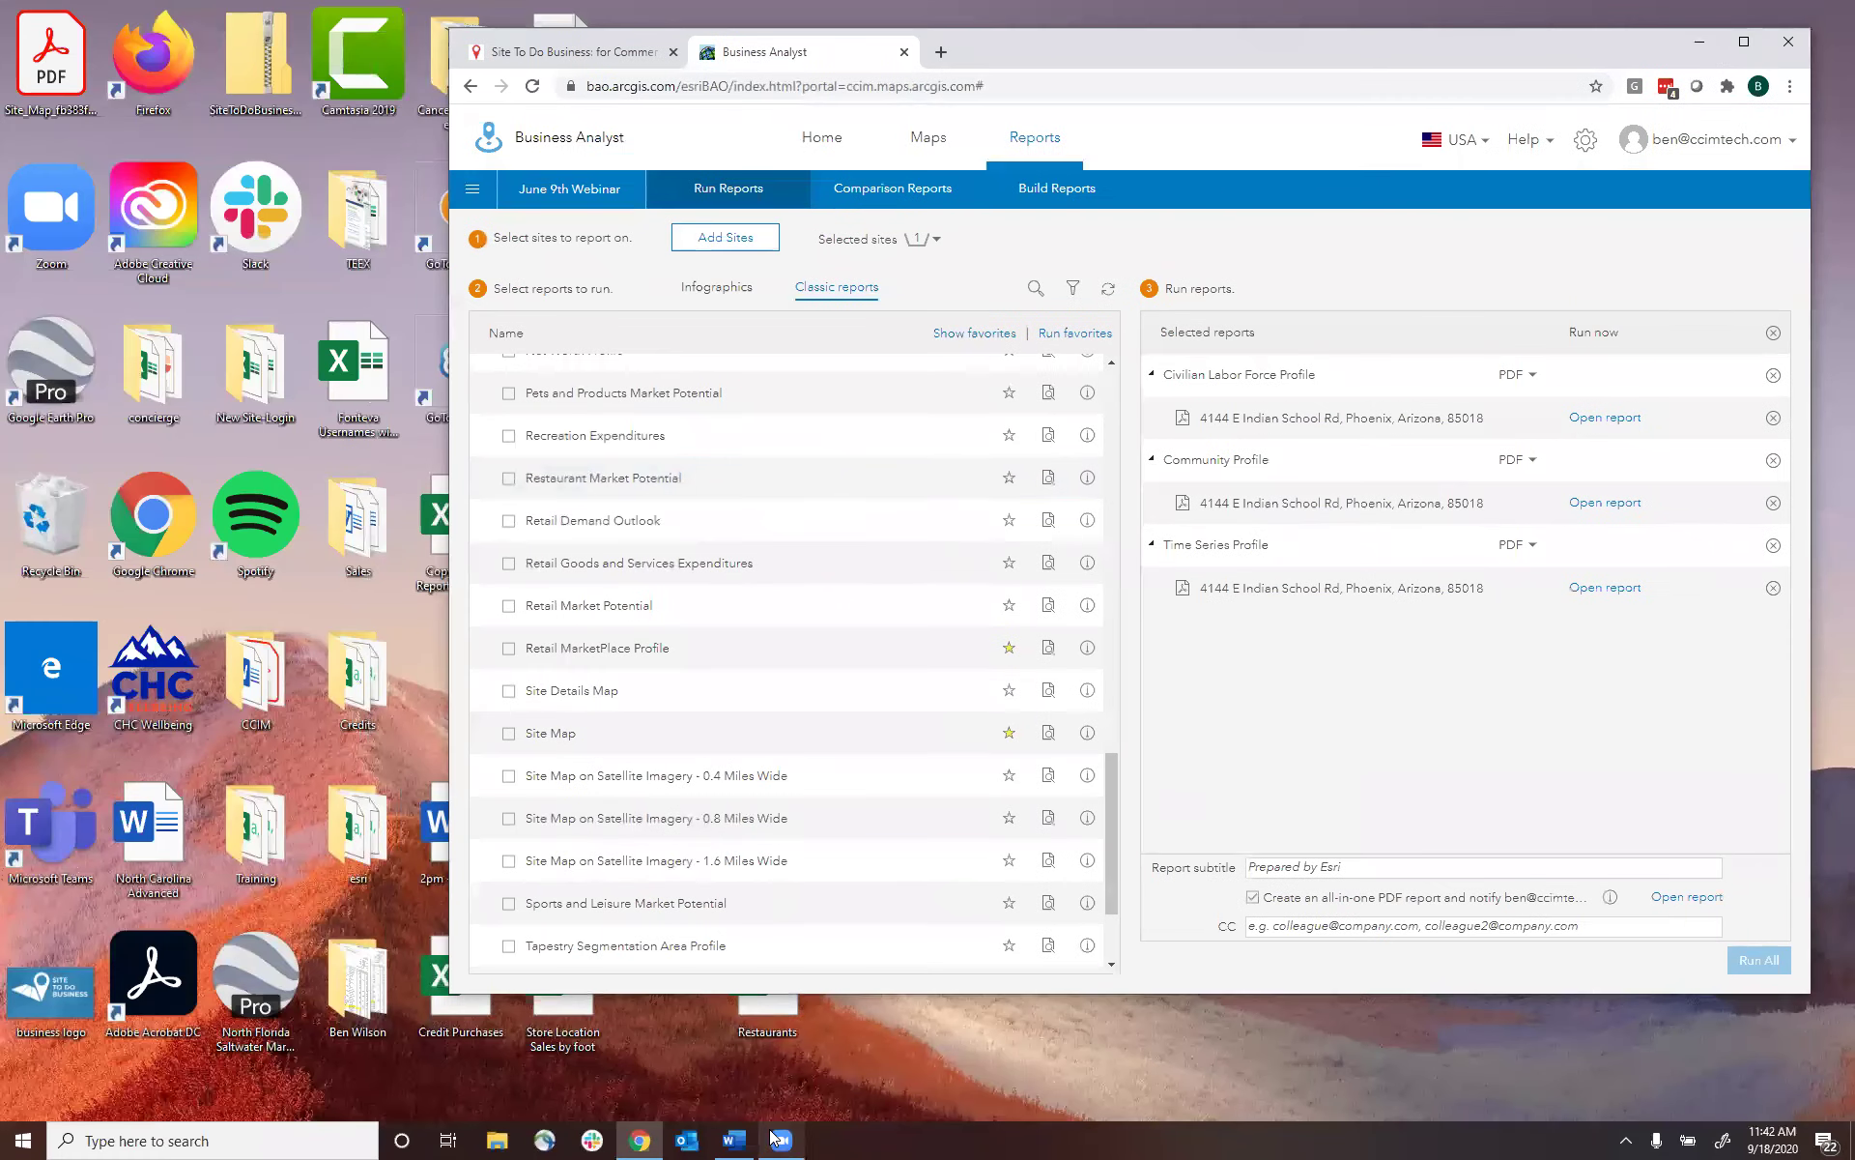
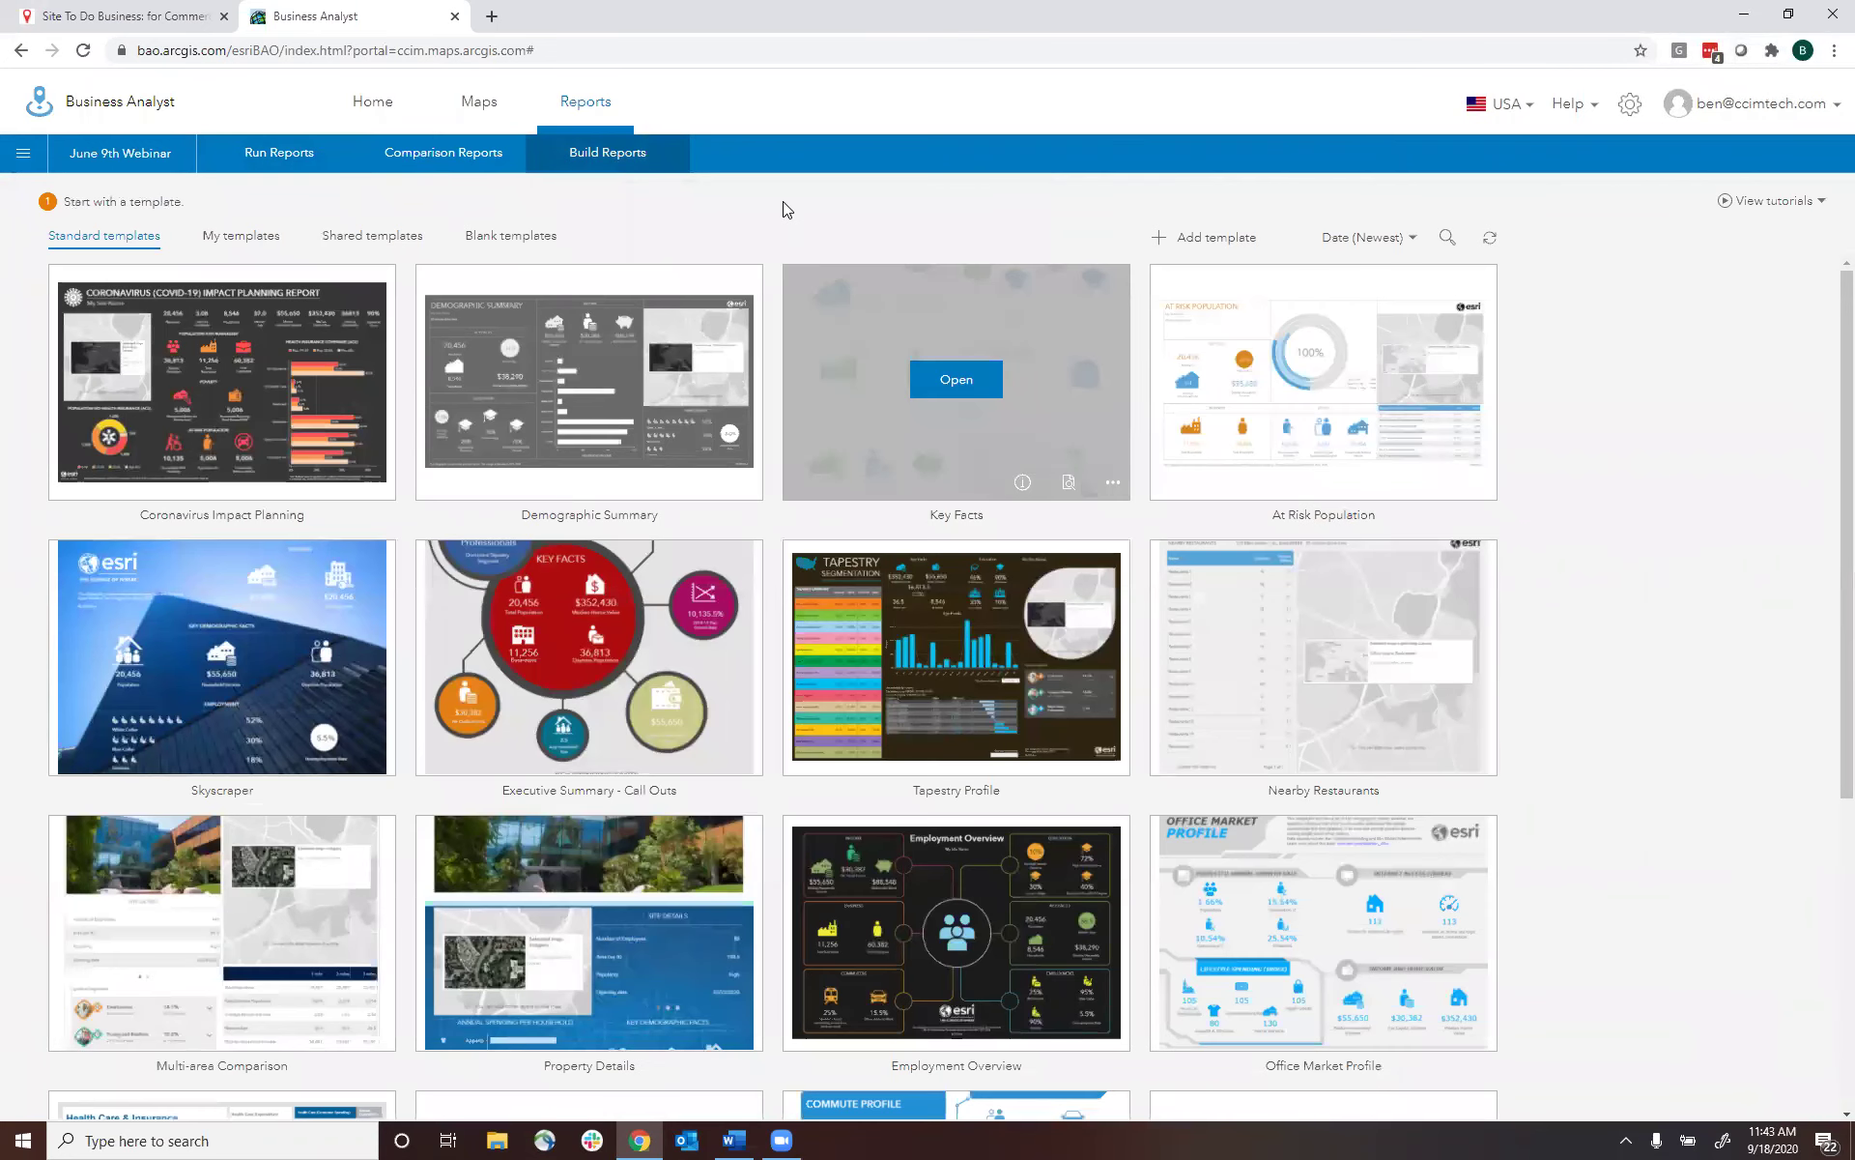
# - Run the Coronavirus Impact Planning infographic for the saved 5-minute drive-time site
pyautogui.moveTo(360, 344)
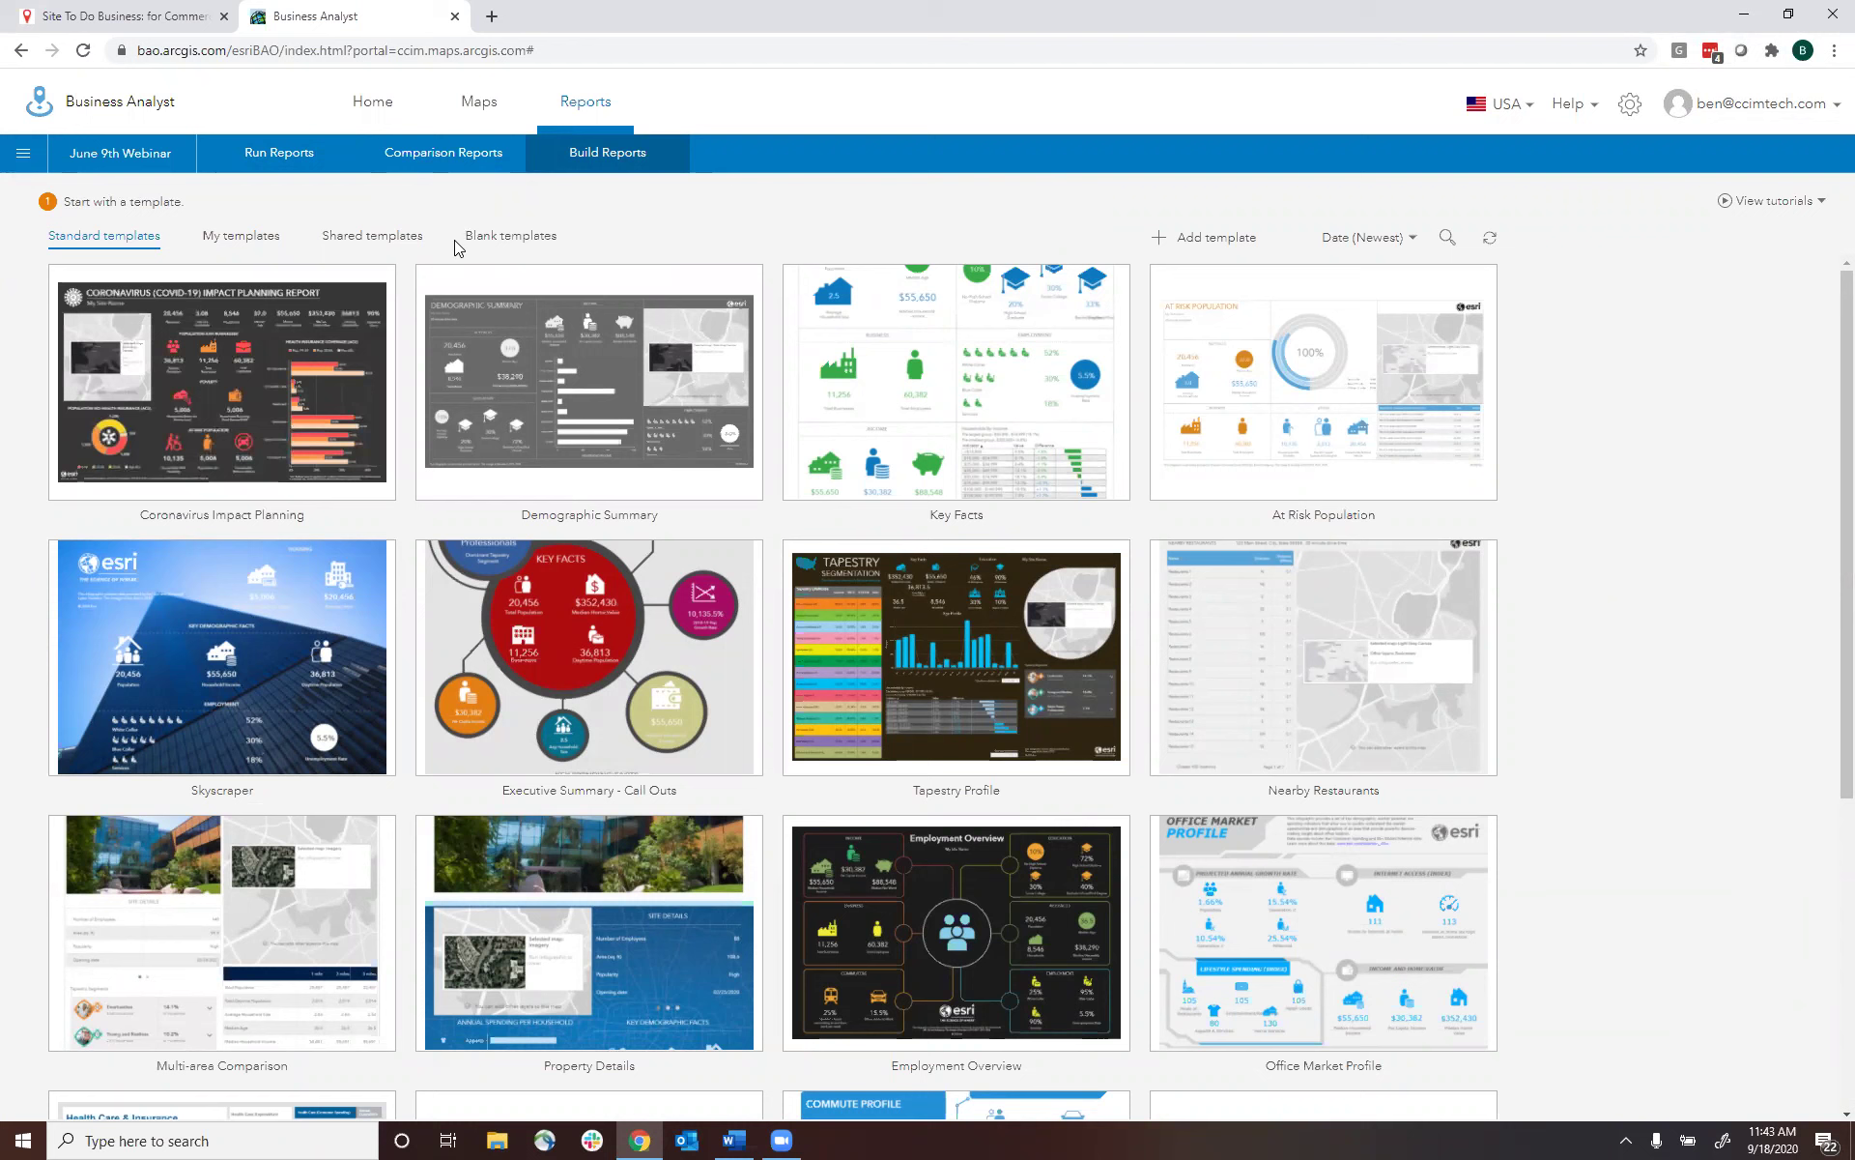
pyautogui.moveTo(254, 390)
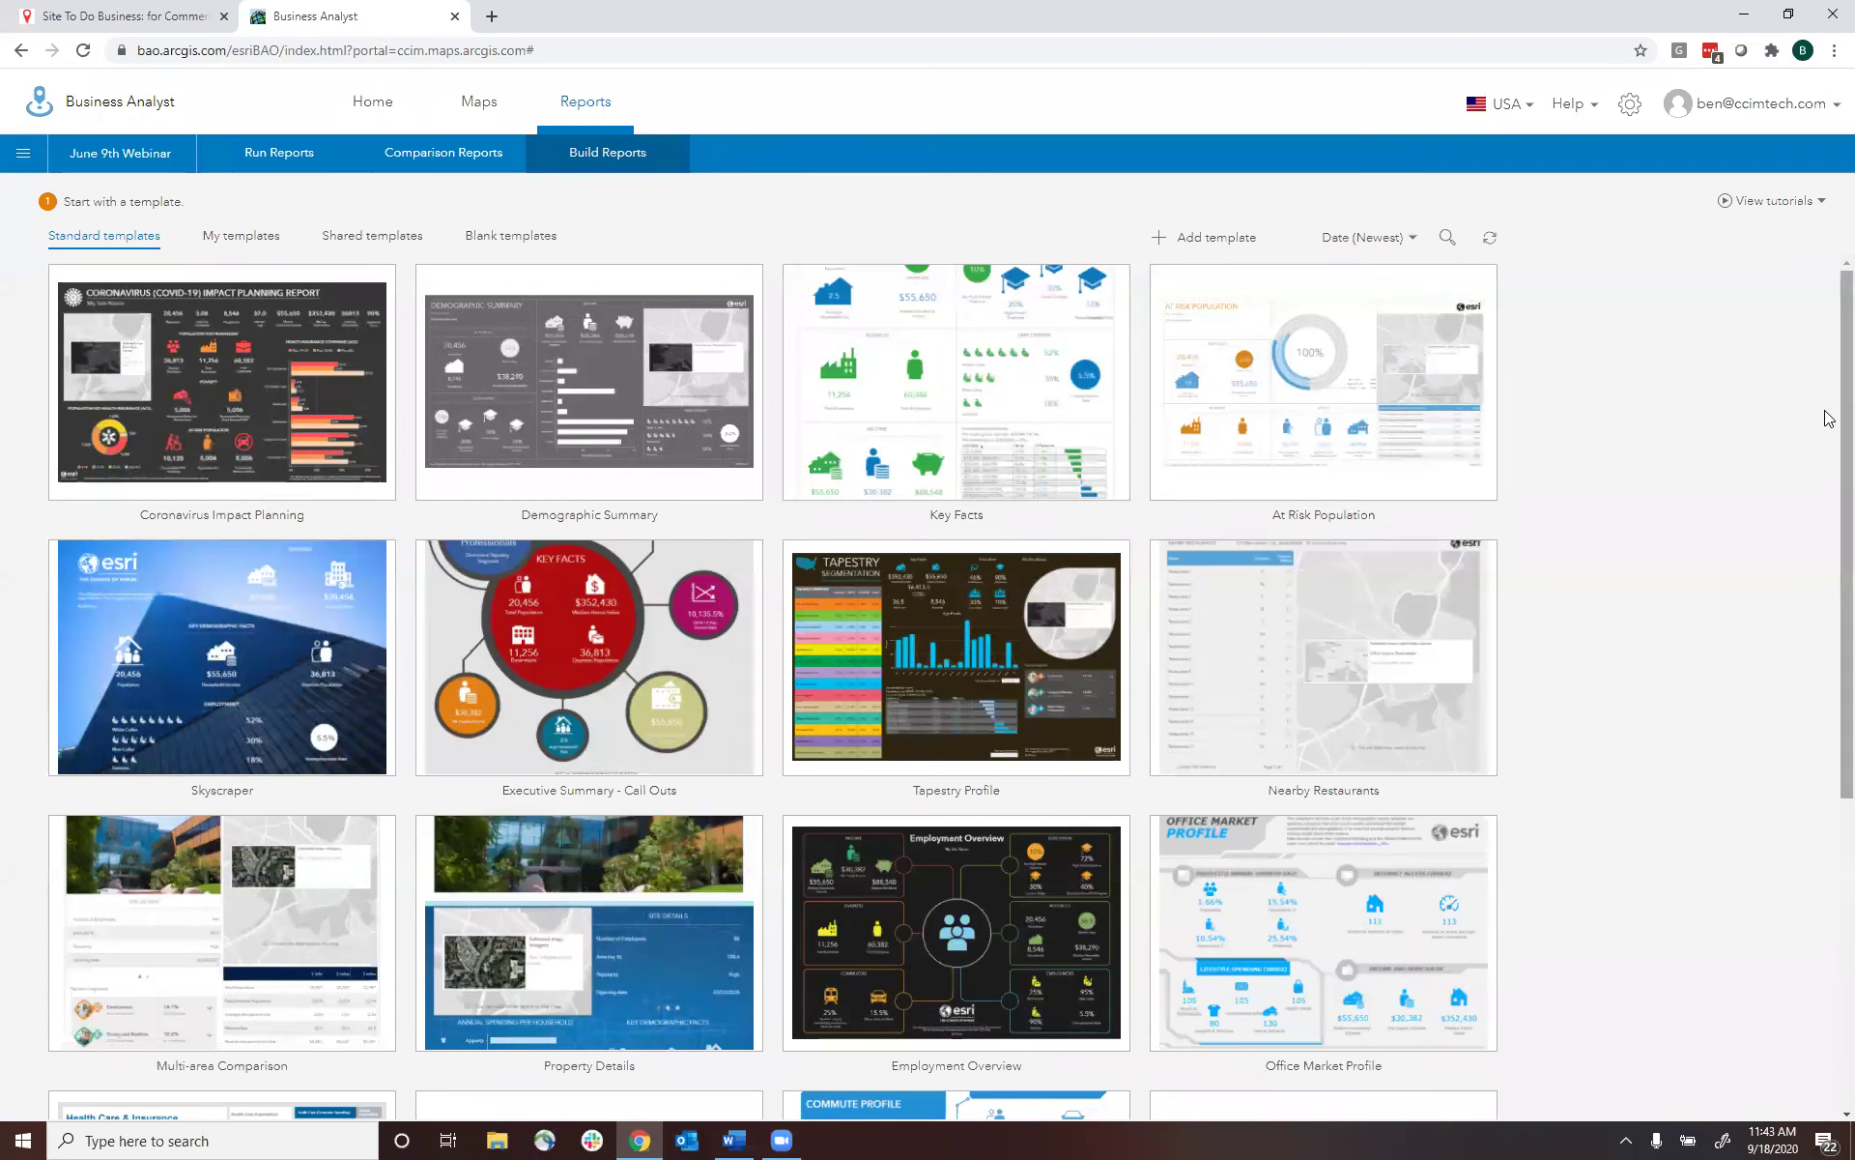
pyautogui.scroll(-1, 1830, 449)
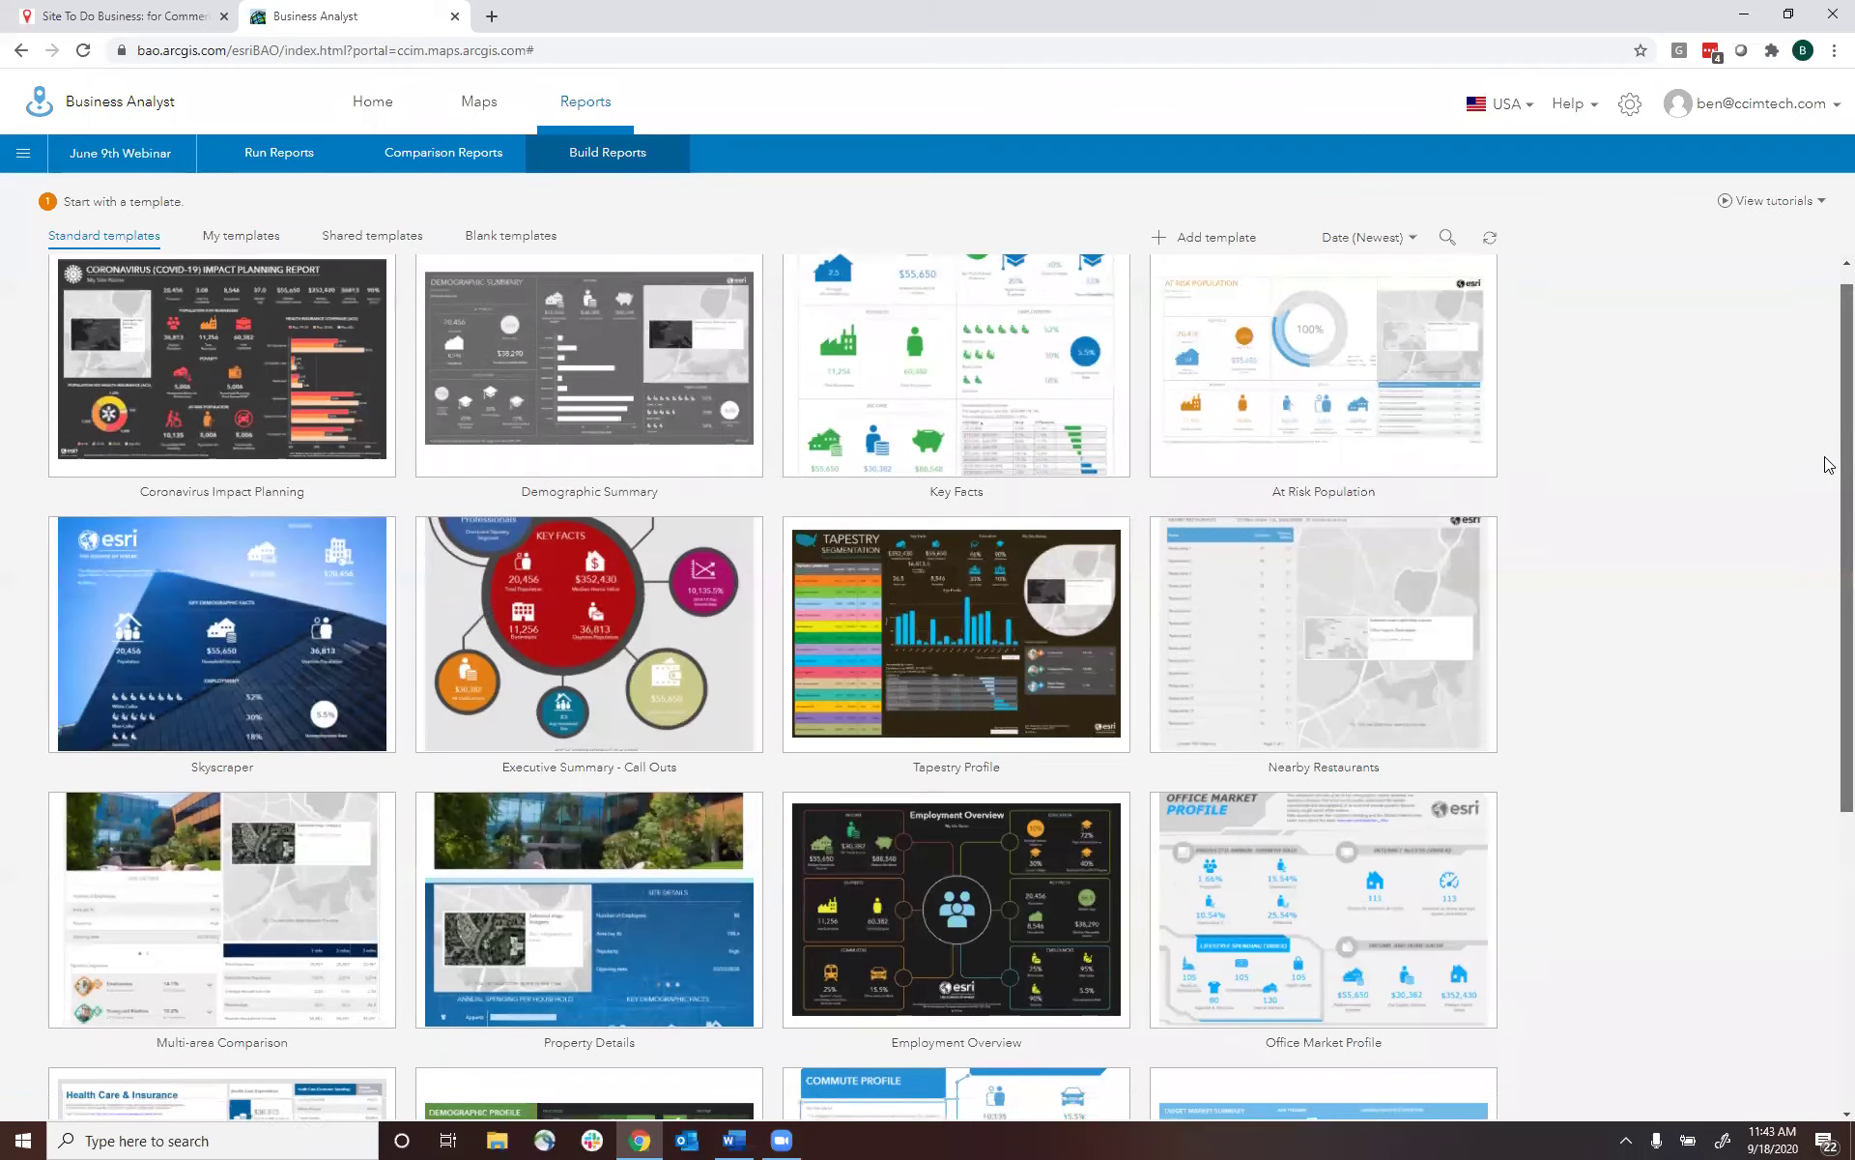
pyautogui.scroll(1, 1830, 469)
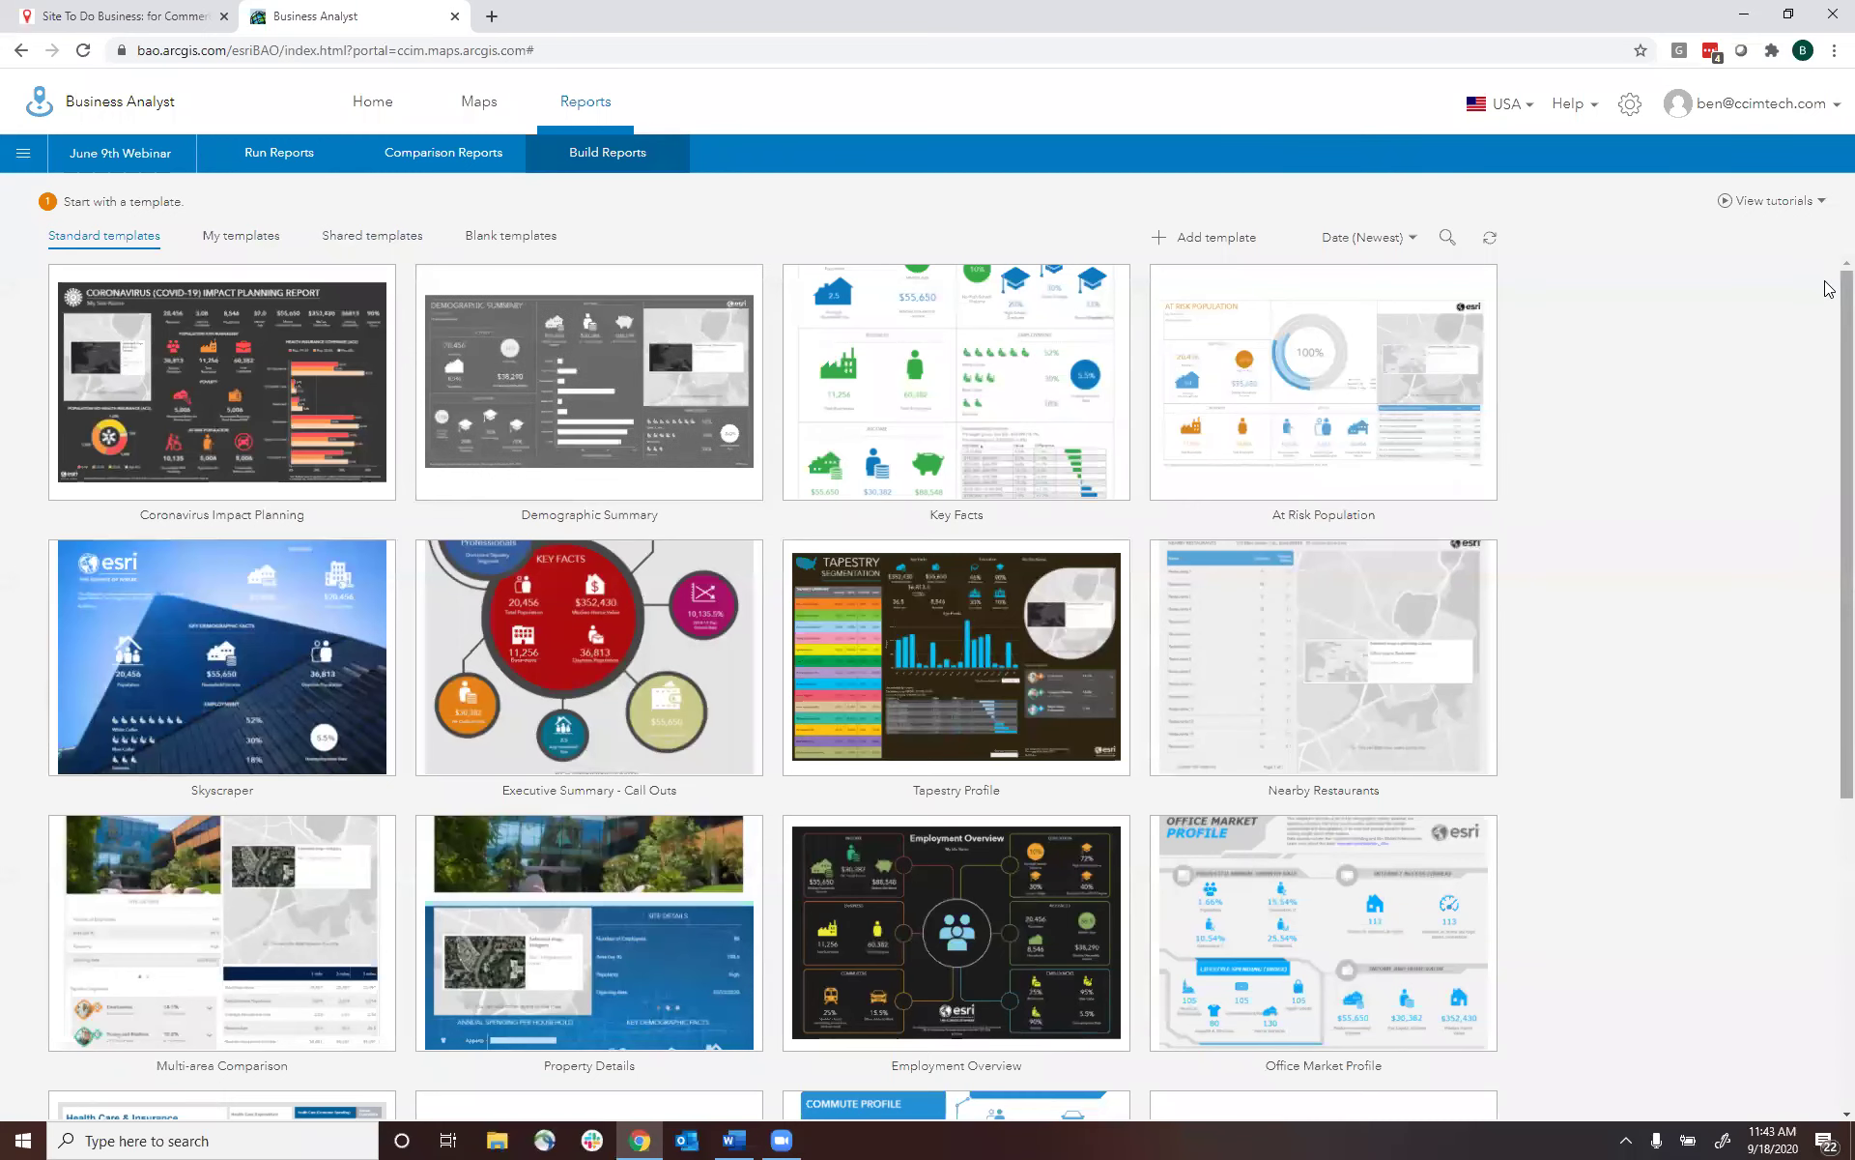
pyautogui.scroll(-4, 1830, 293)
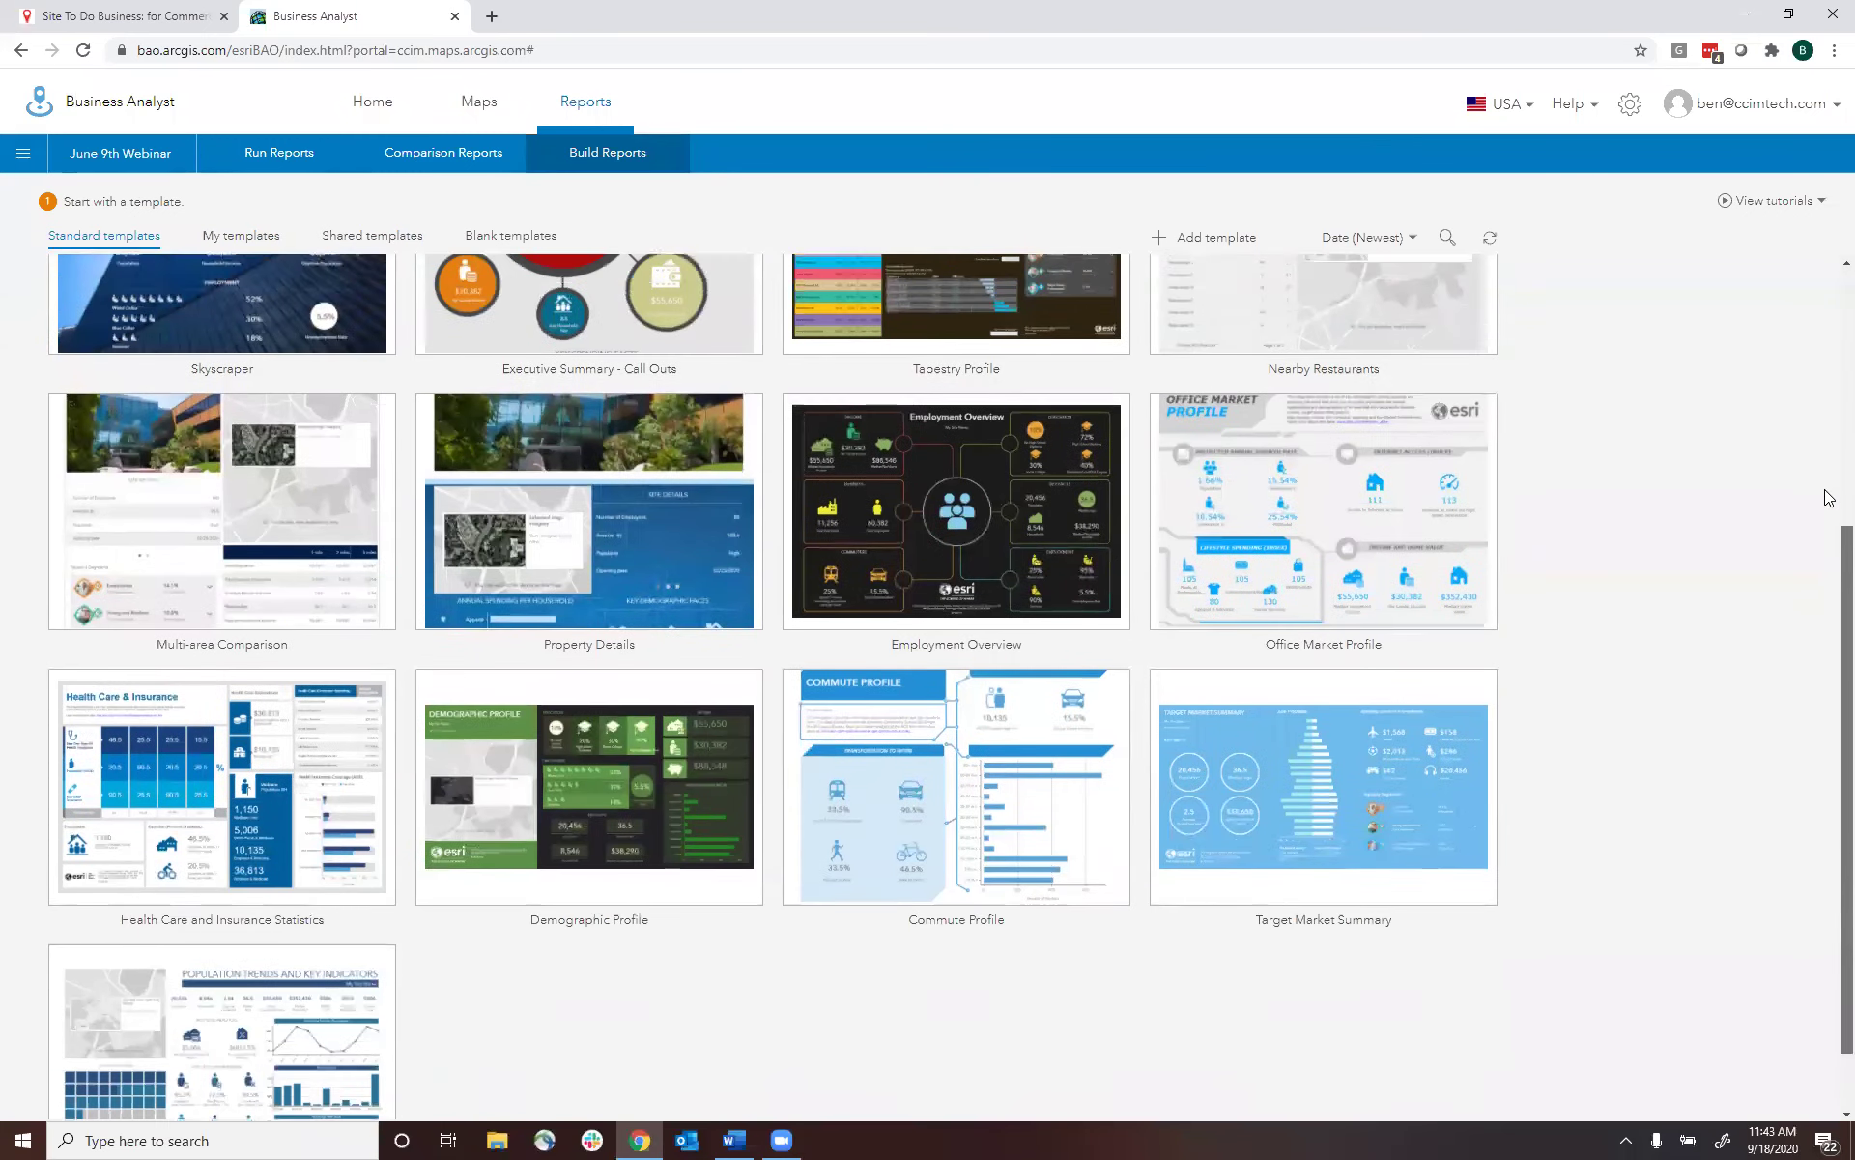
pyautogui.scroll(-4, 1830, 548)
pyautogui.scroll(8, 1829, 455)
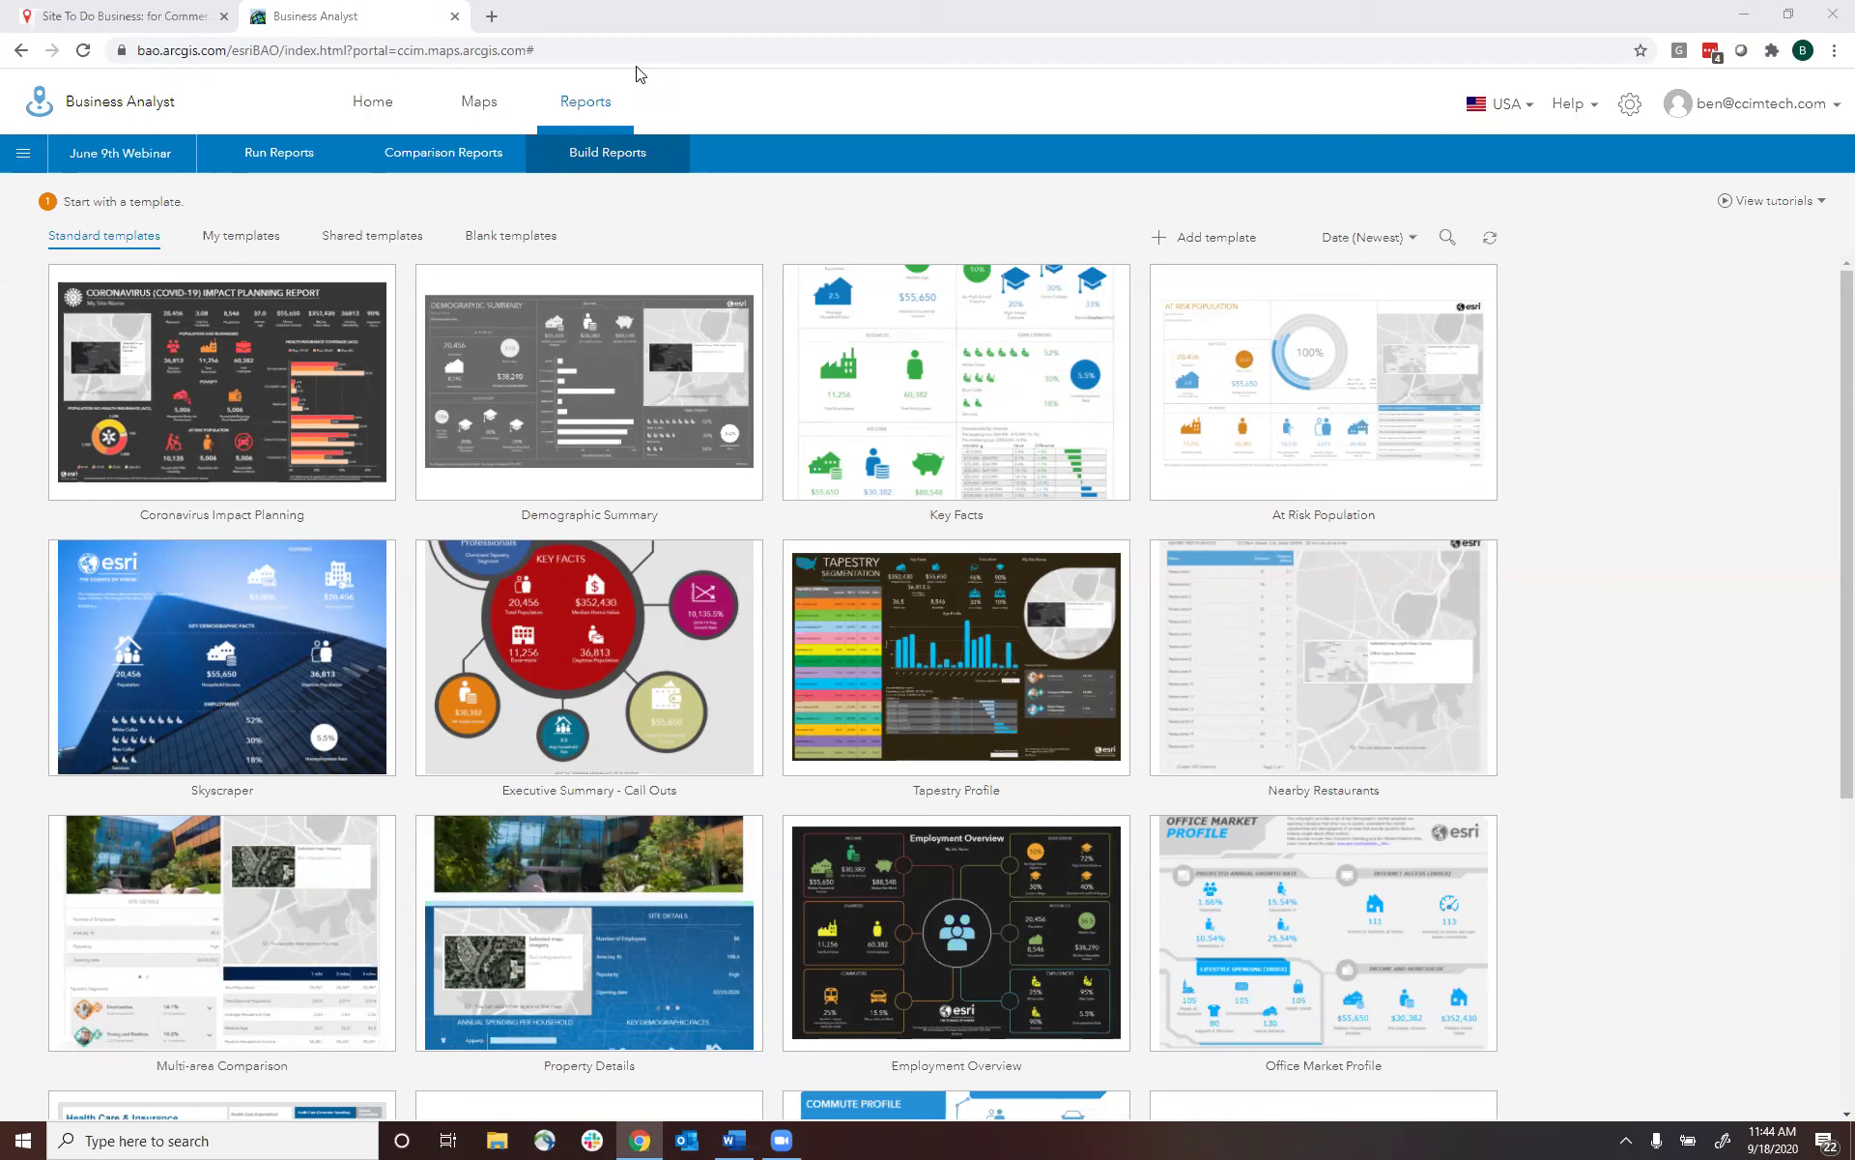
pyautogui.moveTo(235, 376)
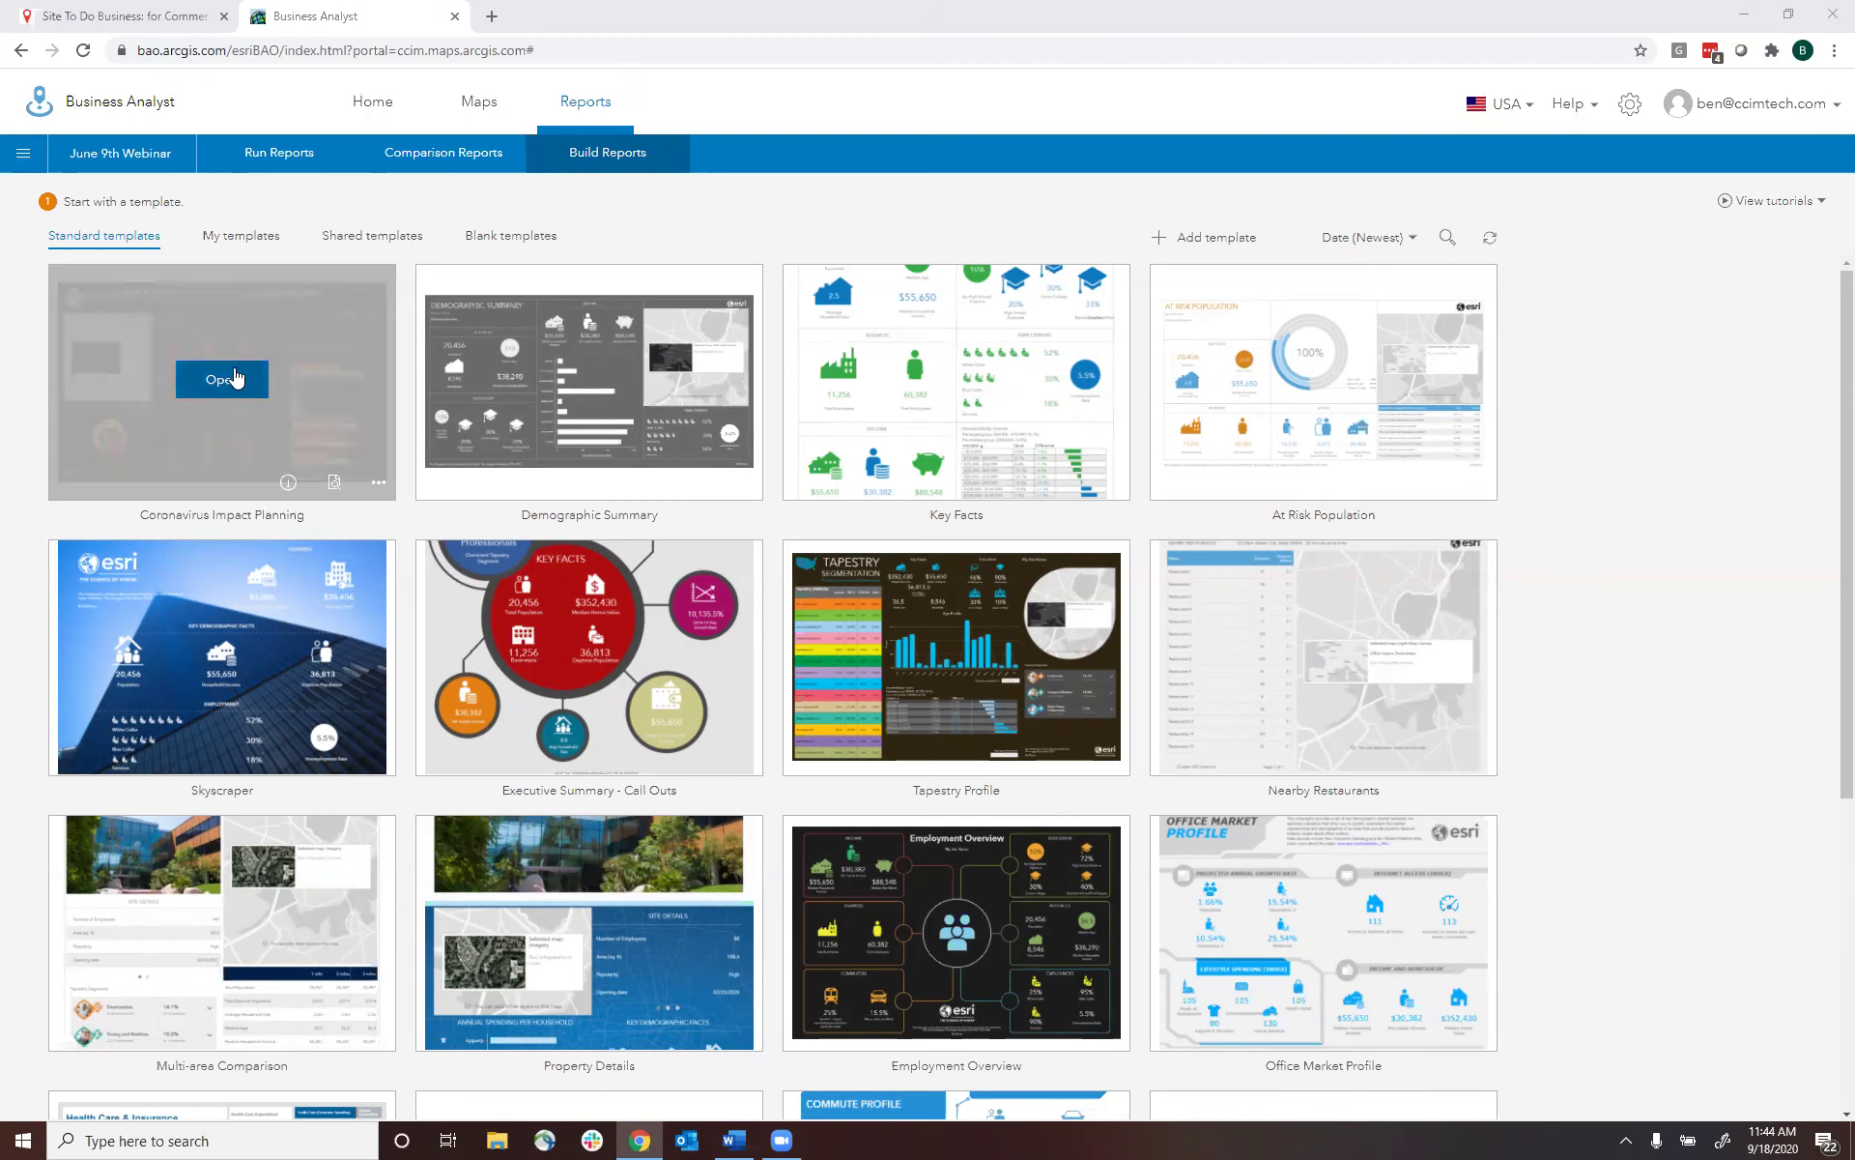
pyautogui.click(511, 106)
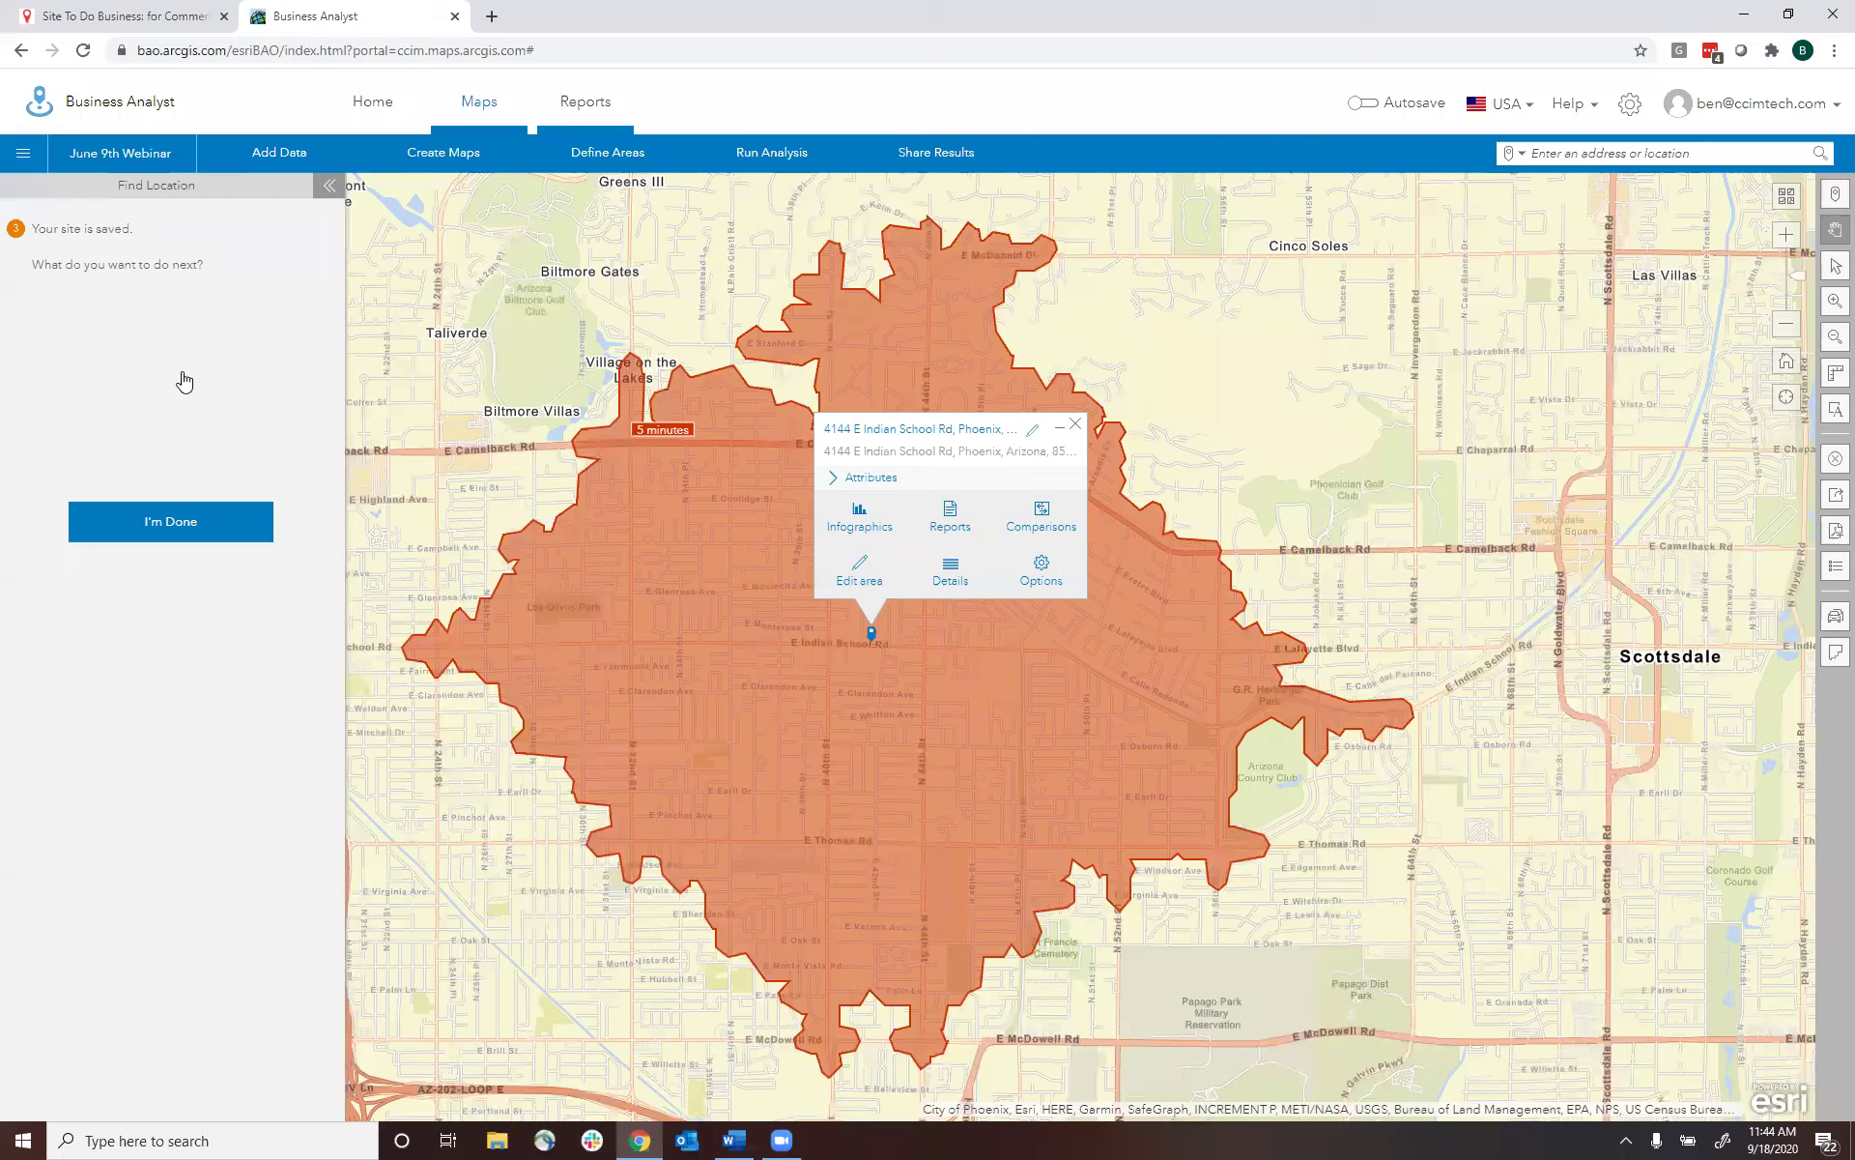
pyautogui.click(187, 372)
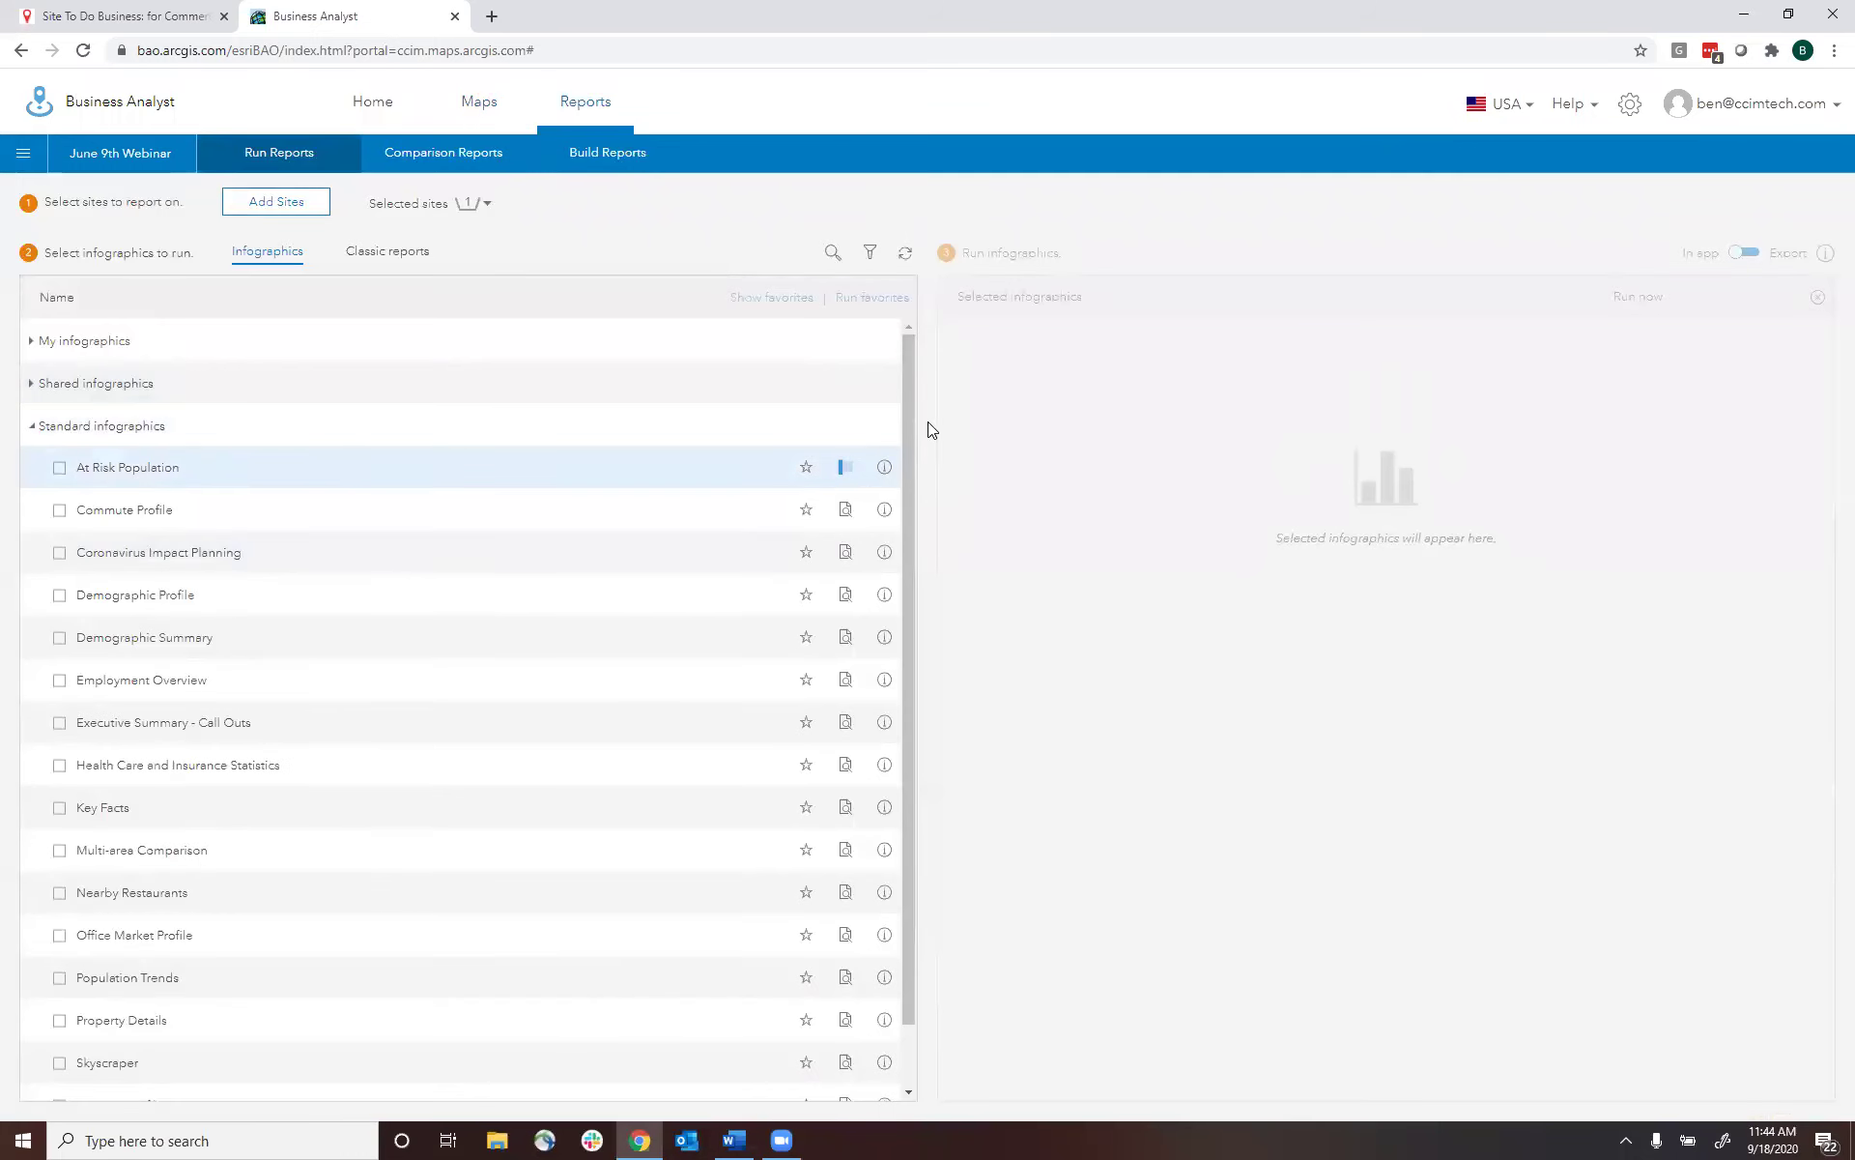
pyautogui.scroll(-1, 908, 421)
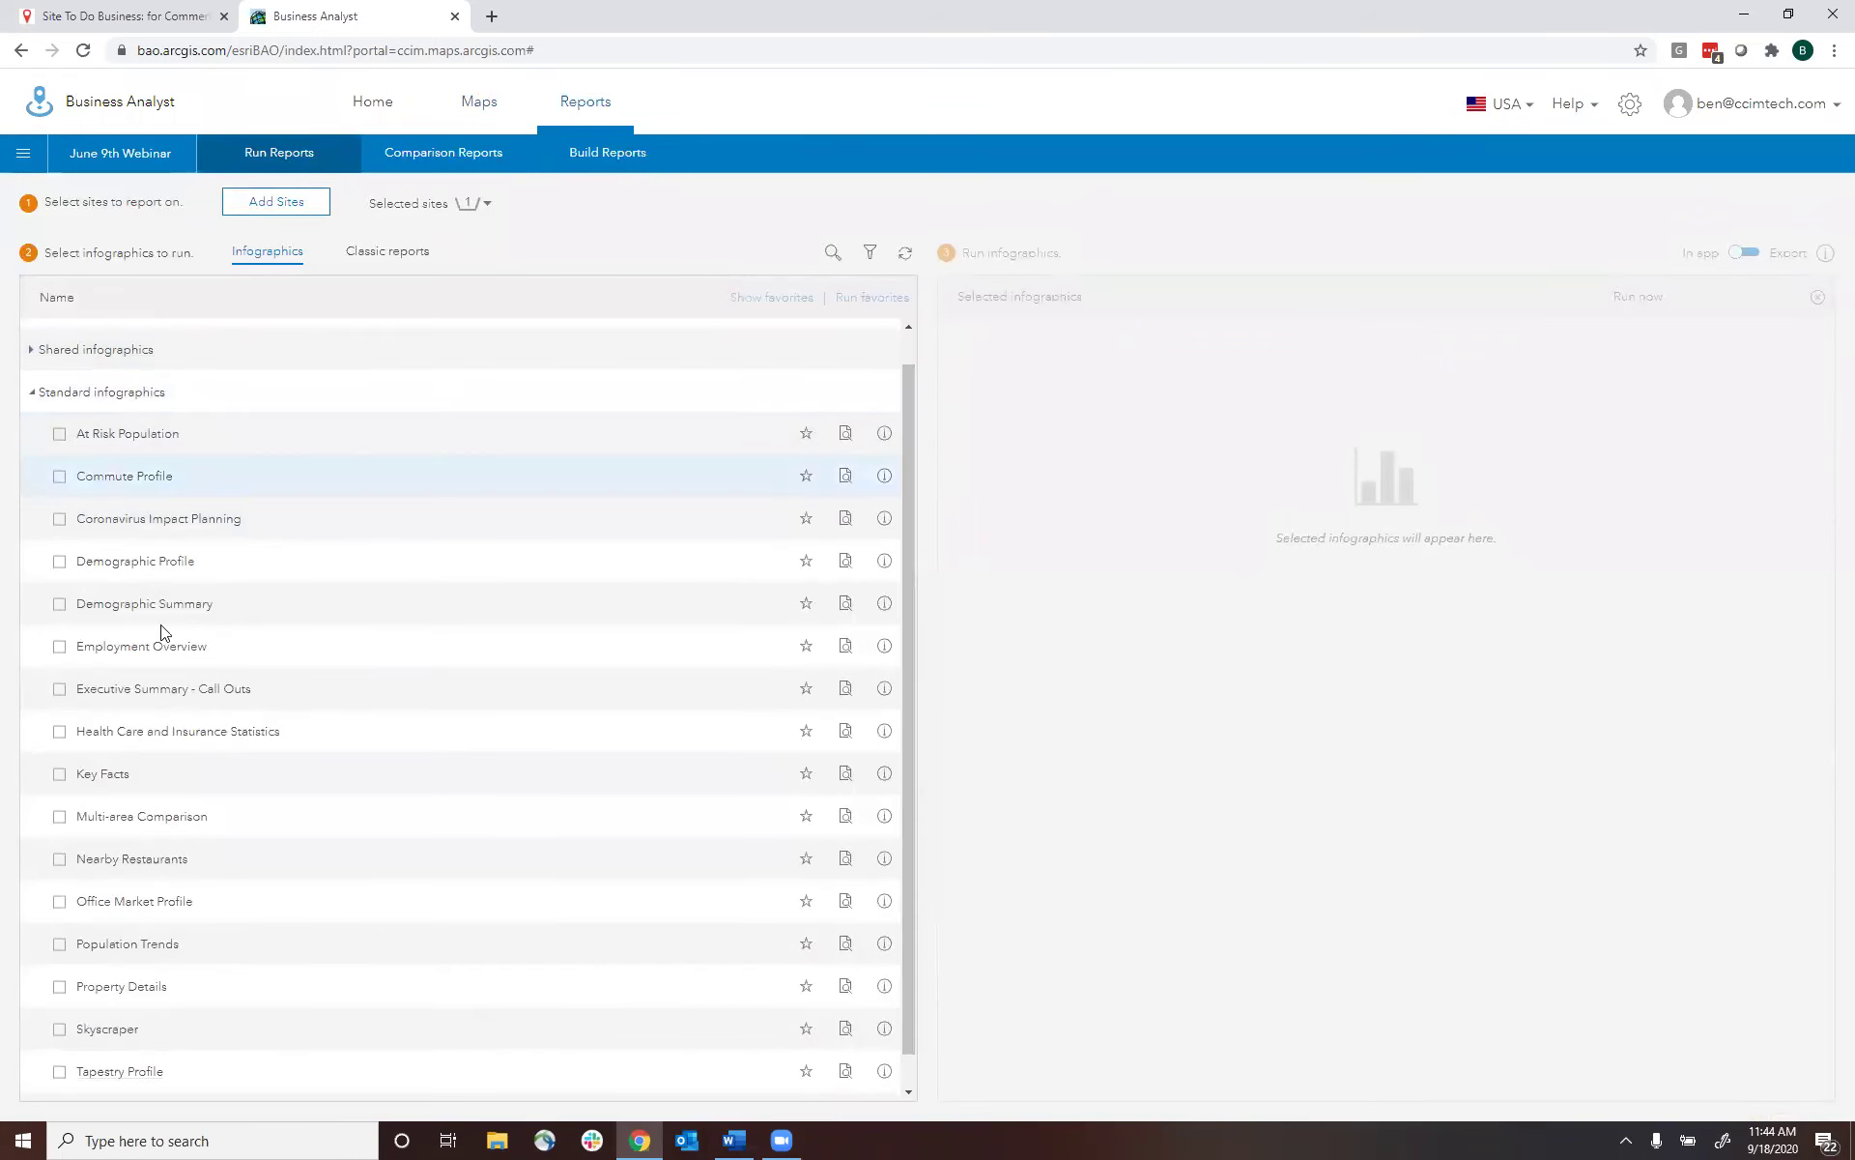
pyautogui.click(59, 518)
pyautogui.click(1643, 380)
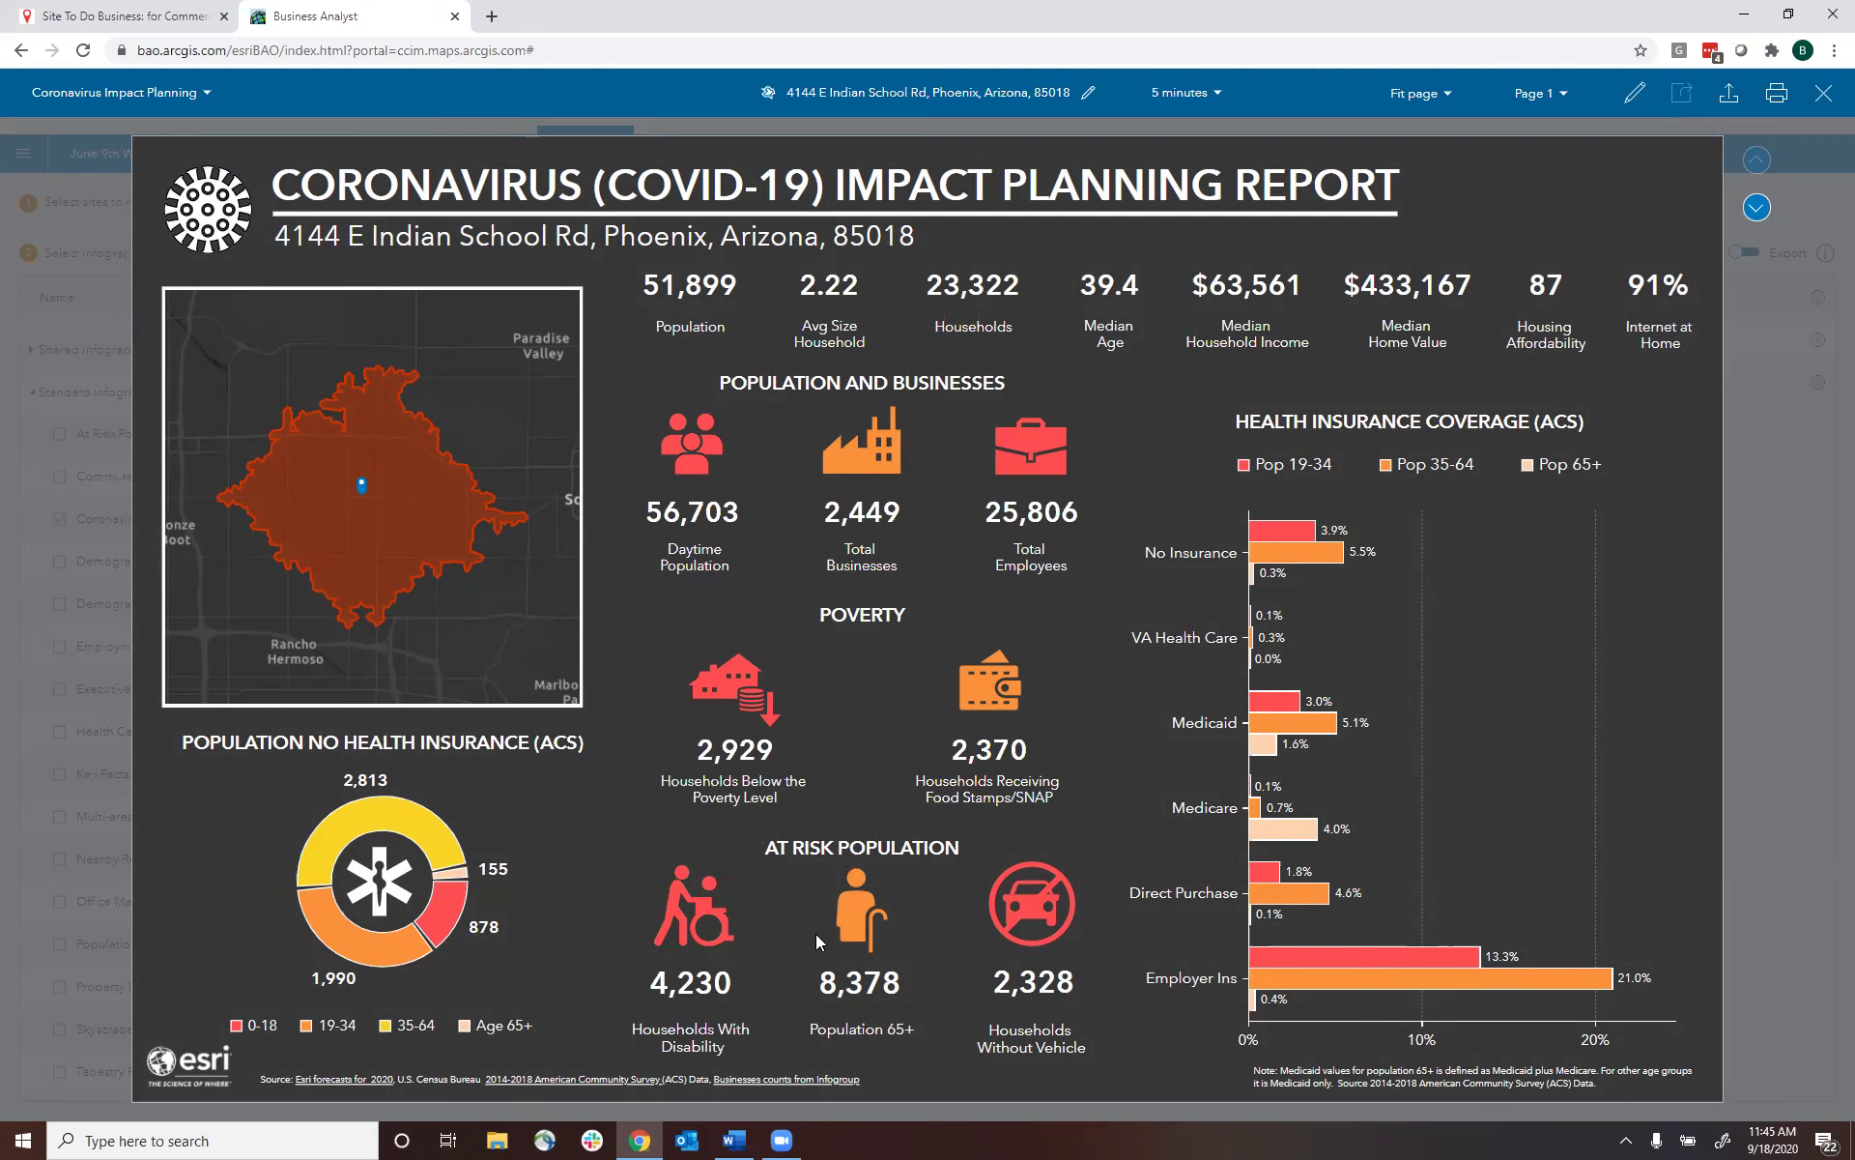
# - Advance the infographic to its second page, close the viewer, and launch Outlook
pyautogui.moveTo(635, 1058)
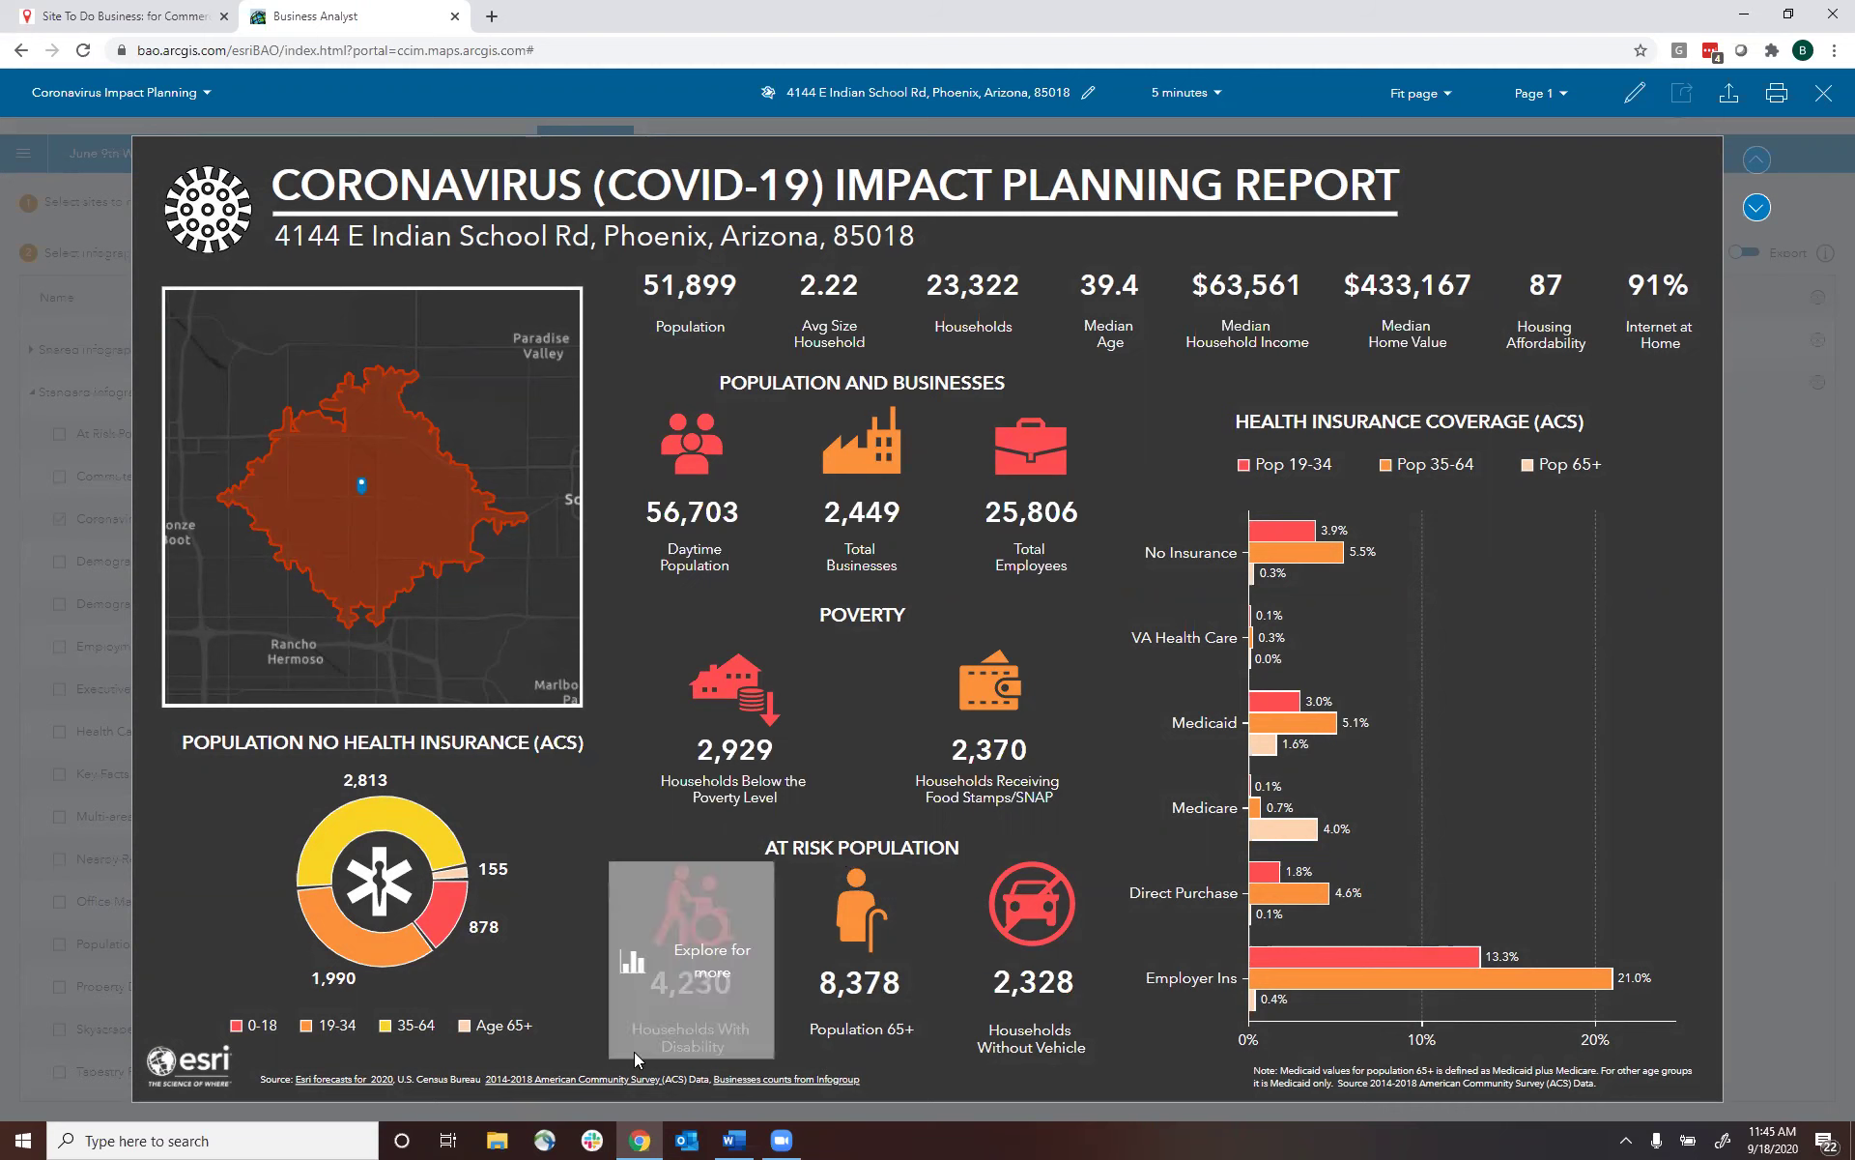
pyautogui.moveTo(1588, 336)
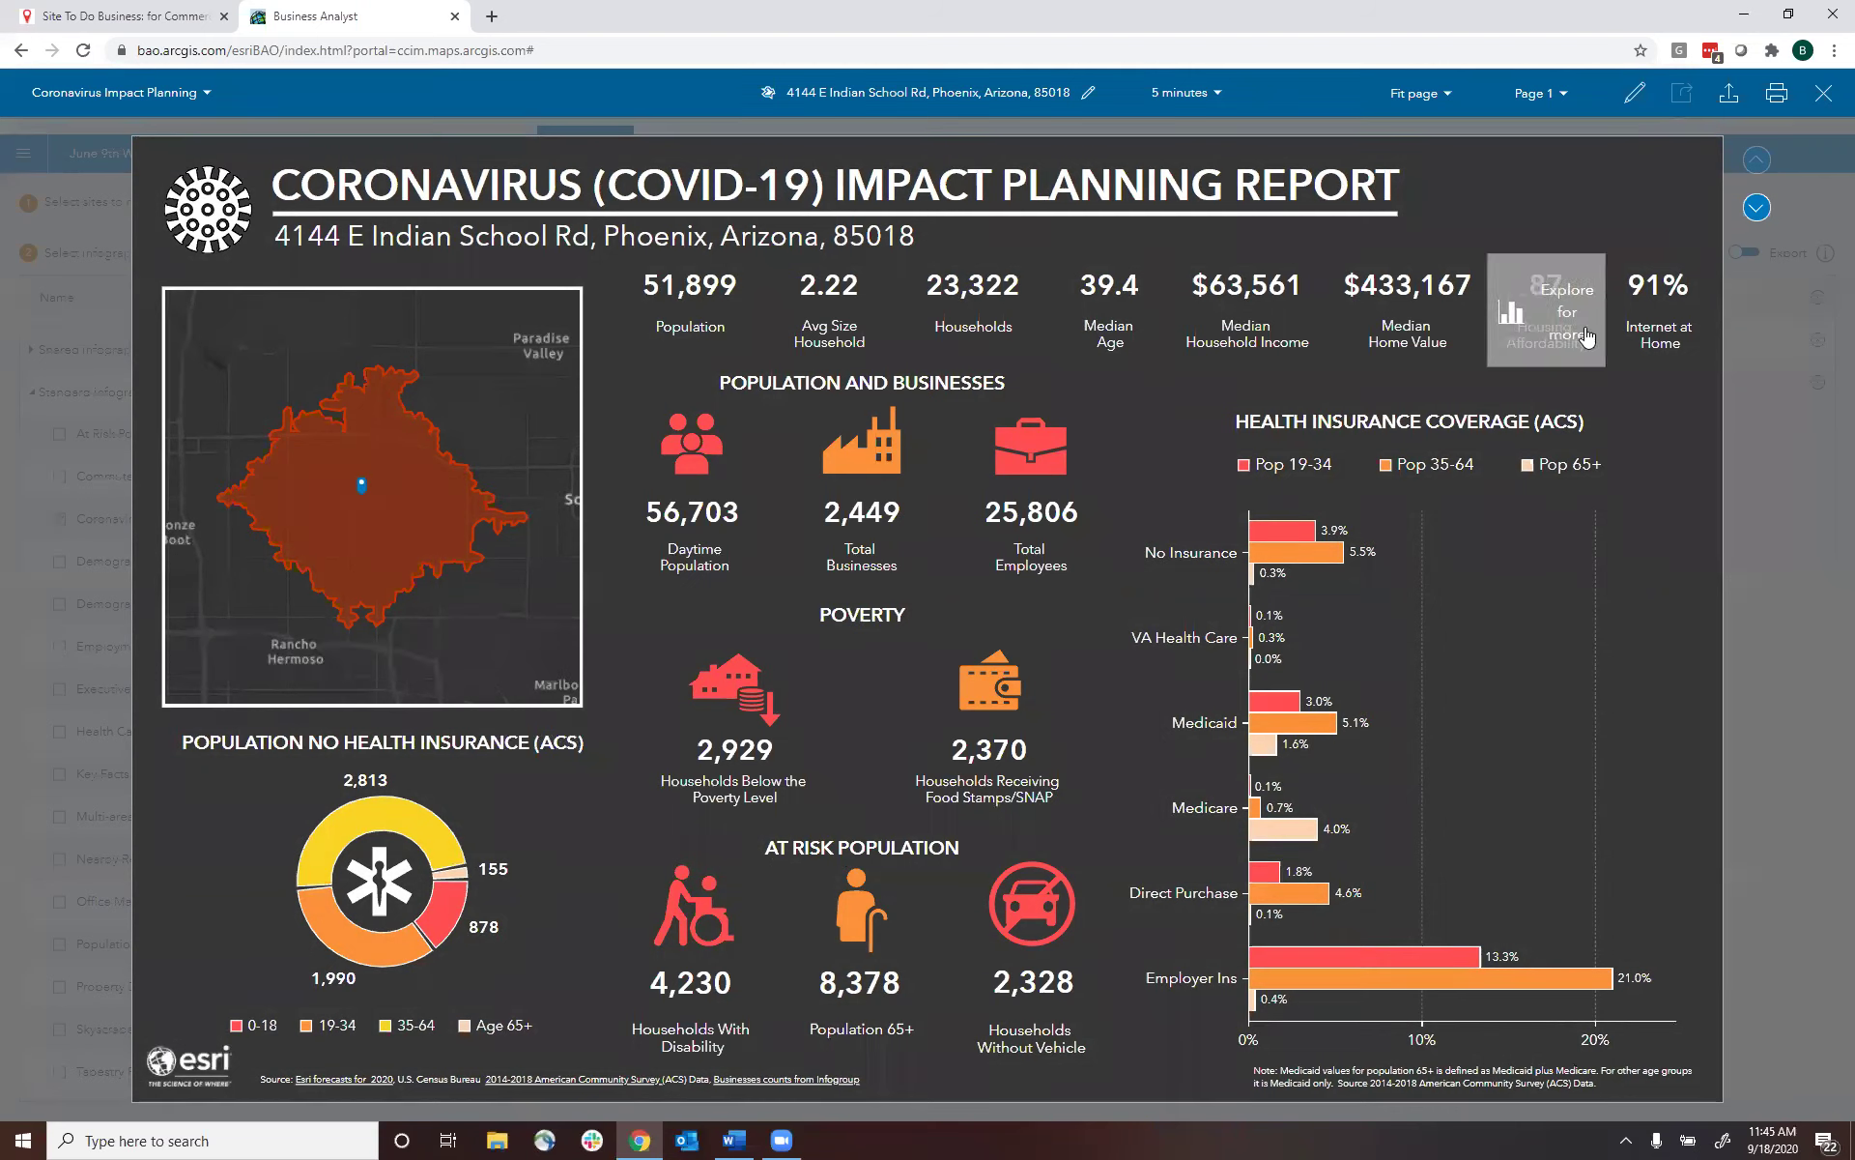
pyautogui.click(1757, 208)
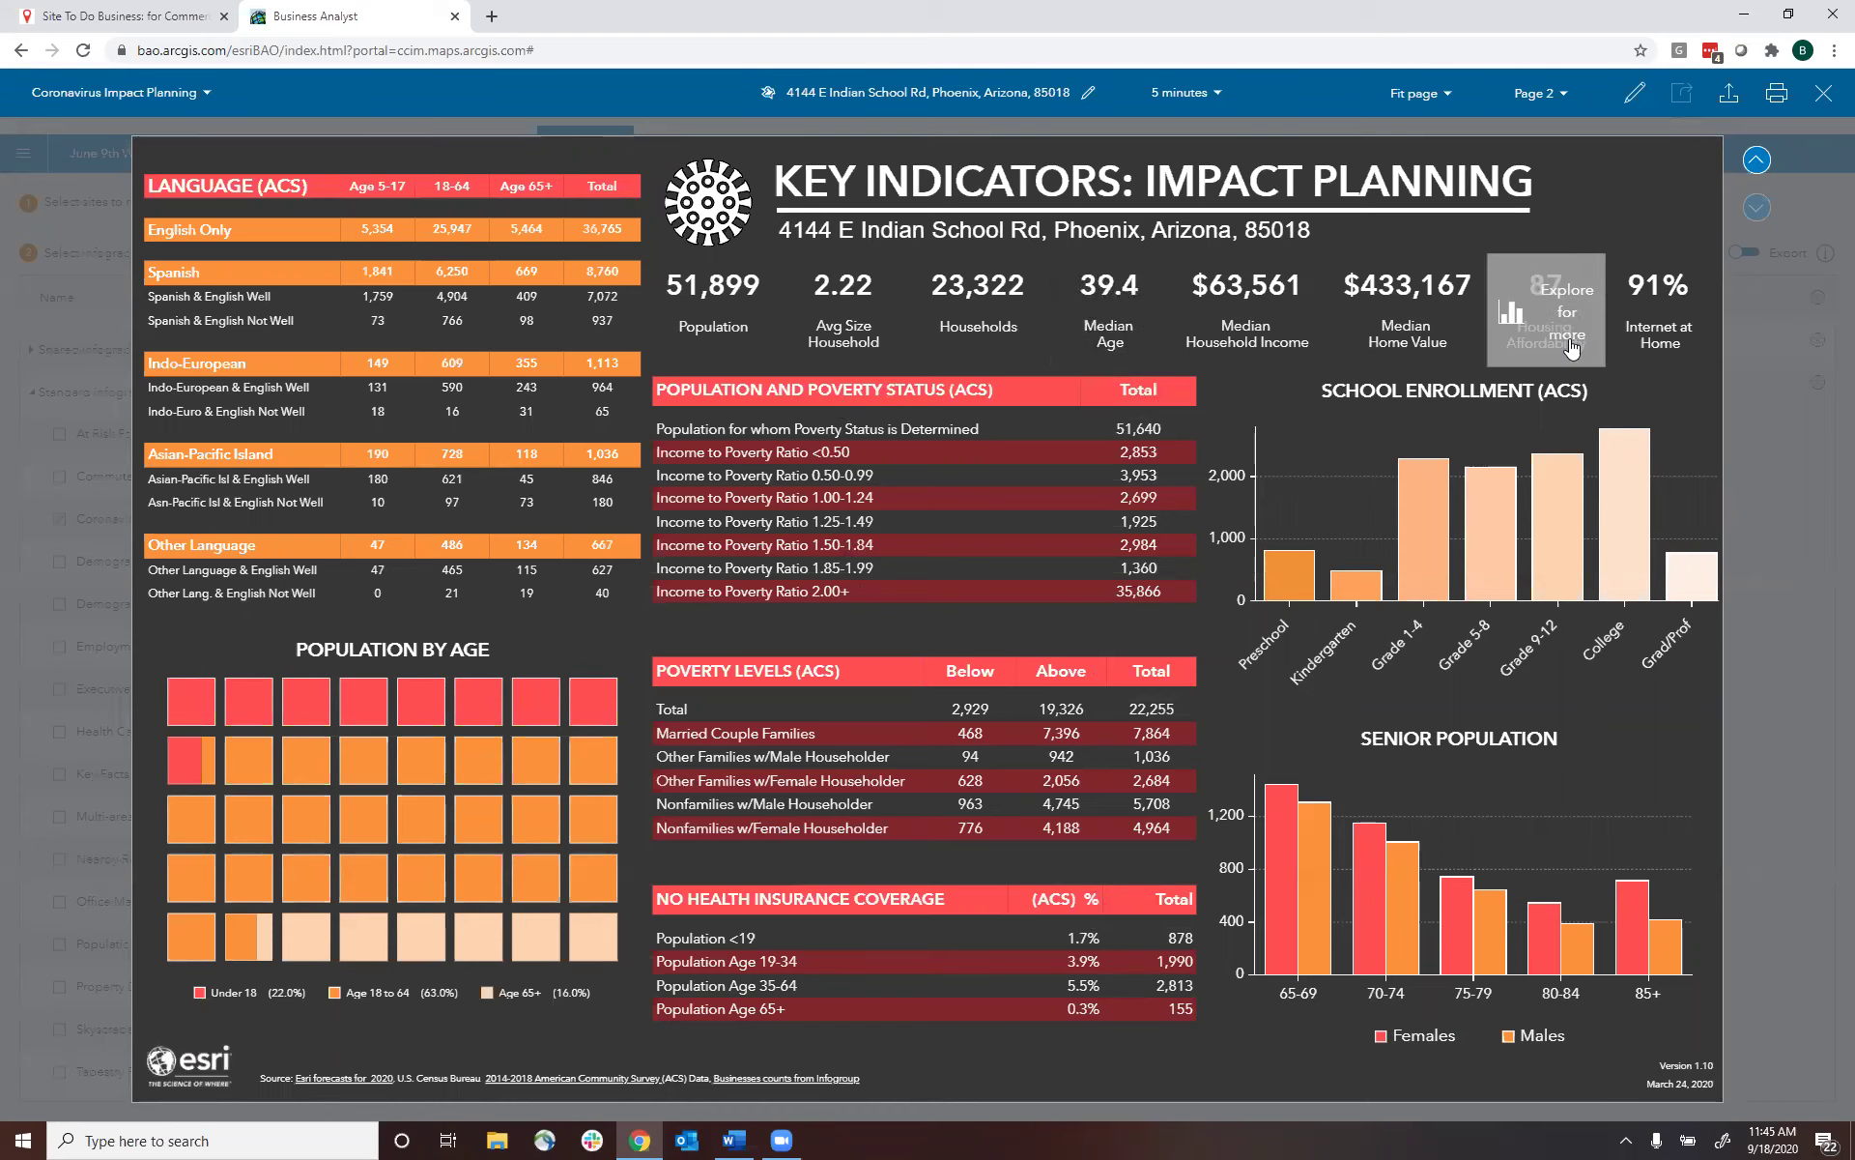
pyautogui.click(1825, 93)
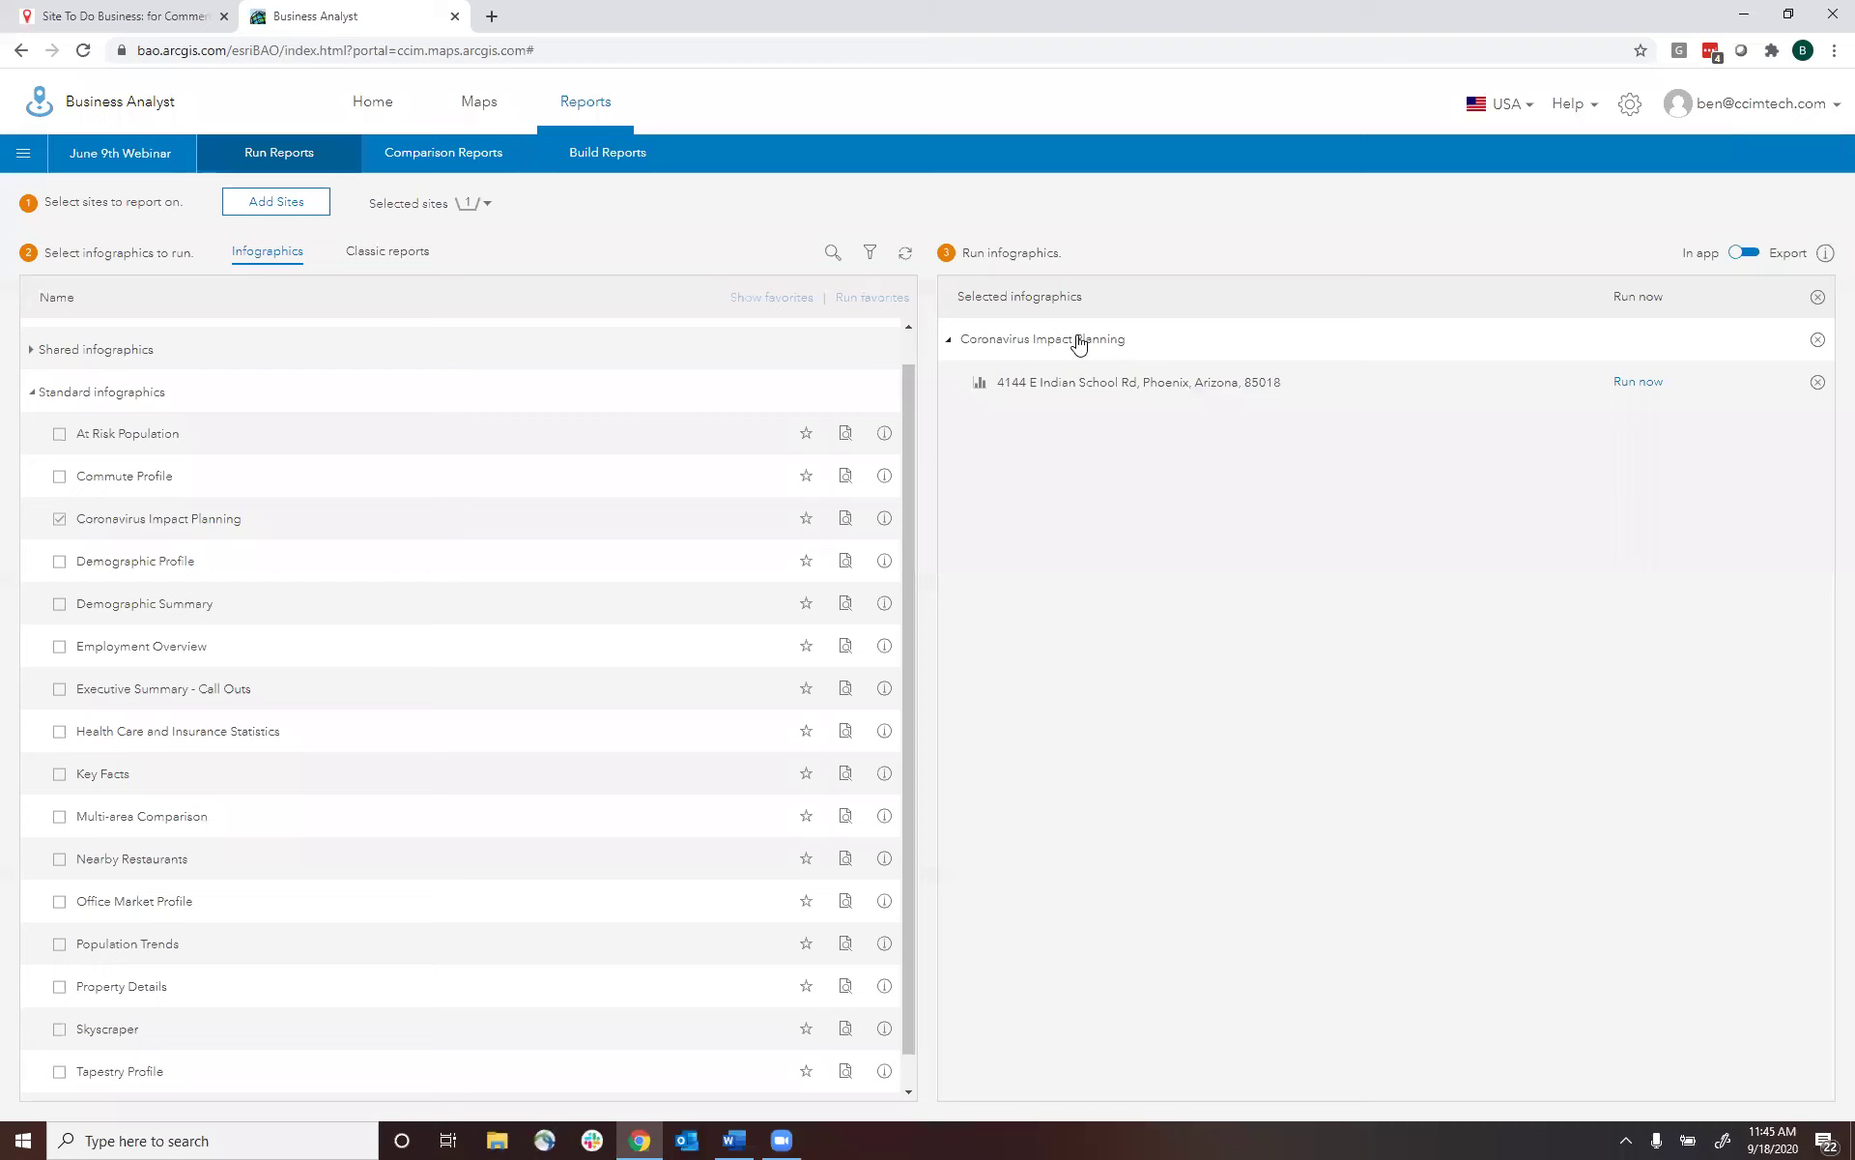
pyautogui.click(688, 1140)
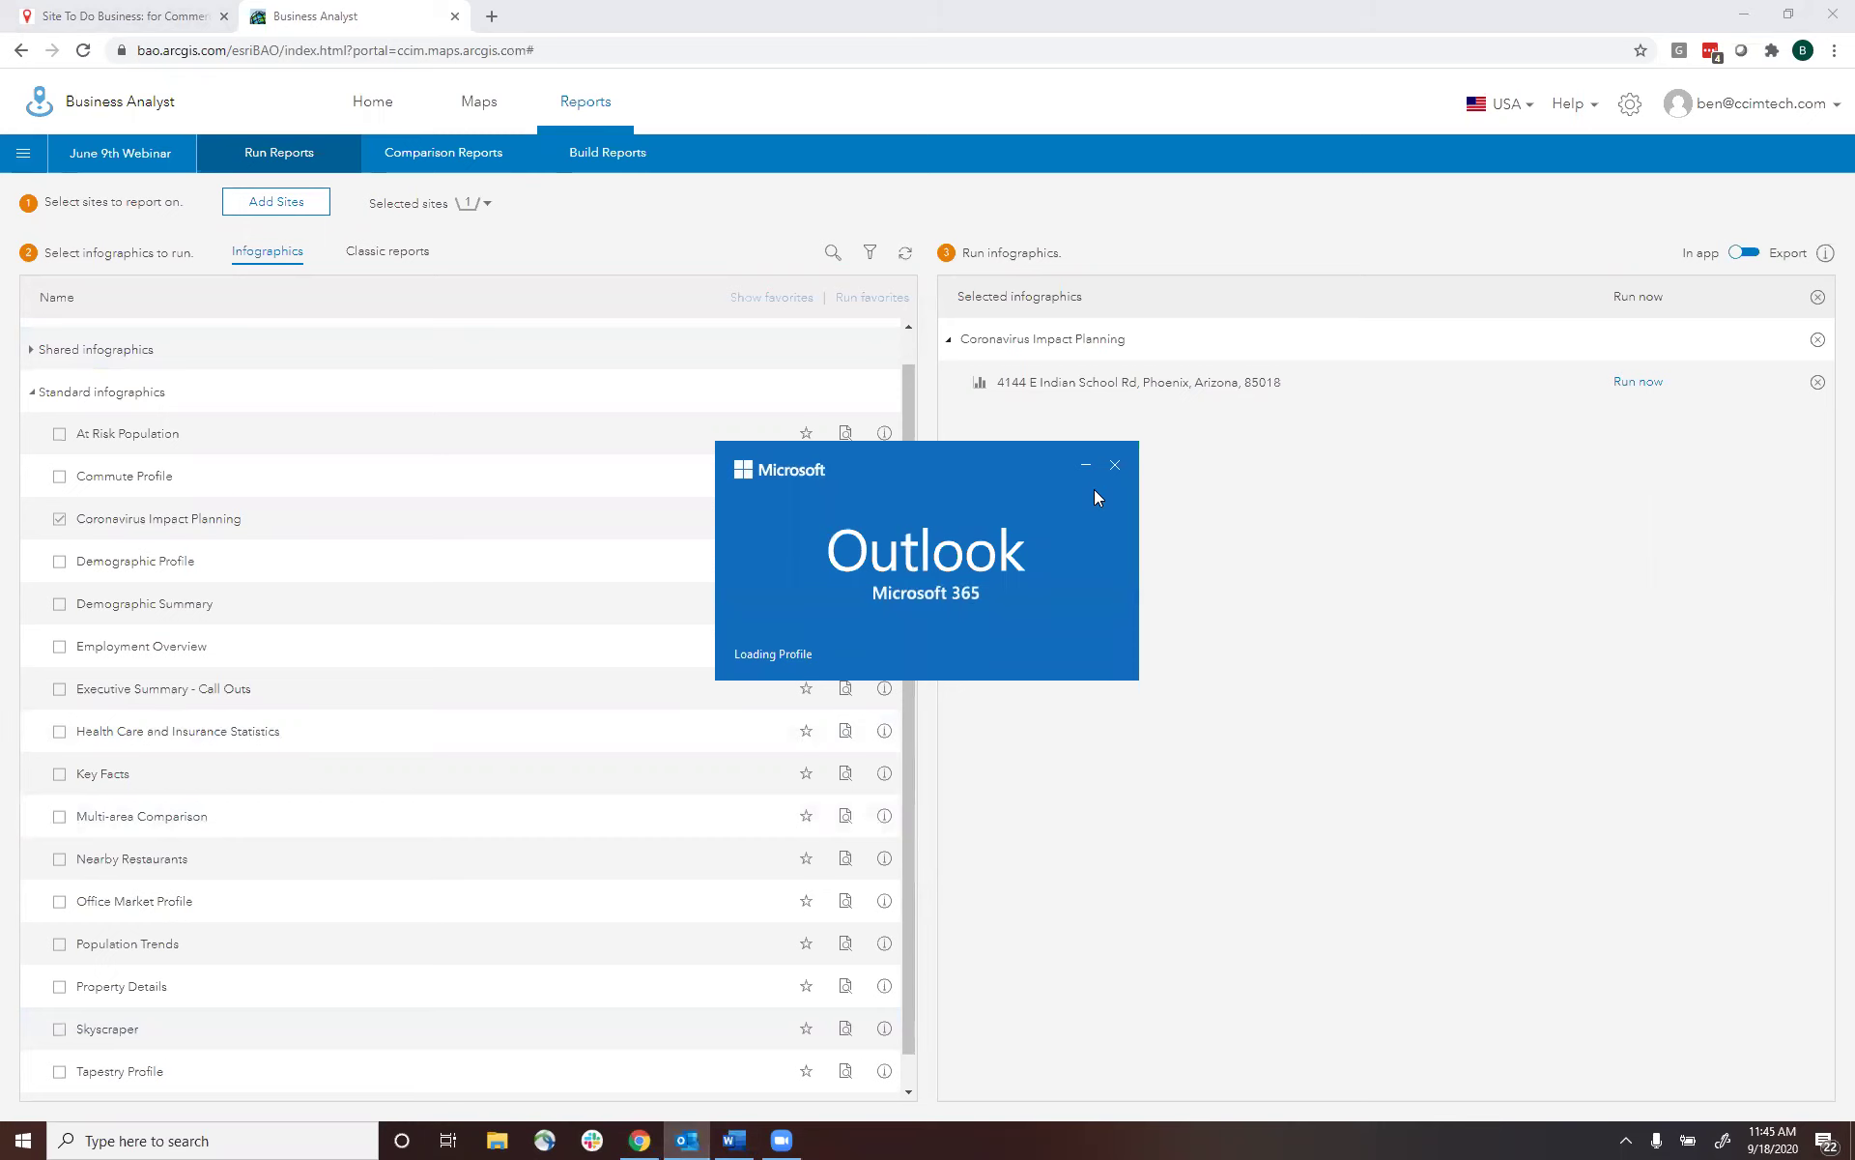
# - Dismiss Outlook's startup window, highlight the '4.- Comparison Benchmarking' heading in Word, then minimize Word
pyautogui.click(1114, 467)
pyautogui.moveTo(747, 1138)
pyautogui.click(731, 1044)
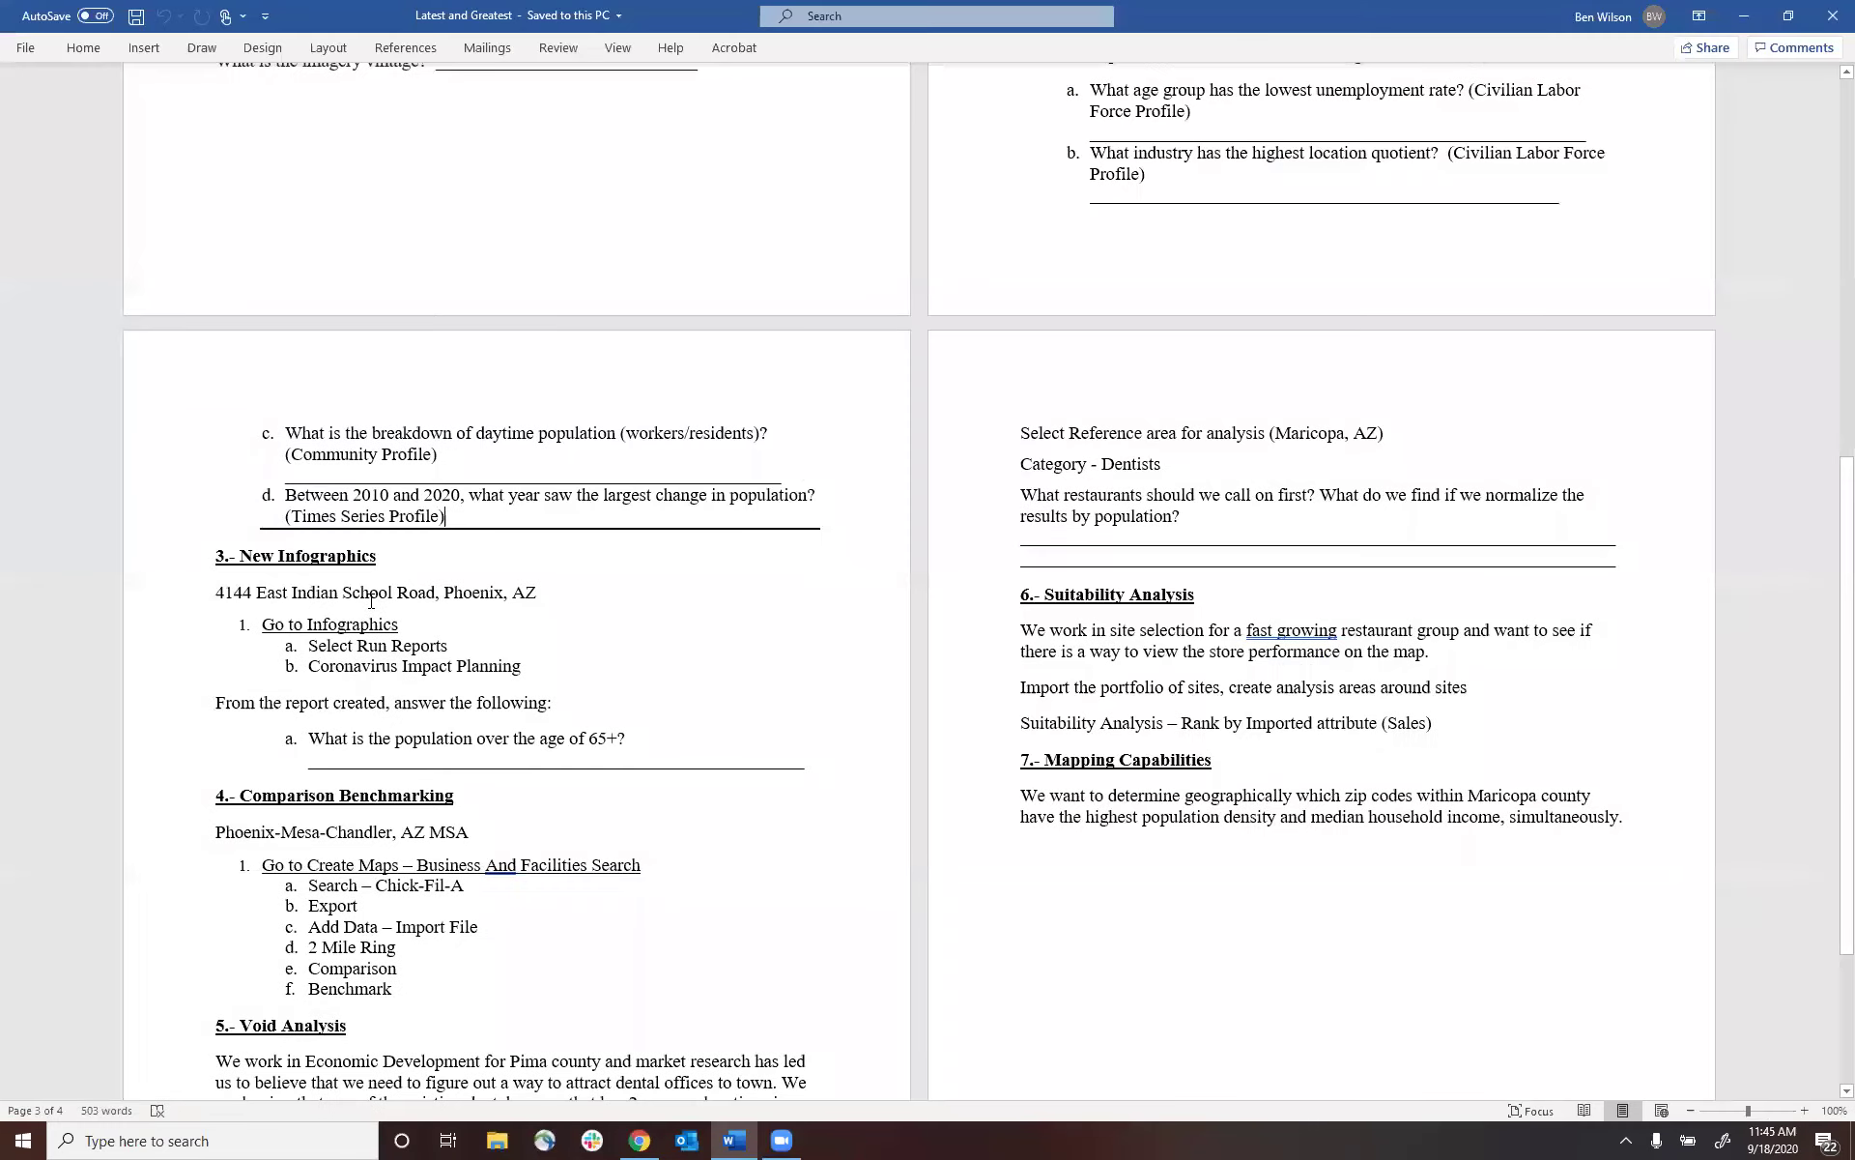
pyautogui.moveTo(214, 795); pyautogui.dragTo(469, 804)
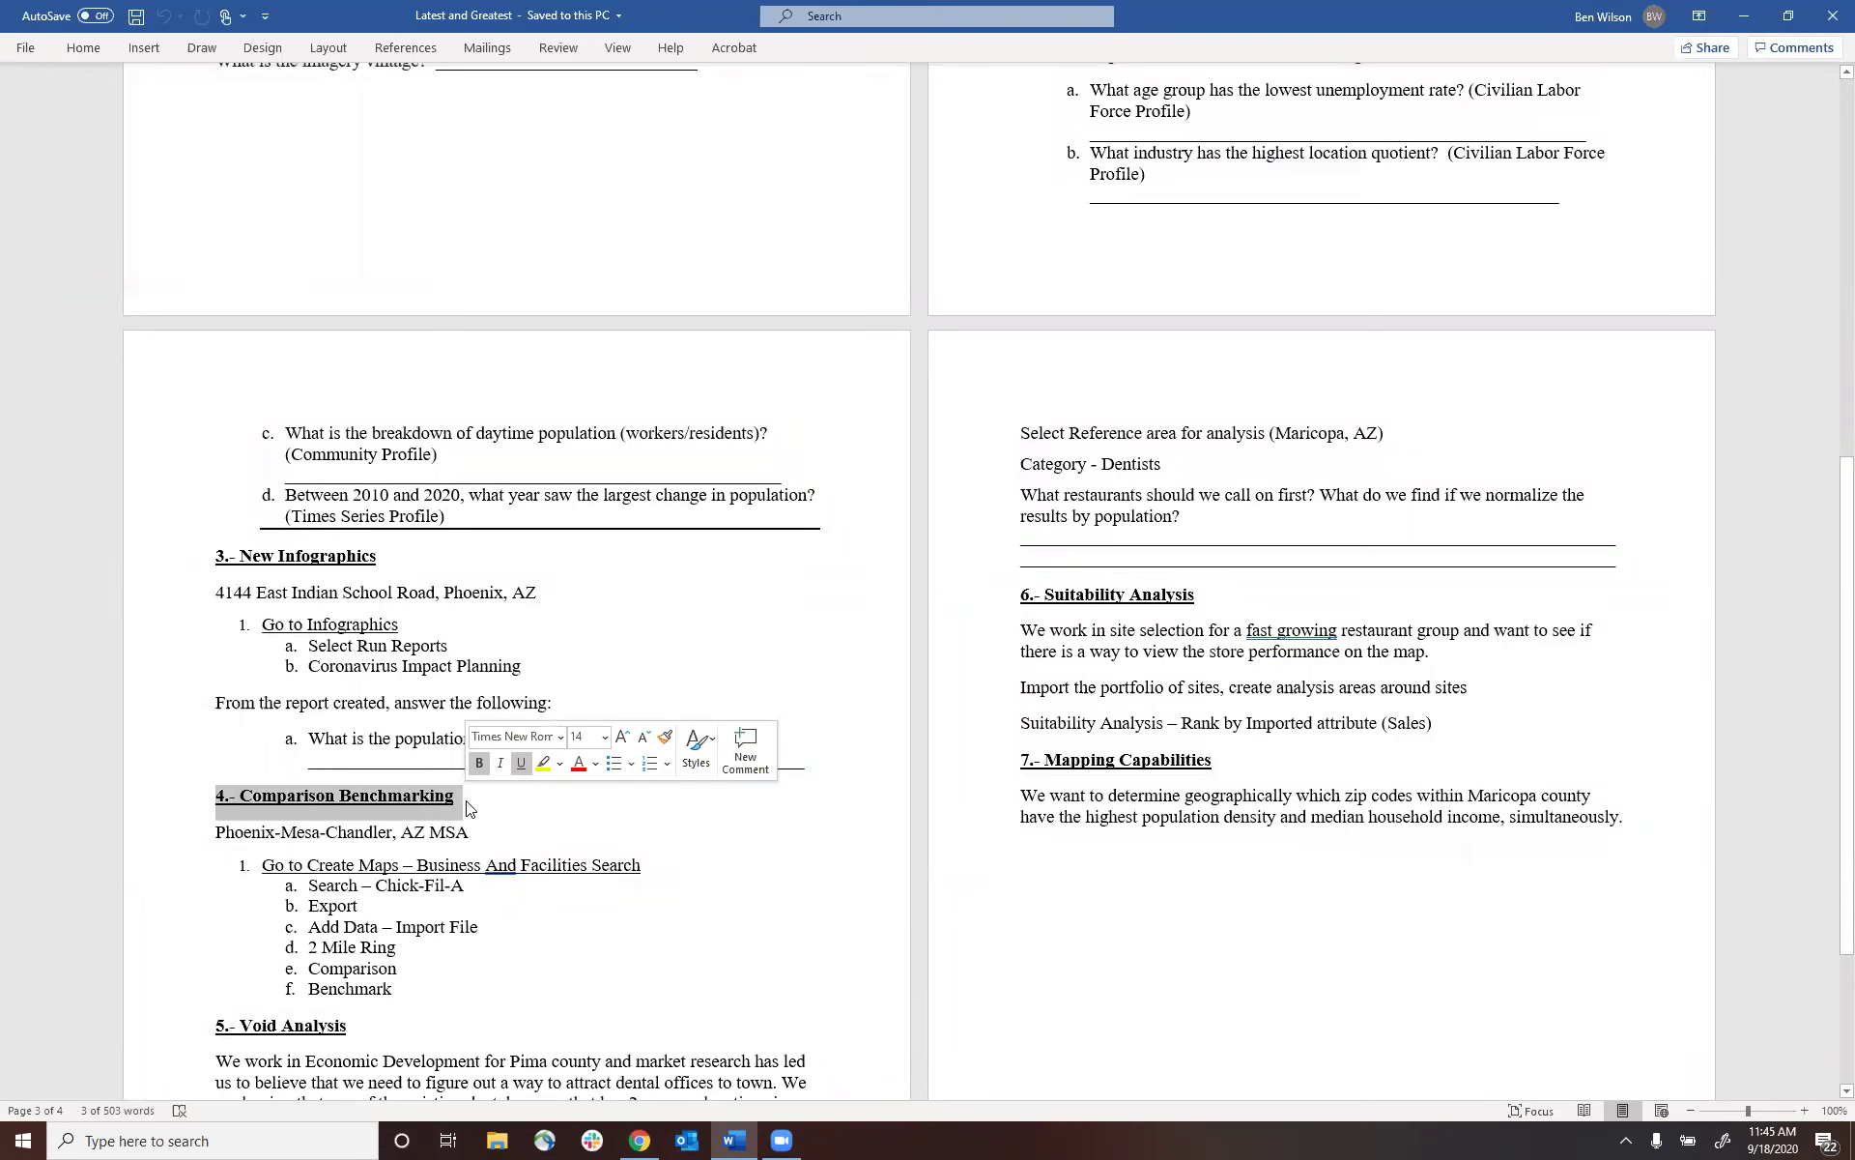
pyautogui.click(1786, 29)
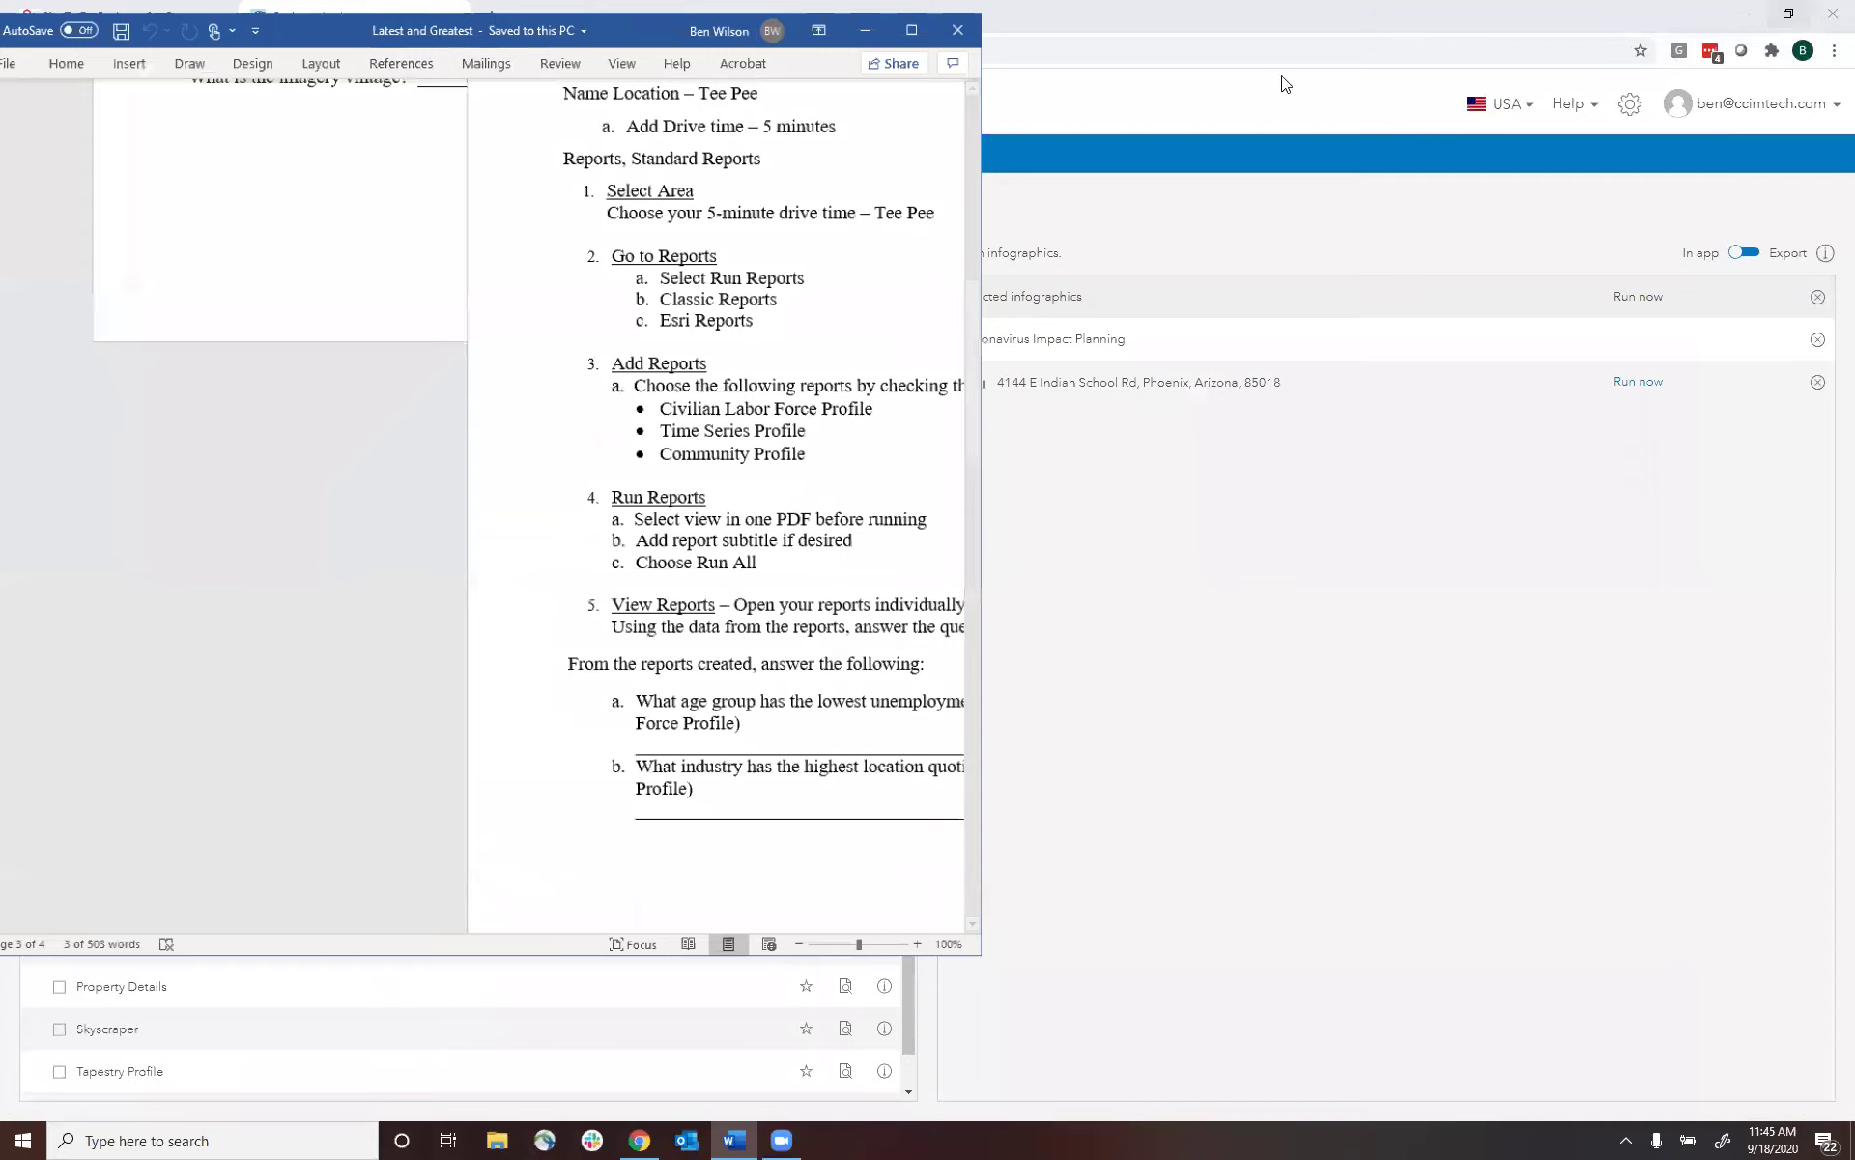
pyautogui.click(887, 66)
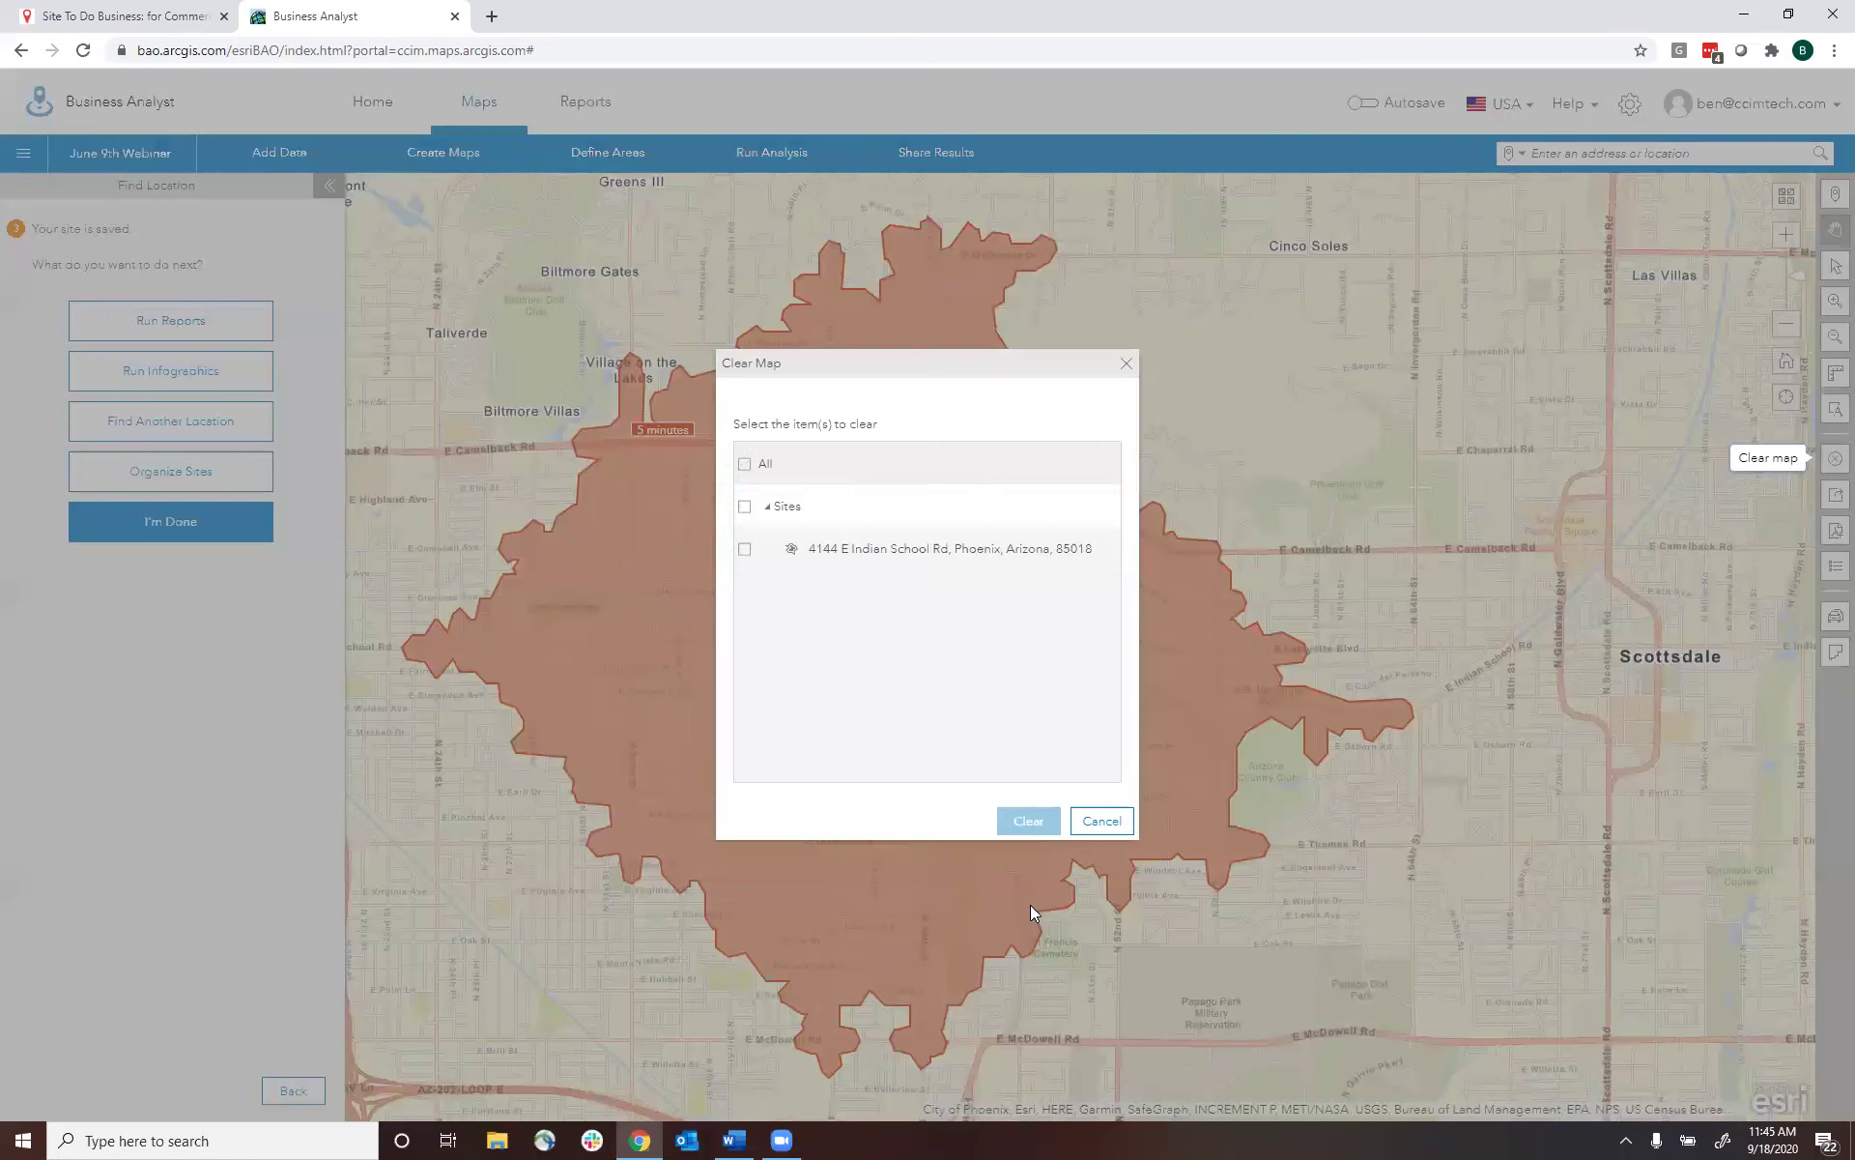
# - Clear the drive-time site and search standard geographies for 'phoenix'
pyautogui.click(1042, 818)
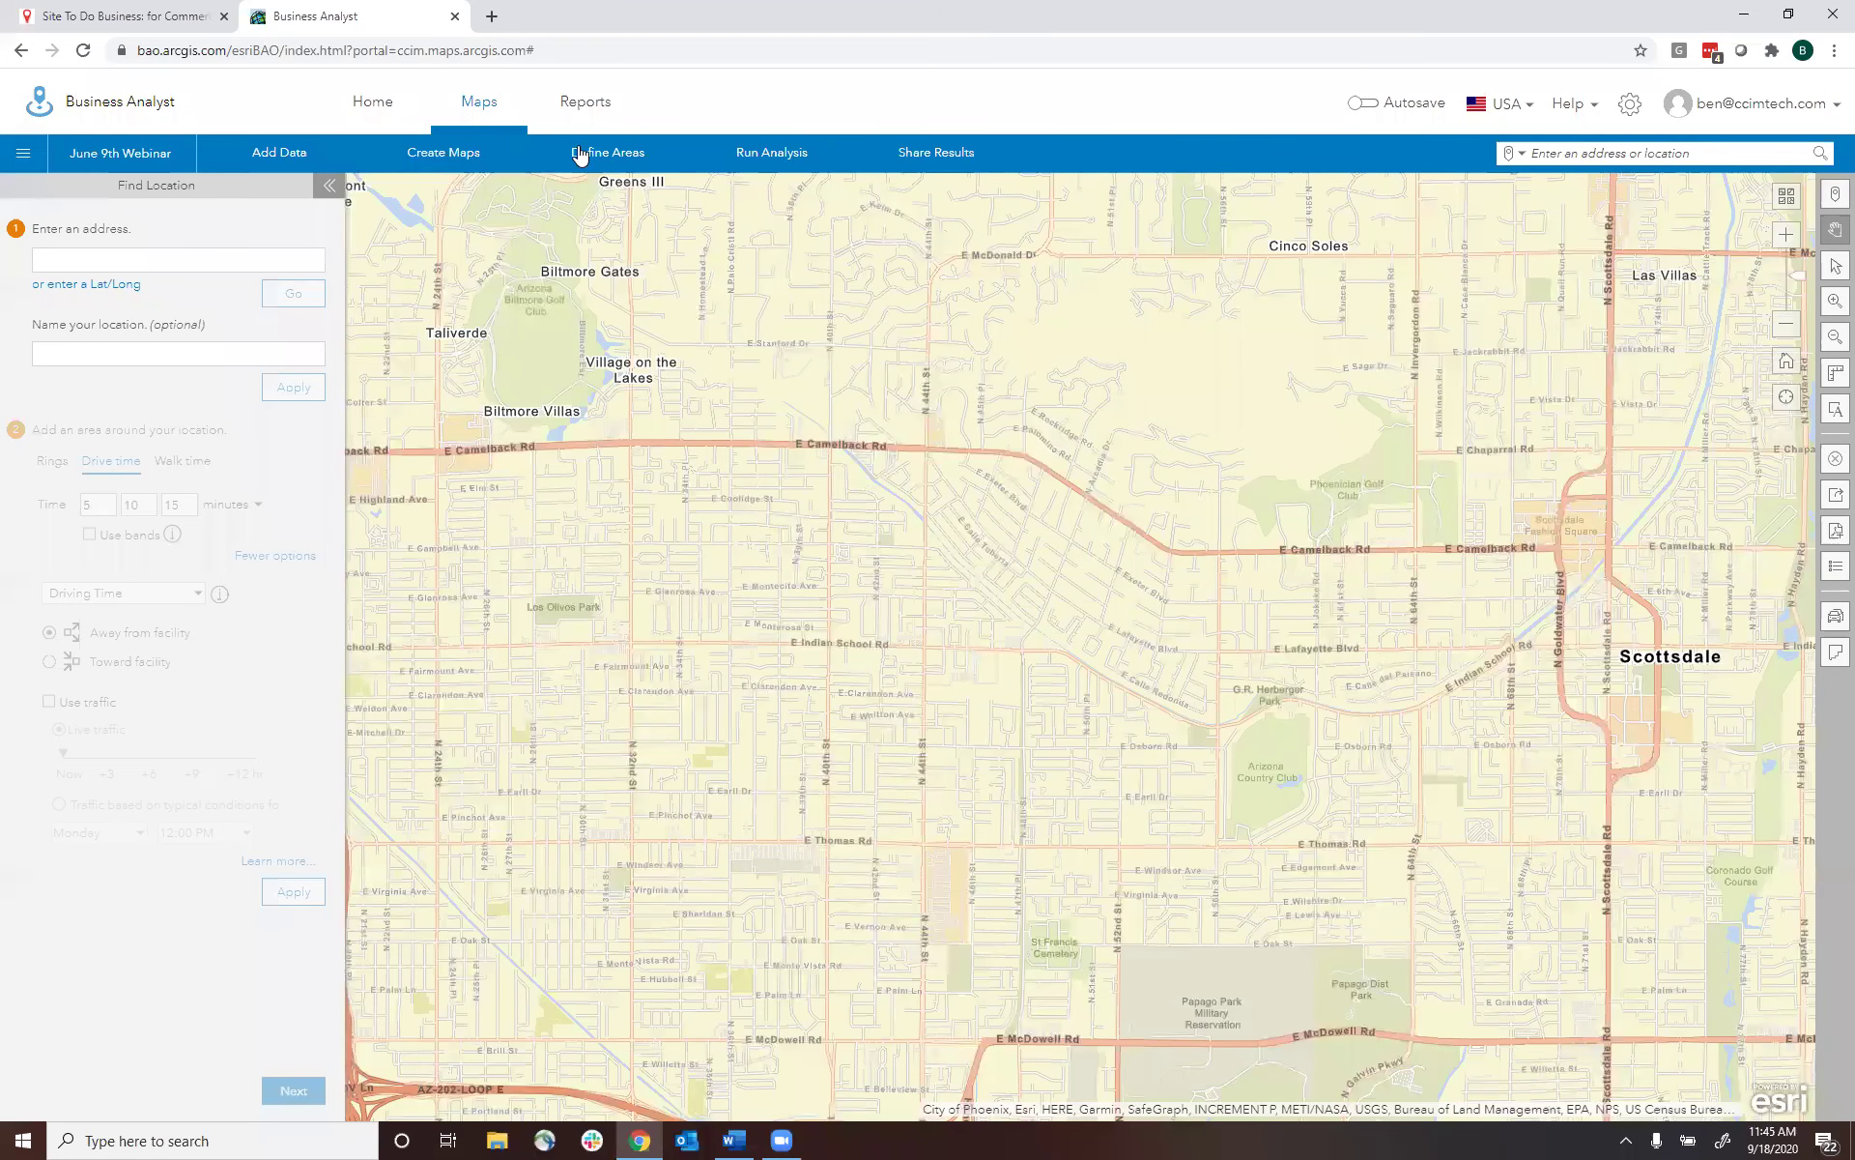
pyautogui.click(580, 155)
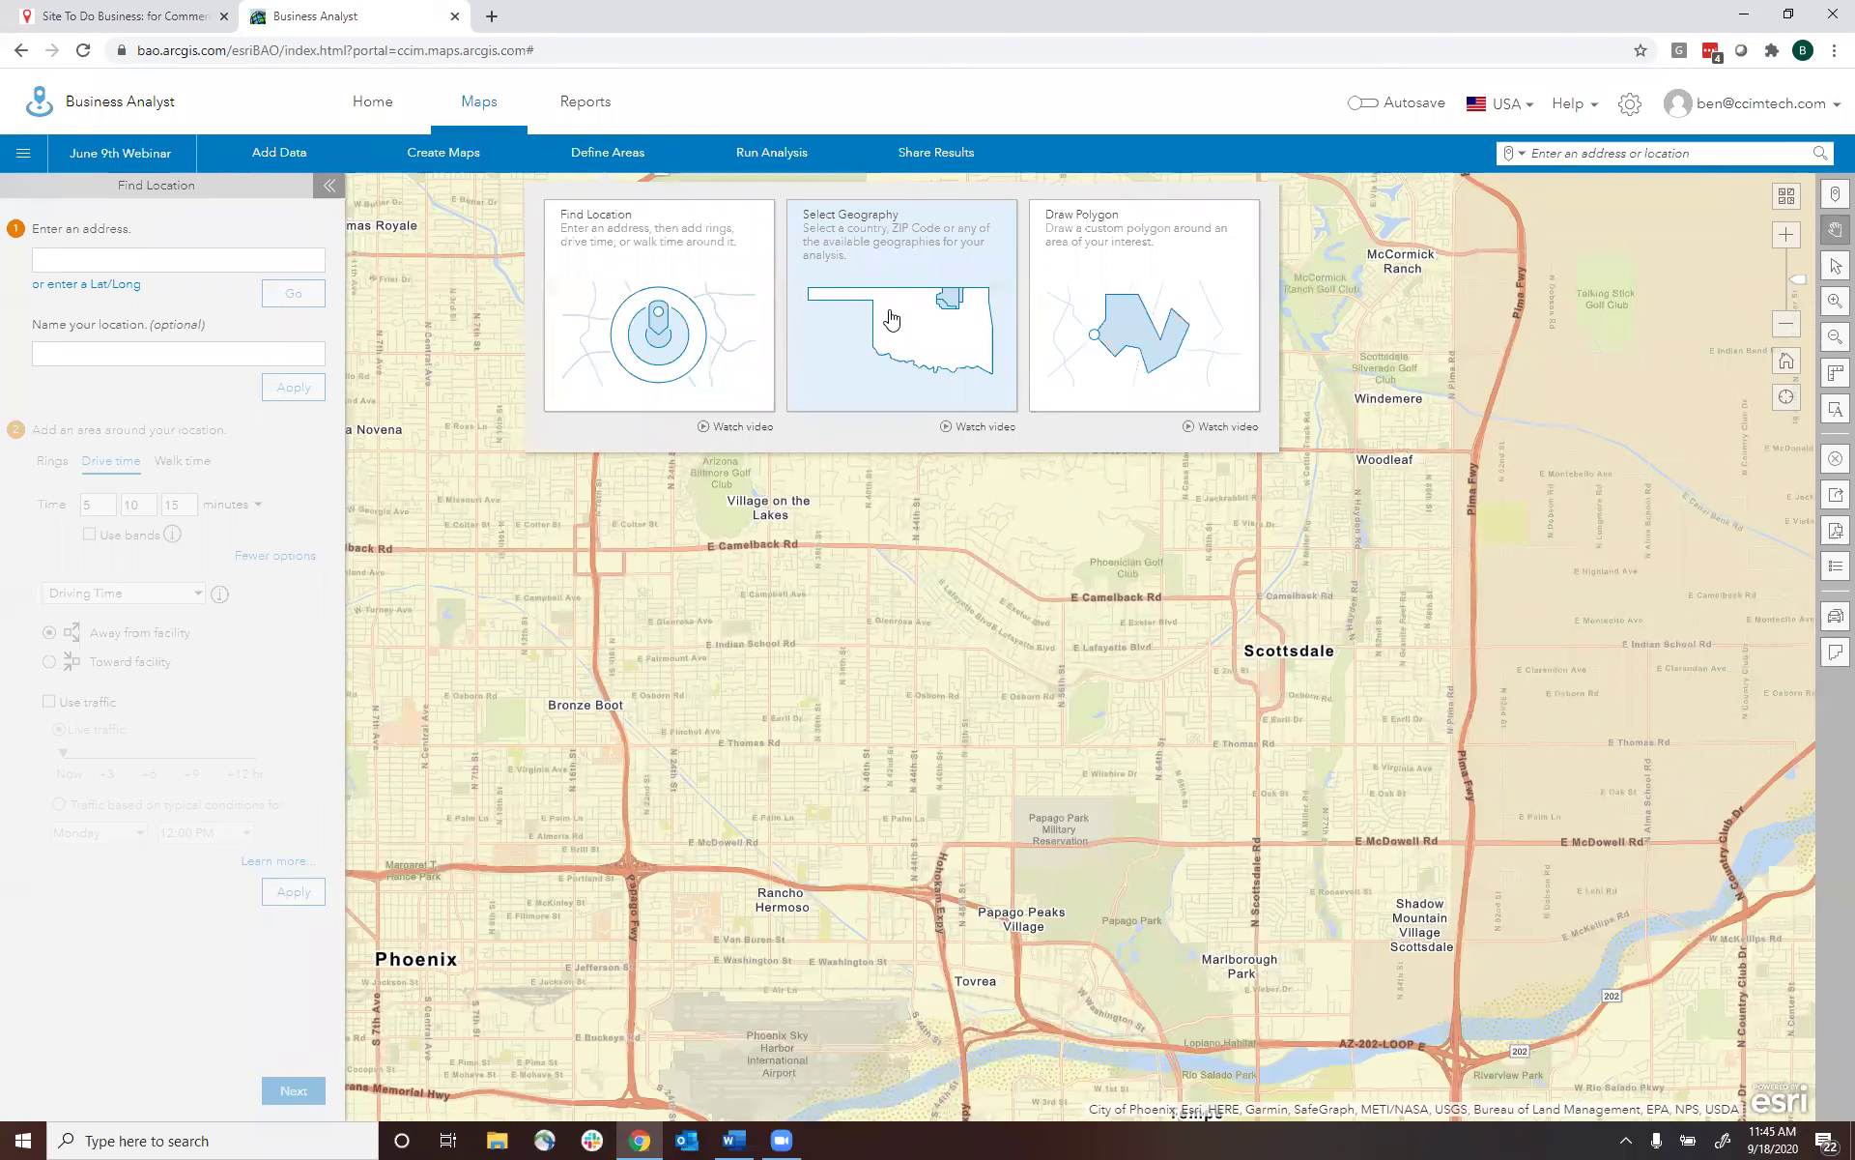
pyautogui.click(890, 318)
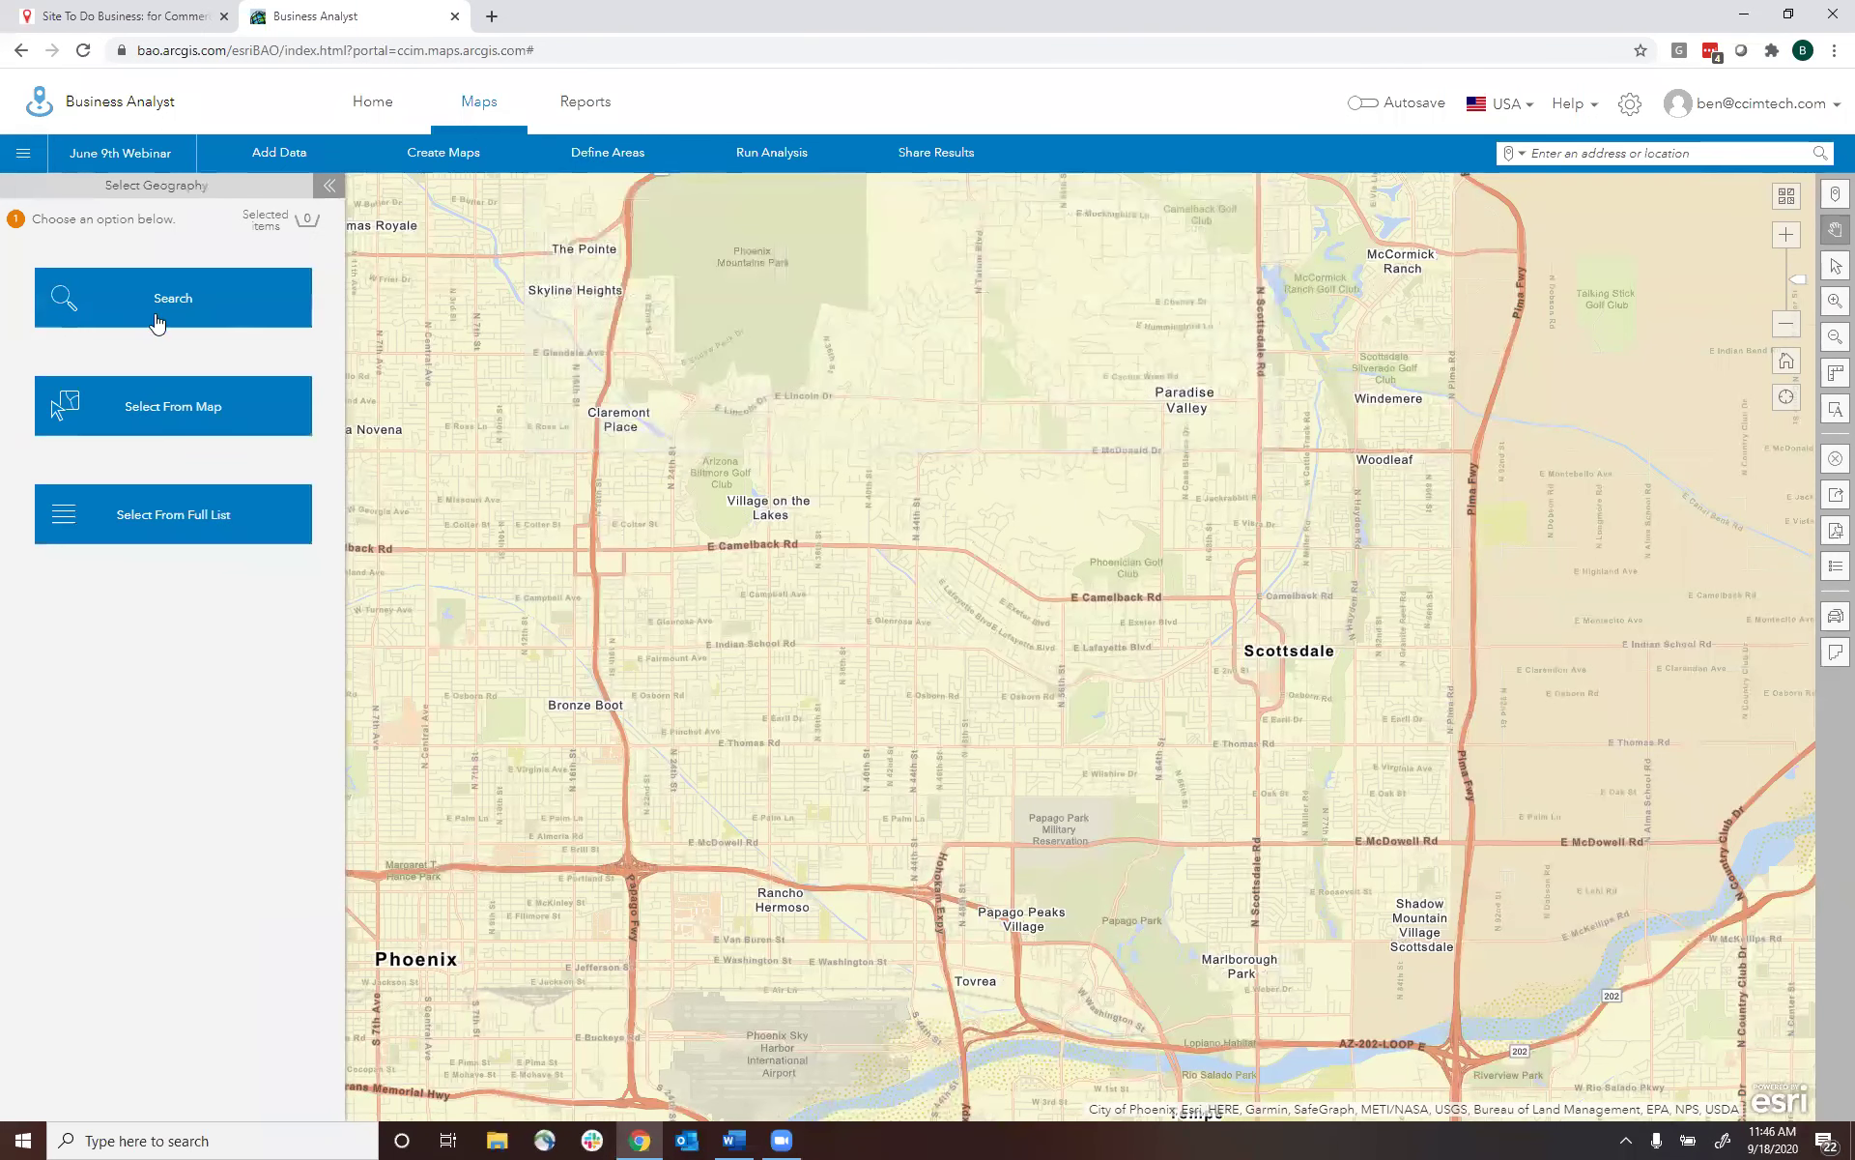
pyautogui.click(228, 300)
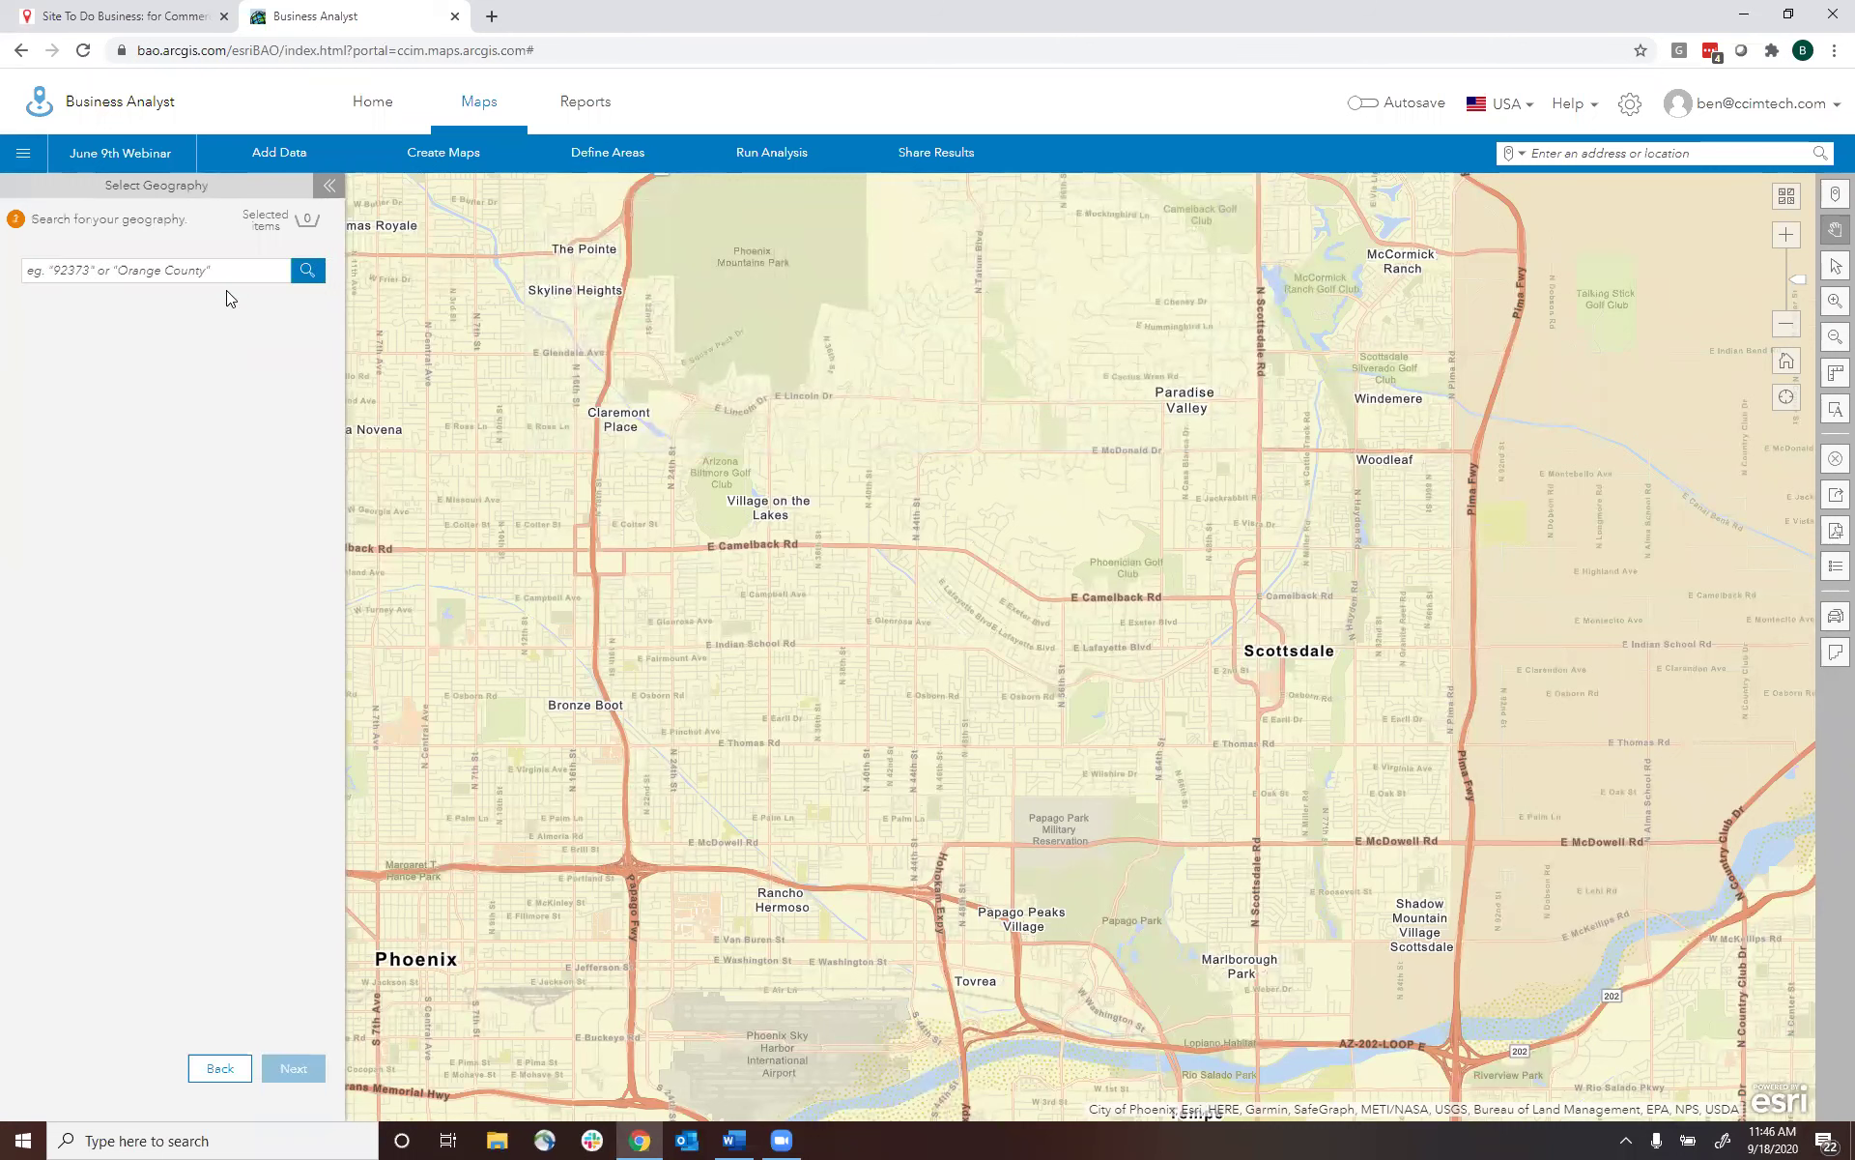
pyautogui.write('o')
pyautogui.press('BackSpace')
pyautogui.write('phoenix')
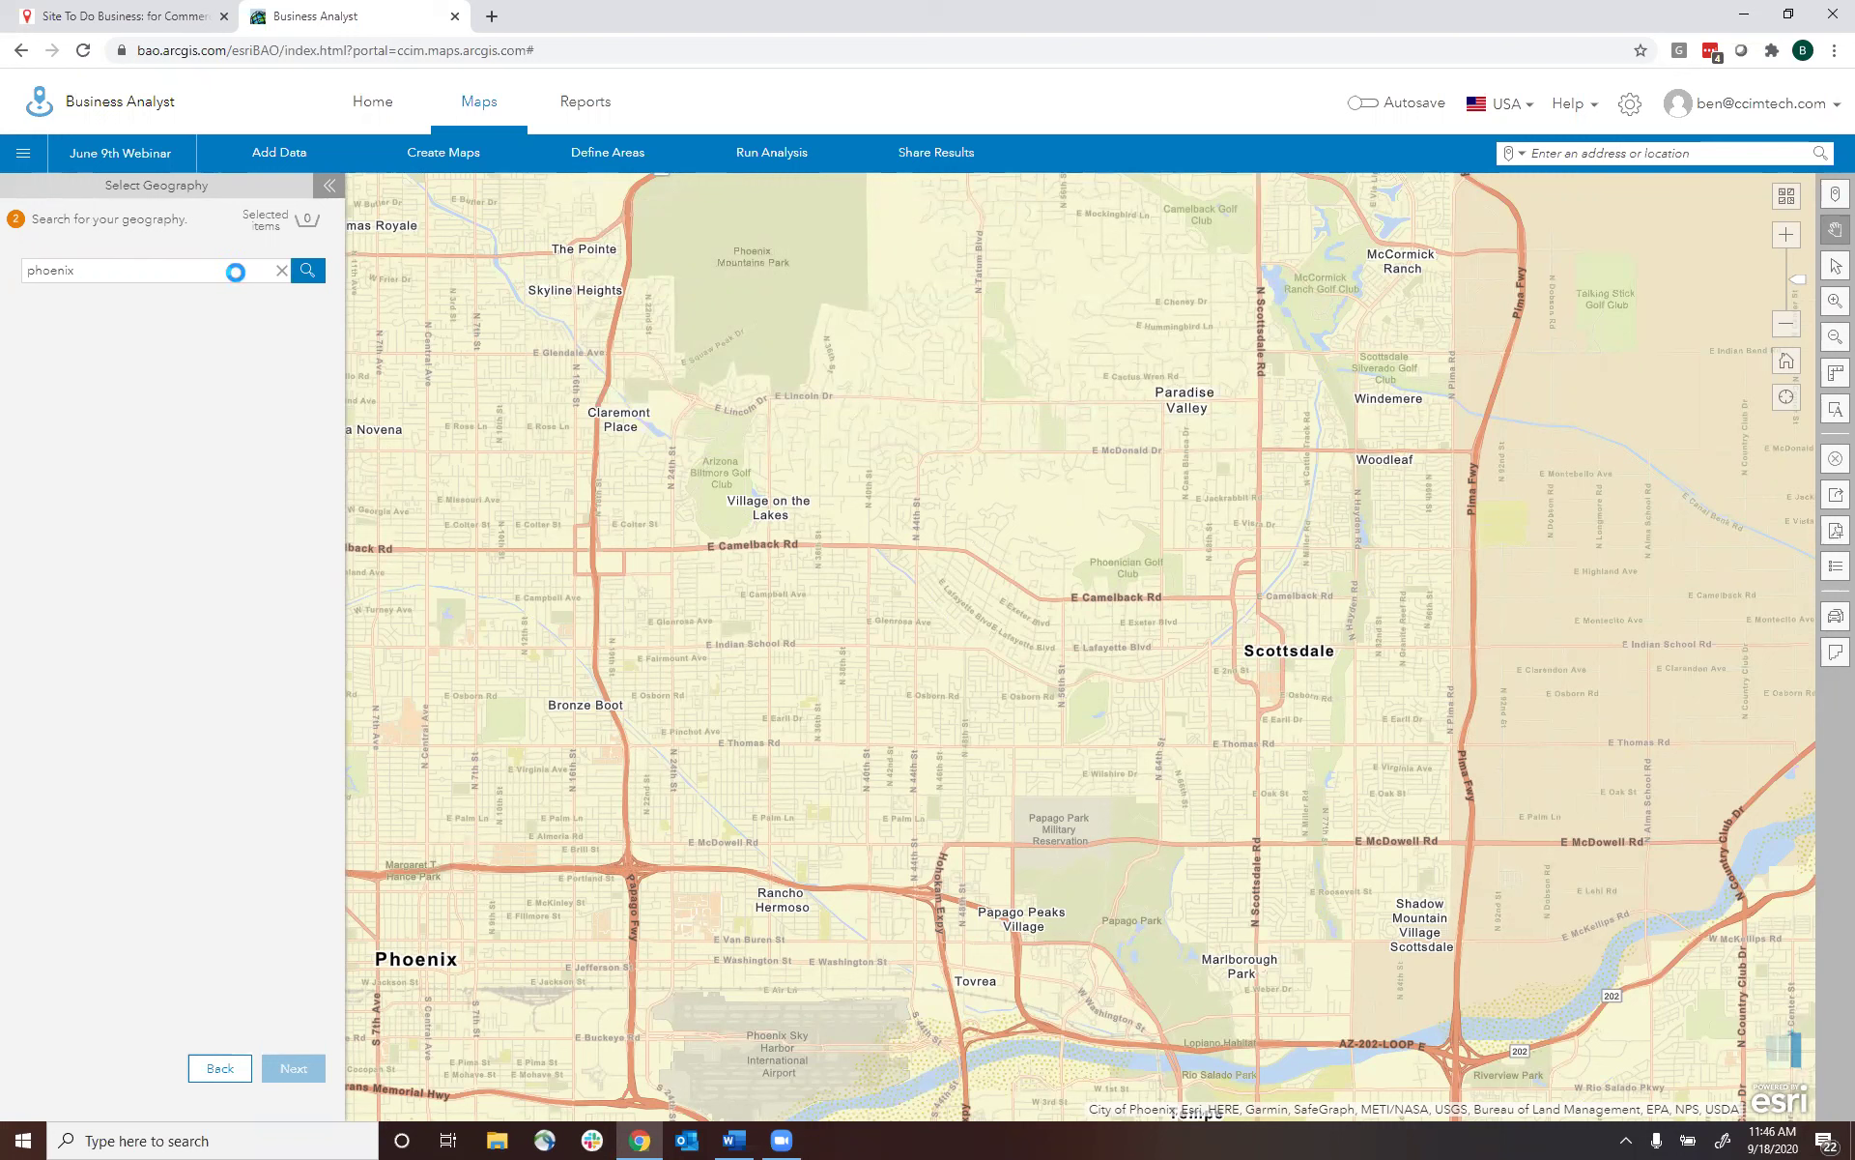
pyautogui.press('Return')
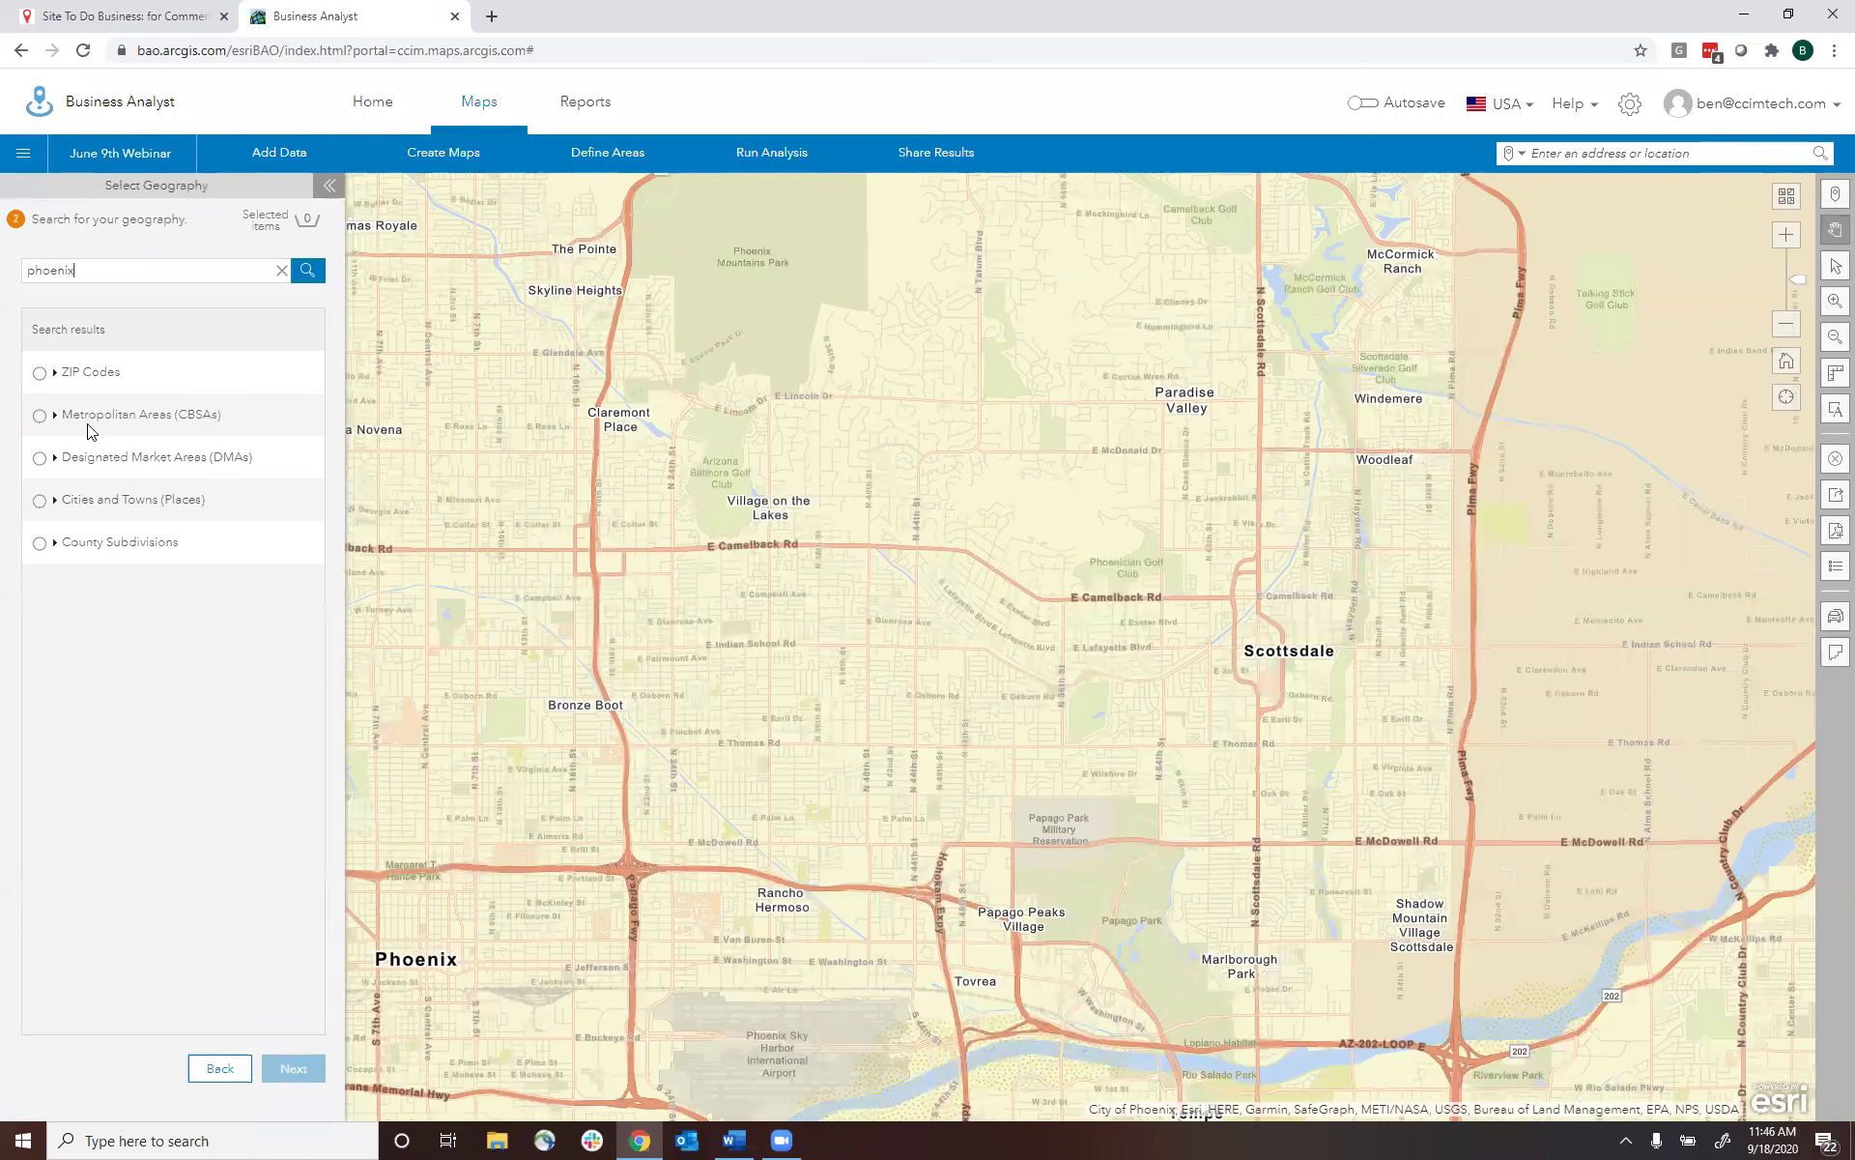
# - Select Phoenix-Mesa-Chandler, AZ under Metropolitan Areas and save it as a site
pyautogui.click(124, 425)
pyautogui.click(70, 457)
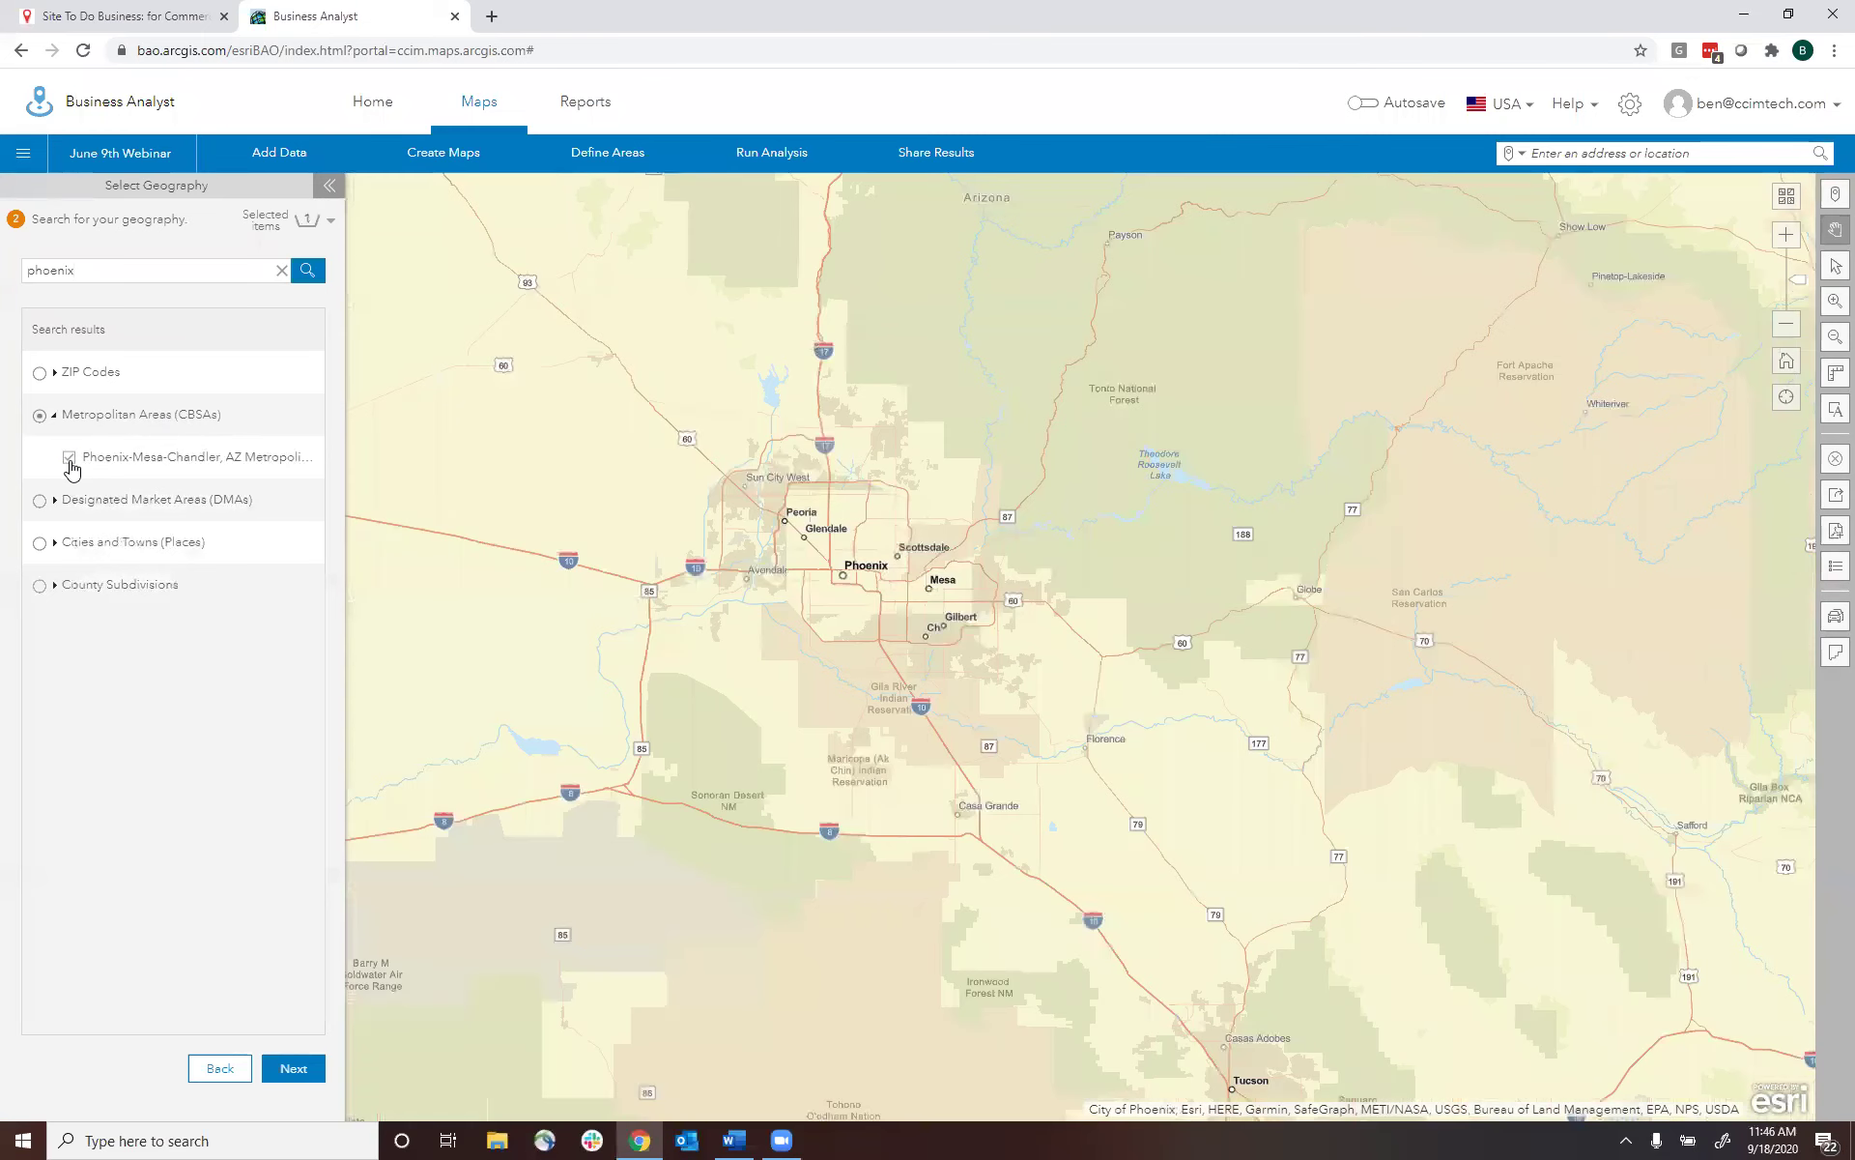
pyautogui.click(295, 1068)
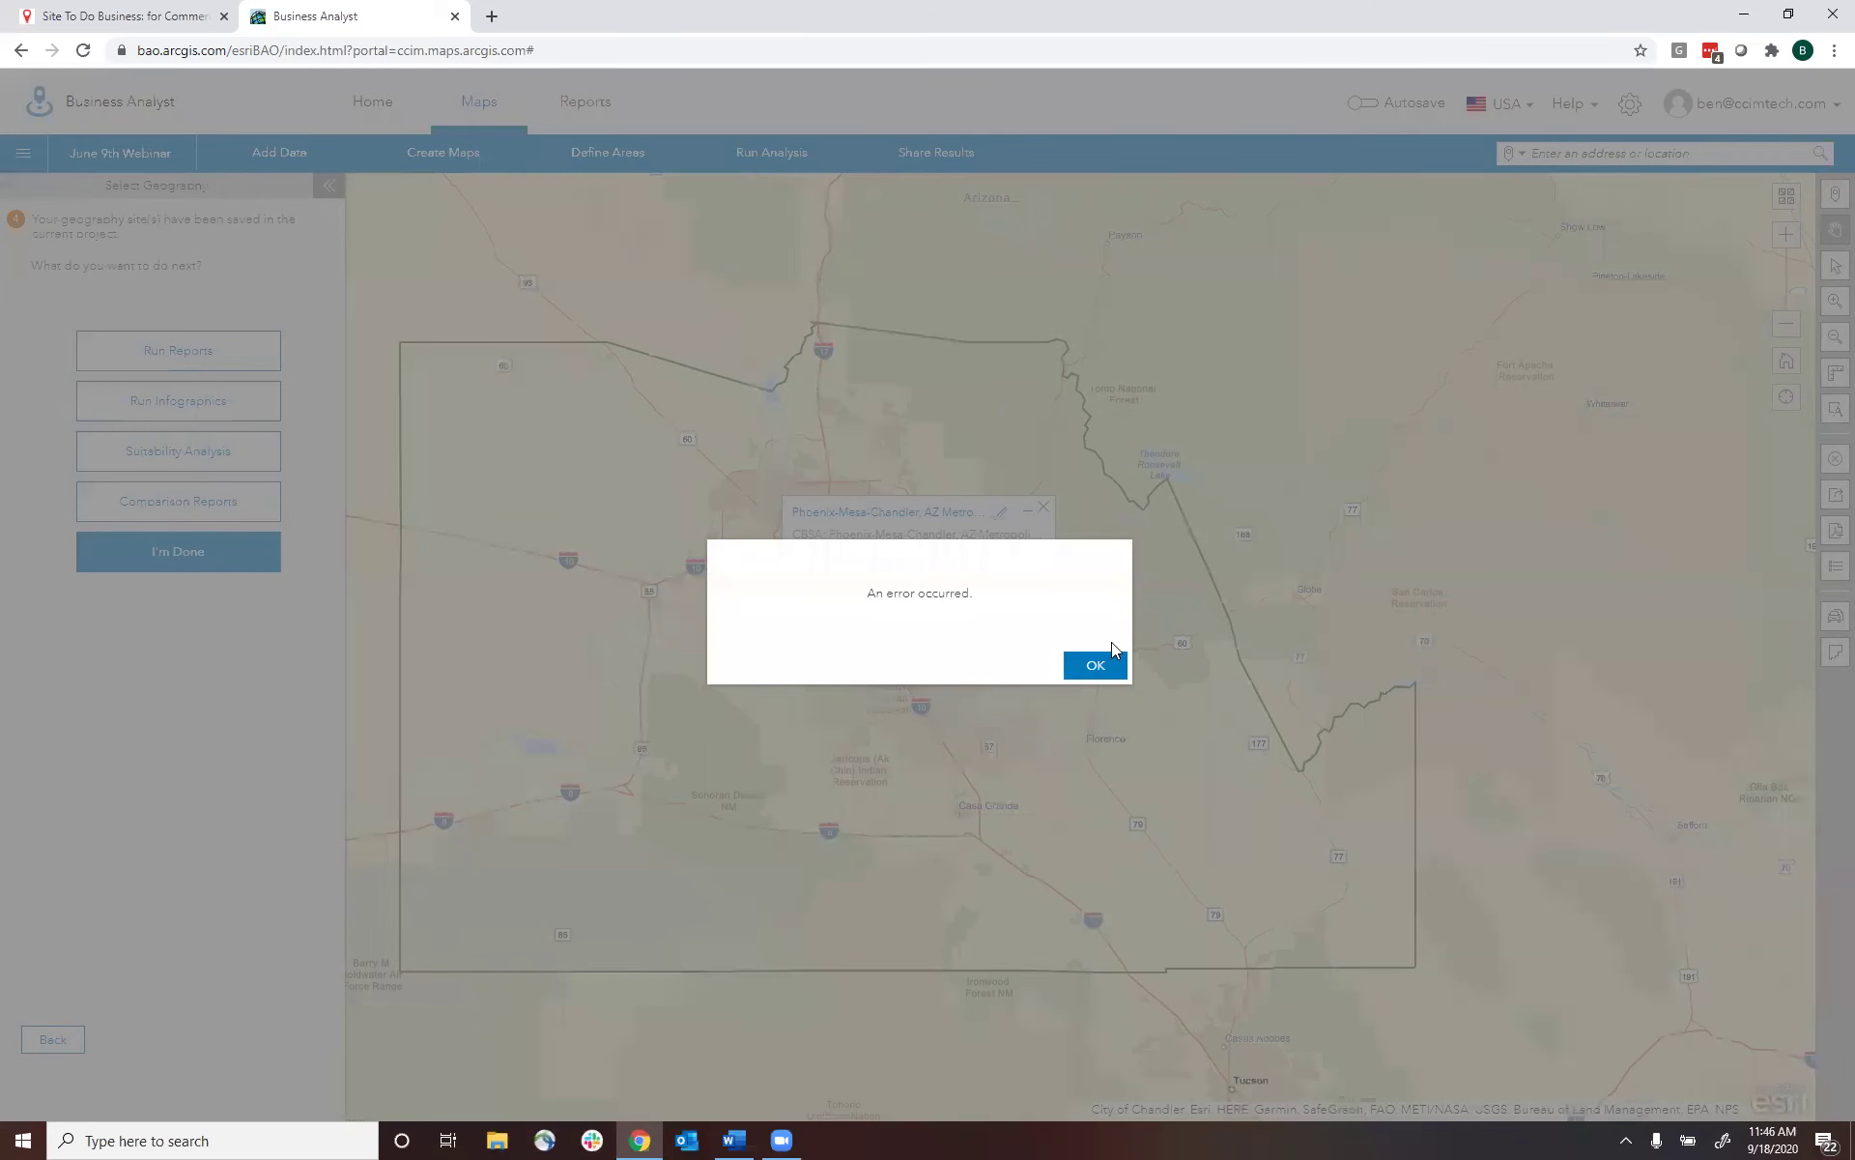
pyautogui.click(1093, 666)
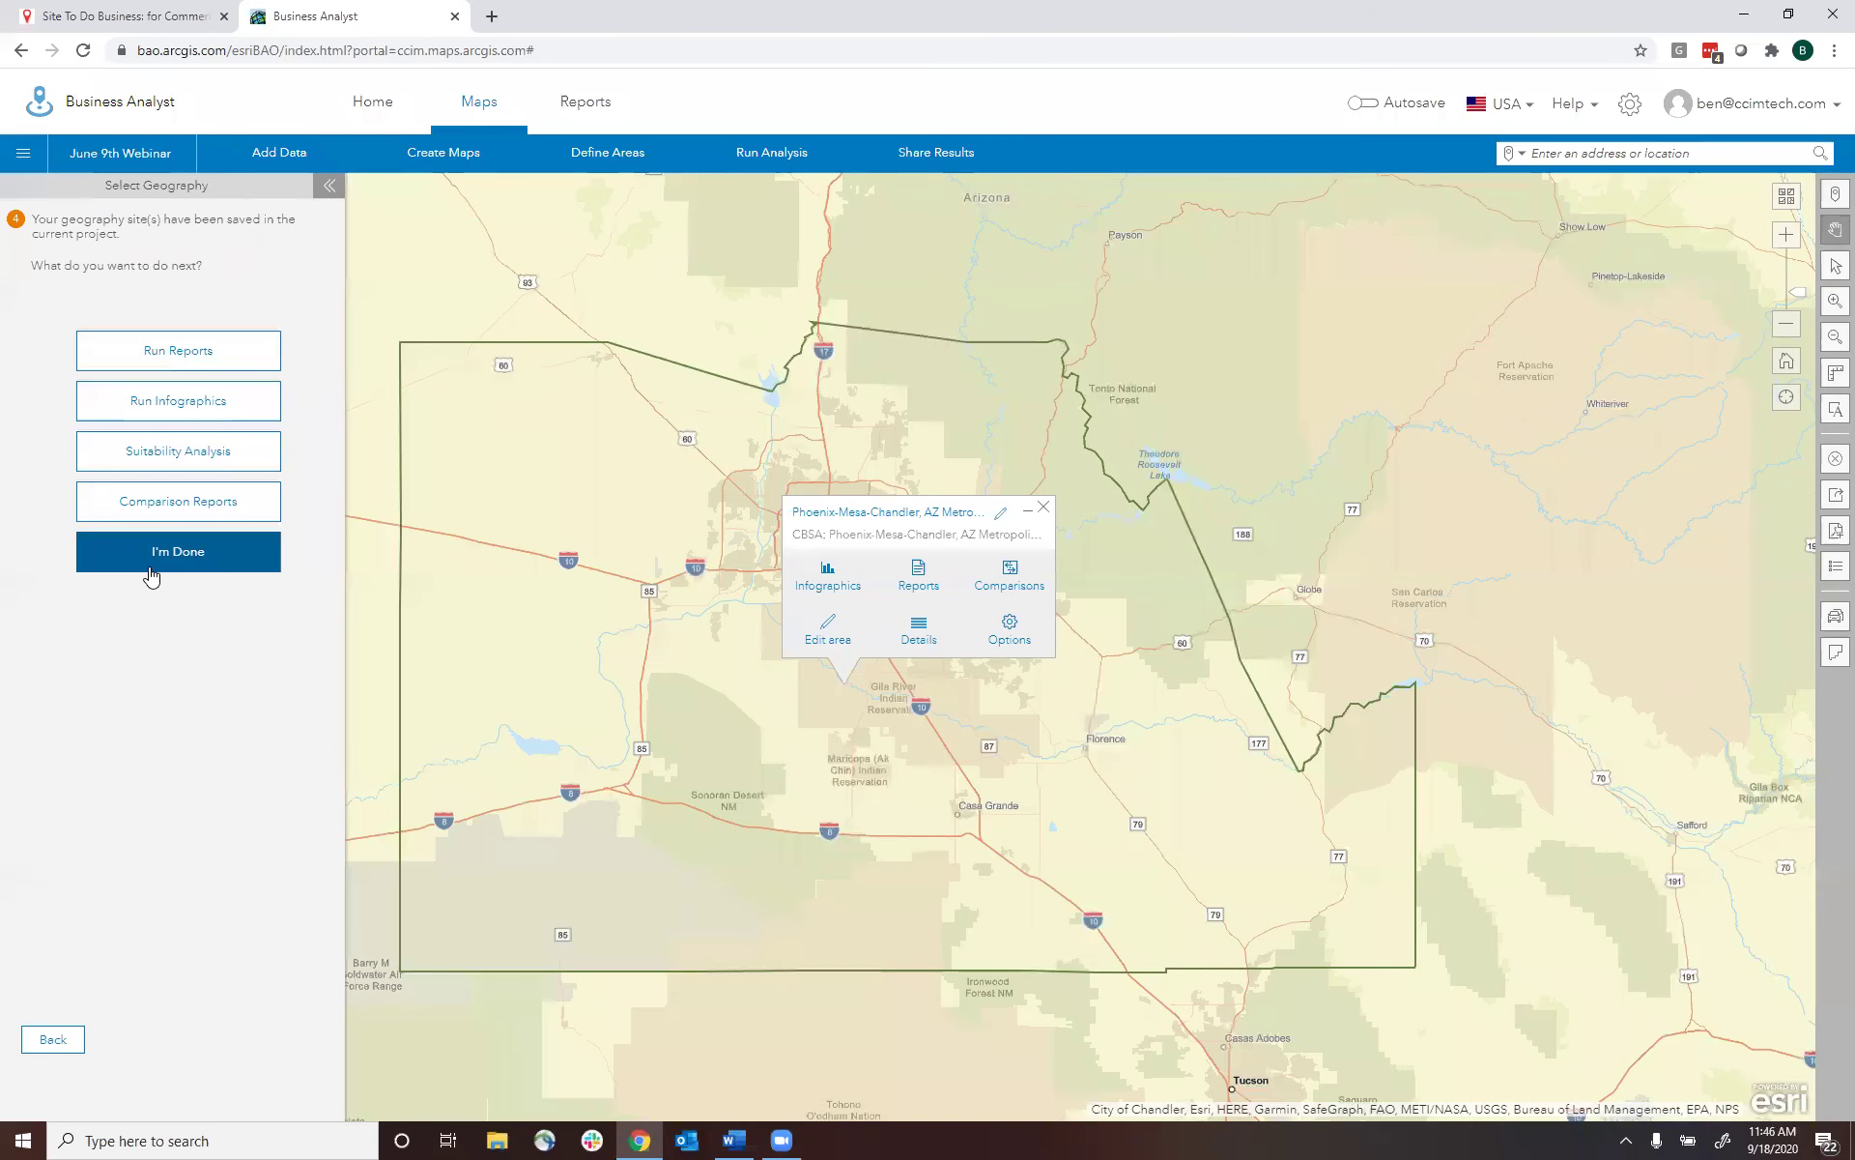
# - Close the geography panel and start a Business and Facilities Search
pyautogui.click(151, 575)
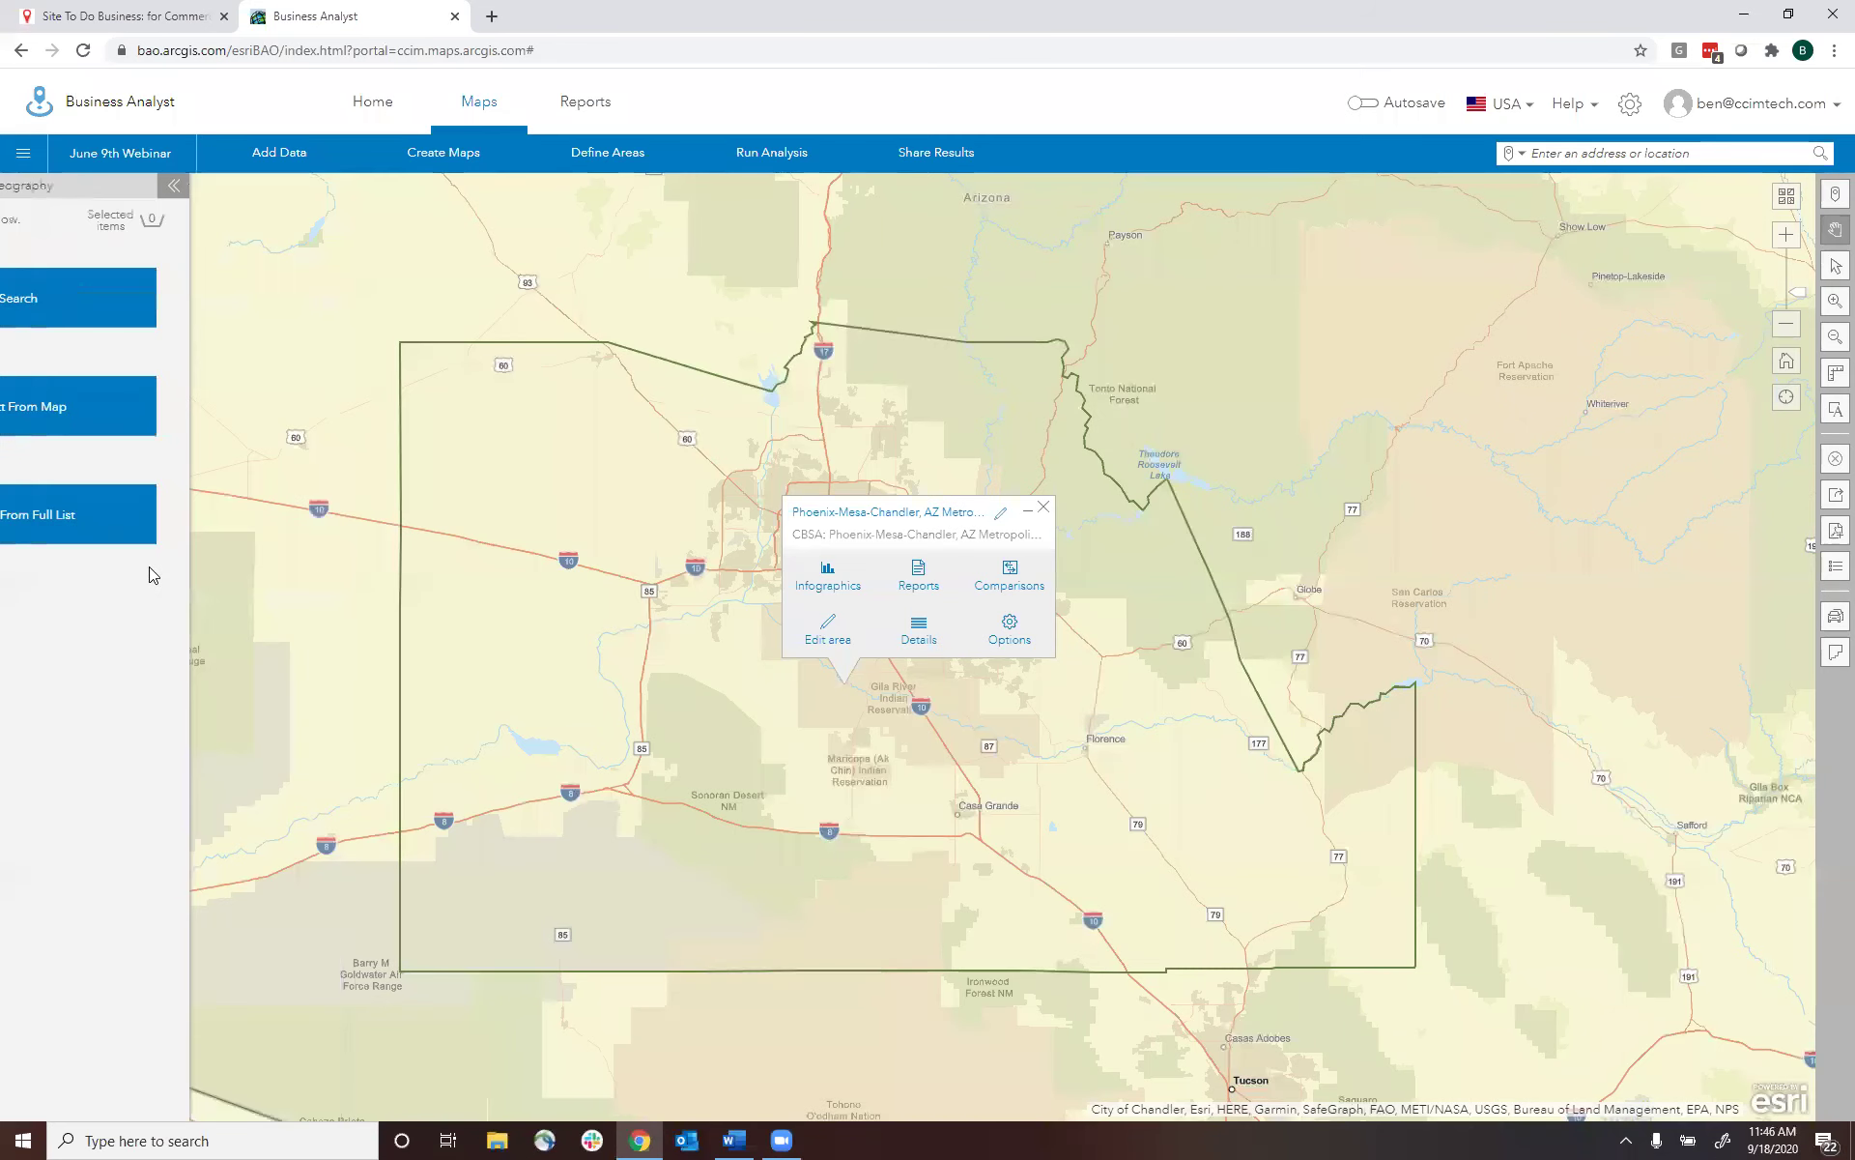
pyautogui.click(617, 160)
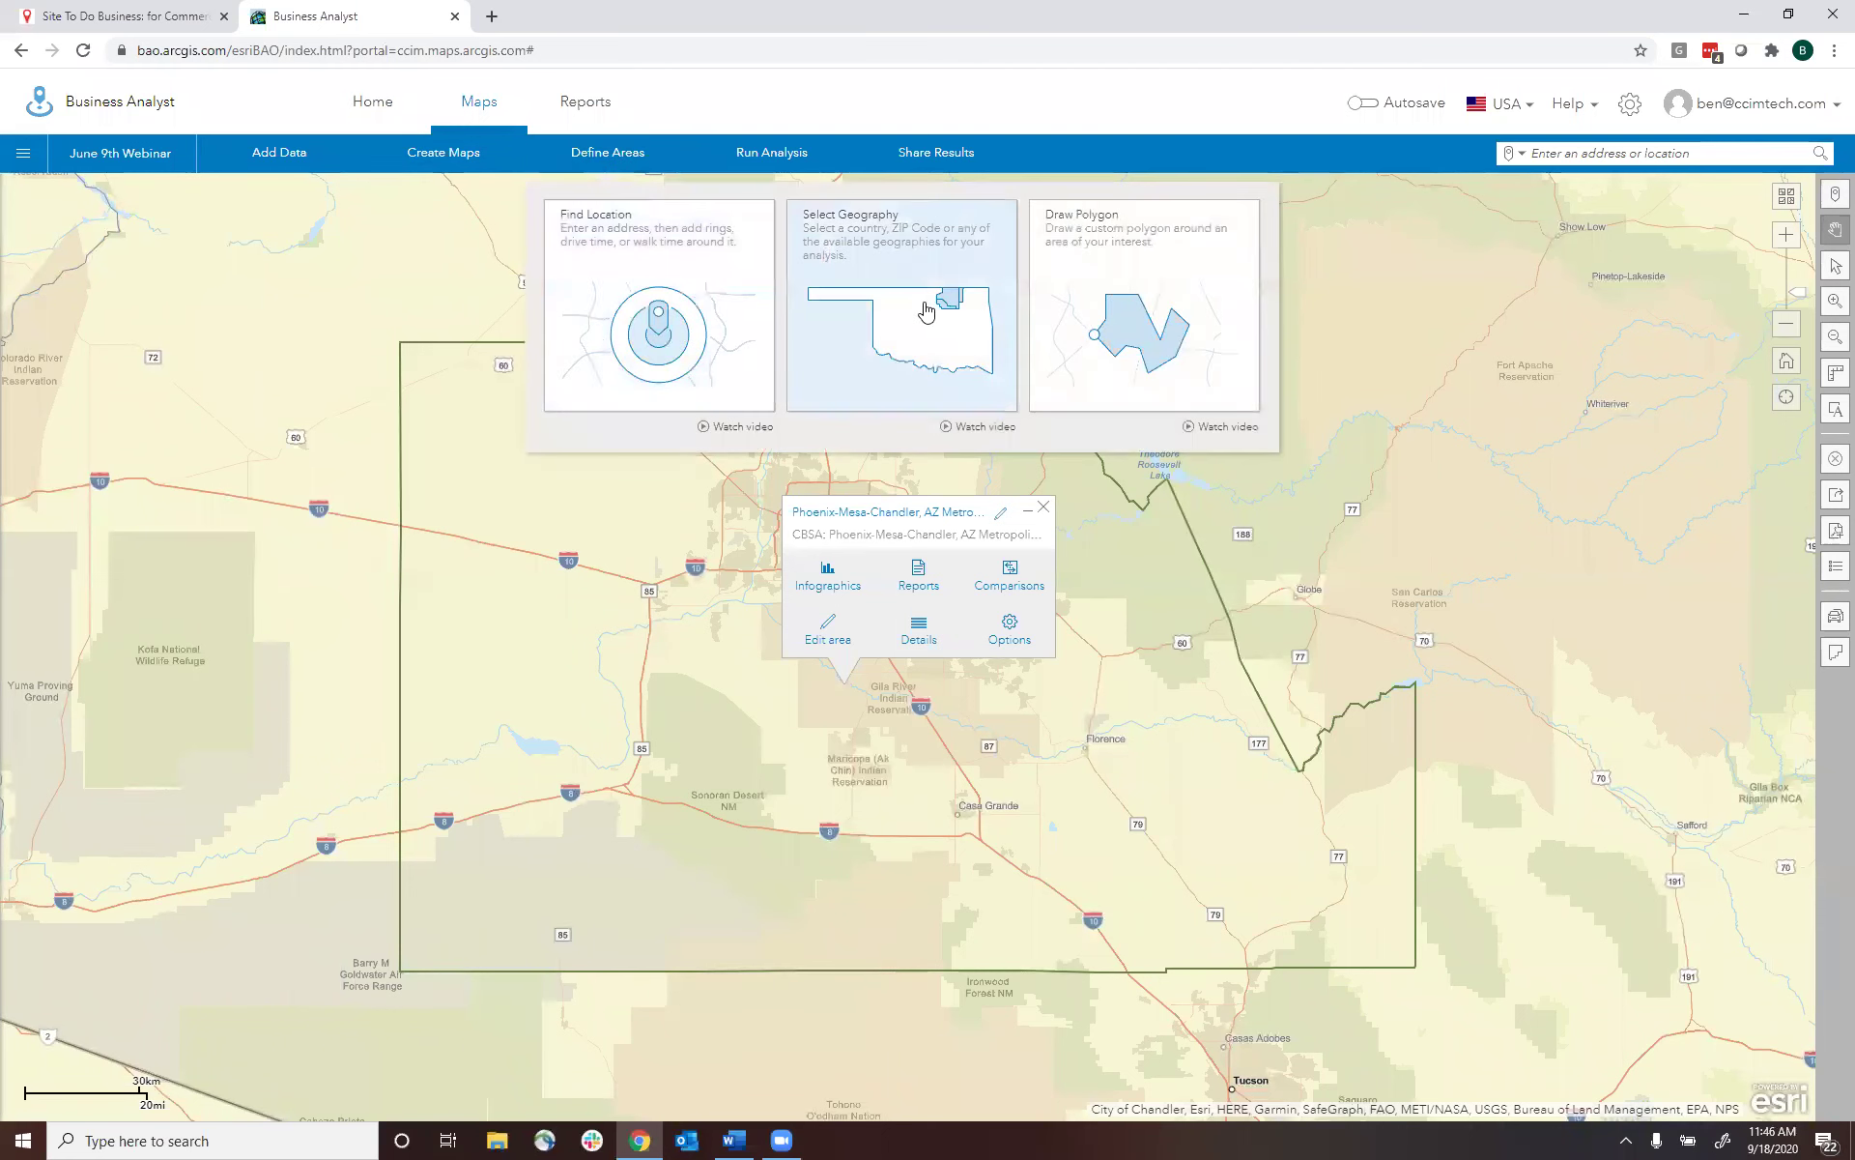
pyautogui.click(926, 310)
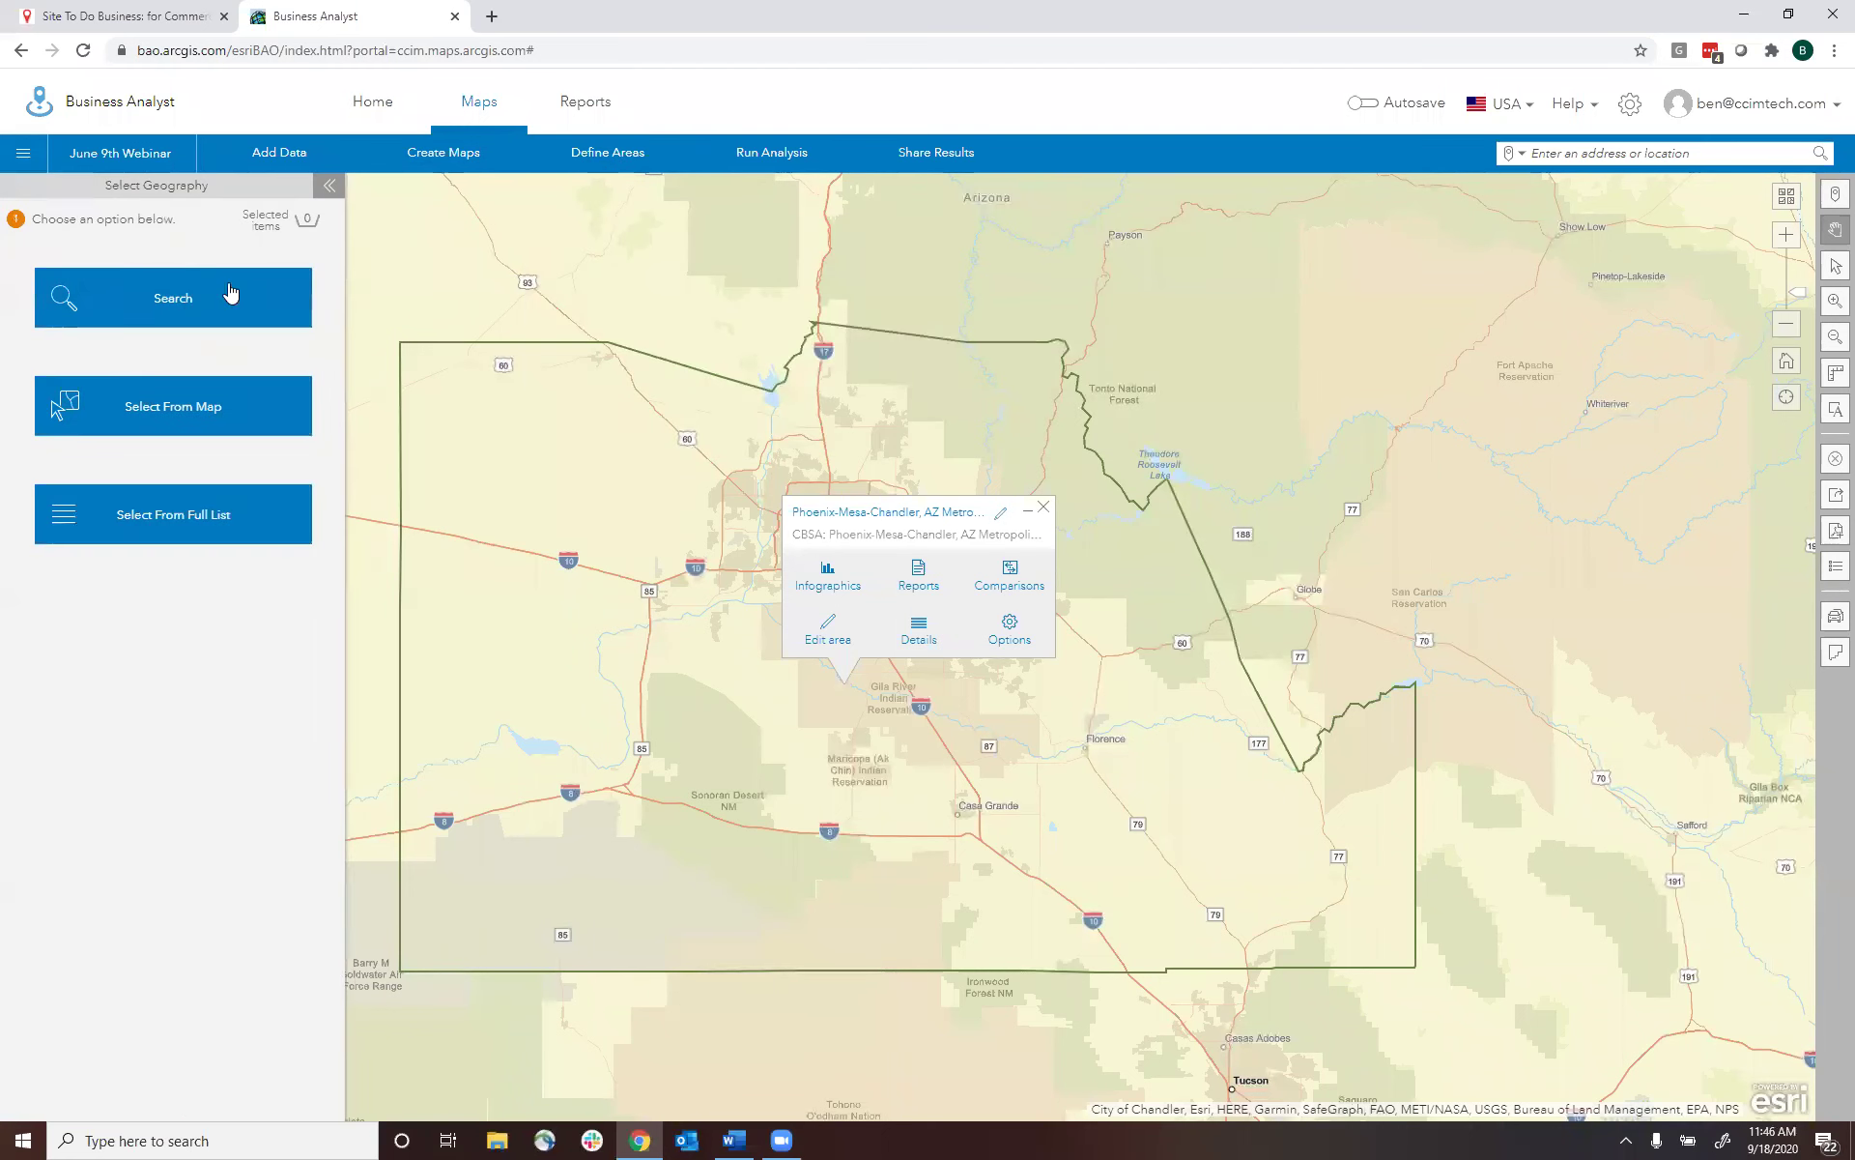
pyautogui.click(449, 161)
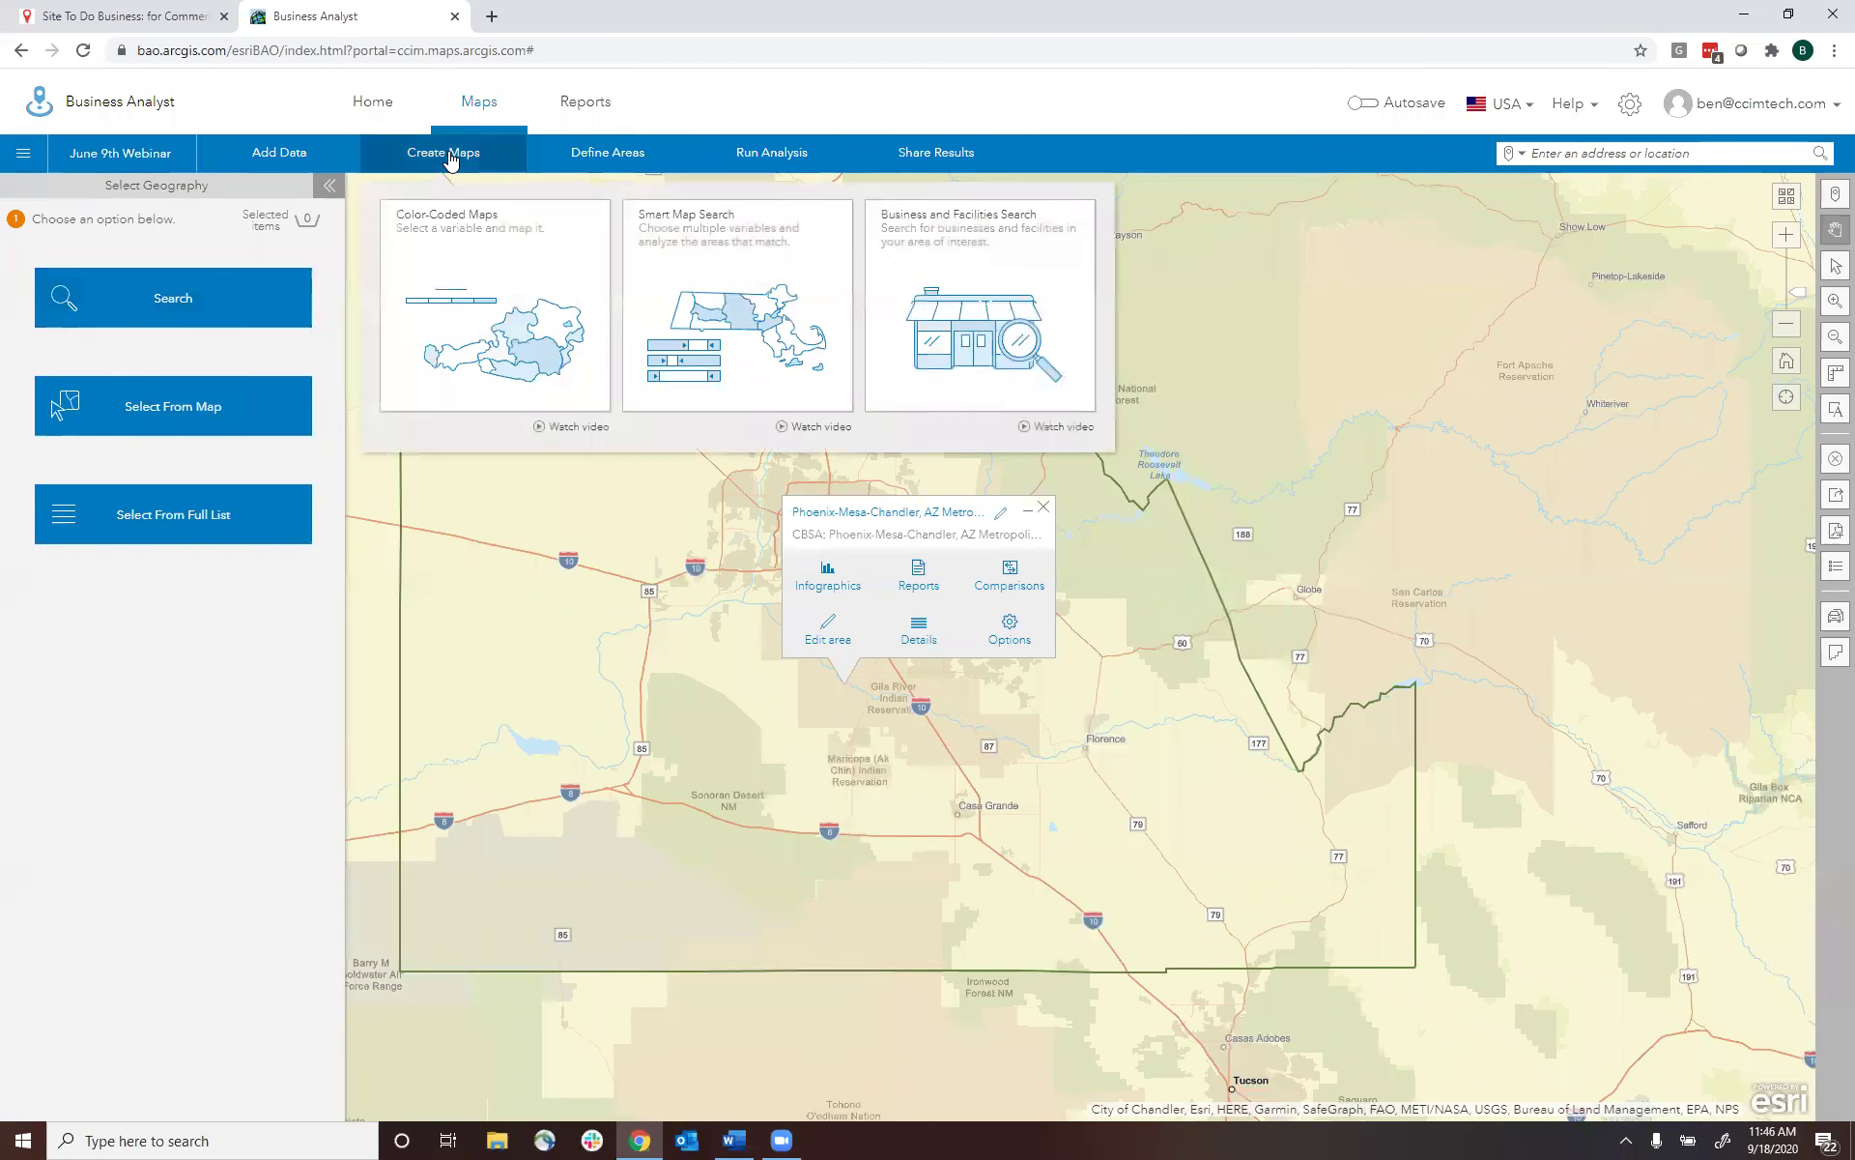
pyautogui.click(991, 348)
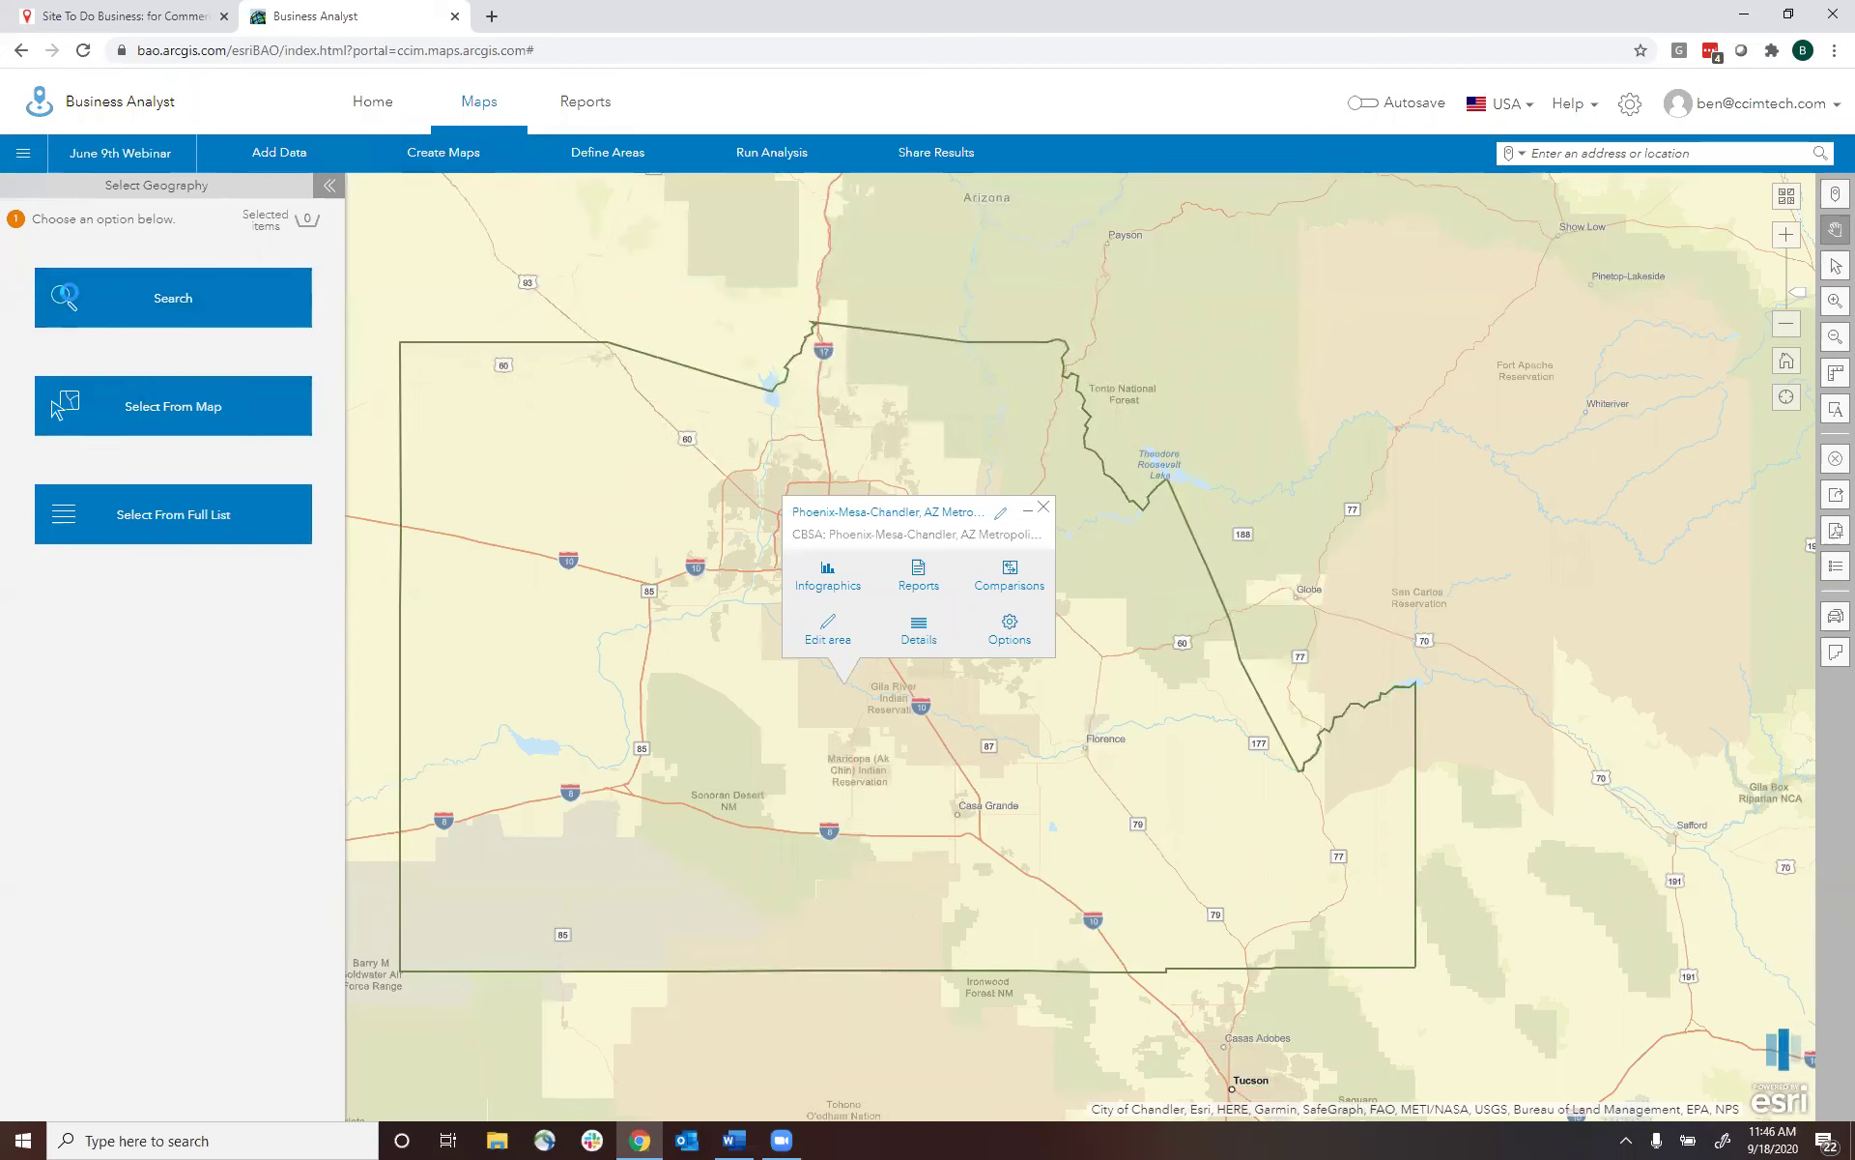
# - Search for chick-fil-a with the search extent limited to the Phoenix-Mesa-Chandler metro area
pyautogui.click(214, 271)
pyautogui.write('chick-fil-a')
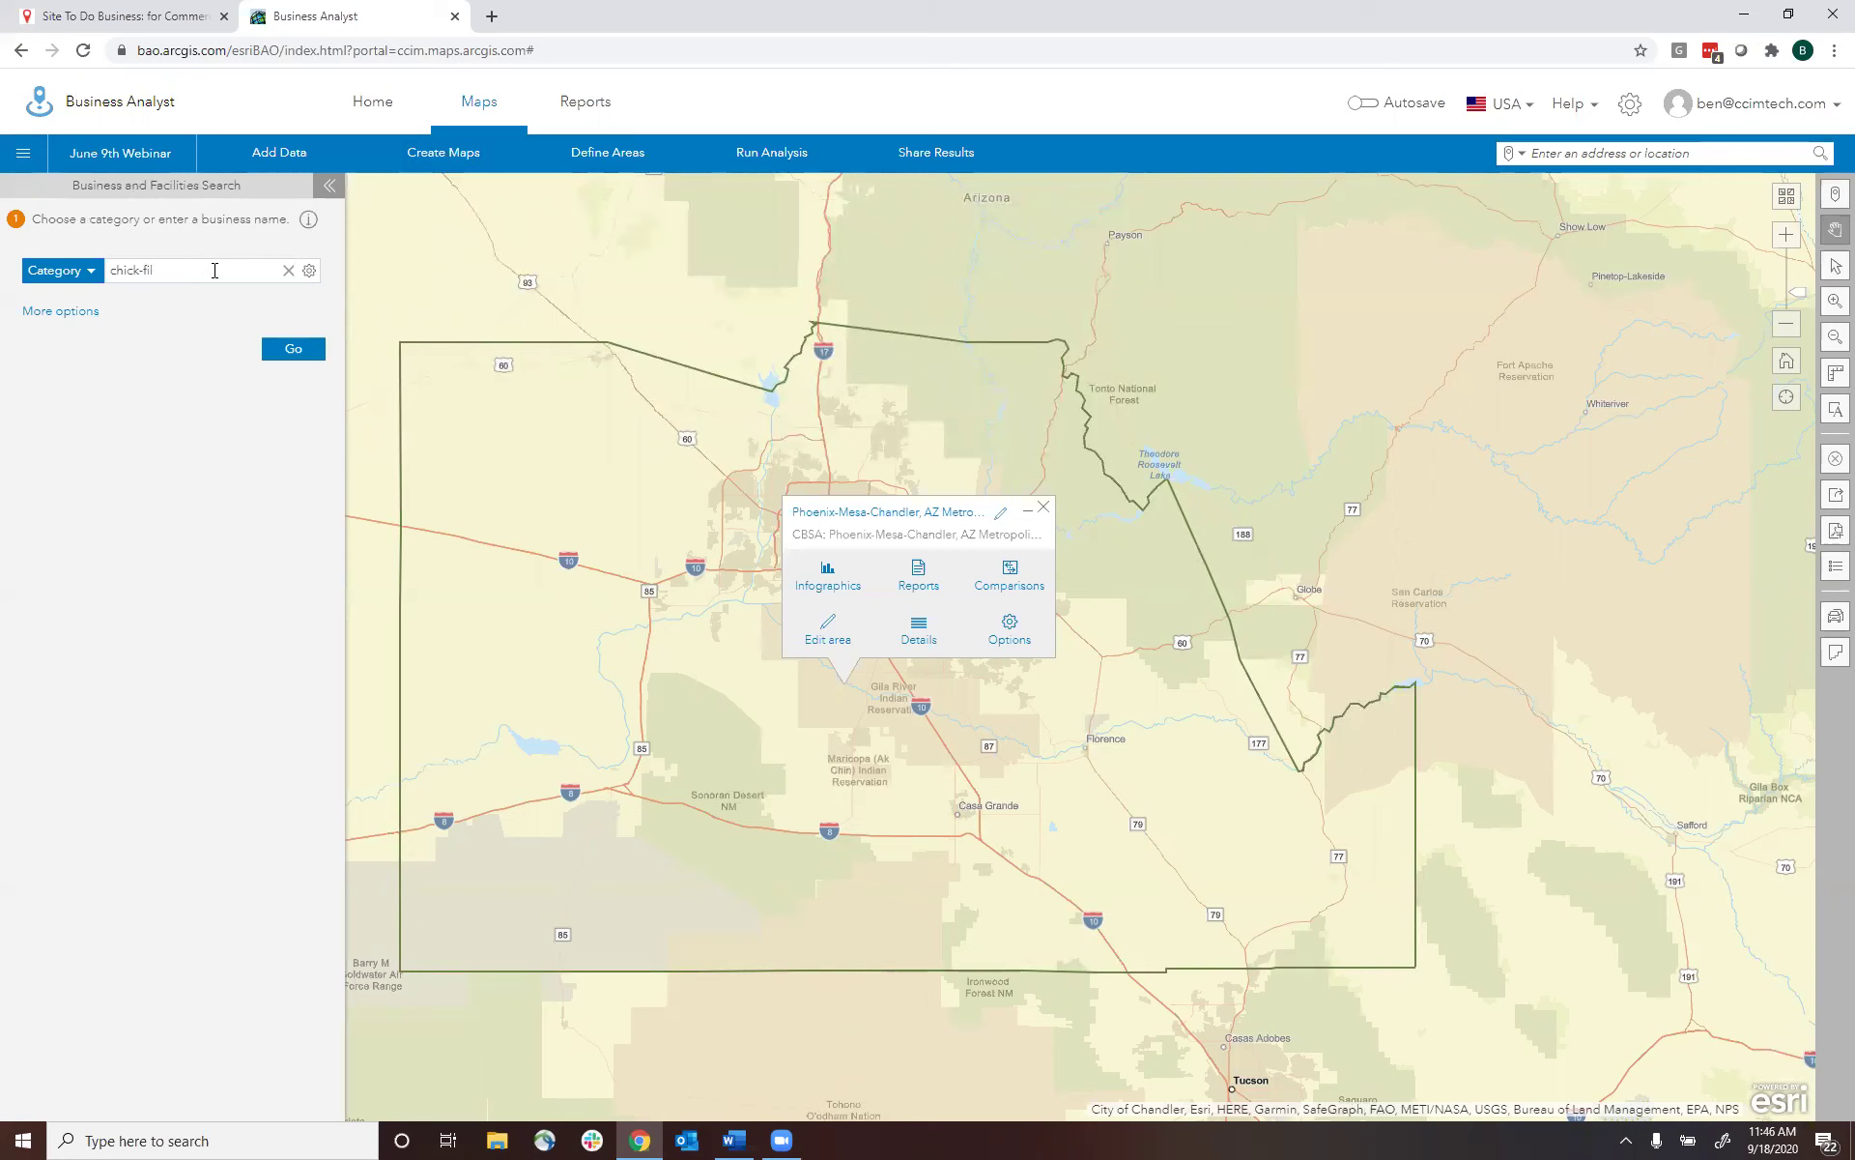
pyautogui.click(93, 314)
pyautogui.click(172, 623)
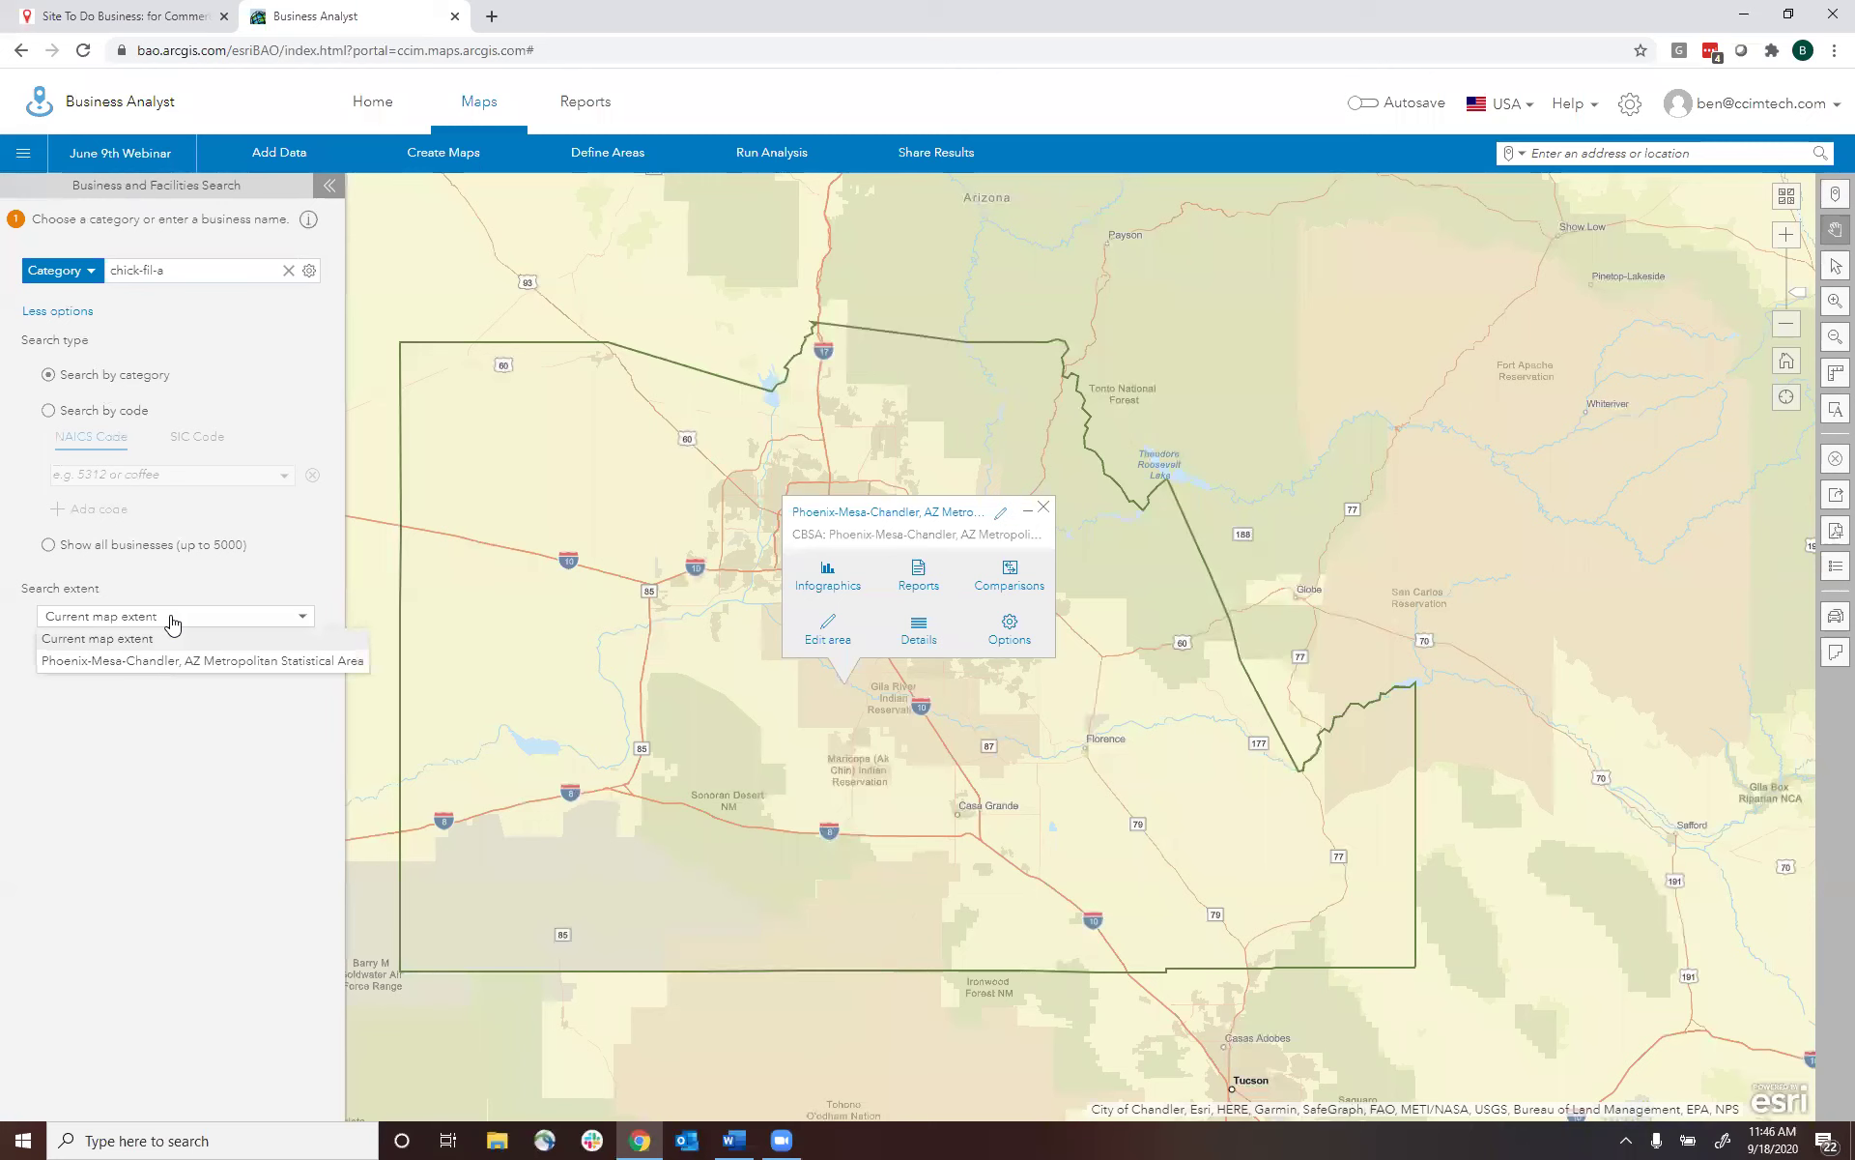
pyautogui.click(165, 667)
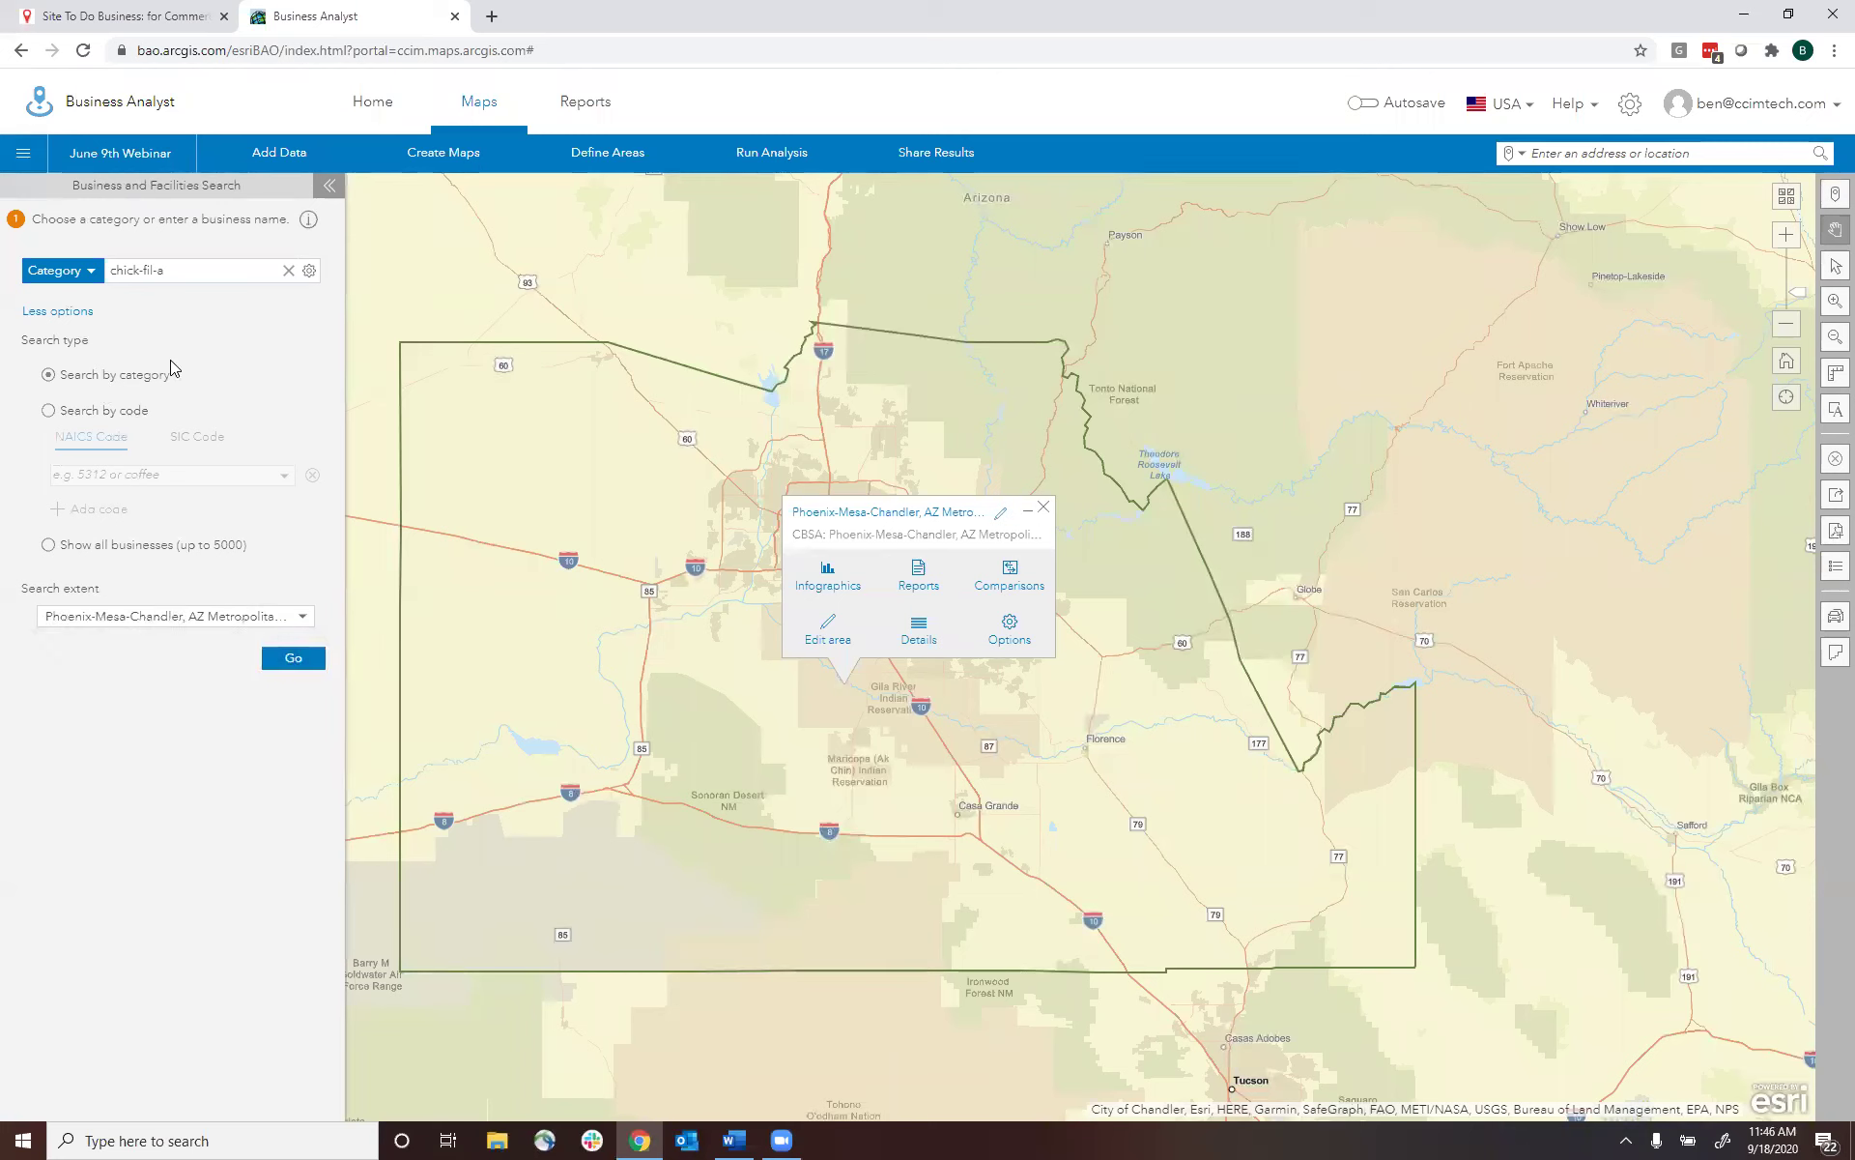
pyautogui.click(70, 272)
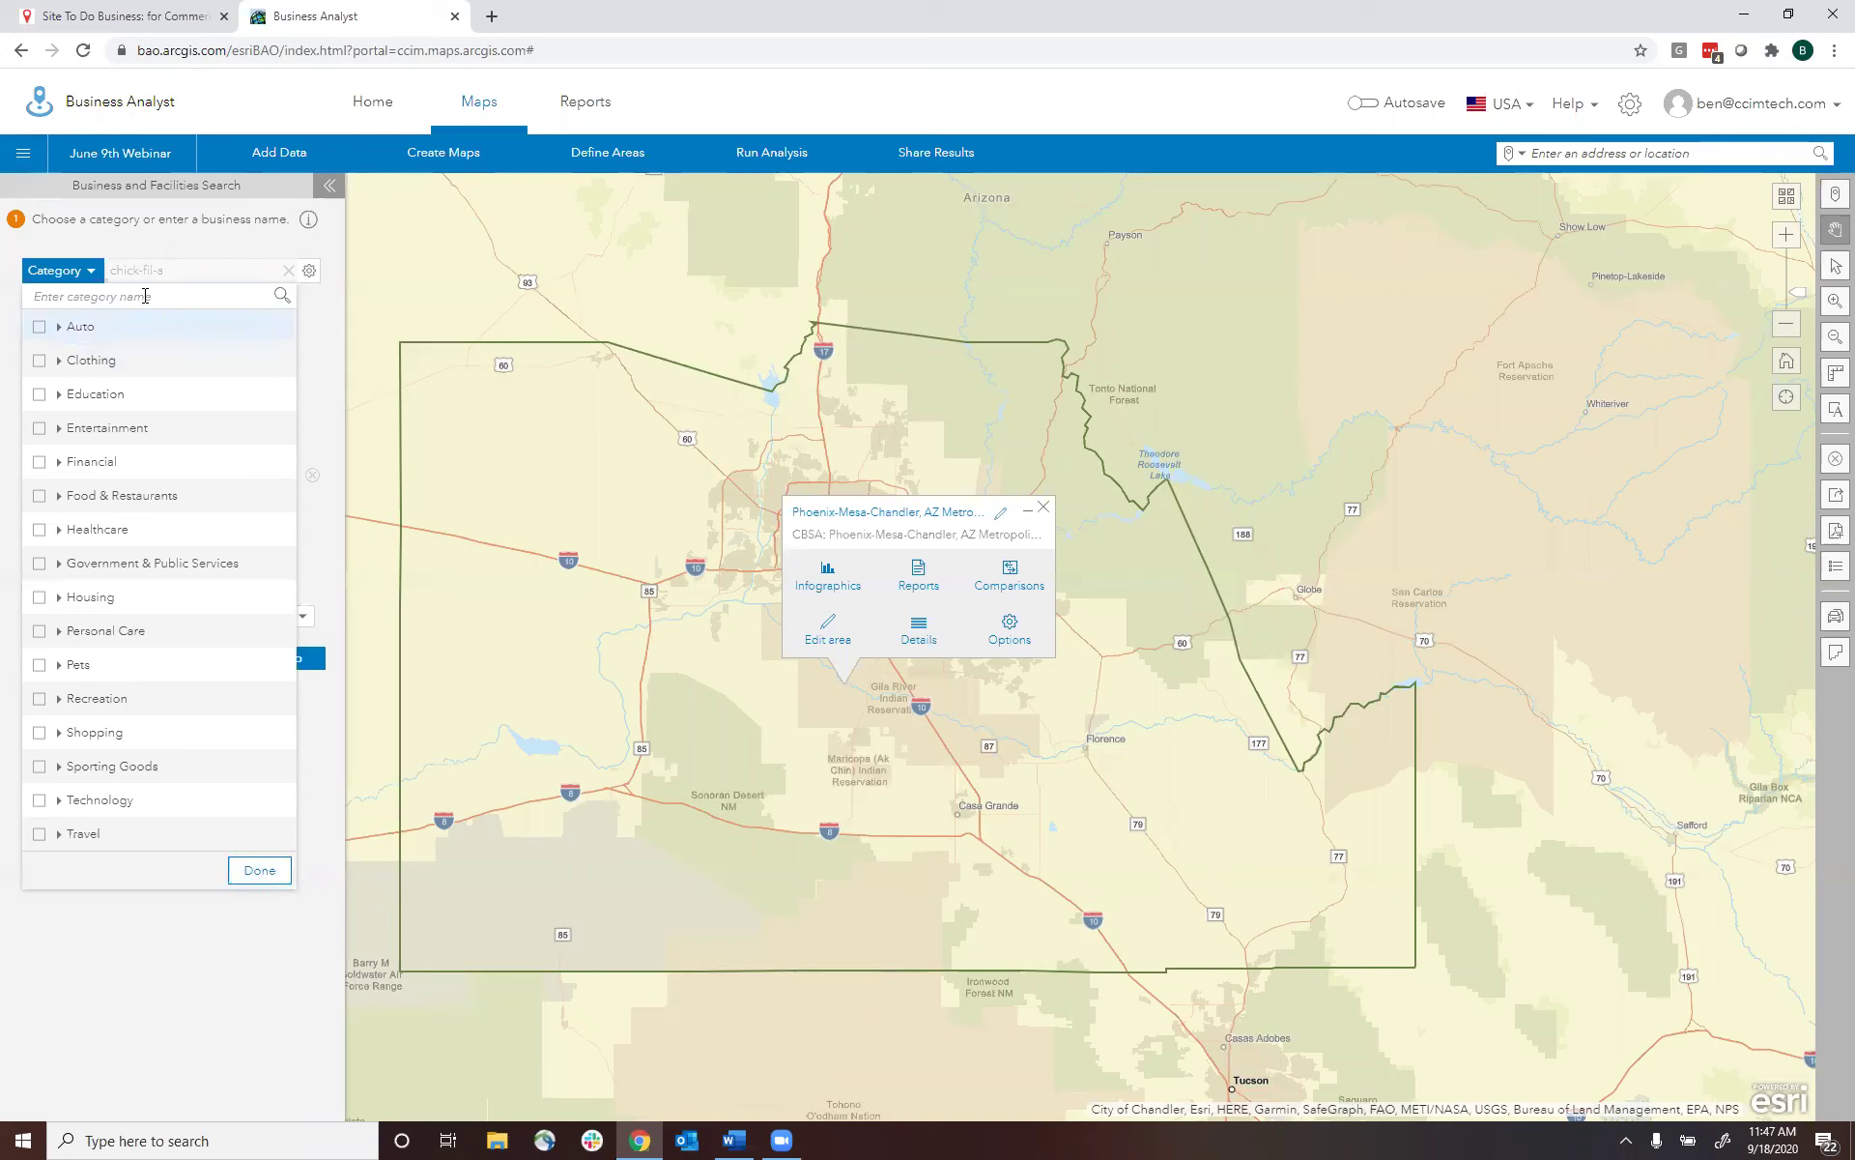
pyautogui.click(259, 869)
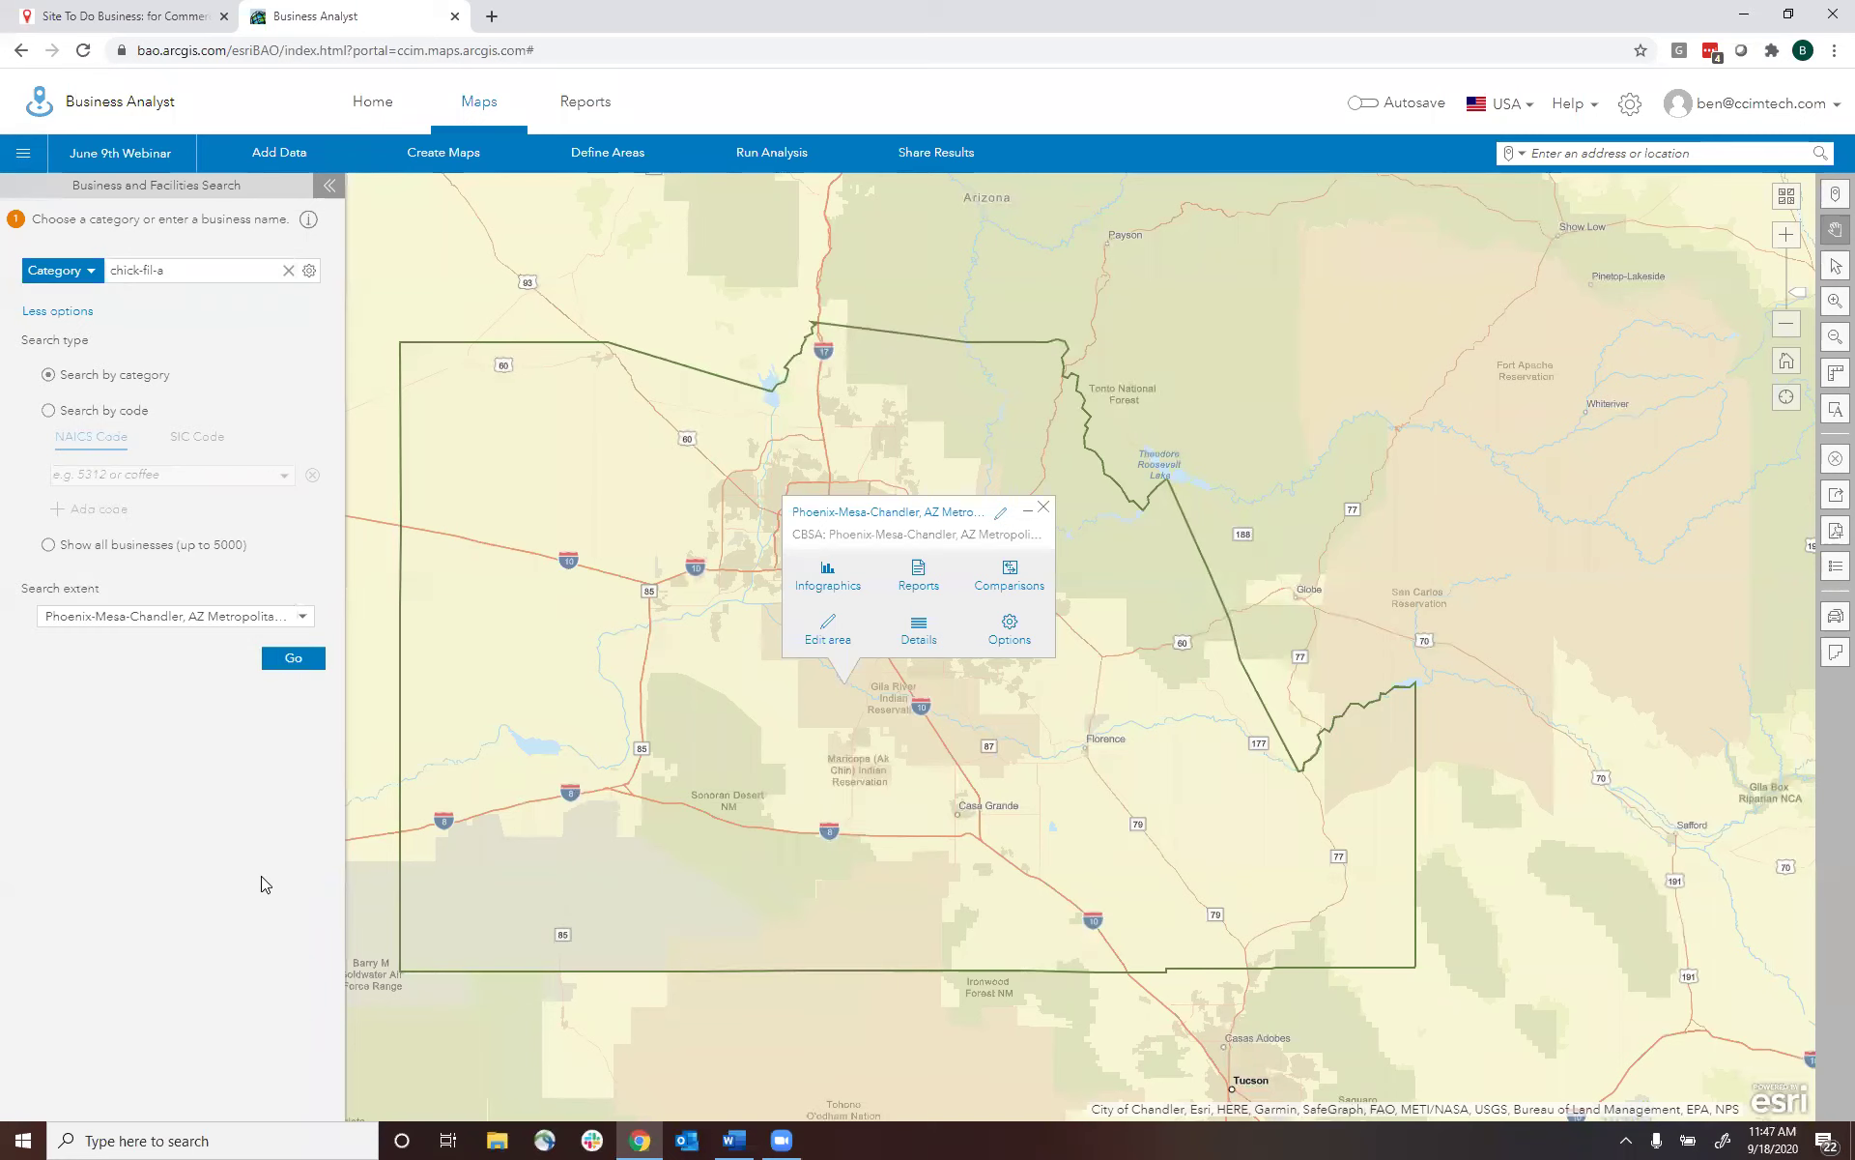
pyautogui.click(293, 662)
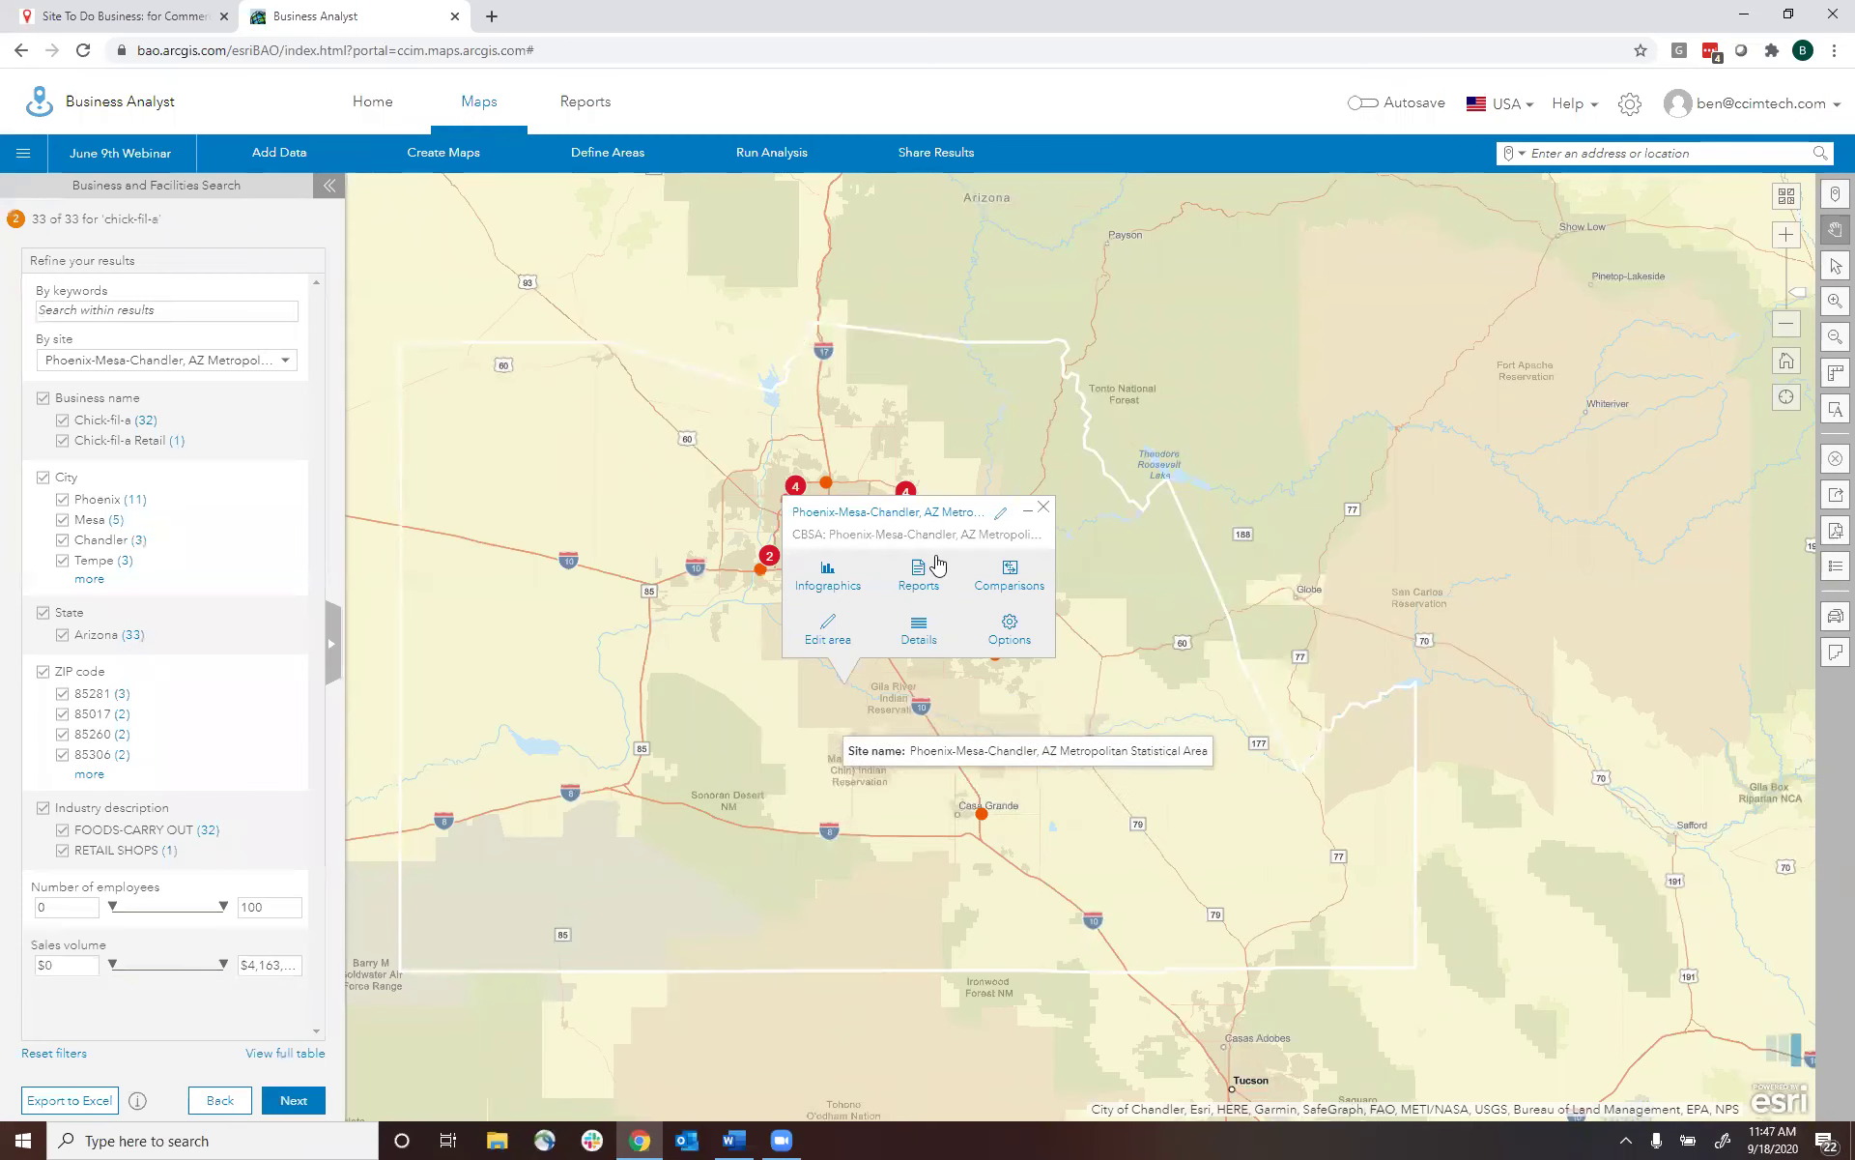
# - Export the chick-fil-a search results to Excel
pyautogui.click(1048, 506)
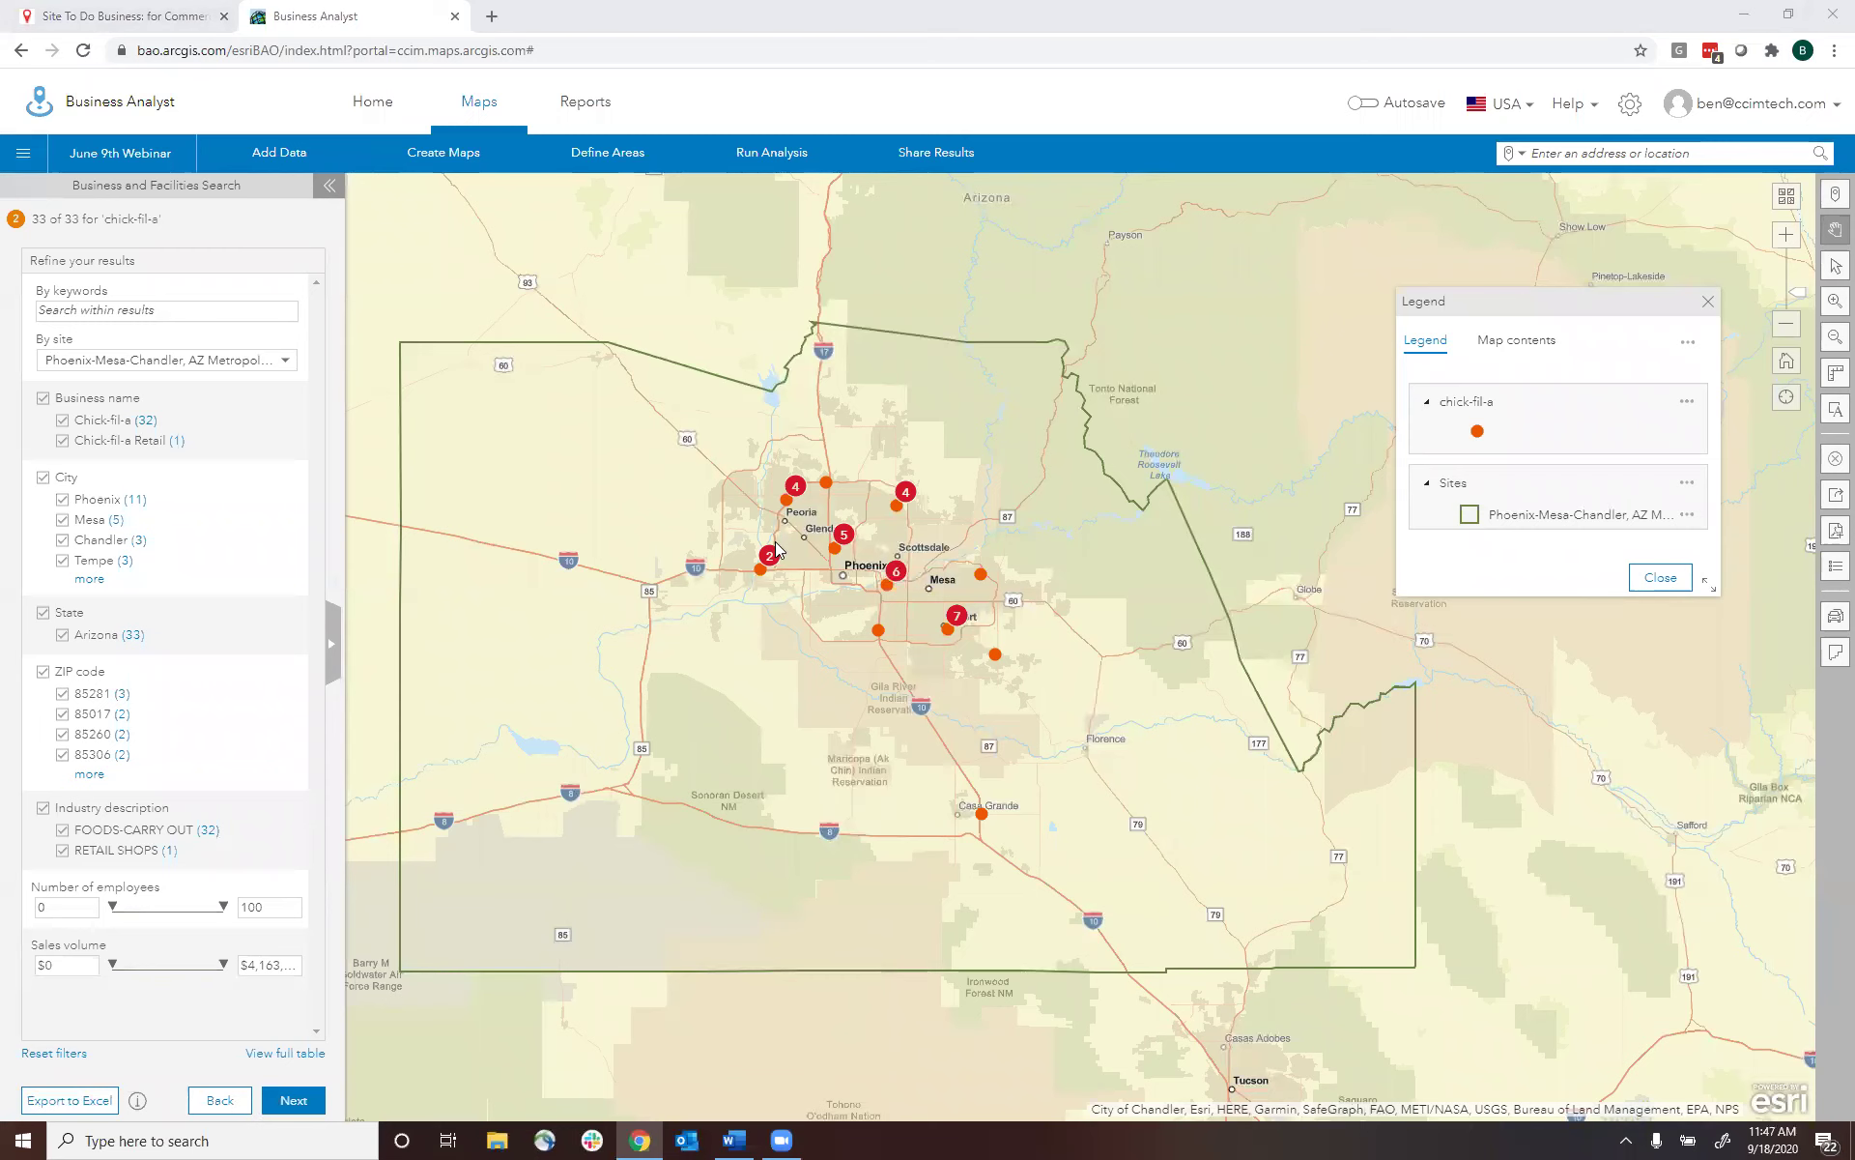
pyautogui.click(96, 1101)
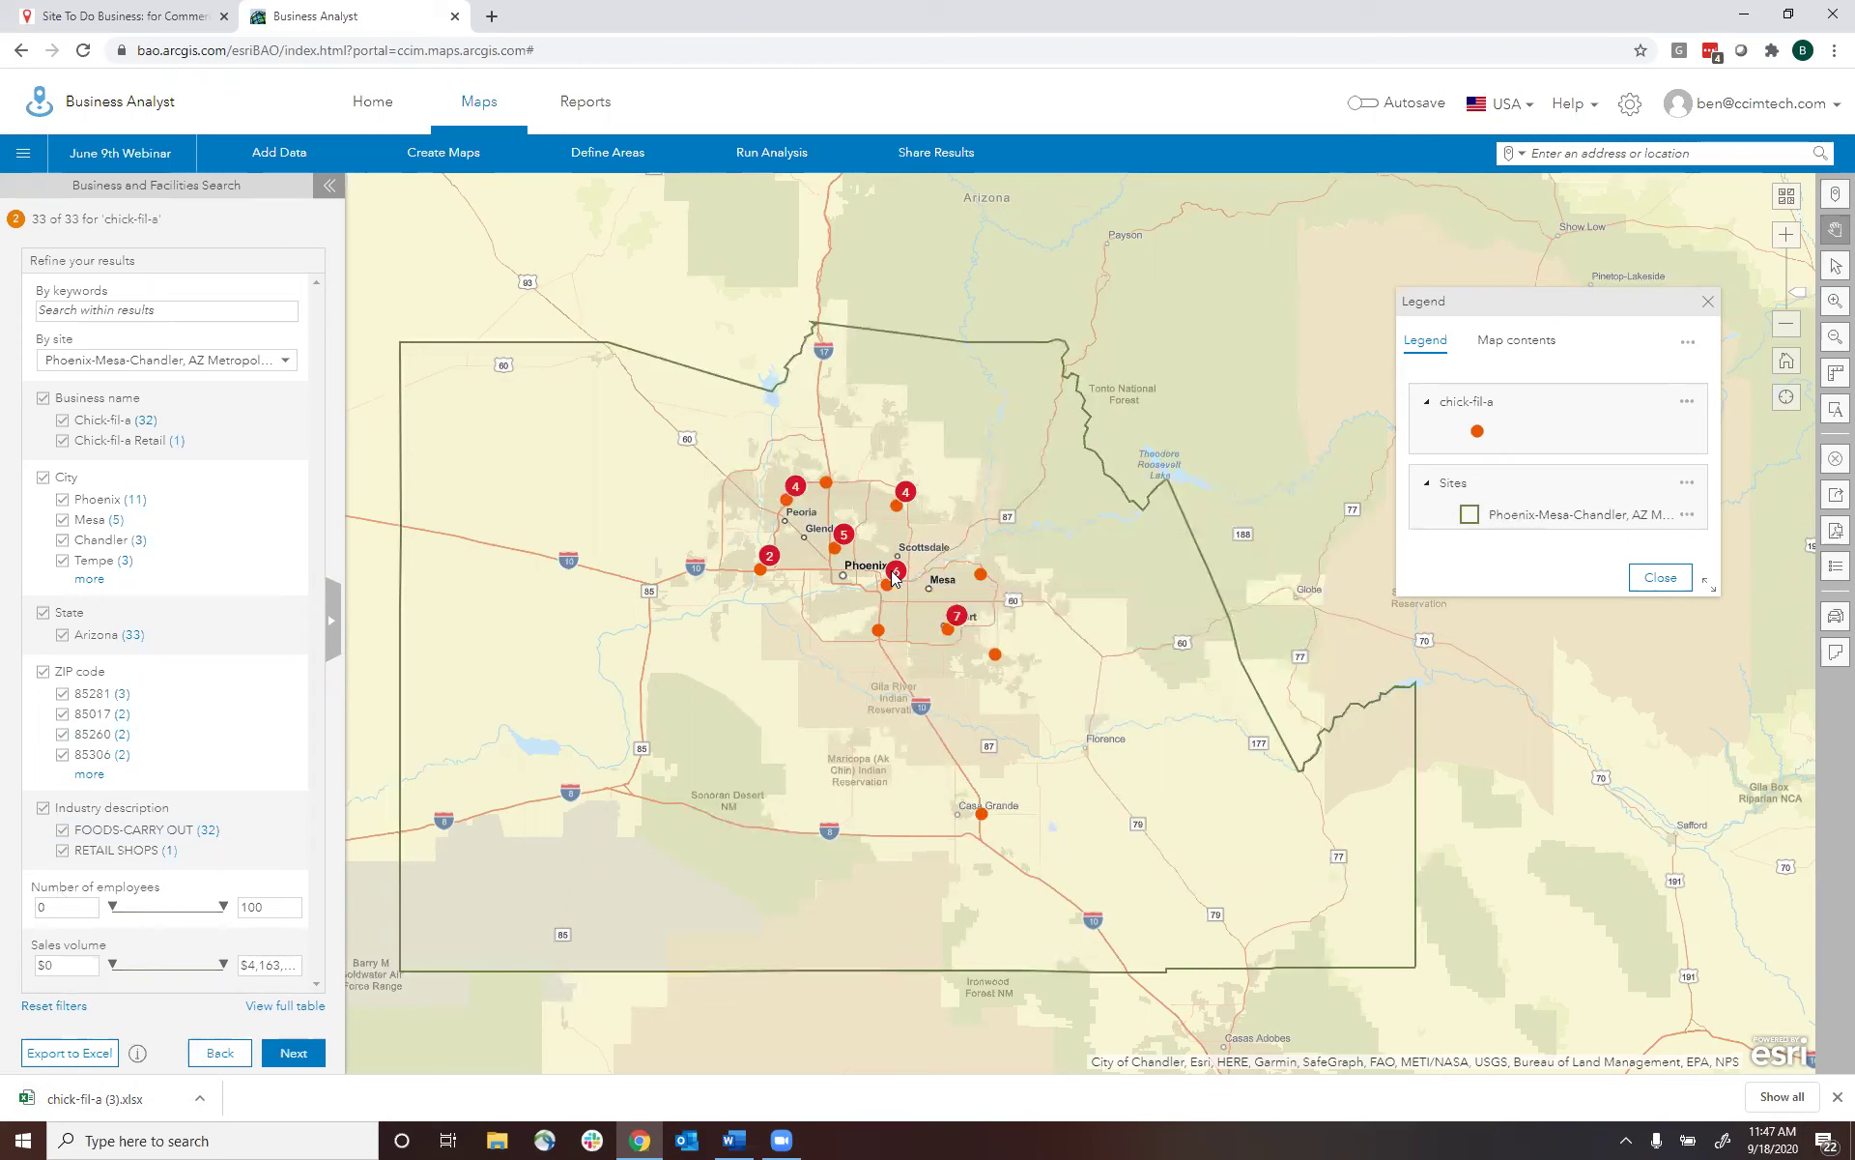
pyautogui.click(295, 1053)
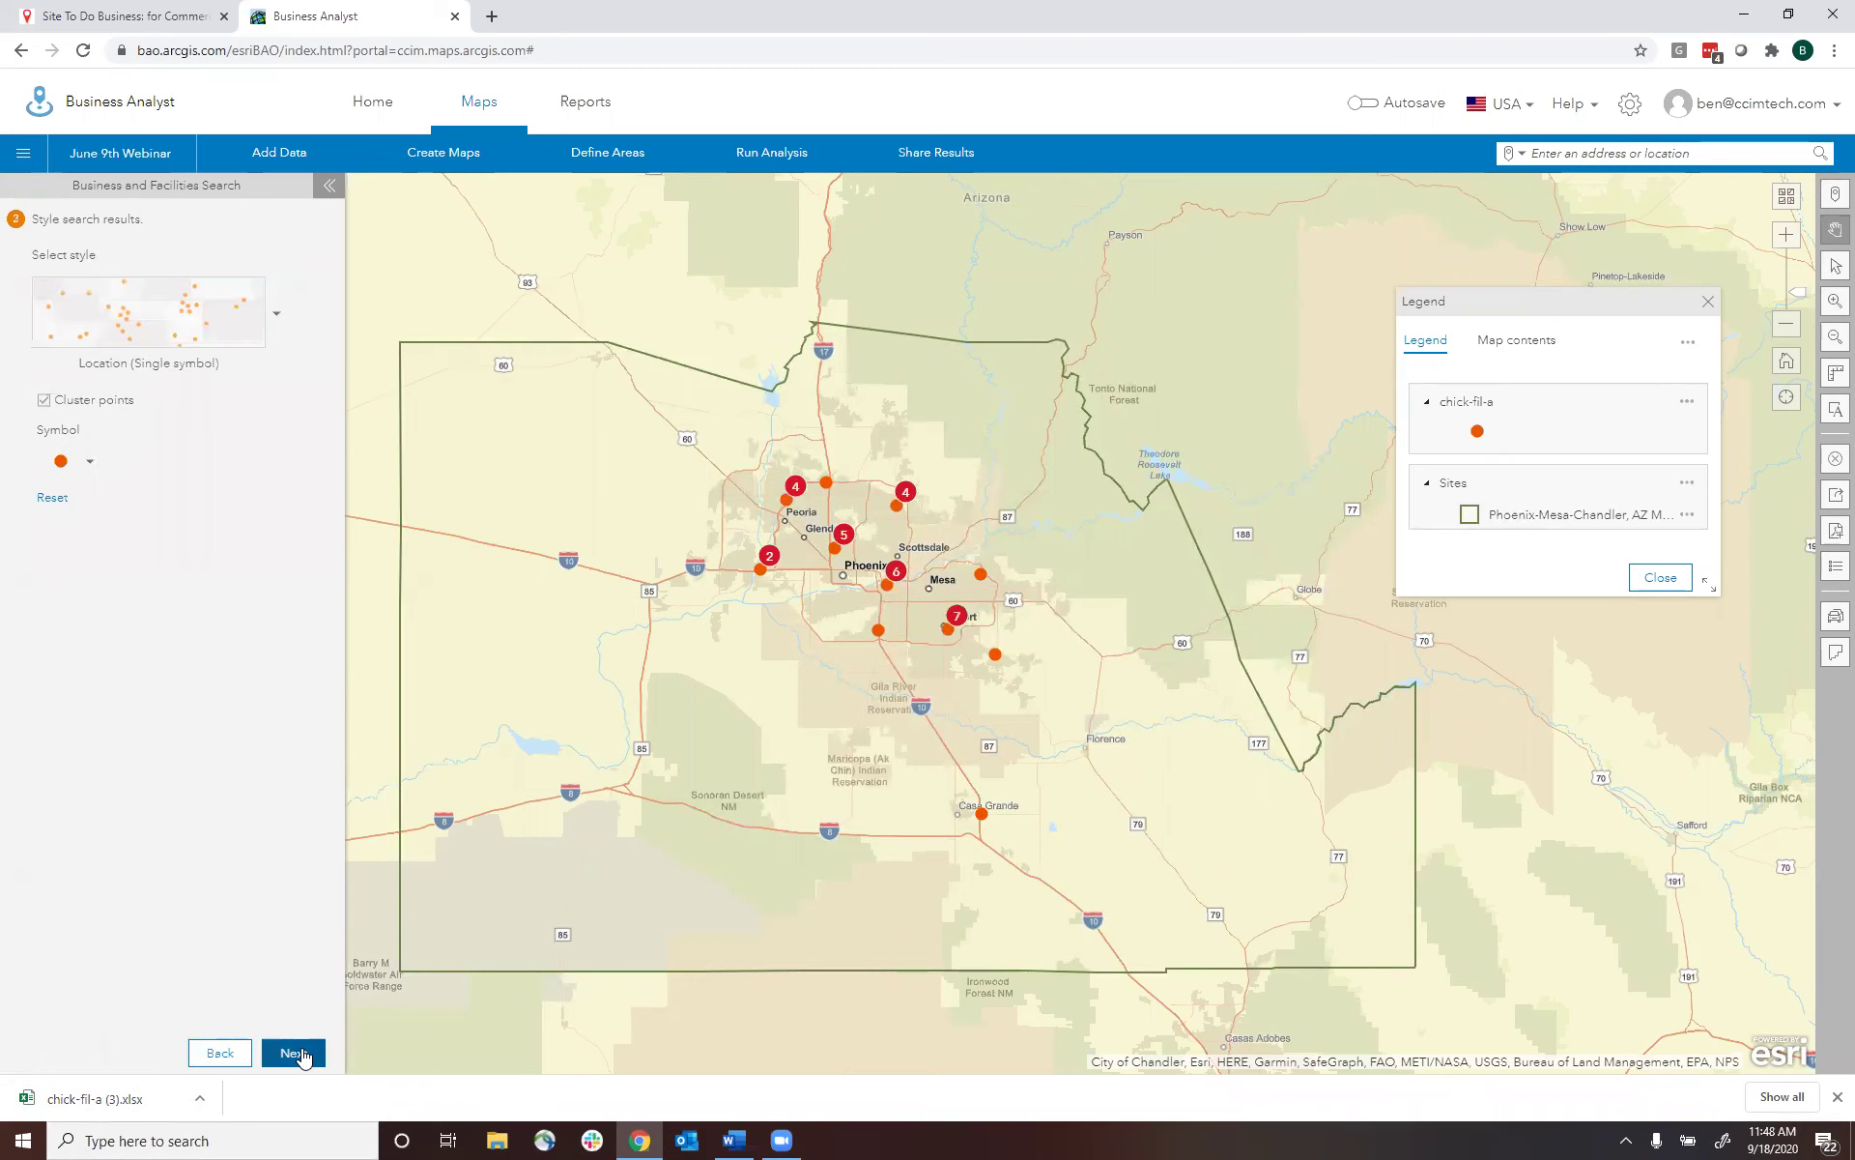
# - Show the stores as unclustered points with an enlarged Chick-fil-A logo symbol and finish
pyautogui.click(44, 401)
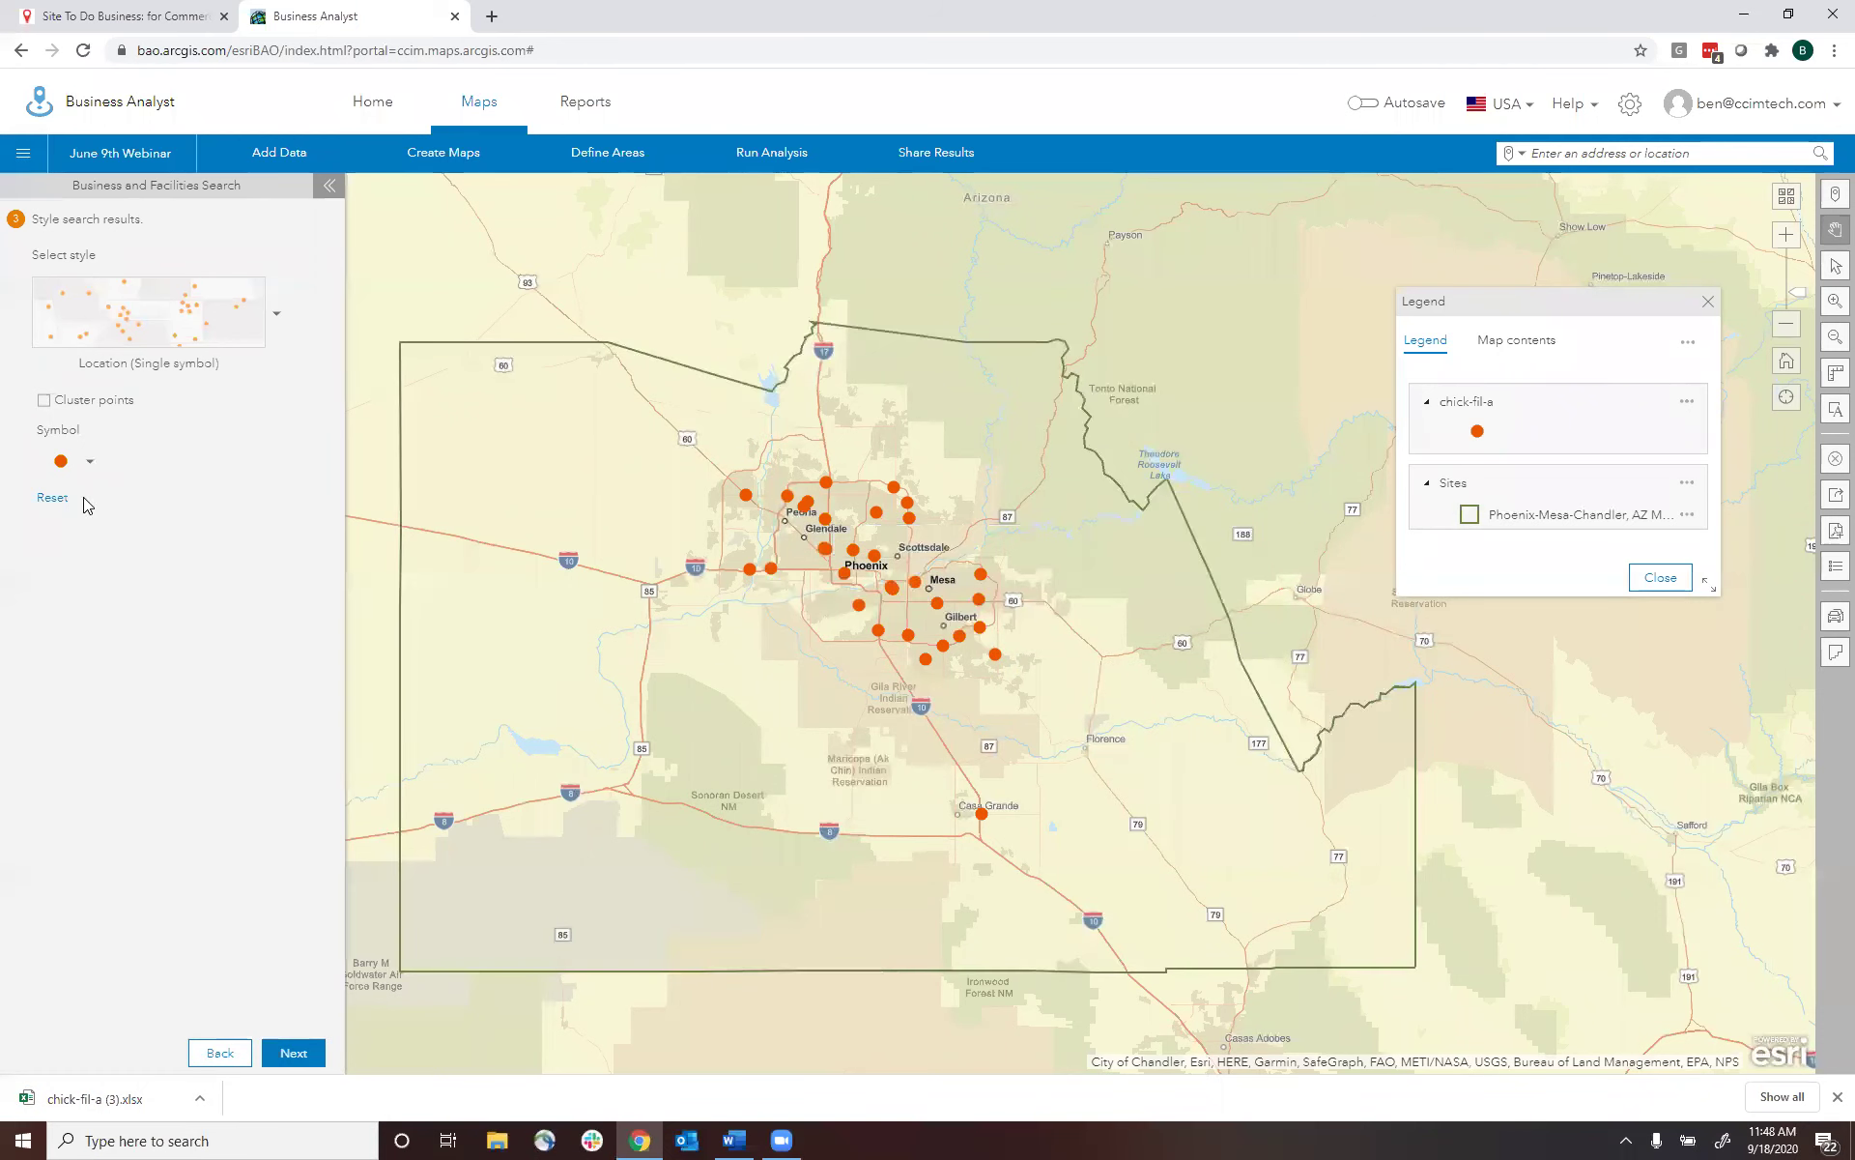
pyautogui.click(90, 462)
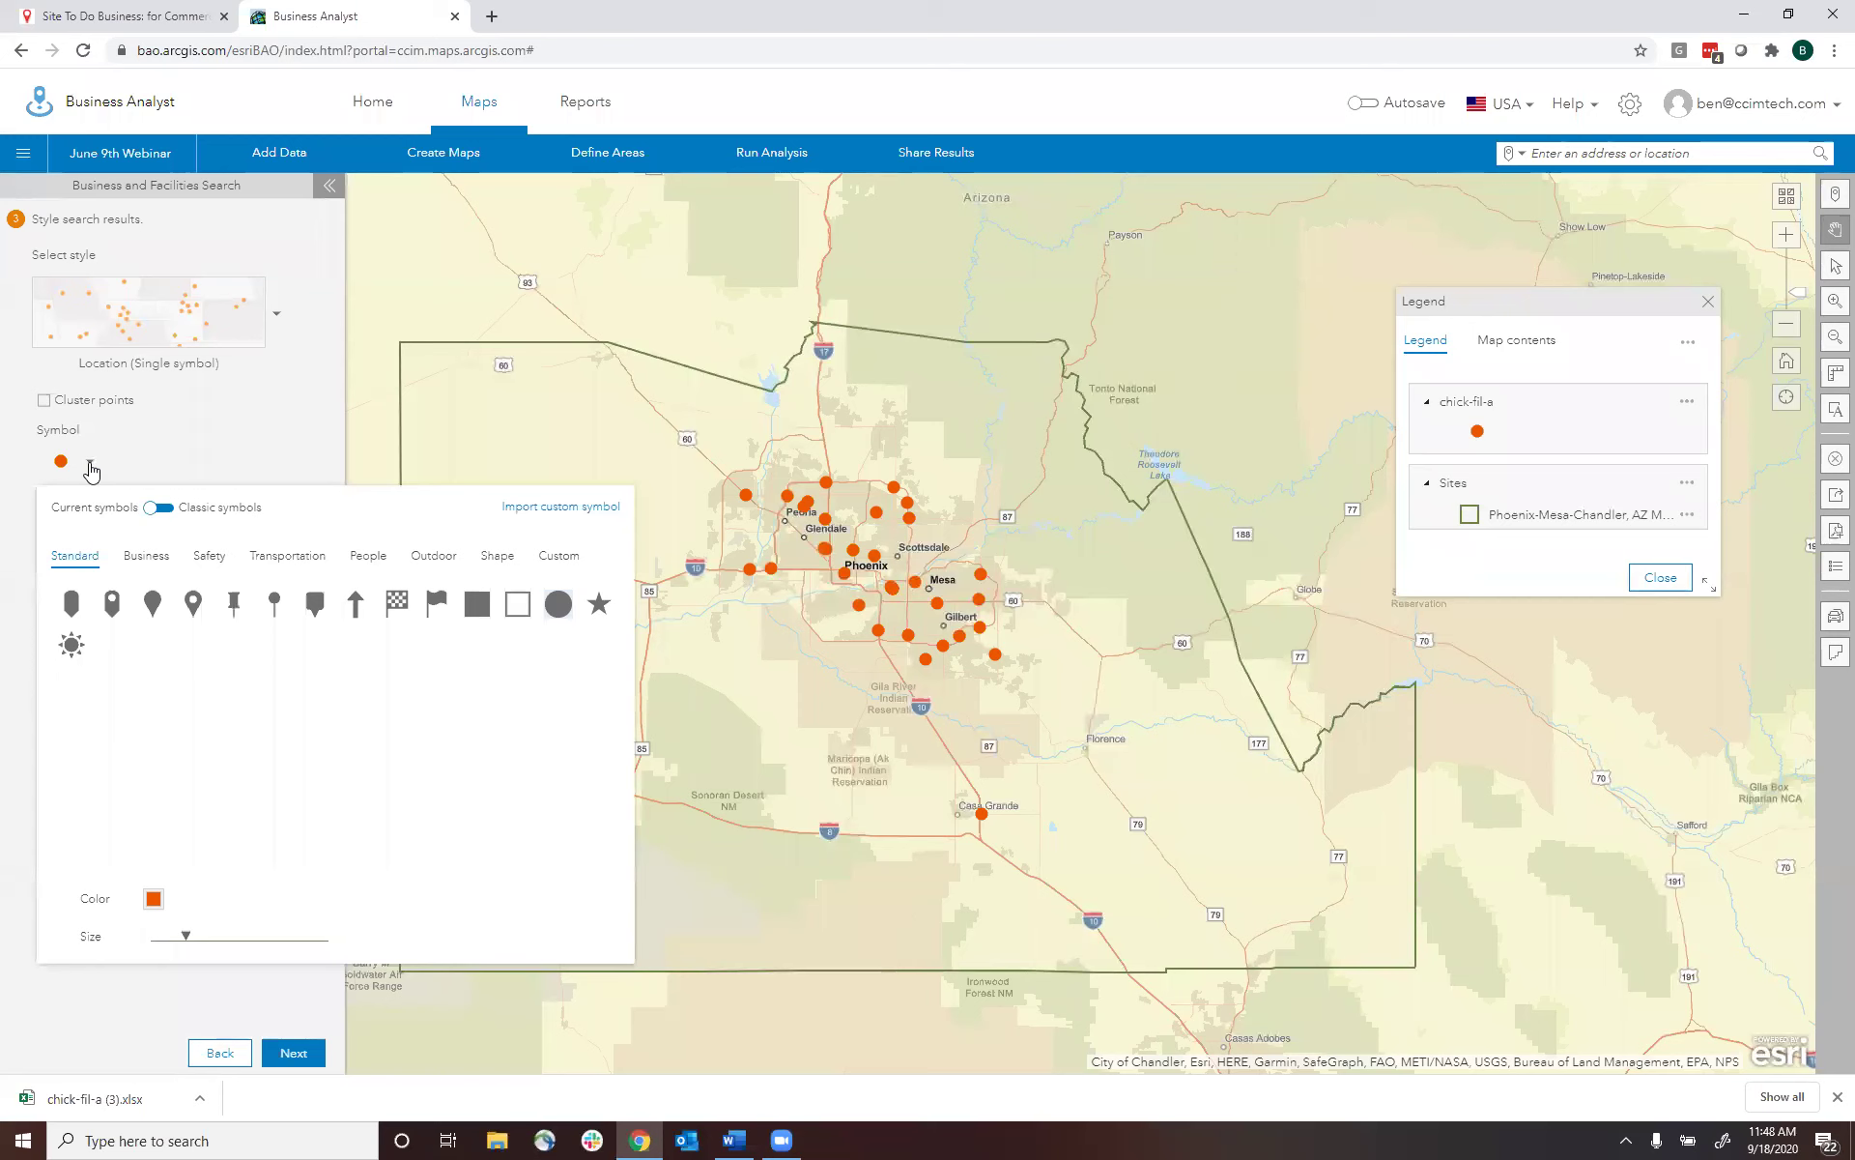
pyautogui.click(561, 560)
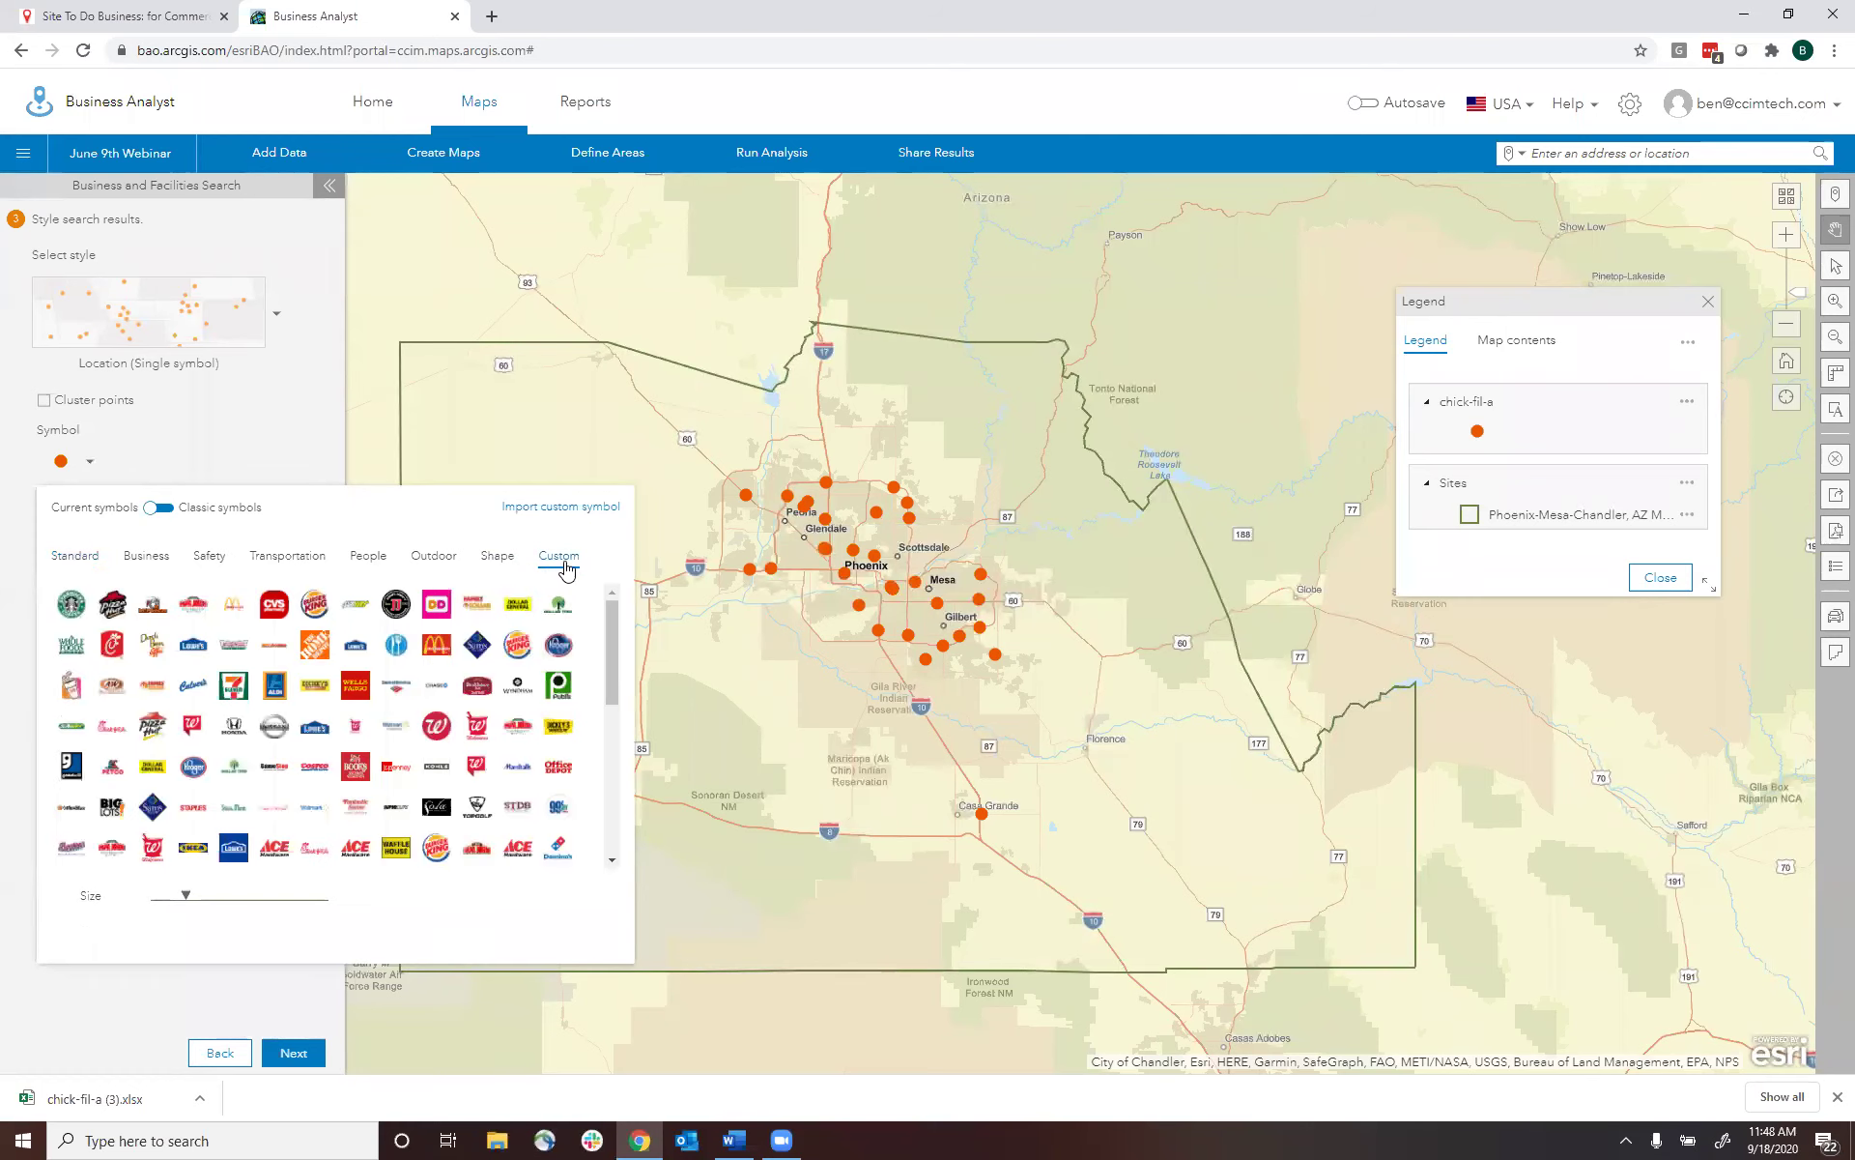
pyautogui.moveTo(125, 709)
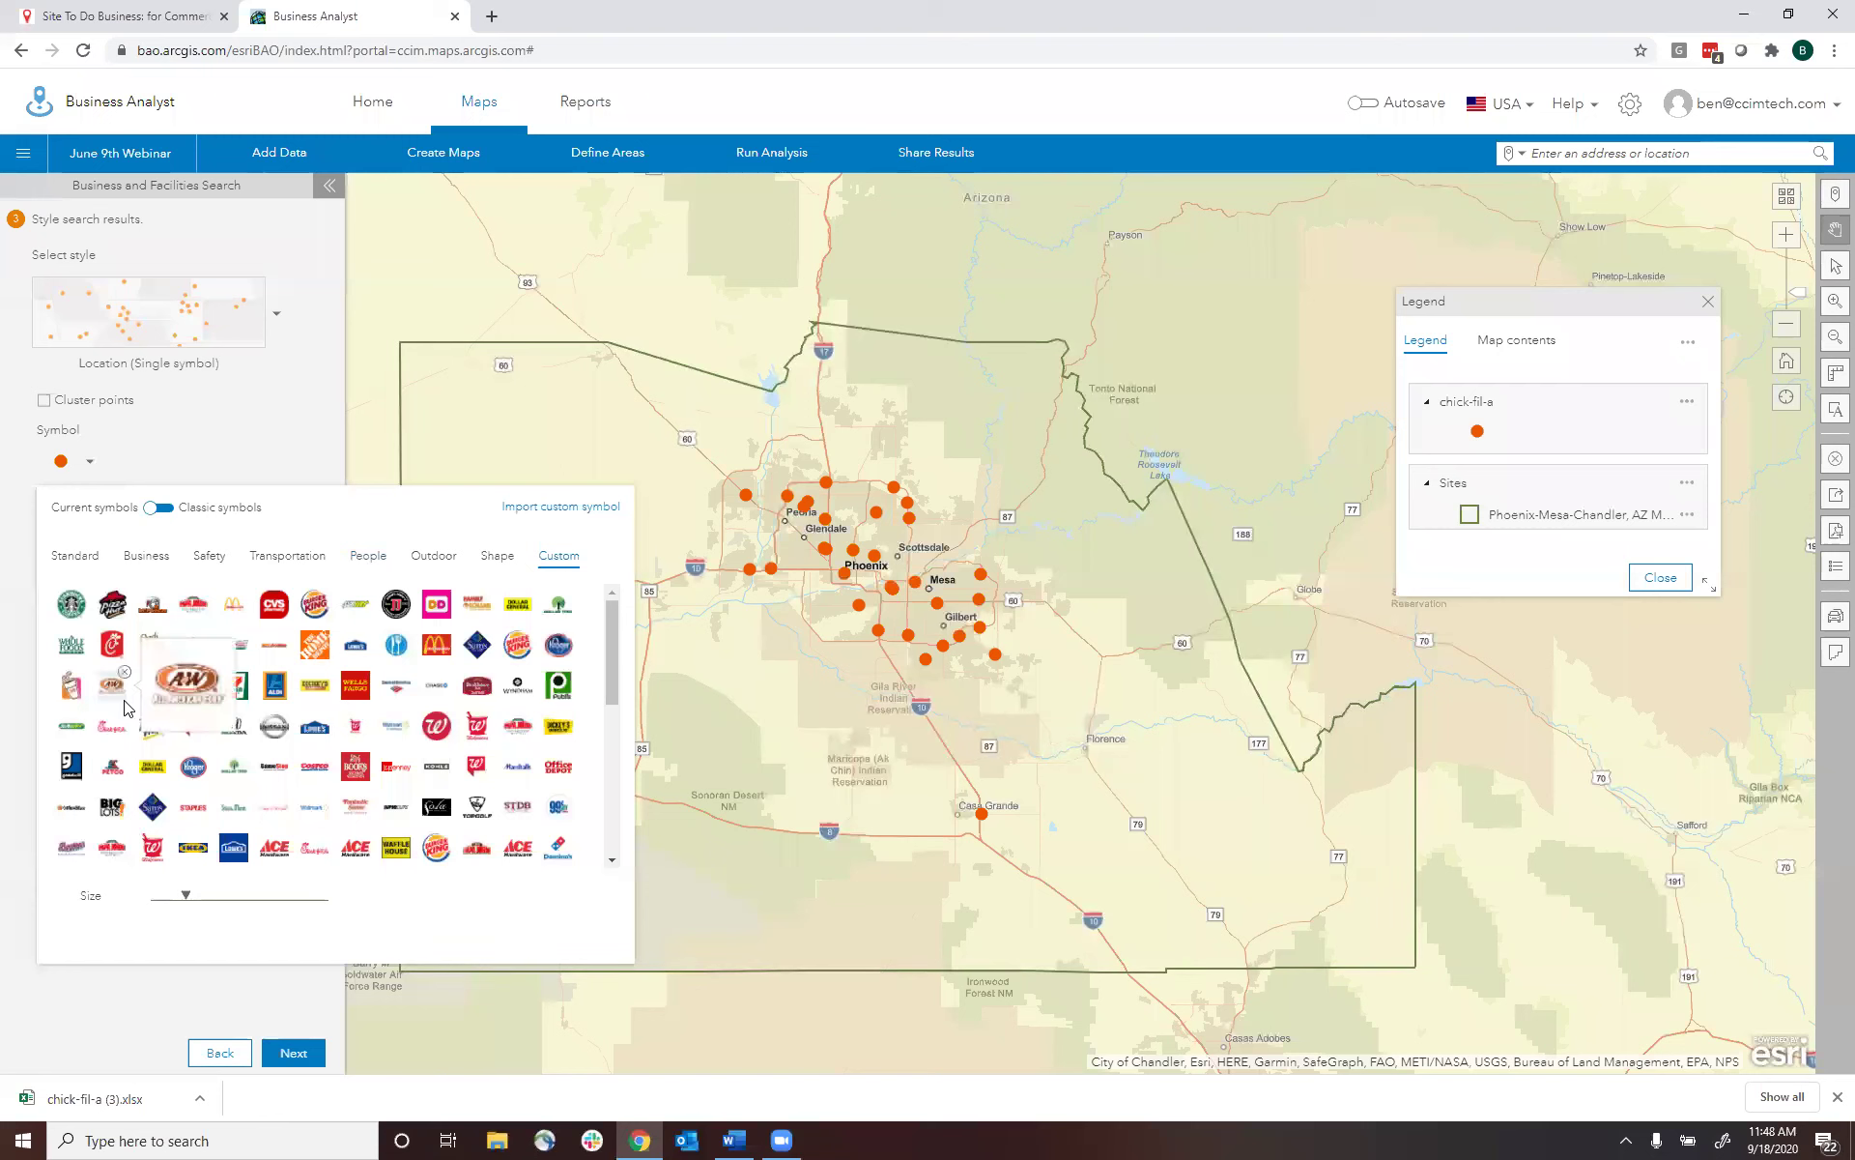
pyautogui.click(109, 646)
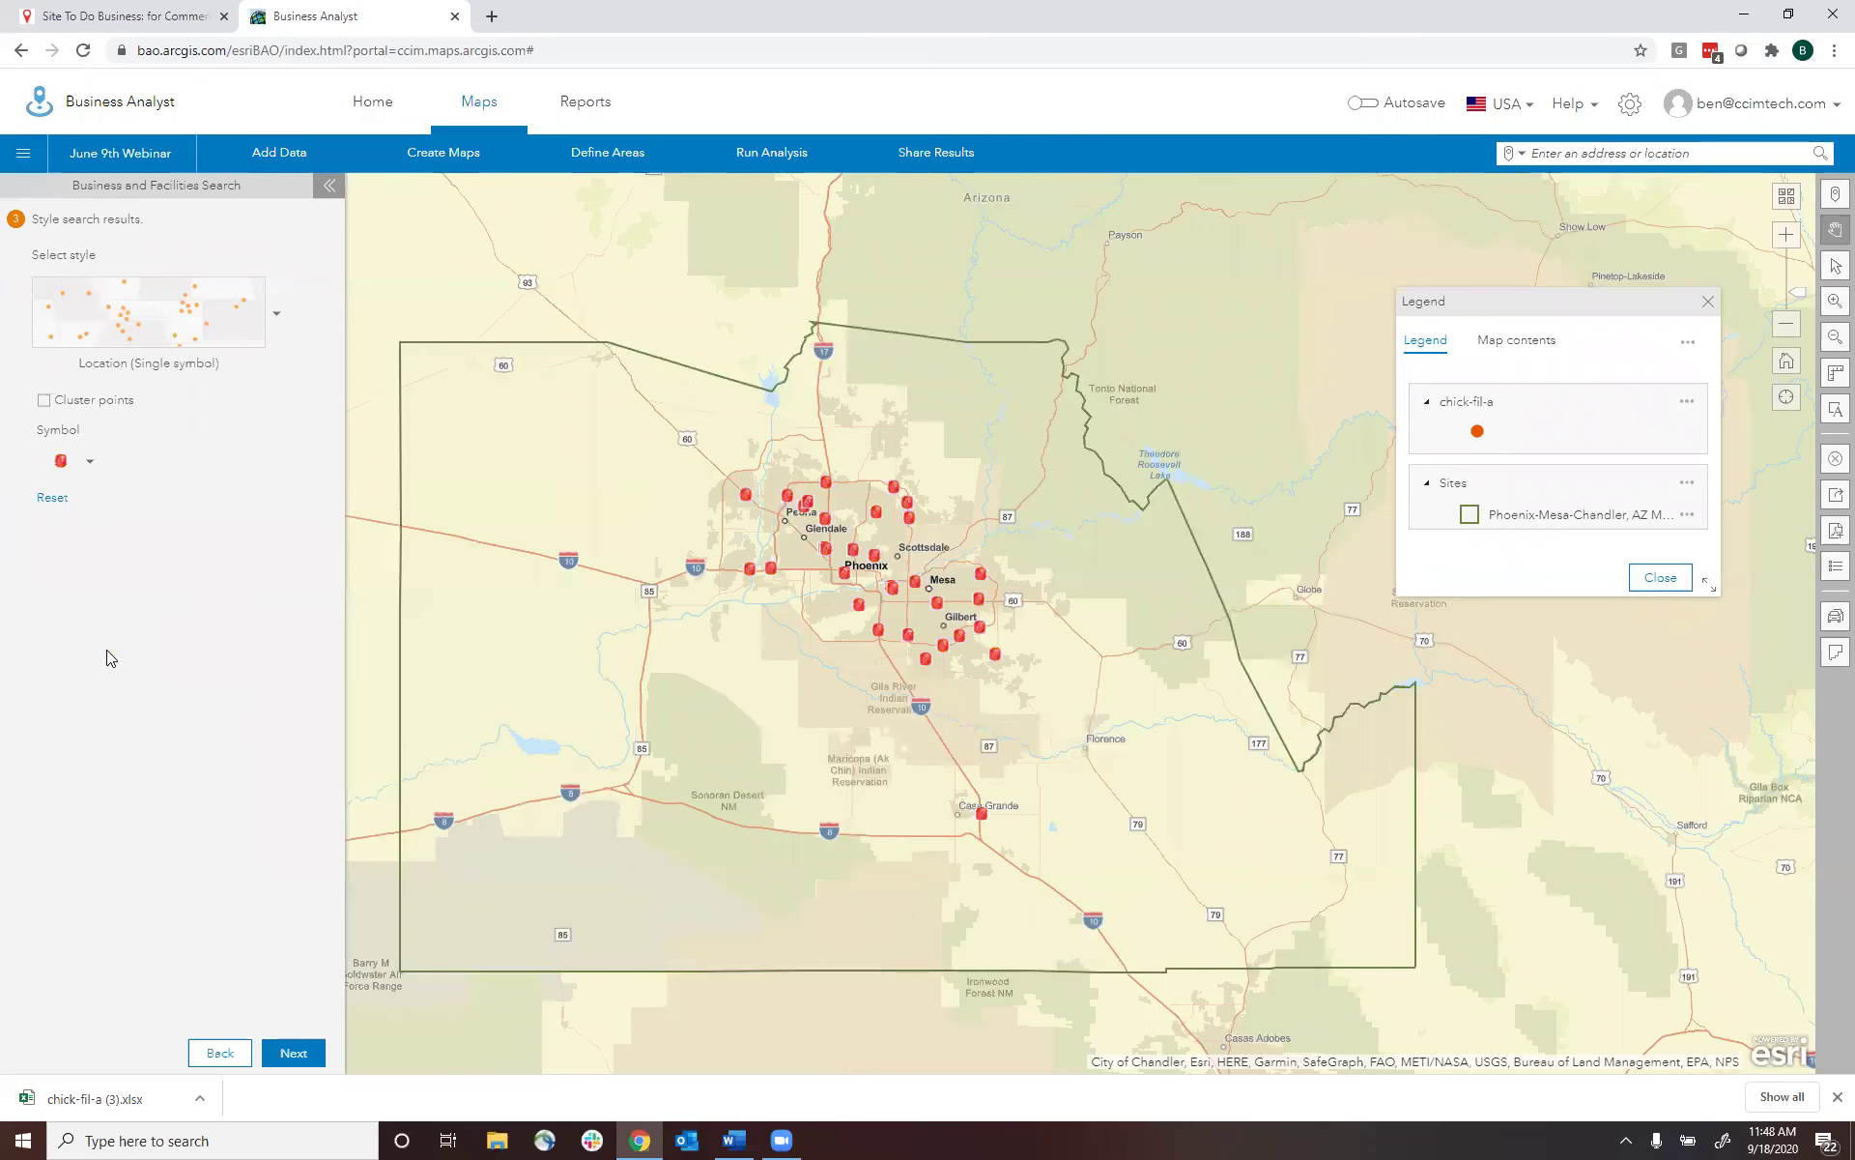
pyautogui.moveTo(236, 897); pyautogui.dragTo(260, 897)
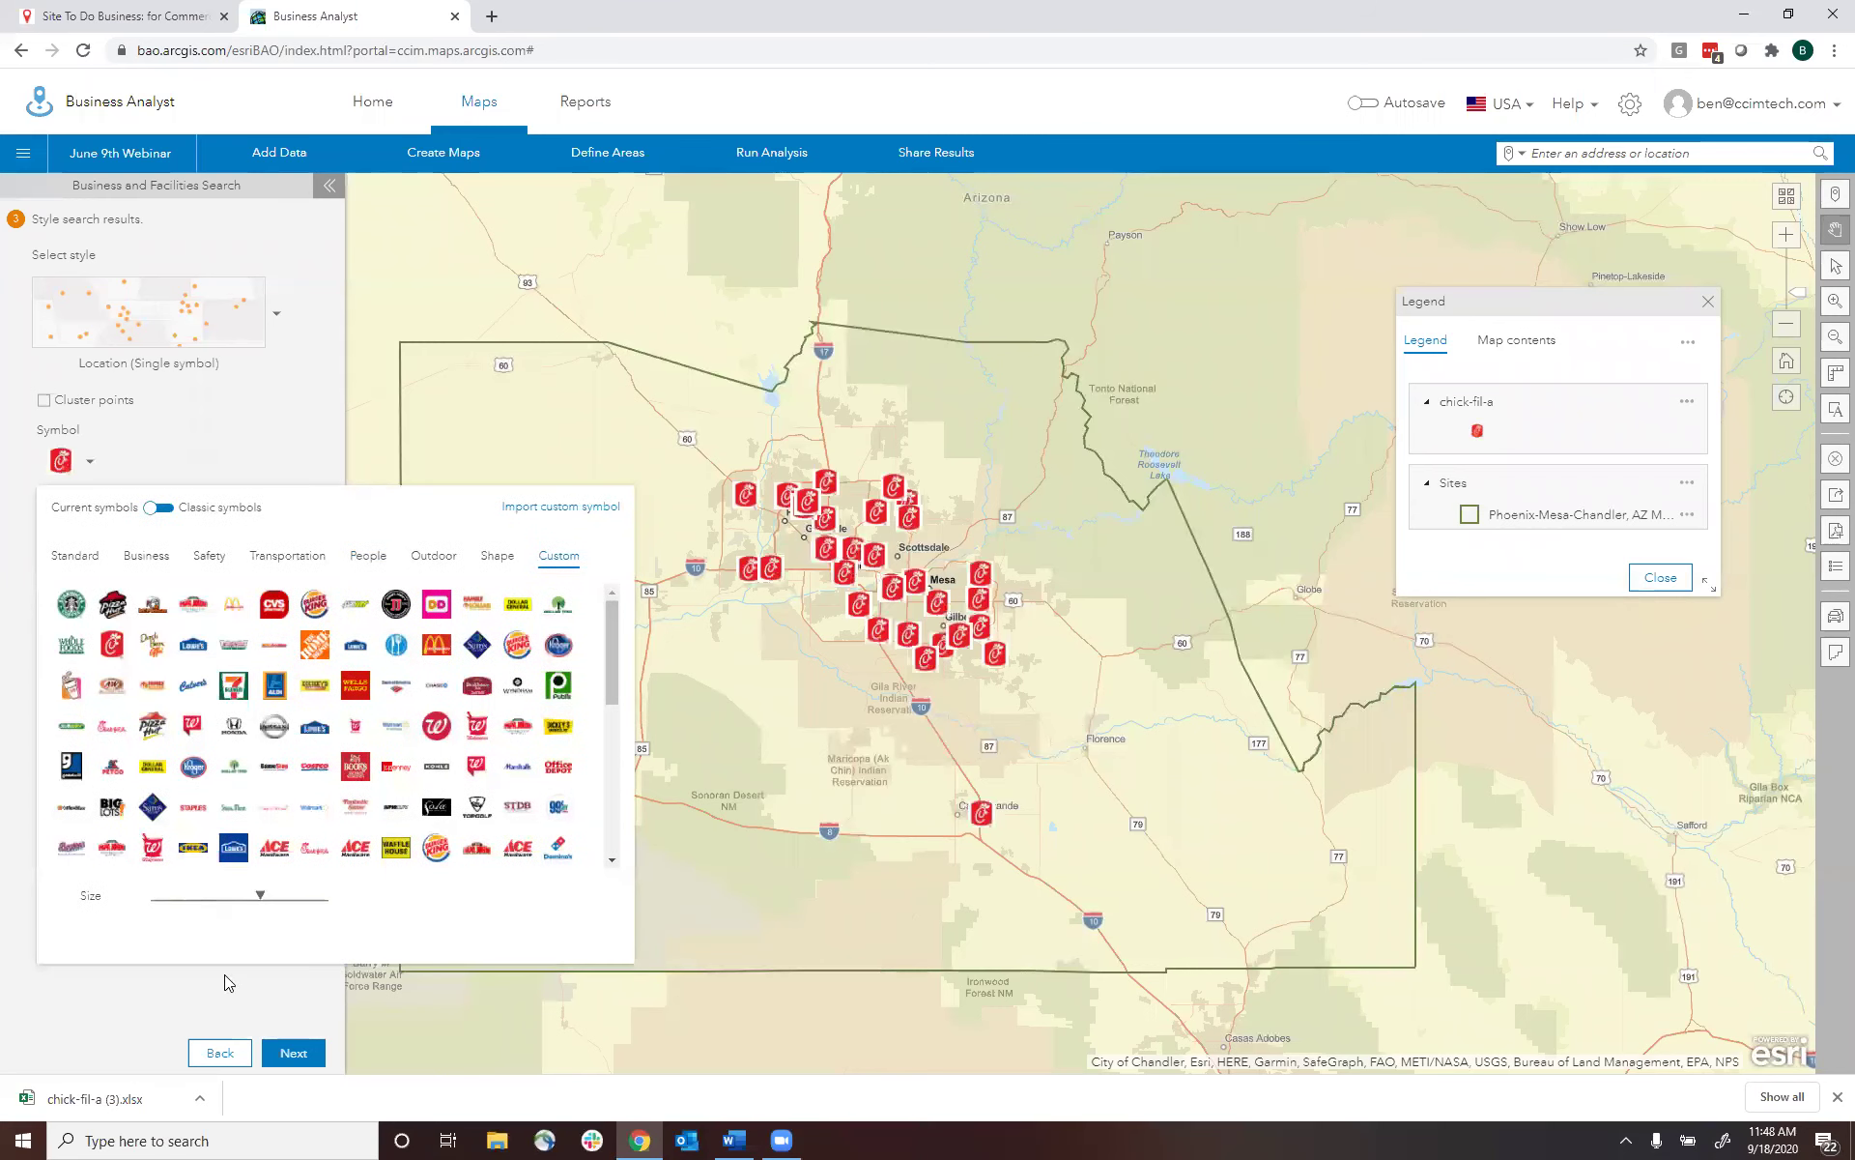
pyautogui.click(192, 301)
pyautogui.click(293, 1053)
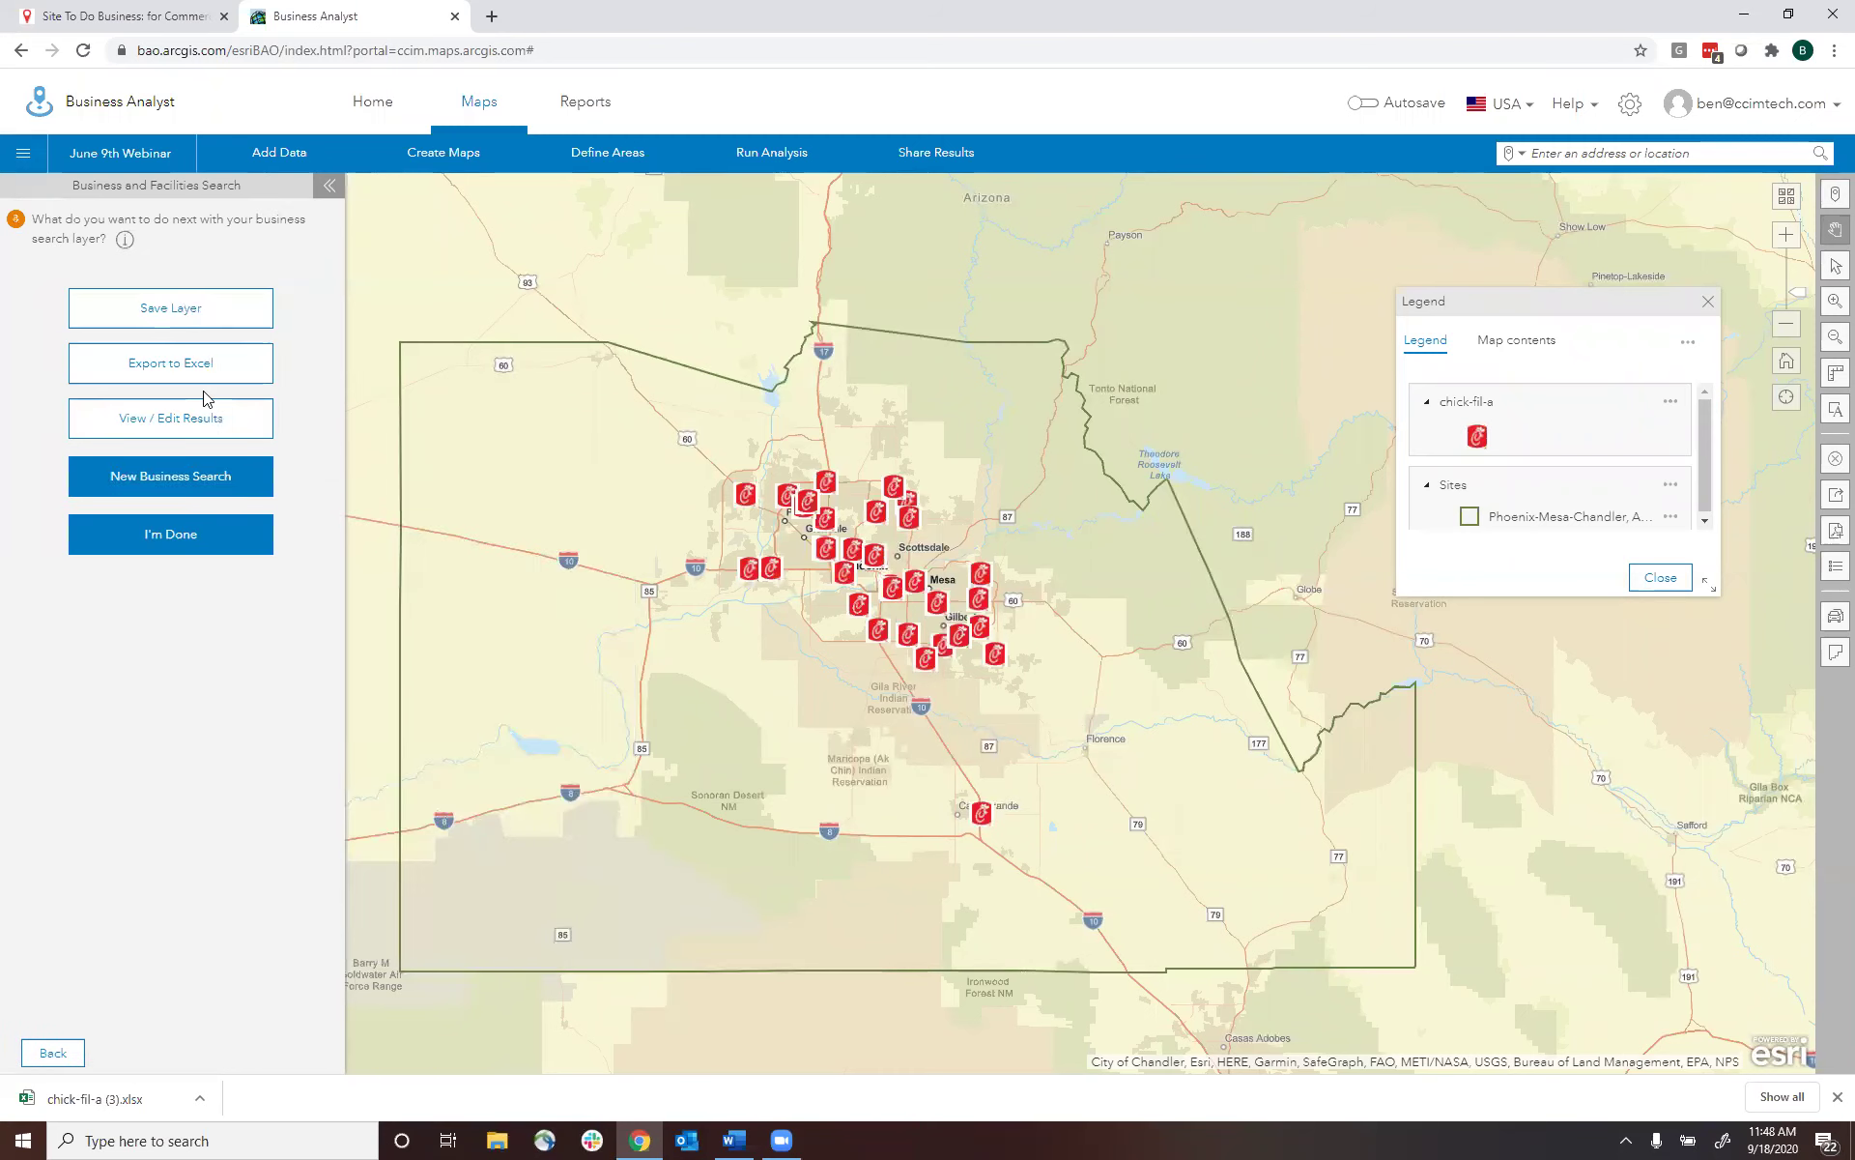
pyautogui.click(211, 544)
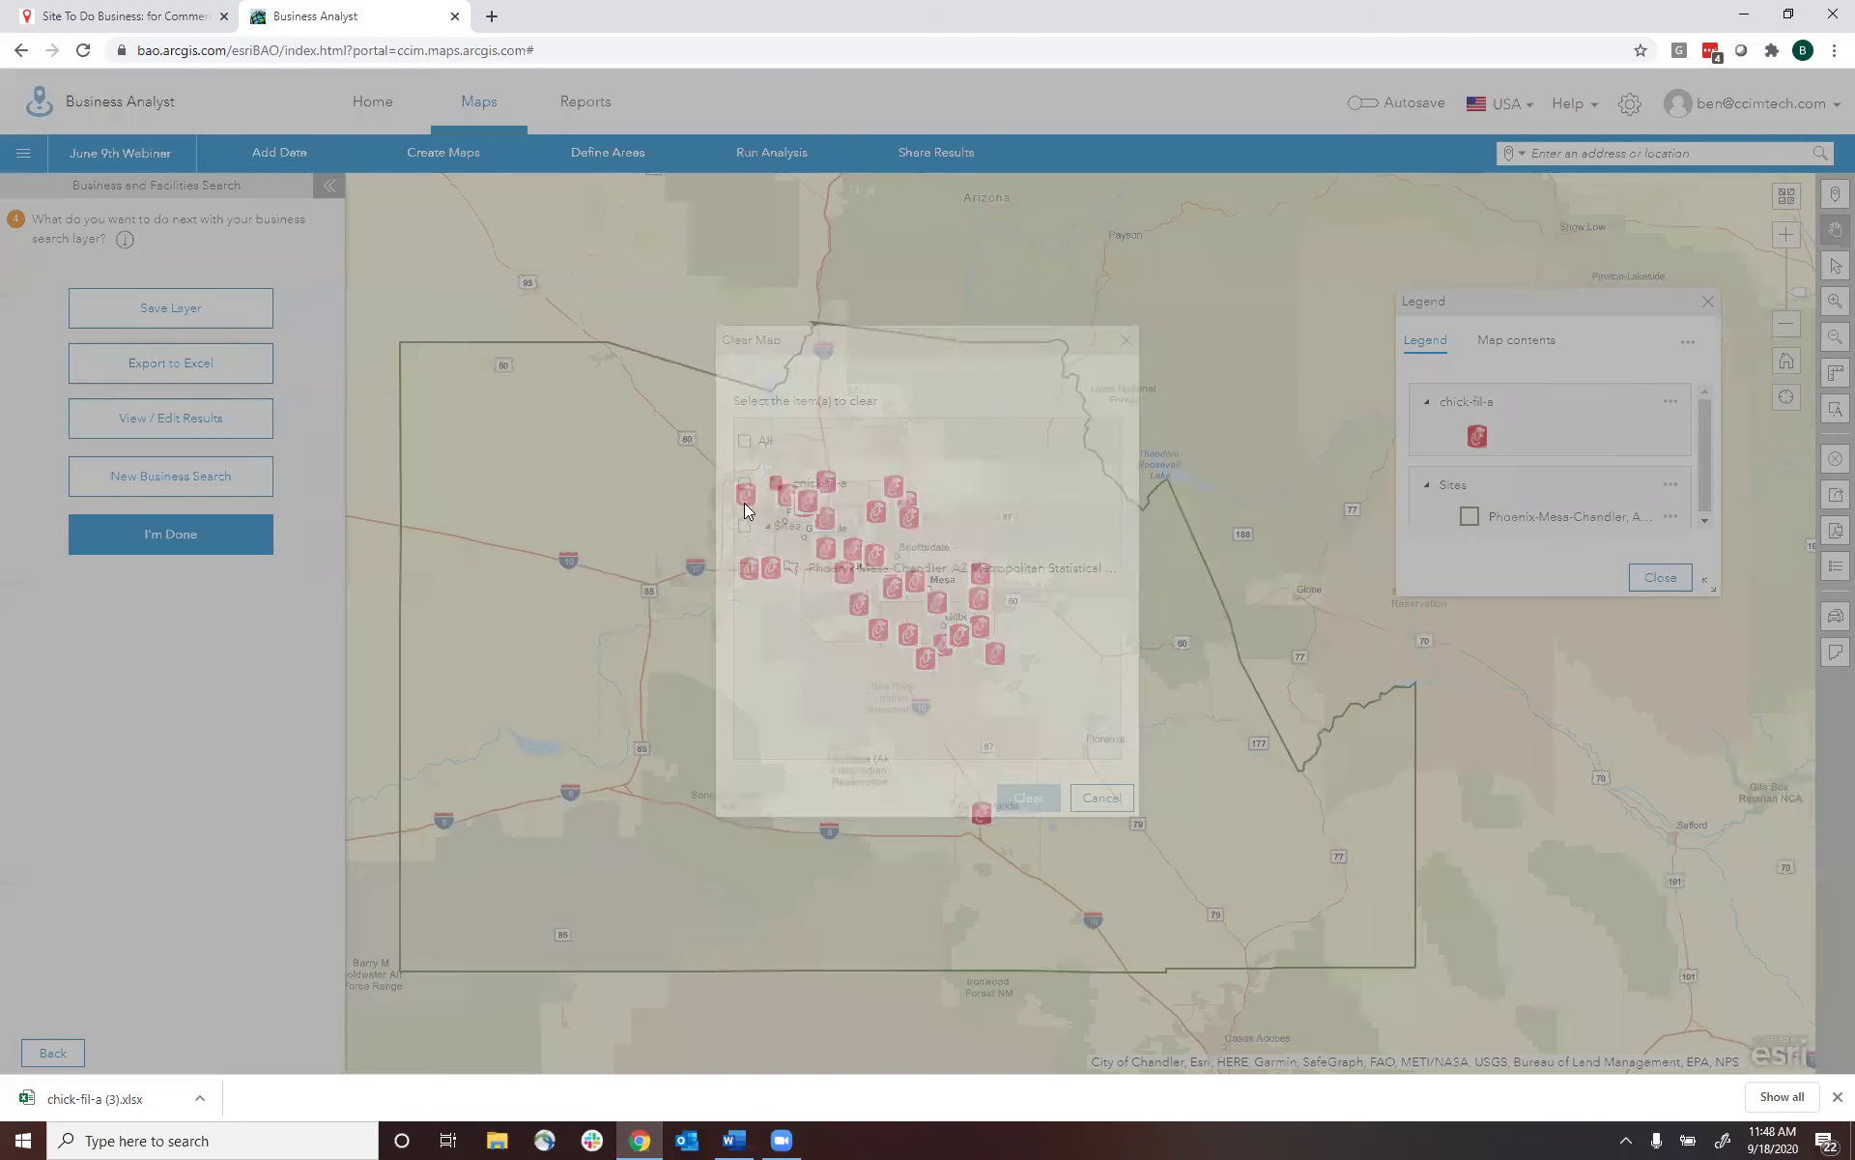
# - Clear the chick-fil-a layer from the map and reveal the desktop
pyautogui.click(744, 482)
pyautogui.click(1028, 798)
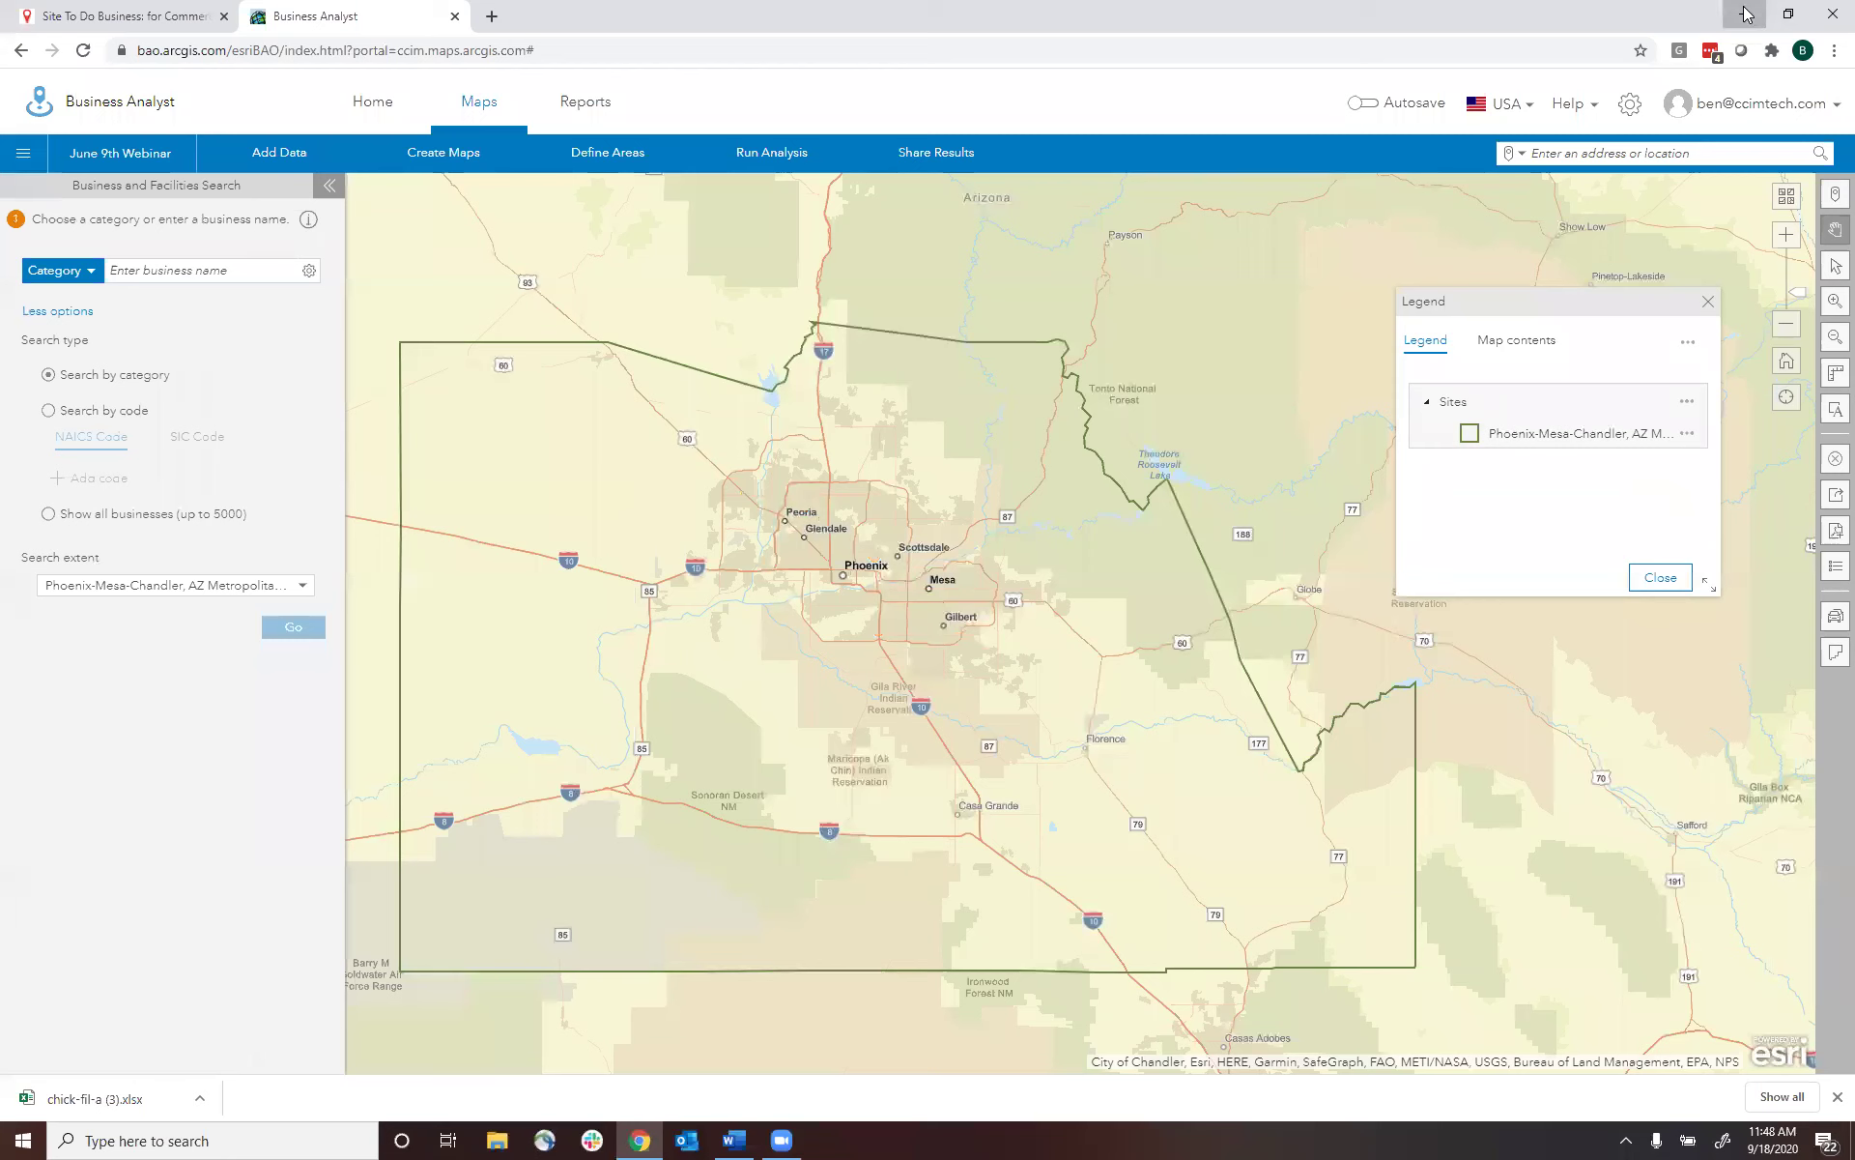
pyautogui.press('super+d')
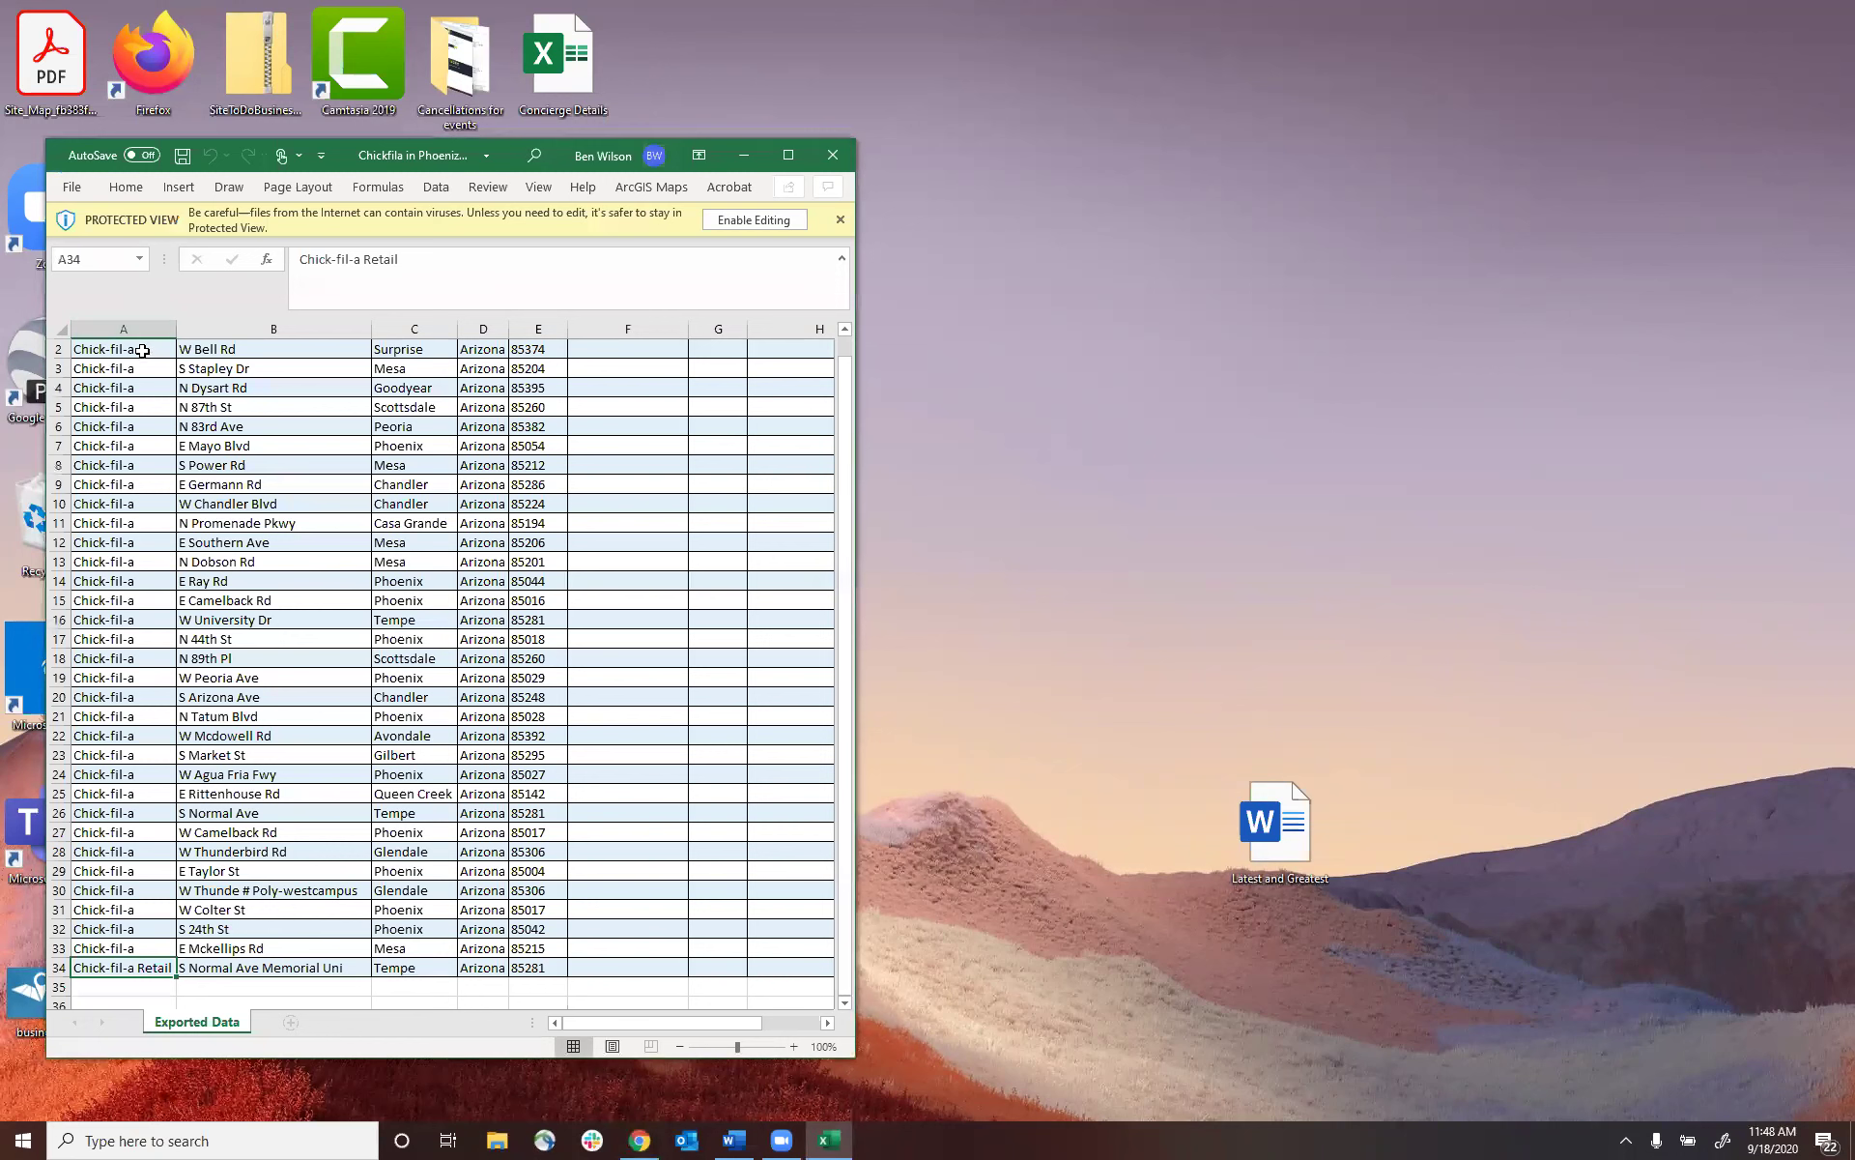
# - Return to cell A1, dismiss the out-of-memory error, and enable editing of the workbook
pyautogui.click(142, 350)
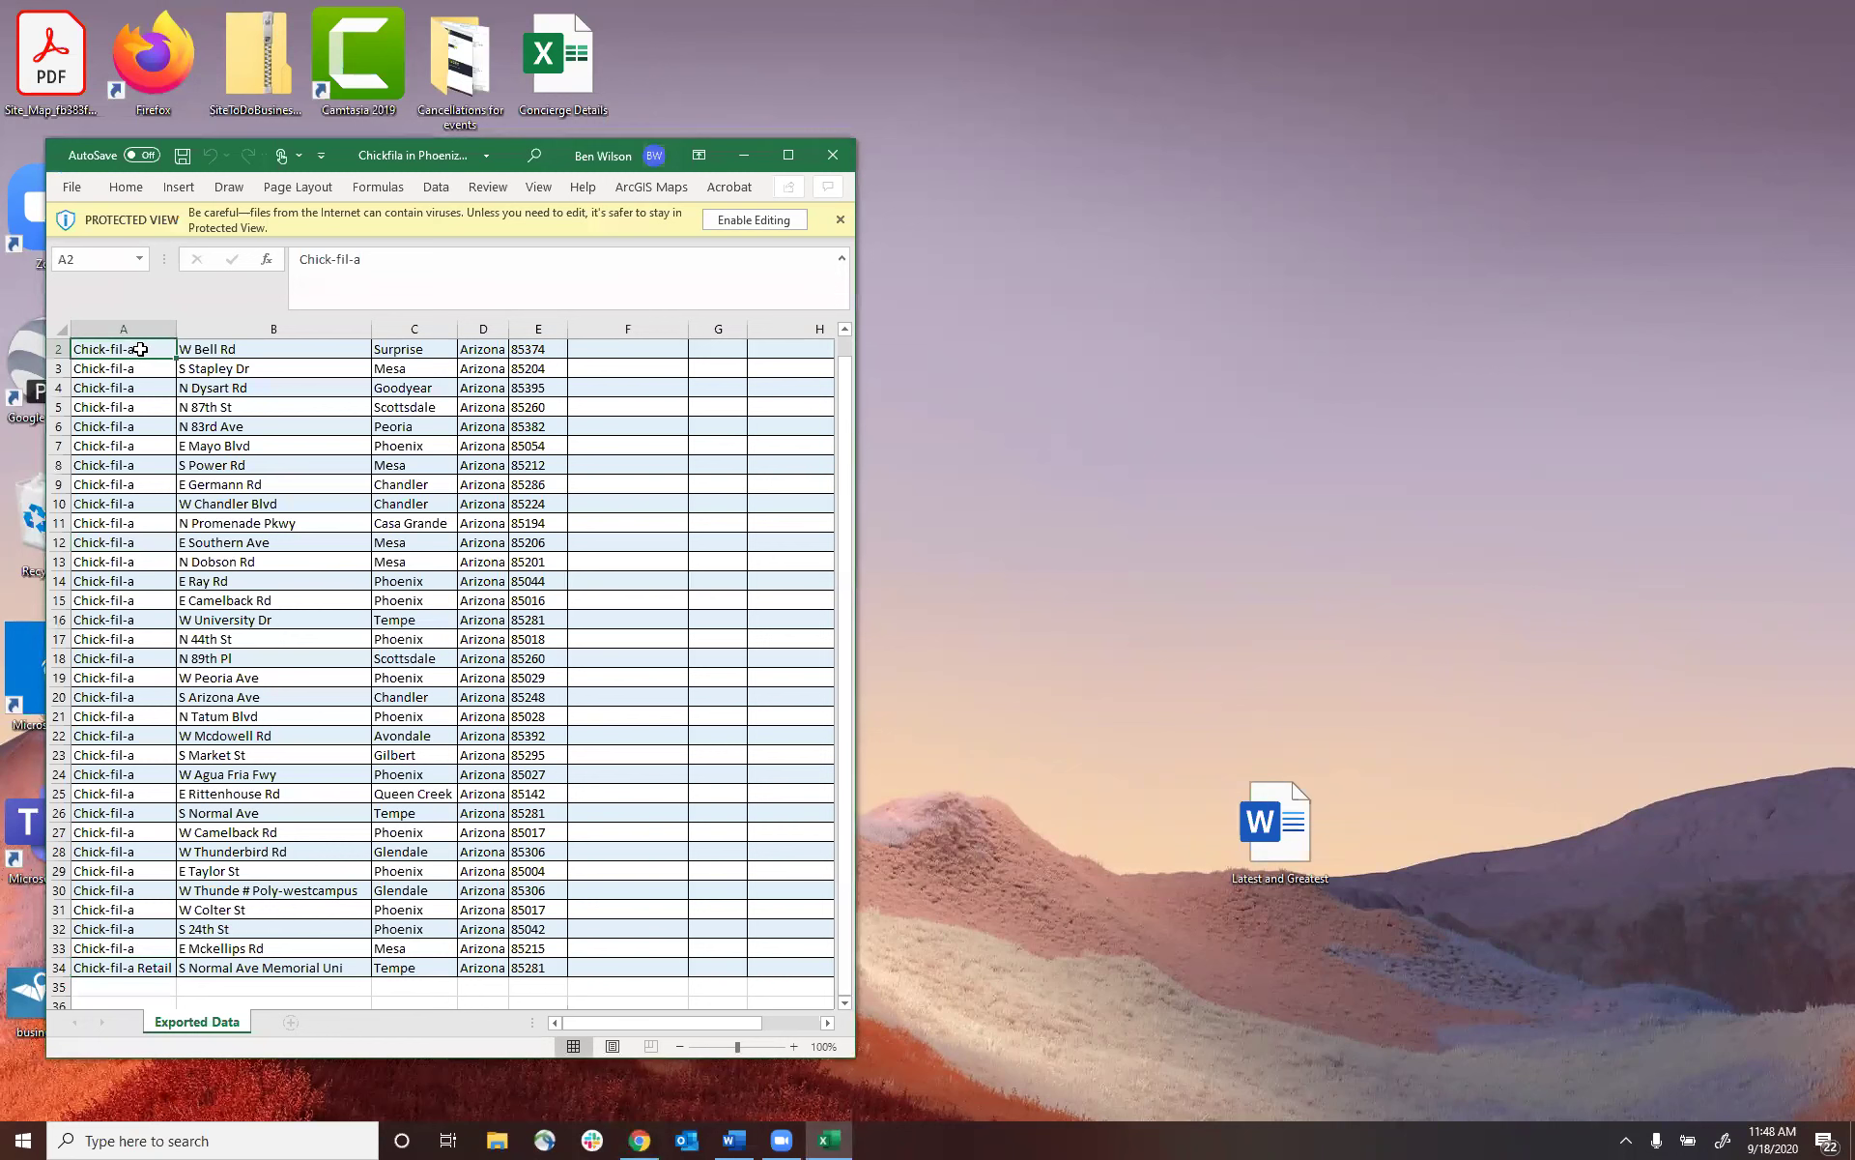
pyautogui.press('Up')
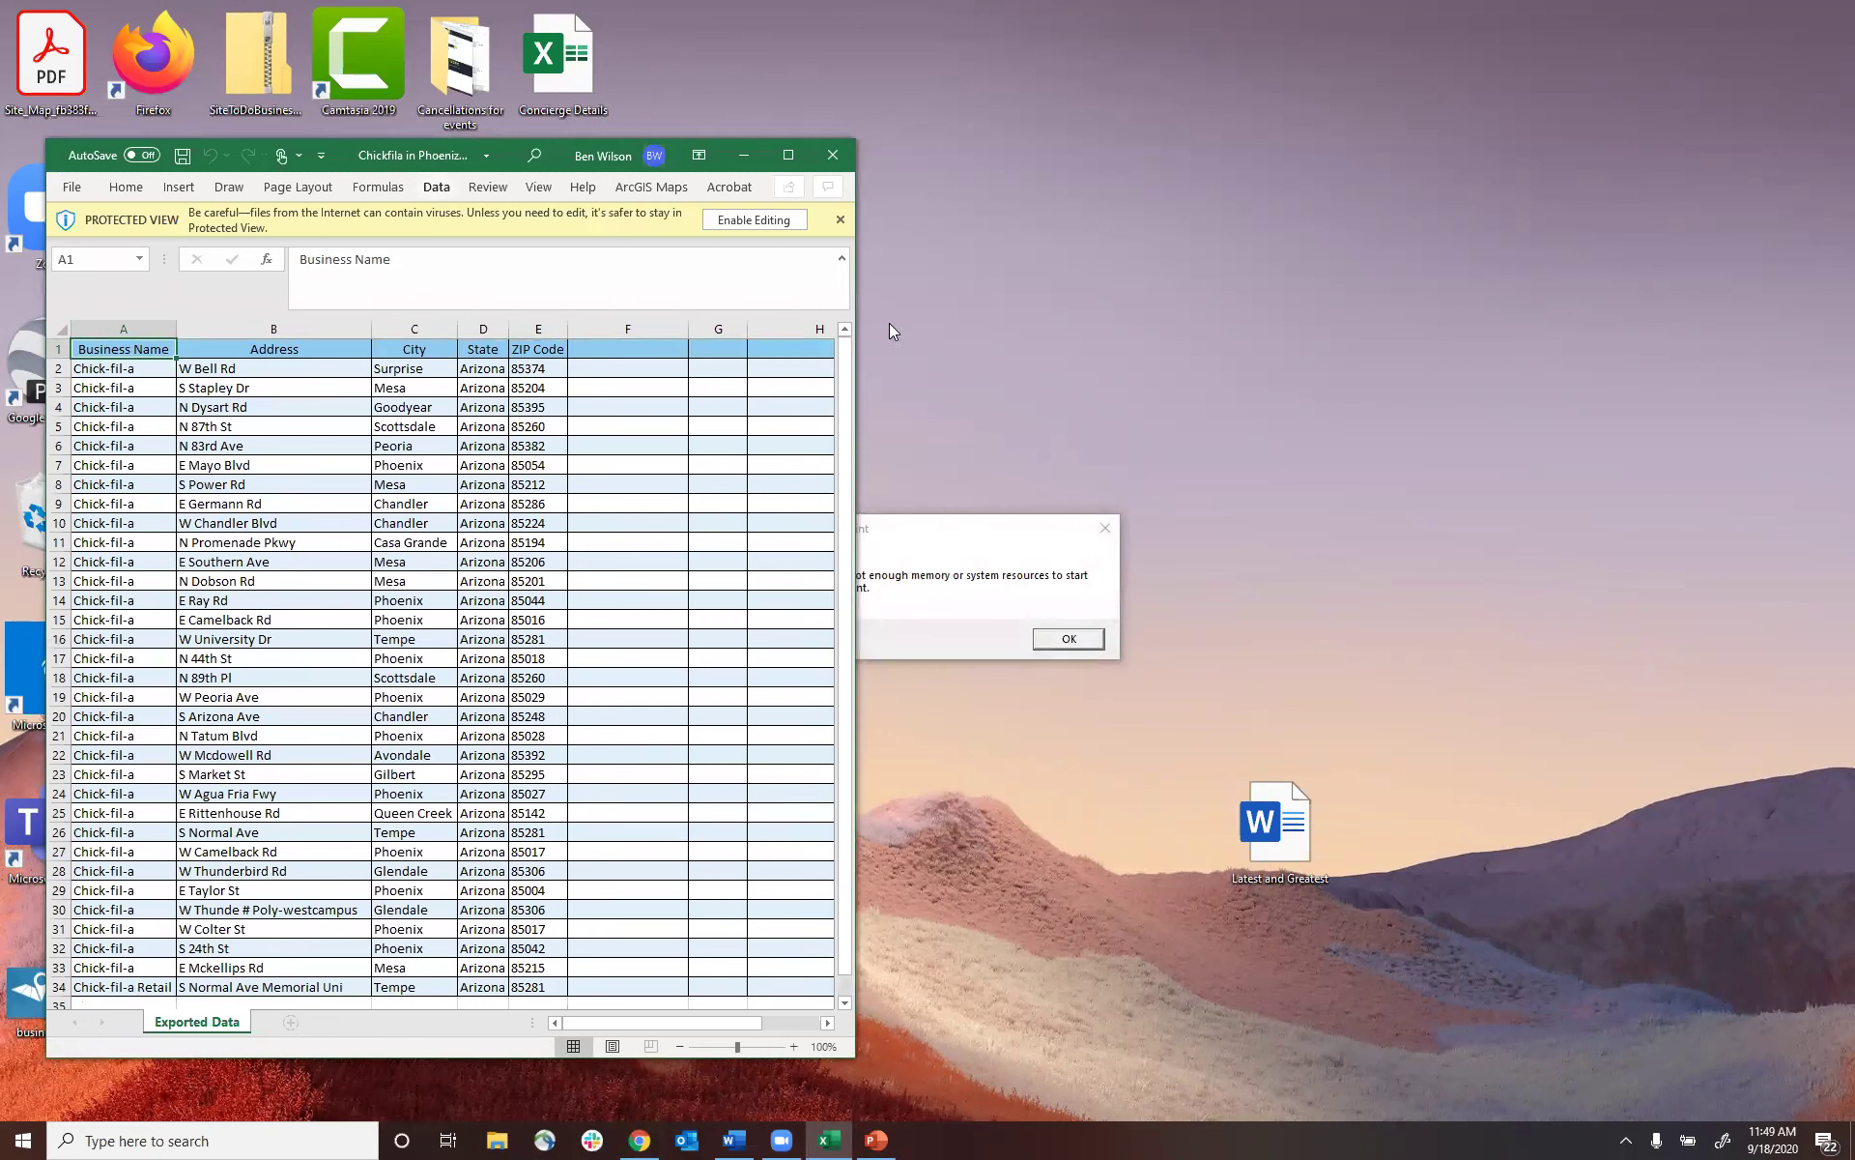
pyautogui.click(1106, 528)
pyautogui.moveTo(848, 365); pyautogui.dragTo(879, 290)
pyautogui.click(754, 220)
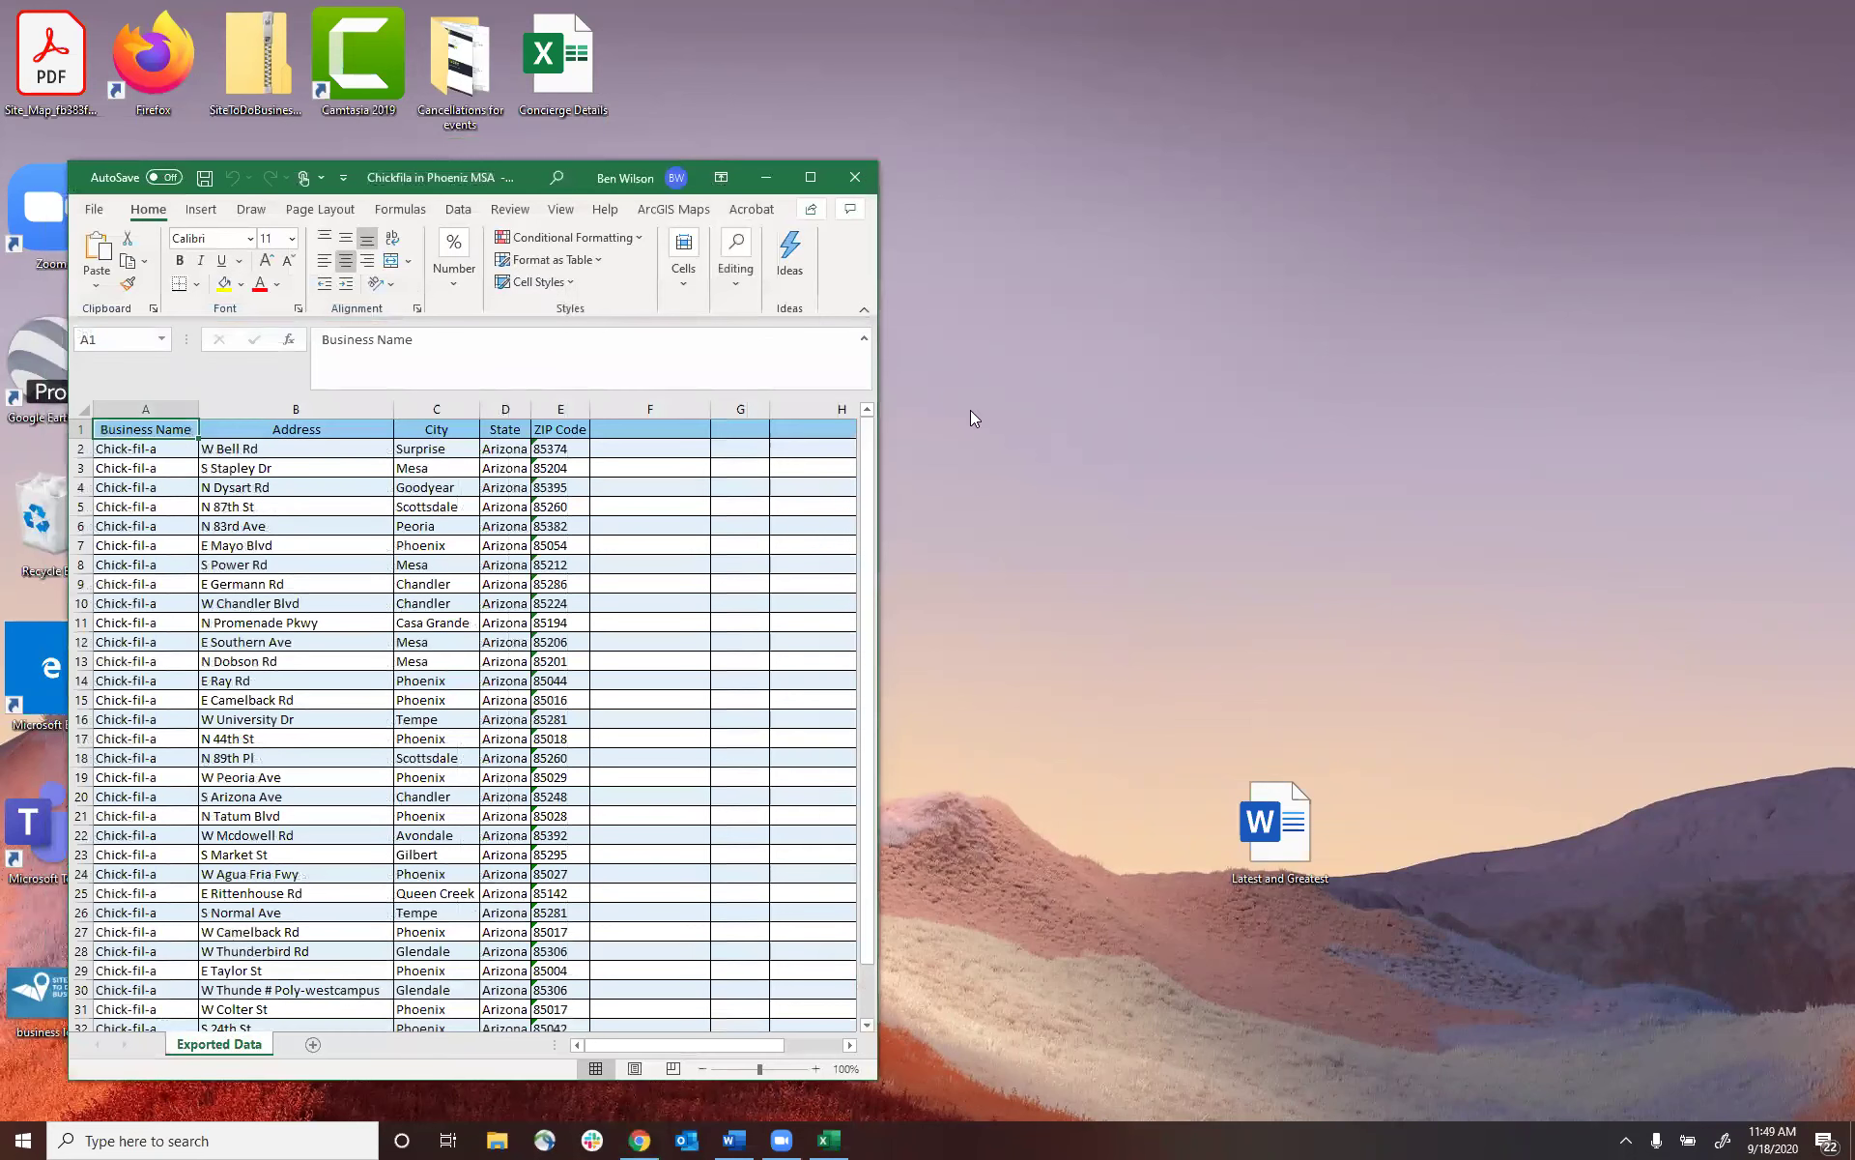
# - Delete row 34, the Chick-fil-a Retail entry, save the workbook, and close Excel
pyautogui.moveTo(868, 488); pyautogui.dragTo(893, 914)
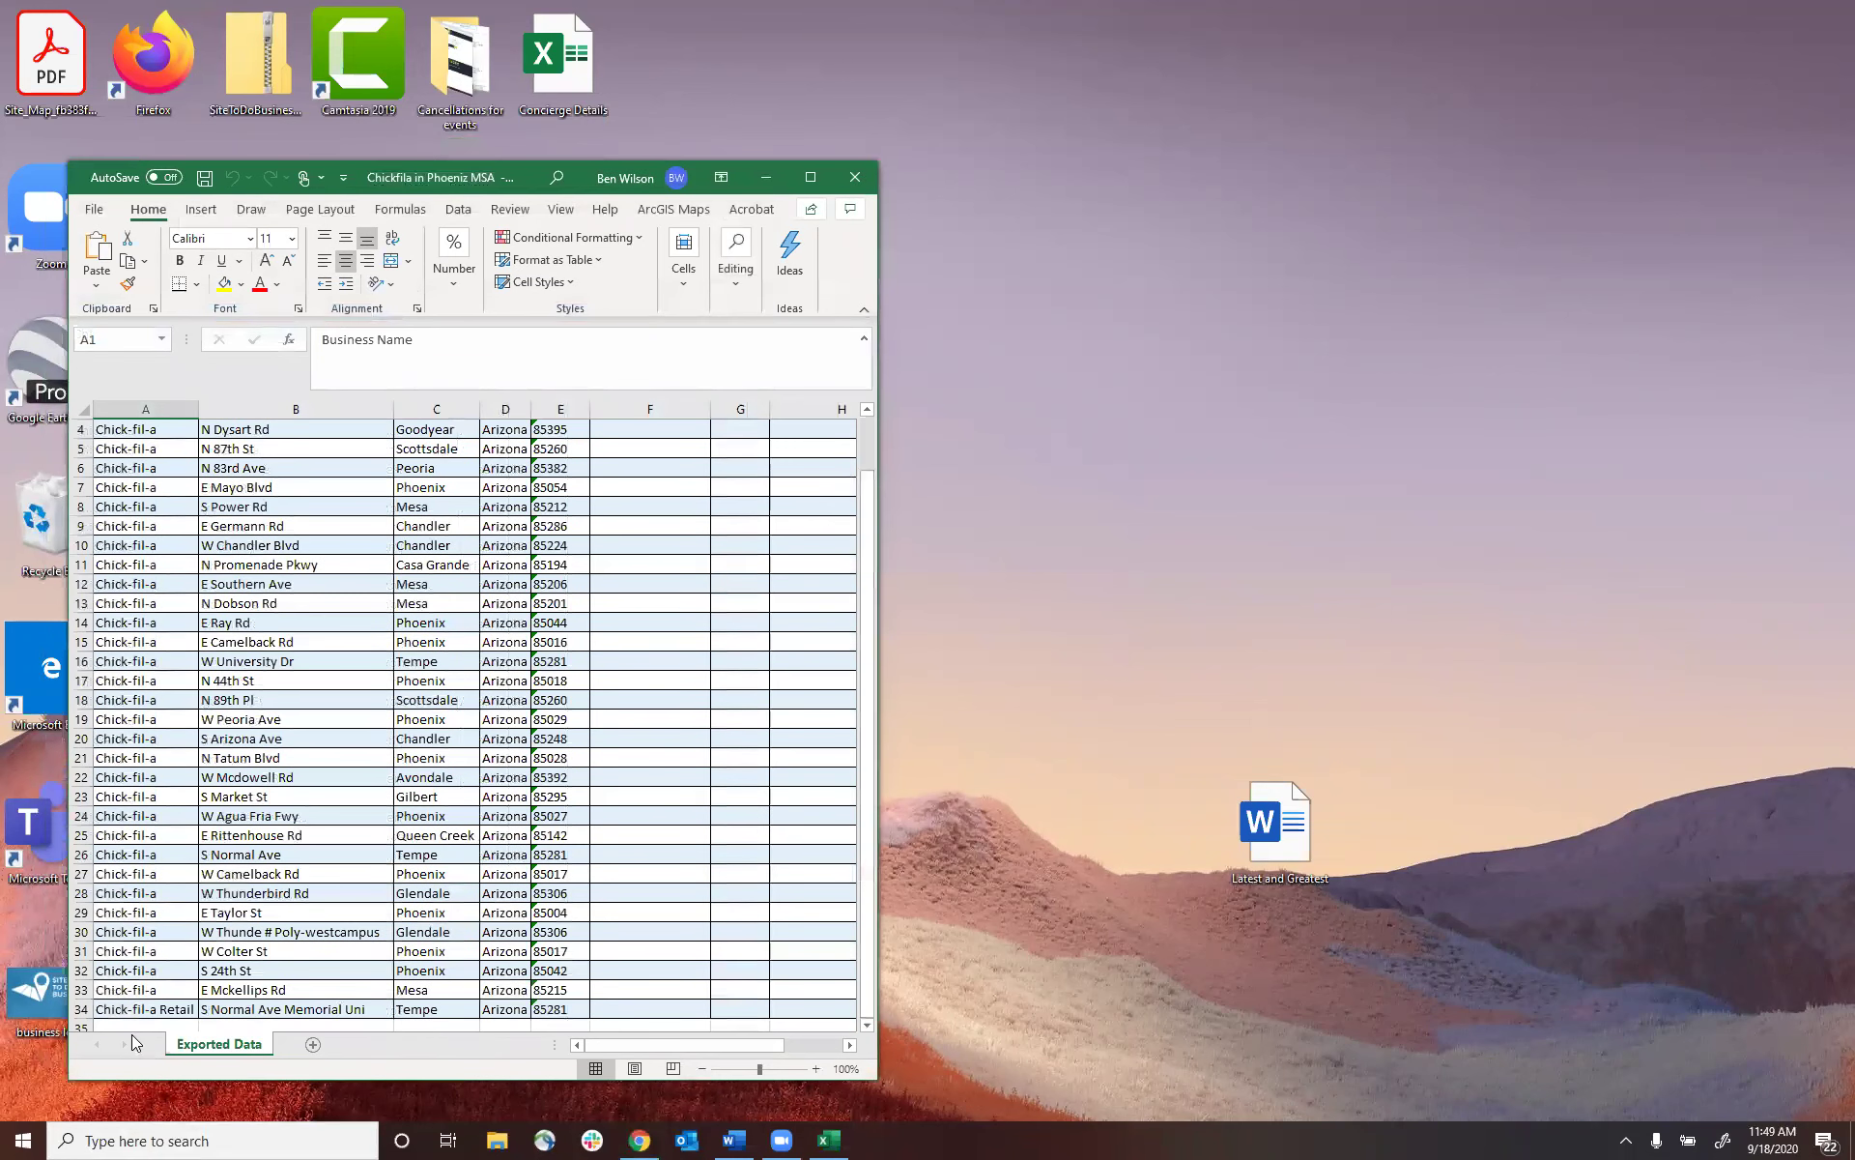
pyautogui.click(74, 1009)
pyautogui.press('Delete')
pyautogui.click(204, 180)
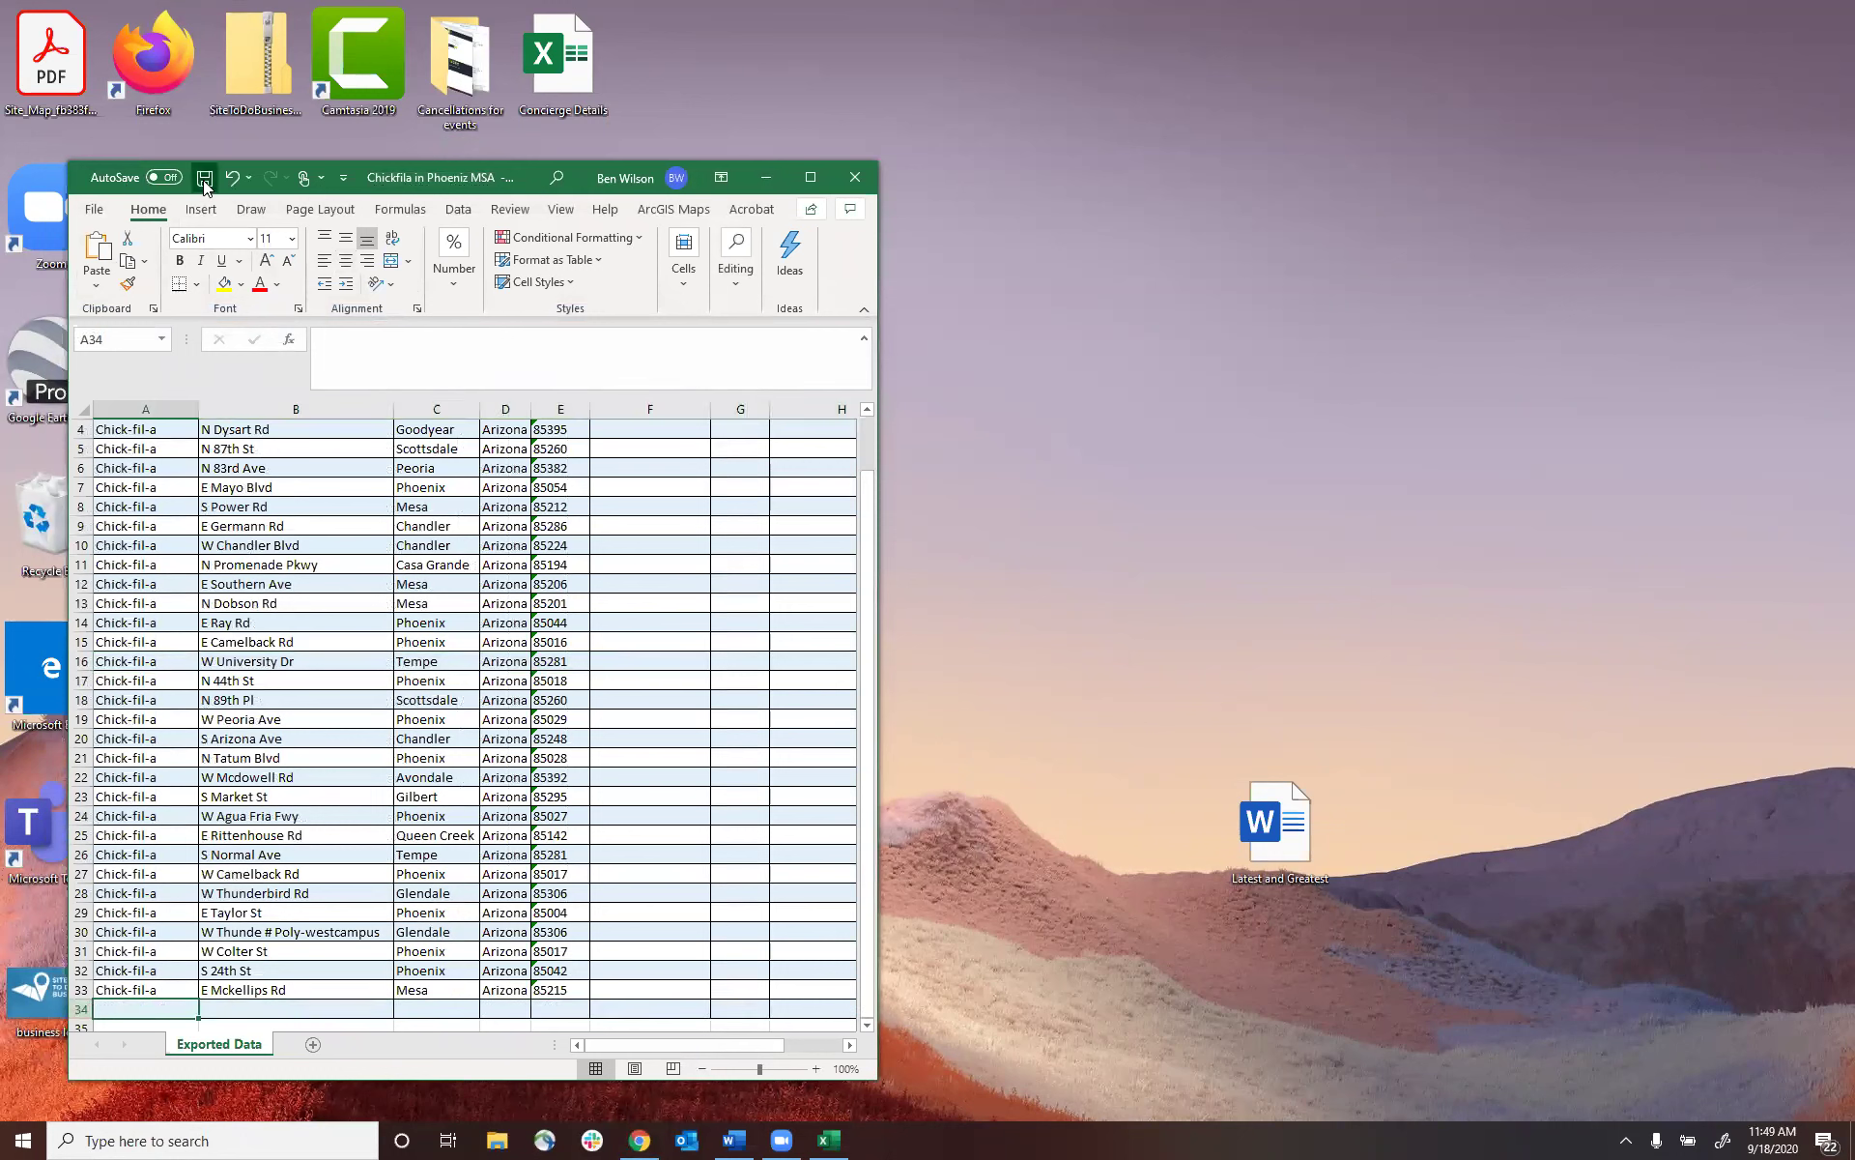
pyautogui.click(857, 179)
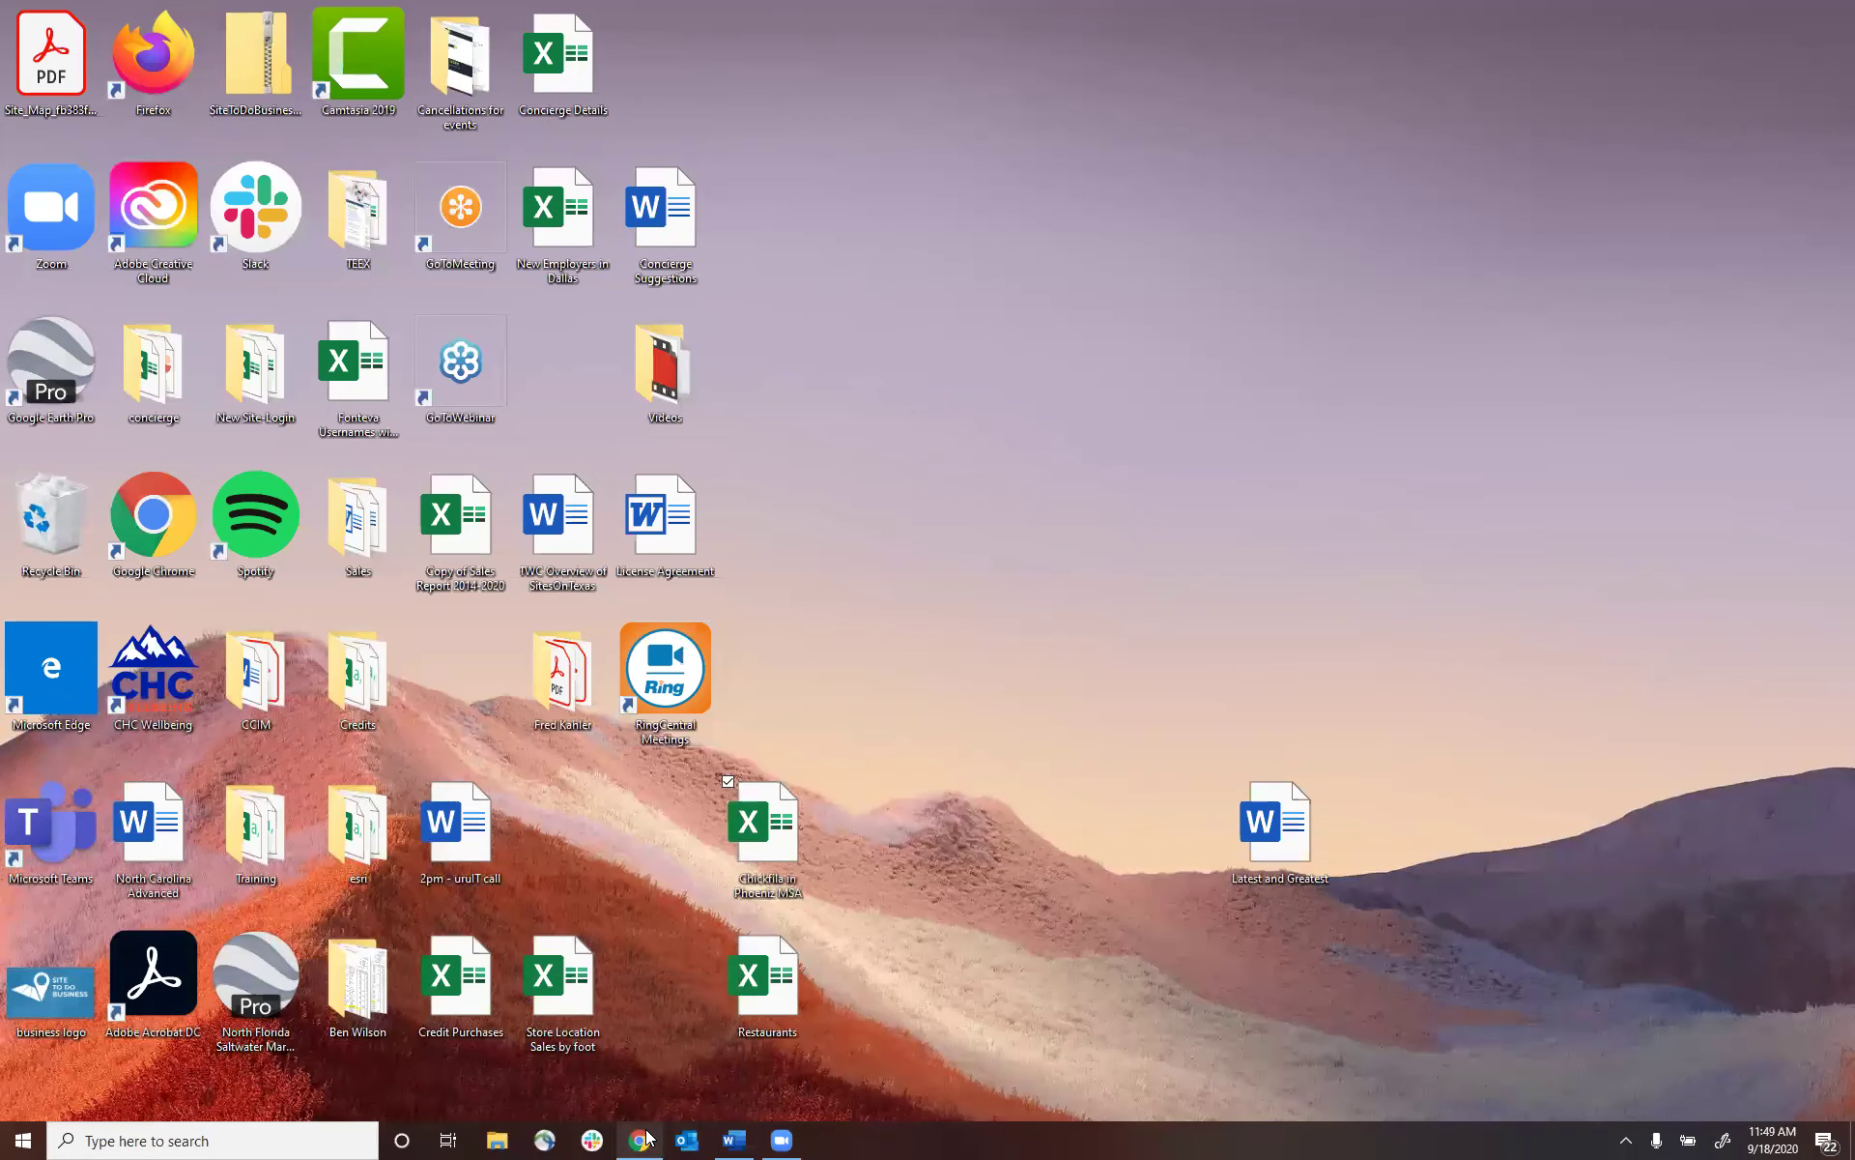
pyautogui.click(642, 1138)
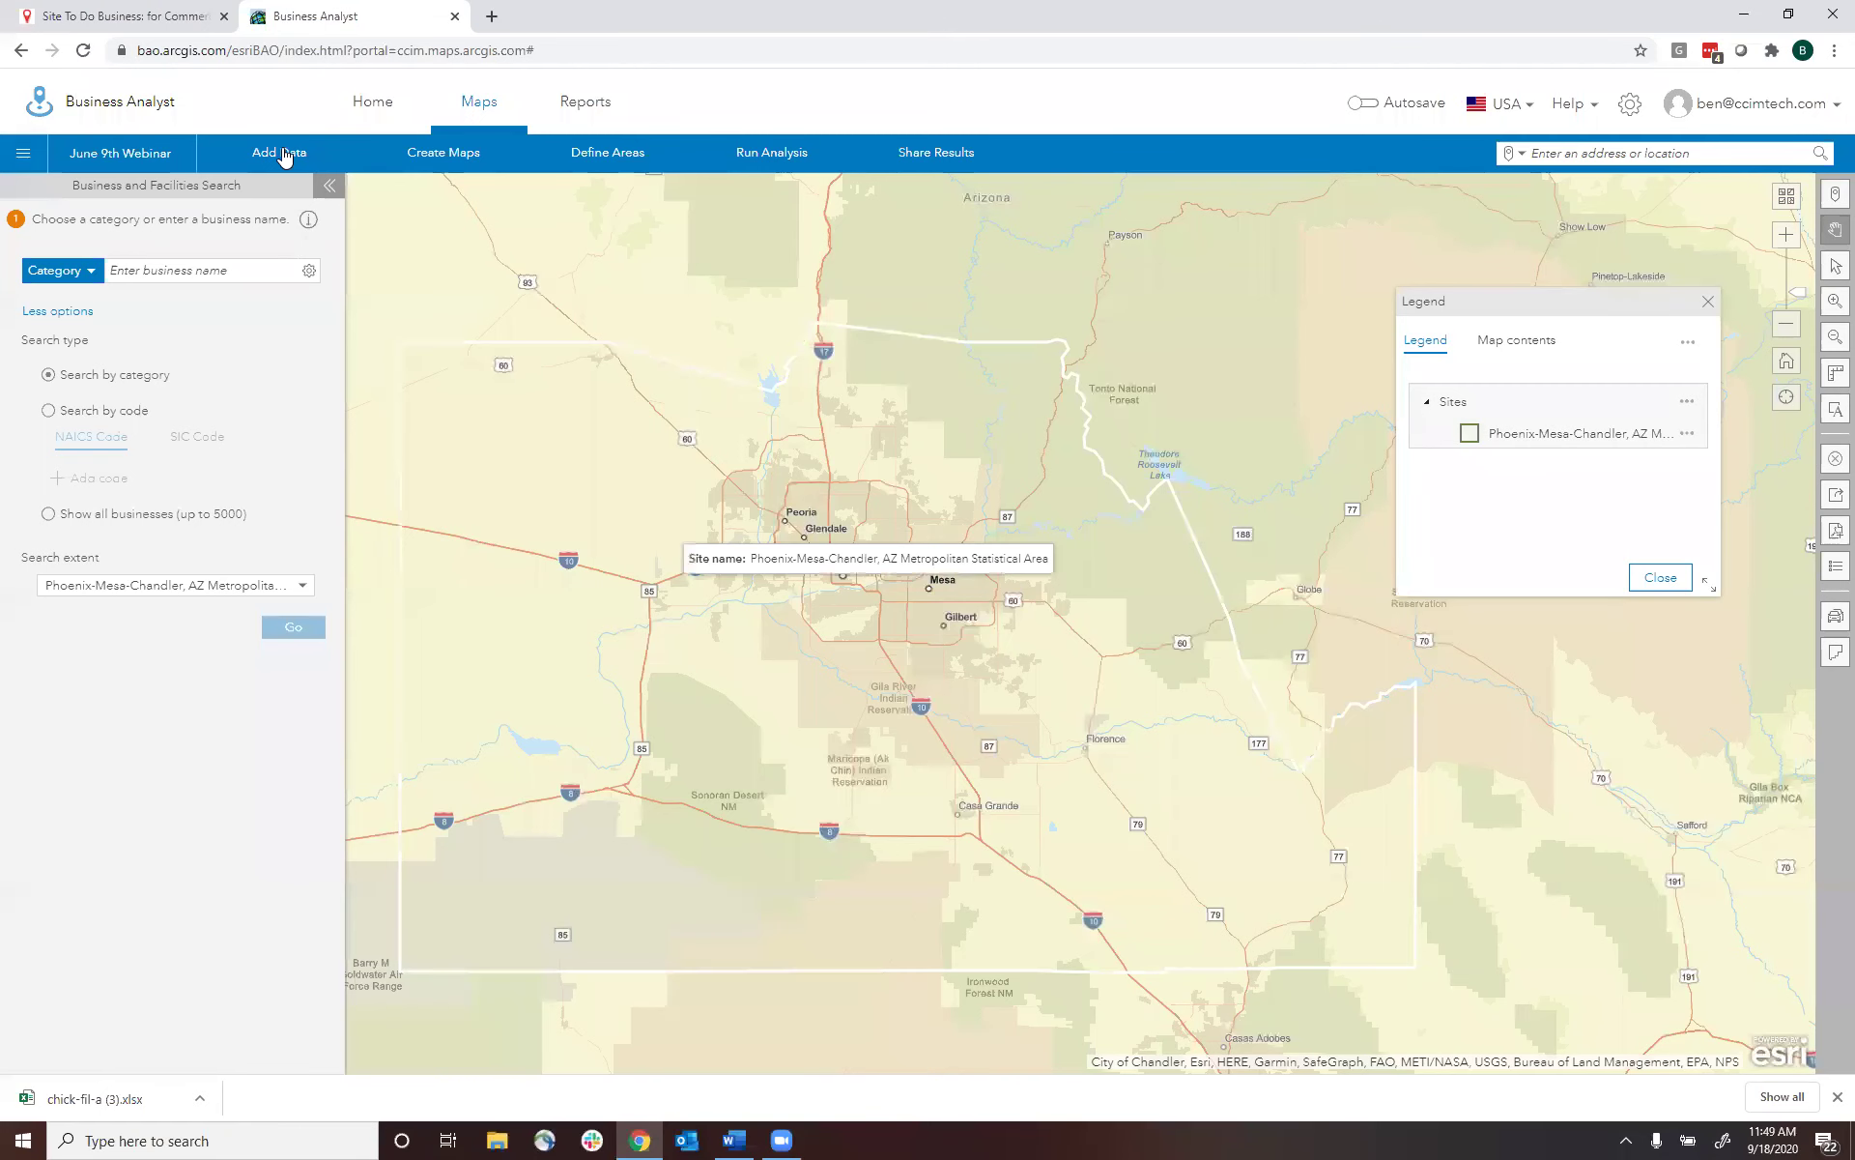
# - Import the Chickfila in Phoenix MSA spreadsheet into Business Analyst
pyautogui.click(284, 155)
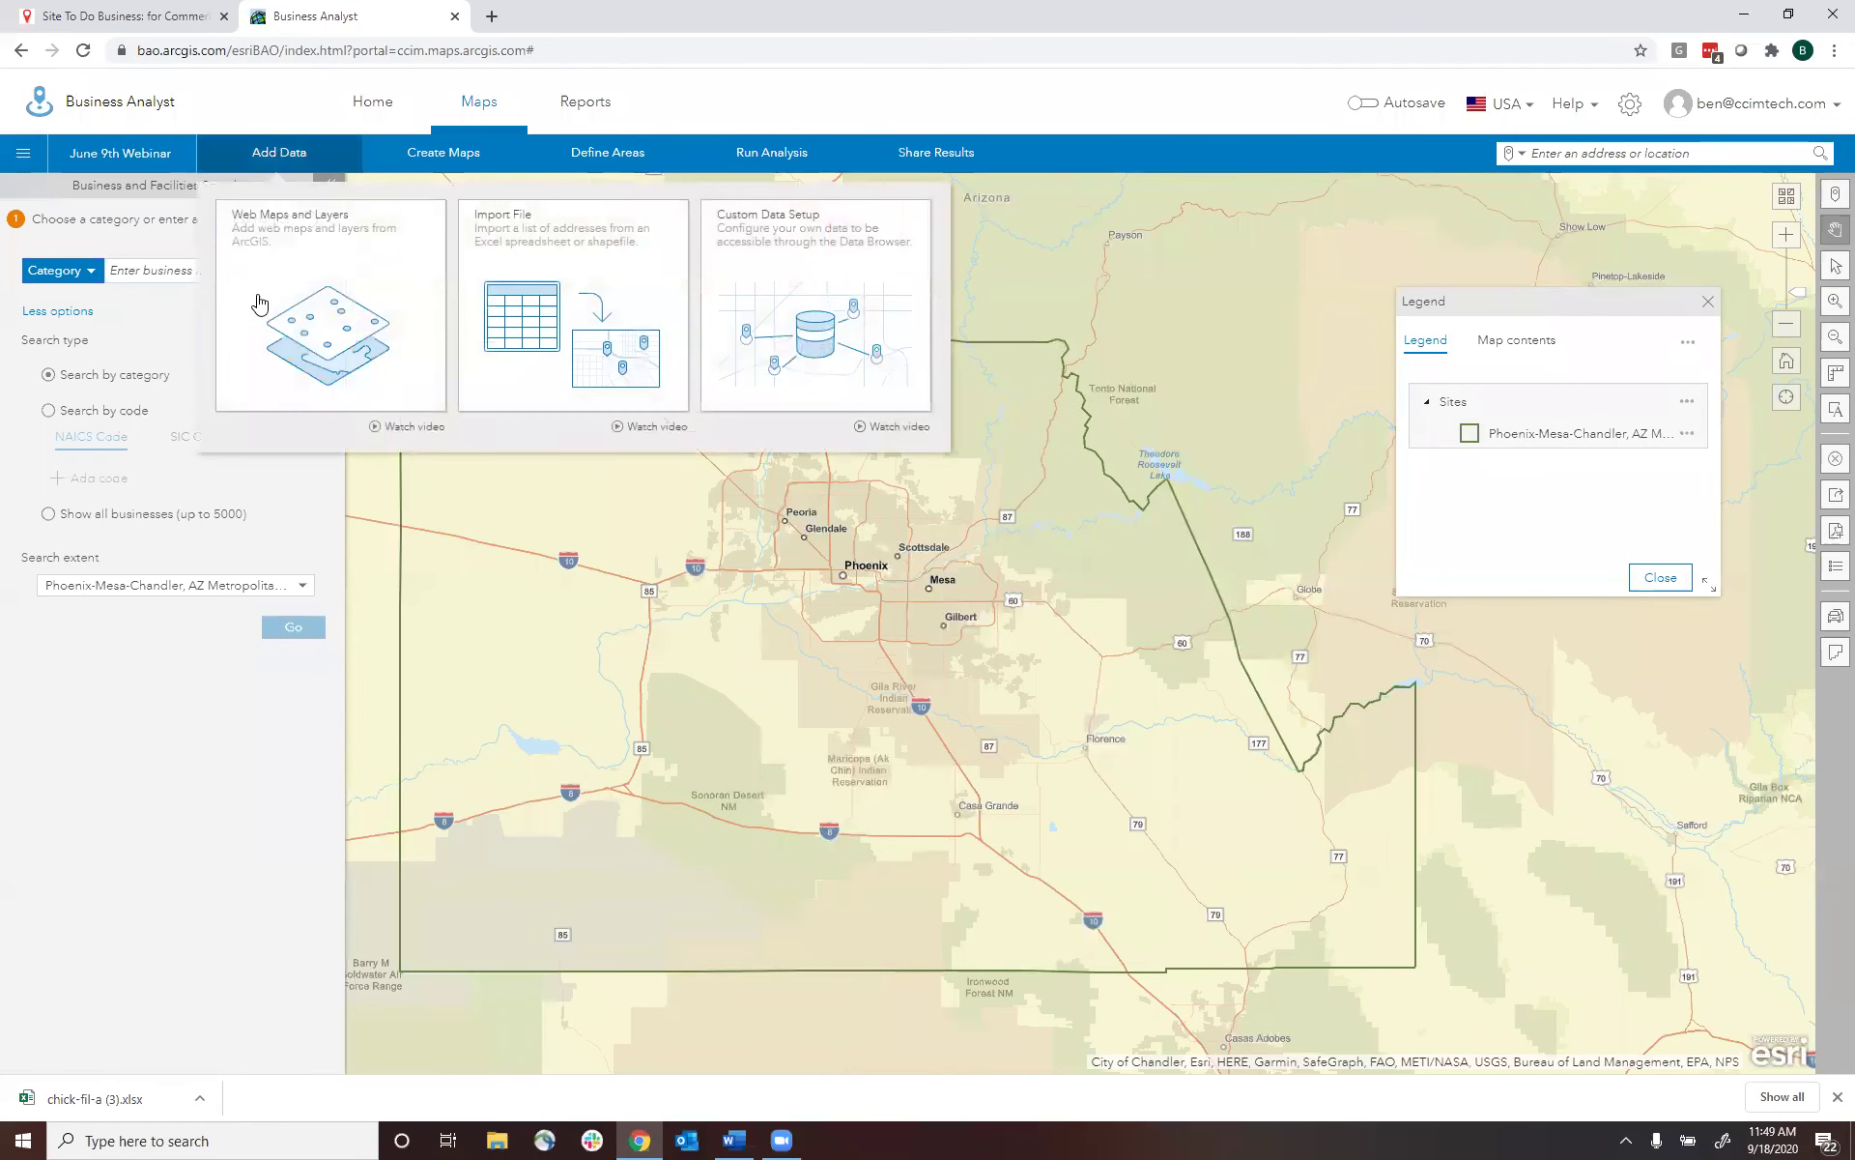
pyautogui.click(634, 276)
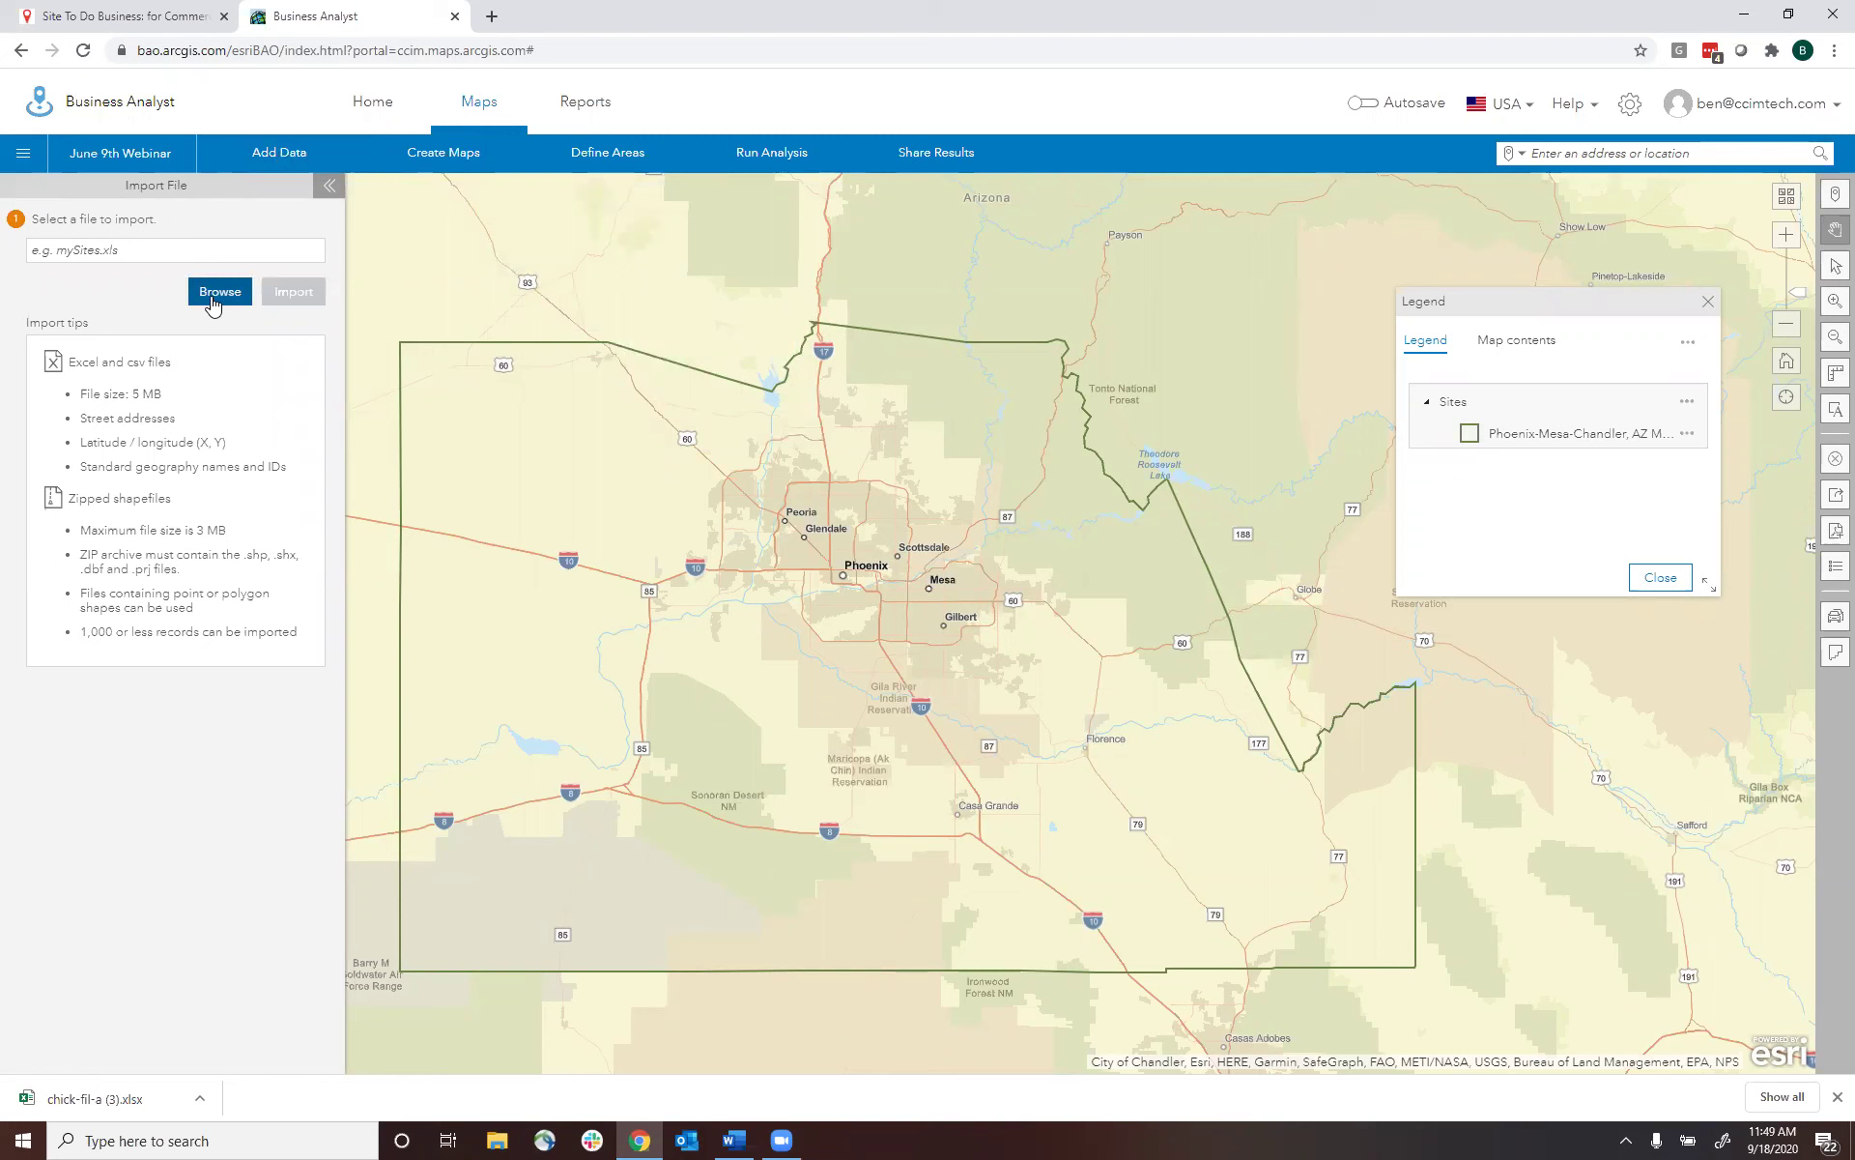
pyautogui.click(213, 302)
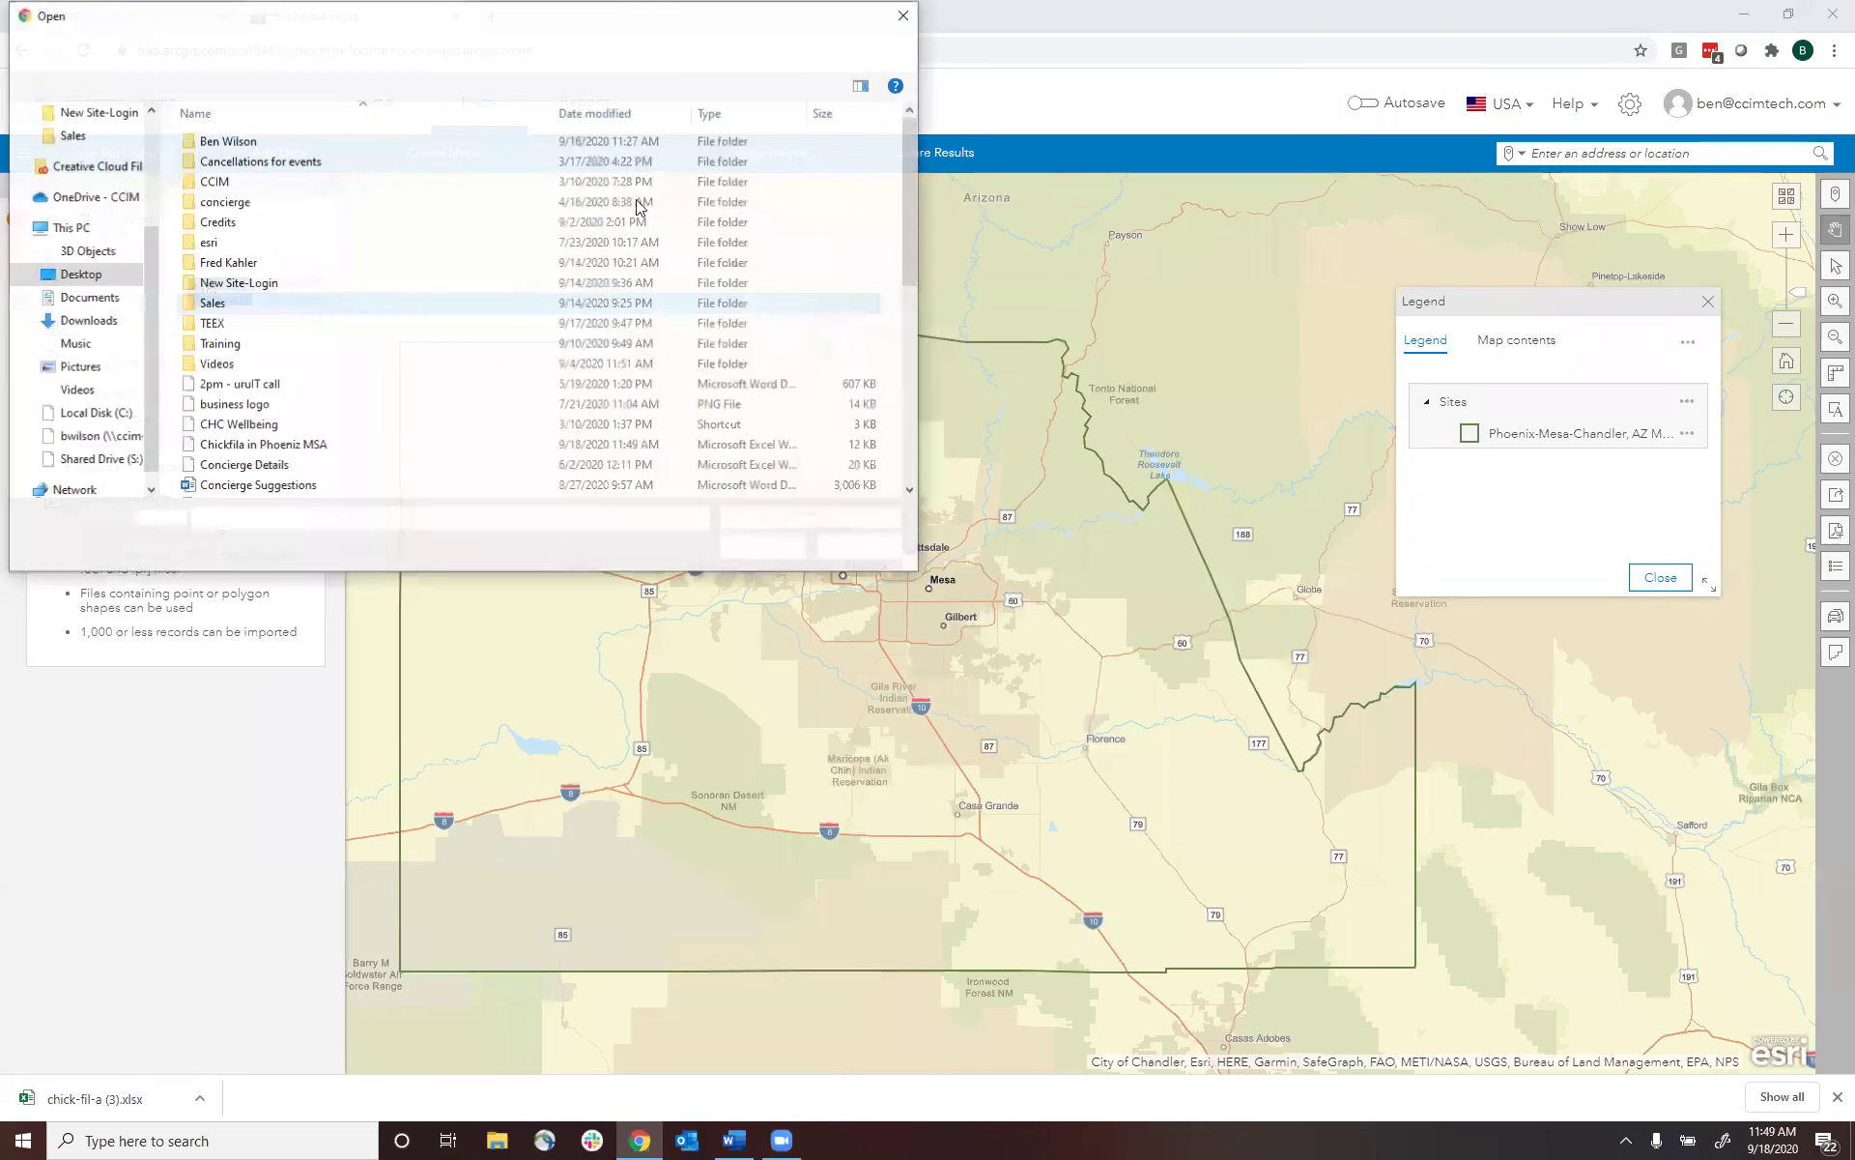
pyautogui.moveTo(912, 159); pyautogui.dragTo(920, 187)
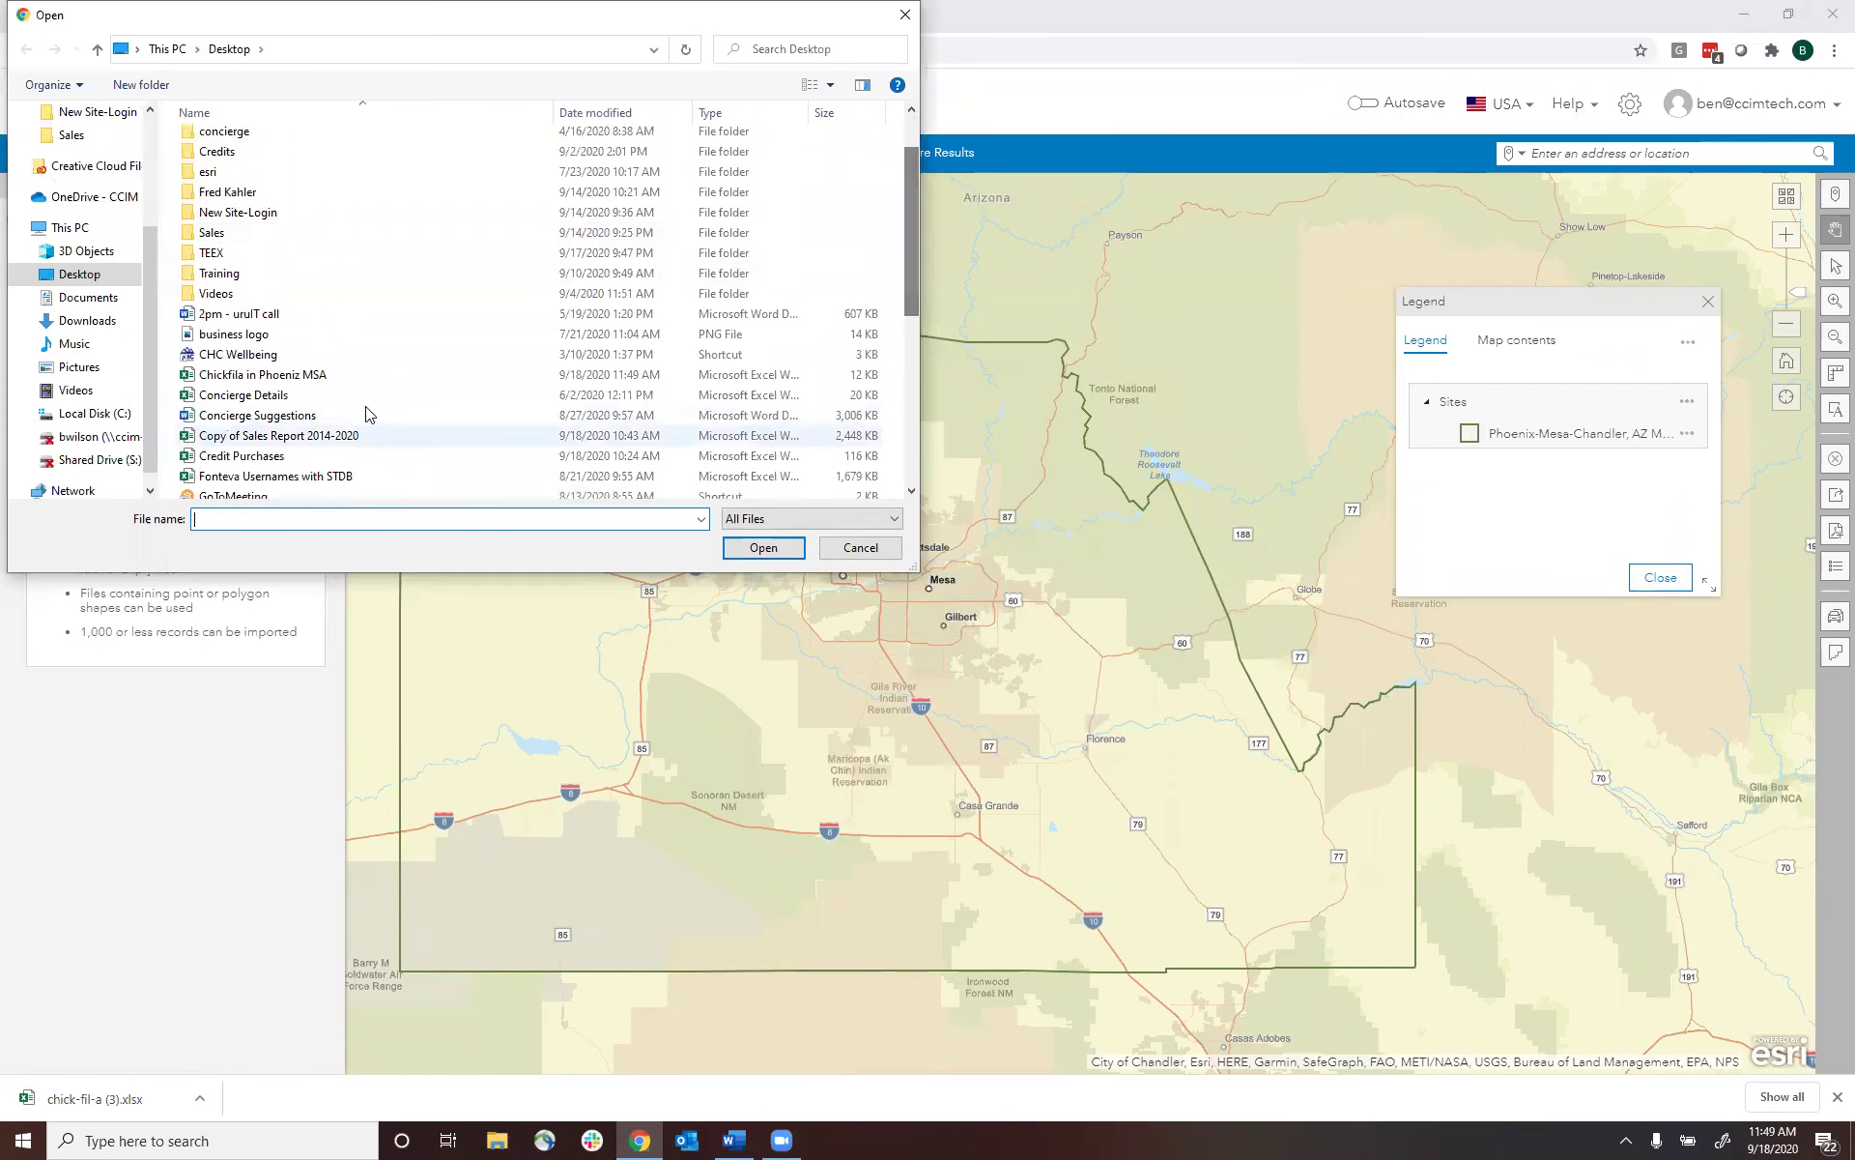
pyautogui.click(290, 375)
pyautogui.click(280, 299)
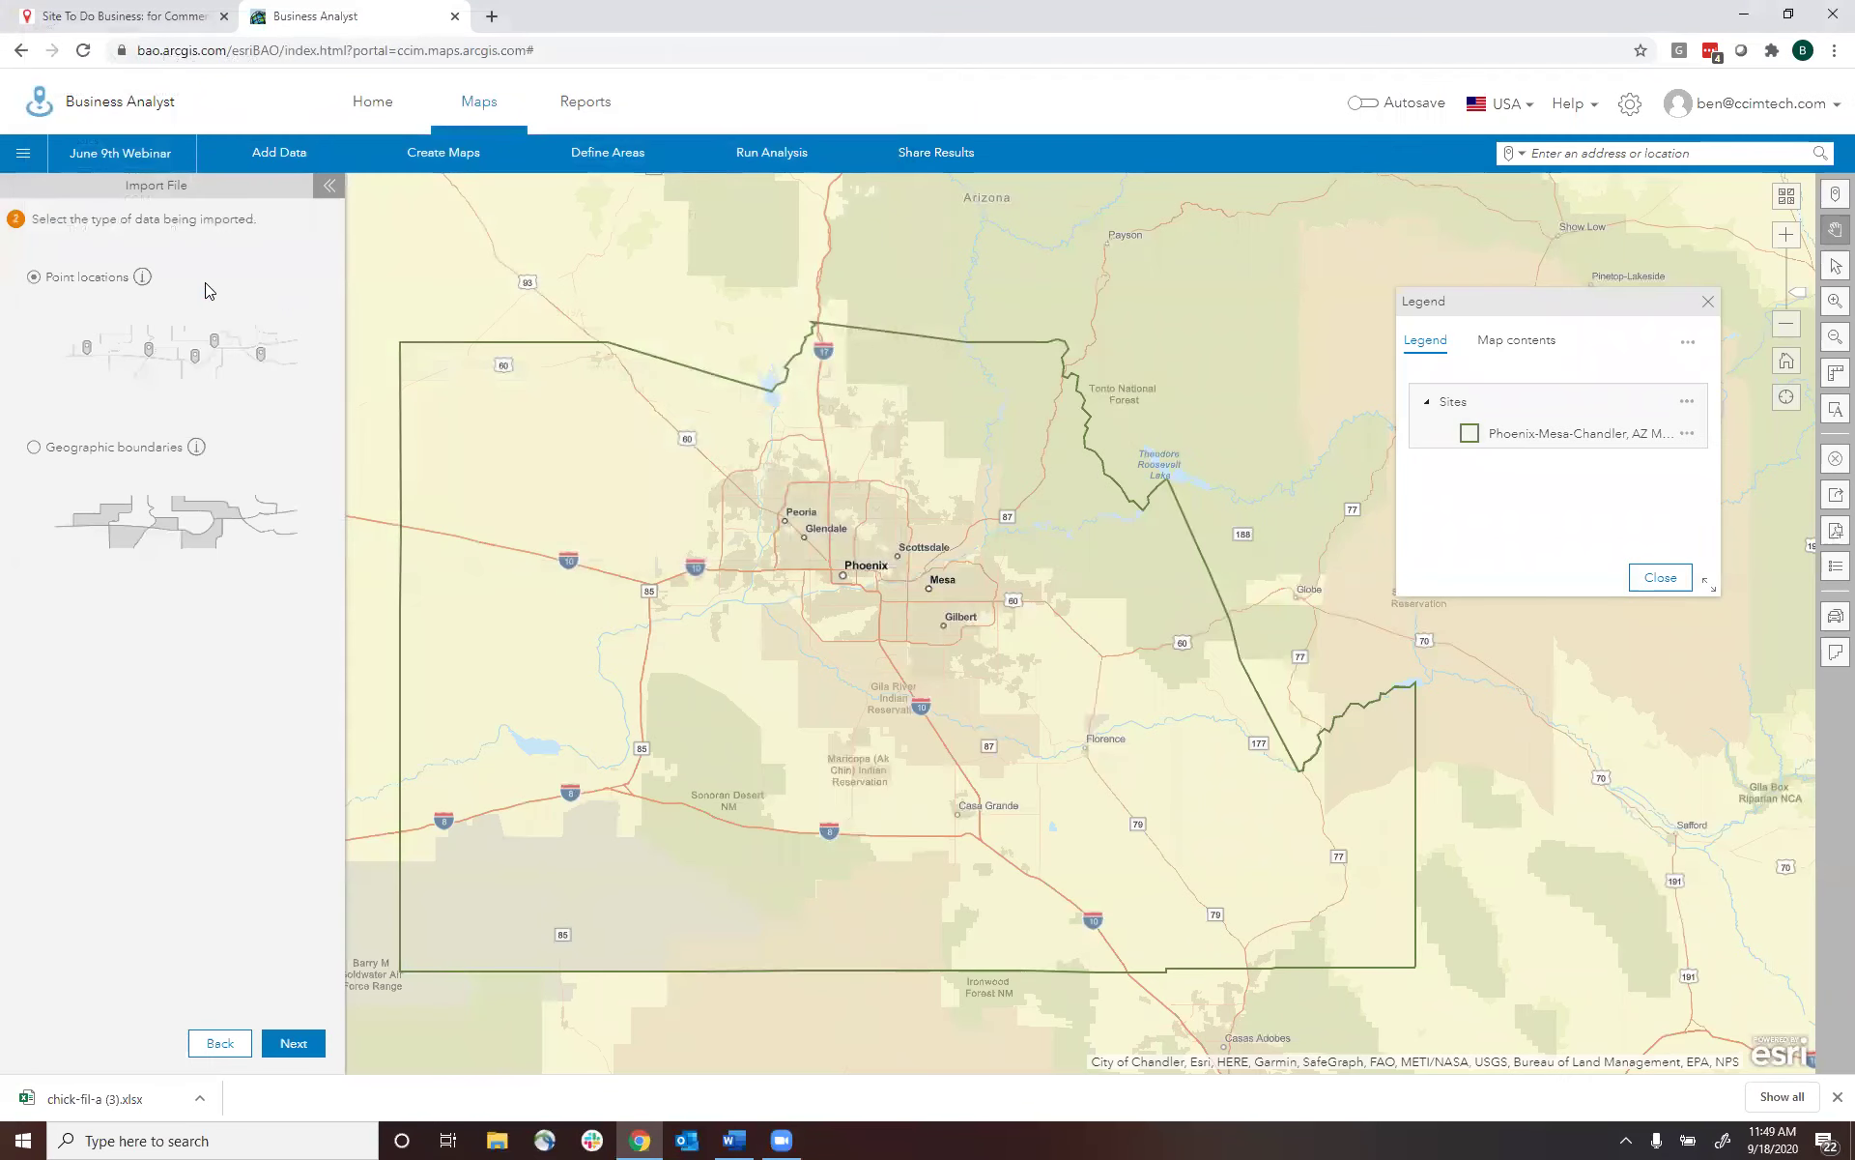
# - Locate the stores as point locations from their address fields, without clustering
pyautogui.click(275, 1056)
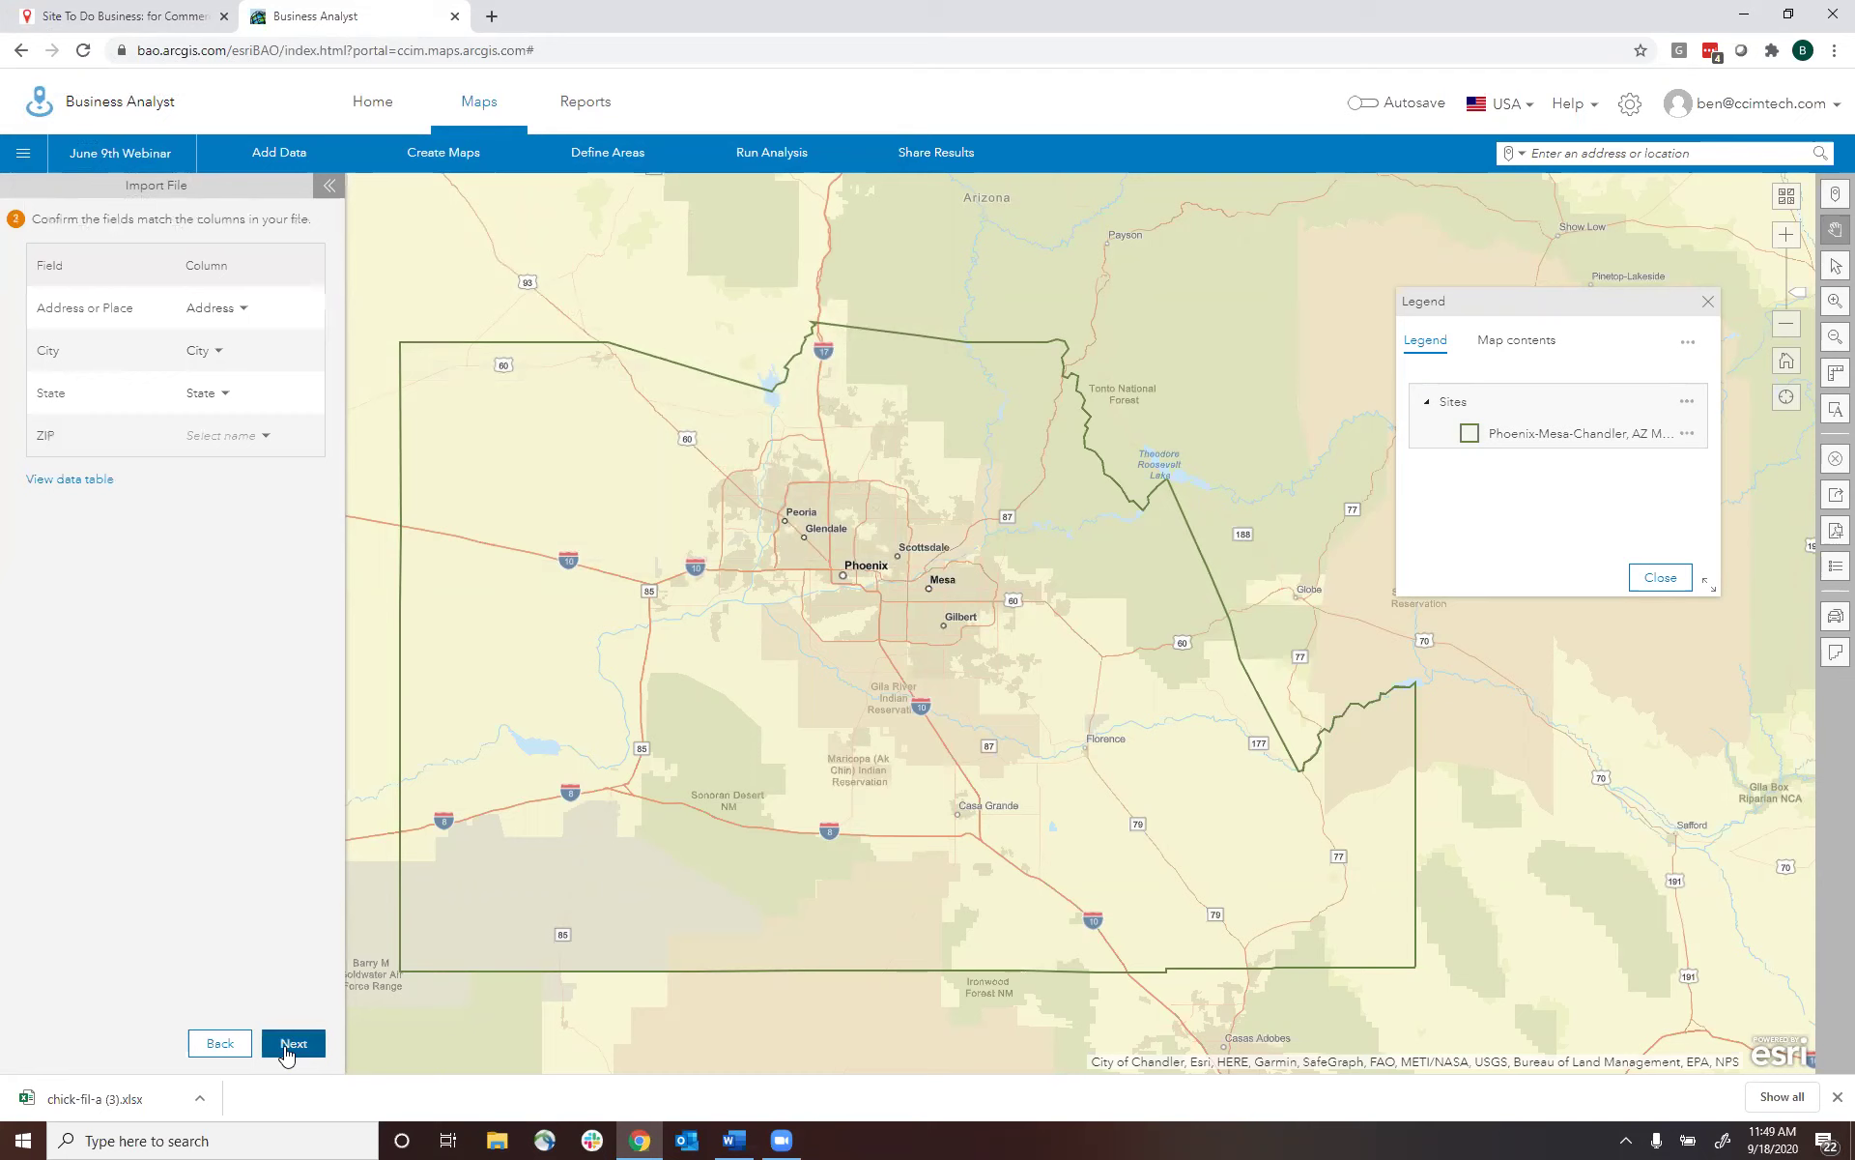
pyautogui.click(295, 1045)
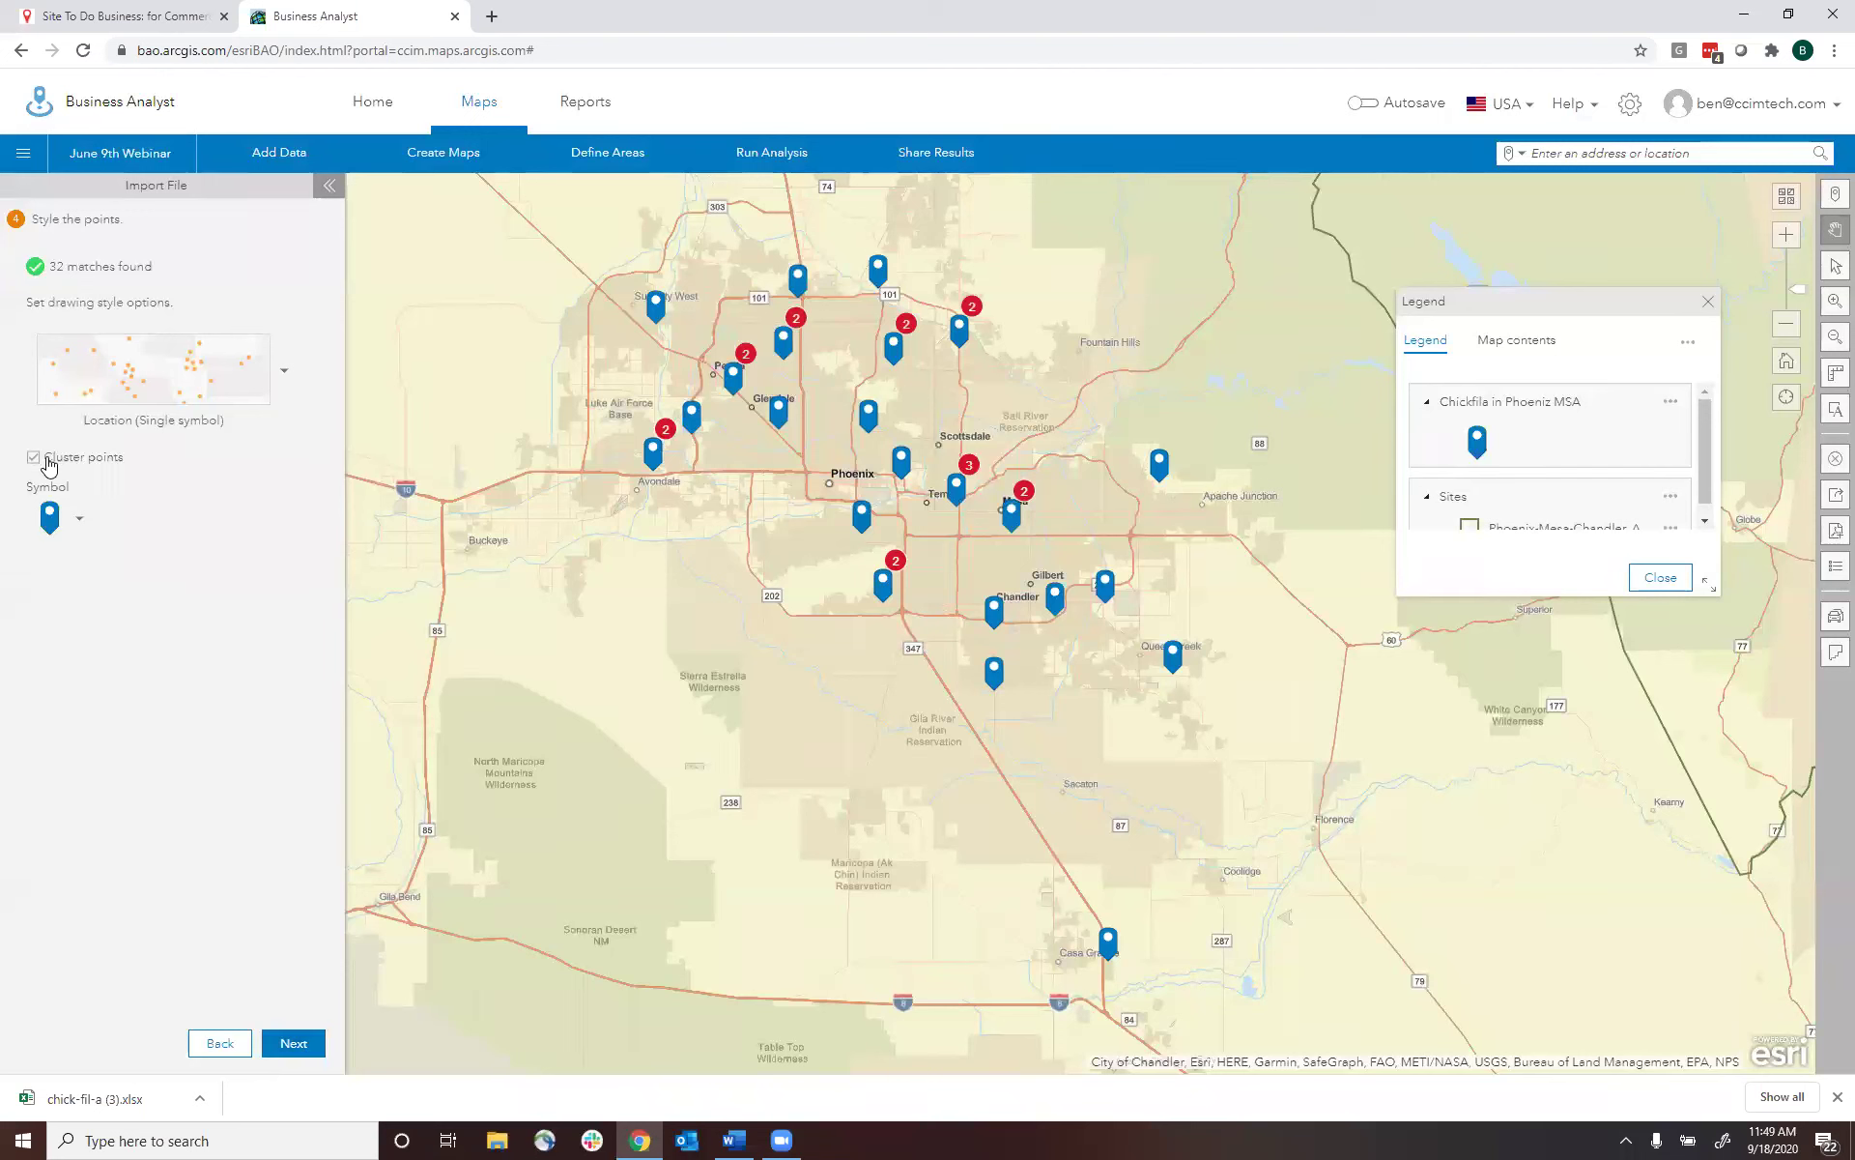
pyautogui.click(35, 458)
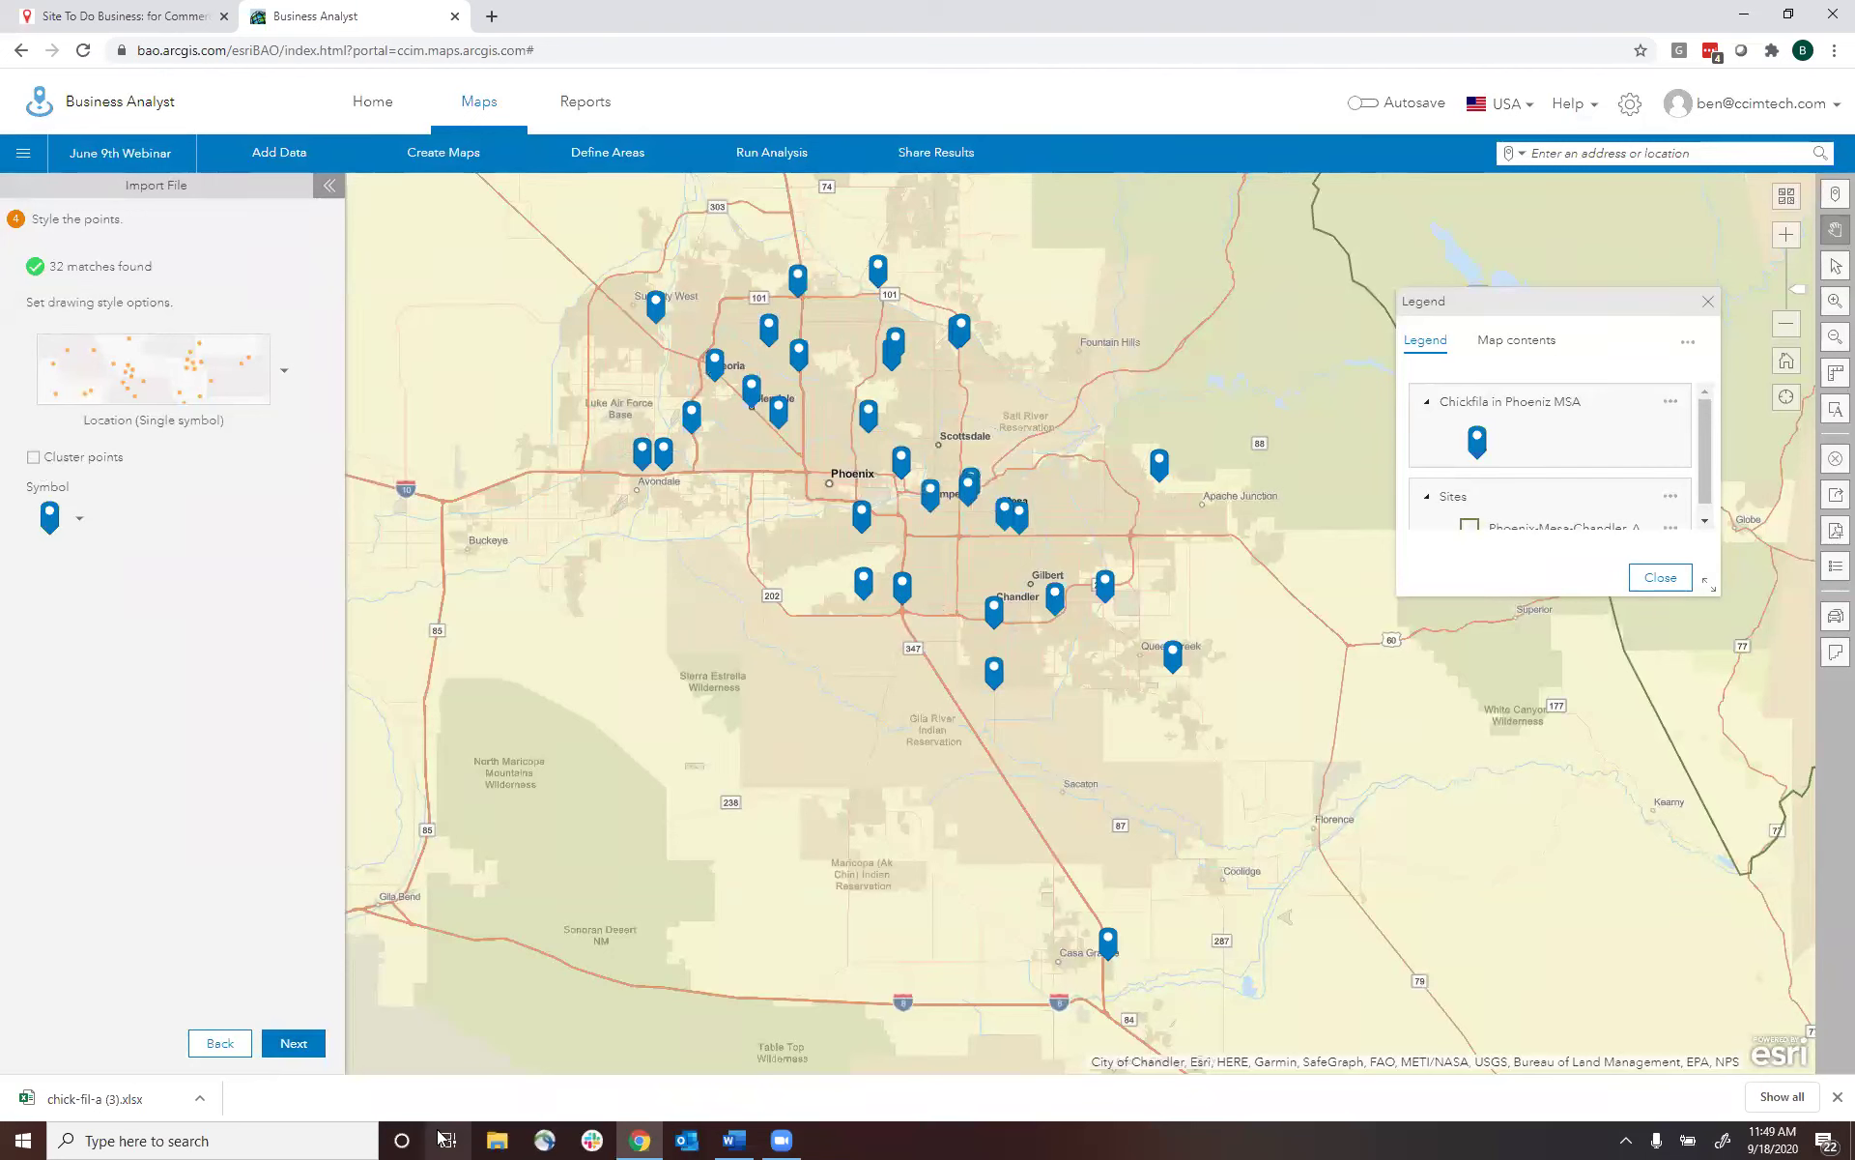
pyautogui.click(294, 1042)
# - Set the import to create sites around every store with a single 2-mile ring
pyautogui.click(35, 295)
pyautogui.click(197, 392)
pyautogui.press('BackSpace')
pyautogui.click(155, 390)
pyautogui.press('BackSpace')
pyautogui.click(123, 389)
pyautogui.press('BackSpace')
pyautogui.write('2')
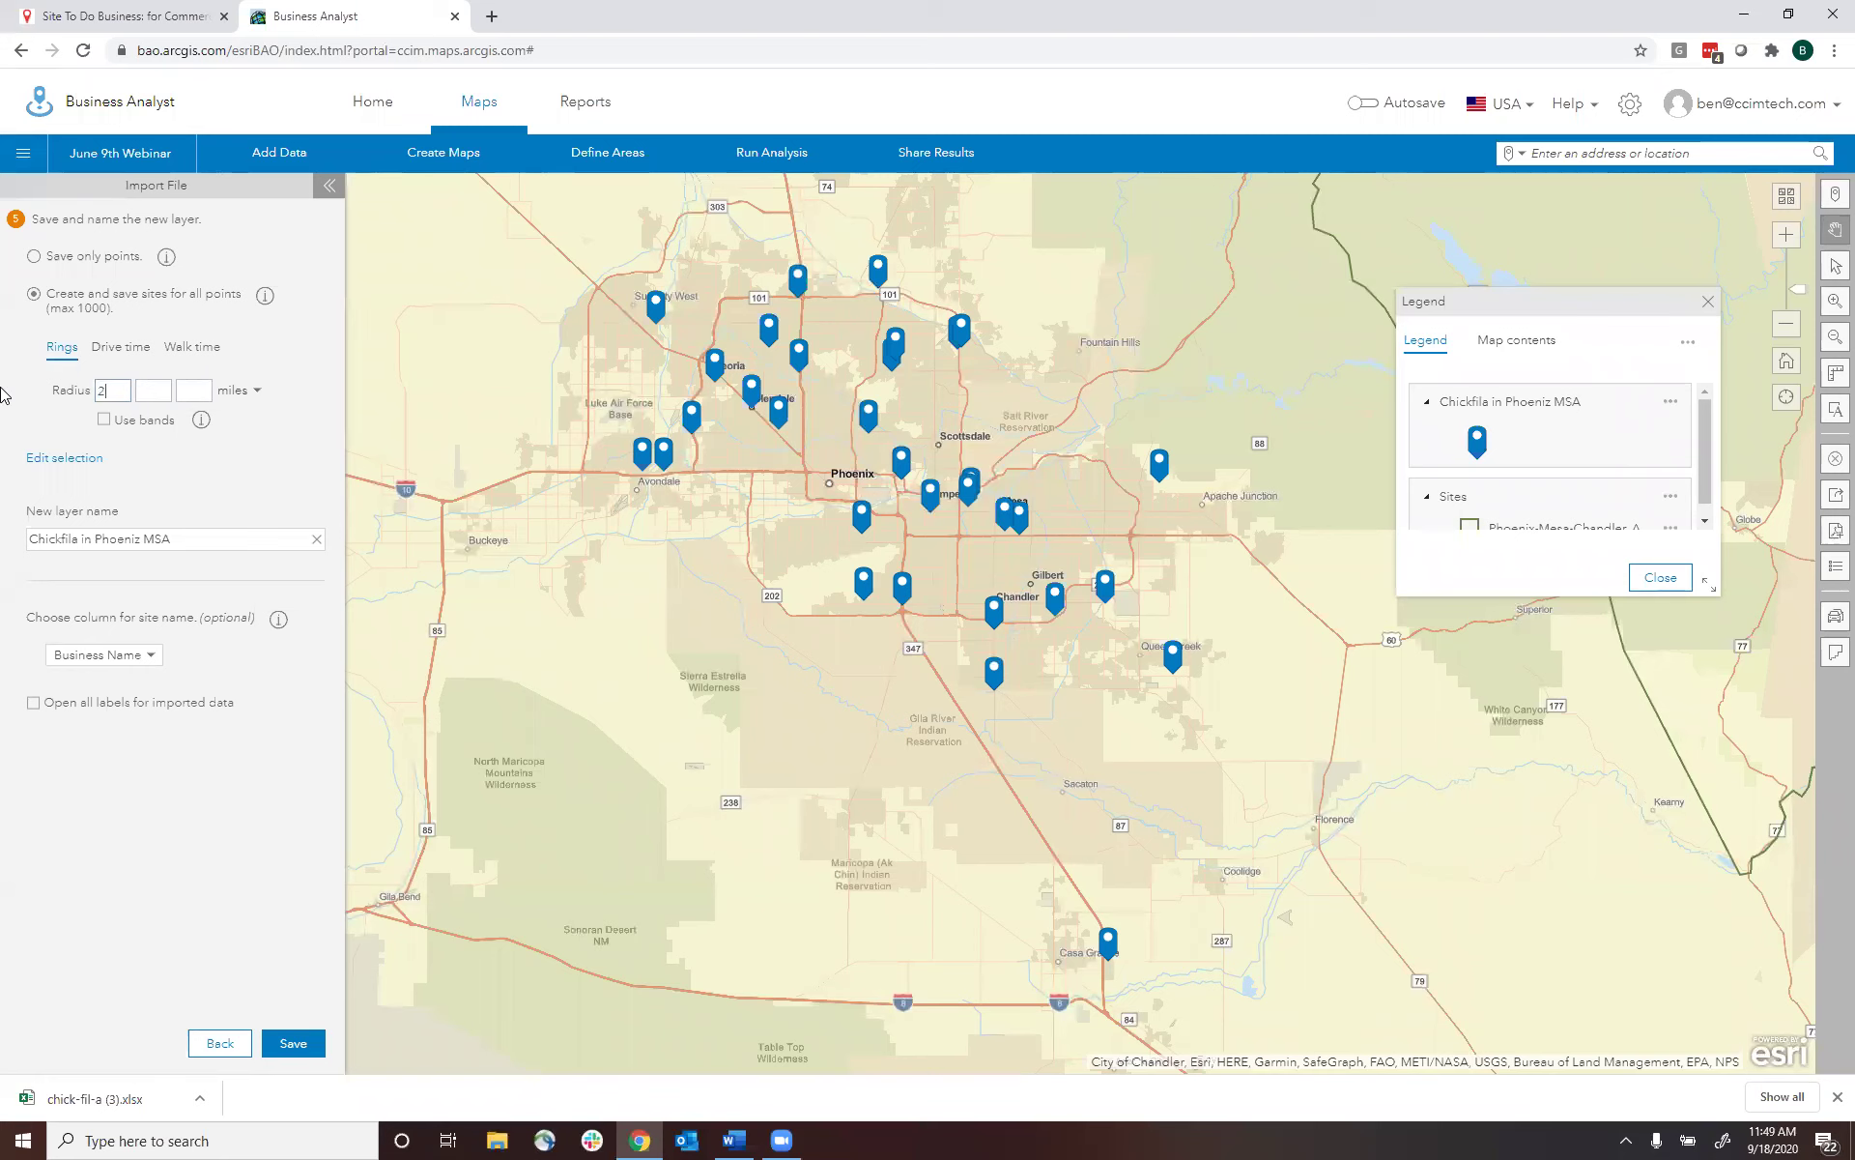
# - Save the 32 stores as 2-mile ring sites and open Run Reports for them
pyautogui.click(285, 1045)
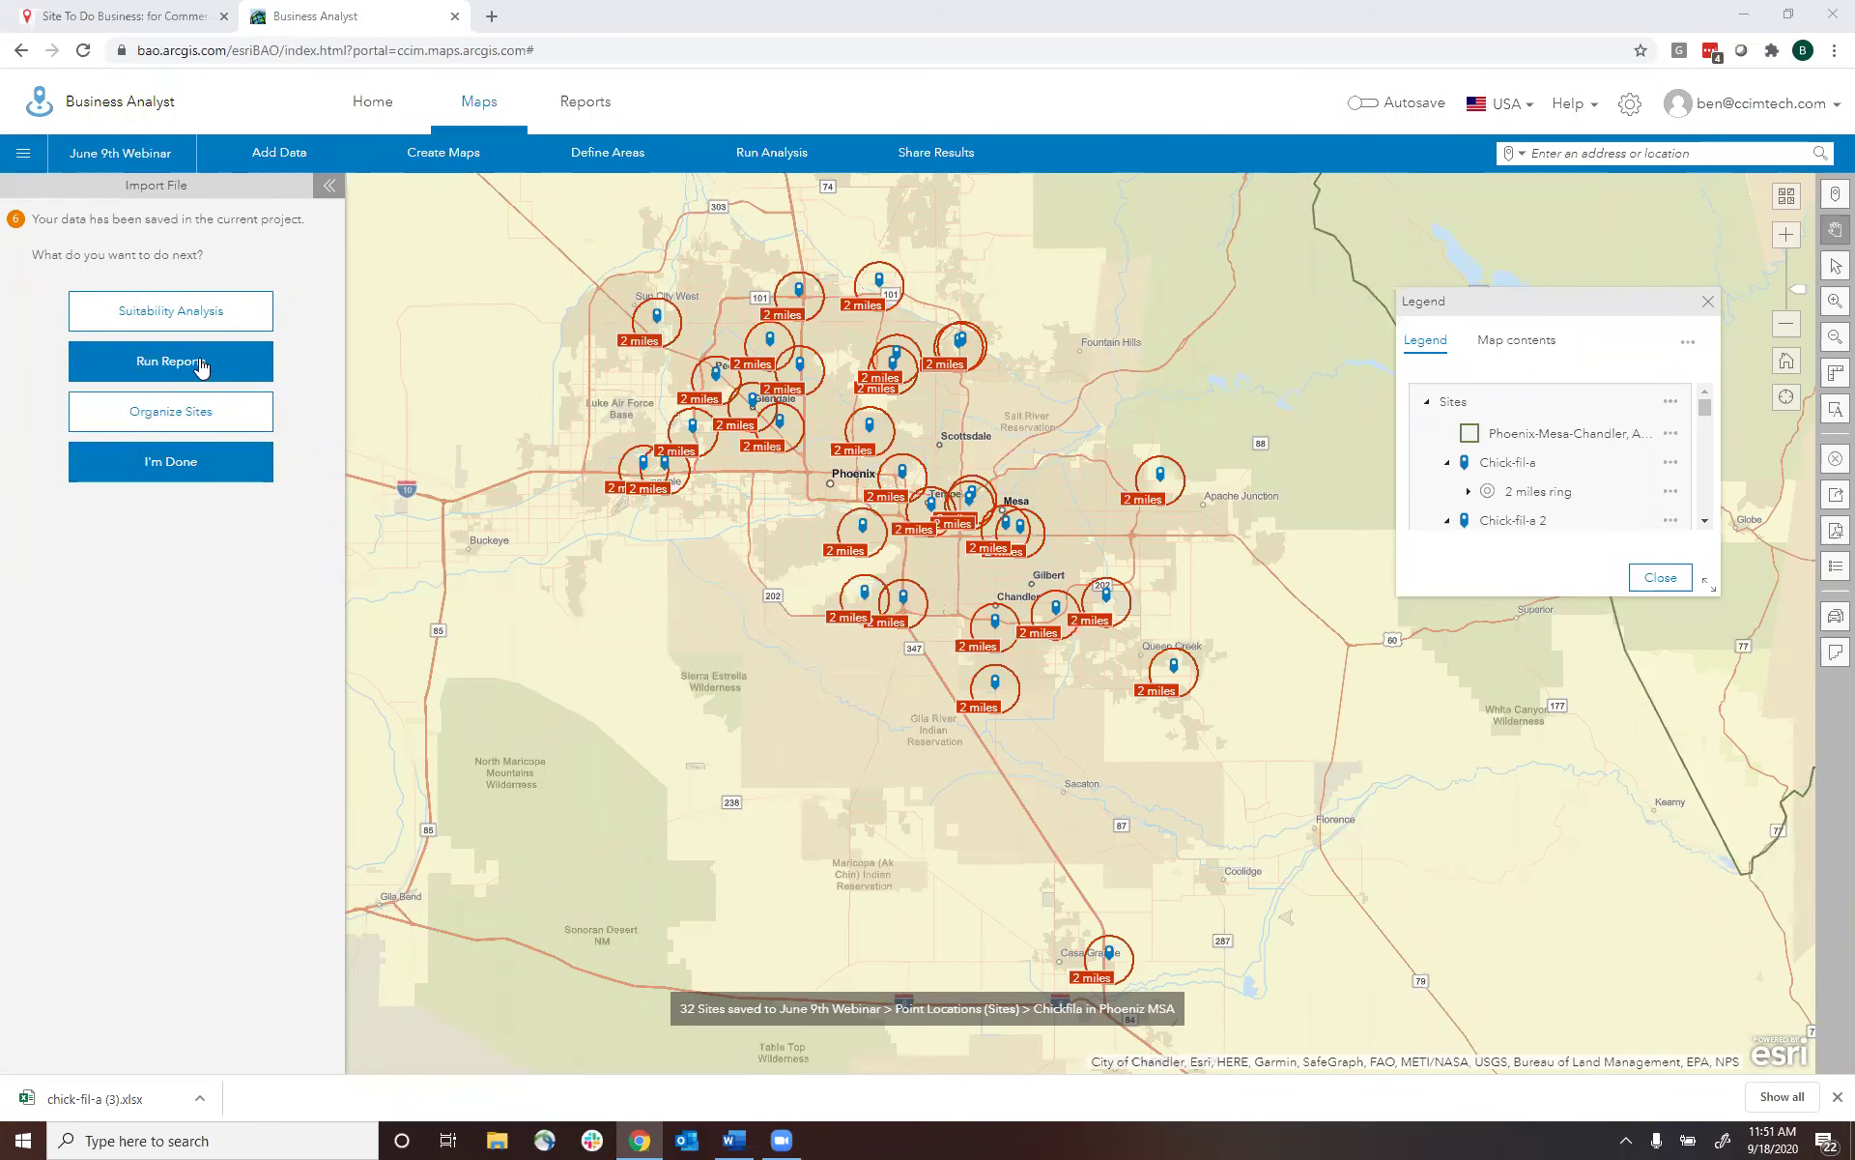
pyautogui.click(200, 362)
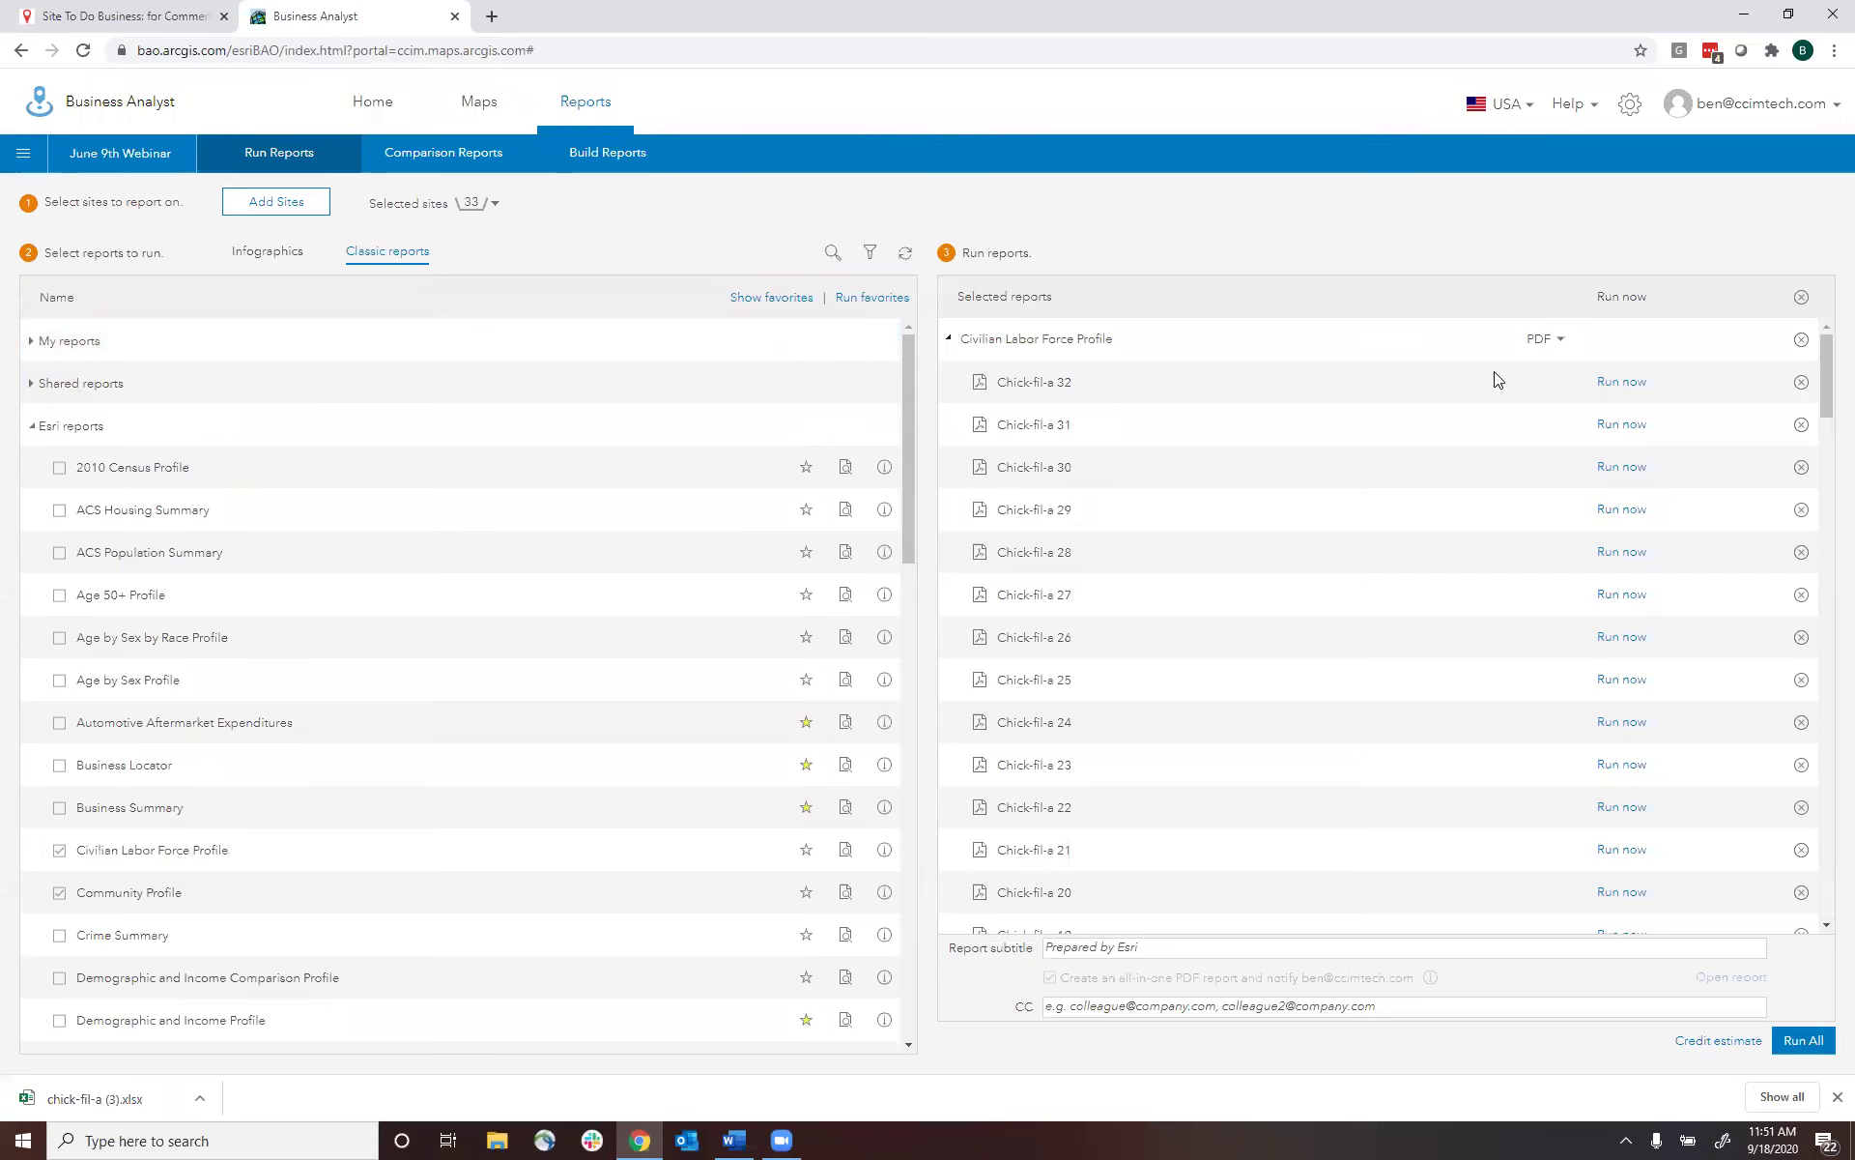
# - Delete all queued reports and move to the Comparison Reports tab
pyautogui.click(1799, 300)
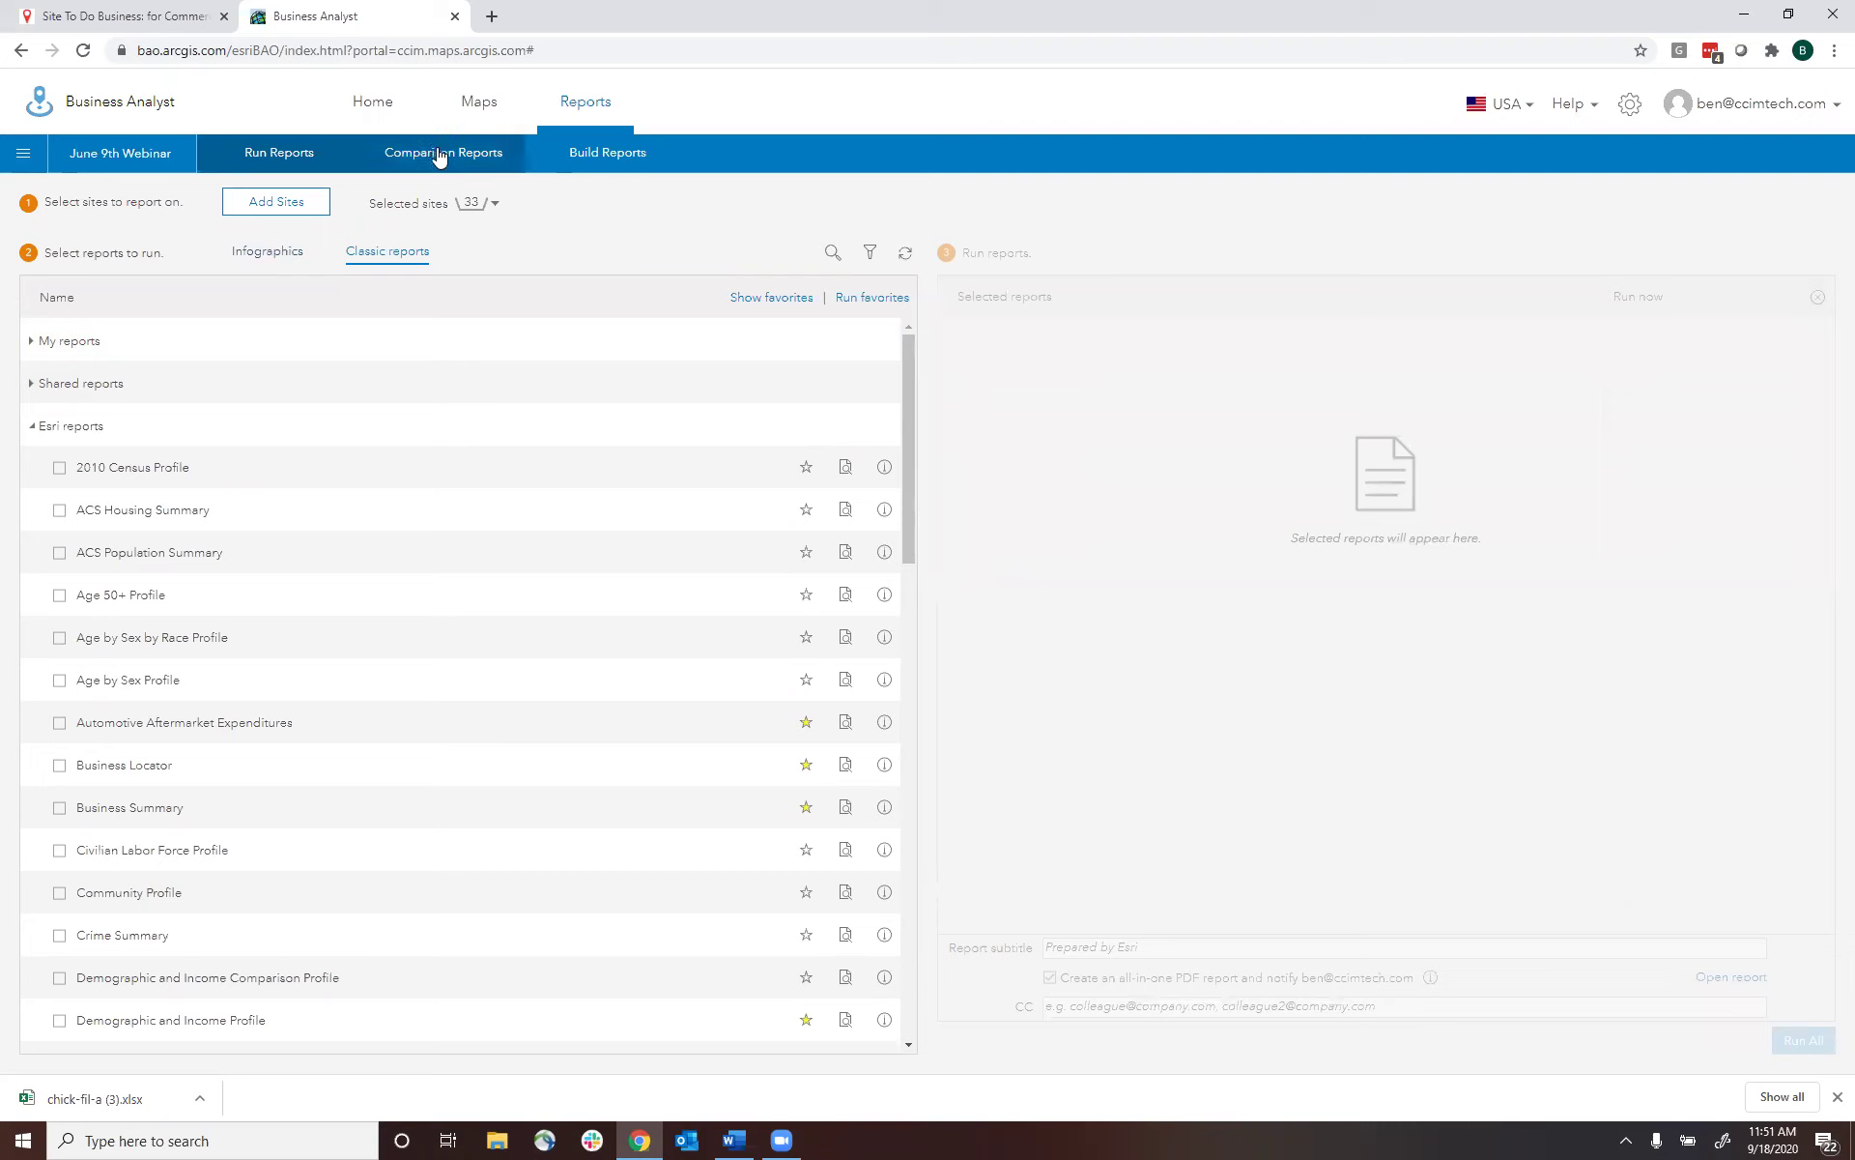
pyautogui.moveTo(444, 160)
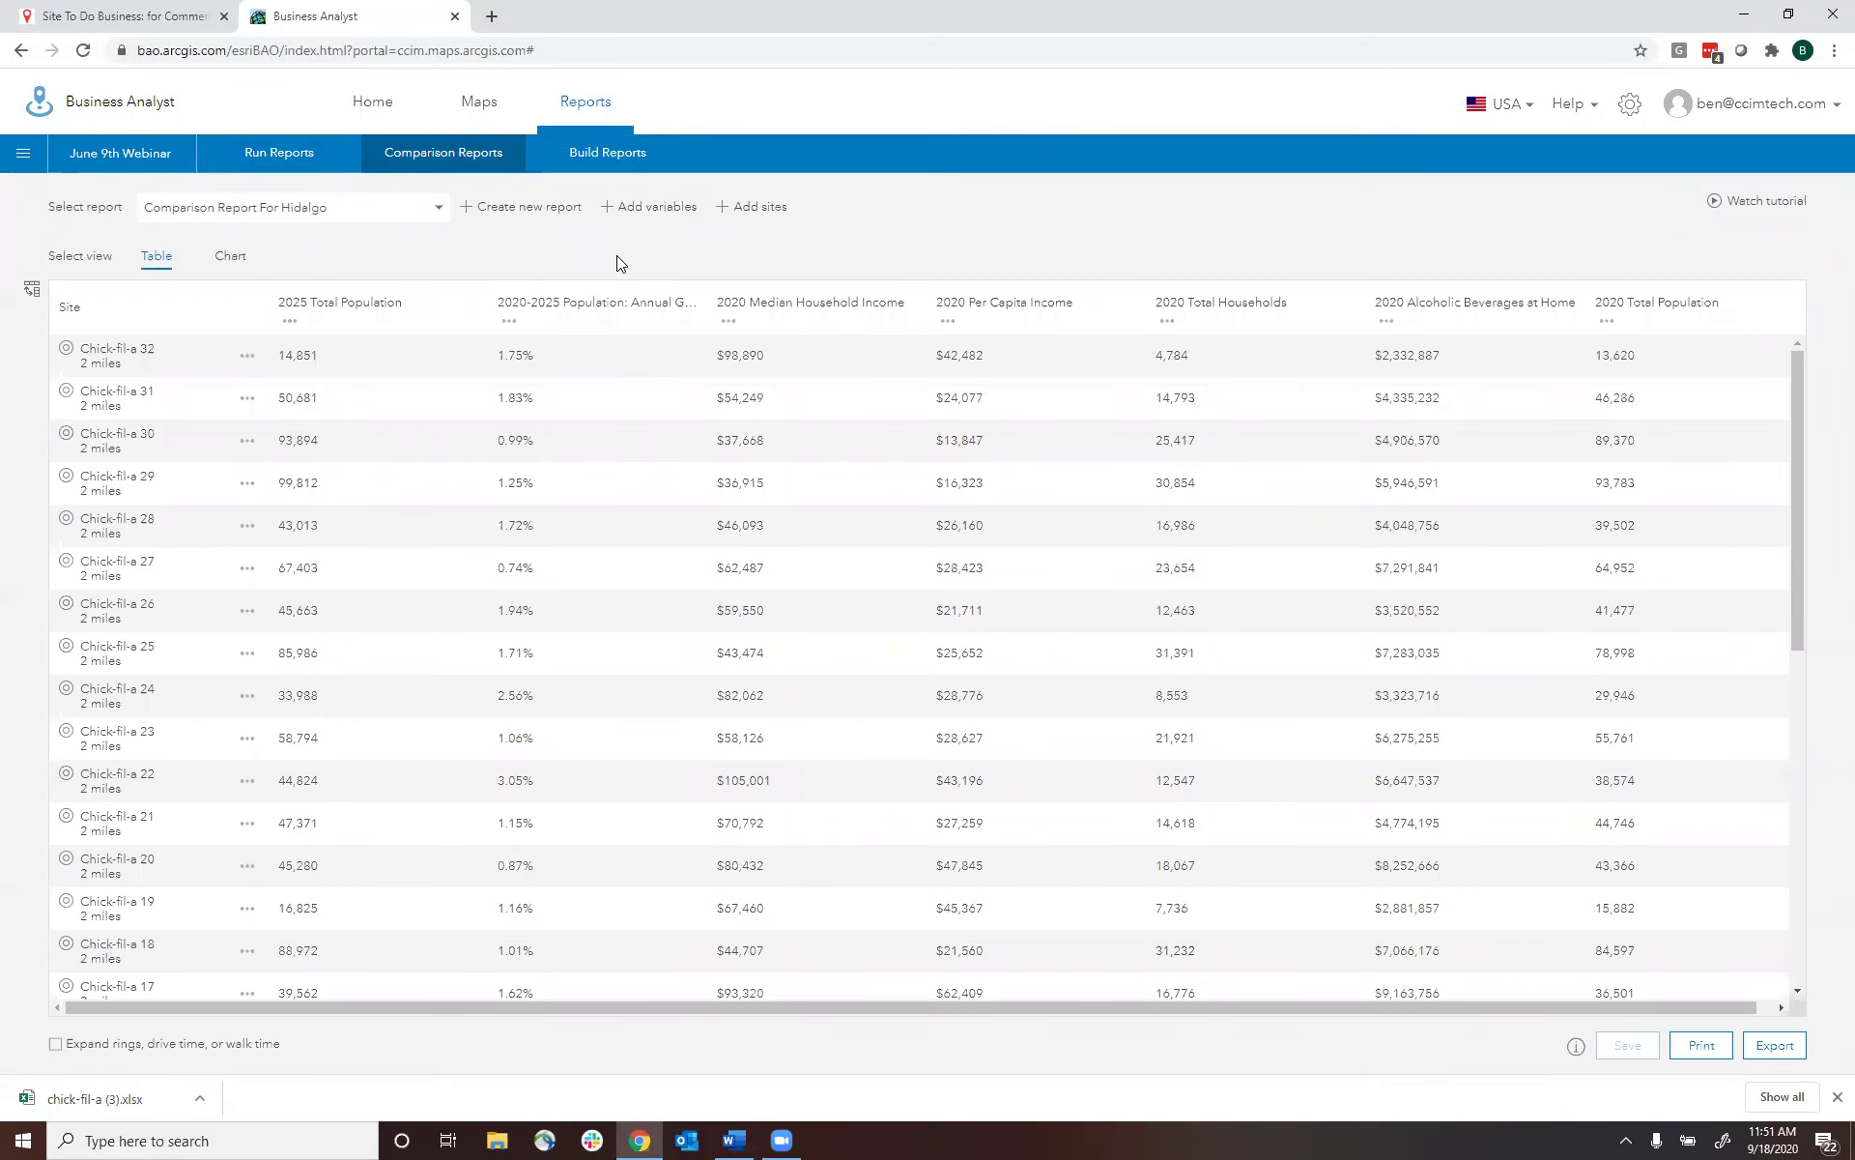
# - Start a new comparison report with 2020 total population, median and average household income, households and household size
pyautogui.click(522, 211)
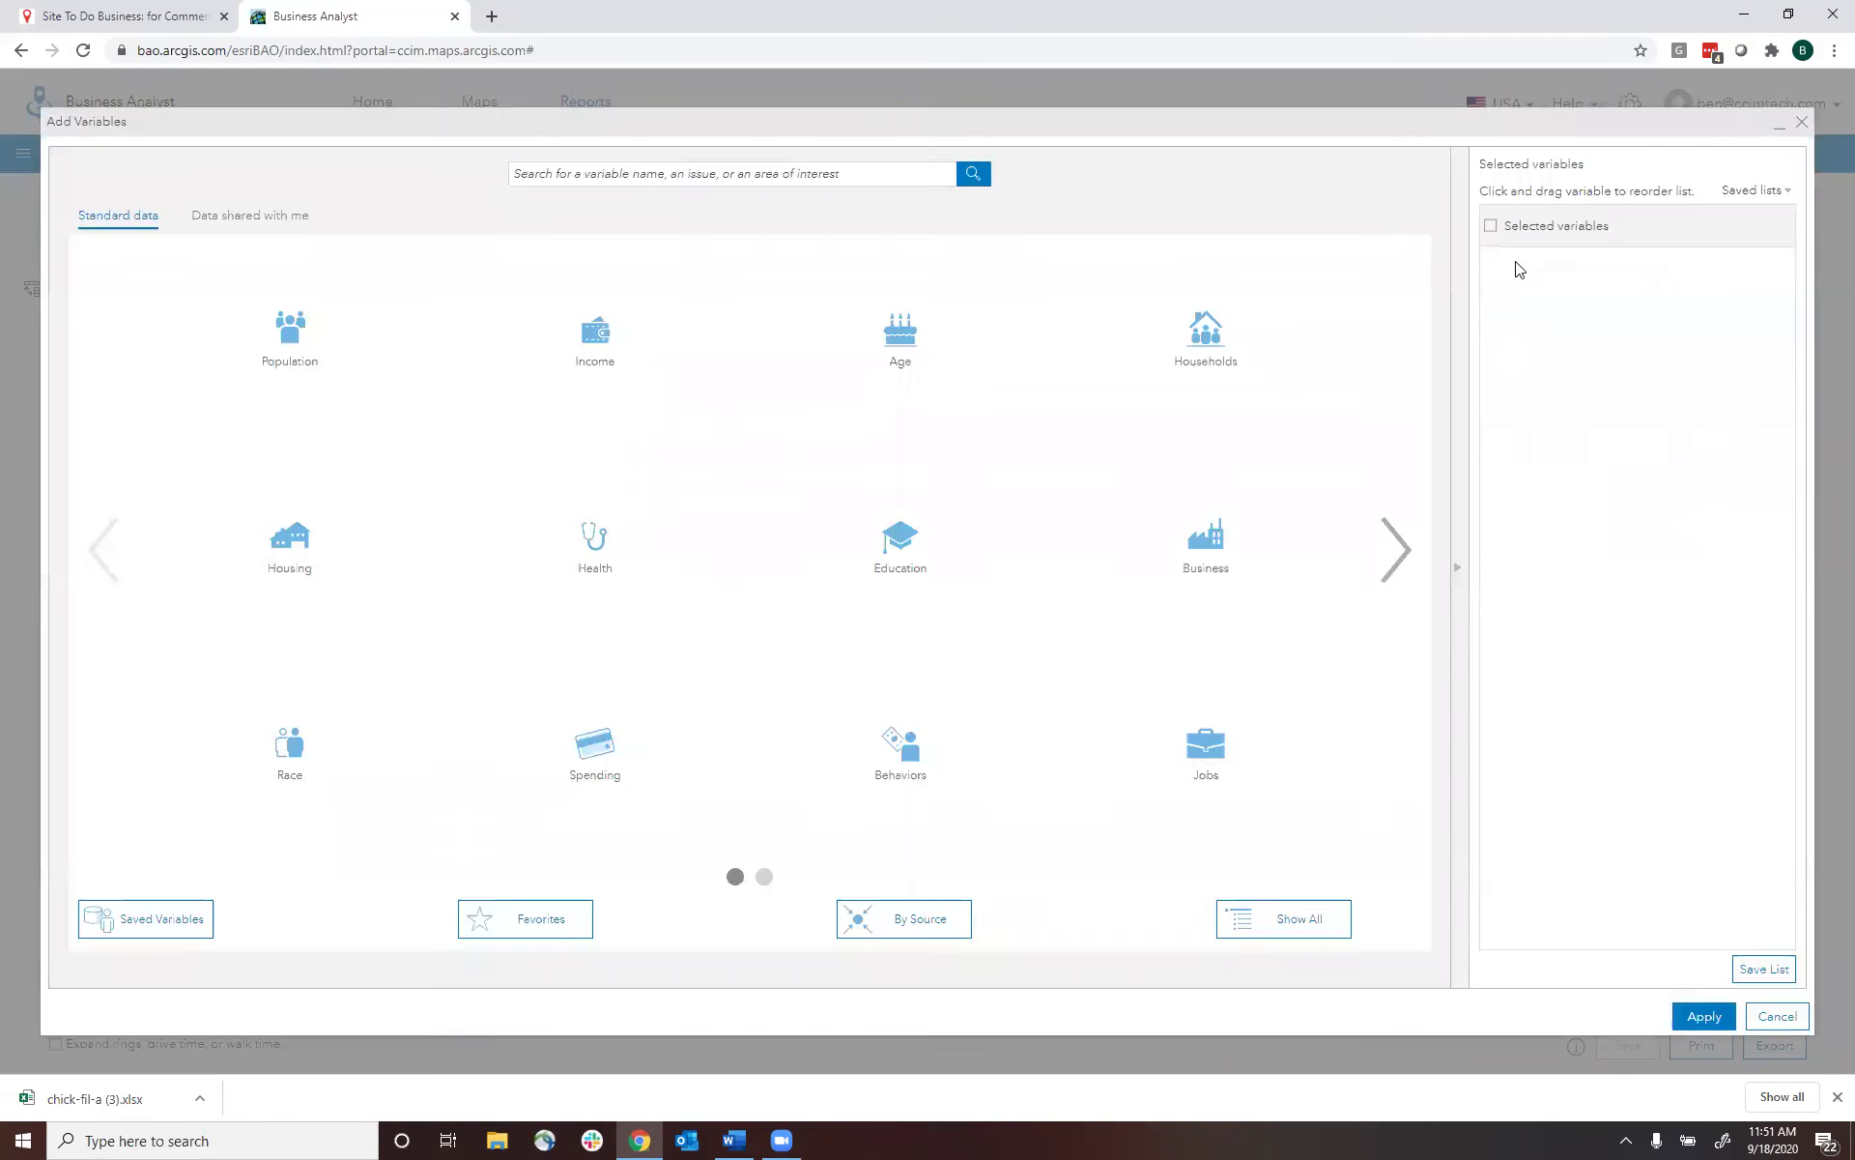
pyautogui.click(289, 333)
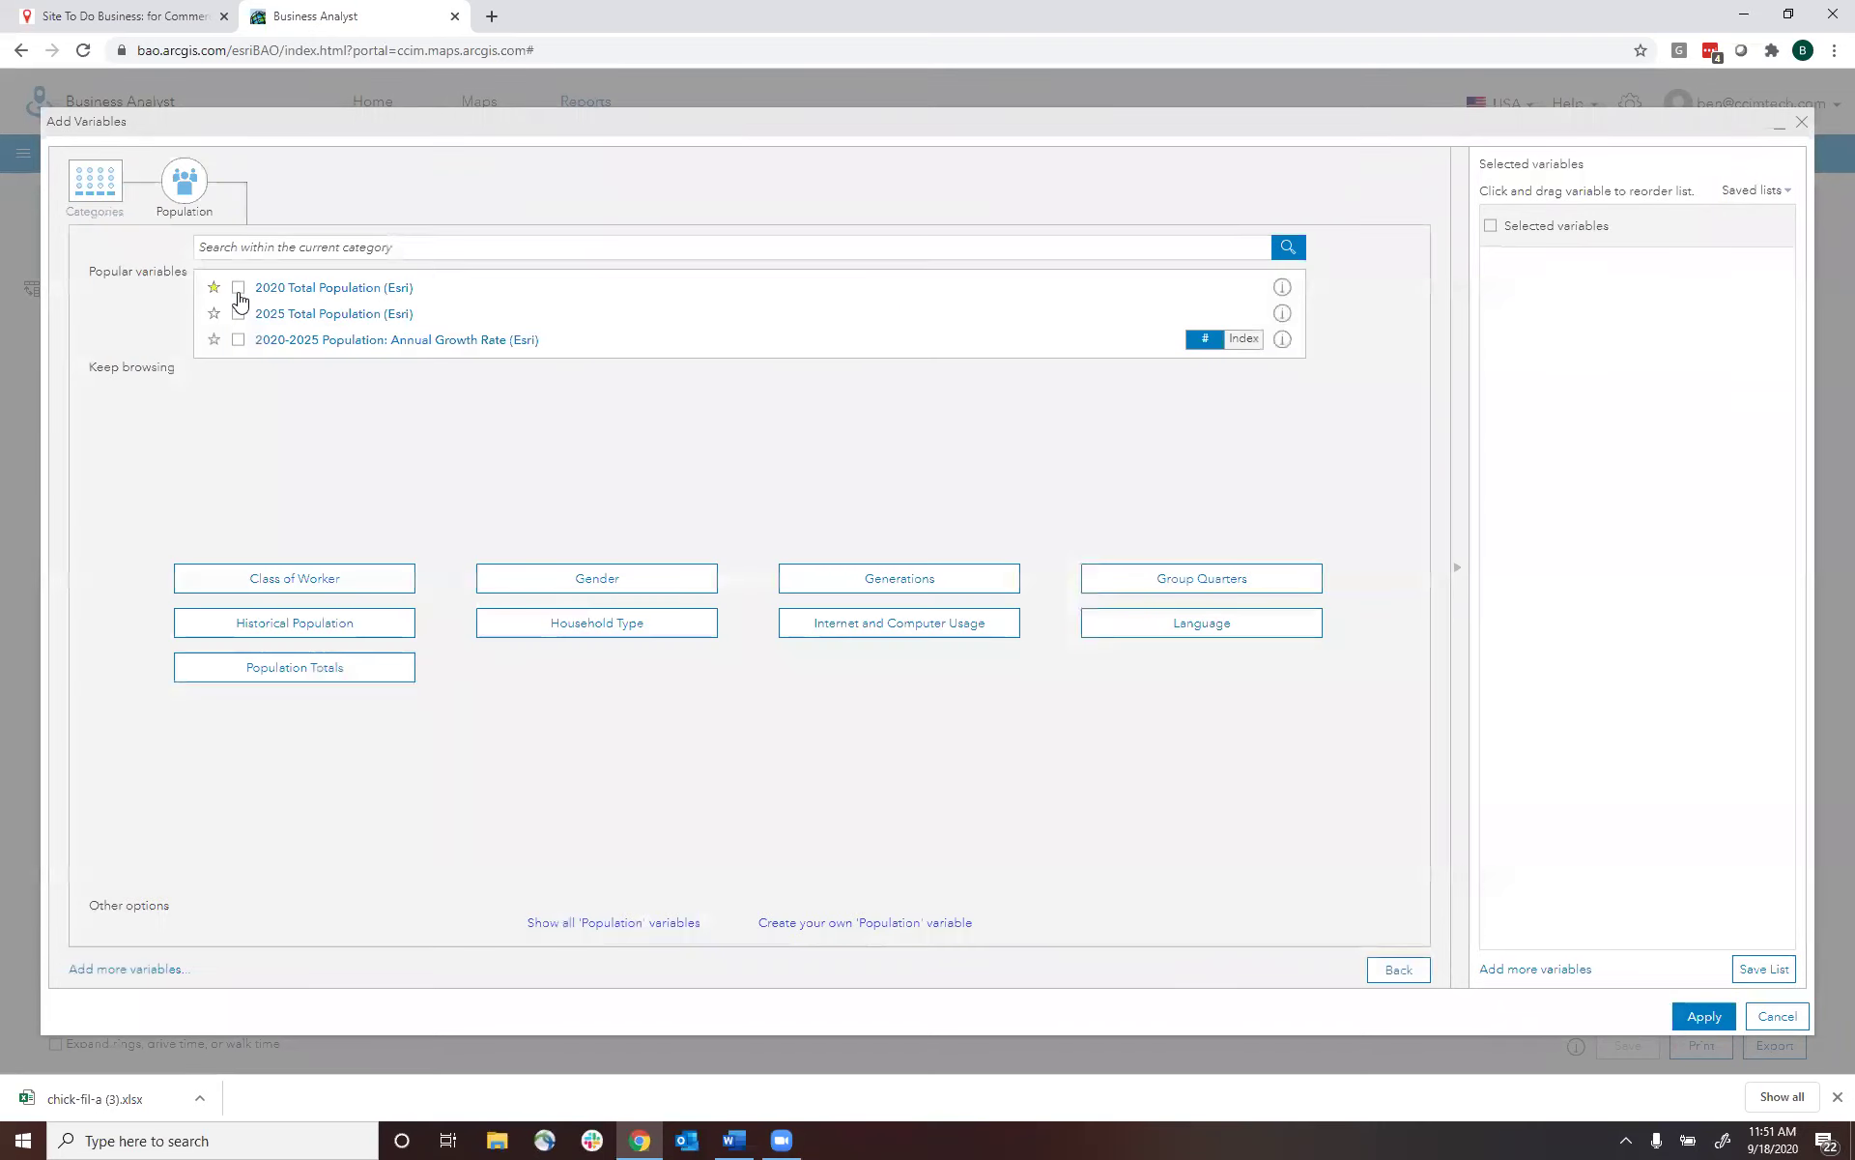
pyautogui.click(239, 288)
pyautogui.click(94, 179)
pyautogui.click(598, 341)
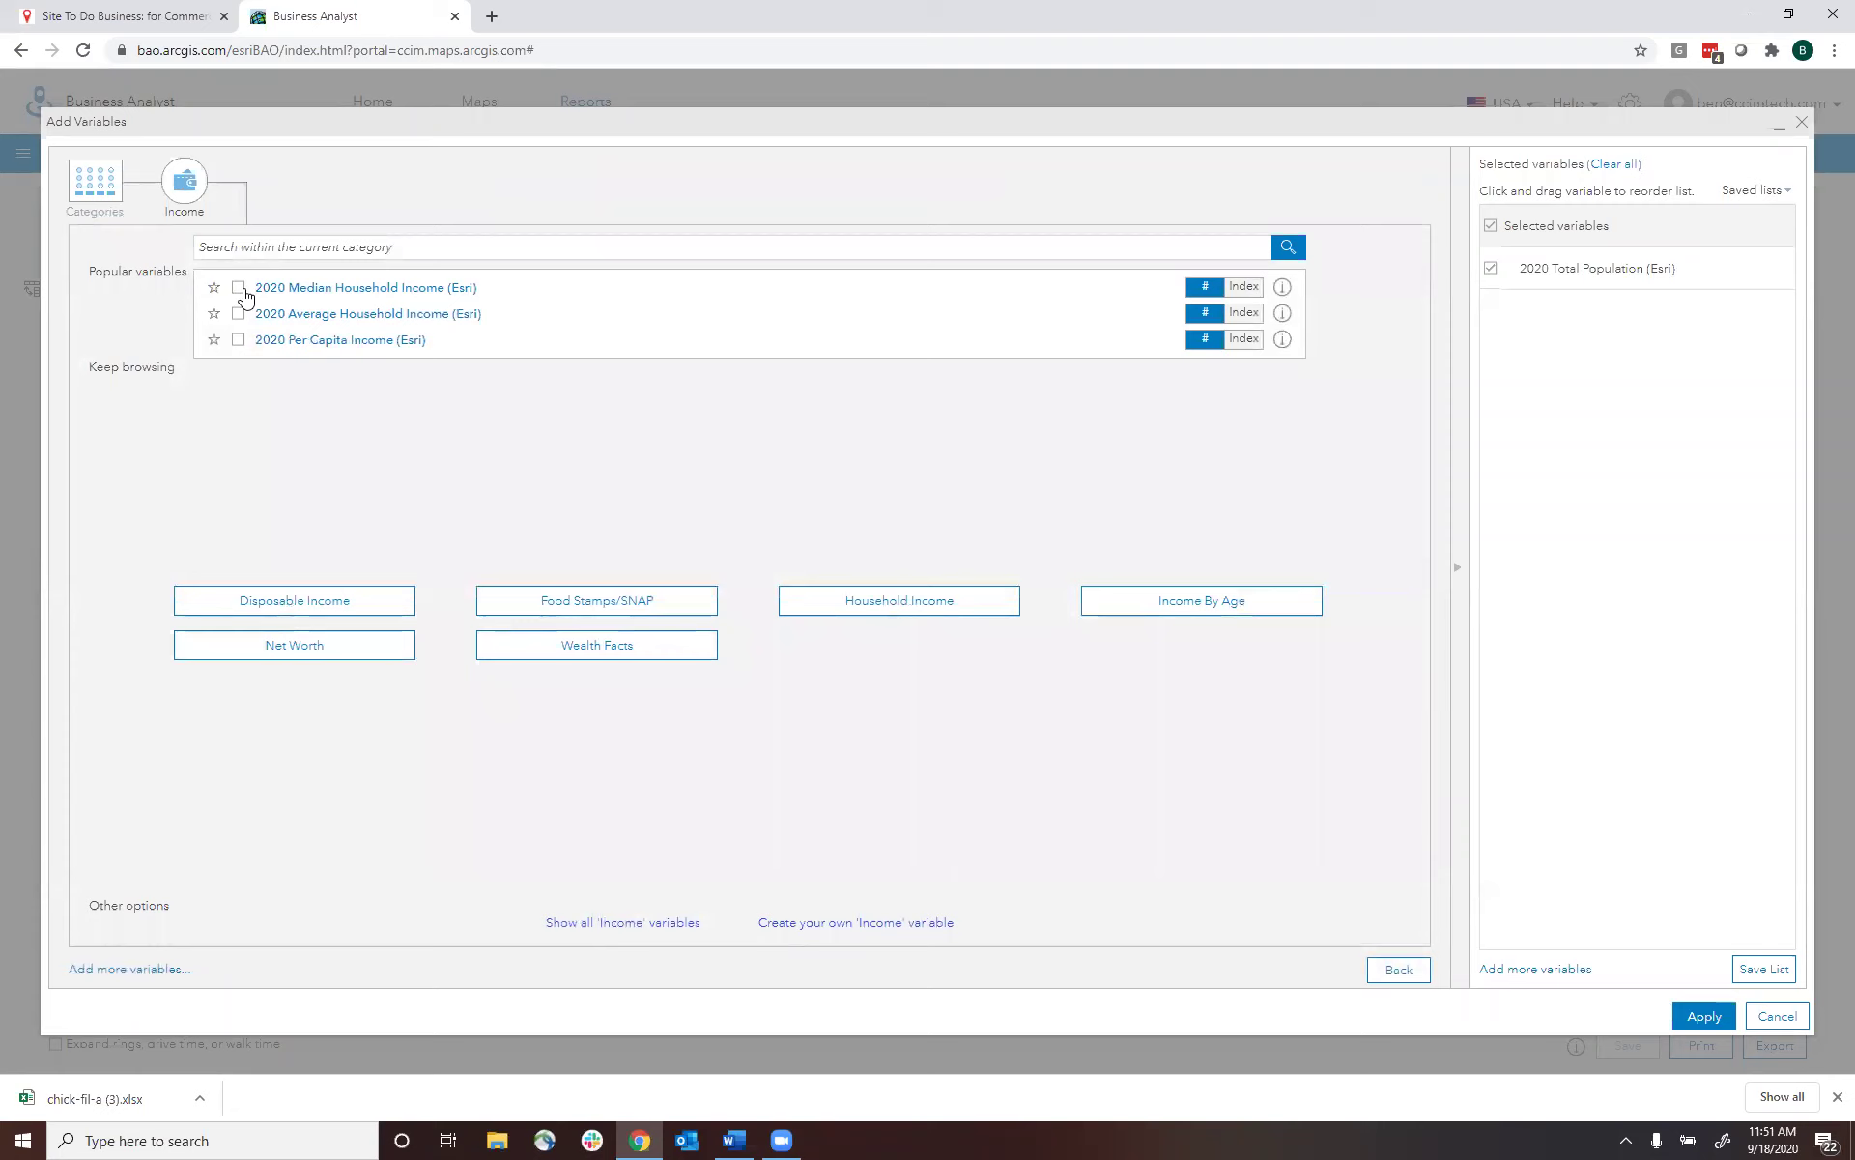
pyautogui.click(239, 288)
pyautogui.click(239, 314)
pyautogui.click(96, 182)
pyautogui.click(1215, 345)
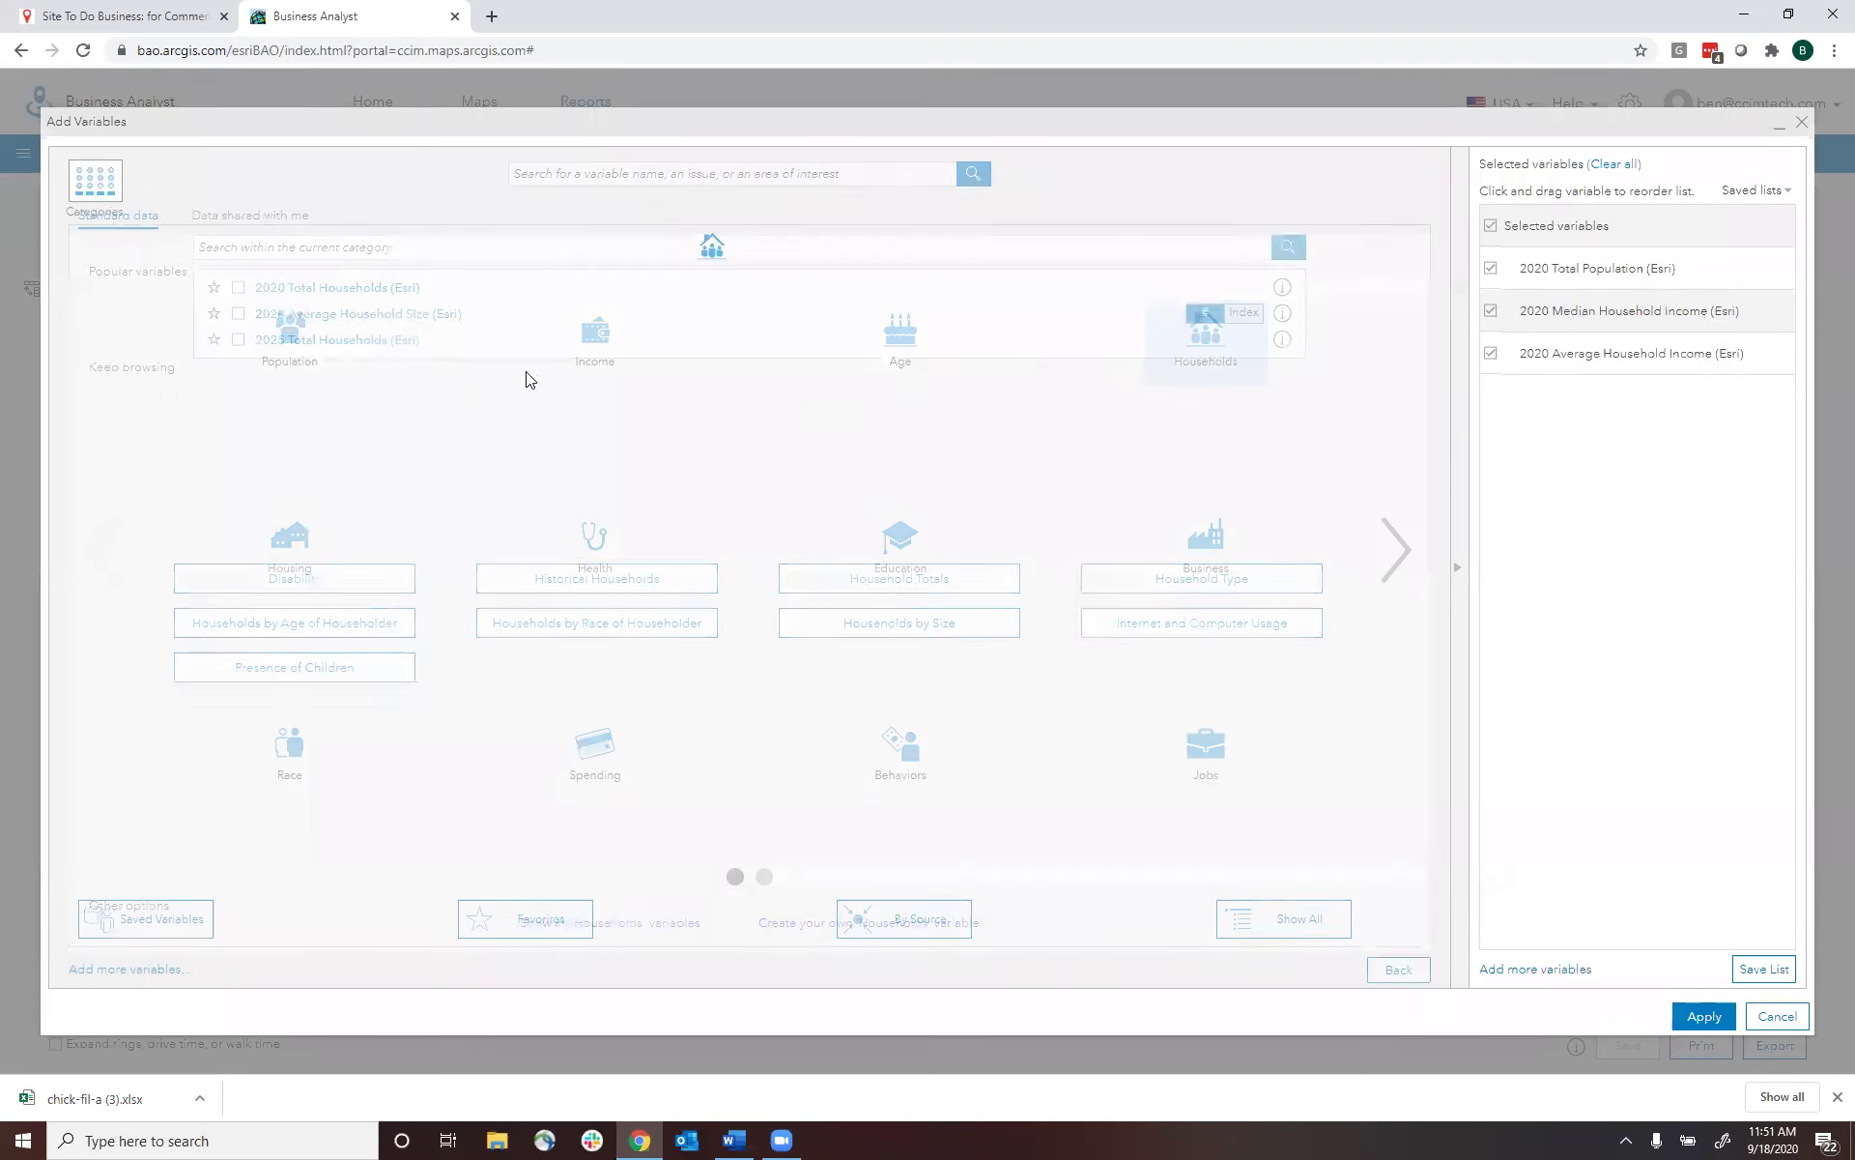
pyautogui.click(238, 289)
pyautogui.click(238, 313)
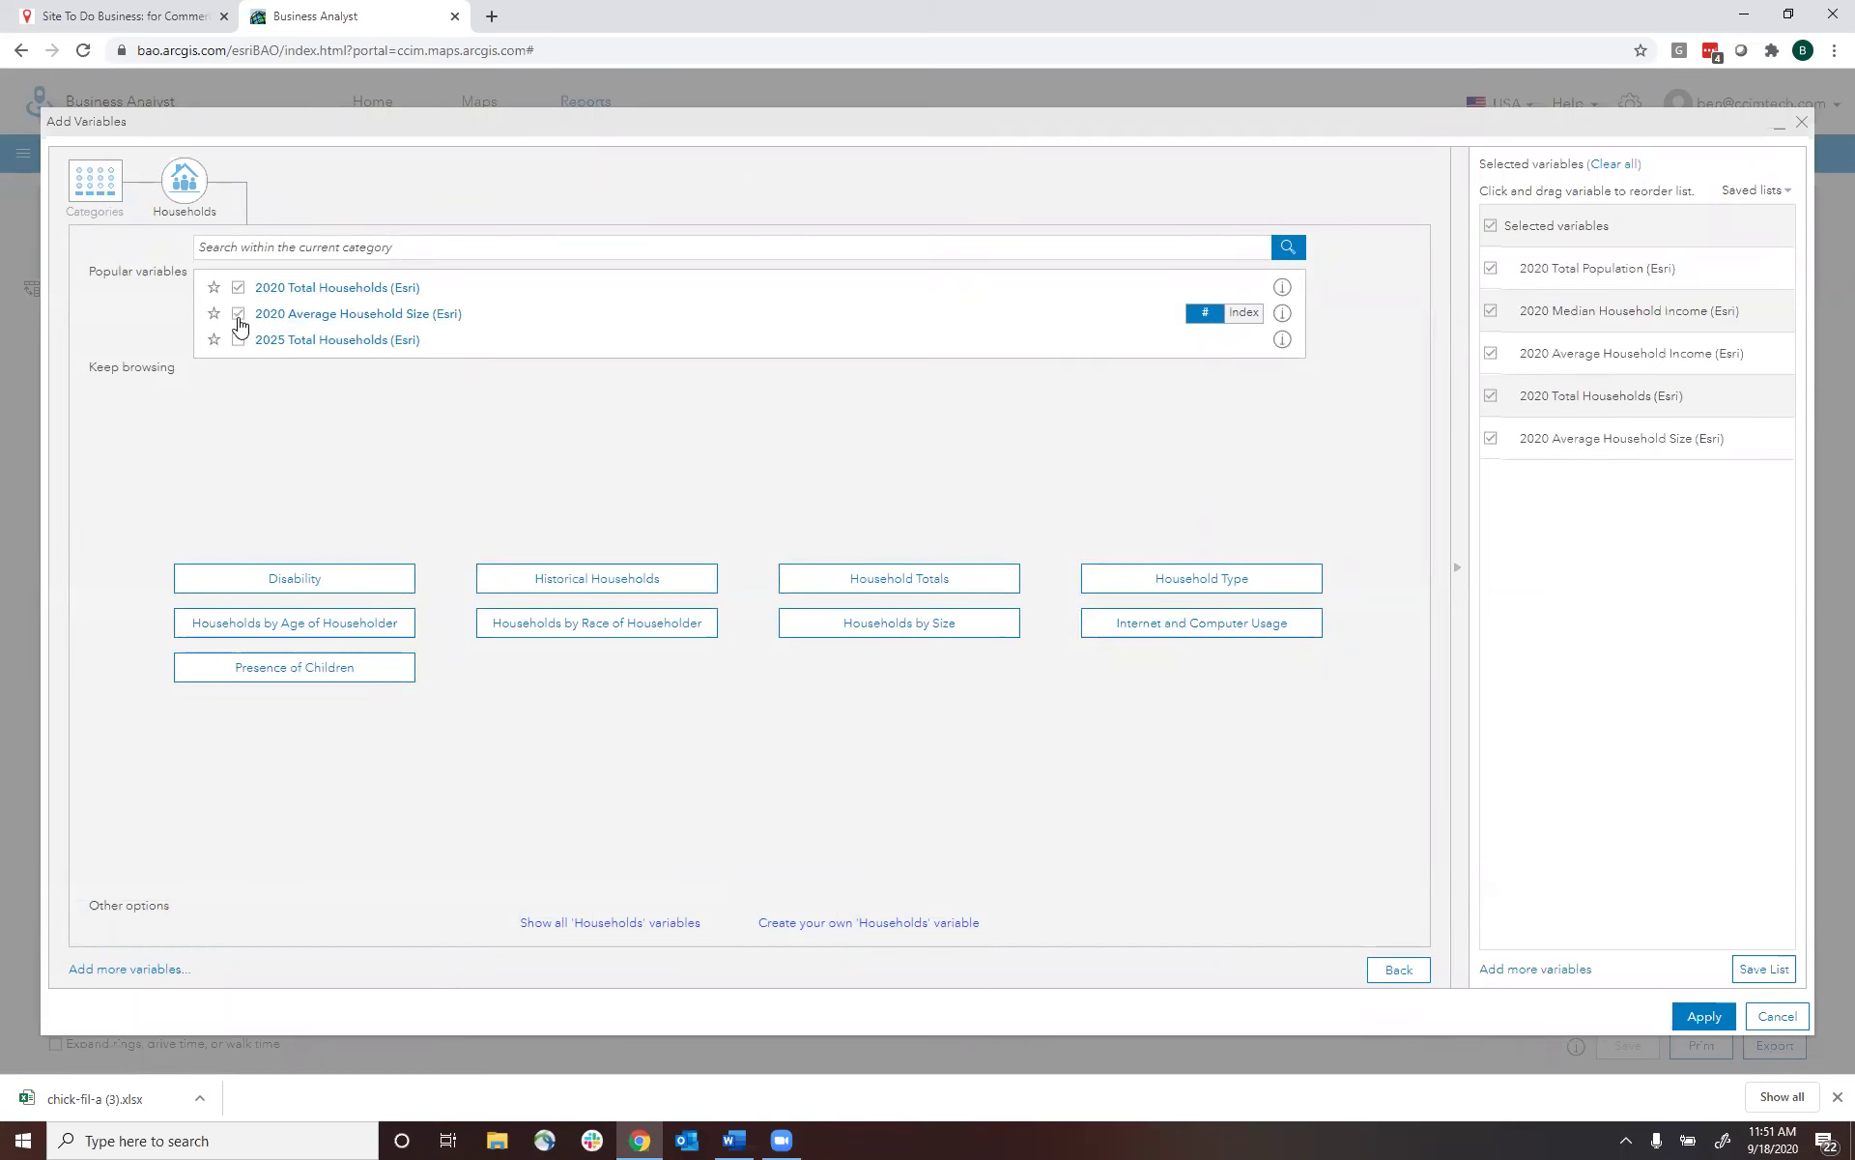
pyautogui.click(120, 194)
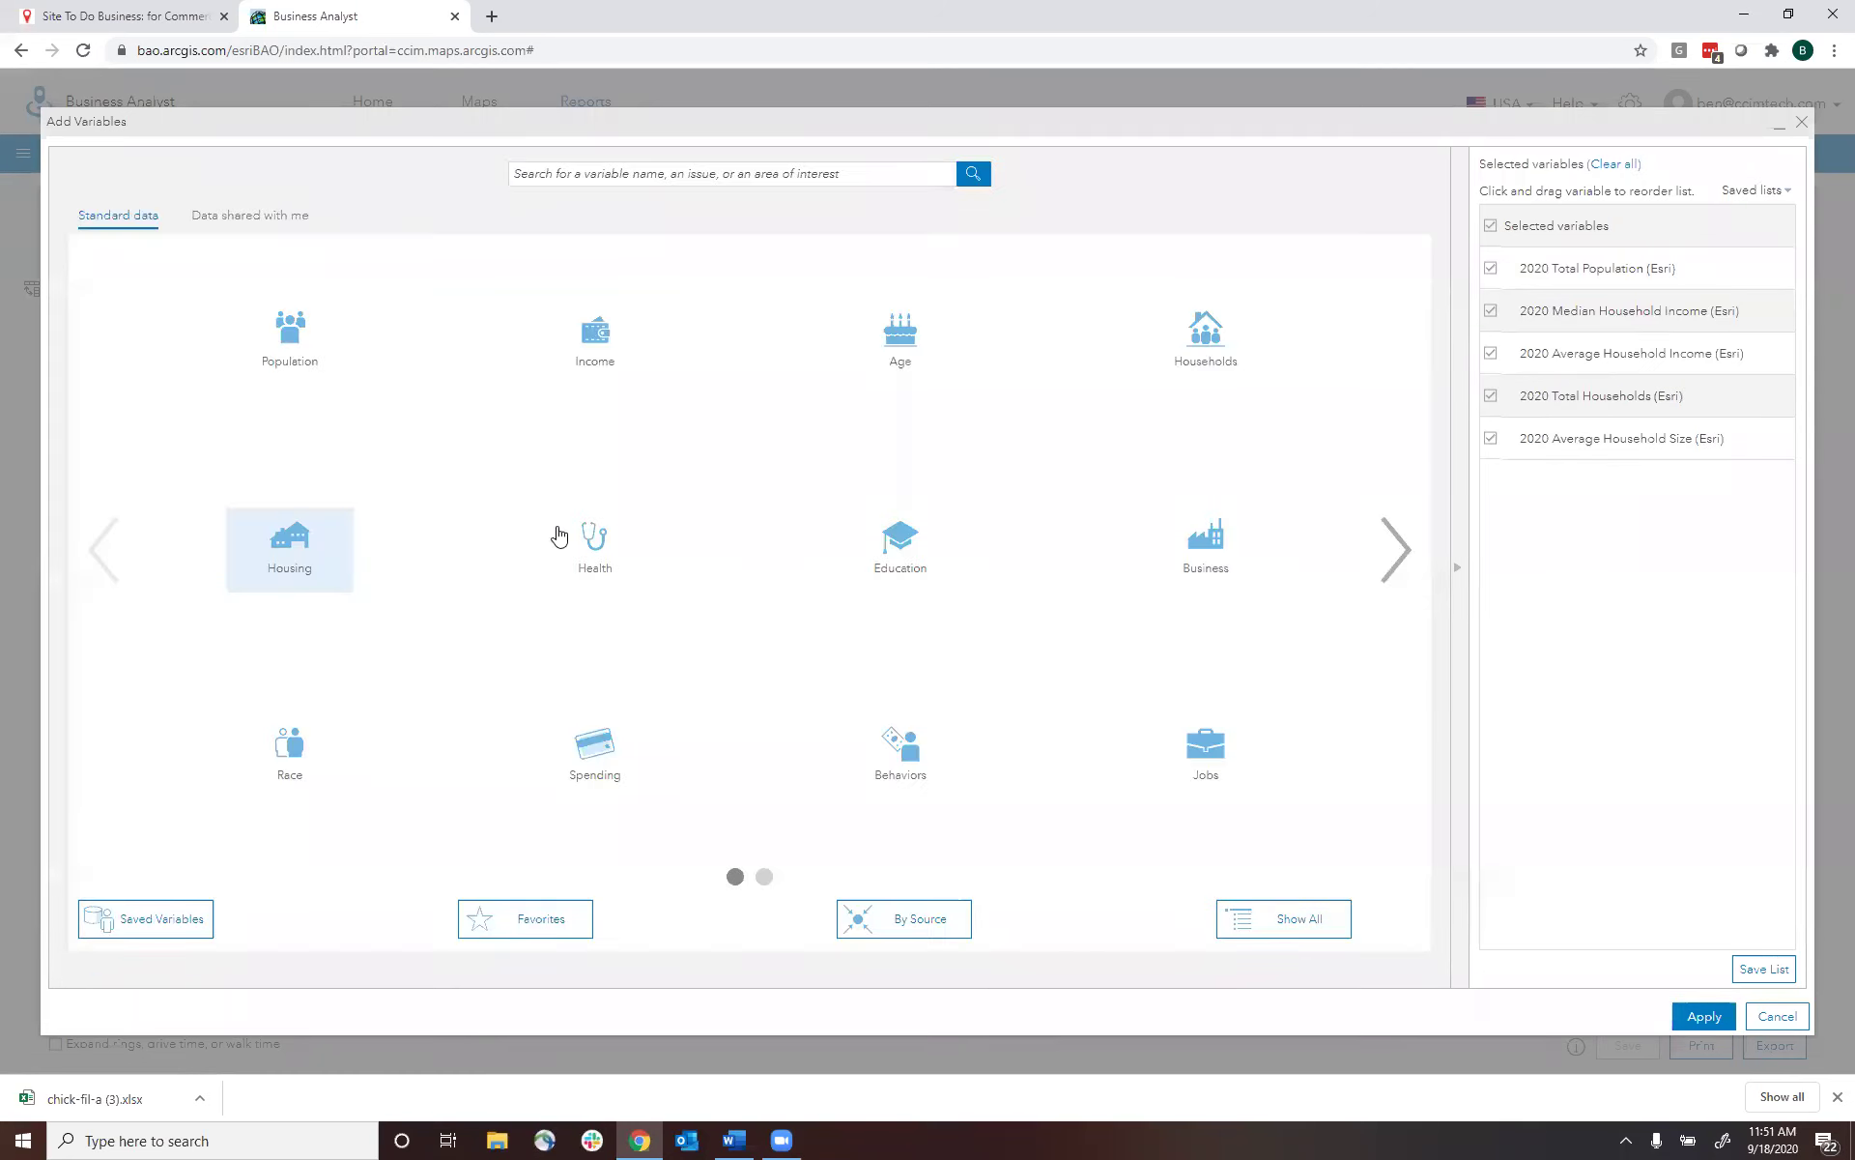
# - Add six Tapestry Adults segments (1B, 1C, 1D, 2A, 2D, 3A) and apply the variables
pyautogui.click(901, 534)
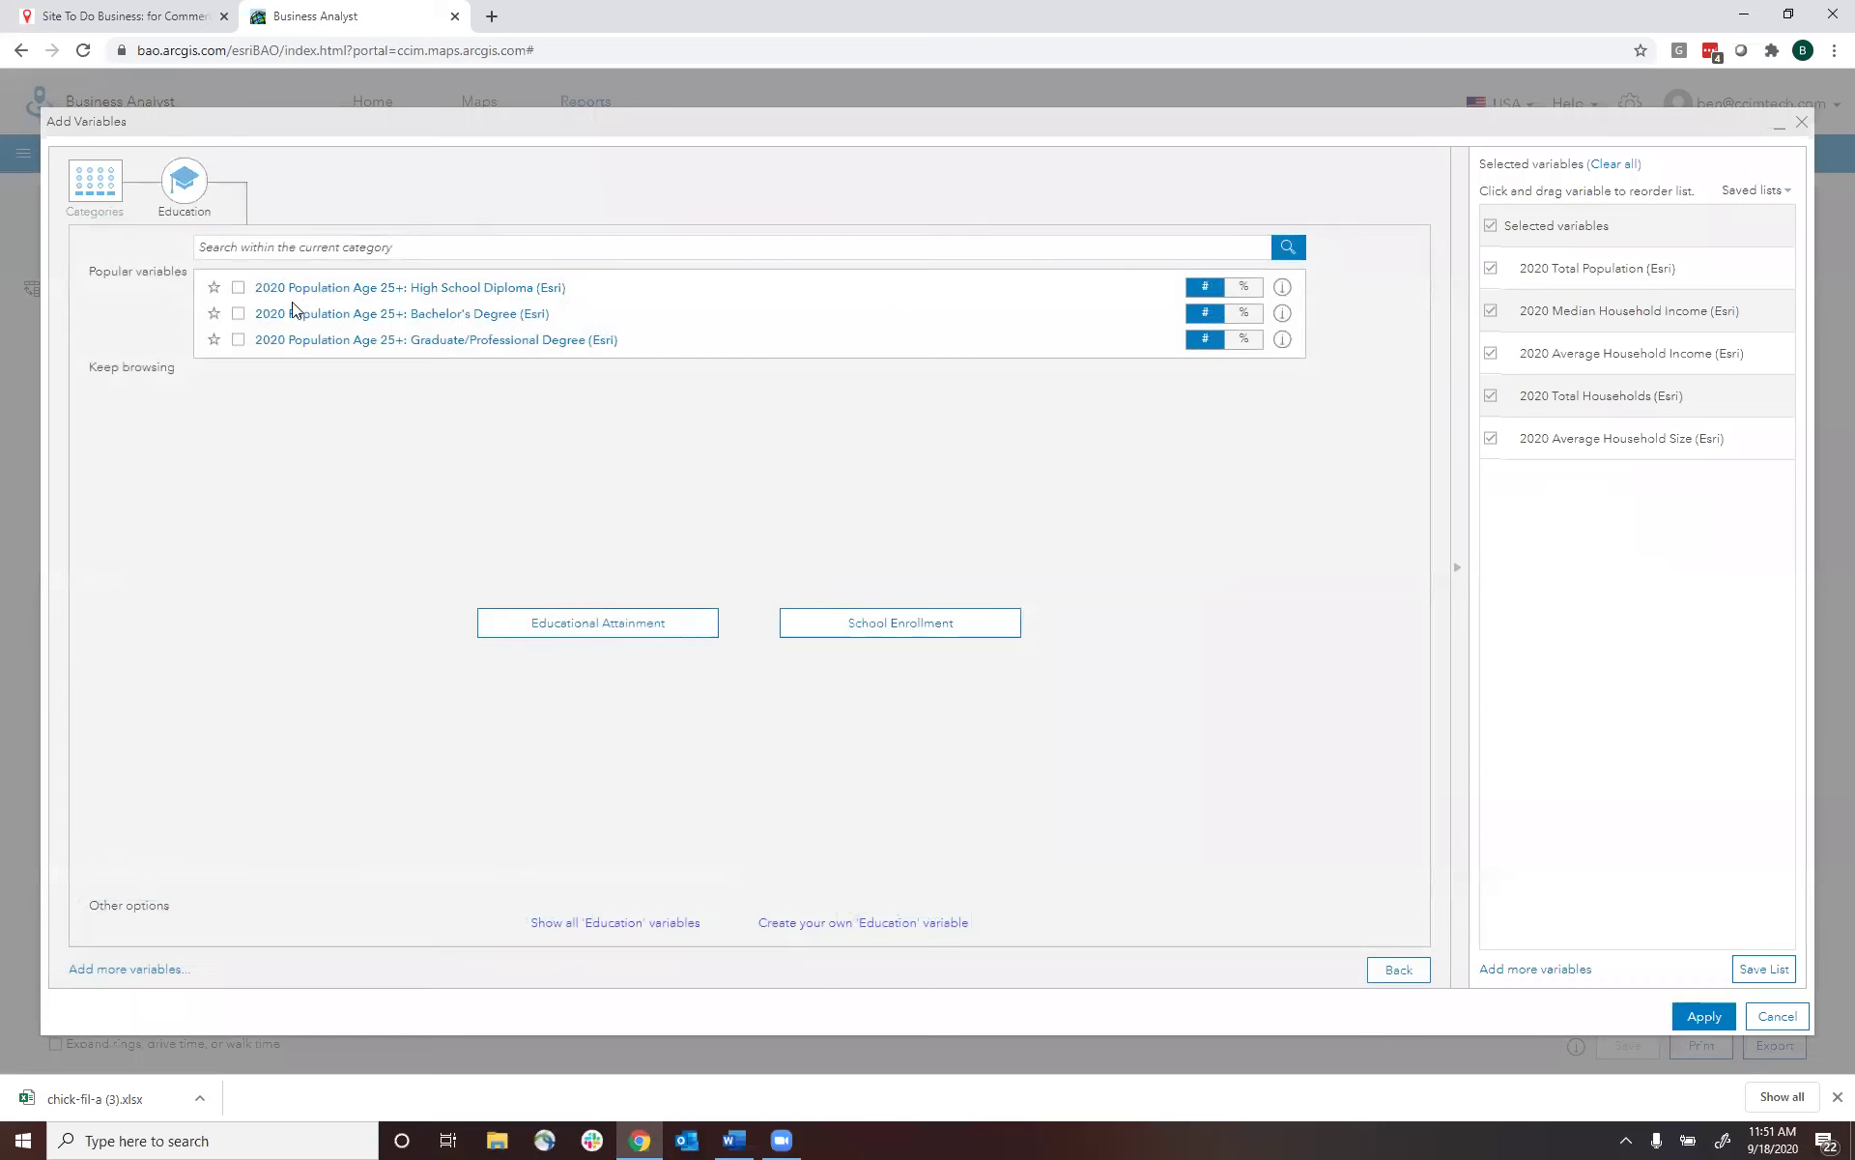
pyautogui.click(97, 186)
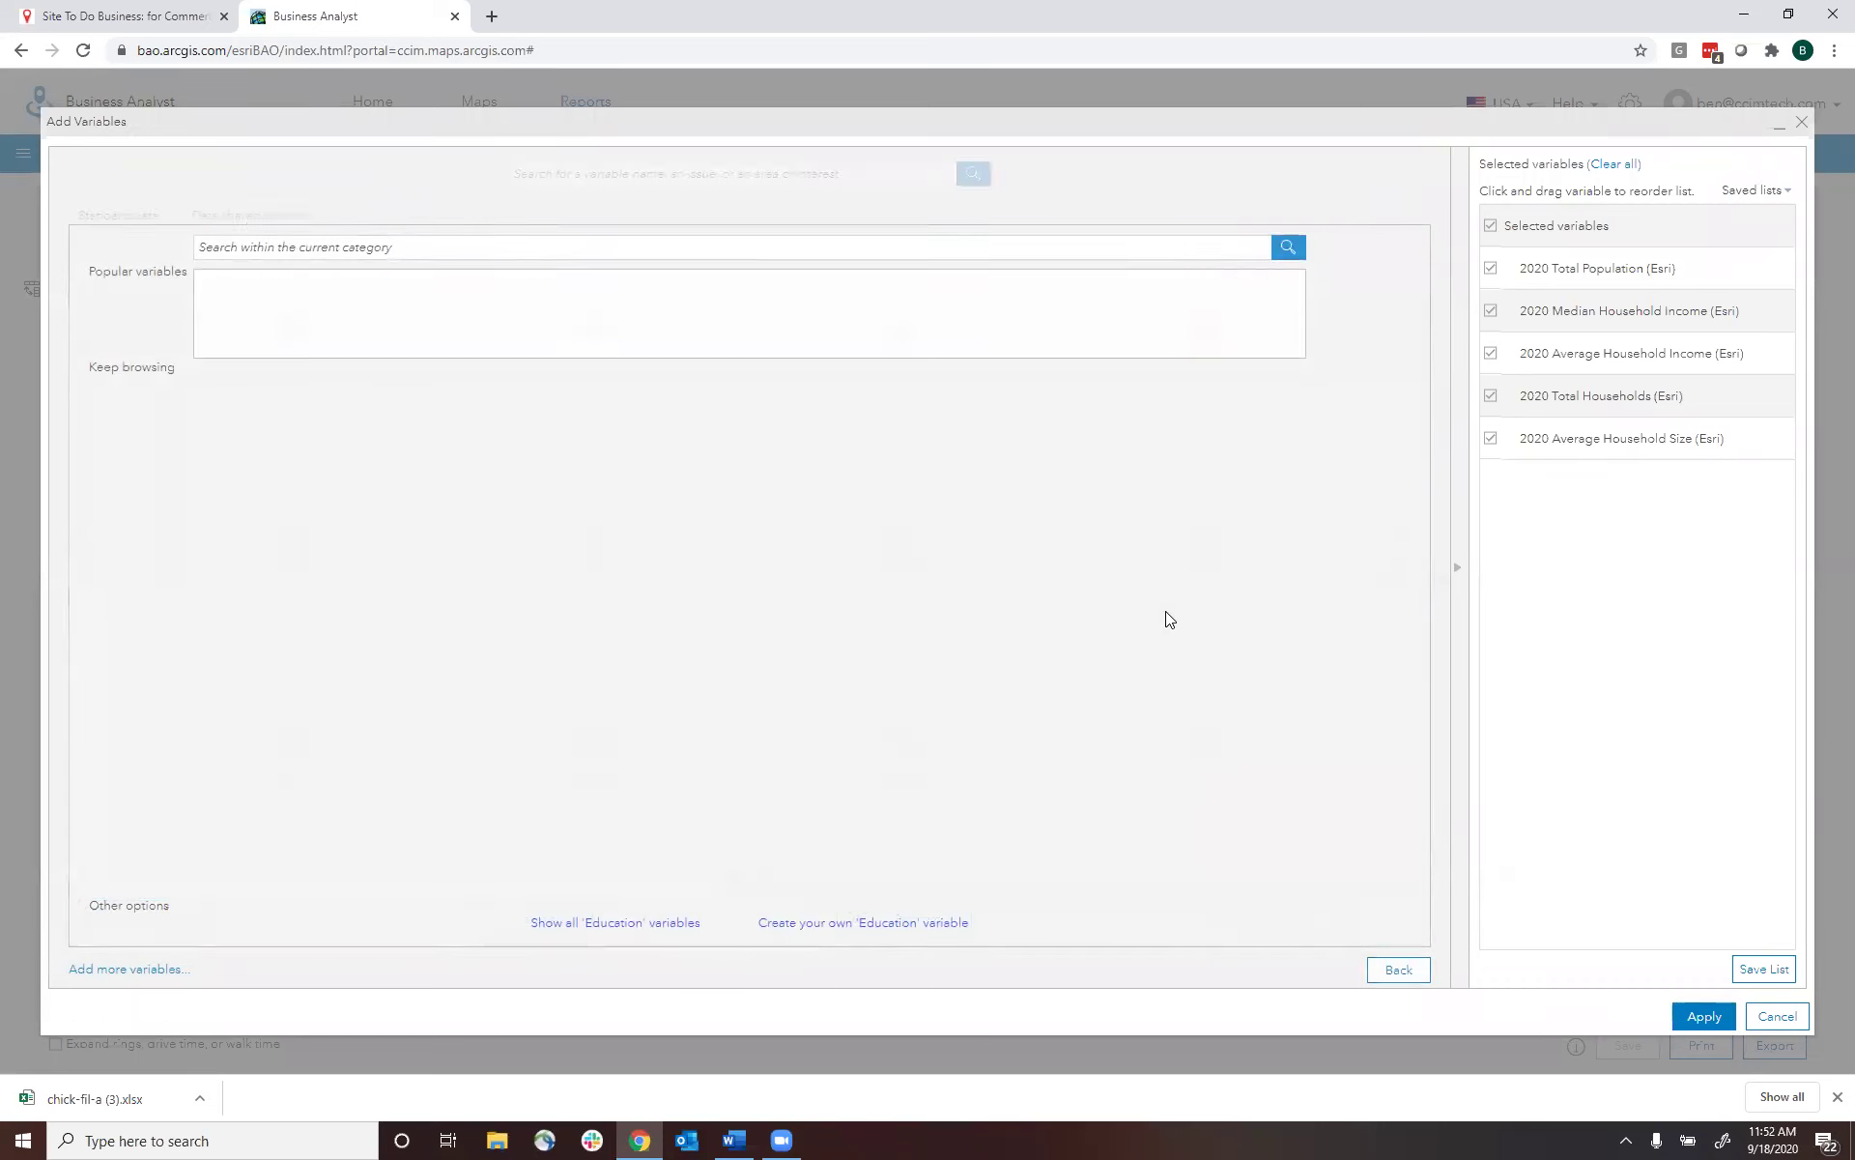
pyautogui.click(1388, 570)
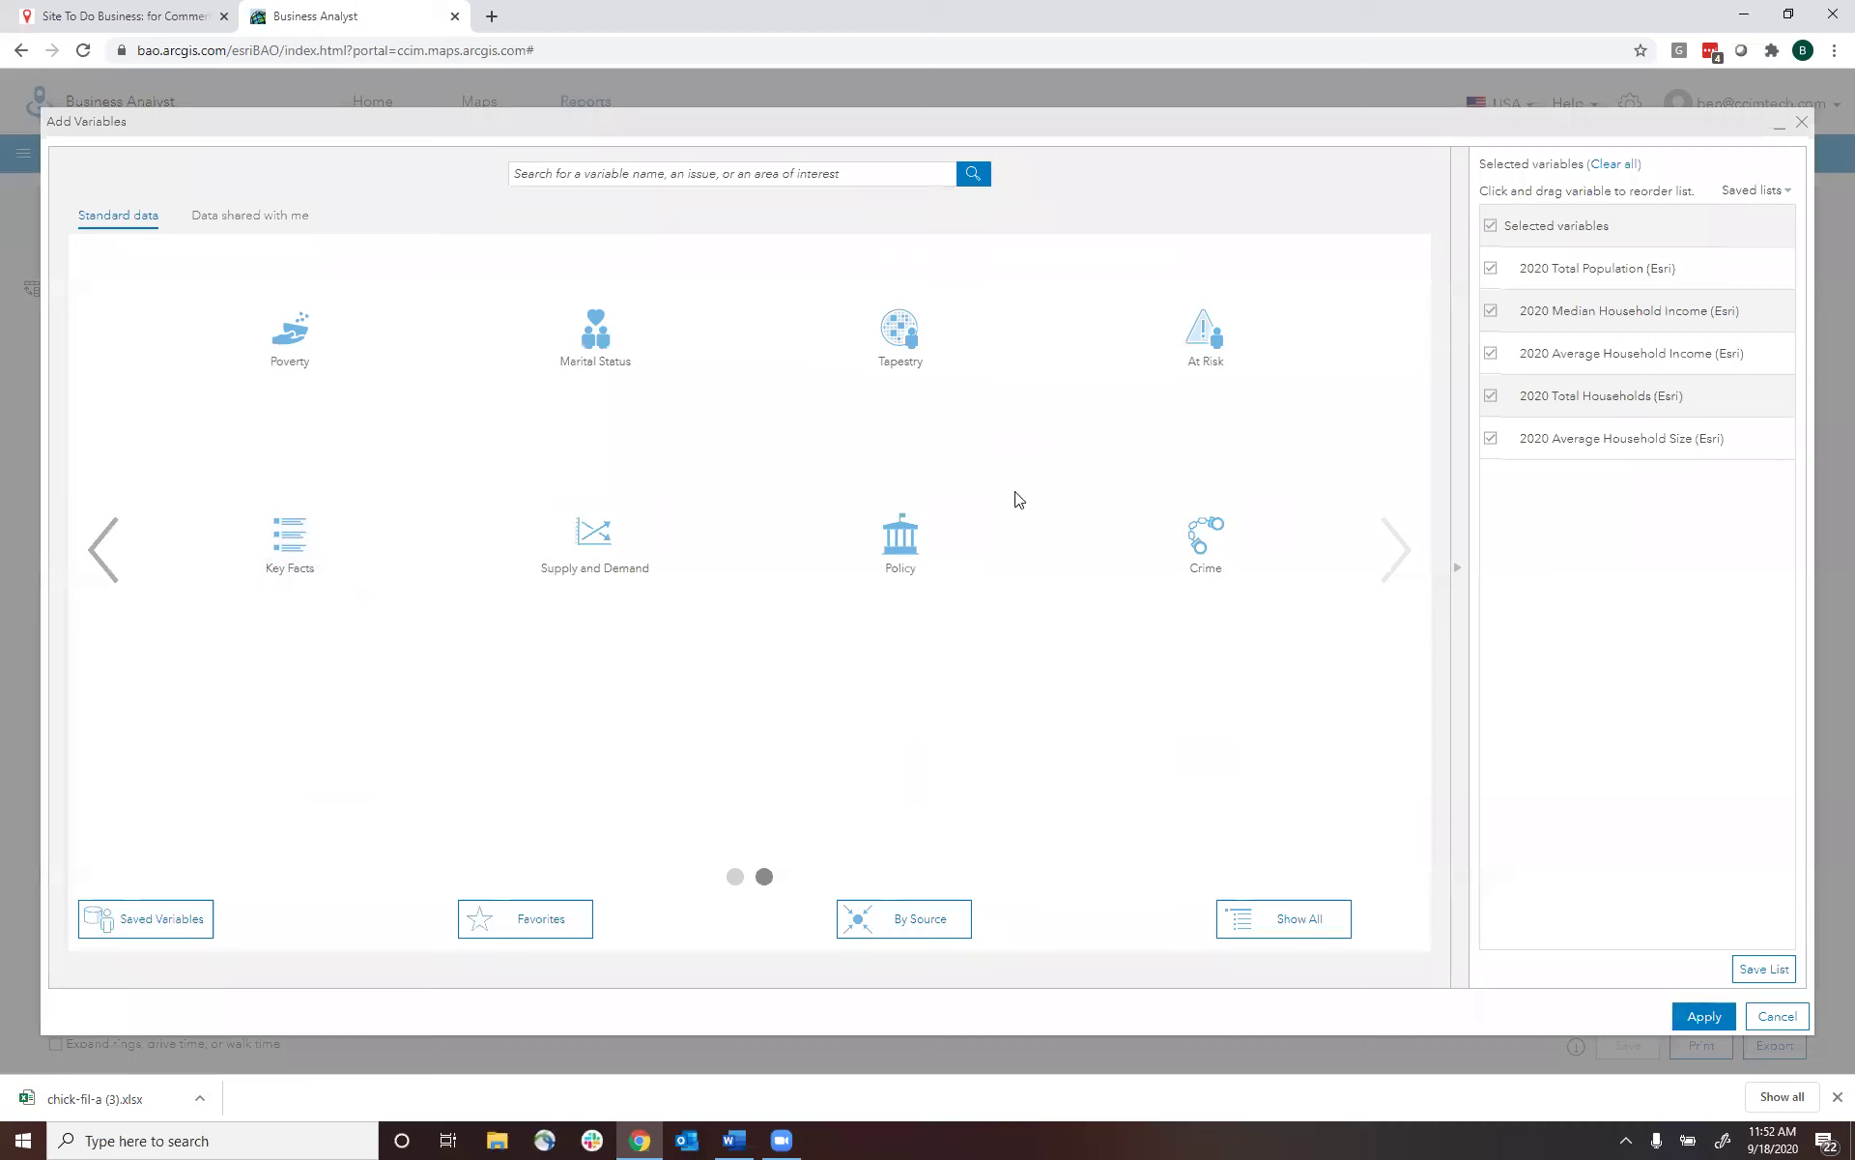
pyautogui.click(895, 360)
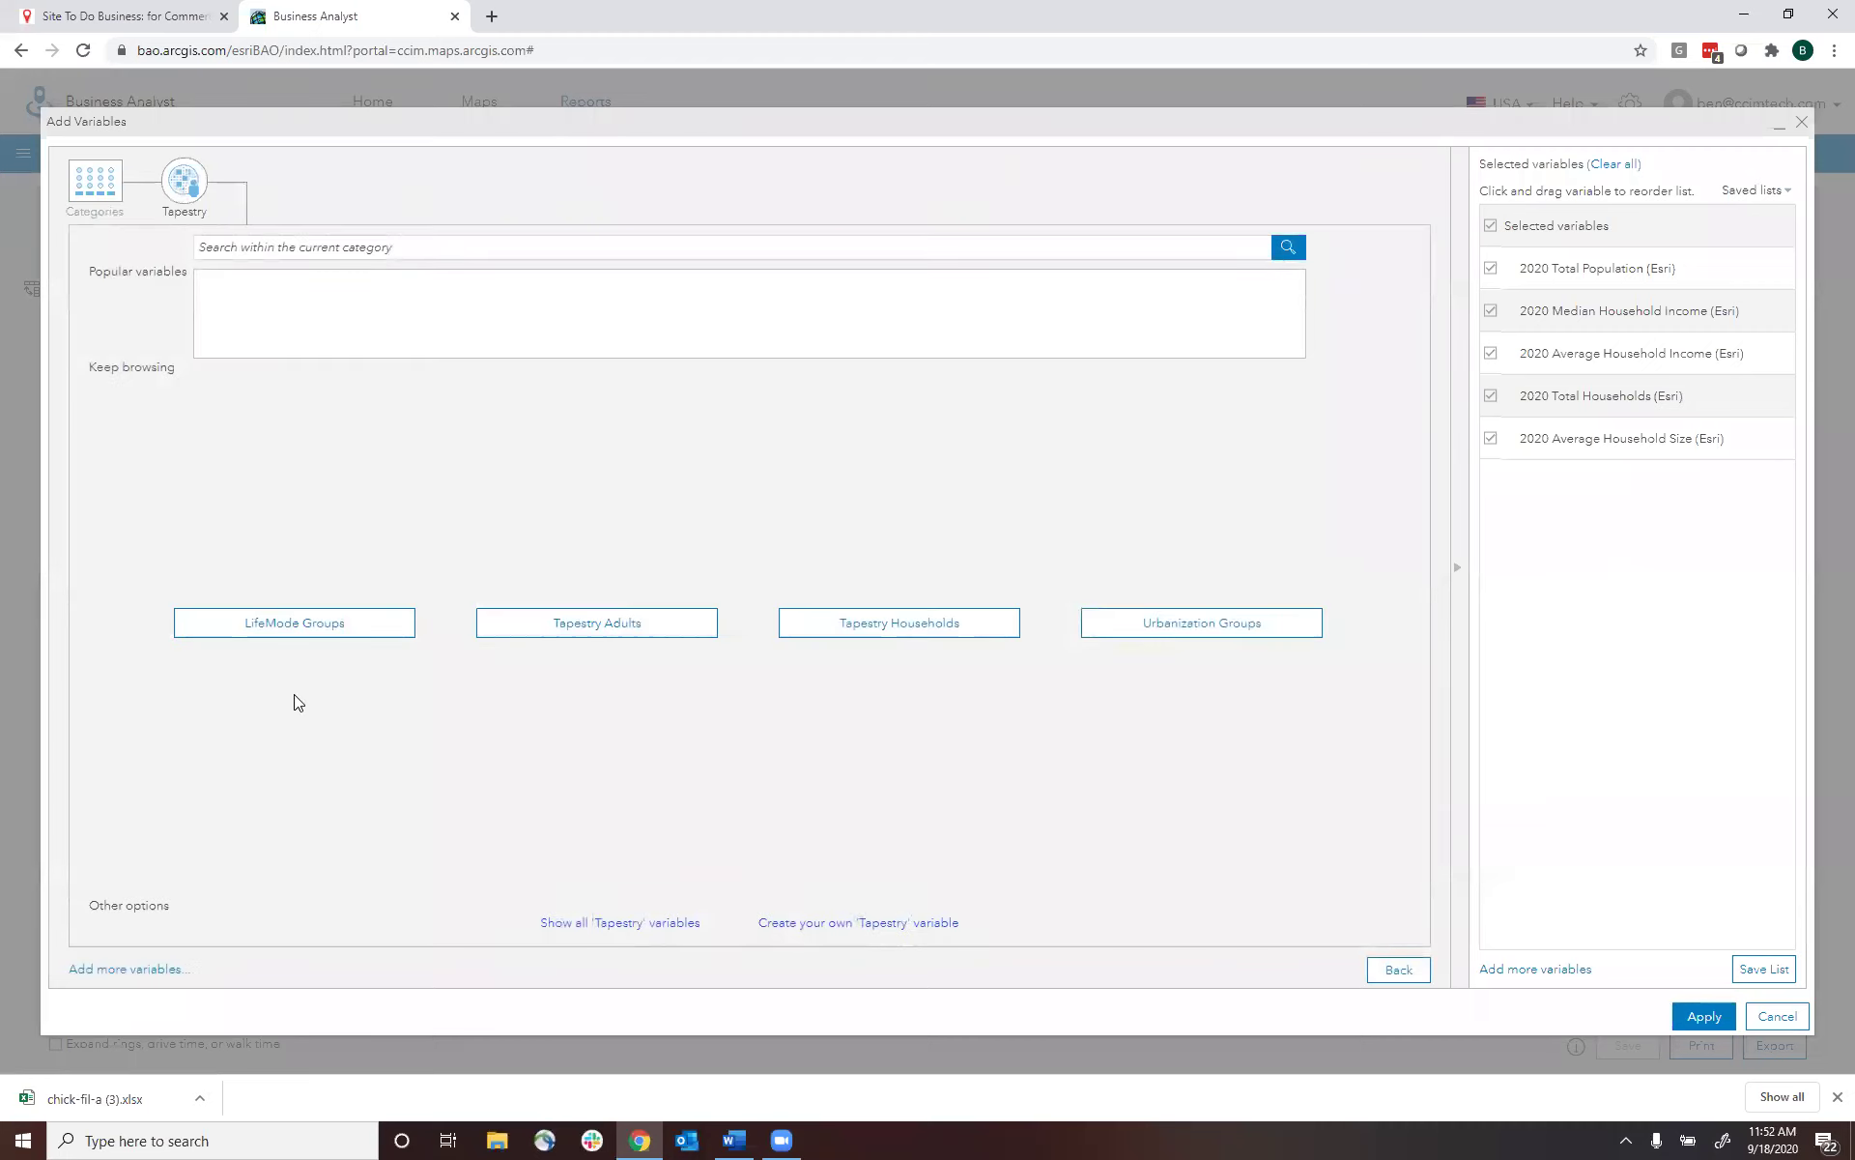
pyautogui.click(579, 626)
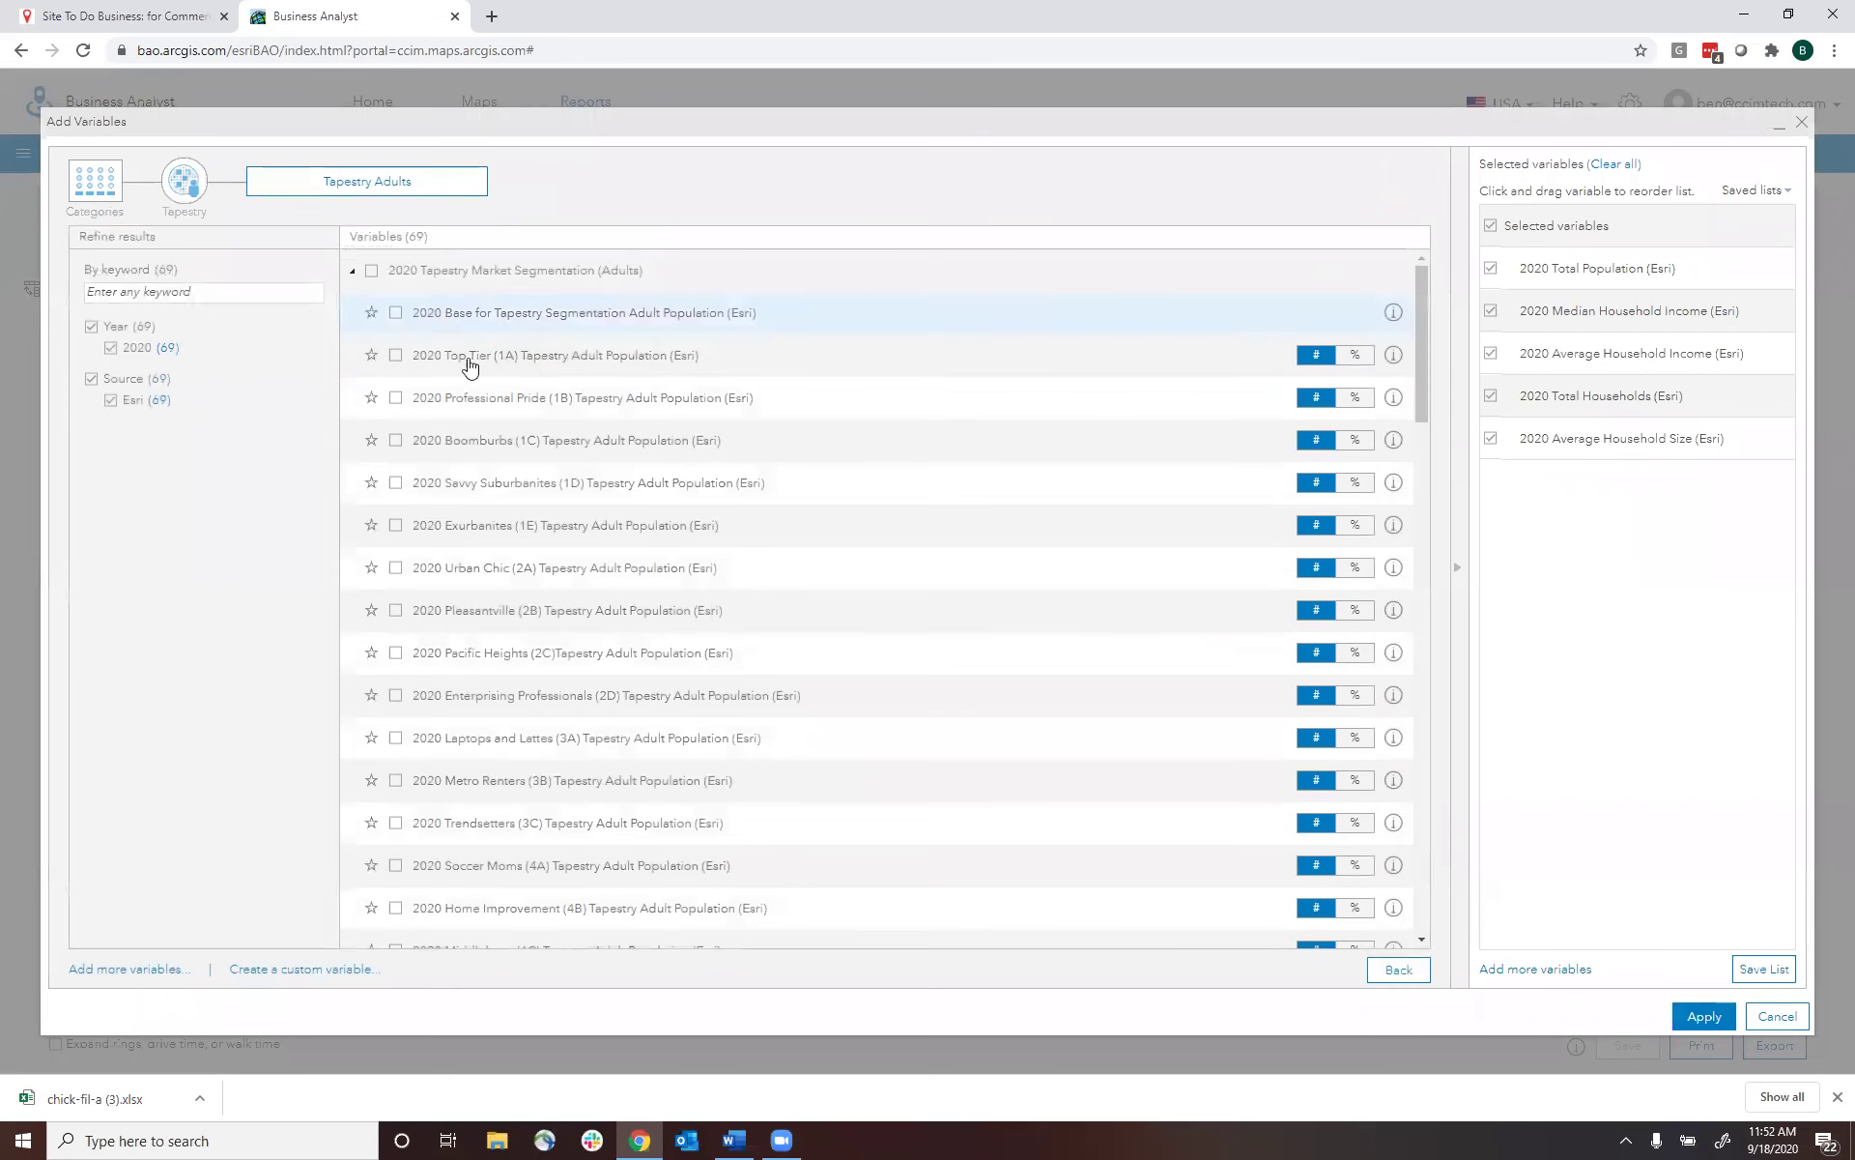
pyautogui.click(394, 400)
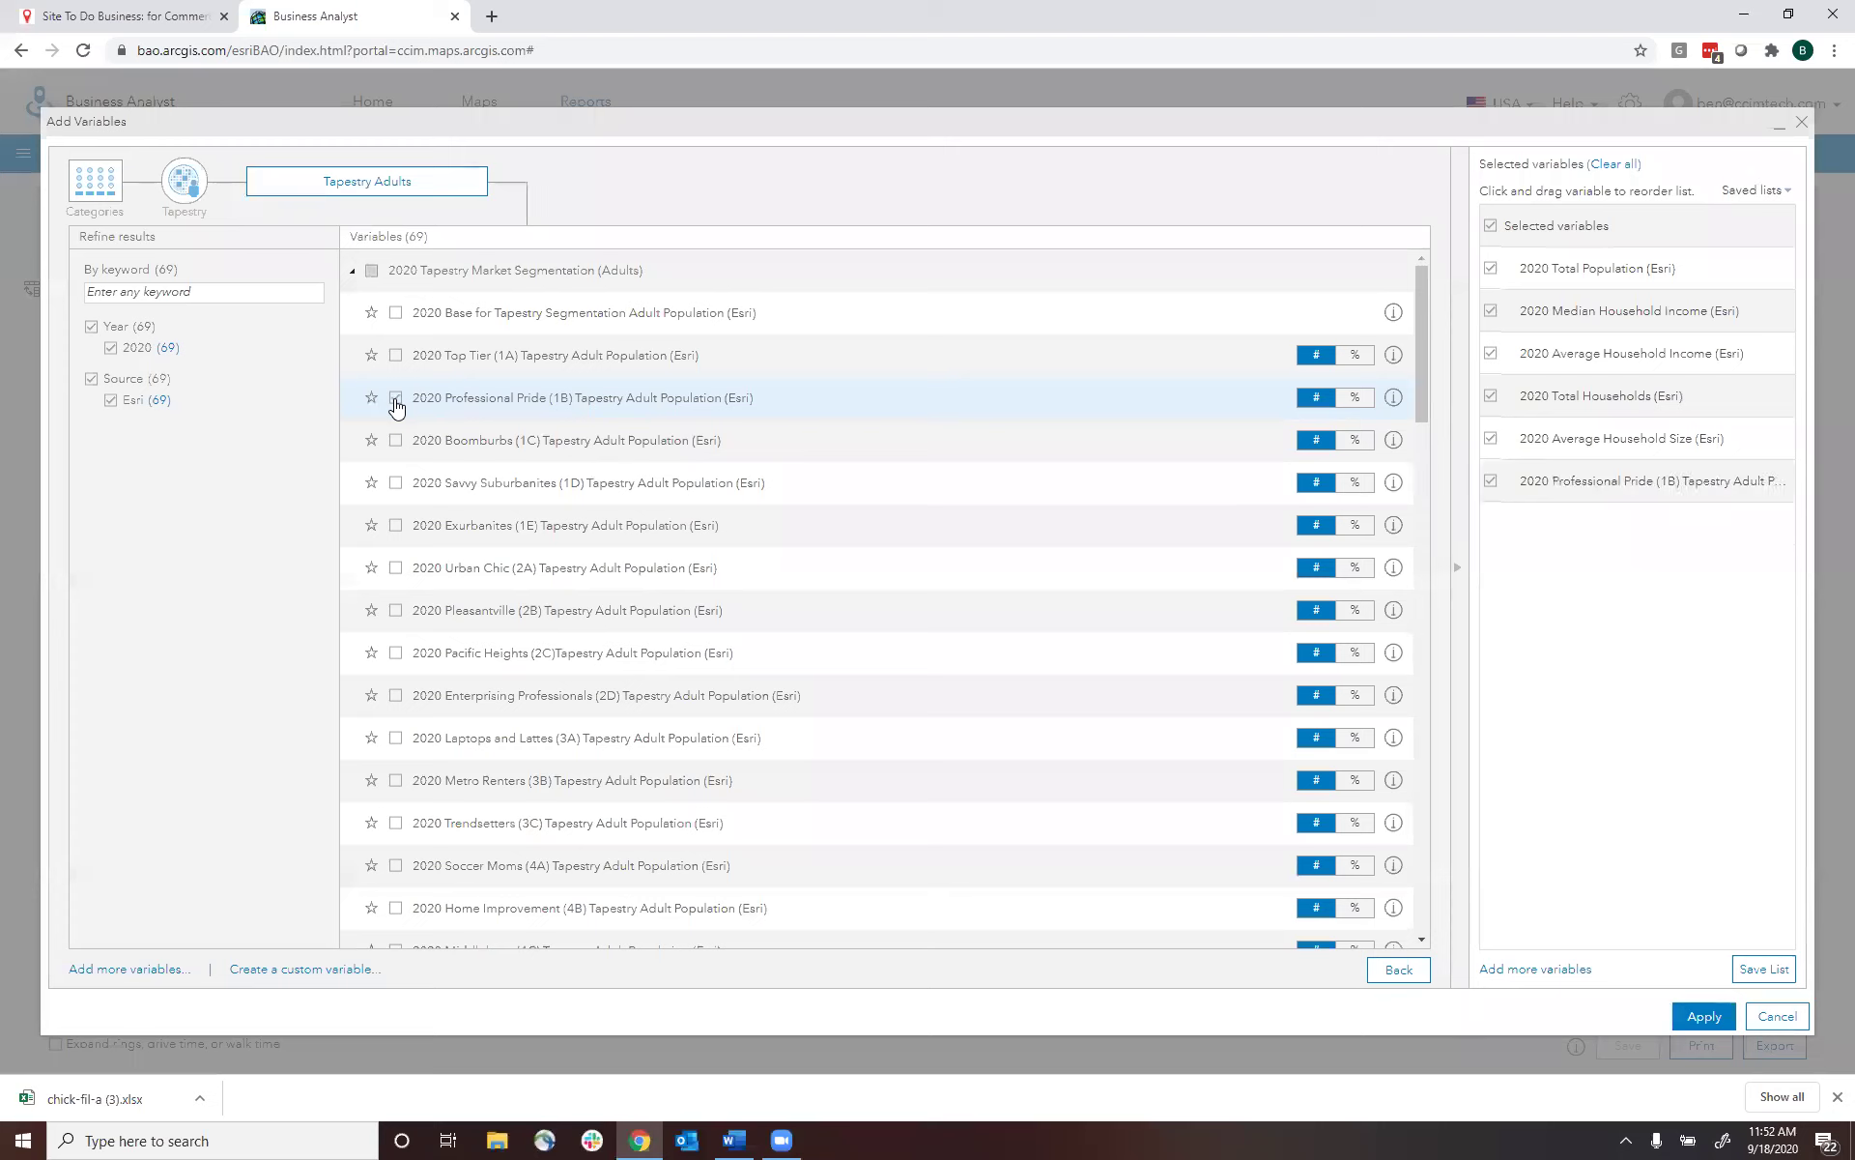
pyautogui.click(395, 442)
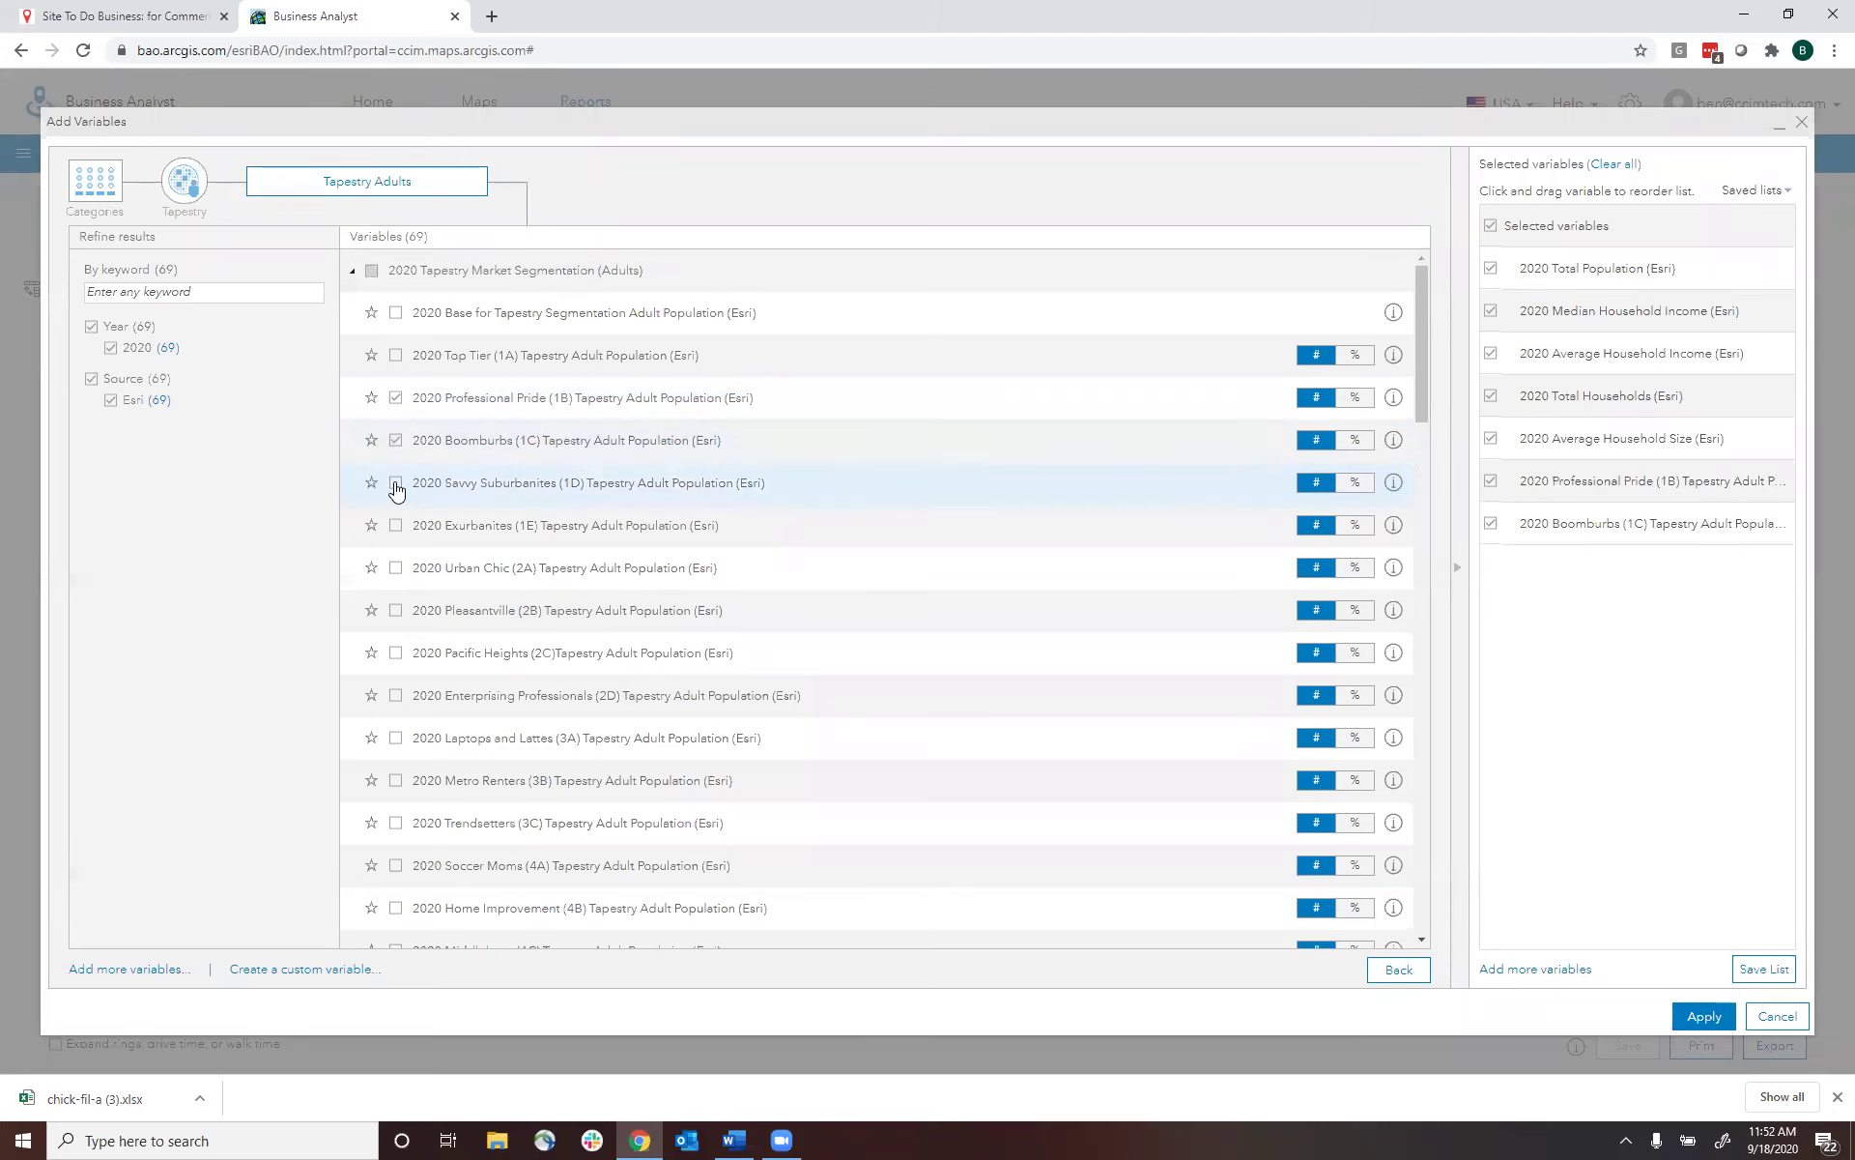
pyautogui.click(395, 485)
pyautogui.click(396, 568)
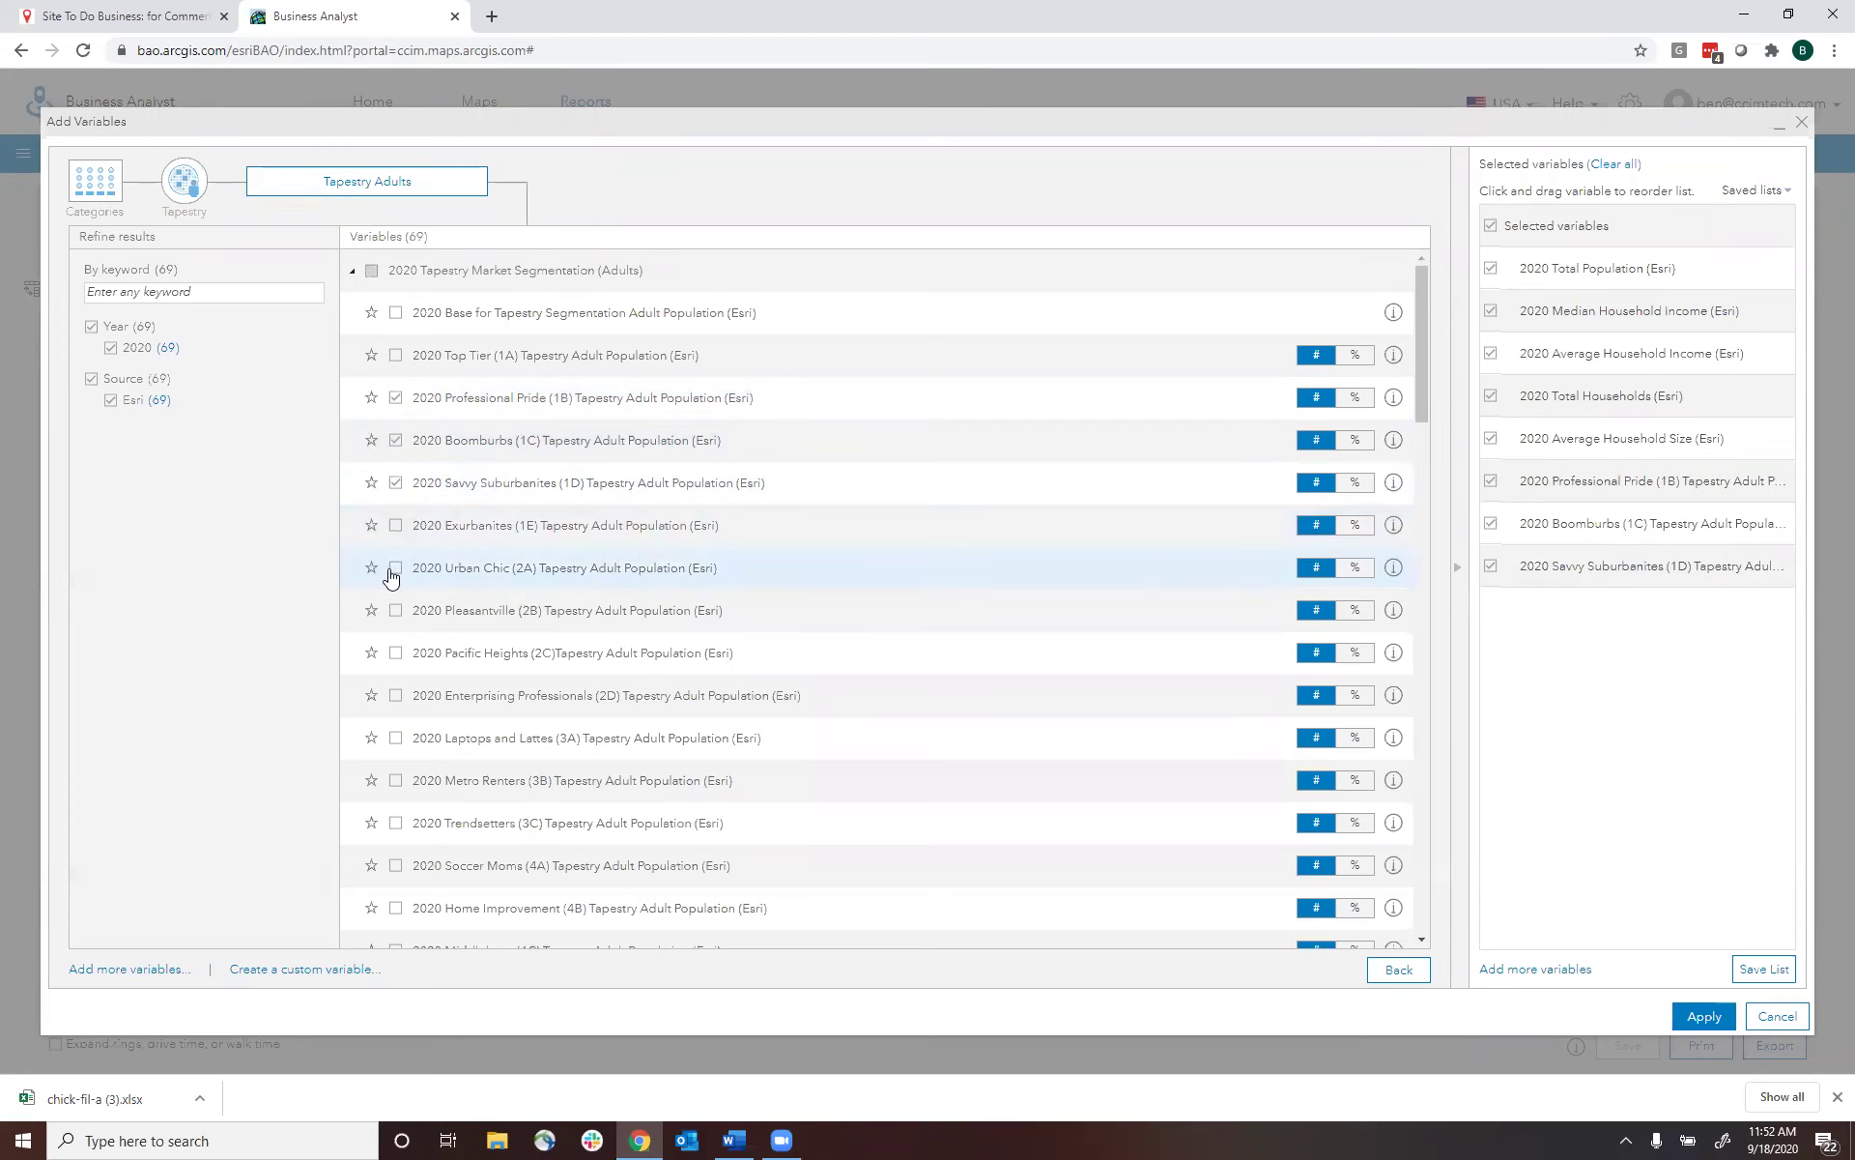
pyautogui.click(395, 696)
pyautogui.click(395, 738)
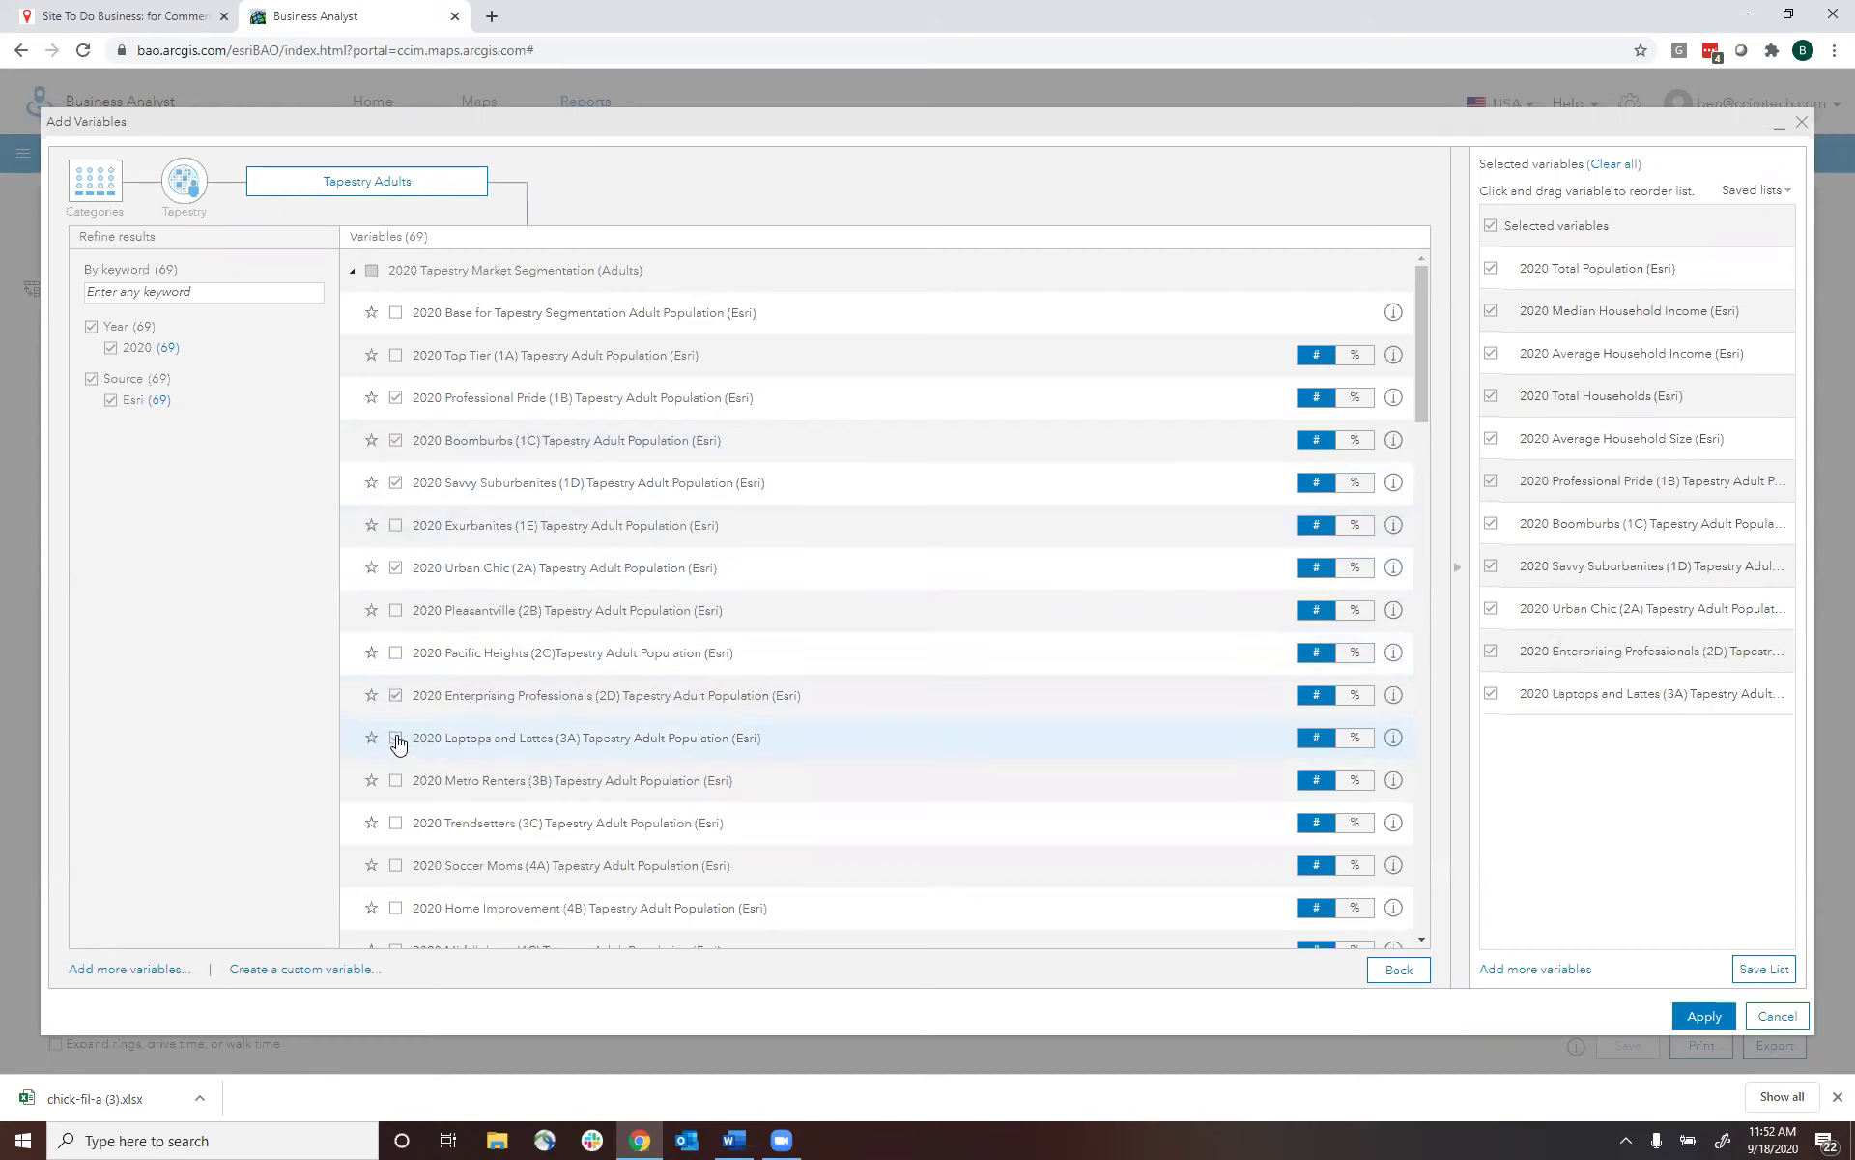
pyautogui.click(1705, 1016)
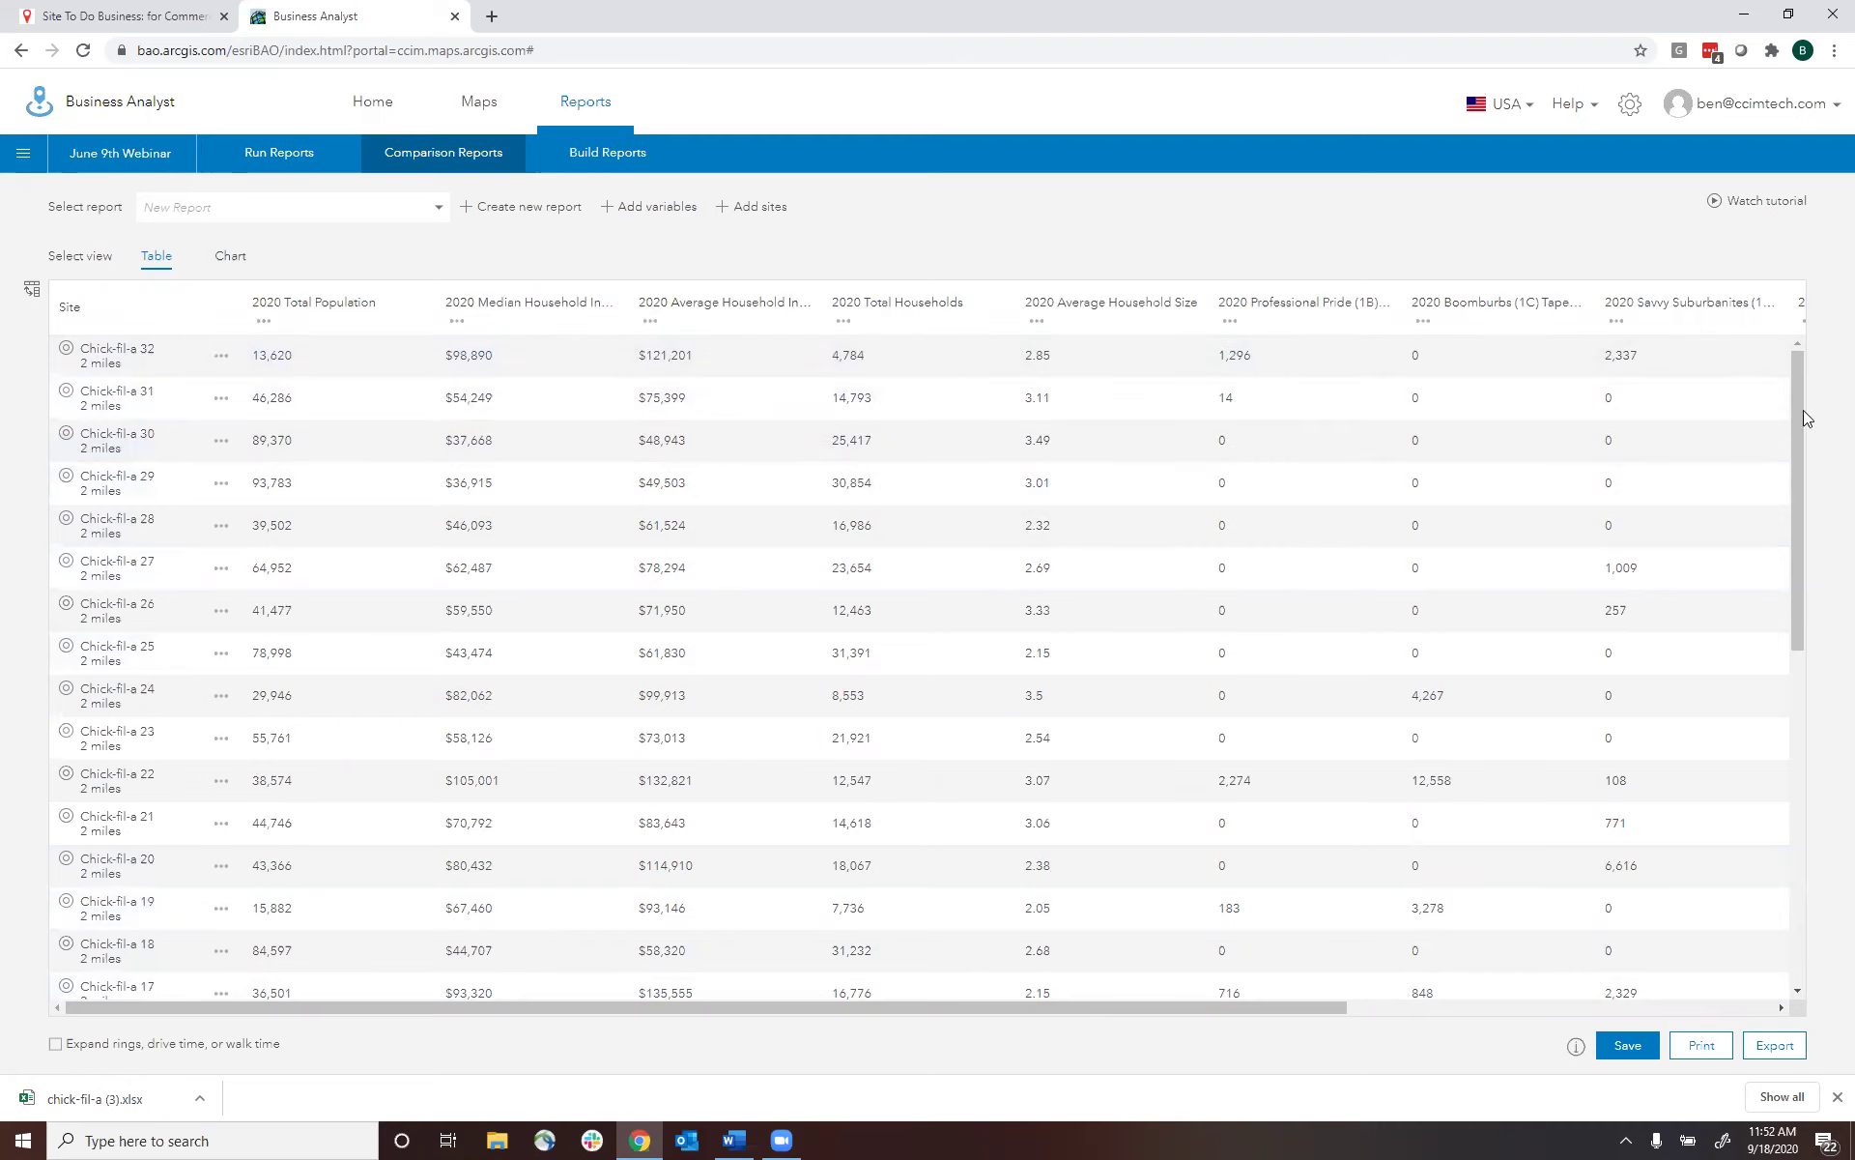
# - Swap the comparison table's rows and columns so variables are rows and each Chick-fil-a site is a column
pyautogui.moveTo(1799, 415); pyautogui.dragTo(1817, 369)
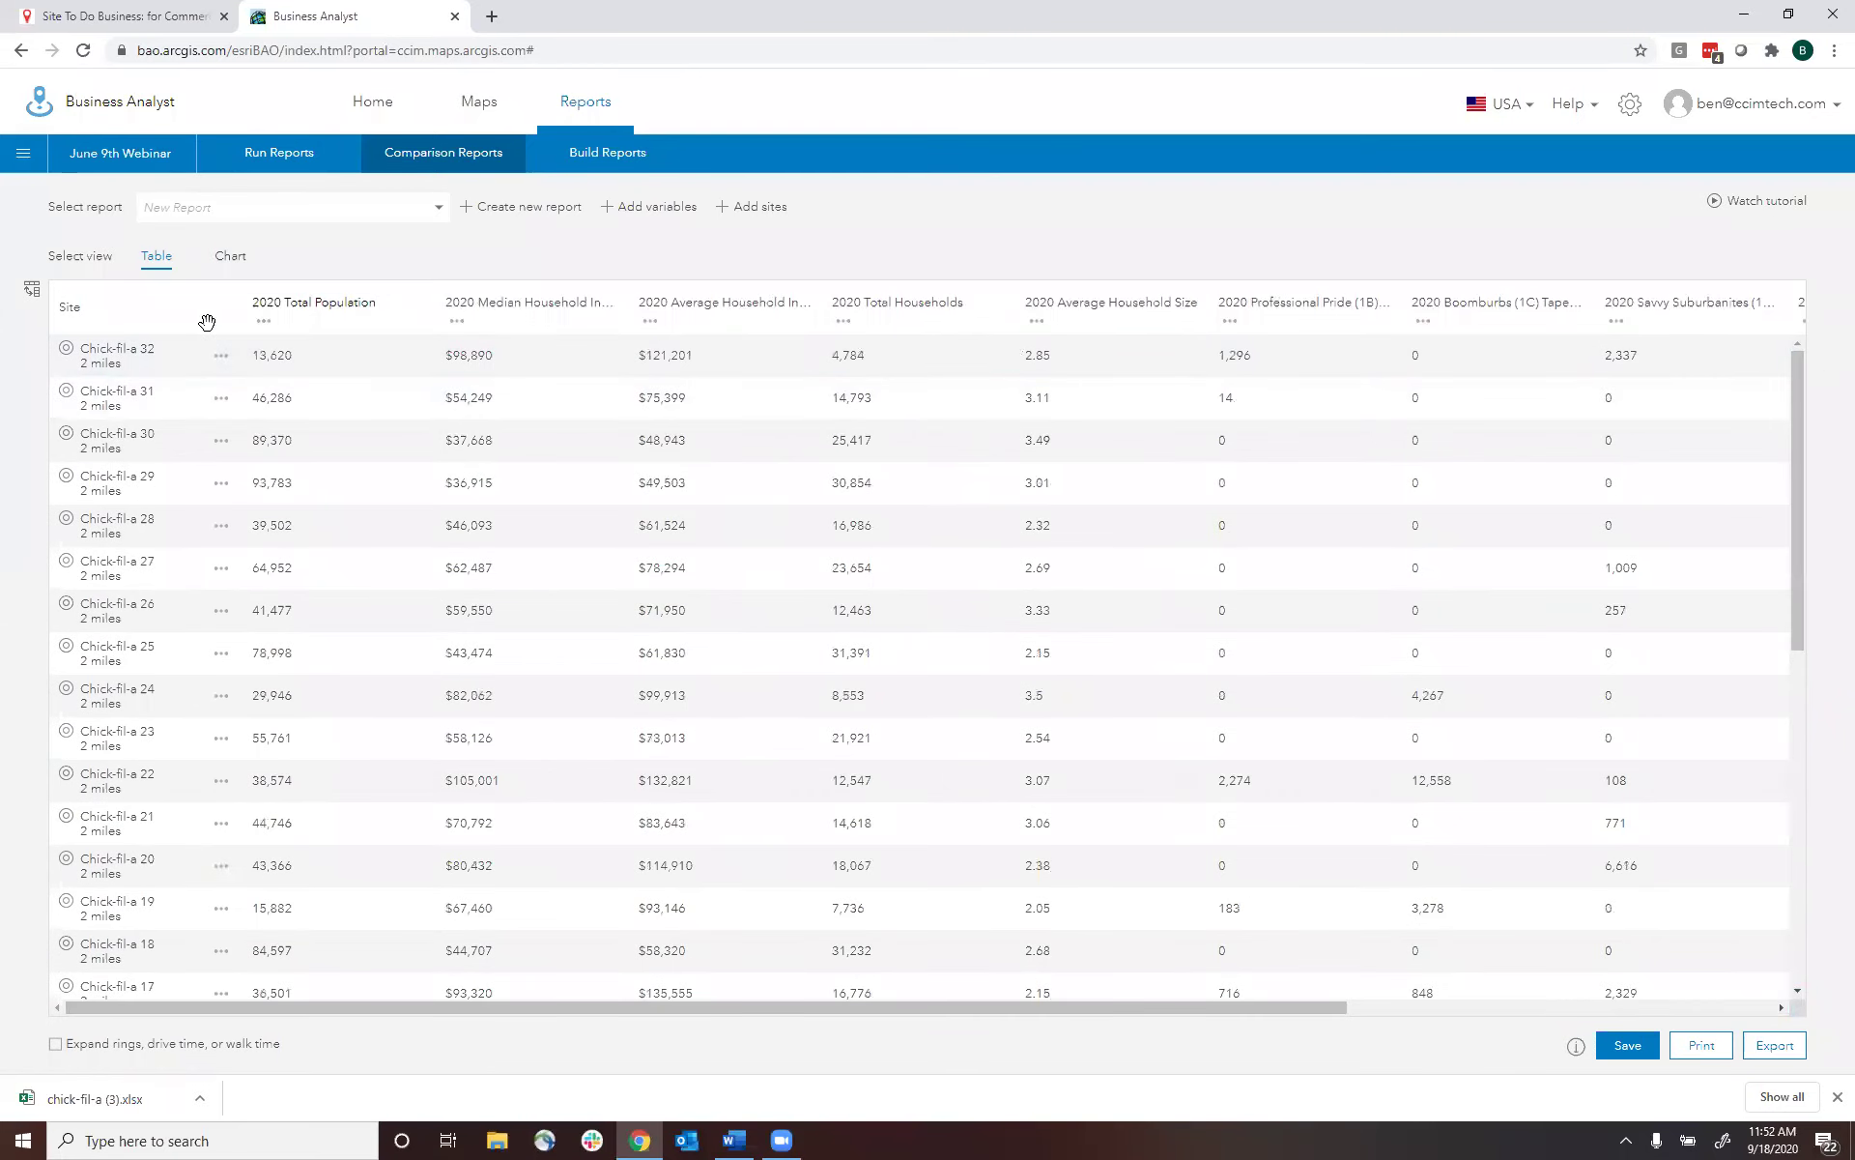
pyautogui.click(32, 290)
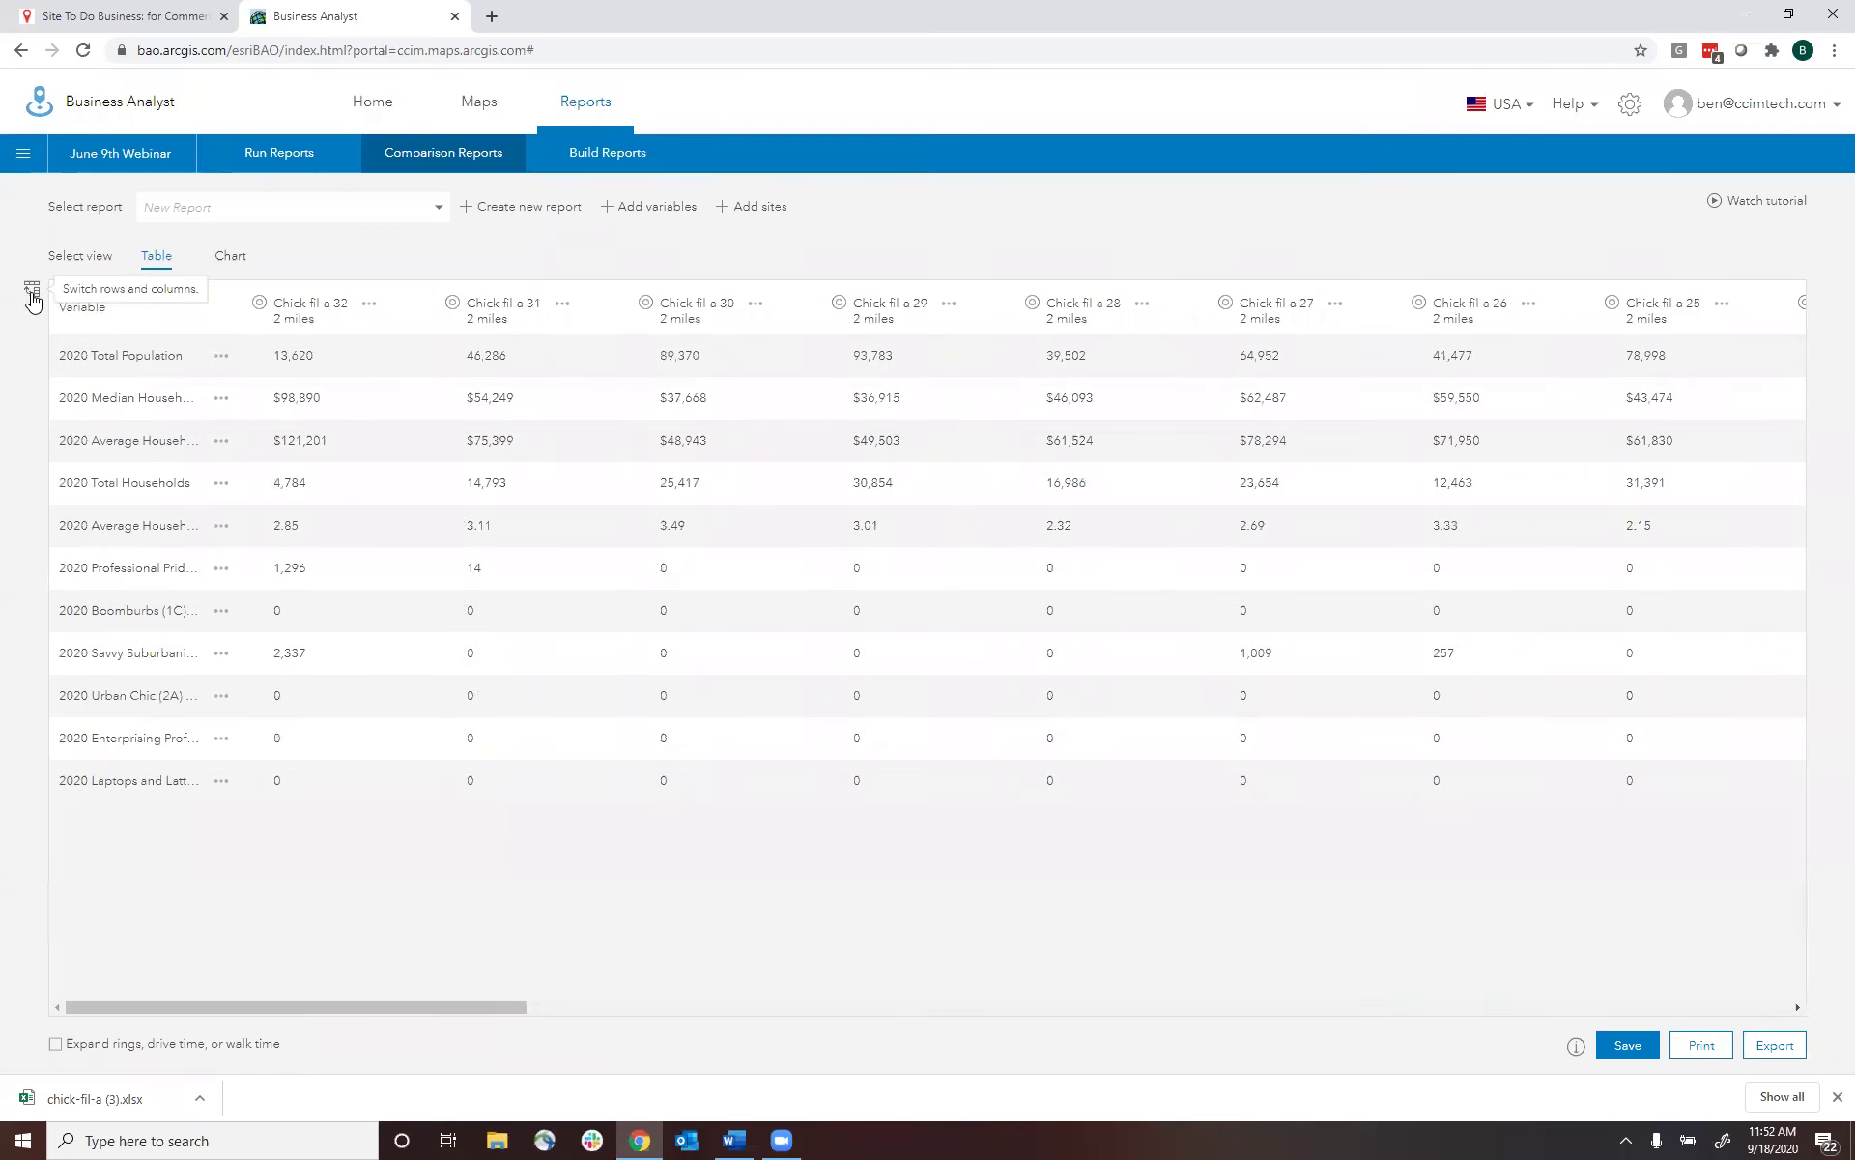
pyautogui.click(32, 290)
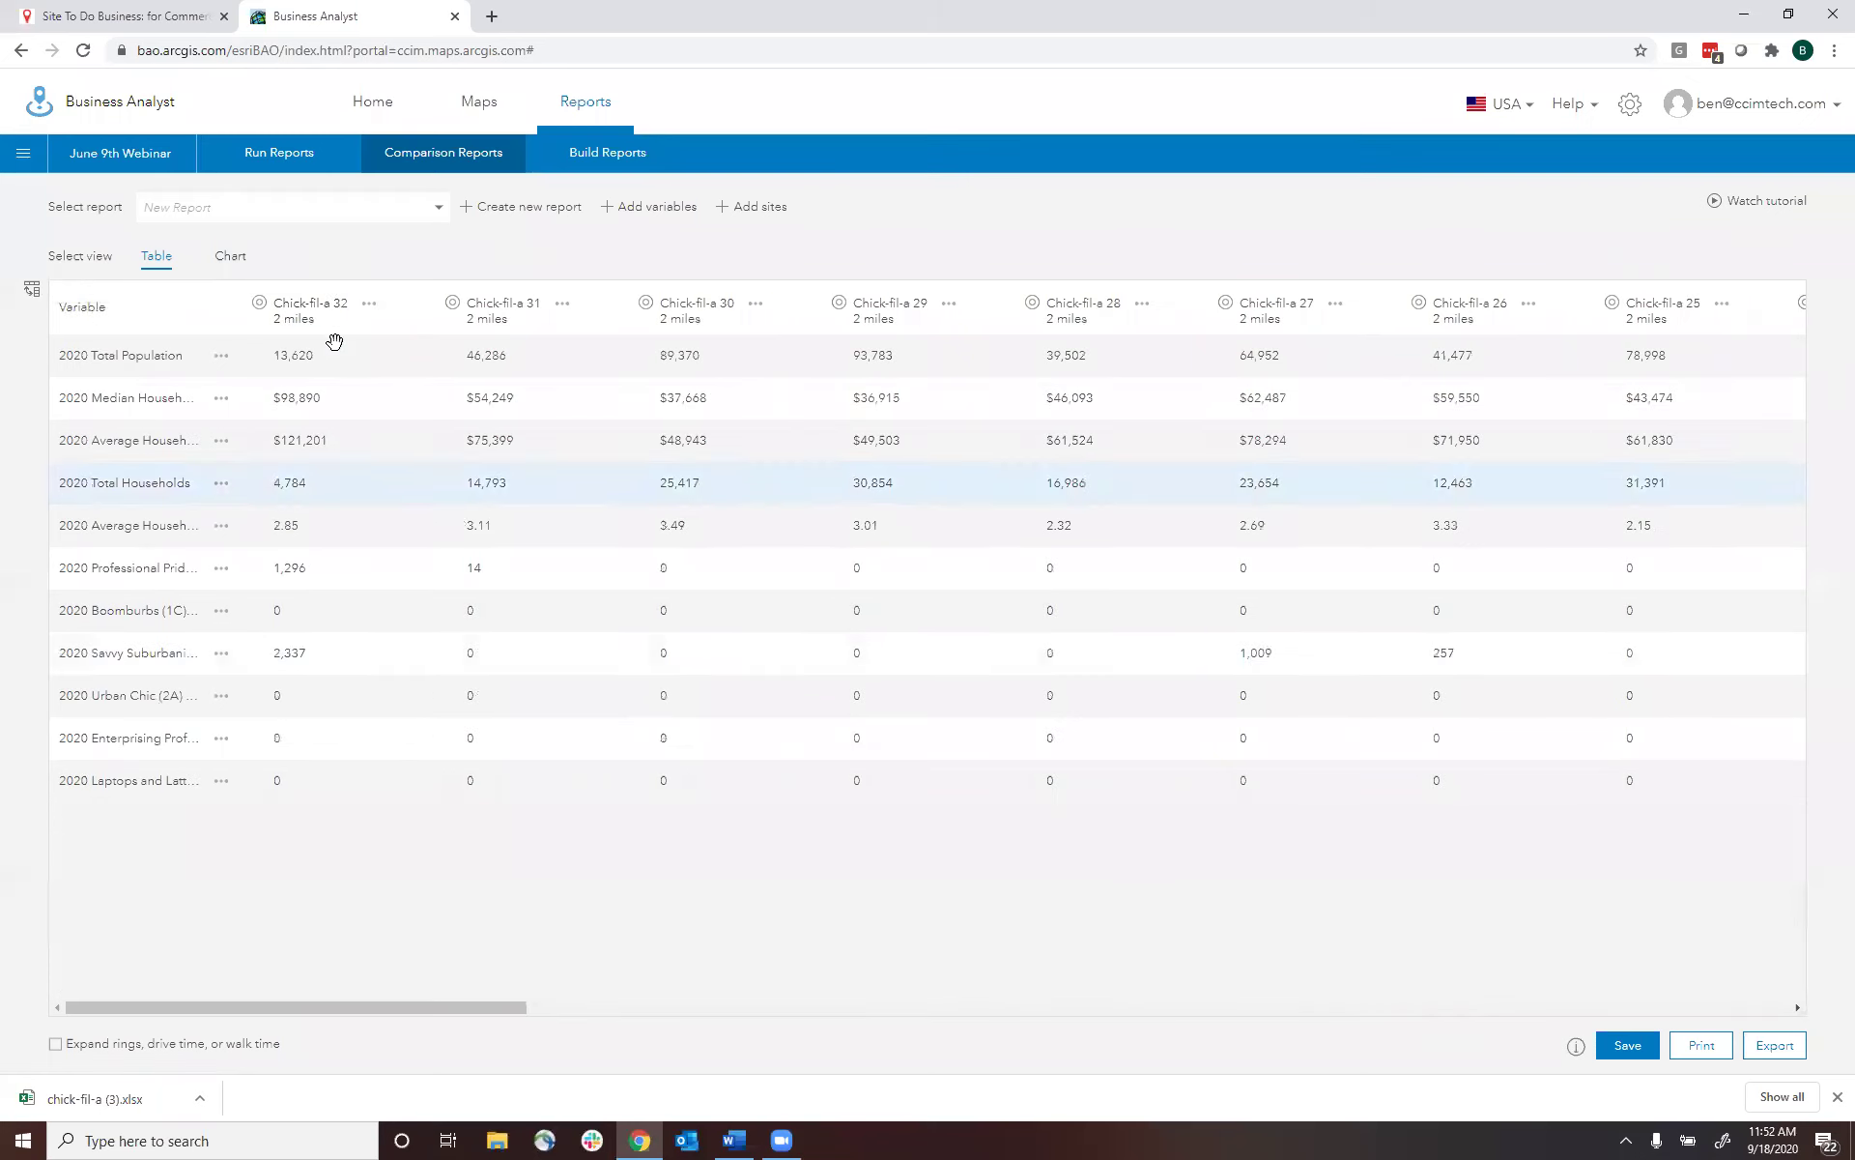
pyautogui.click(30, 292)
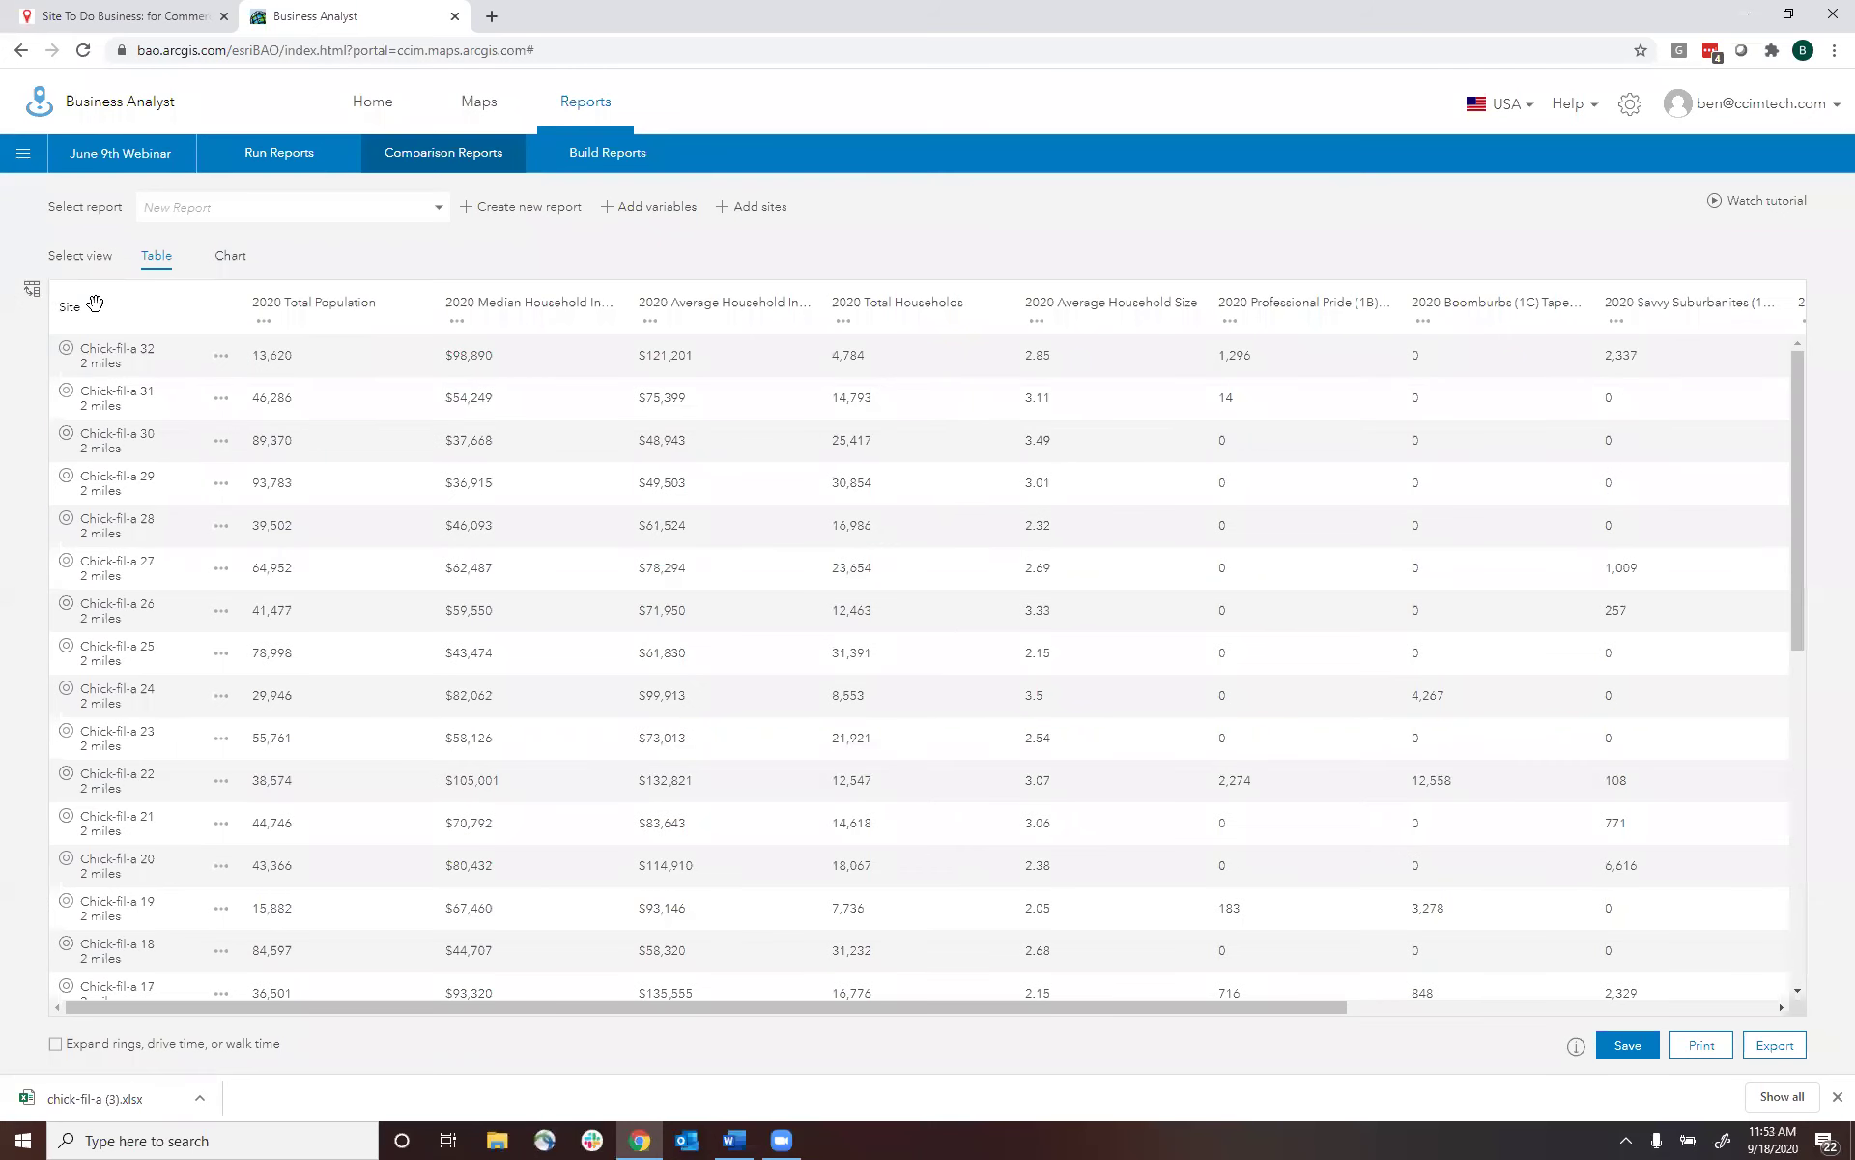
pyautogui.click(30, 292)
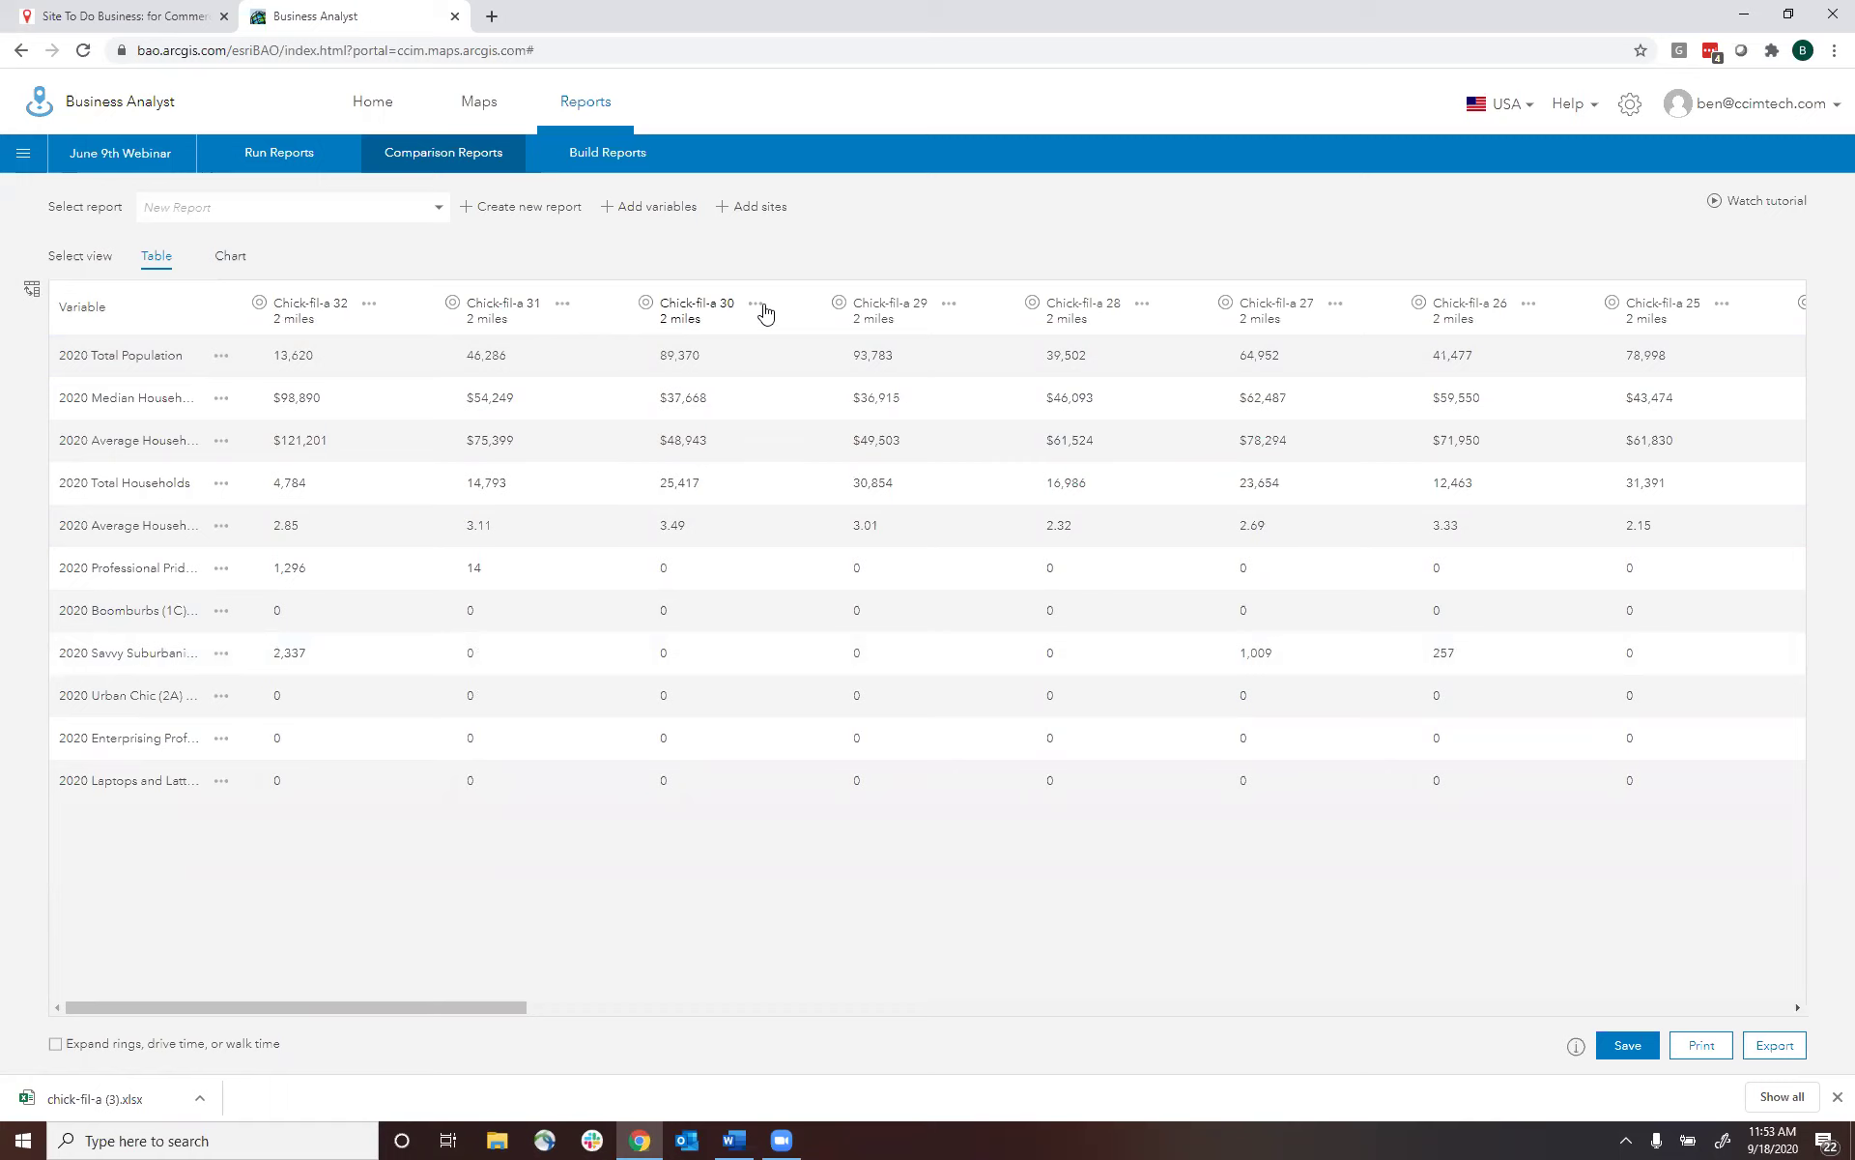
pyautogui.click(1336, 305)
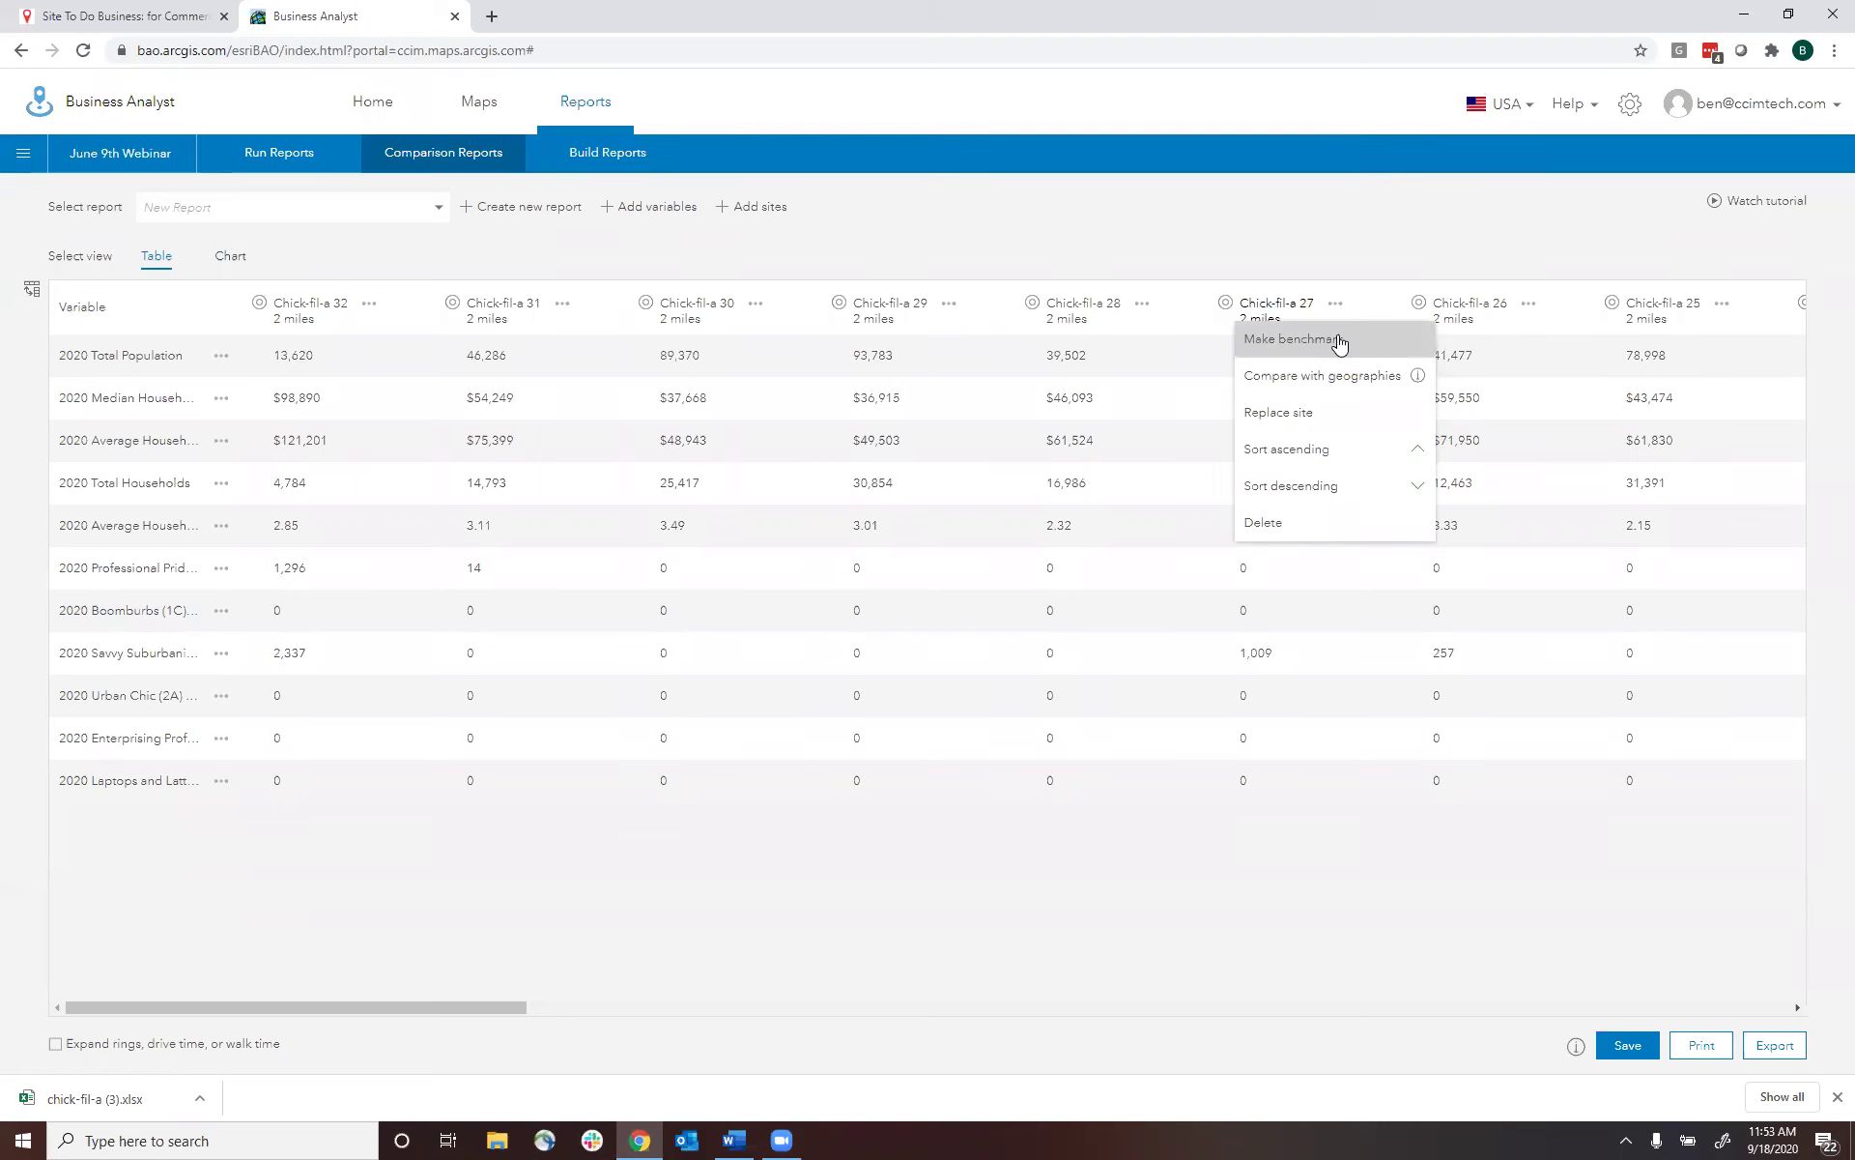
pyautogui.click(1339, 340)
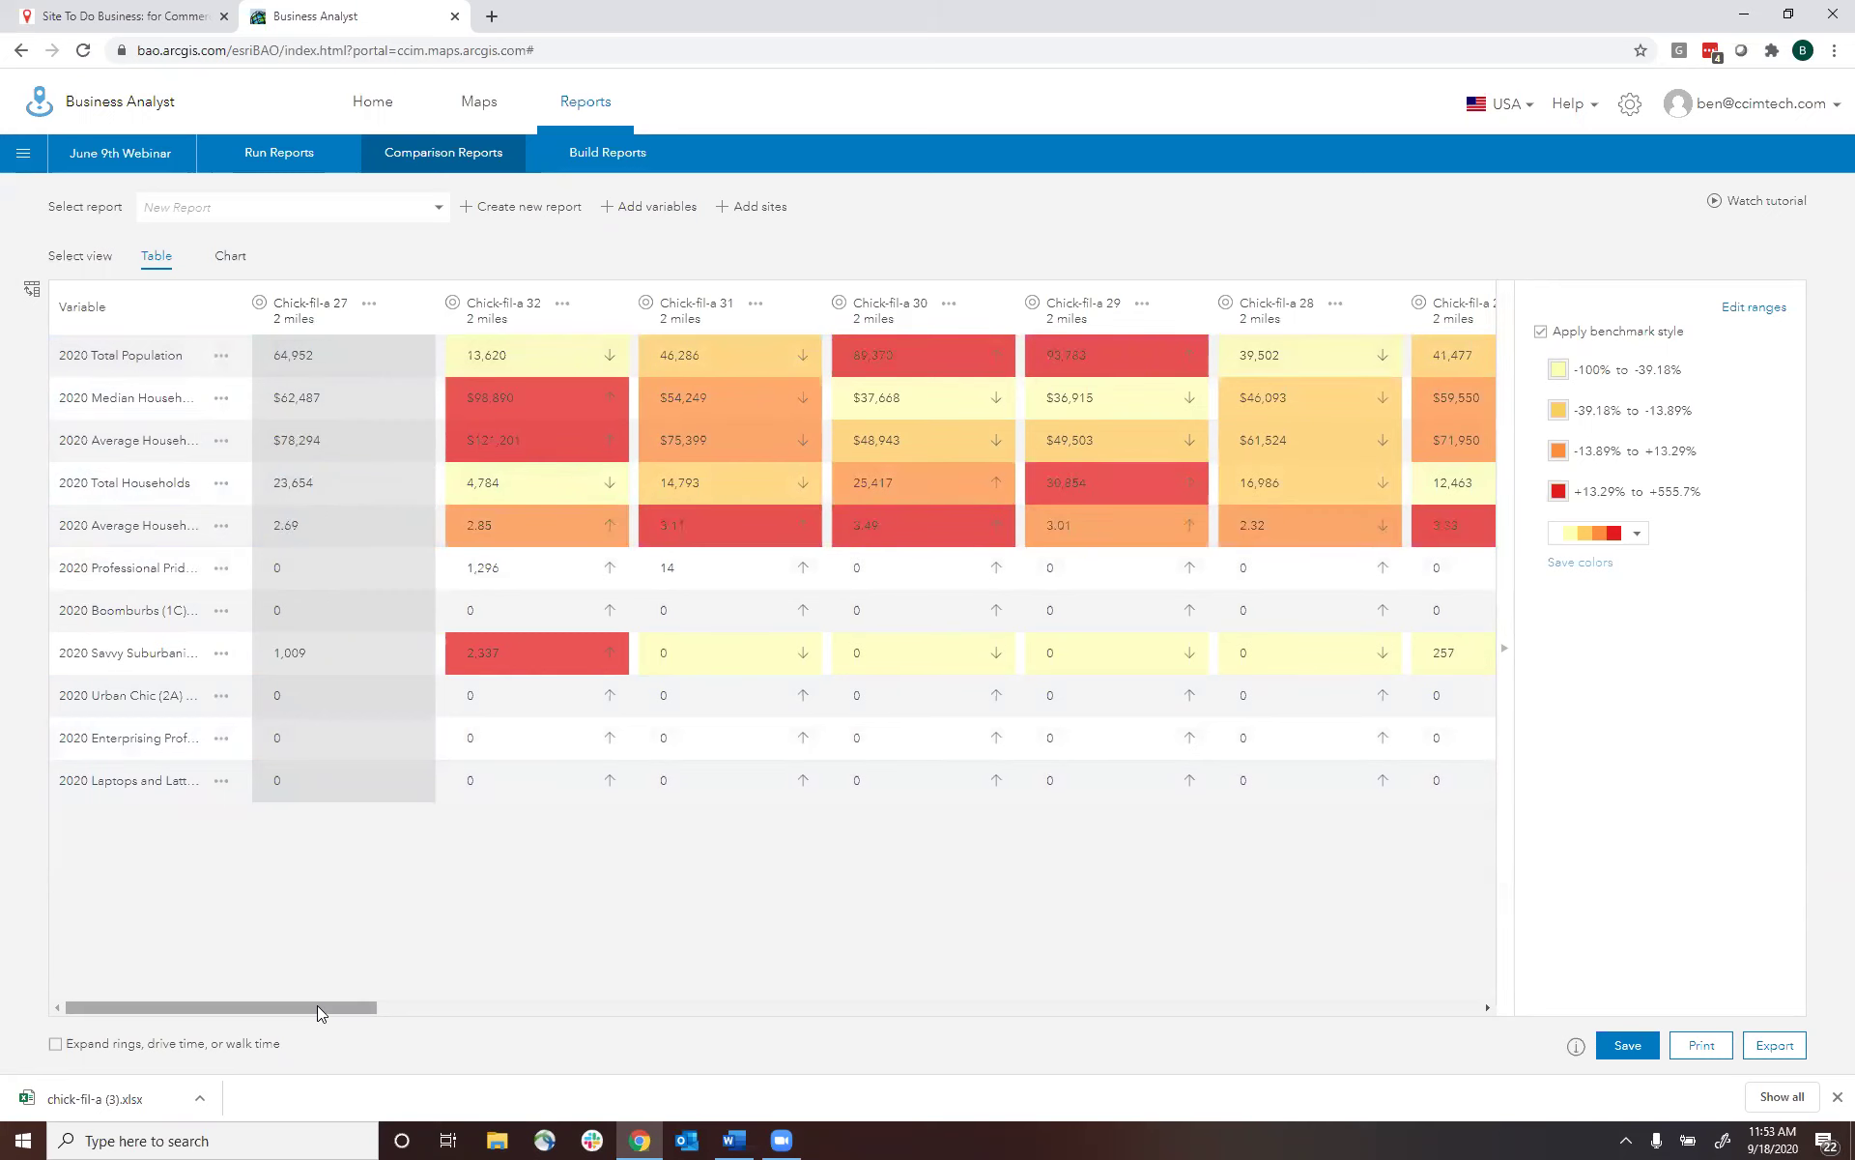
pyautogui.moveTo(317, 1005); pyautogui.dragTo(1281, 1000)
pyautogui.moveTo(1563, 993); pyautogui.dragTo(107, 974)
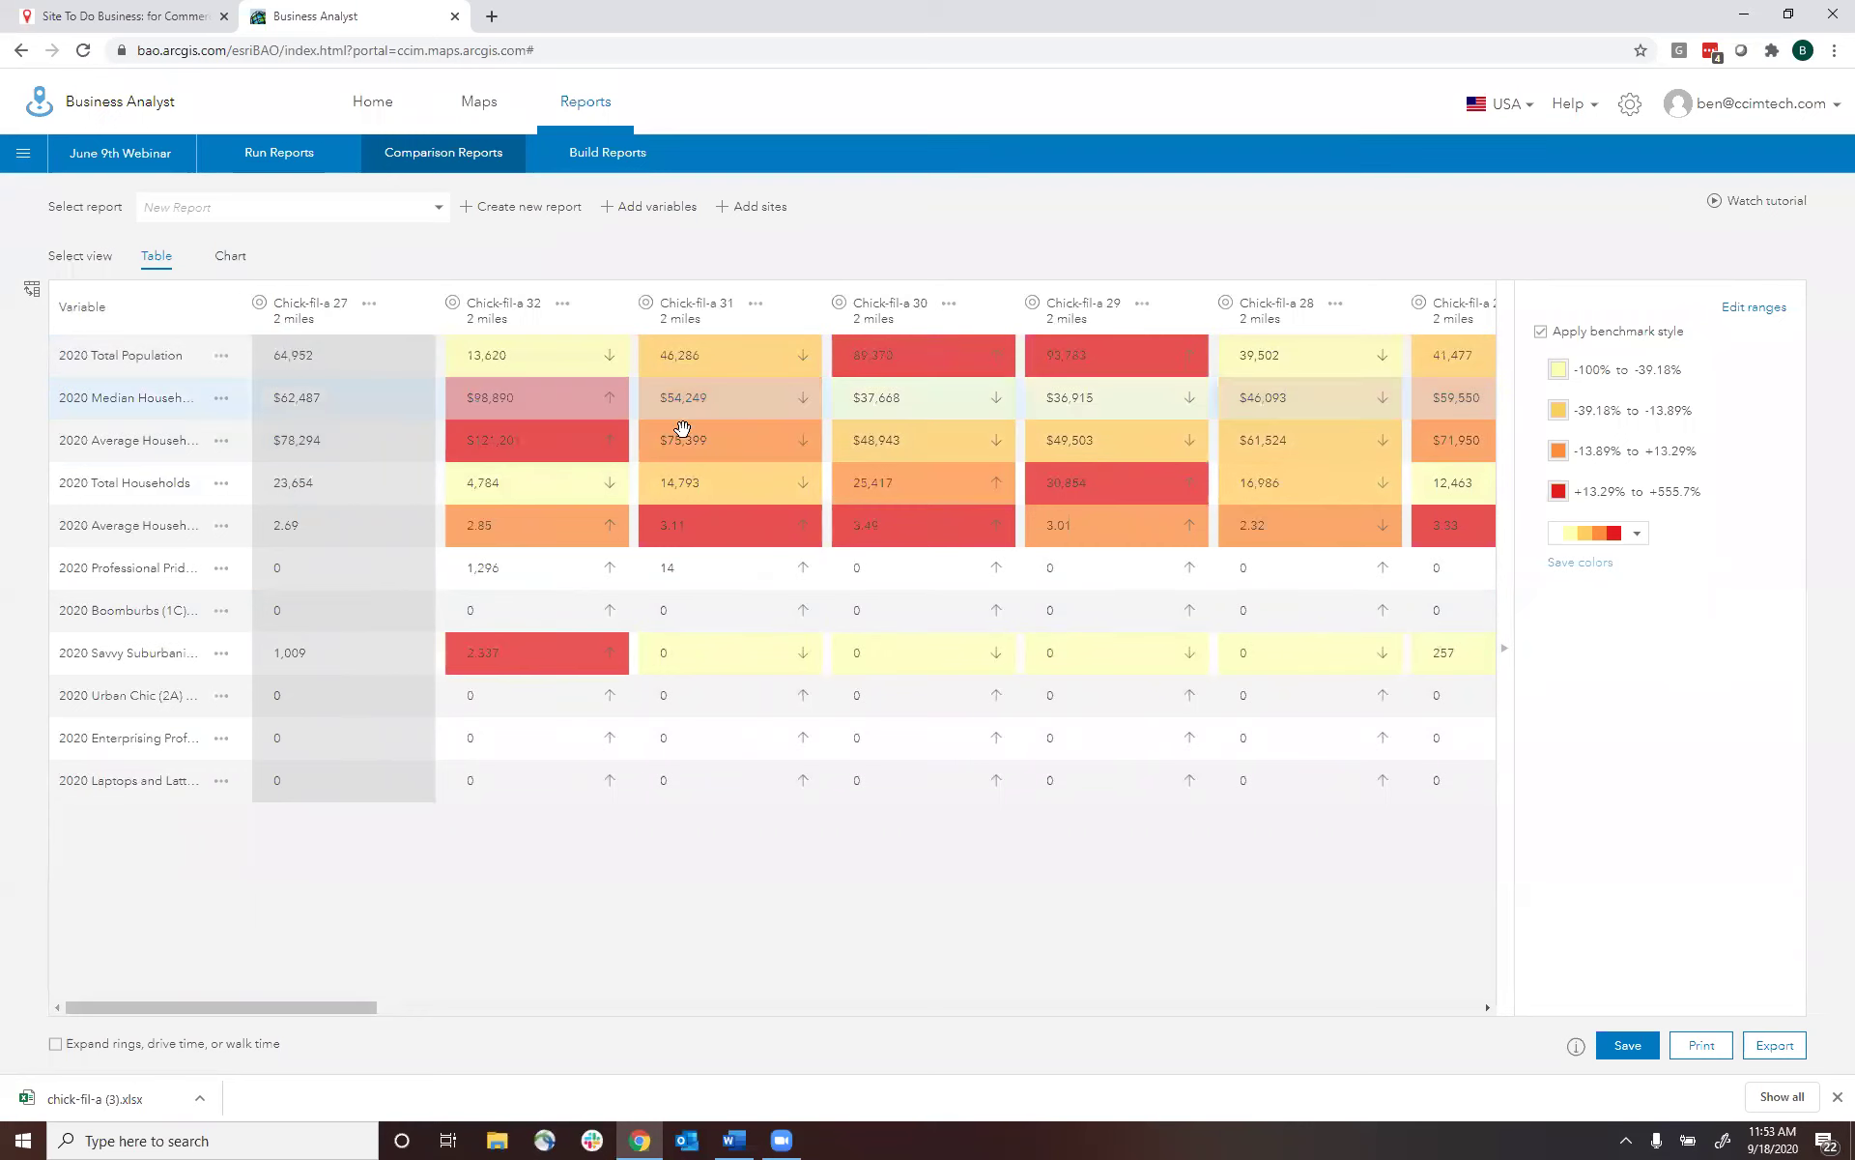
pyautogui.click(1559, 369)
pyautogui.click(1559, 370)
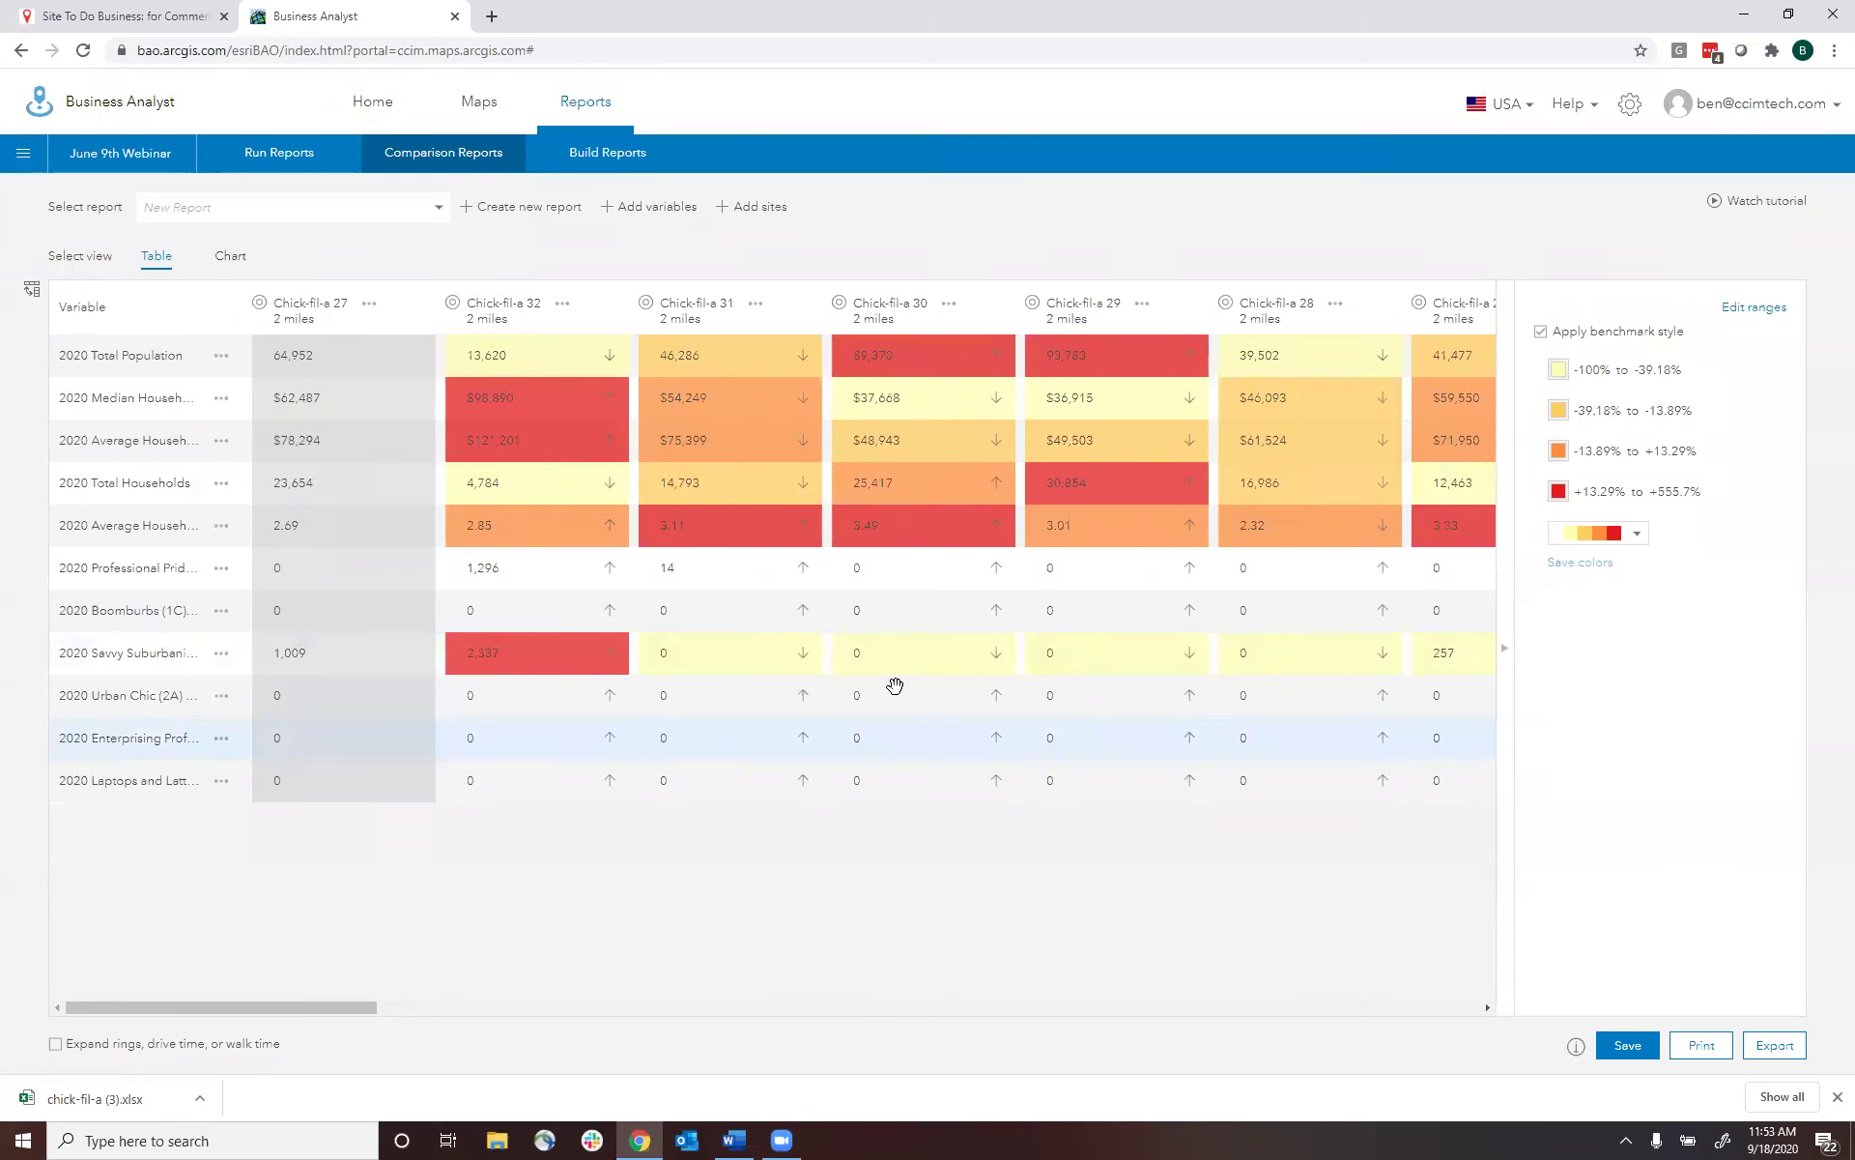
# - Add Average of Sites and Median of Sites statistical columns, then scroll the table to review them
pyautogui.click(761, 207)
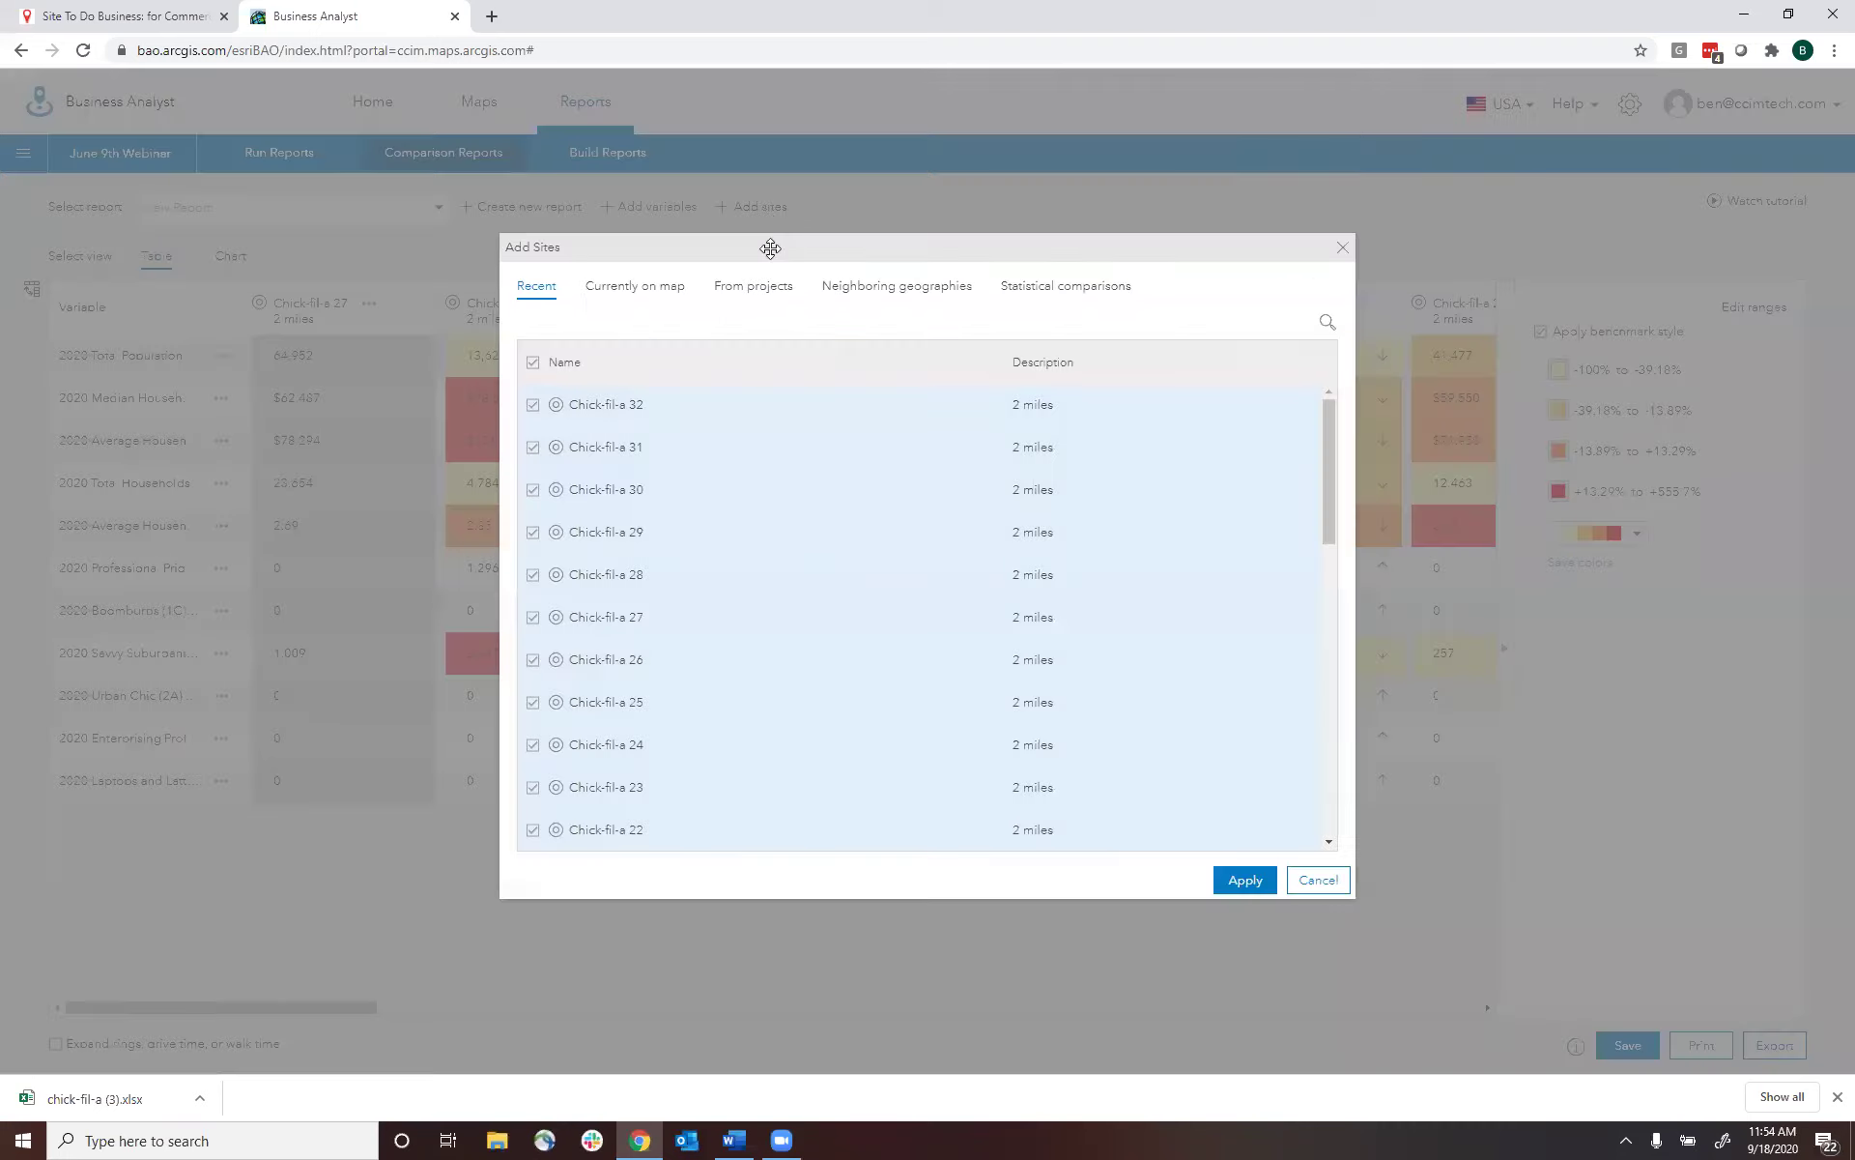
pyautogui.click(1070, 296)
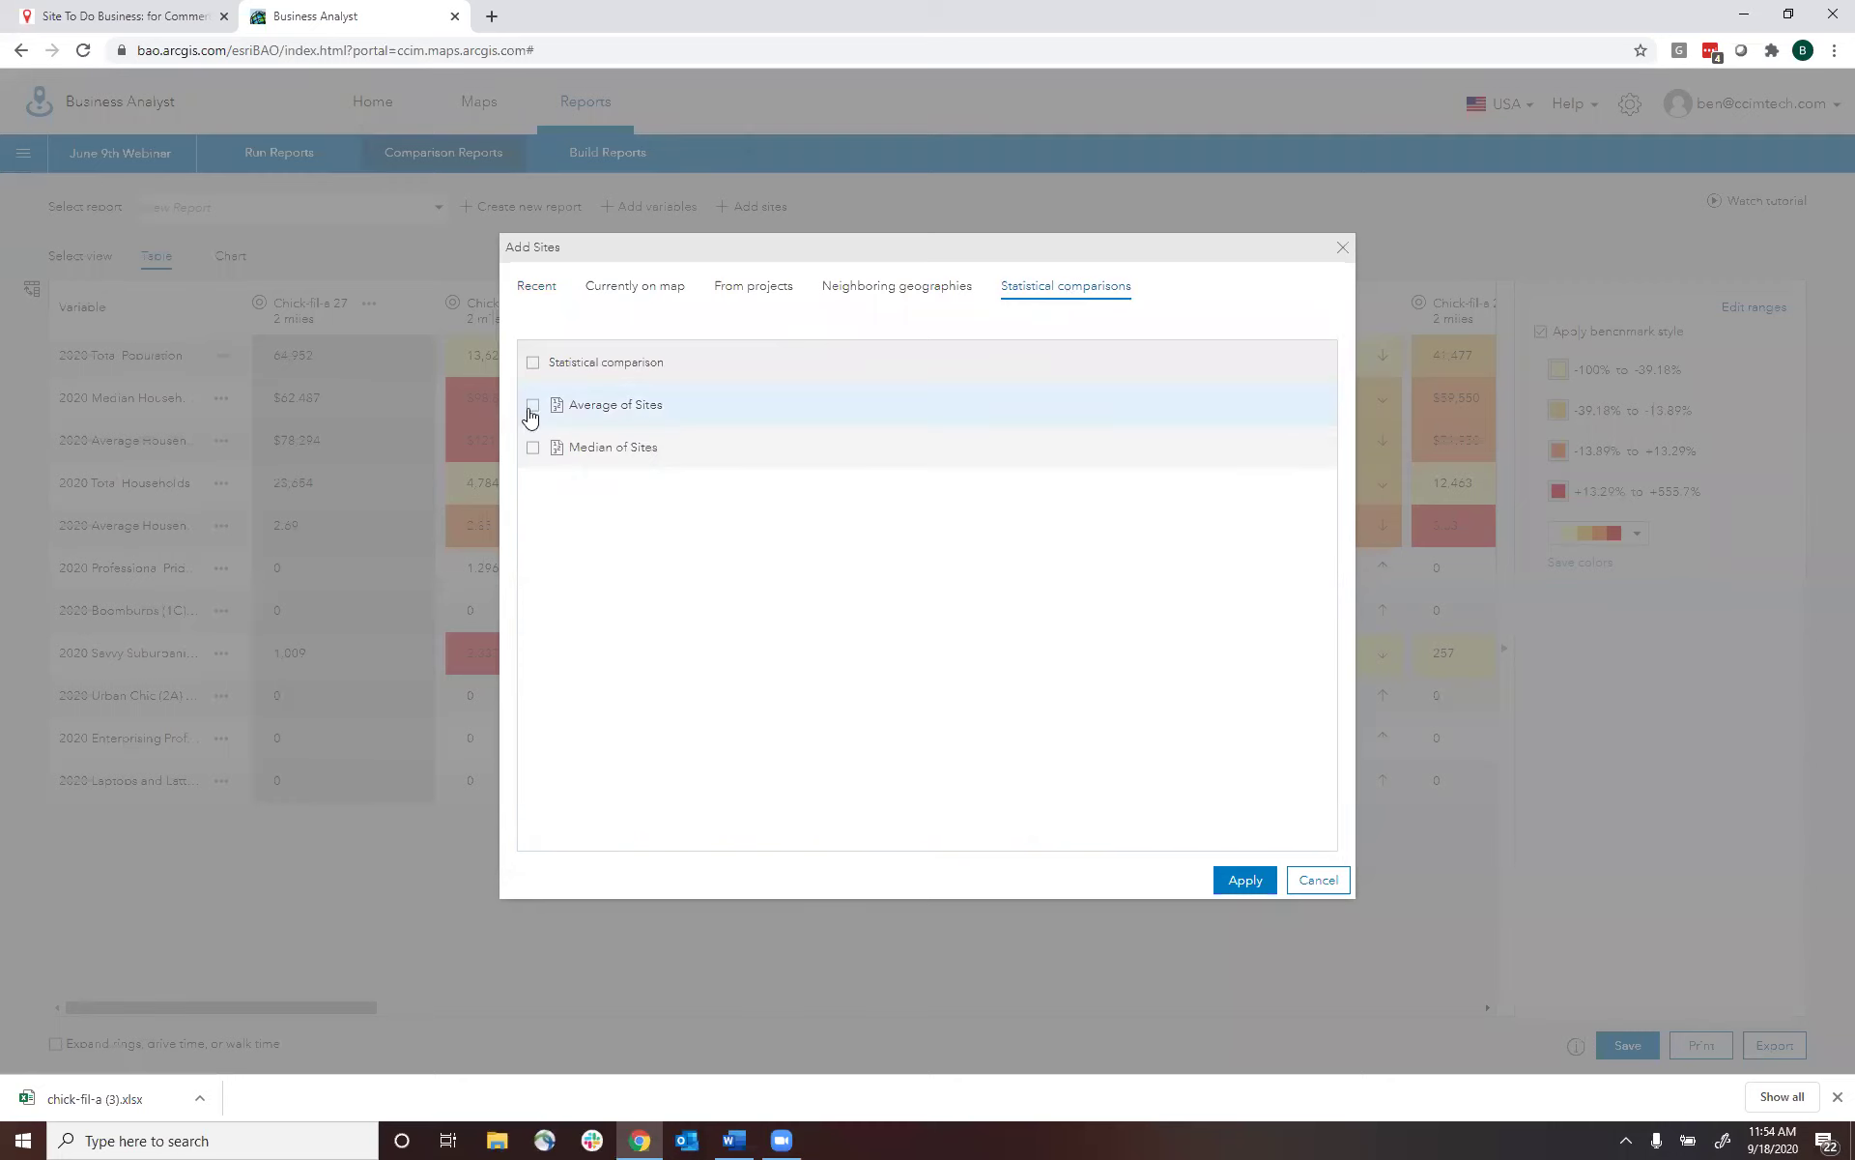
pyautogui.click(532, 447)
pyautogui.click(1245, 881)
pyautogui.moveTo(344, 1011); pyautogui.dragTo(1677, 903)
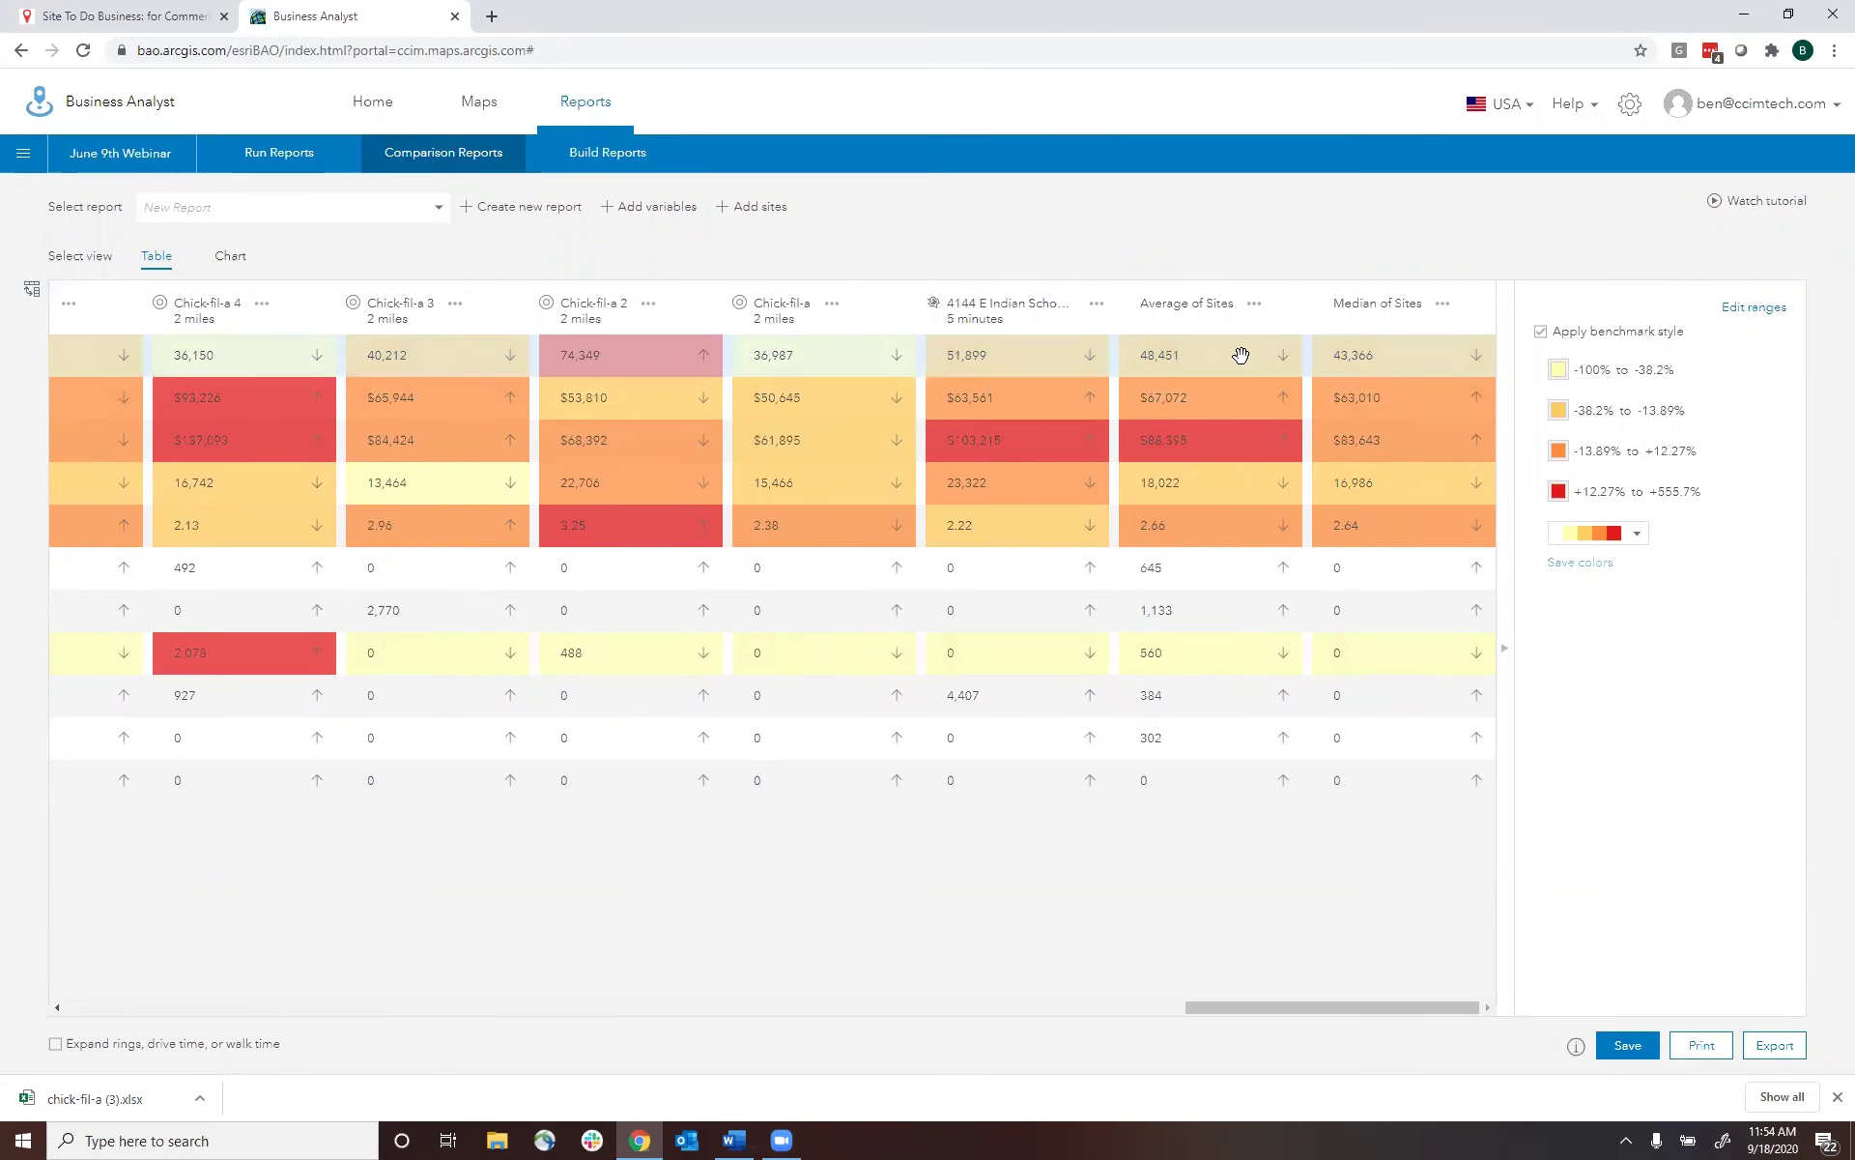
pyautogui.moveTo(1386, 1003); pyautogui.dragTo(3, 1087)
pyautogui.hscroll(10, 1266, 986)
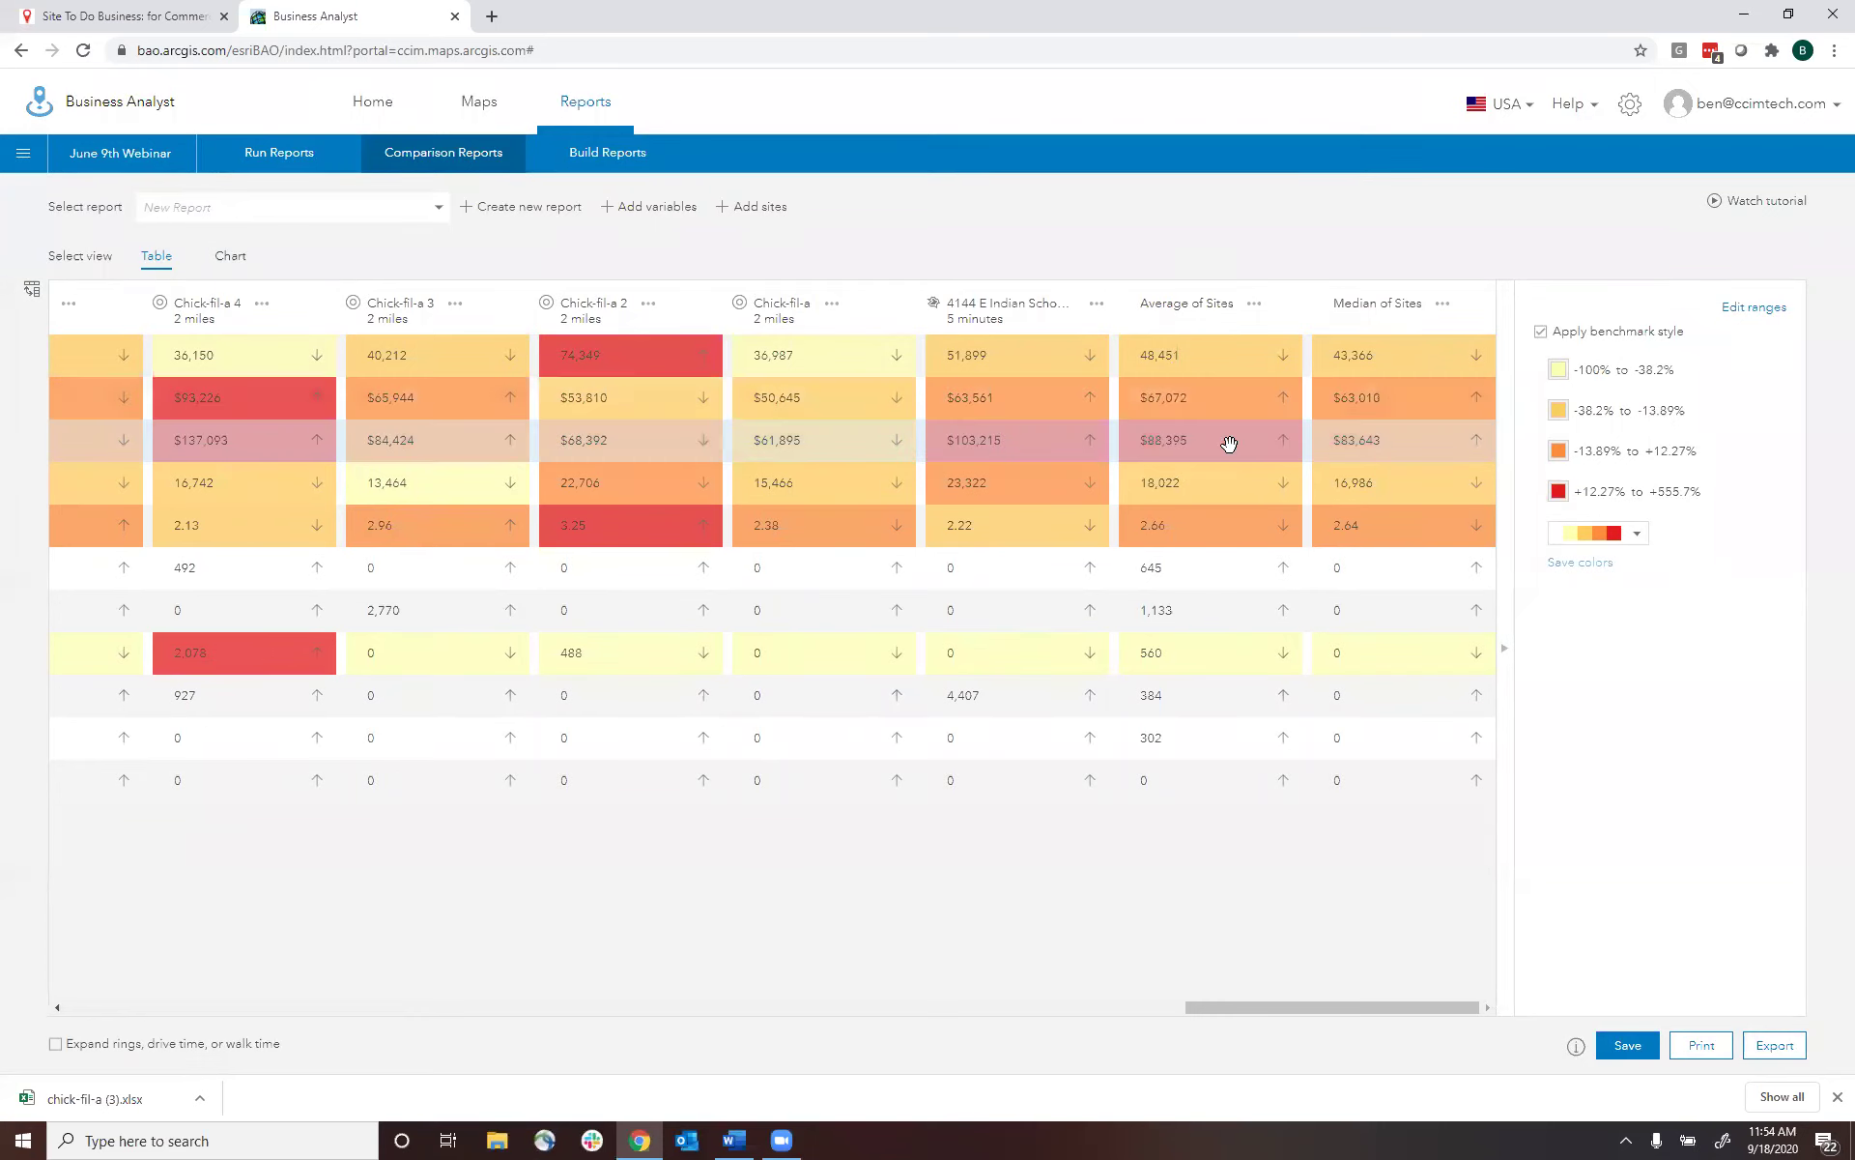
pyautogui.moveTo(1330, 1005); pyautogui.dragTo(51, 1137)
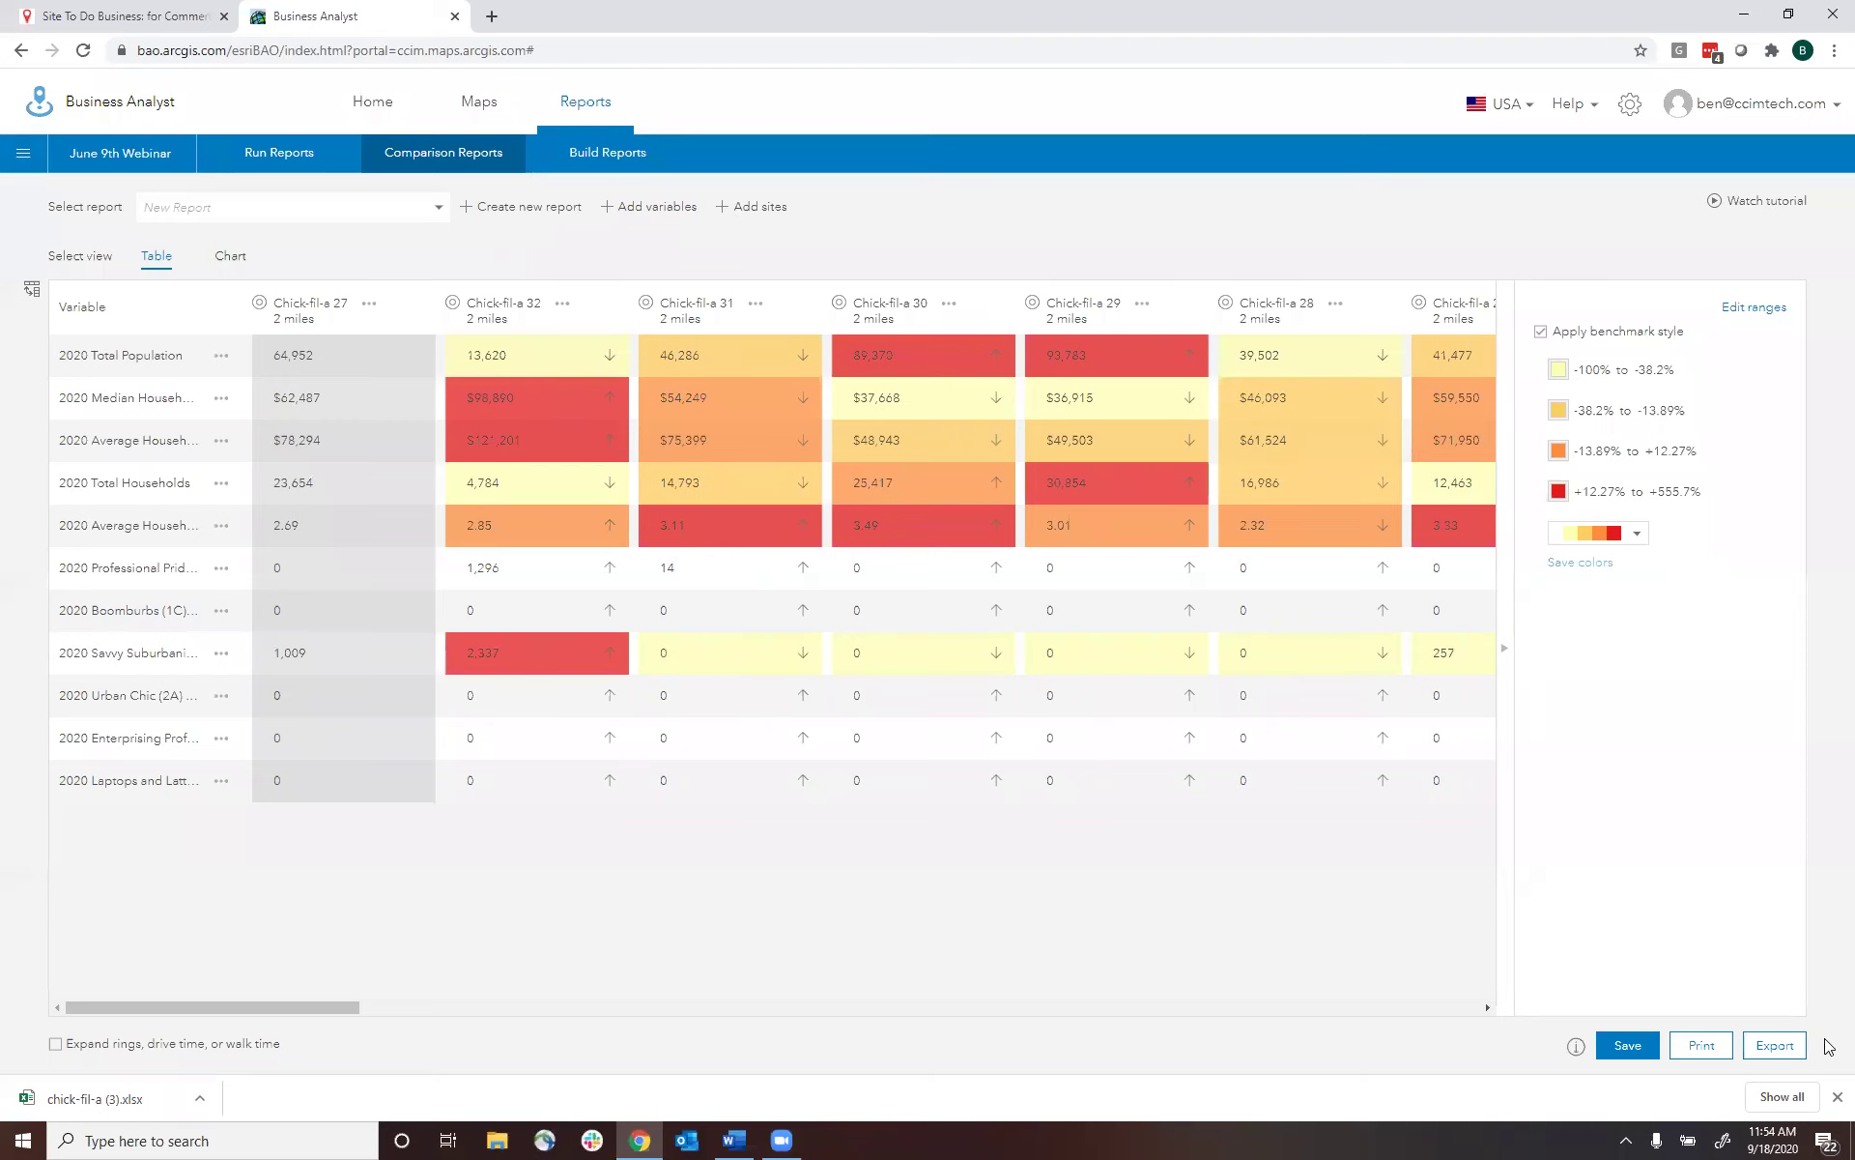
# - Export the comparison to Excel, review New Report Comparisons (4), then close it and dismiss the error
pyautogui.click(1772, 1045)
pyautogui.click(114, 1098)
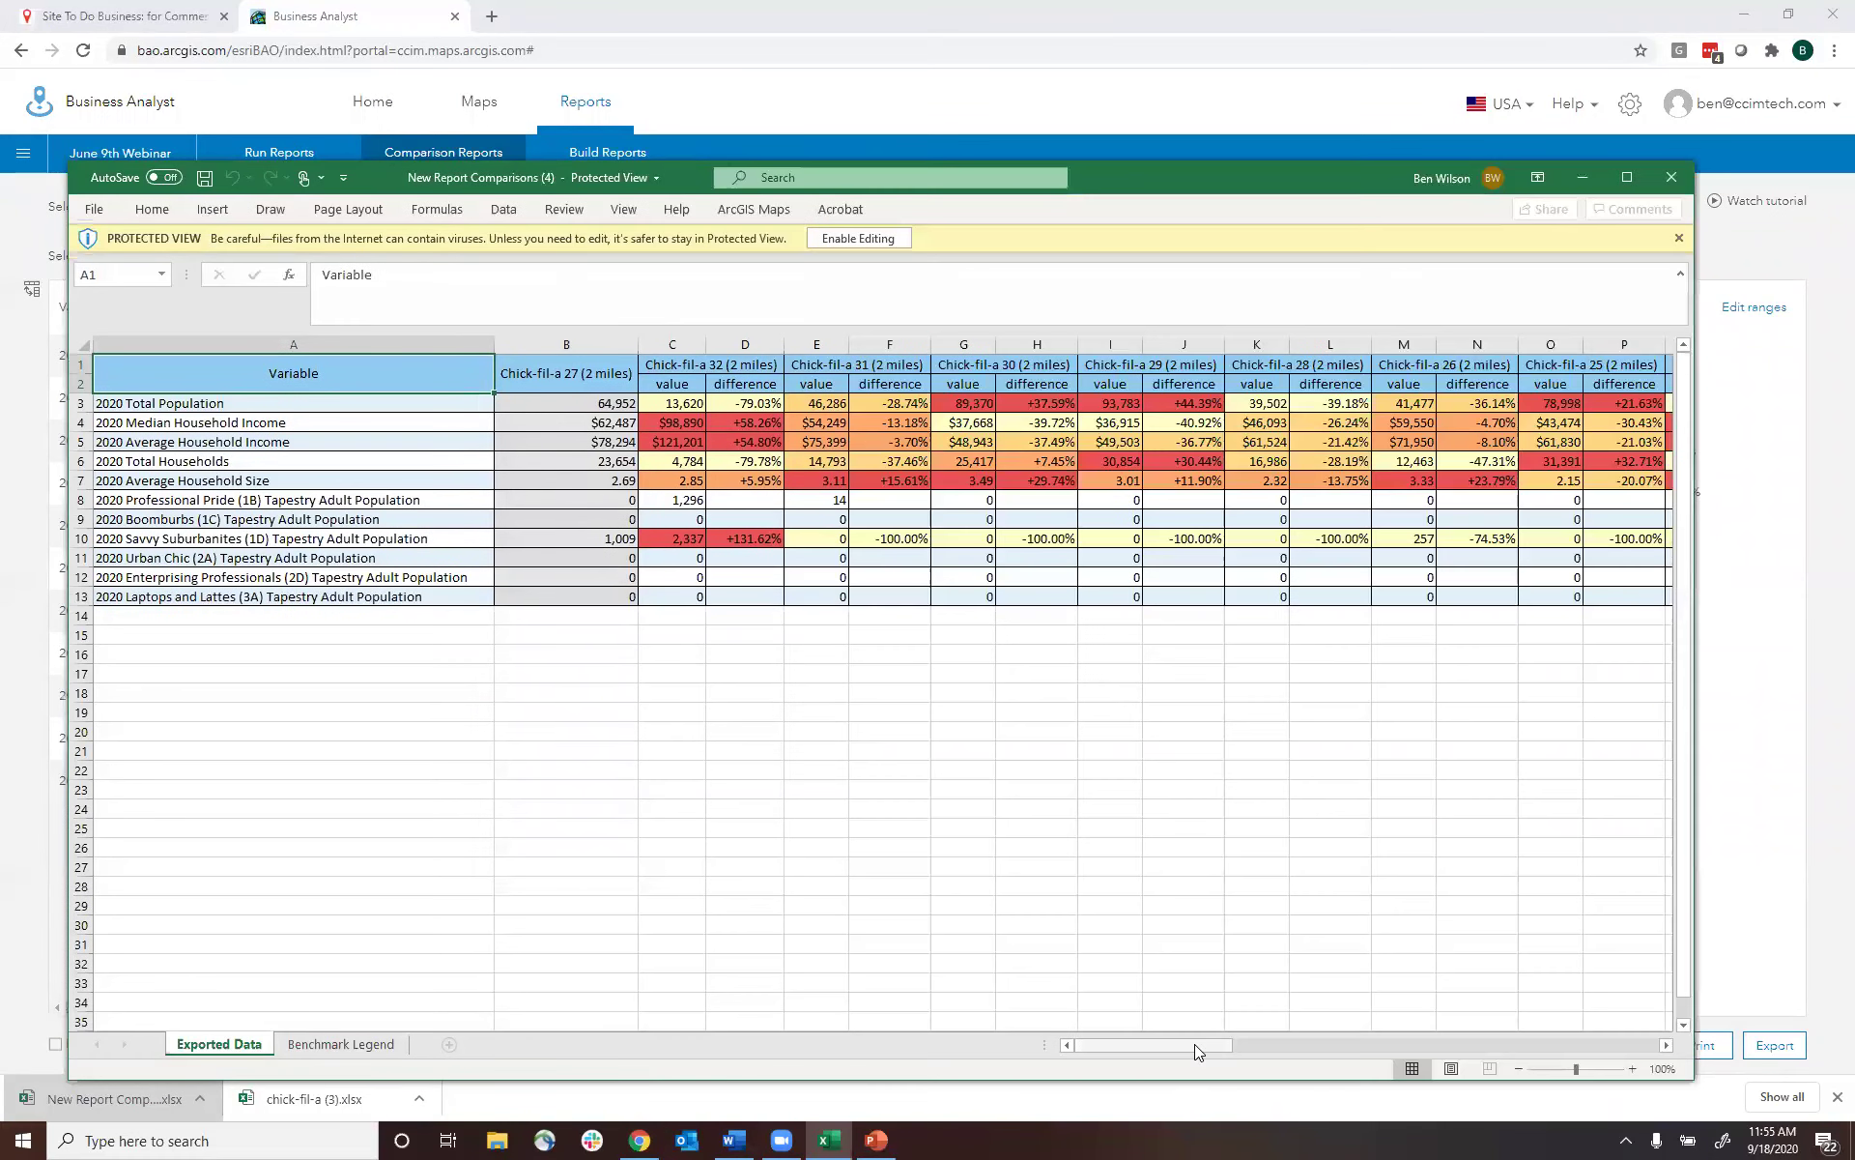
pyautogui.moveTo(1194, 1044); pyautogui.dragTo(676, 1028)
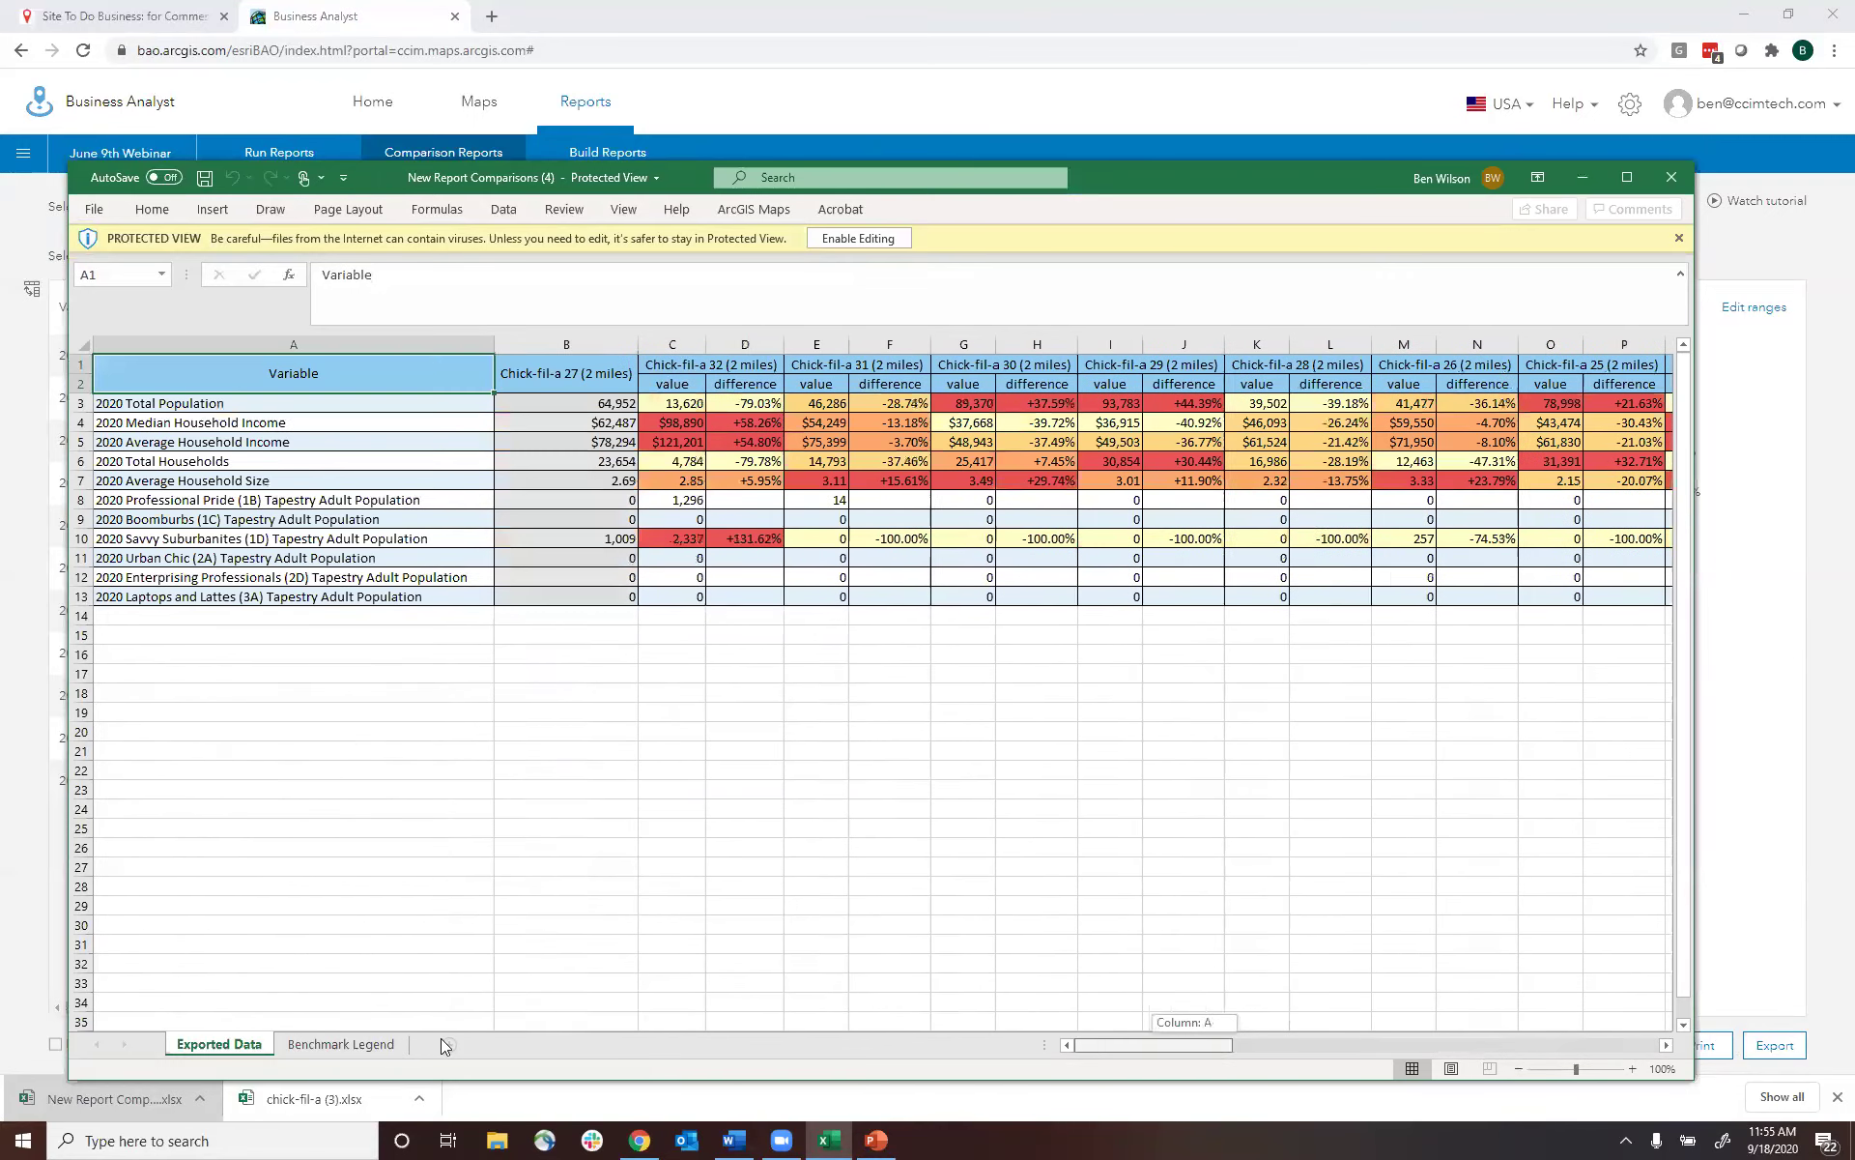
pyautogui.click(1669, 177)
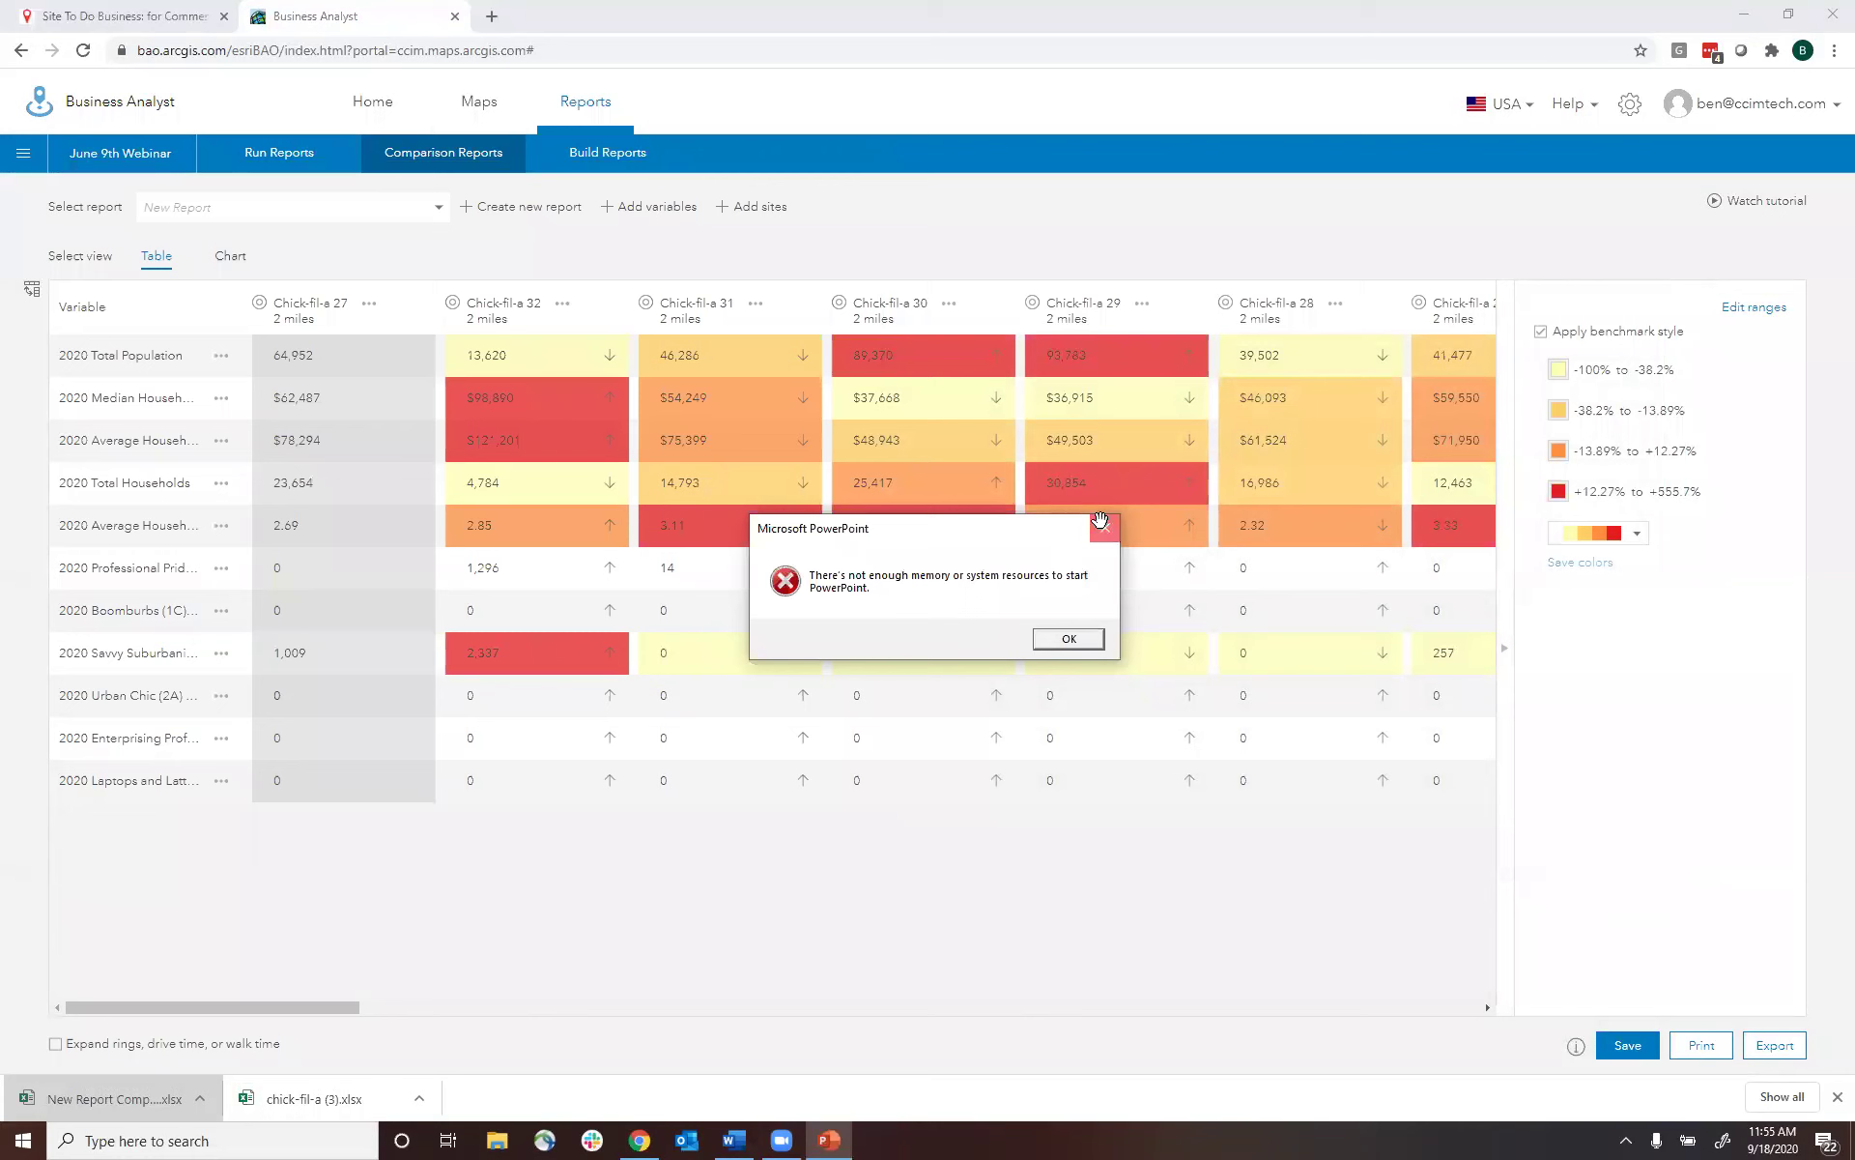
pyautogui.click(1101, 525)
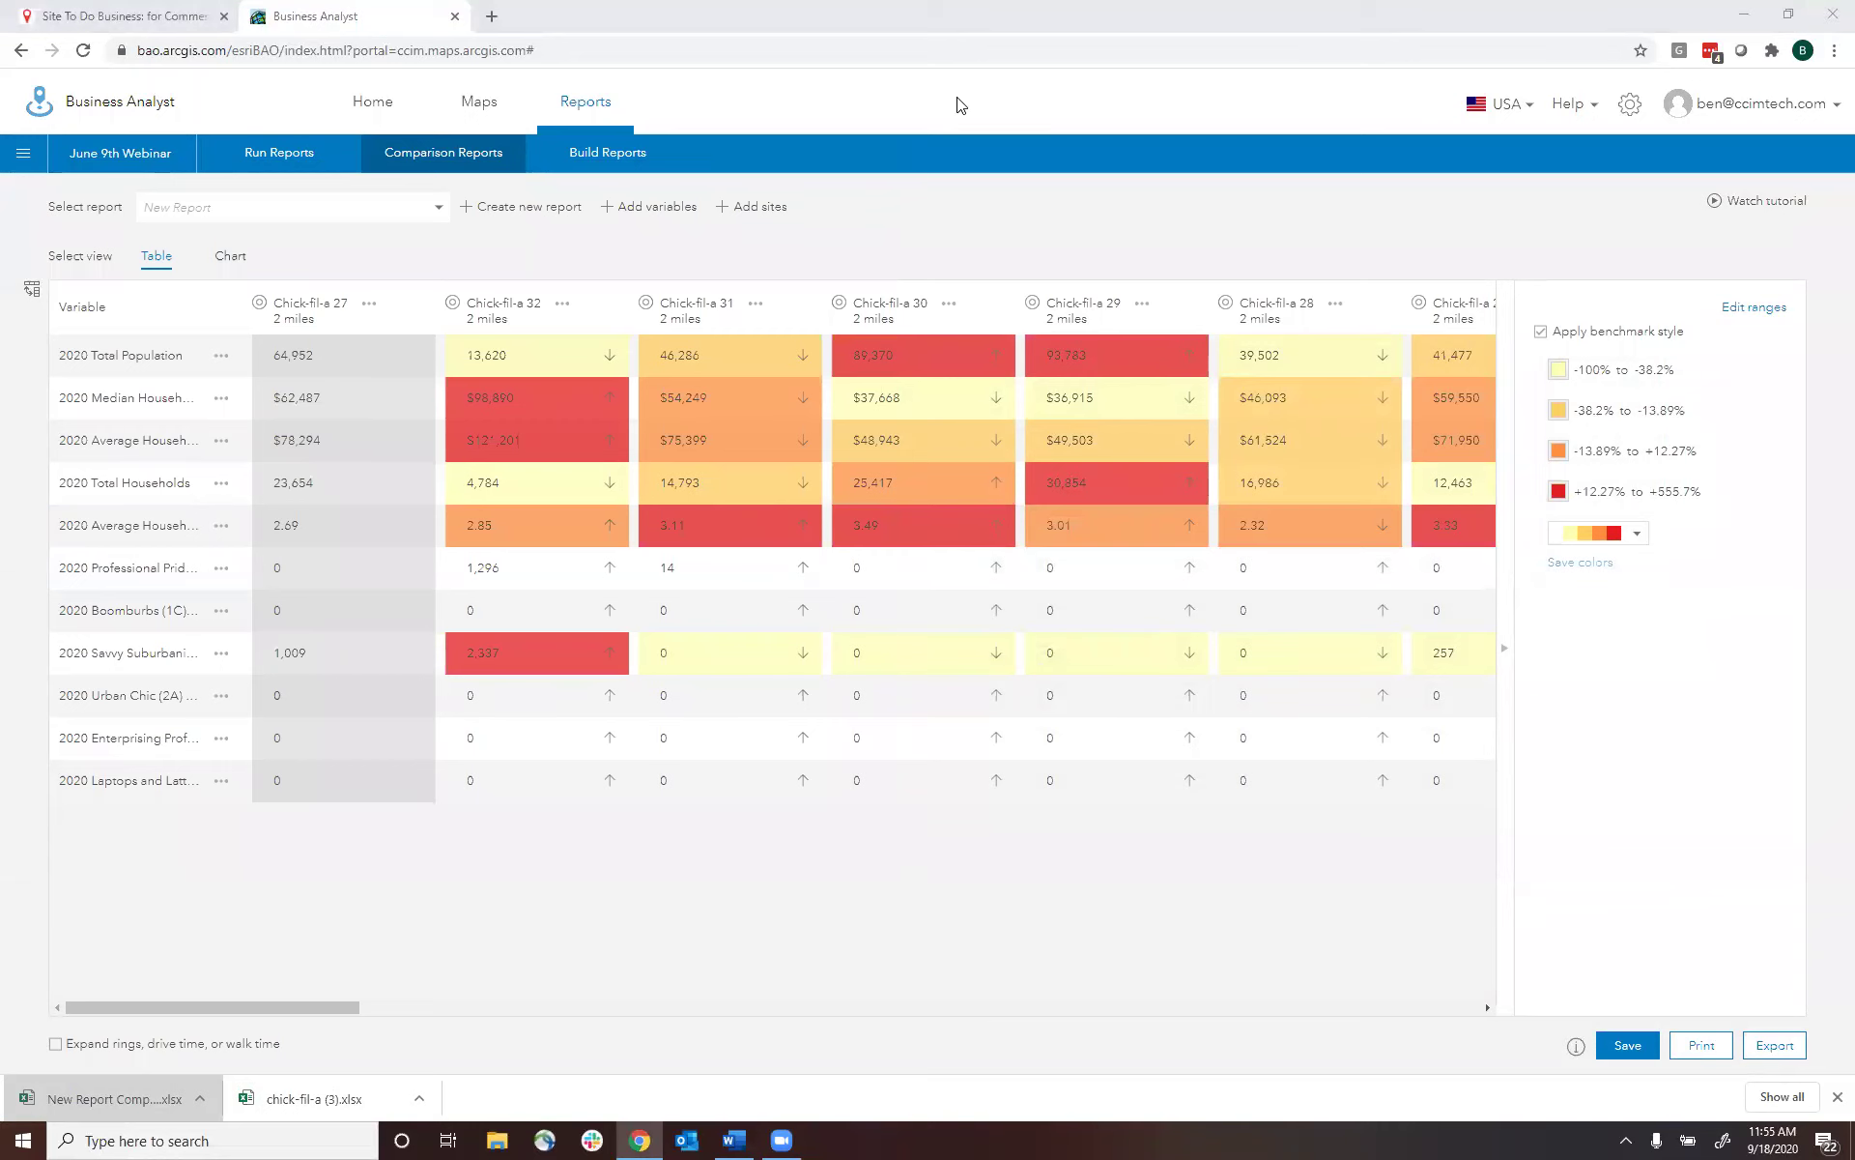
# - Scroll the Latest and Greatest Word notes to 5.- Void Analysis, then minimize Word
pyautogui.click(735, 1140)
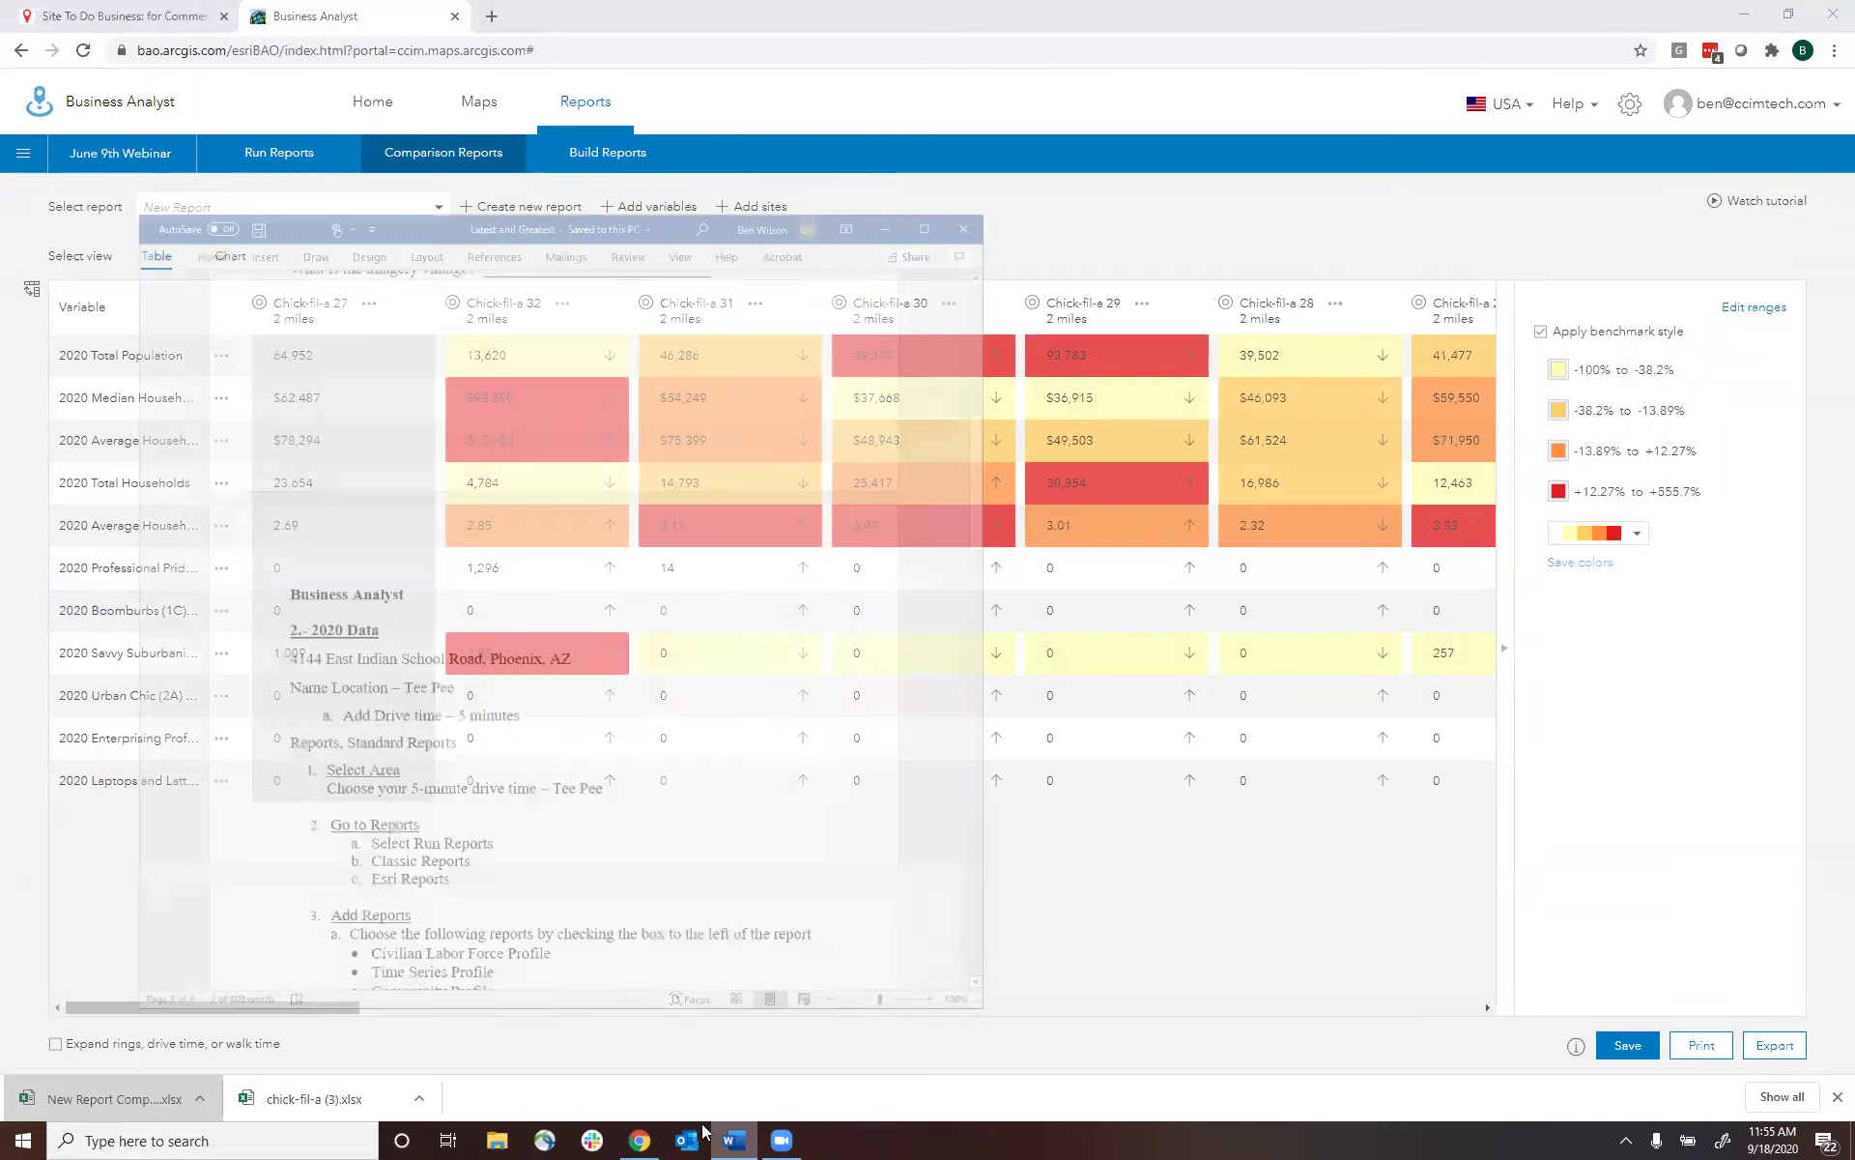
pyautogui.moveTo(990, 410); pyautogui.dragTo(1044, 724)
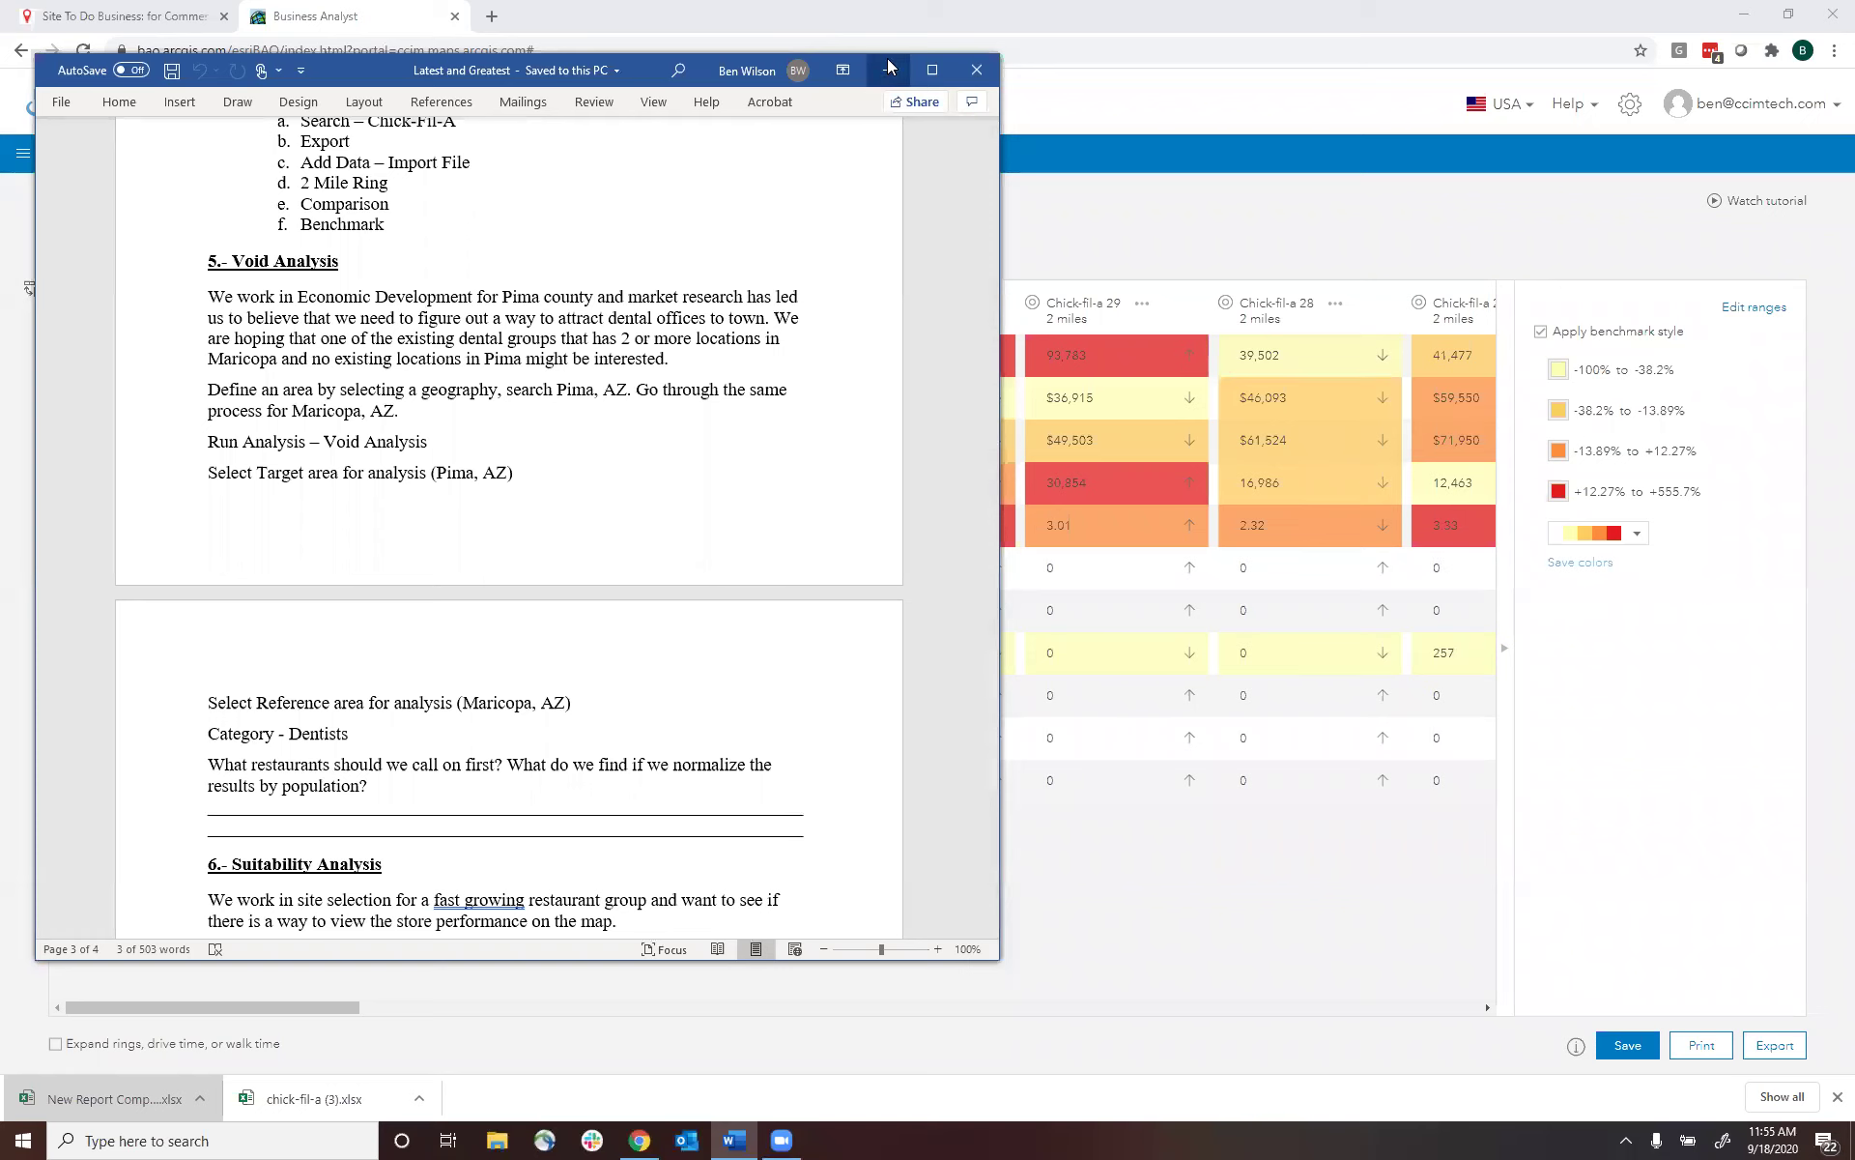
pyautogui.click(621, 47)
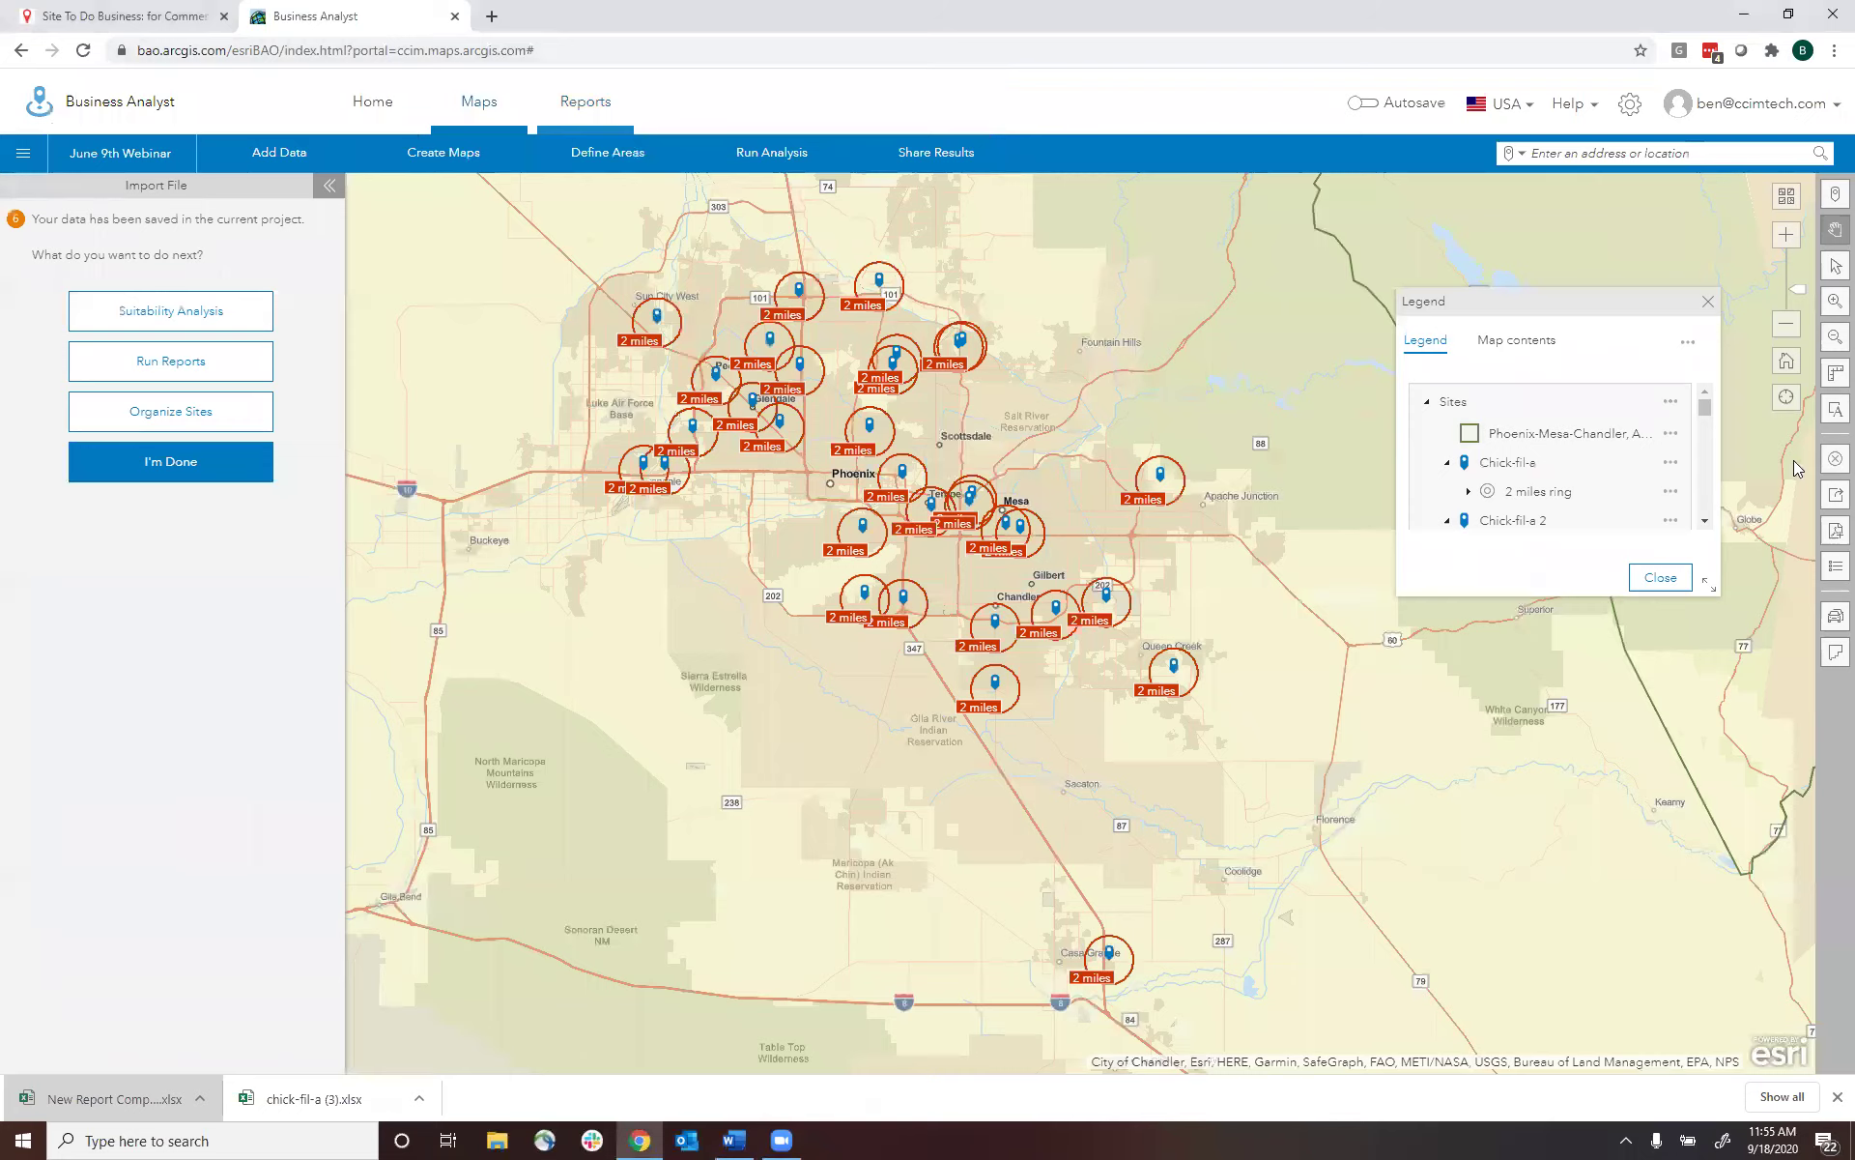
# - Clear all existing sites from the map
pyautogui.click(1835, 459)
pyautogui.click(745, 442)
pyautogui.click(1028, 797)
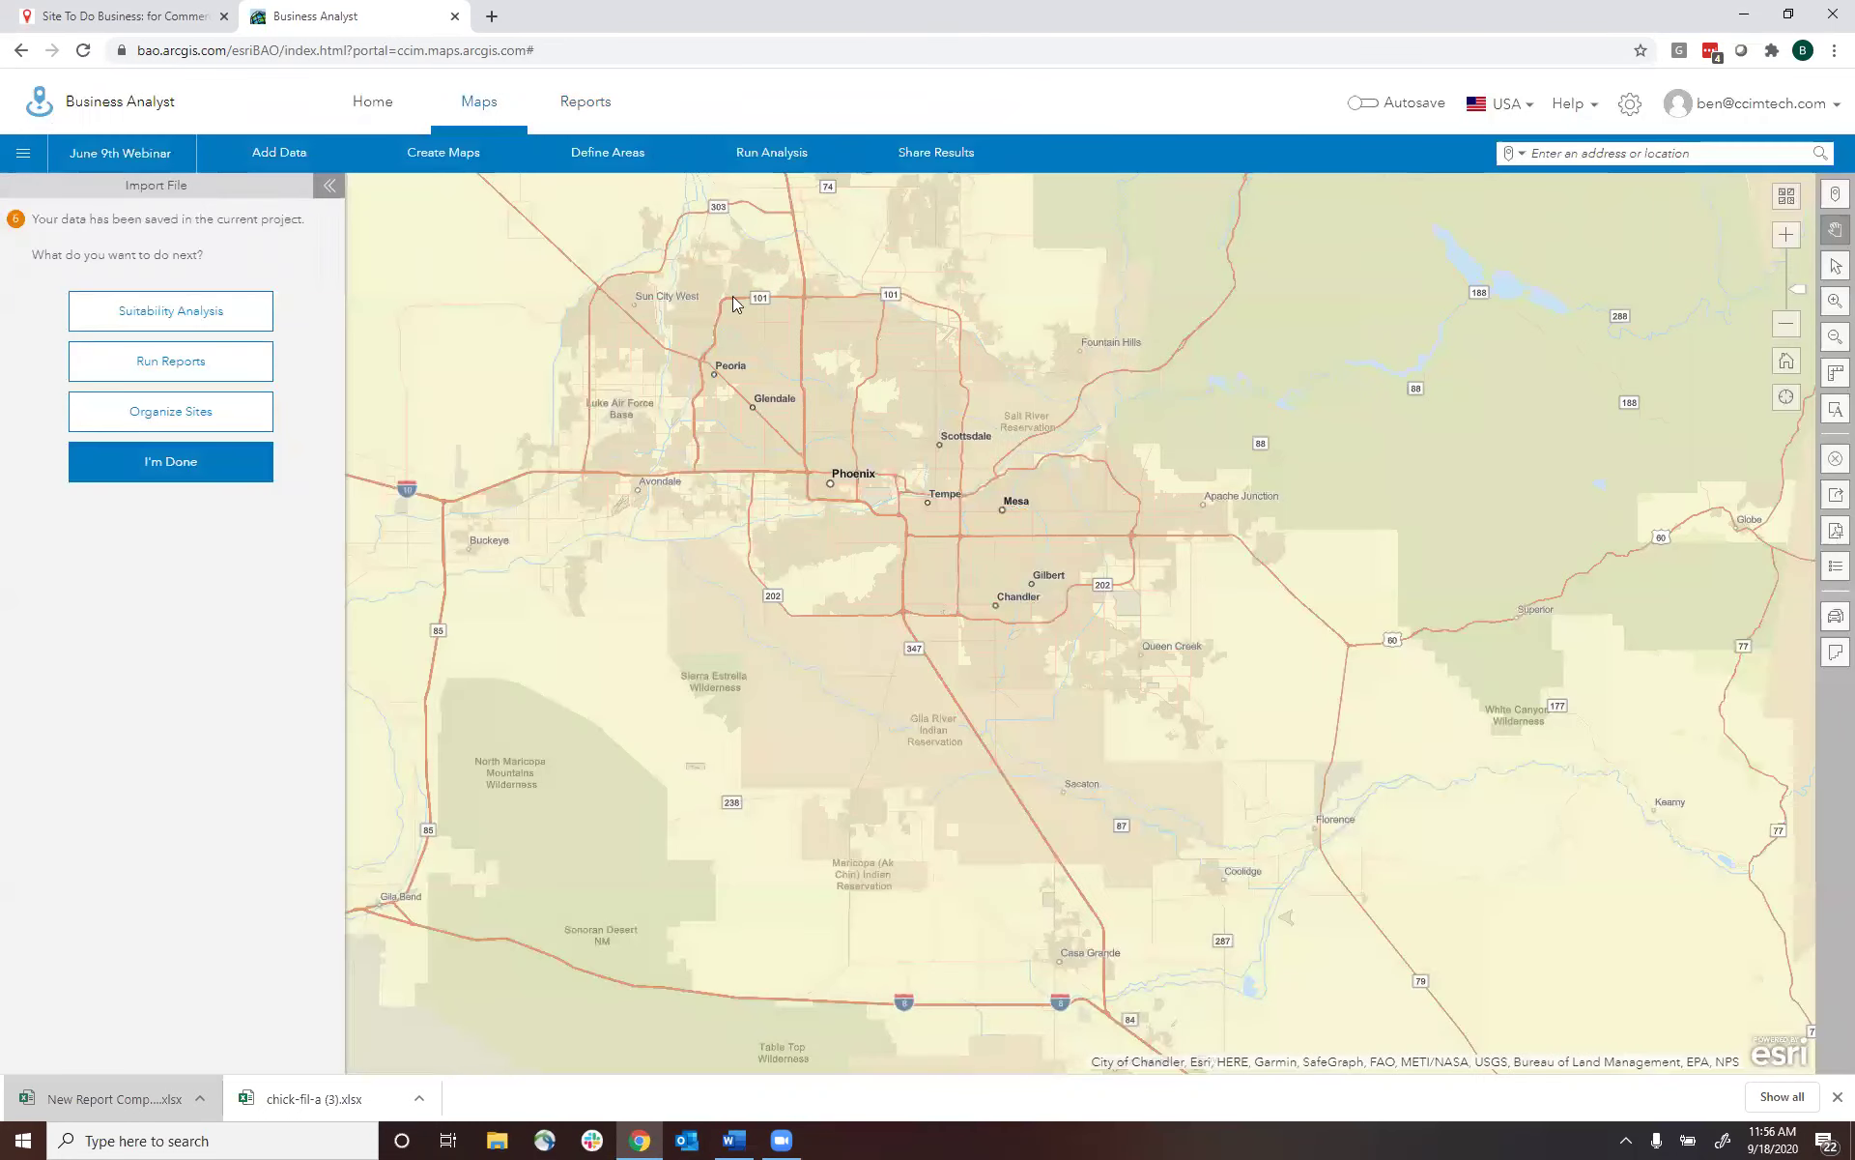
# - Search geography for 'pima' and save Pima County, AZ as a site
pyautogui.click(611, 155)
pyautogui.click(910, 290)
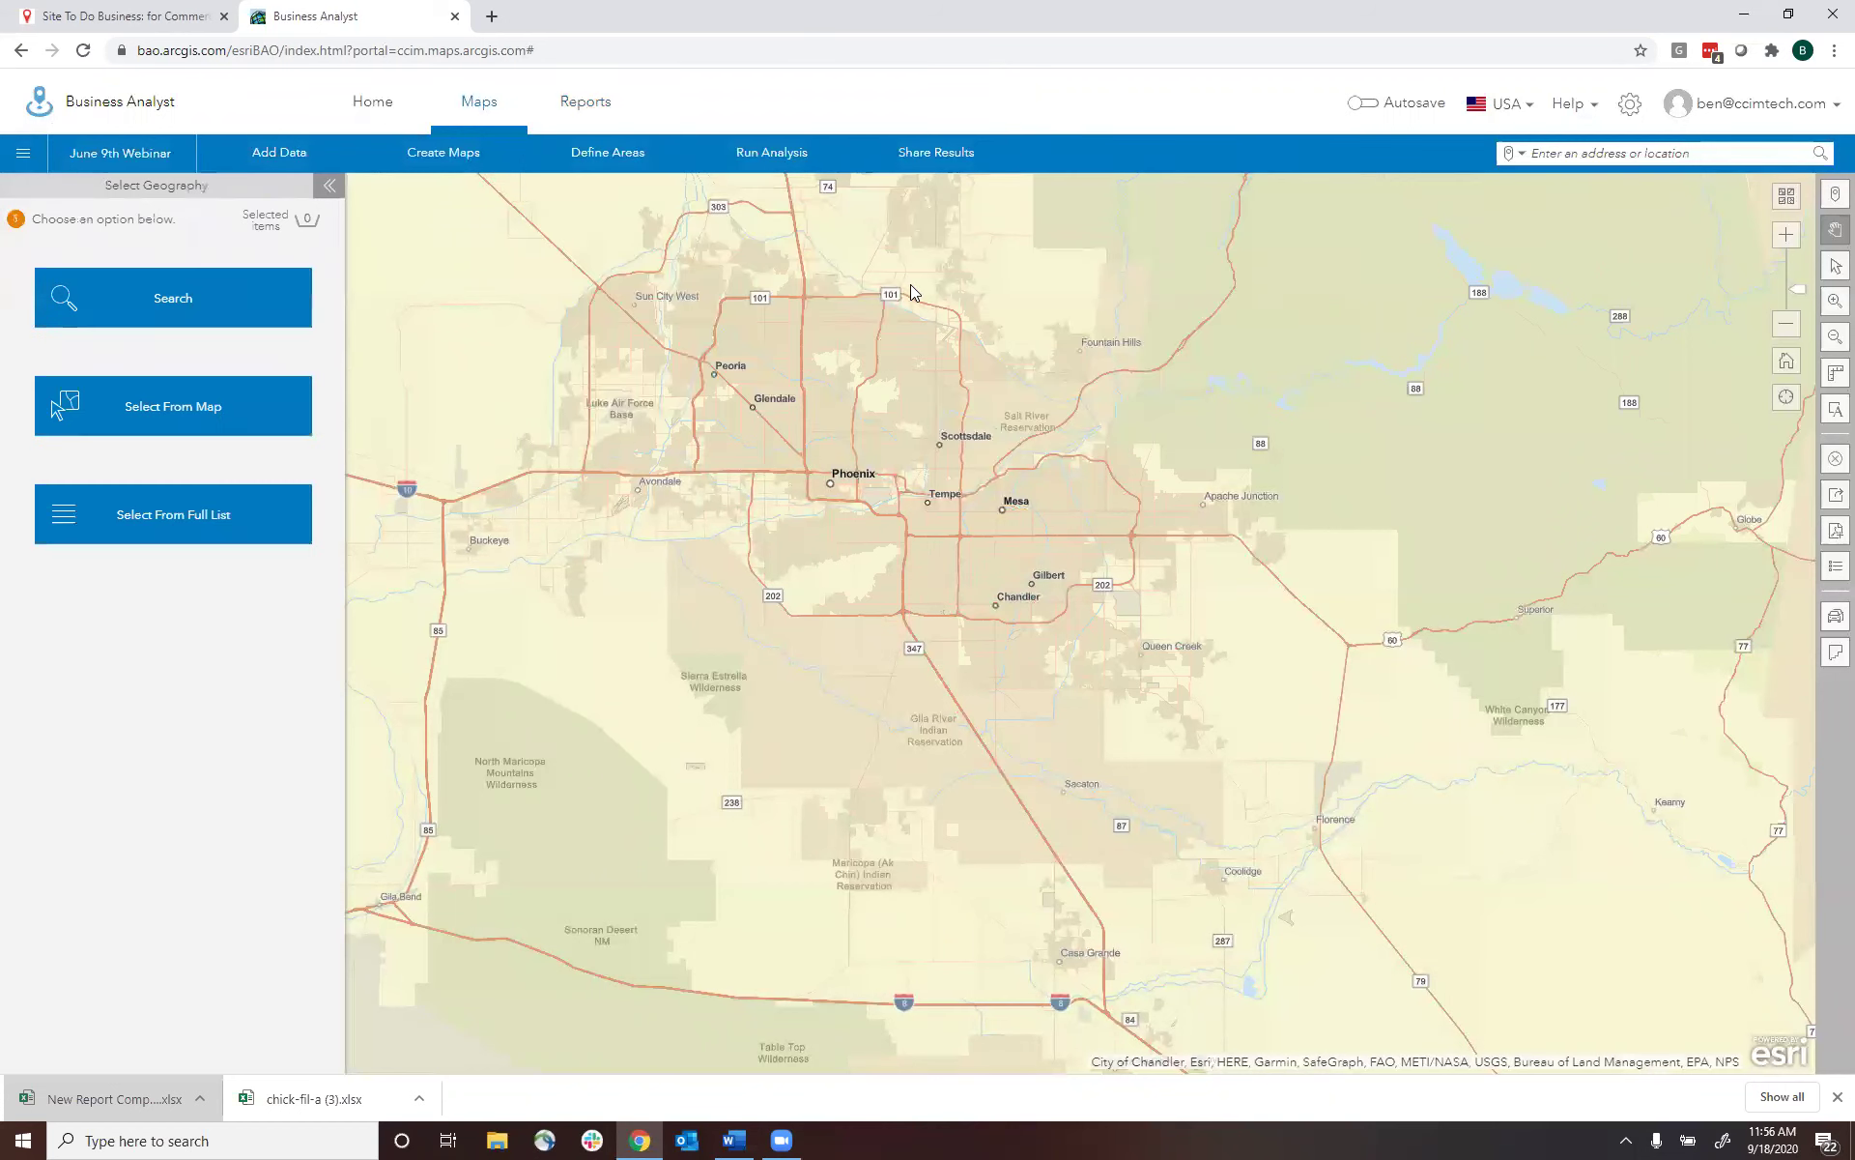
pyautogui.click(213, 284)
pyautogui.click(207, 274)
pyautogui.write('pima')
pyautogui.press('Return')
pyautogui.click(54, 377)
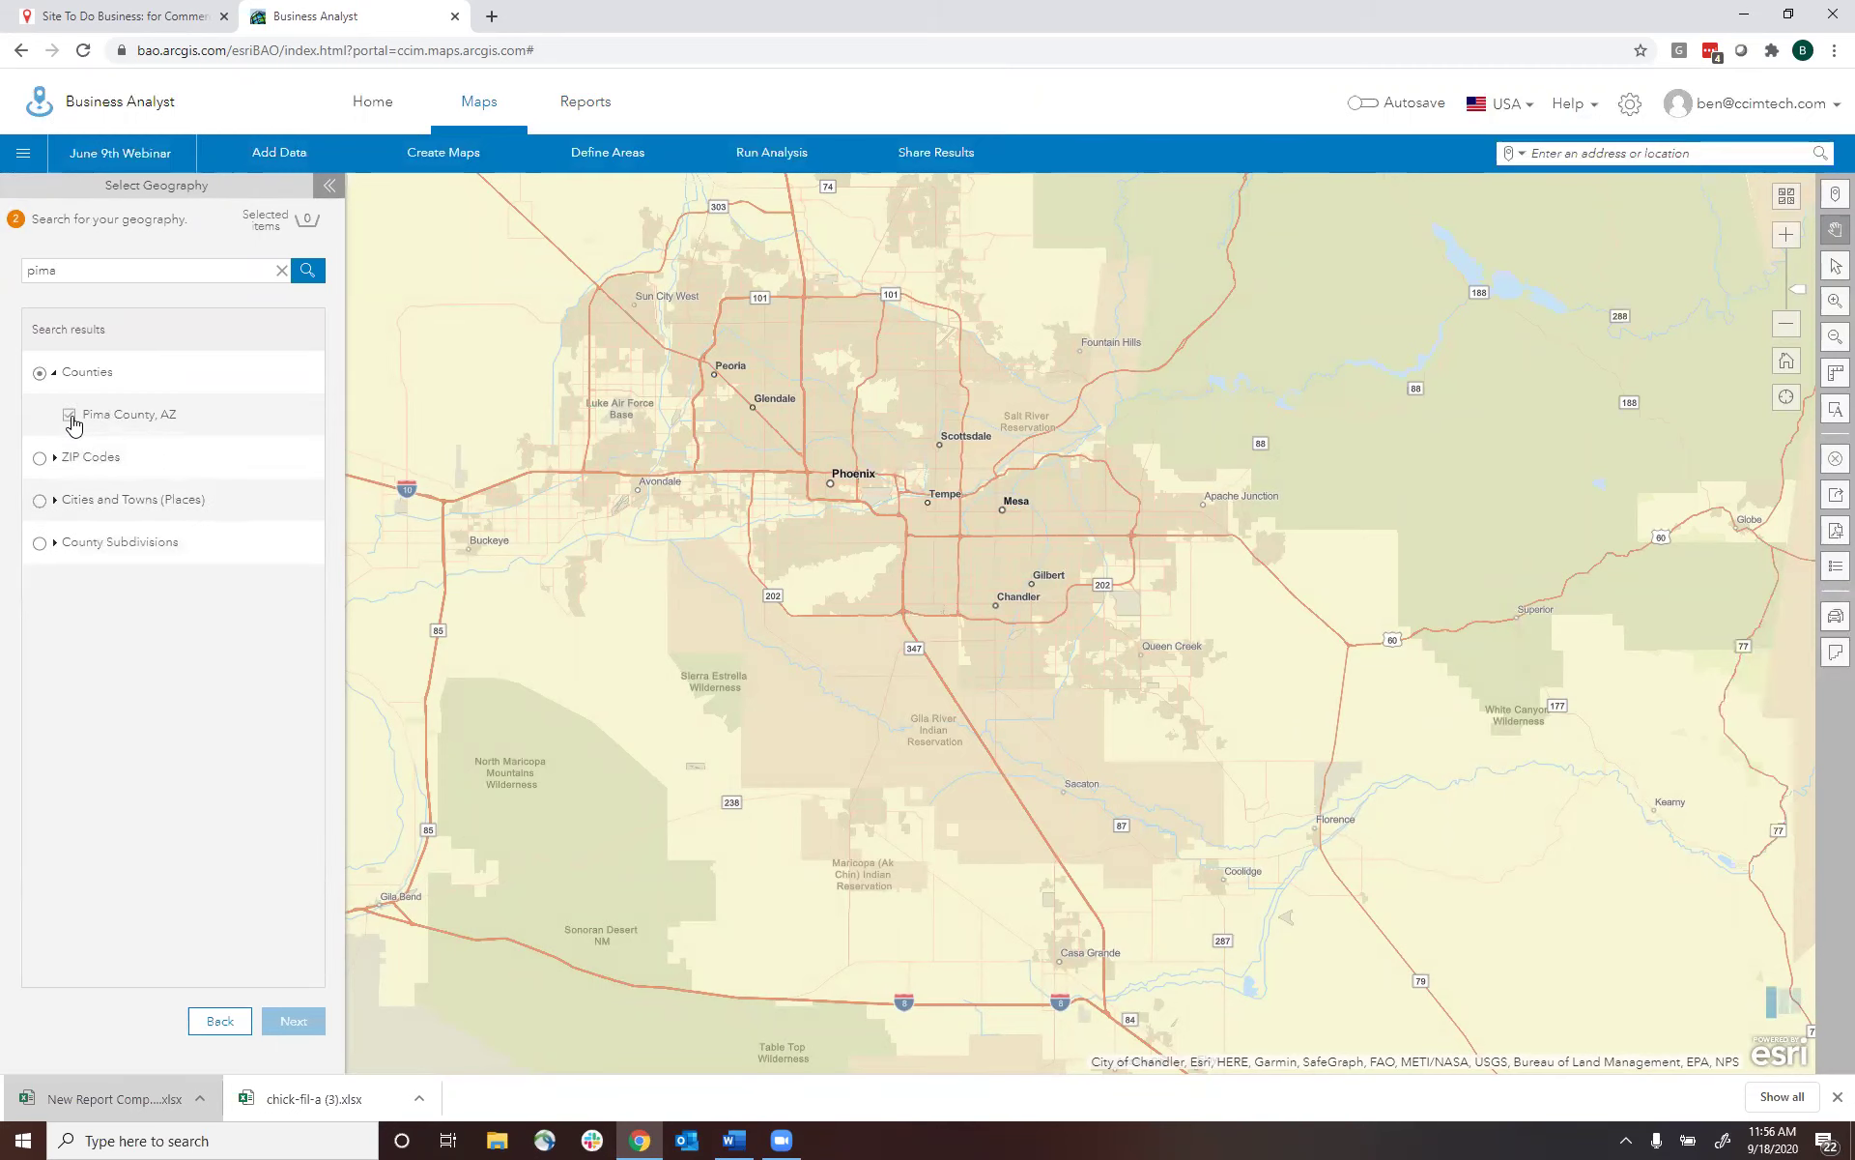
pyautogui.click(70, 416)
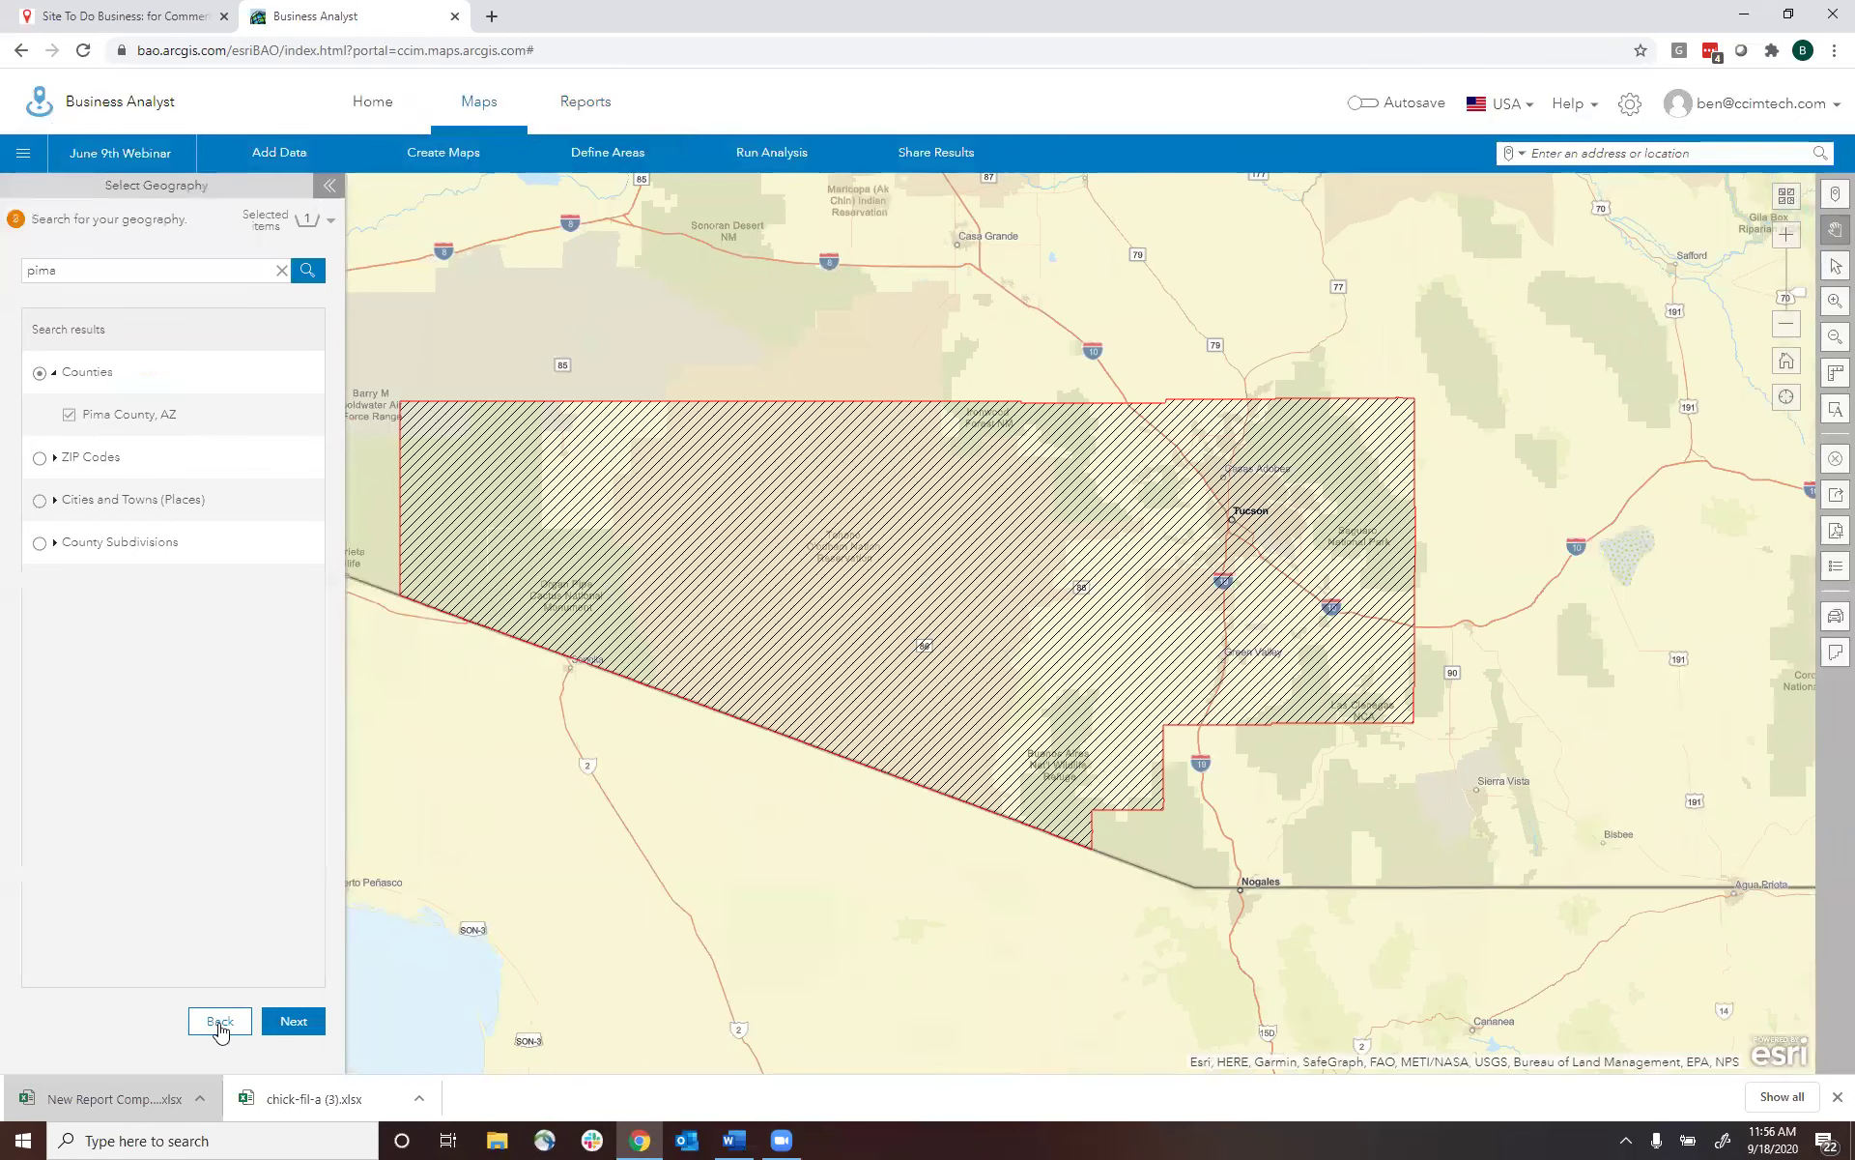
pyautogui.click(302, 1022)
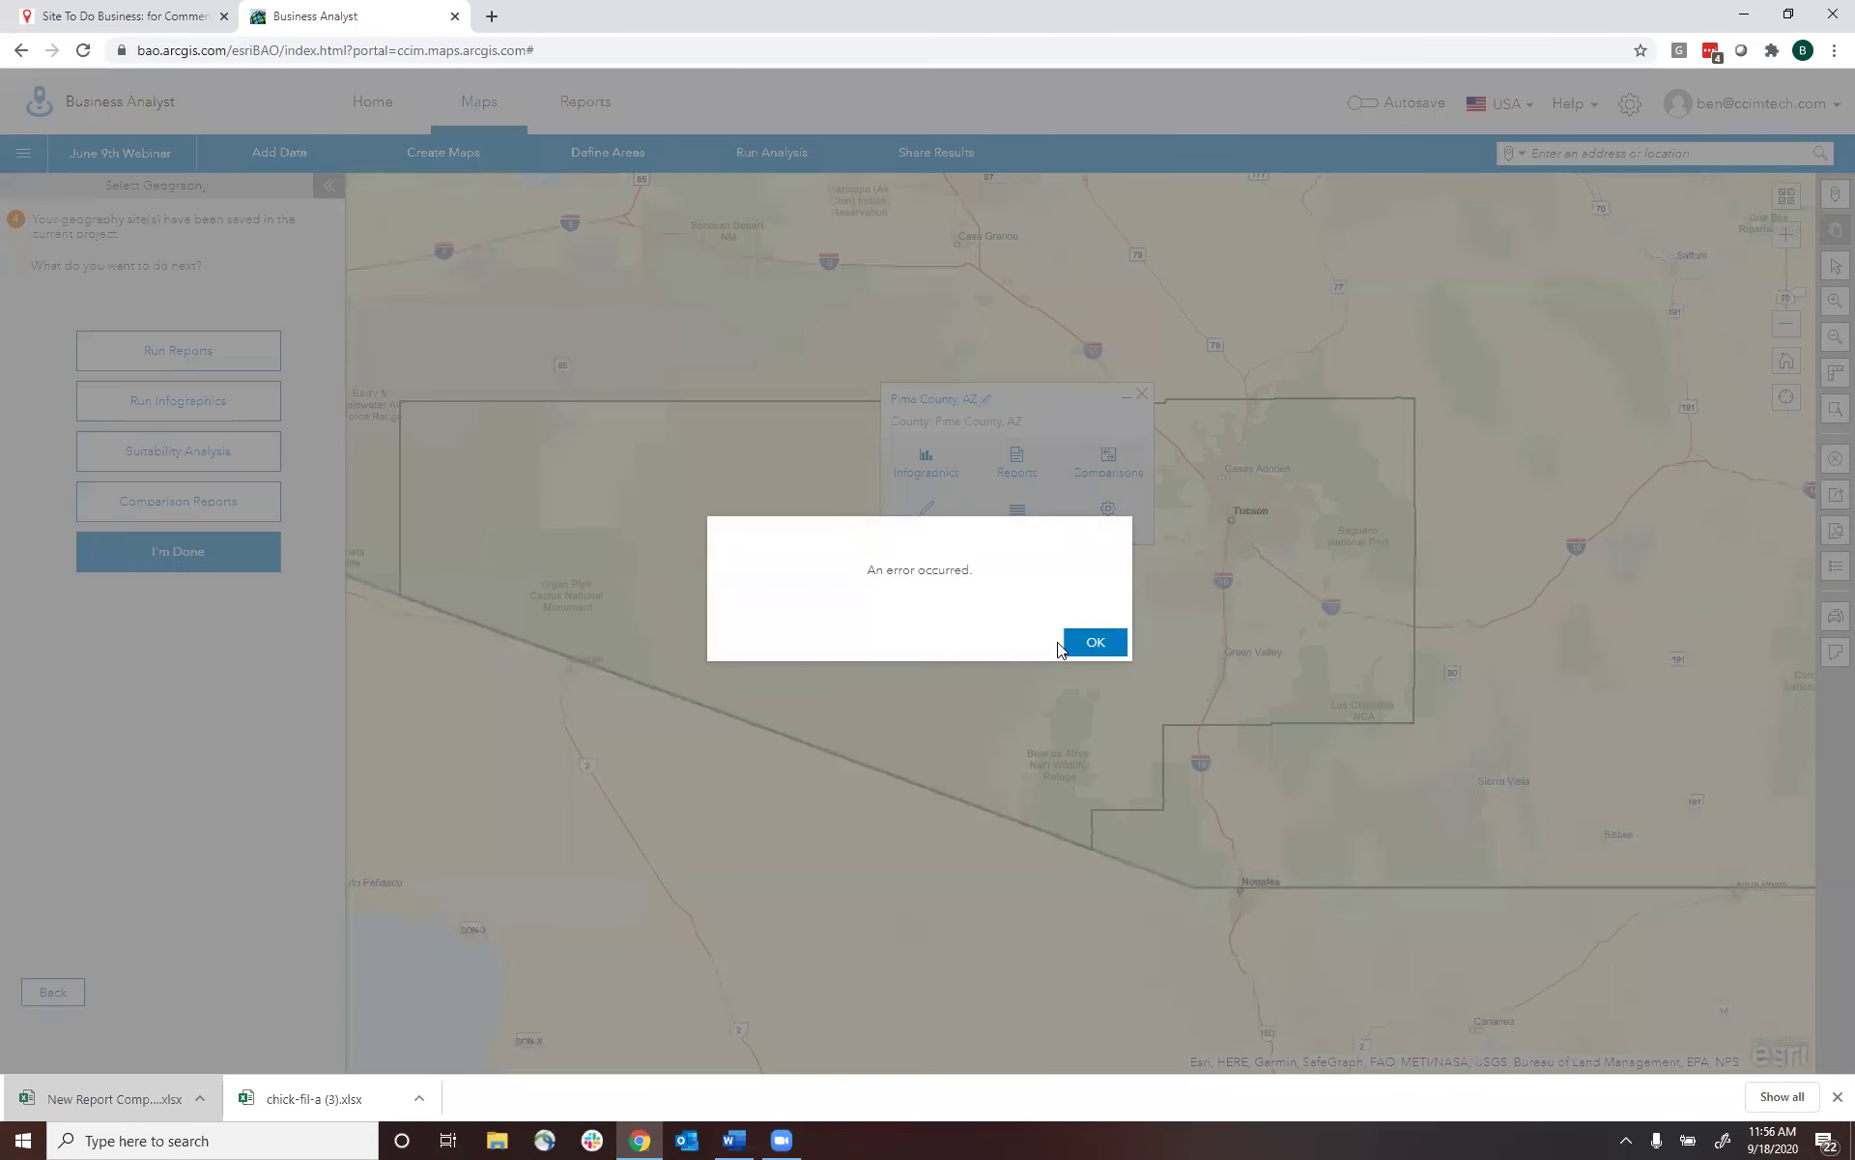
pyautogui.click(1090, 641)
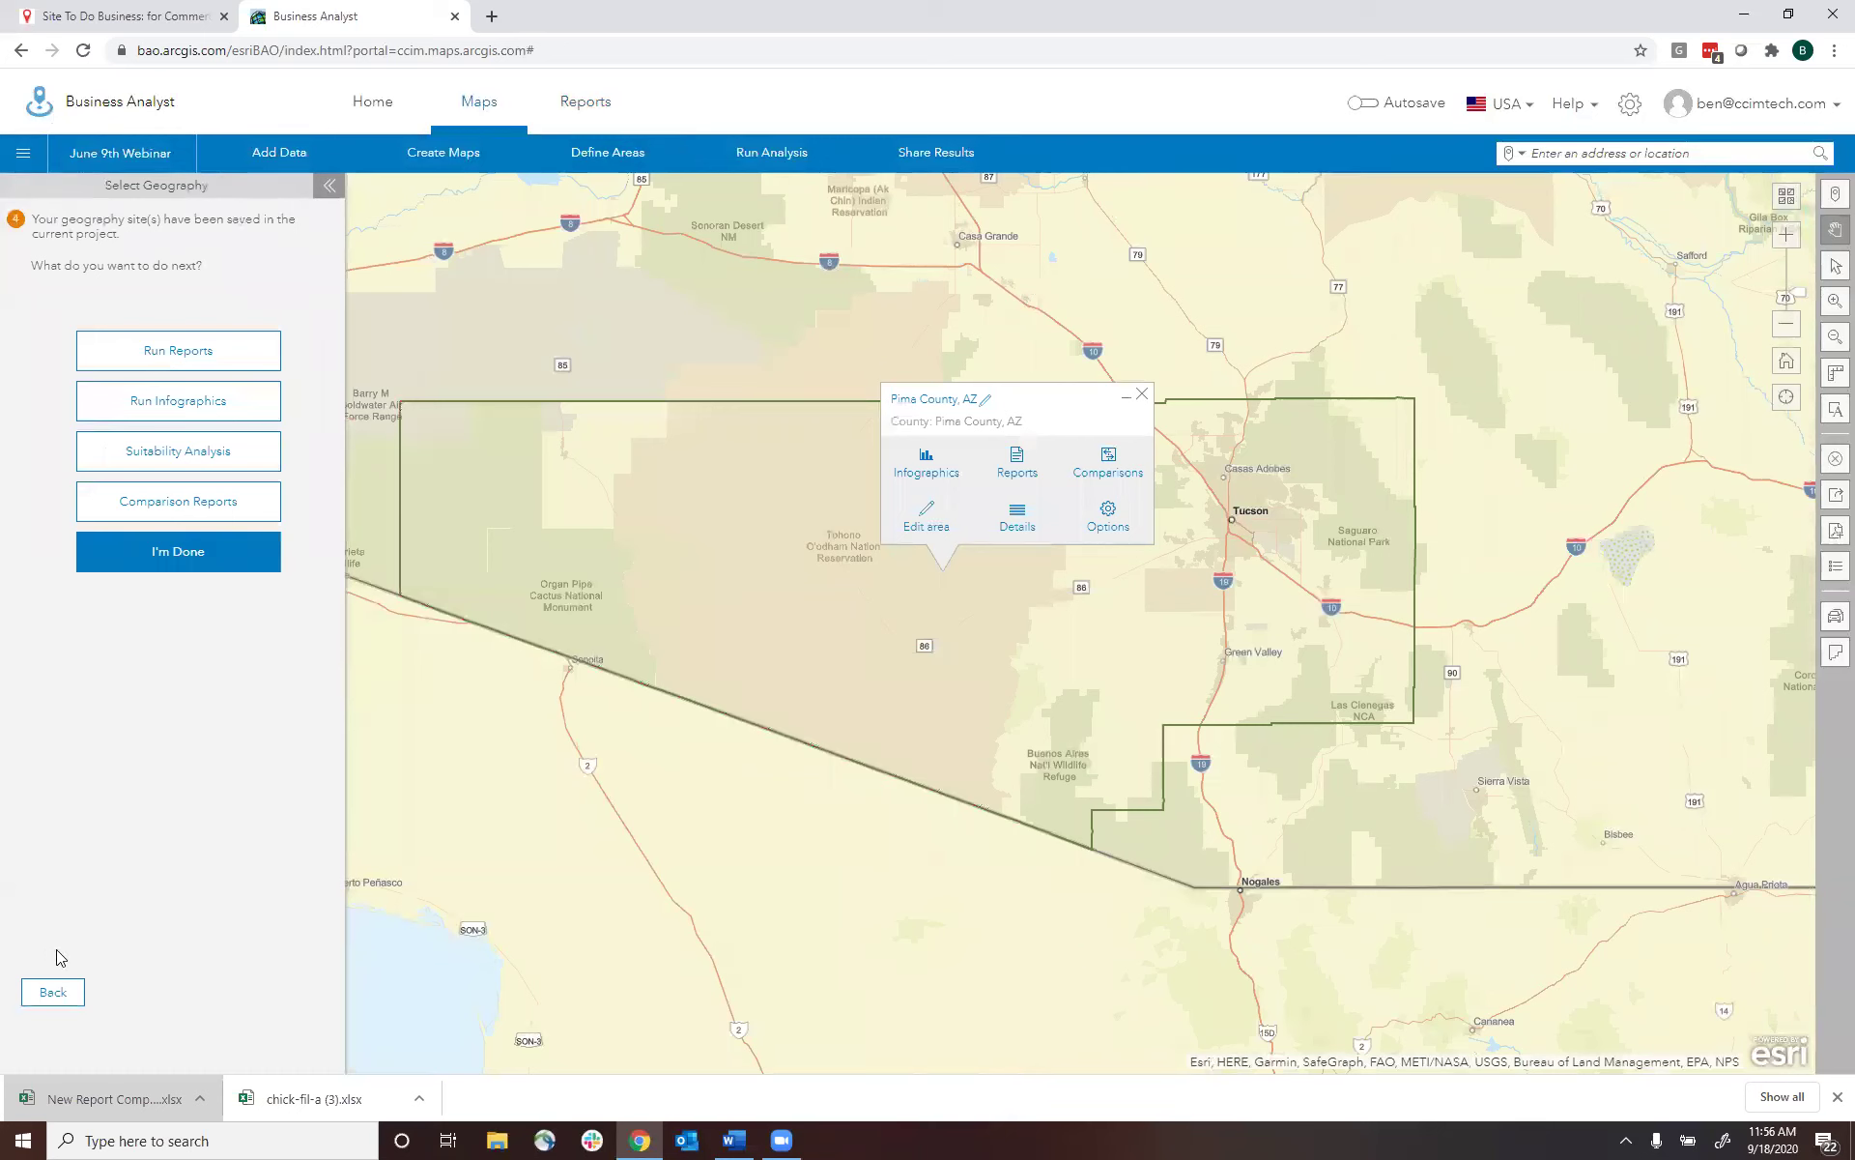
# - Search geography for 'maricopa' and save Maricopa County, AZ as a second site
pyautogui.click(606, 157)
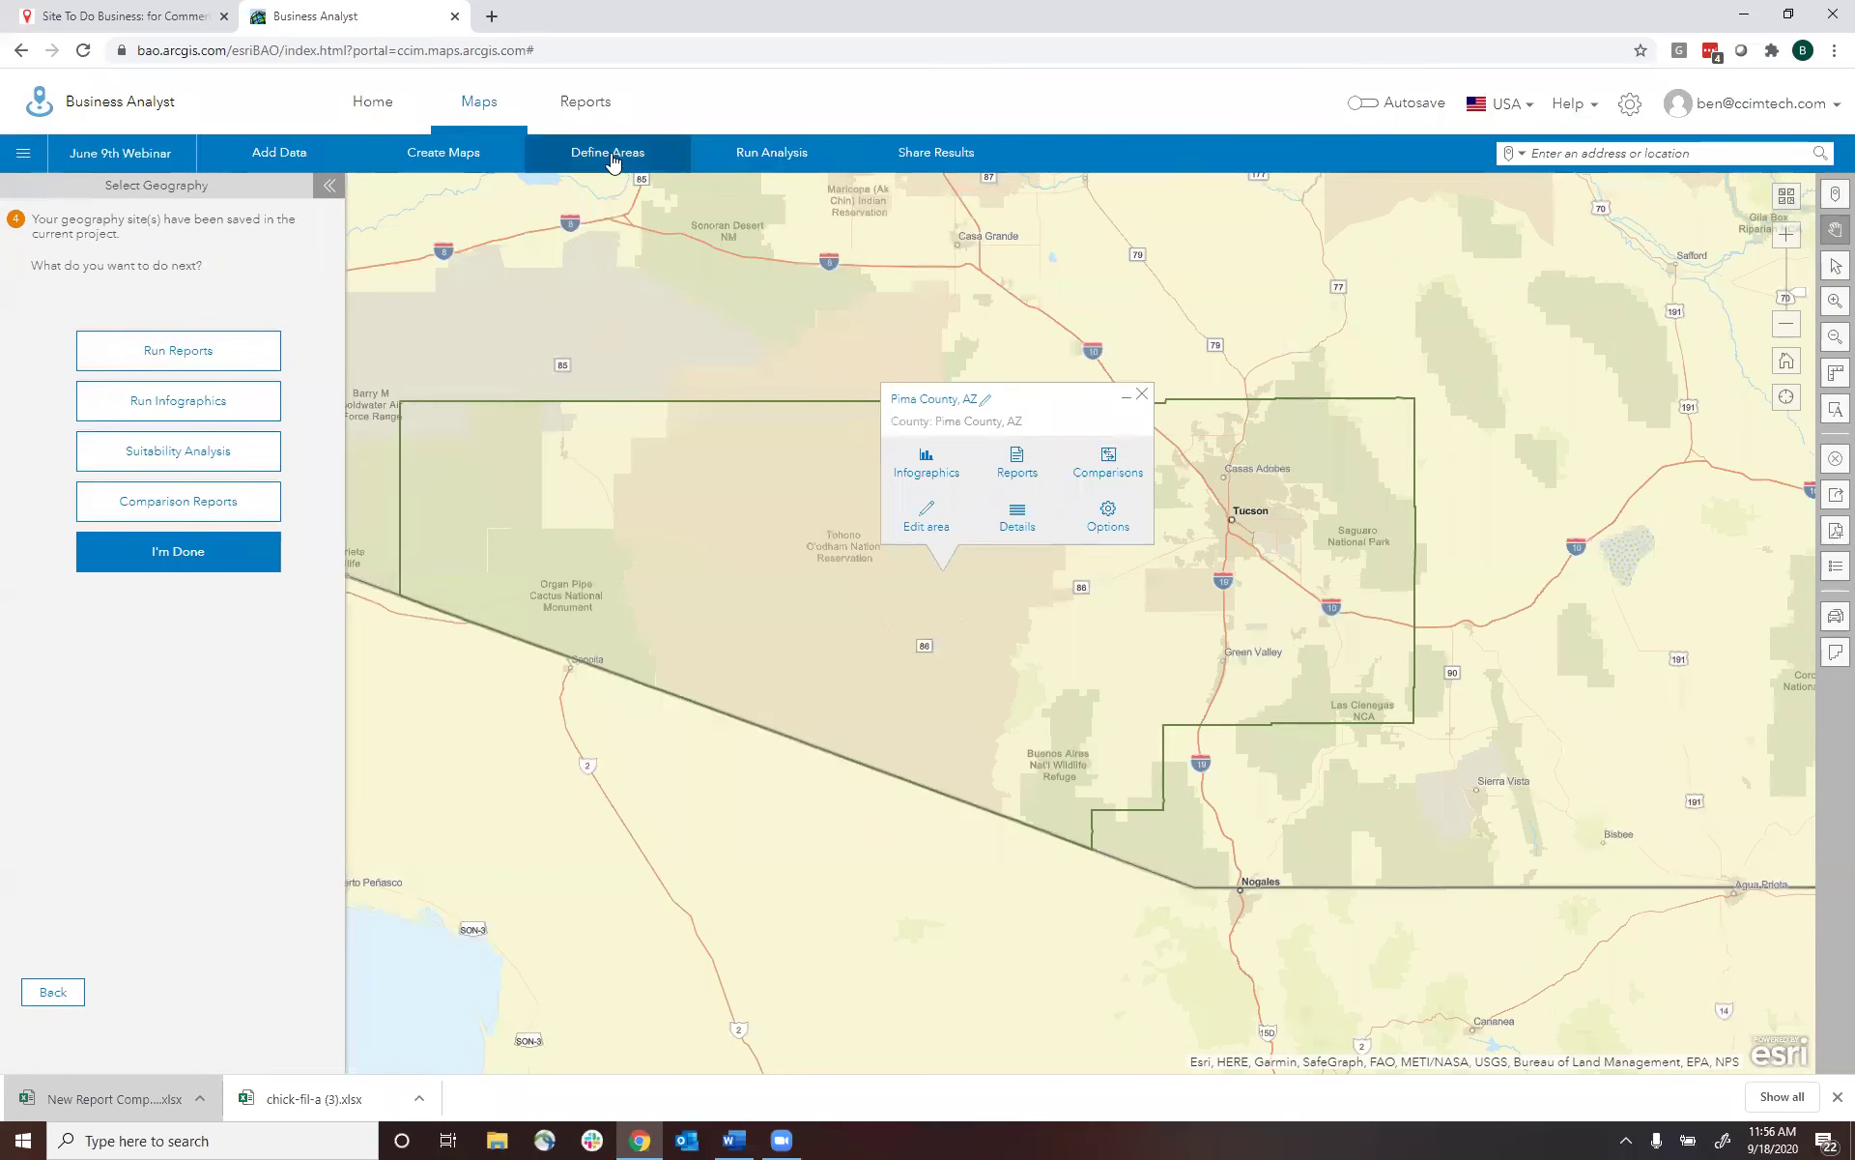
pyautogui.click(166, 574)
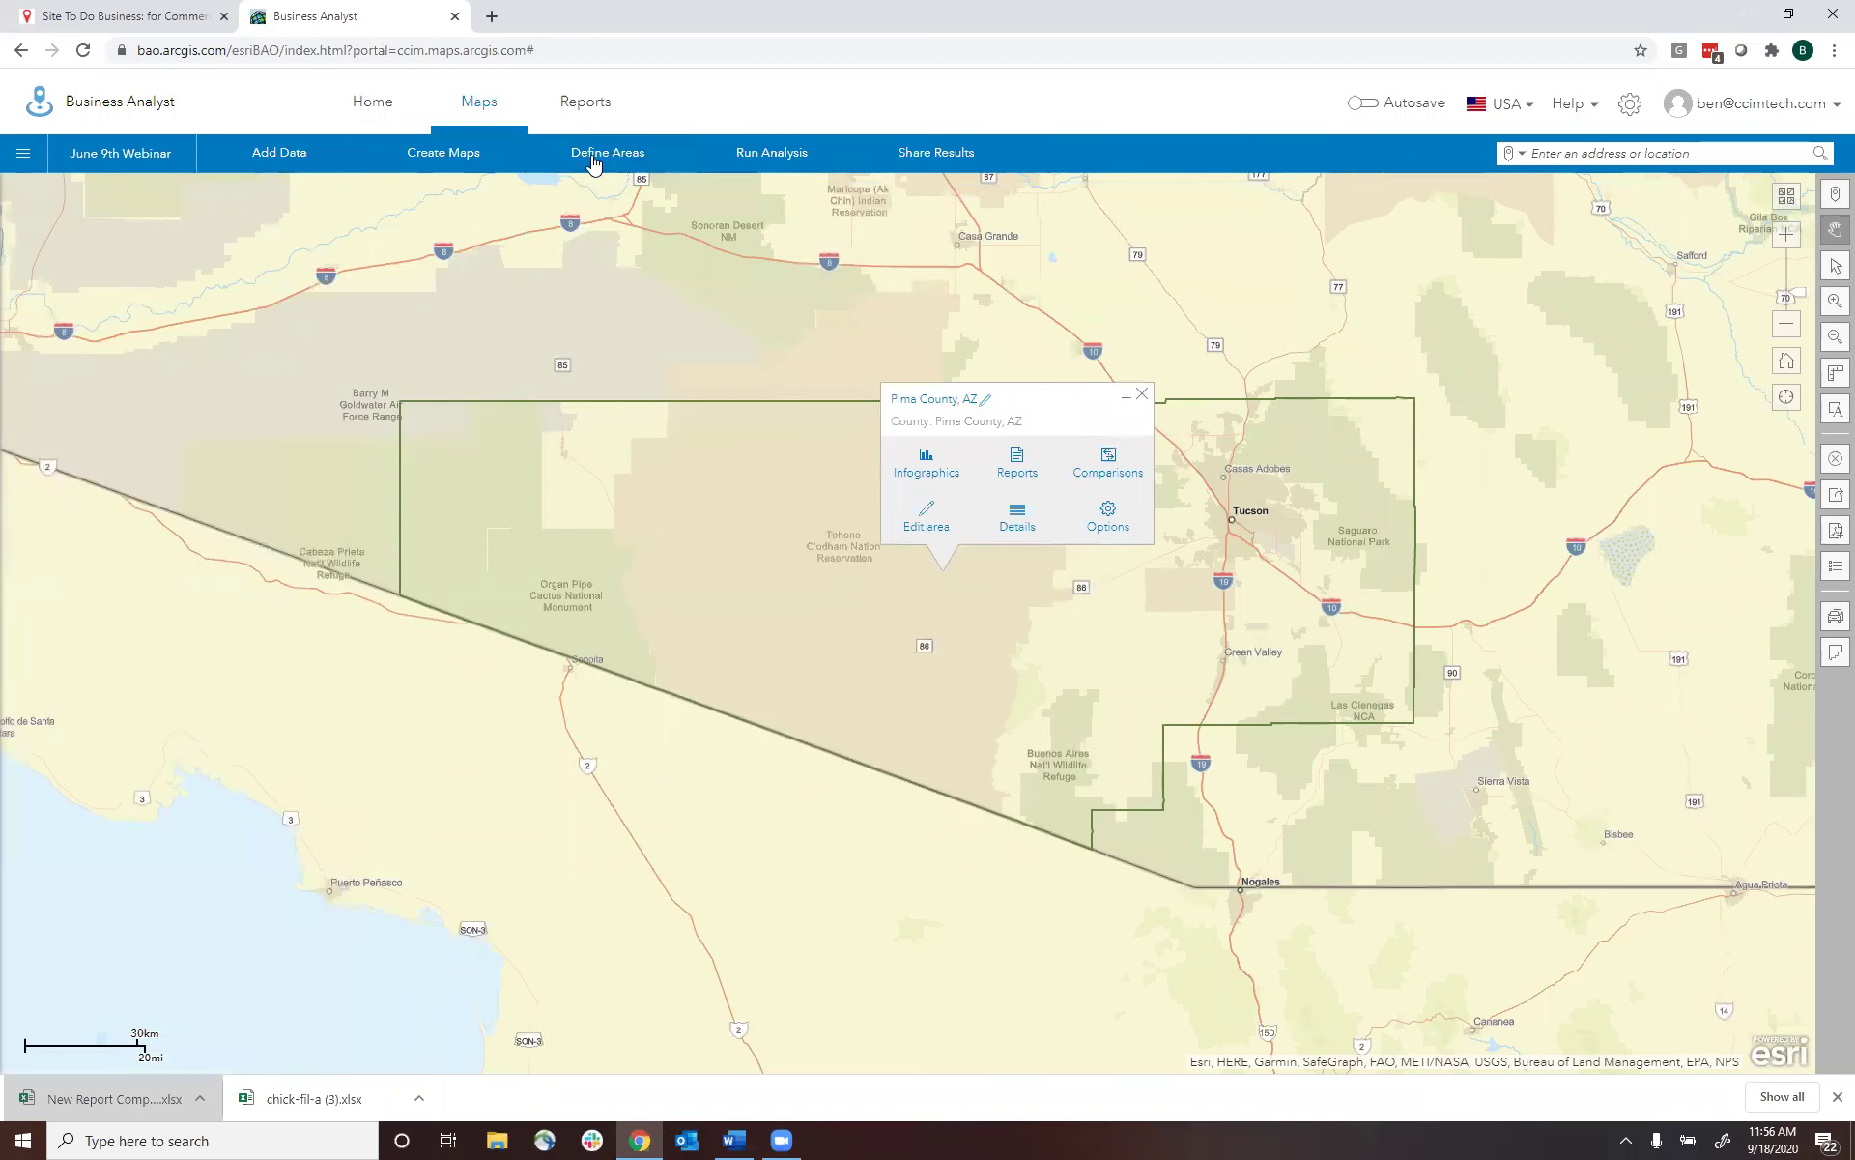
pyautogui.moveTo(592, 159)
pyautogui.click(845, 298)
pyautogui.click(195, 307)
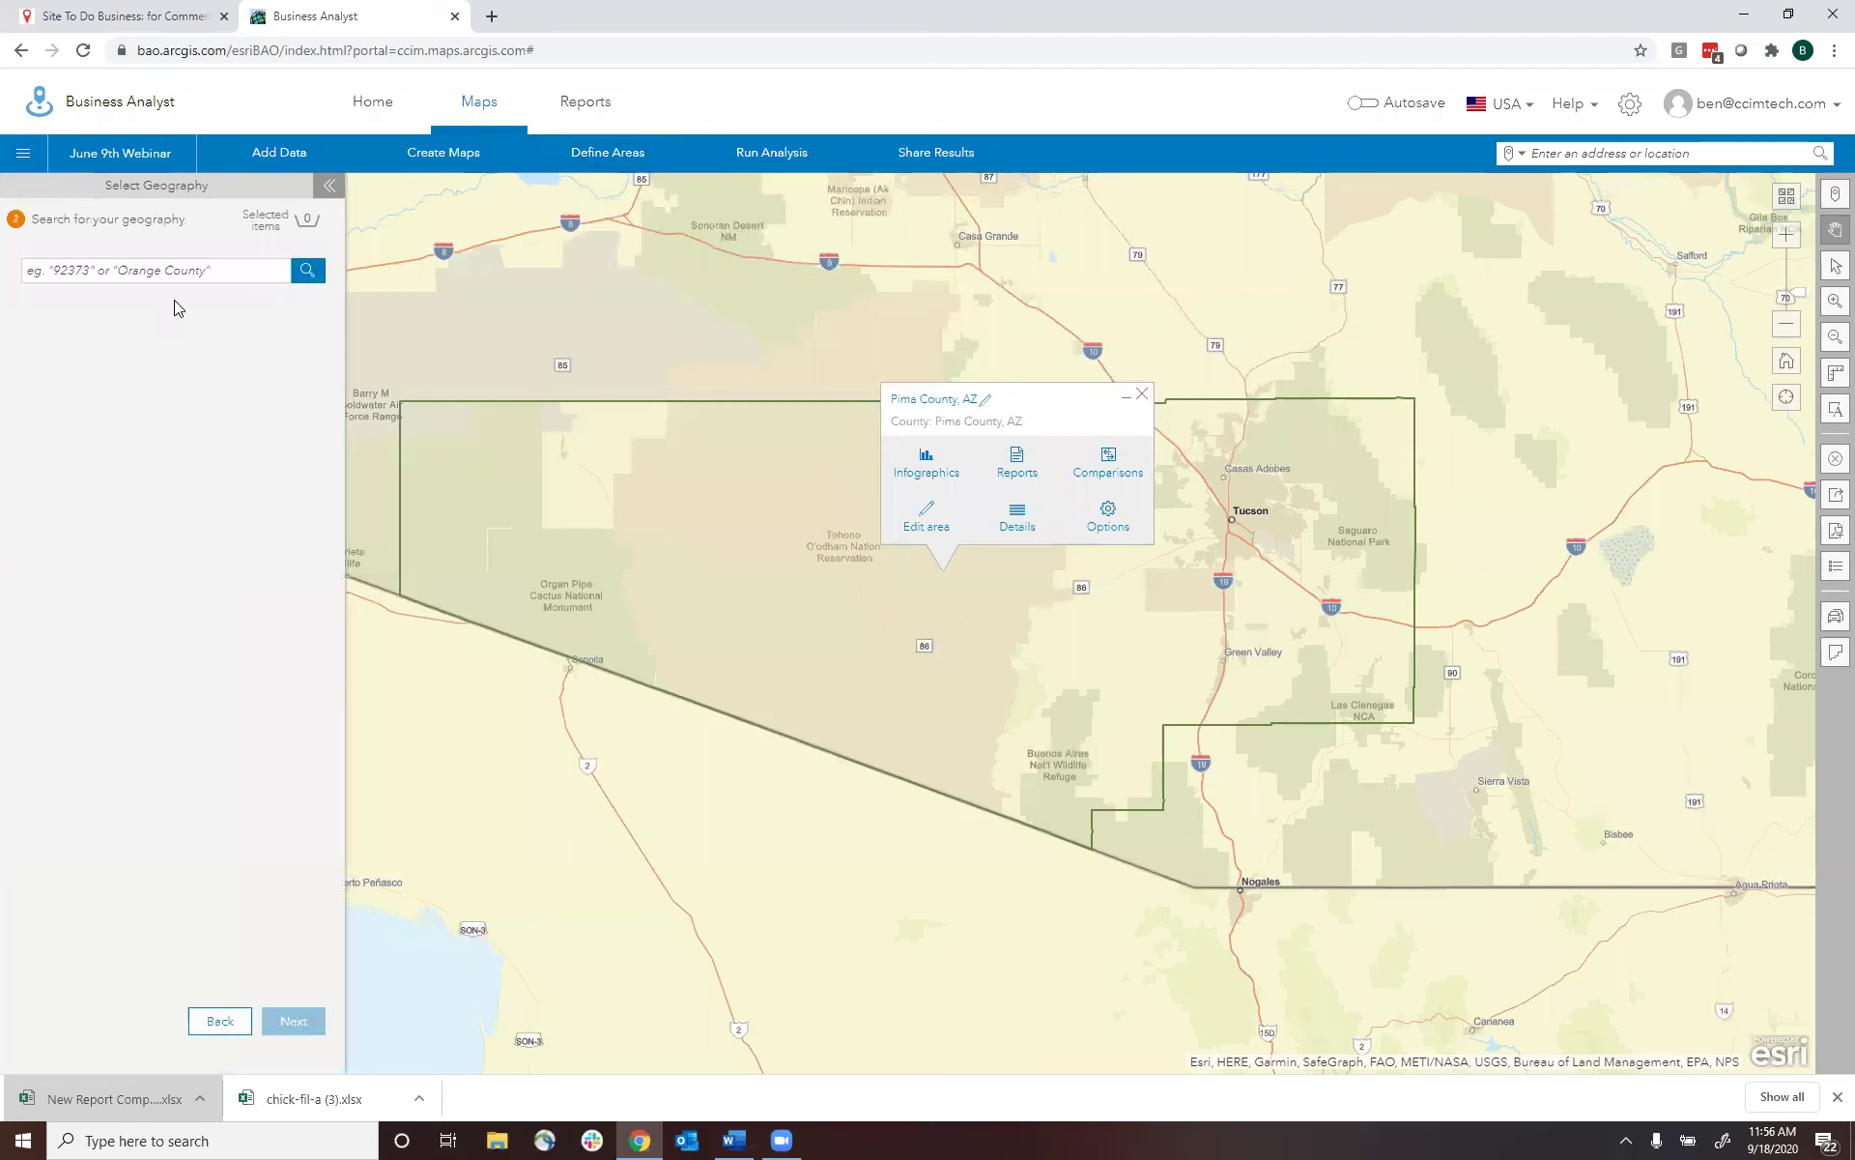
pyautogui.write('ma')
pyautogui.press('BackSpace')
pyautogui.press('BackSpace')
pyautogui.press('BackSpace')
pyautogui.press('BackSpace')
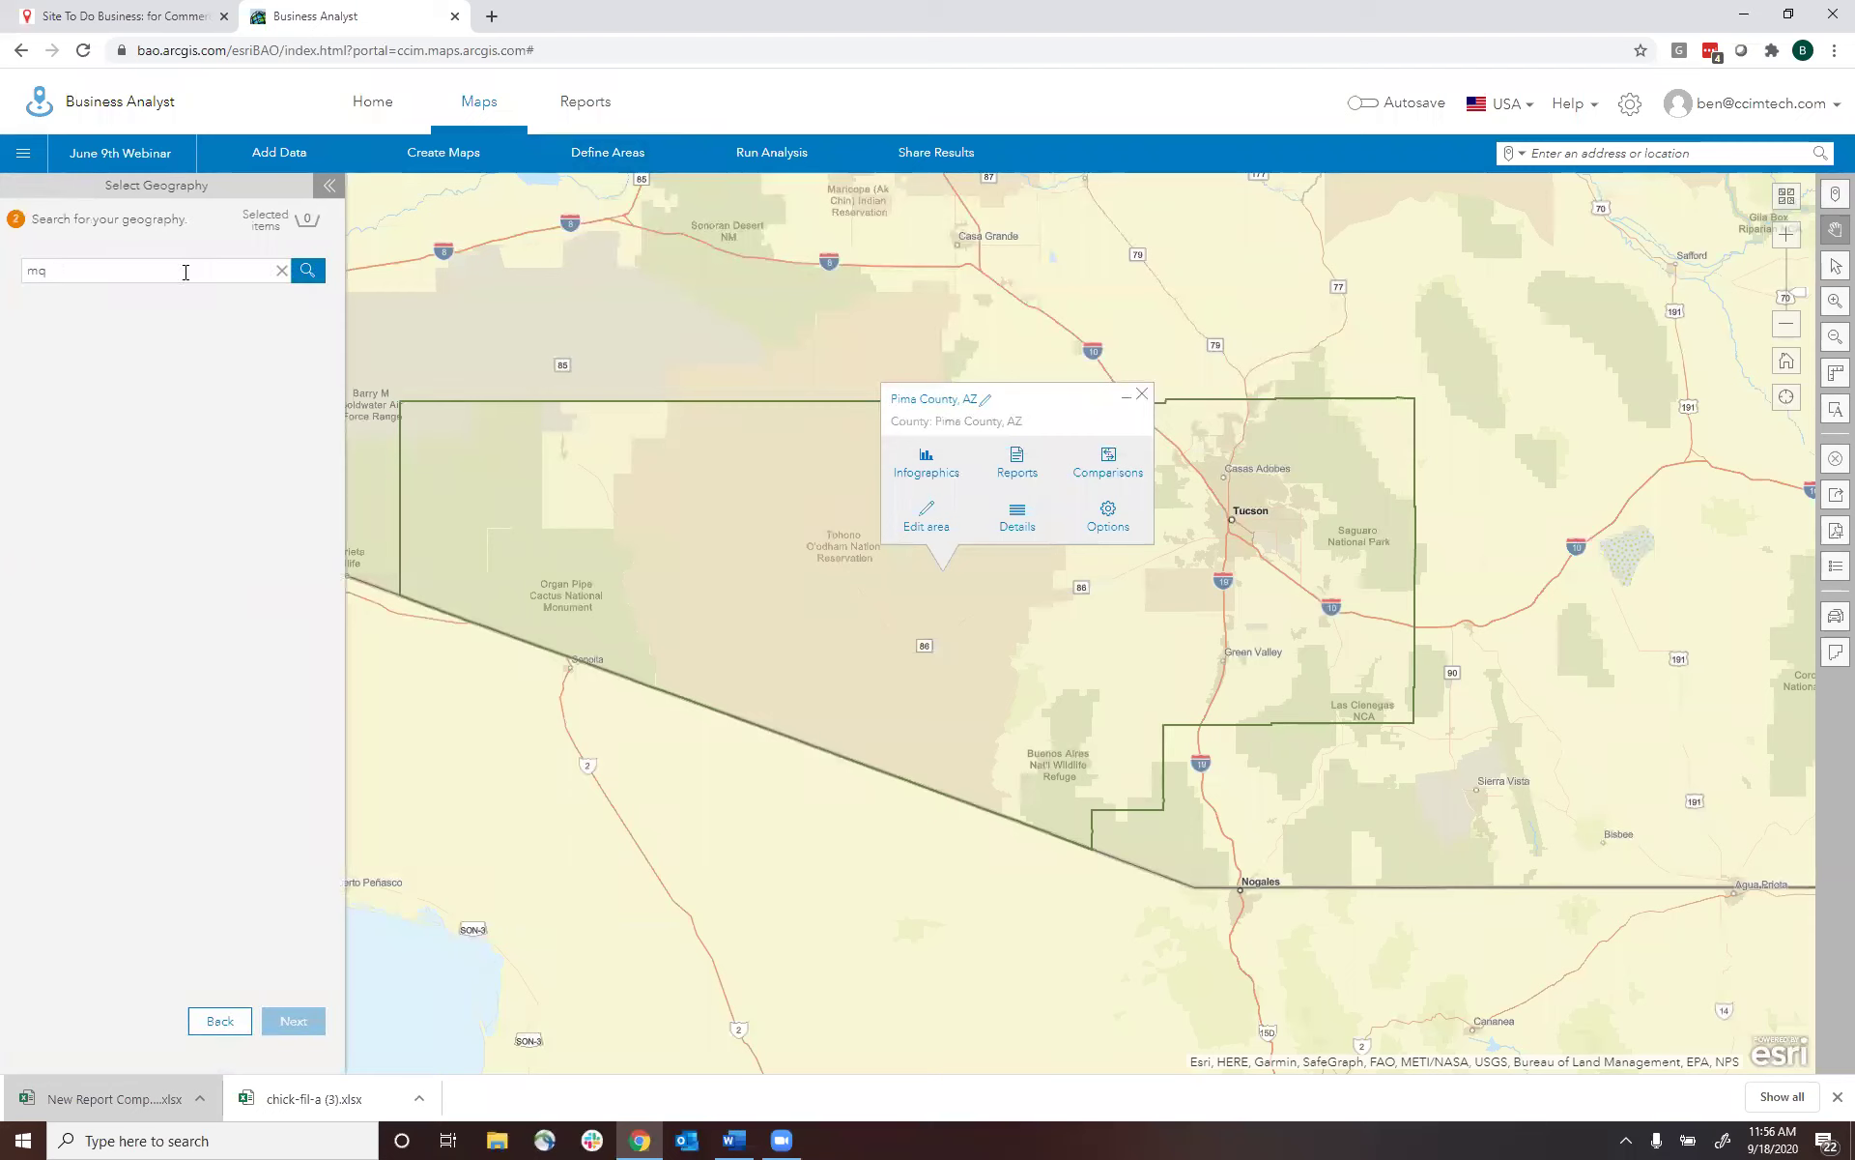
pyautogui.write('arico')
pyautogui.click(56, 377)
pyautogui.click(68, 415)
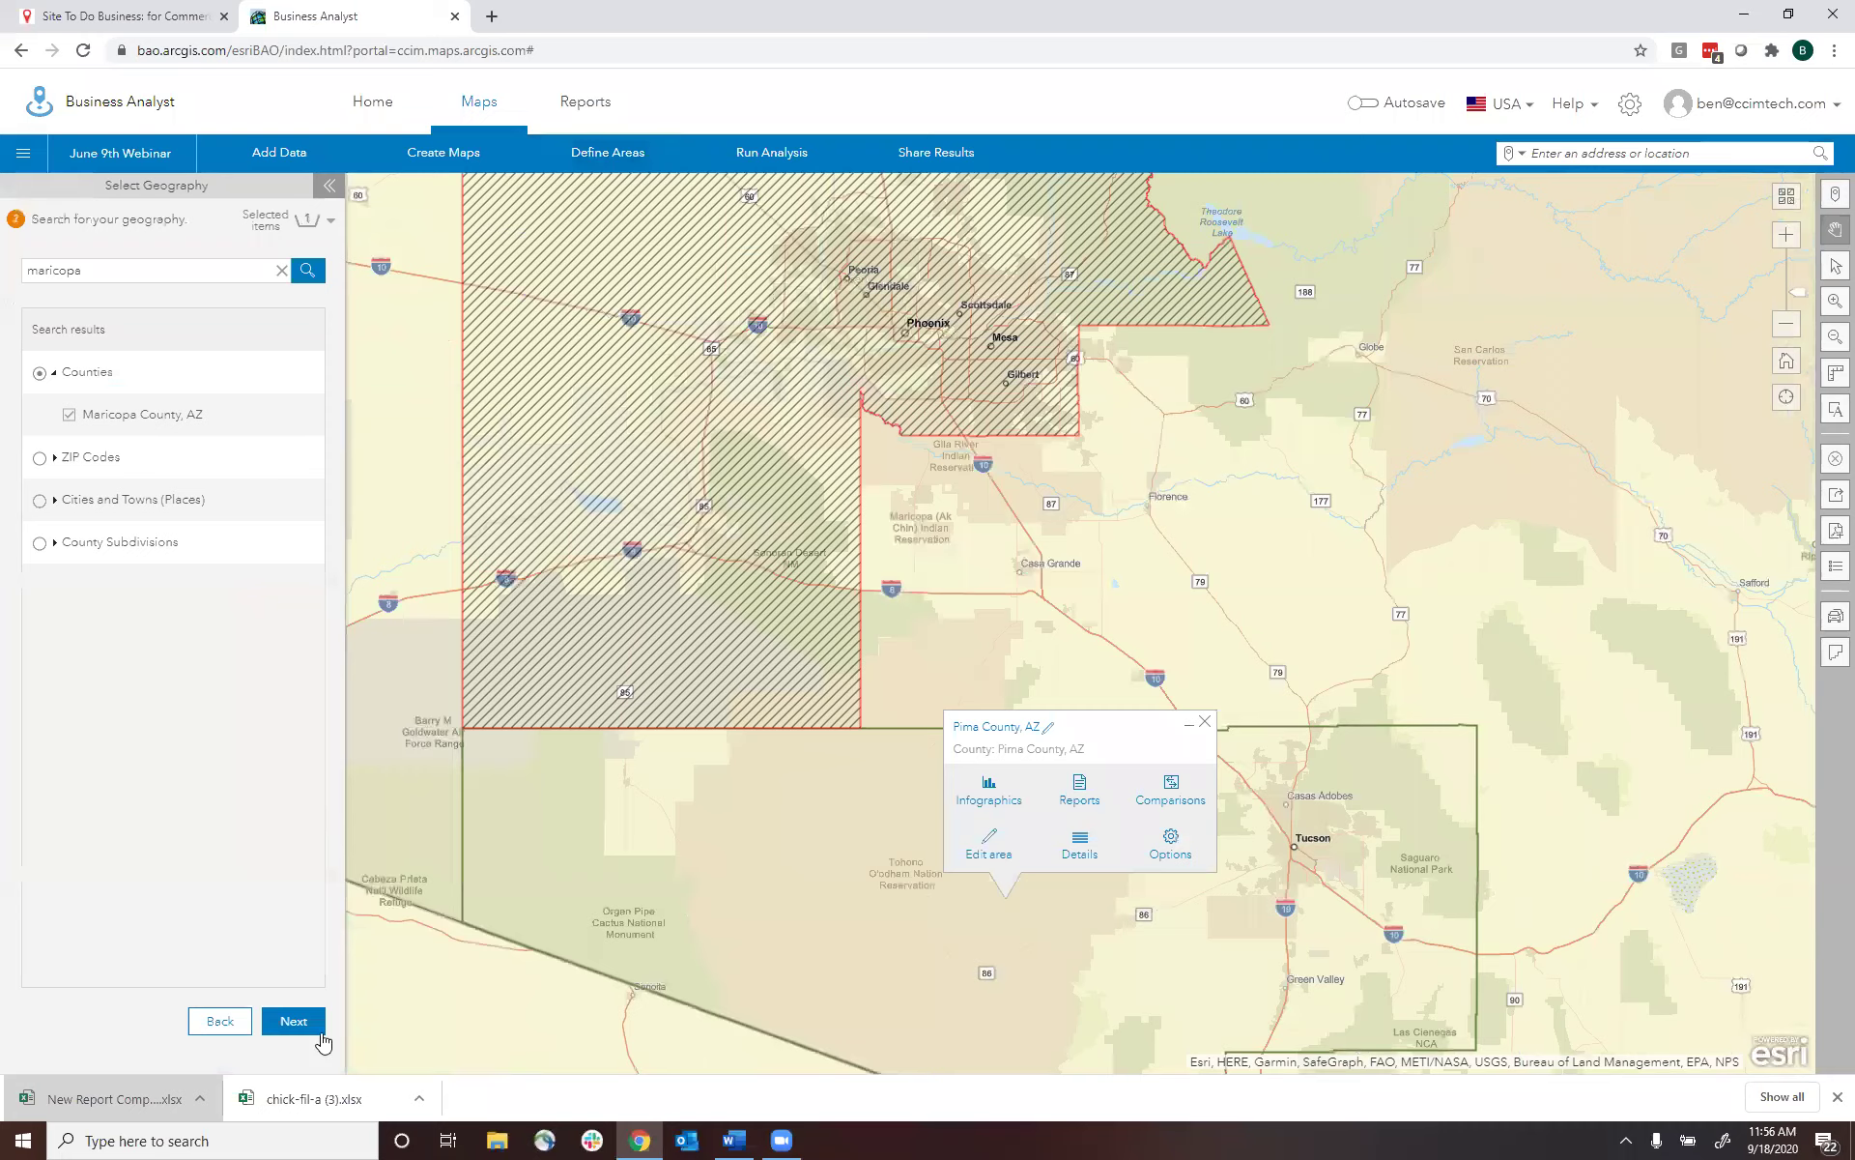
pyautogui.click(293, 1021)
pyautogui.click(1091, 642)
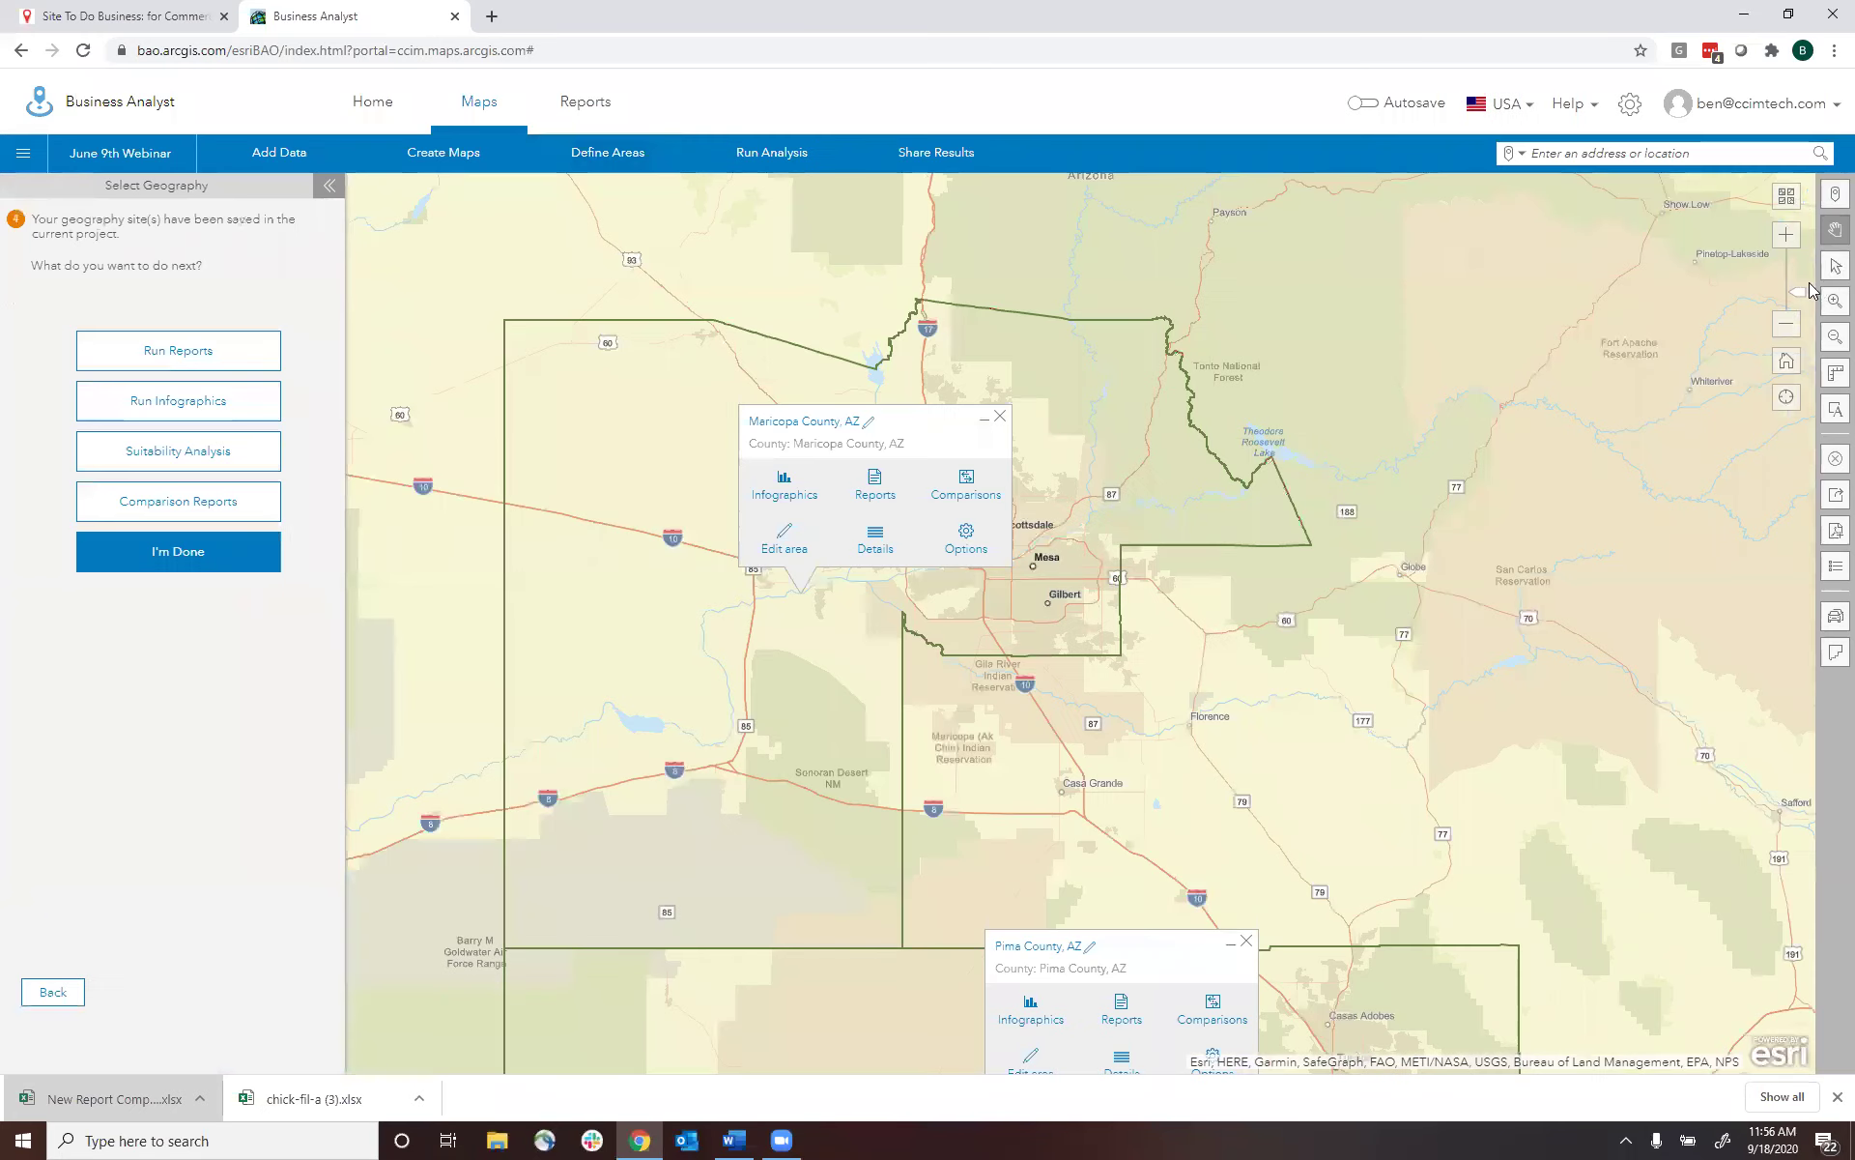
pyautogui.click(1787, 323)
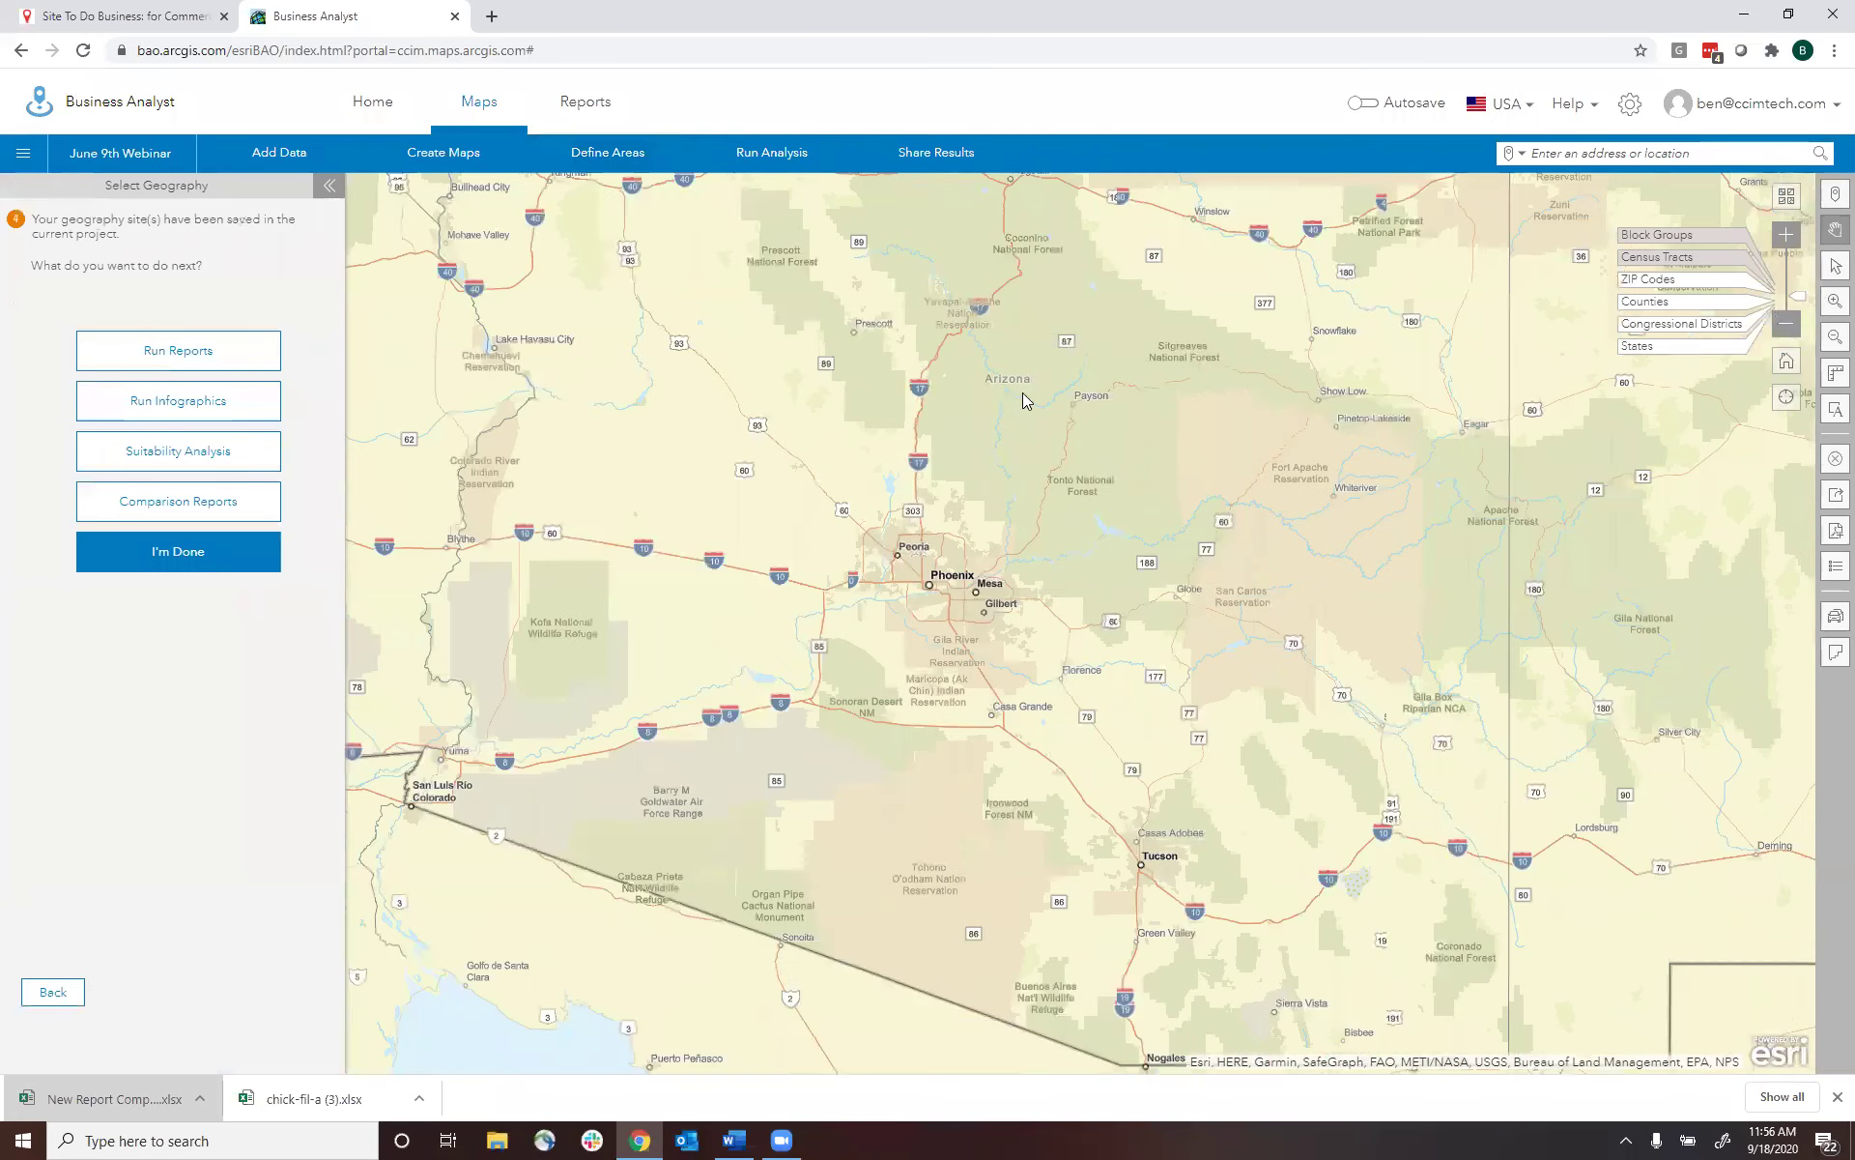
# - Collapse both county popups and reposition the Maricopa and Pima County labels
pyautogui.click(1032, 435)
pyautogui.click(1164, 696)
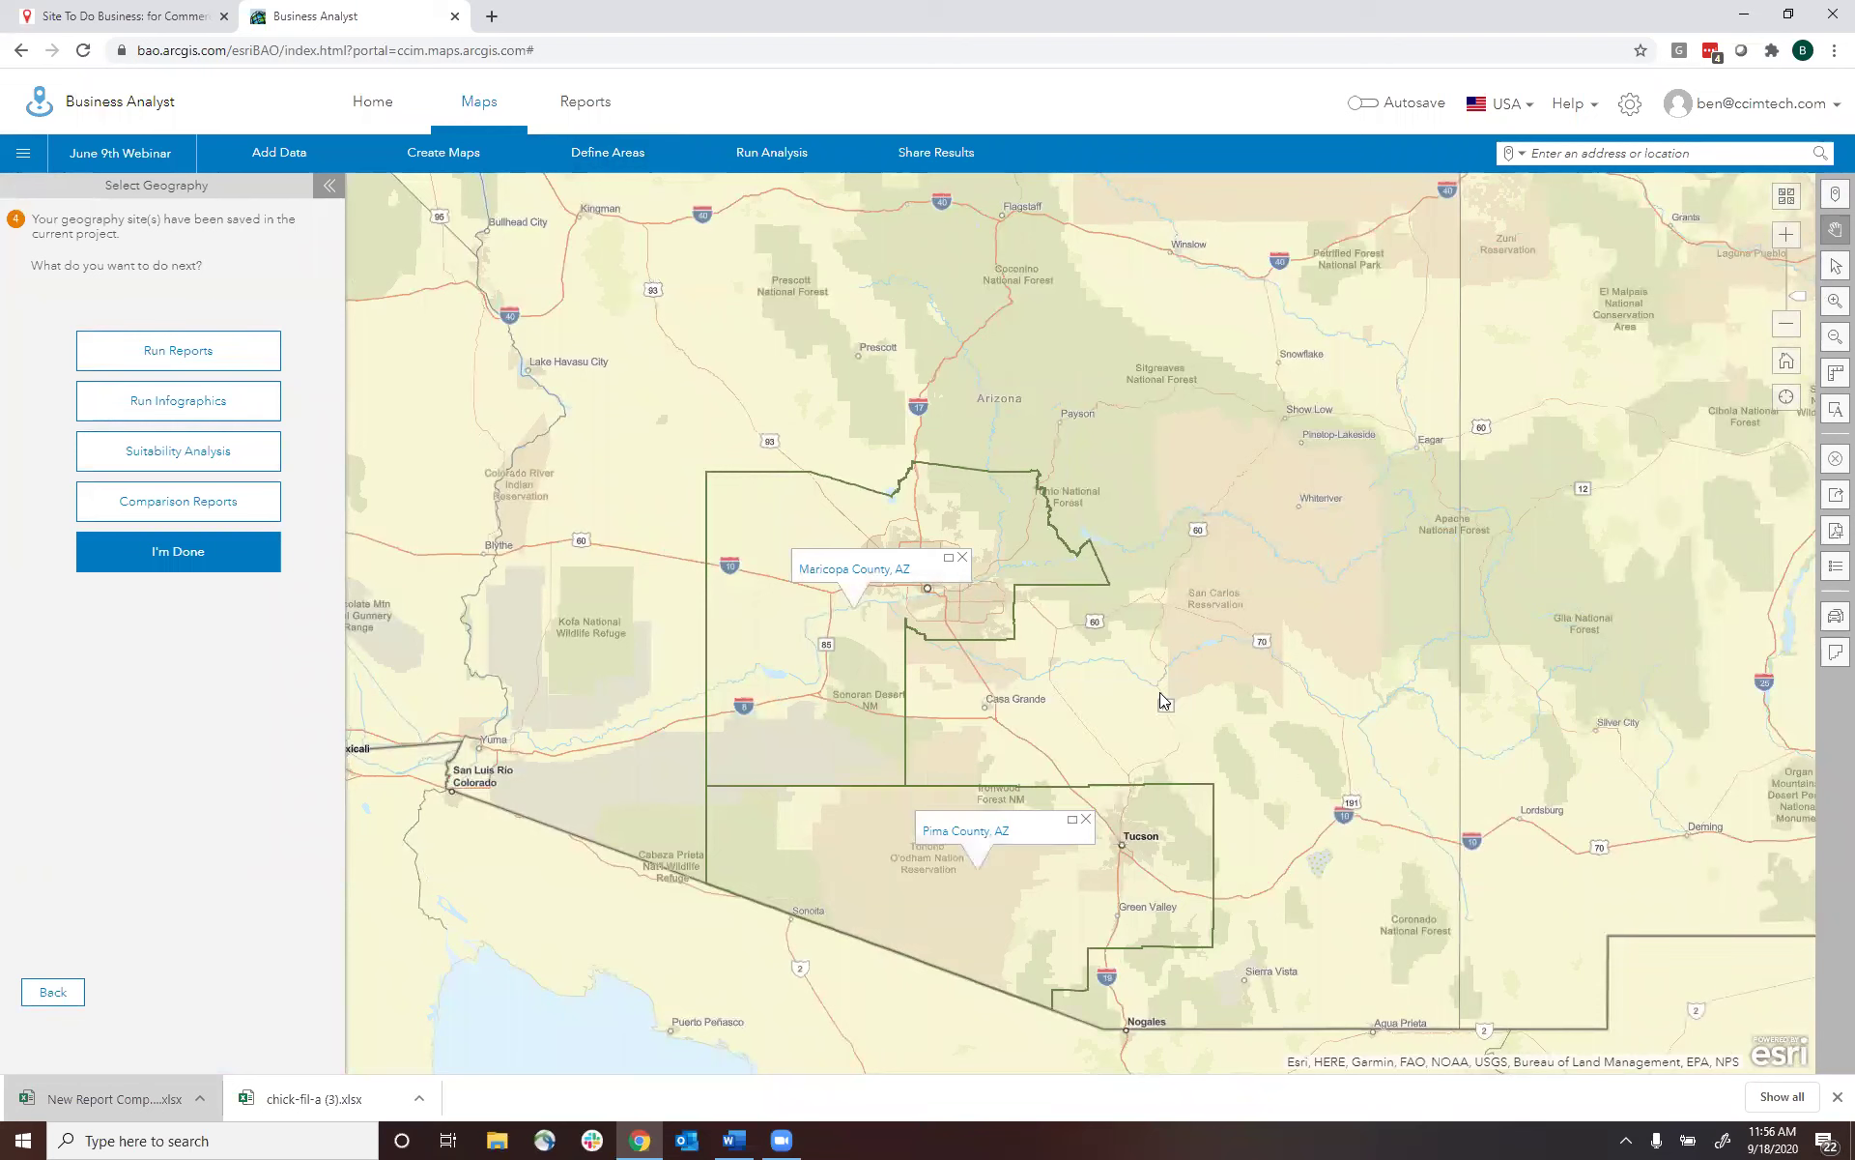
pyautogui.moveTo(894, 560); pyautogui.dragTo(606, 477)
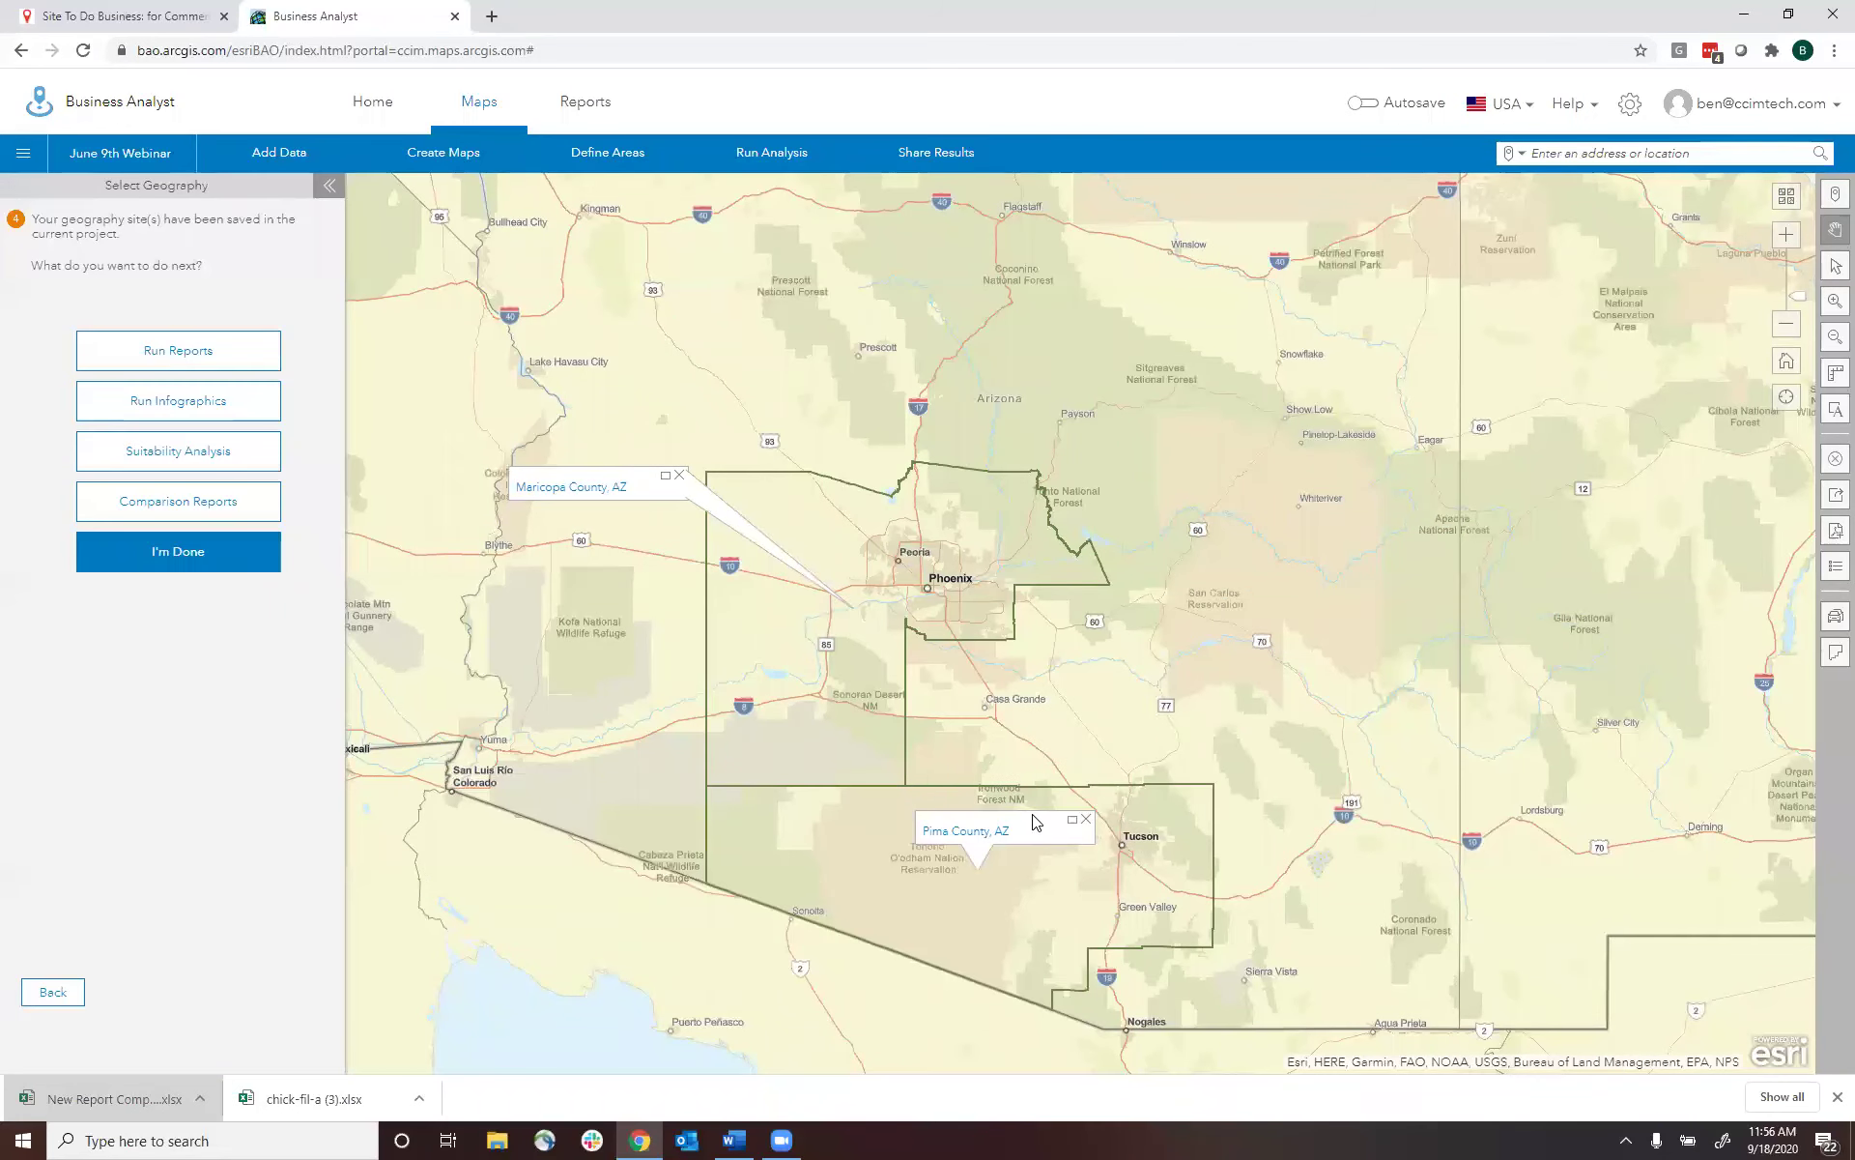
pyautogui.moveTo(1030, 819); pyautogui.dragTo(1175, 715)
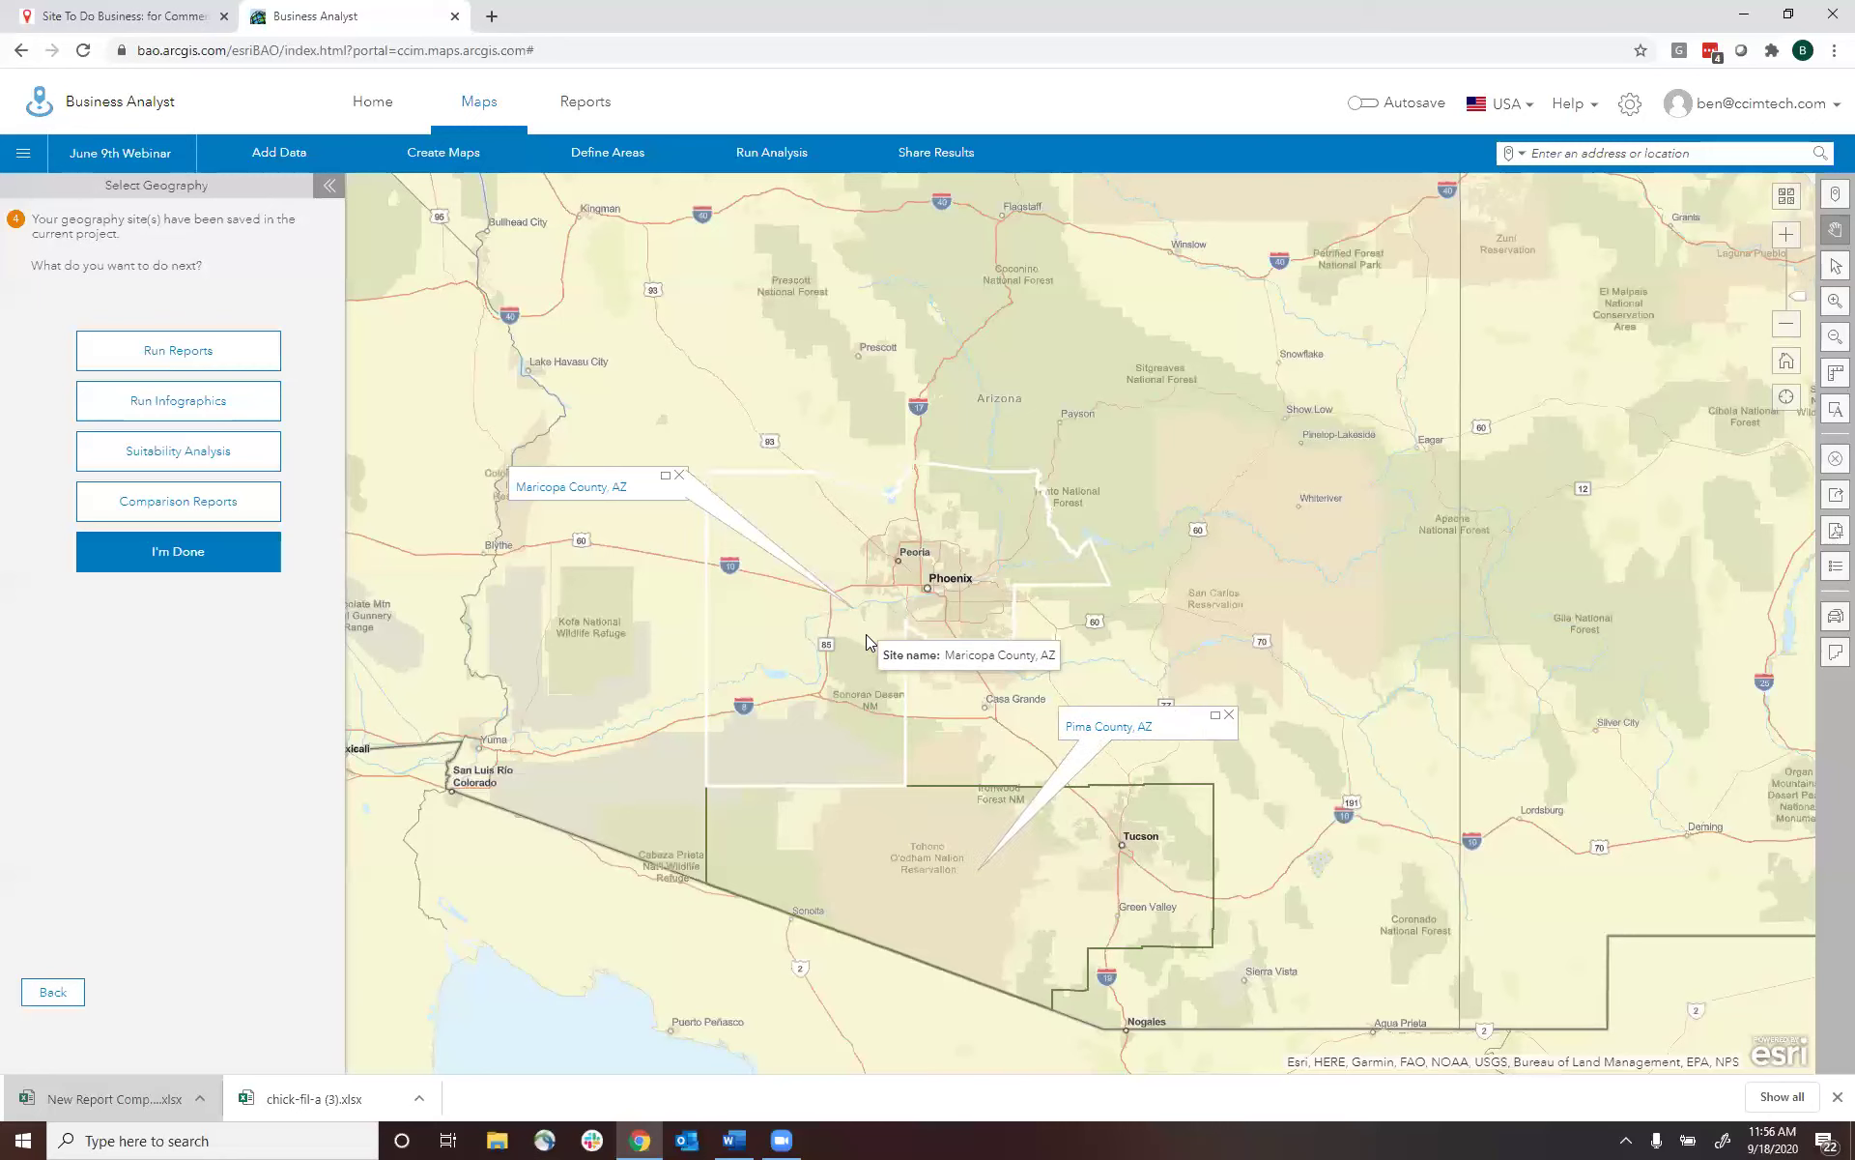
# - Give Maricopa County an orange fill
pyautogui.click(998, 579)
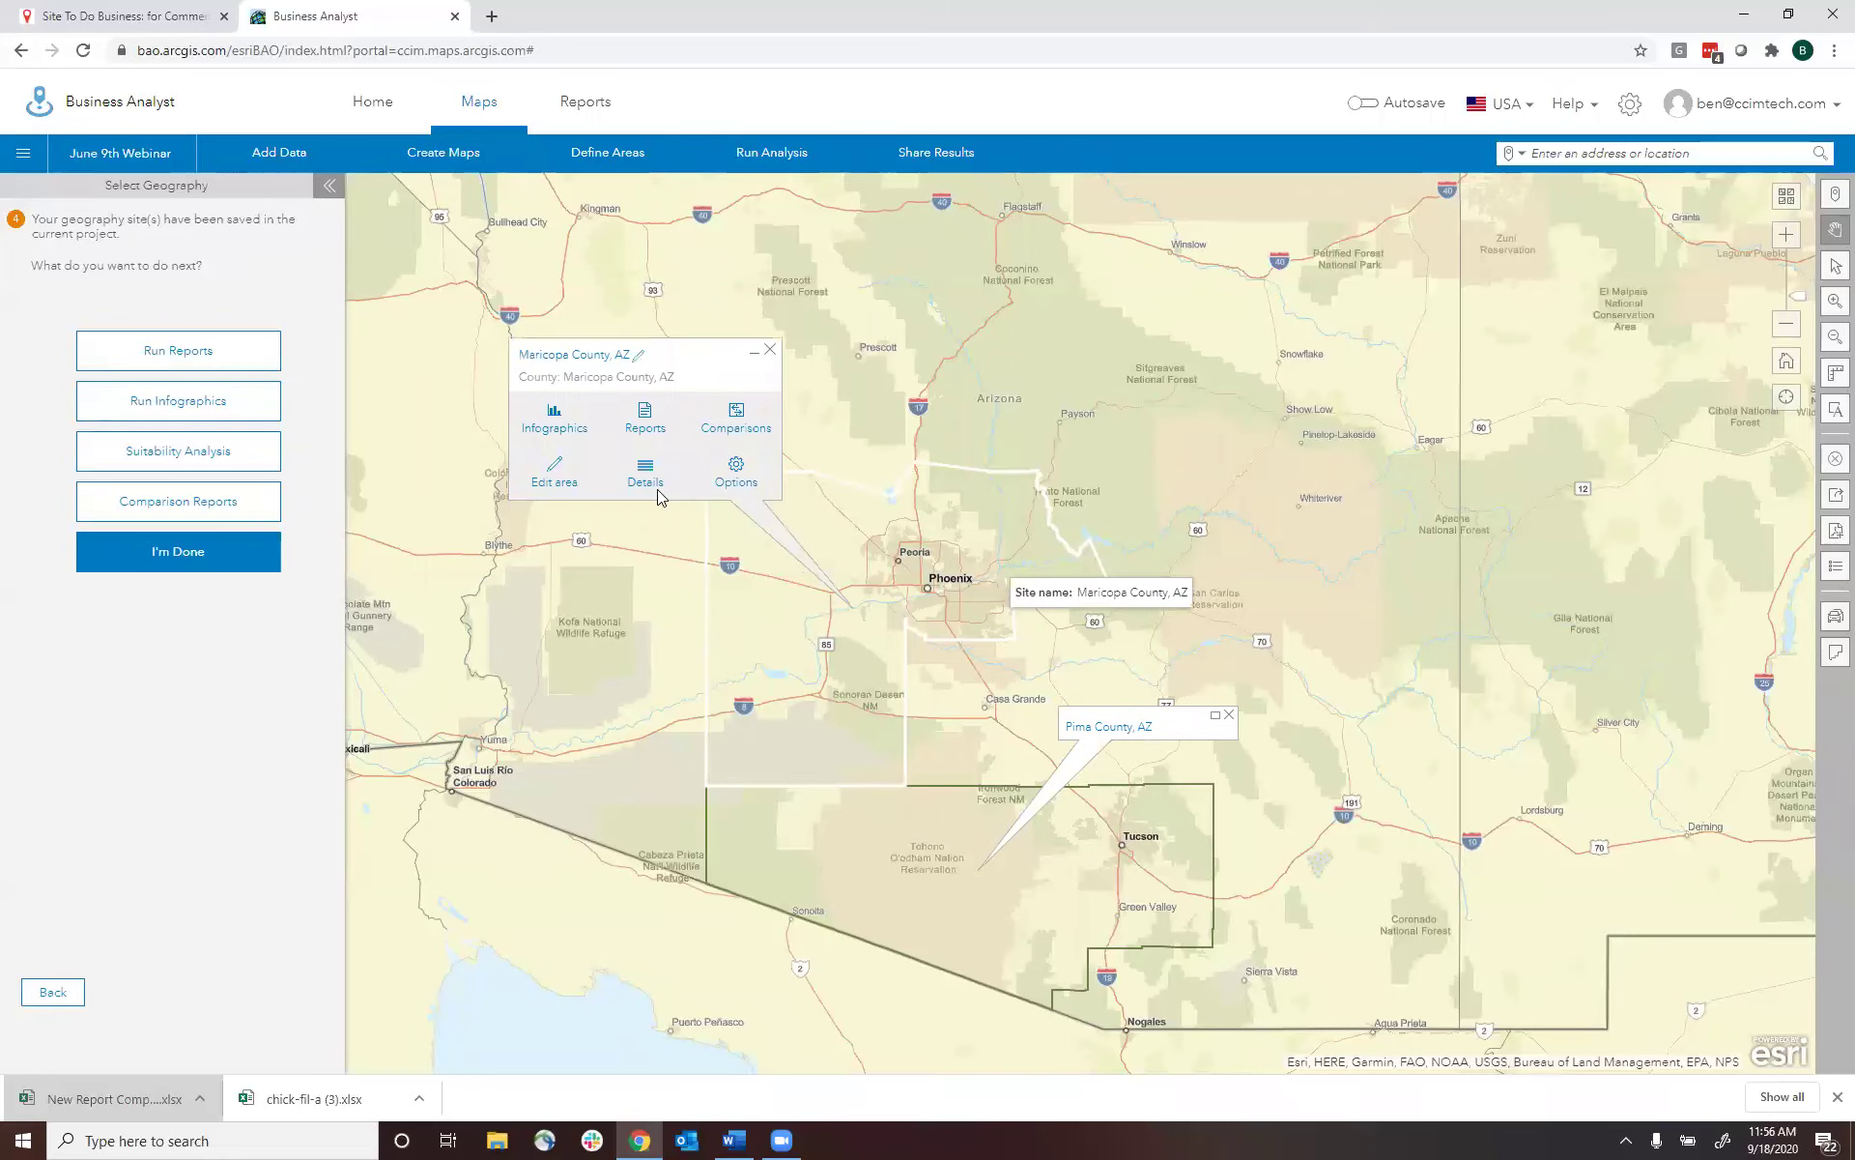
pyautogui.click(736, 478)
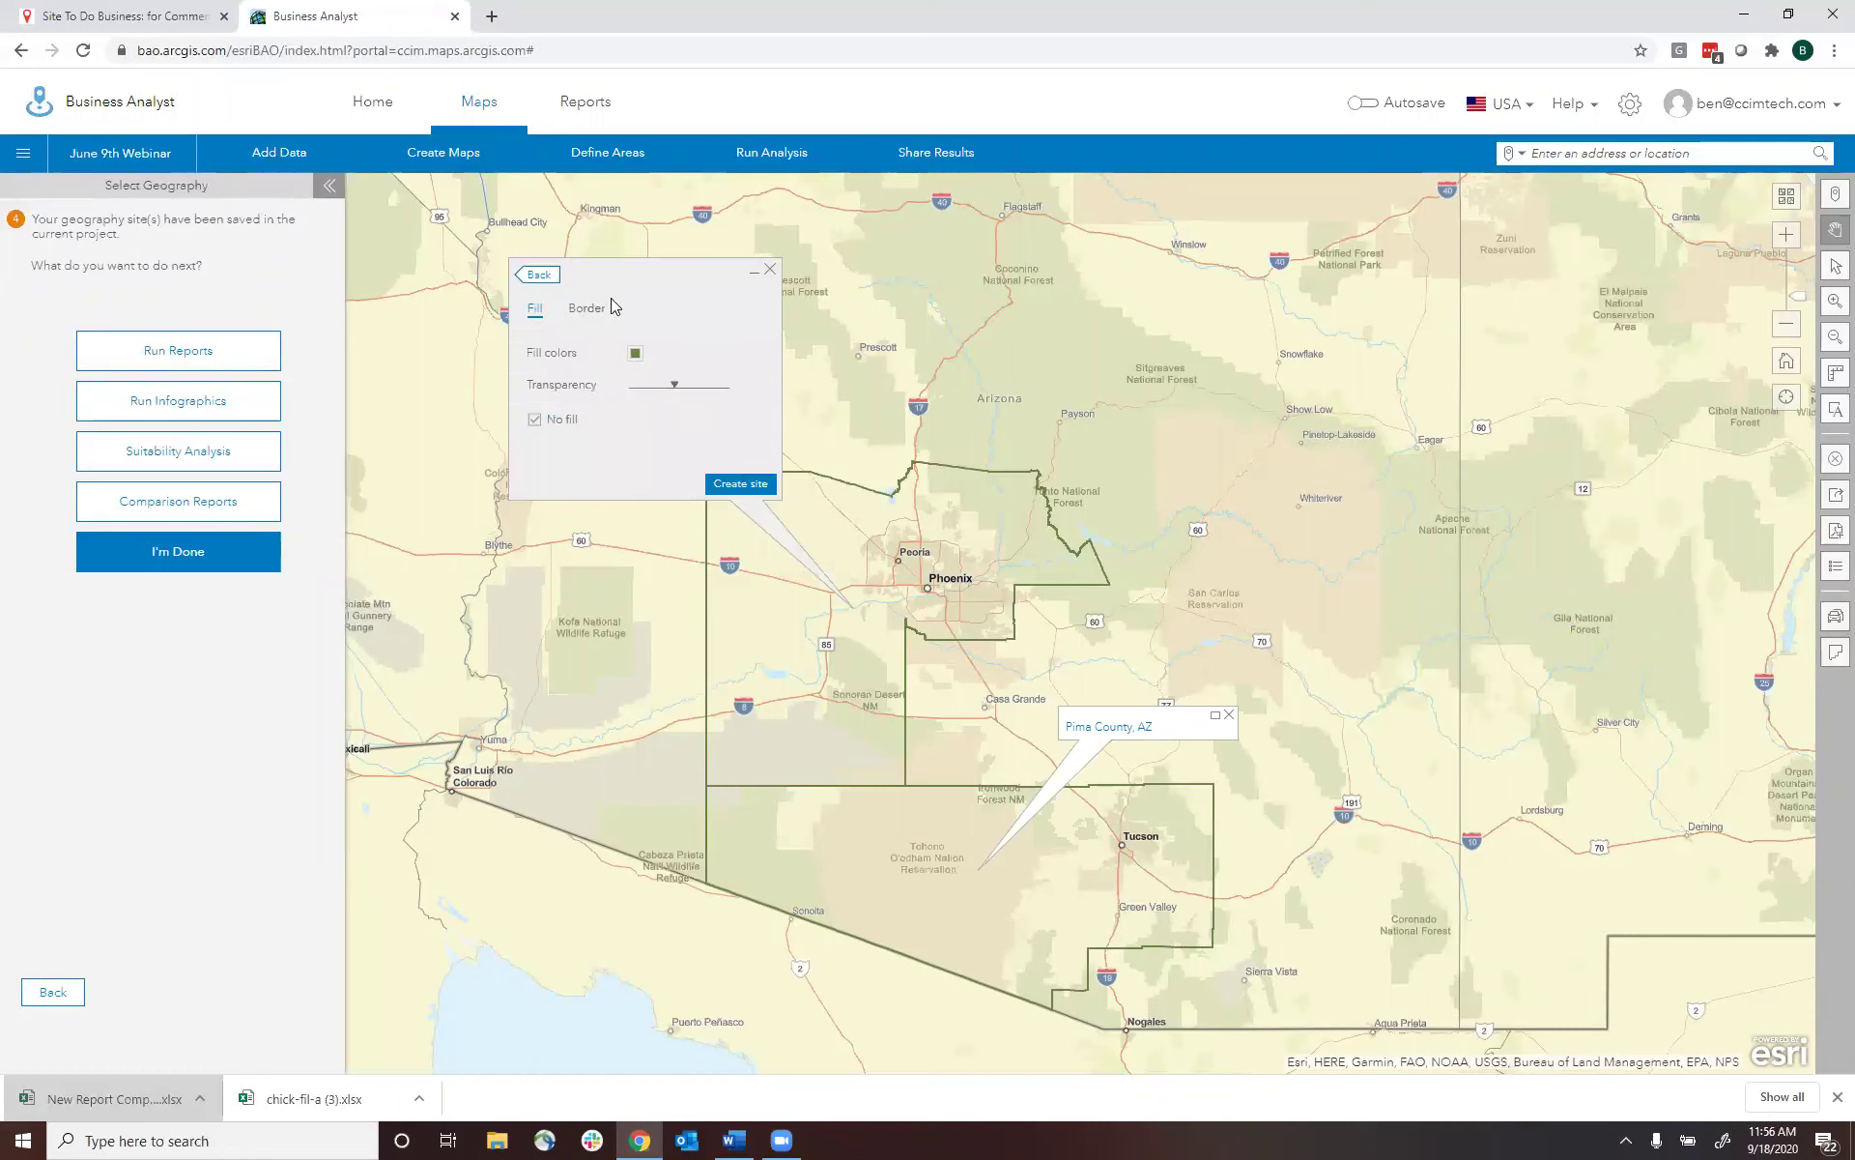
pyautogui.click(635, 353)
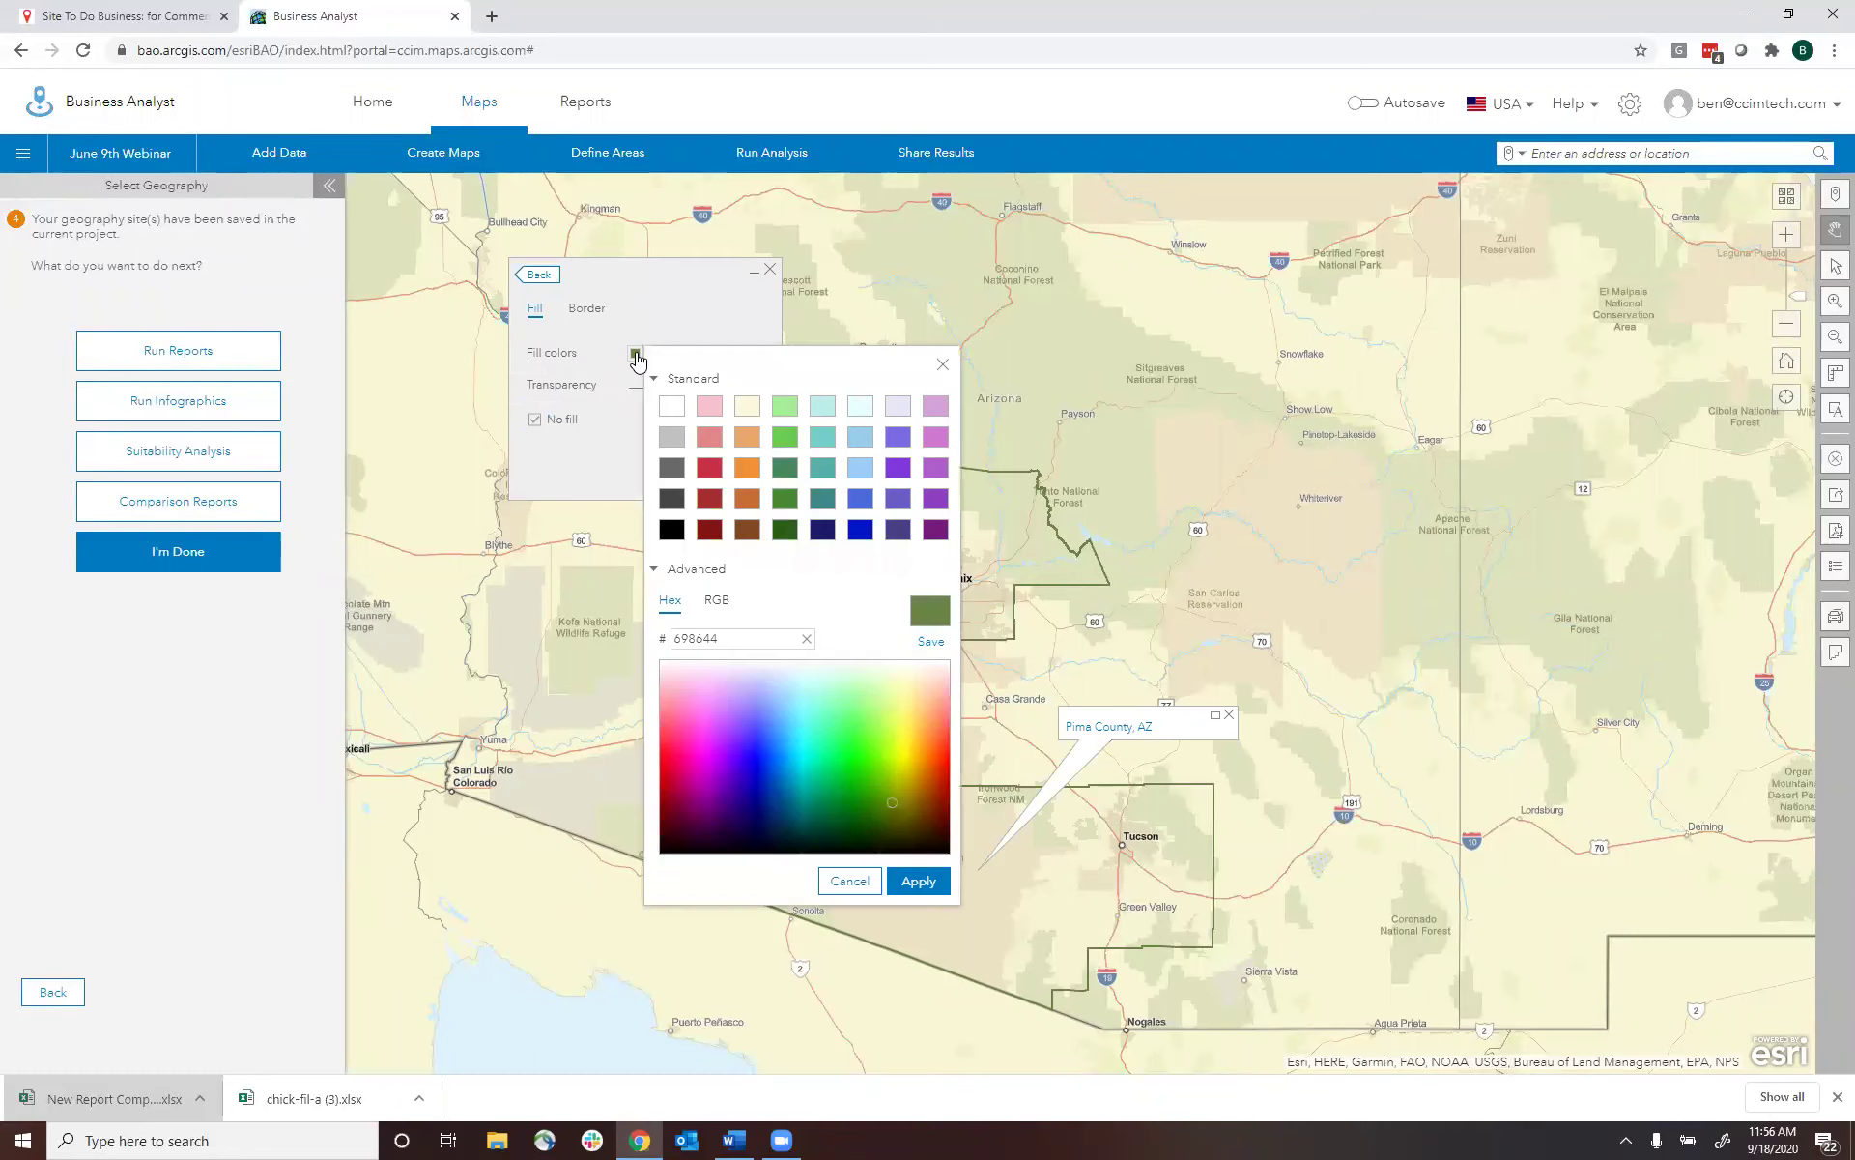
pyautogui.click(748, 469)
pyautogui.click(534, 423)
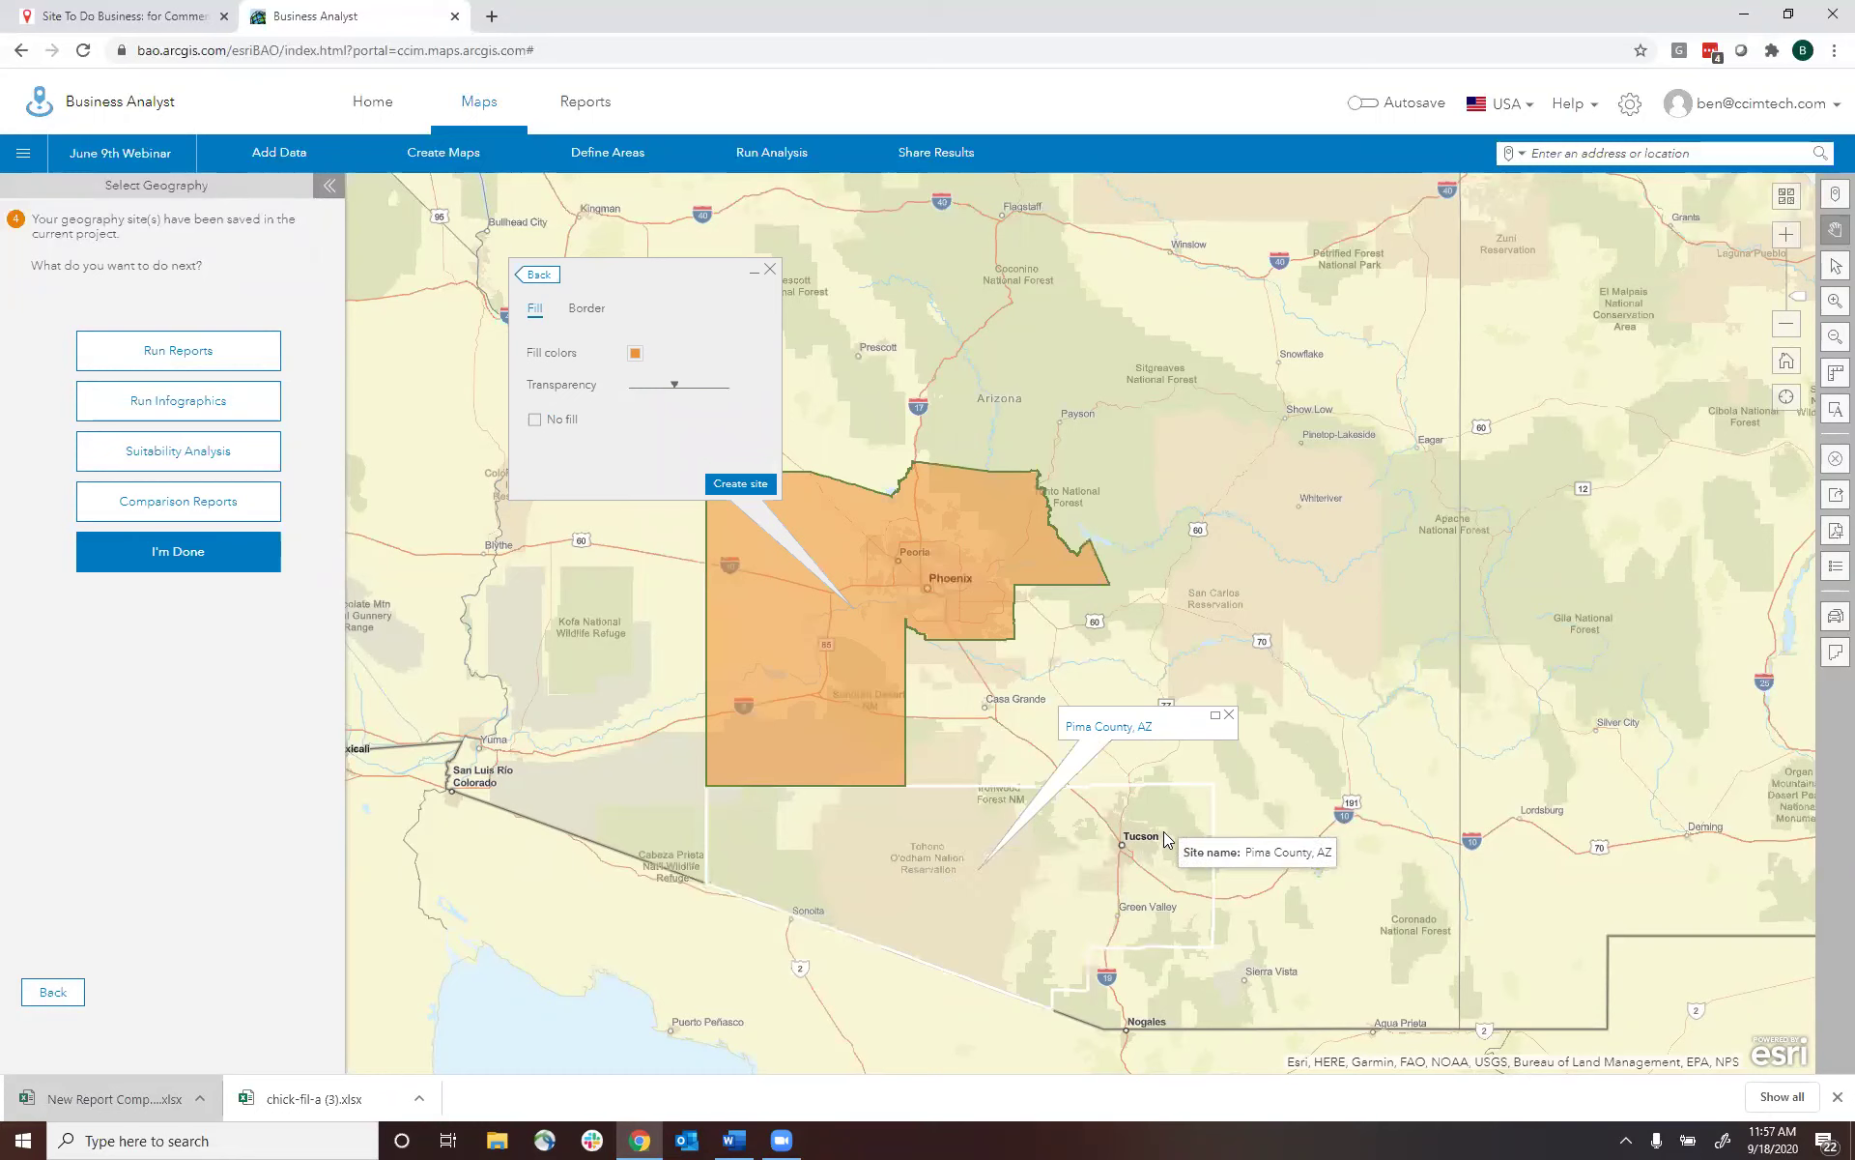
# - Give Pima County a blue fill, collapse both styling panels, and bring up the analysis types
pyautogui.click(1216, 715)
pyautogui.click(1295, 717)
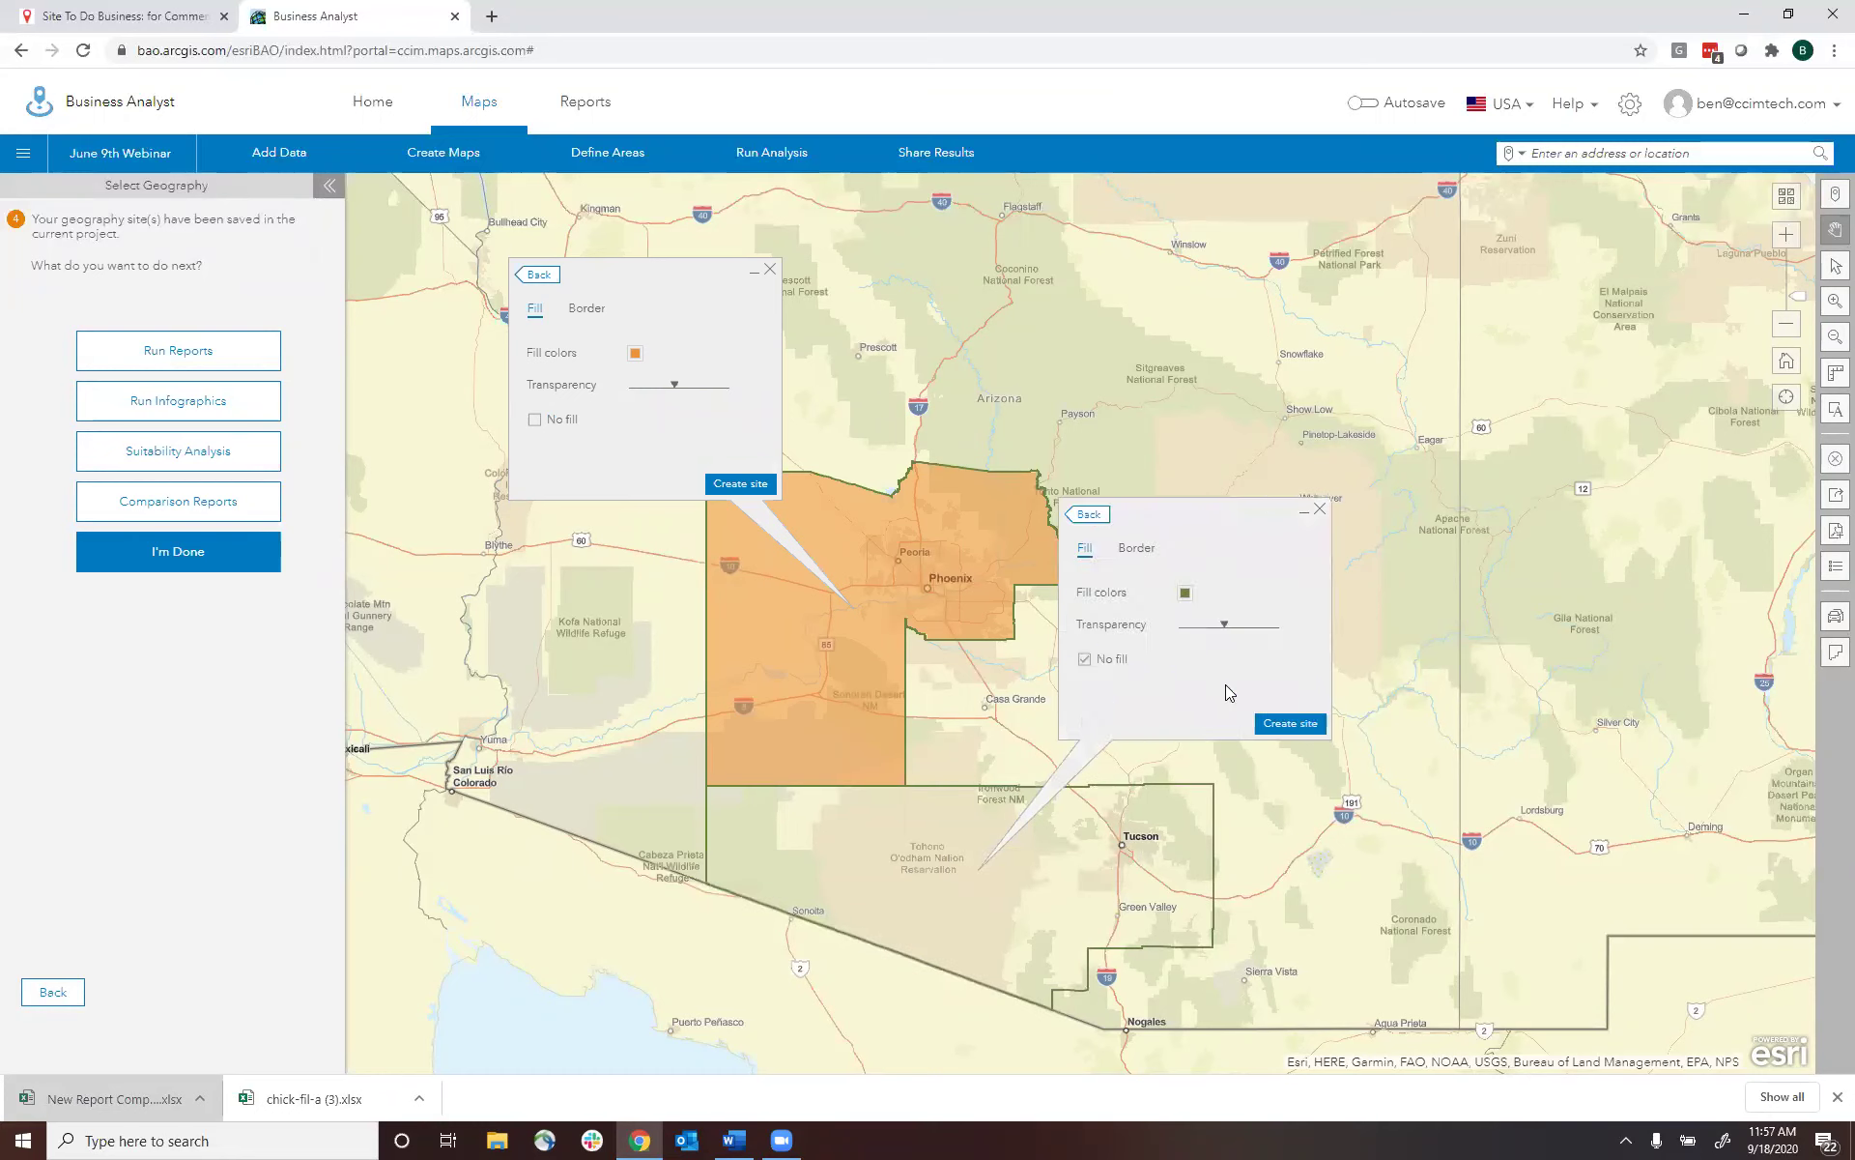
pyautogui.click(1185, 594)
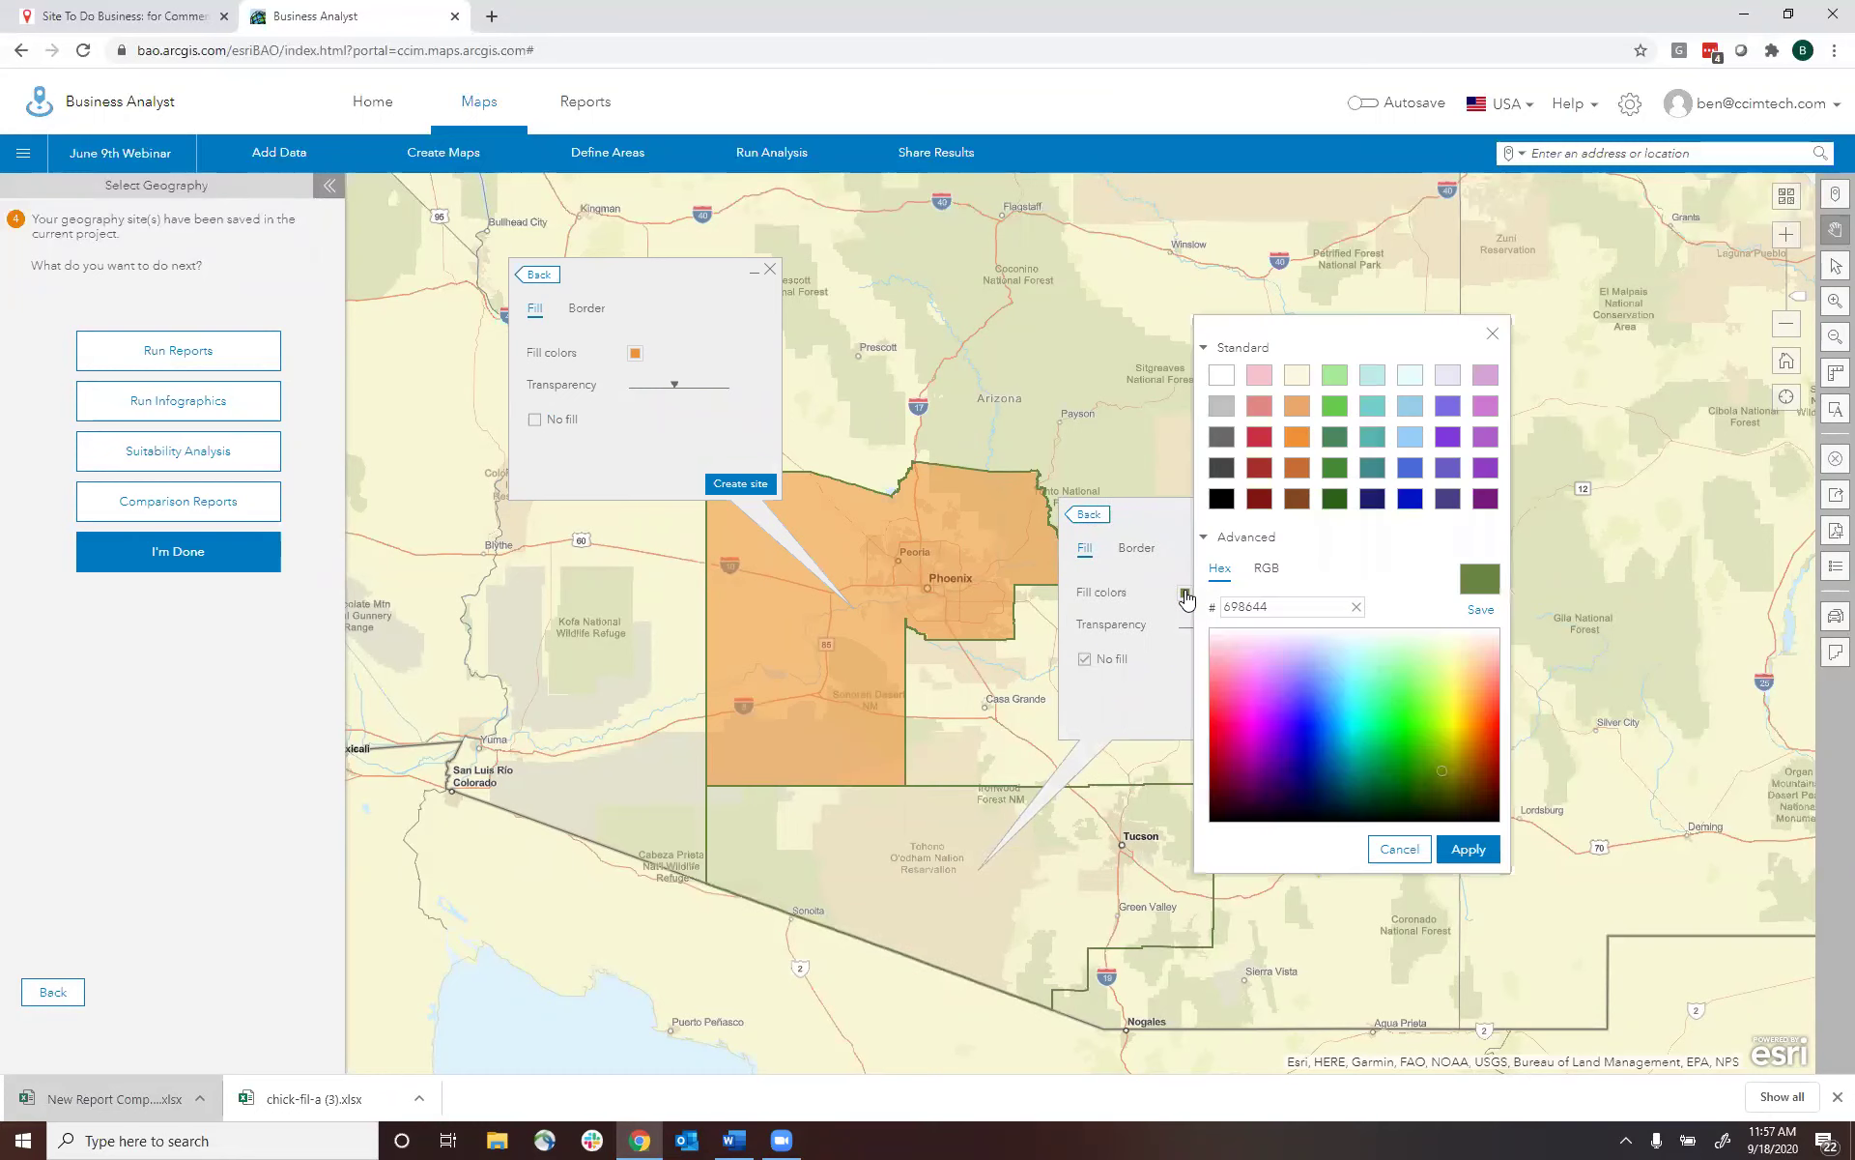
pyautogui.click(1410, 470)
pyautogui.click(1084, 659)
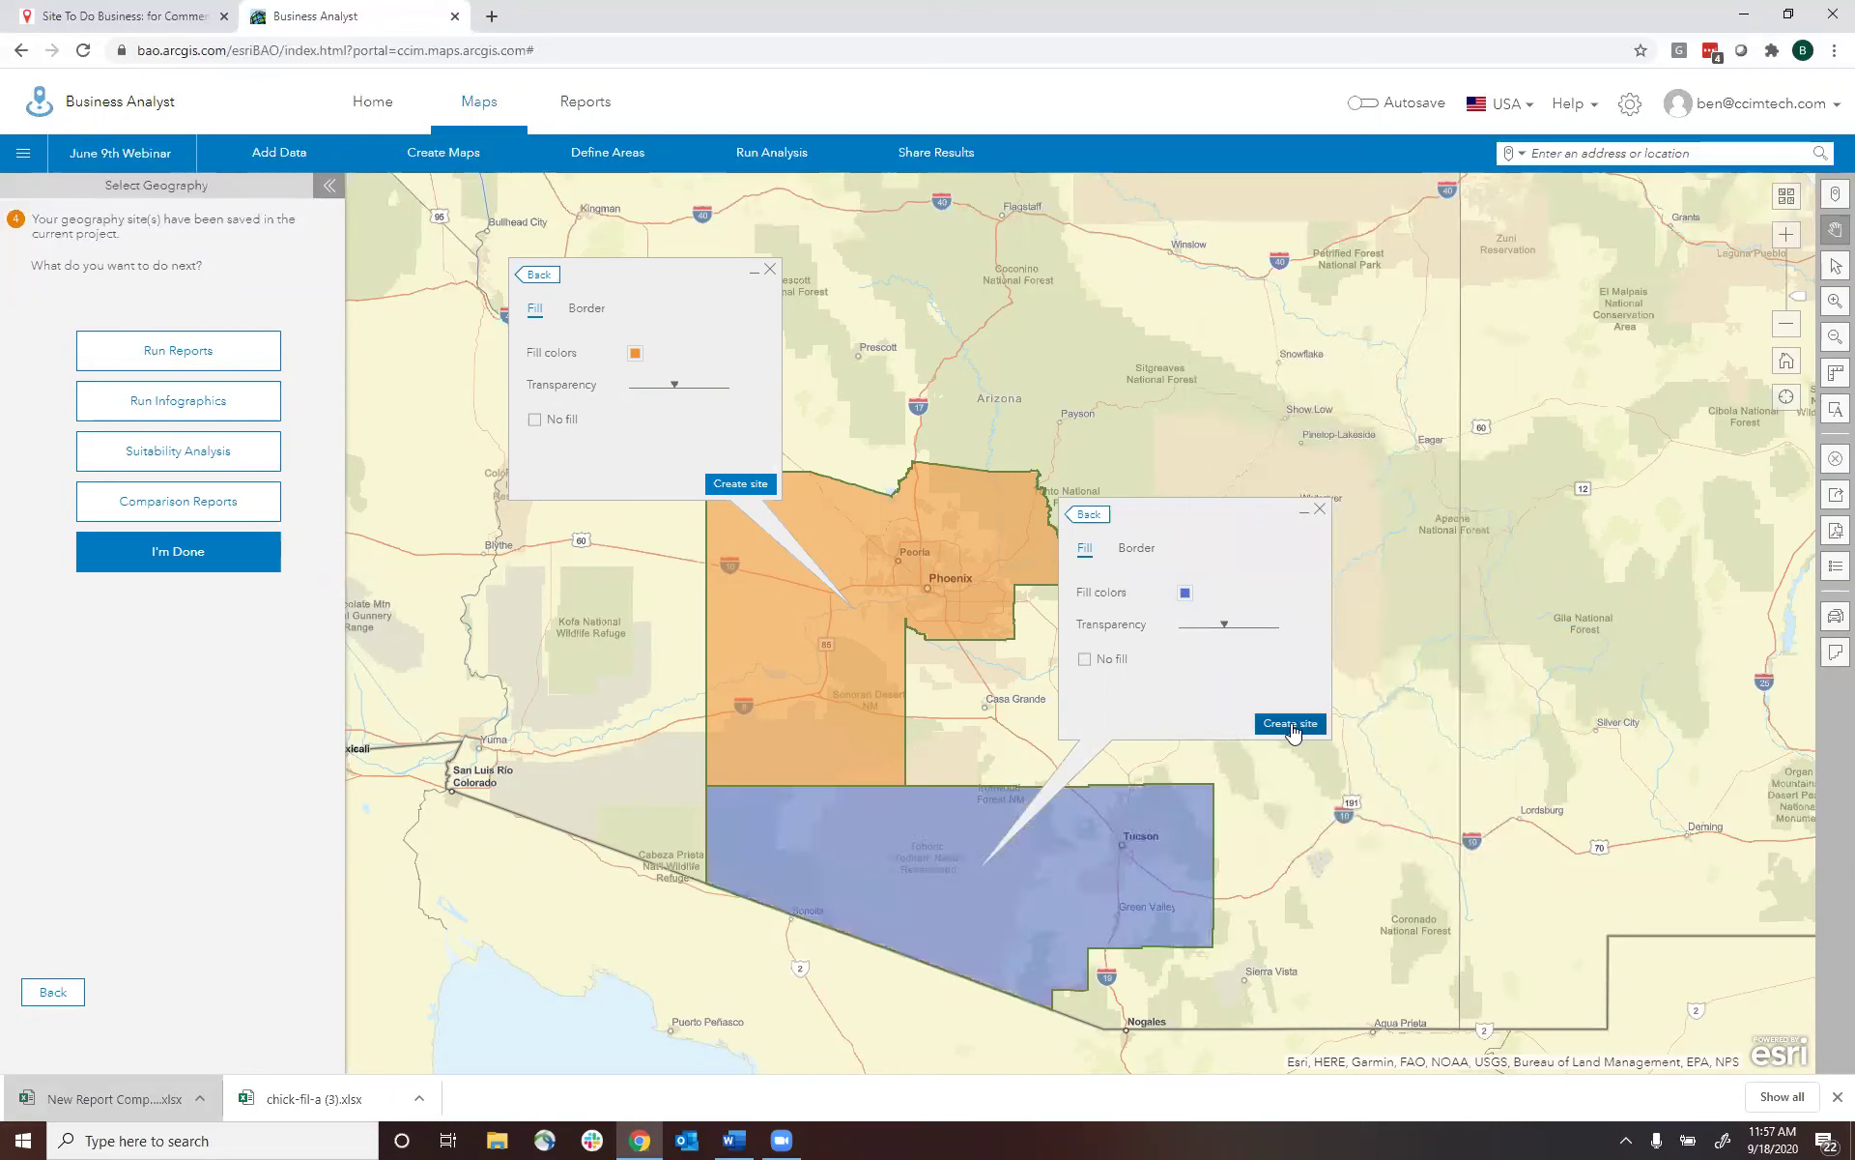
pyautogui.click(1305, 510)
pyautogui.click(753, 273)
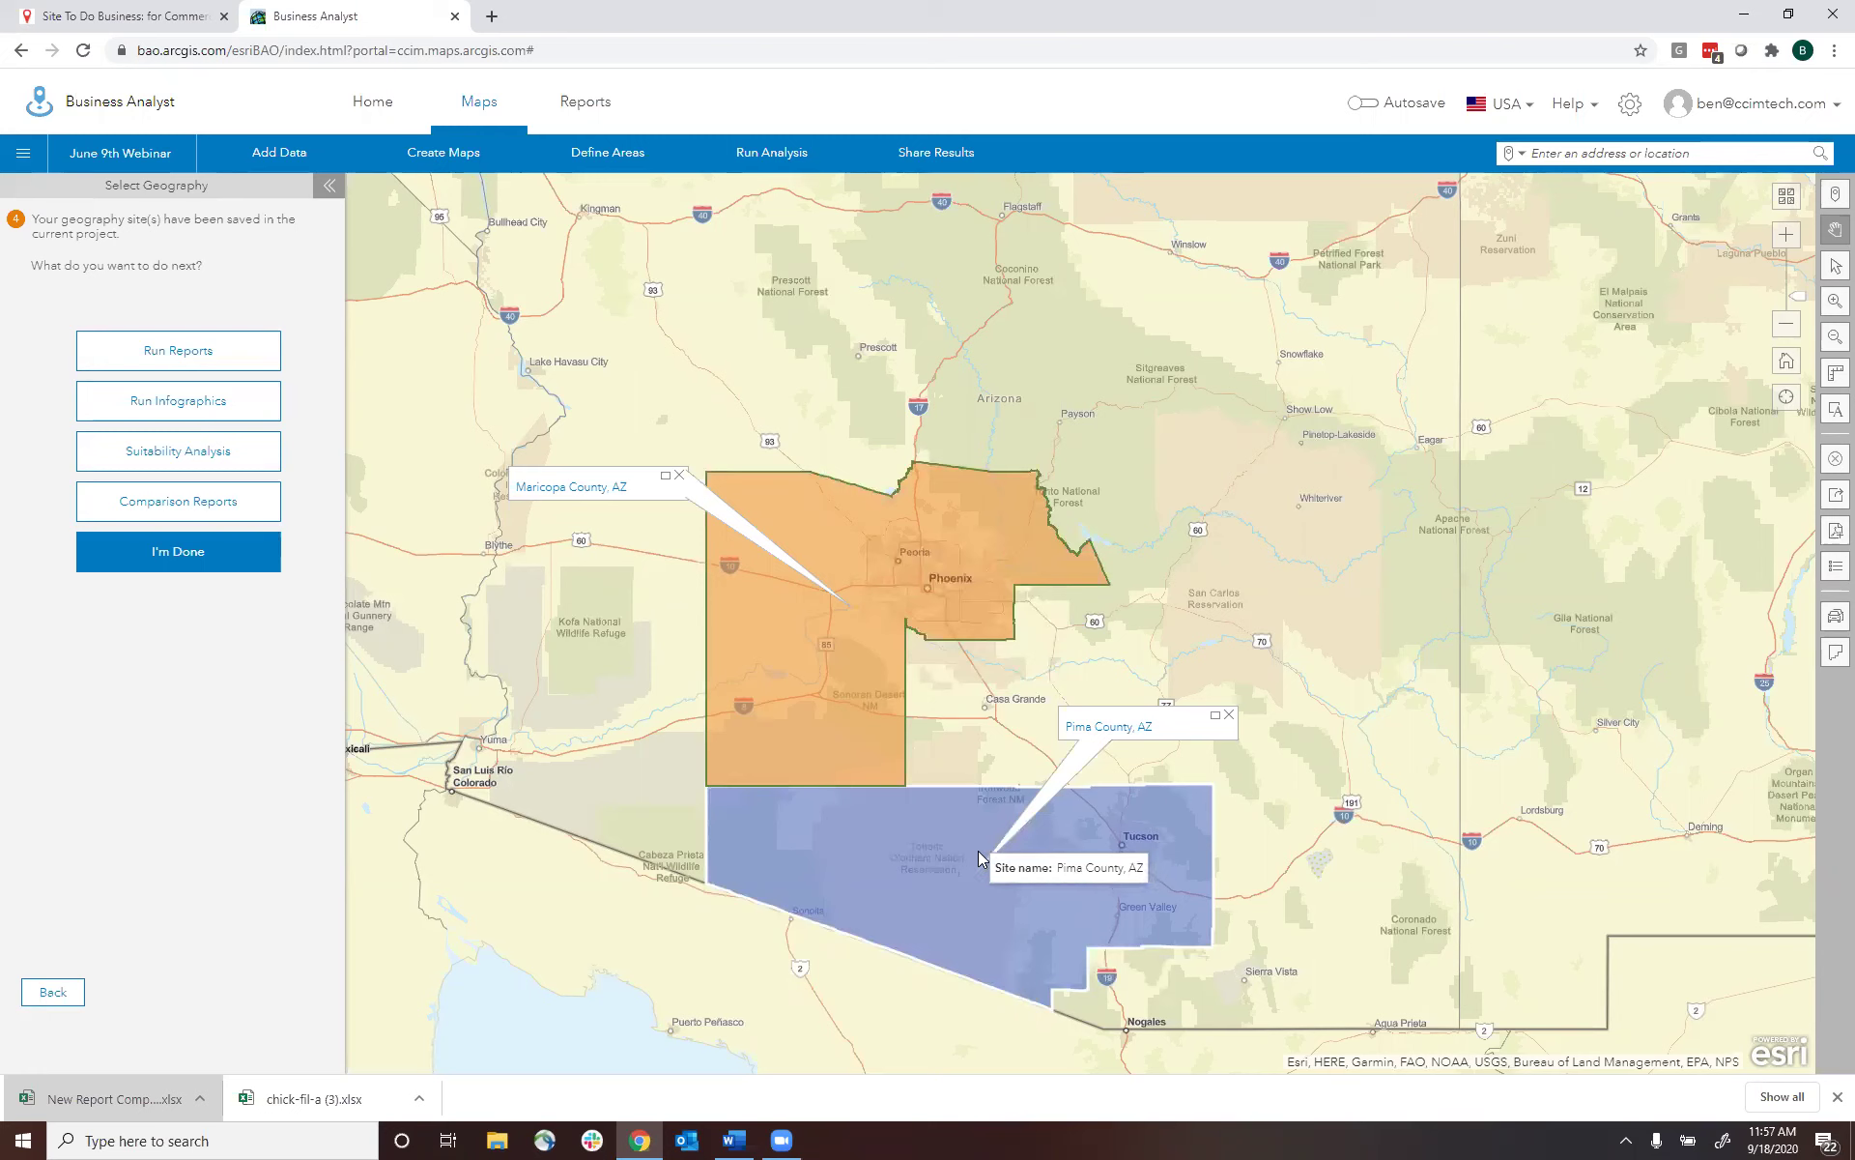
pyautogui.click(775, 162)
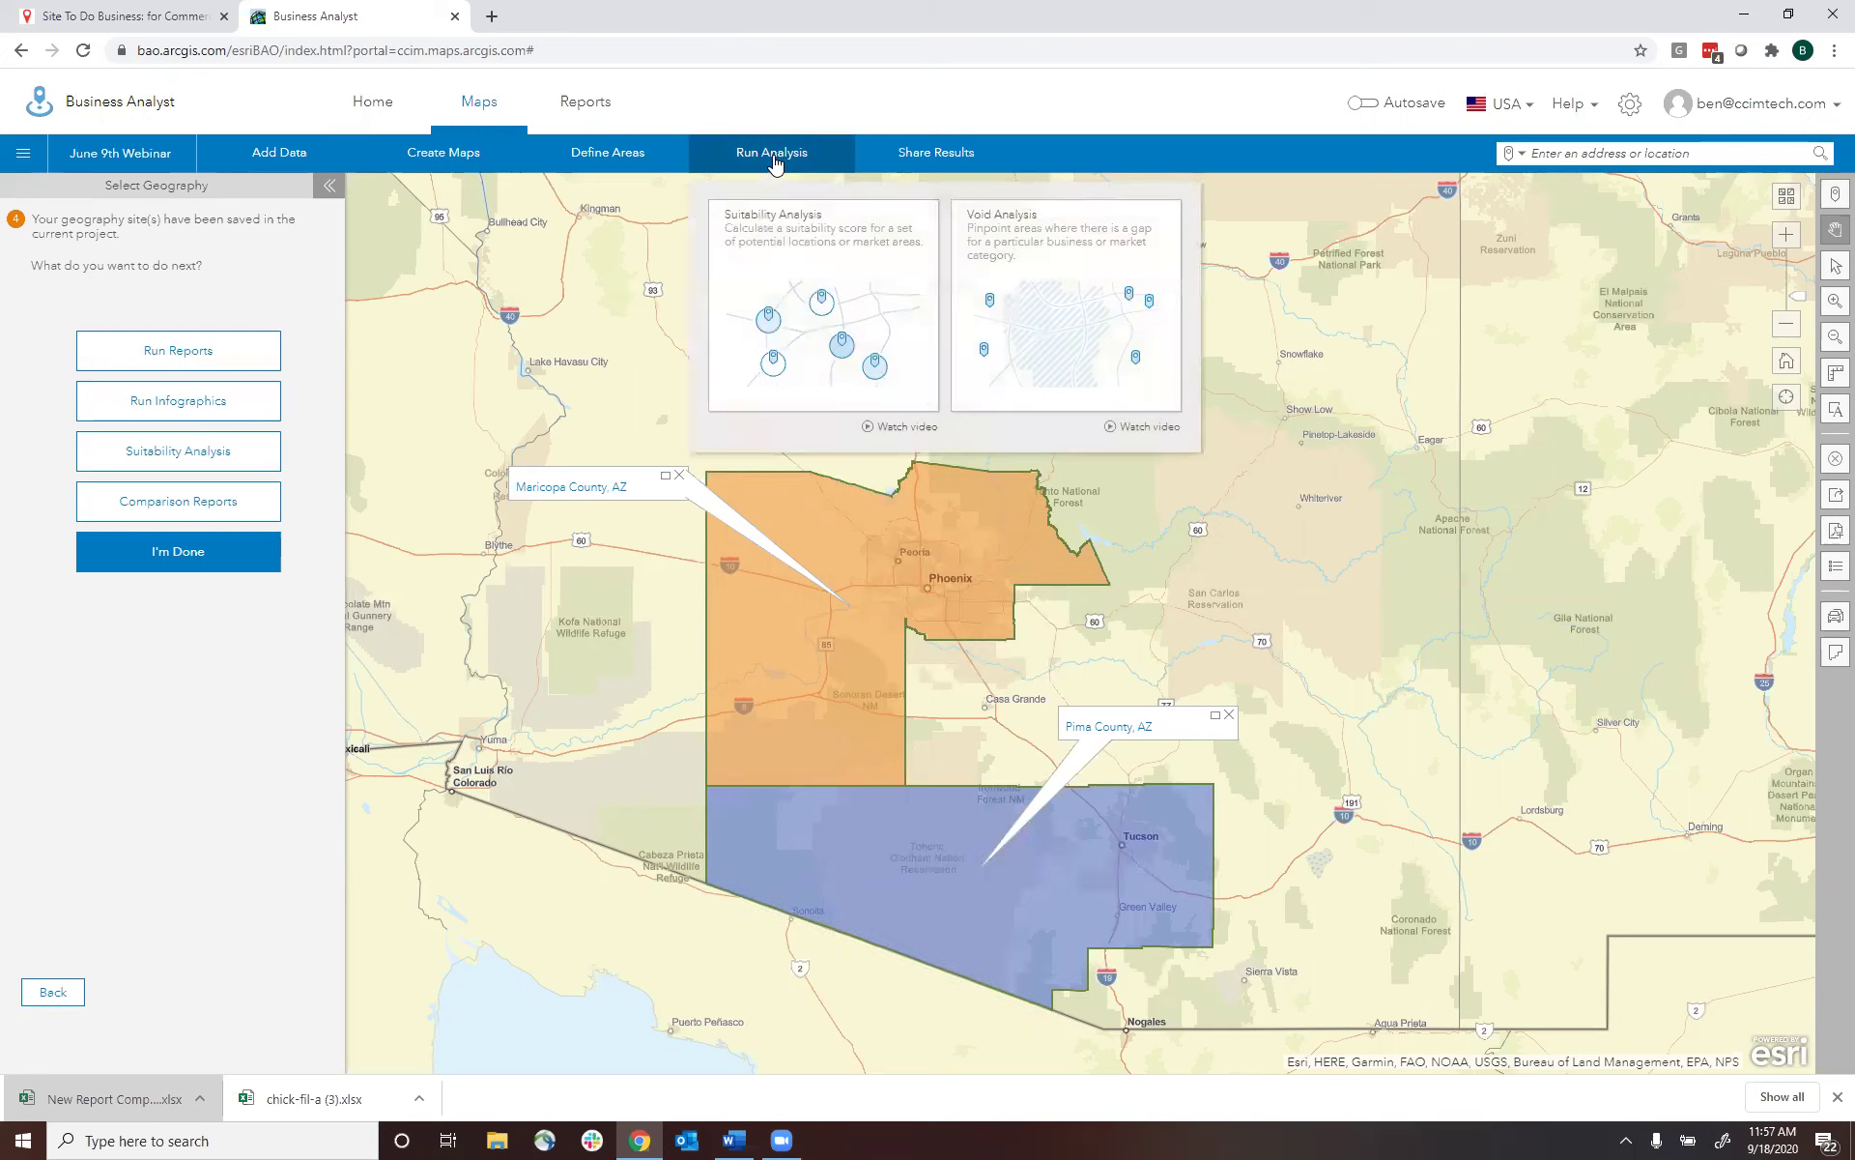
# - Start a Void Analysis with Pima County as the analysis area
pyautogui.click(1015, 270)
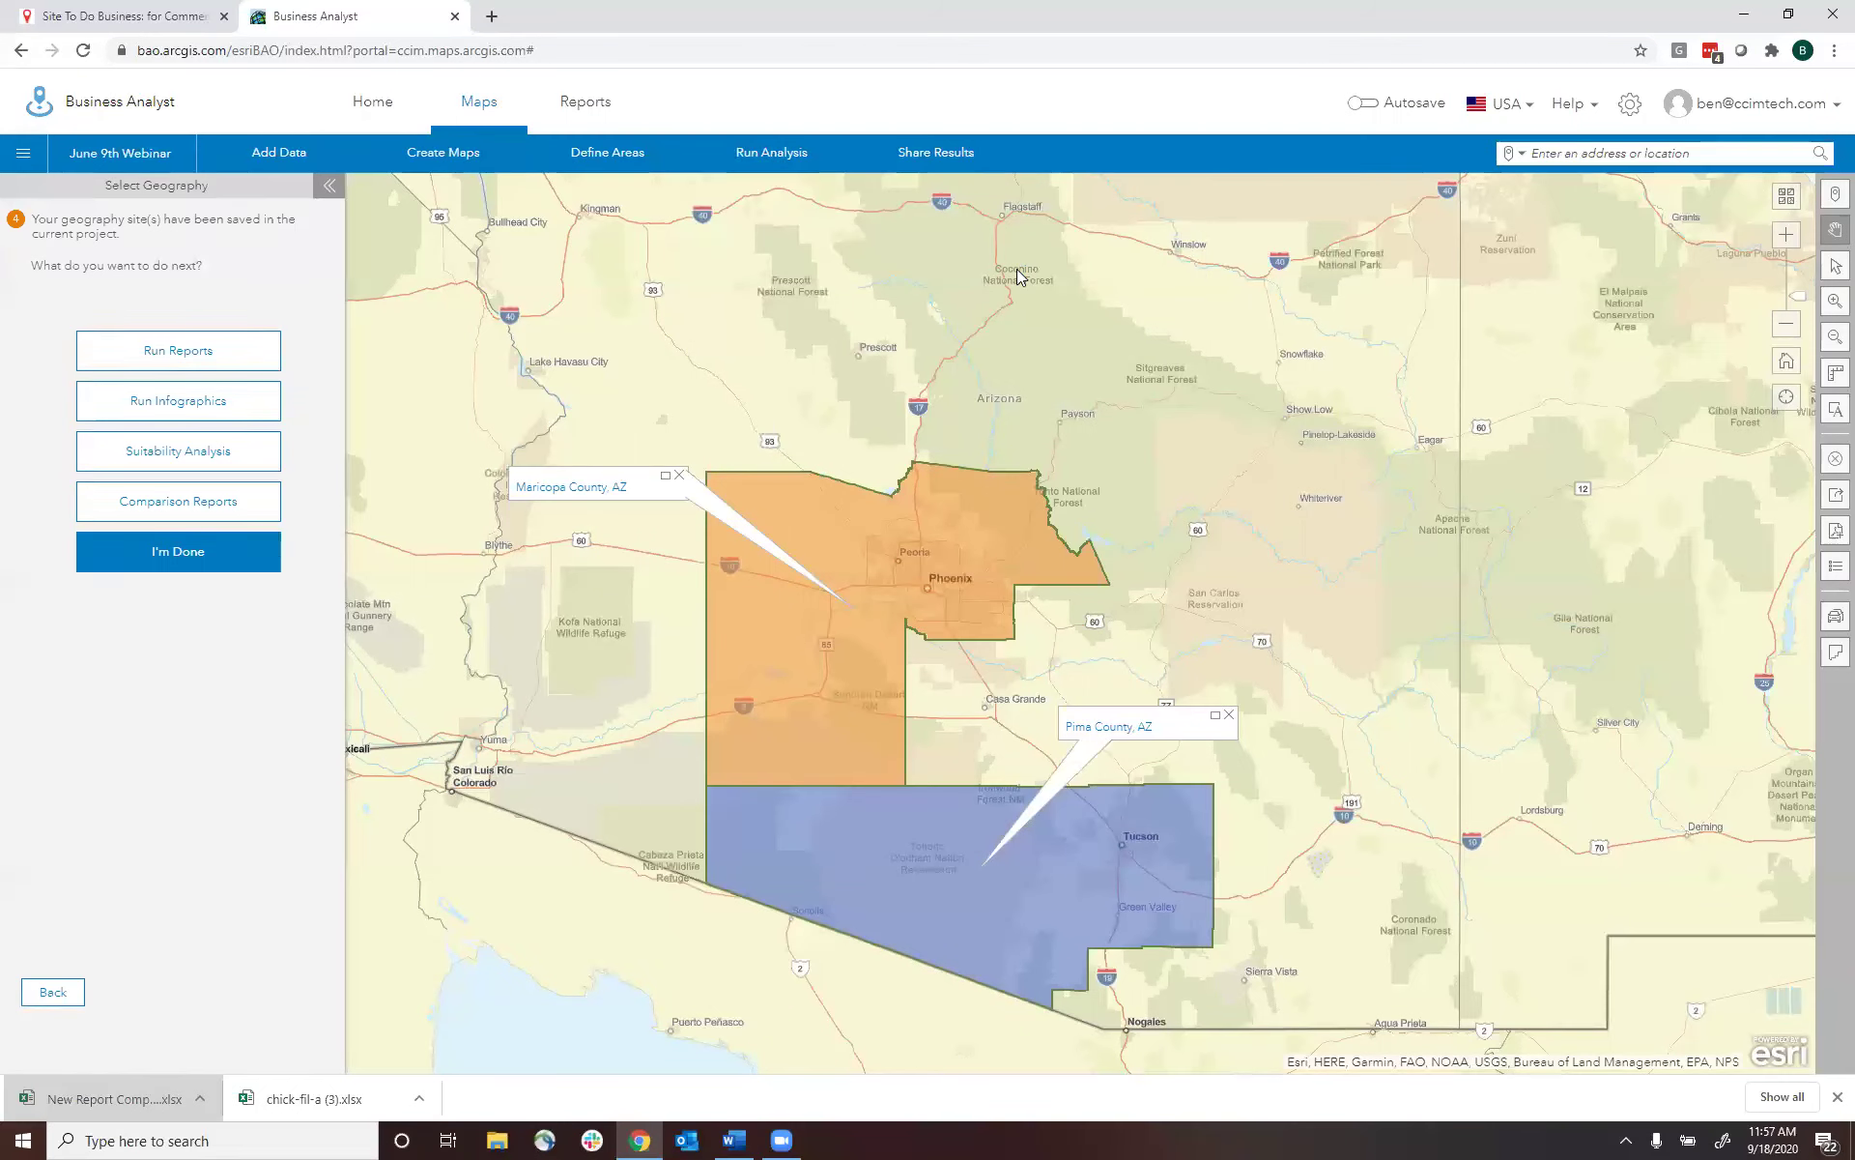
pyautogui.click(287, 743)
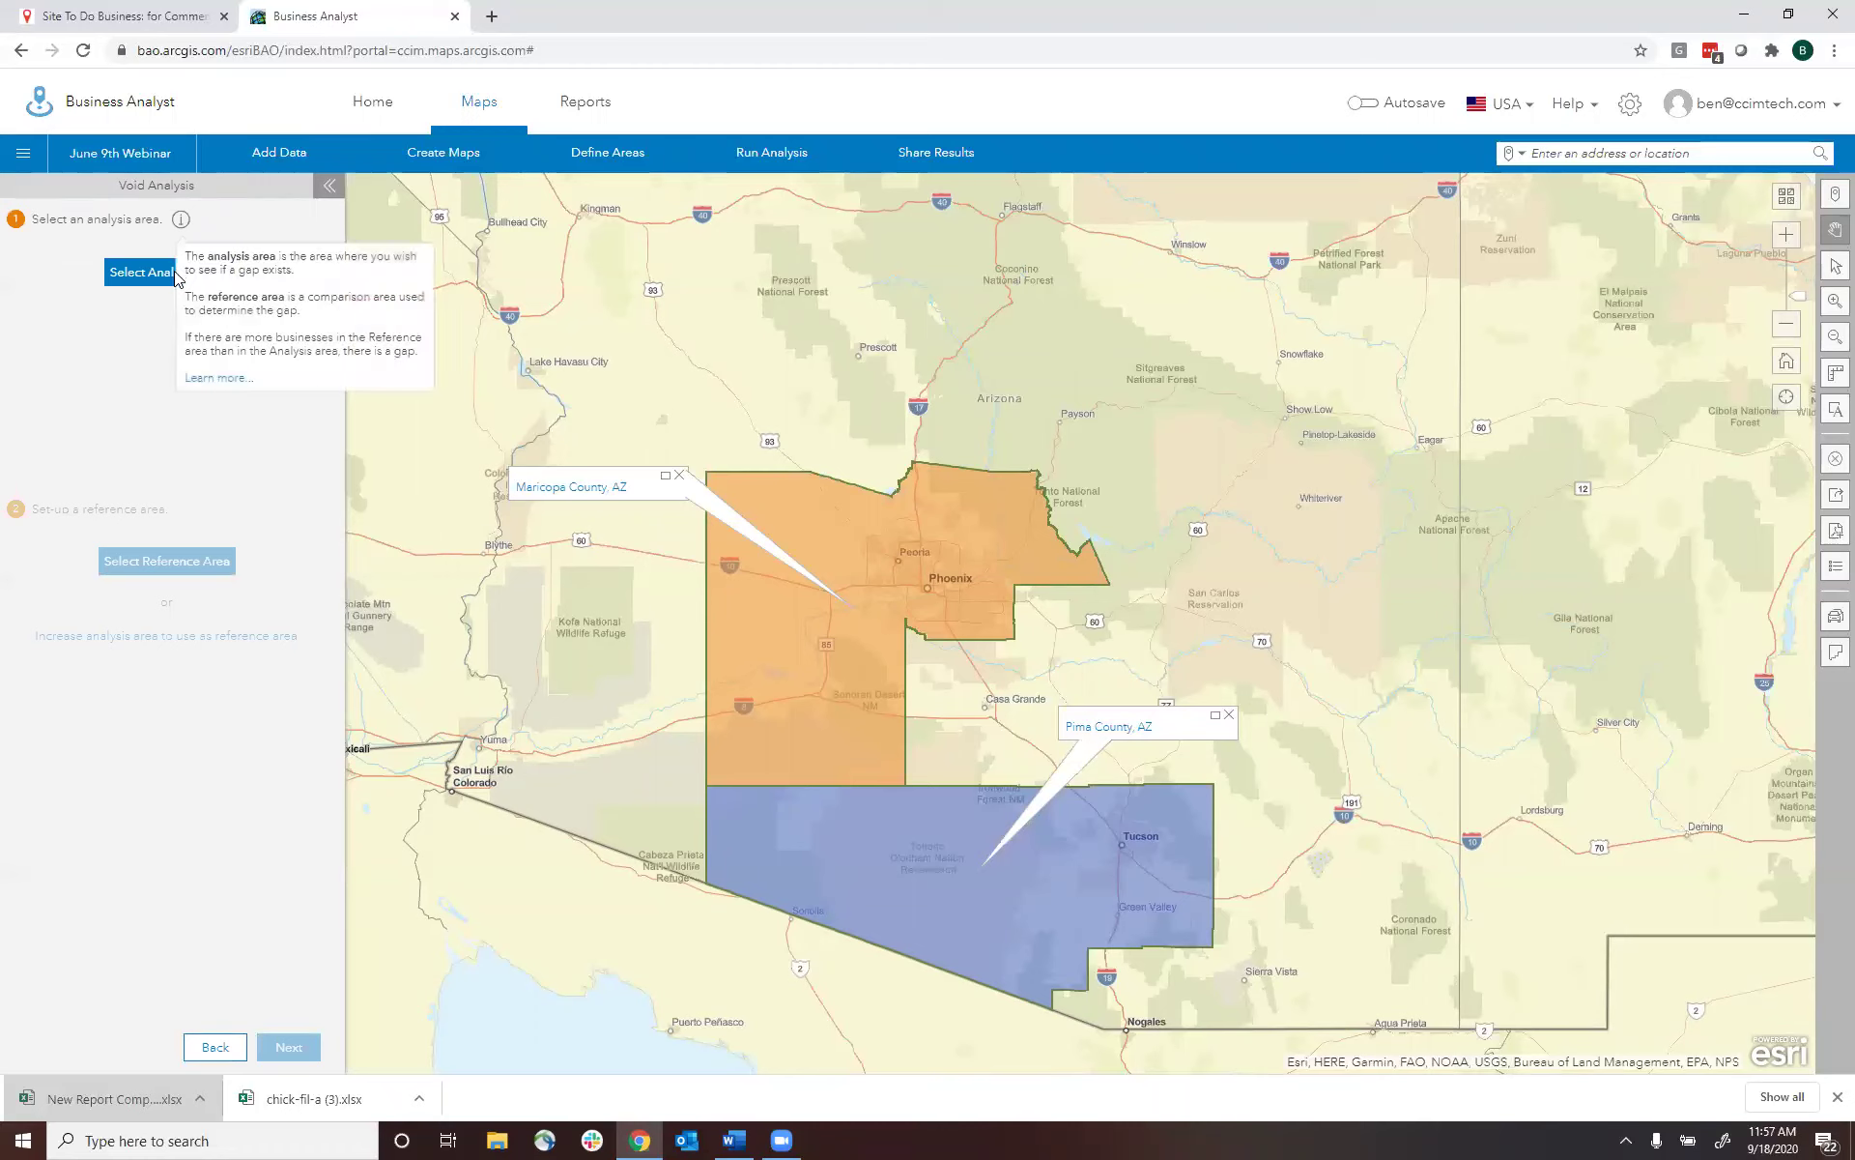
pyautogui.click(137, 277)
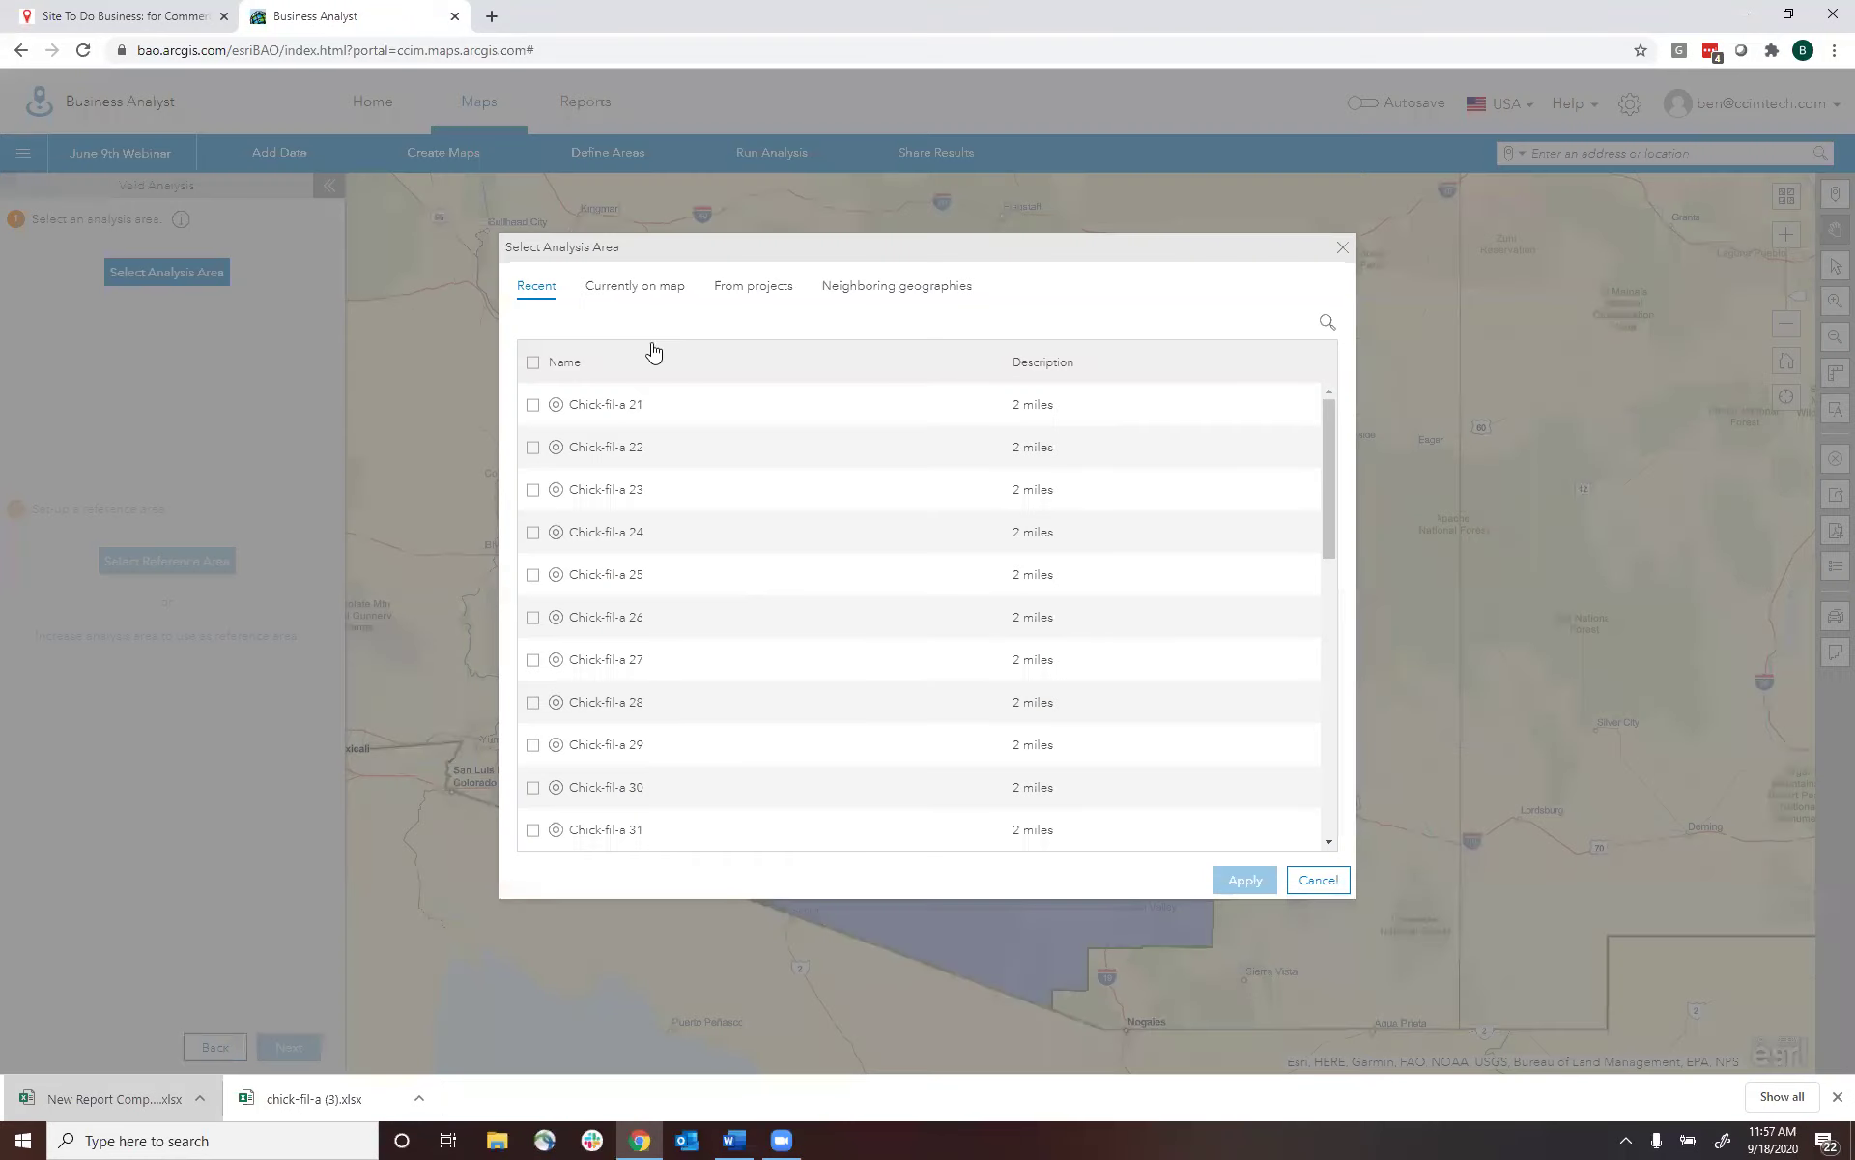
pyautogui.moveTo(1324, 422); pyautogui.dragTo(1403, 257)
pyautogui.click(635, 286)
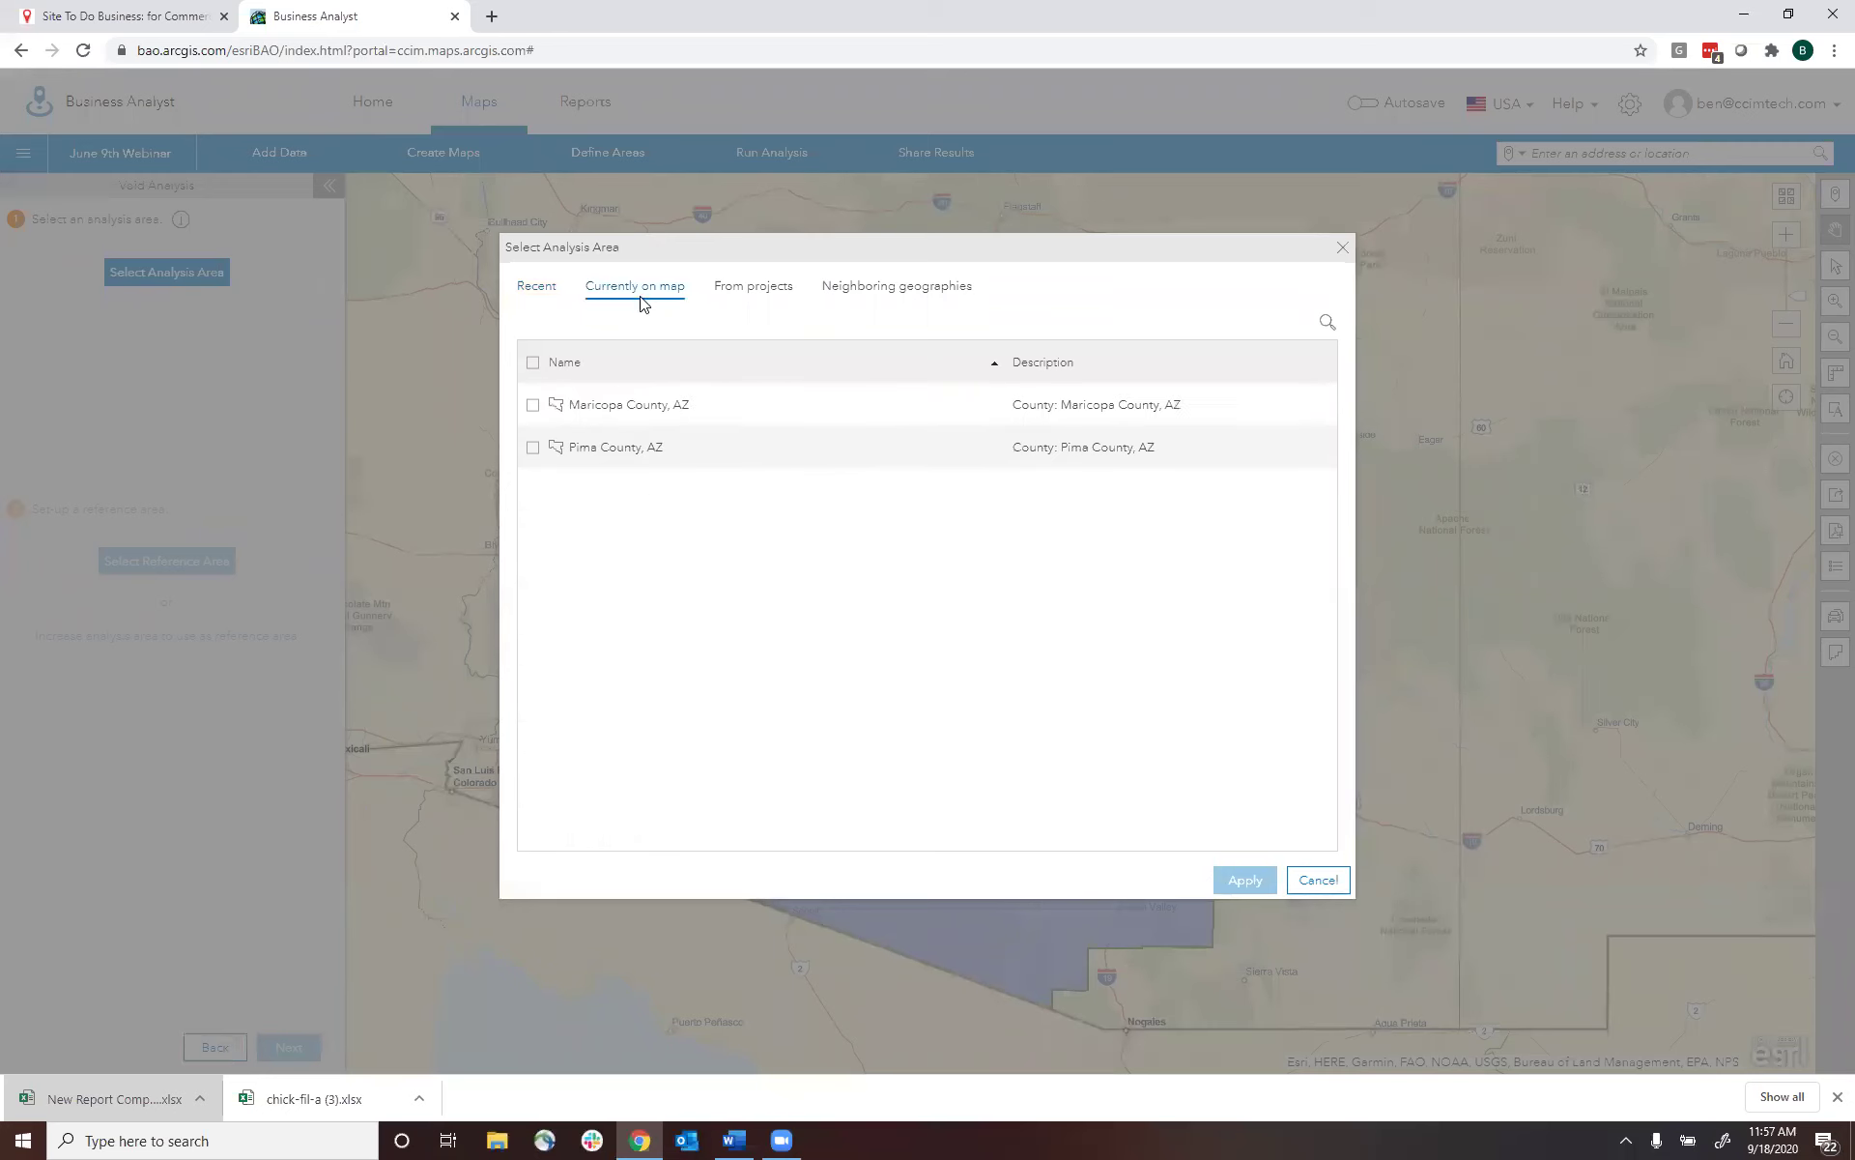
pyautogui.click(534, 449)
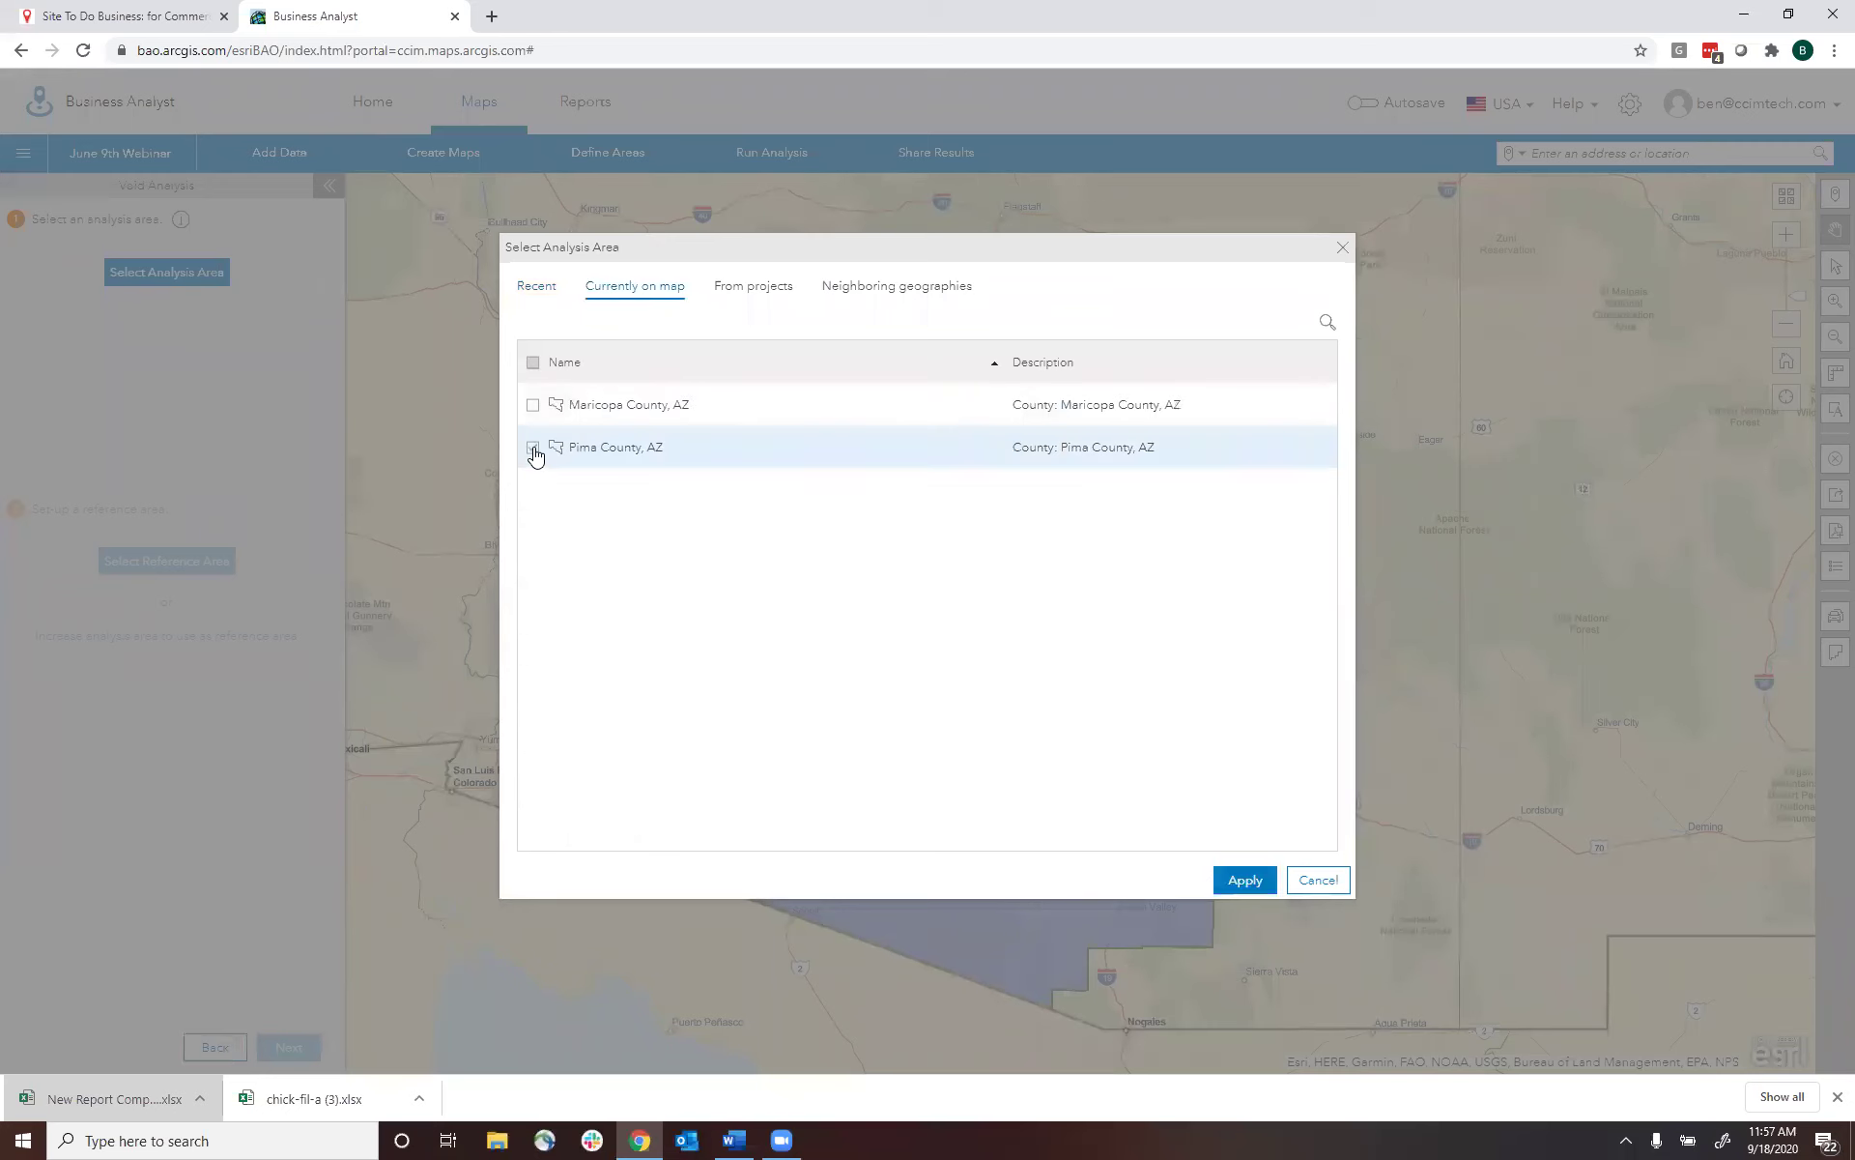
pyautogui.click(1241, 880)
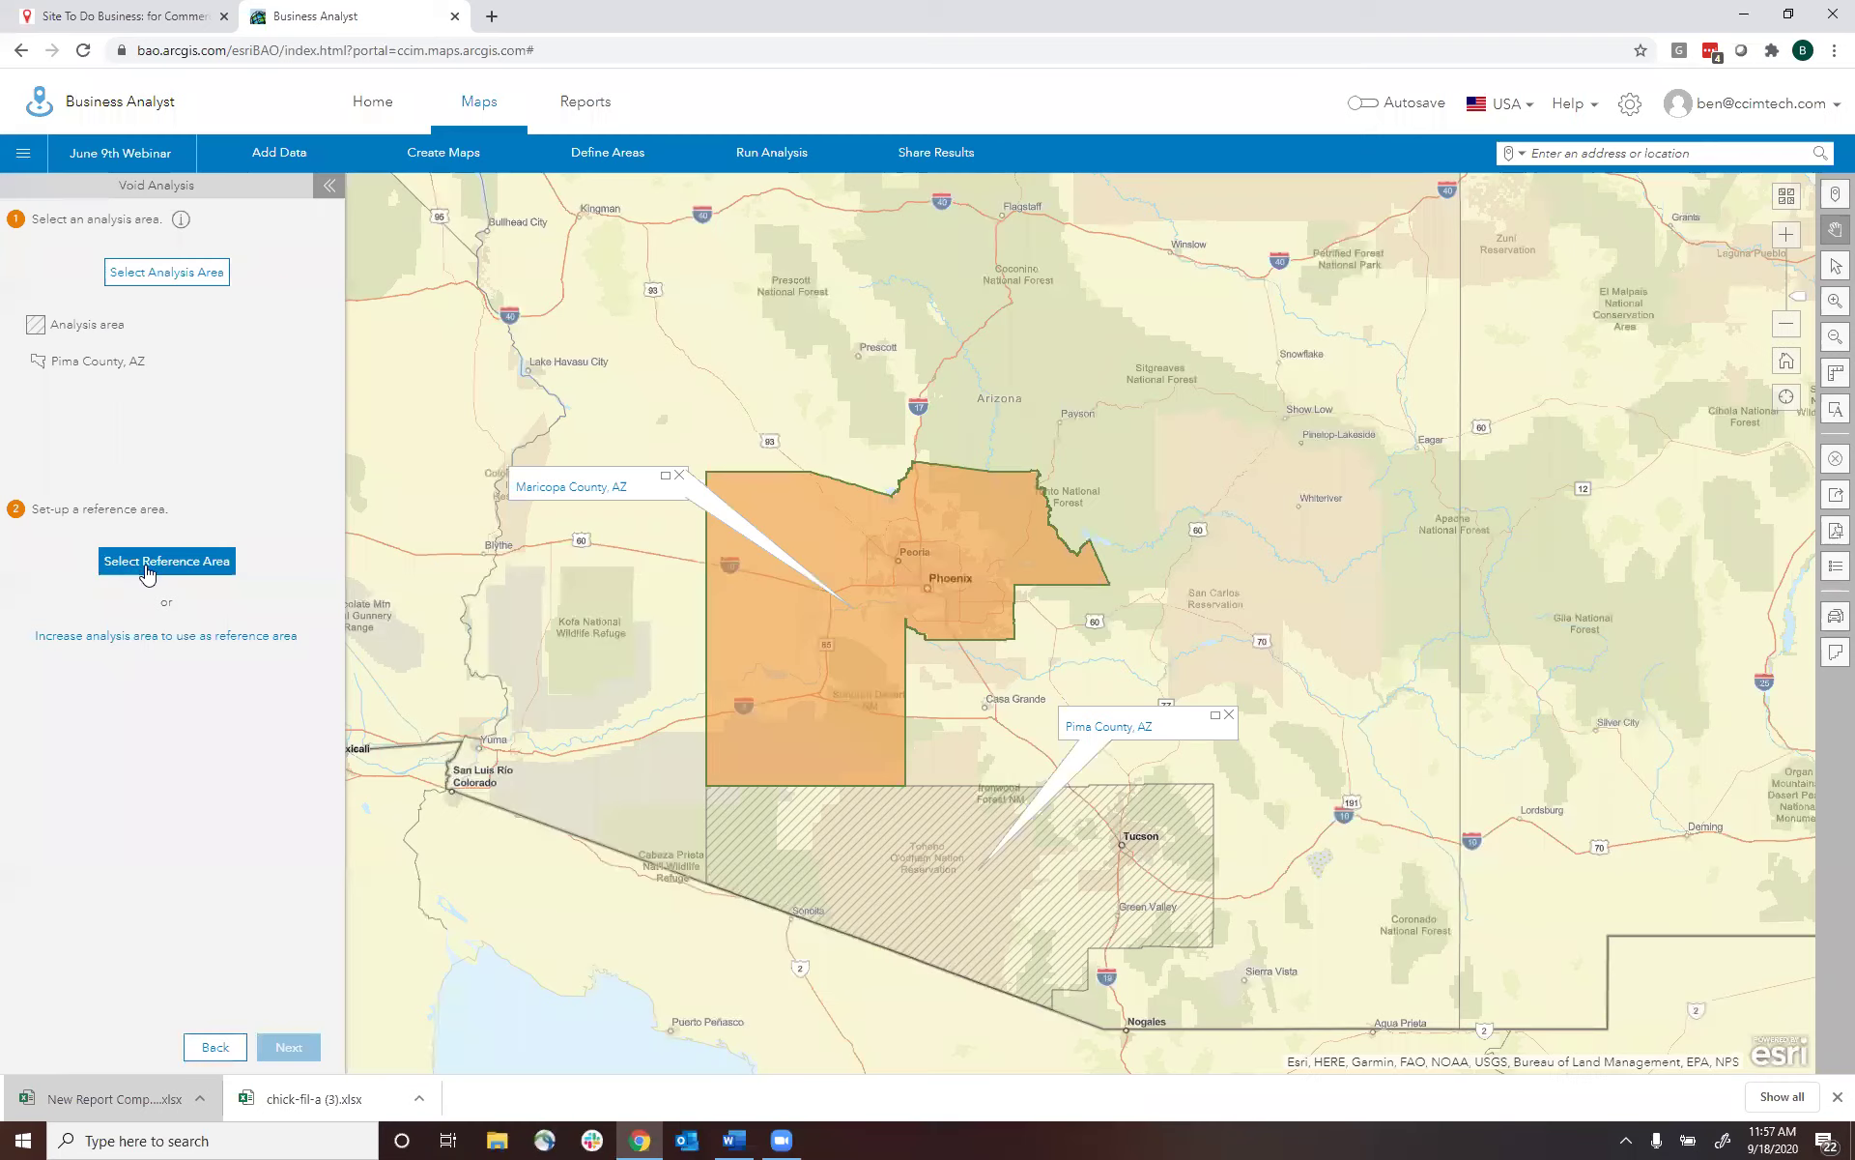
# - Set Maricopa County as the reference area and continue to business data
pyautogui.click(154, 569)
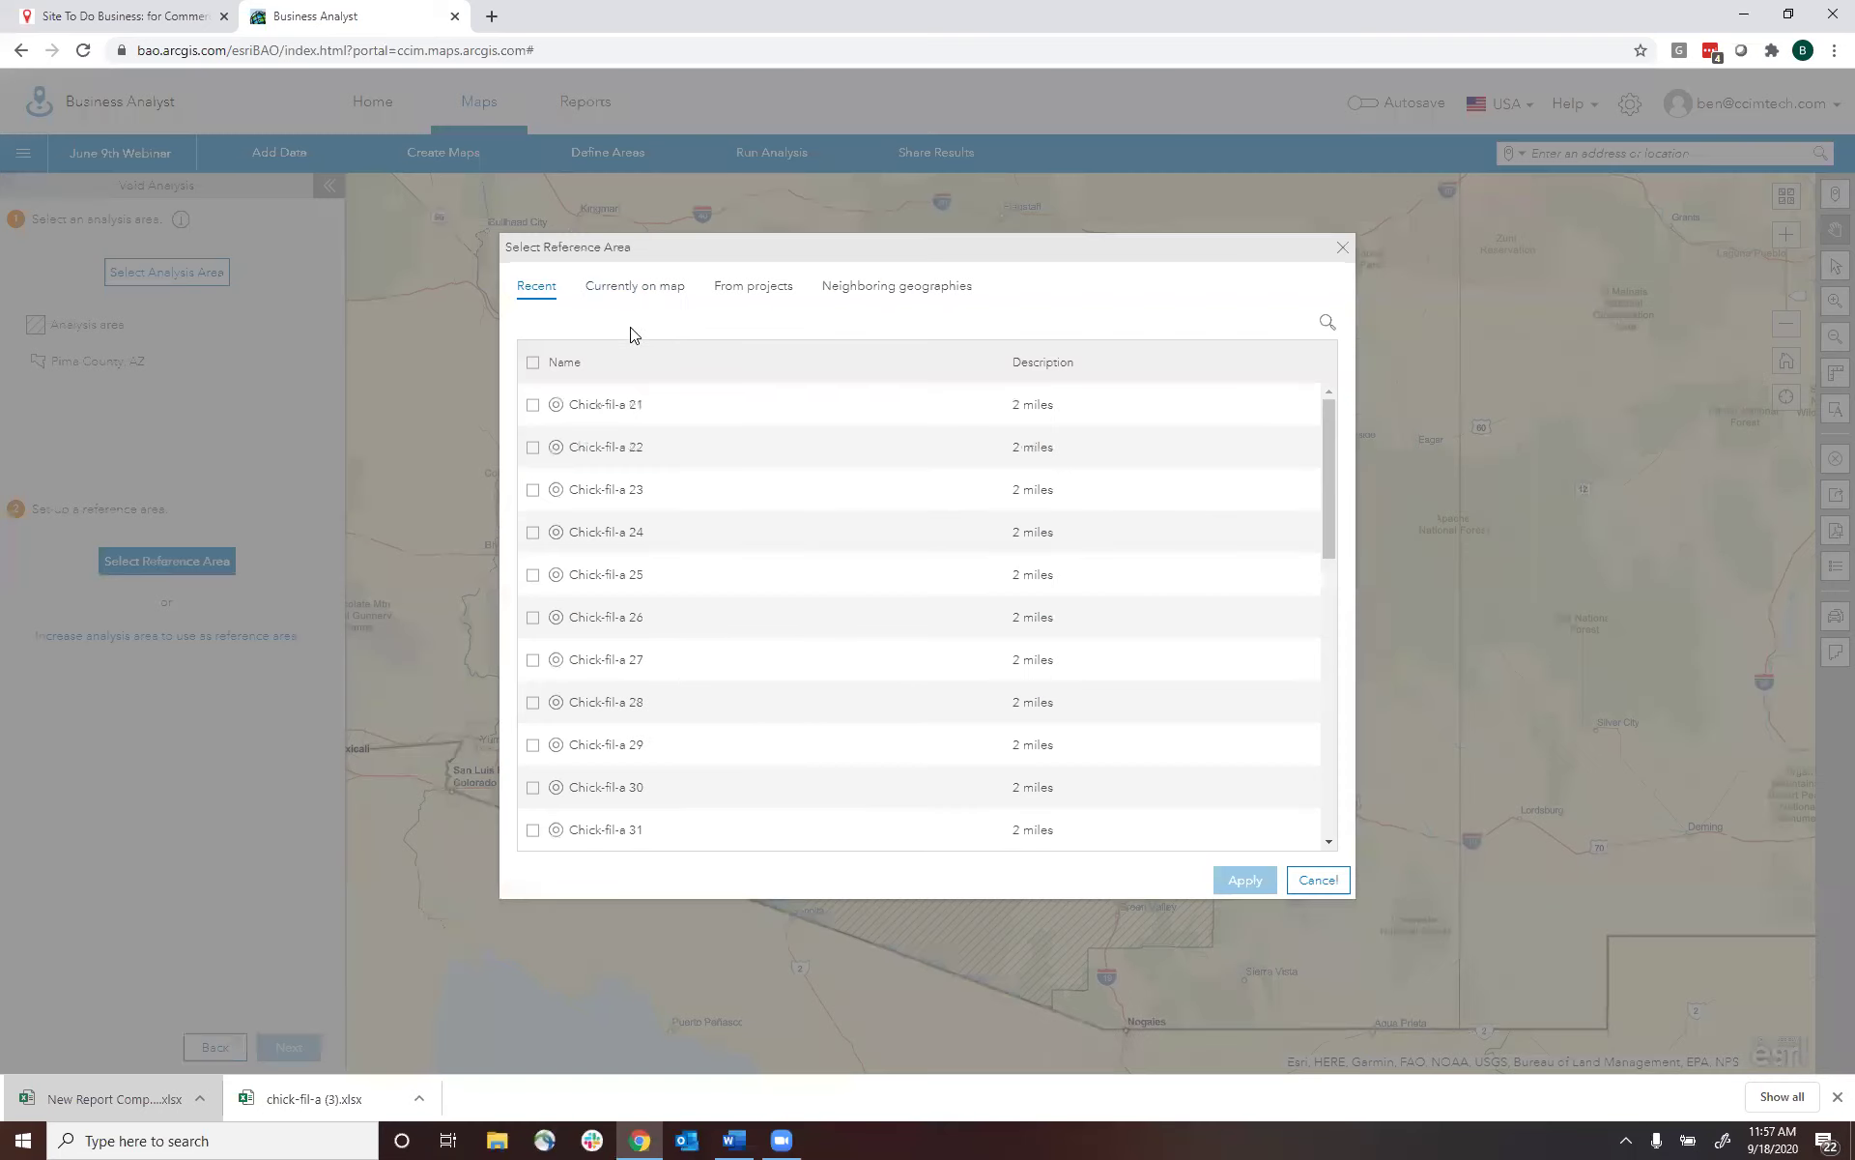
pyautogui.click(667, 288)
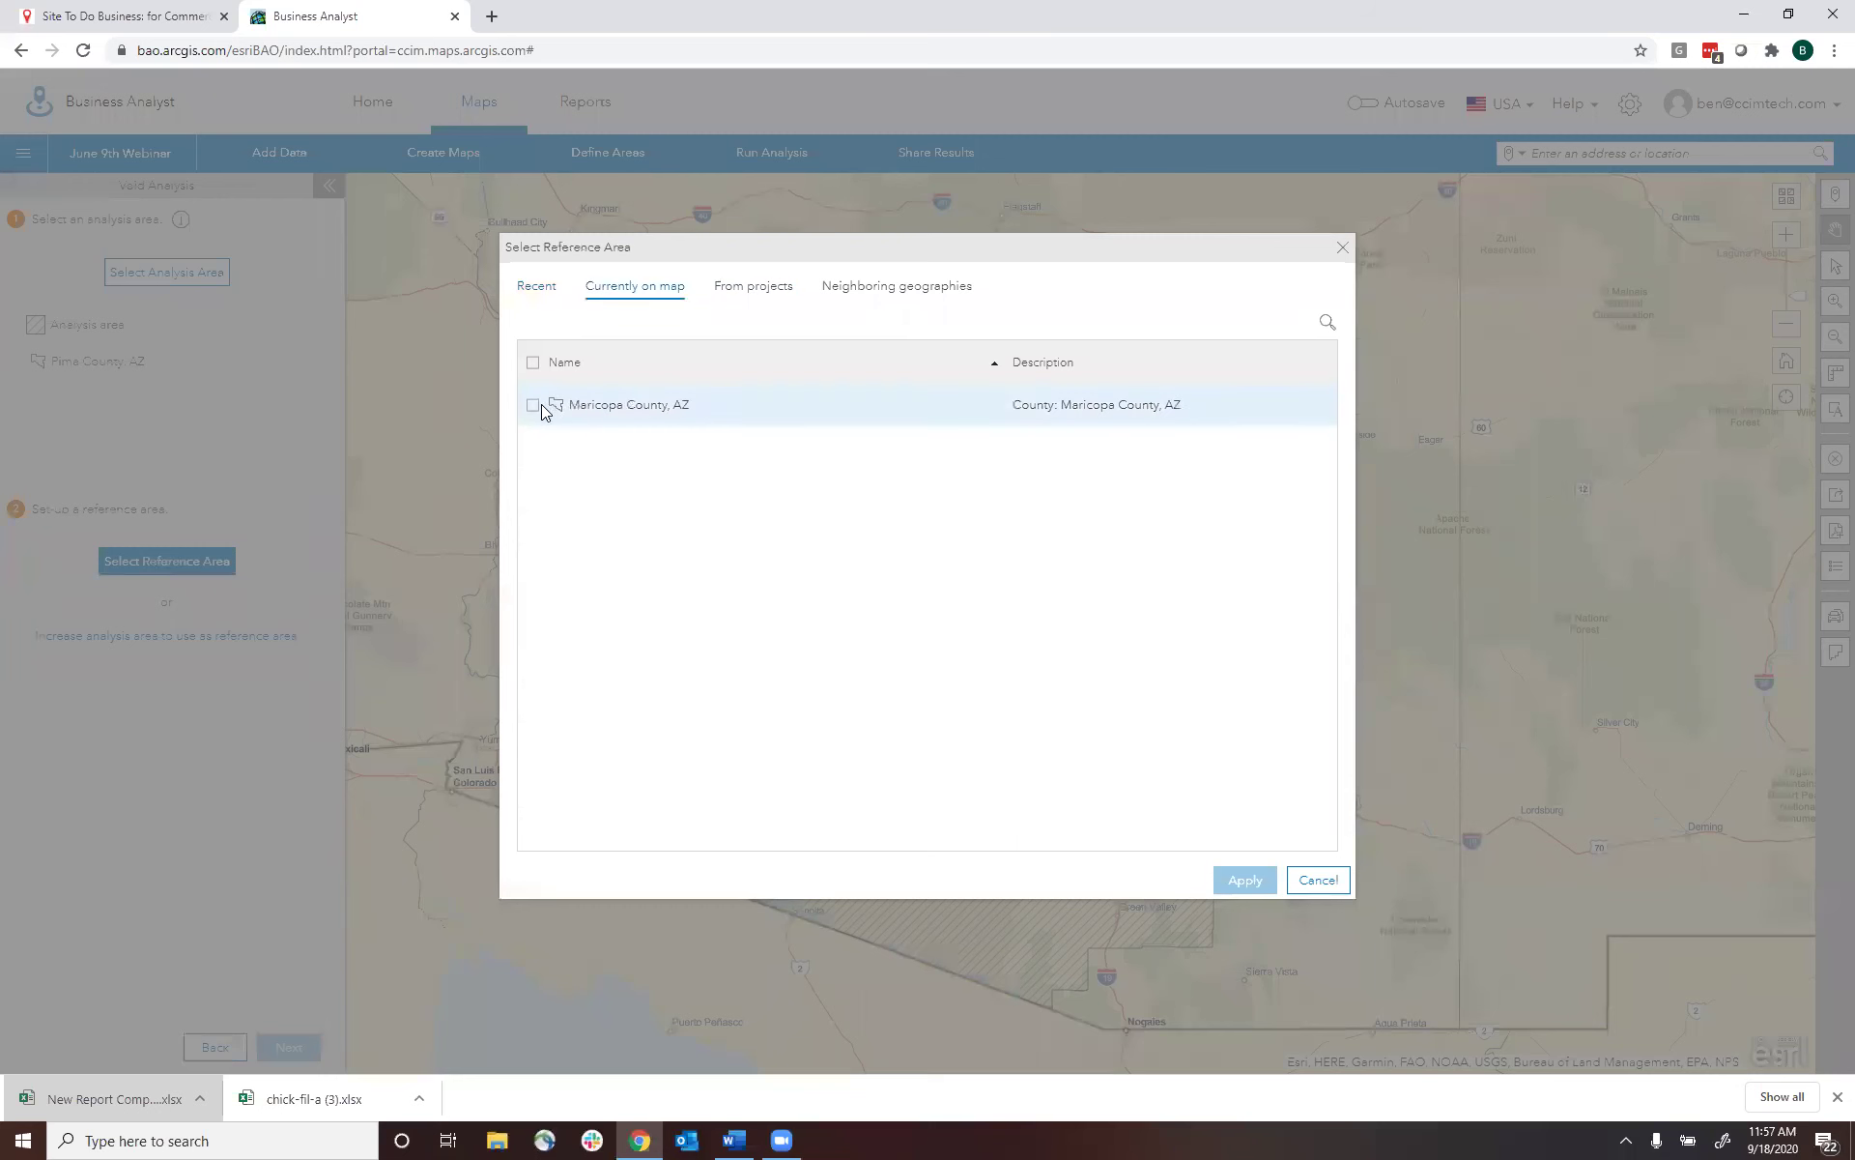
pyautogui.click(532, 403)
pyautogui.click(1245, 879)
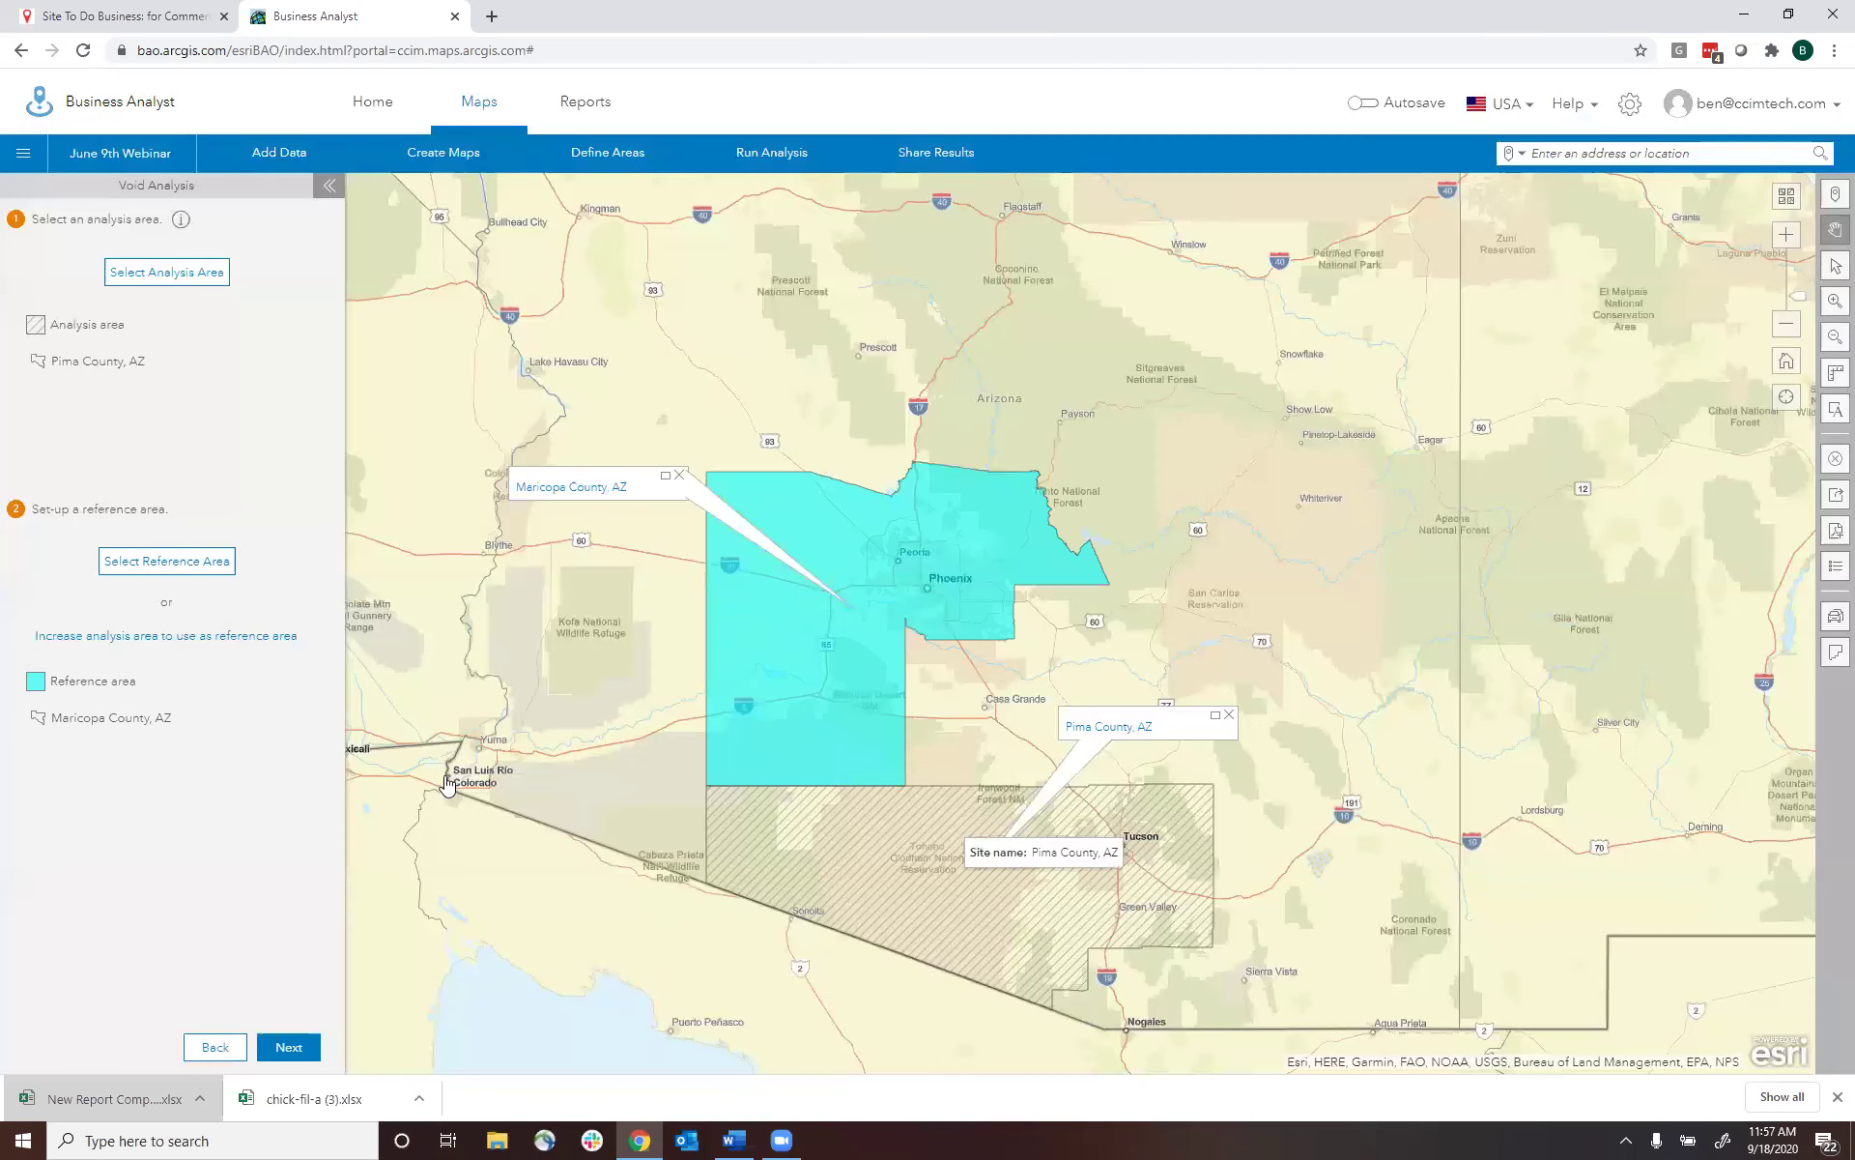
pyautogui.click(300, 1051)
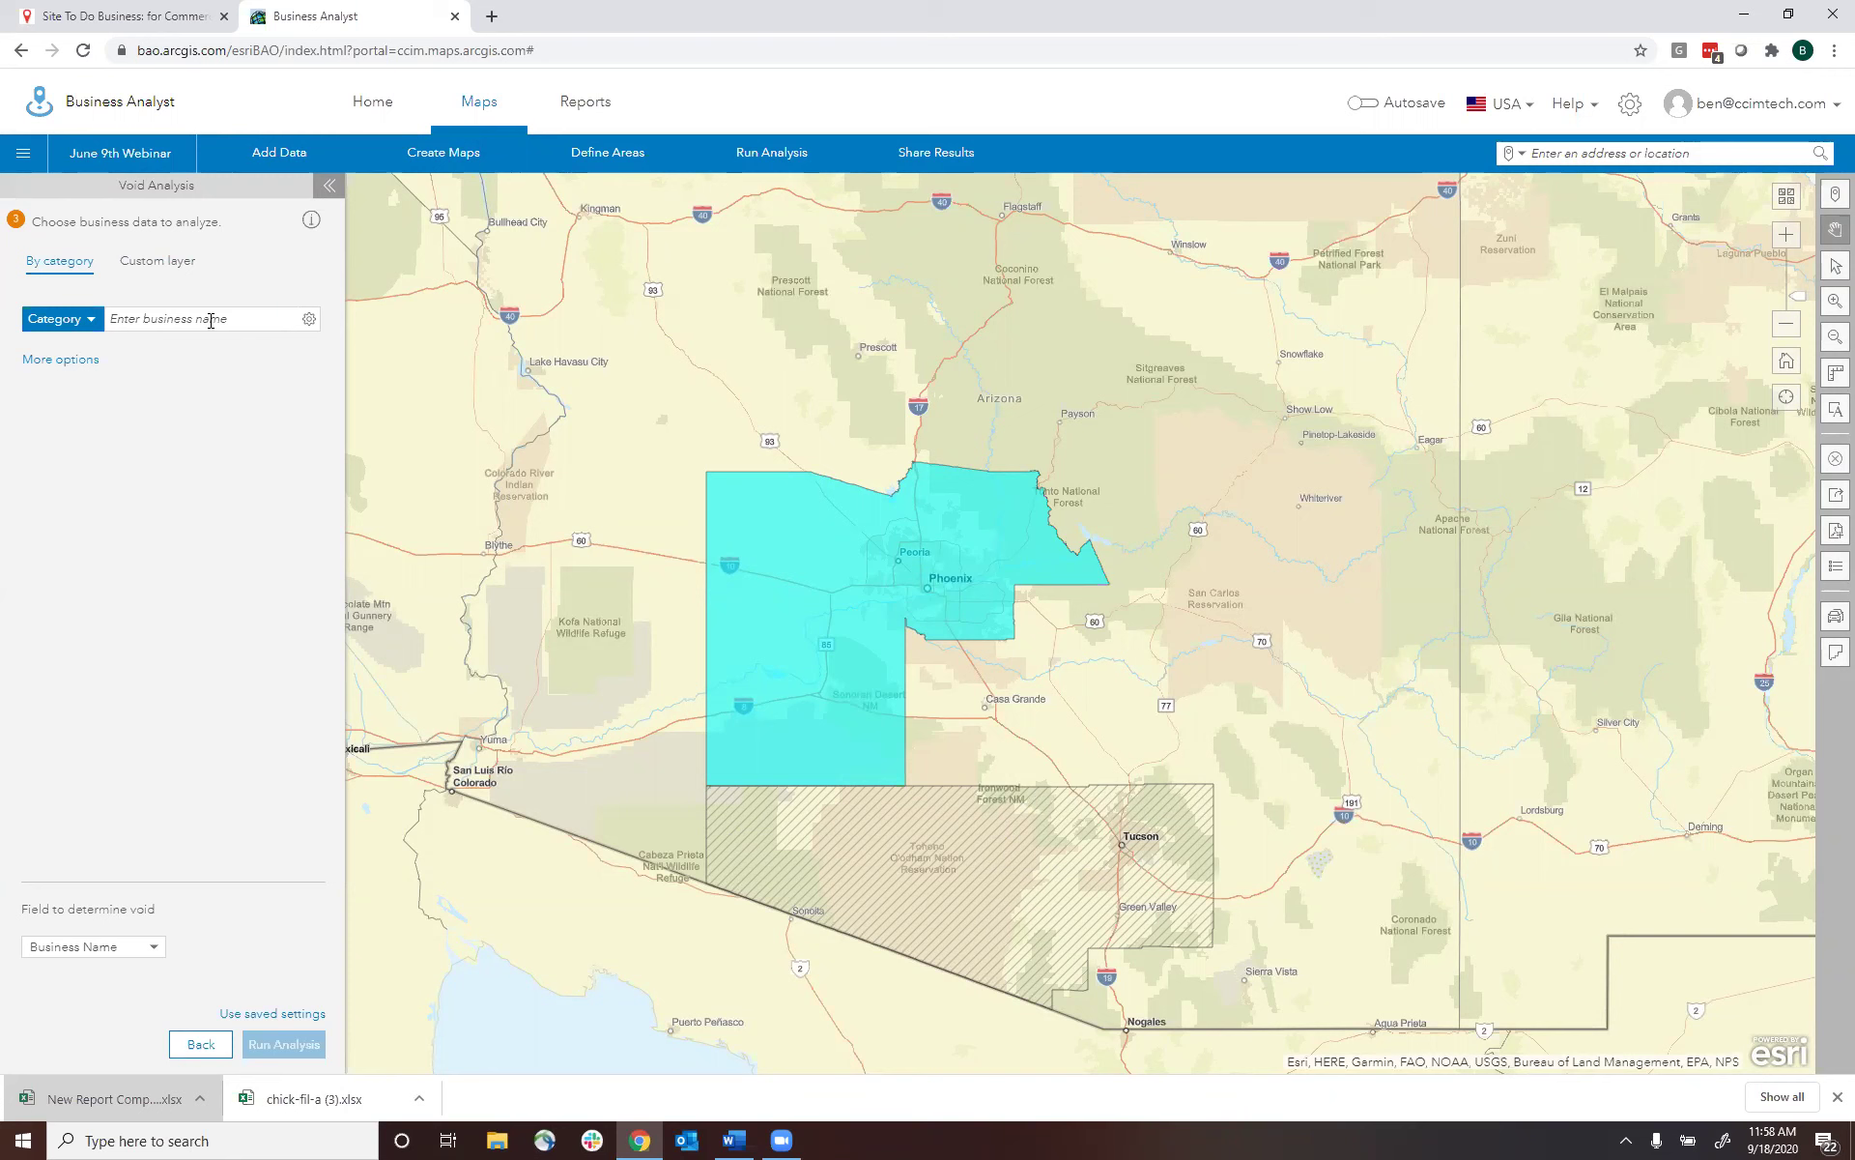
# - Choose Healthcare > Dentists as the business category and run the void analysis
pyautogui.click(91, 320)
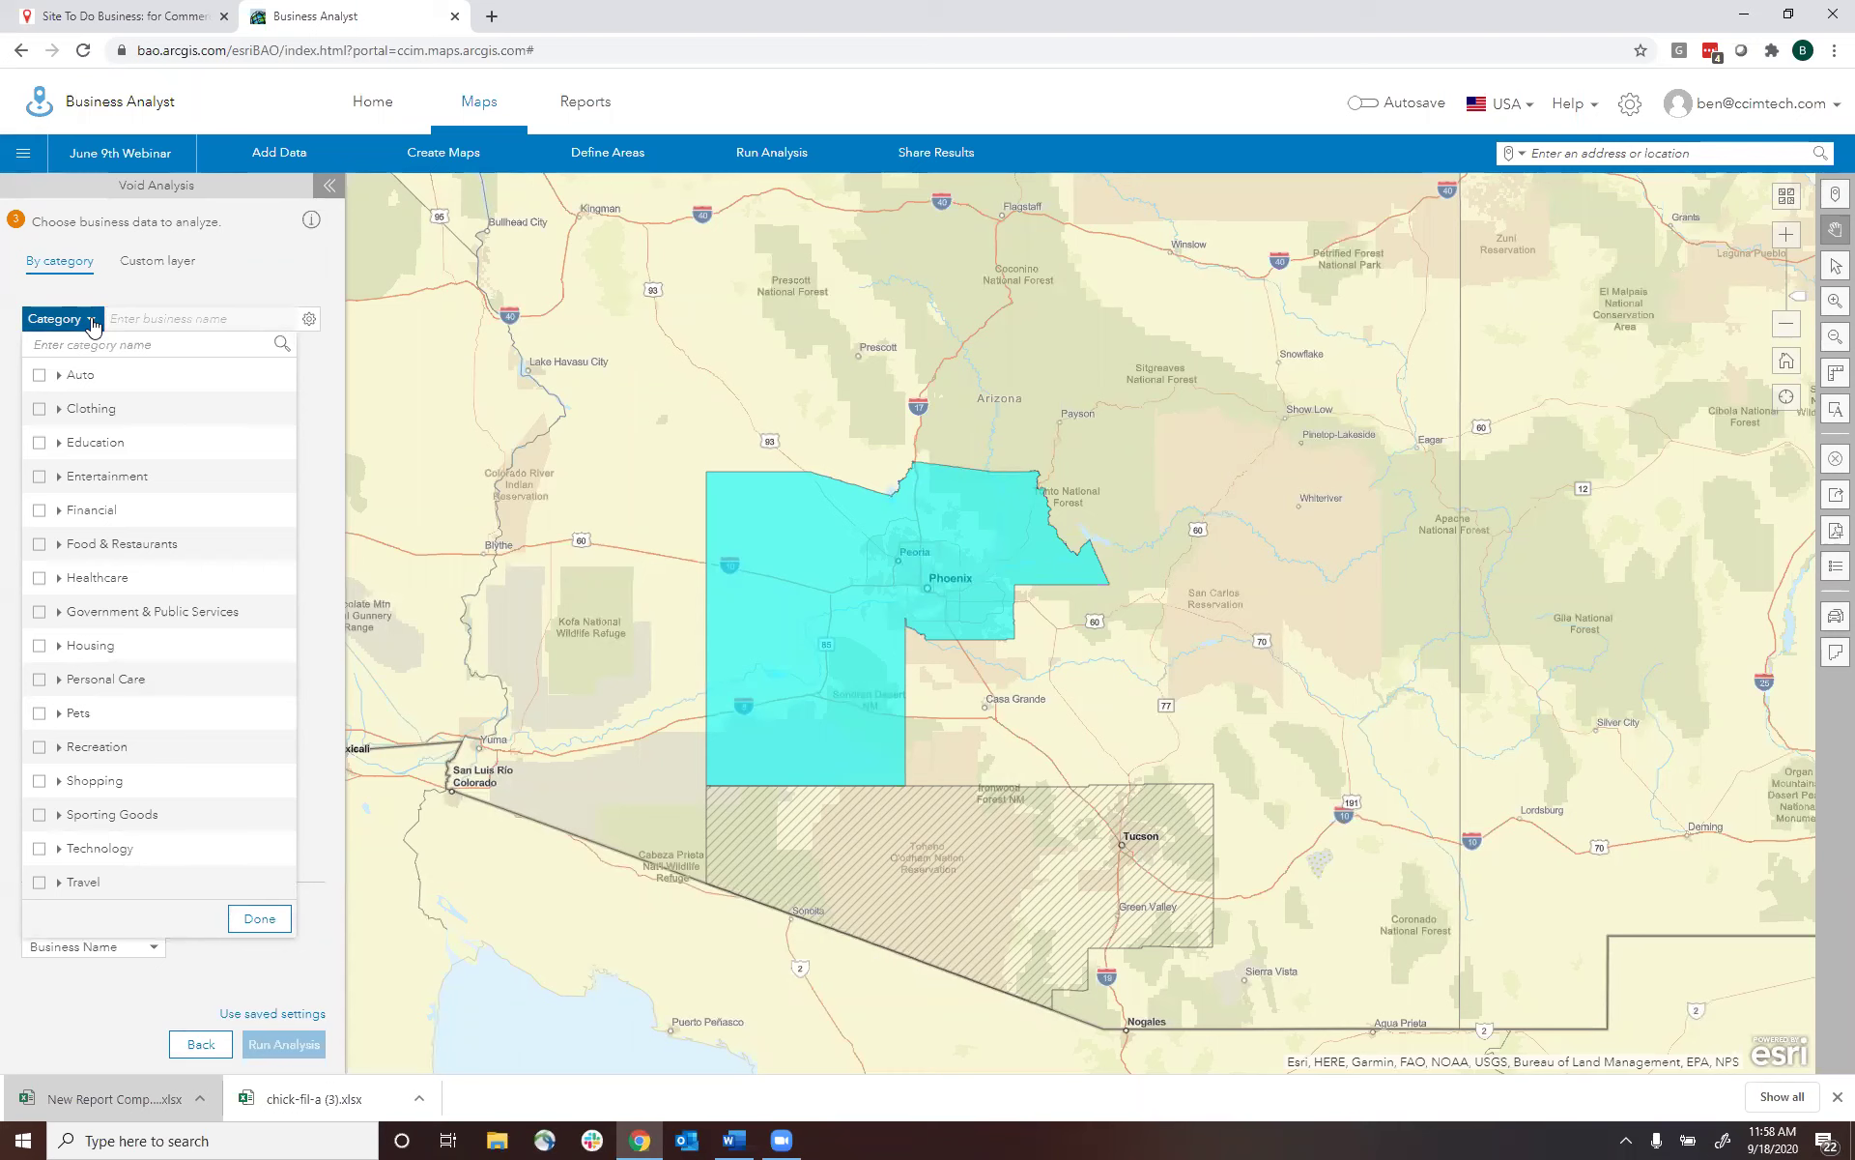
pyautogui.click(60, 579)
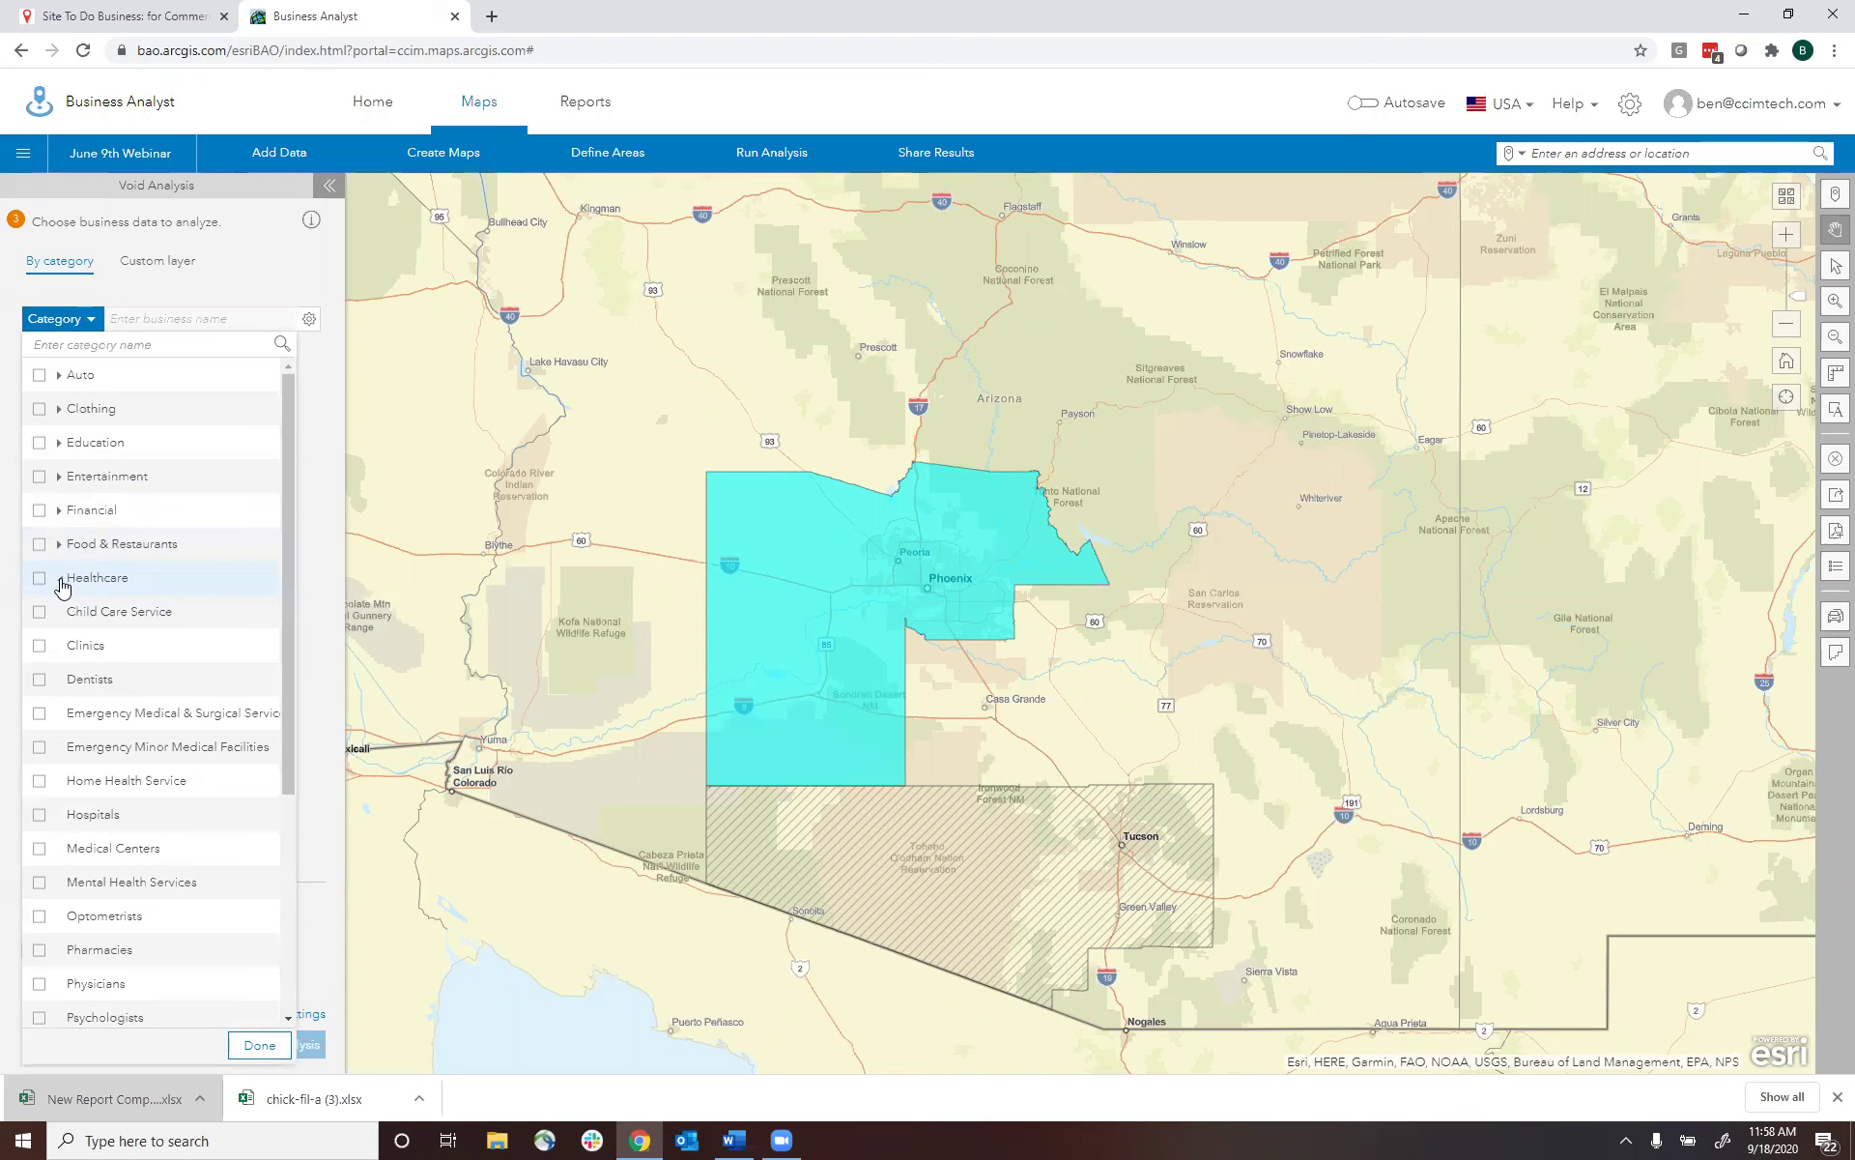
pyautogui.click(40, 681)
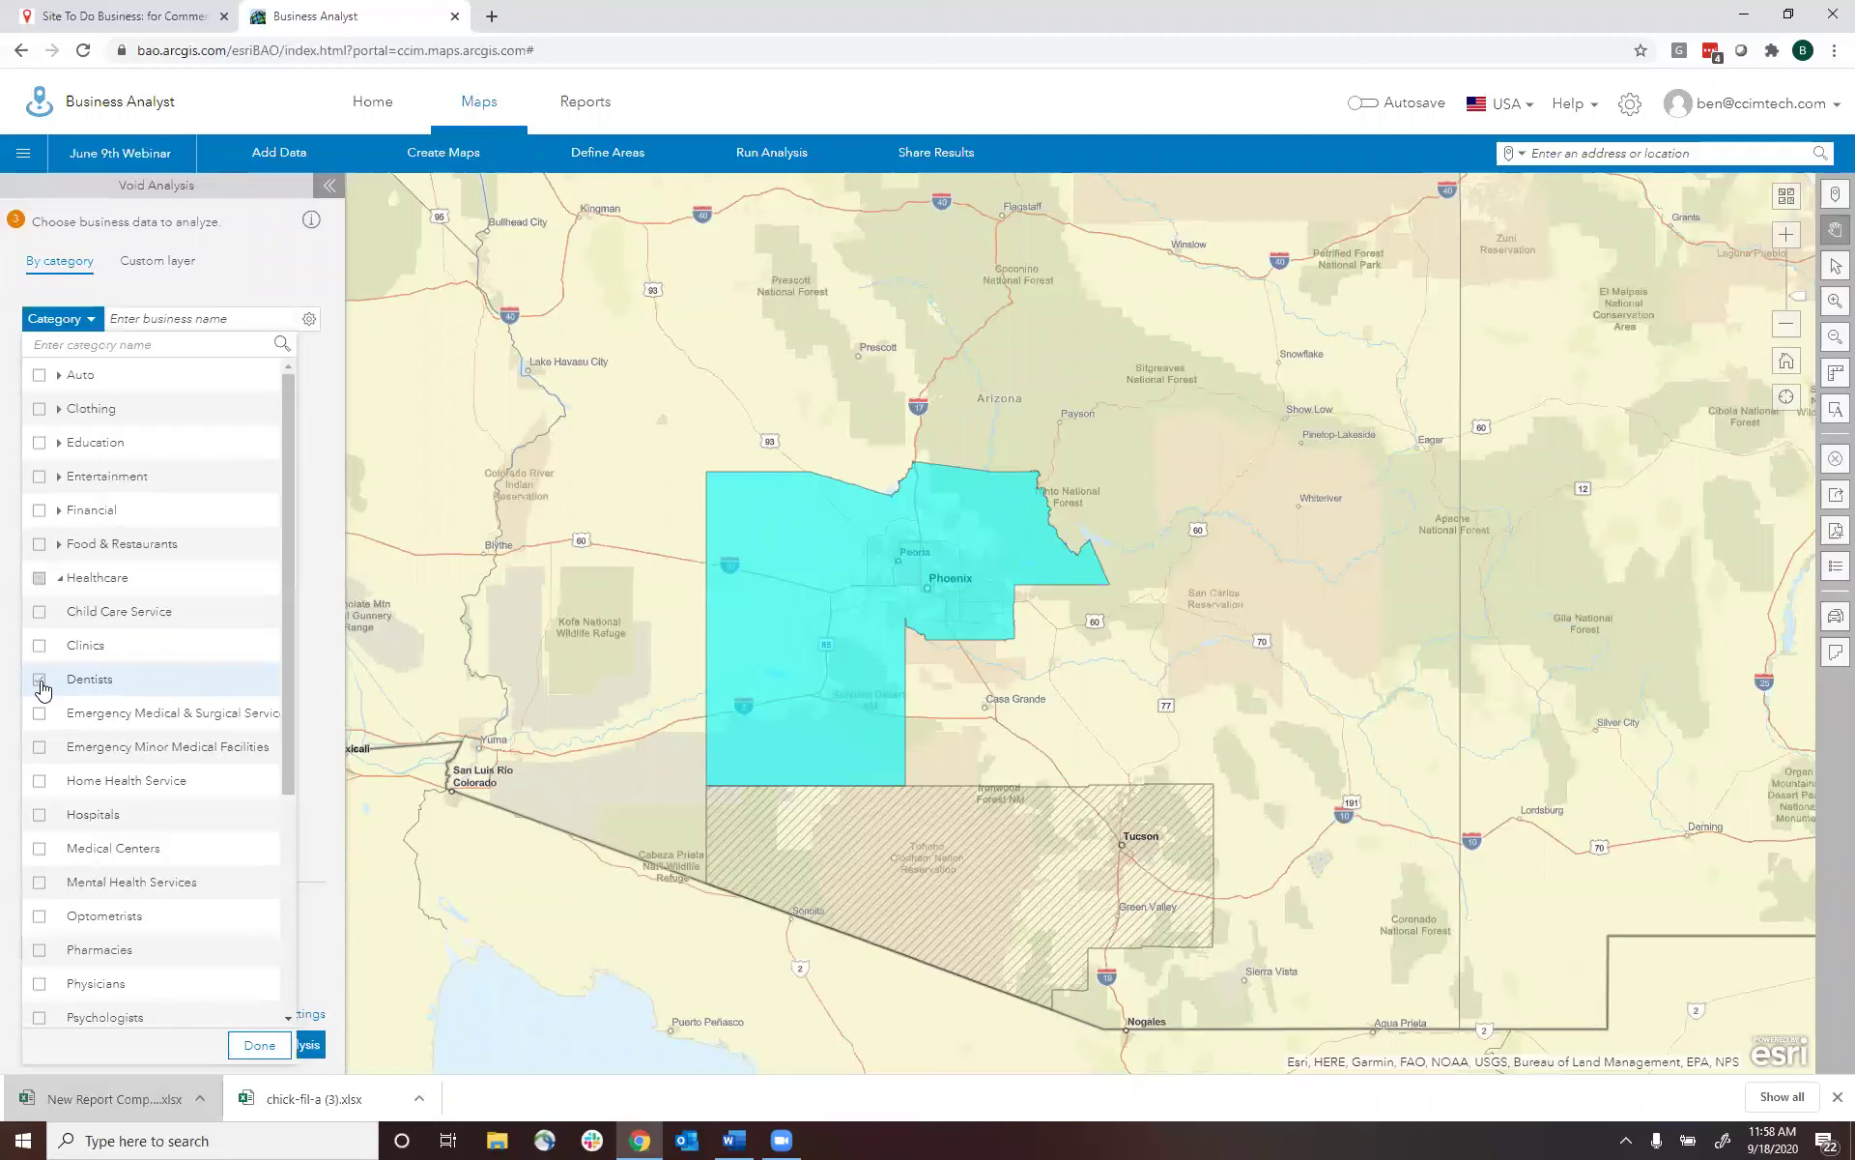
pyautogui.click(265, 1046)
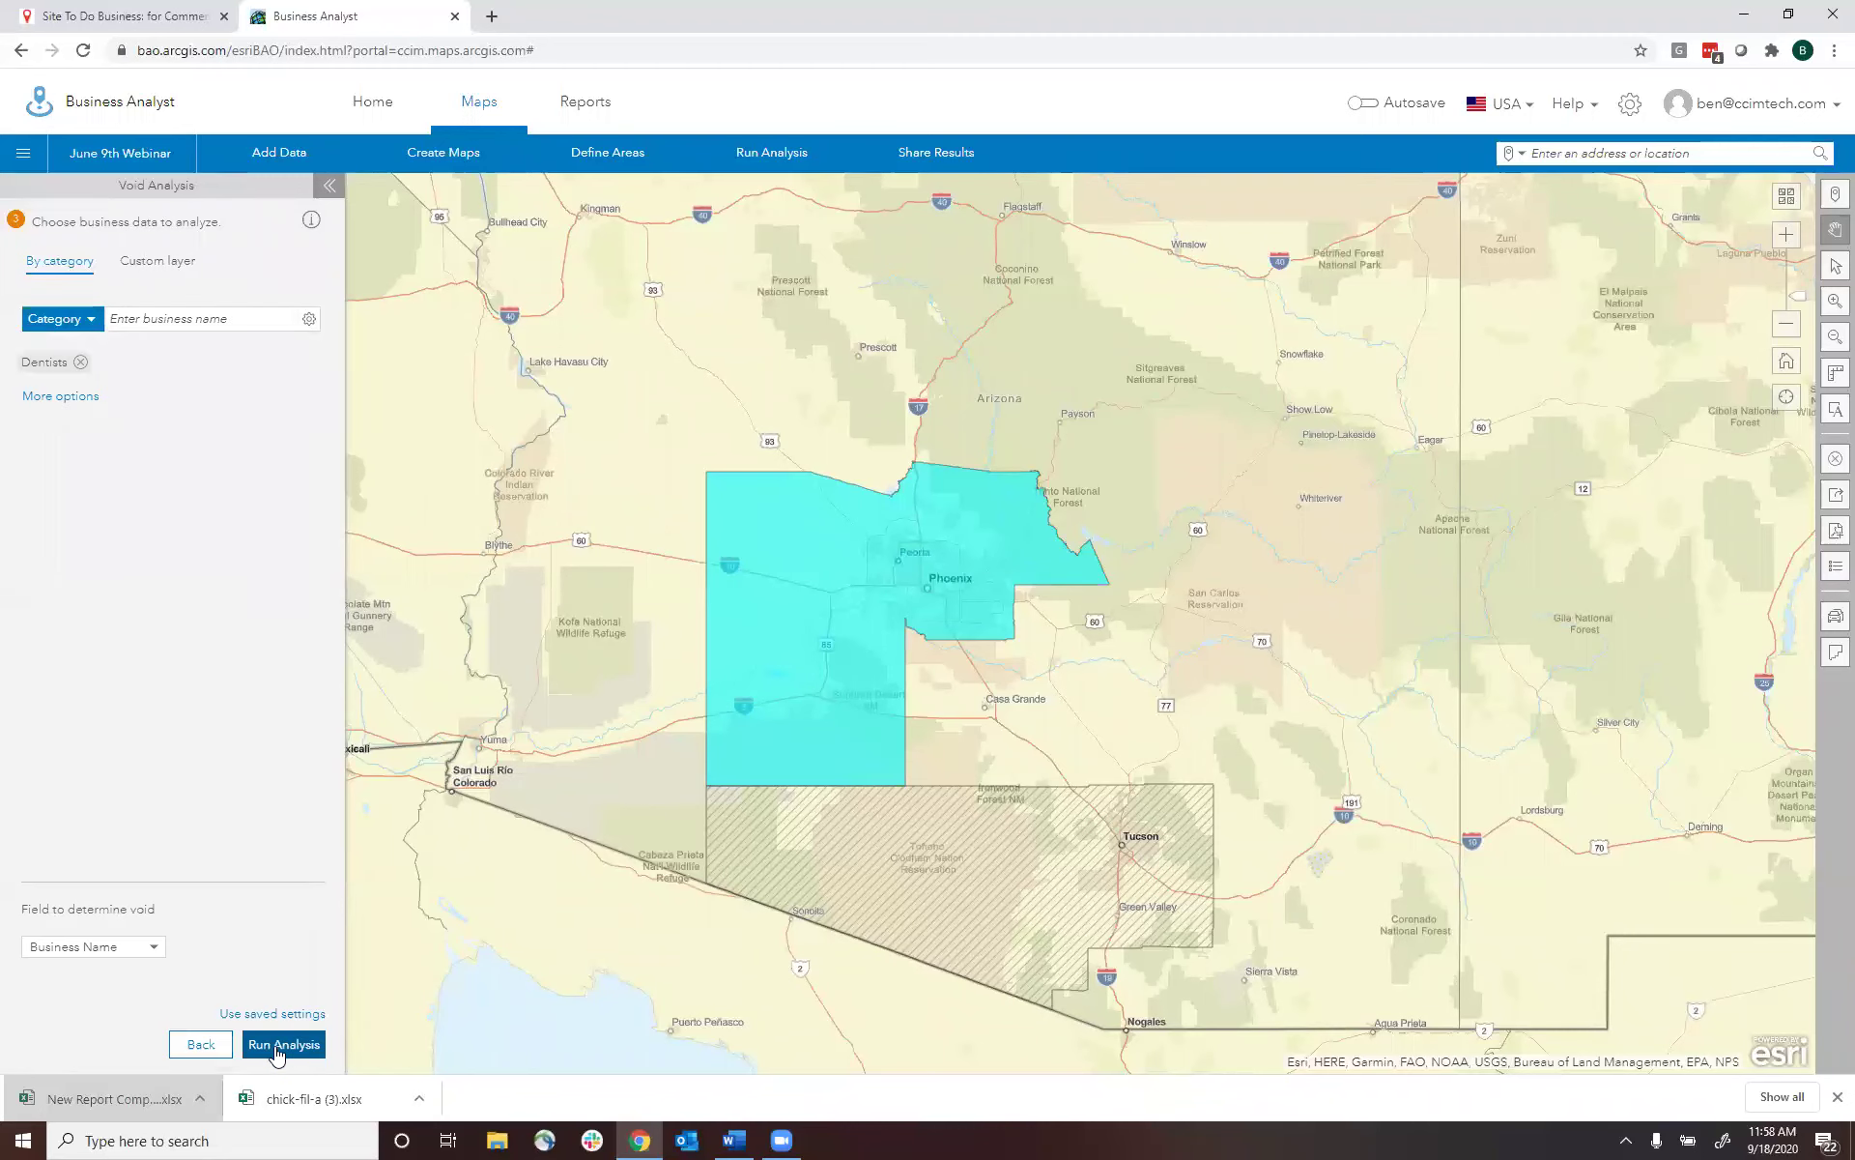
pyautogui.click(62, 397)
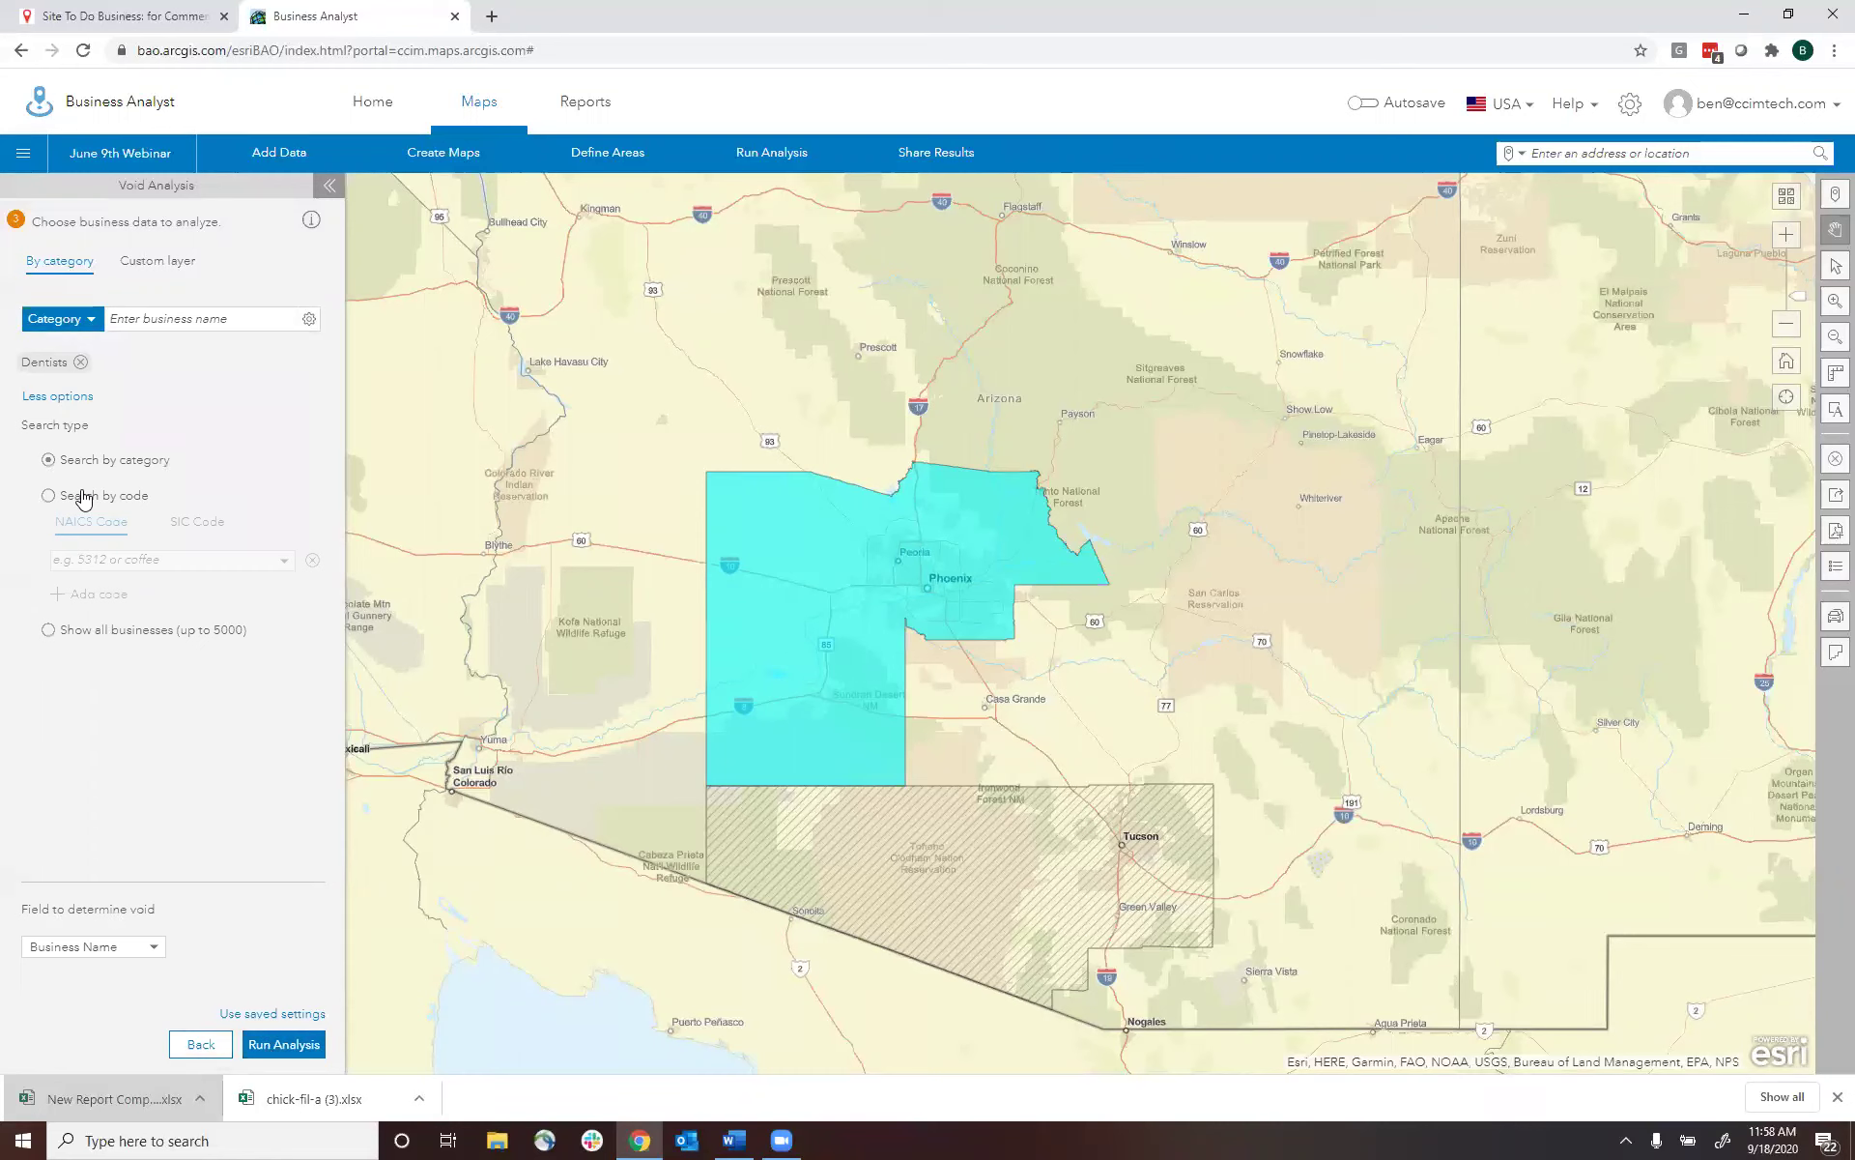
pyautogui.click(283, 1044)
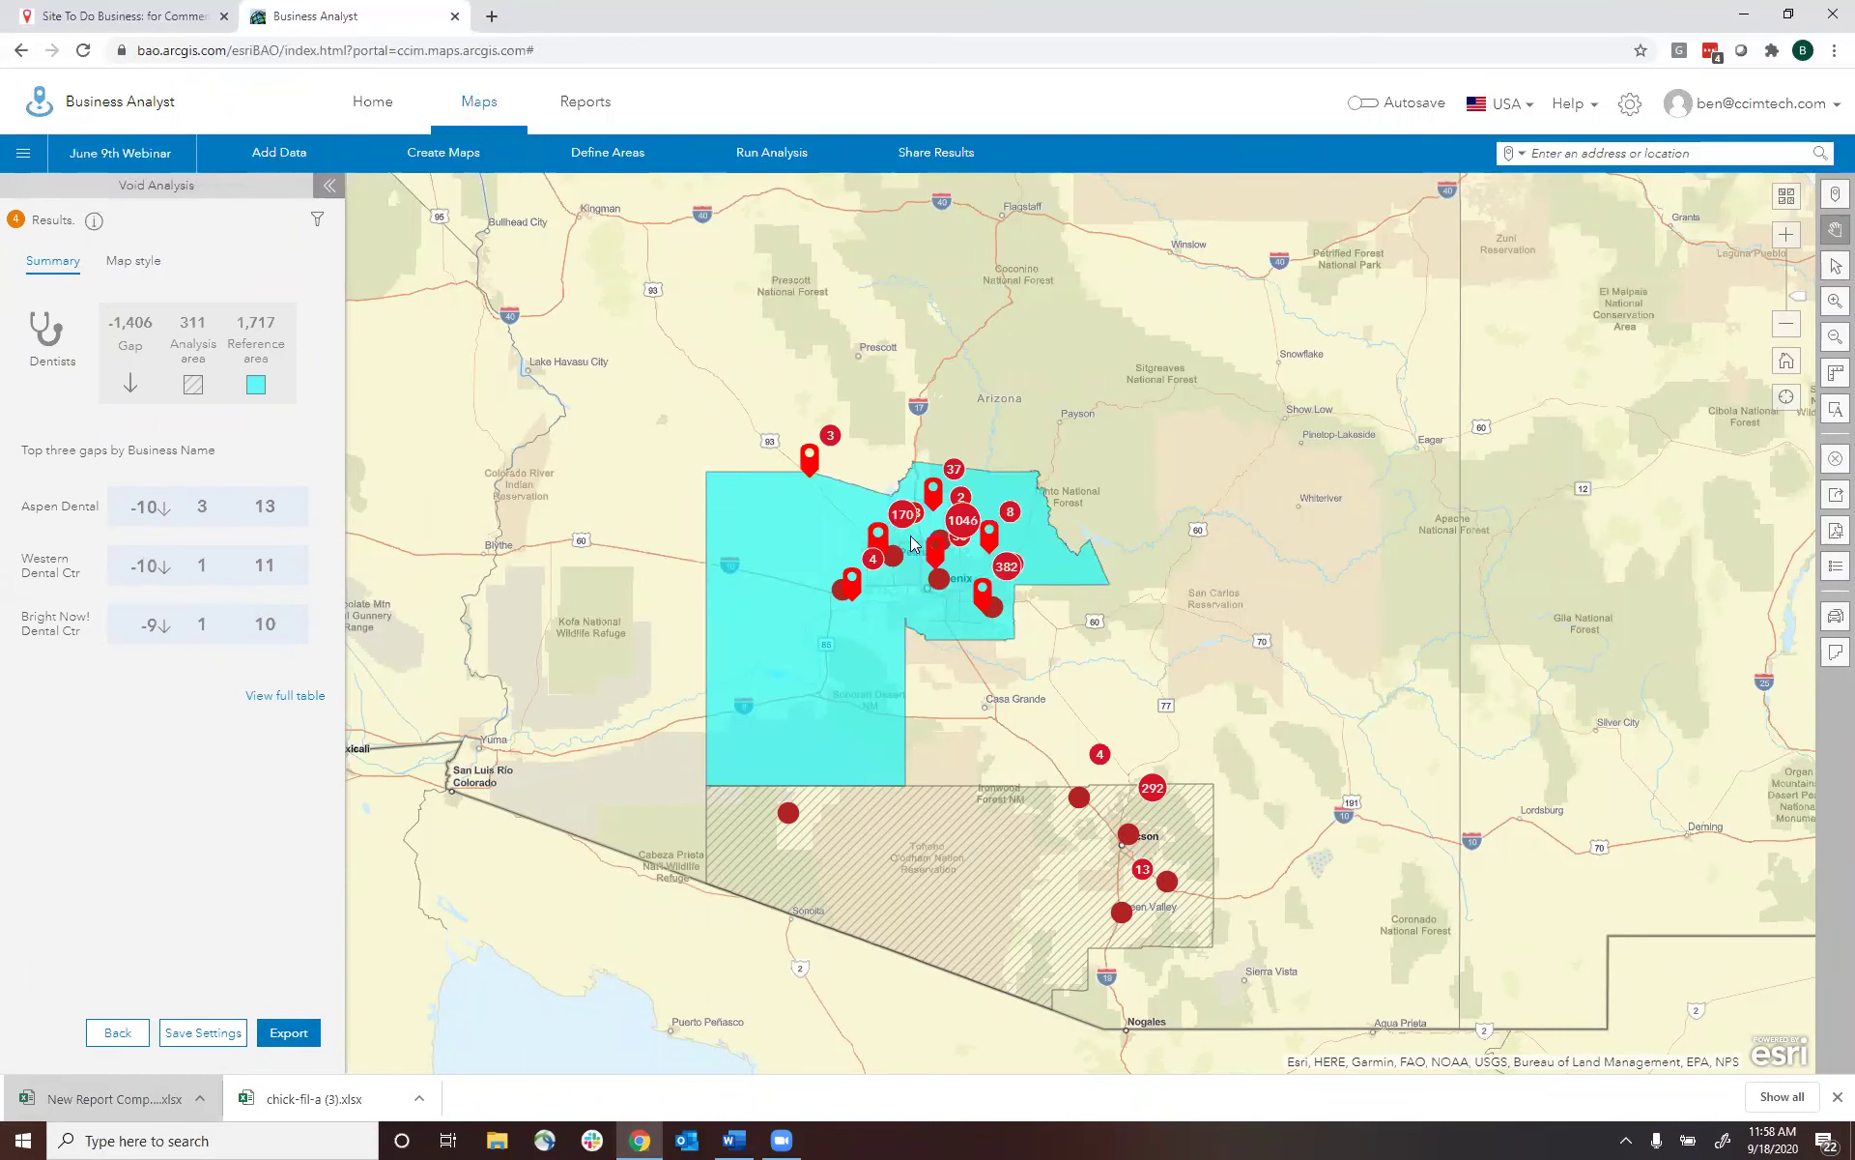
# - Review the dentist gap summary (-1,406, Aspen Dental leading) and open the full results table
pyautogui.moveTo(254, 337)
pyautogui.moveTo(216, 517)
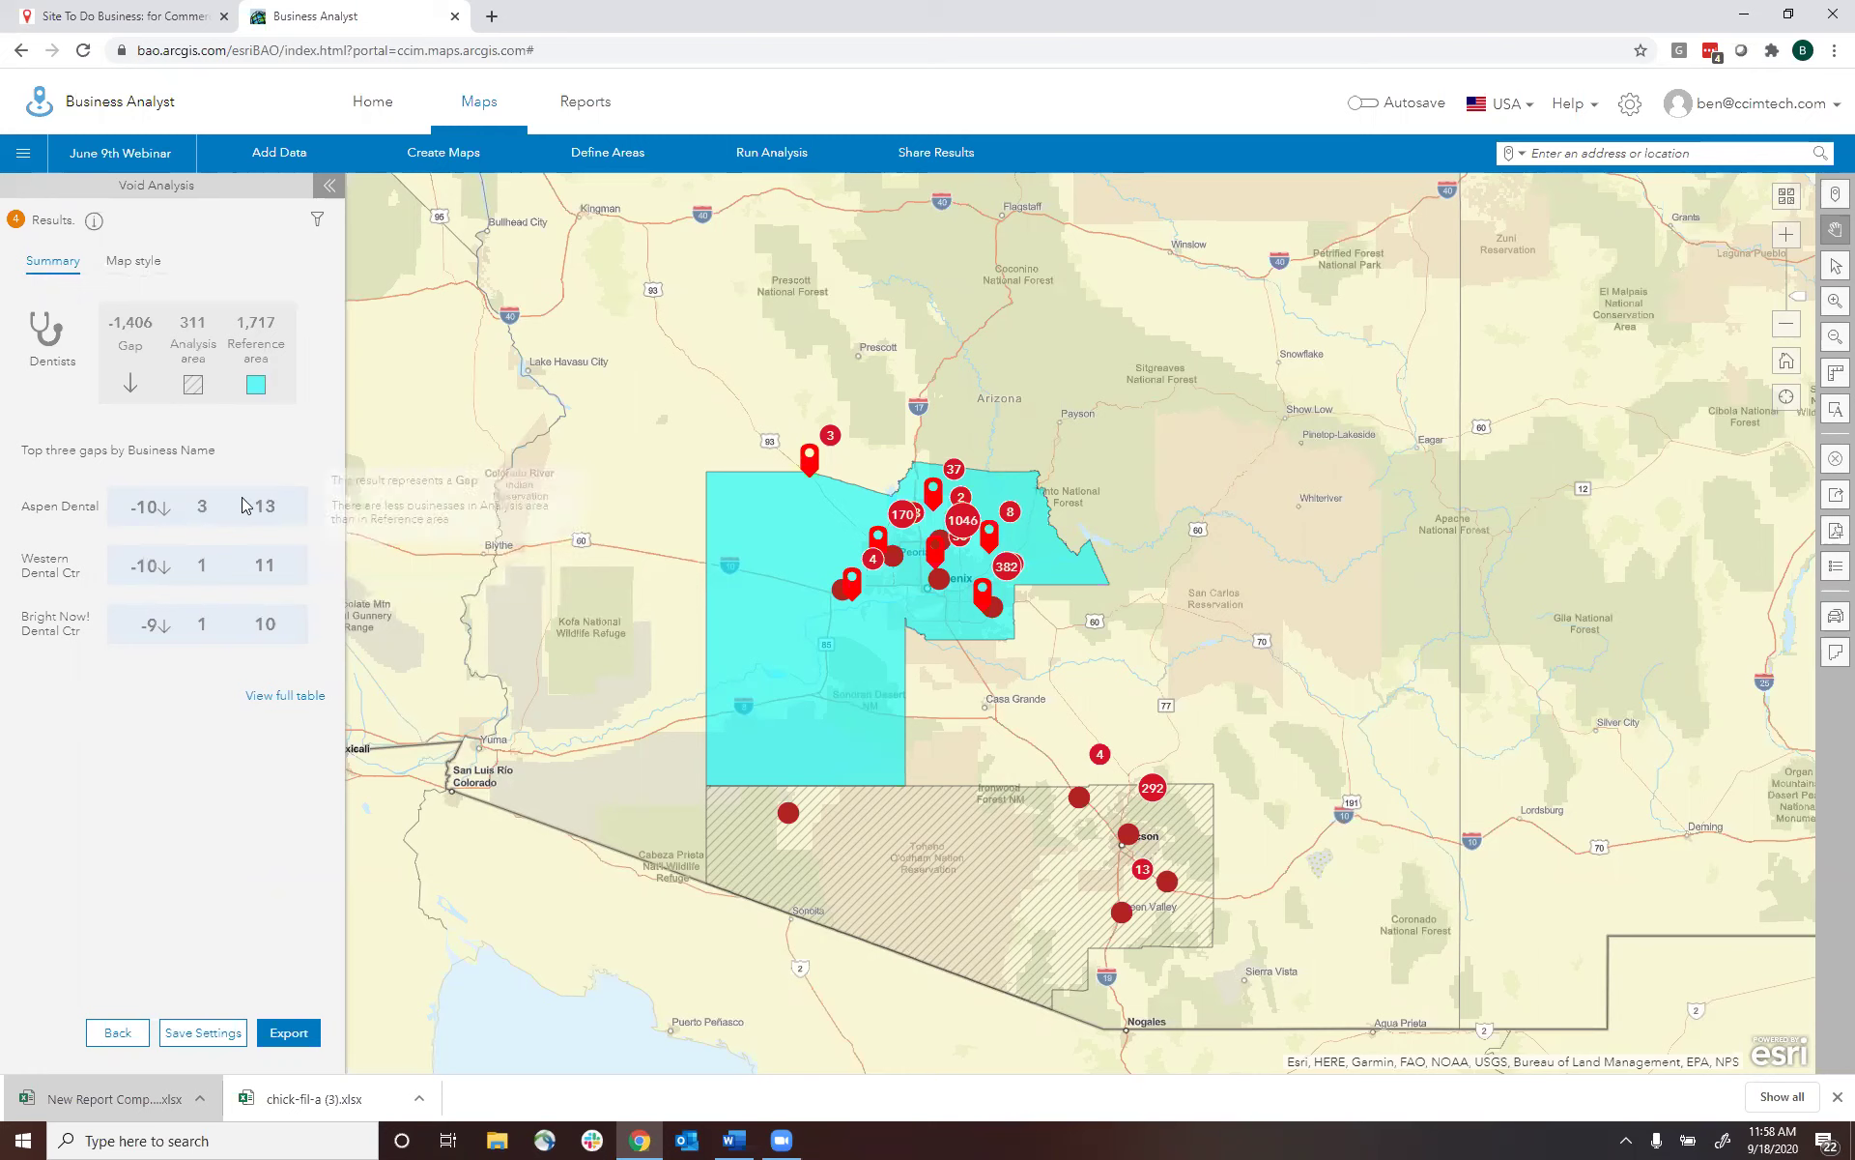
pyautogui.moveTo(287, 521)
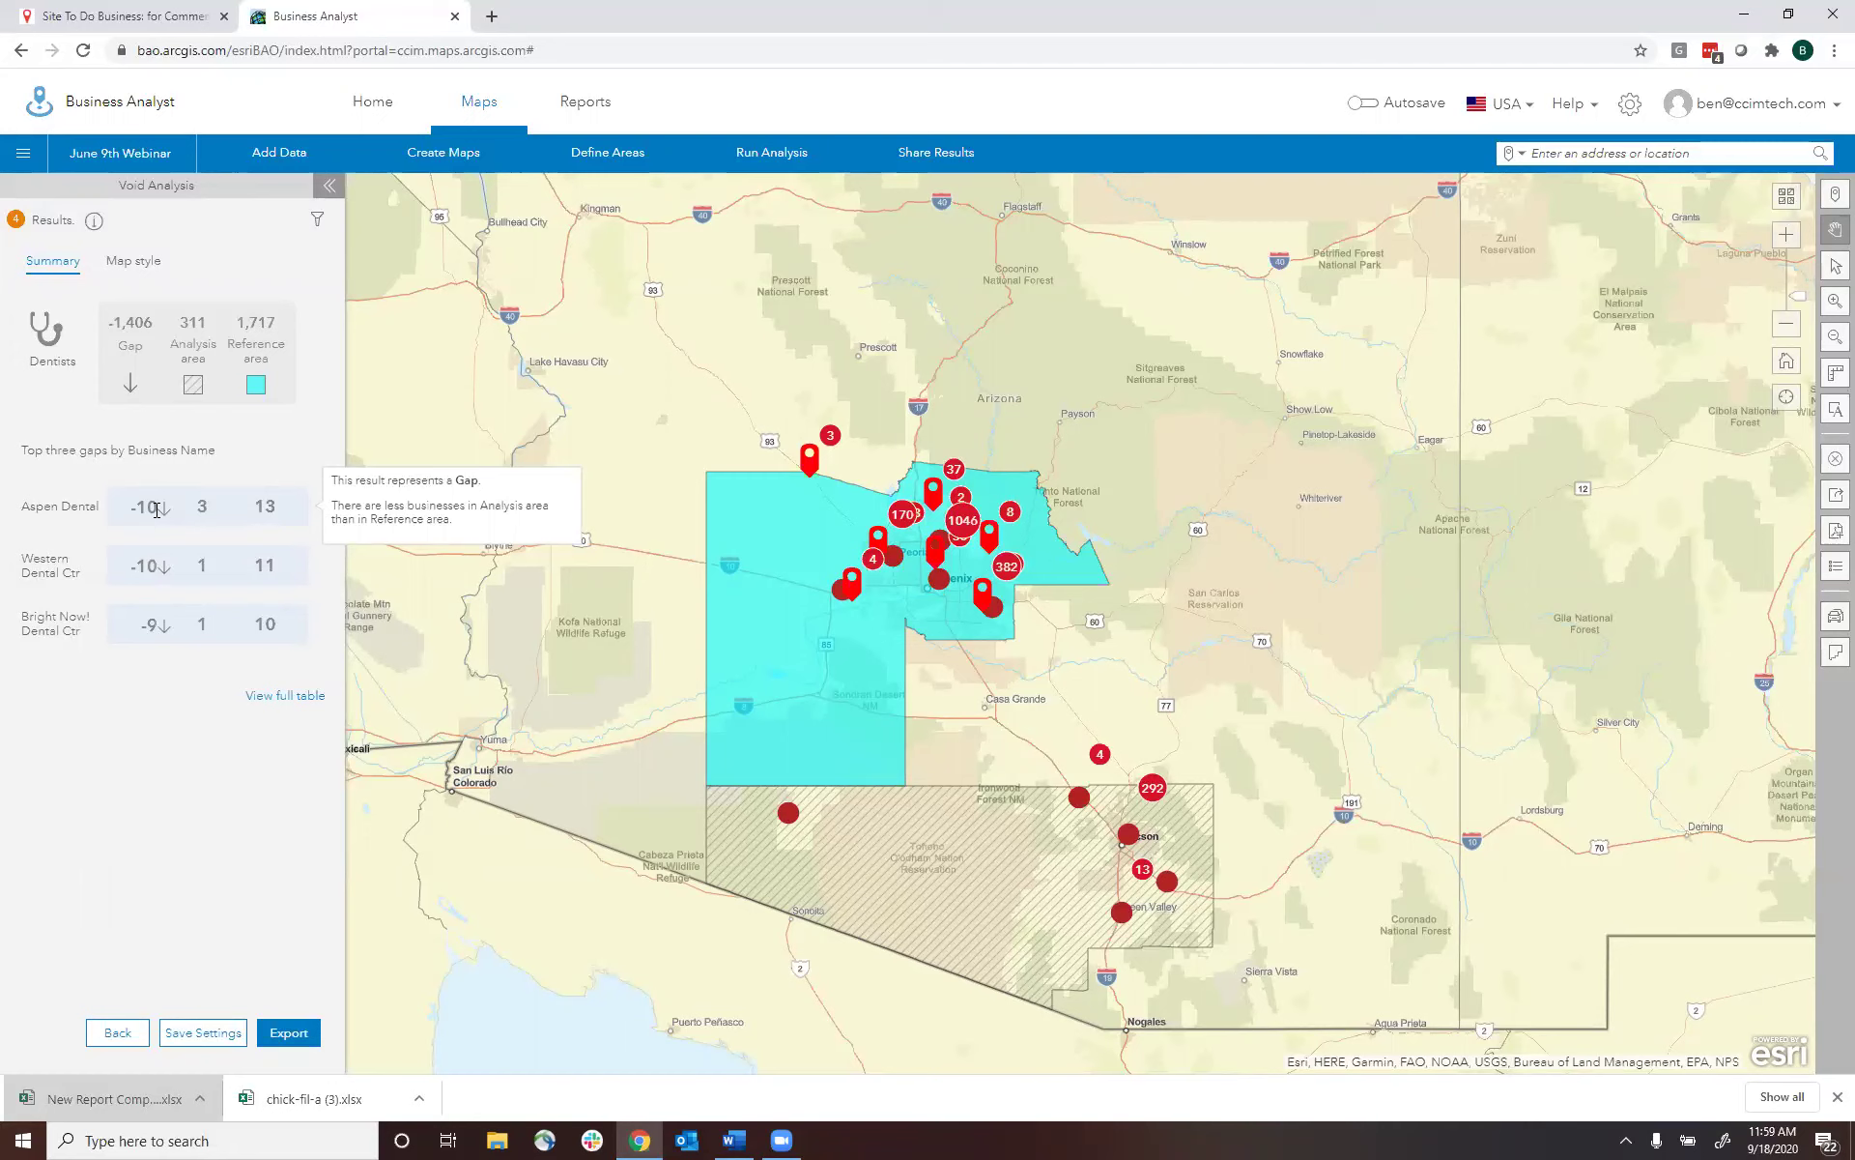
pyautogui.click(300, 697)
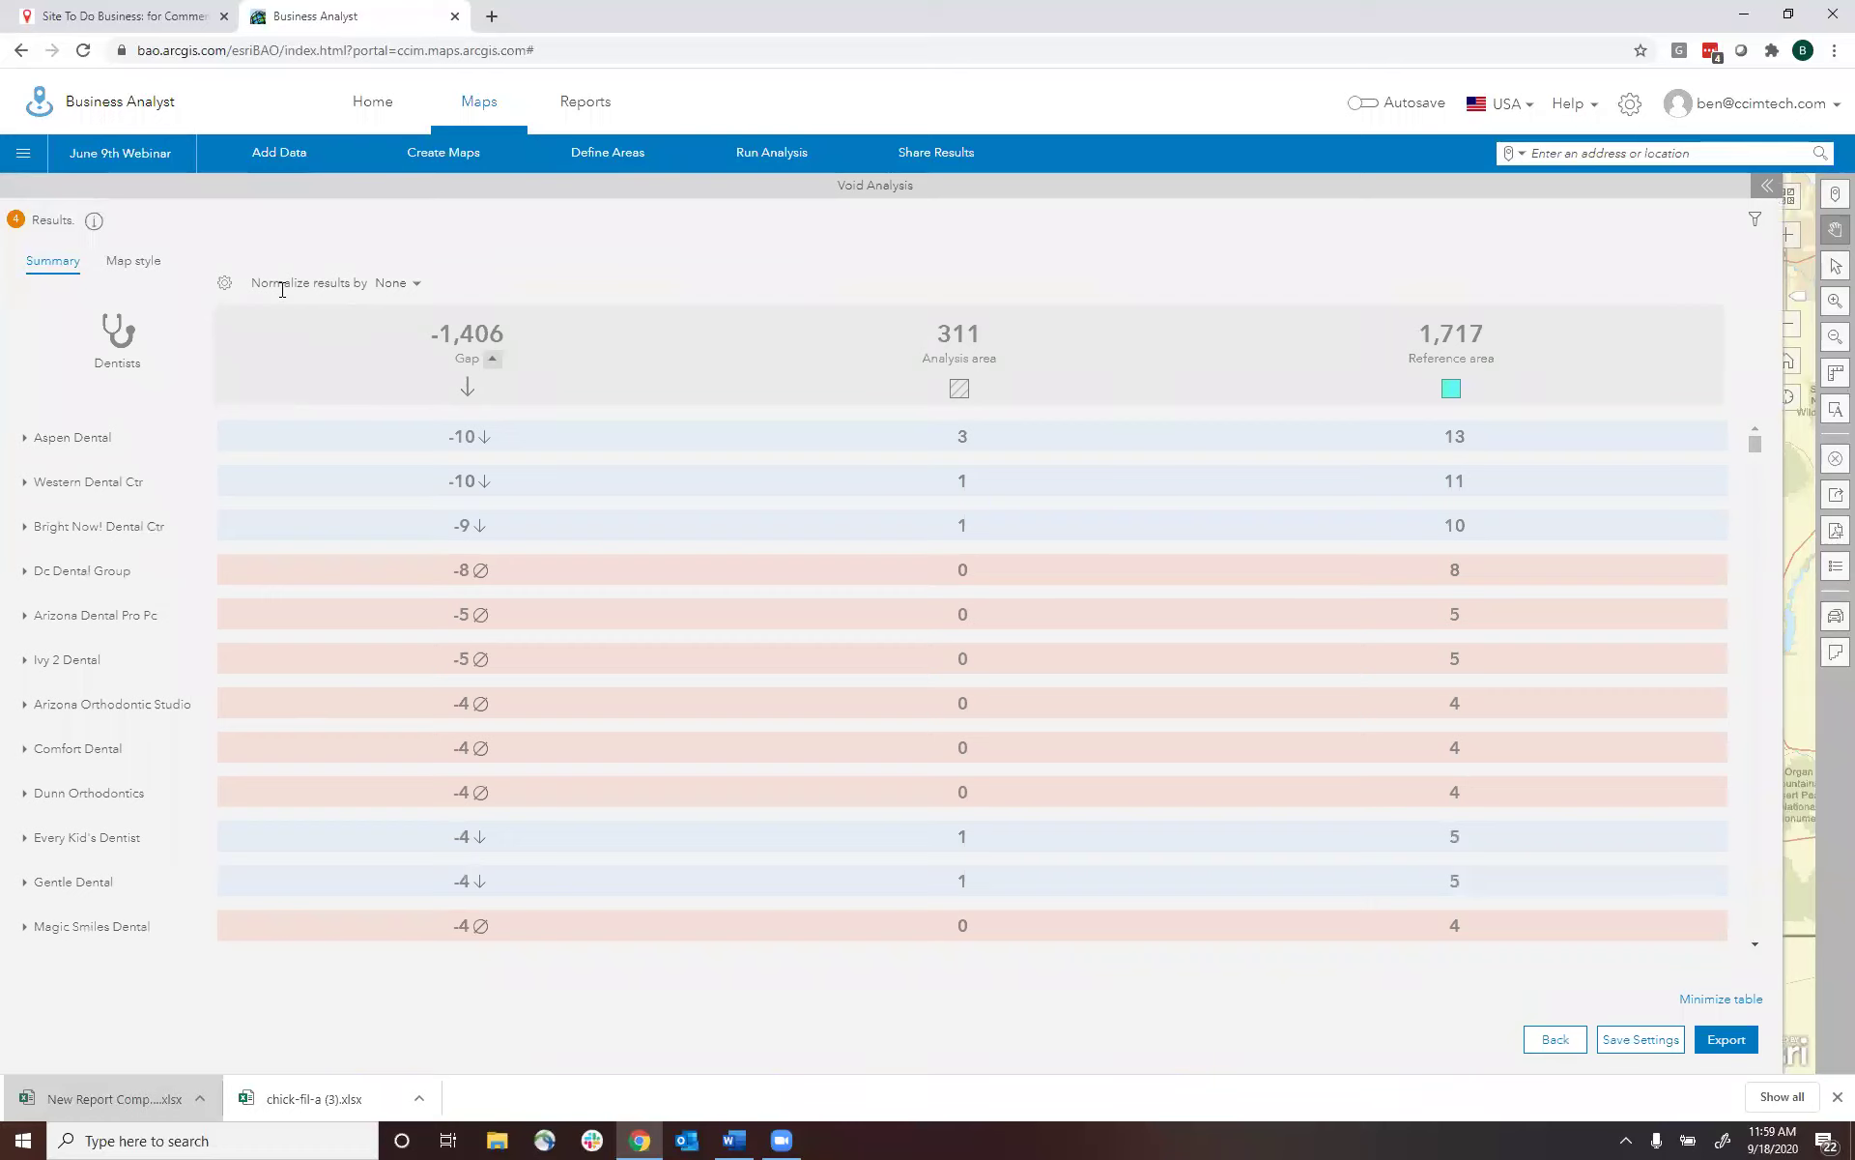
# - Normalize the results by 2020 Total Population, then set normalization back to None
pyautogui.click(406, 289)
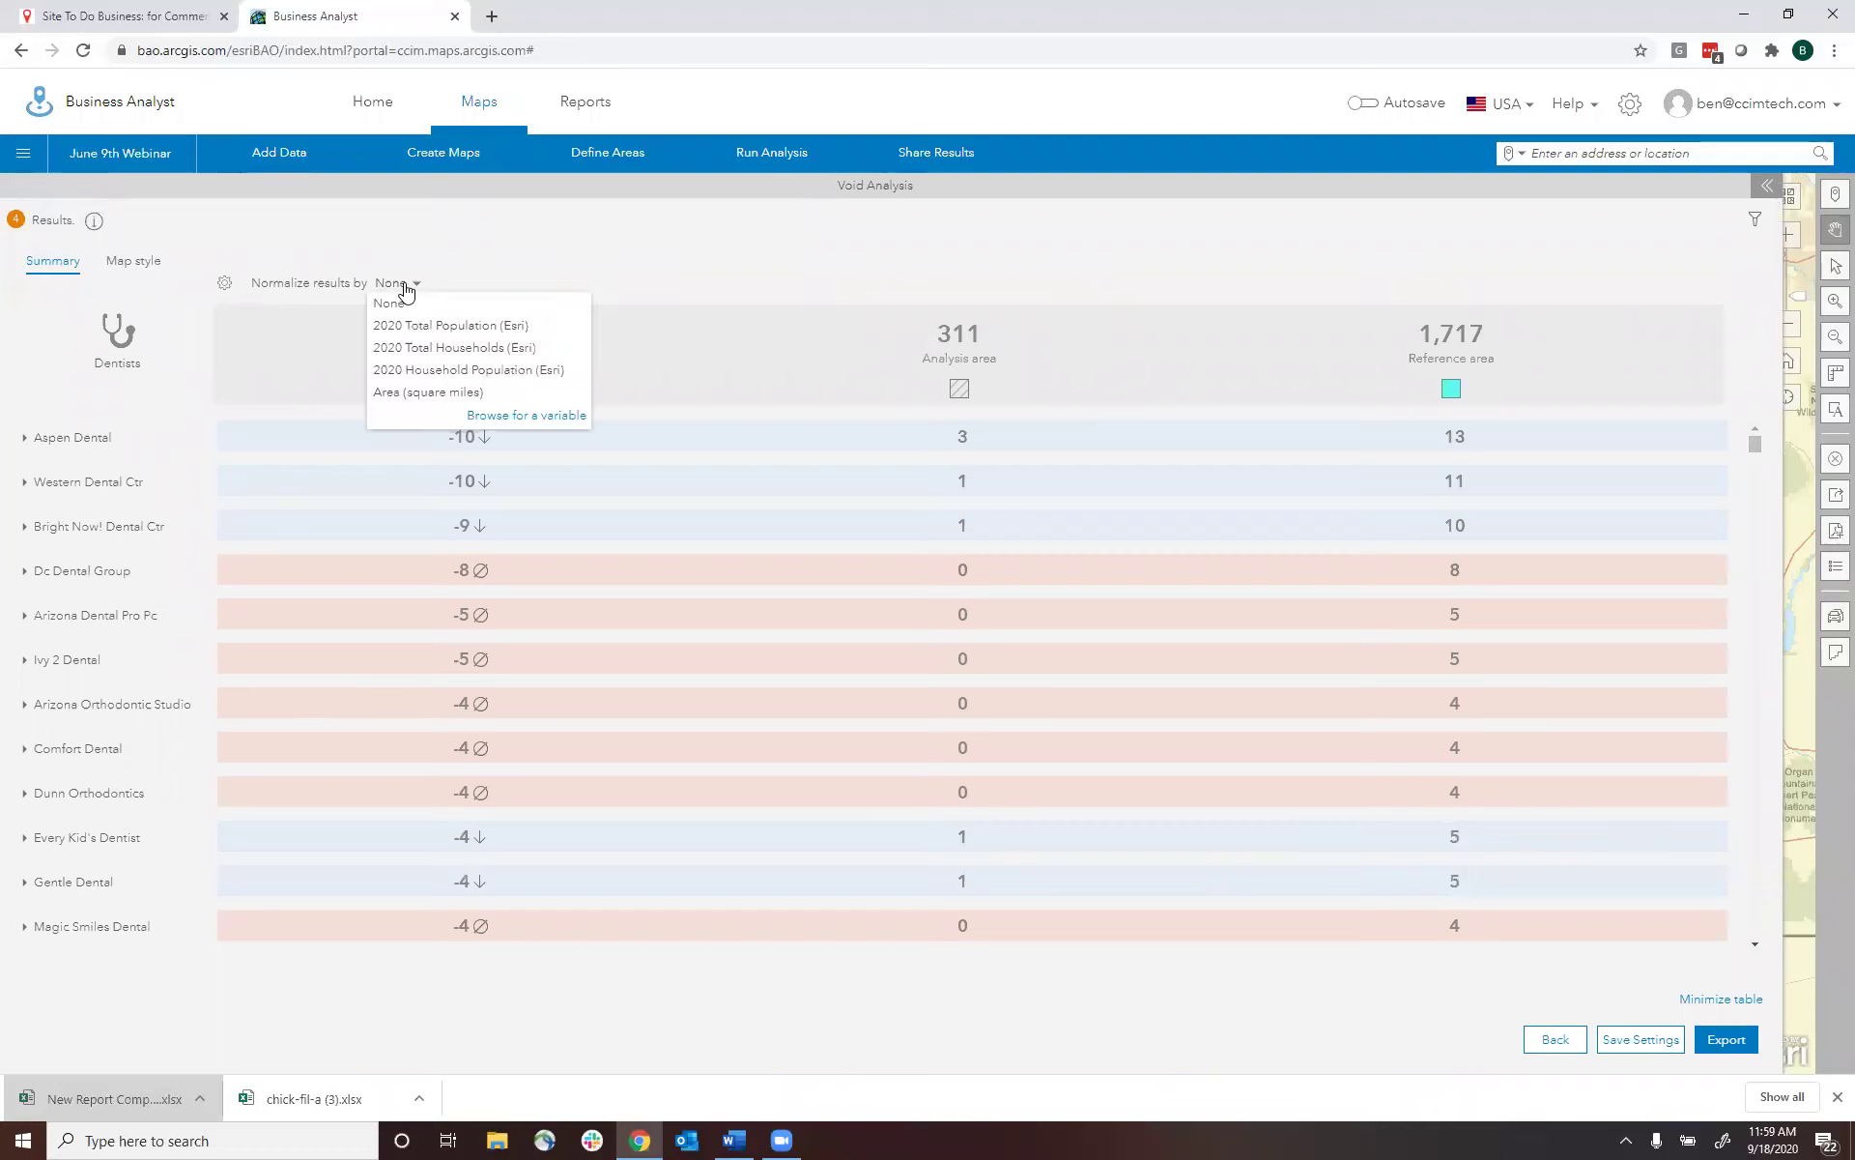
pyautogui.click(444, 328)
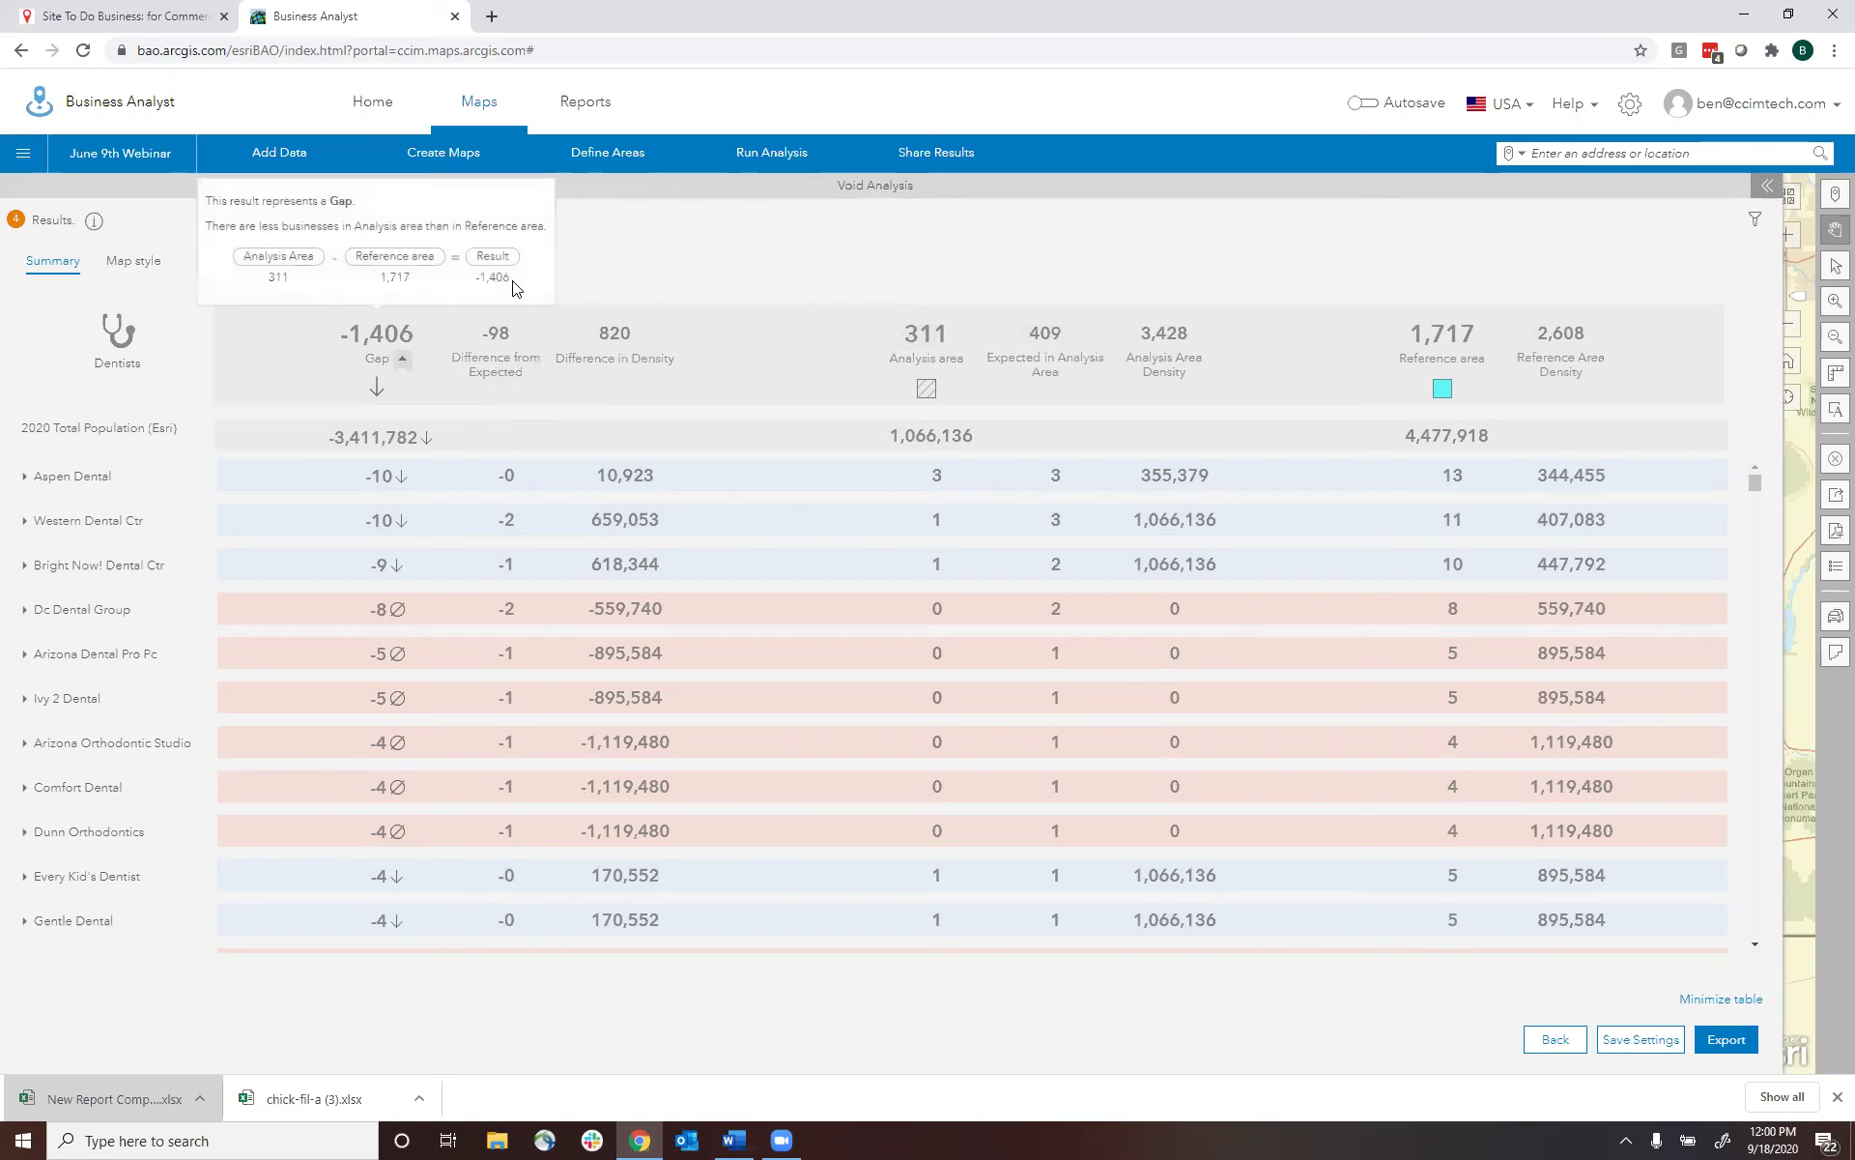
pyautogui.click(527, 286)
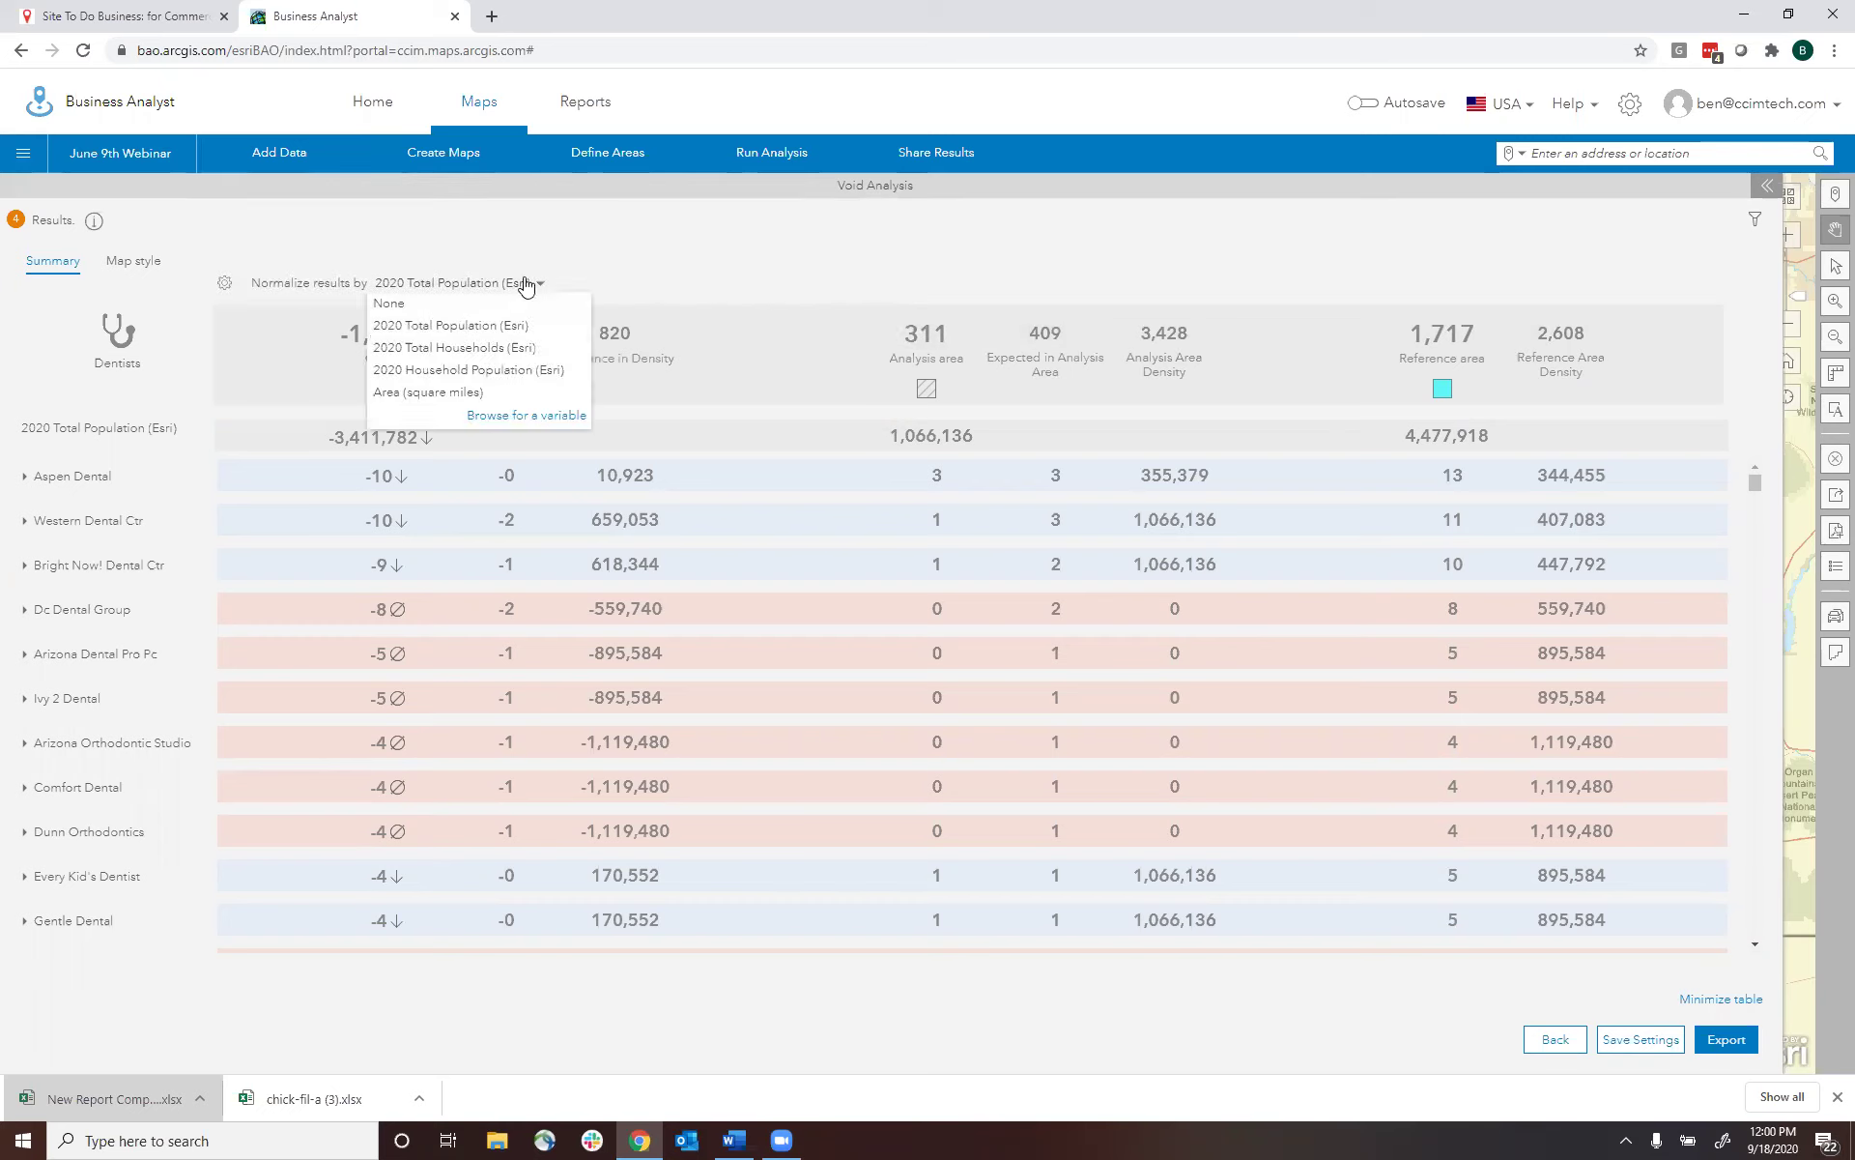
pyautogui.click(473, 307)
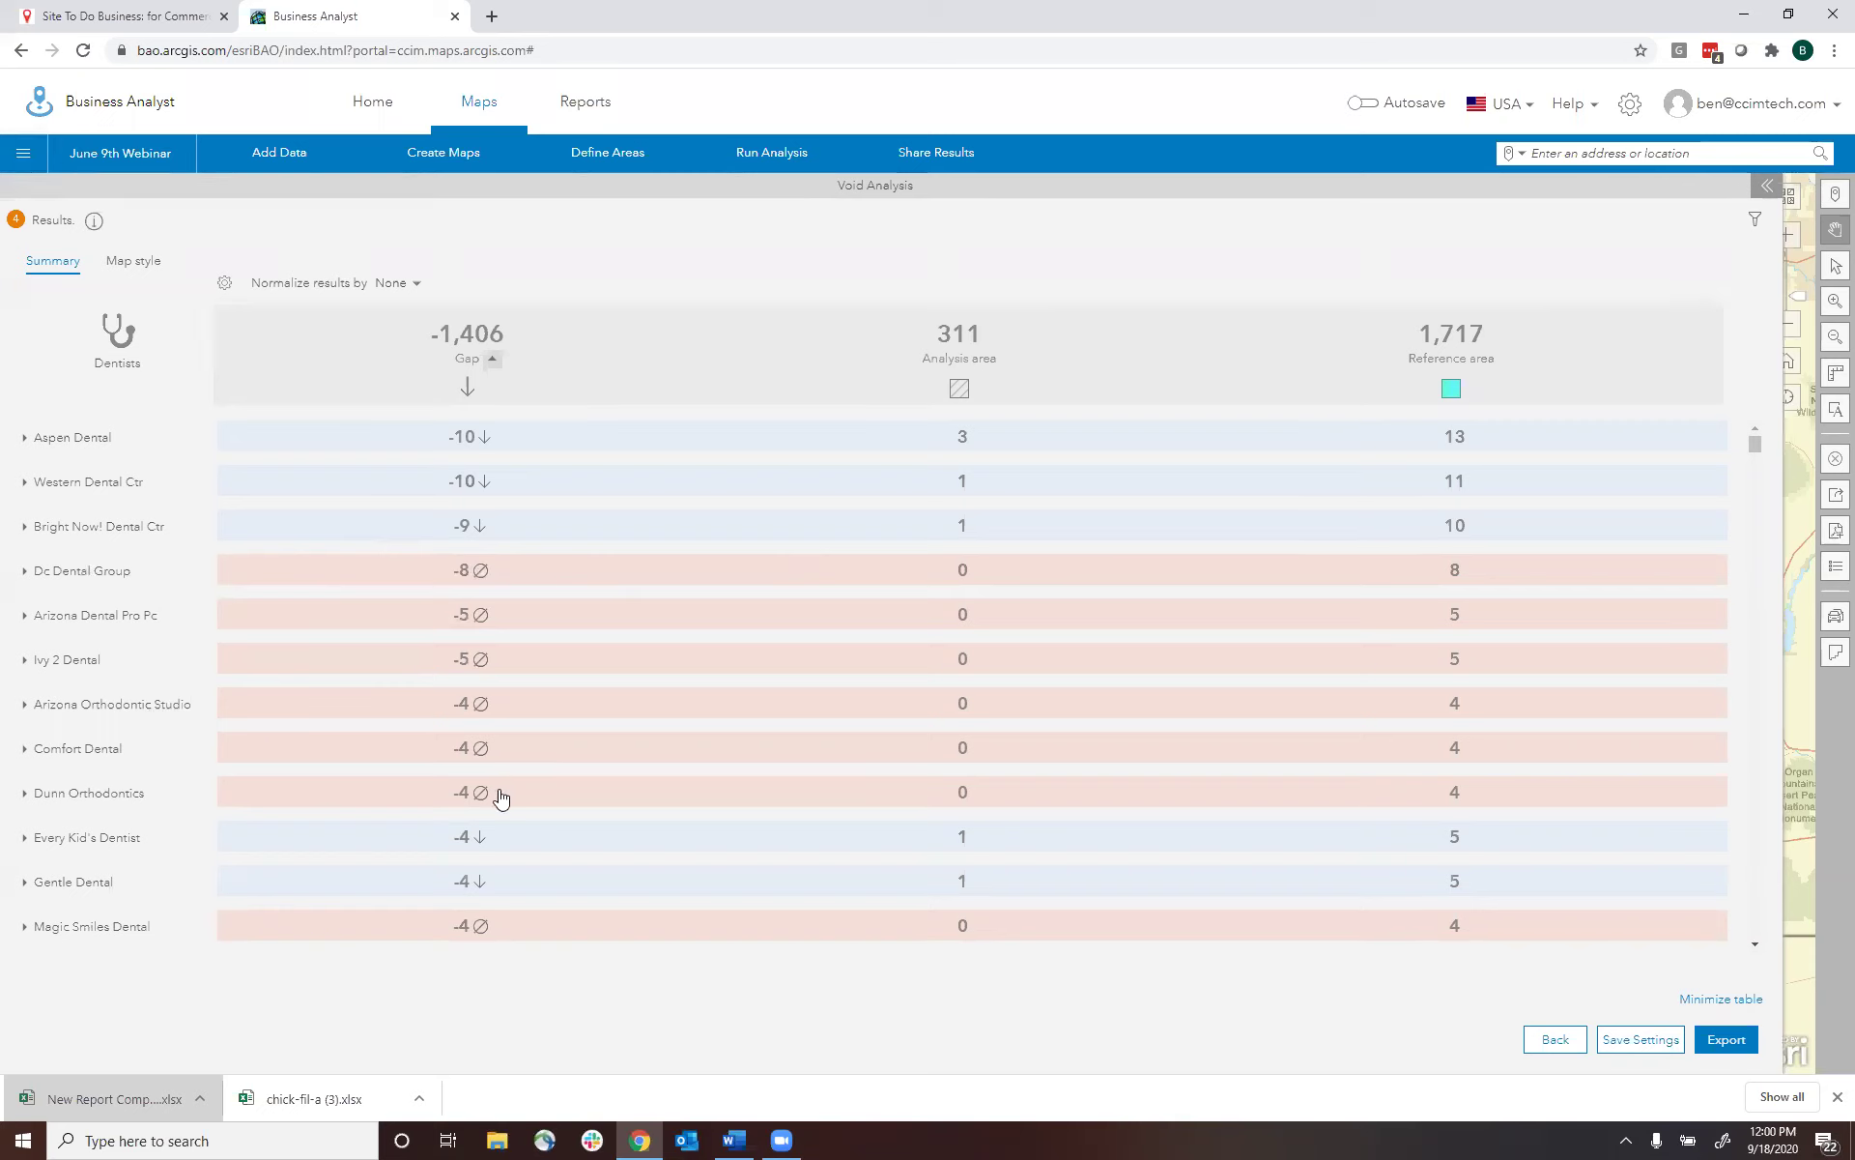
# - Scroll through the full dentist gap table and go back to the business data step
pyautogui.click(1755, 504)
pyautogui.scroll(-8, 1755, 510)
pyautogui.moveTo(1757, 455)
pyautogui.mouseDown()
pyautogui.moveTo(1759, 418)
pyautogui.moveTo(1757, 470)
pyautogui.moveTo(1757, 426)
pyautogui.mouseUp()
pyautogui.moveTo(1755, 445); pyautogui.dragTo(1771, 415)
pyautogui.click(1641, 1049)
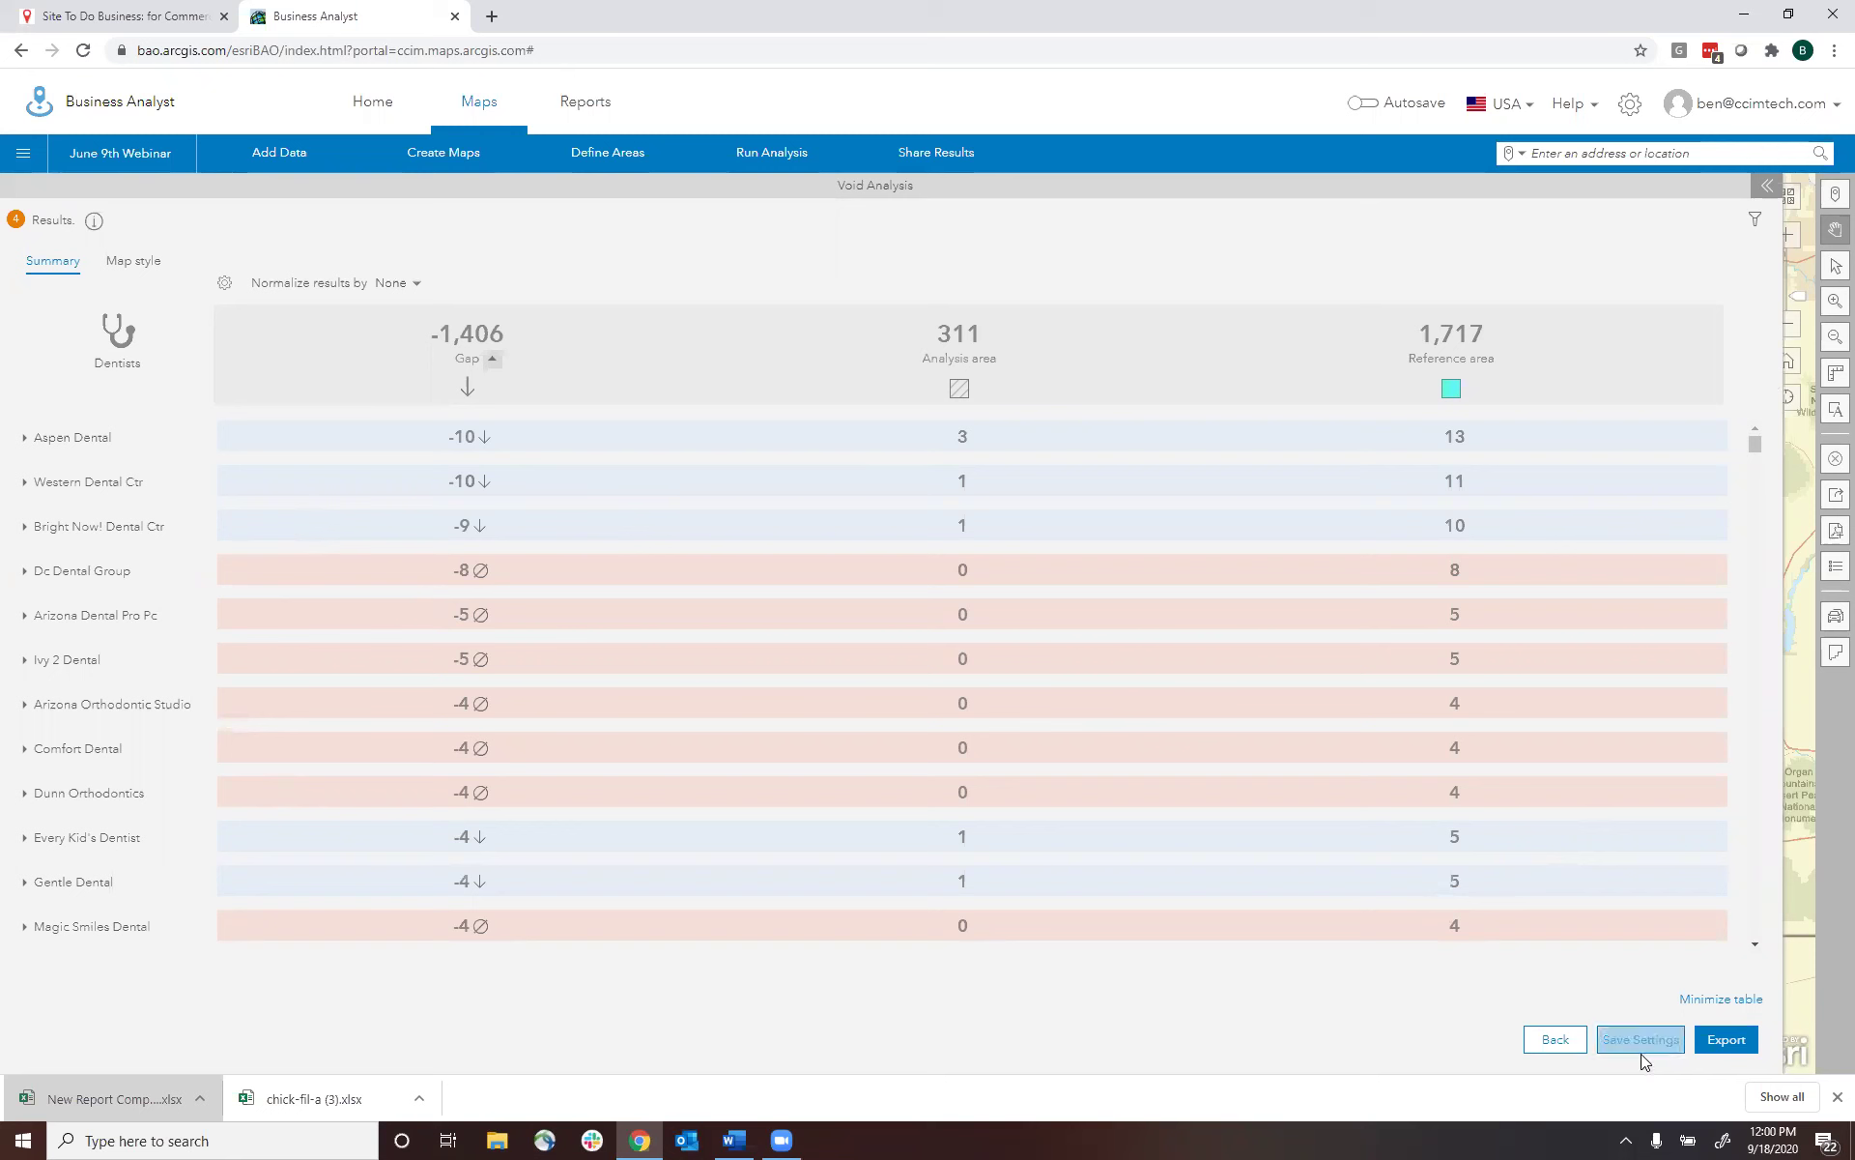
pyautogui.click(1555, 1041)
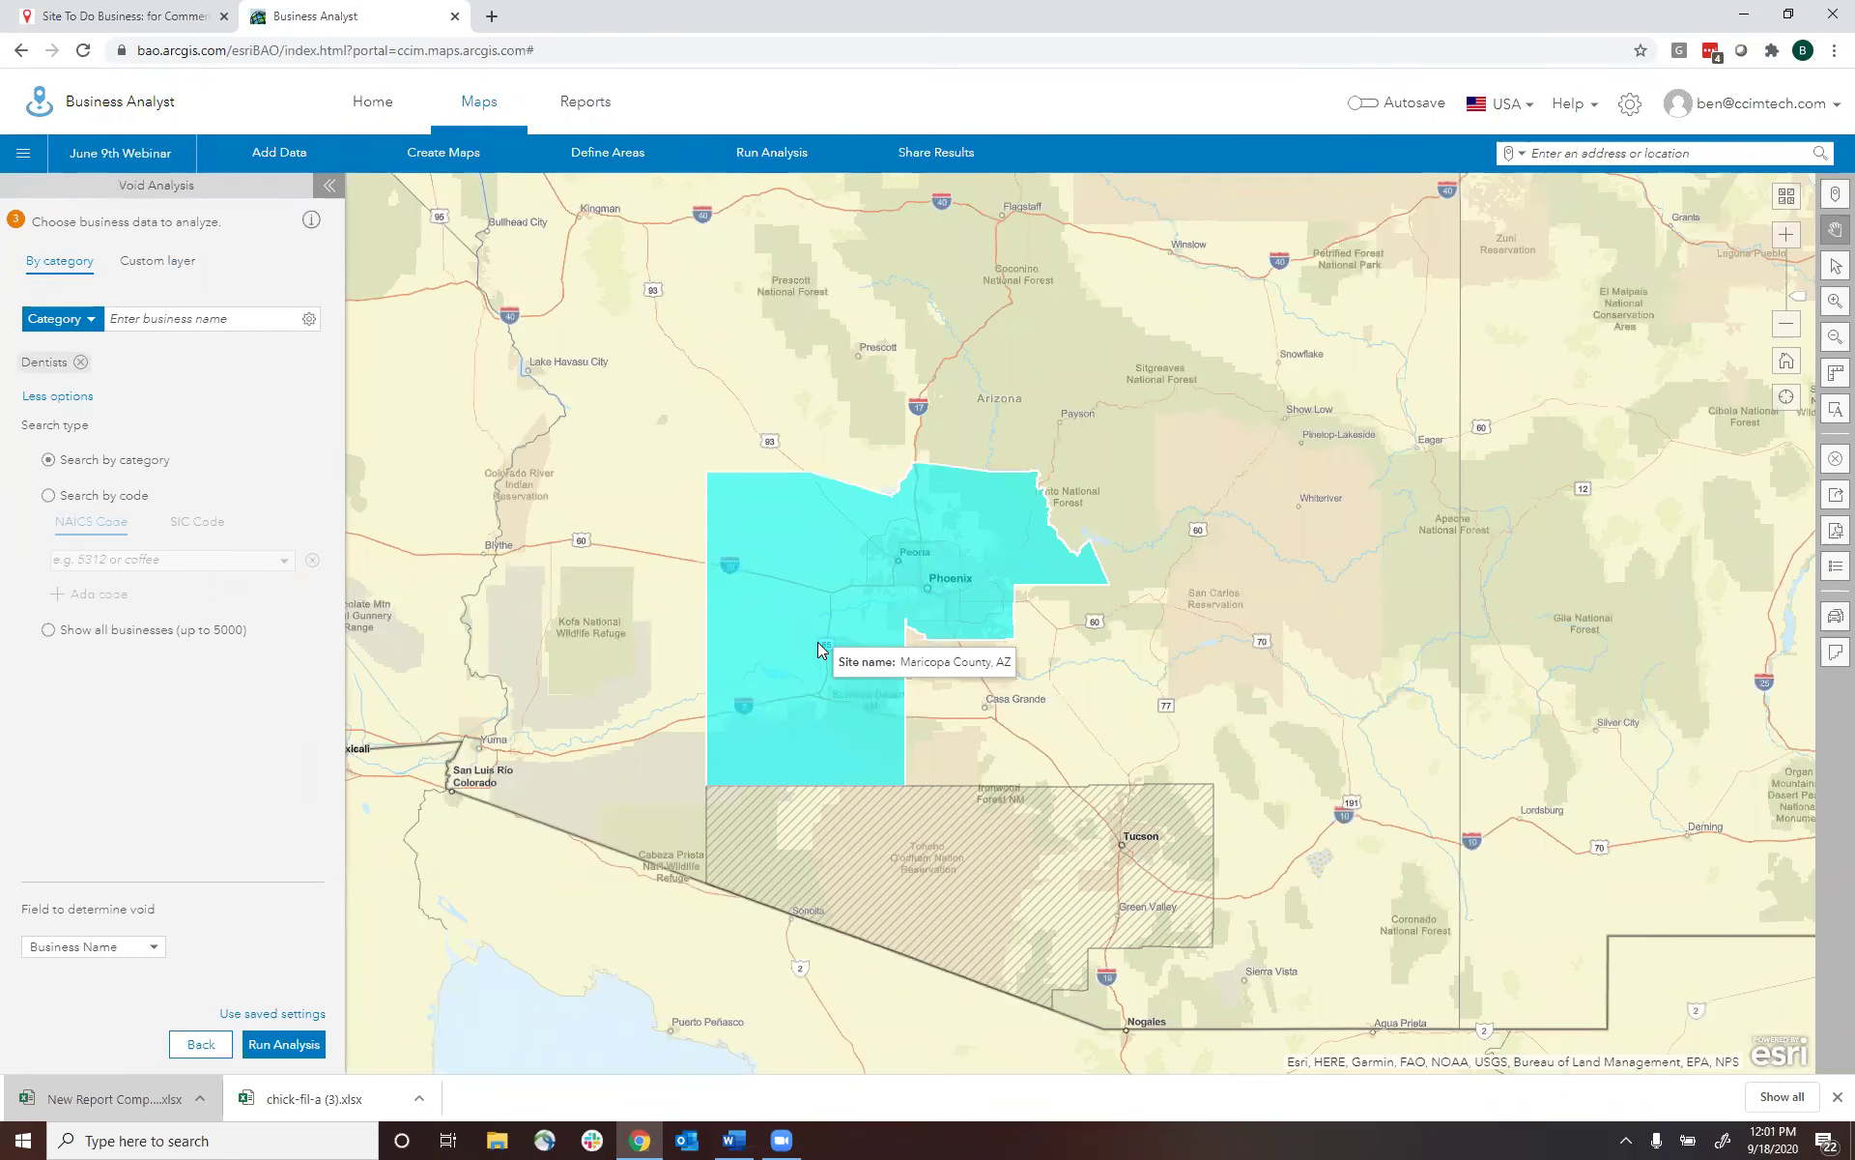
# - Deselect Dentists in the business category list and close the list with Done
pyautogui.click(101, 323)
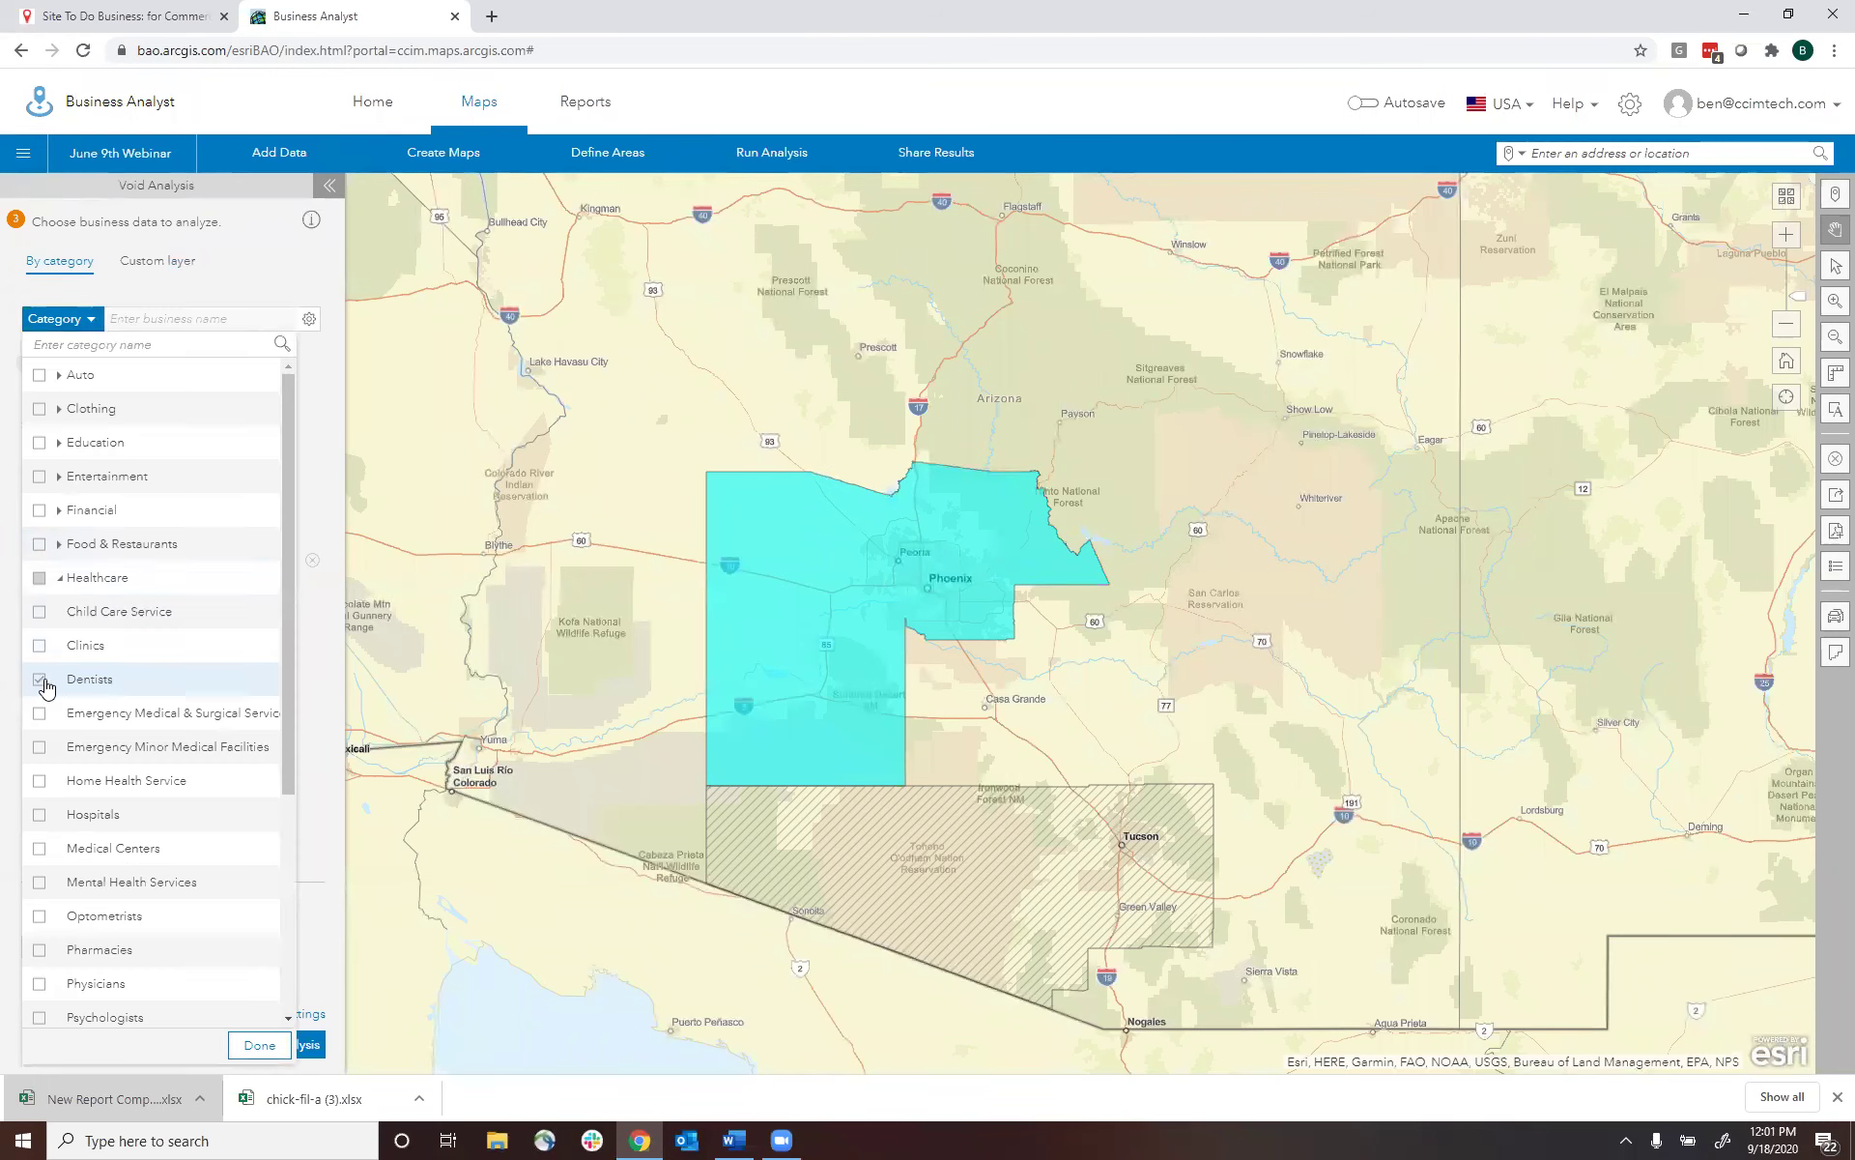
pyautogui.moveTo(289, 516); pyautogui.dragTo(289, 584)
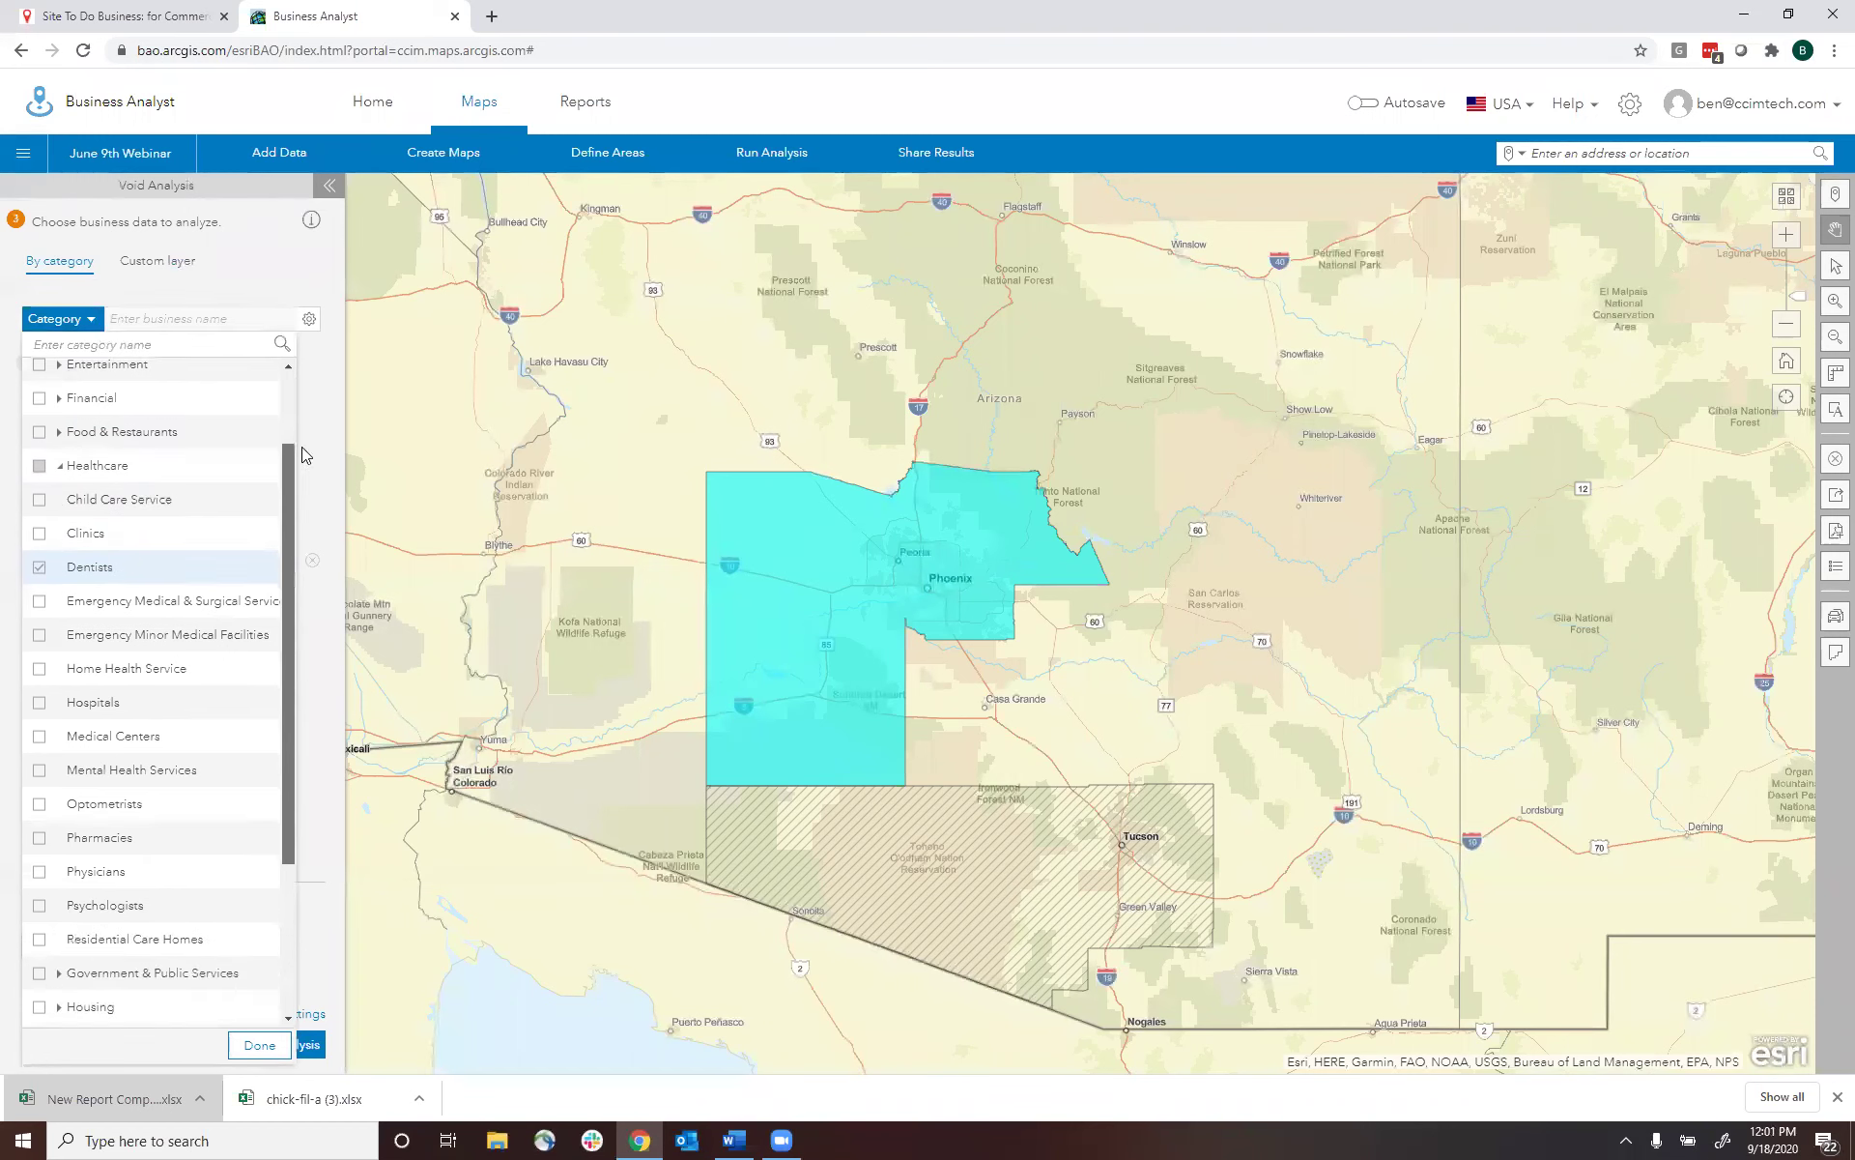
pyautogui.moveTo(301, 447); pyautogui.dragTo(312, 381)
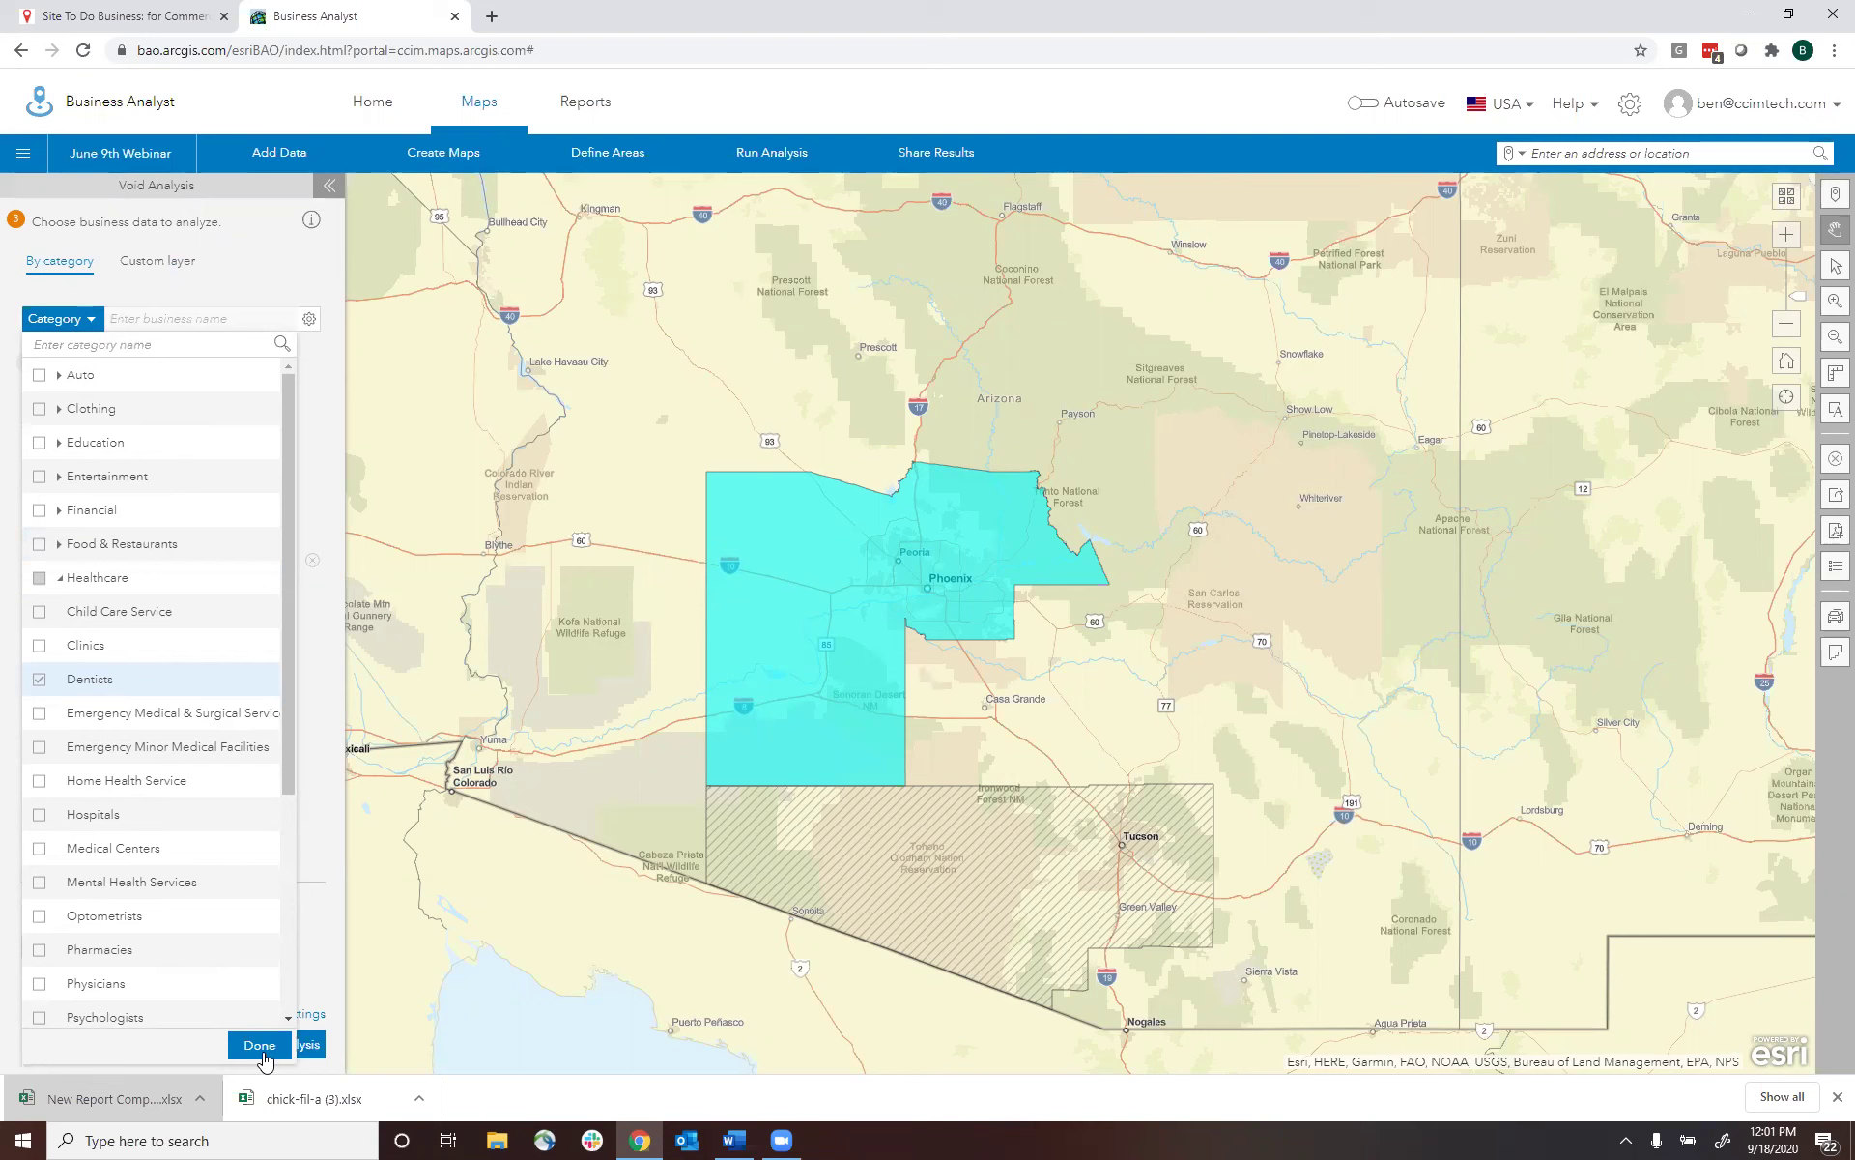
pyautogui.click(40, 680)
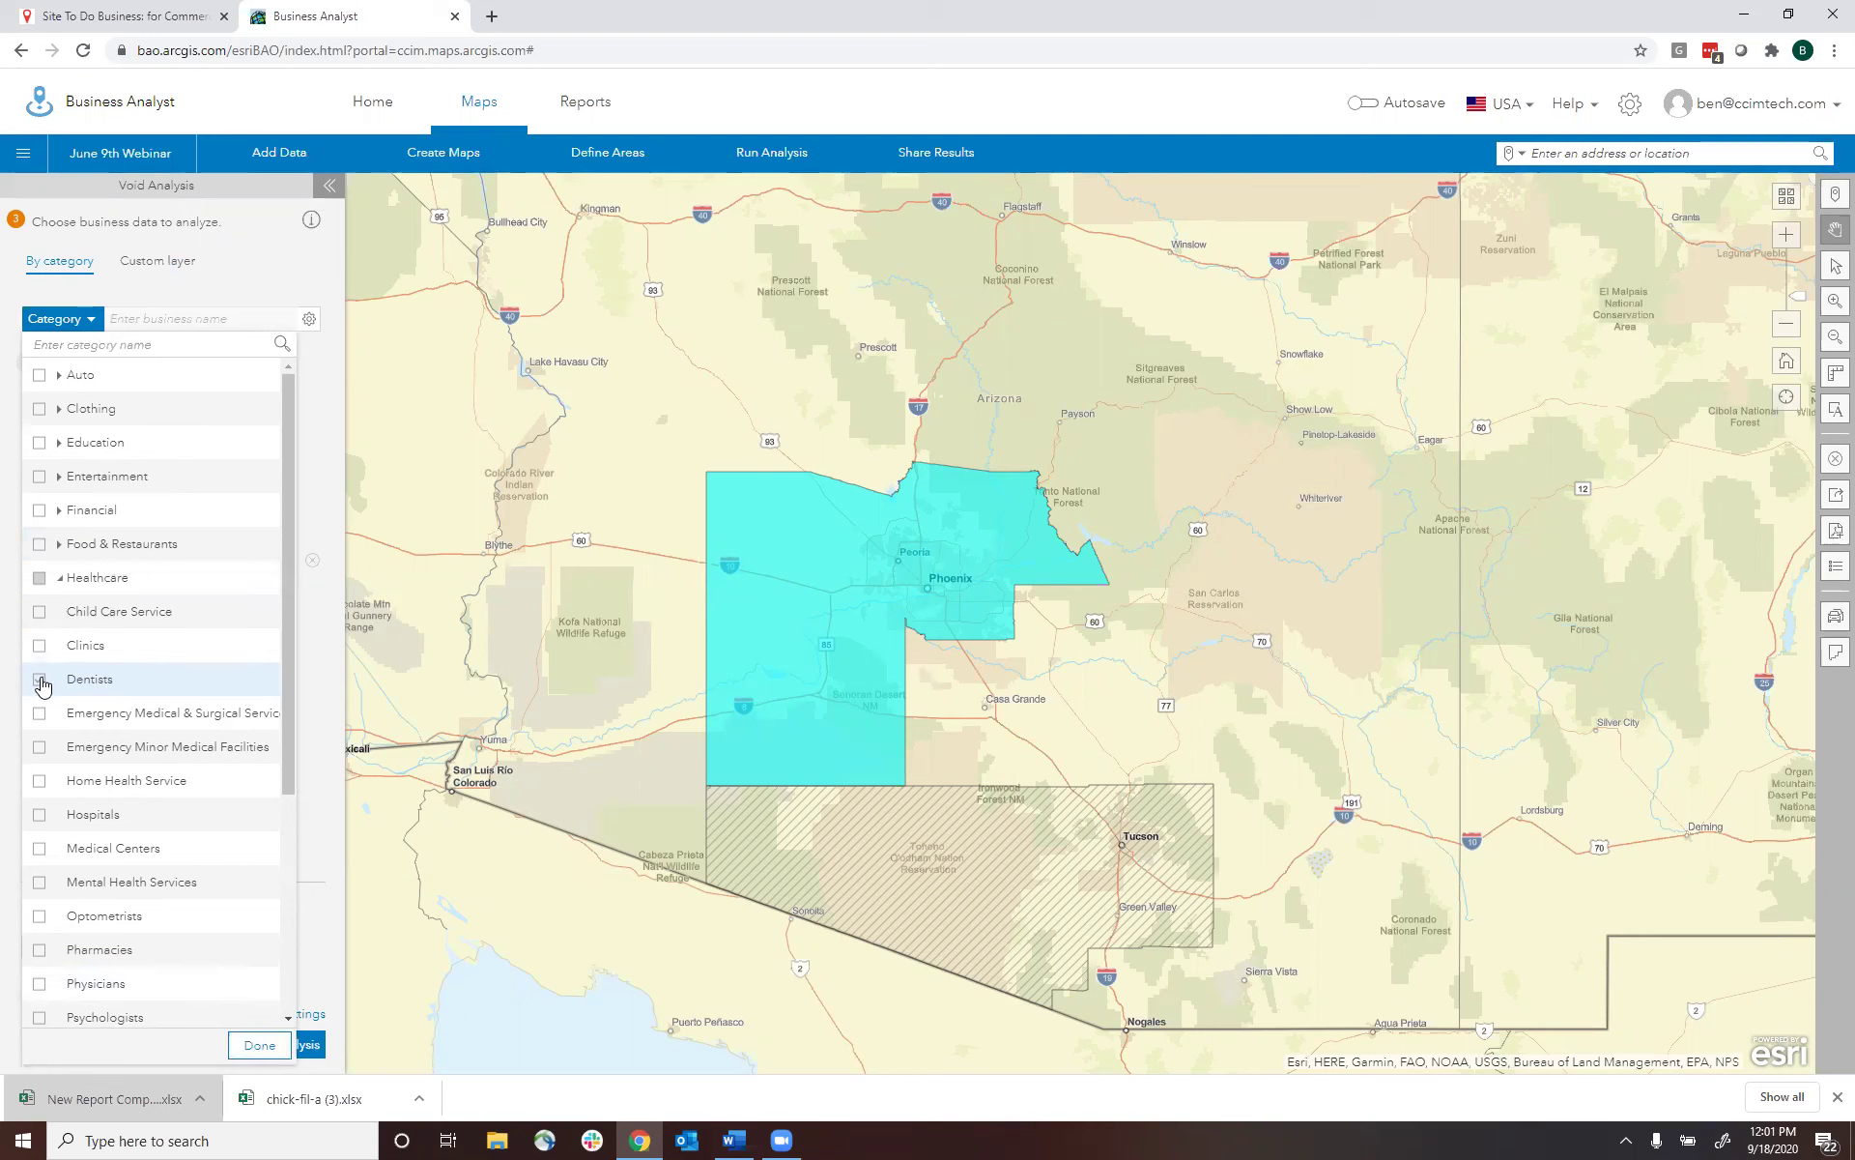
pyautogui.moveTo(290, 538); pyautogui.dragTo(292, 875)
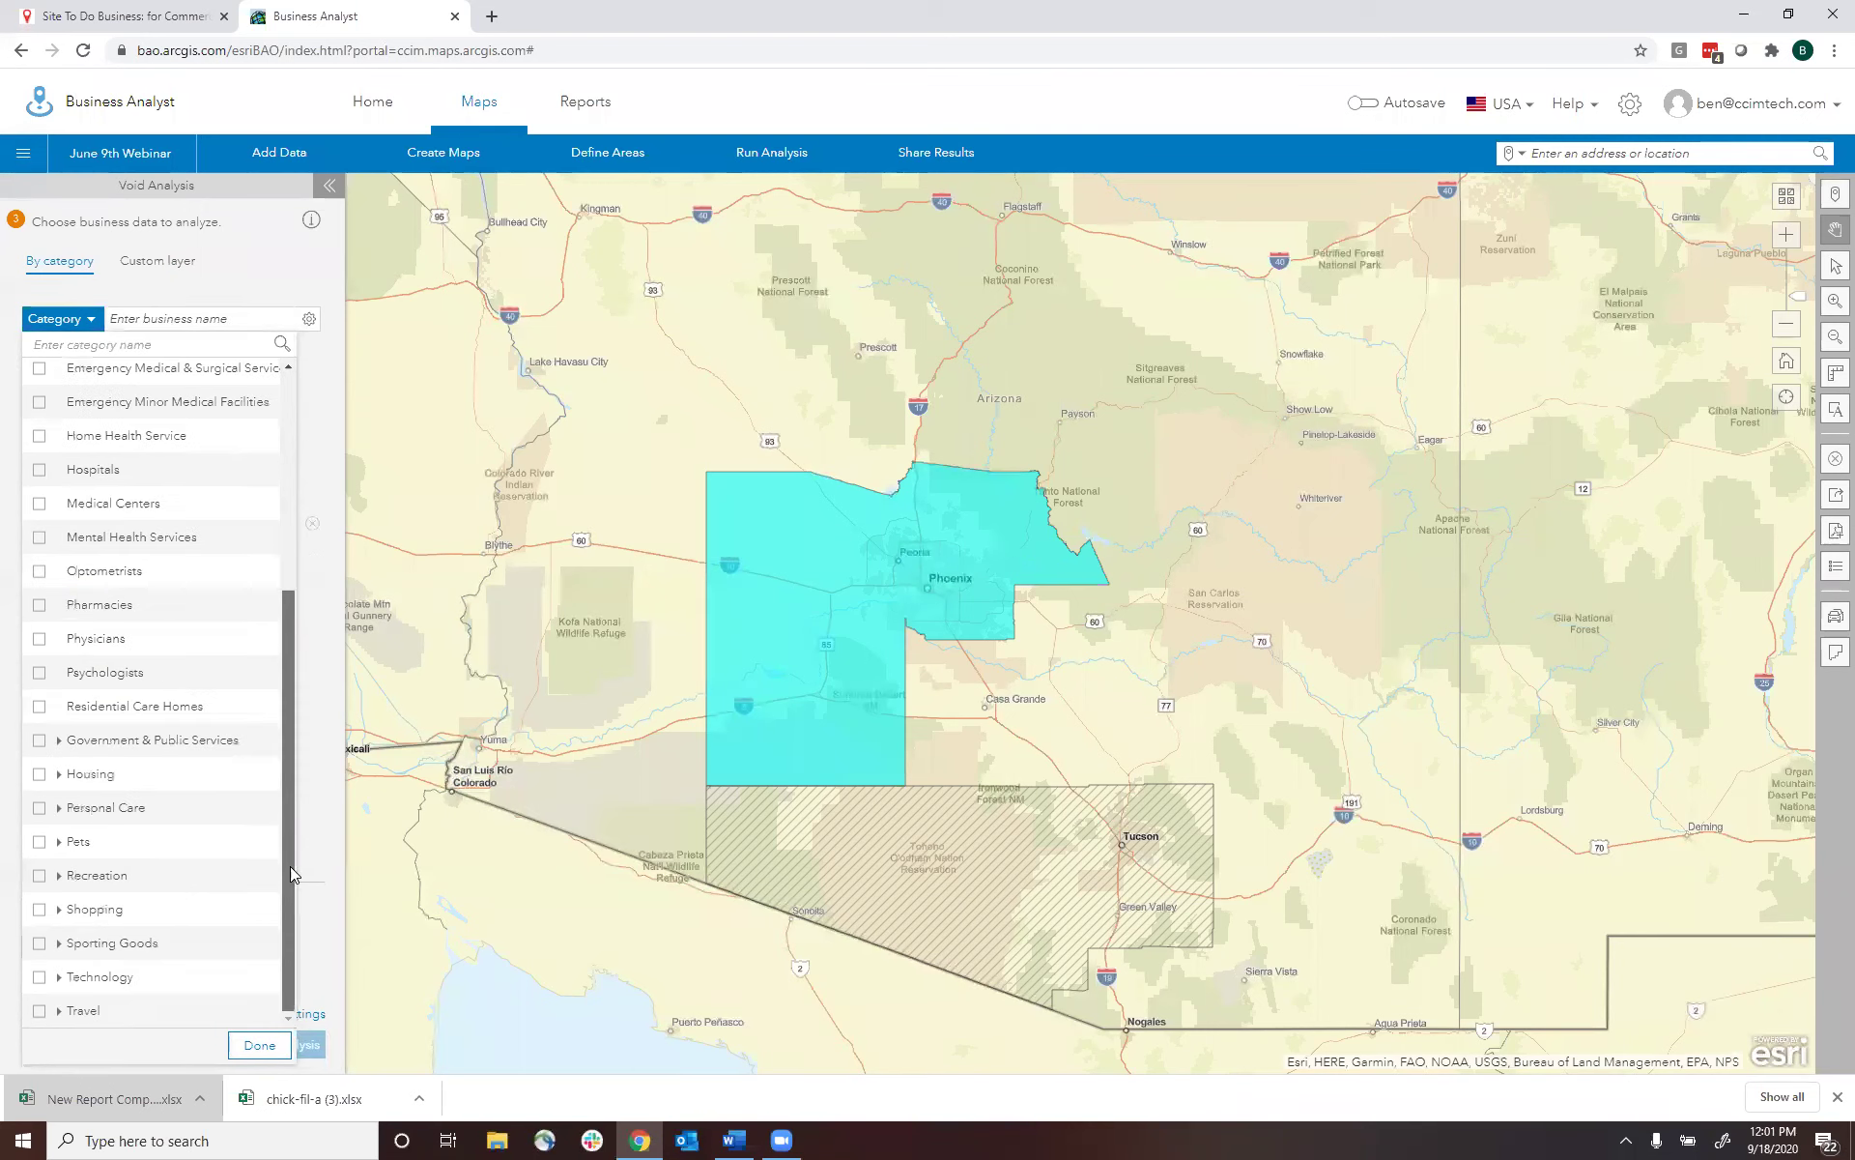
pyautogui.click(259, 1044)
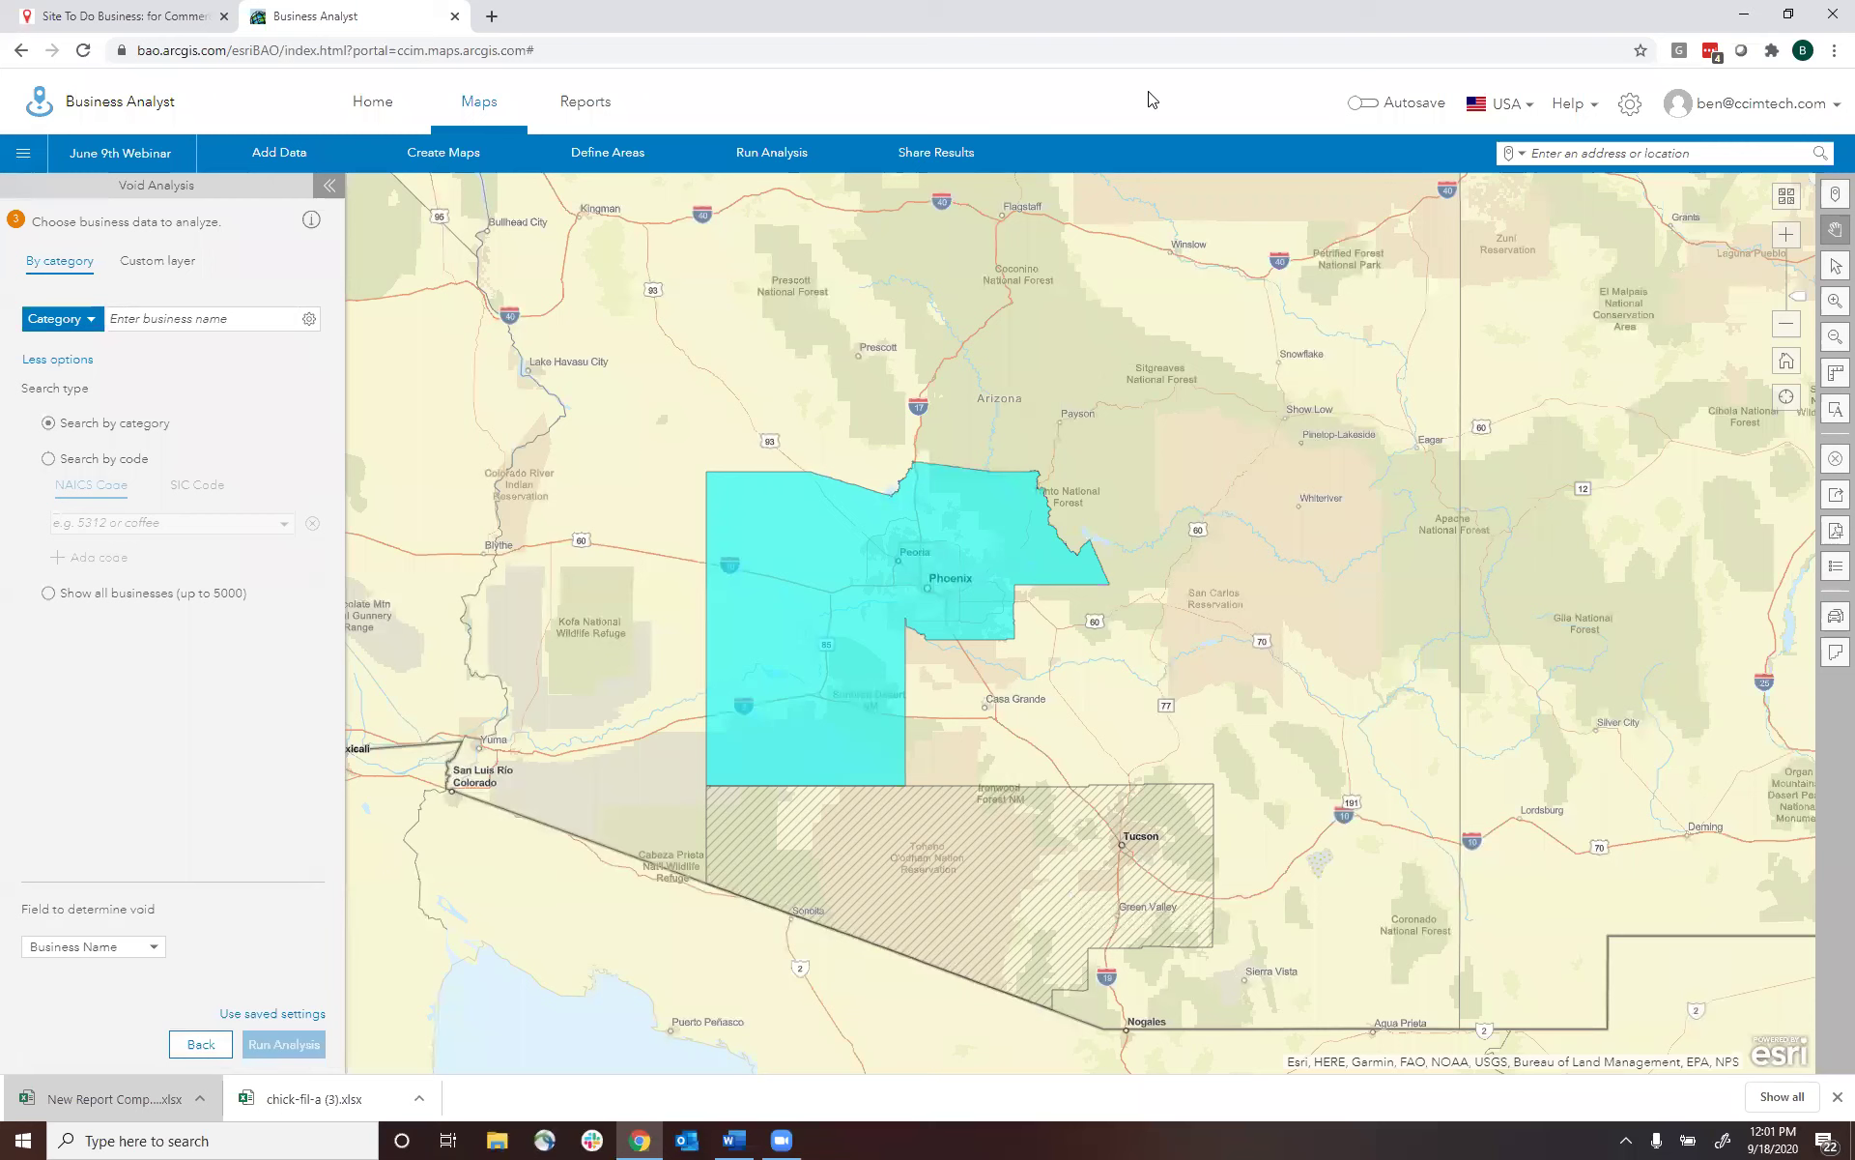
pyautogui.click(755, 1046)
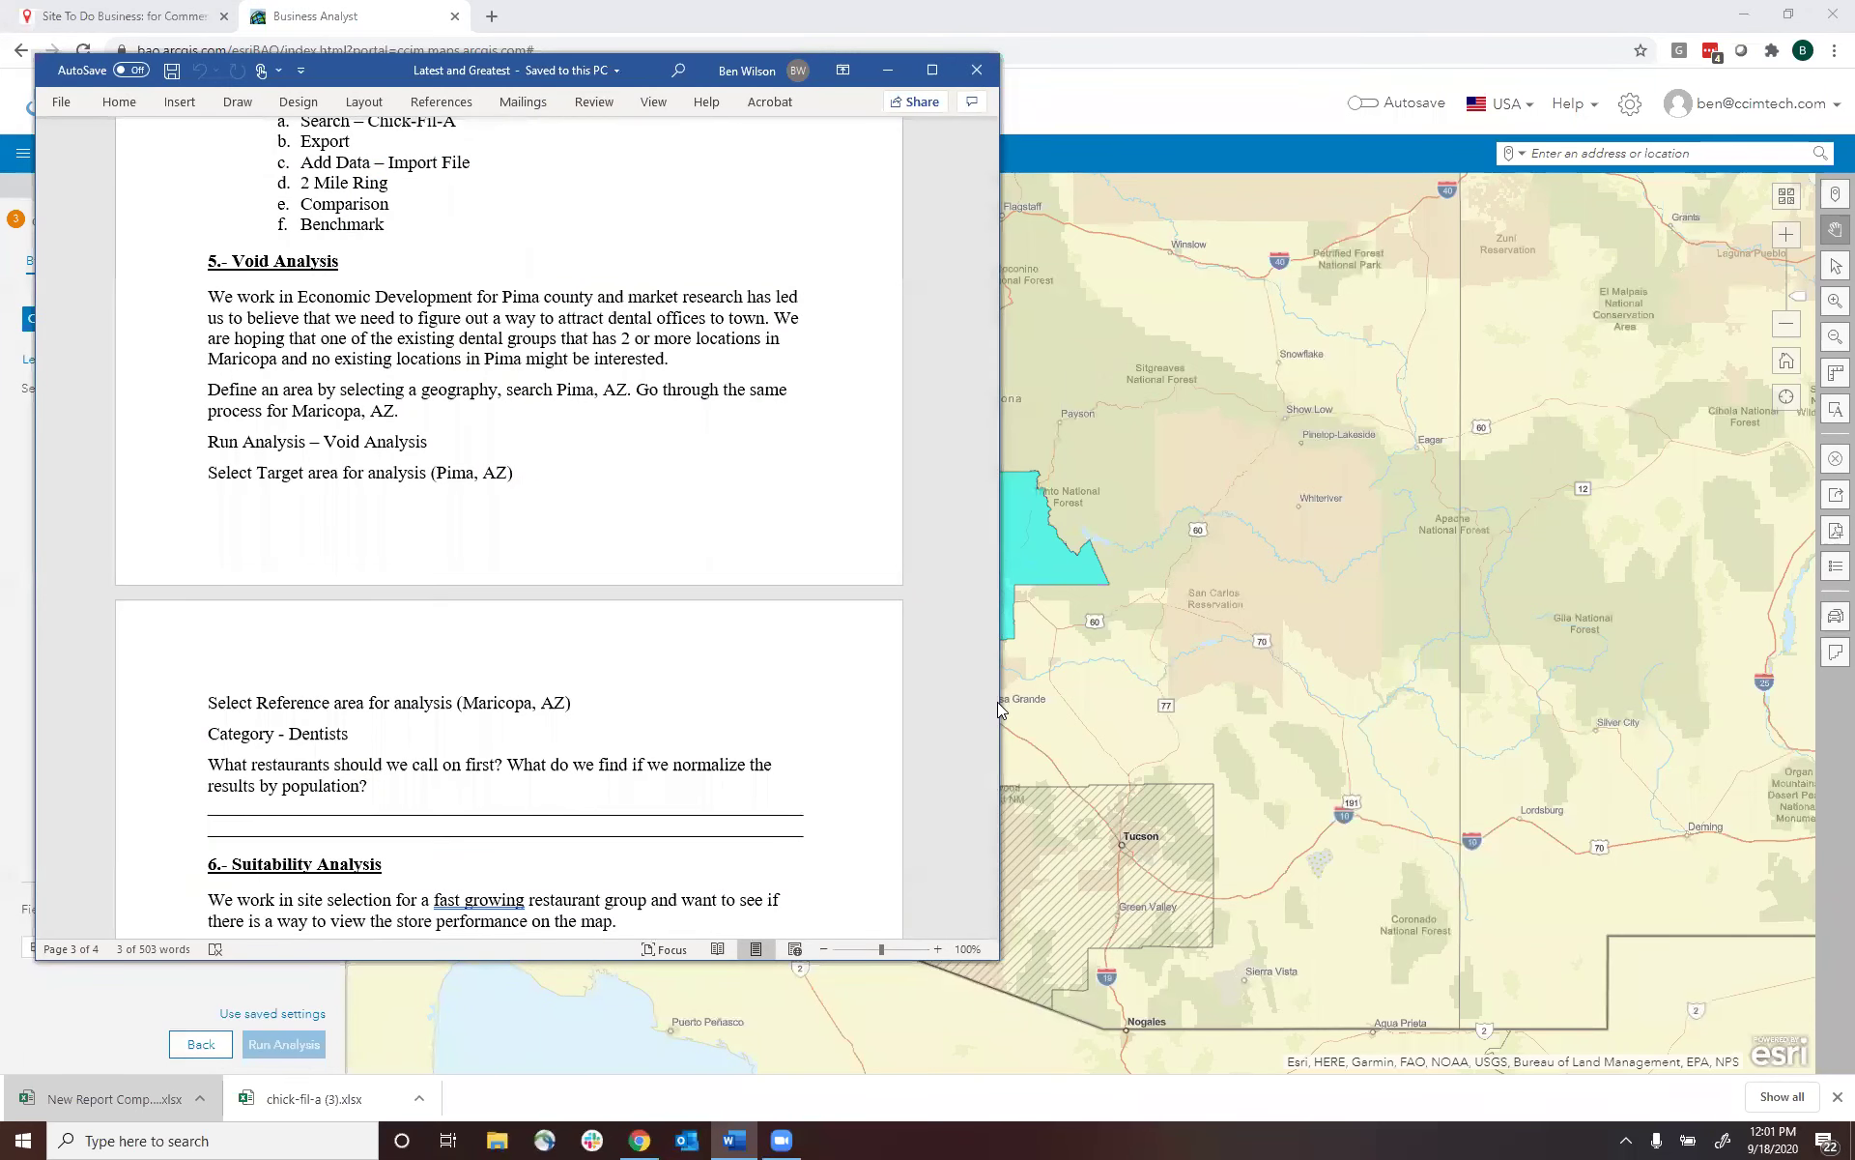
pyautogui.moveTo(995, 701); pyautogui.dragTo(1007, 750)
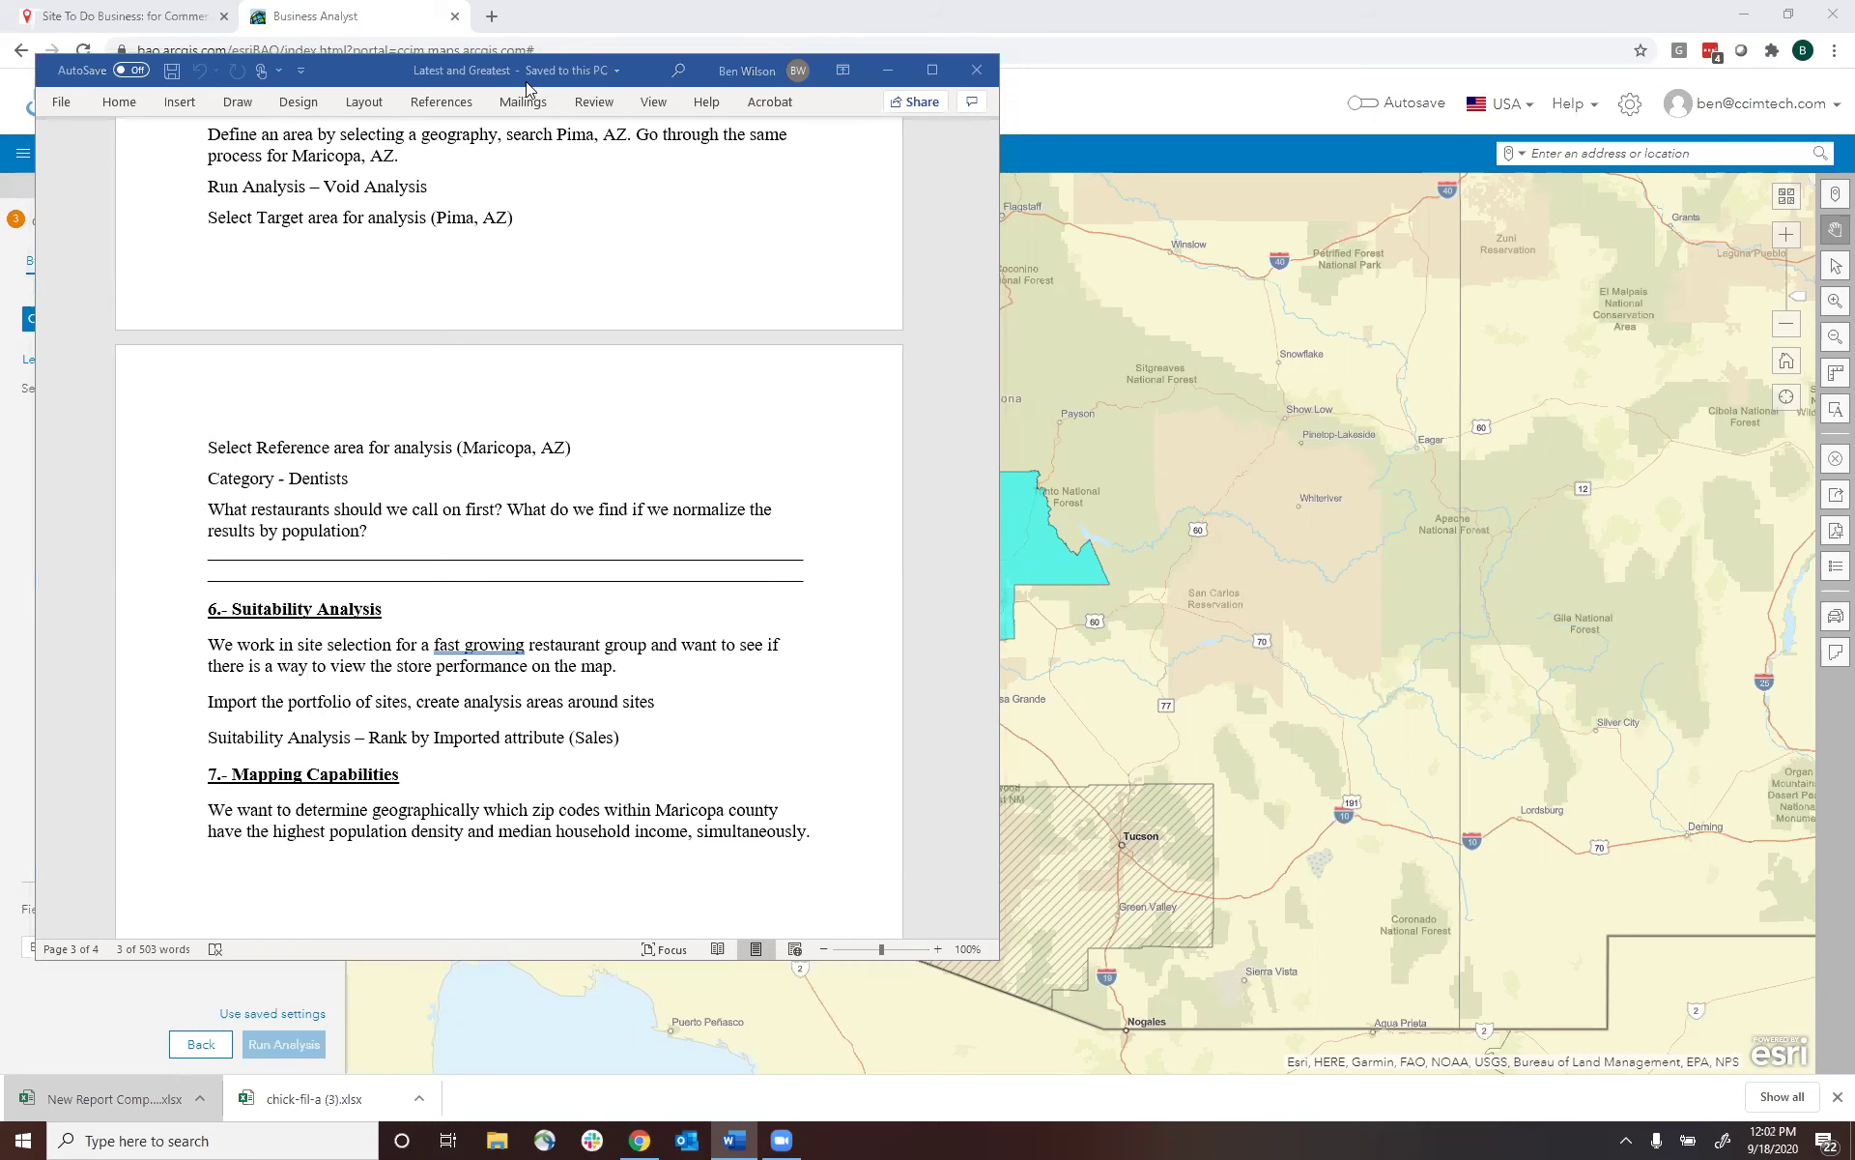
pyautogui.click(887, 69)
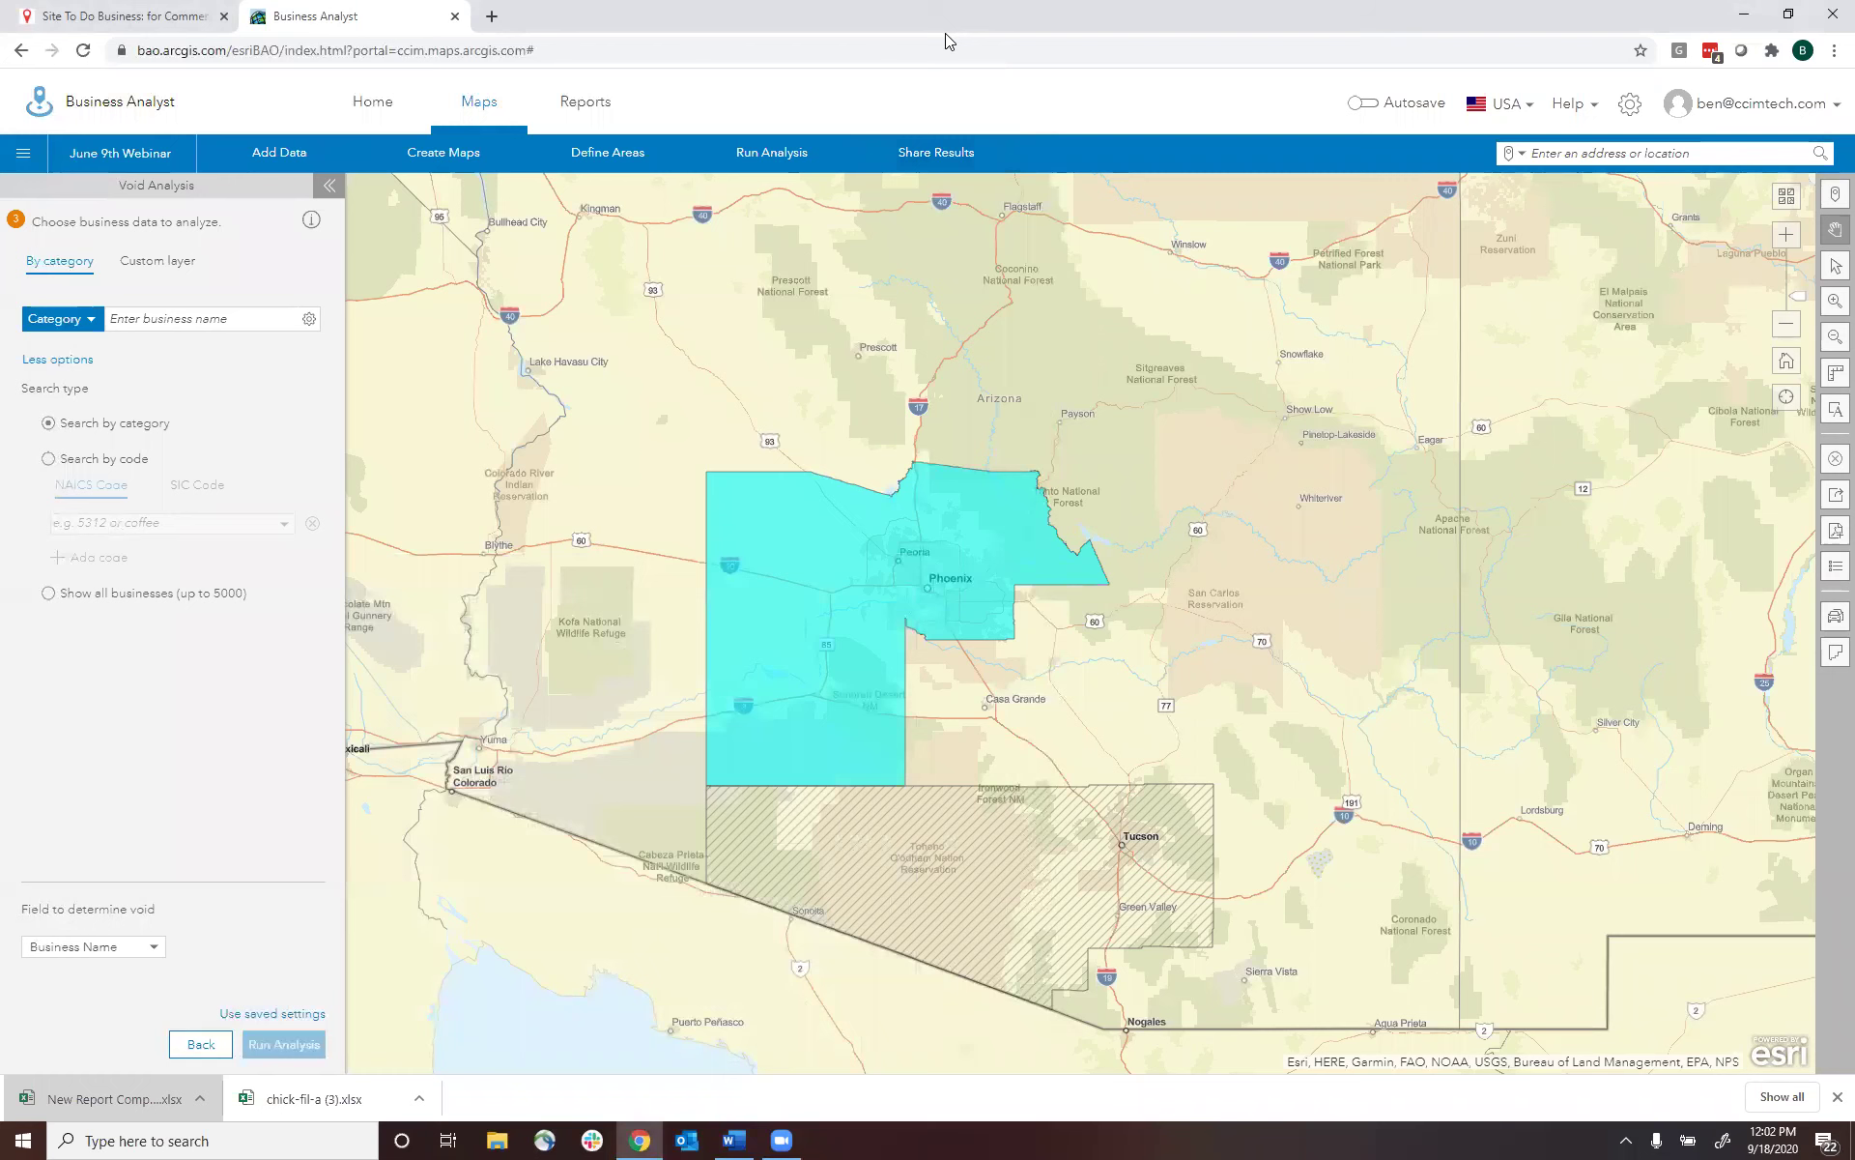
pyautogui.click(1747, 13)
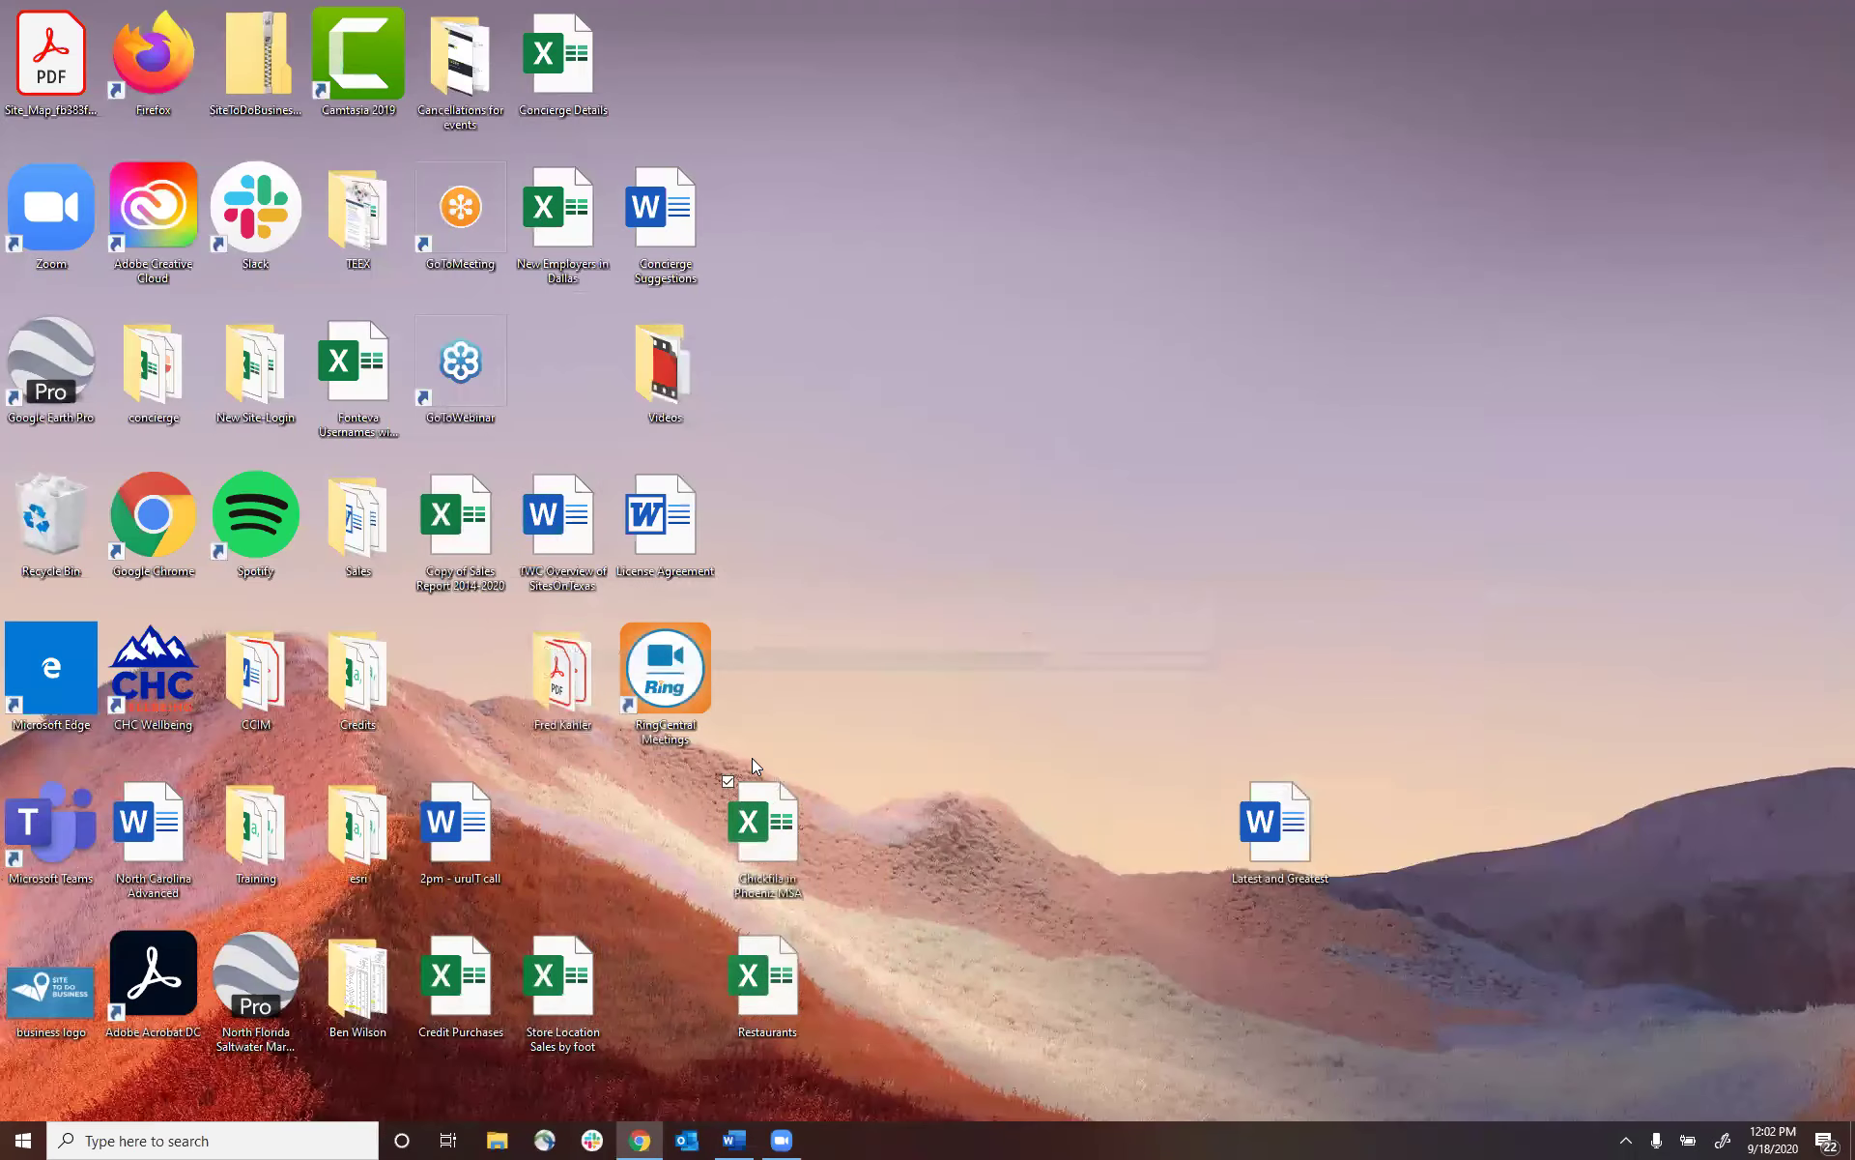
pyautogui.doubleClick(798, 1017)
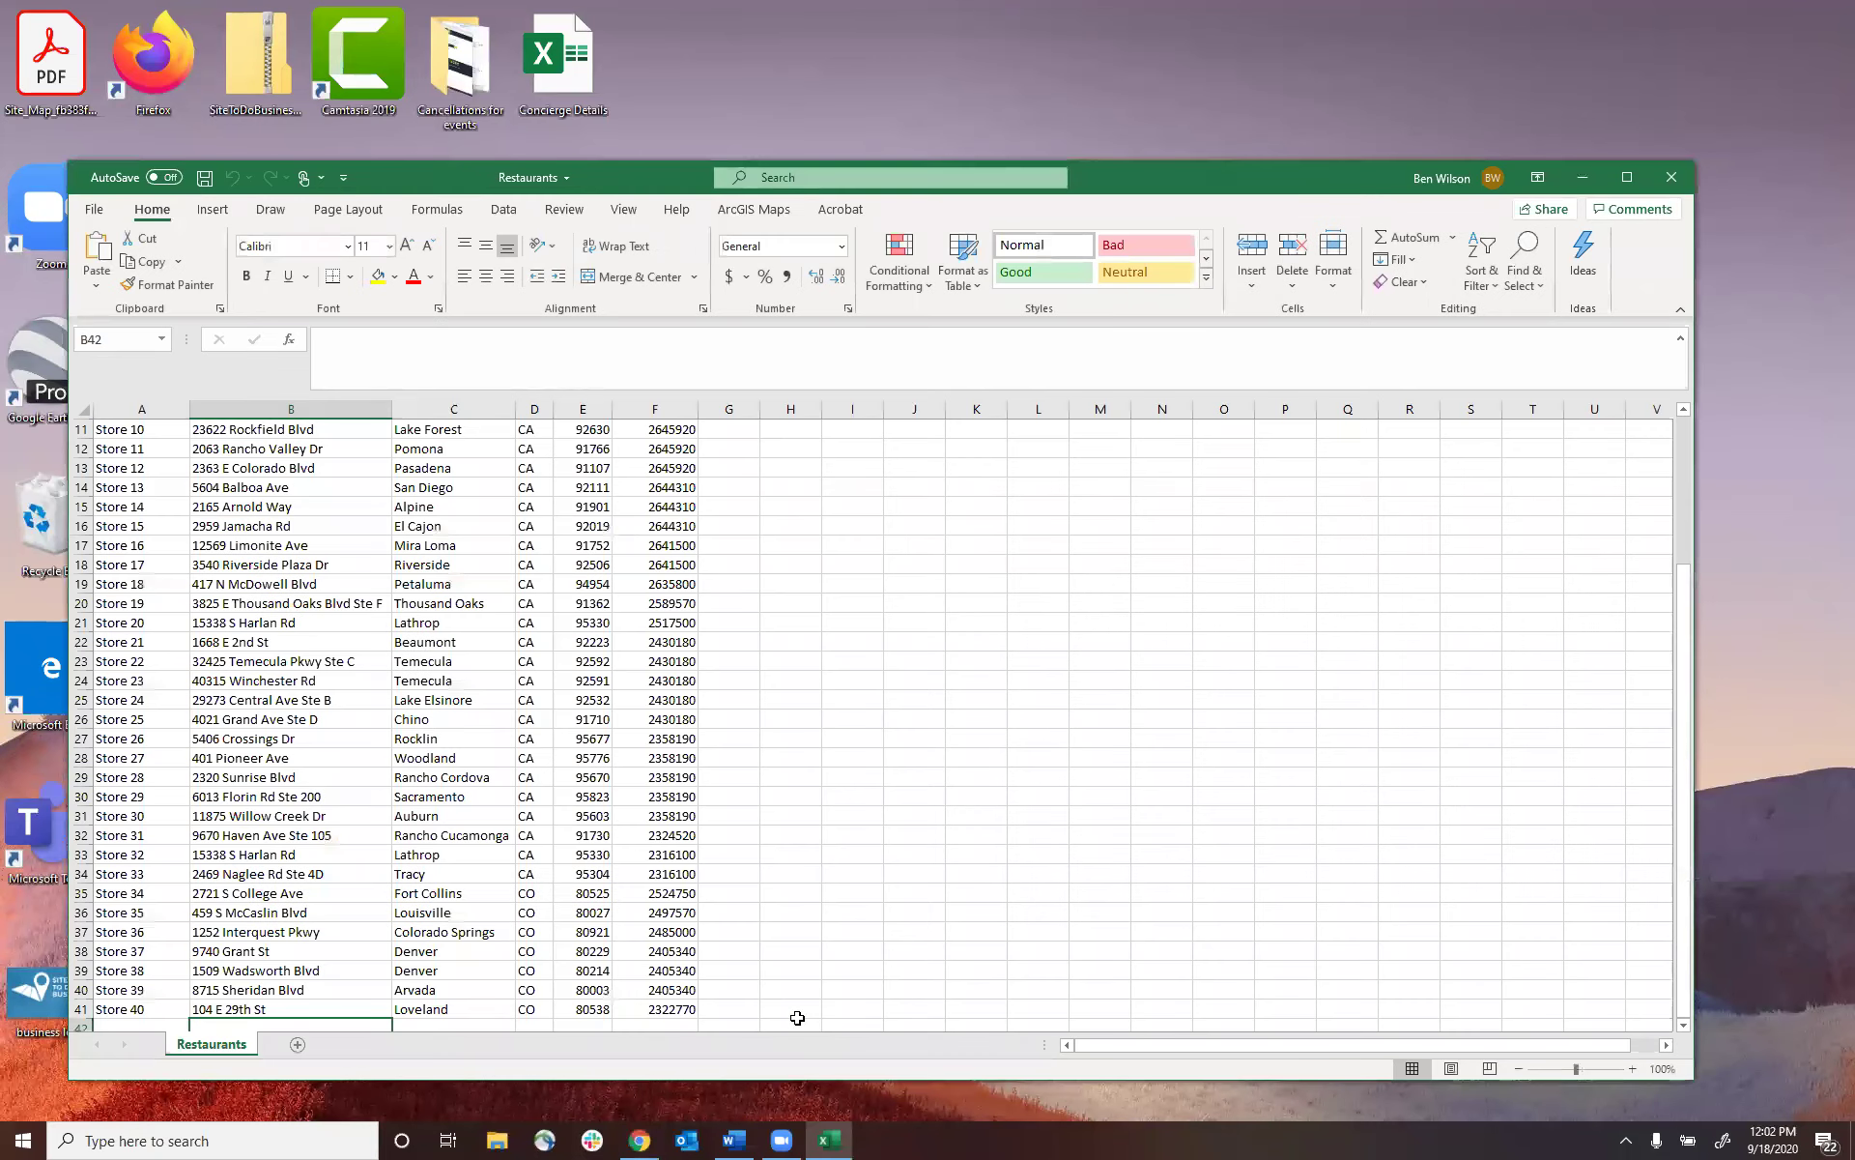
pyautogui.click(205, 483)
pyautogui.press('Up')
pyautogui.press('Up')
pyautogui.press('Up')
pyautogui.press('Up')
pyautogui.press('Up')
pyautogui.press('Up')
pyautogui.press('Up')
pyautogui.press('Up')
pyautogui.press('Up')
pyautogui.press('Up')
pyautogui.press('Up')
pyautogui.press('Up')
pyautogui.press('Up')
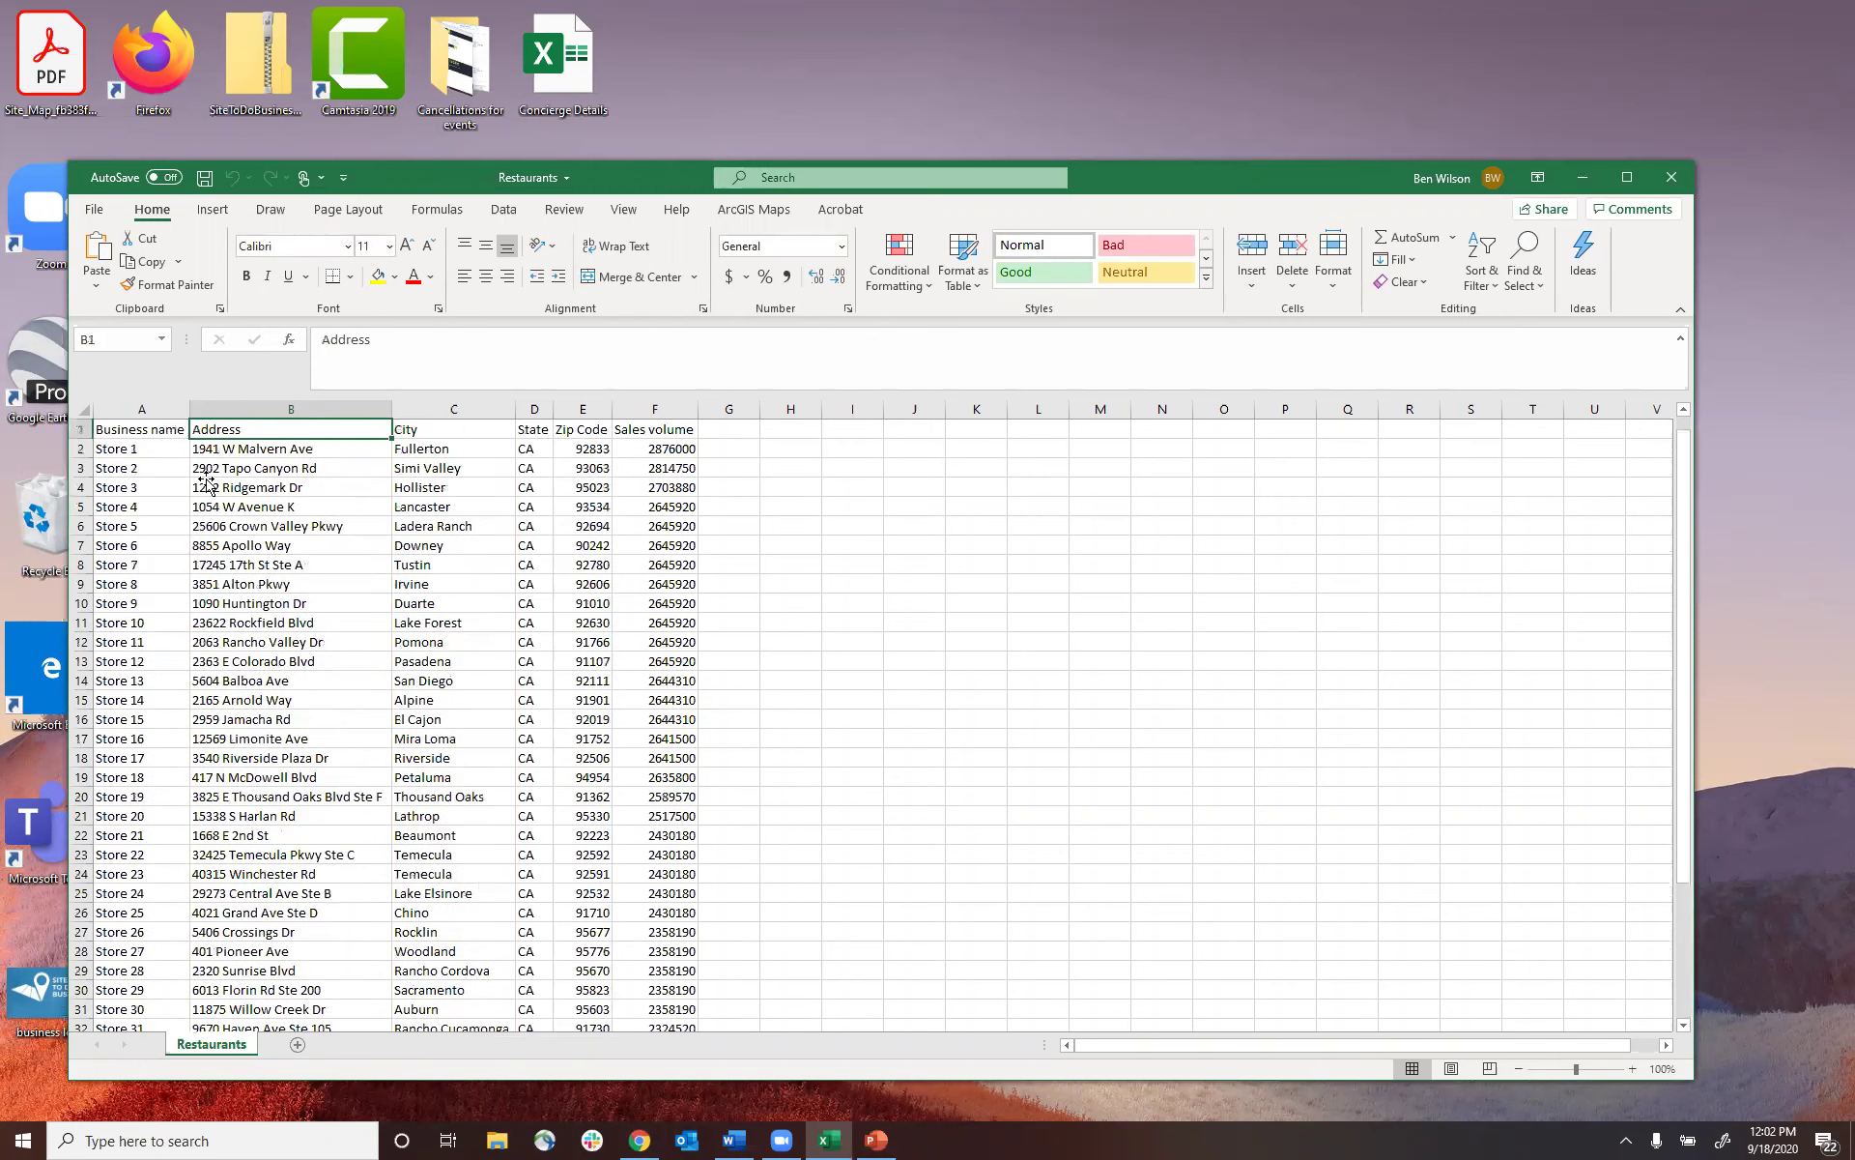
pyautogui.press('Left')
pyautogui.press('Down')
pyautogui.press('Down')
pyautogui.press('Down')
pyautogui.press('Down')
pyautogui.press('Down')
pyautogui.press('Down')
pyautogui.press('Down')
pyautogui.press('Down')
pyautogui.press('Down')
pyautogui.press('Down')
pyautogui.press('Down')
pyautogui.press('Down')
pyautogui.press('Down')
pyautogui.press('Down')
pyautogui.press('Down')
pyautogui.press('Down')
pyautogui.press('Down')
pyautogui.press('Down')
pyautogui.press('Down')
pyautogui.press('Down')
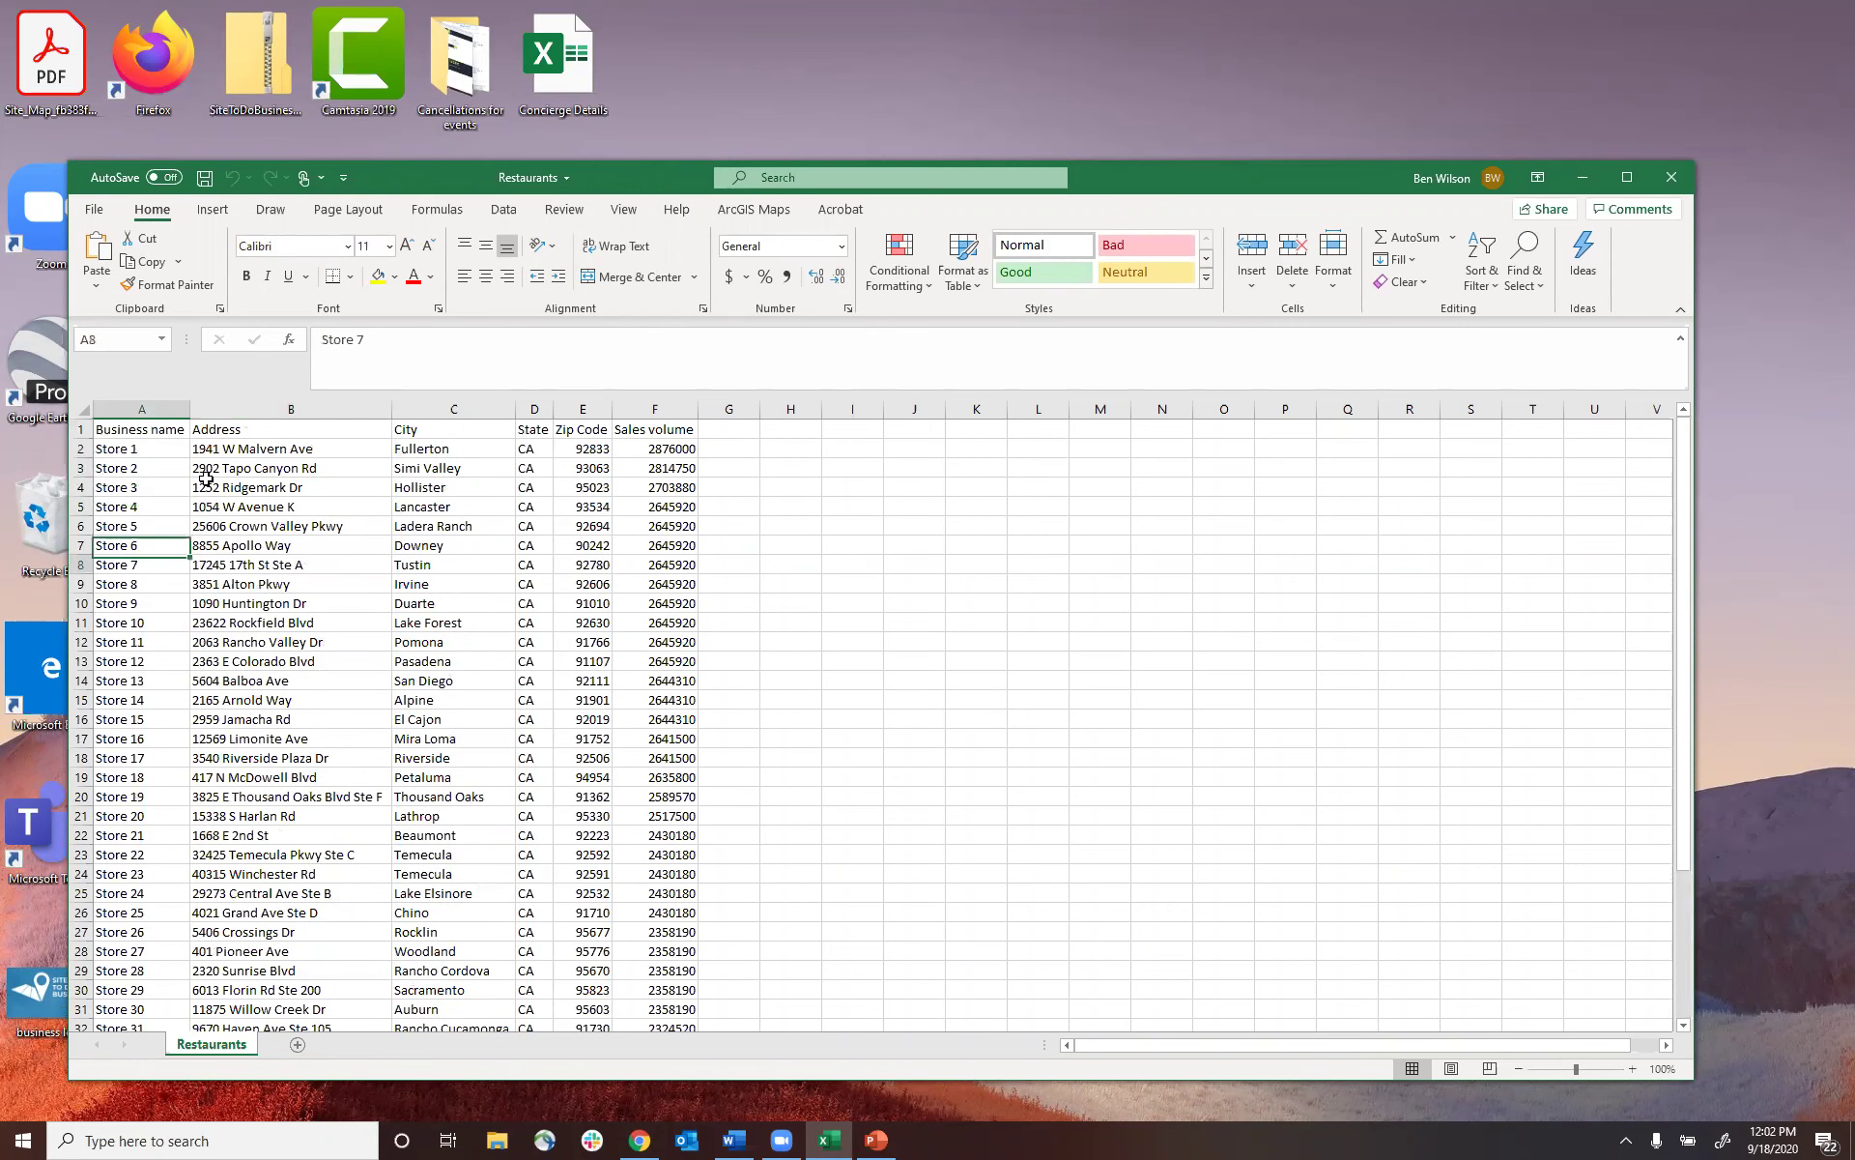
pyautogui.press('Down')
pyautogui.press('Down')
pyautogui.press('Down')
pyautogui.press('Down')
pyautogui.press('Down')
pyautogui.press('Down')
pyautogui.press('Down')
pyautogui.press('Down')
pyautogui.press('Down')
pyautogui.press('Down')
pyautogui.press('Down')
pyautogui.press('Down')
pyautogui.press('Down')
pyautogui.press('Down')
pyautogui.press('Down')
pyautogui.press('Down')
pyautogui.press('Down')
pyautogui.press('Up')
pyautogui.press('Up')
pyautogui.press('Up')
pyautogui.press('Up')
pyautogui.press('Up')
pyautogui.press('Up')
pyautogui.press('Up')
pyautogui.press('Up')
pyautogui.press('Up')
pyautogui.press('Up')
pyautogui.press('Up')
pyautogui.press('Up')
pyautogui.press('Up')
pyautogui.press('Up')
pyautogui.press('Up')
pyautogui.press('Up')
pyautogui.press('Up')
pyautogui.press('Up')
pyautogui.press('Up')
pyautogui.press('Up')
pyautogui.press('Up')
pyautogui.press('Up')
pyautogui.press('Up')
pyautogui.press('Right')
pyautogui.press('Right')
pyautogui.press('Right')
pyautogui.press('Down')
pyautogui.hotkey('shift', 'Down')
pyautogui.hotkey('shift', 'Down')
pyautogui.hotkey('shift', 'Down')
pyautogui.hotkey('shift', 'Down')
pyautogui.hotkey('shift', 'Down')
pyautogui.hotkey('shift', 'Down')
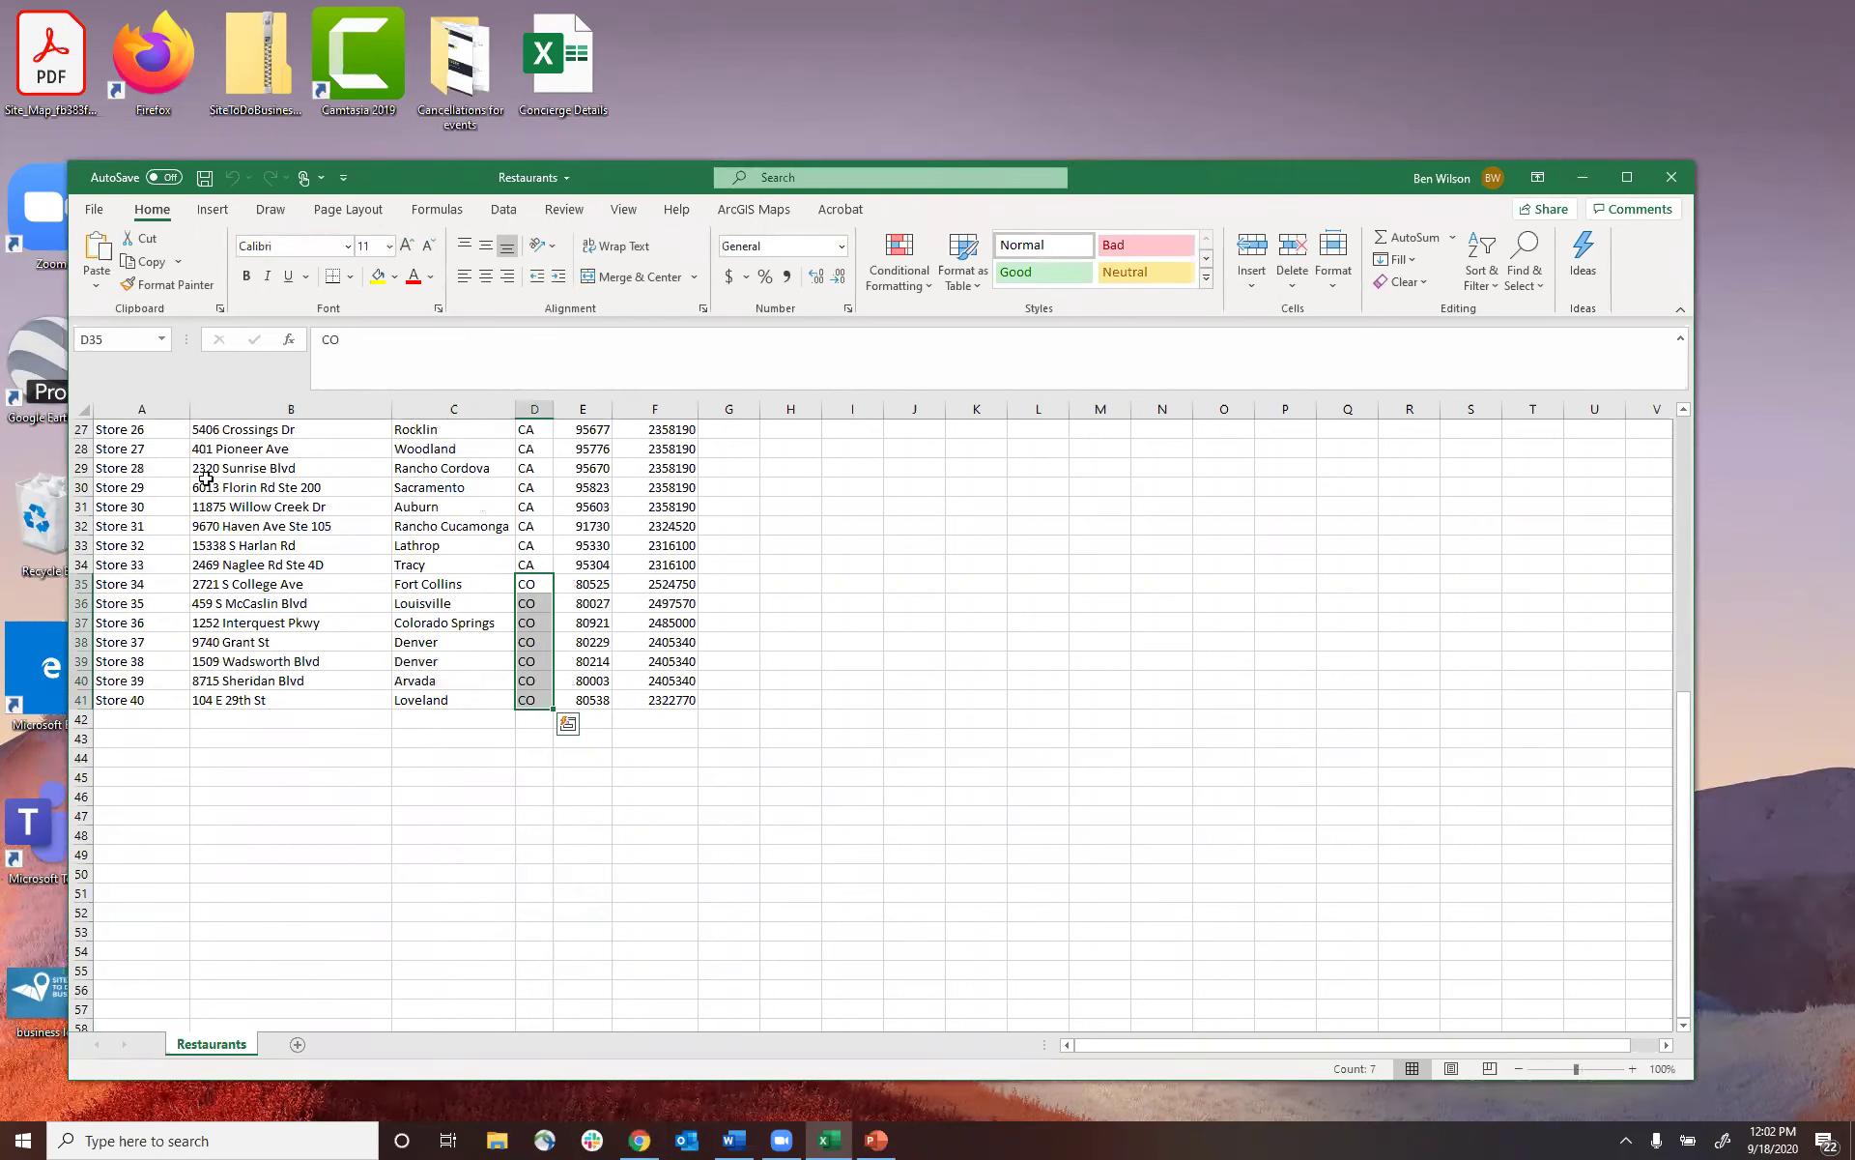
pyautogui.press('Left')
pyautogui.press('Left')
pyautogui.press('Left')
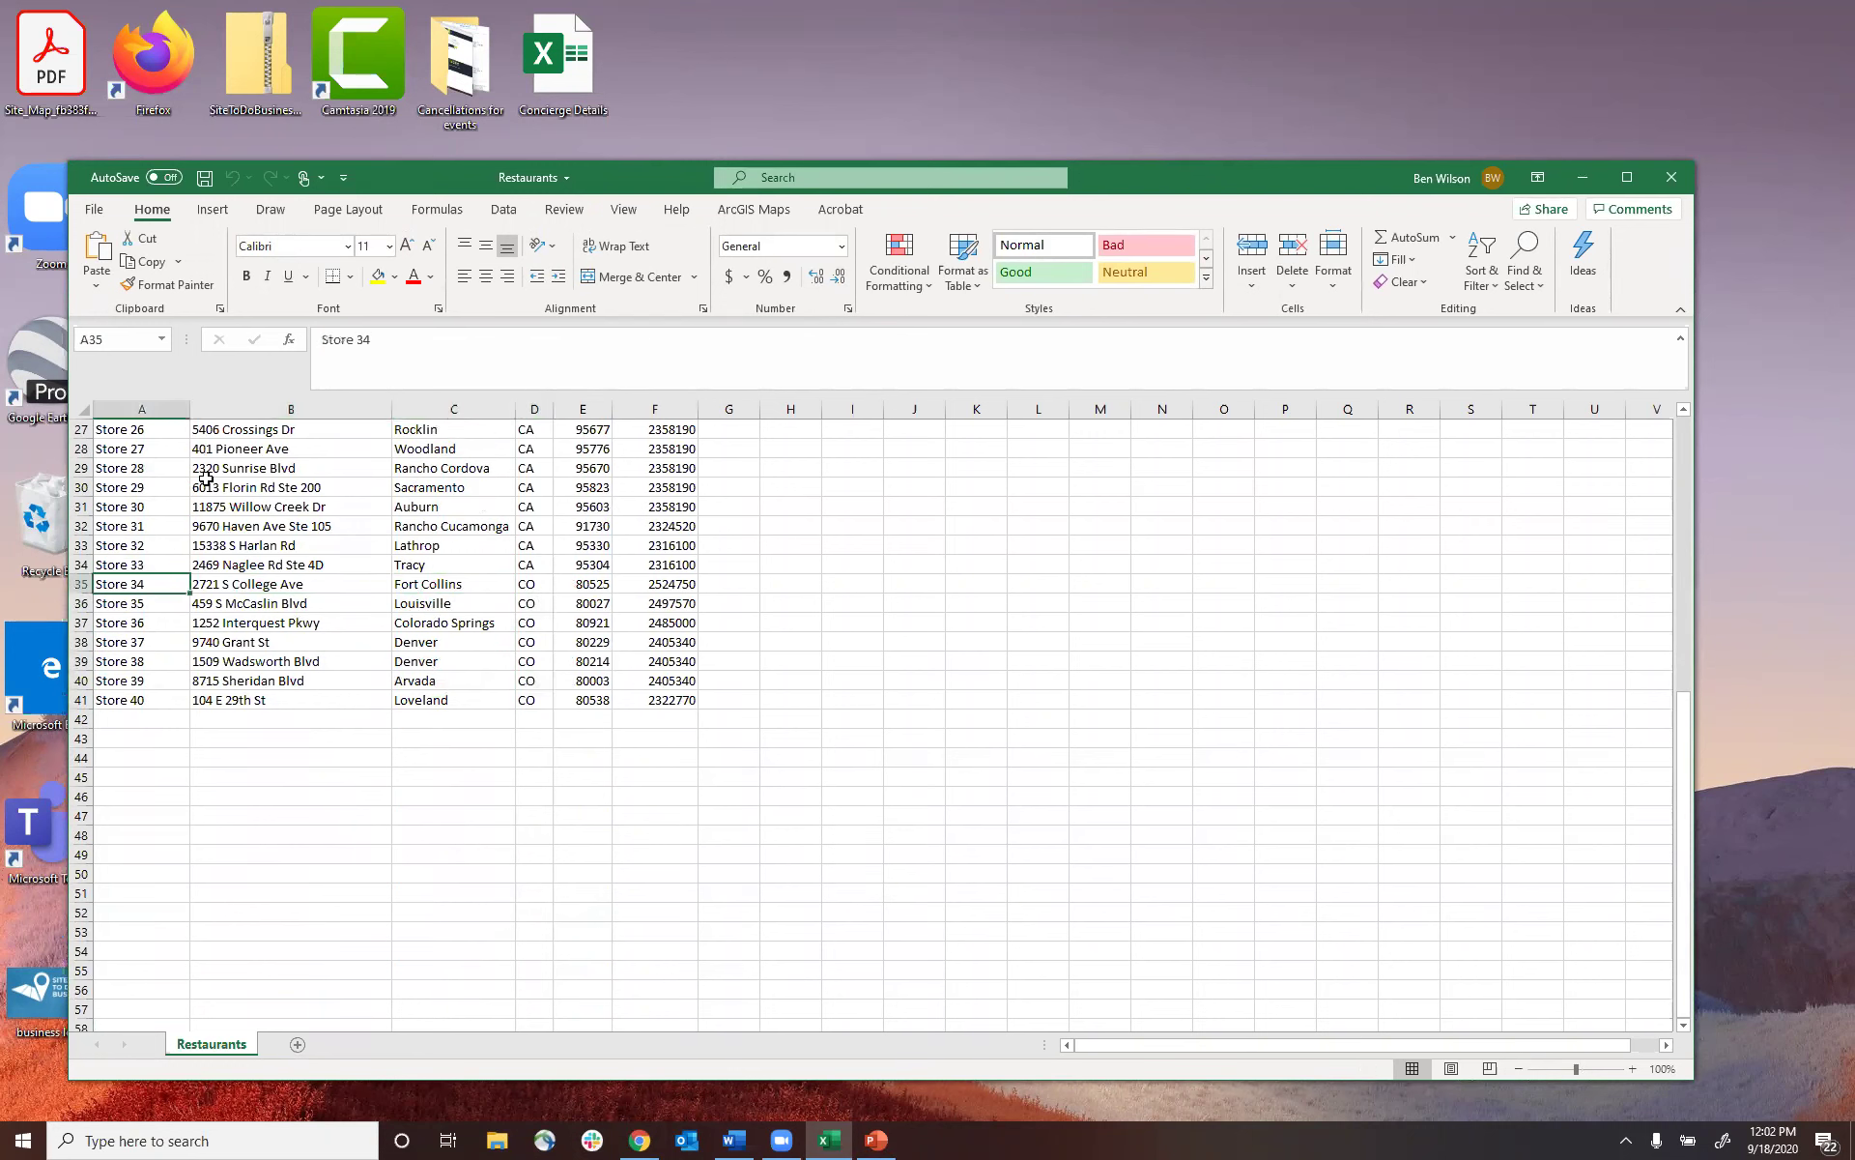
pyautogui.press('Right')
pyautogui.press('Right')
pyautogui.press('Right')
pyautogui.press('Right')
pyautogui.press('Right')
pyautogui.press('Up')
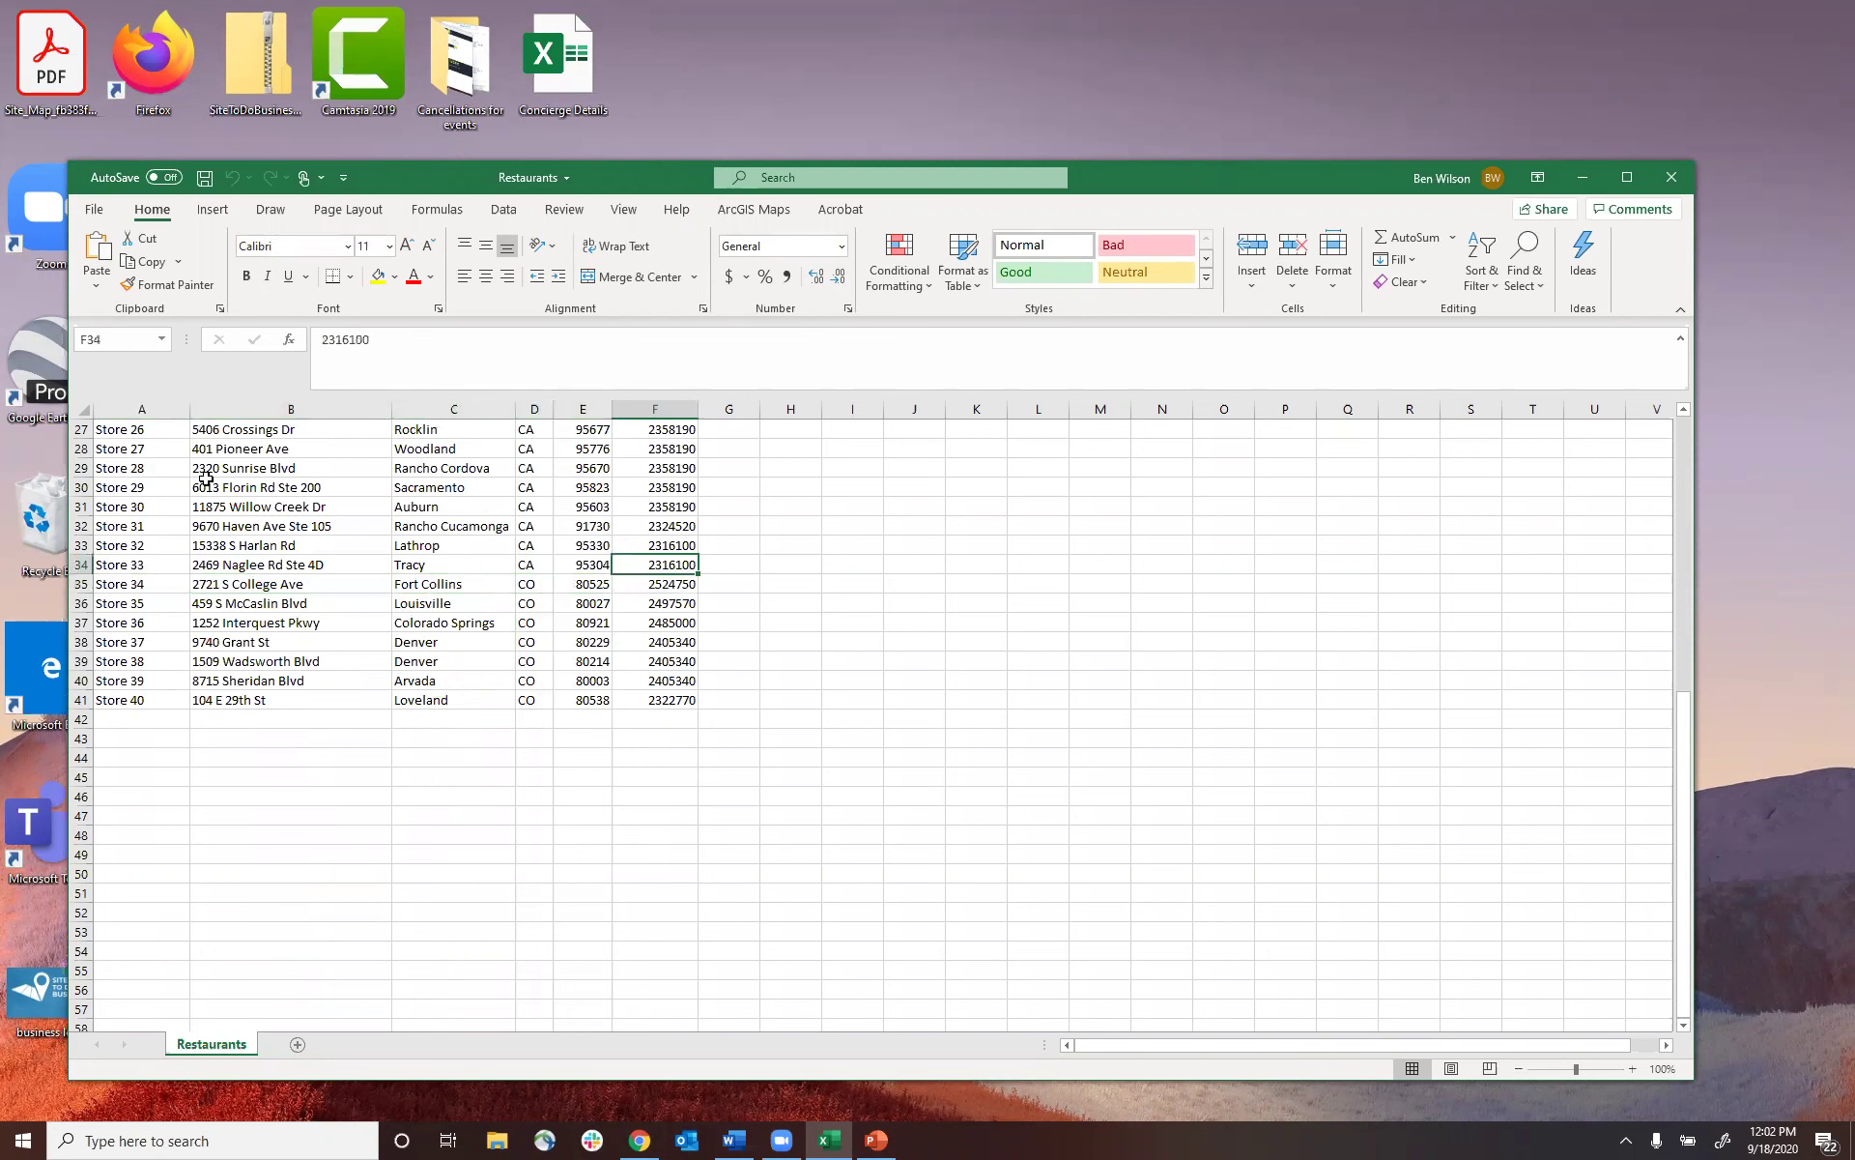
pyautogui.moveTo(1686, 752); pyautogui.dragTo(1164, 394)
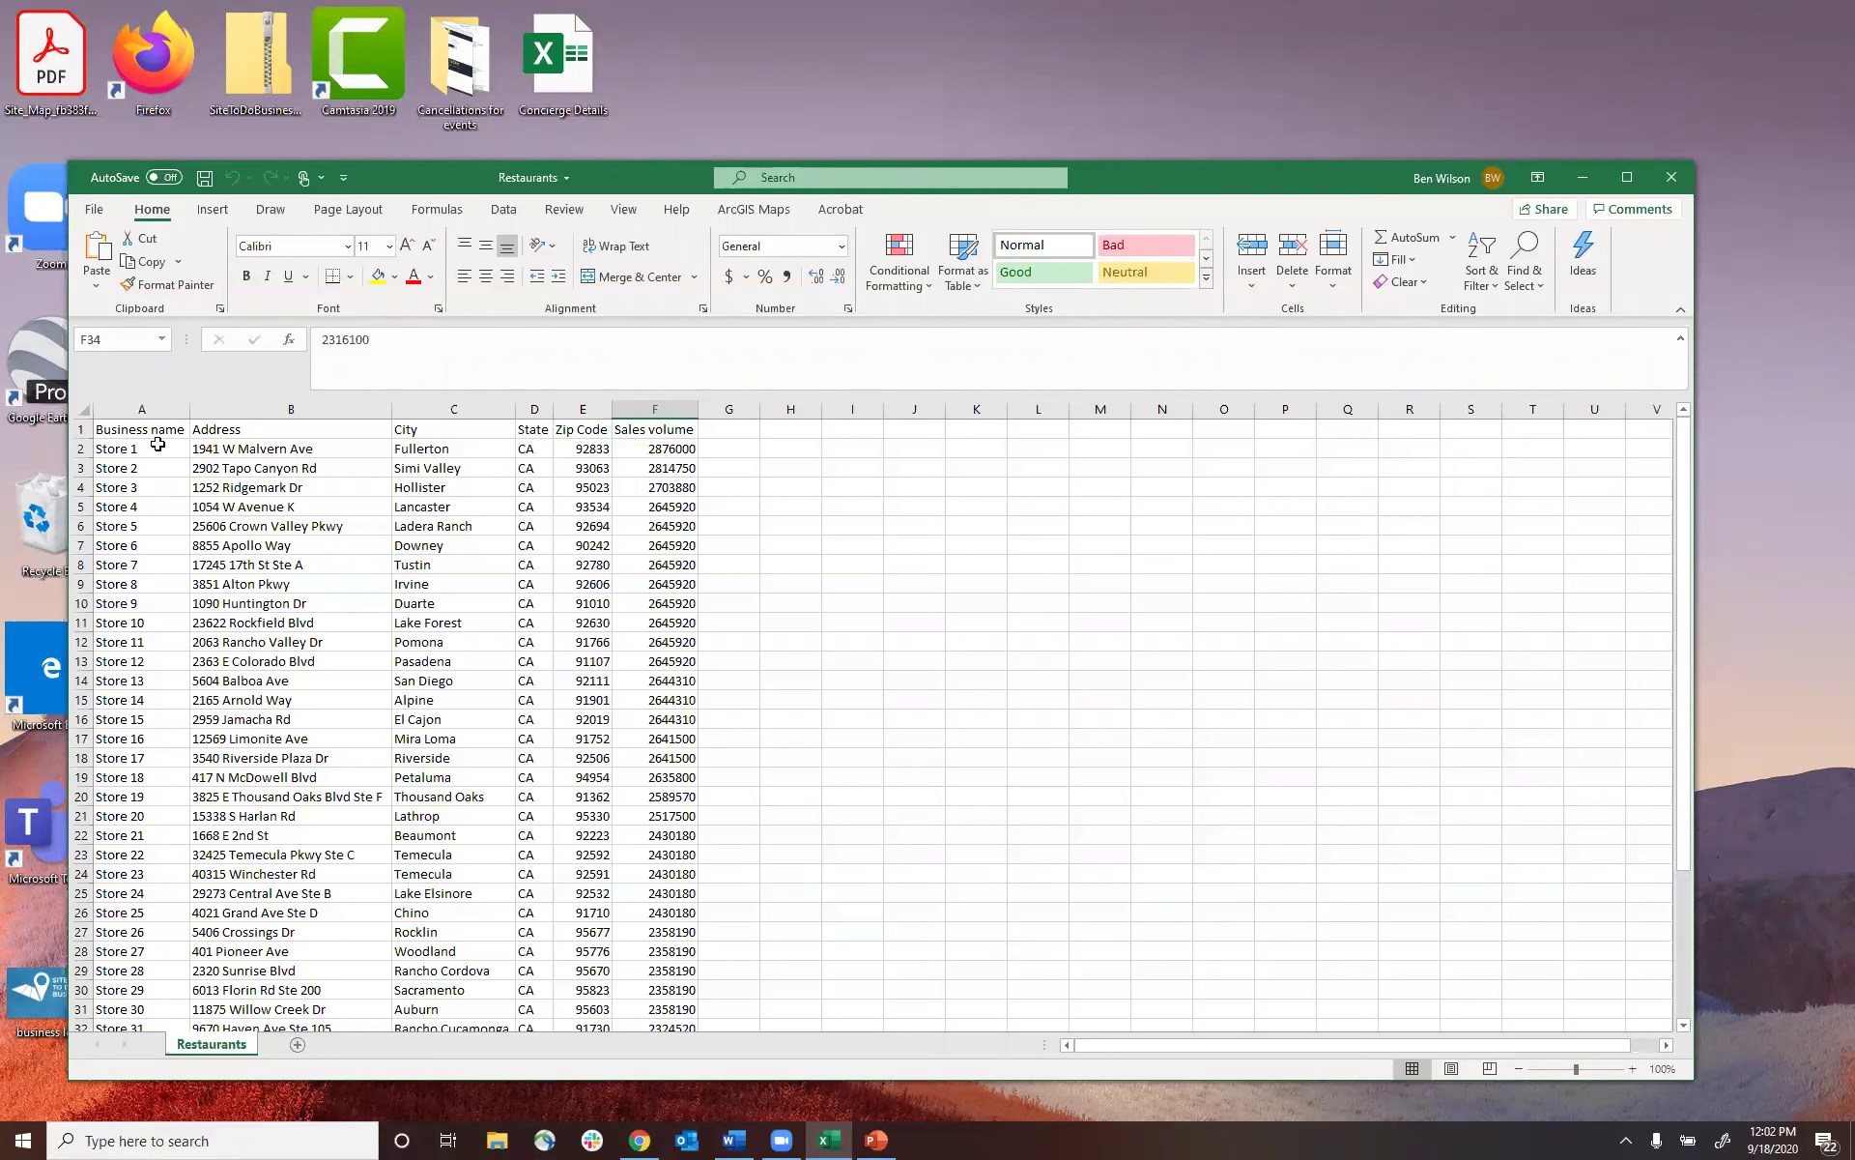
pyautogui.moveTo(1680, 522); pyautogui.dragTo(1713, 443)
pyautogui.moveTo(1728, 316); pyautogui.dragTo(1720, 300)
pyautogui.click(1627, 177)
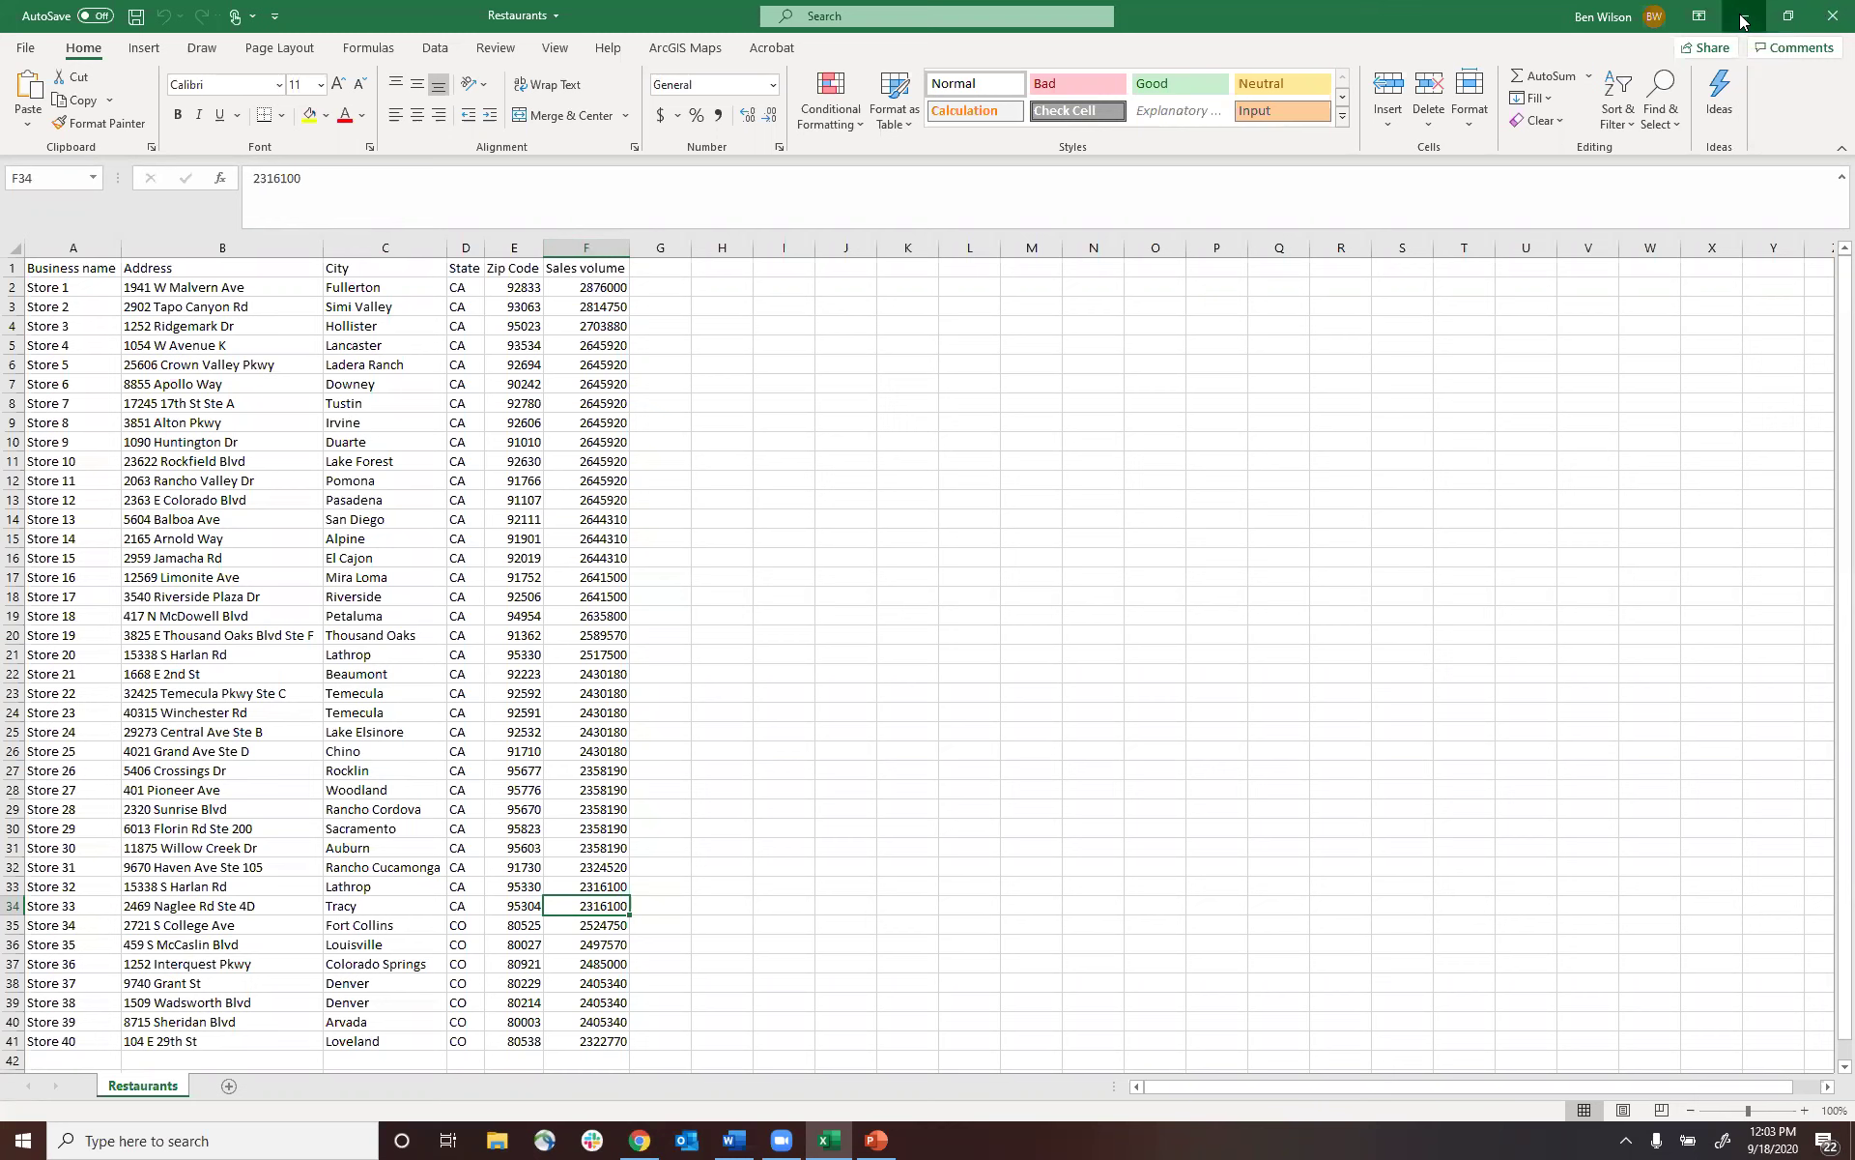
pyautogui.click(1833, 15)
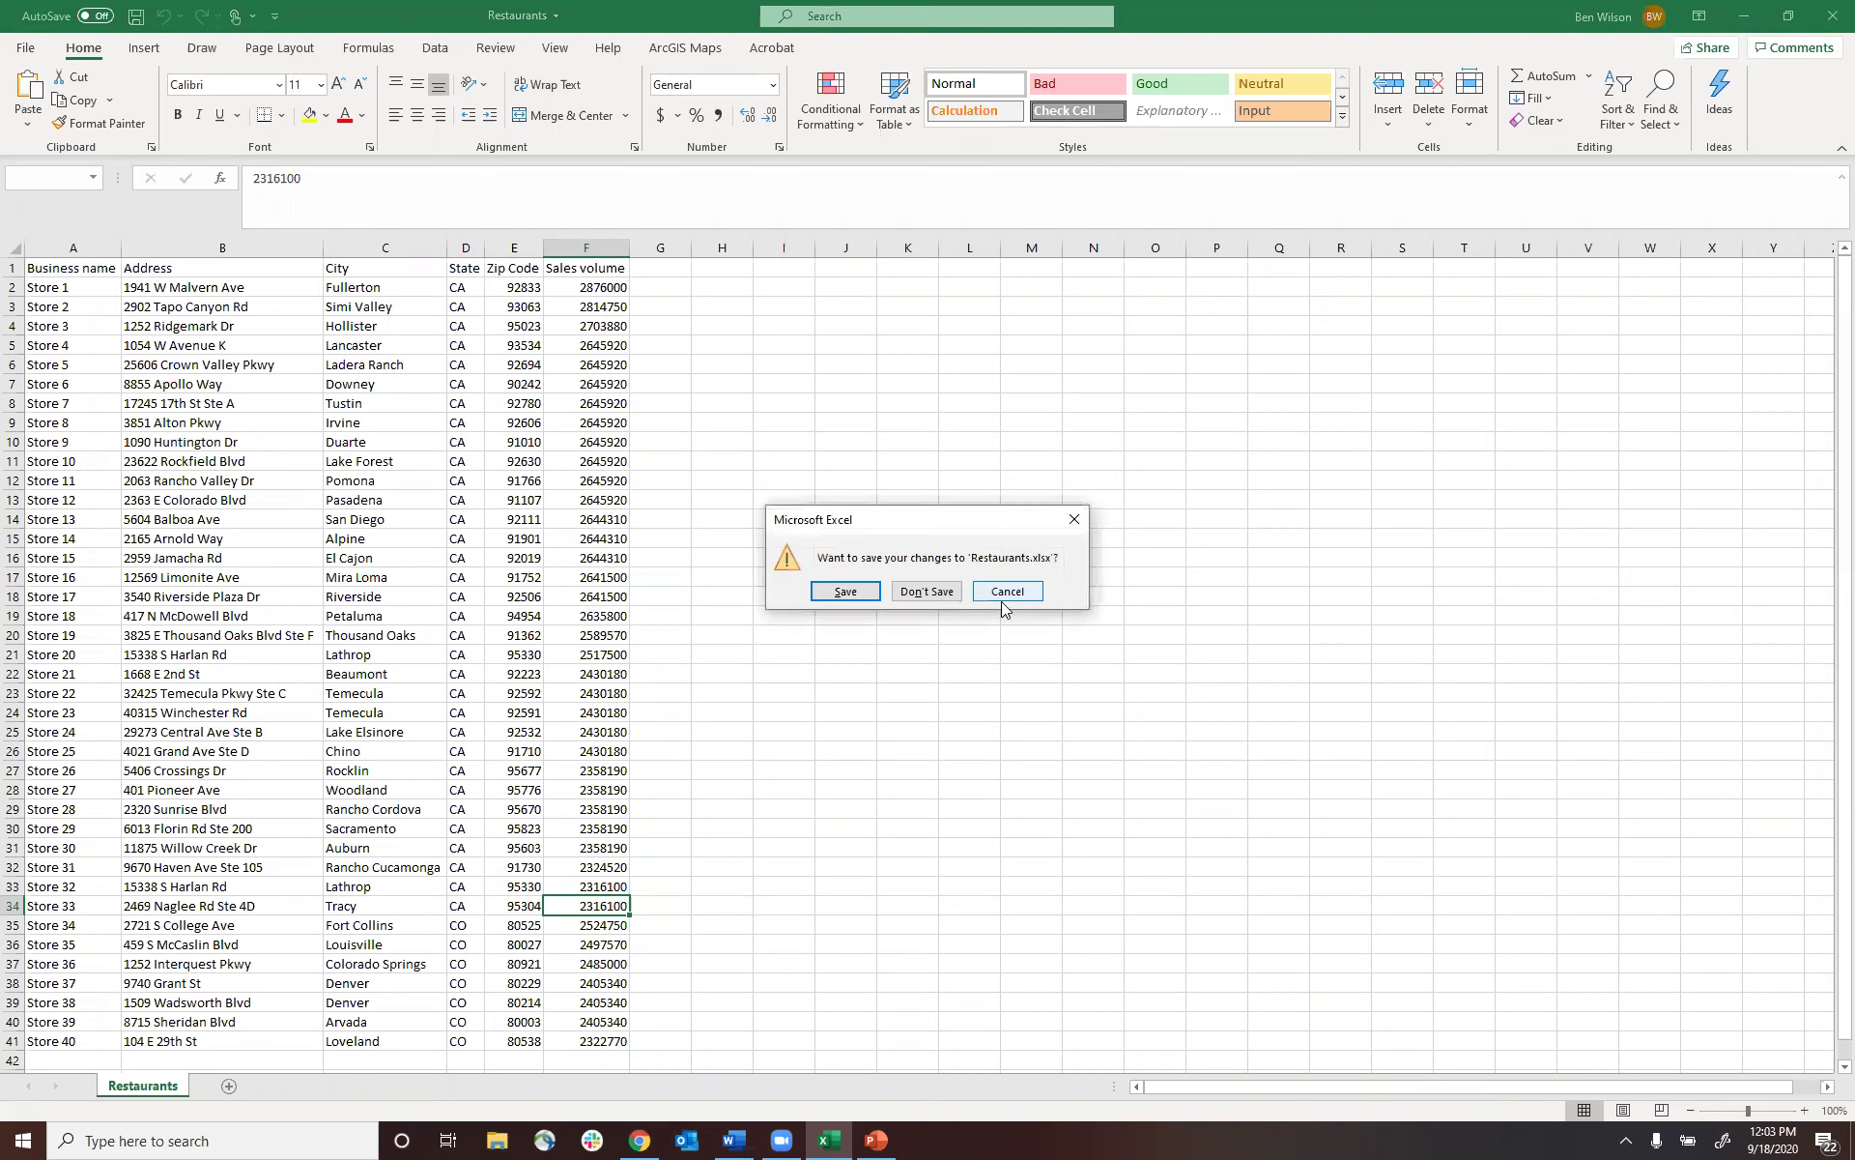
pyautogui.click(925, 591)
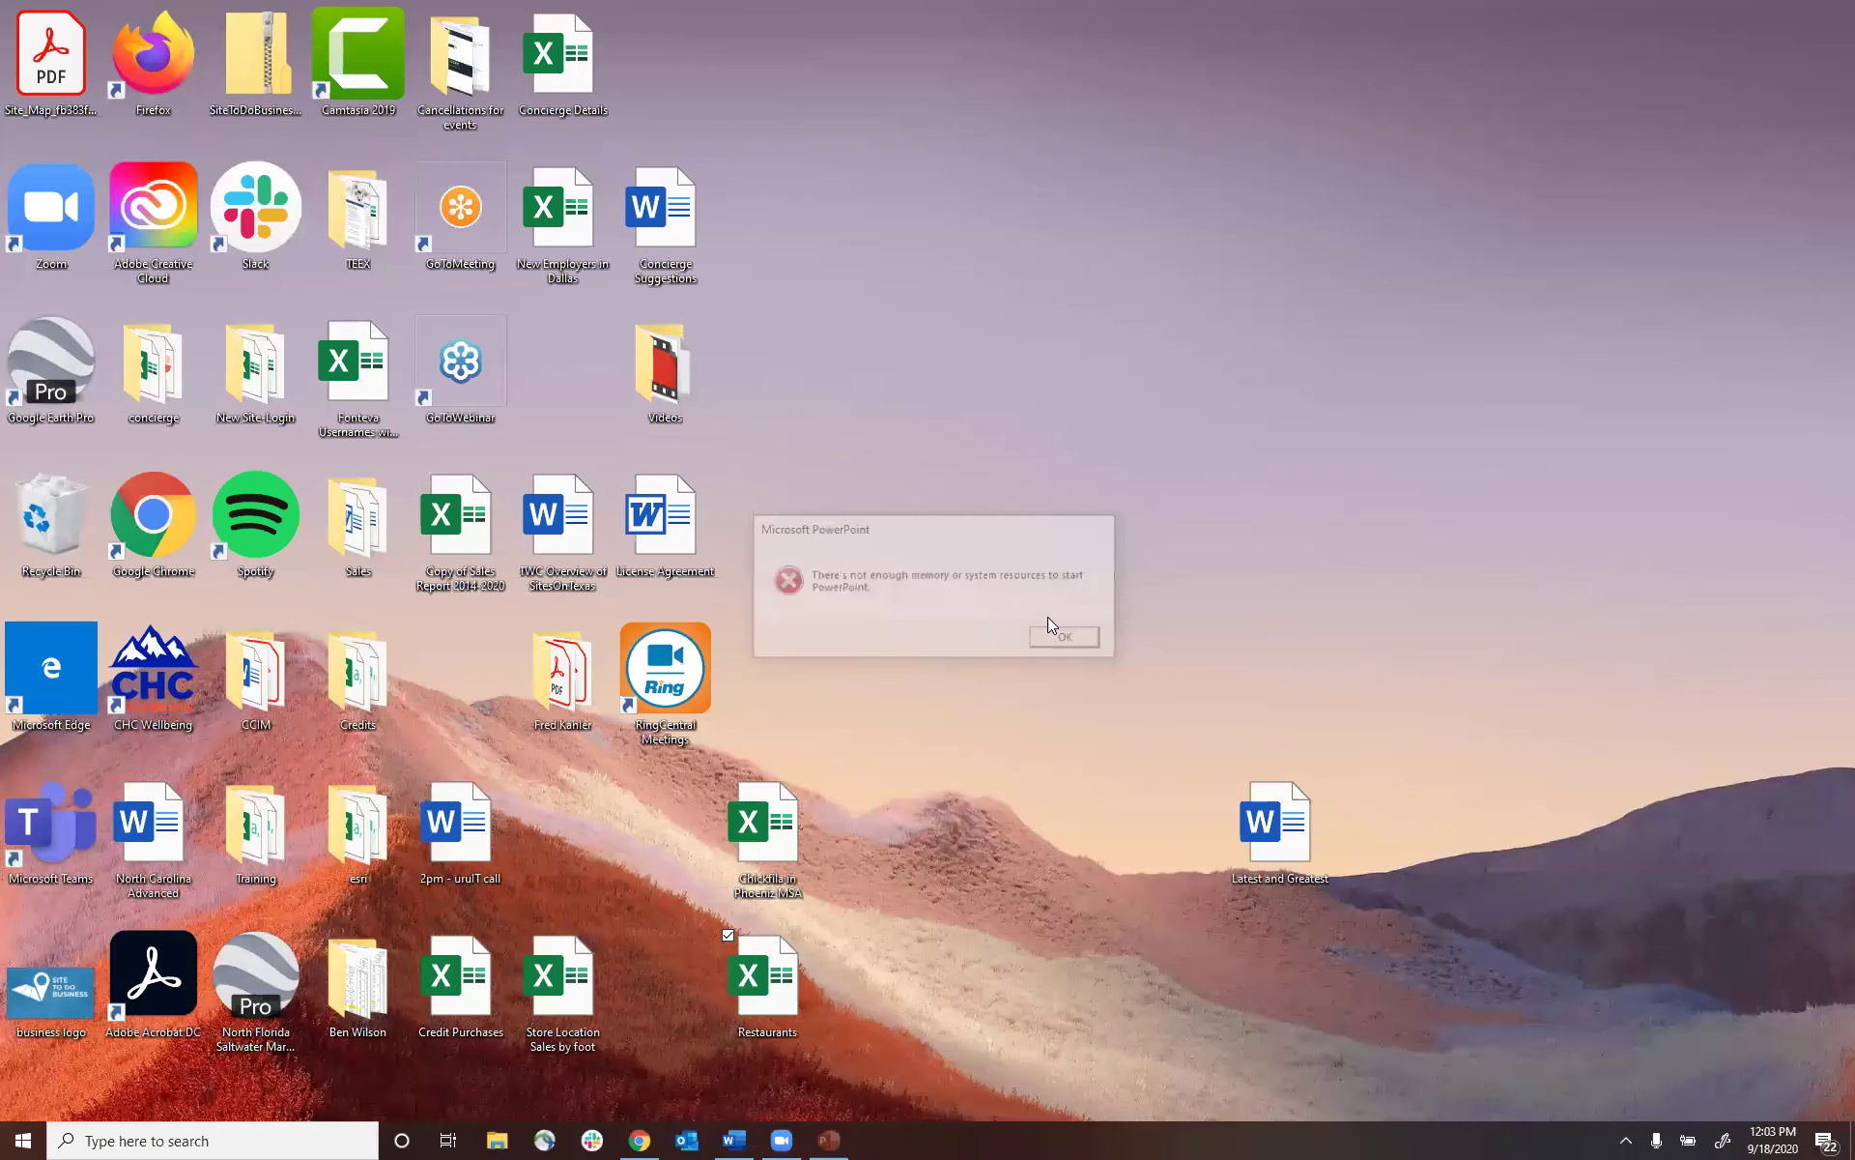
pyautogui.click(1104, 528)
pyautogui.click(639, 1140)
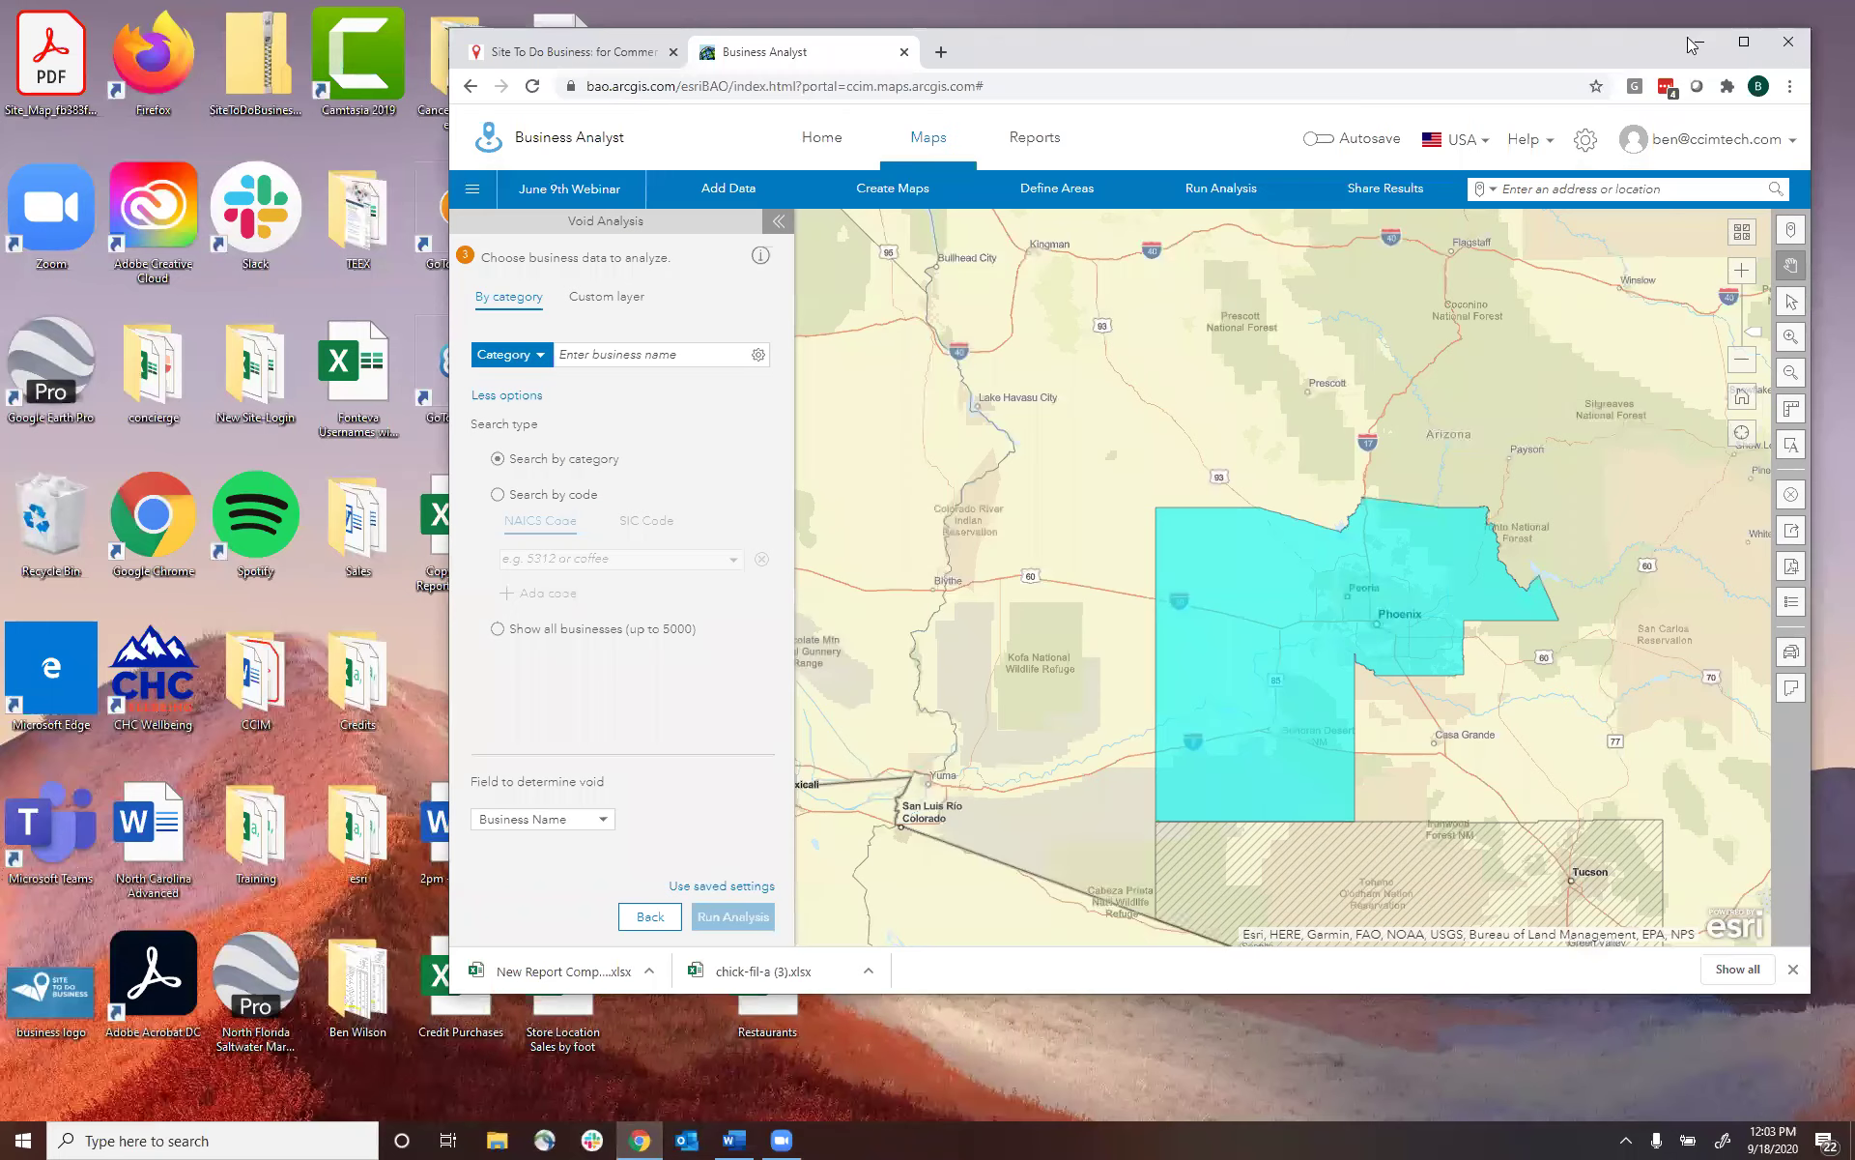
pyautogui.click(1700, 94)
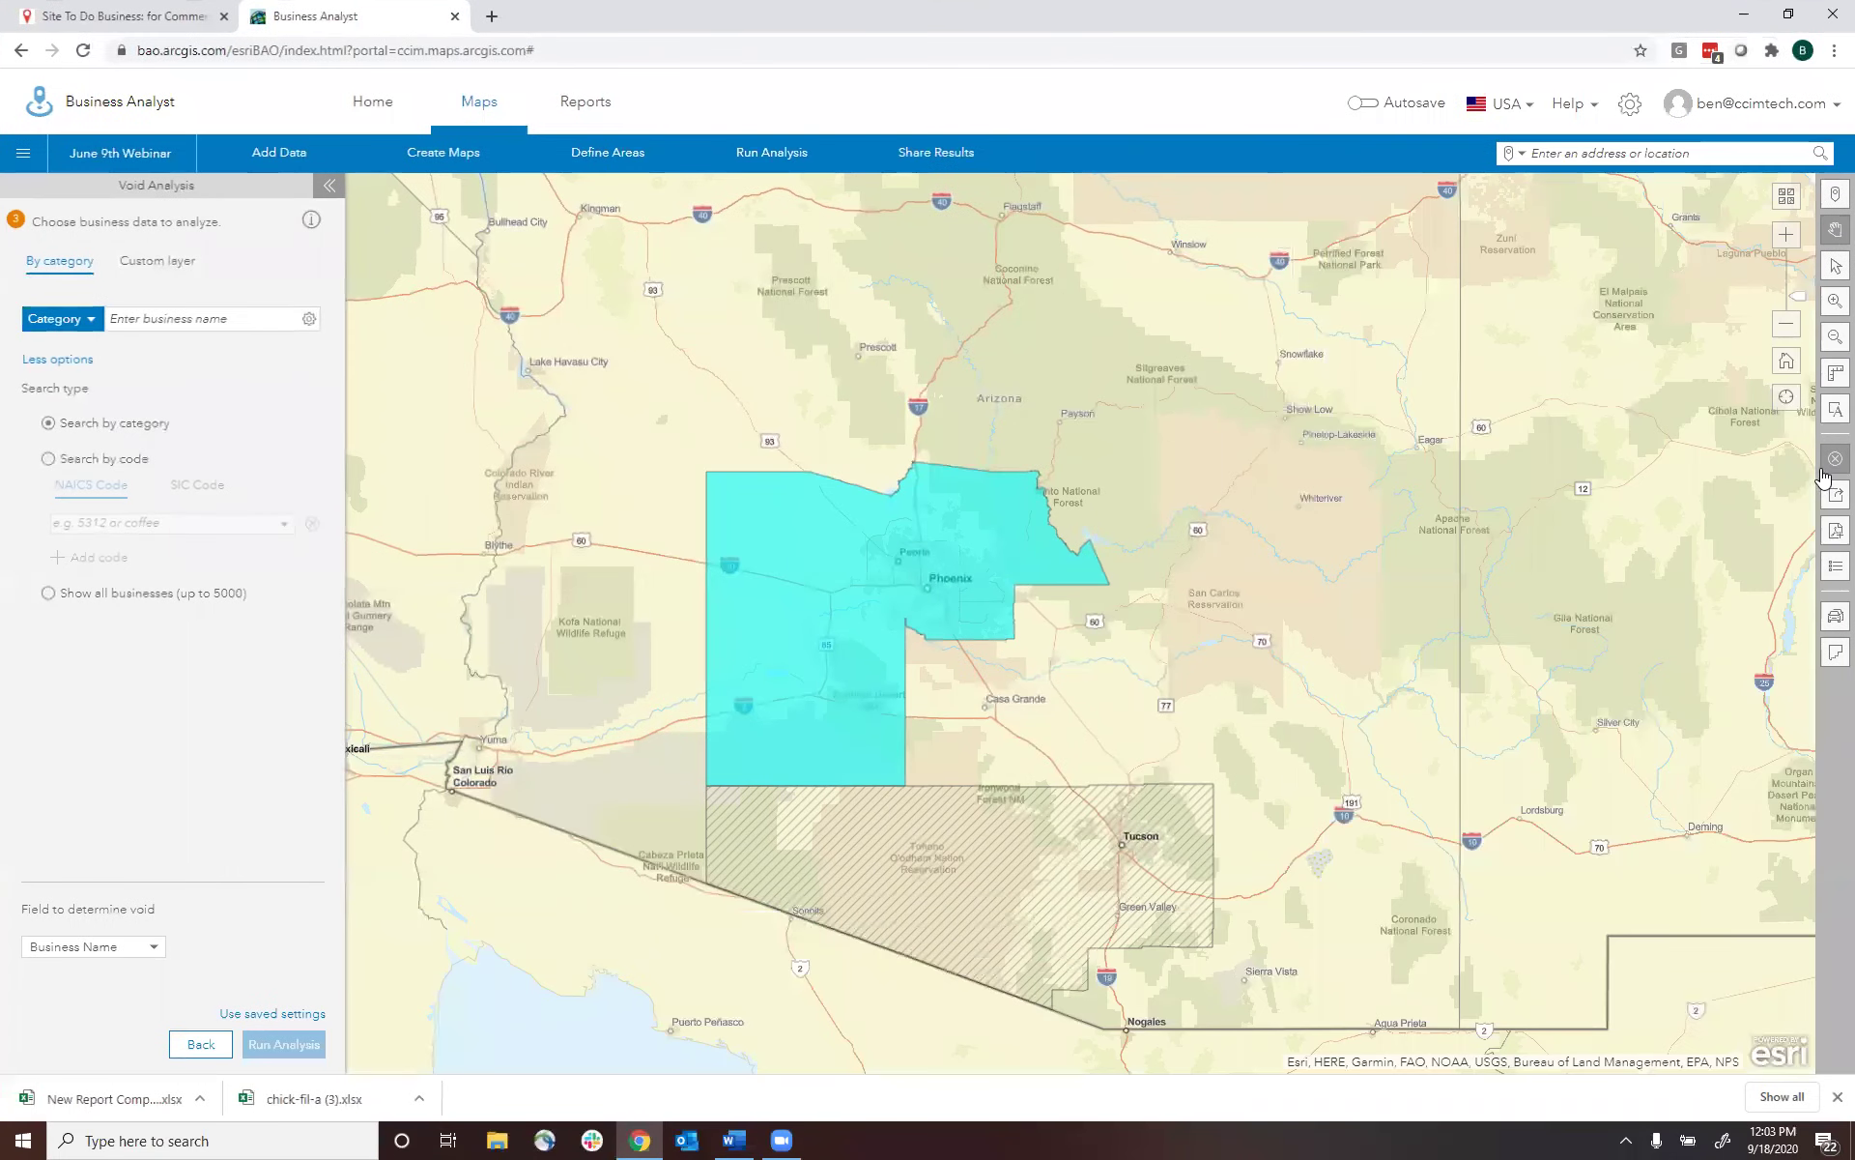
# - Clear all the Maricopa and Pima County sites from the map
pyautogui.click(1835, 460)
pyautogui.click(755, 447)
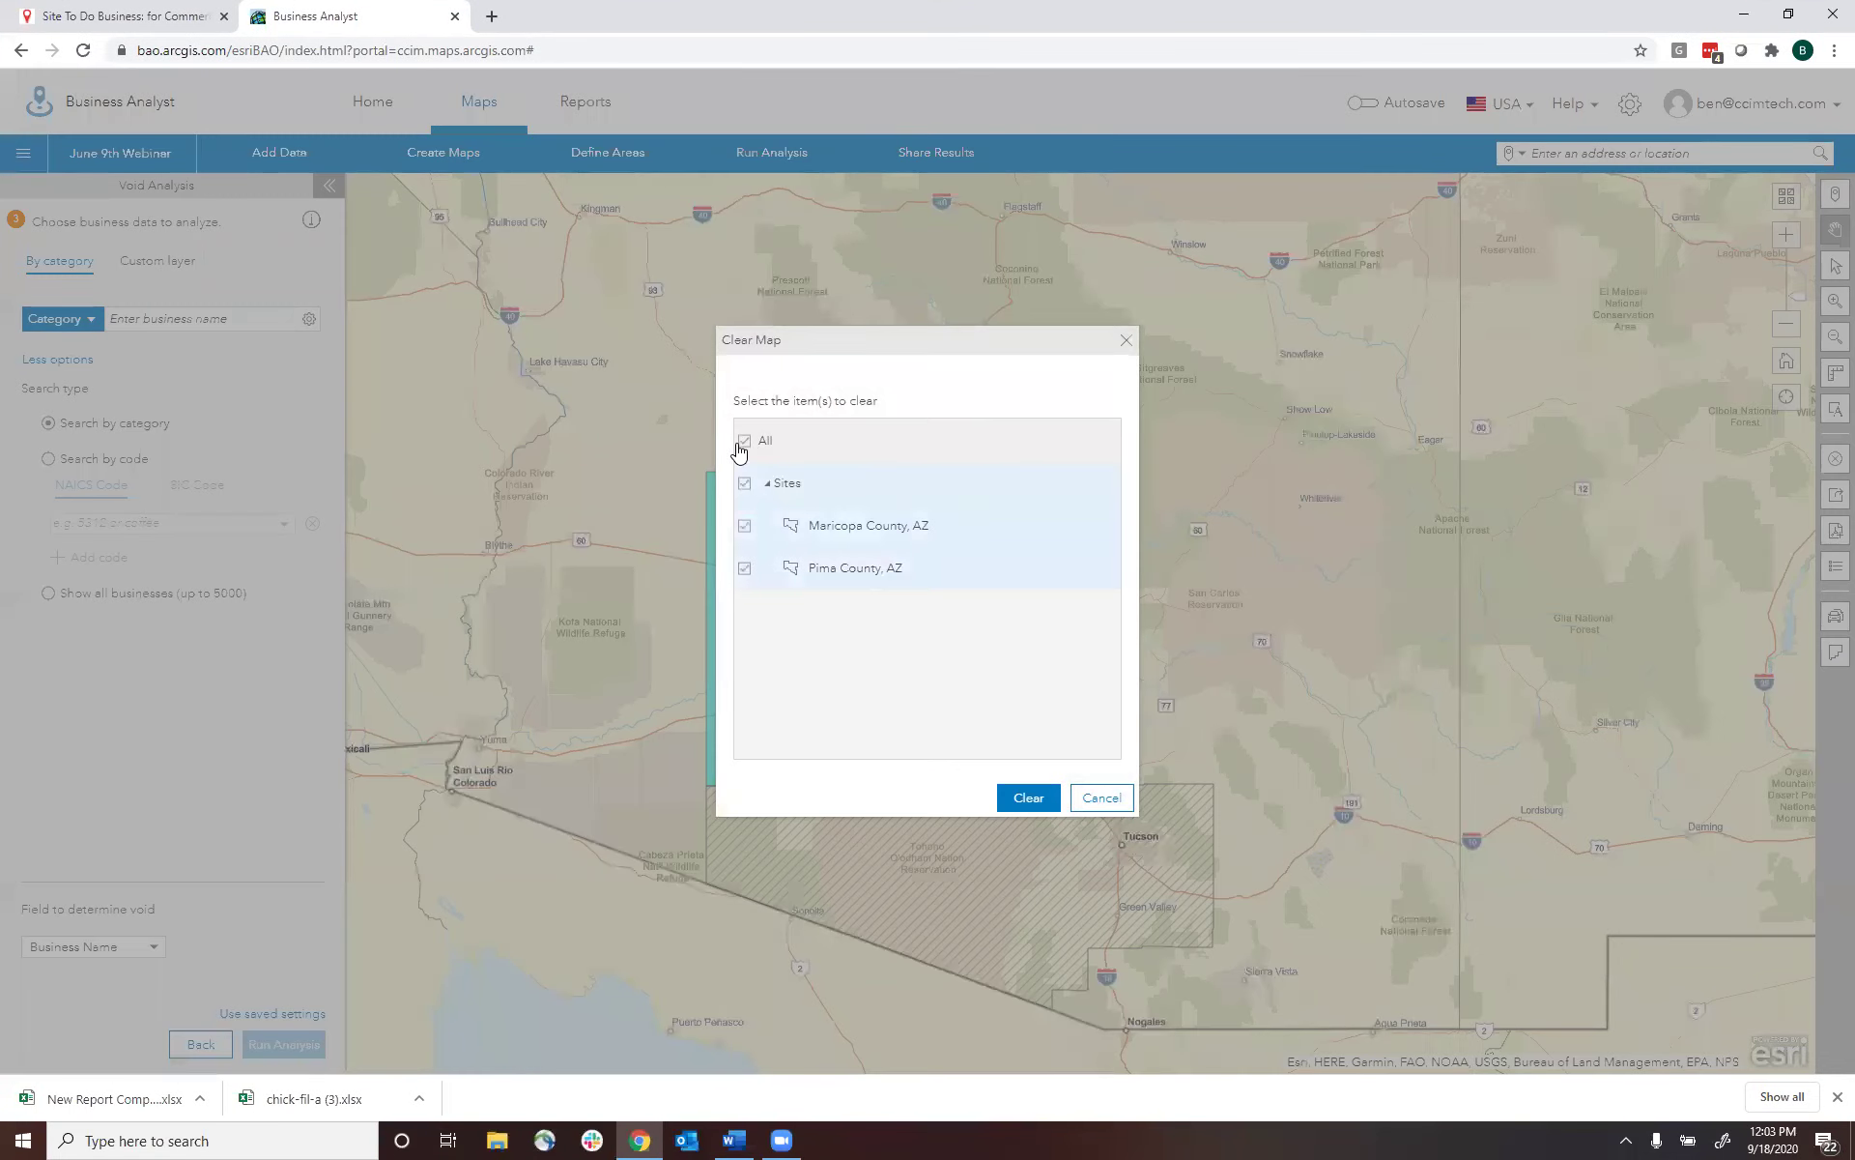
pyautogui.click(1042, 801)
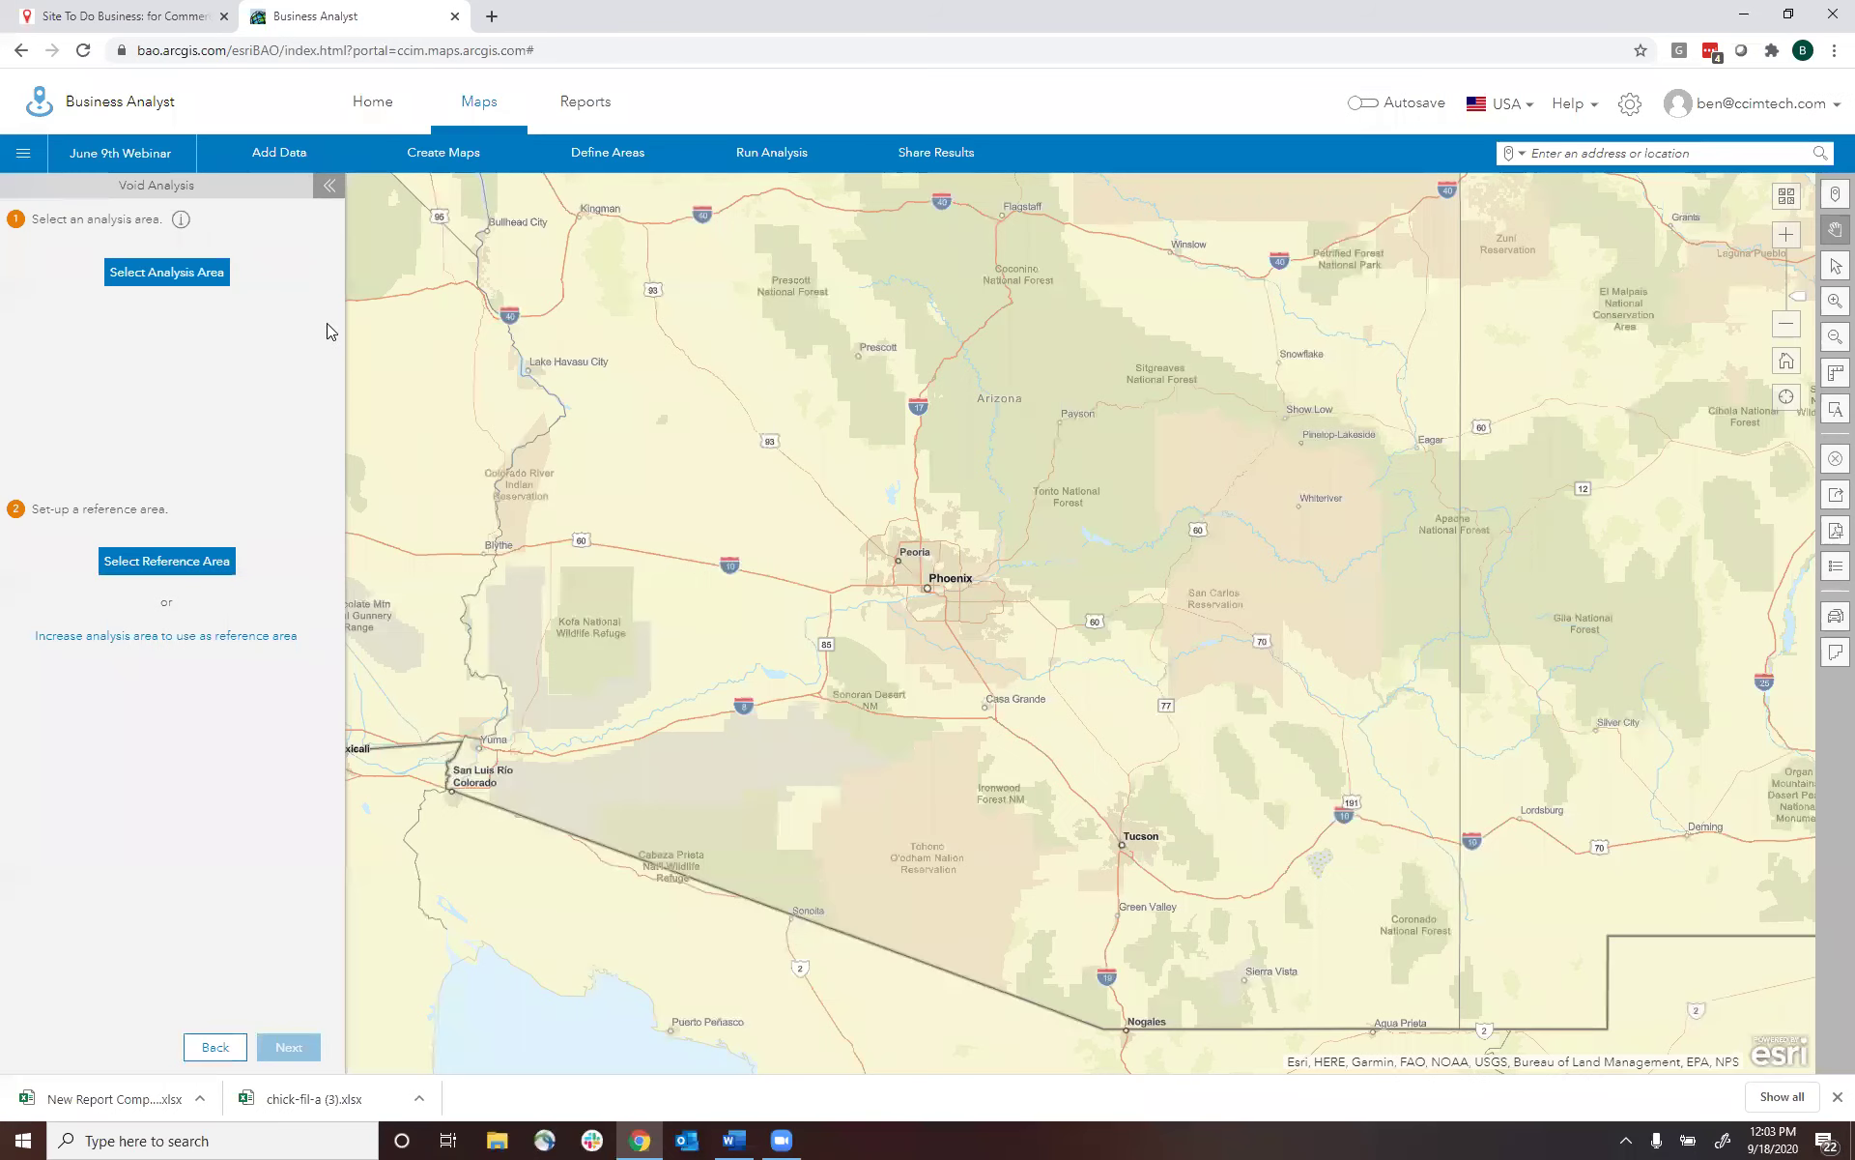
# - Choose Restaurants.xlsx from the computer as the file to import via Add Data > Import File
pyautogui.click(329, 183)
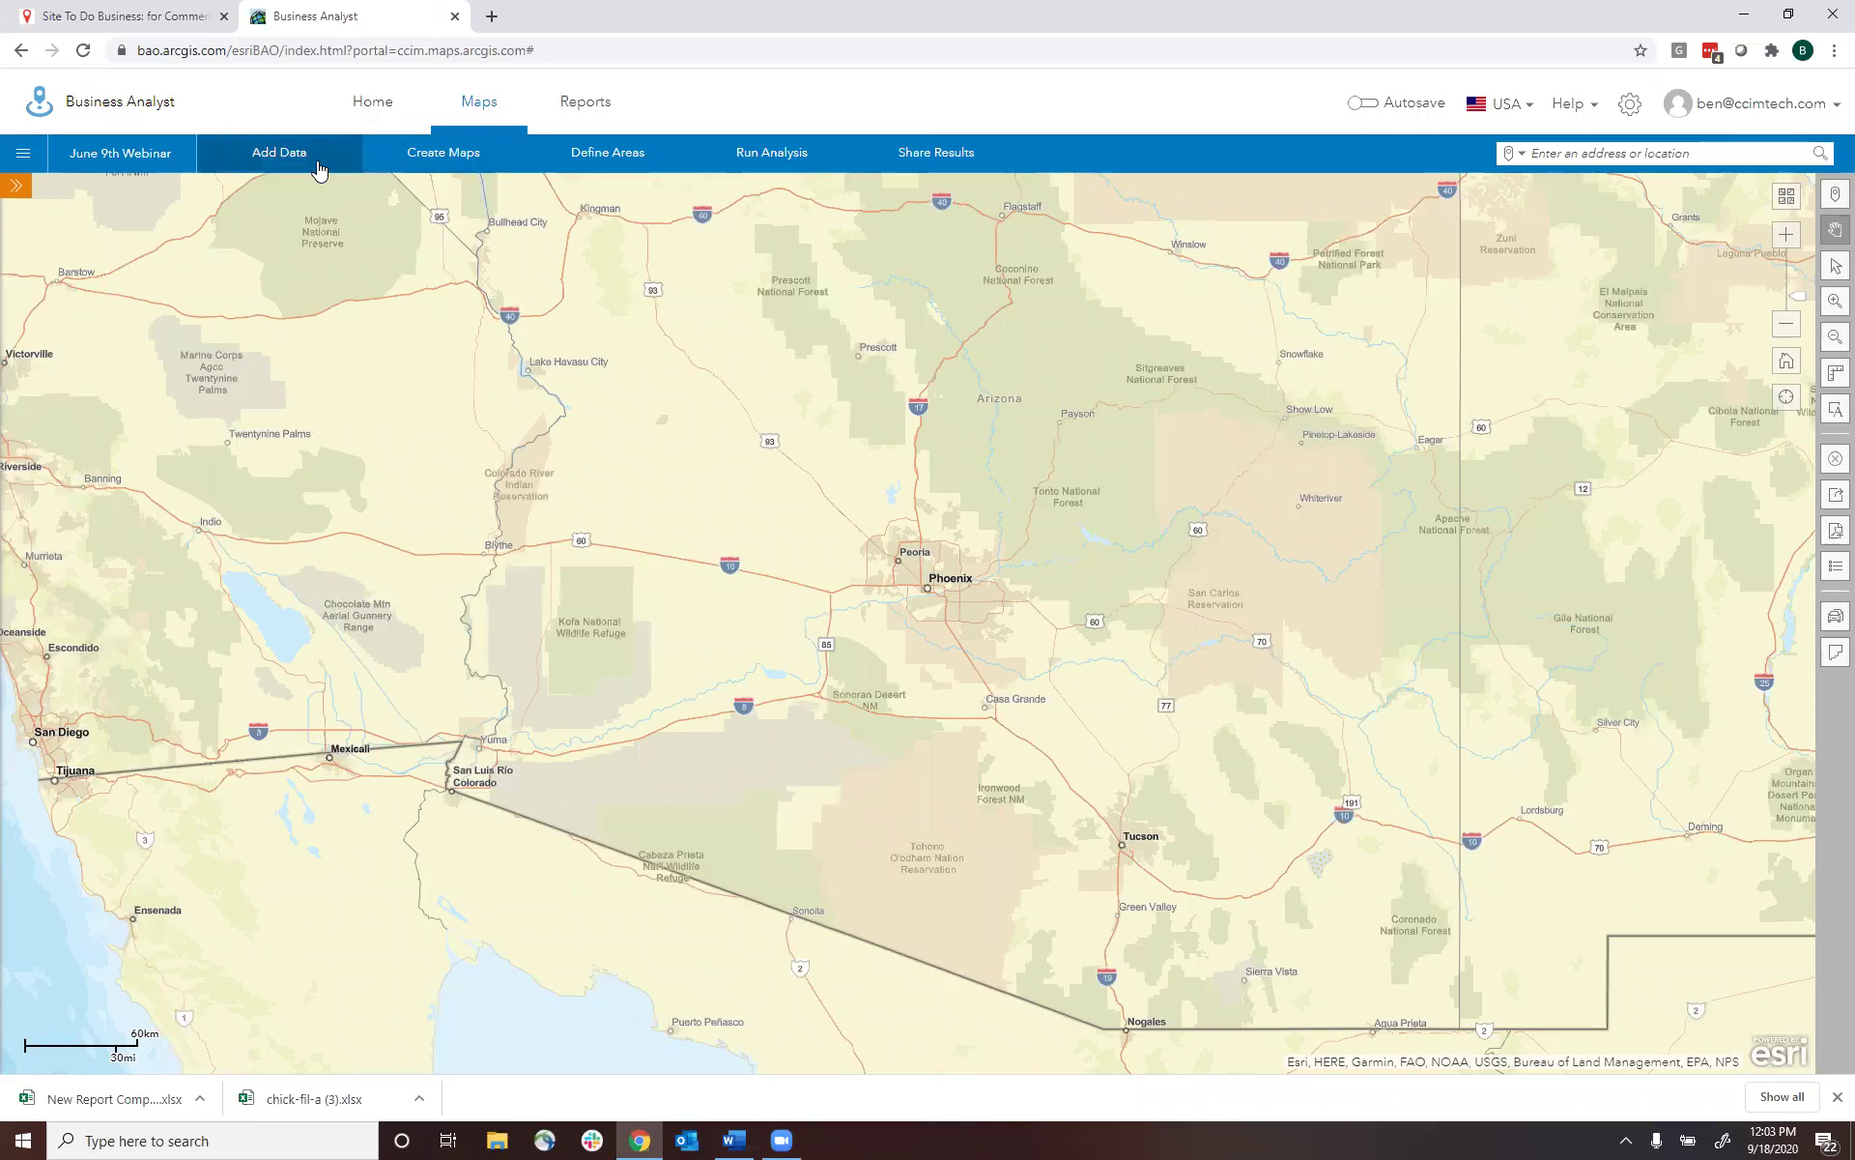
pyautogui.click(319, 166)
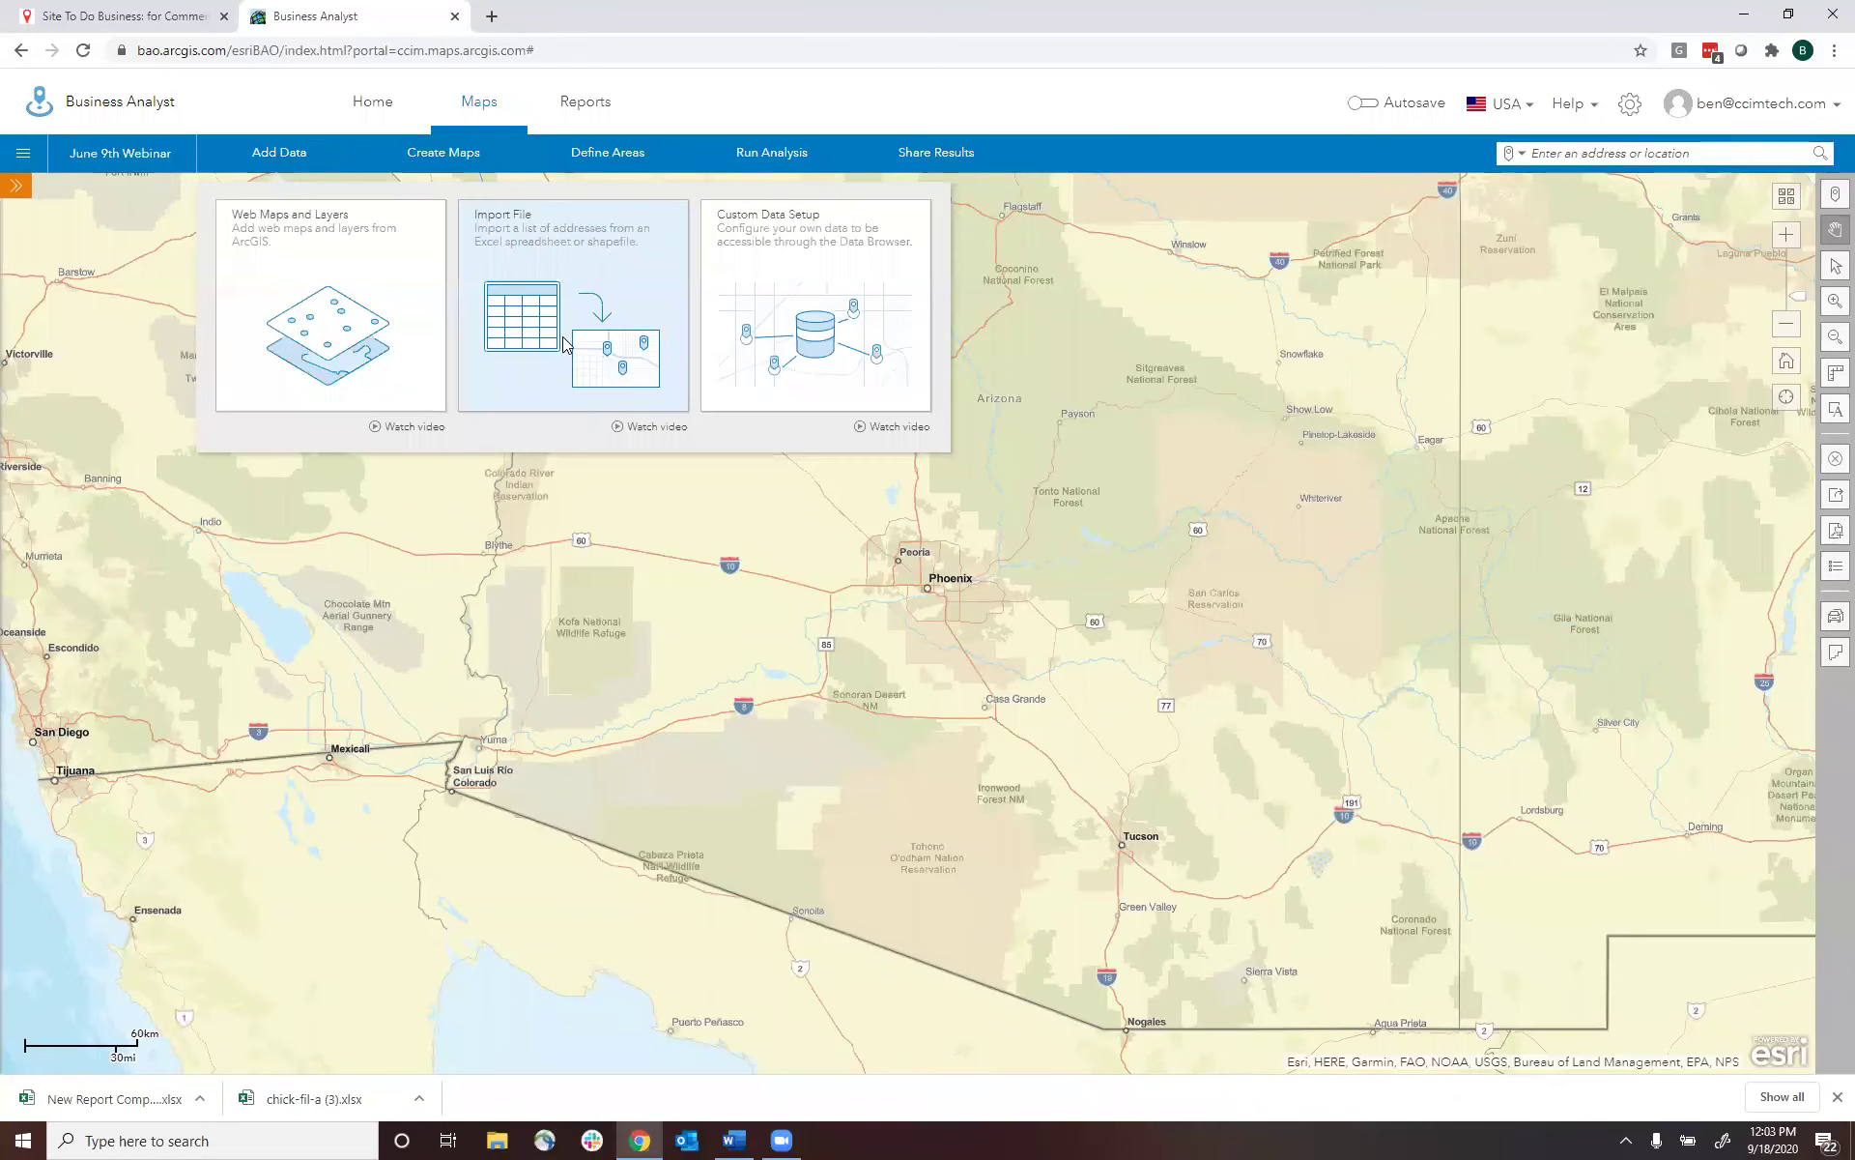
pyautogui.click(564, 341)
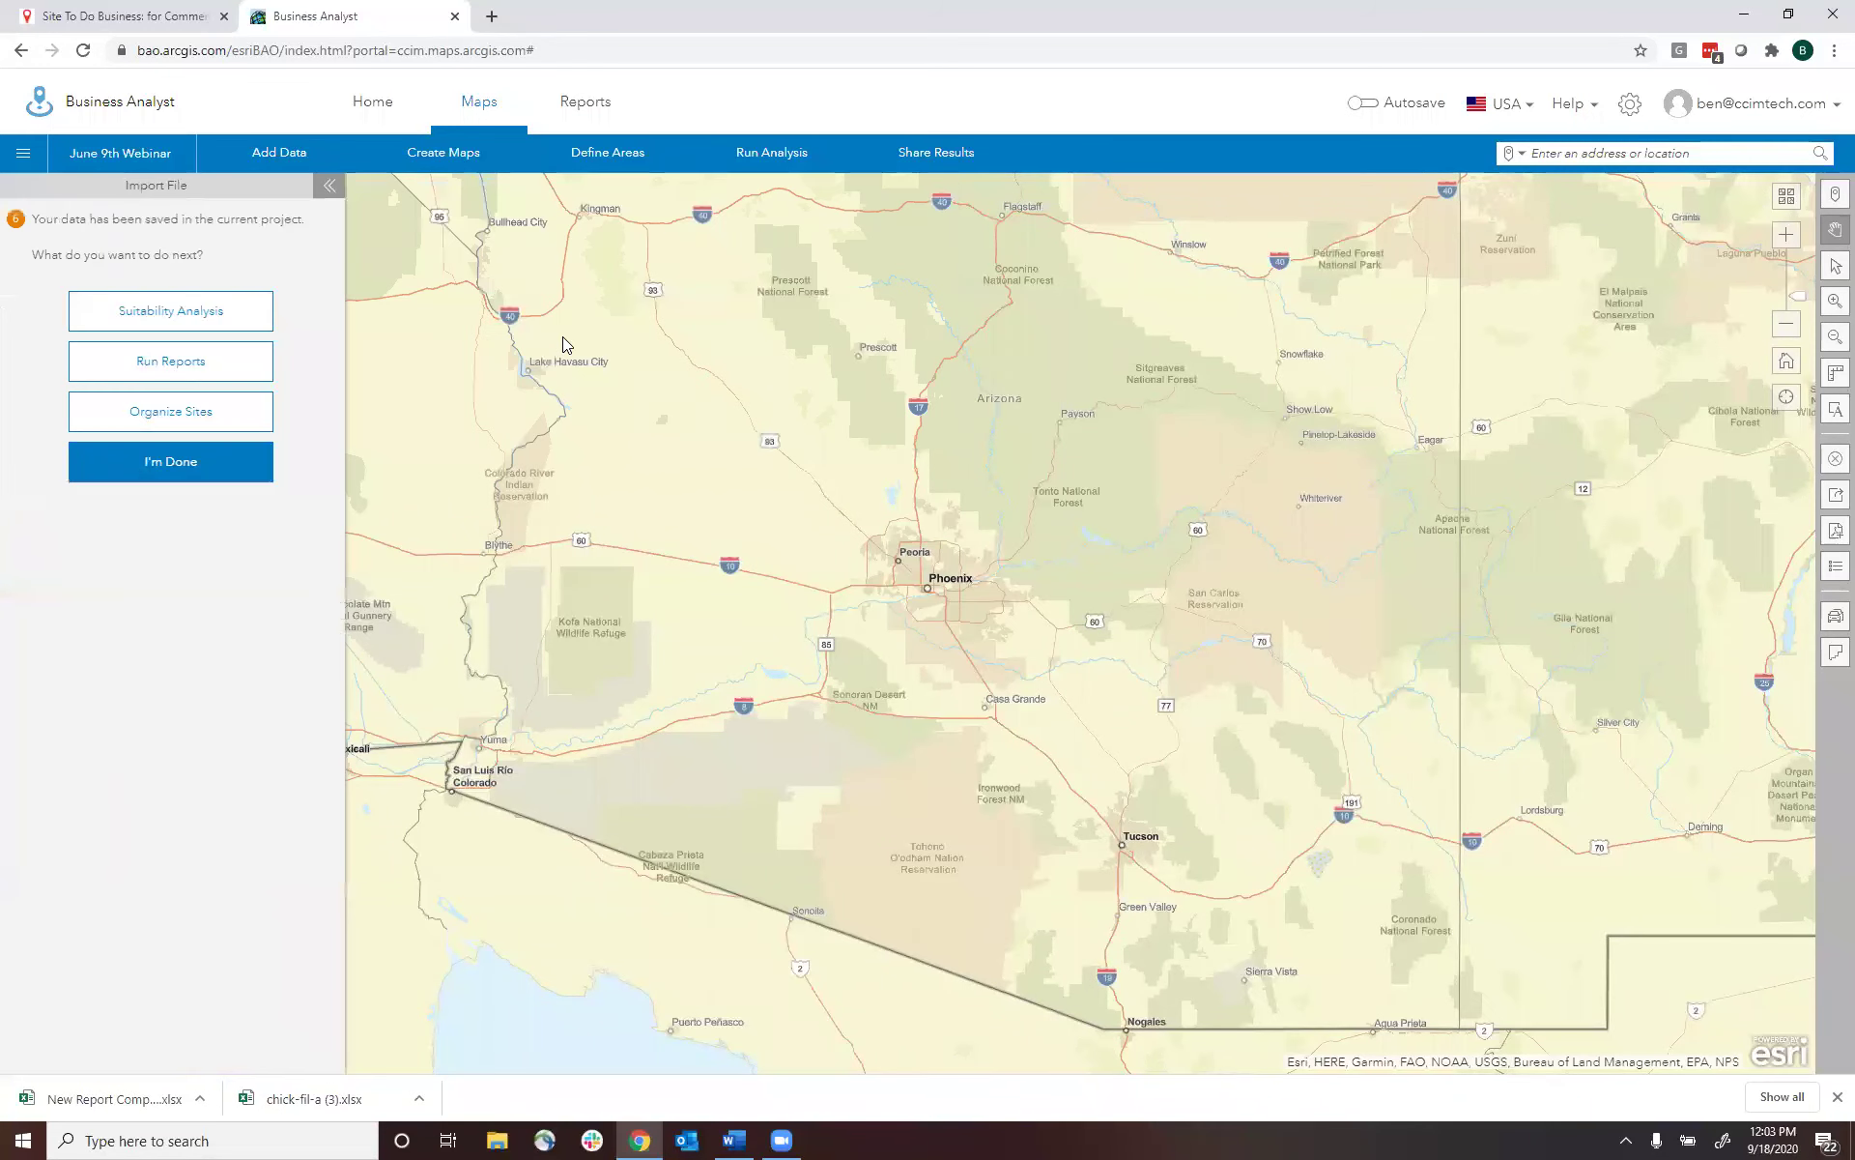
pyautogui.click(212, 472)
pyautogui.click(280, 155)
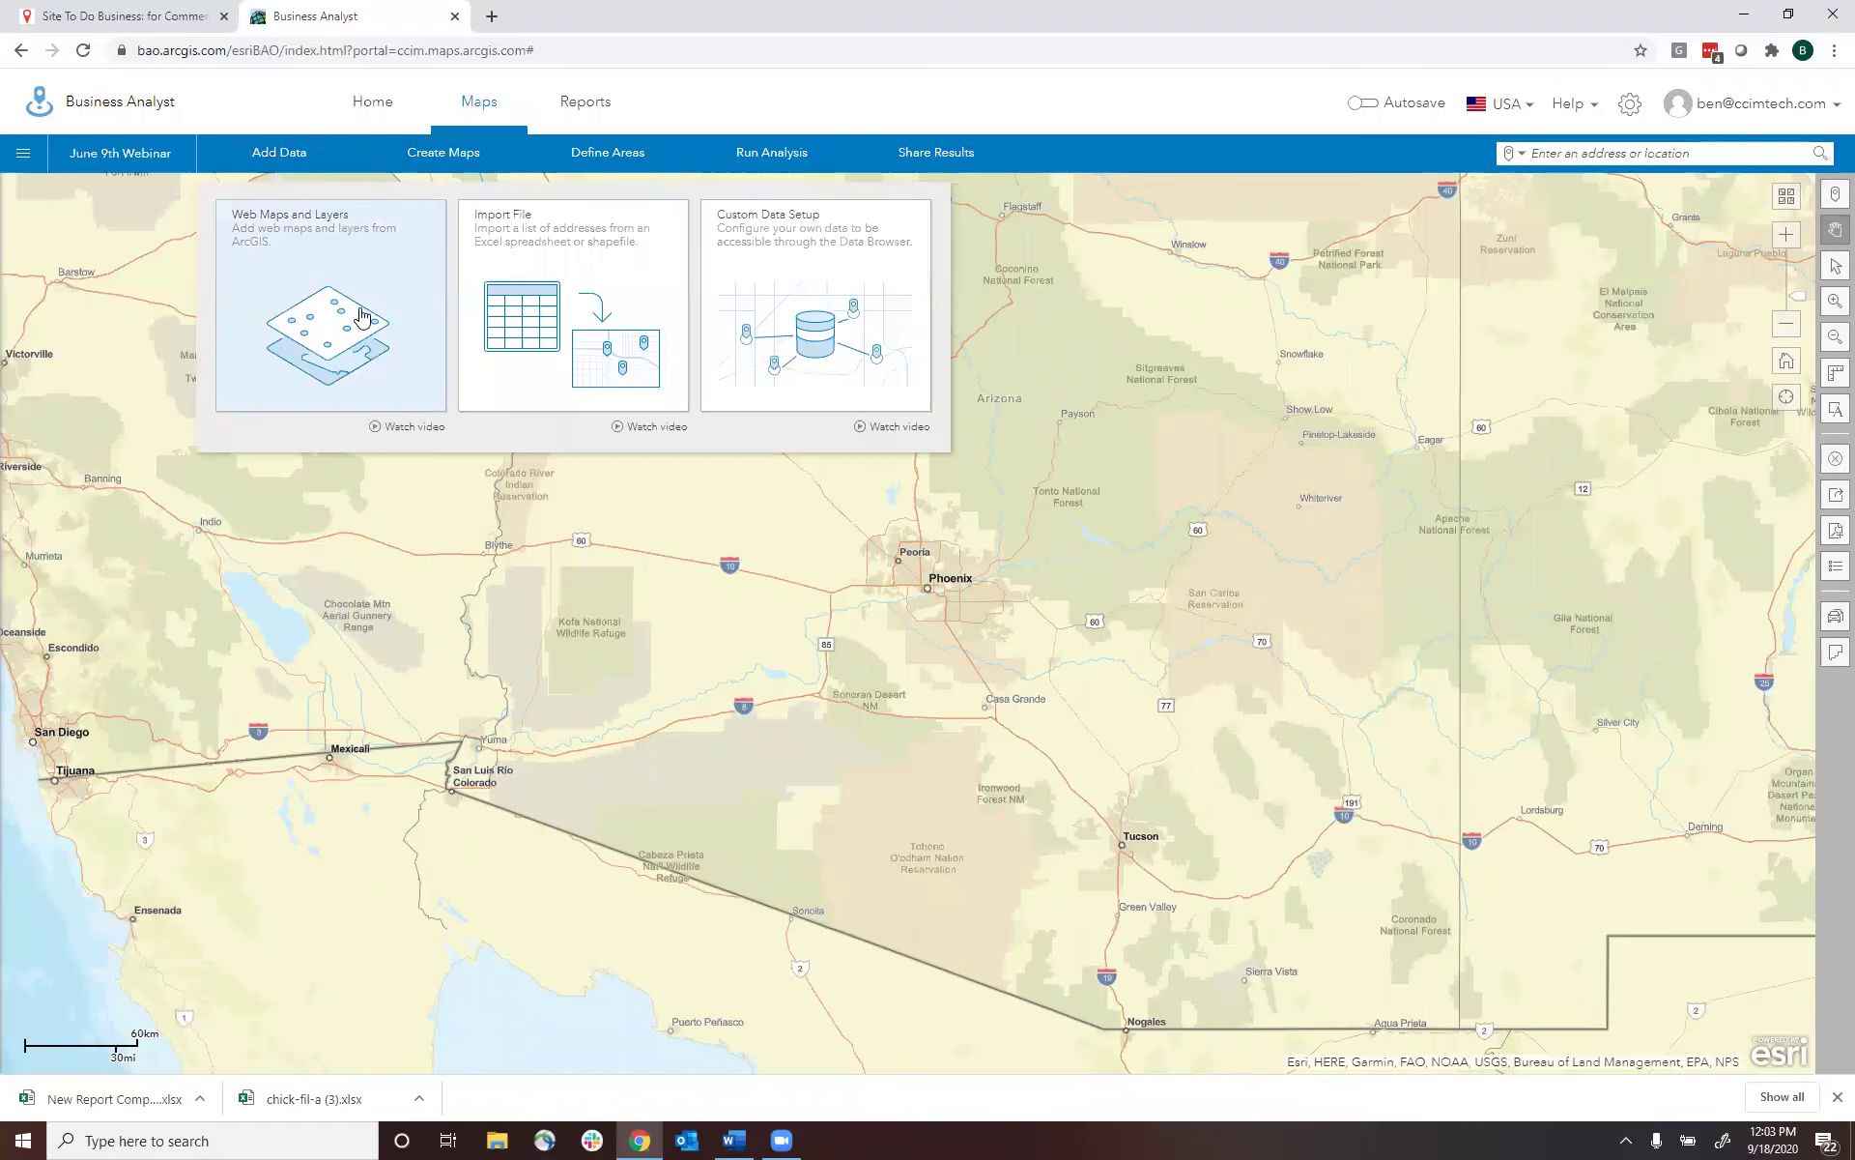
pyautogui.click(549, 310)
pyautogui.click(218, 292)
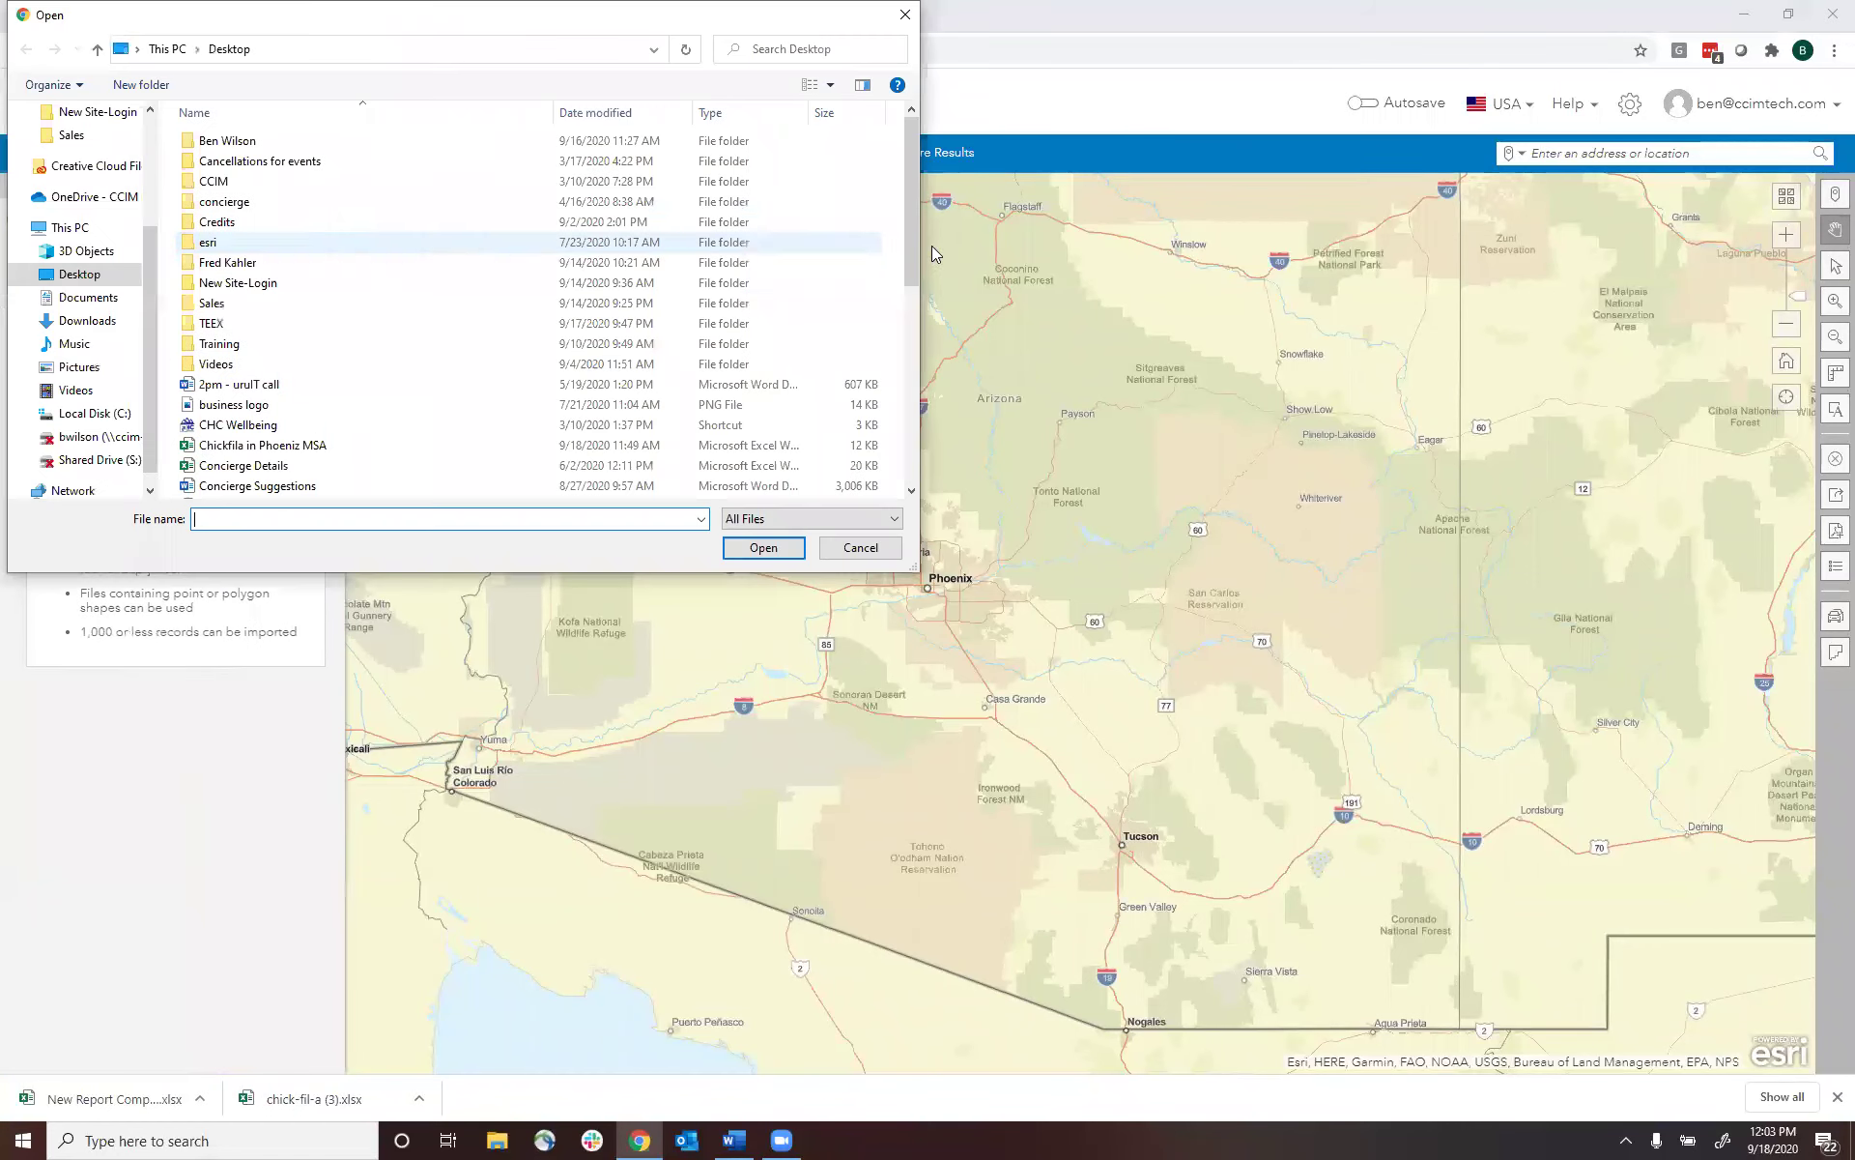
pyautogui.moveTo(912, 172); pyautogui.dragTo(939, 391)
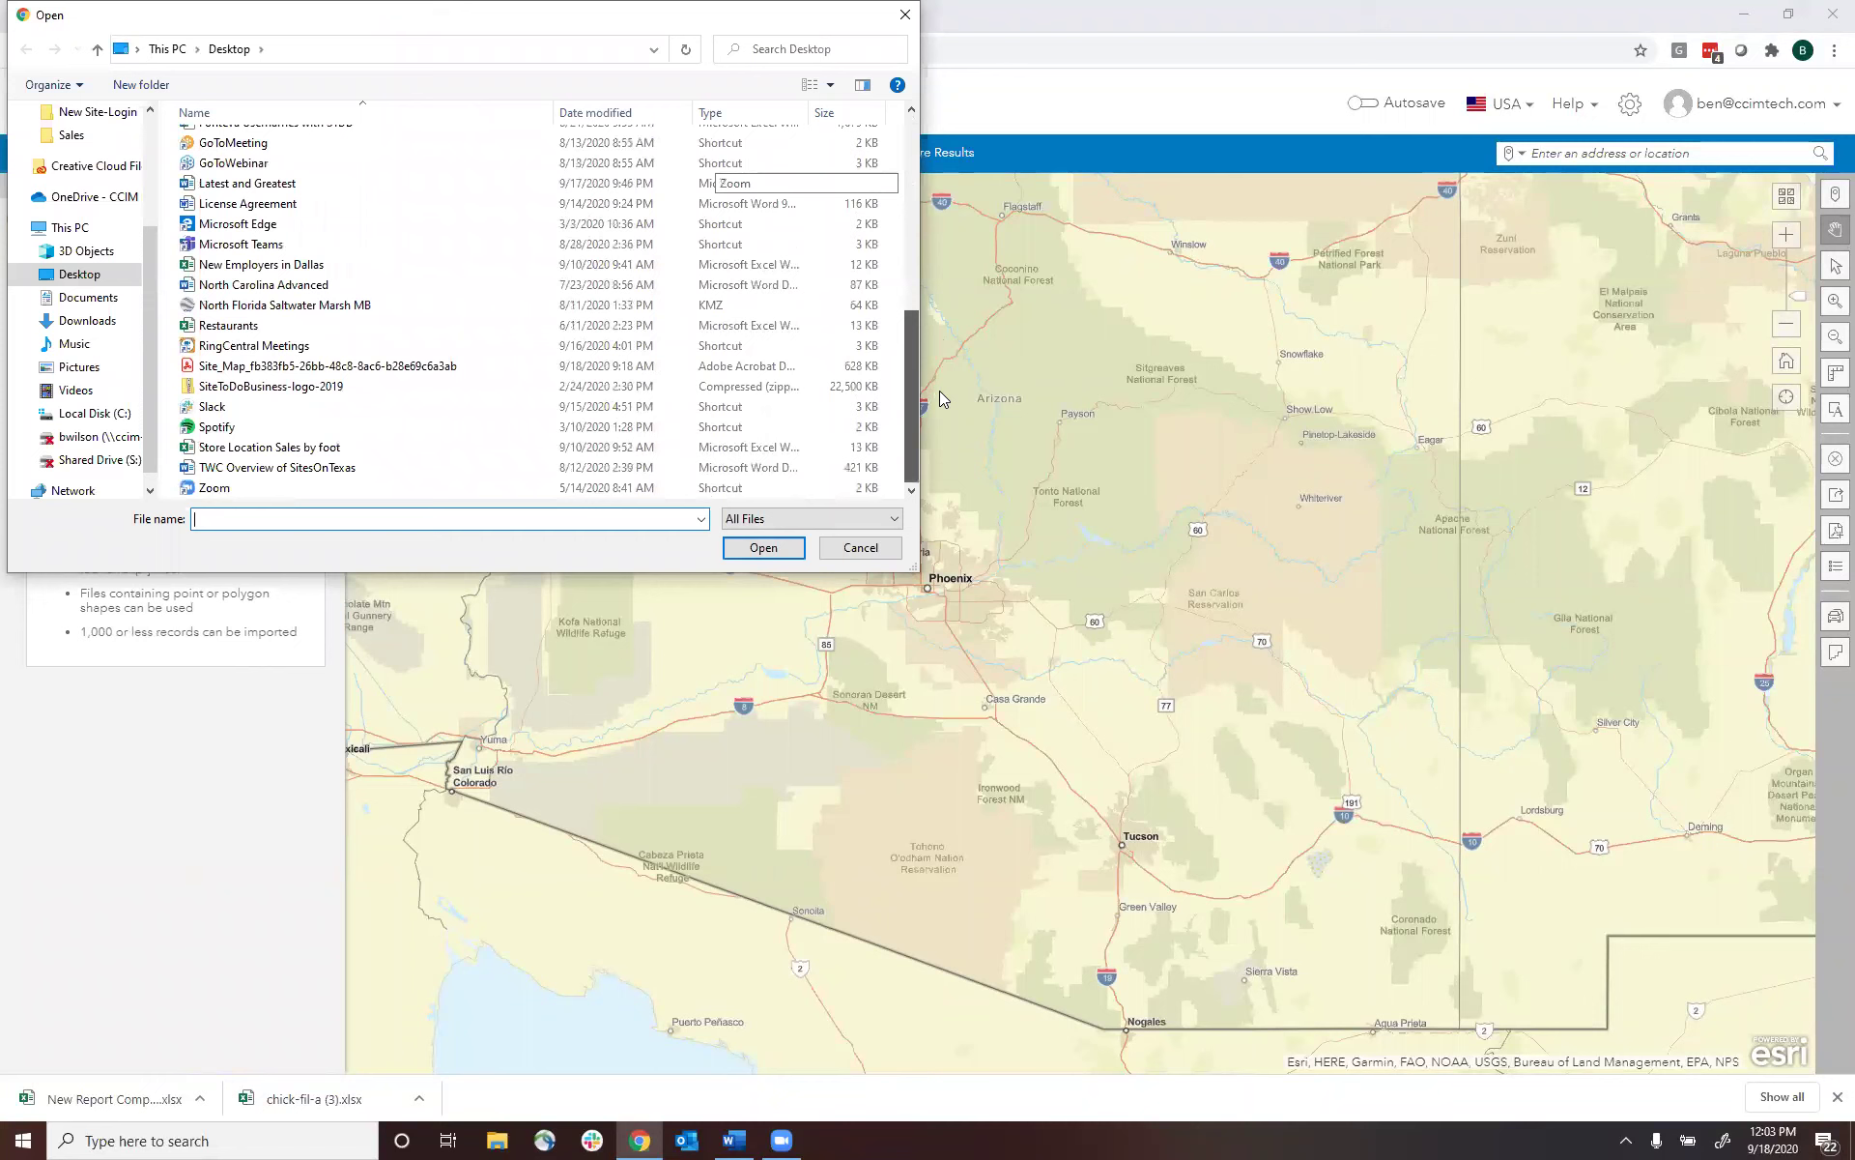
pyautogui.doubleClick(299, 327)
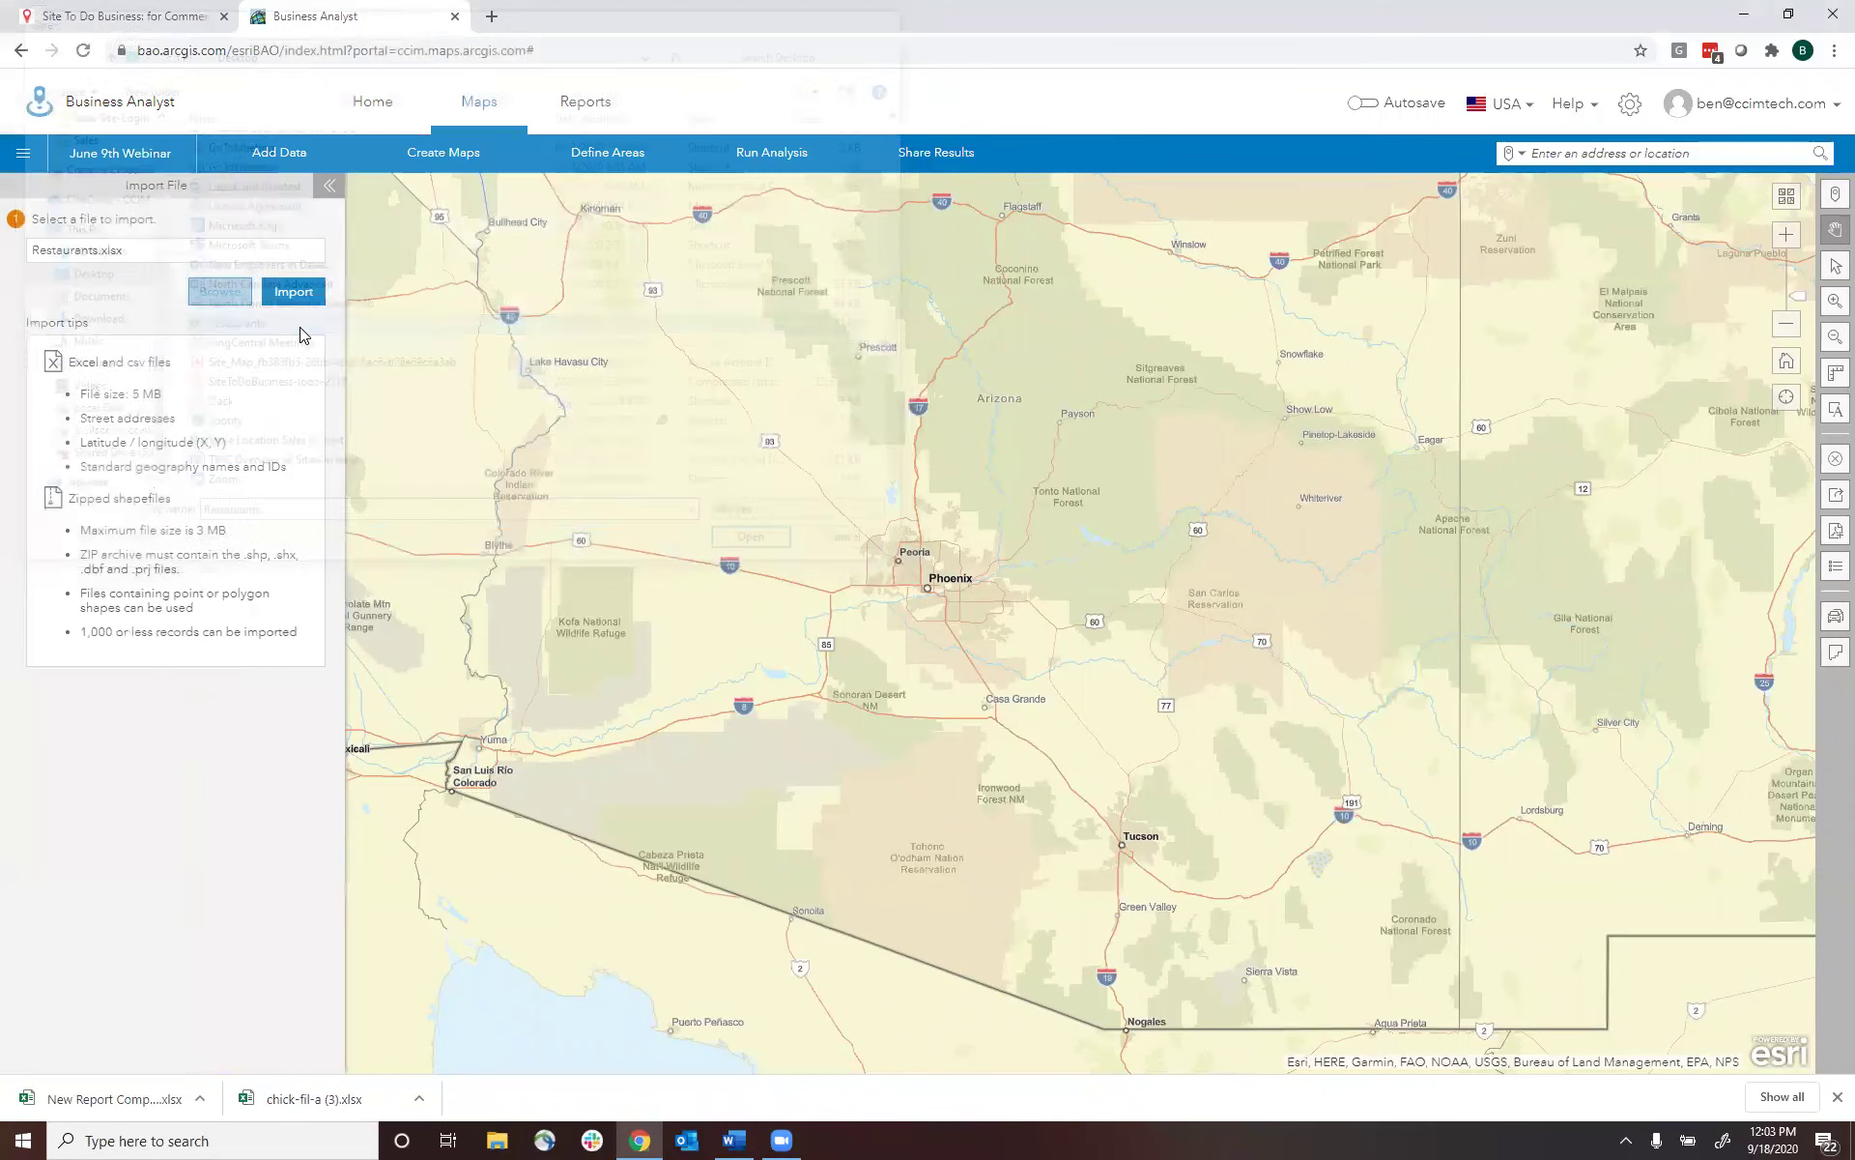
# - Import Restaurants.xlsx as point locations, locate the 40 stores, and turn off point clustering
pyautogui.click(288, 291)
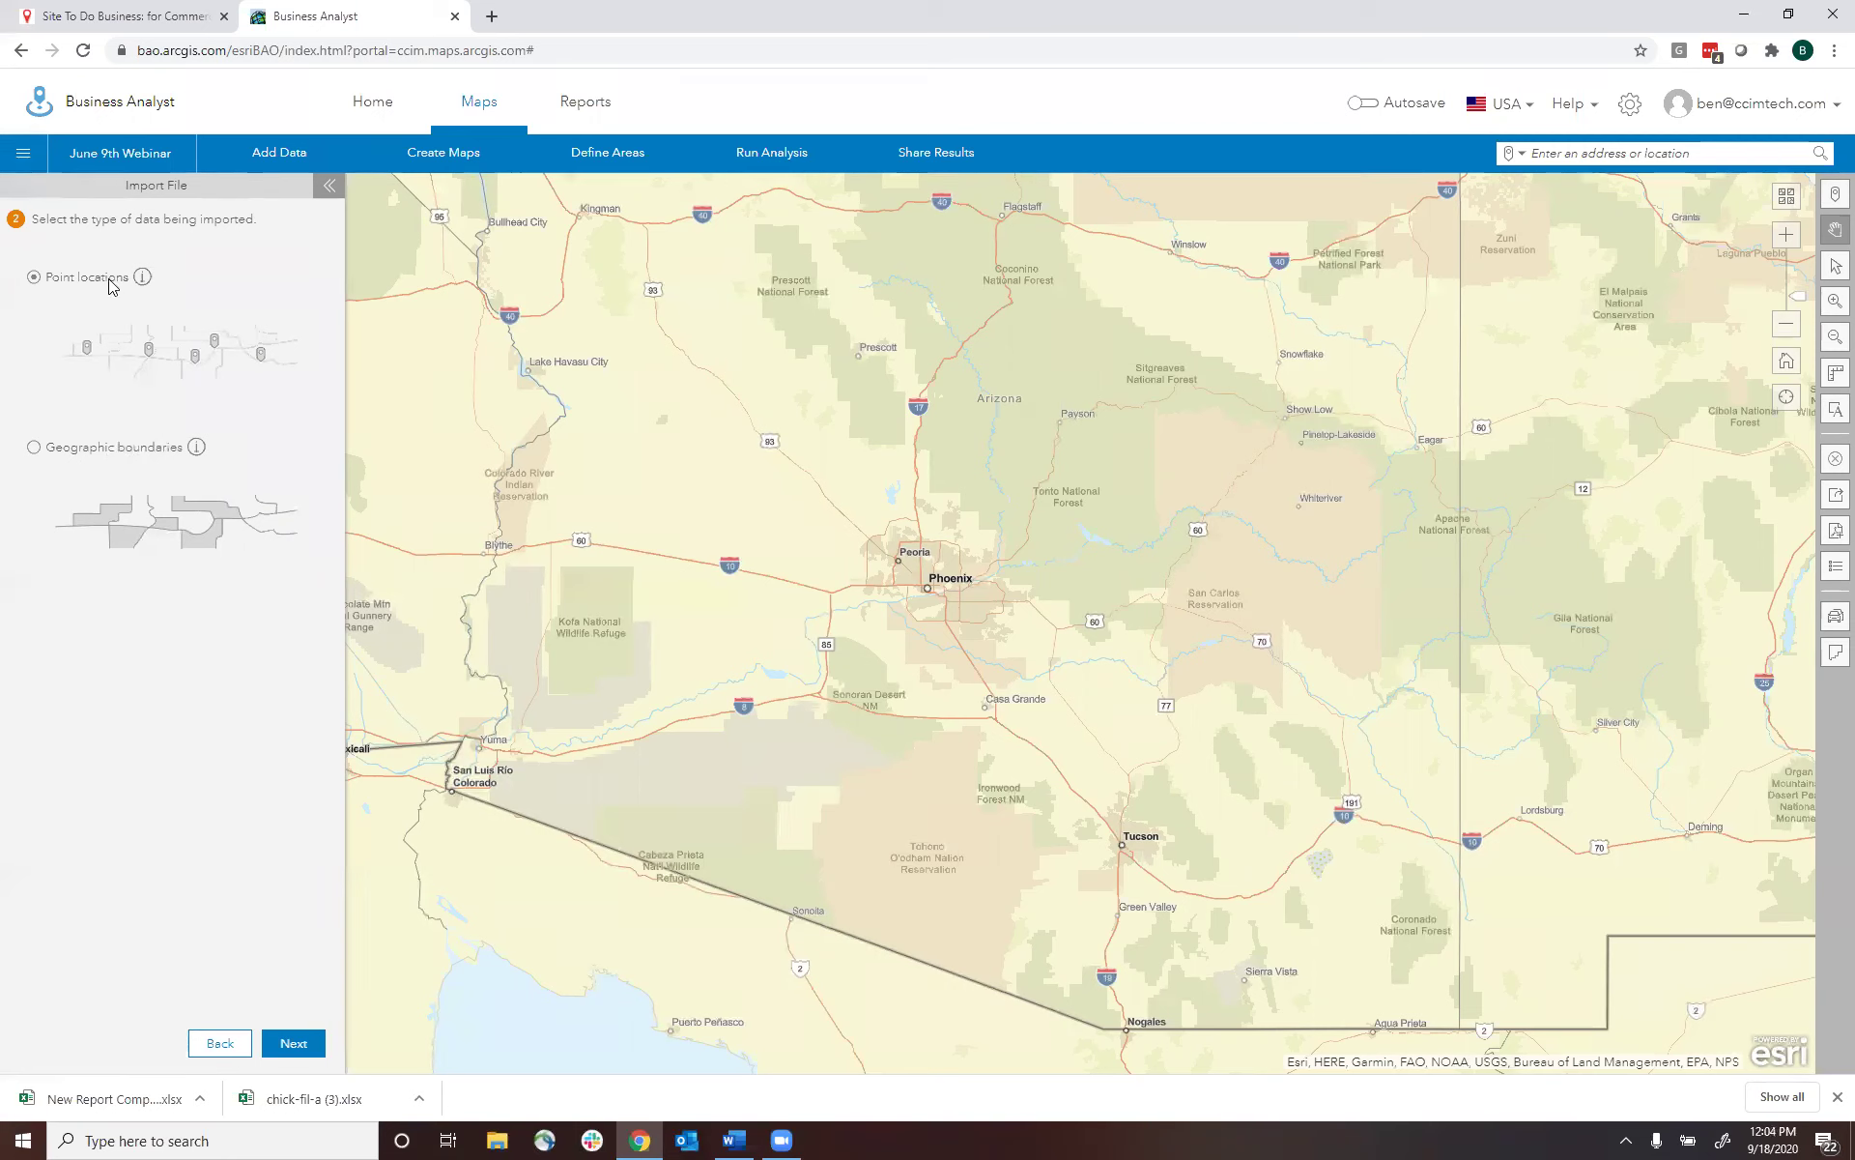
pyautogui.click(302, 1046)
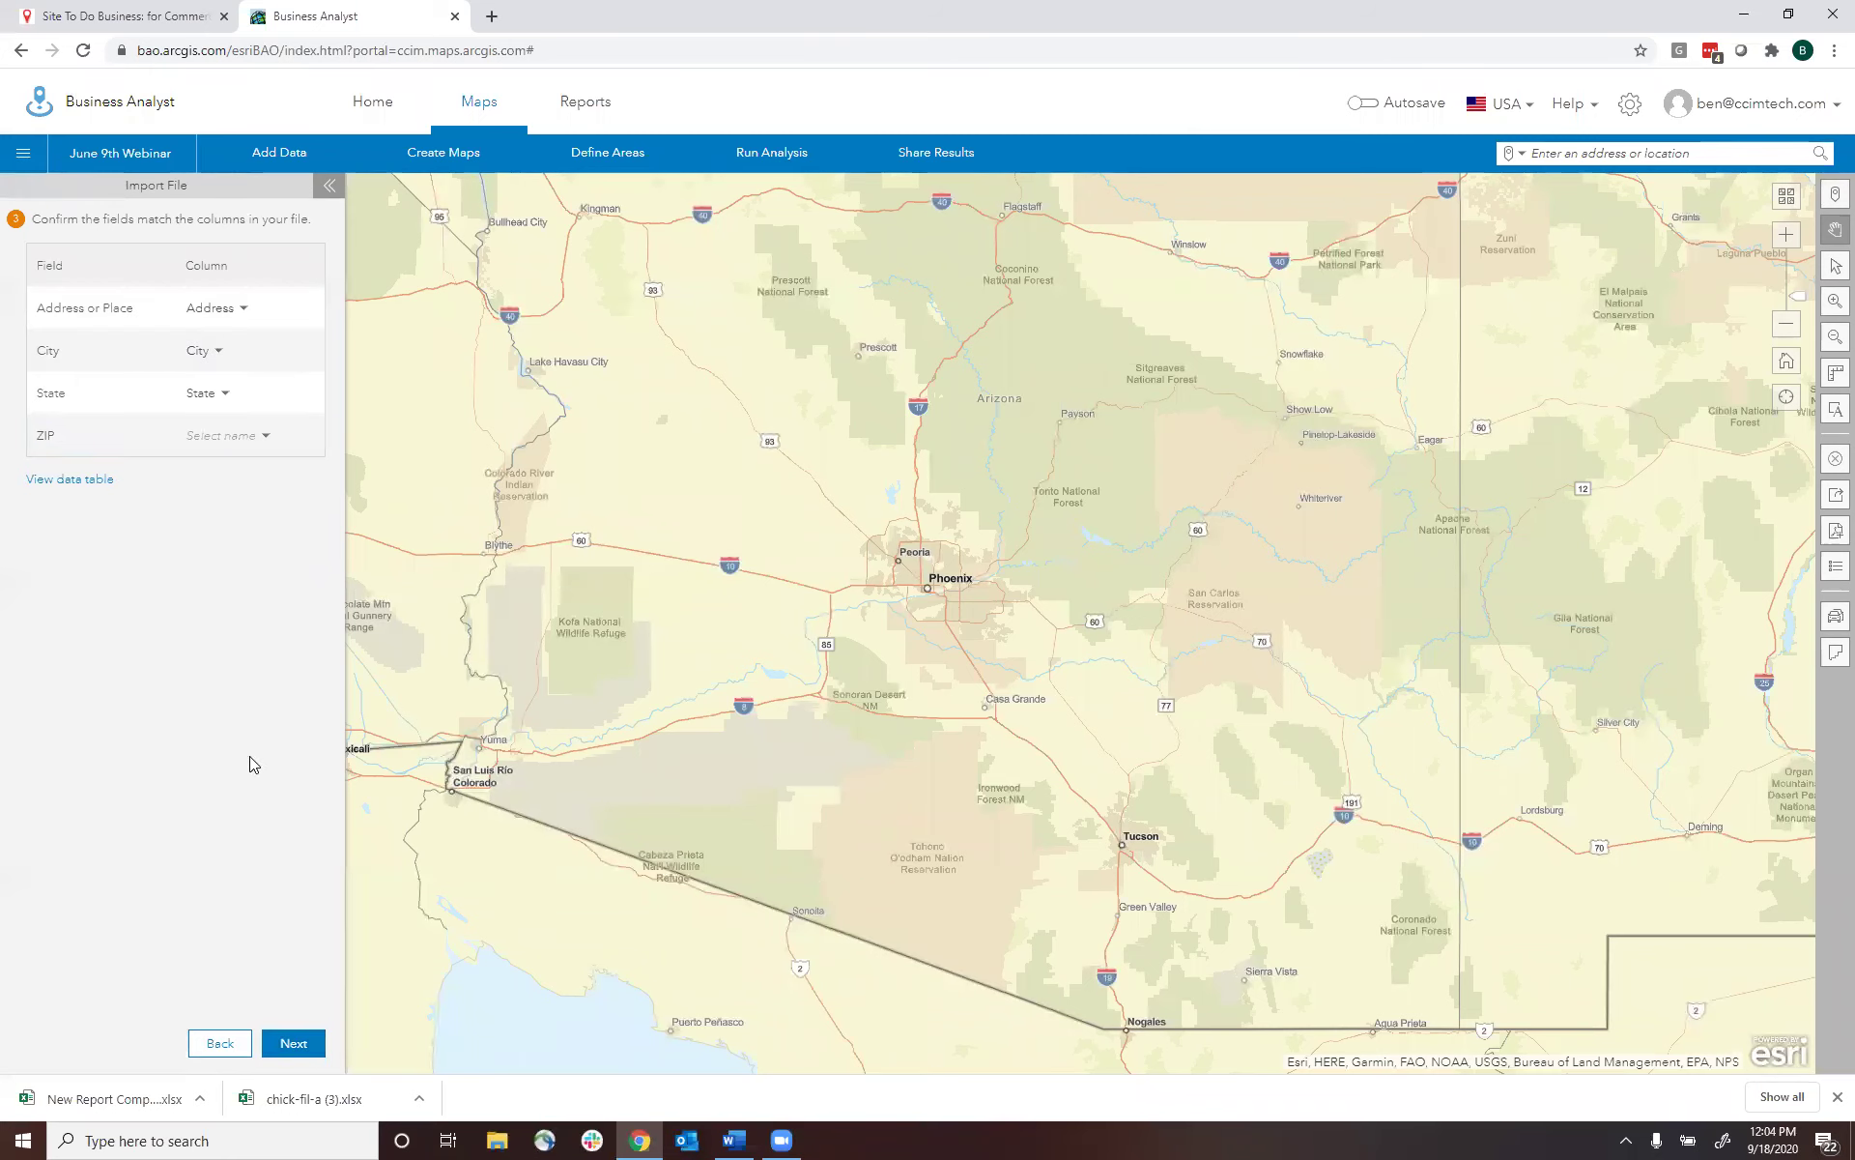
pyautogui.click(292, 1045)
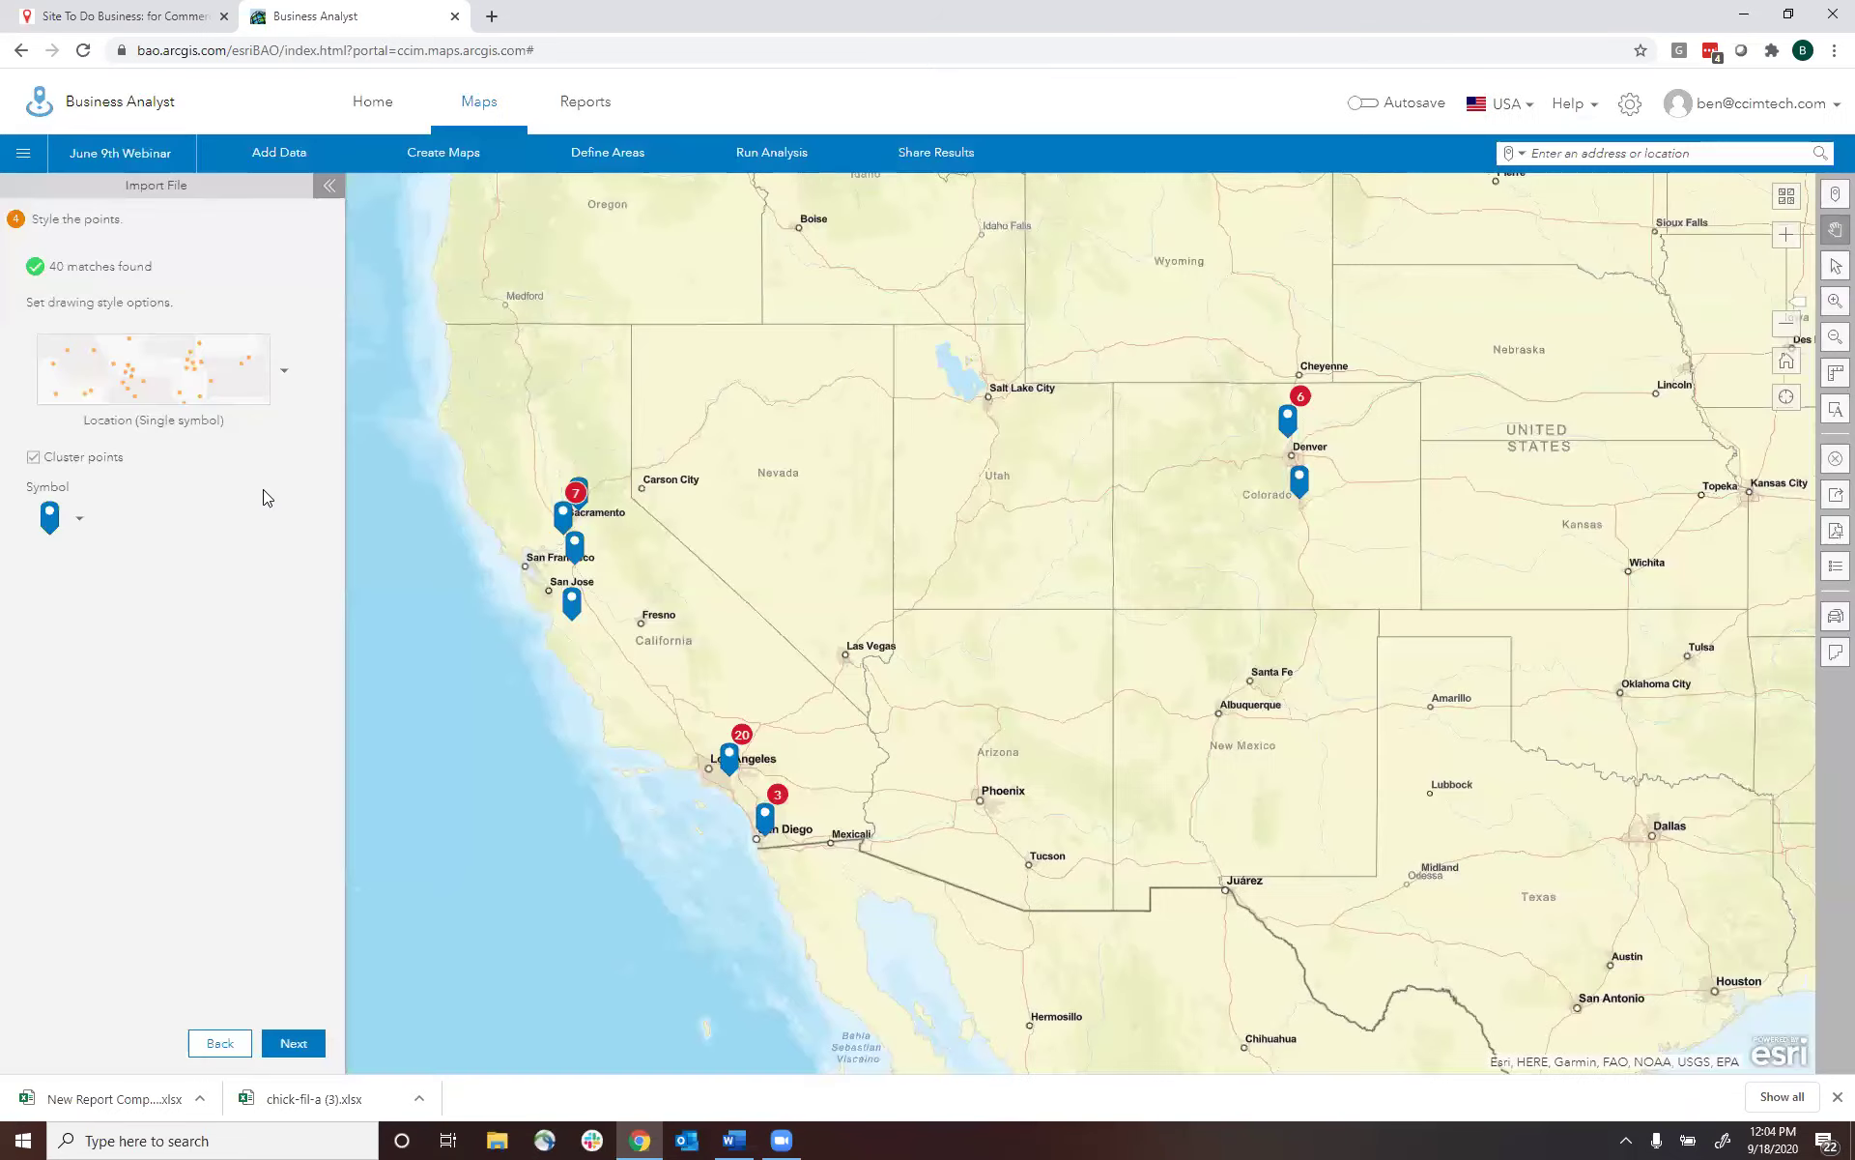
pyautogui.click(33, 456)
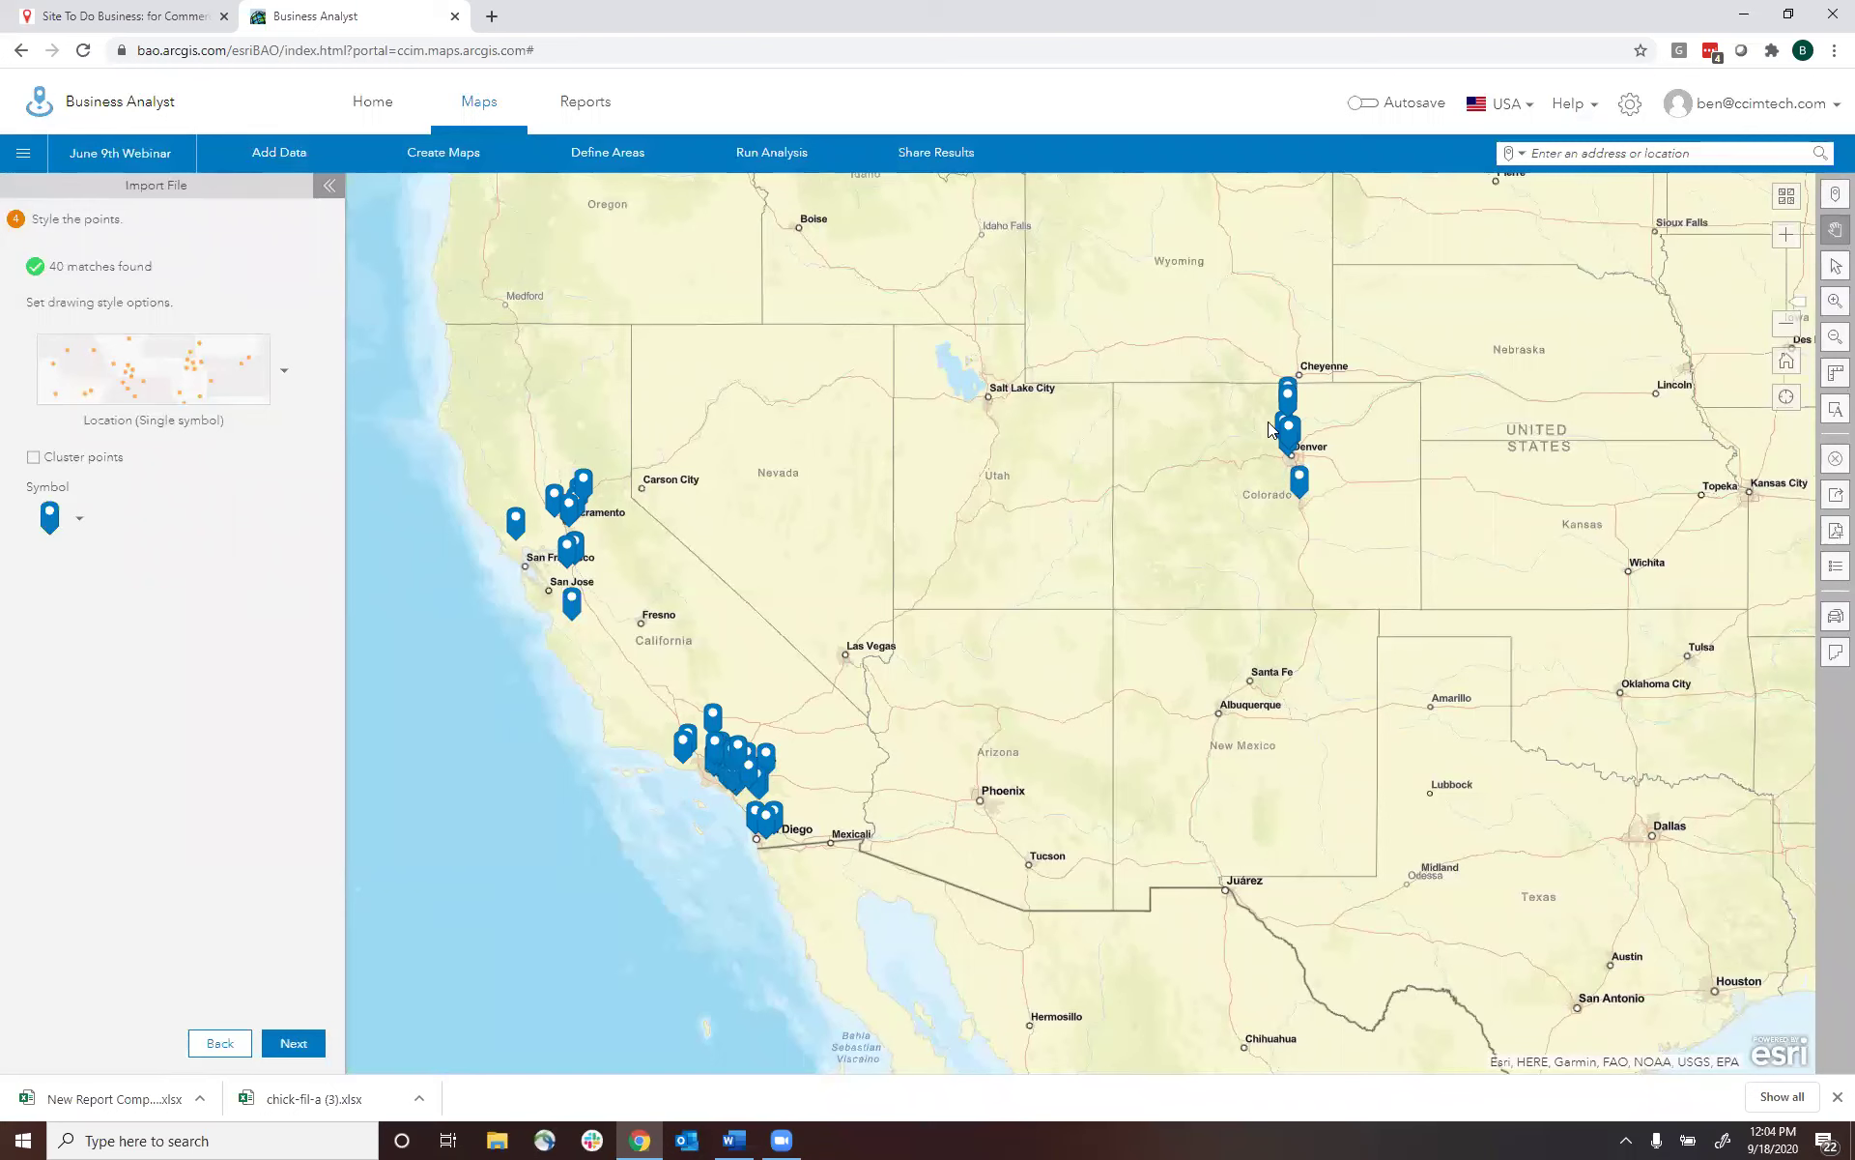
pyautogui.click(313, 1051)
# - Create drive-time sites around every store point, keeping only the 5-minute time
pyautogui.click(36, 294)
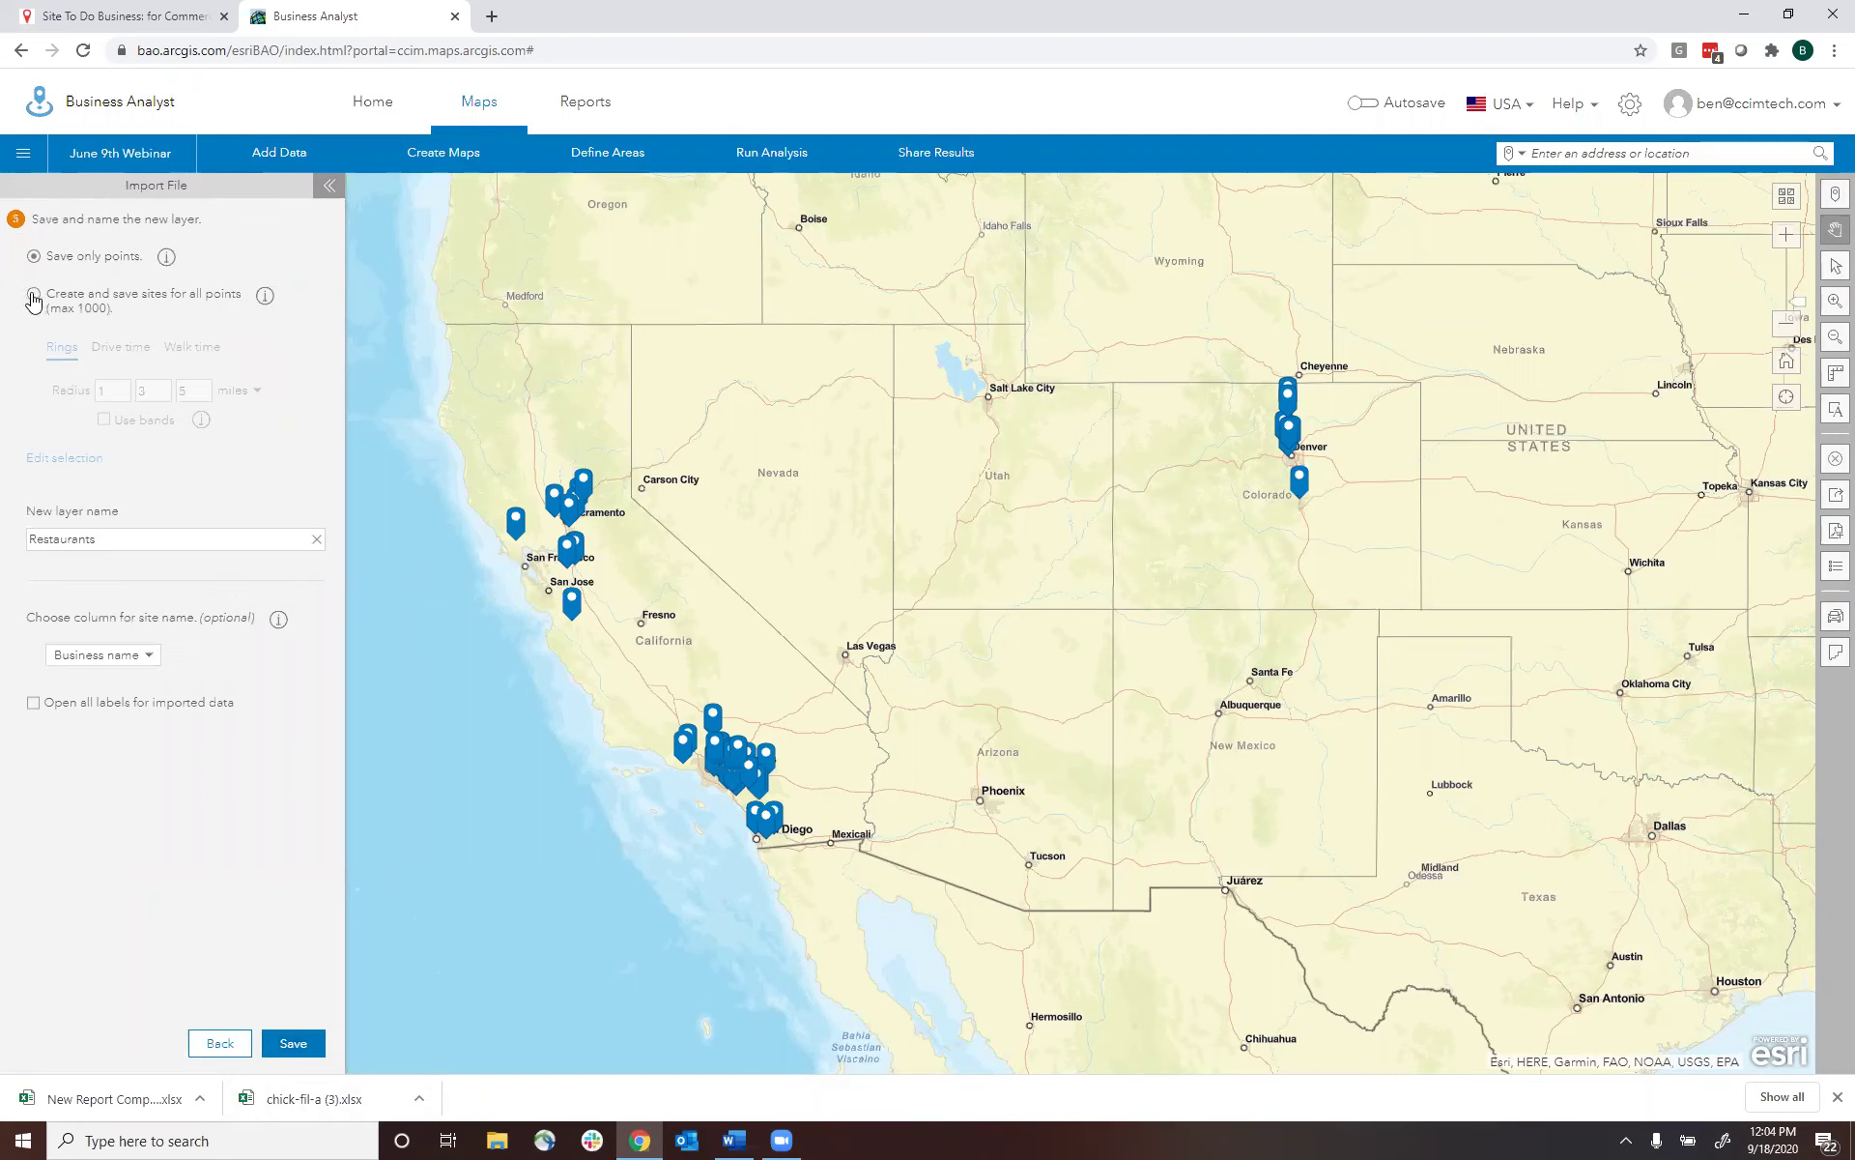
pyautogui.click(193, 391)
pyautogui.press('BackSpace')
pyautogui.click(151, 390)
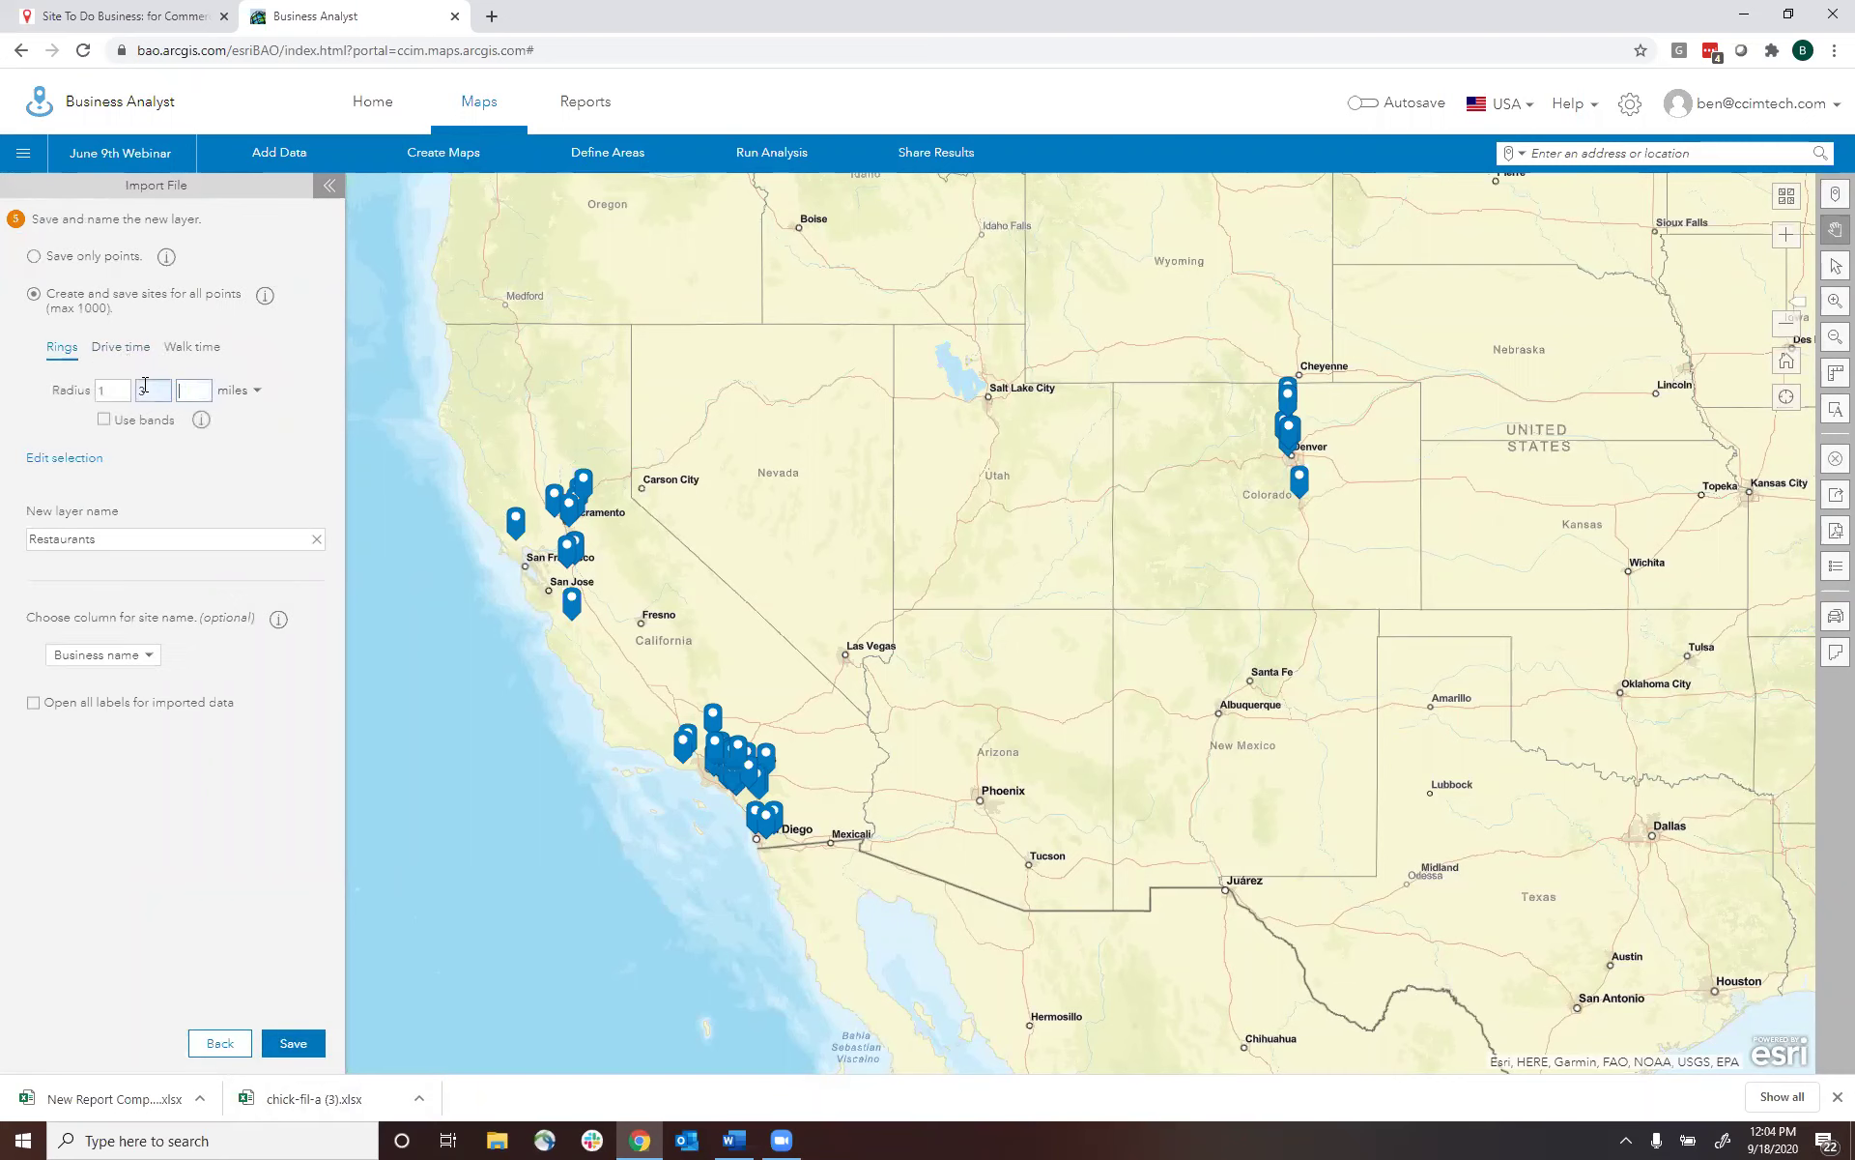
pyautogui.press('BackSpace')
pyautogui.hotkey('shift', 'Tab')
pyautogui.click(151, 344)
pyautogui.click(205, 389)
pyautogui.press('BackSpace')
pyautogui.press('BackSpace')
pyautogui.hotkey('shift', 'Tab')
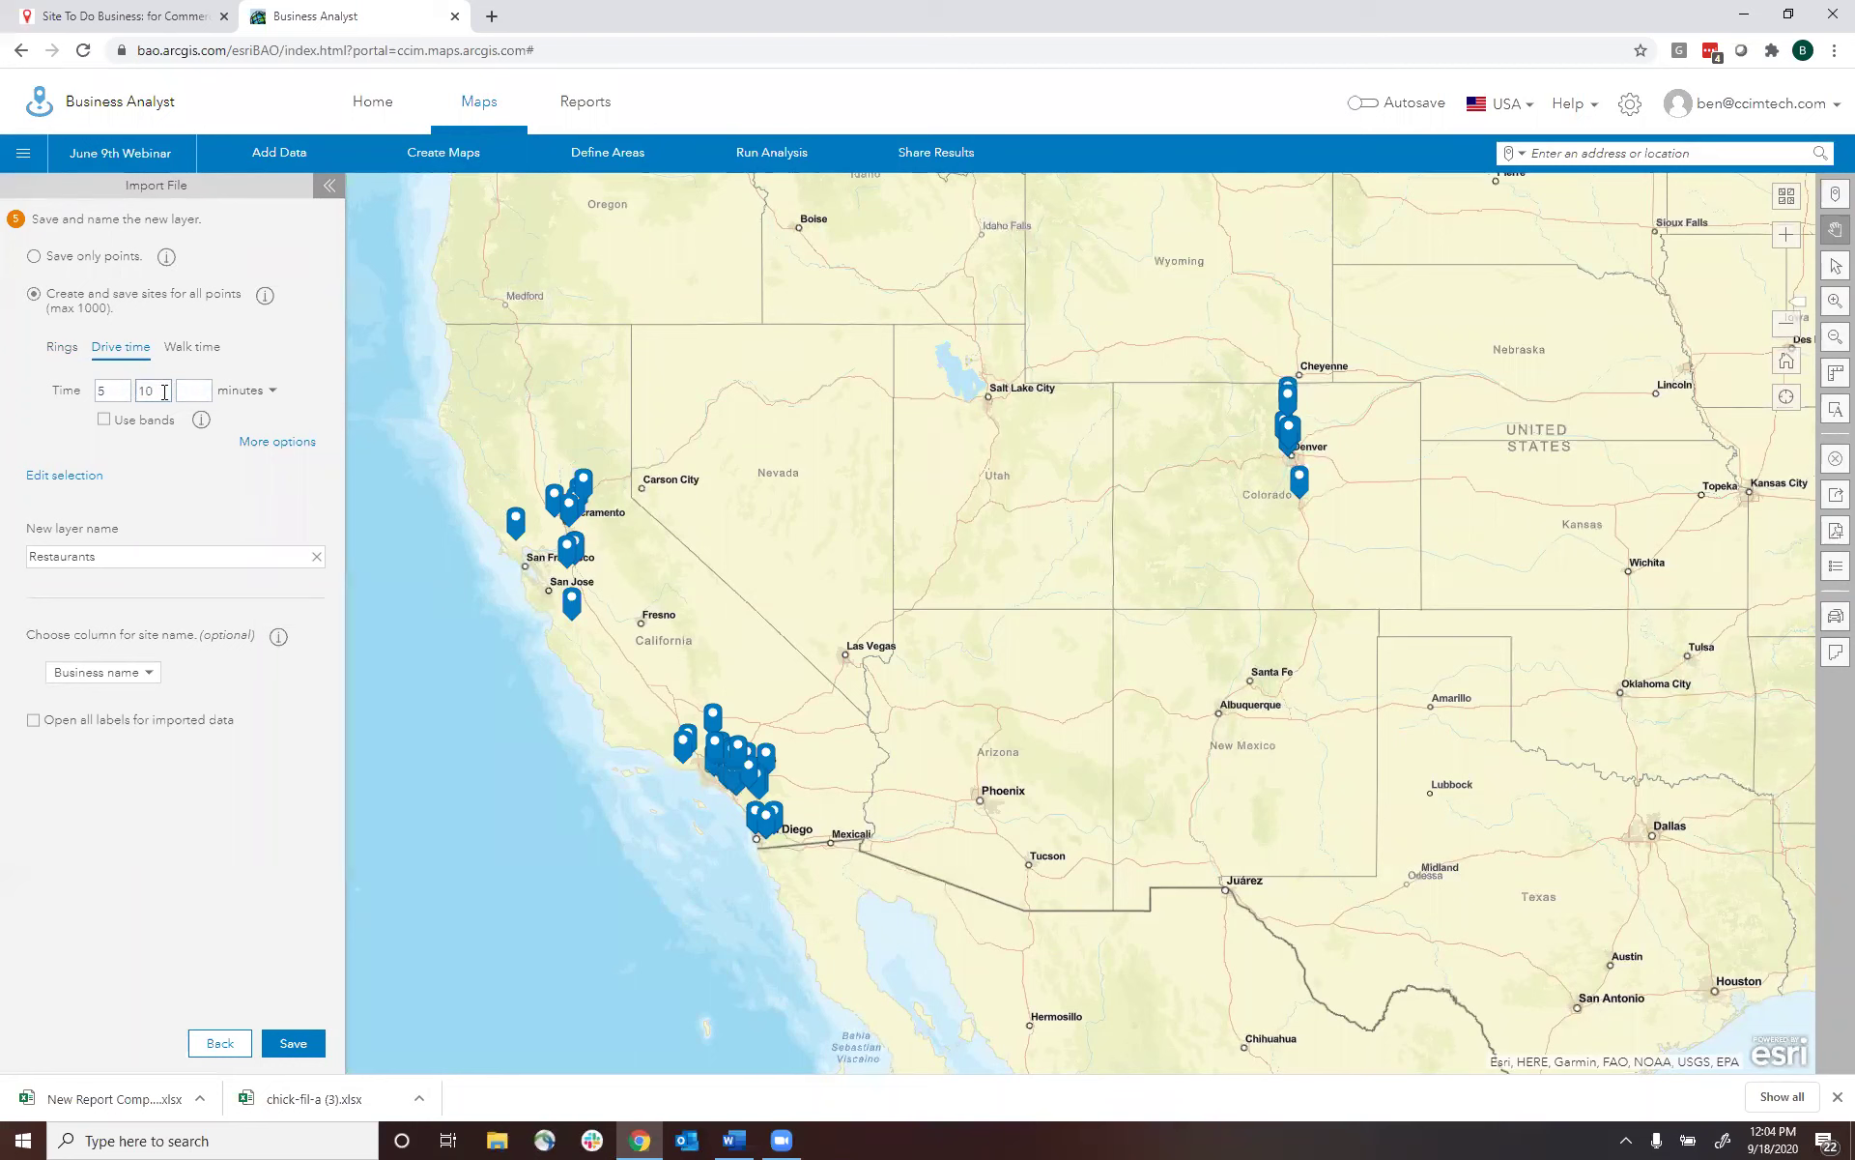
# - Name the layer 'Restaurant Chain in Expansion Mode' and save it
pyautogui.press('BackSpace')
pyautogui.click(141, 560)
pyautogui.press('BackSpace')
pyautogui.write('Chain in Expansion Mode')
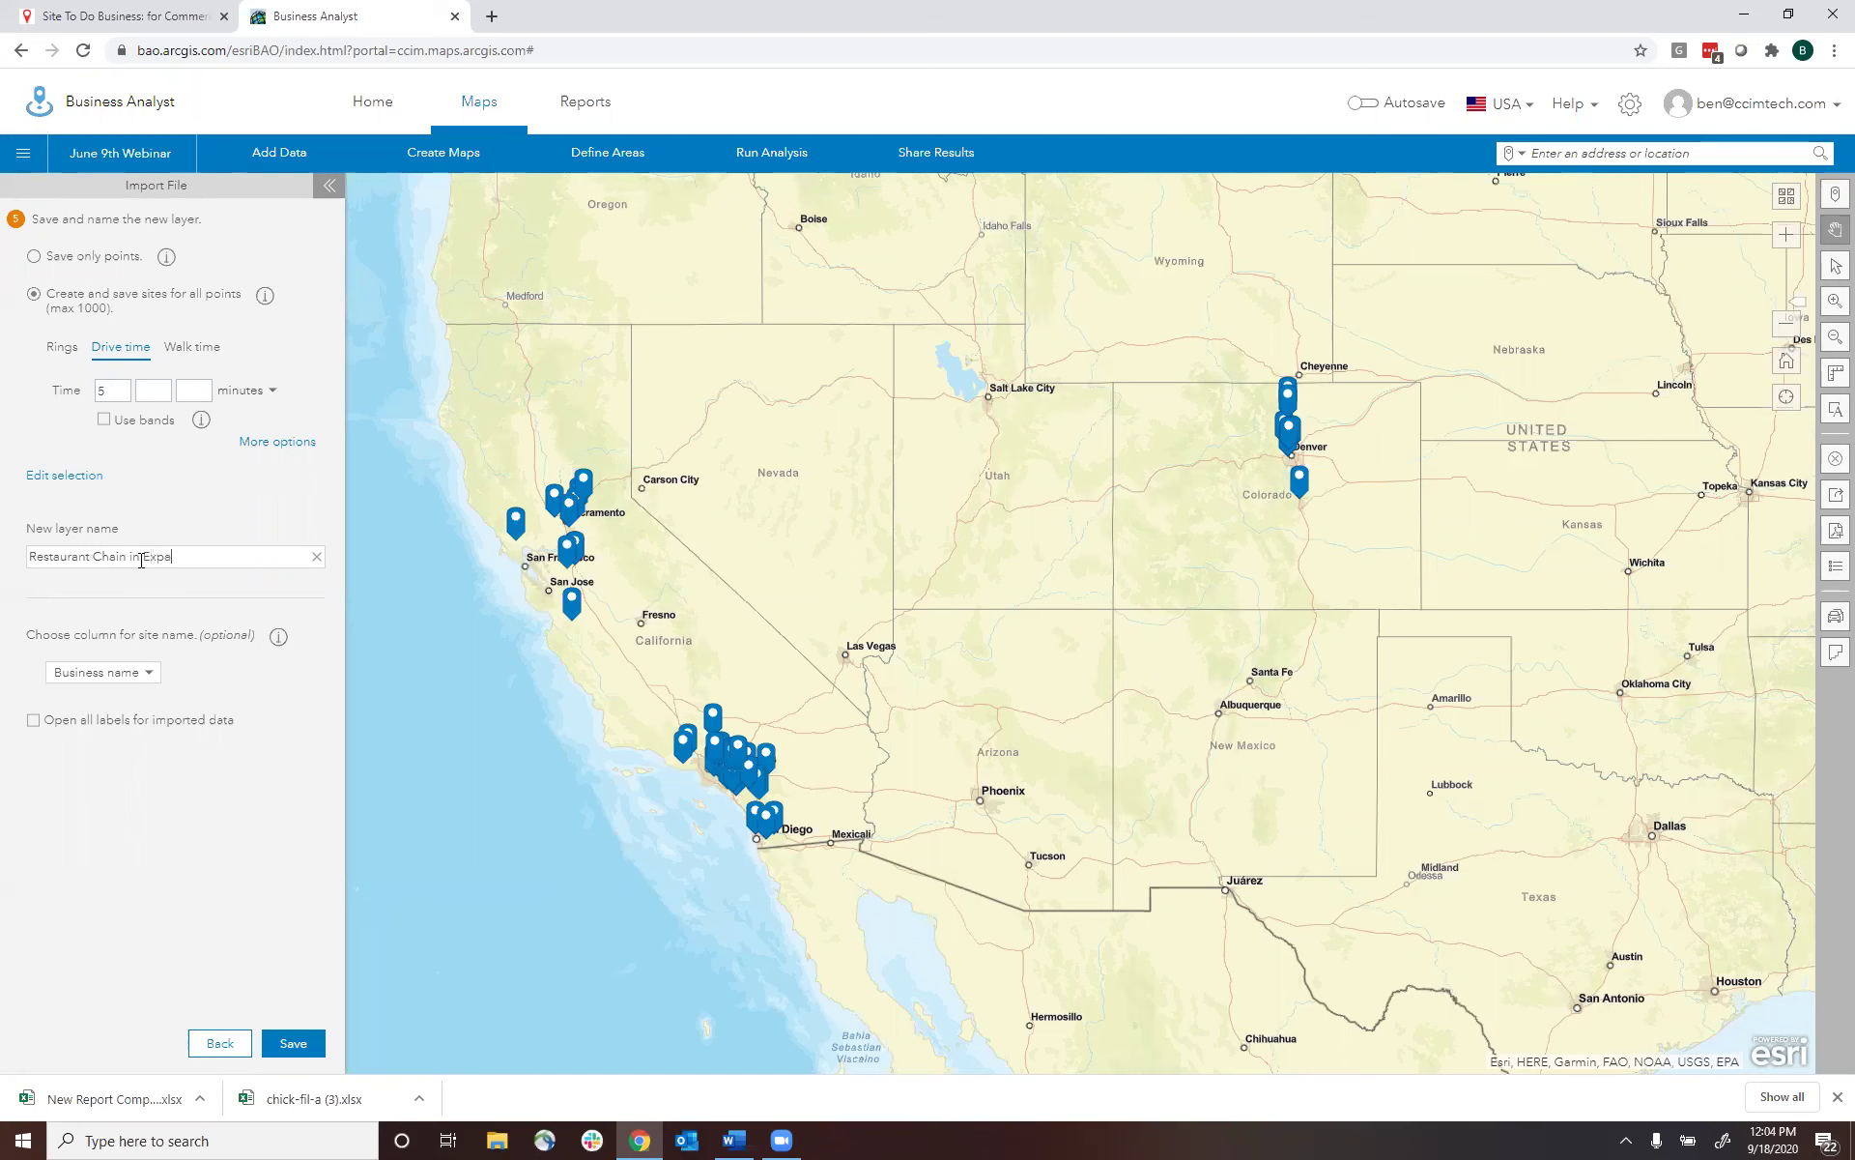
pyautogui.click(298, 1032)
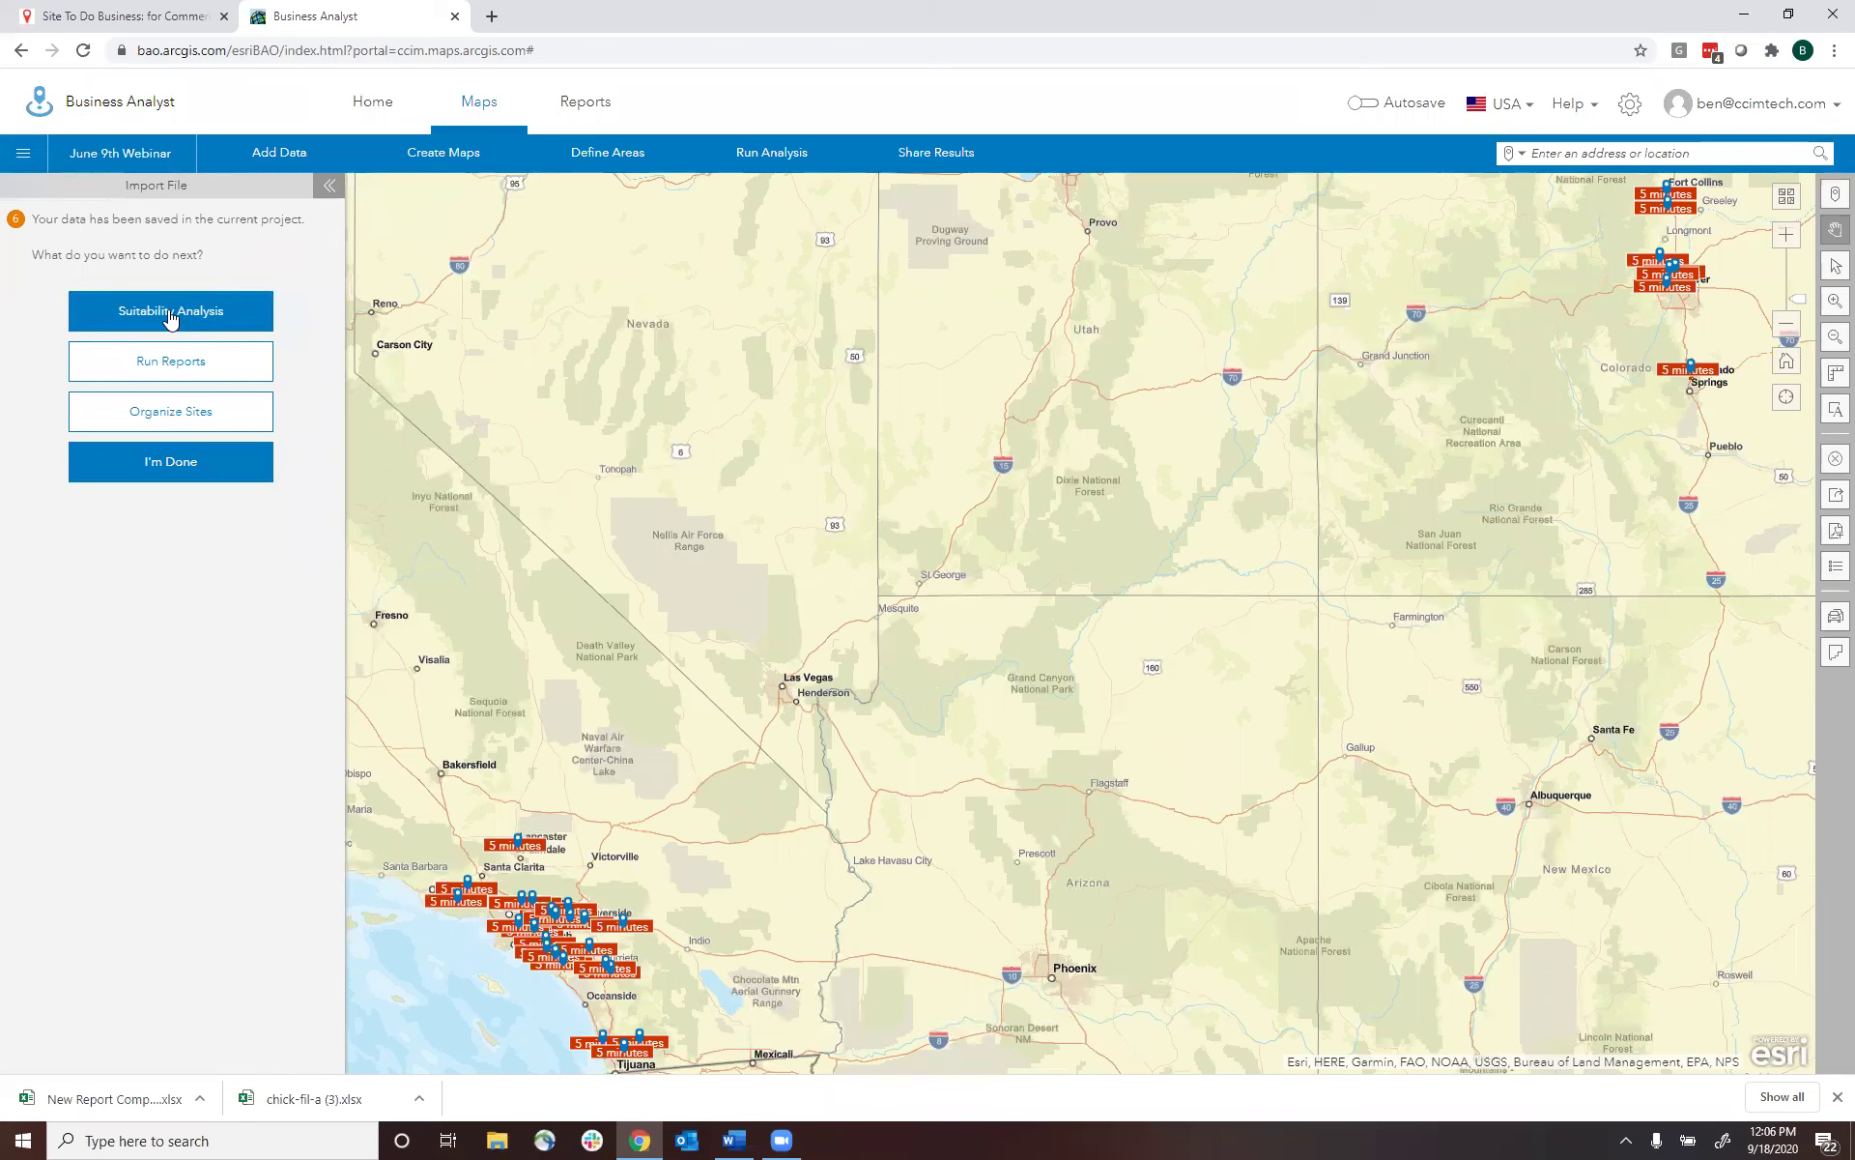
# - Start a suitability analysis with all 40 drive-time store sites selected
pyautogui.click(169, 313)
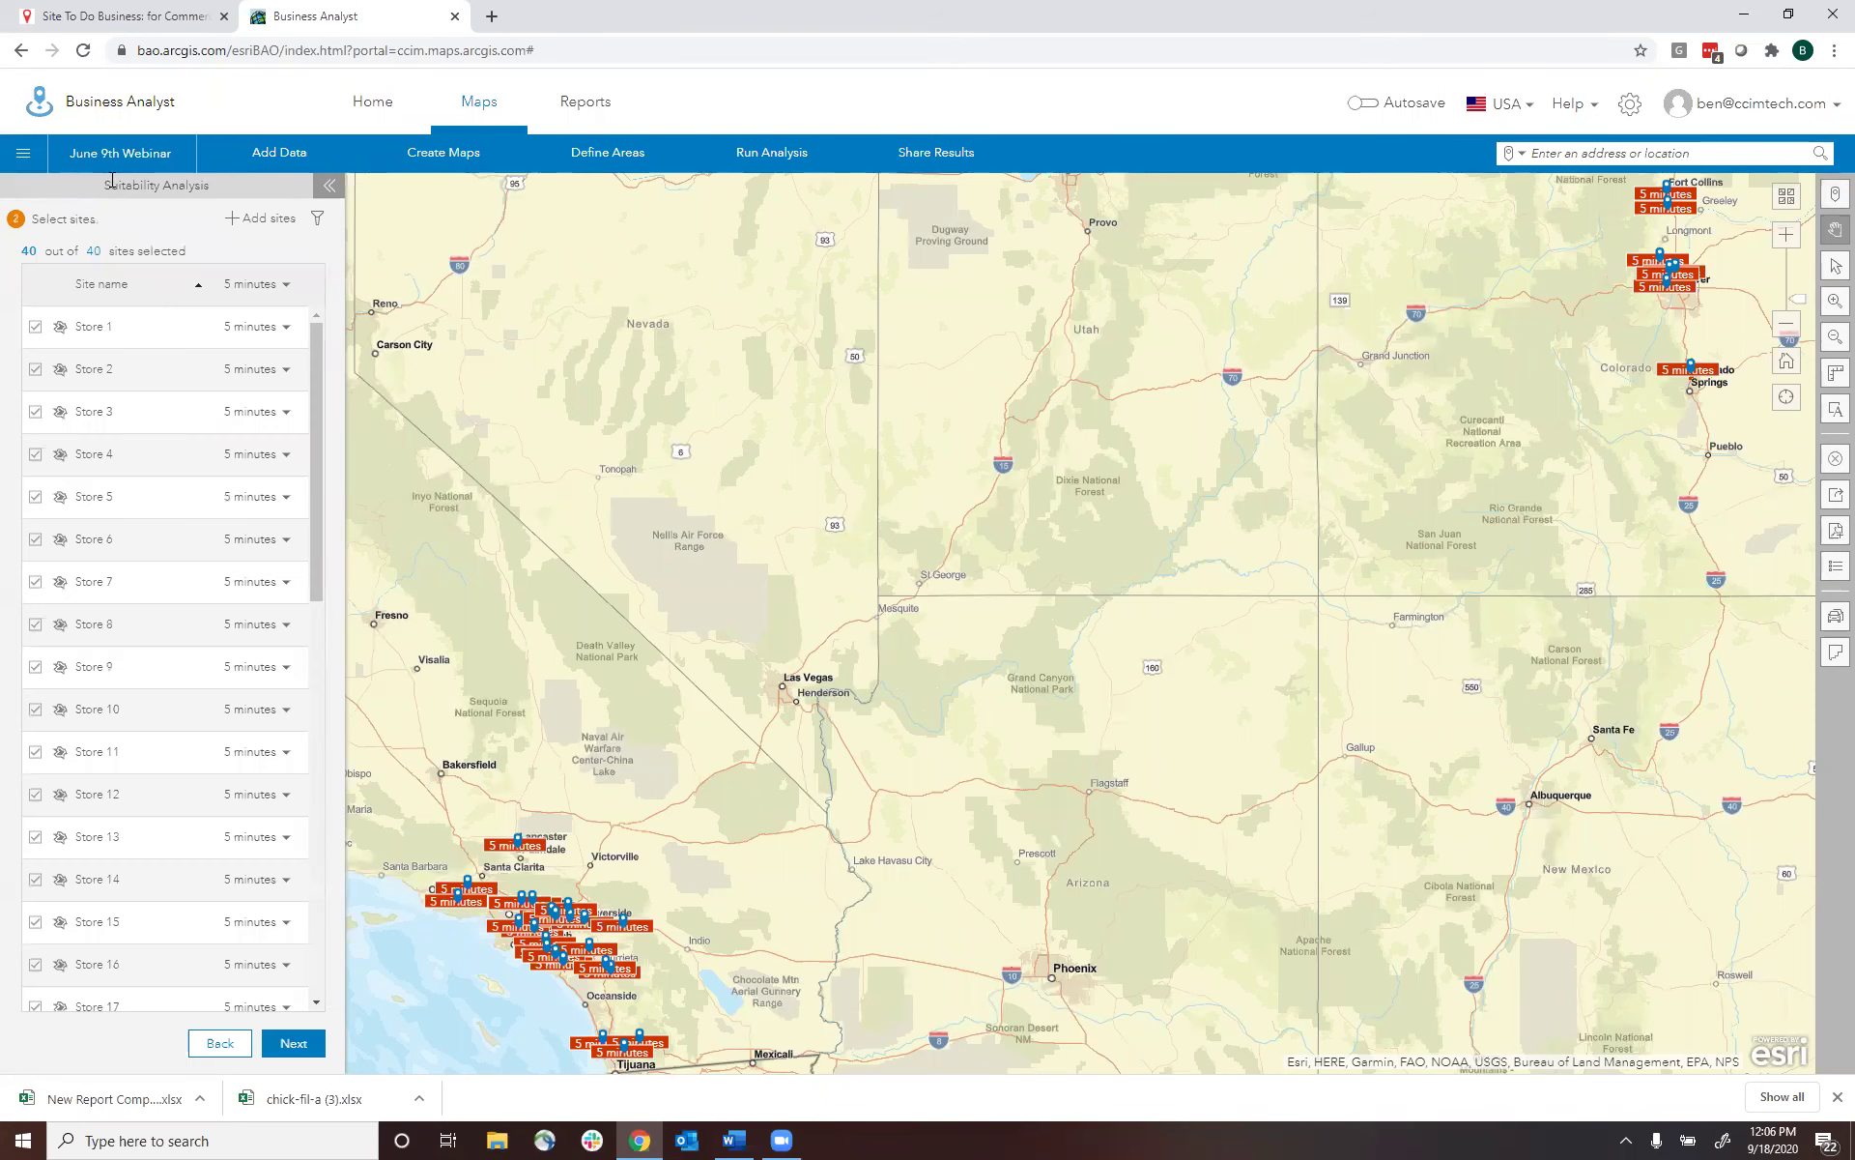
pyautogui.scroll(-1, 315, 491)
pyautogui.scroll(-10, 318, 895)
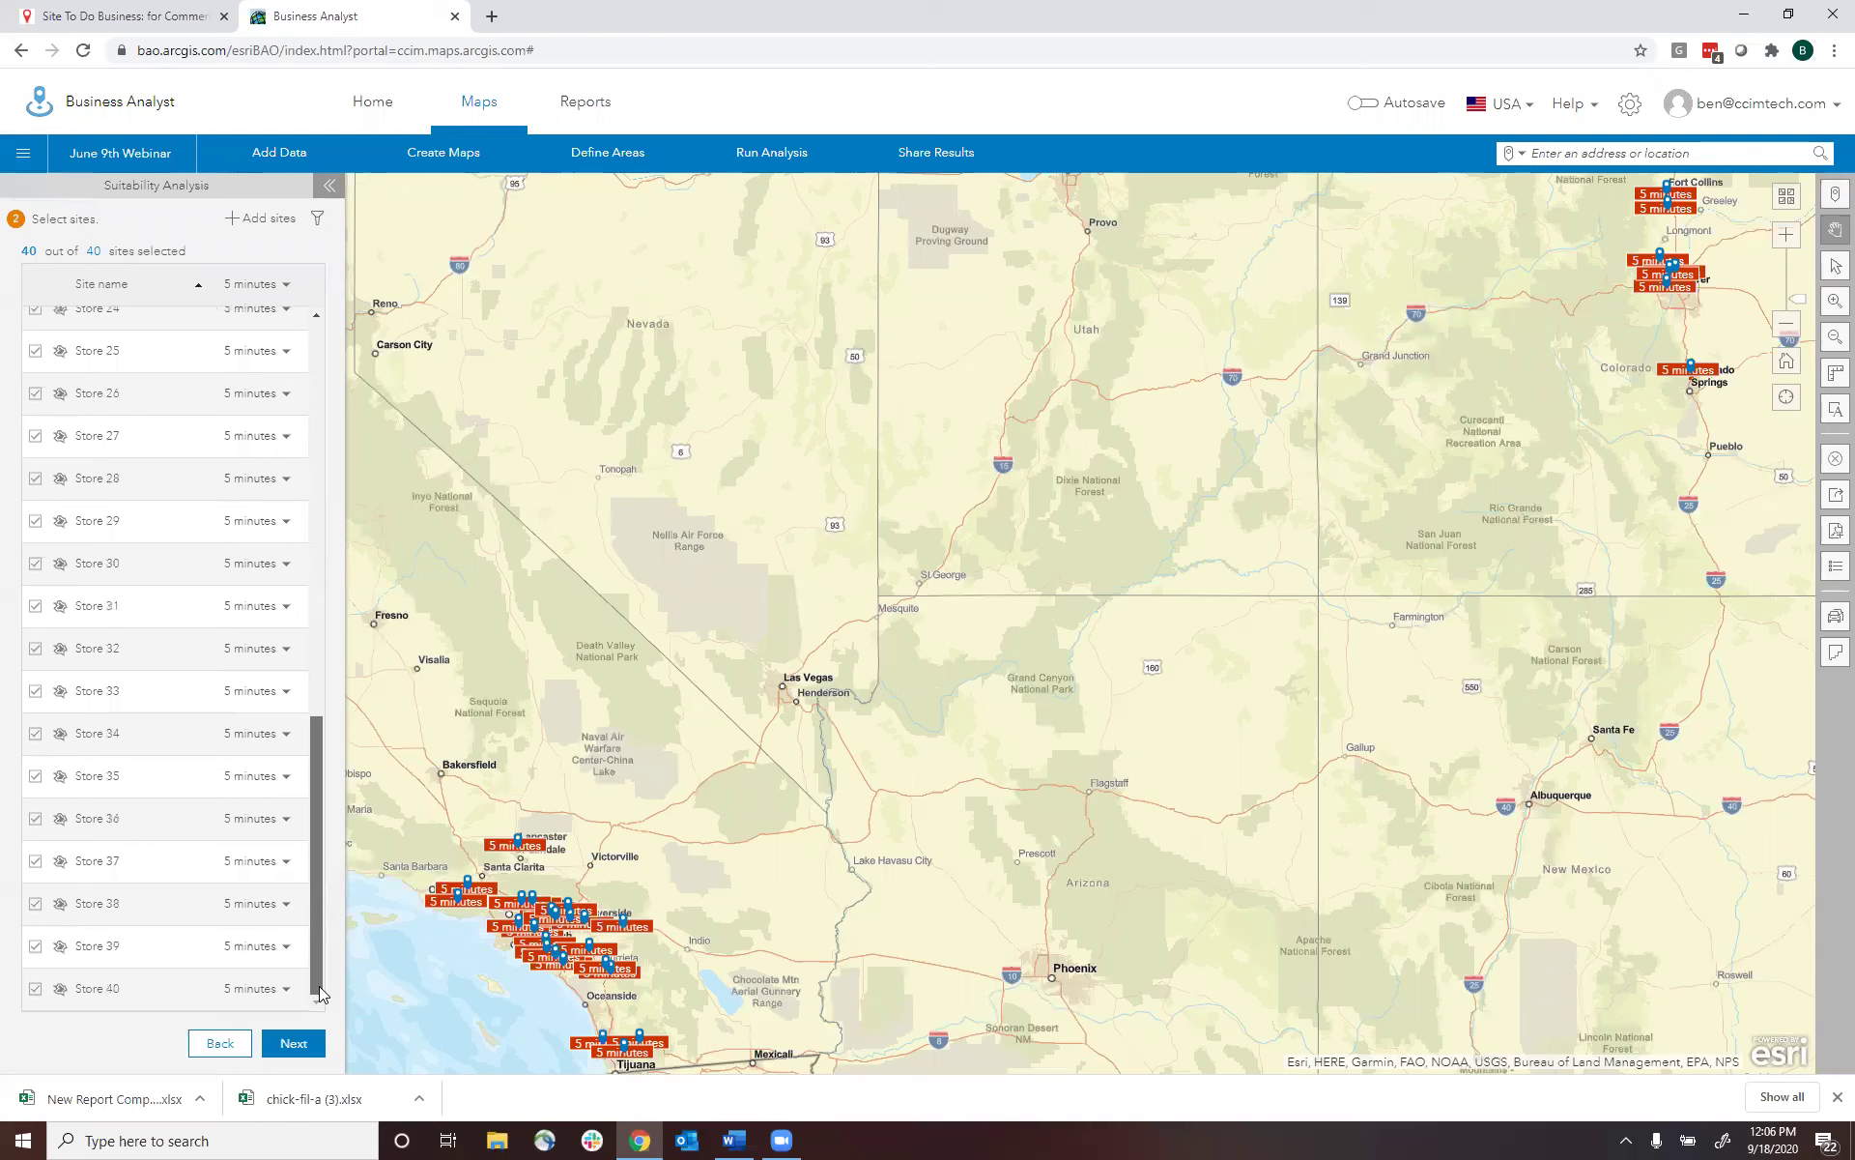
pyautogui.click(294, 1044)
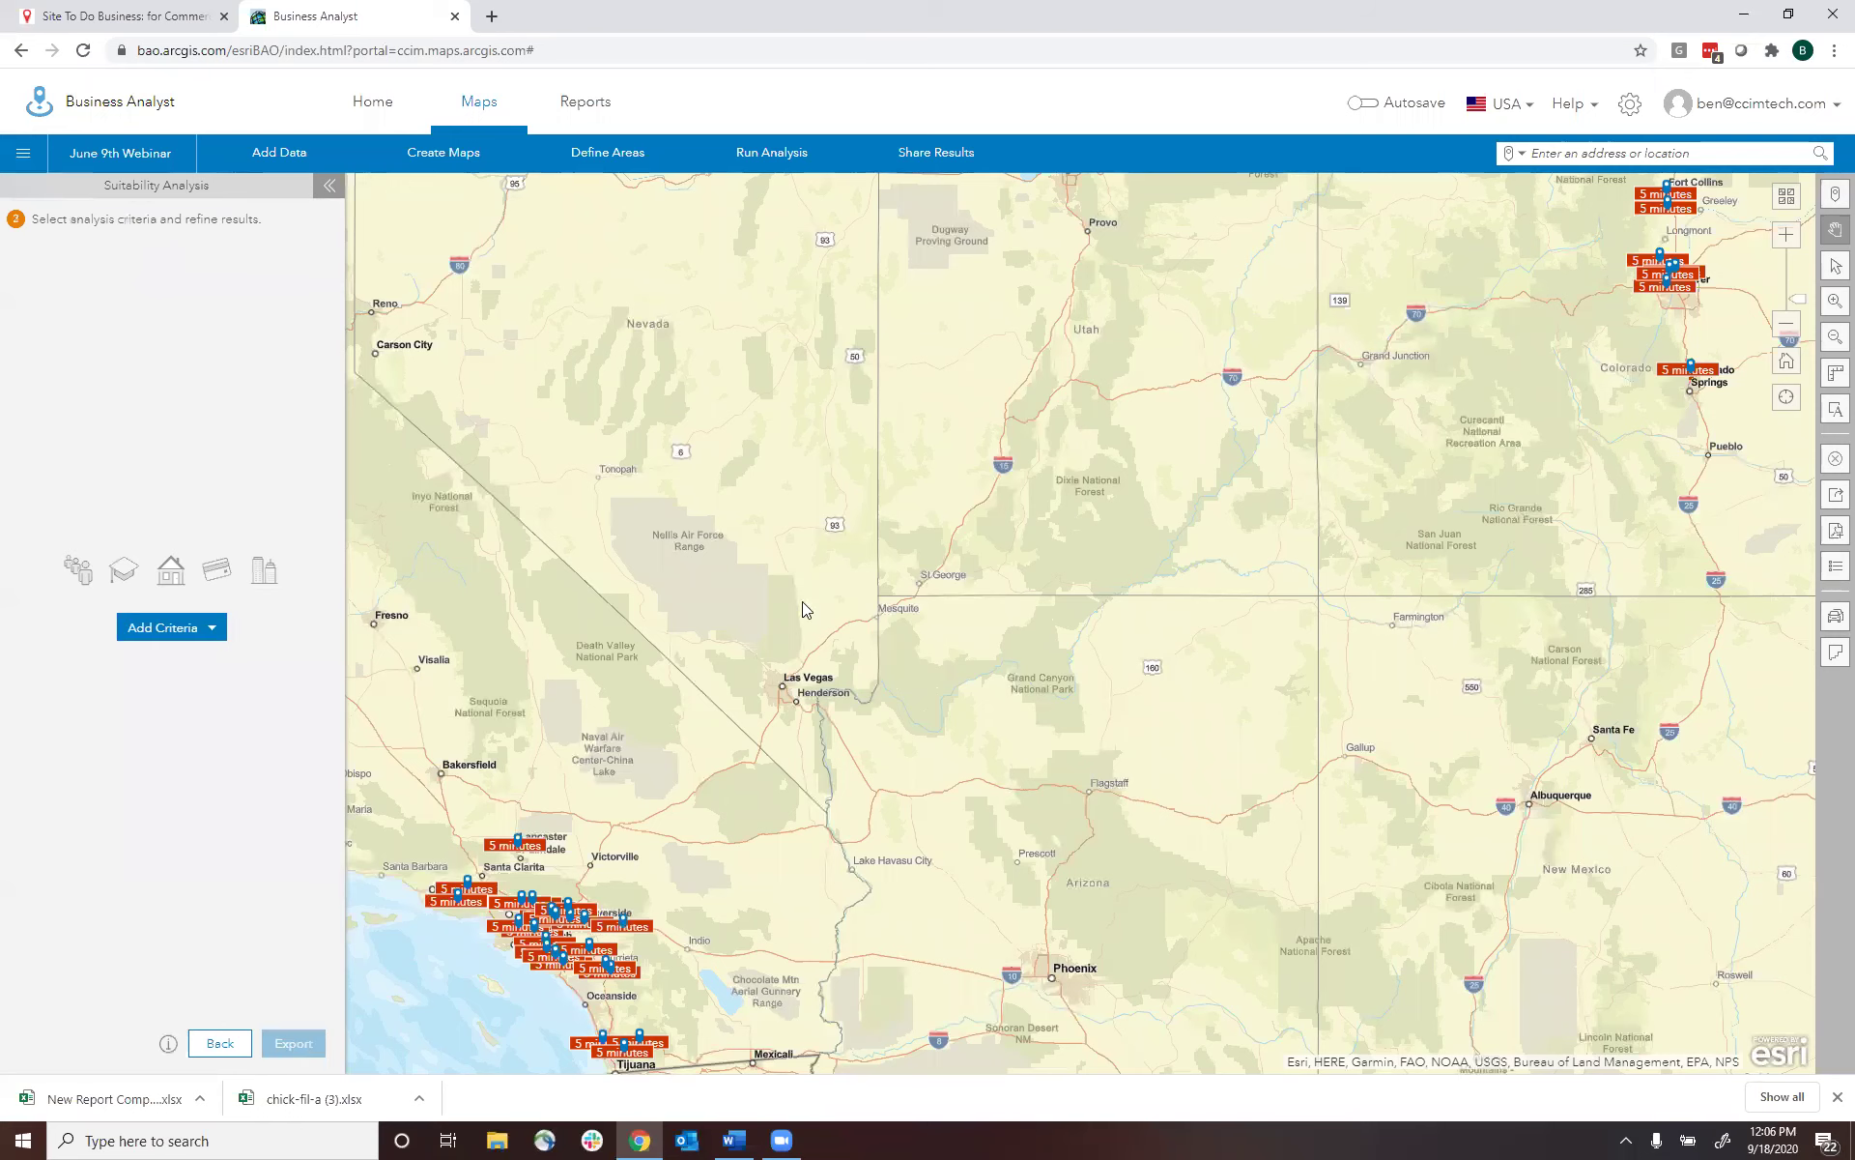
# - Look at the Add Criteria options, browsing demographic variables without adding any
pyautogui.click(210, 633)
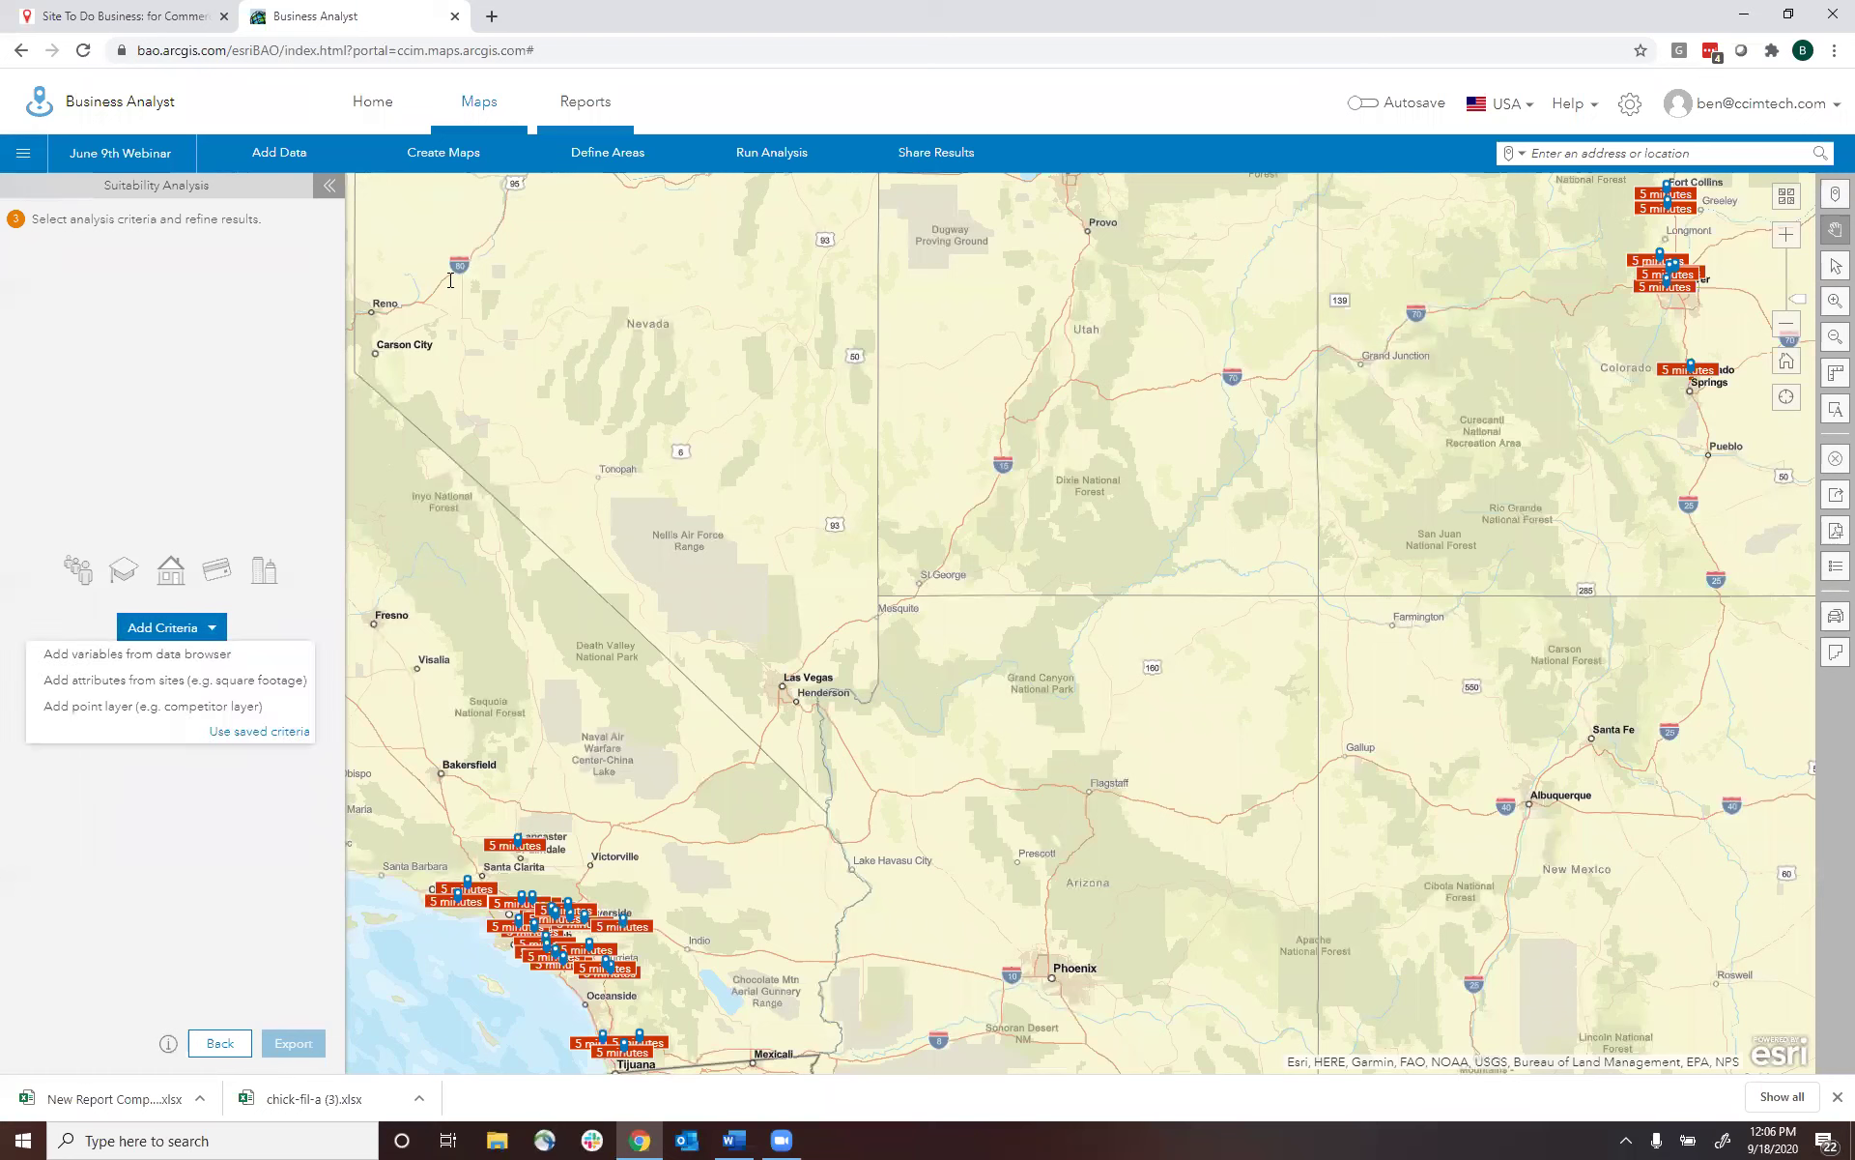
pyautogui.click(248, 657)
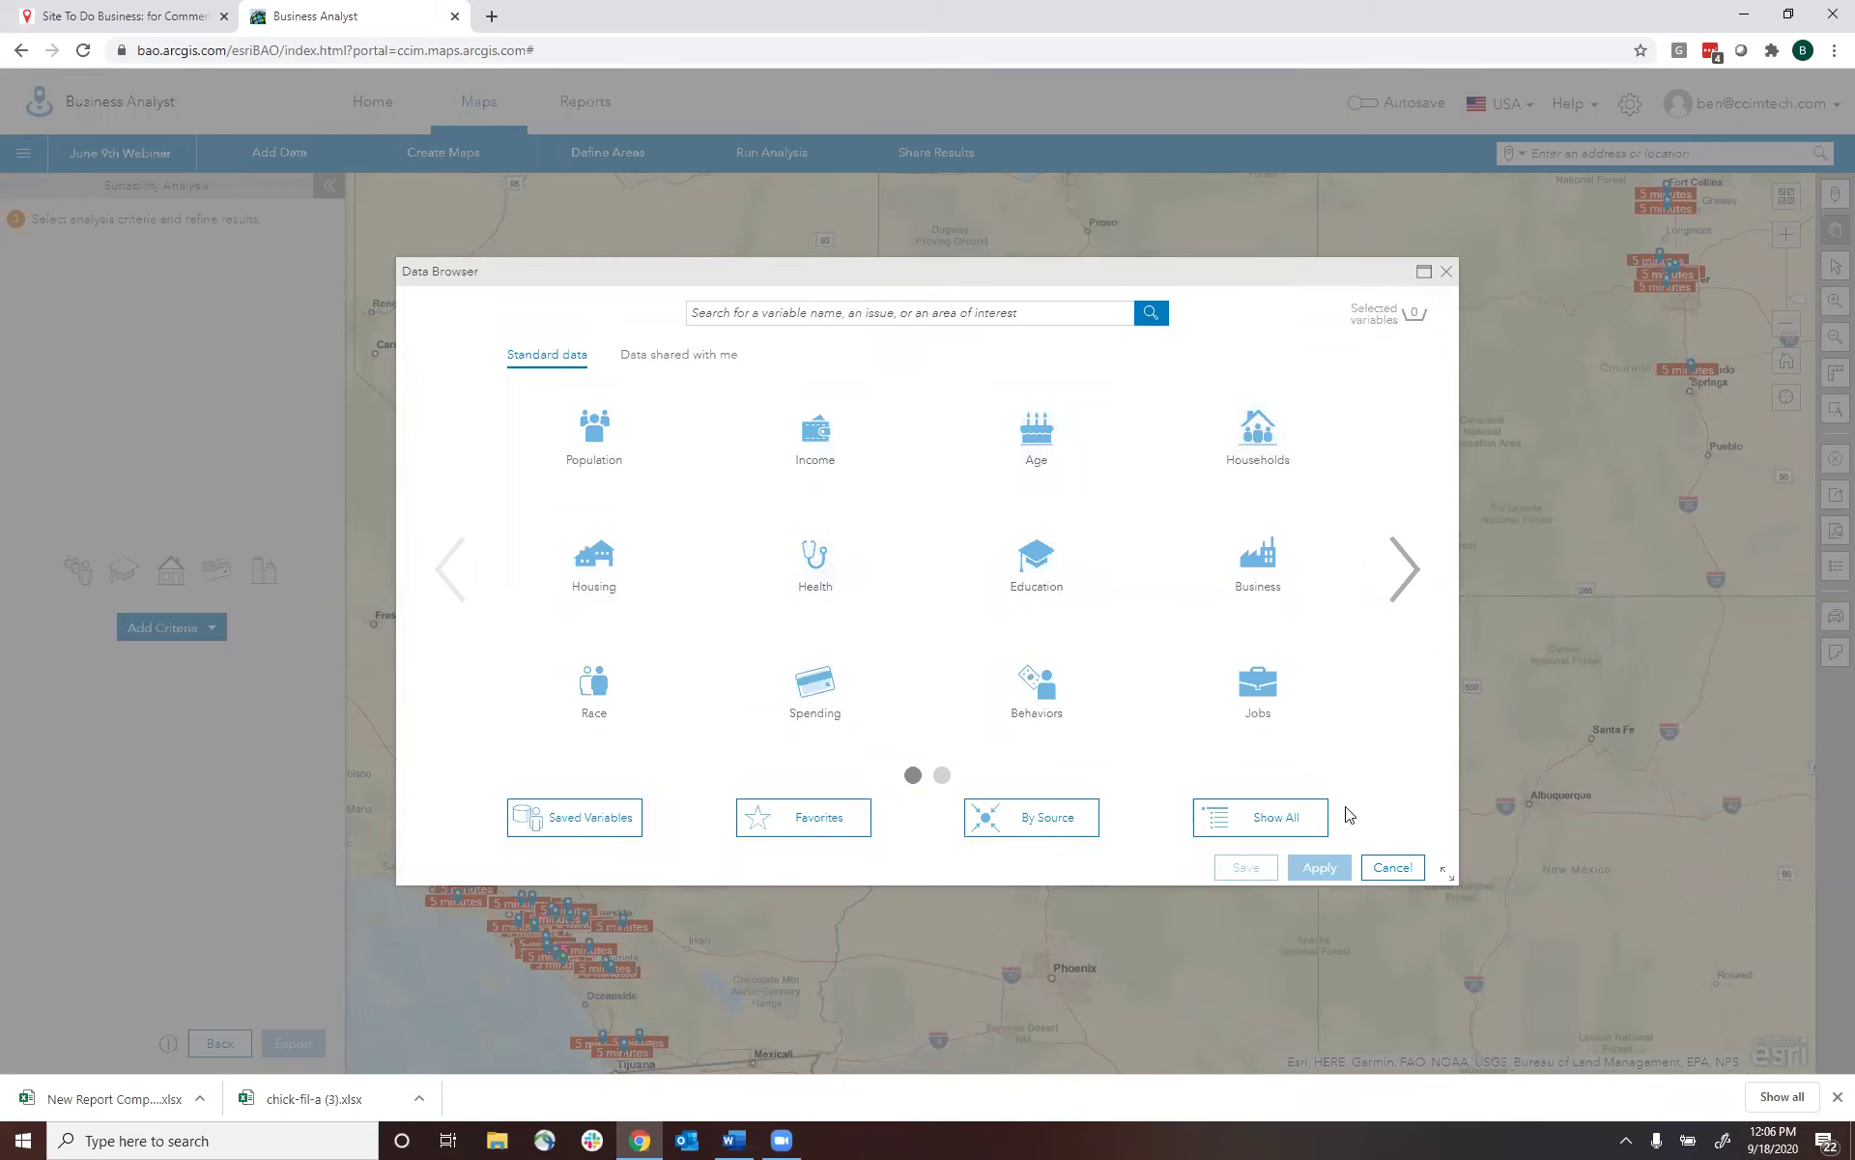
pyautogui.click(1446, 274)
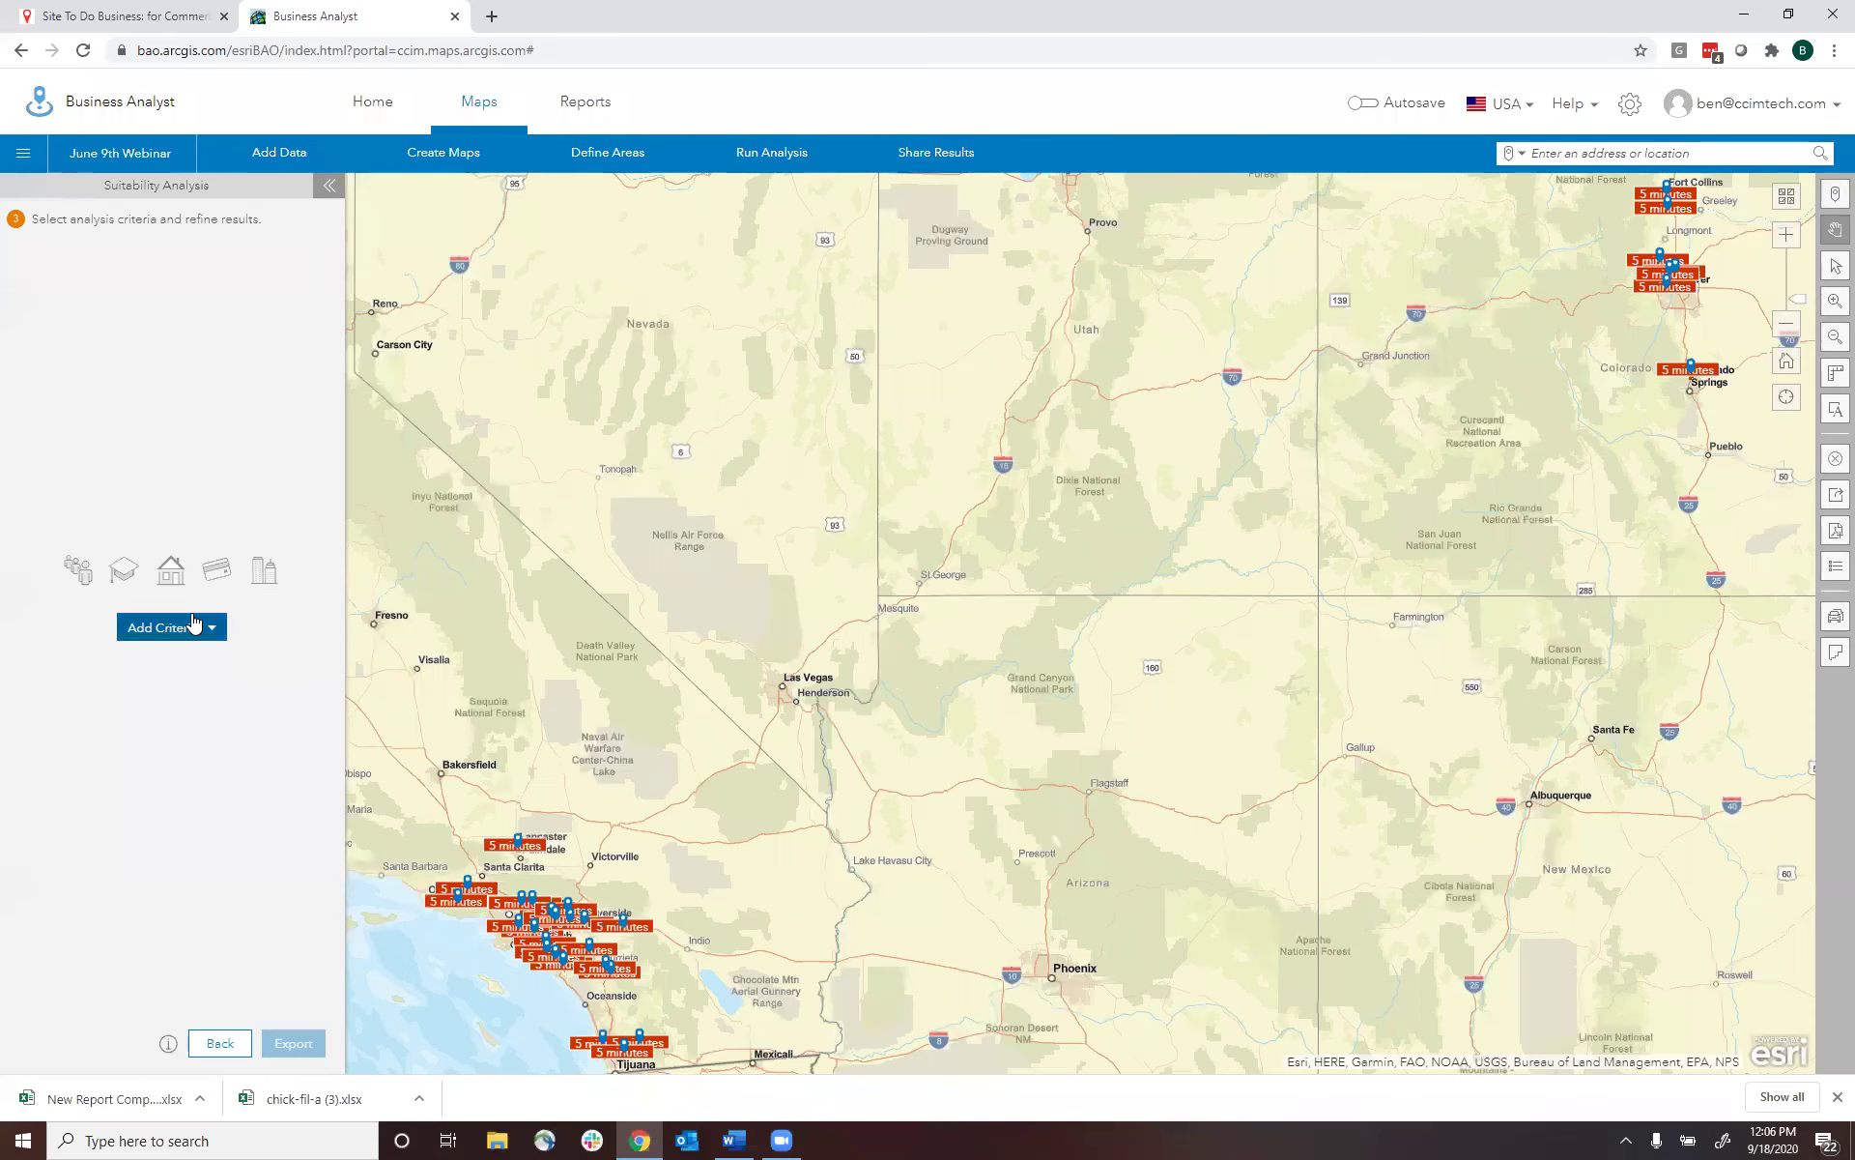
pyautogui.click(194, 625)
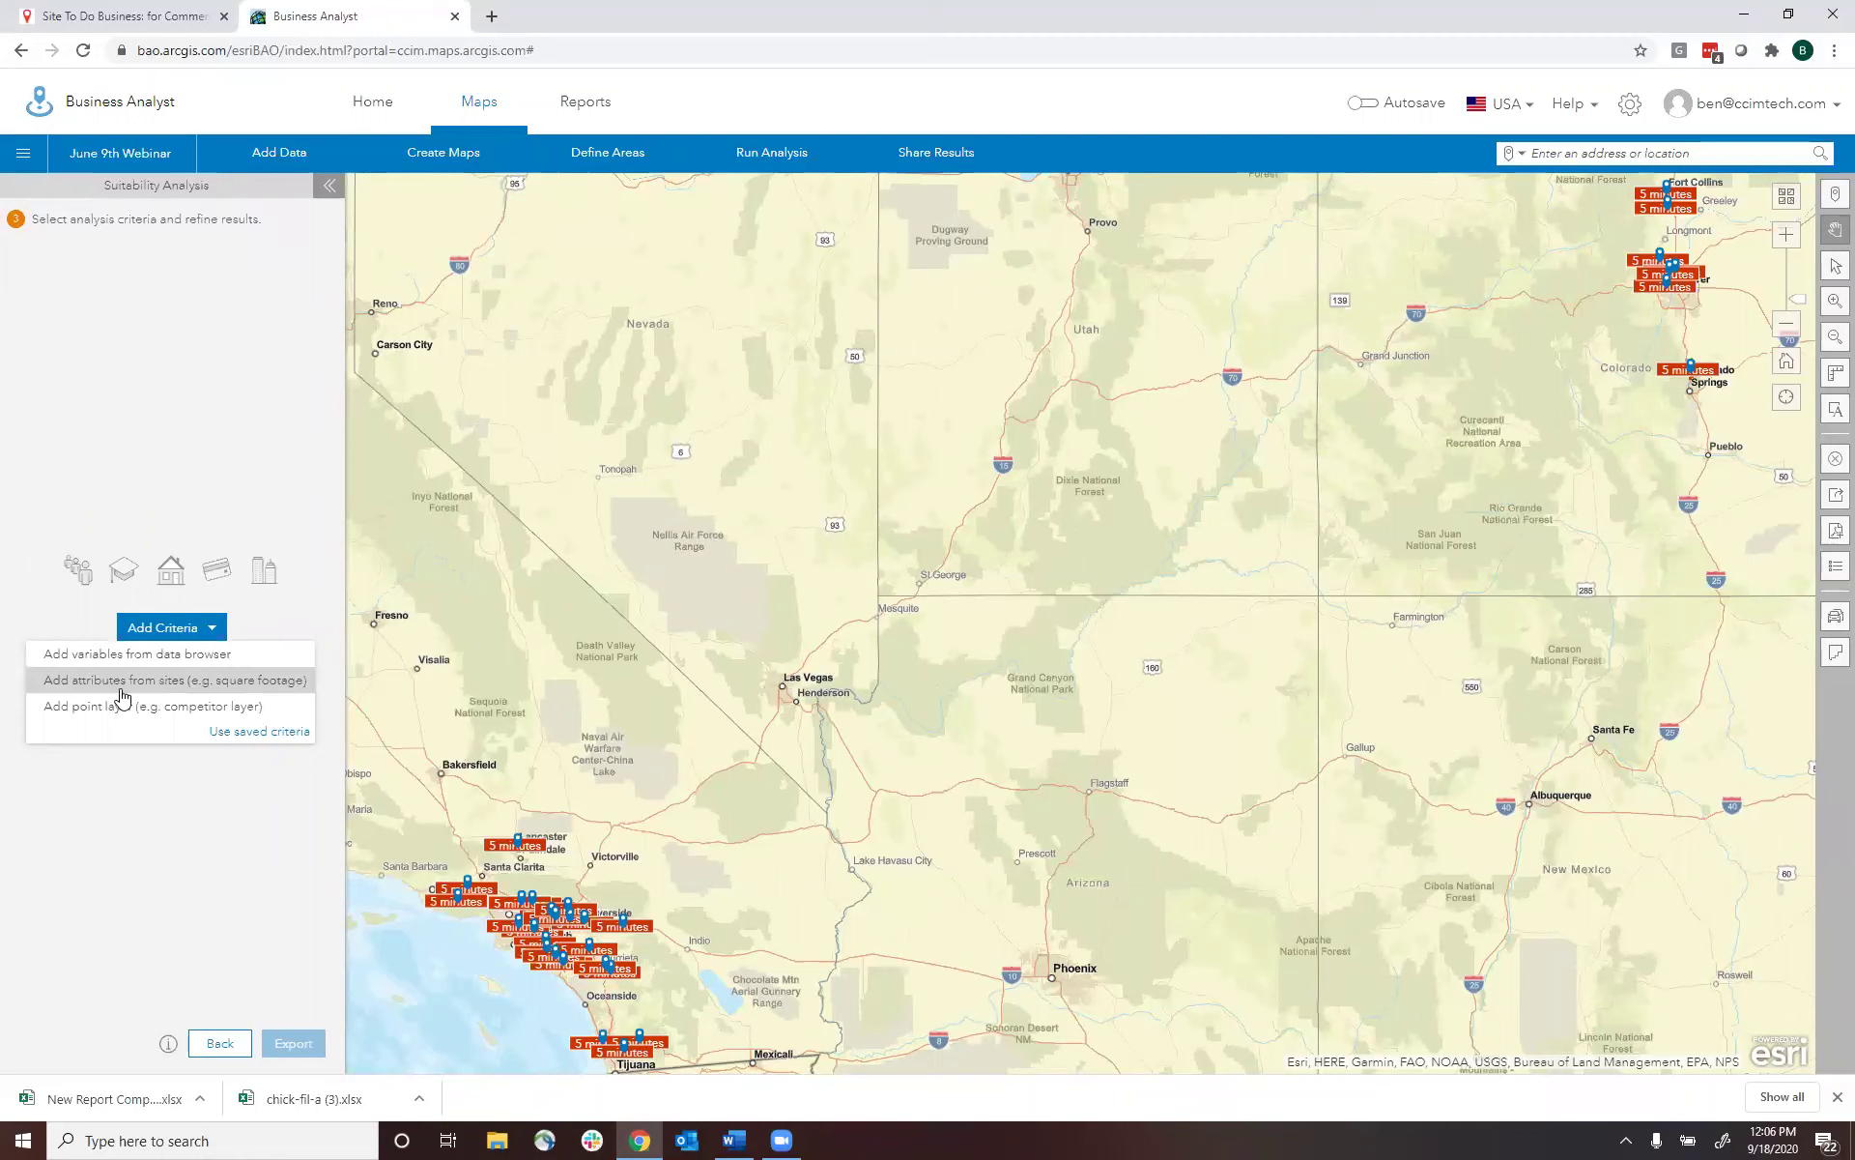
# - Add the sites' Sales volume attribute as the suitability criterion and zoom the map out
pyautogui.click(221, 689)
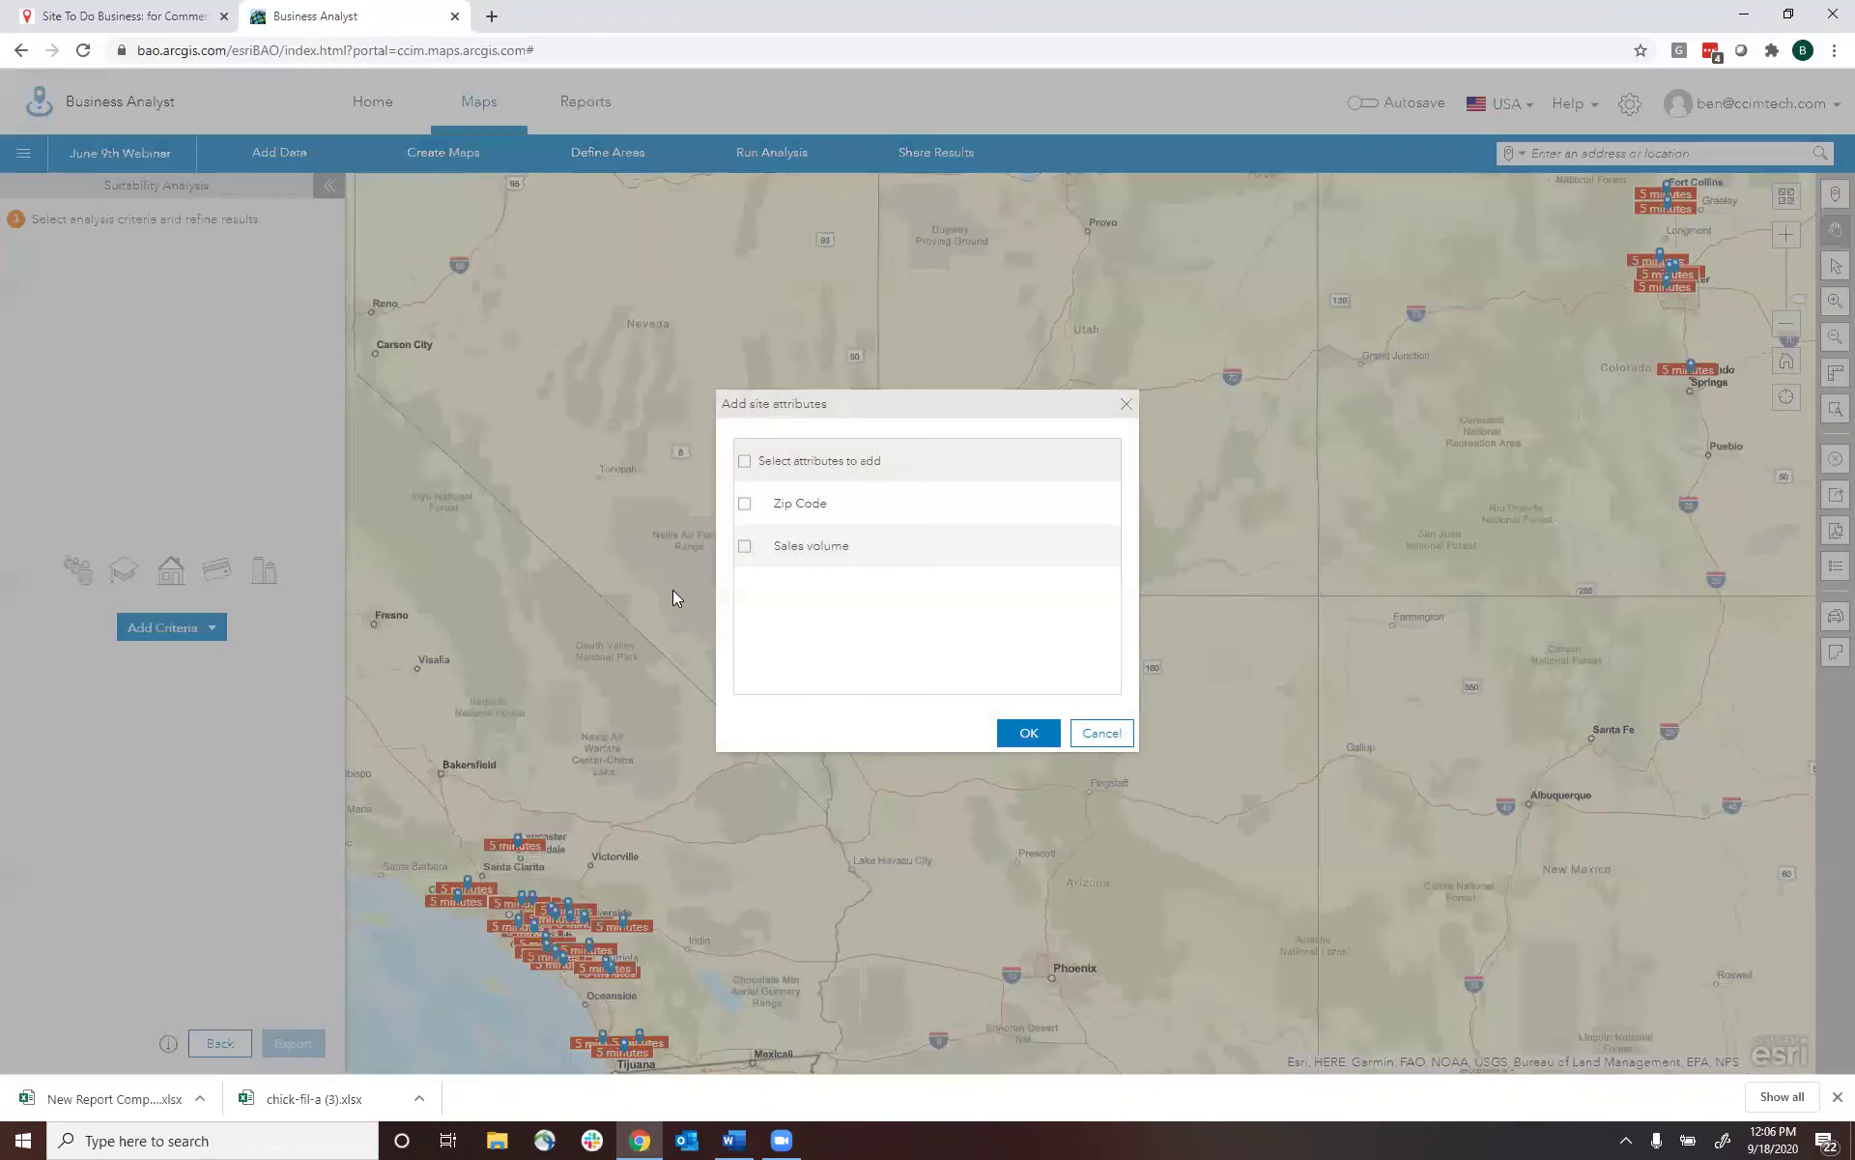
pyautogui.click(744, 545)
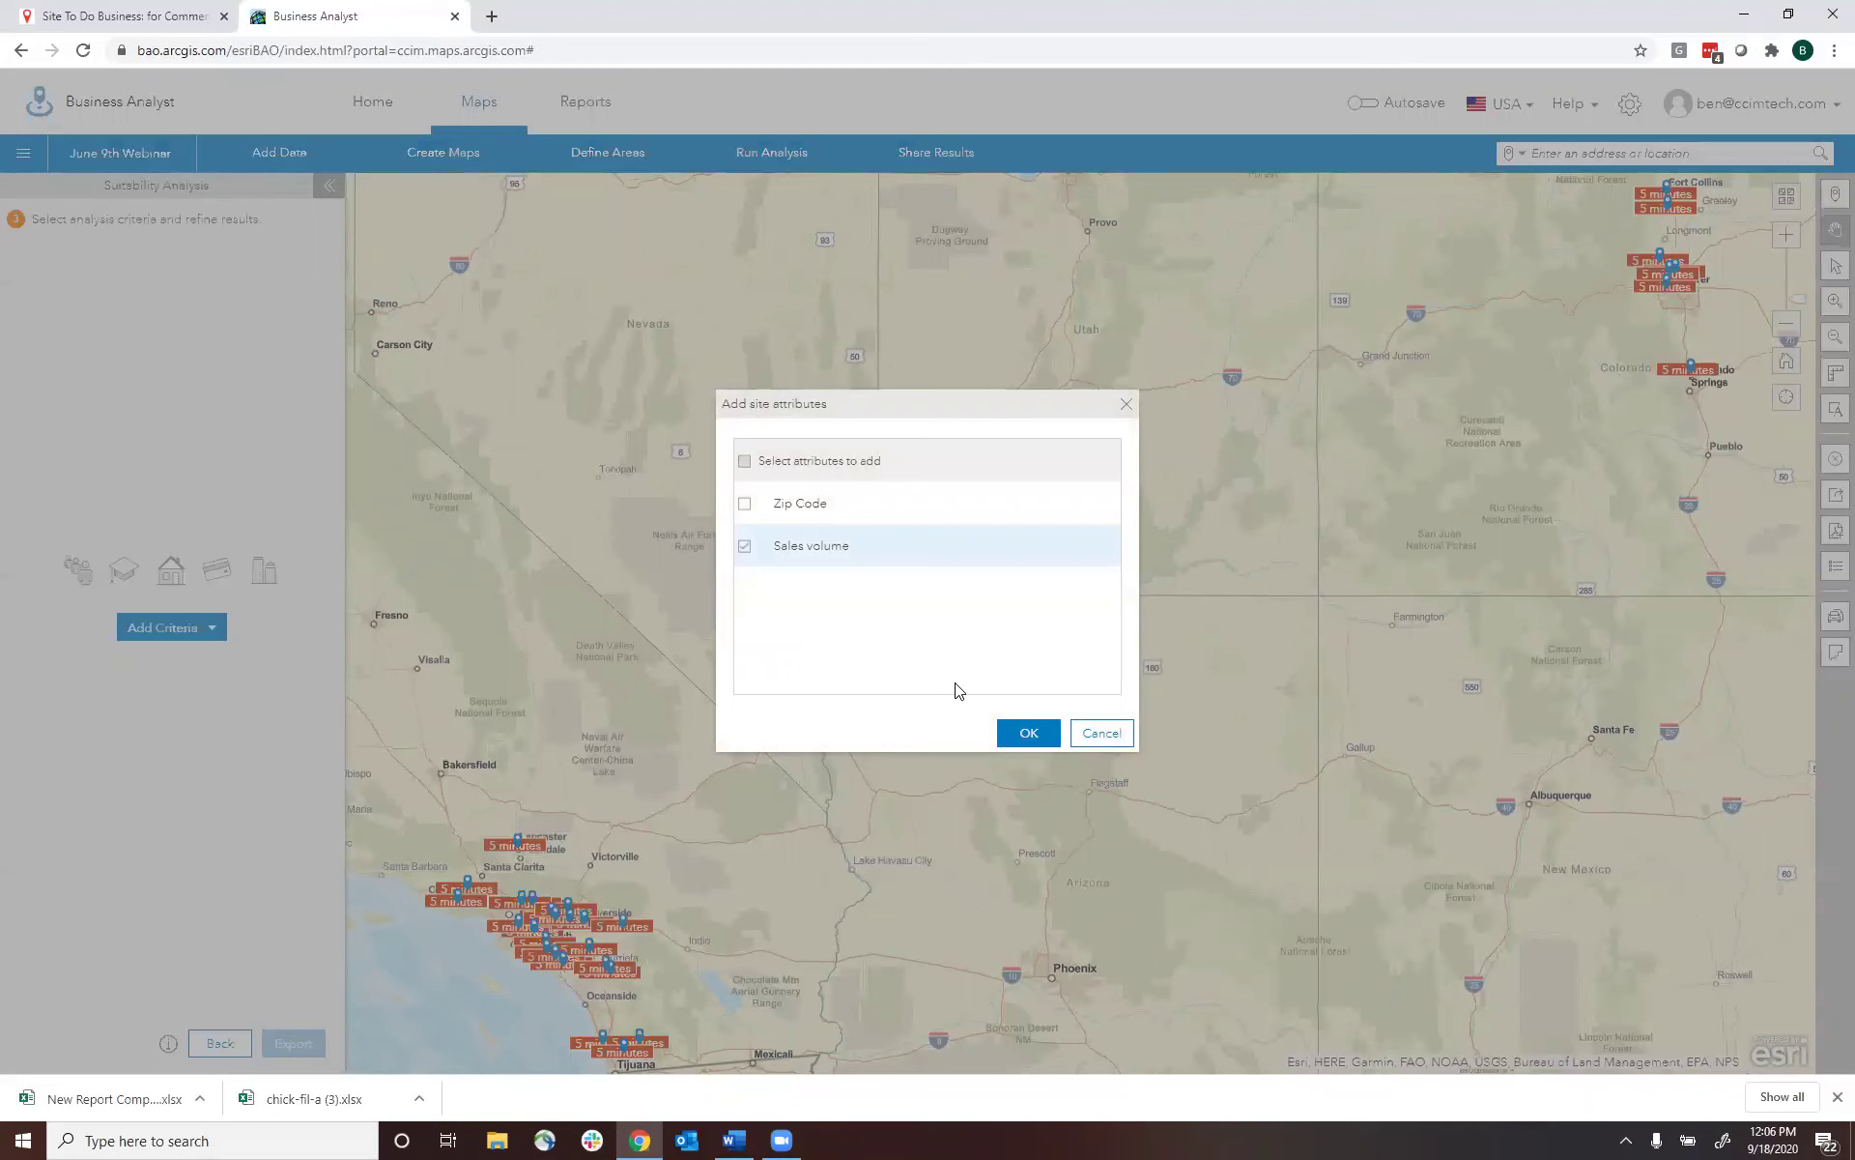
pyautogui.click(1028, 734)
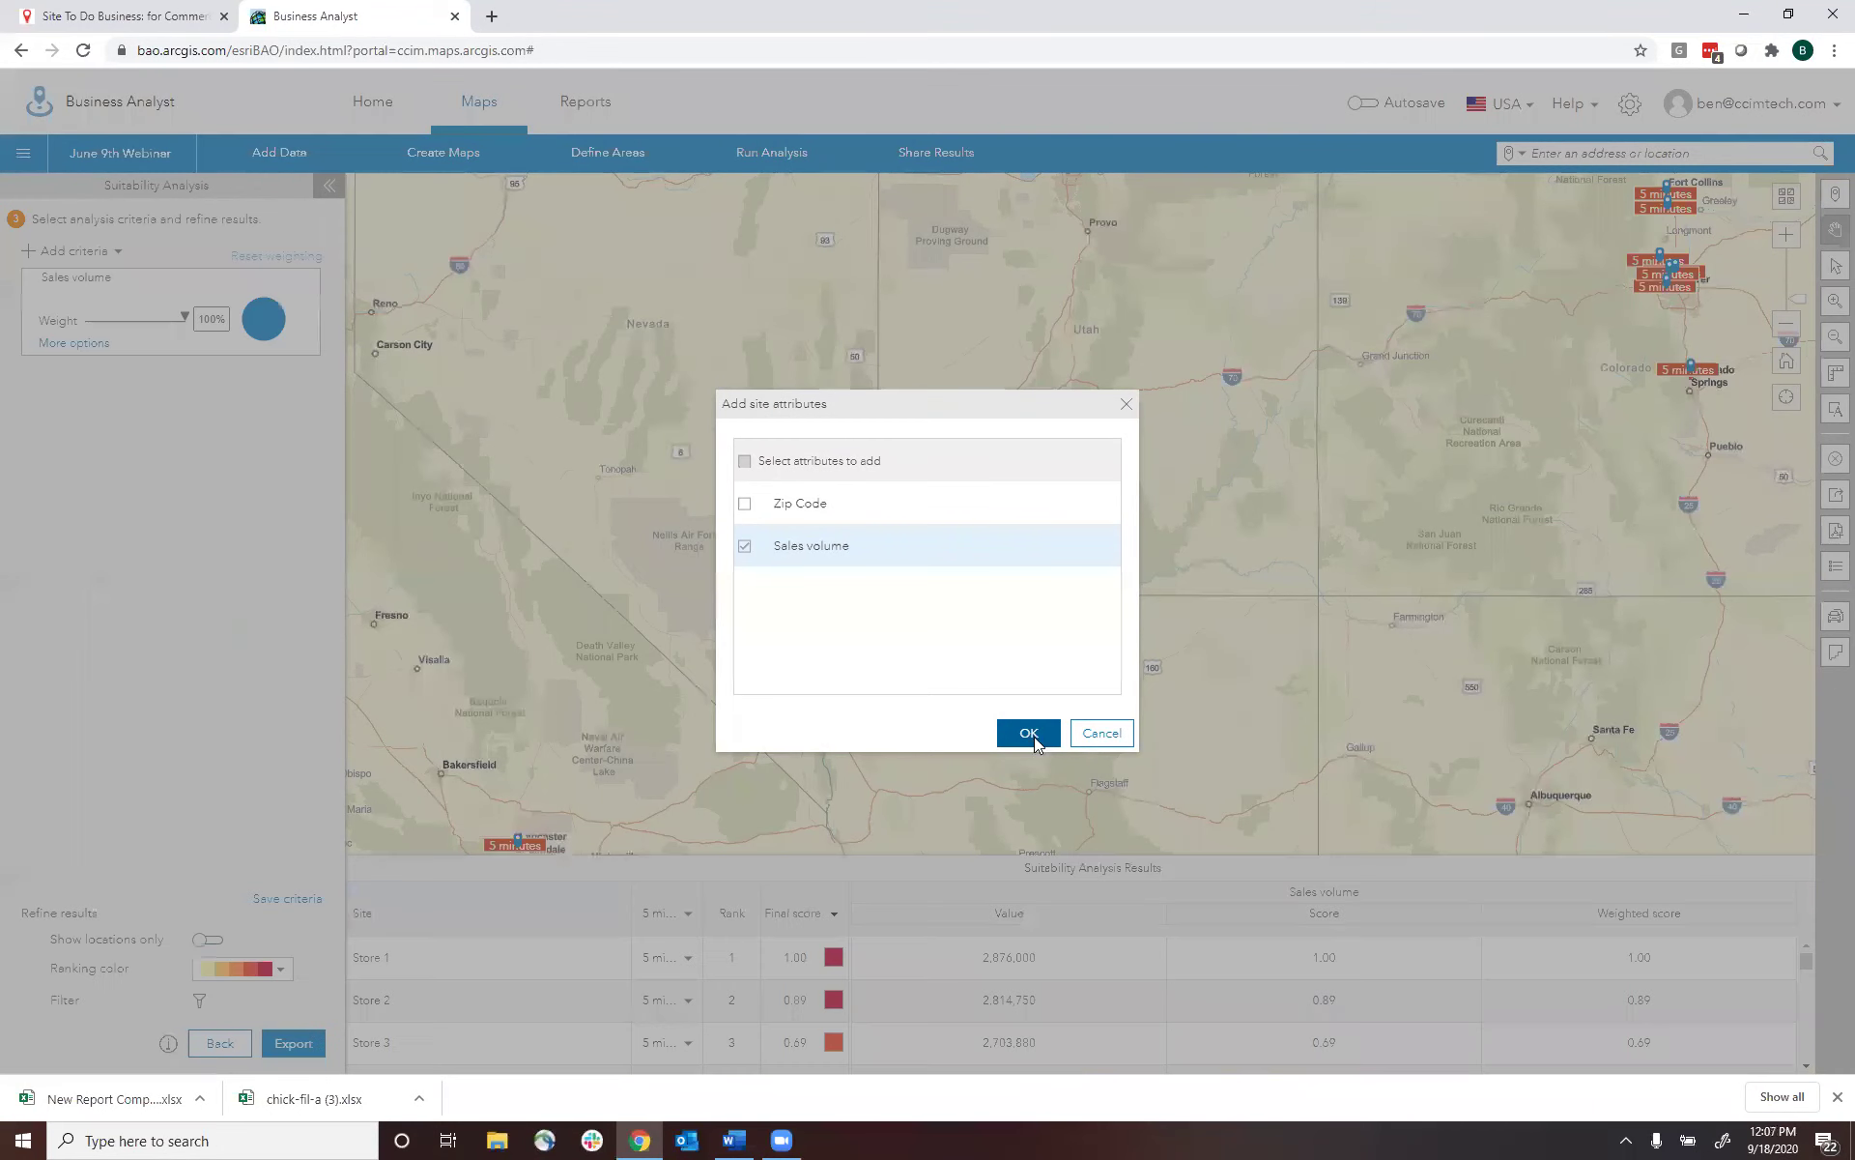
pyautogui.moveTo(897, 763); pyautogui.dragTo(969, 541)
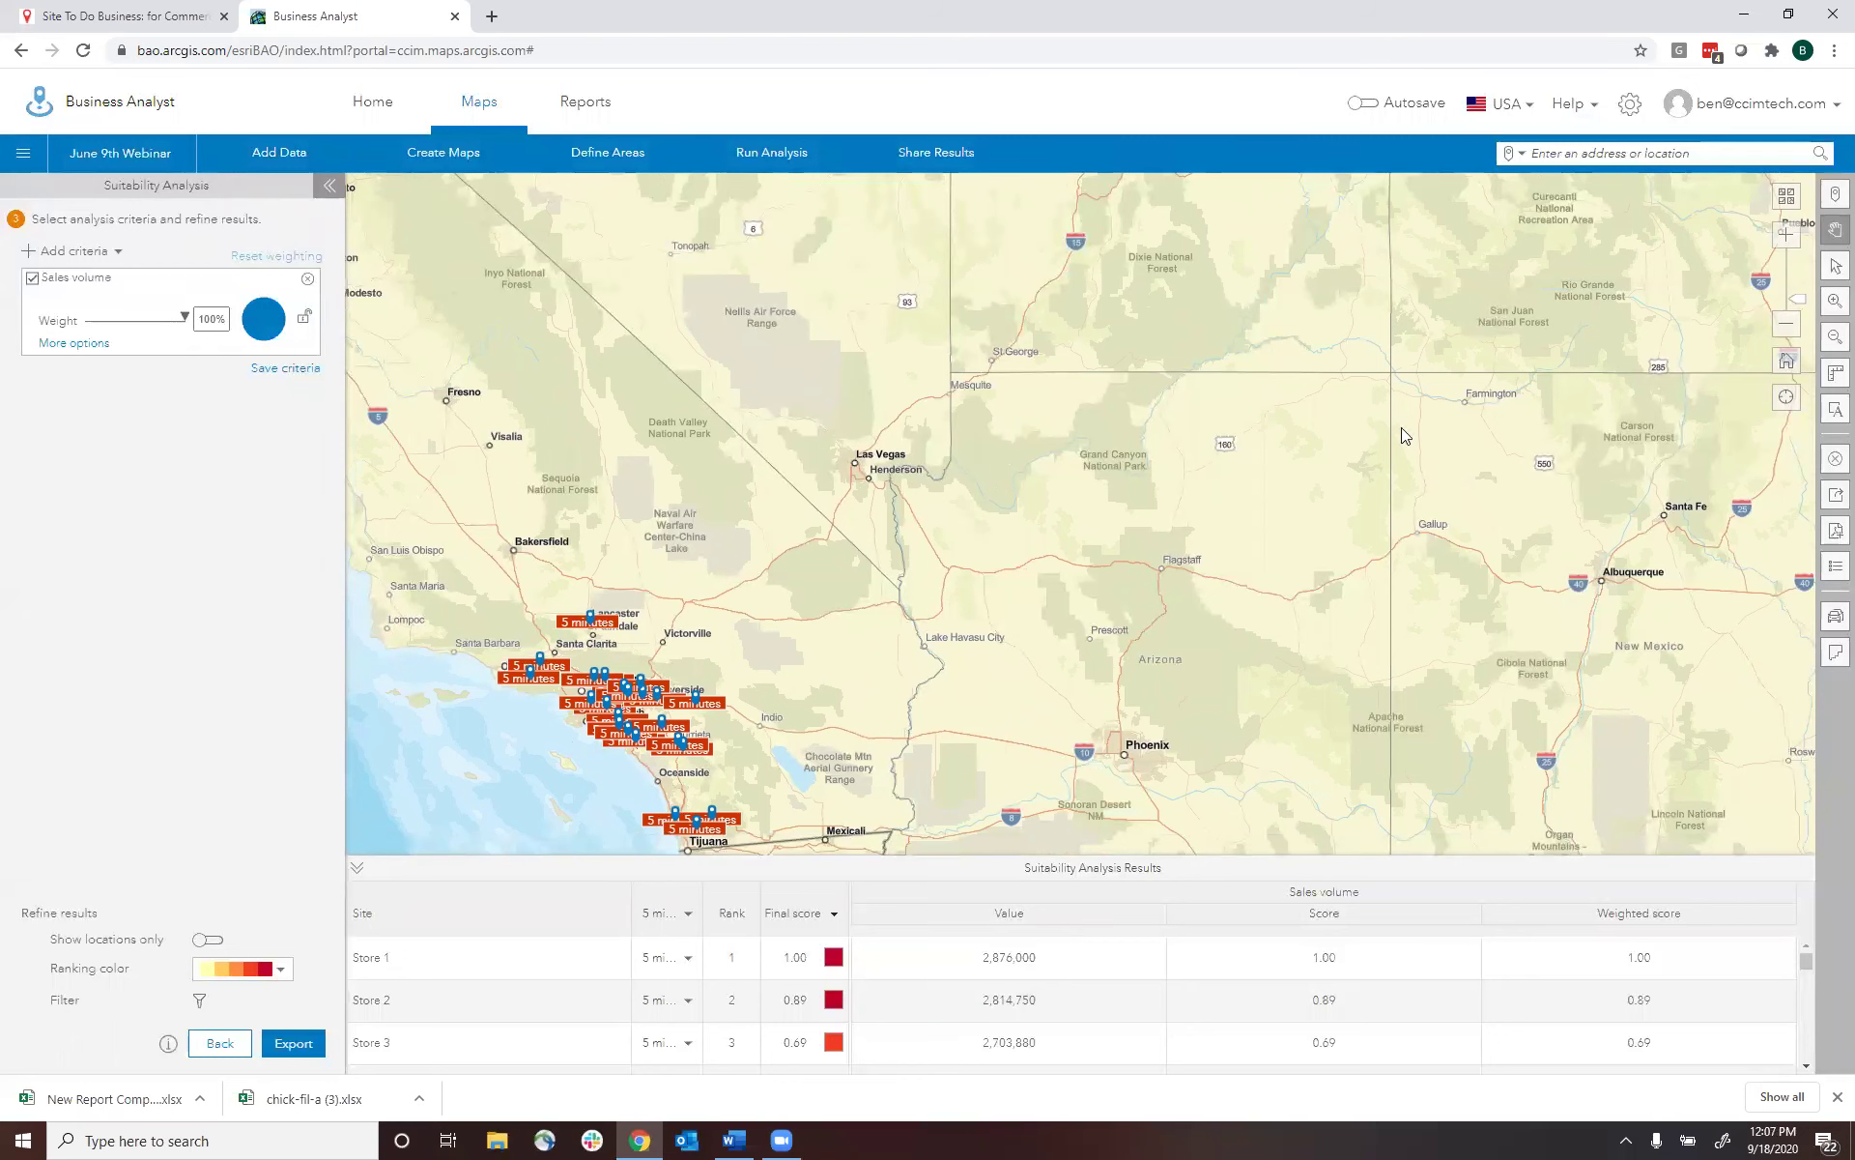
pyautogui.click(1786, 324)
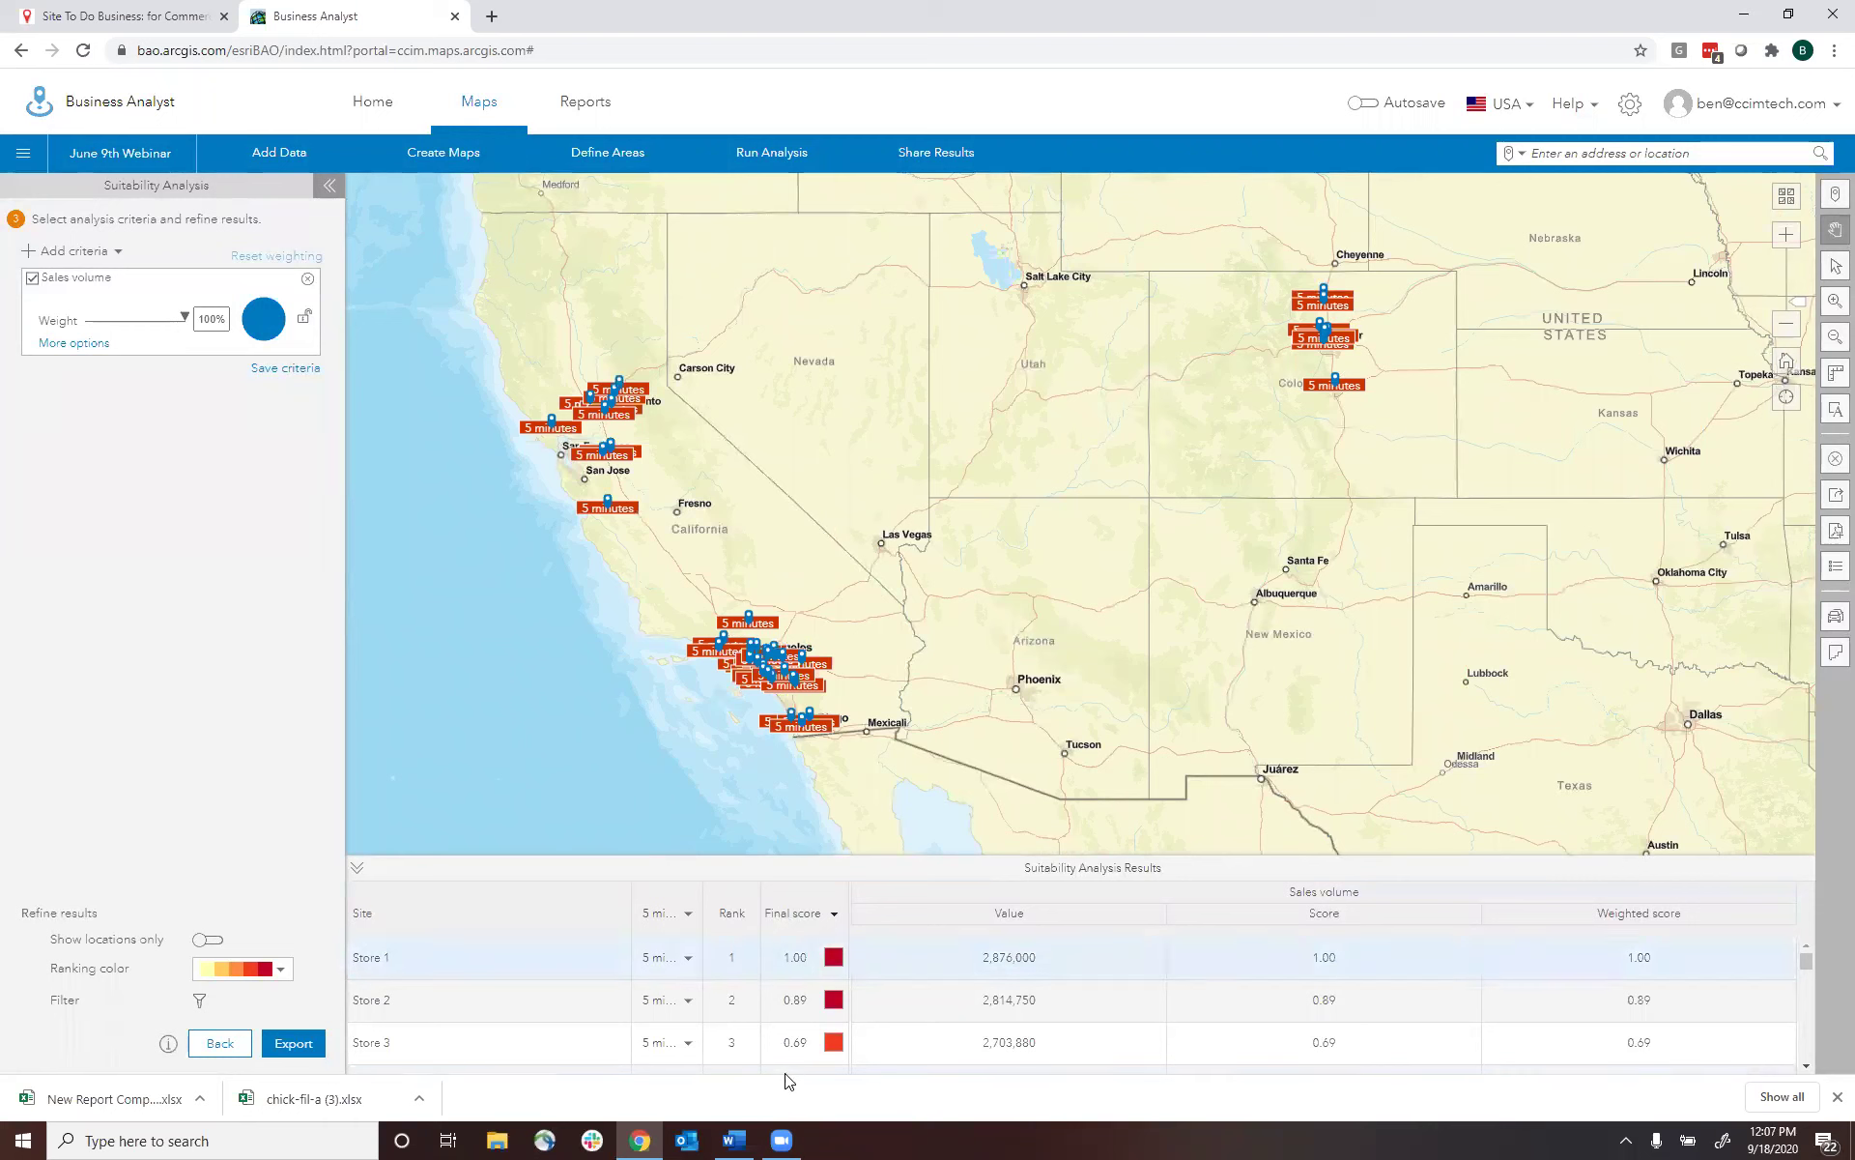
pyautogui.moveTo(1806, 962); pyautogui.dragTo(1828, 906)
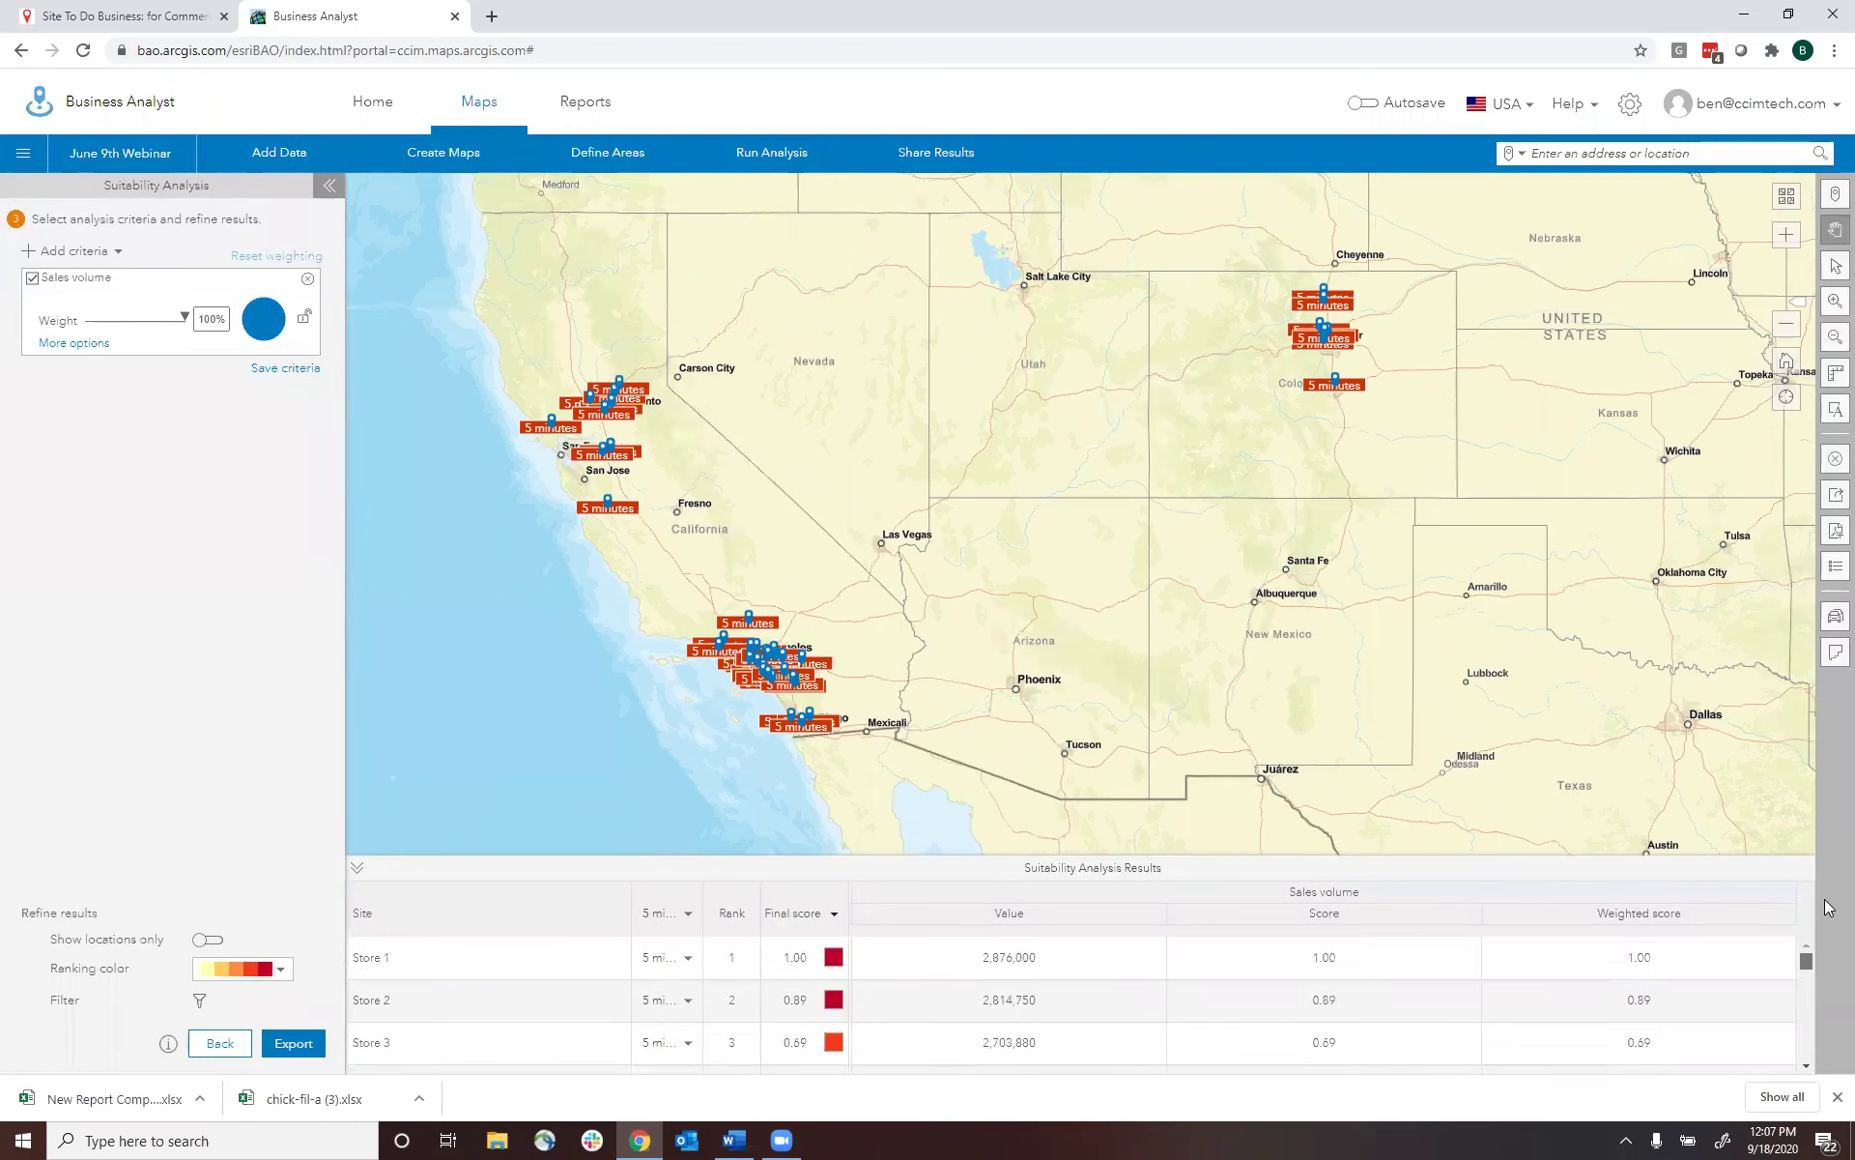
# - Turn on Show locations only and zoom out to view the numbered, rank-coloured stores
pyautogui.click(205, 940)
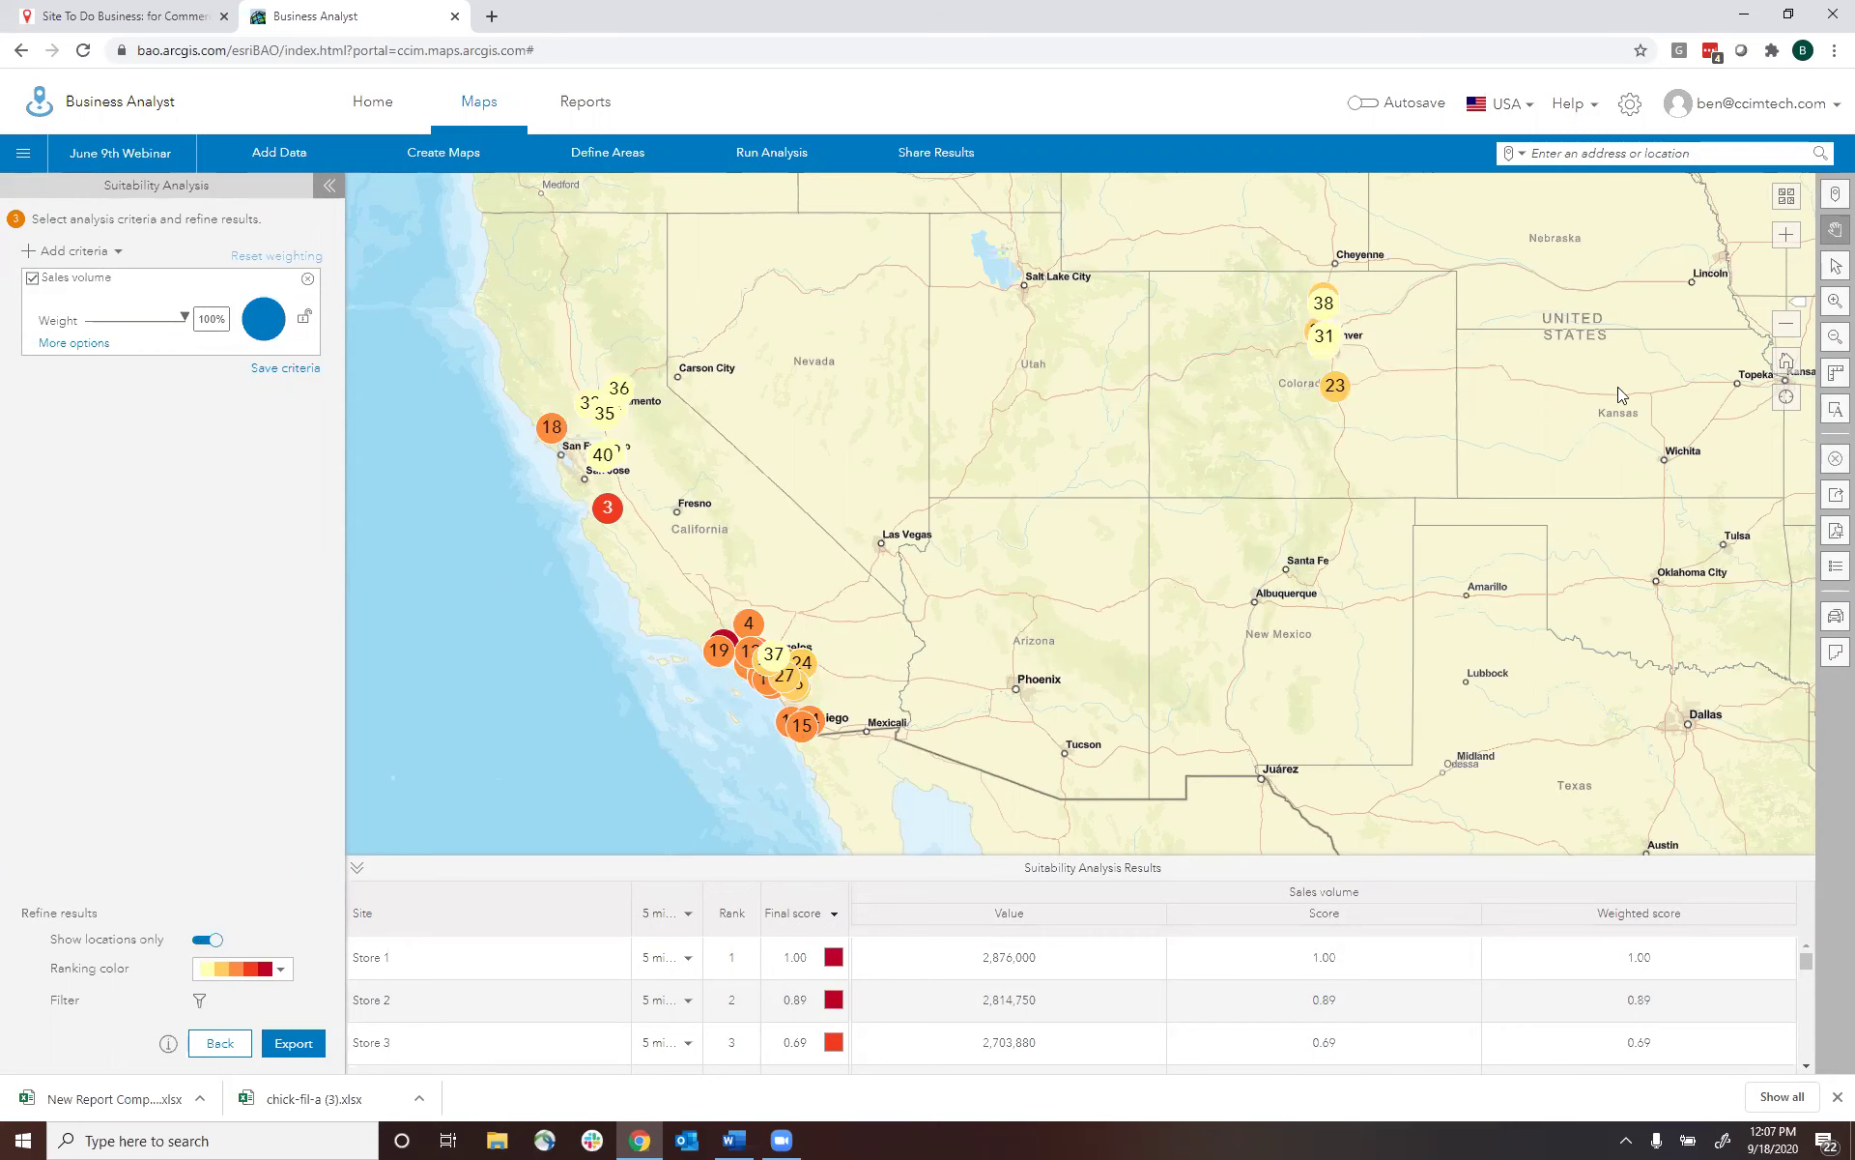
pyautogui.scroll(1, 852, 661)
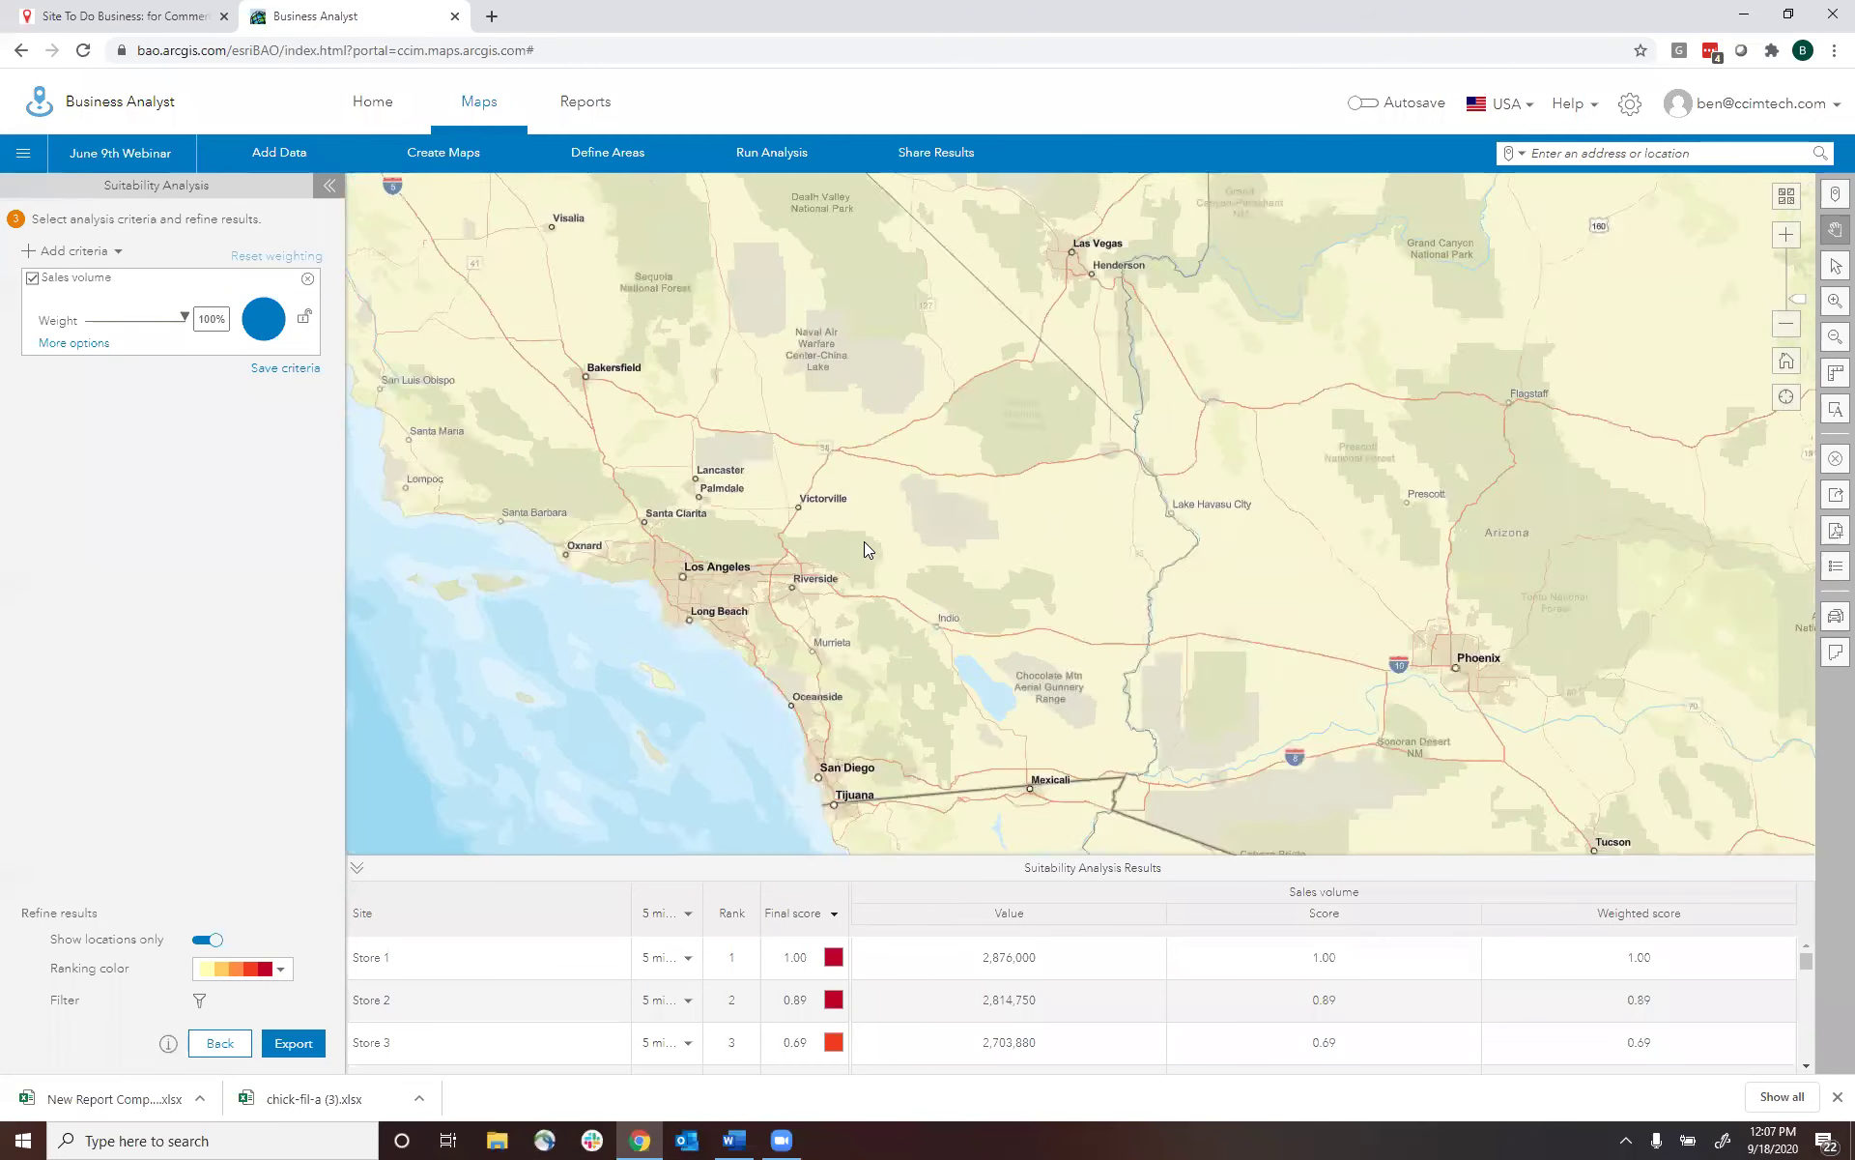
pyautogui.scroll(1, 635, 838)
pyautogui.moveTo(687, 509)
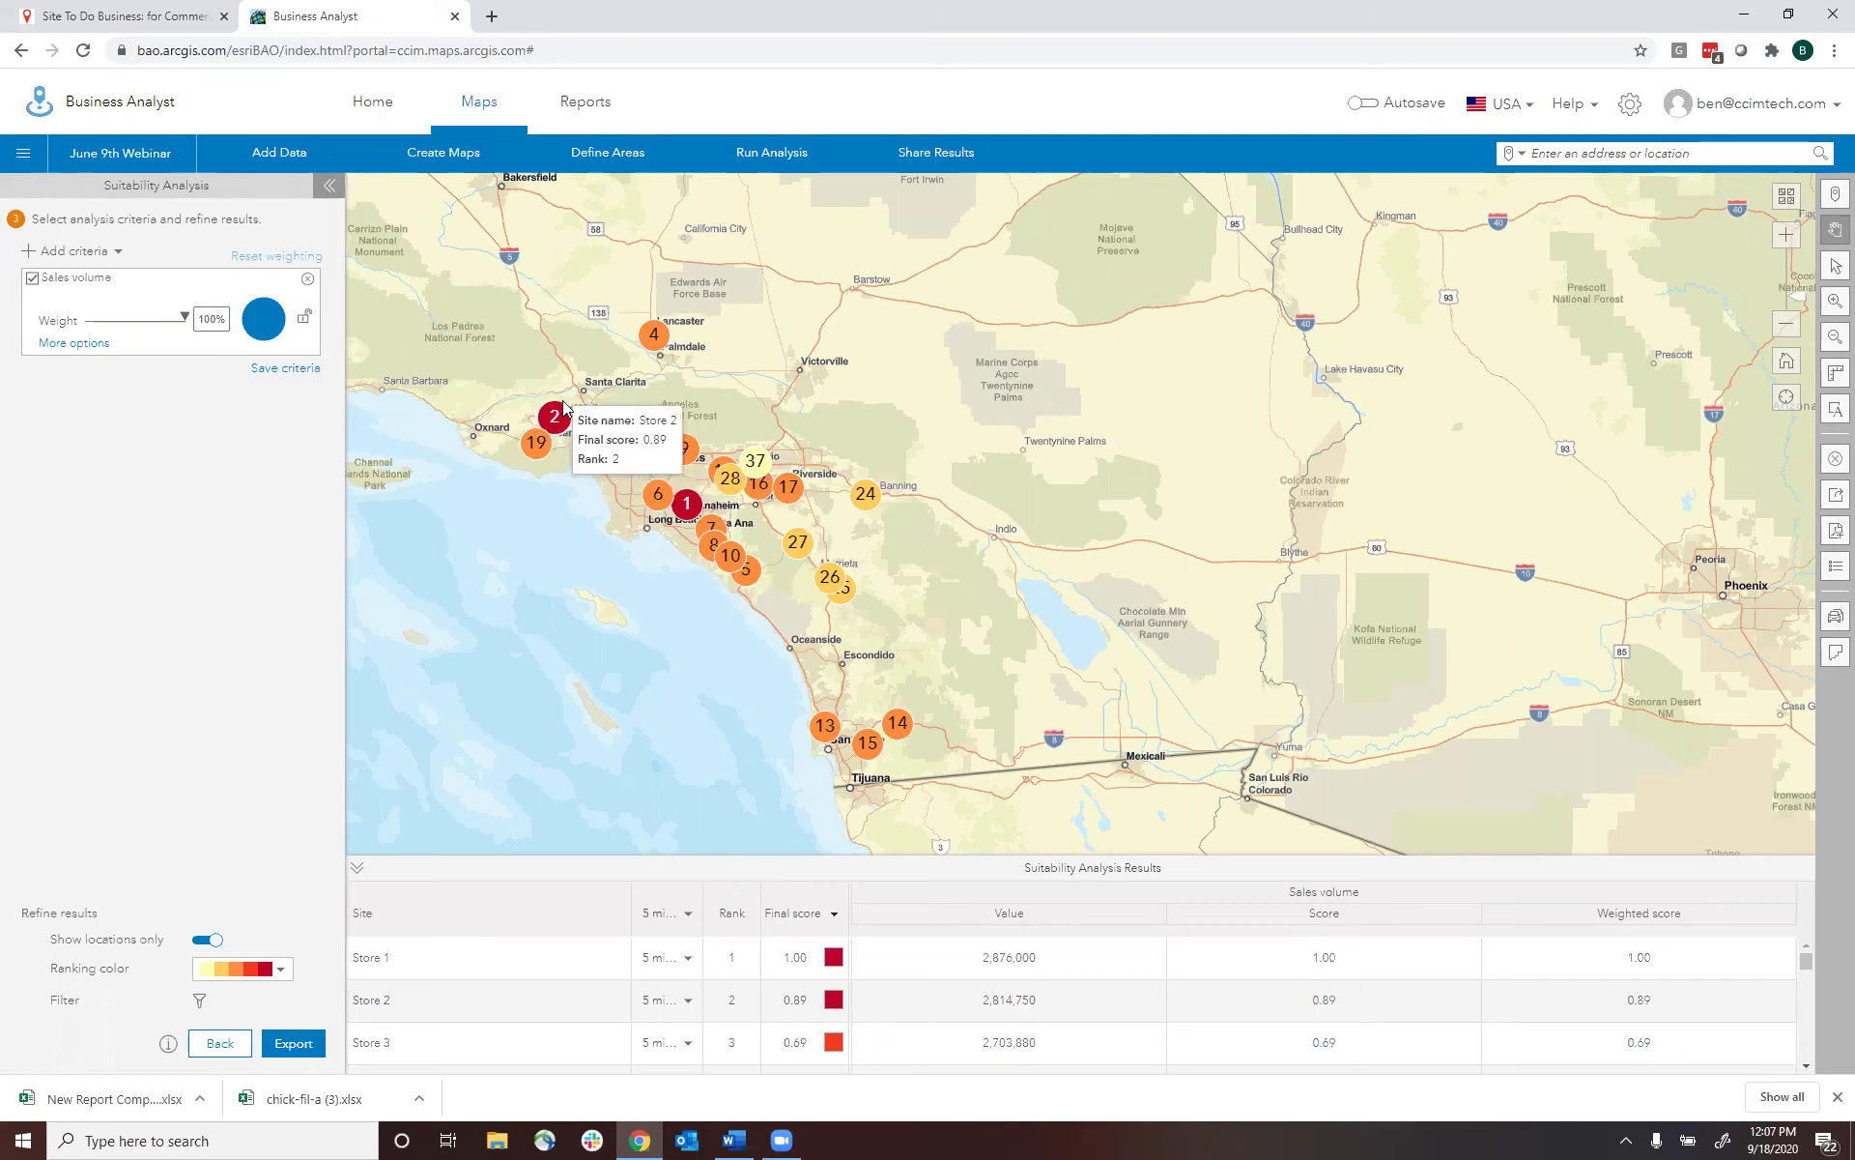
pyautogui.click(1787, 323)
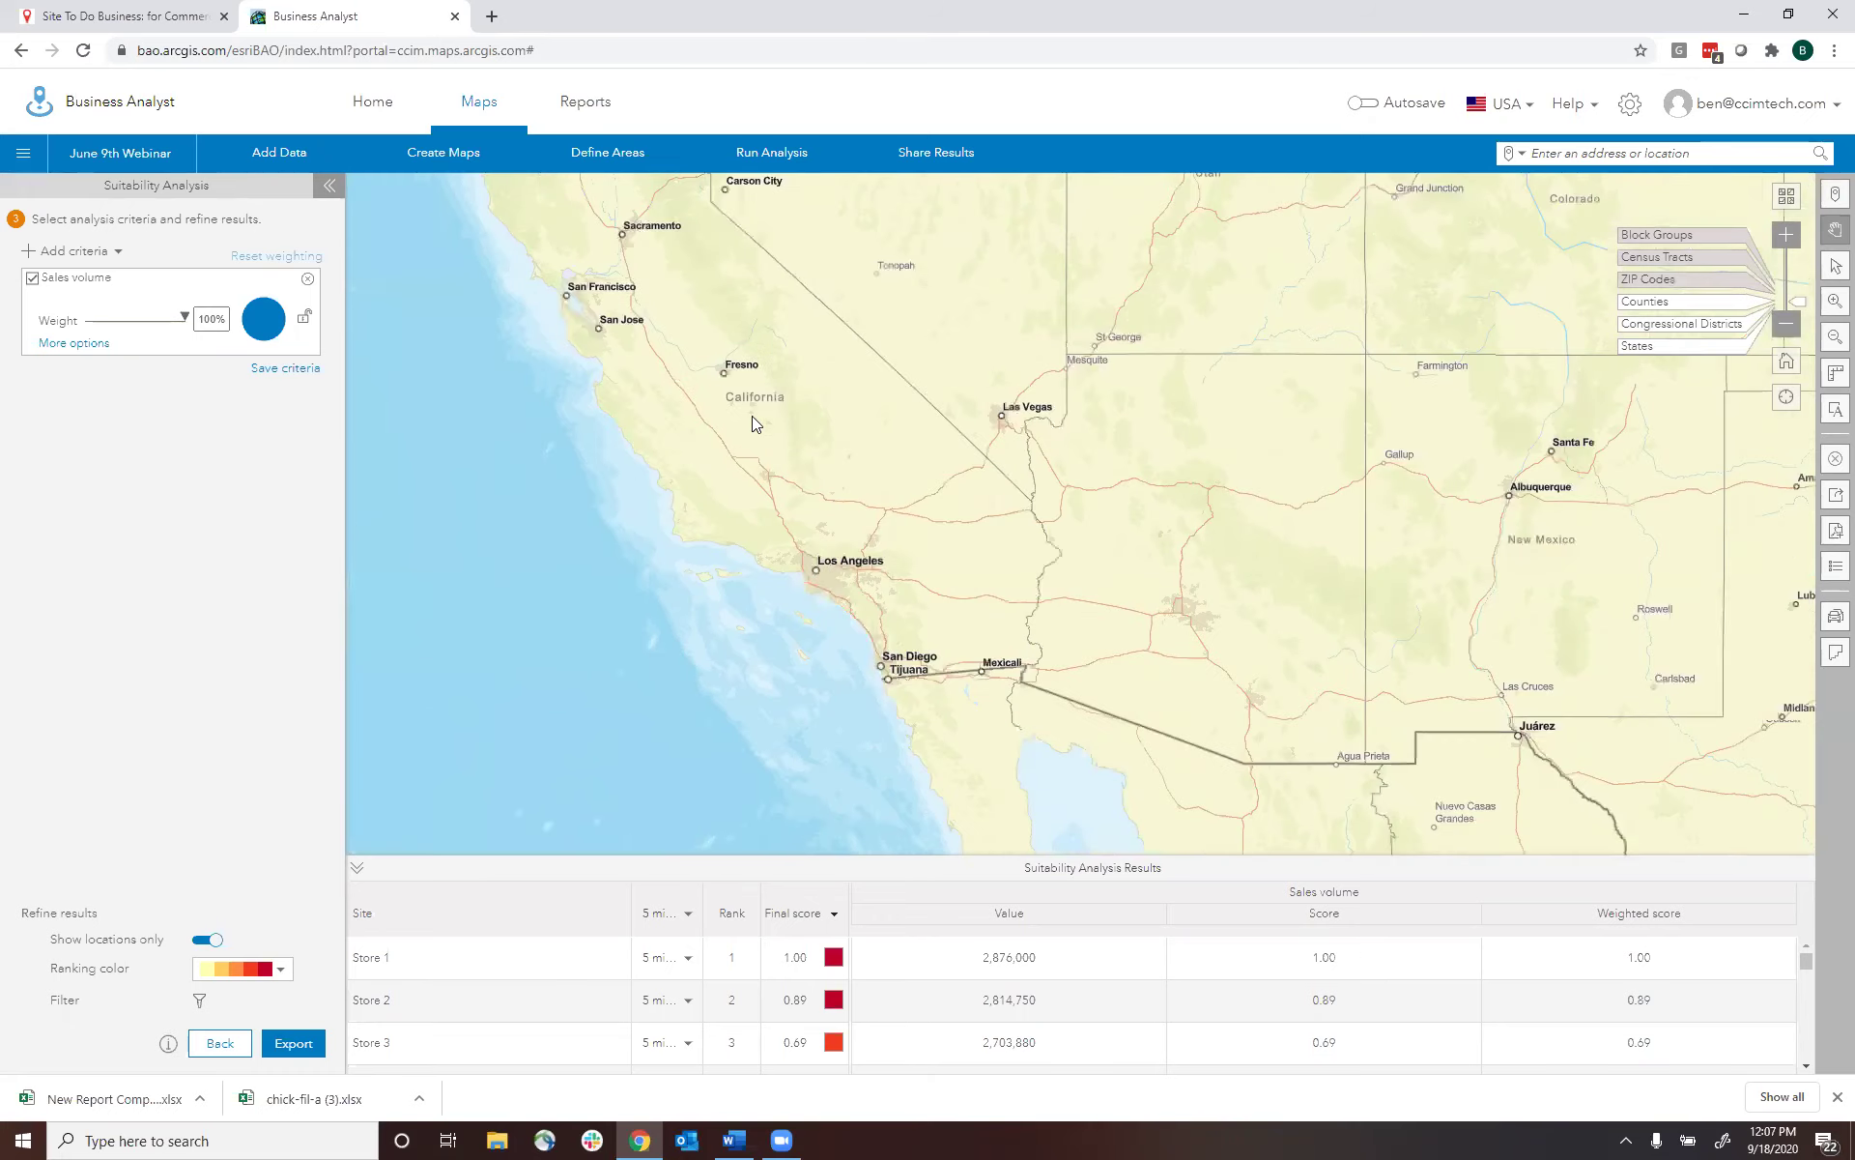
pyautogui.moveTo(669, 455)
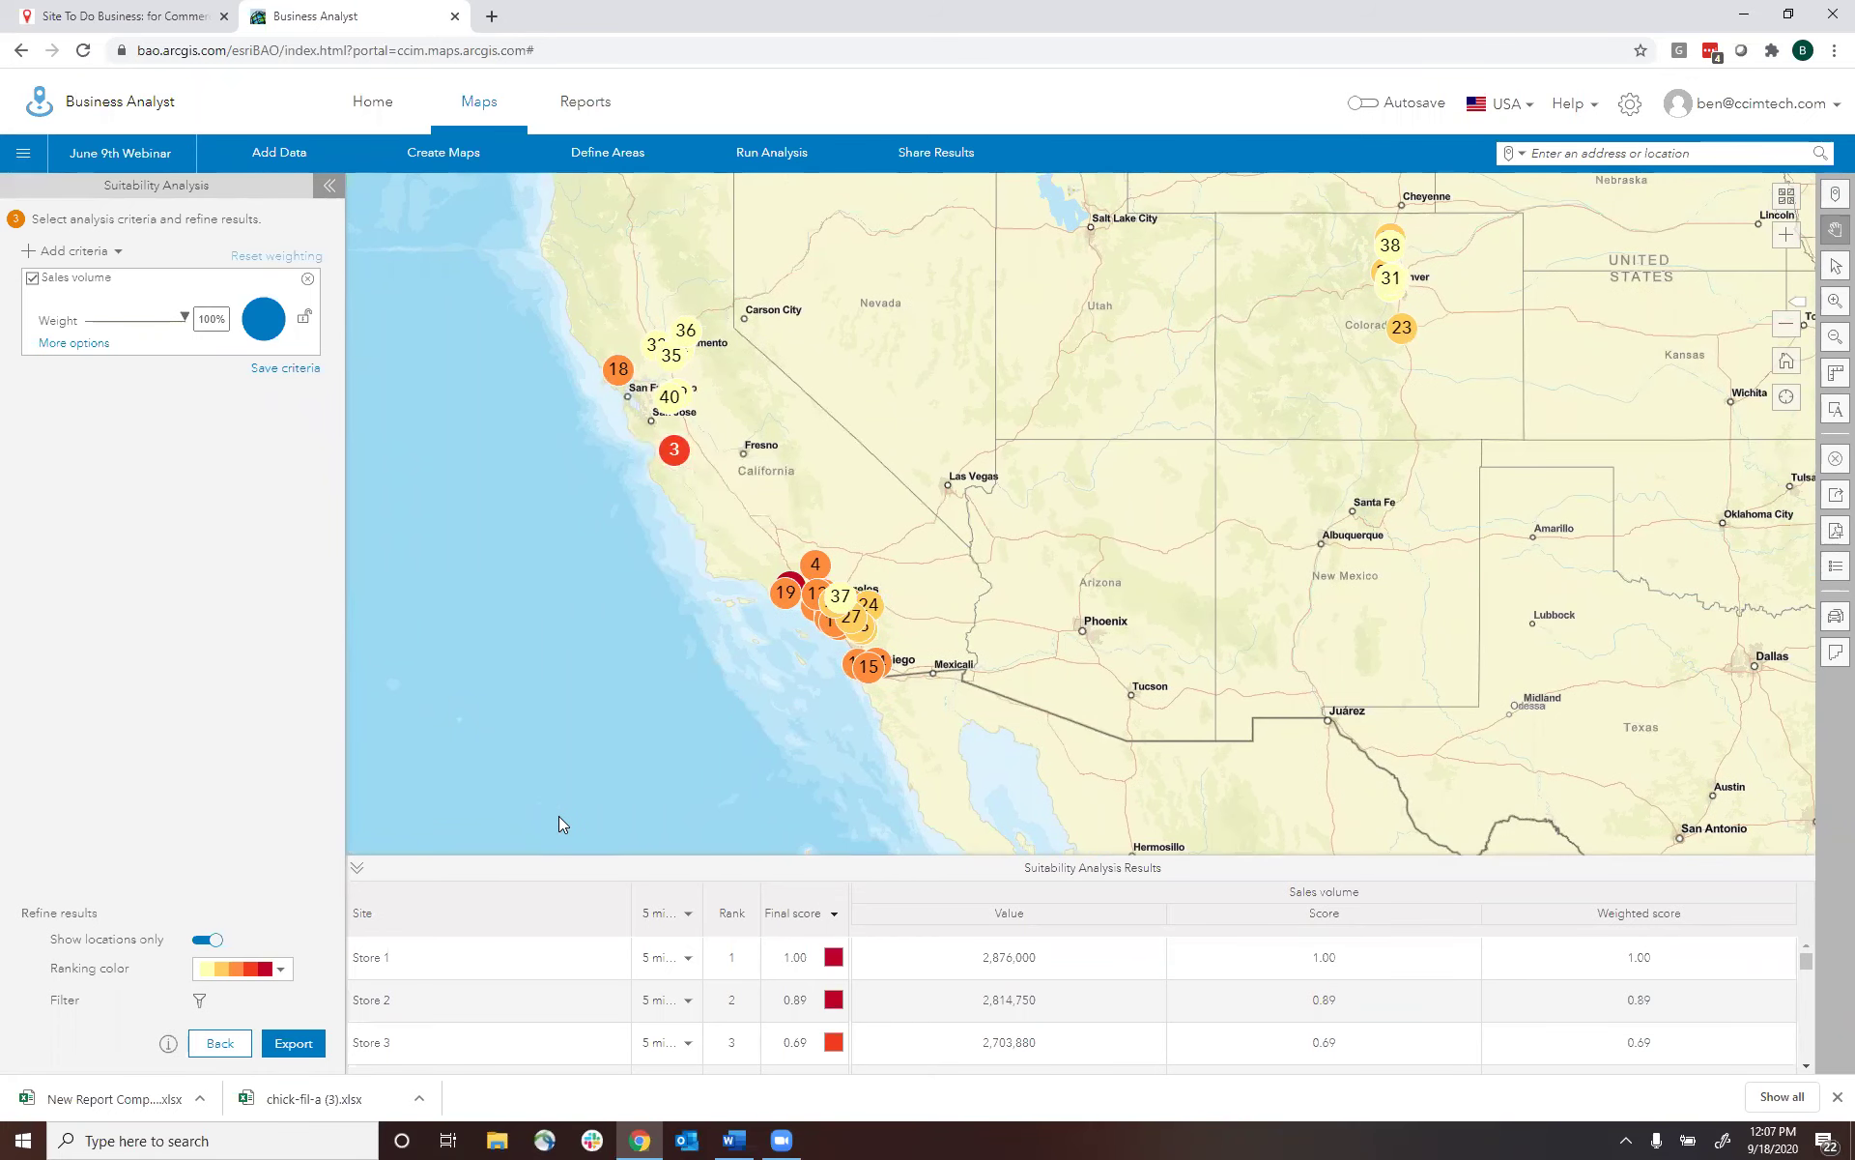
pyautogui.moveTo(1278, 503); pyautogui.dragTo(1203, 526)
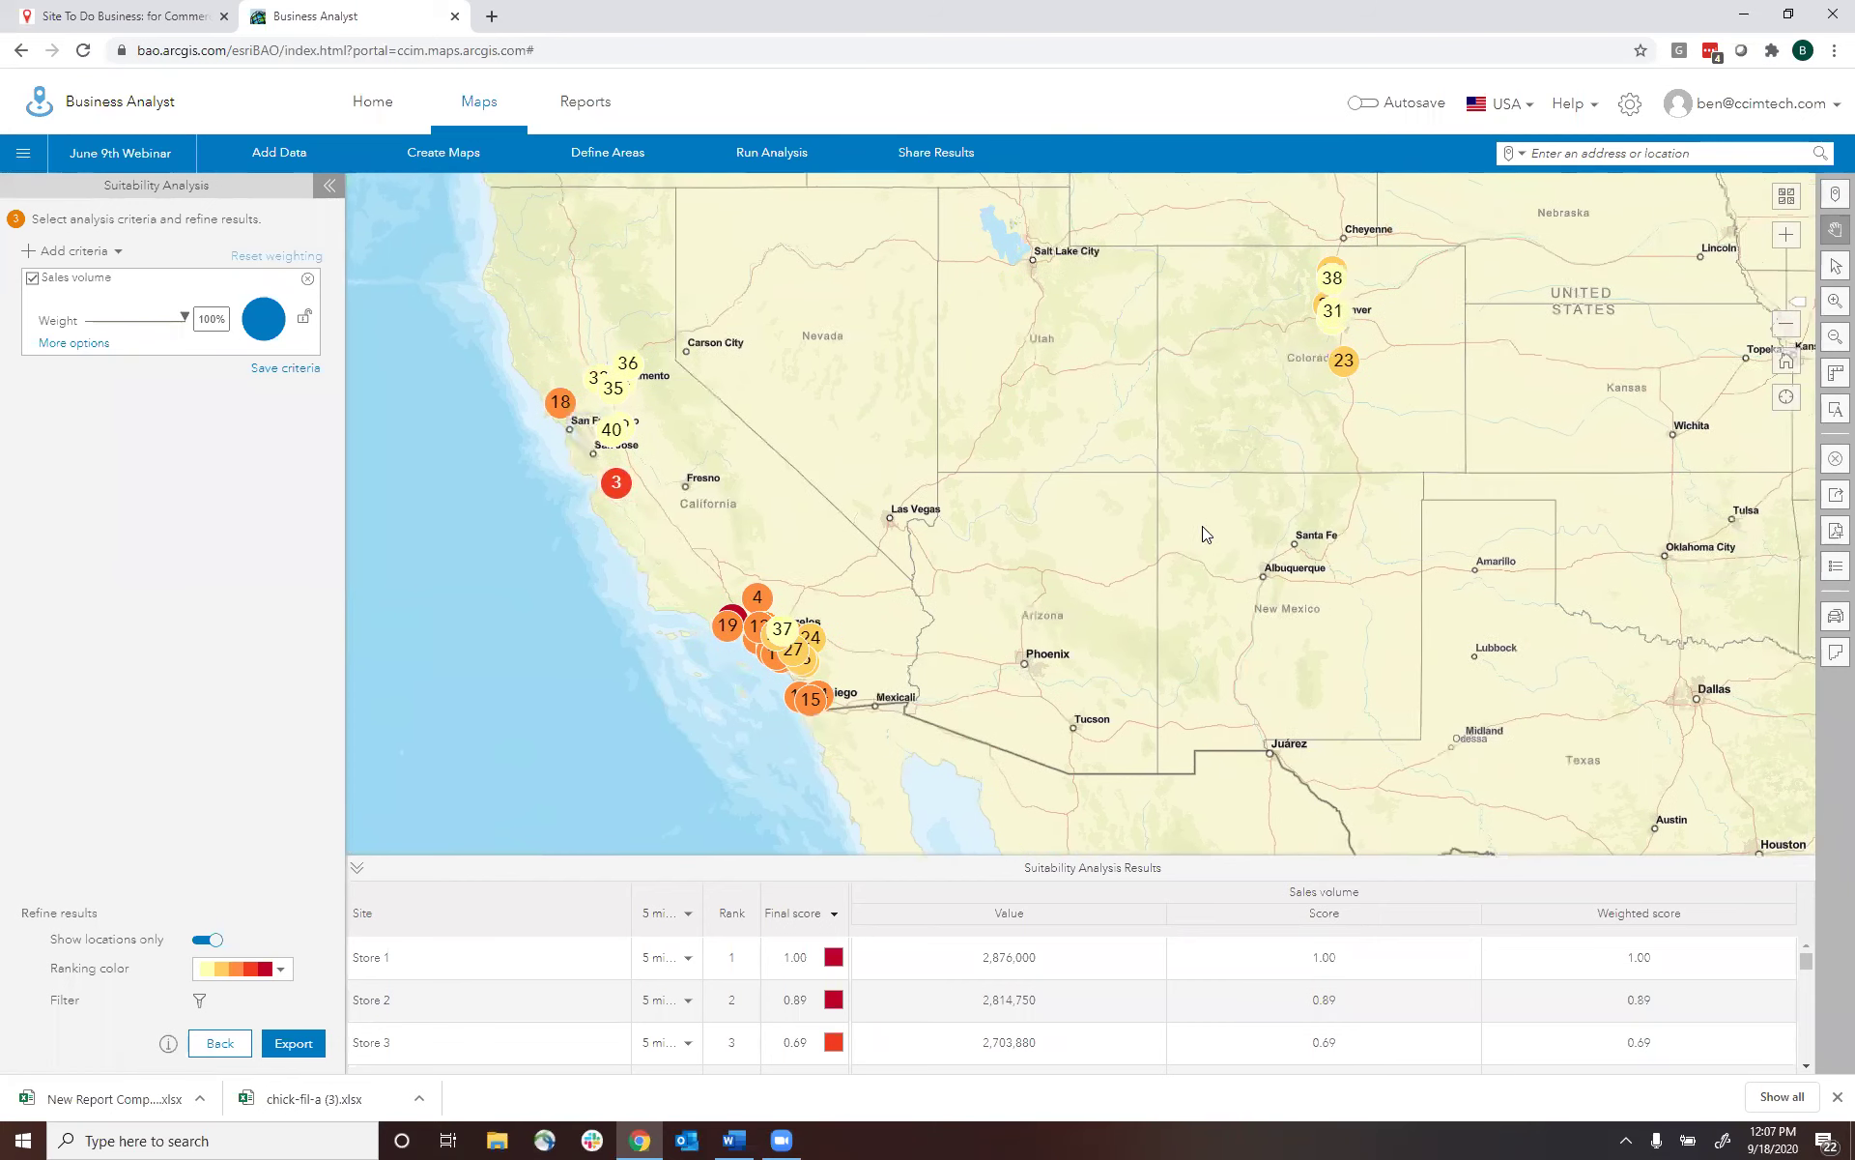
# - Filter the suitability results by rank
pyautogui.click(200, 1002)
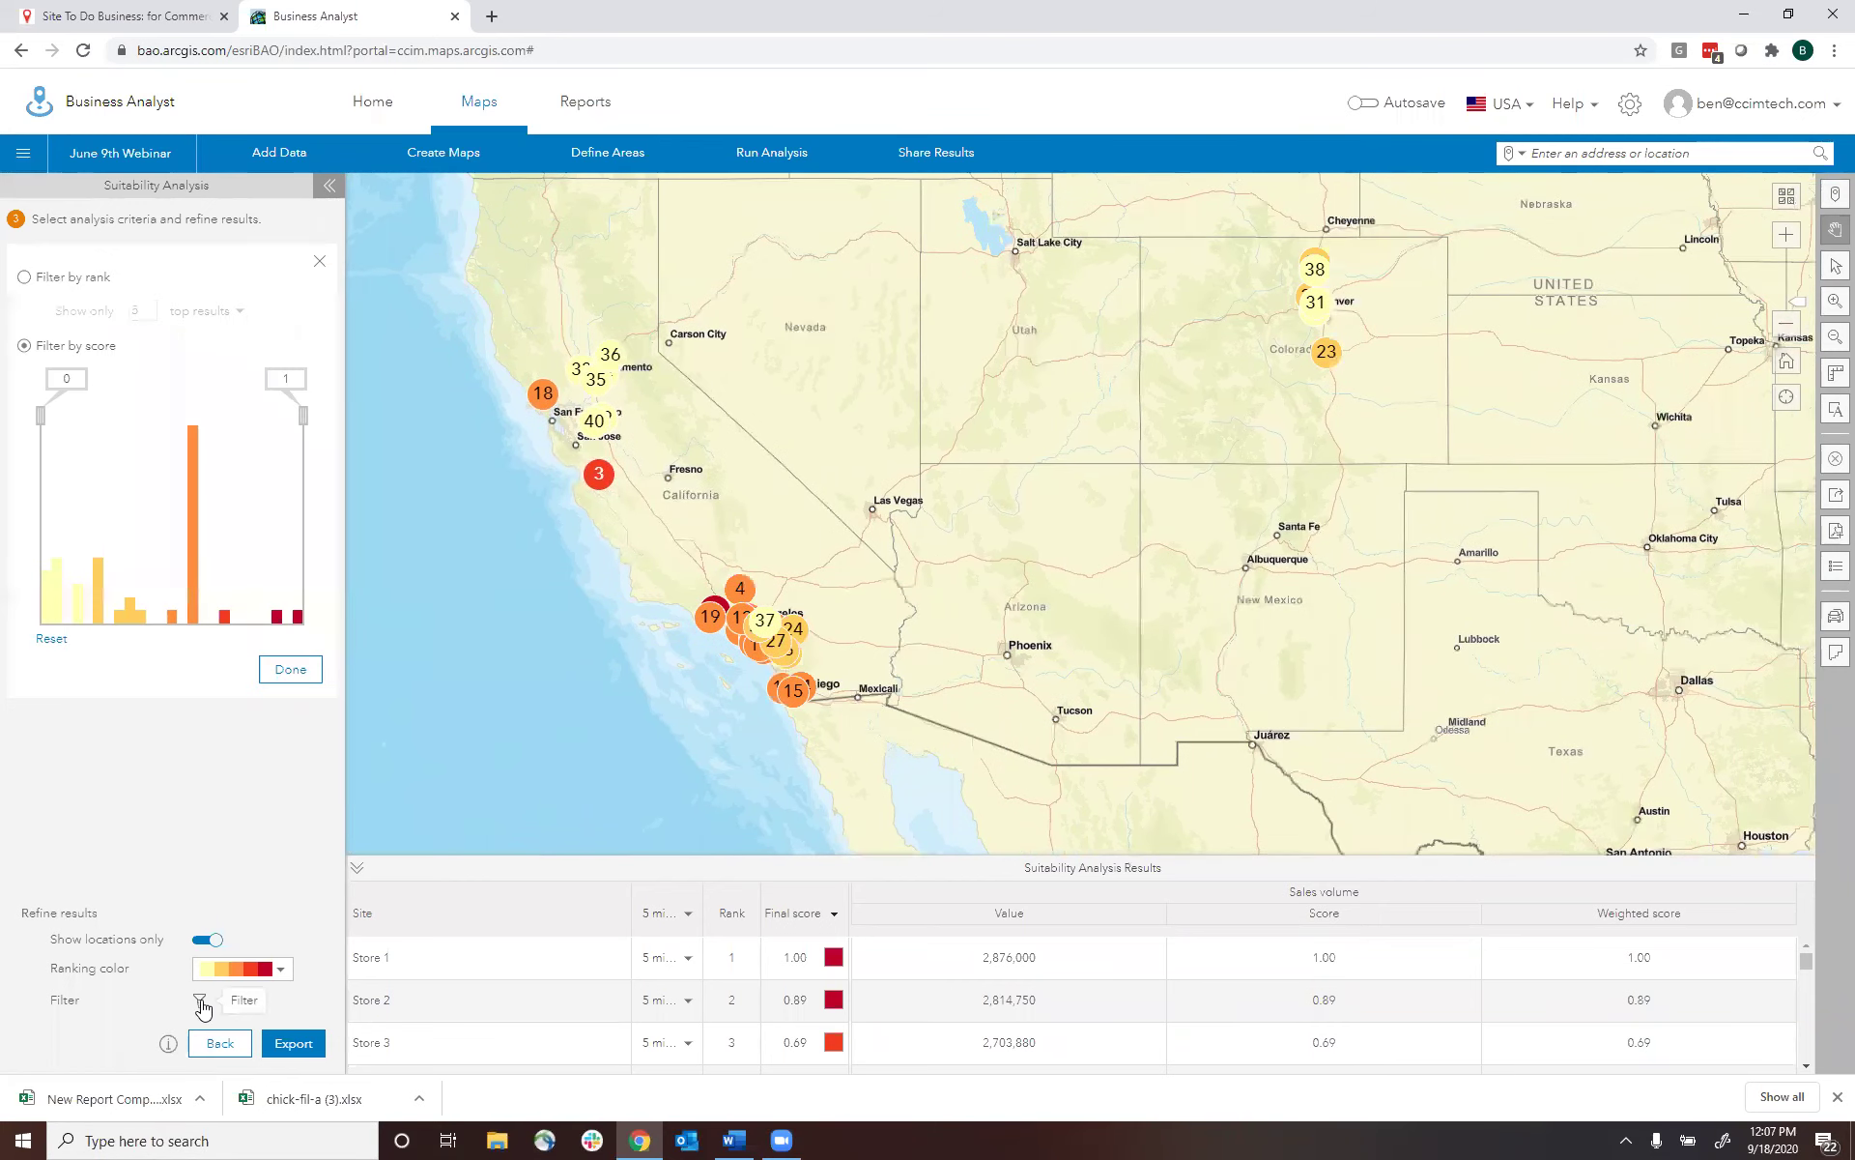
pyautogui.click(24, 279)
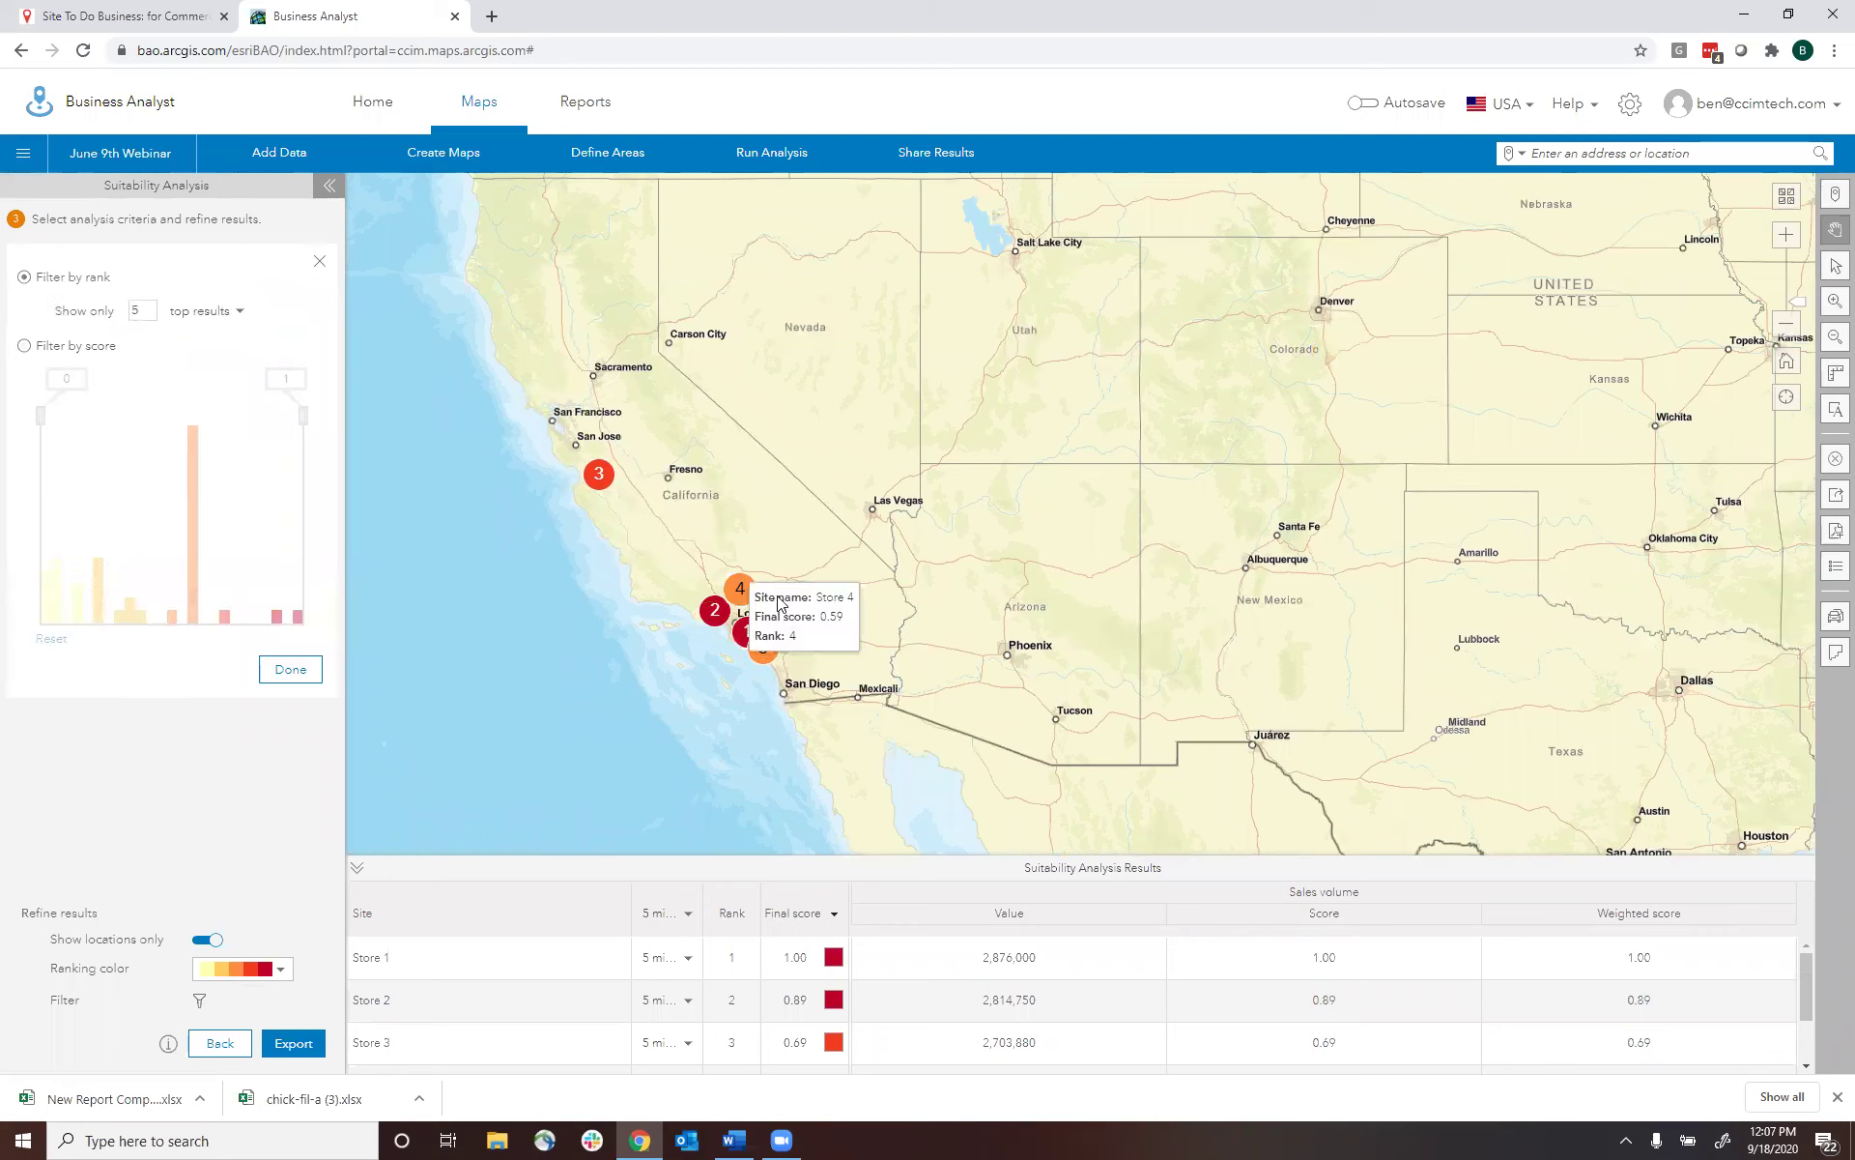
pyautogui.moveTo(774, 633)
pyautogui.moveTo(595, 485)
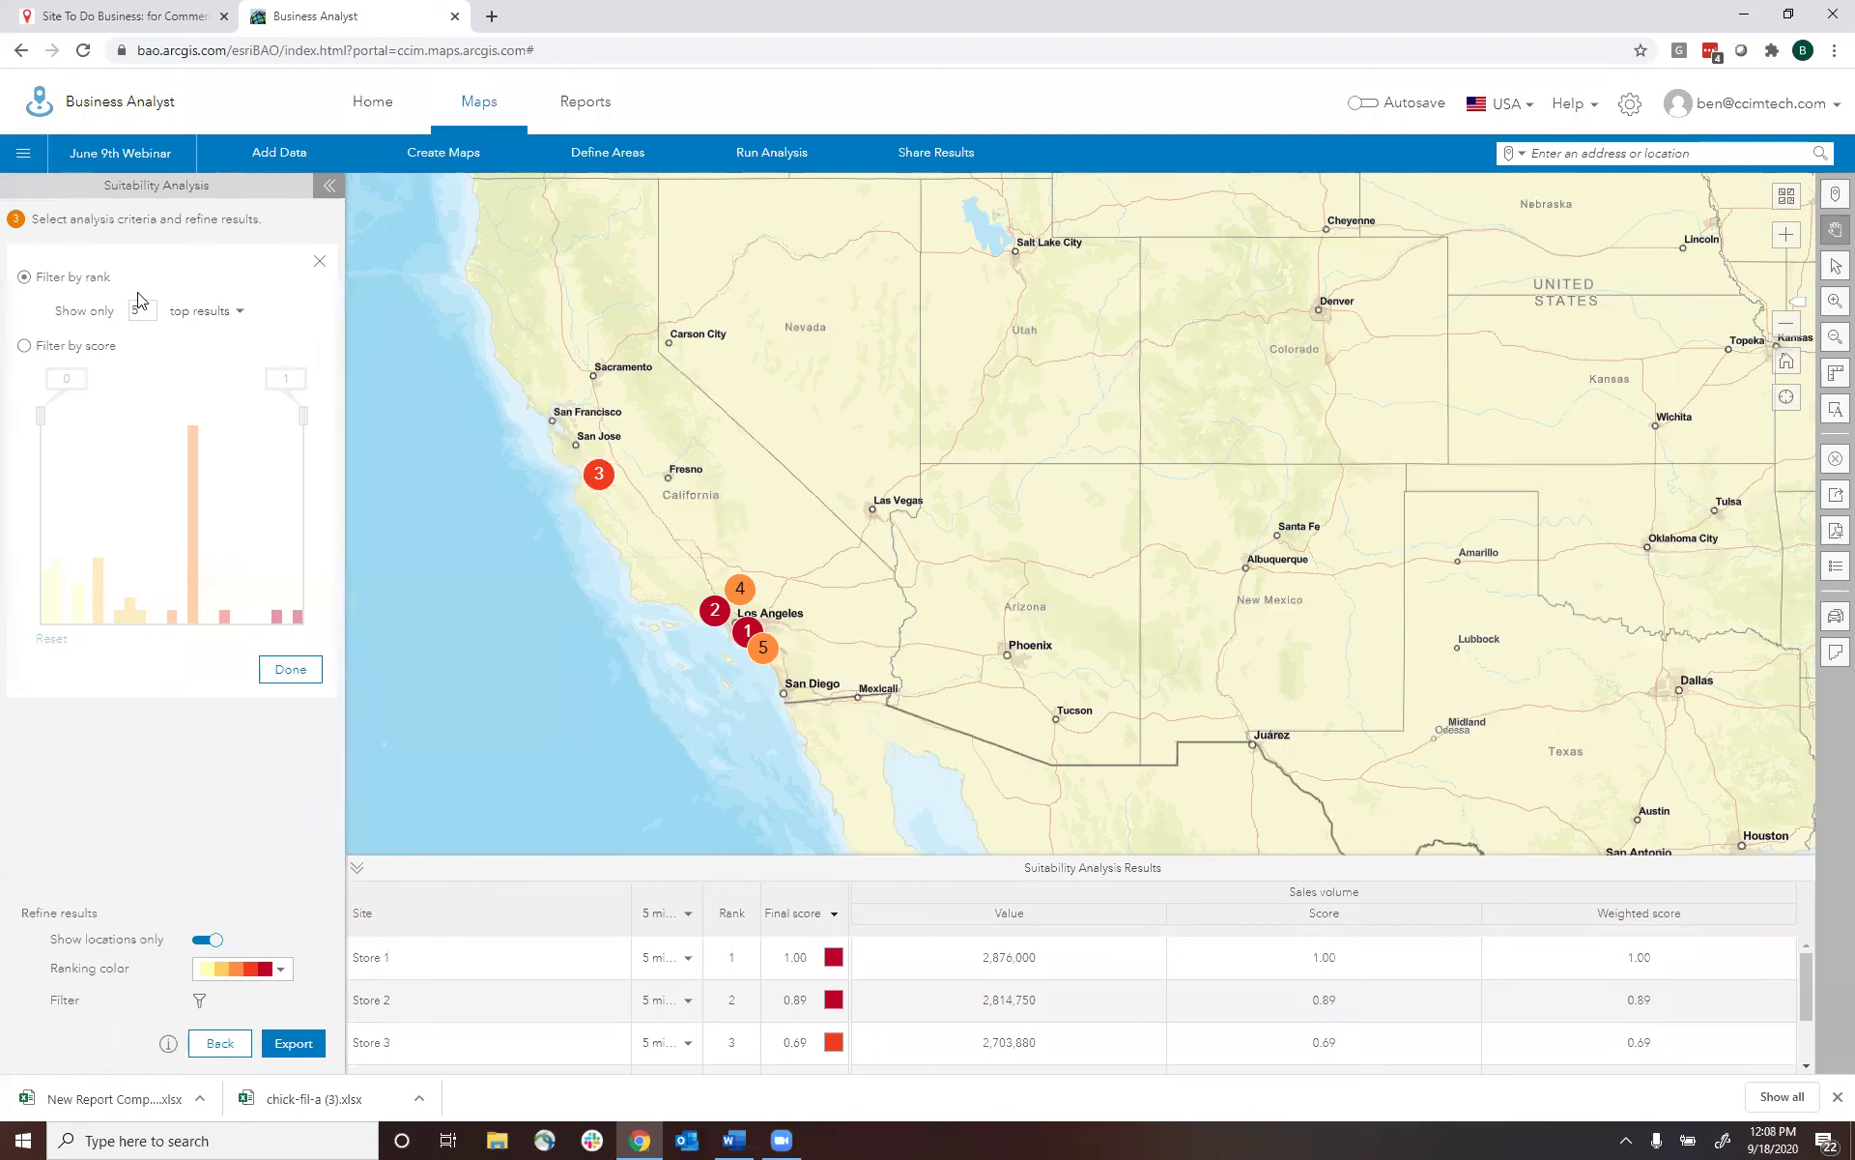
# - Try bottom-ranked results, then return to top-ranked and show only the top 15 stores
pyautogui.click(238, 312)
pyautogui.click(213, 355)
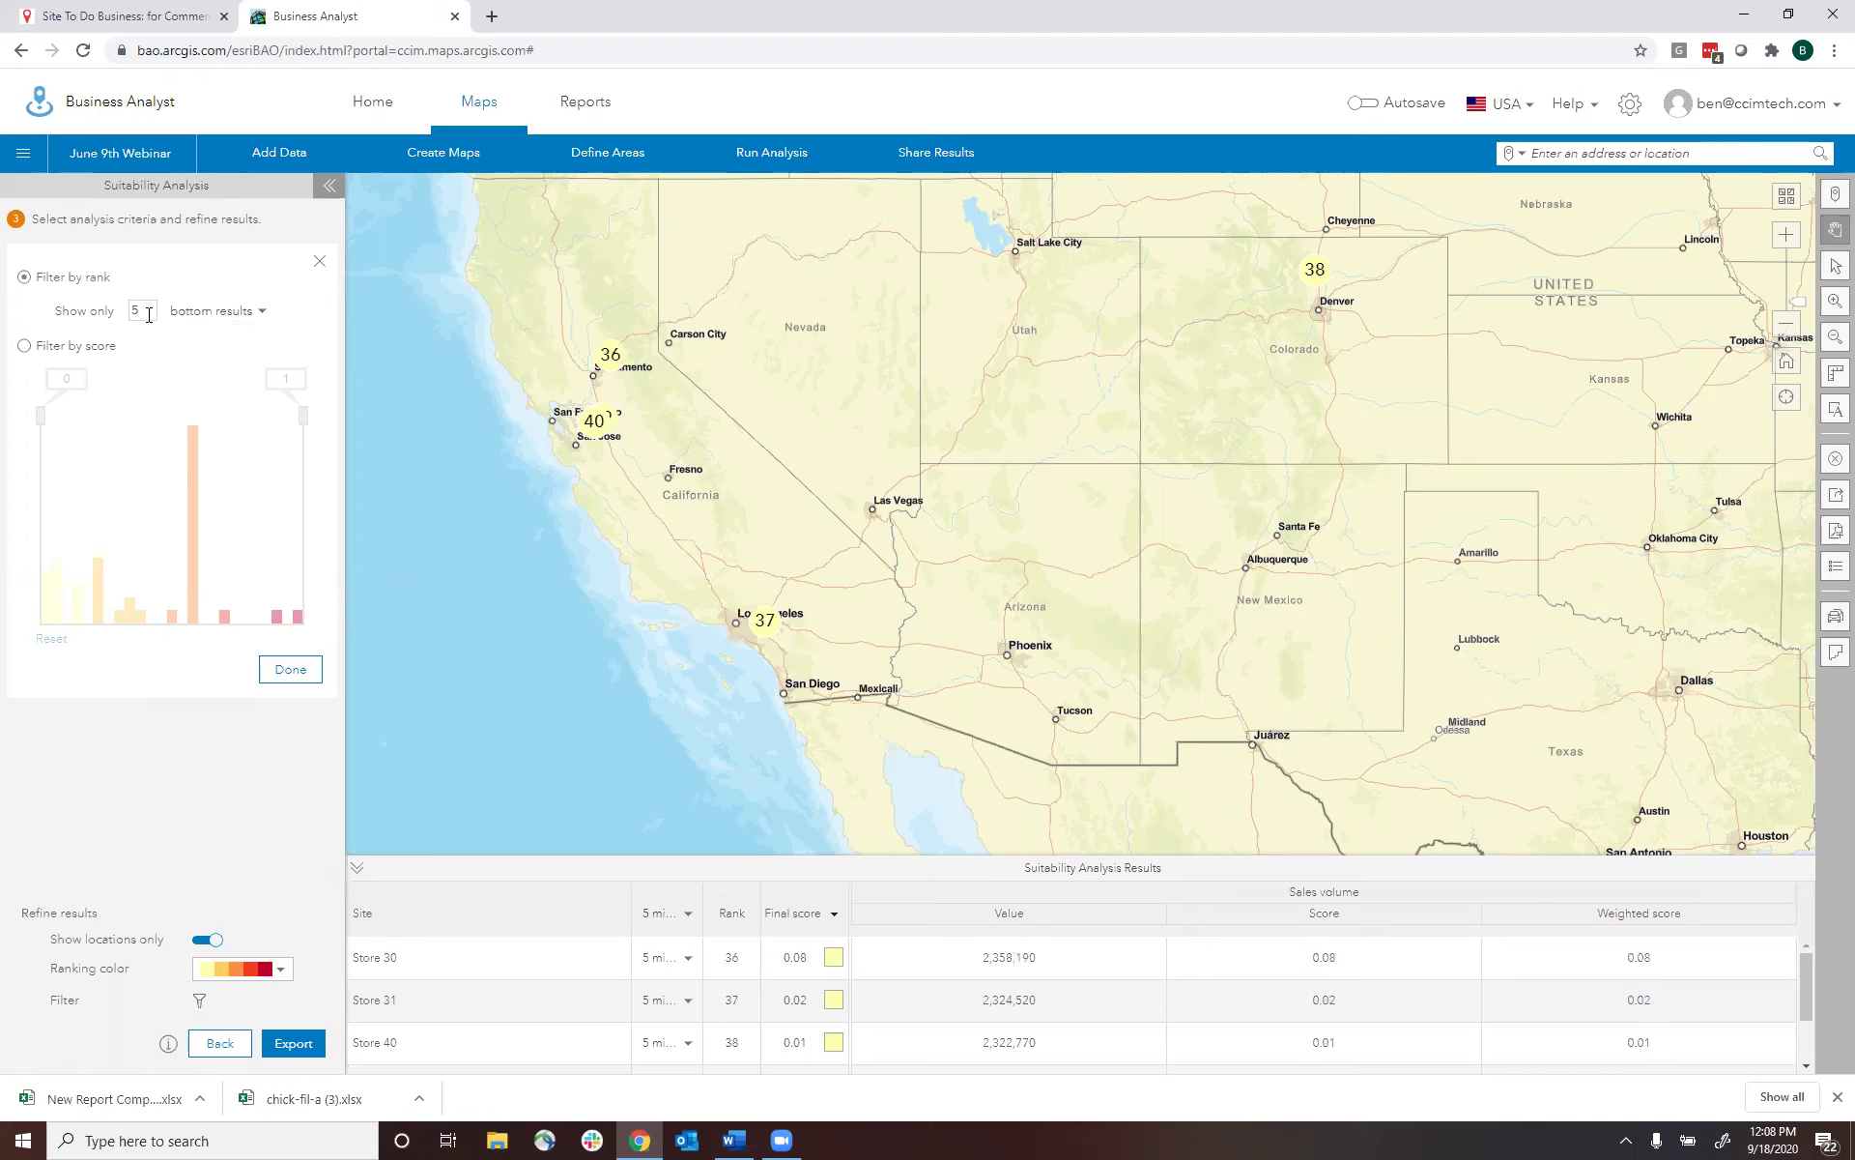
pyautogui.moveTo(774, 630)
pyautogui.click(205, 313)
pyautogui.click(178, 331)
pyautogui.doubleClick(151, 308)
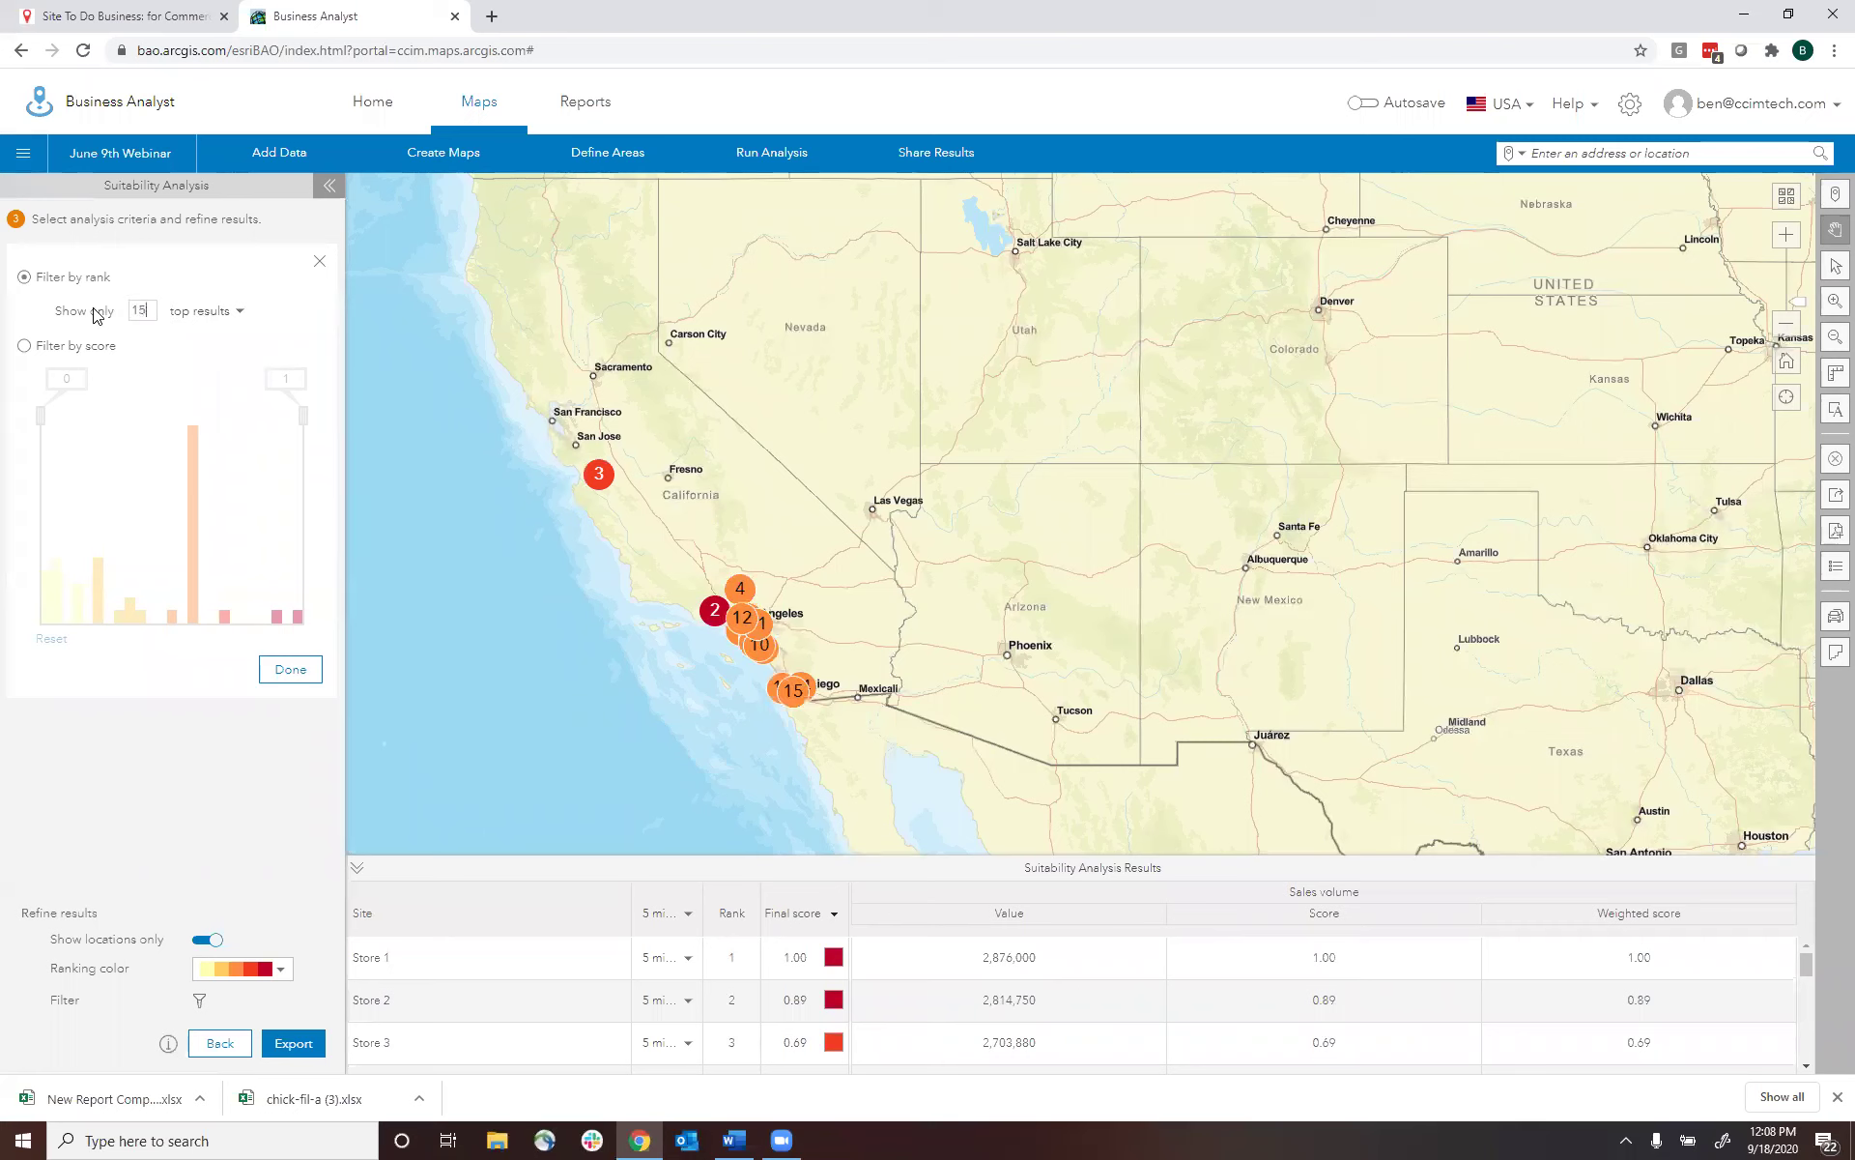
pyautogui.moveTo(1350, 298)
pyautogui.moveTo(598, 474)
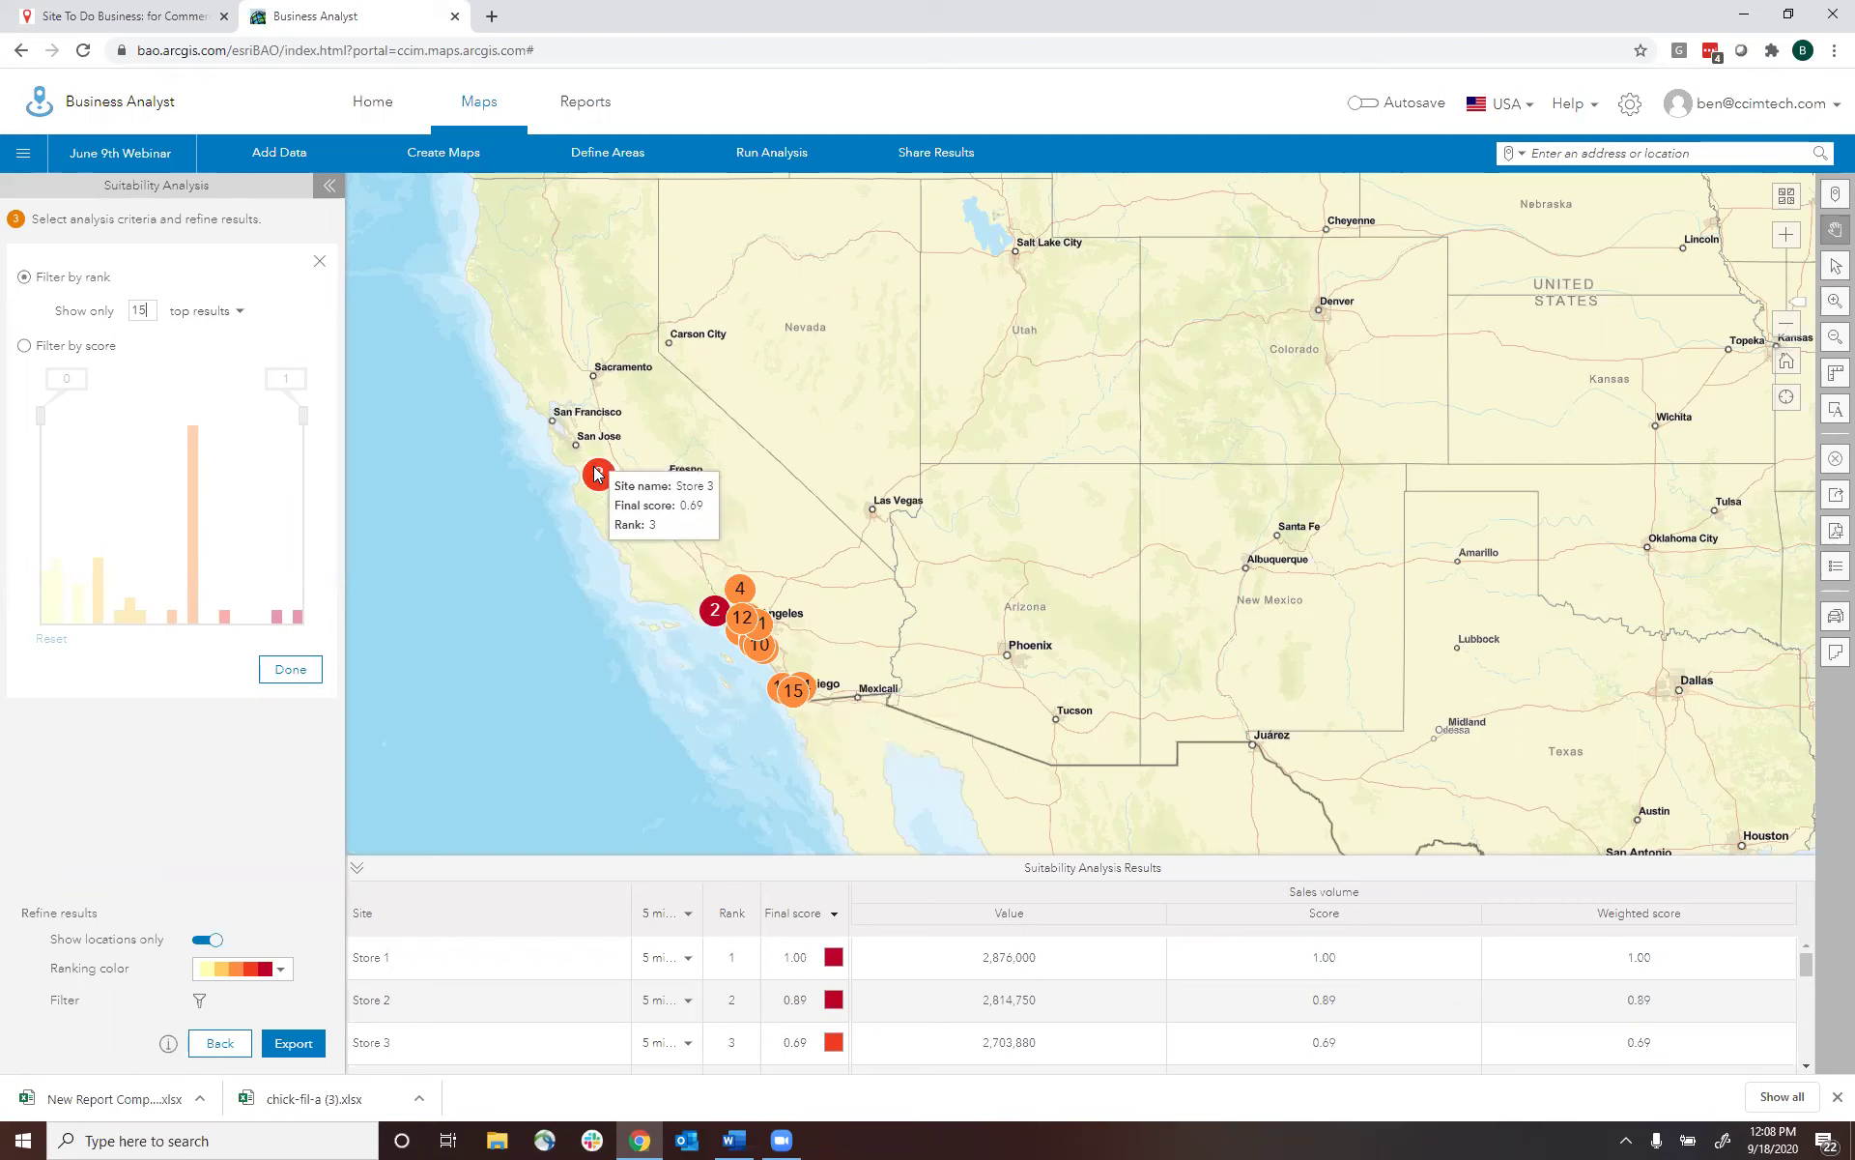
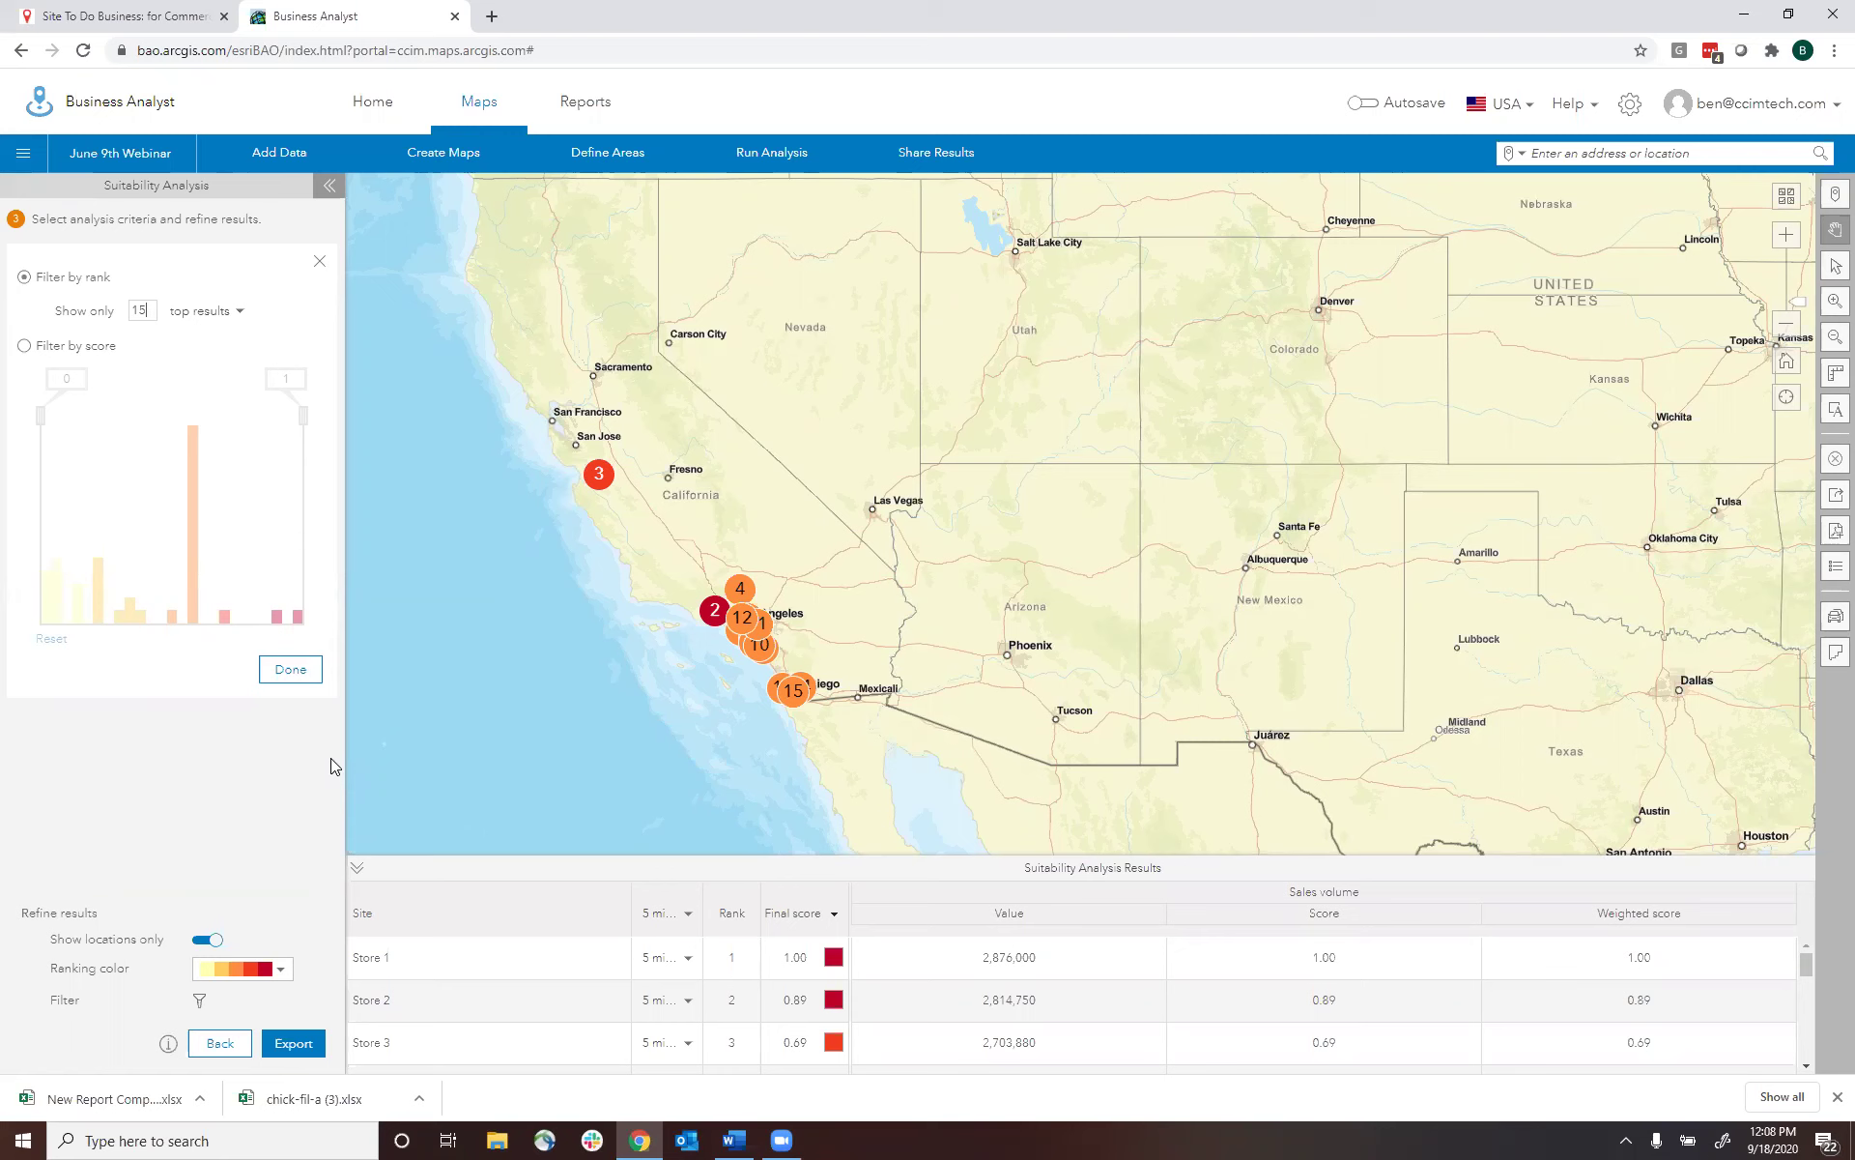
# - Move between the site selection step and the criteria and results step
pyautogui.click(220, 1043)
pyautogui.click(293, 1043)
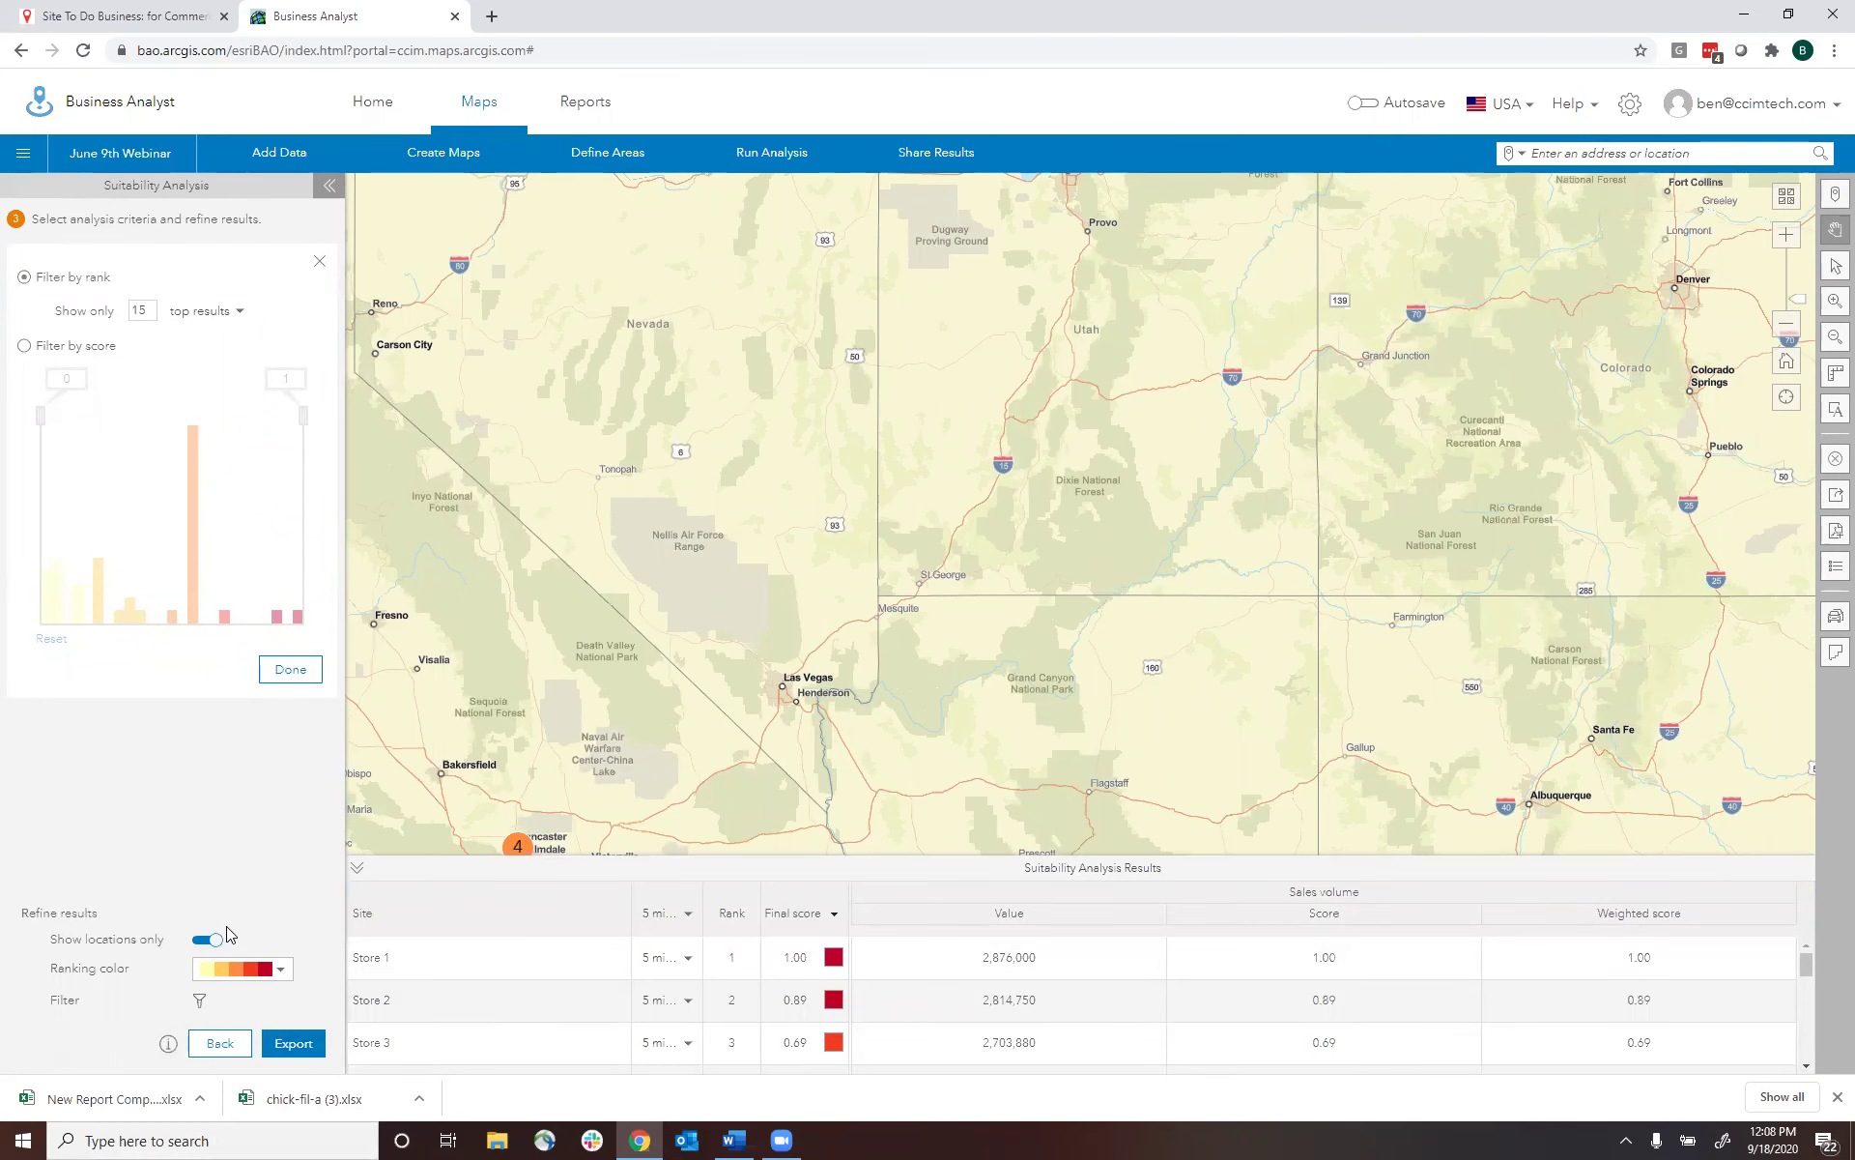
pyautogui.click(219, 1044)
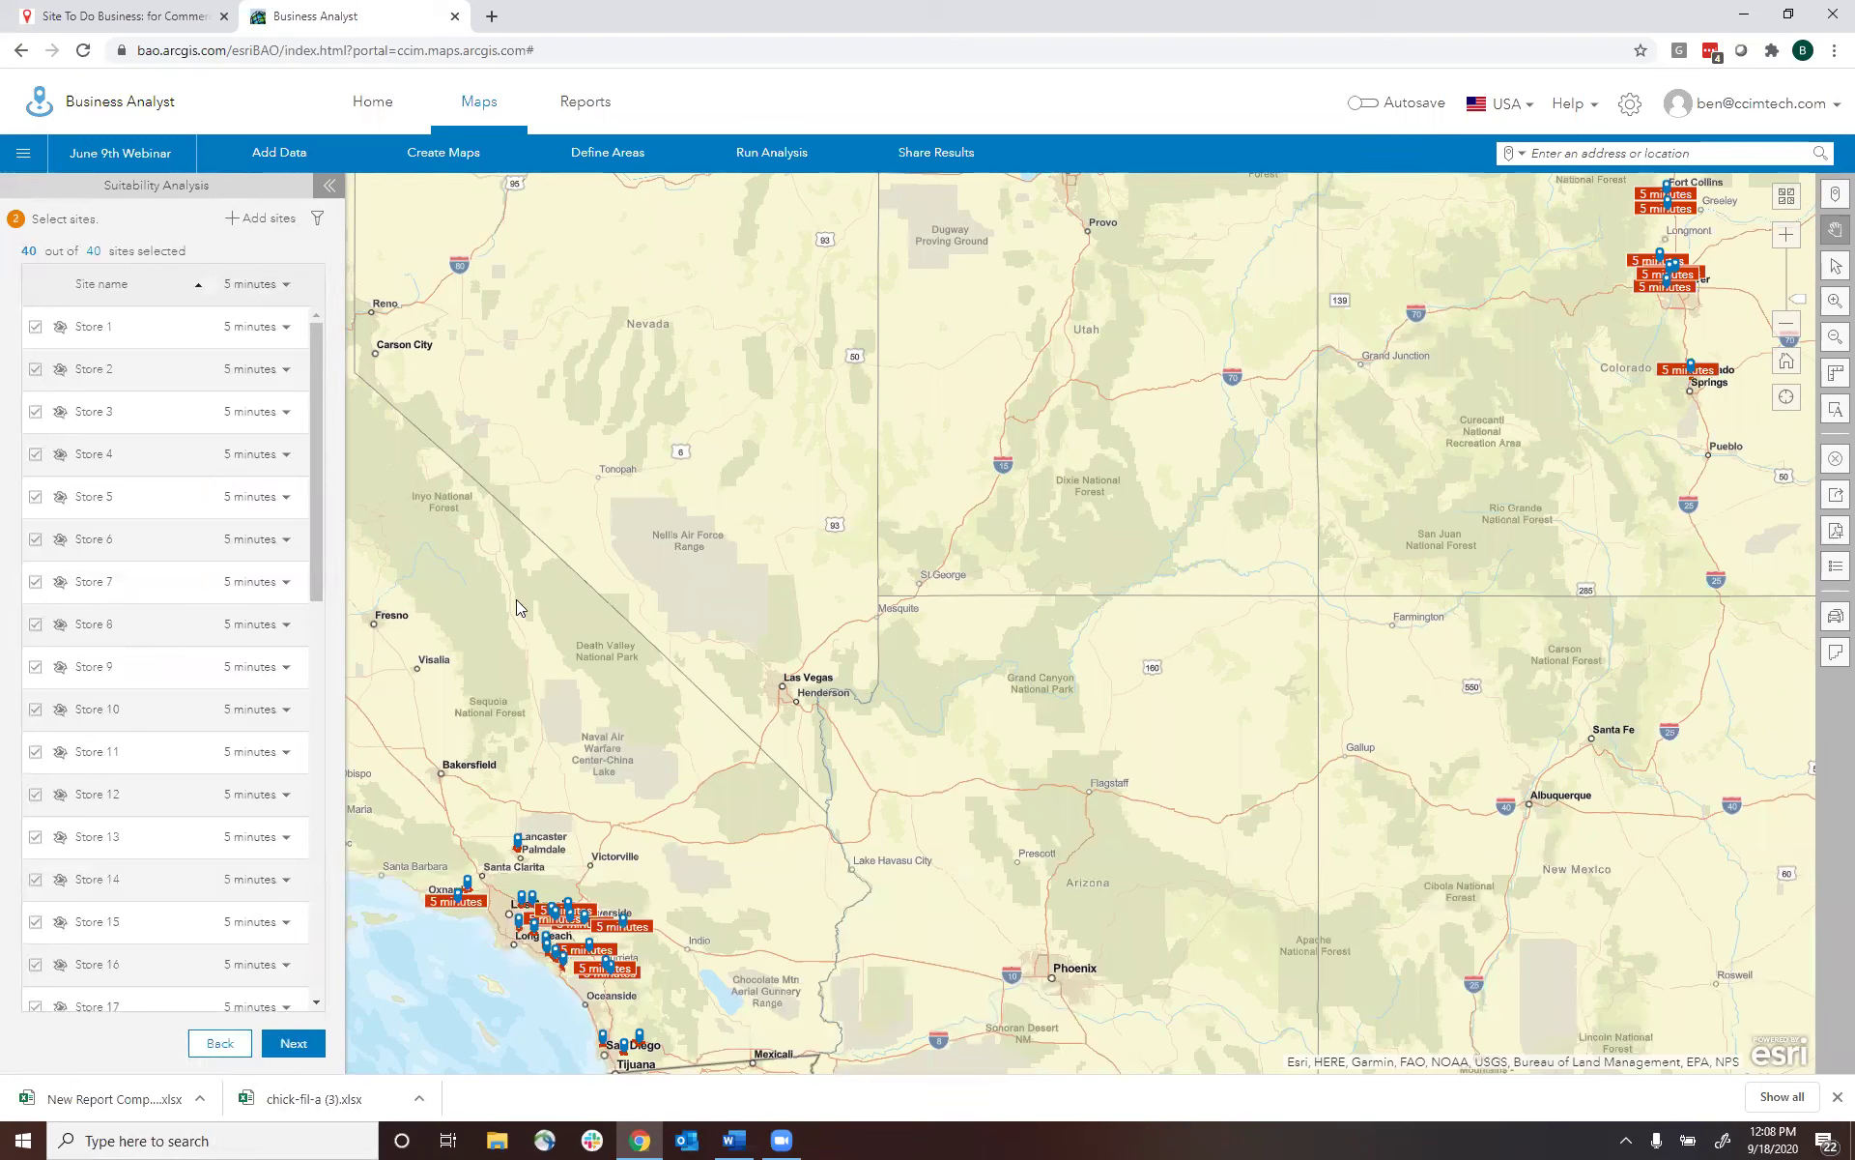
pyautogui.click(289, 1044)
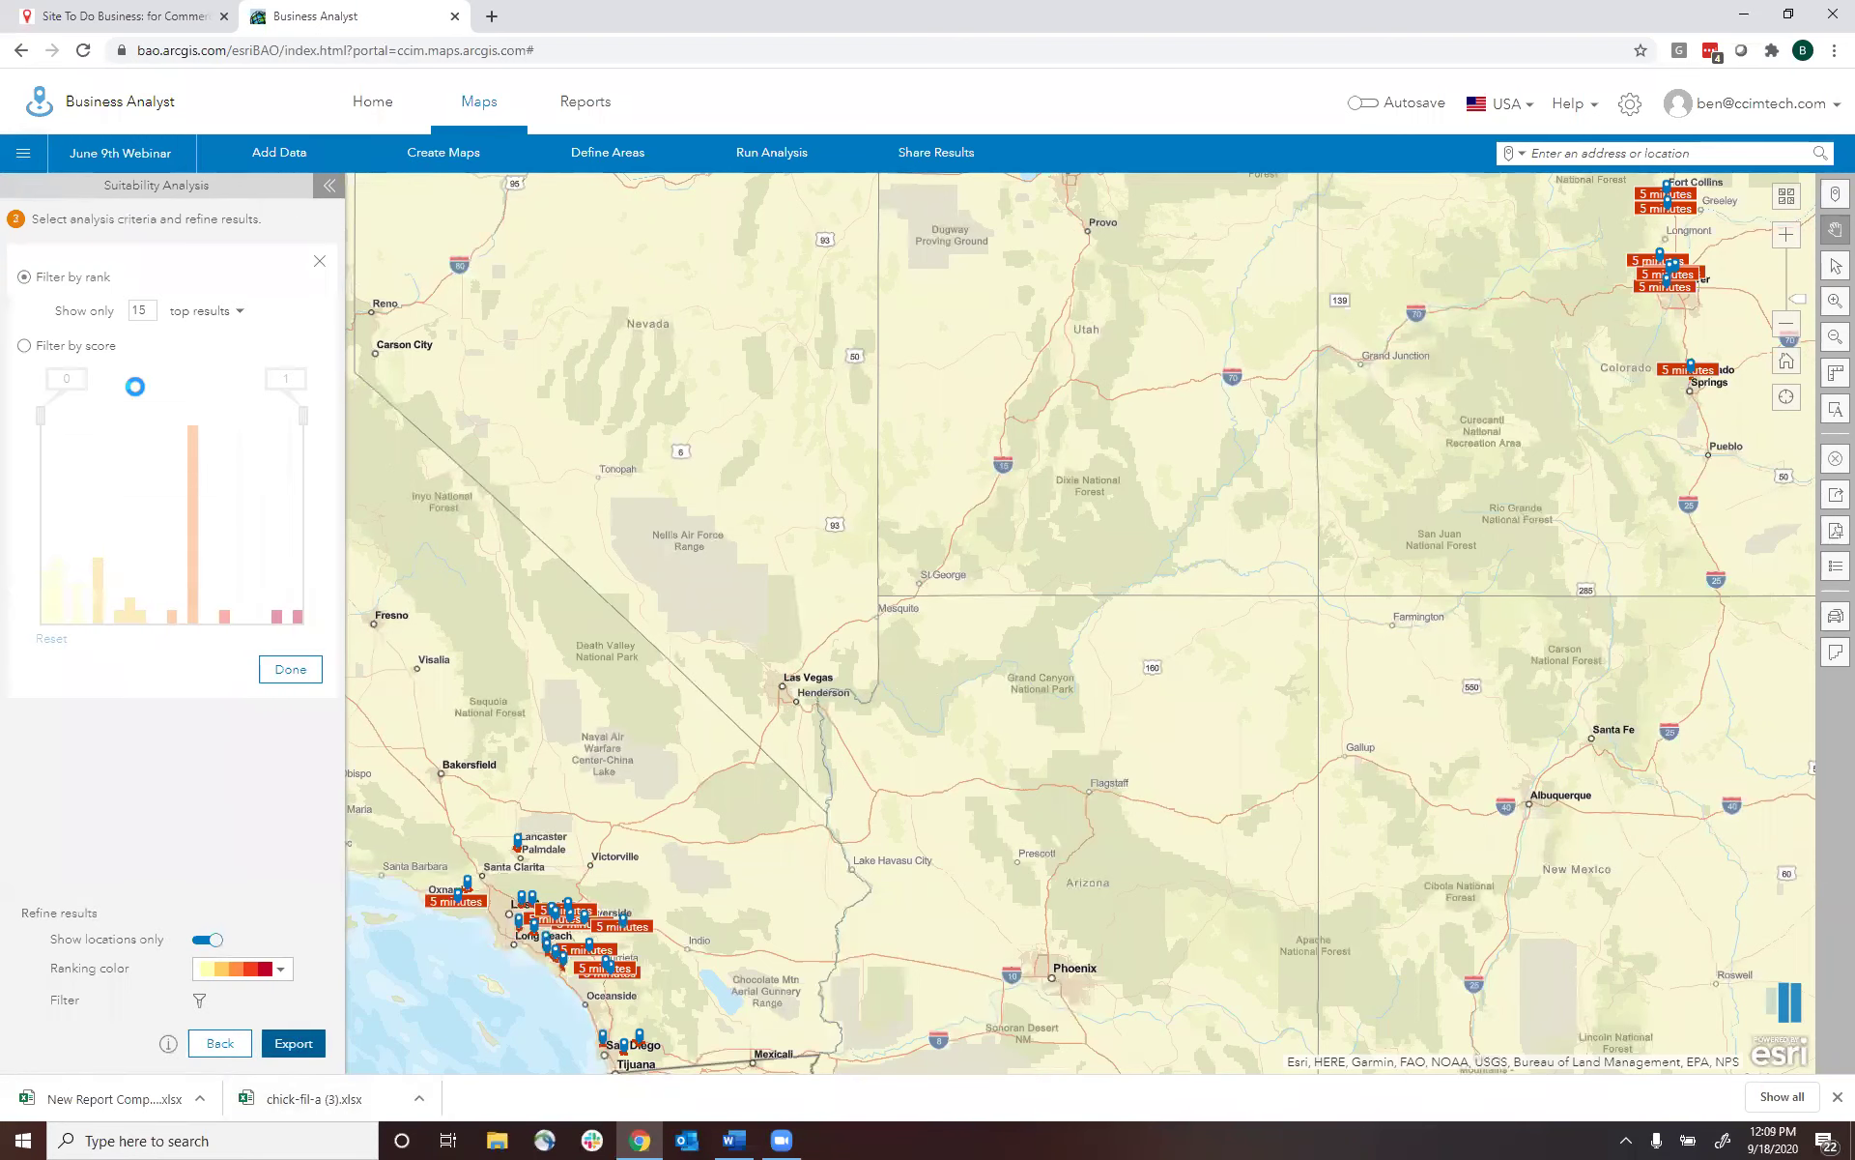
# - Add 2020 Median Household Income from the data browser's Income variables as a second criterion
pyautogui.click(319, 262)
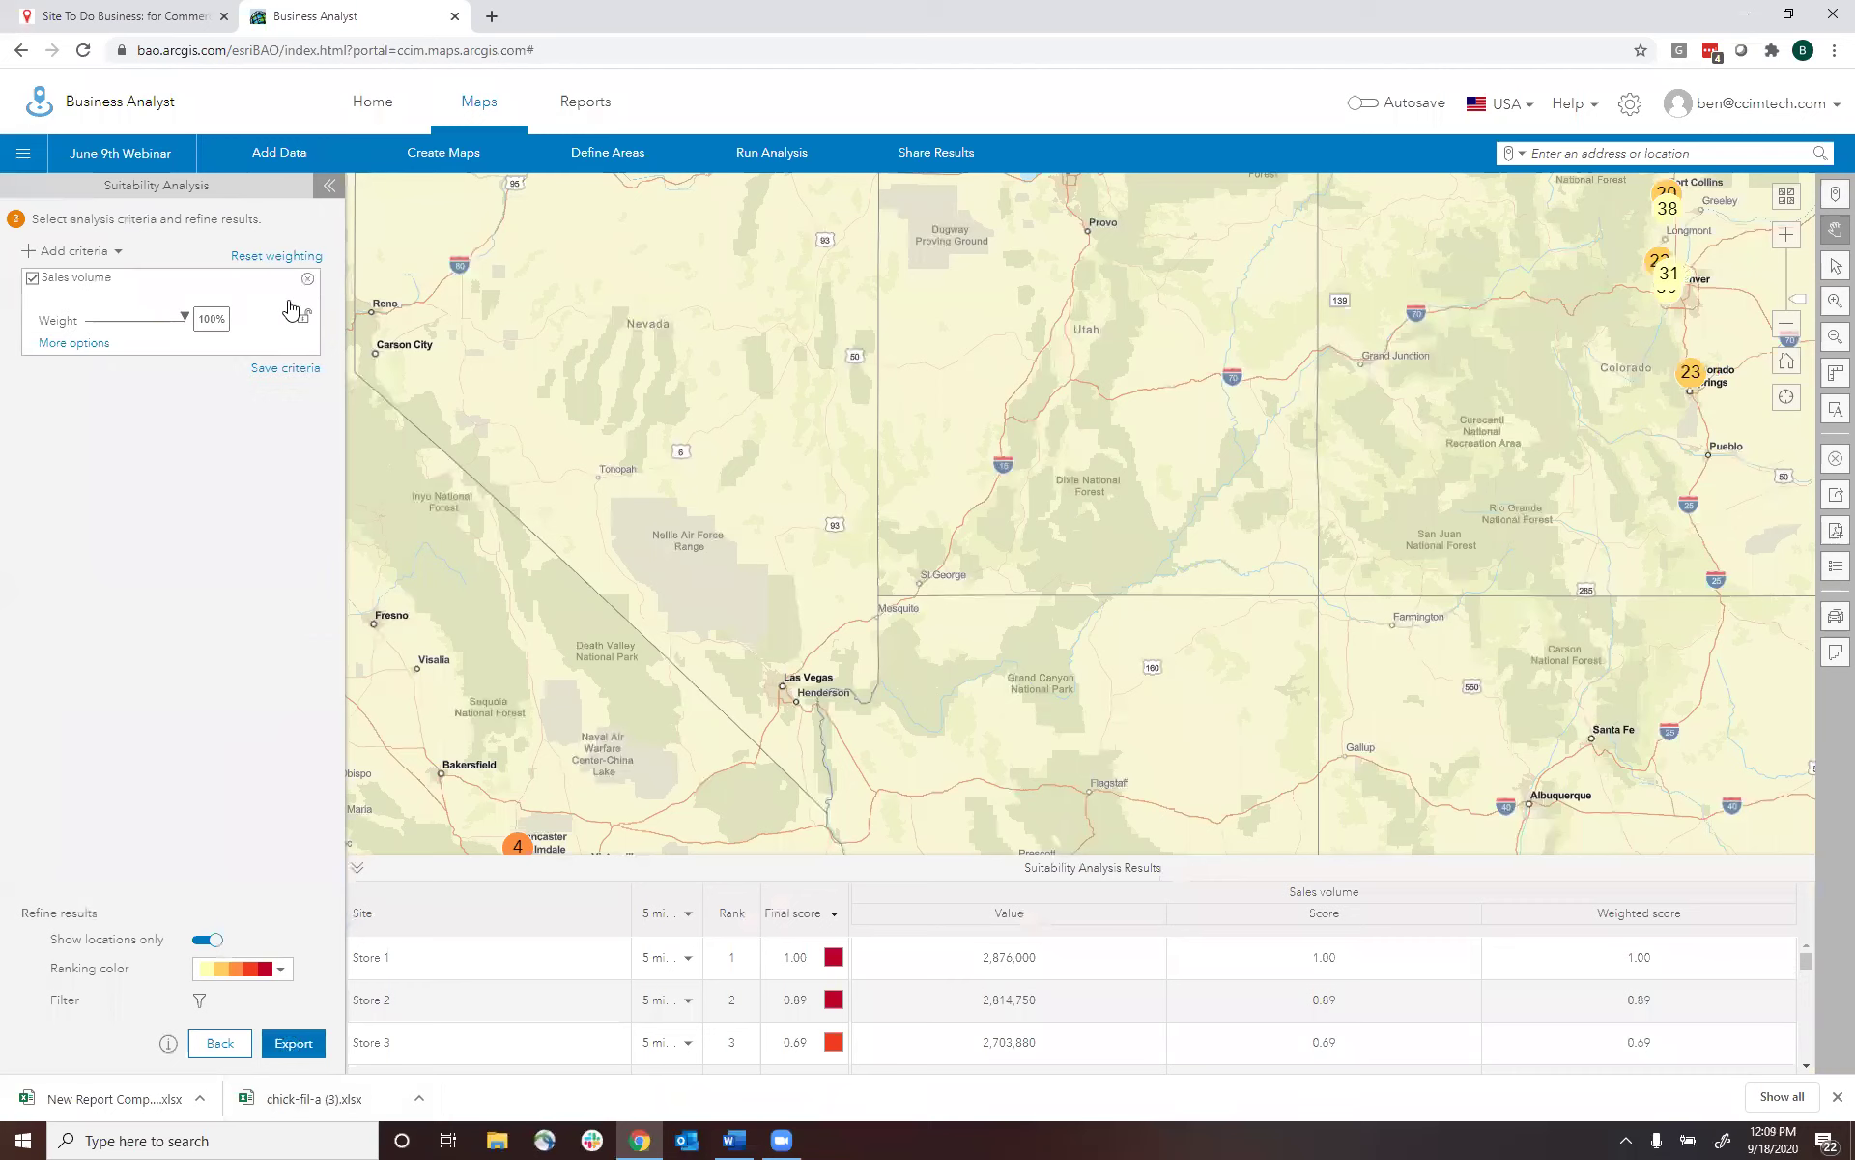
pyautogui.click(69, 253)
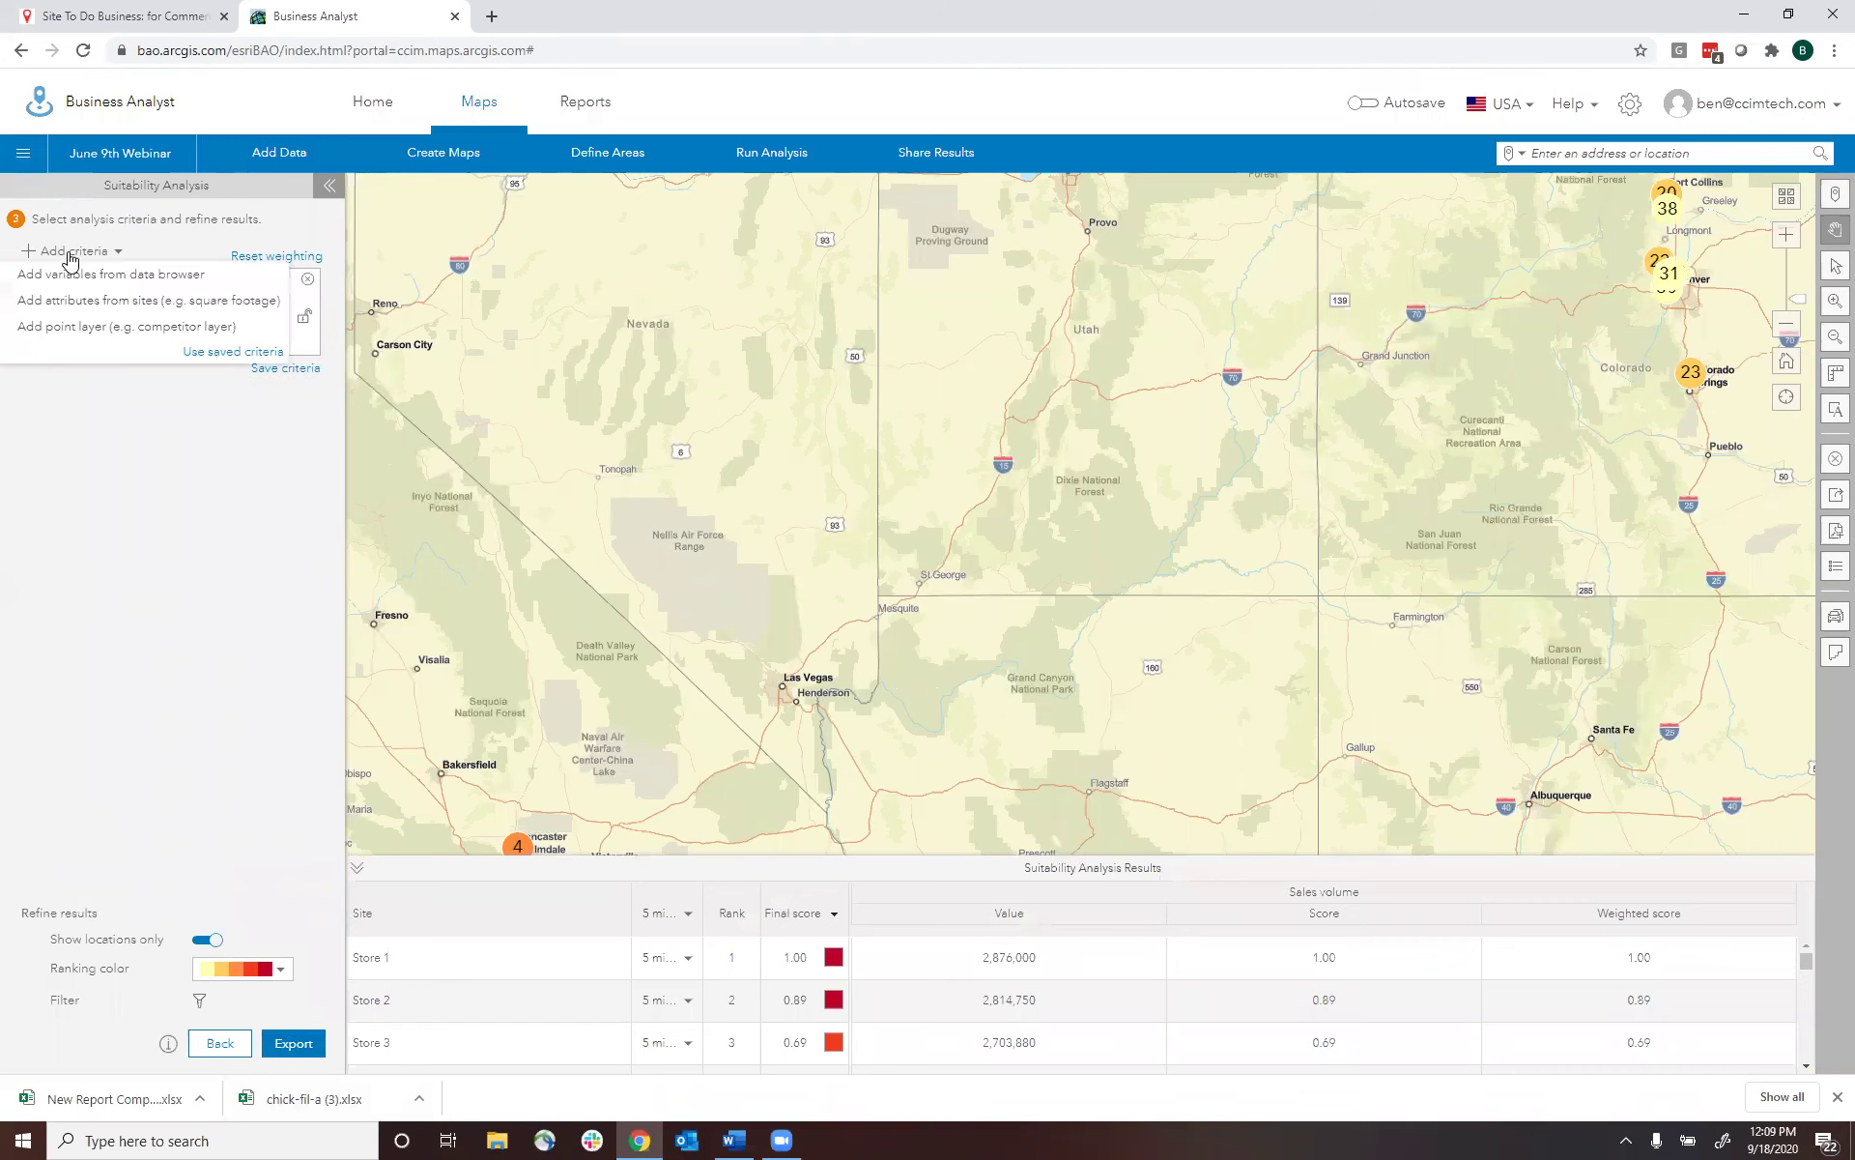
pyautogui.click(124, 280)
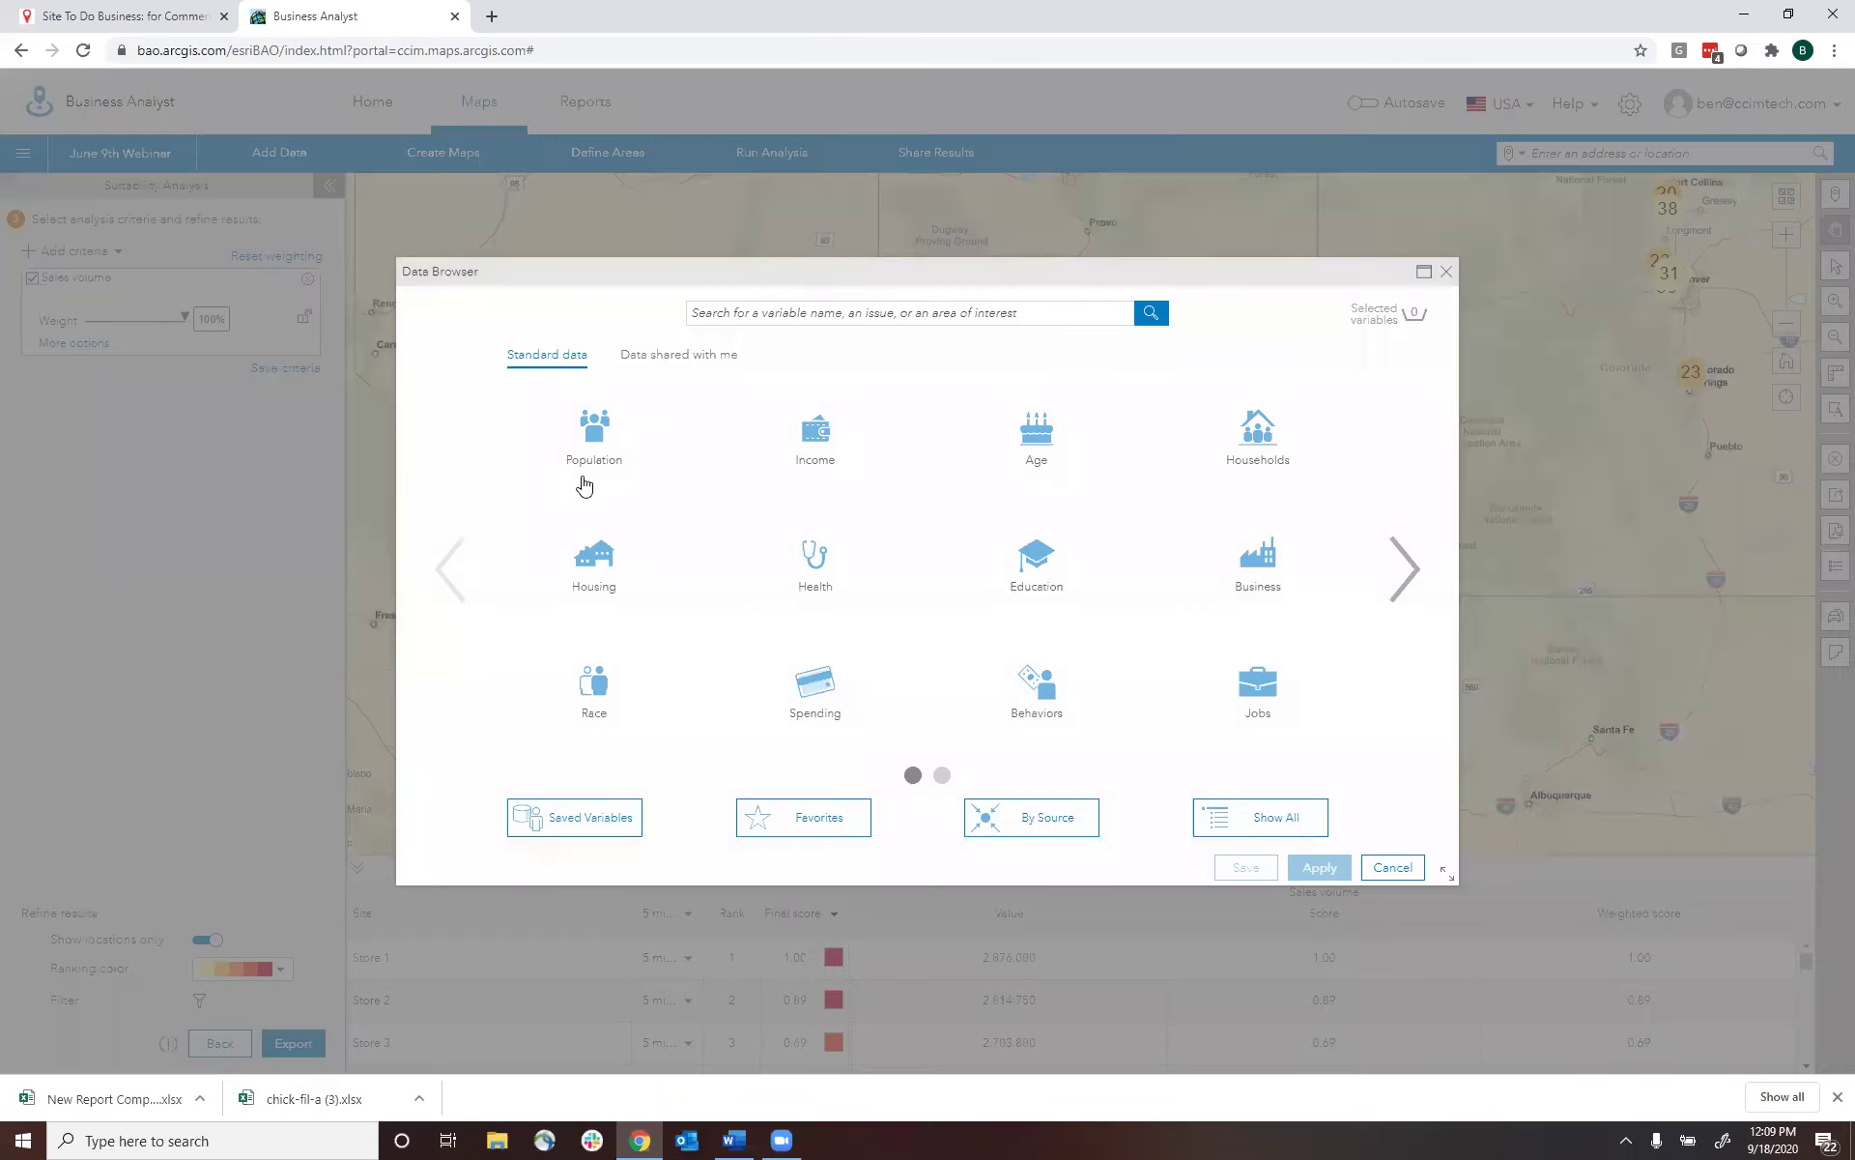
pyautogui.click(816, 432)
pyautogui.click(1322, 868)
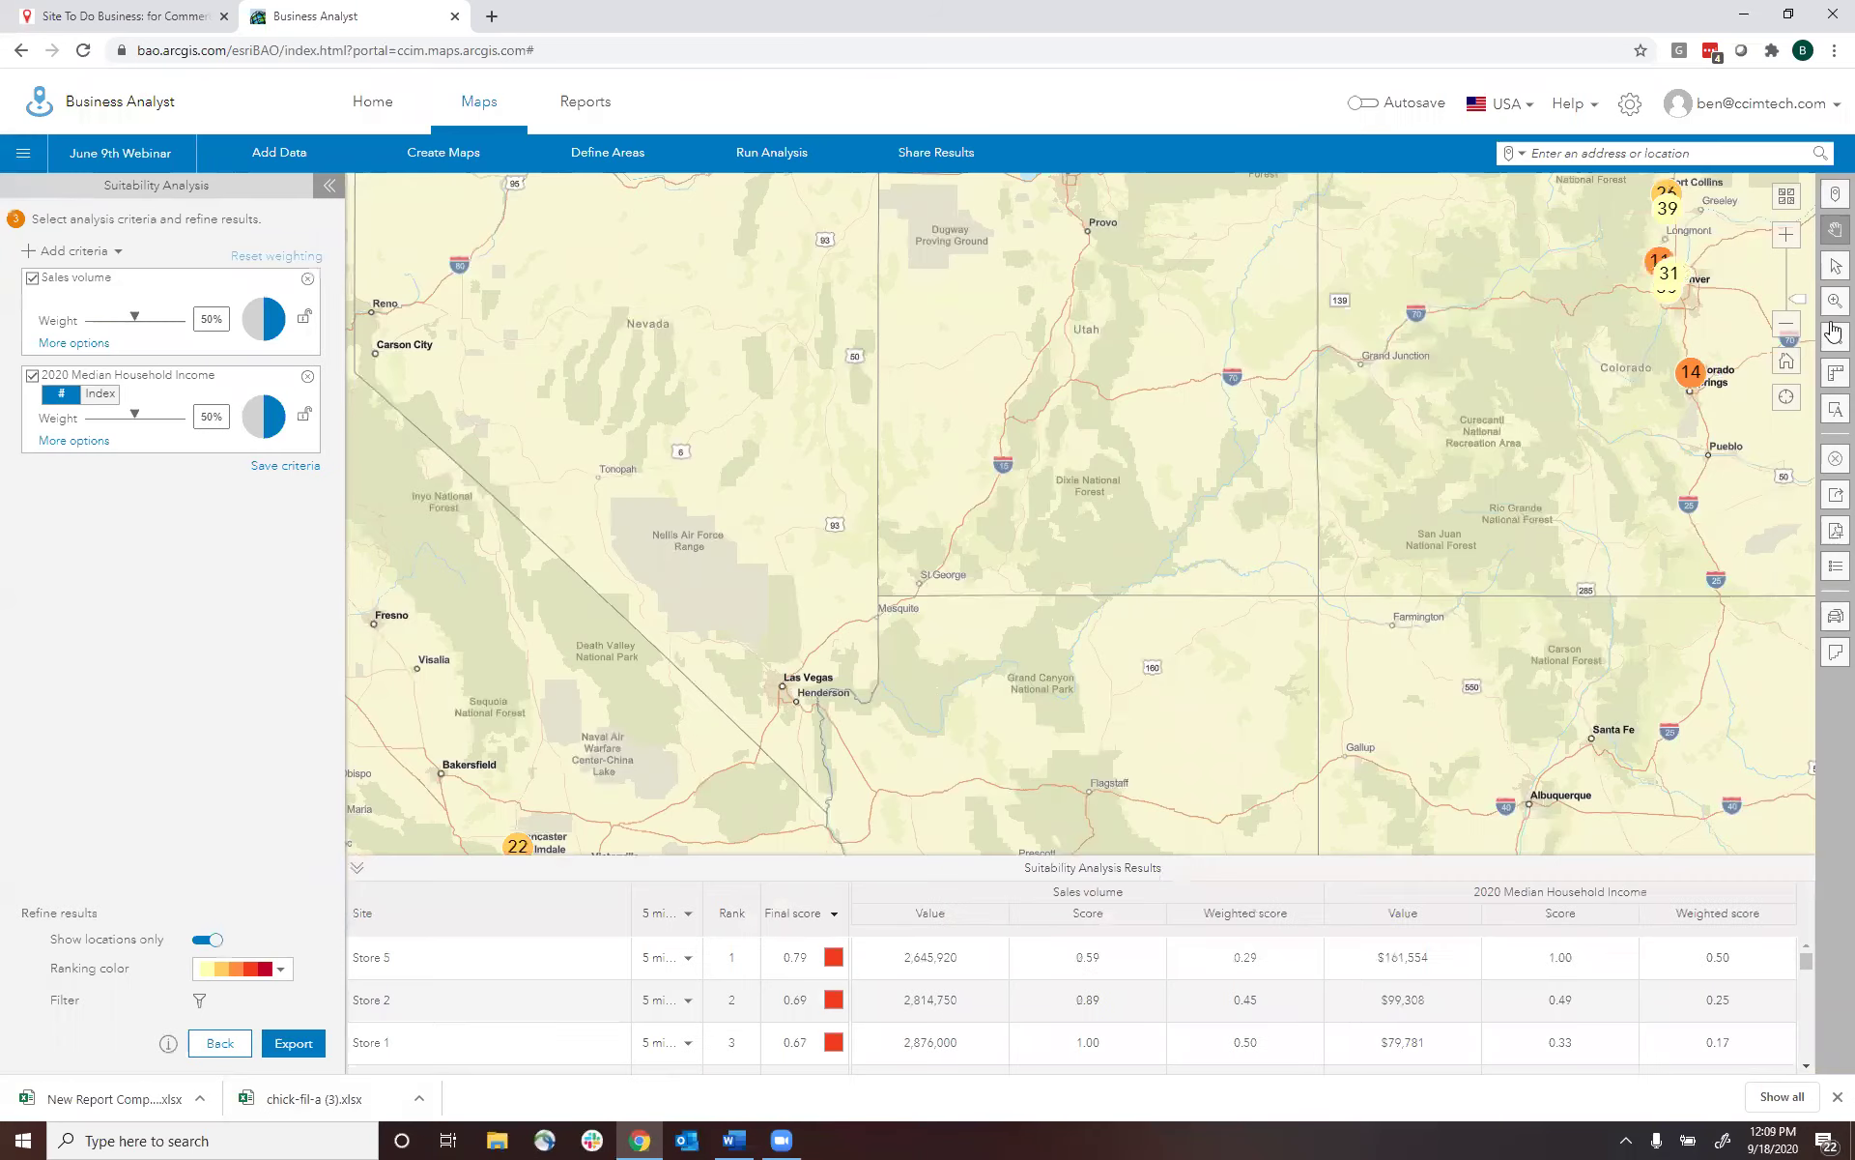
# - Balance the income and sales volume weights at 50% each, ranking Store 5 first
pyautogui.click(1785, 333)
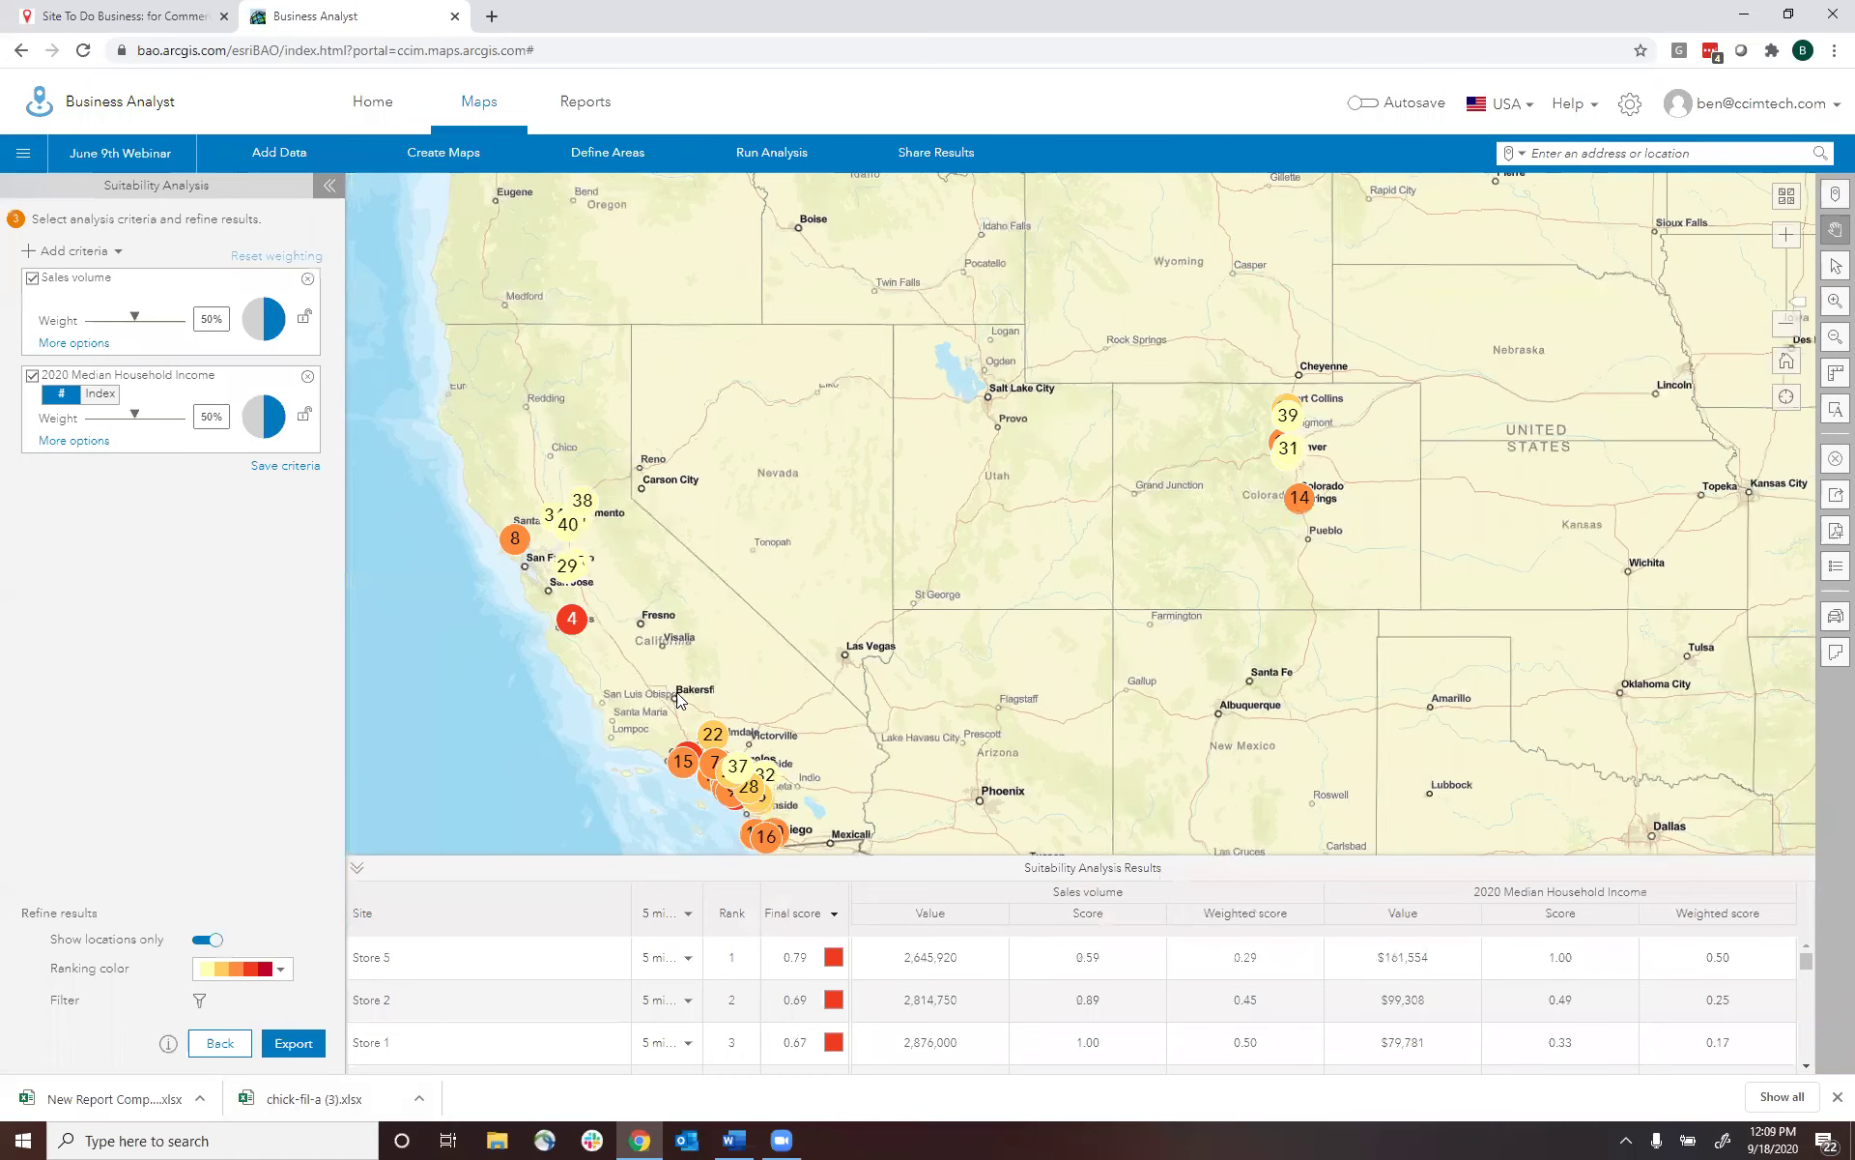
pyautogui.moveTo(761, 650); pyautogui.dragTo(744, 598)
pyautogui.moveTo(136, 418)
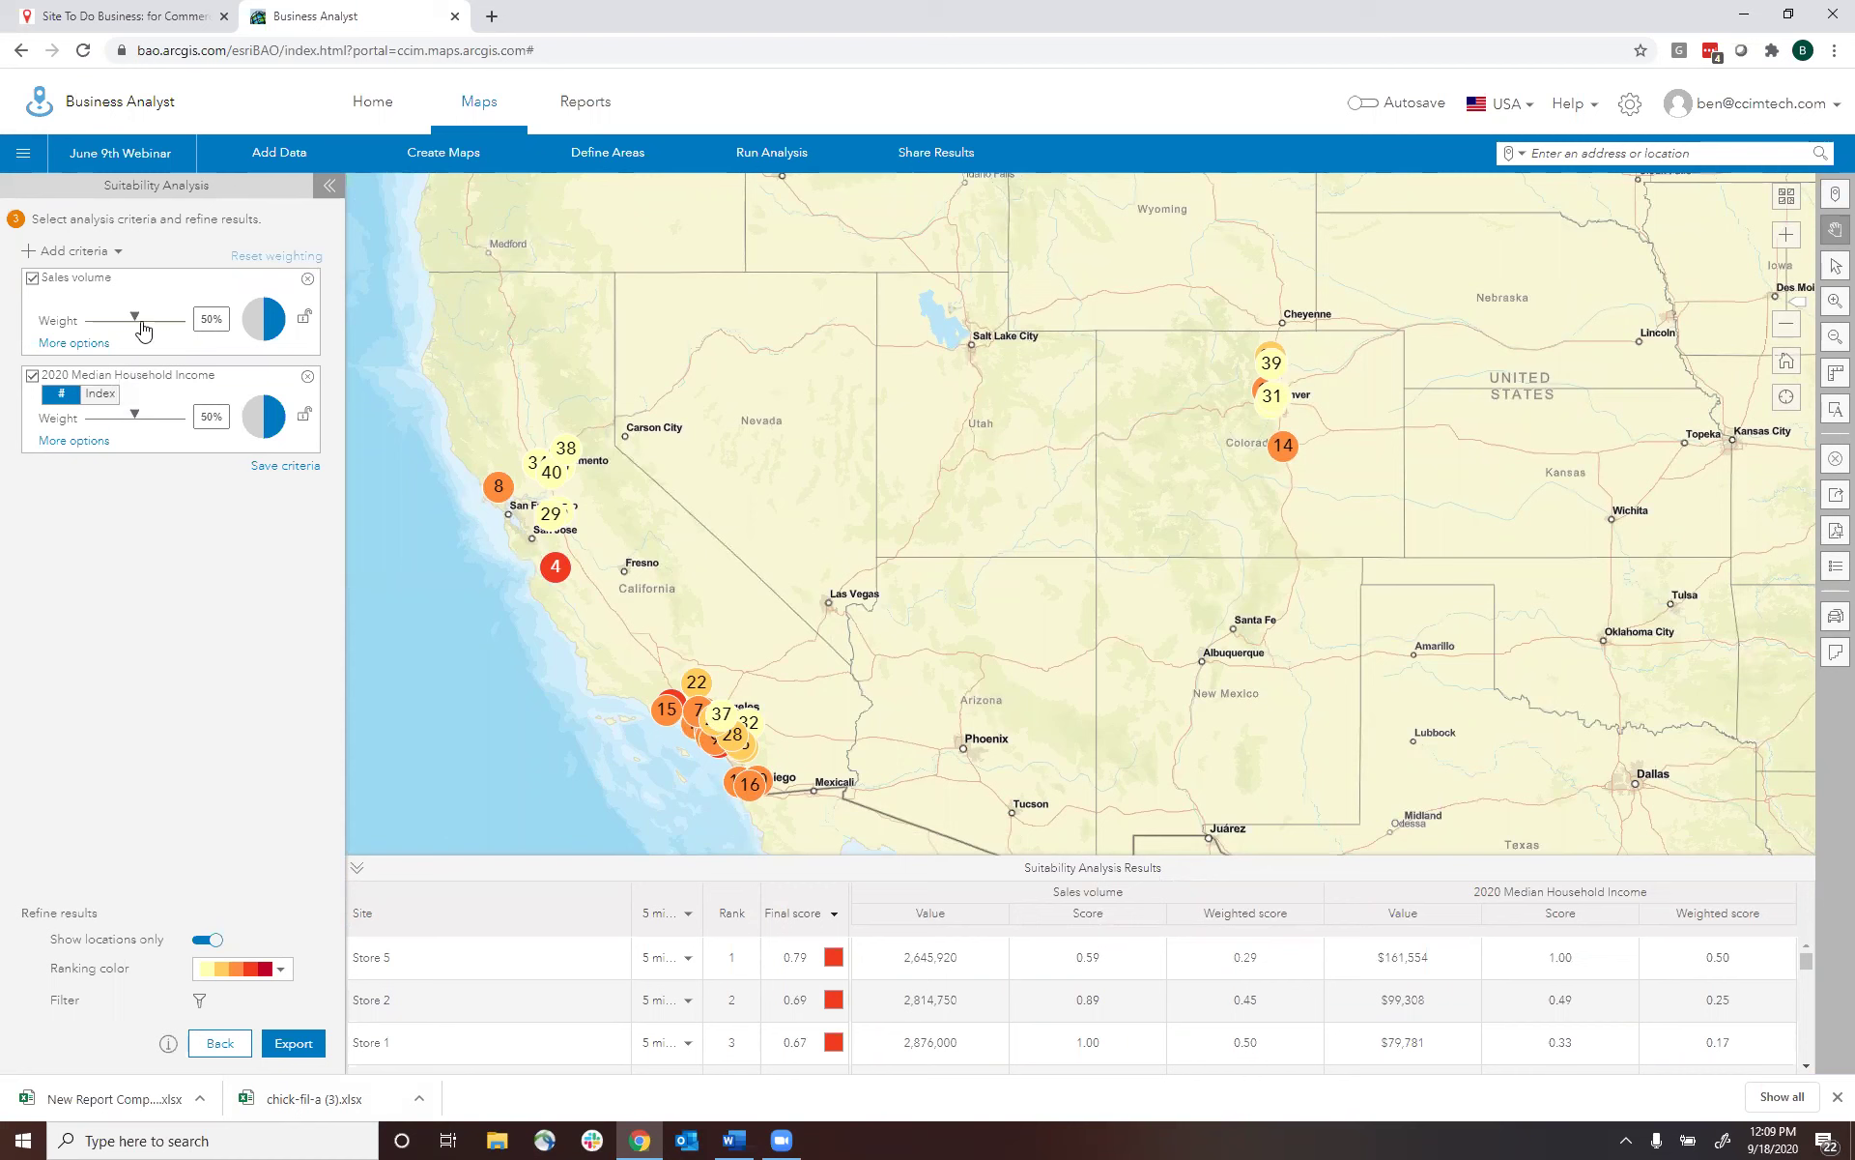
pyautogui.moveTo(136, 419)
pyautogui.mouseDown()
pyautogui.moveTo(174, 418)
pyautogui.moveTo(136, 419)
pyautogui.mouseUp()
# - Clear all sites and results, zoom out to the continental US, and hide the analysis panel
pyautogui.click(1835, 458)
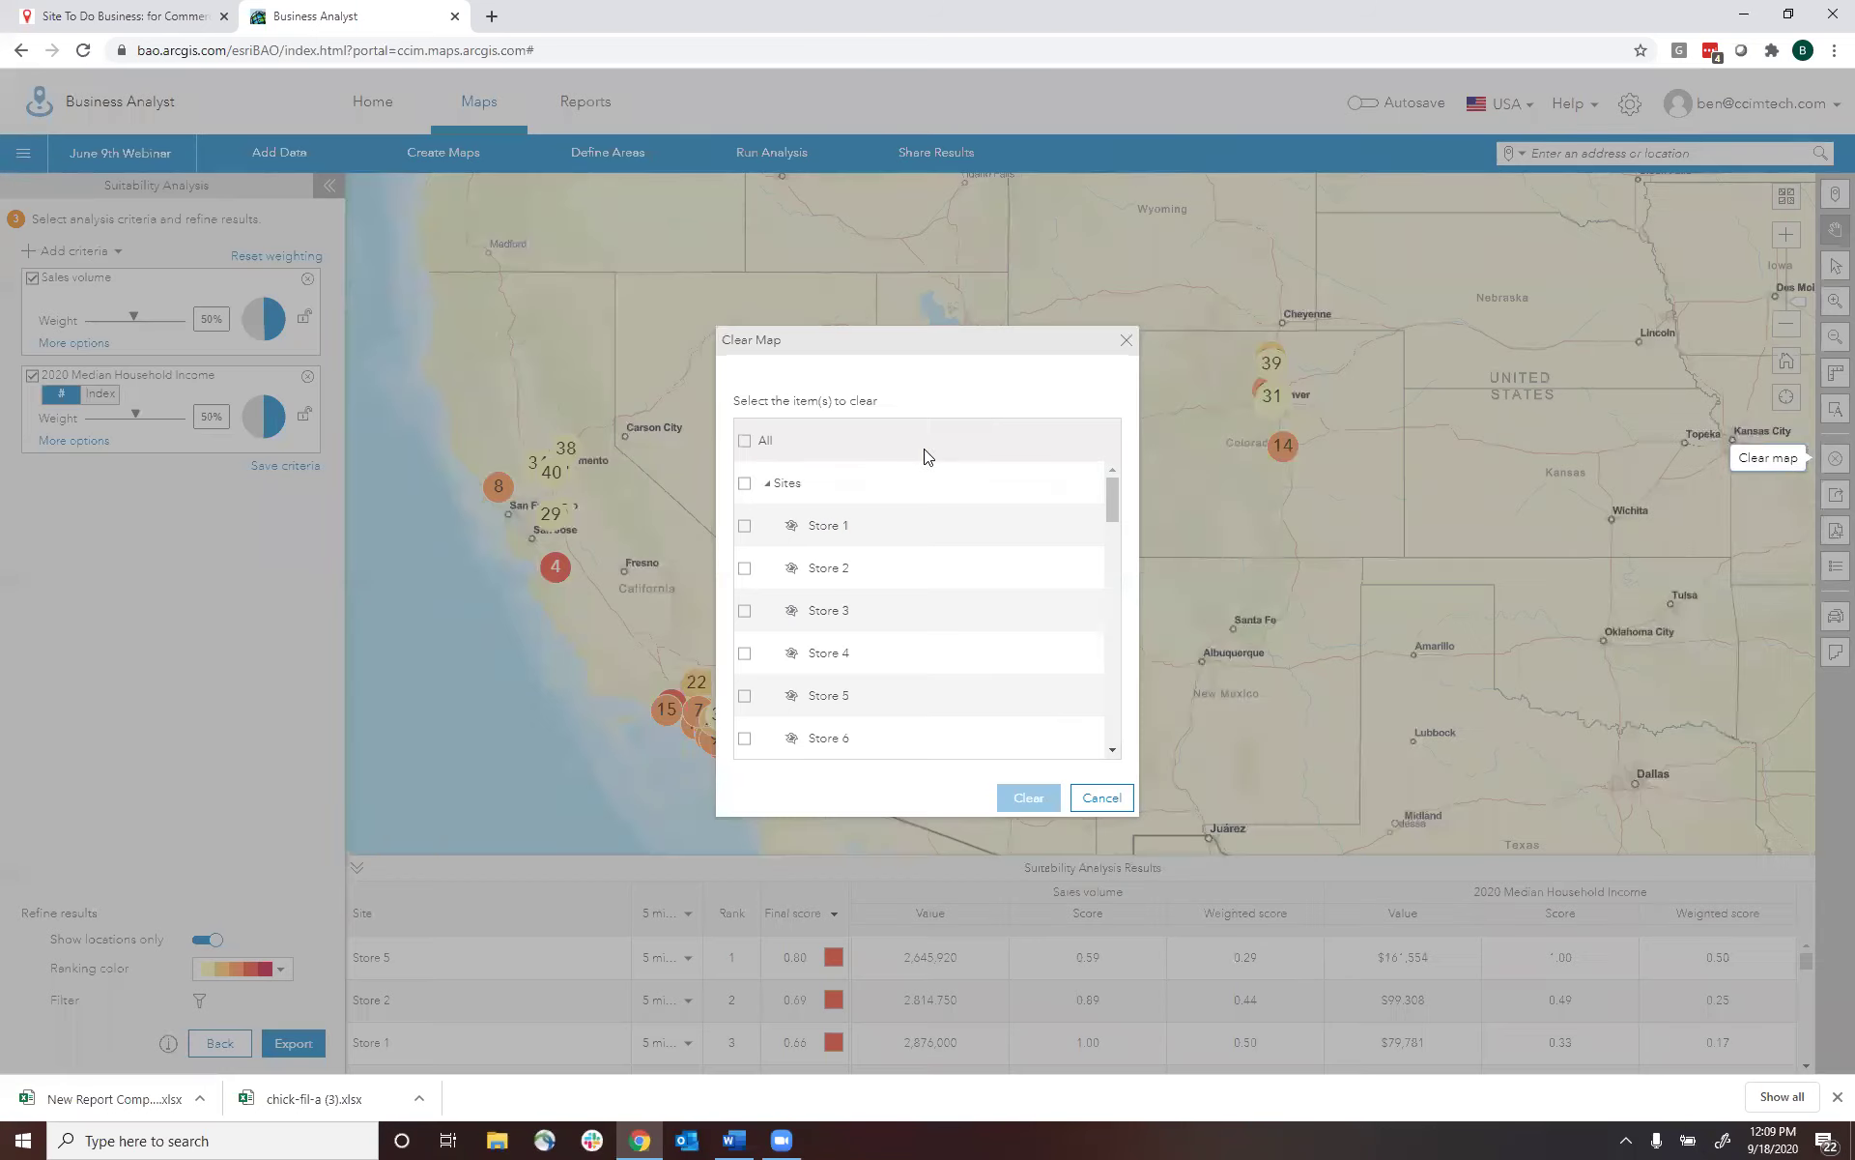
pyautogui.click(744, 440)
pyautogui.click(1028, 798)
pyautogui.click(1787, 324)
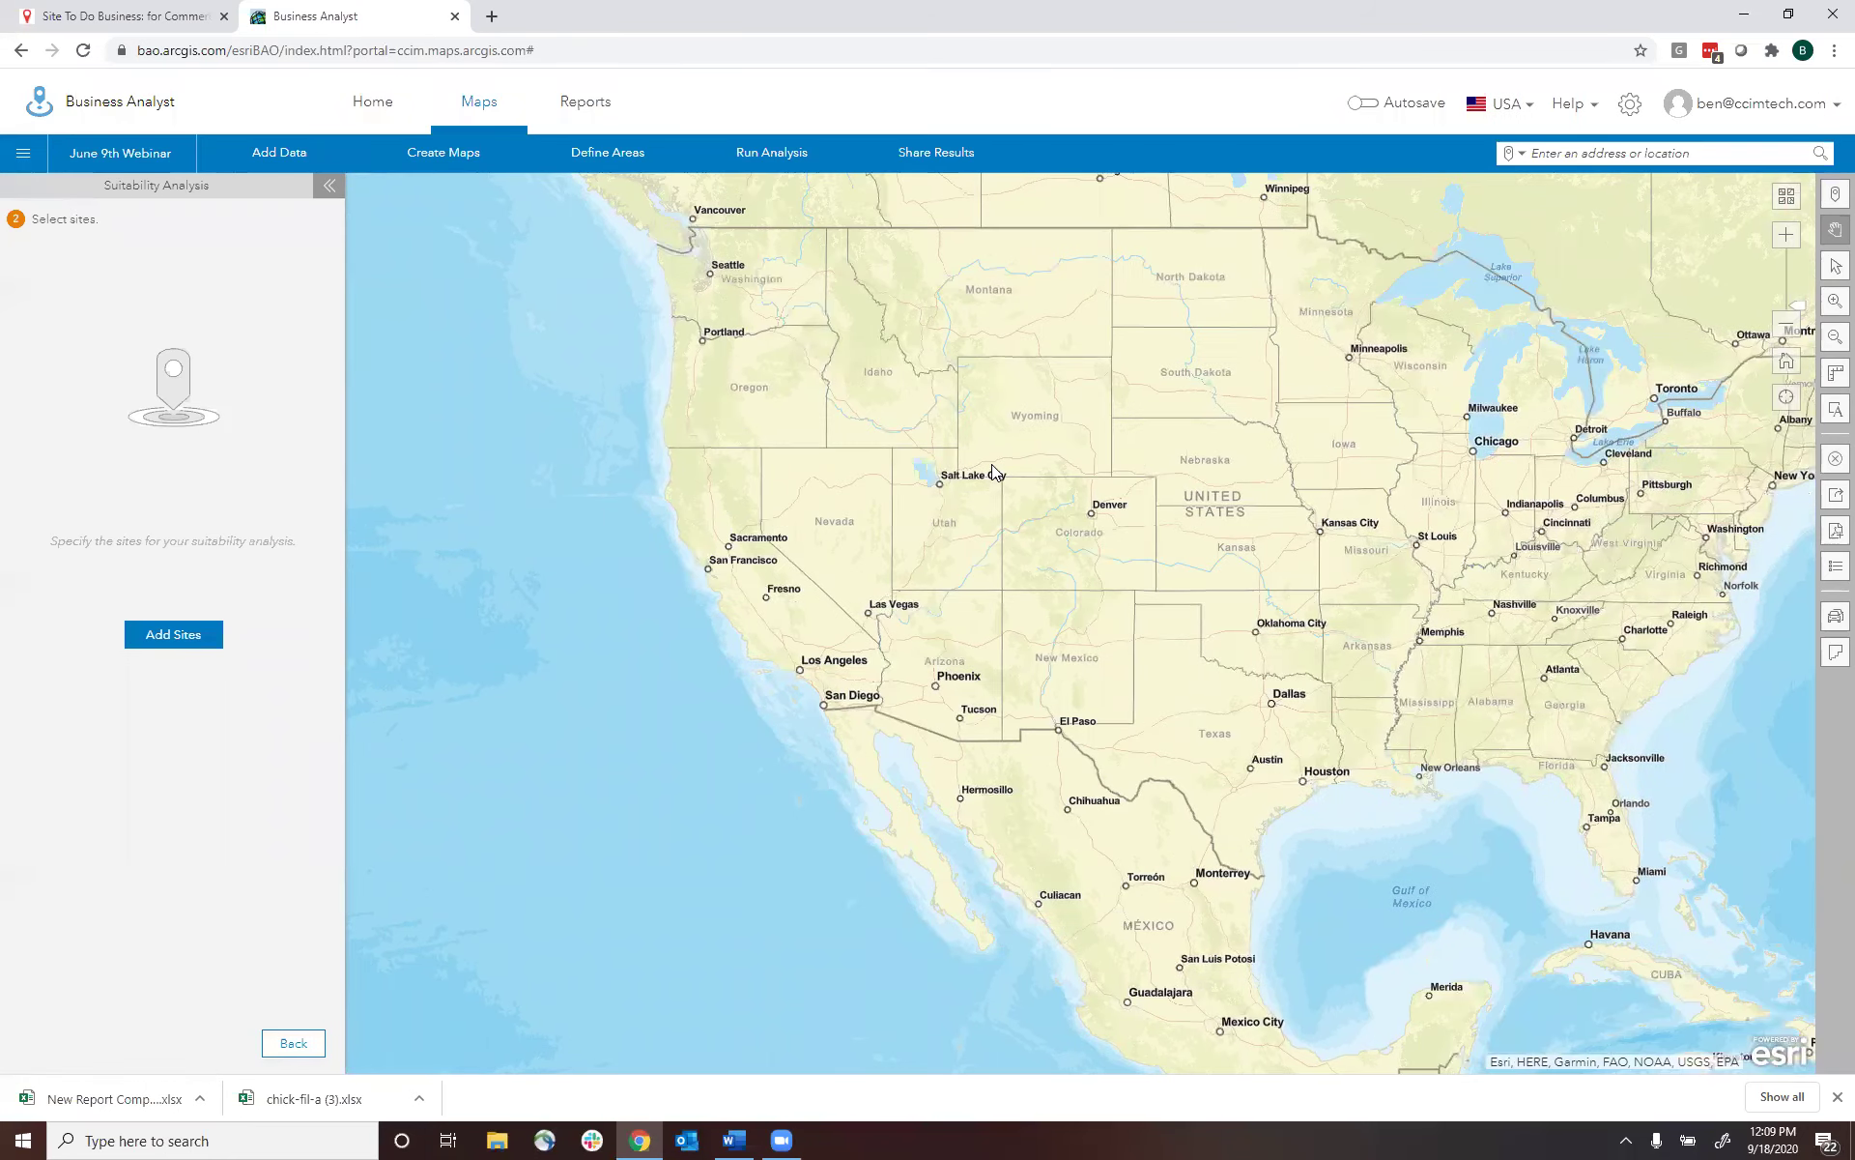
pyautogui.click(329, 185)
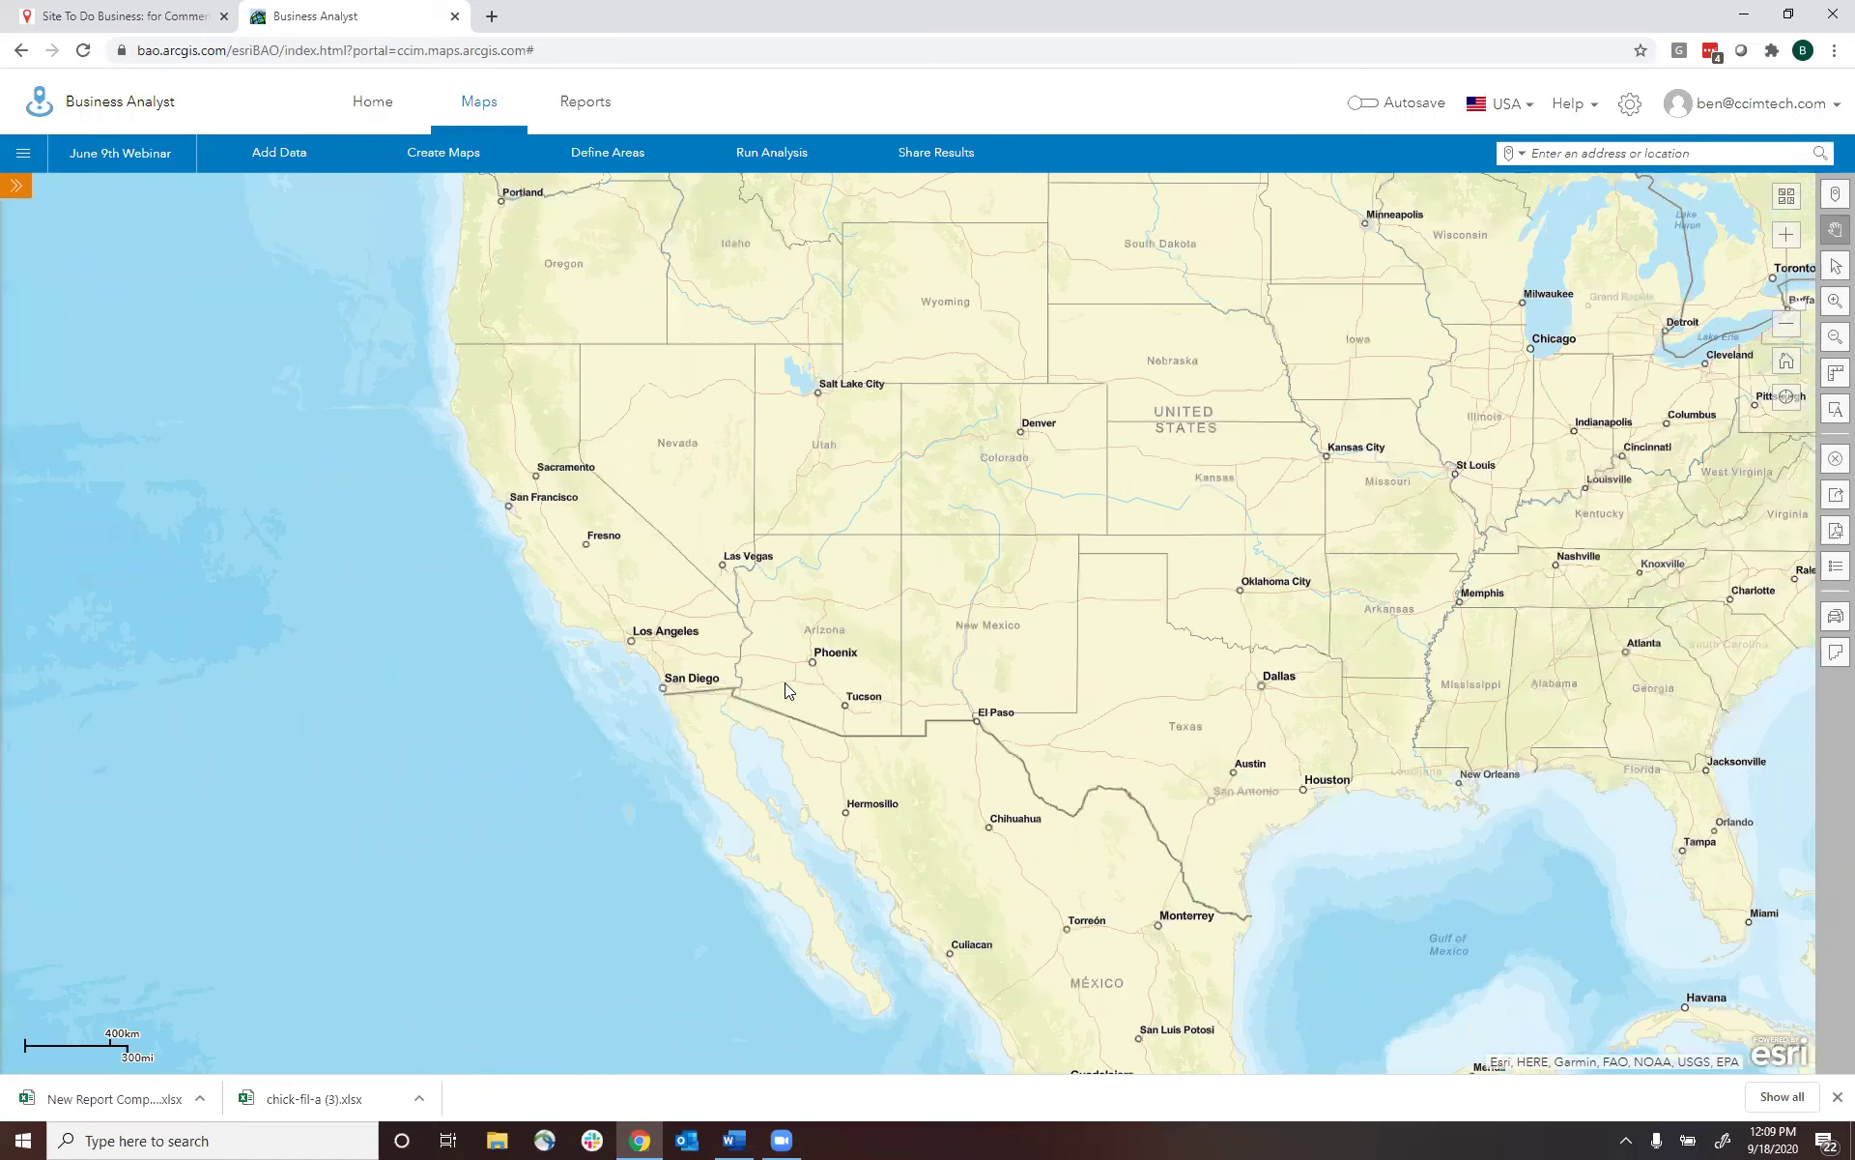
# - Zoom the map in on the Phoenix metro area
pyautogui.scroll(1, 796, 661)
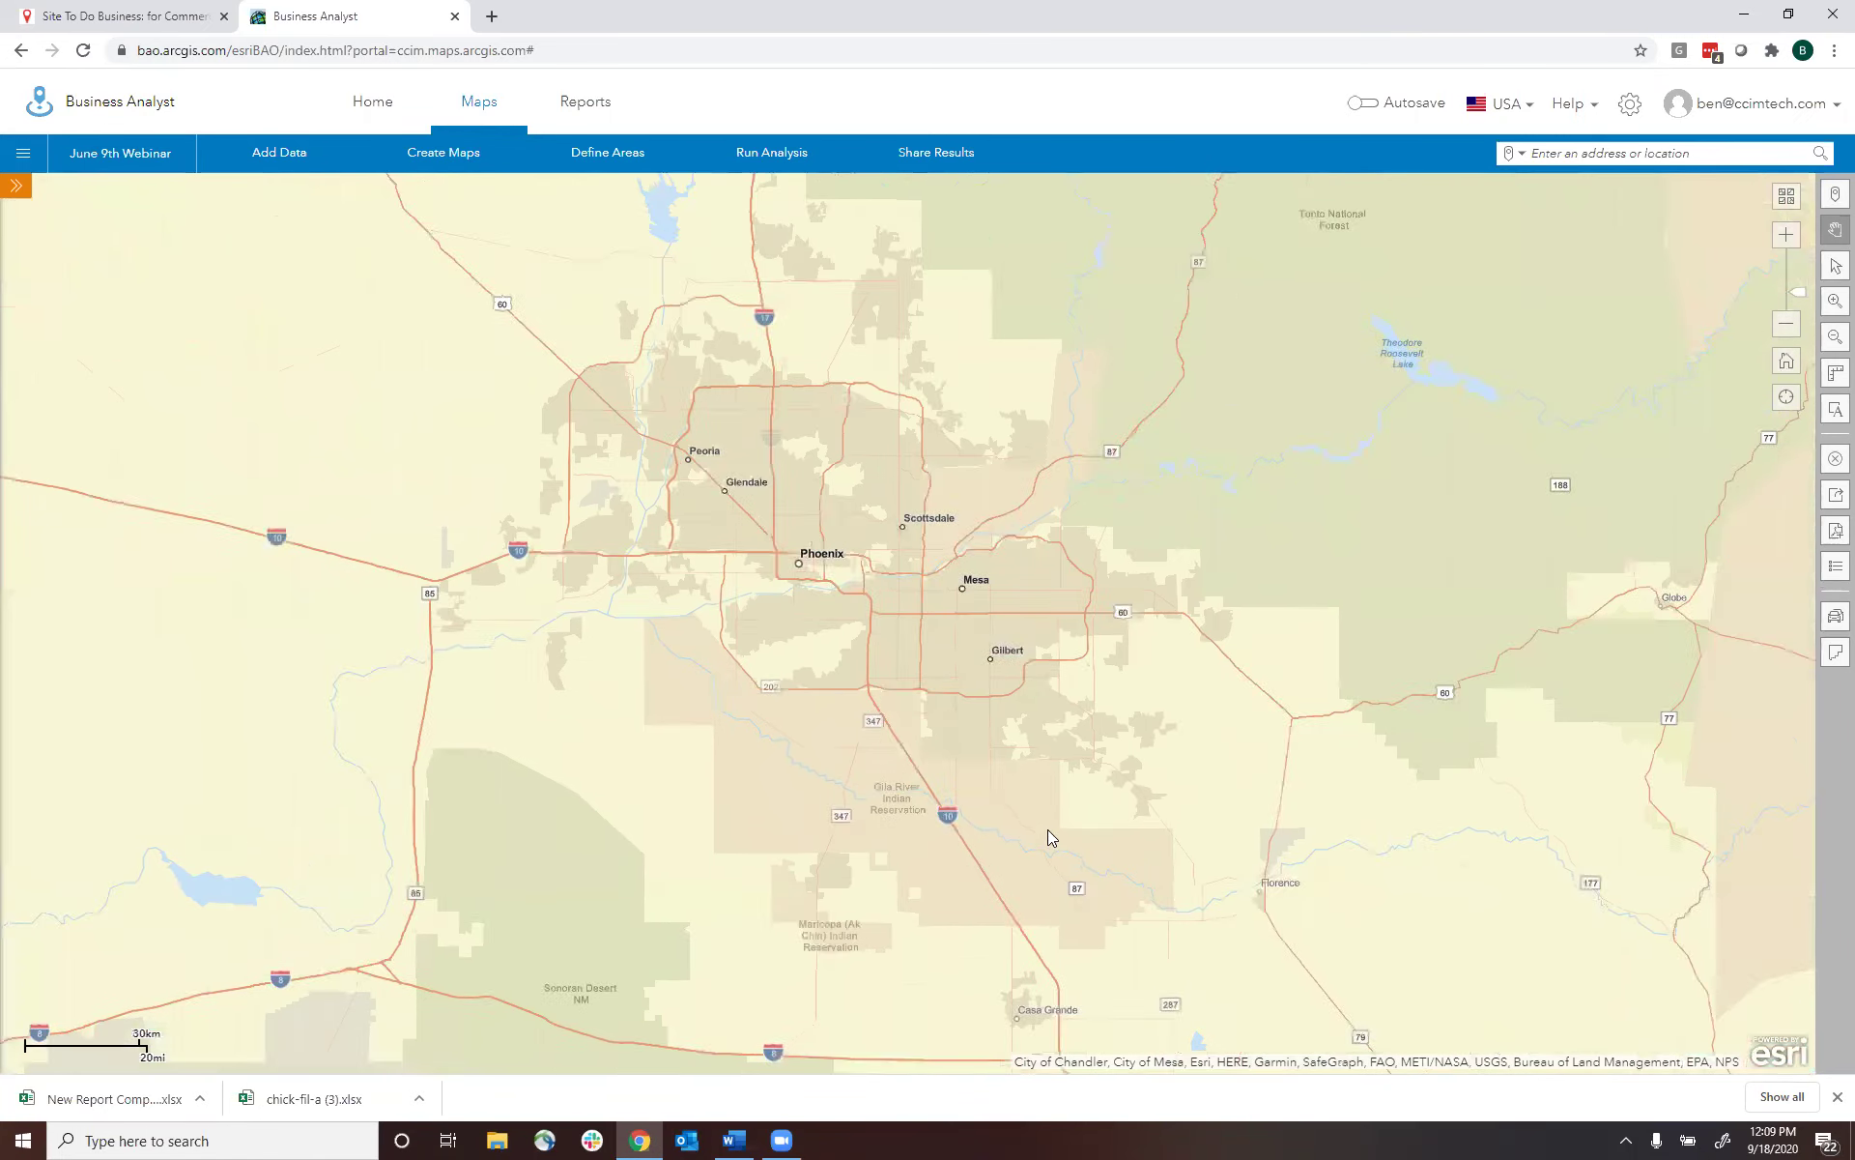
# - Read section 7 Mapping Capabilities in the Word notes, then minimize Word
pyautogui.hotkey('alt', 'Tab')
pyautogui.scroll(-5, 558, 580)
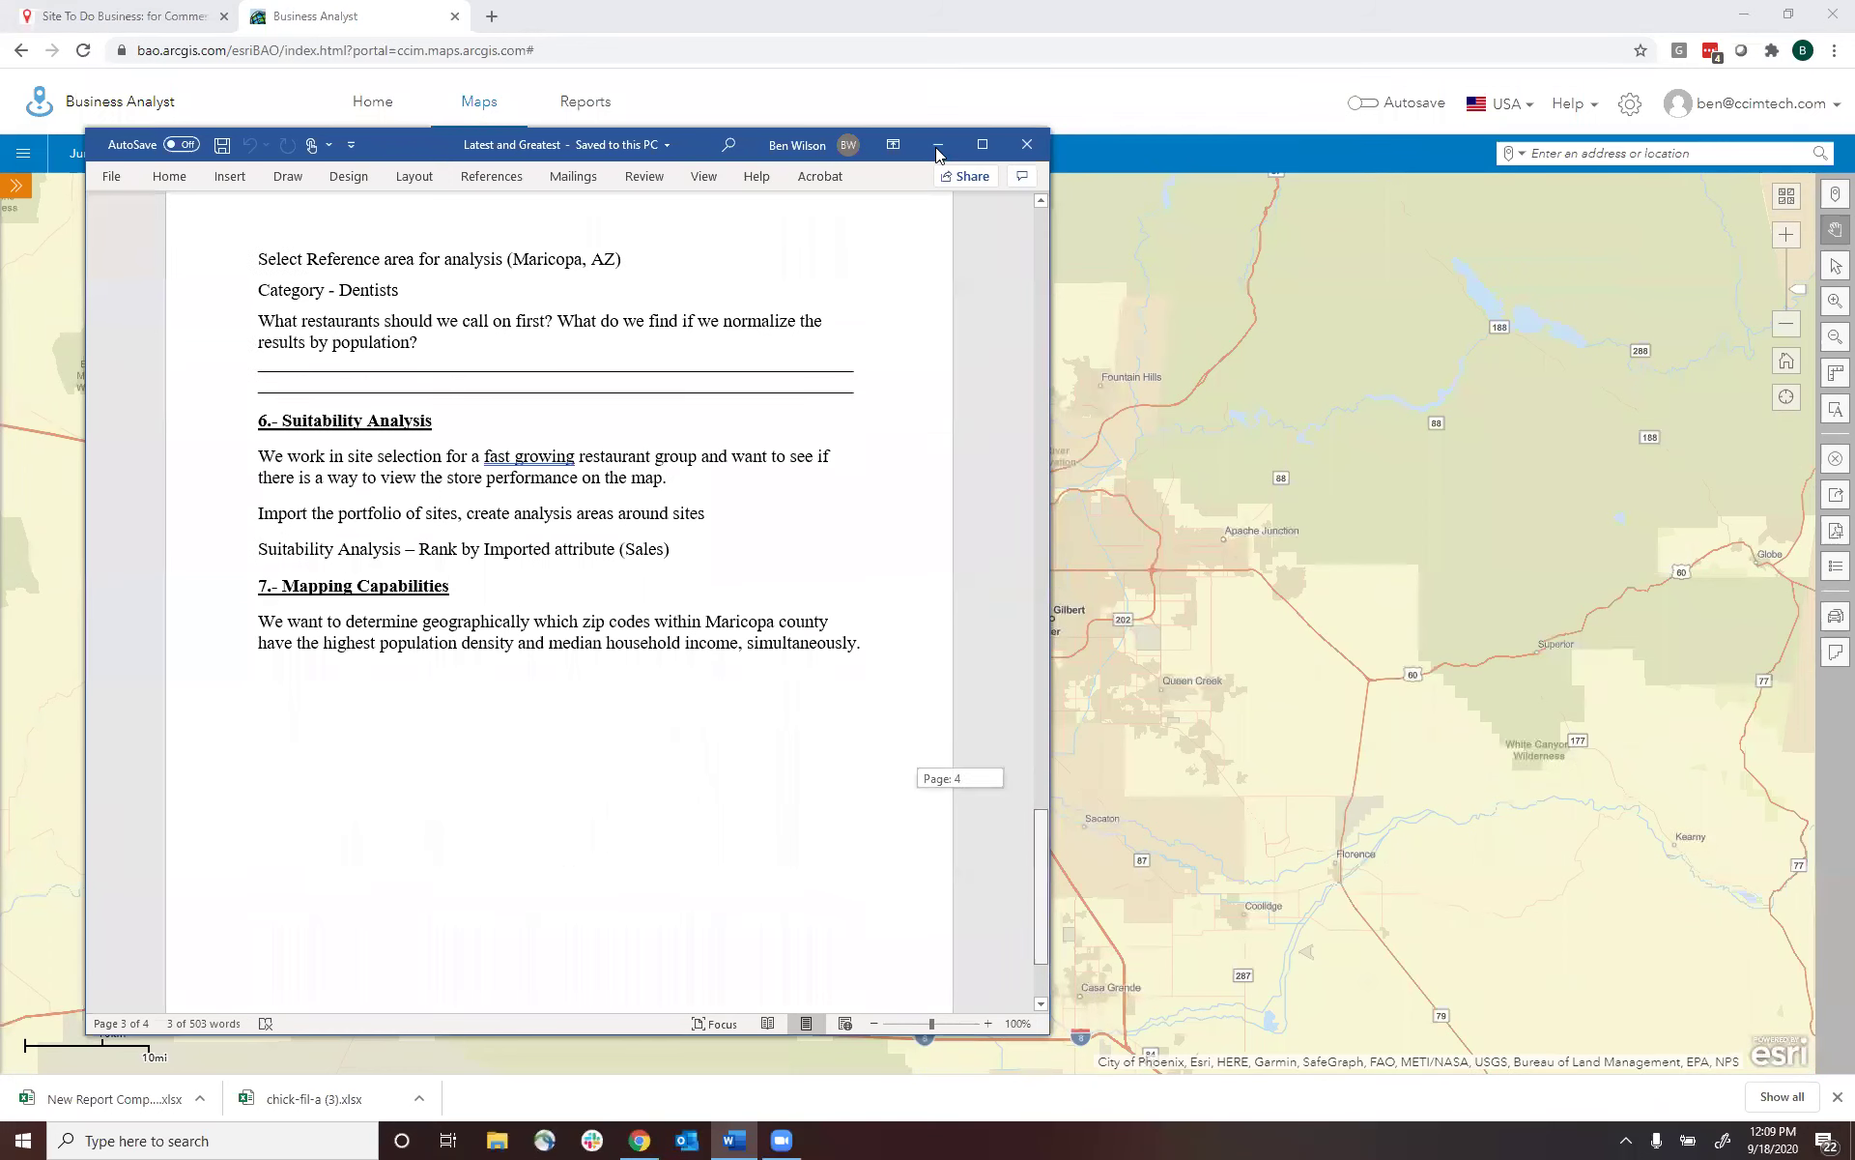
pyautogui.click(936, 153)
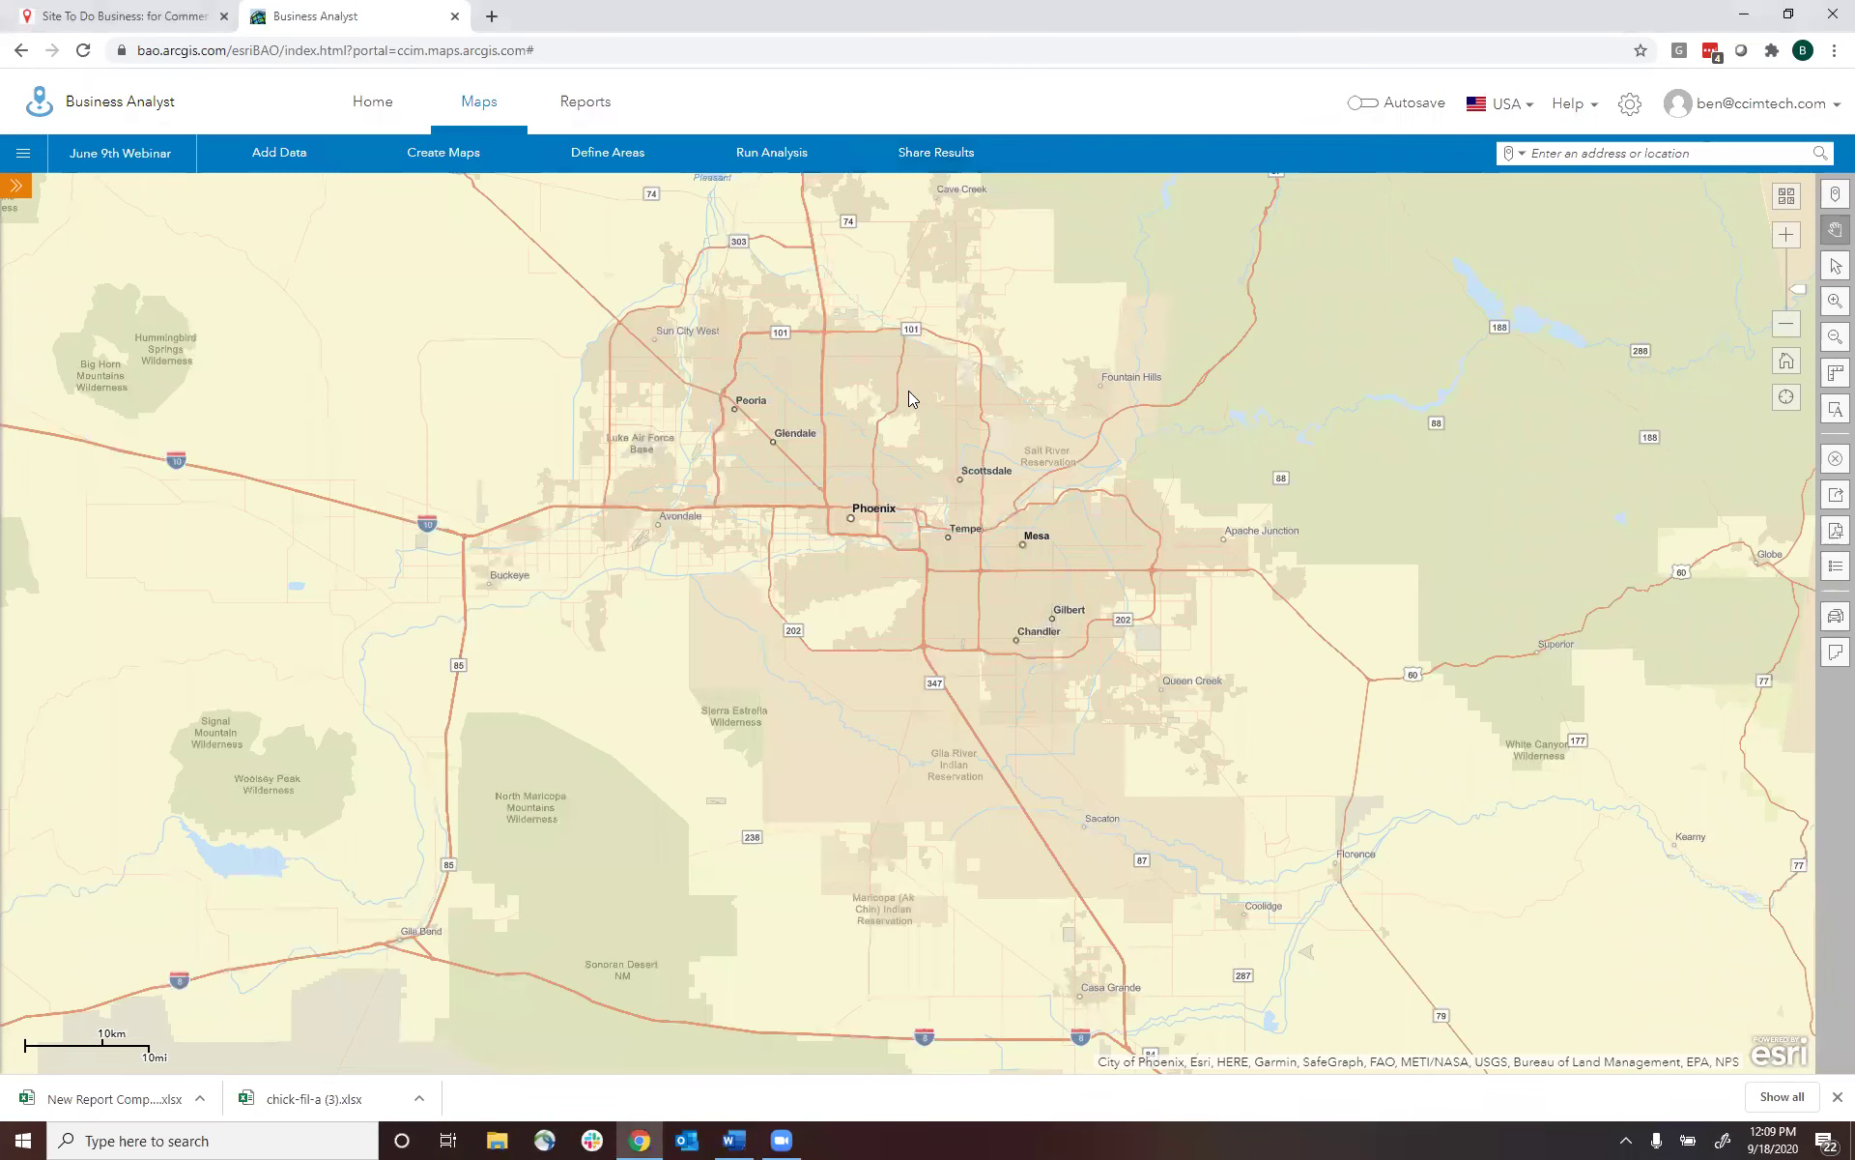
pyautogui.moveTo(909, 401); pyautogui.dragTo(777, 521)
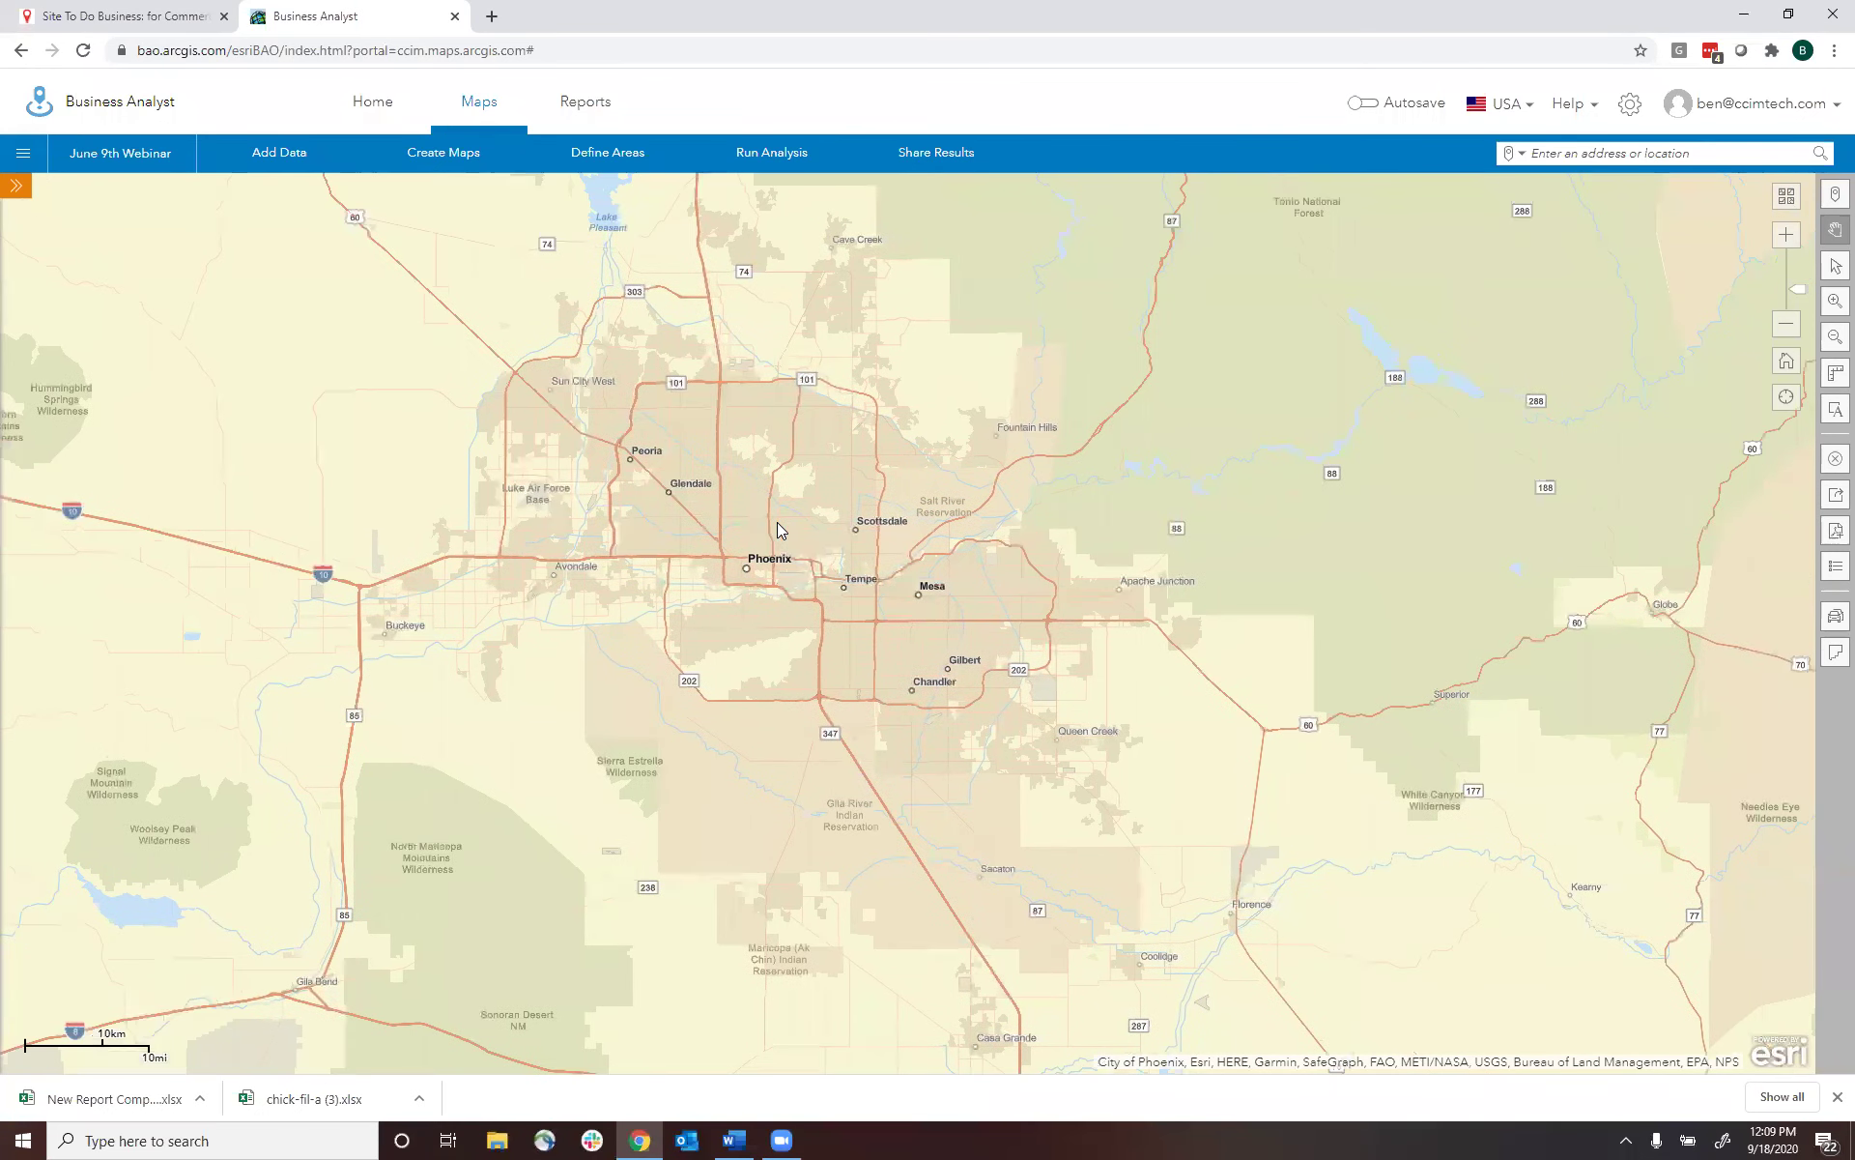
pyautogui.click(615, 158)
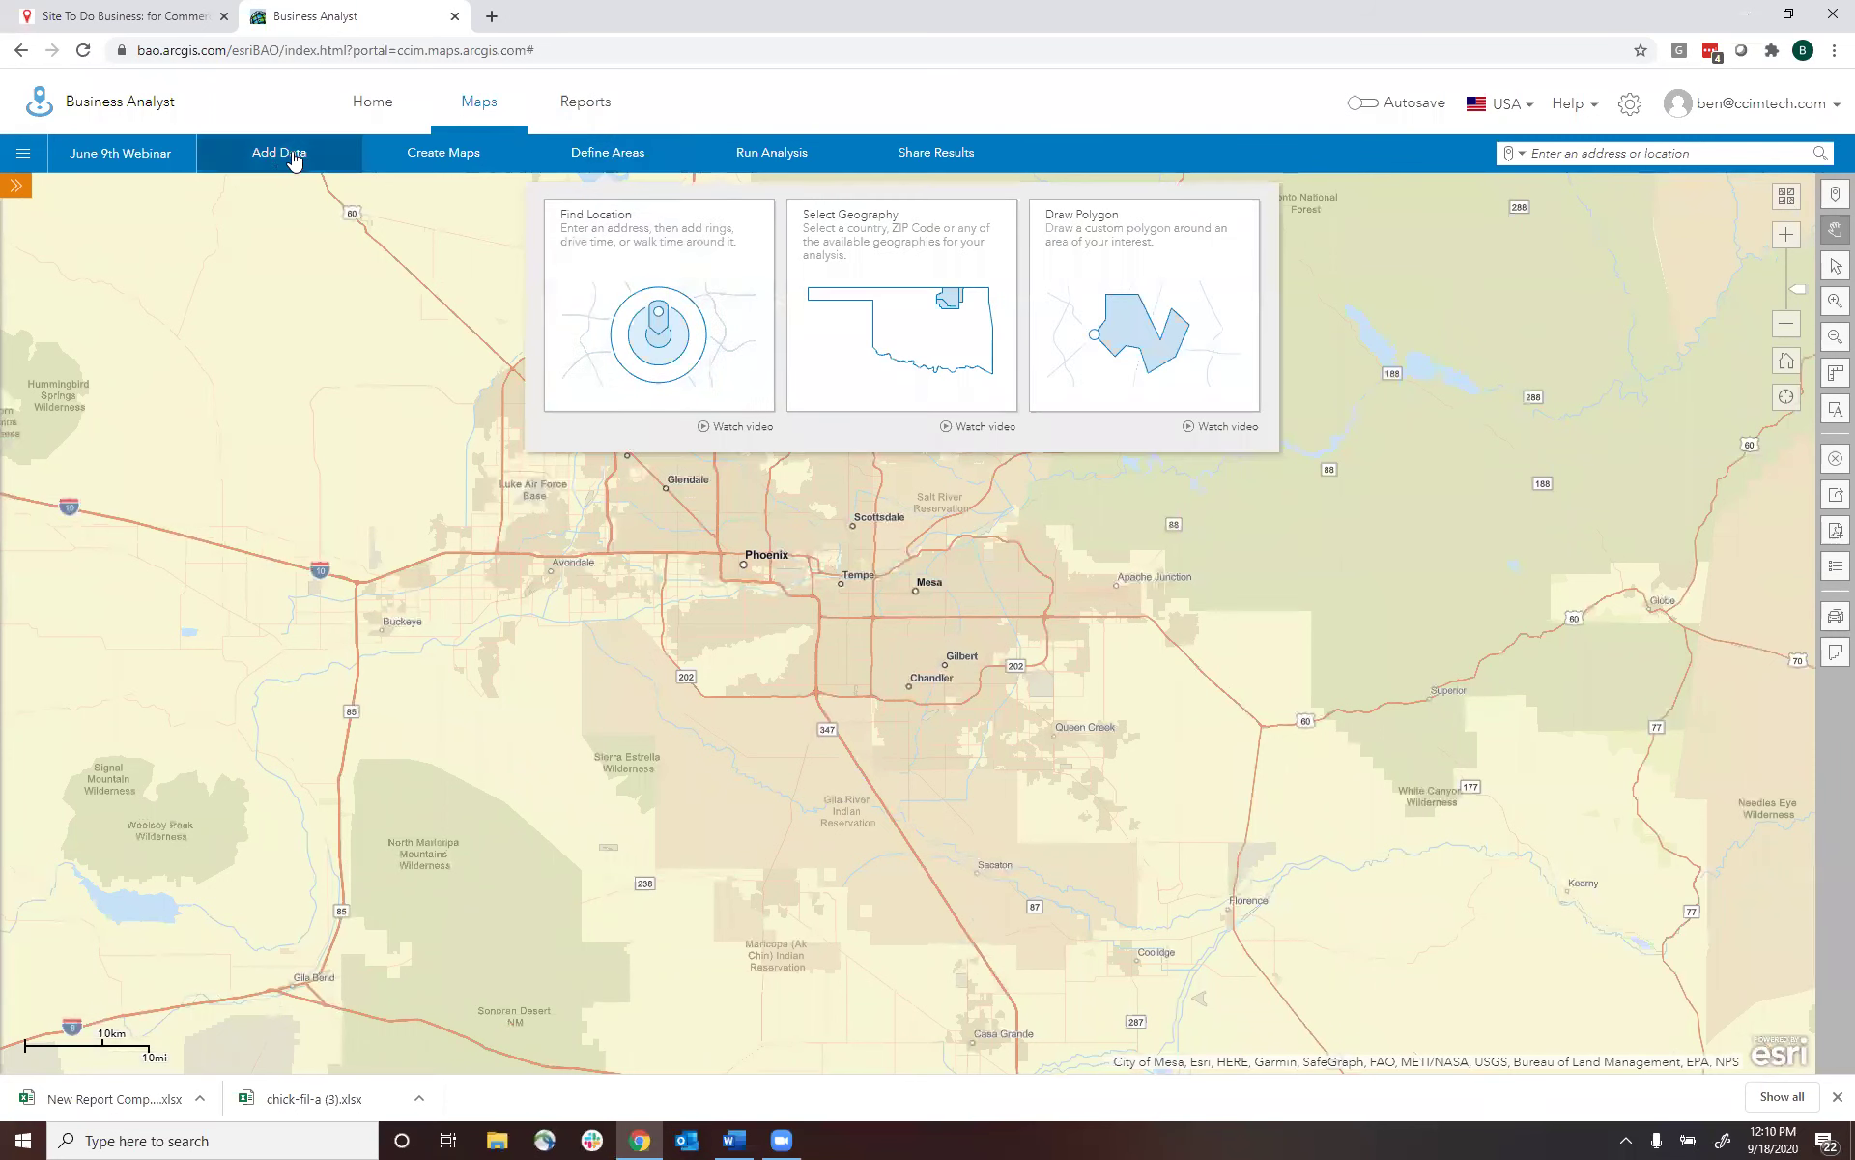
pyautogui.click(131, 159)
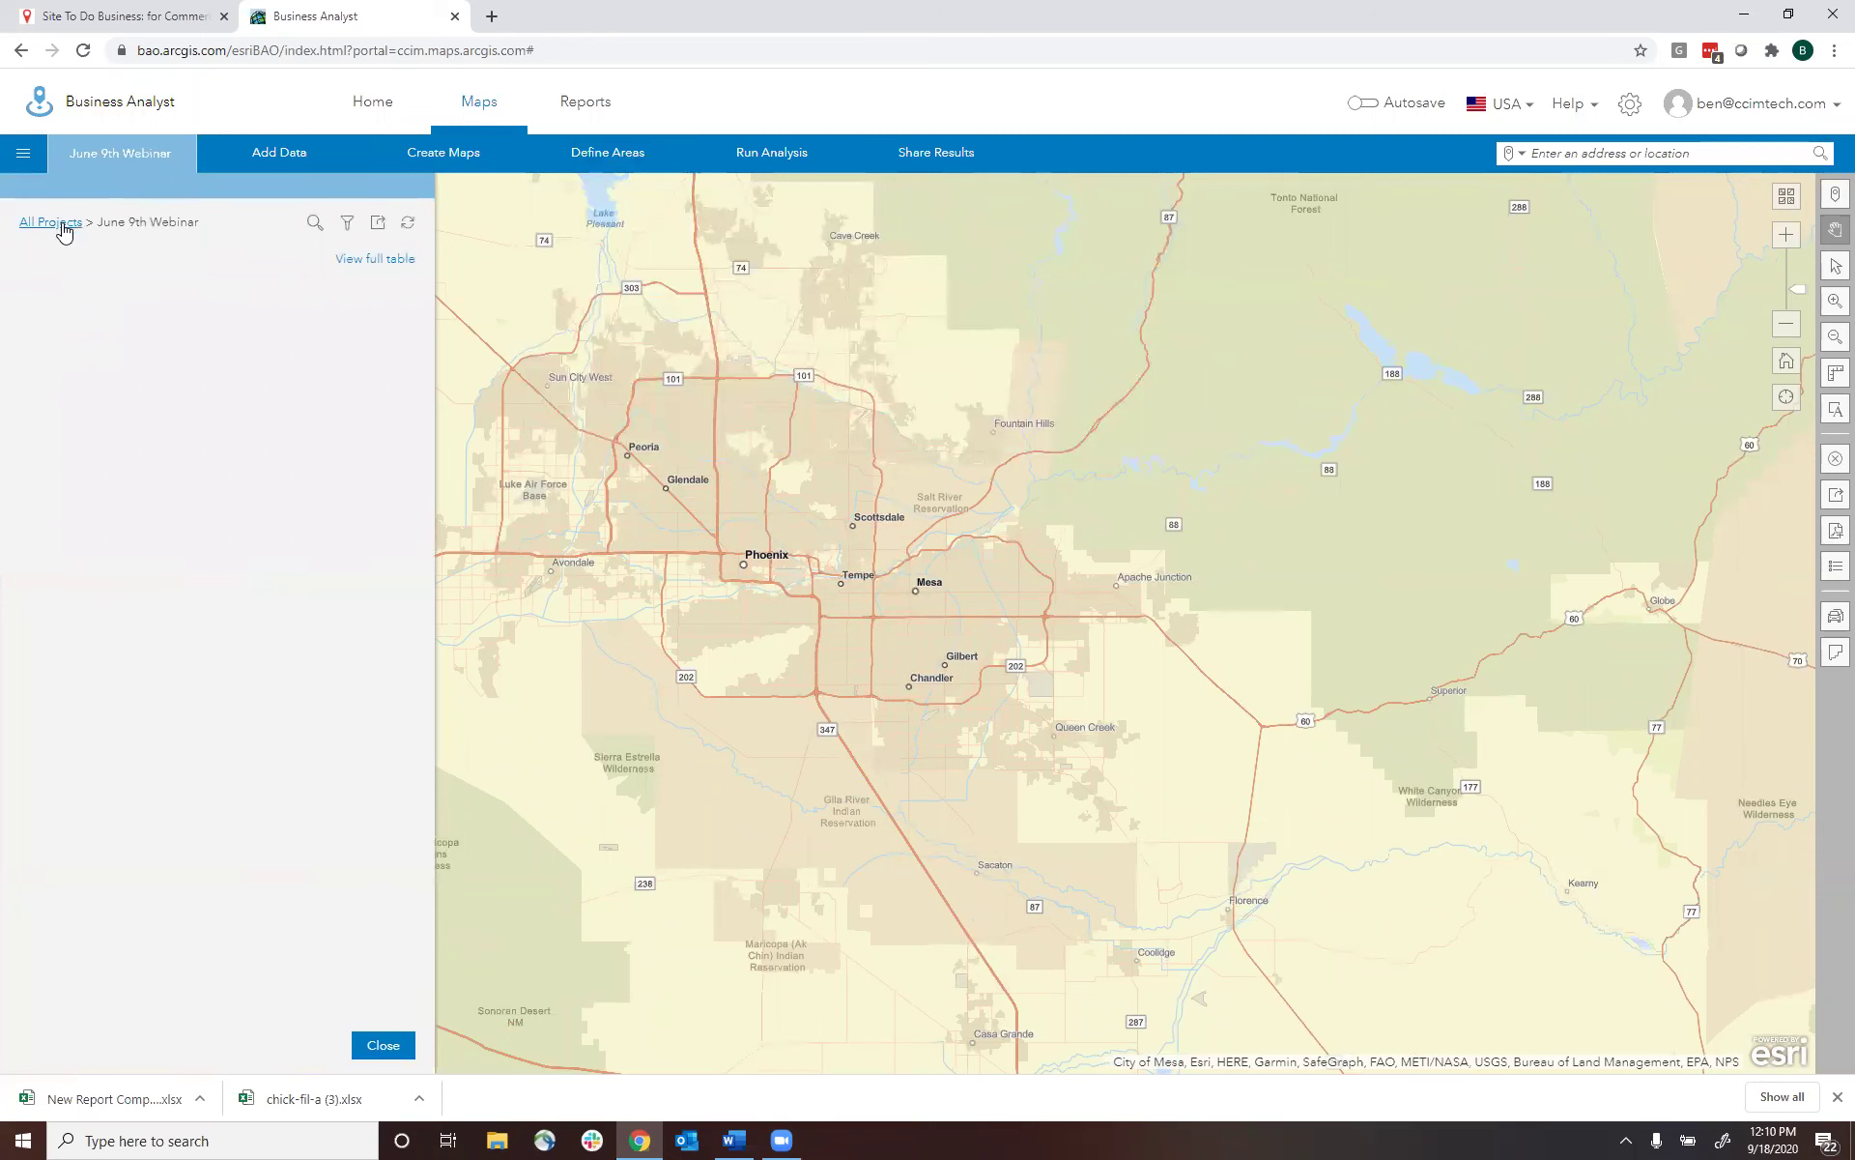
pyautogui.click(64, 224)
pyautogui.click(174, 398)
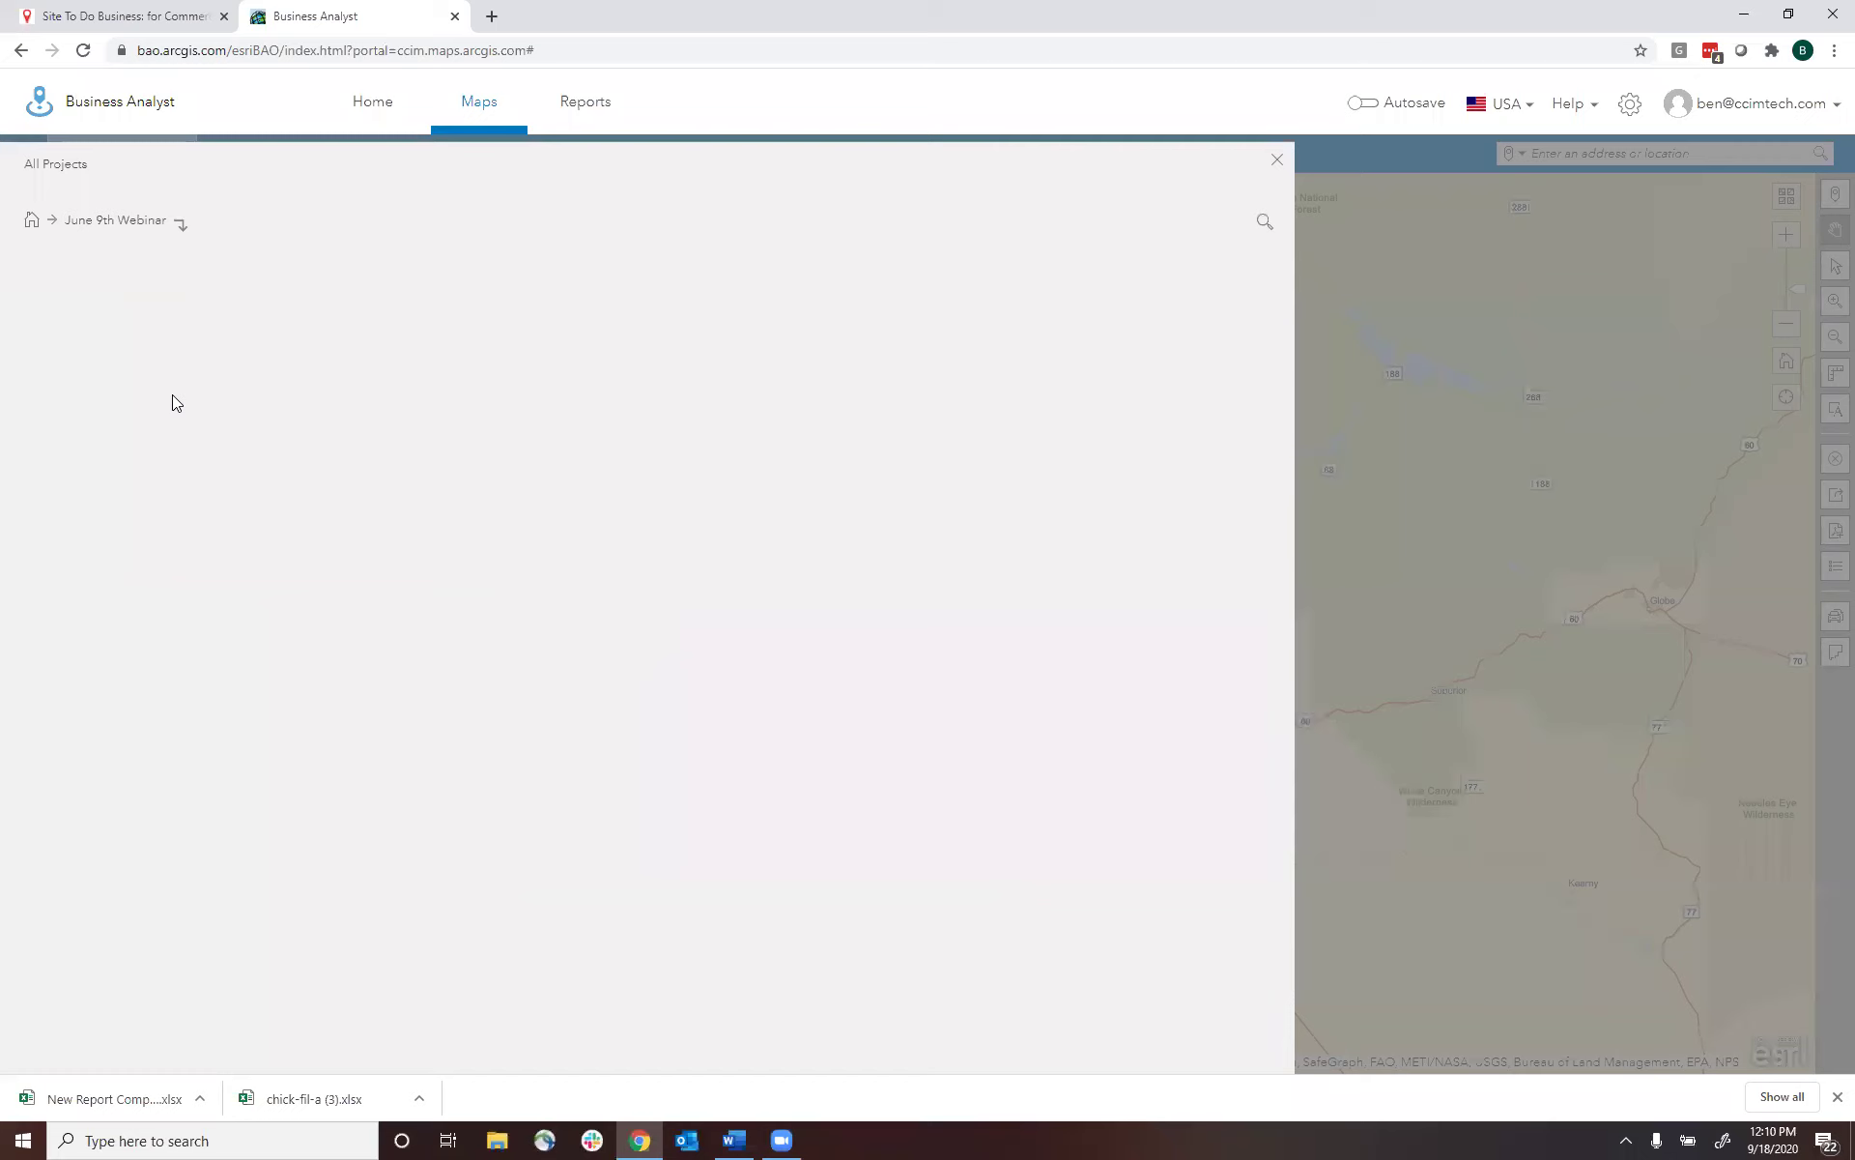
pyautogui.click(1277, 160)
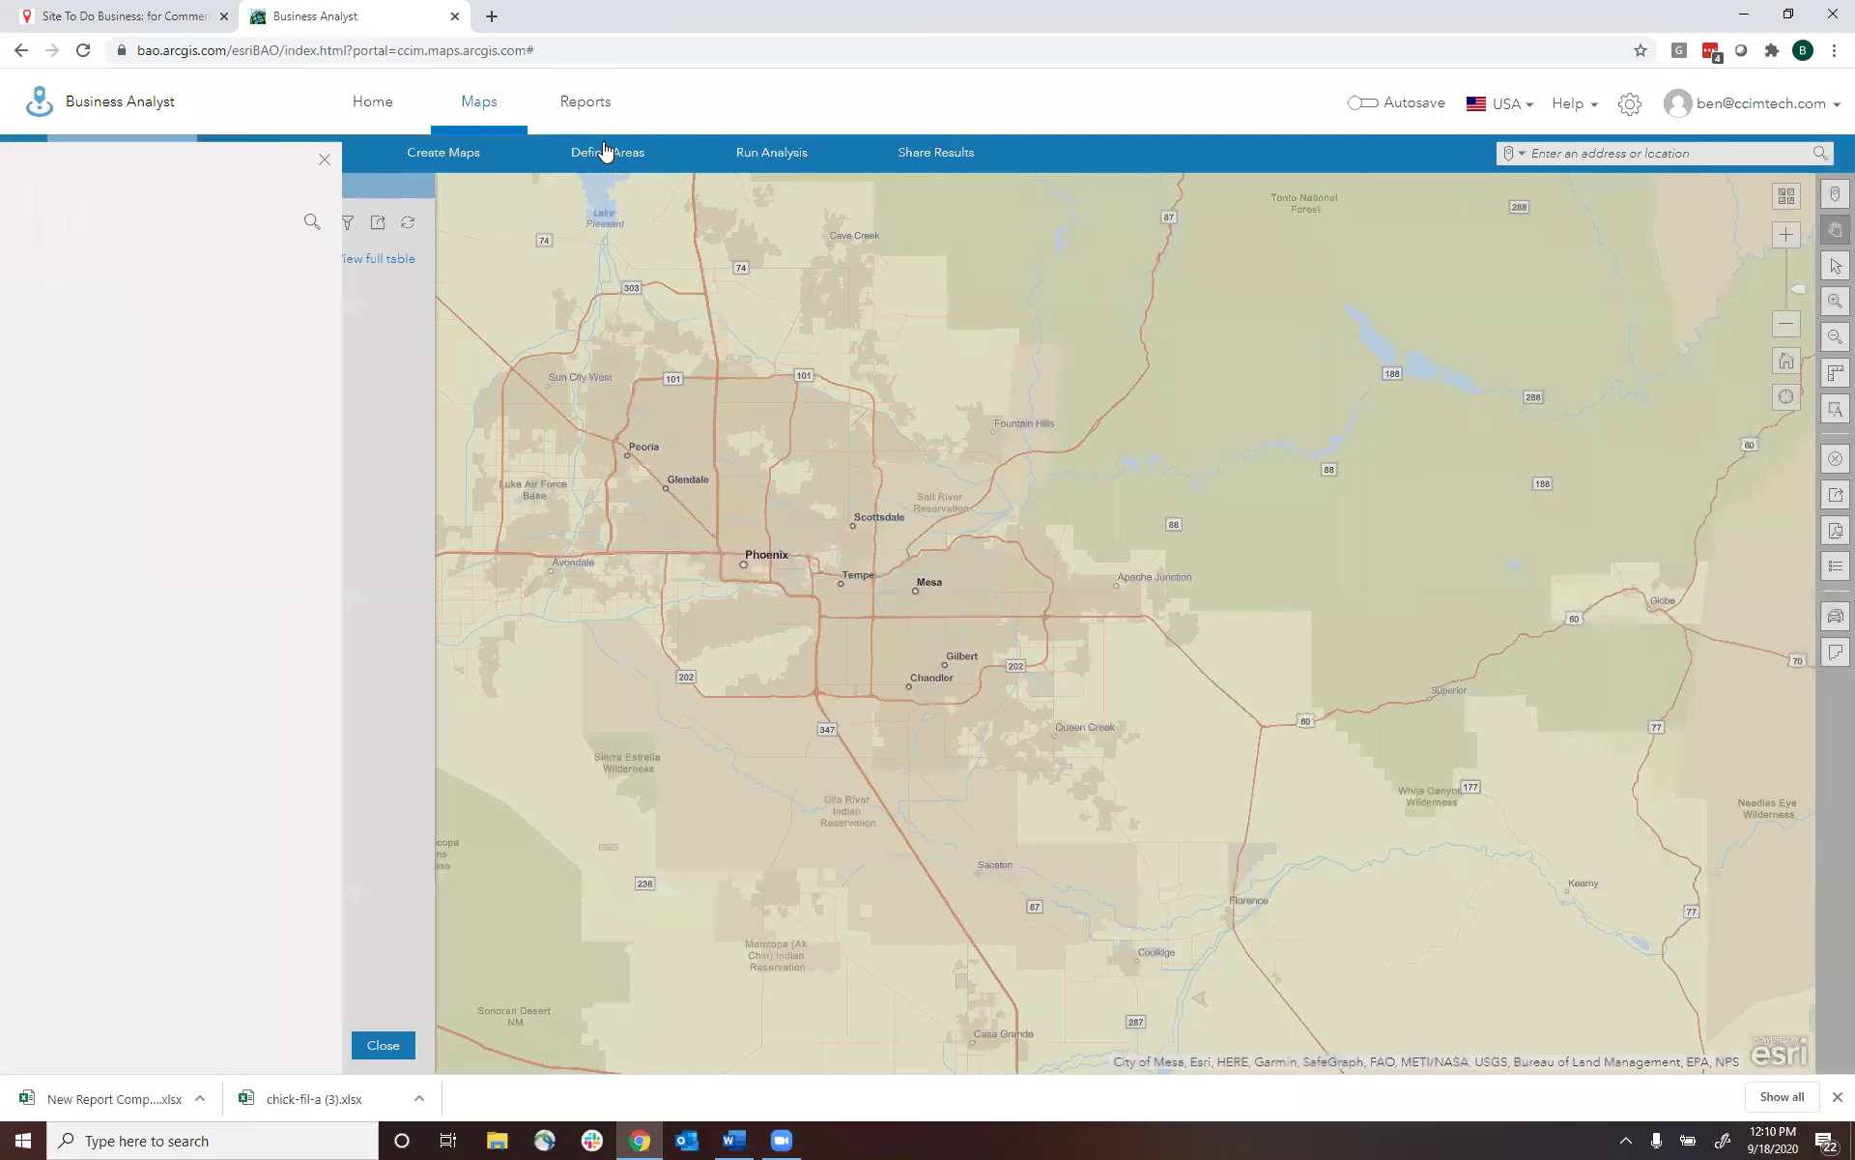
pyautogui.click(602, 159)
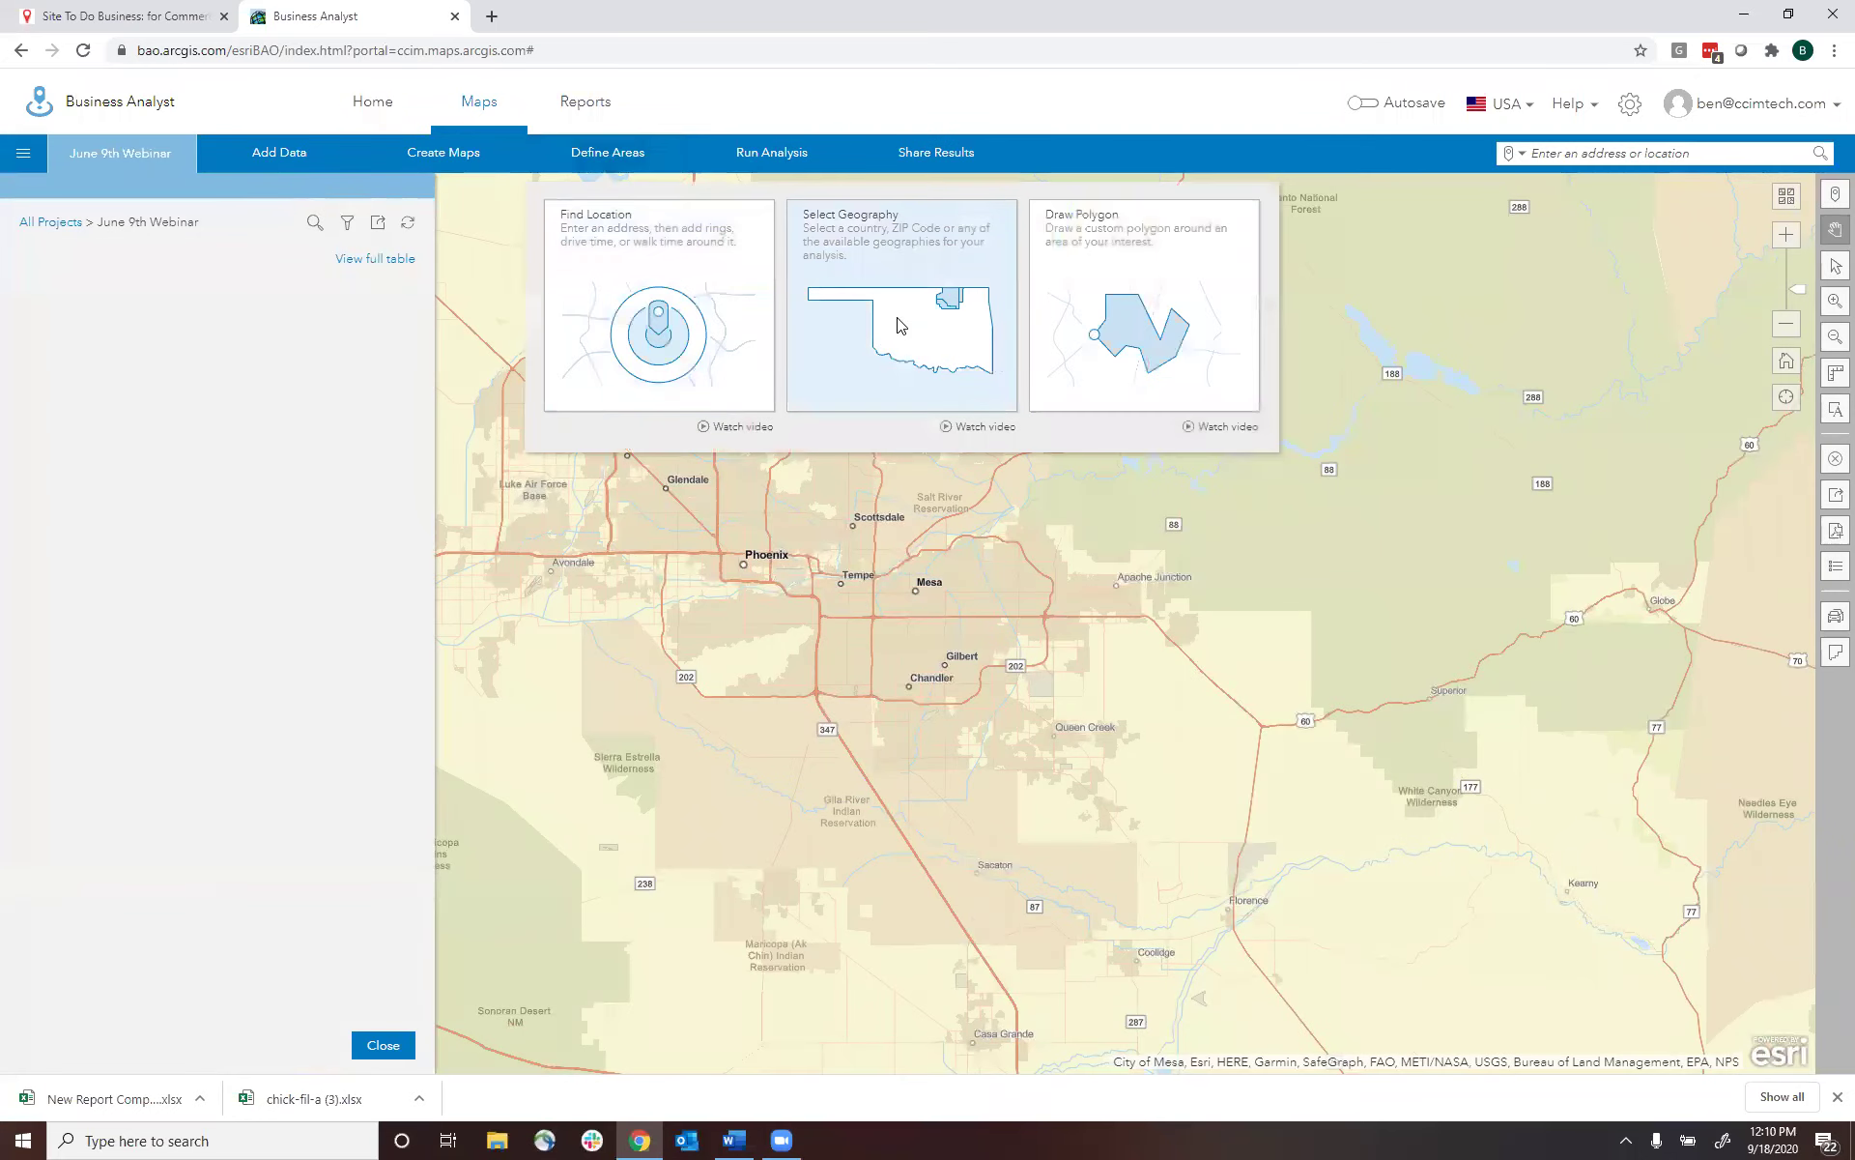
pyautogui.click(899, 325)
pyautogui.click(187, 549)
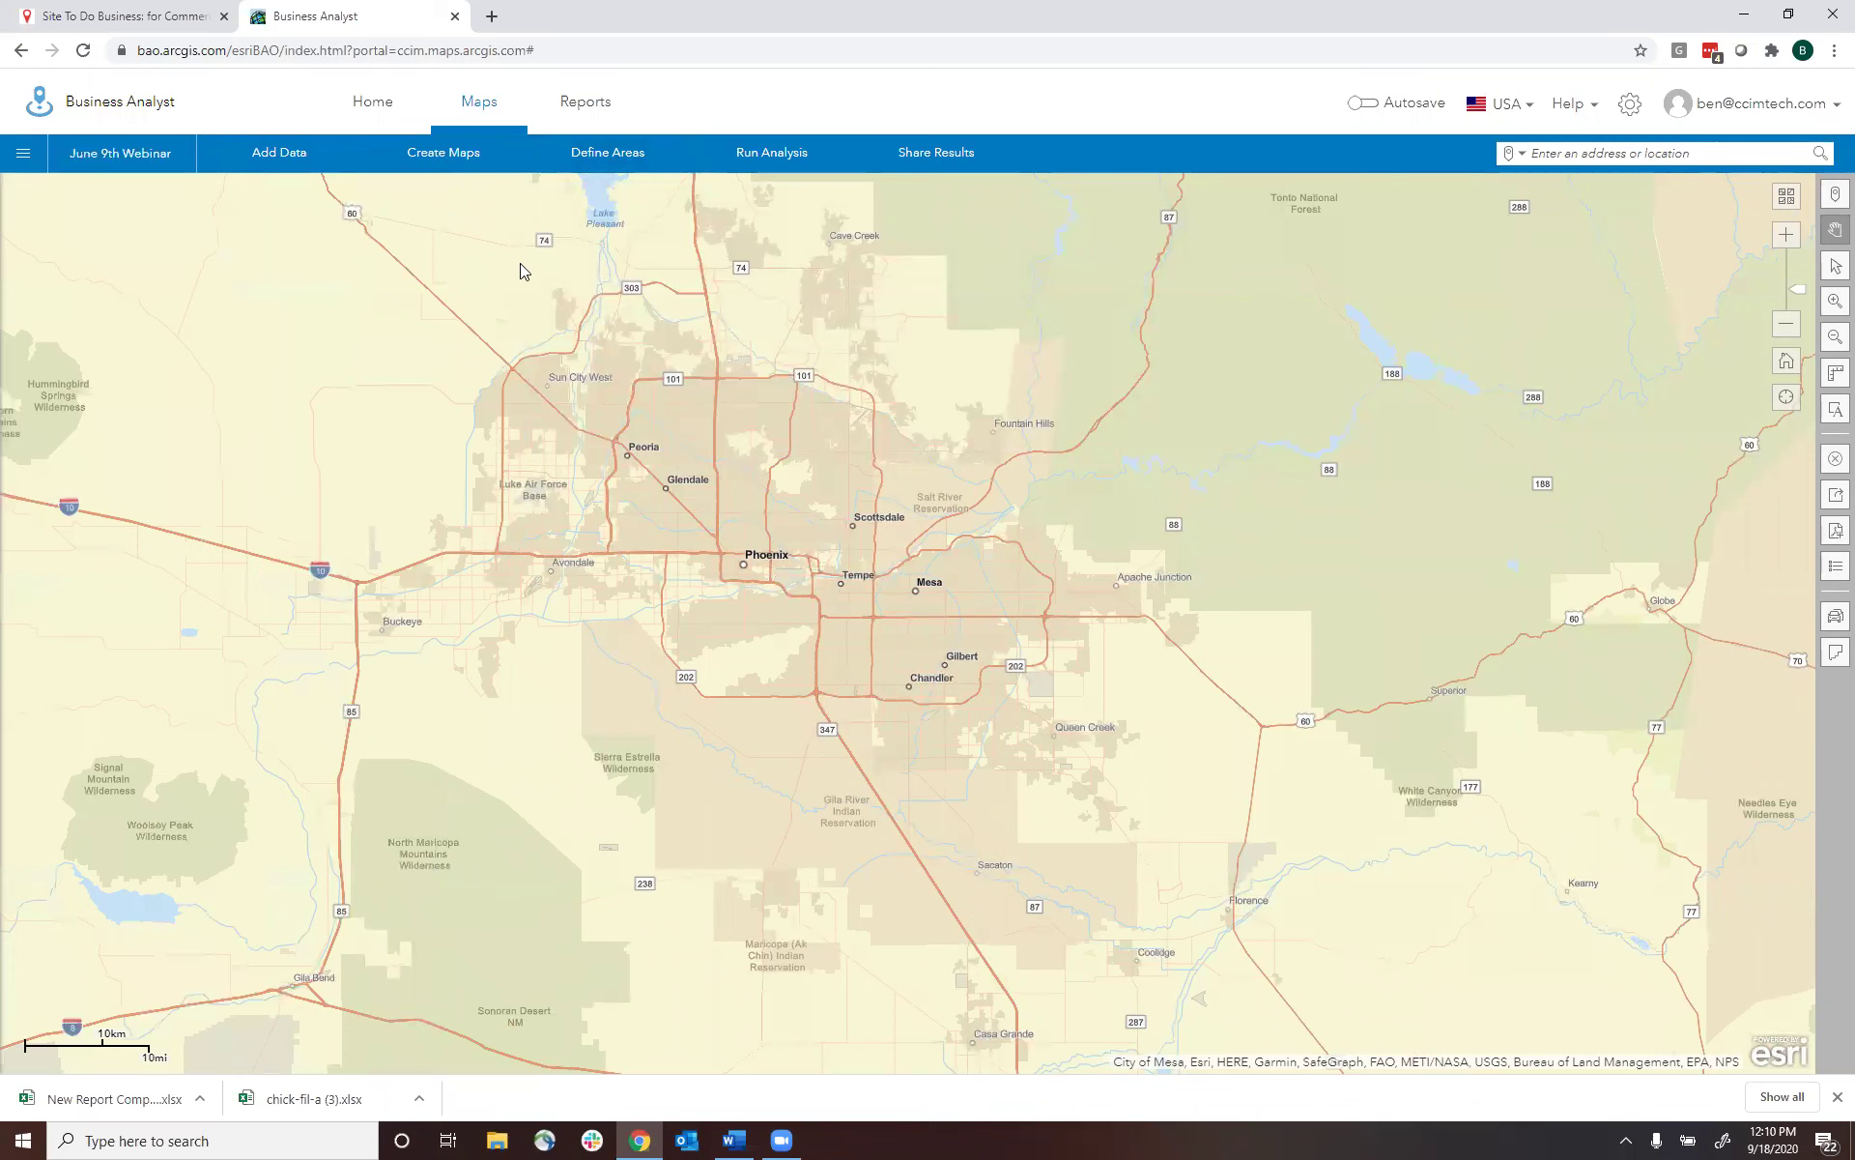
pyautogui.click(1679, 155)
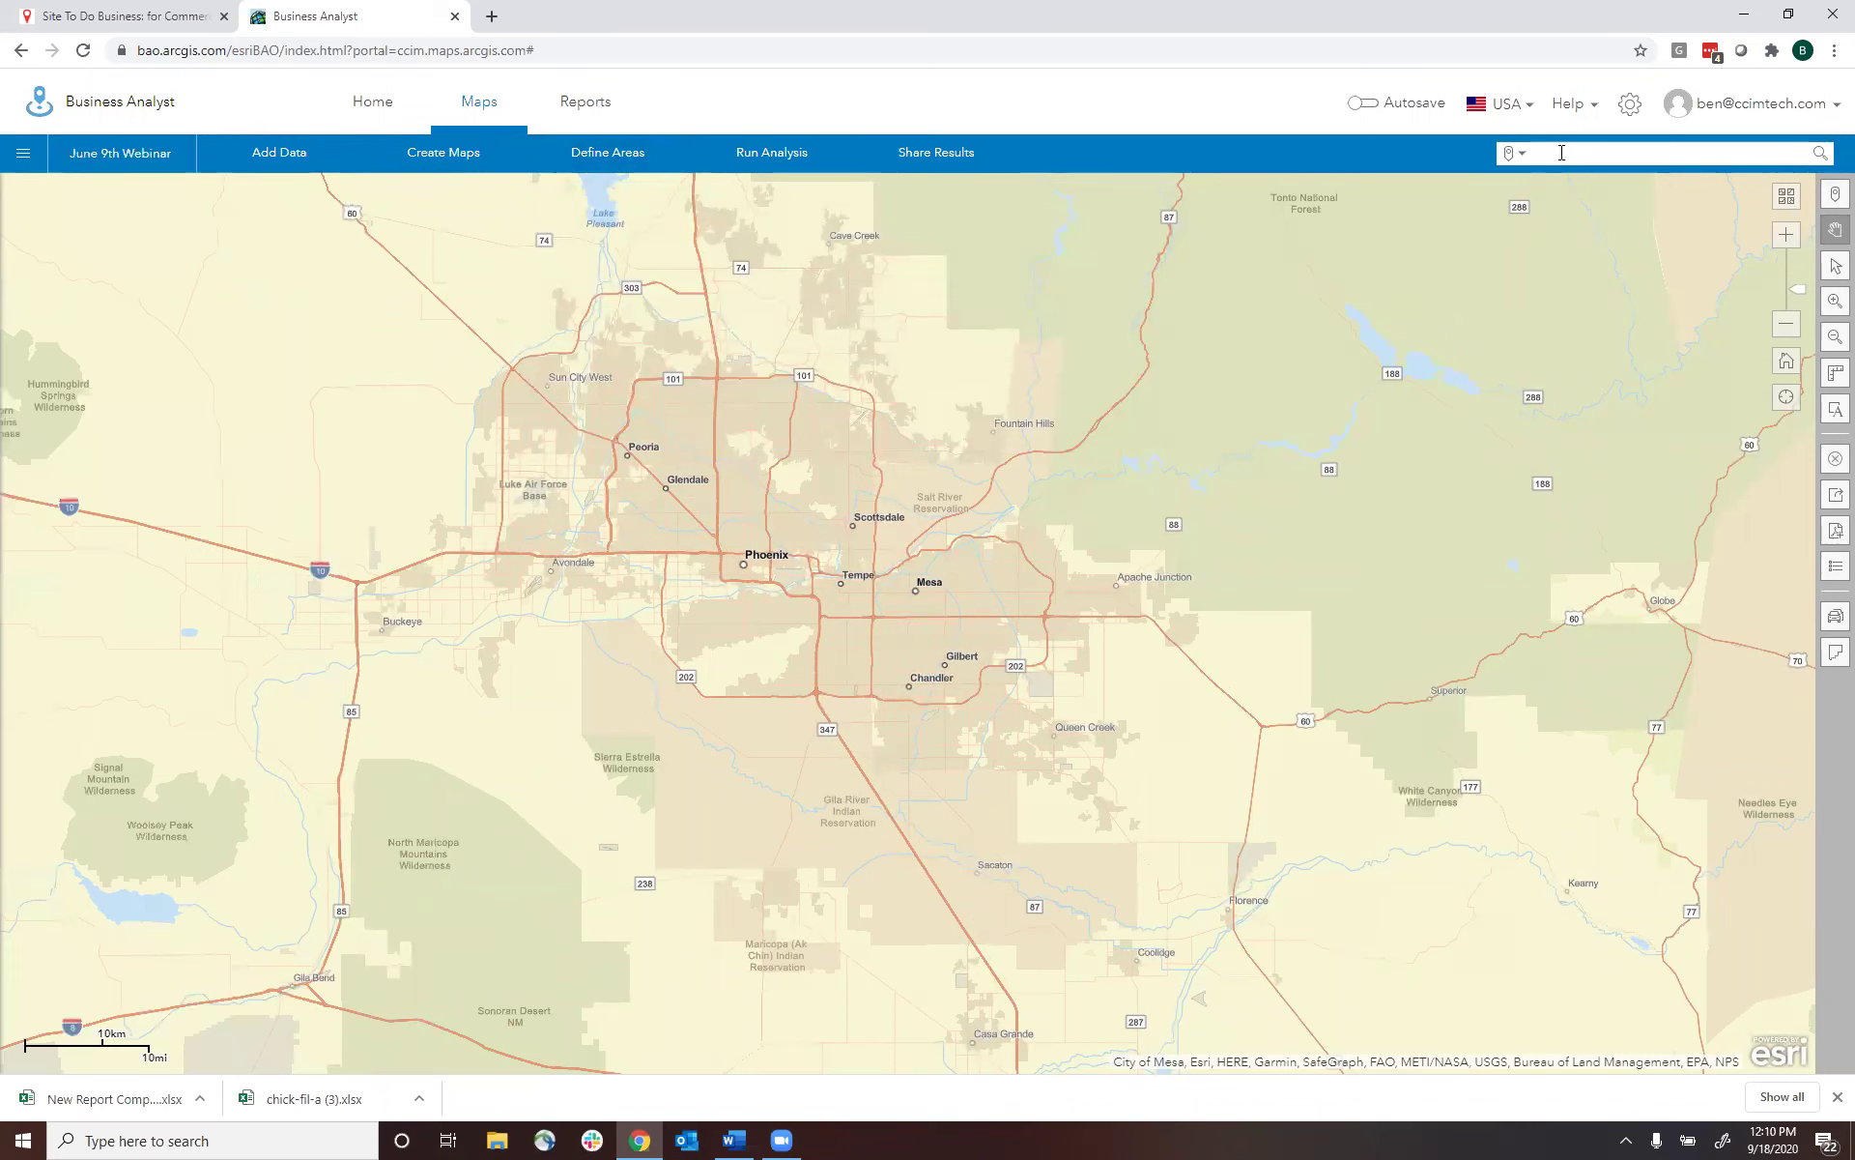
# - Search for 'maricopa' and select Maricopa County, AZ from the matches
pyautogui.click(1523, 155)
pyautogui.click(1567, 212)
pyautogui.write('maricopa')
pyautogui.press('Return')
pyautogui.click(806, 522)
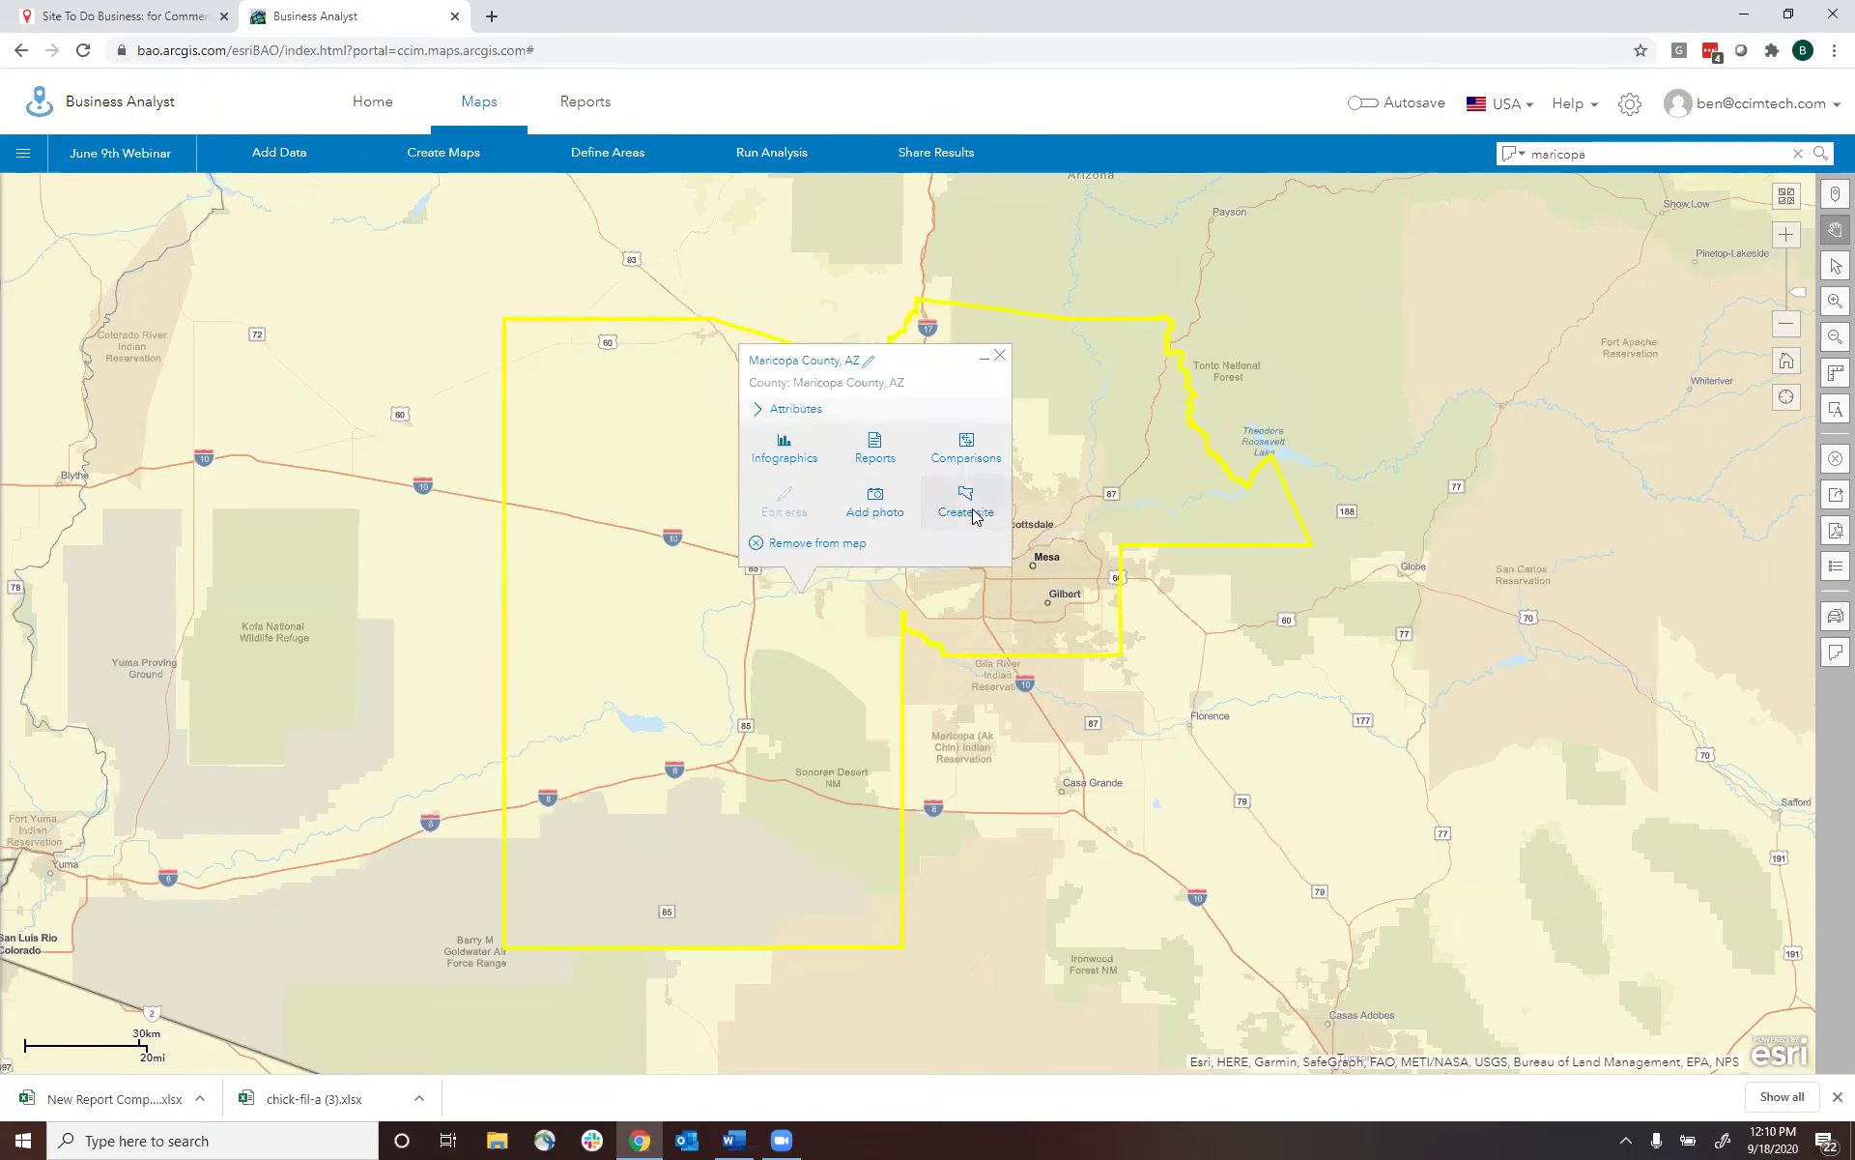
# - Try creating a site from Maricopa County with a fill colour, dismiss the error, and close the options
pyautogui.click(975, 515)
pyautogui.click(865, 419)
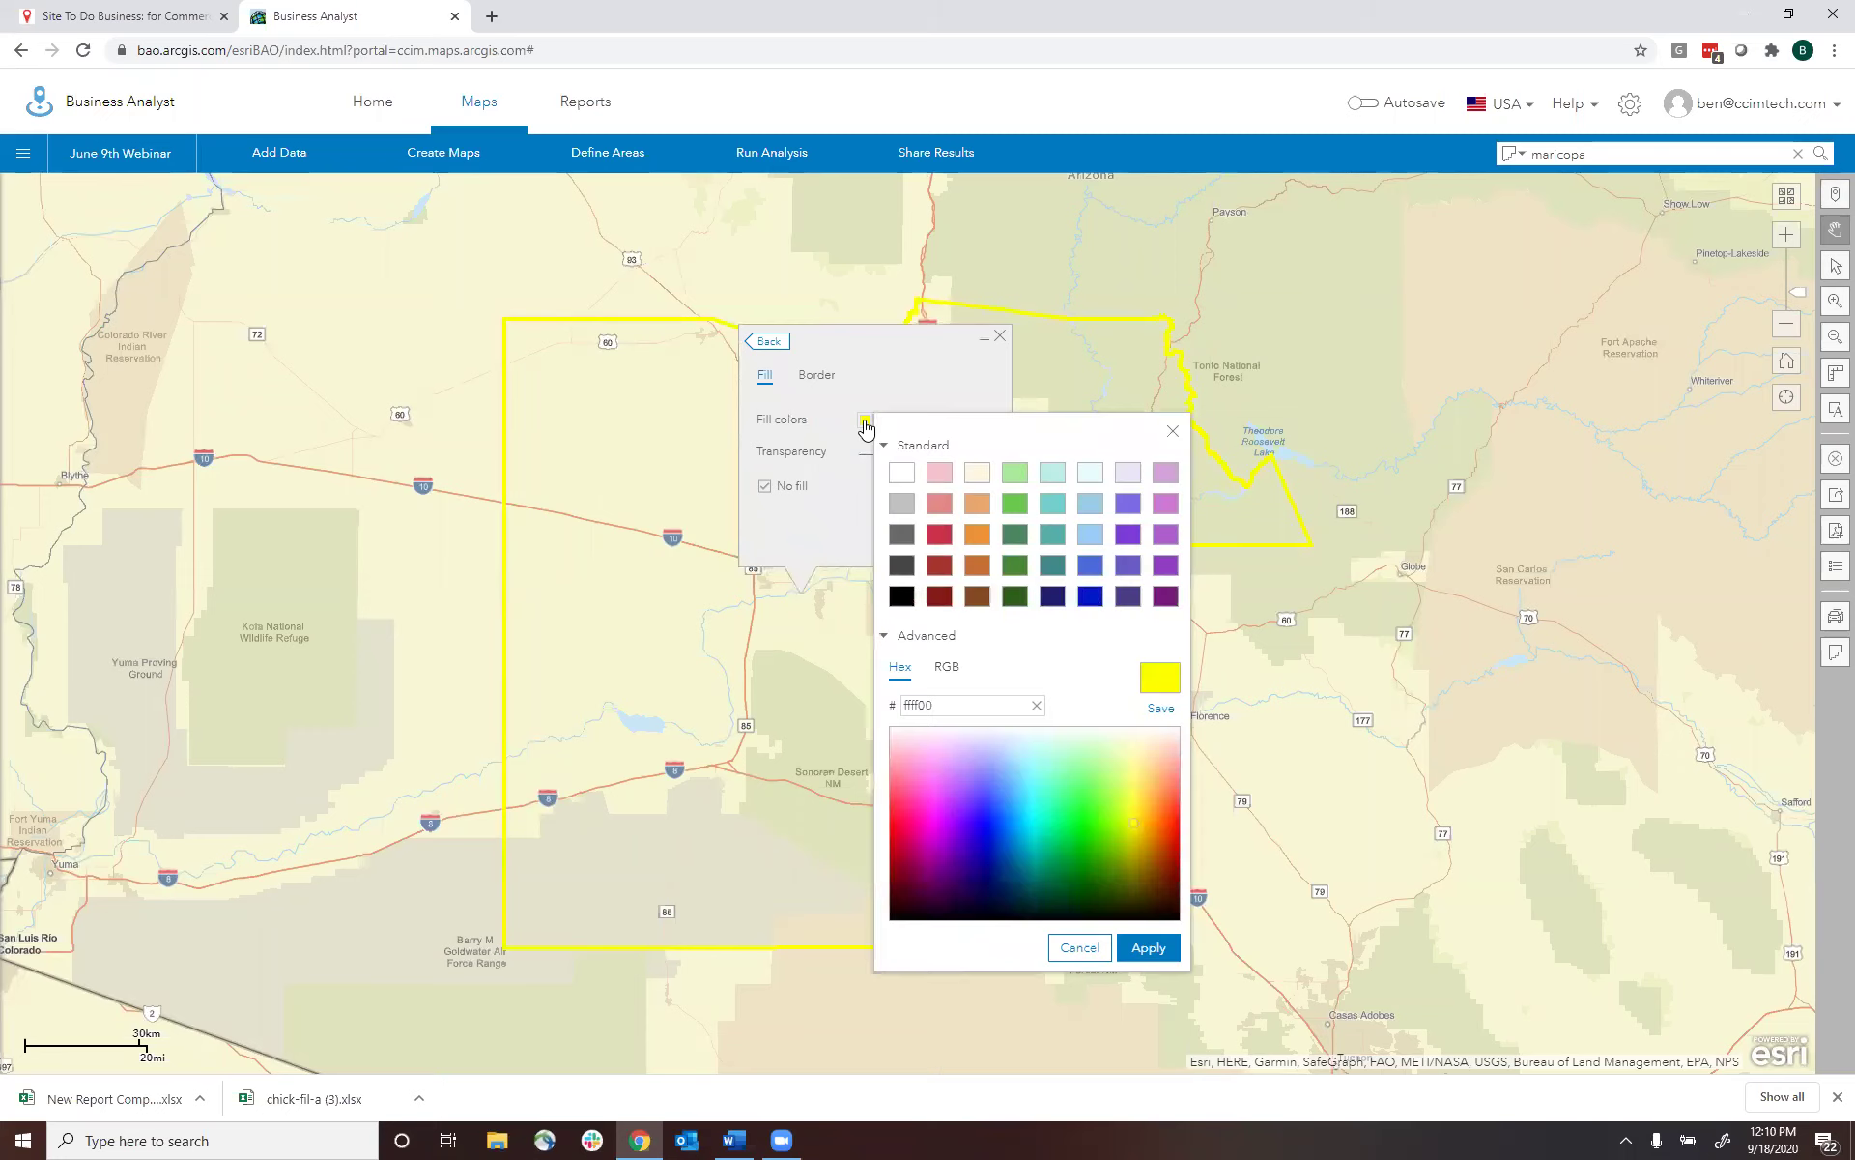
pyautogui.click(1148, 948)
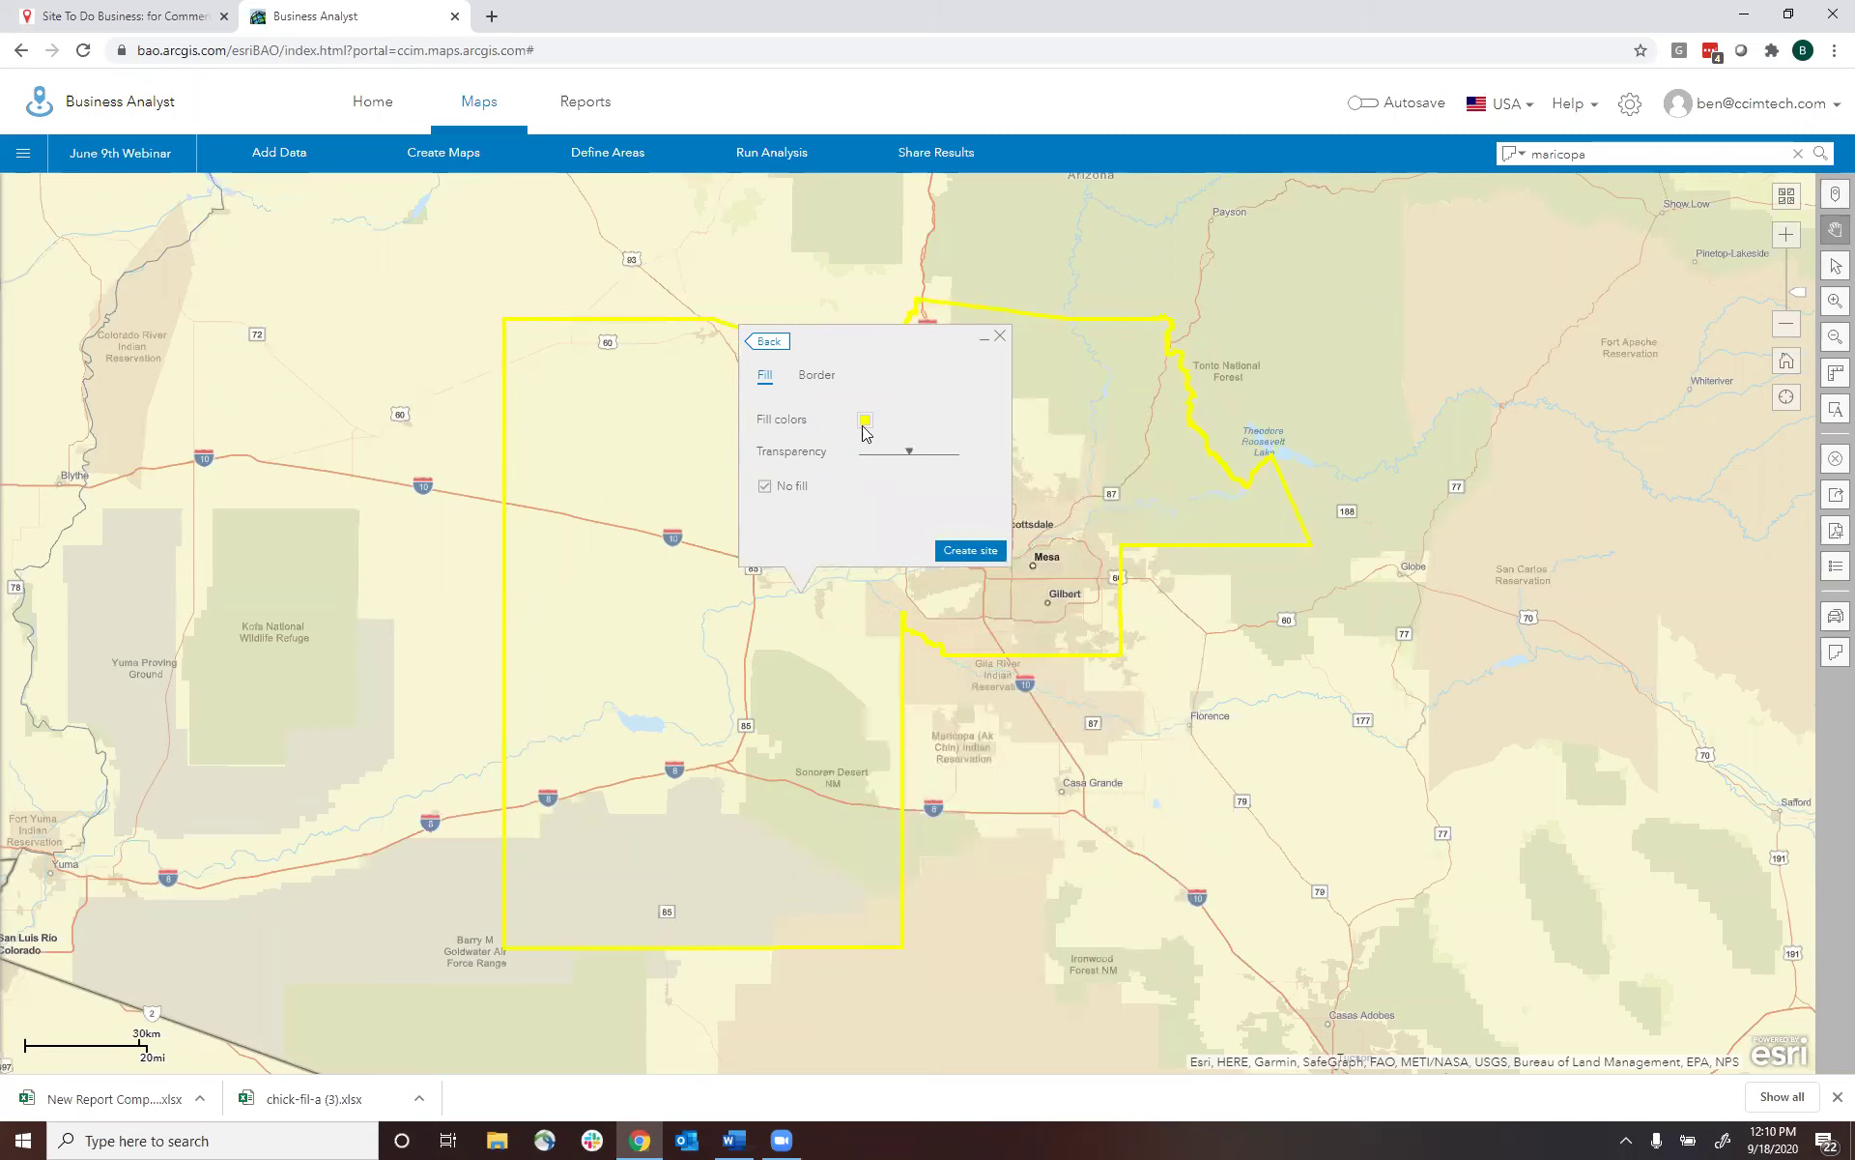
pyautogui.click(983, 566)
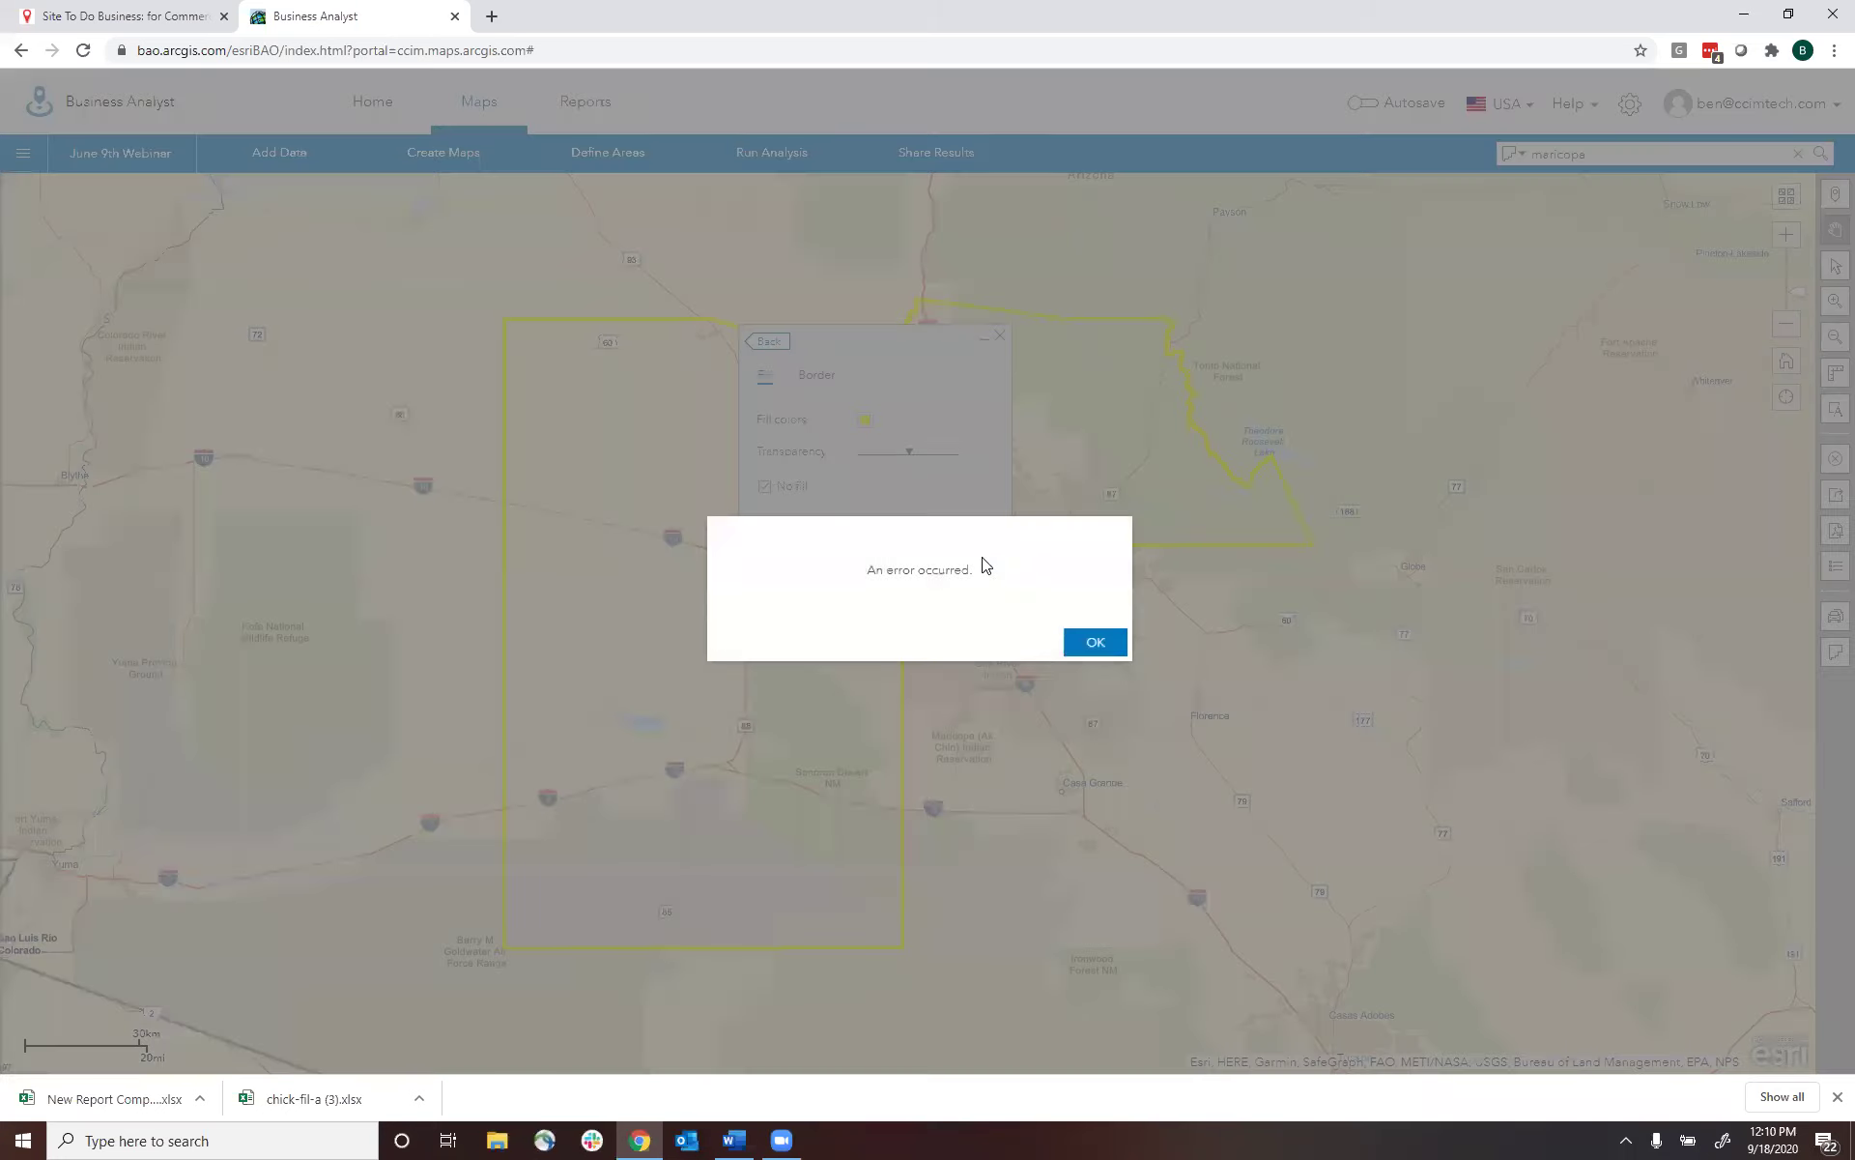
pyautogui.click(1093, 643)
pyautogui.click(988, 341)
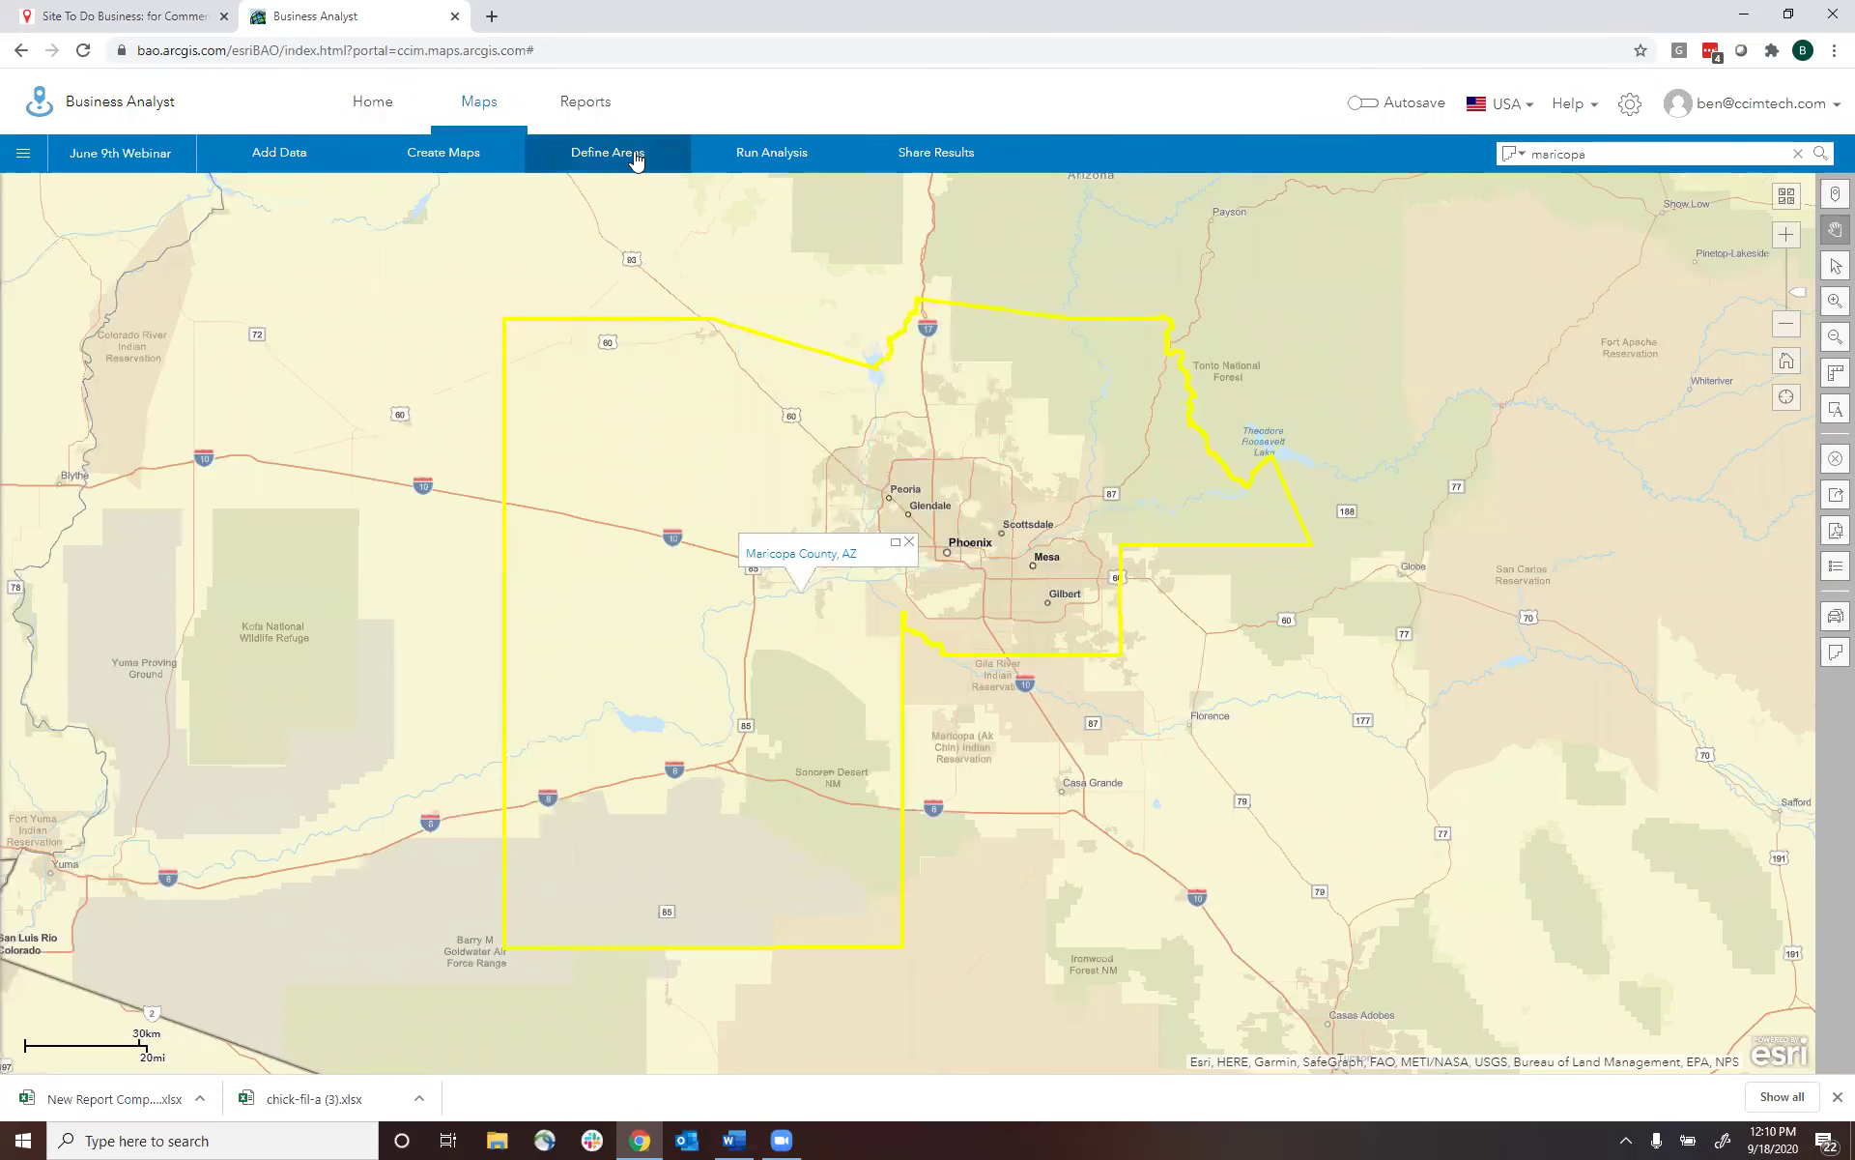
# - Build a color-coded ZIP map of 2020 Total Population (Esri) with classes based on Maricopa County, AZ
pyautogui.click(431, 163)
pyautogui.click(480, 332)
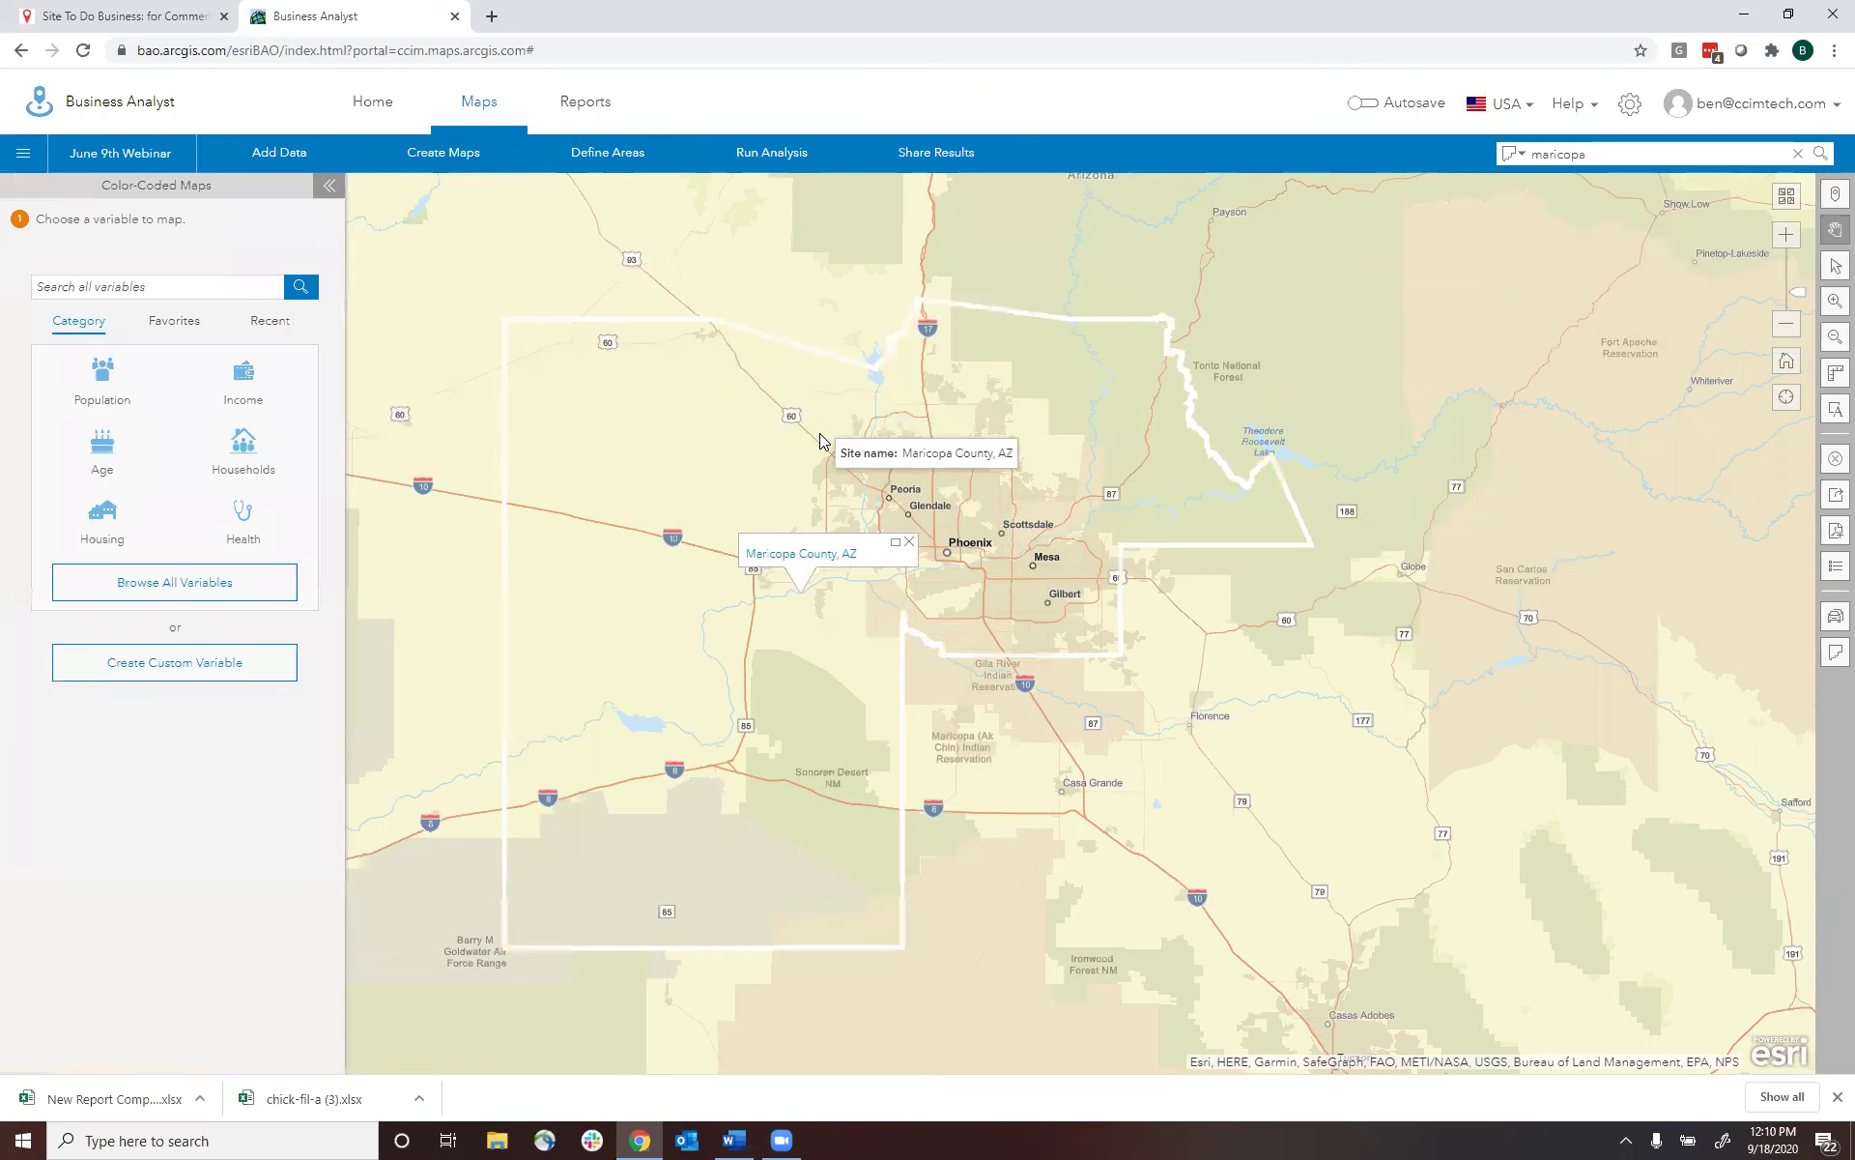
pyautogui.click(98, 389)
pyautogui.click(647, 428)
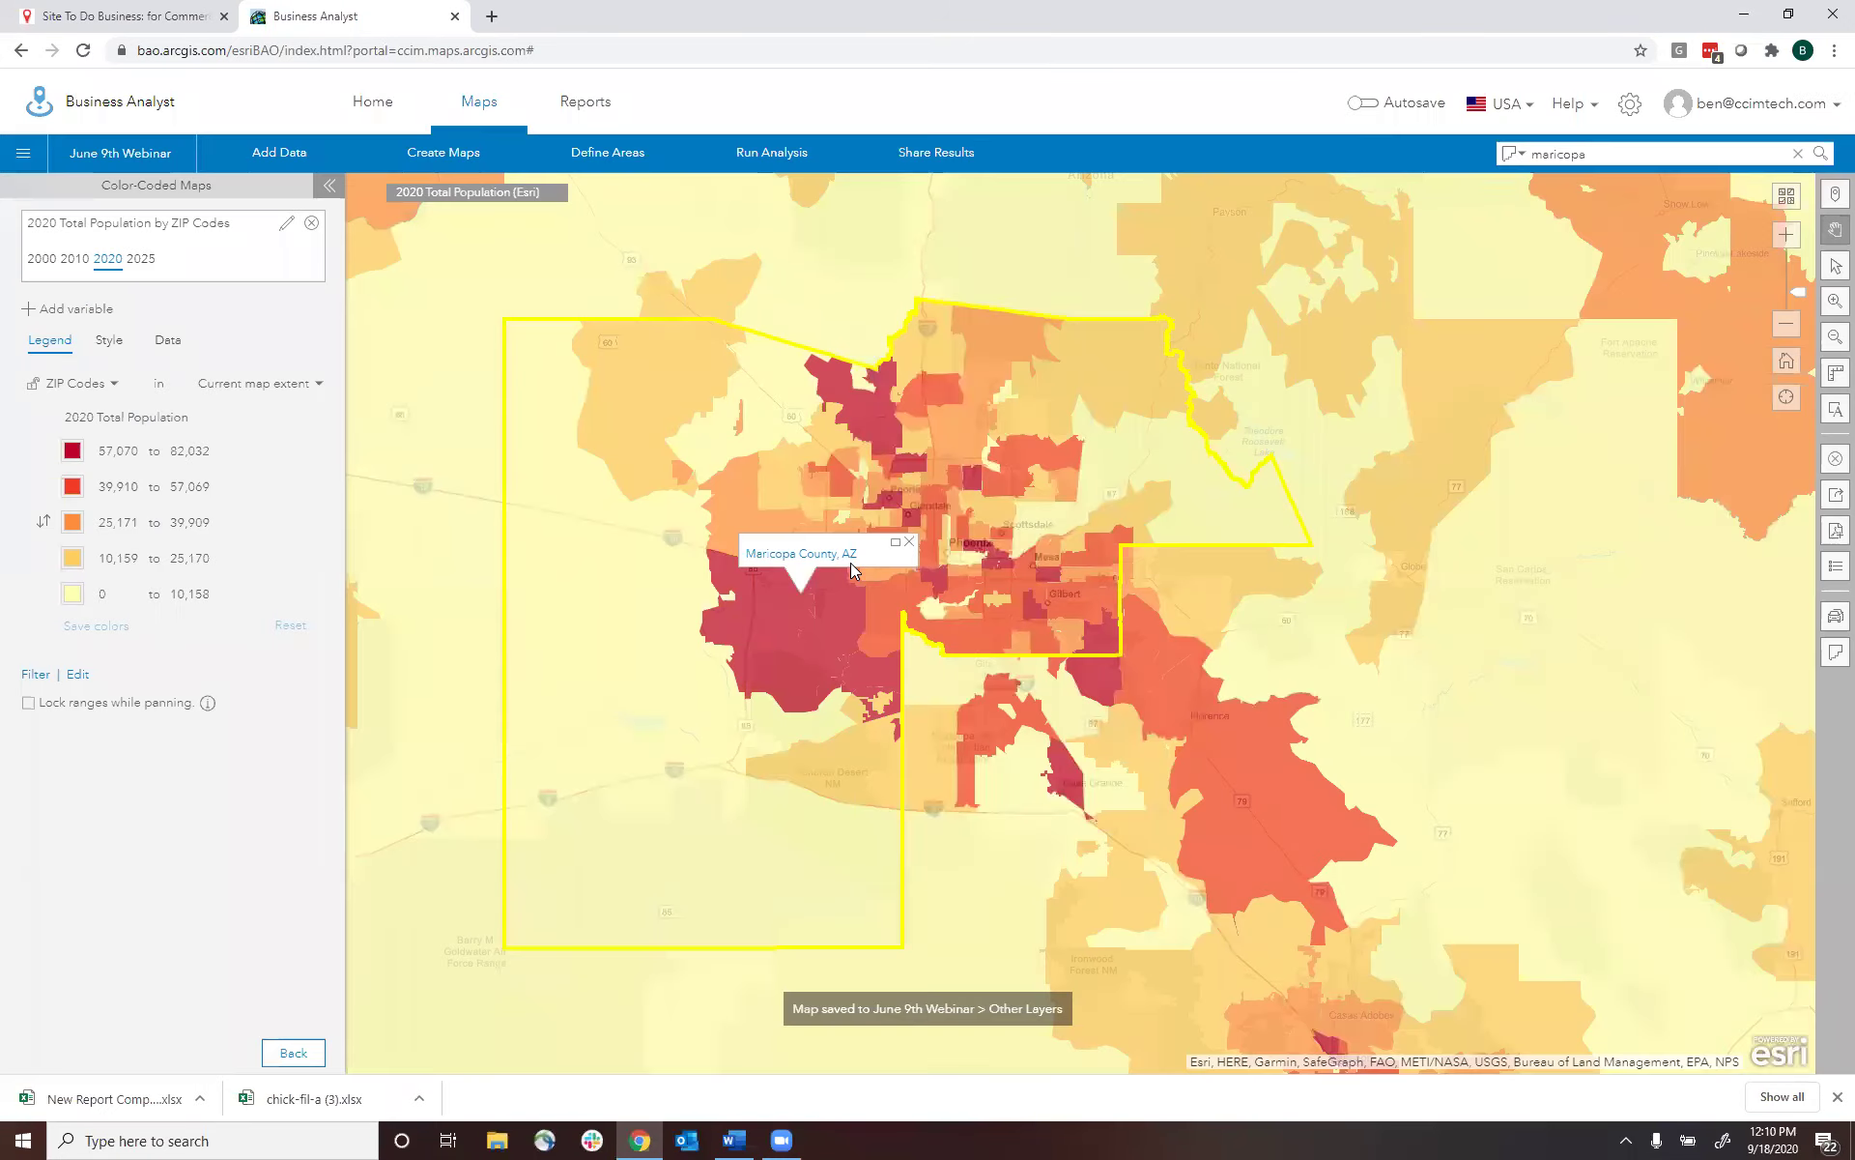
pyautogui.click(261, 387)
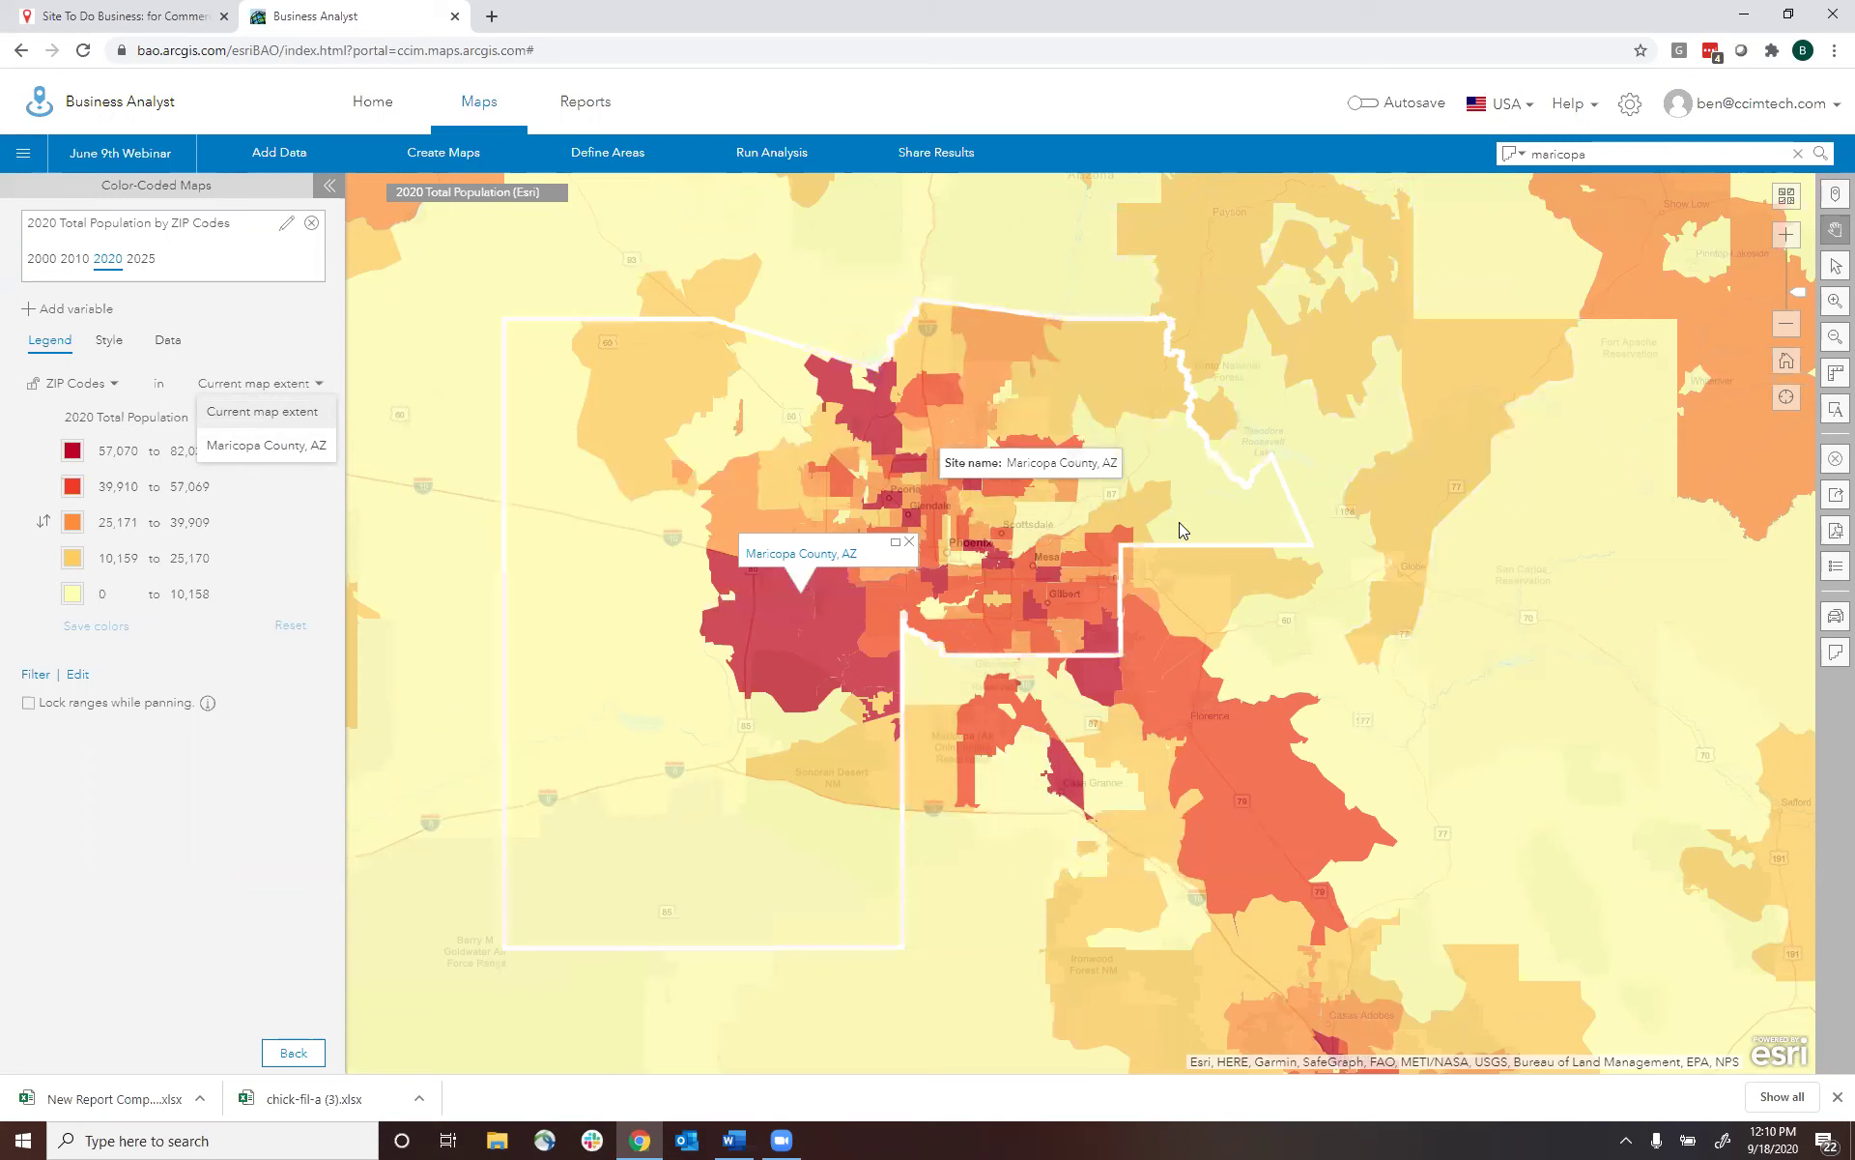
pyautogui.click(263, 448)
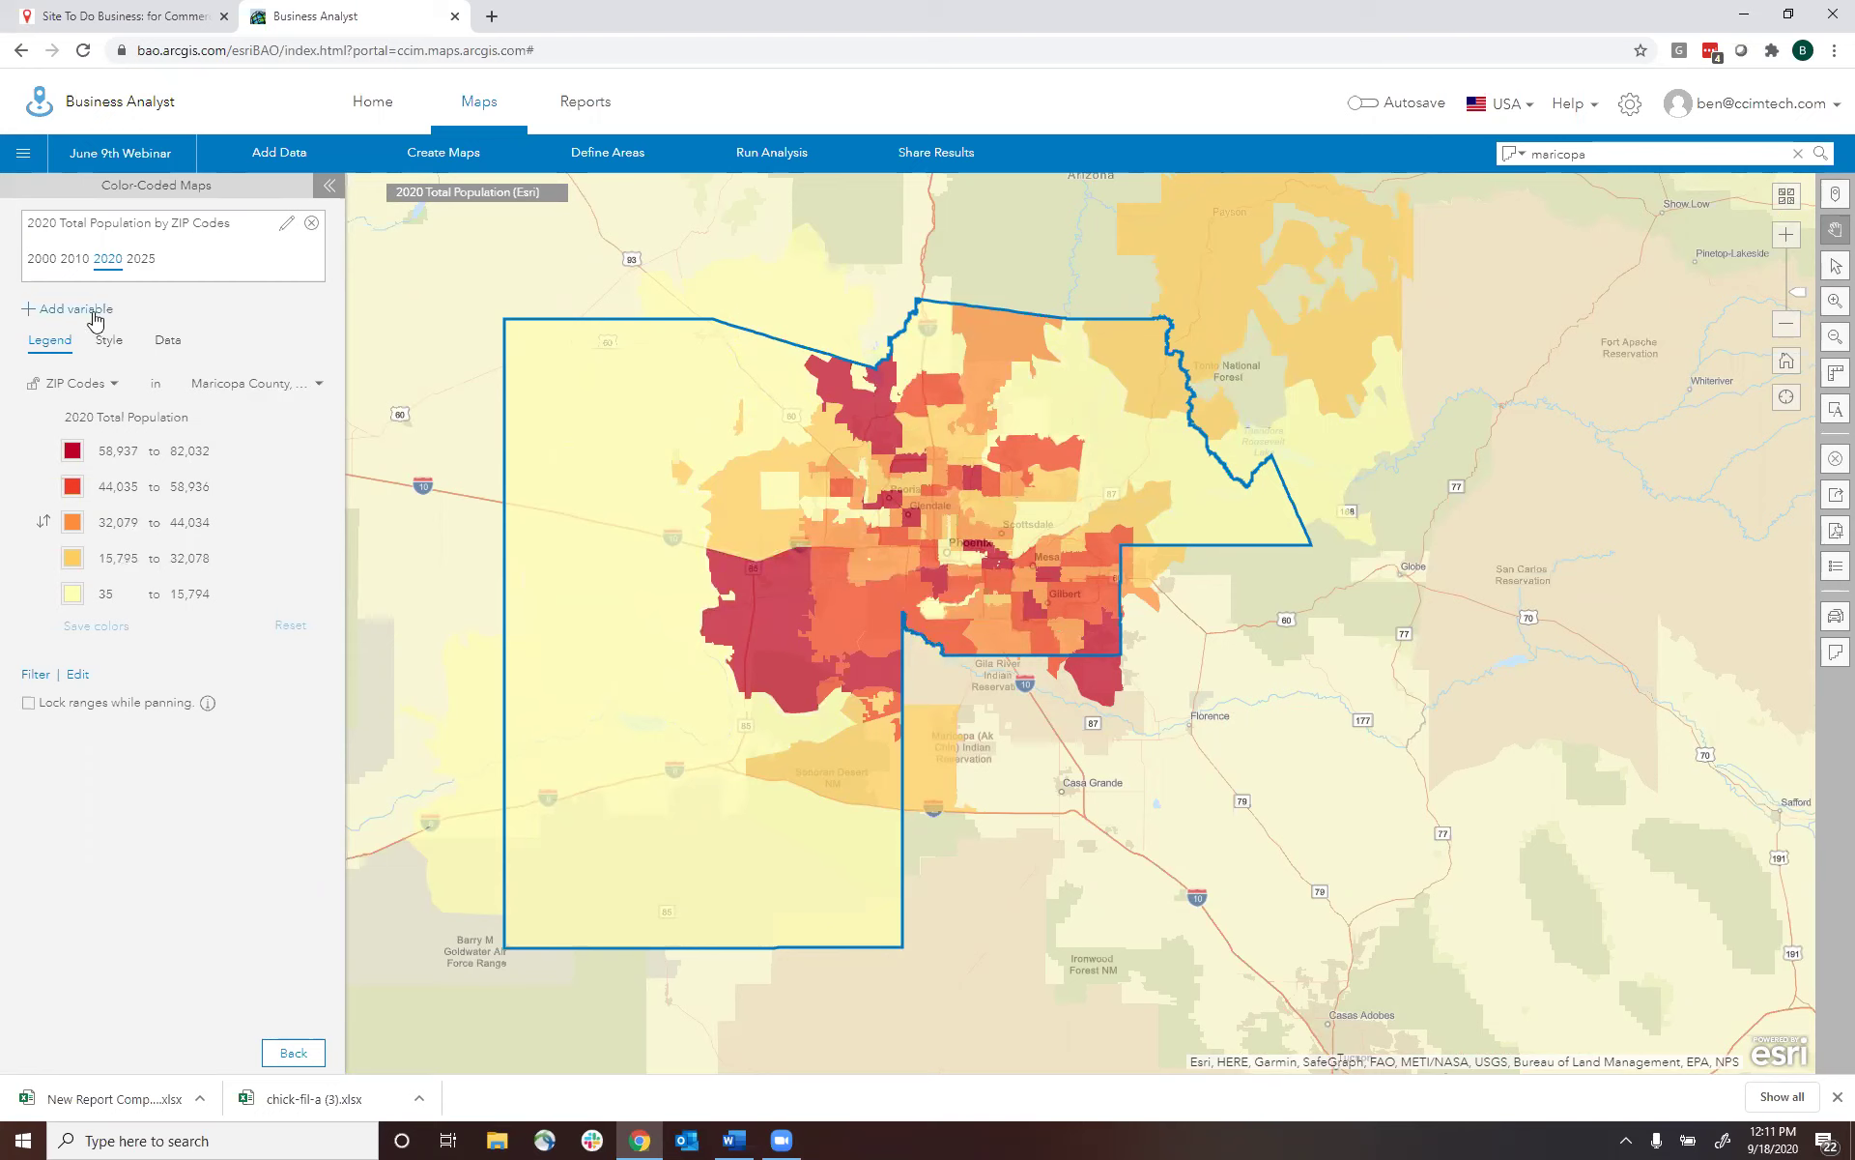
# - Add 2020 Median Household Income (Esri) as a second variable, sizing ZIP circles by income
pyautogui.moveTo(757, 633)
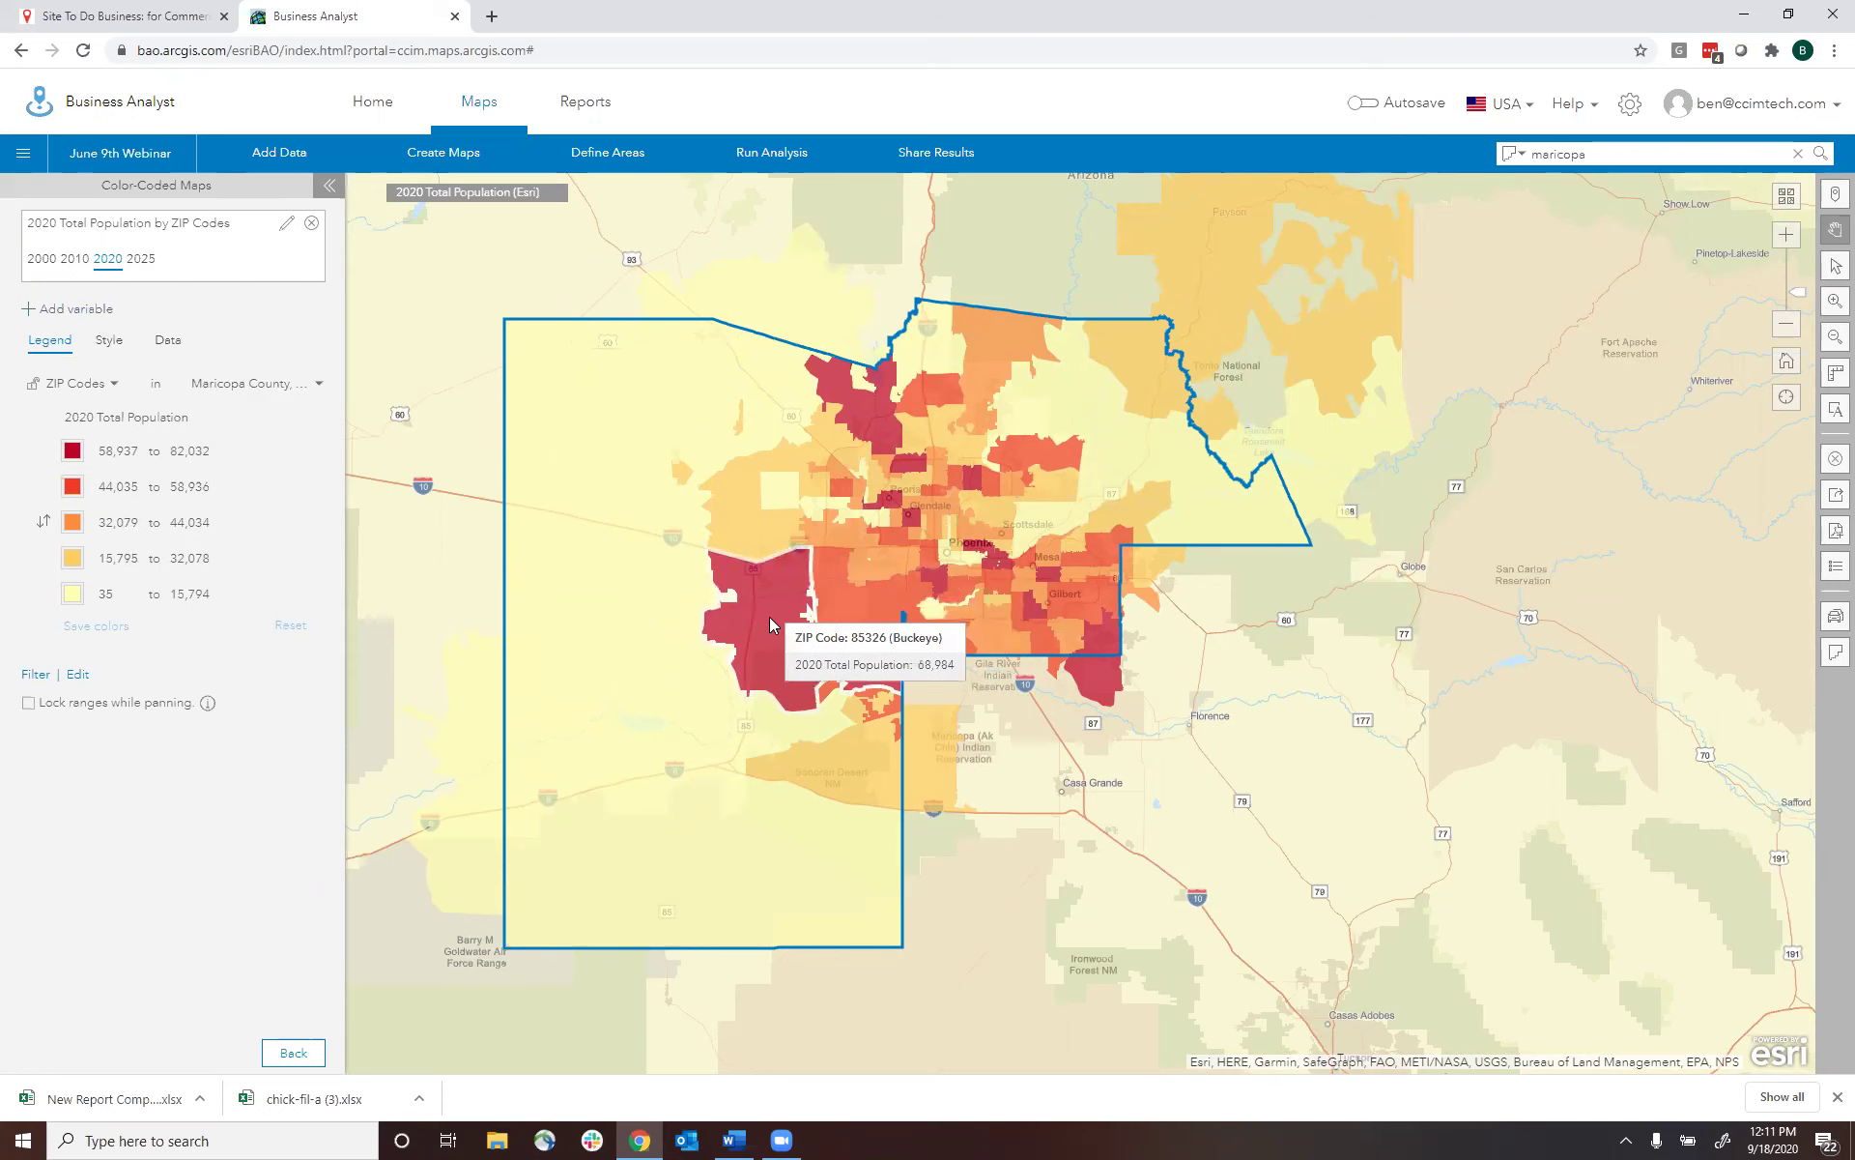
pyautogui.click(96, 311)
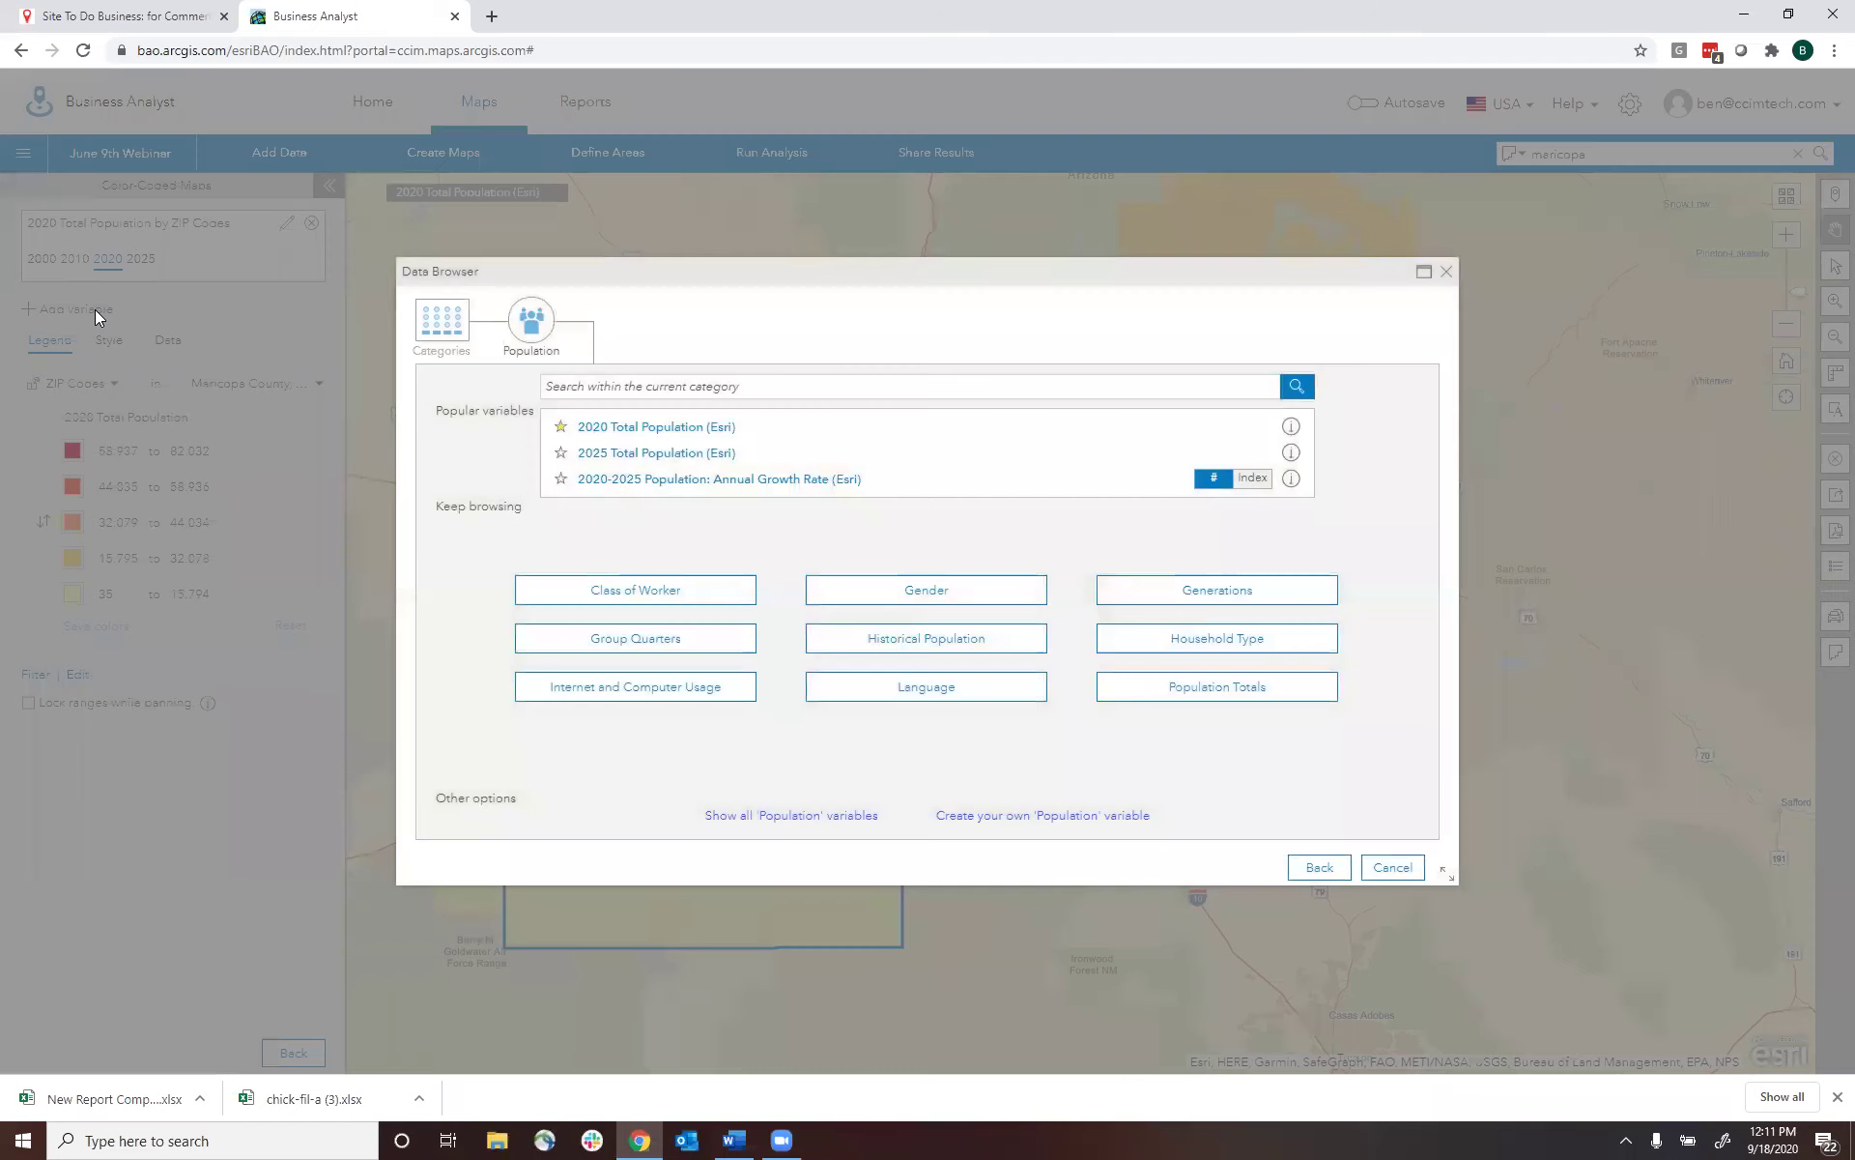
pyautogui.click(442, 322)
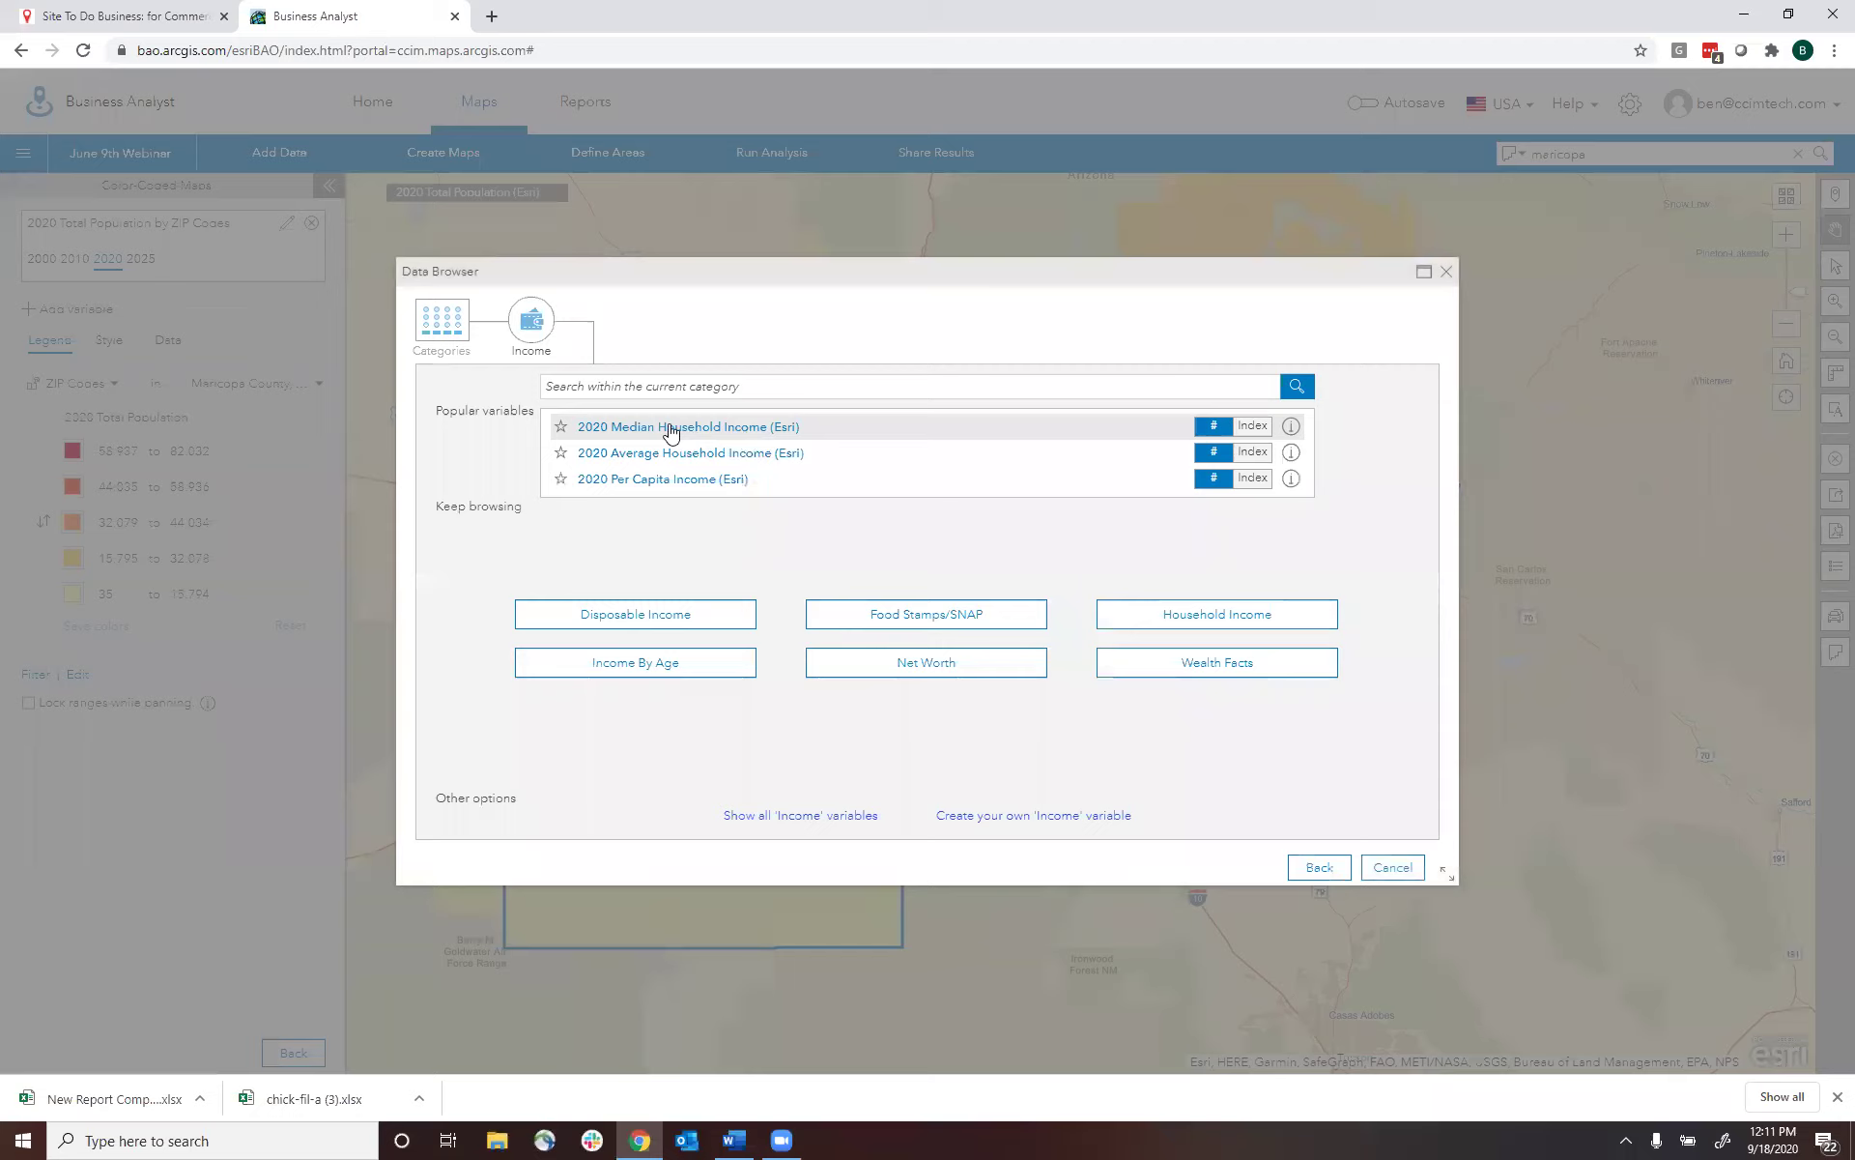
pyautogui.click(671, 428)
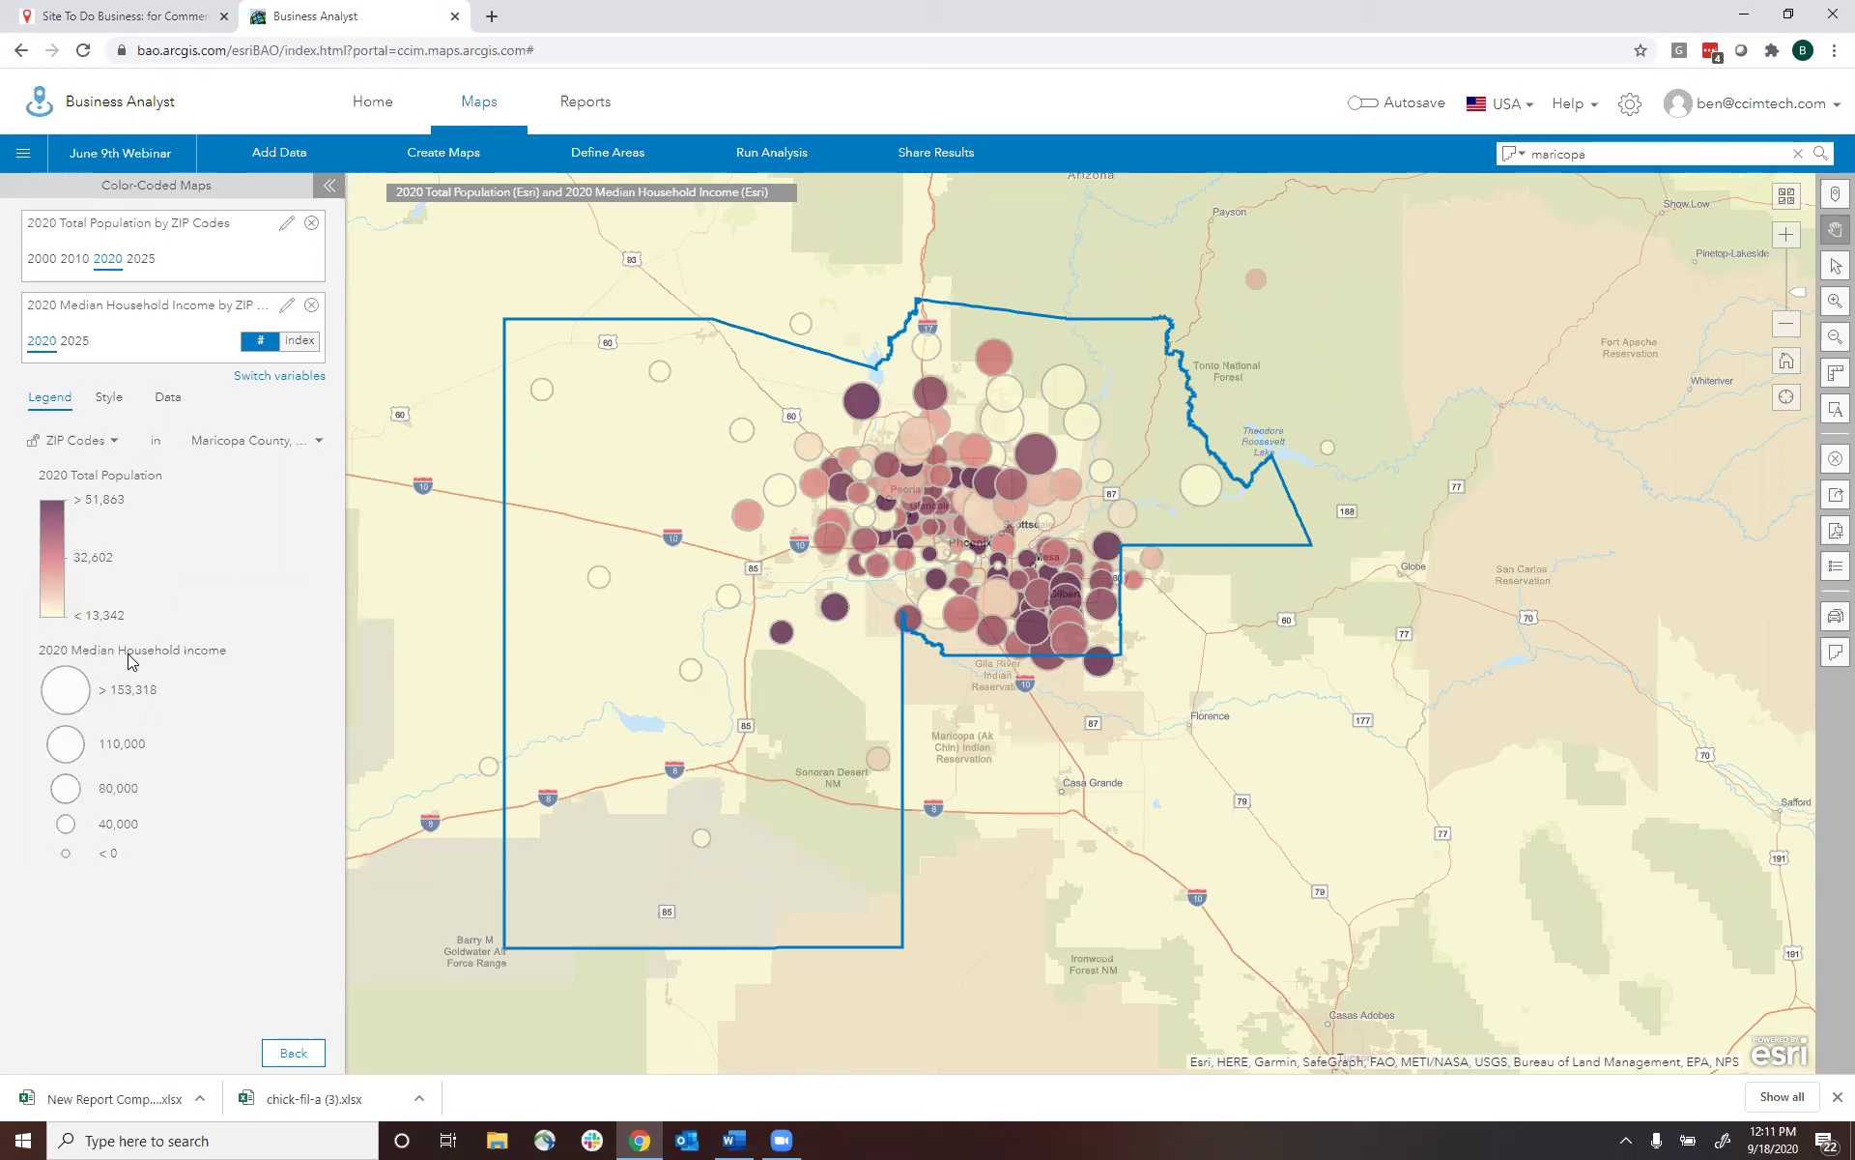
pyautogui.click(109, 398)
# - Switch to the Dot Density with Color-Coded Map style and review its color-coded and dot density settings
pyautogui.click(184, 470)
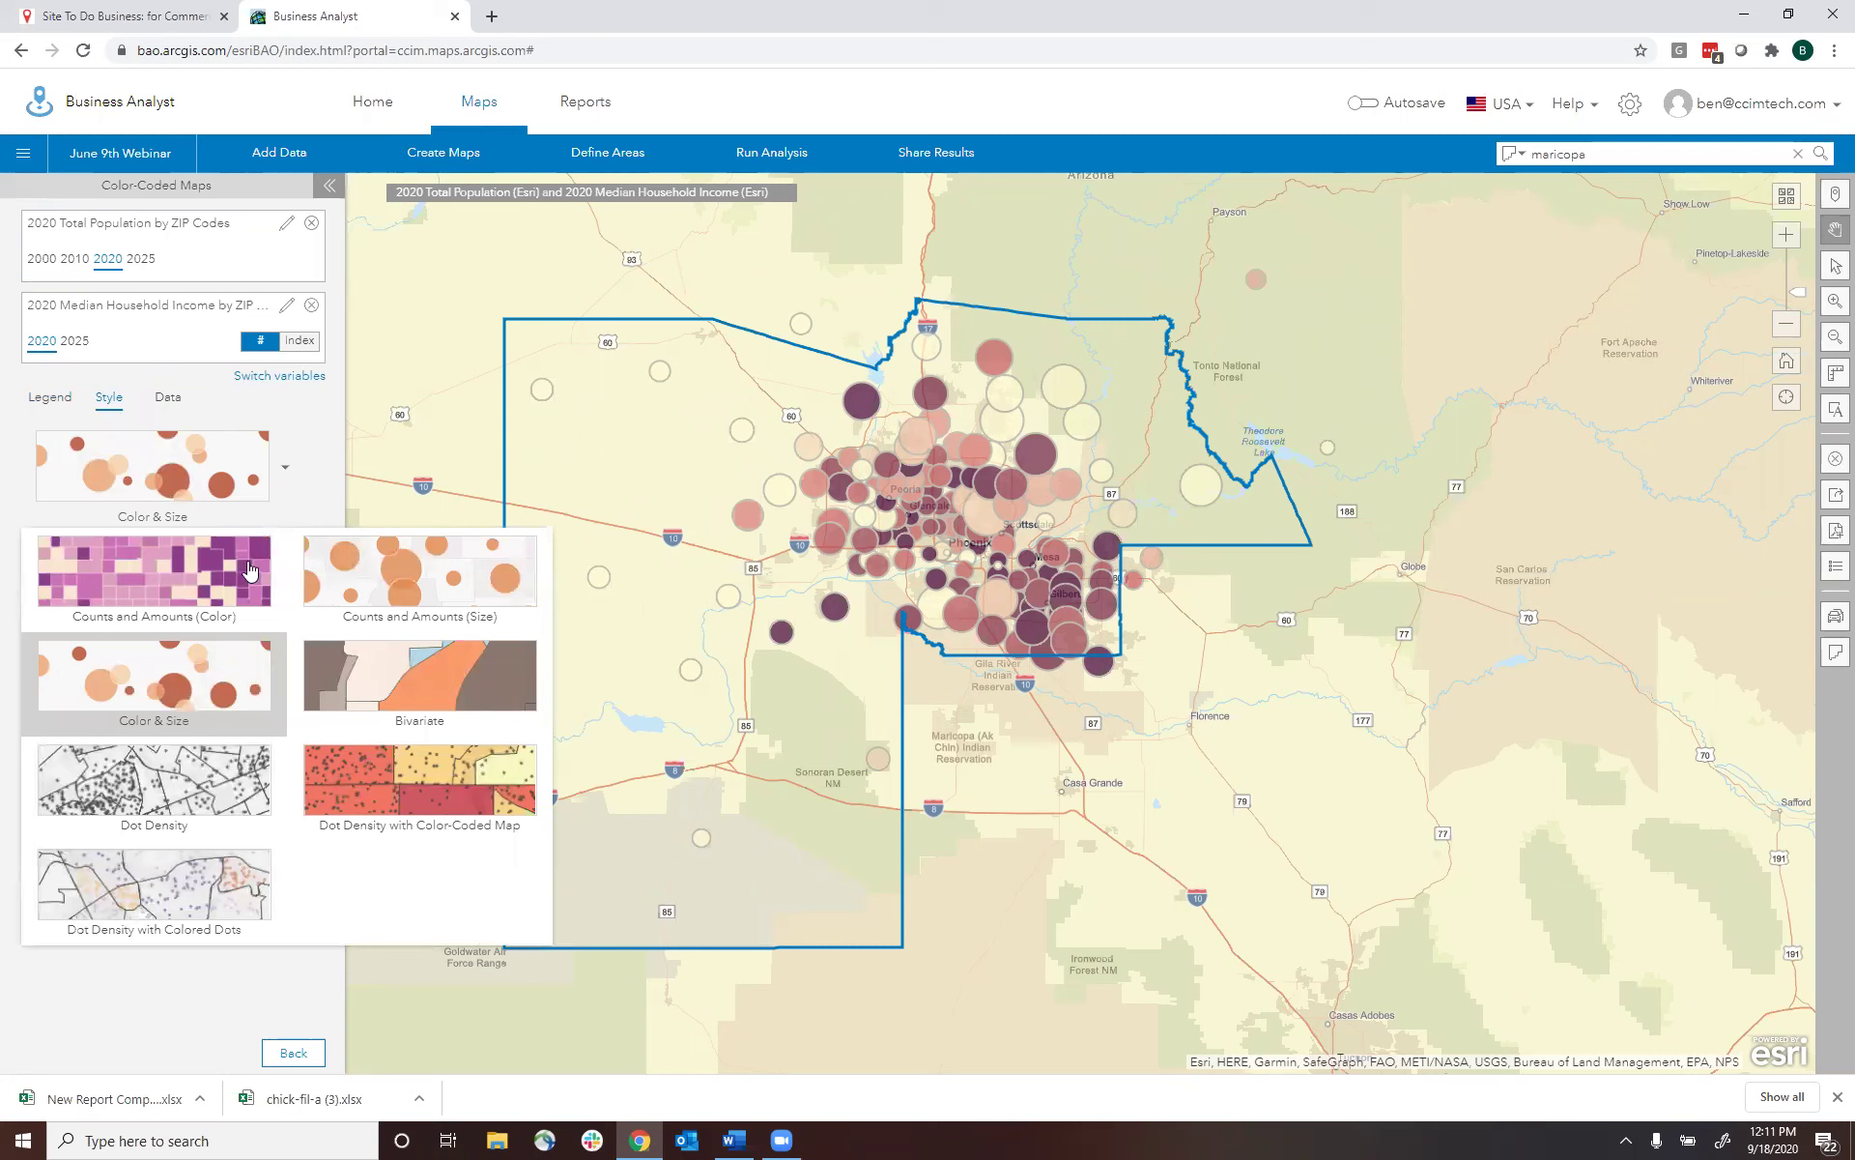
pyautogui.click(423, 776)
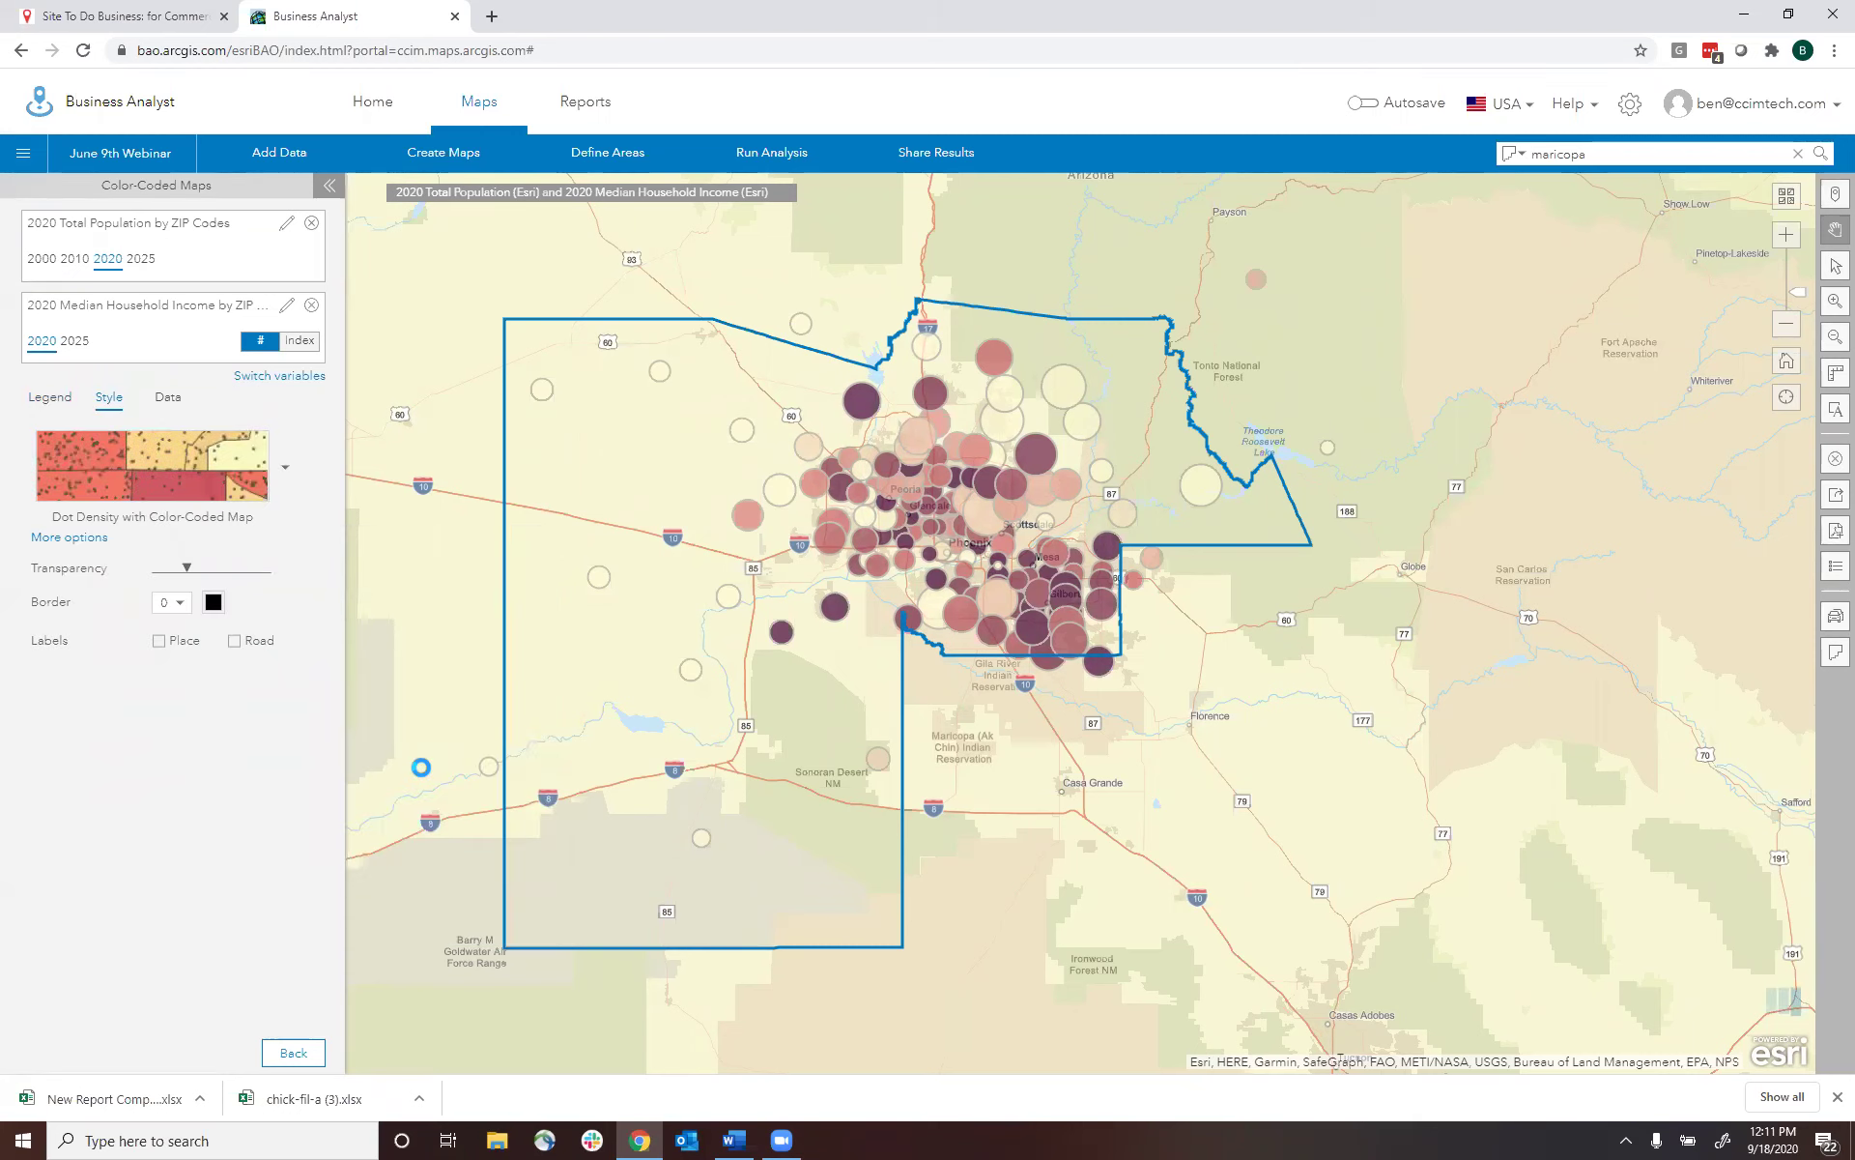
pyautogui.moveTo(501, 686)
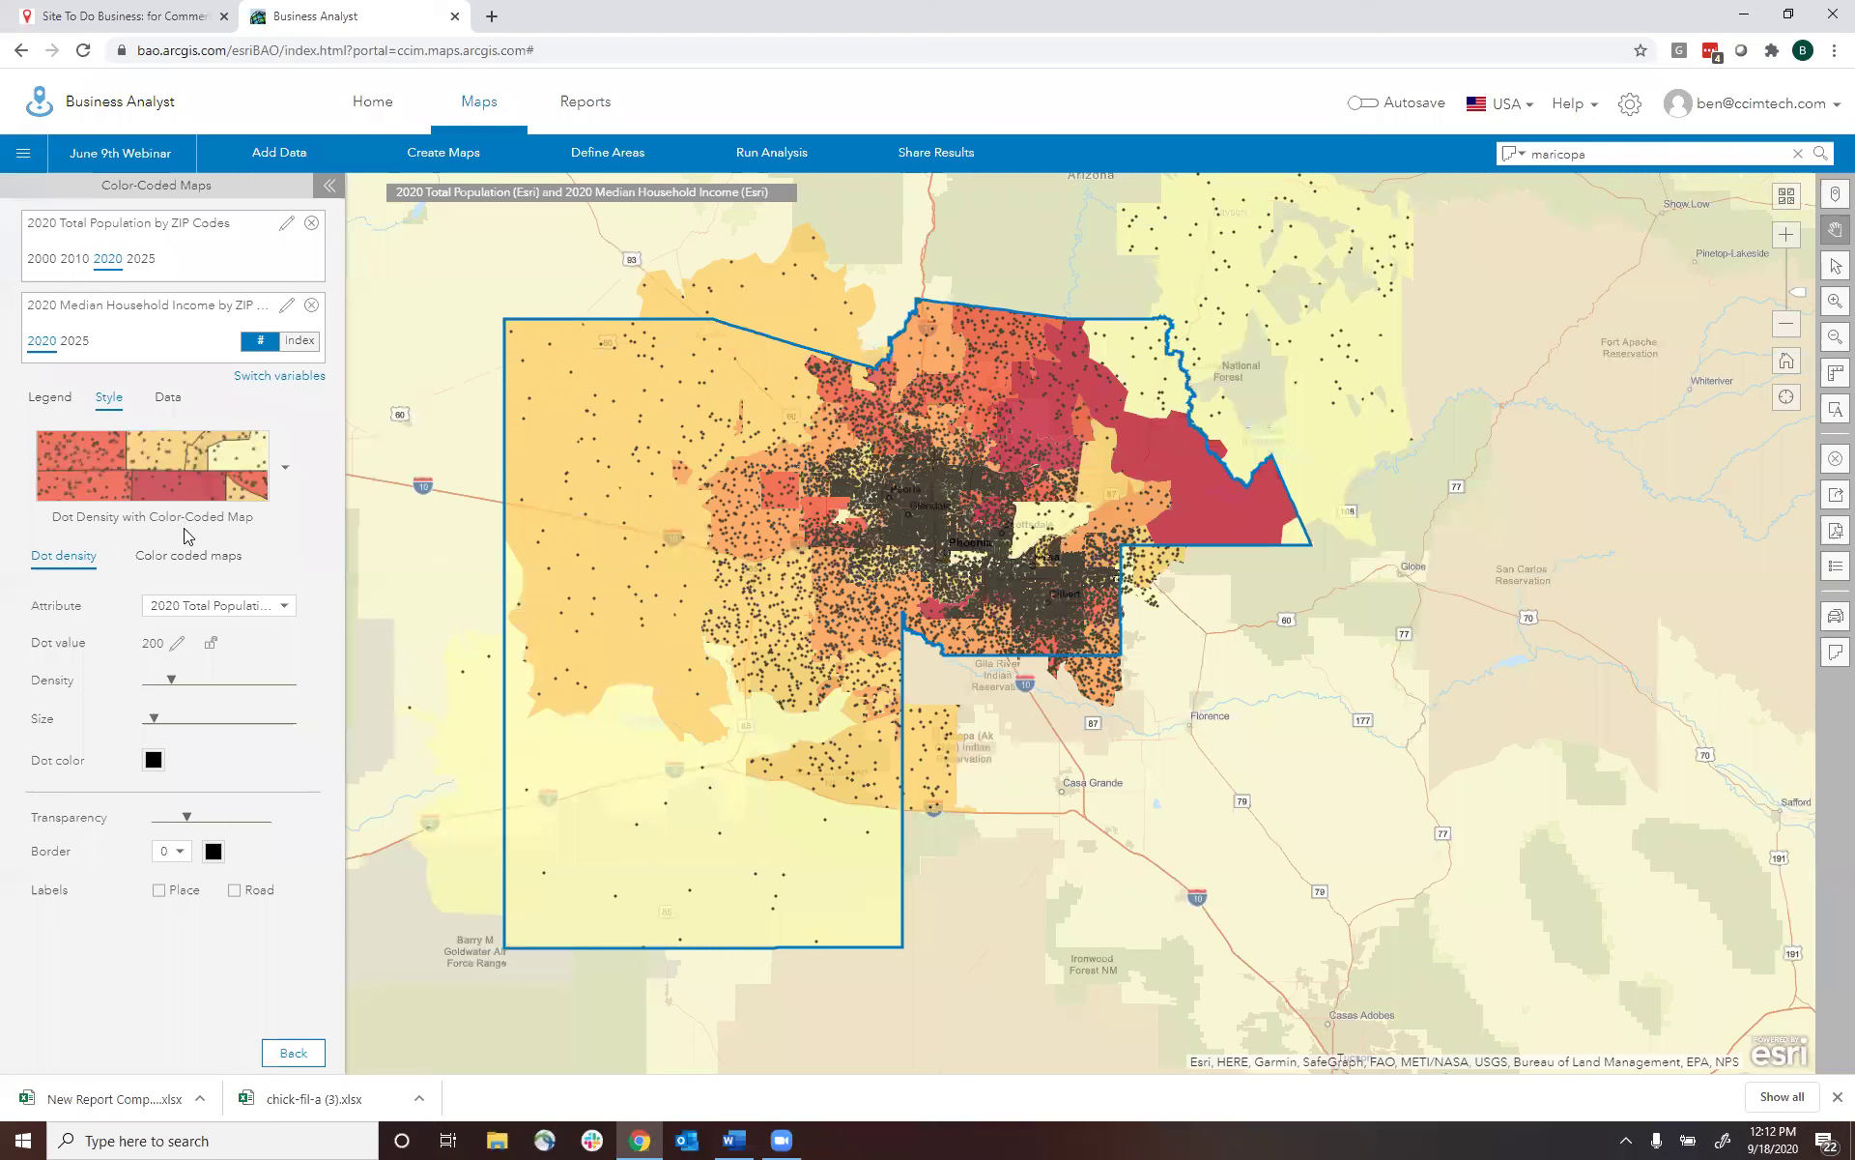
pyautogui.click(213, 561)
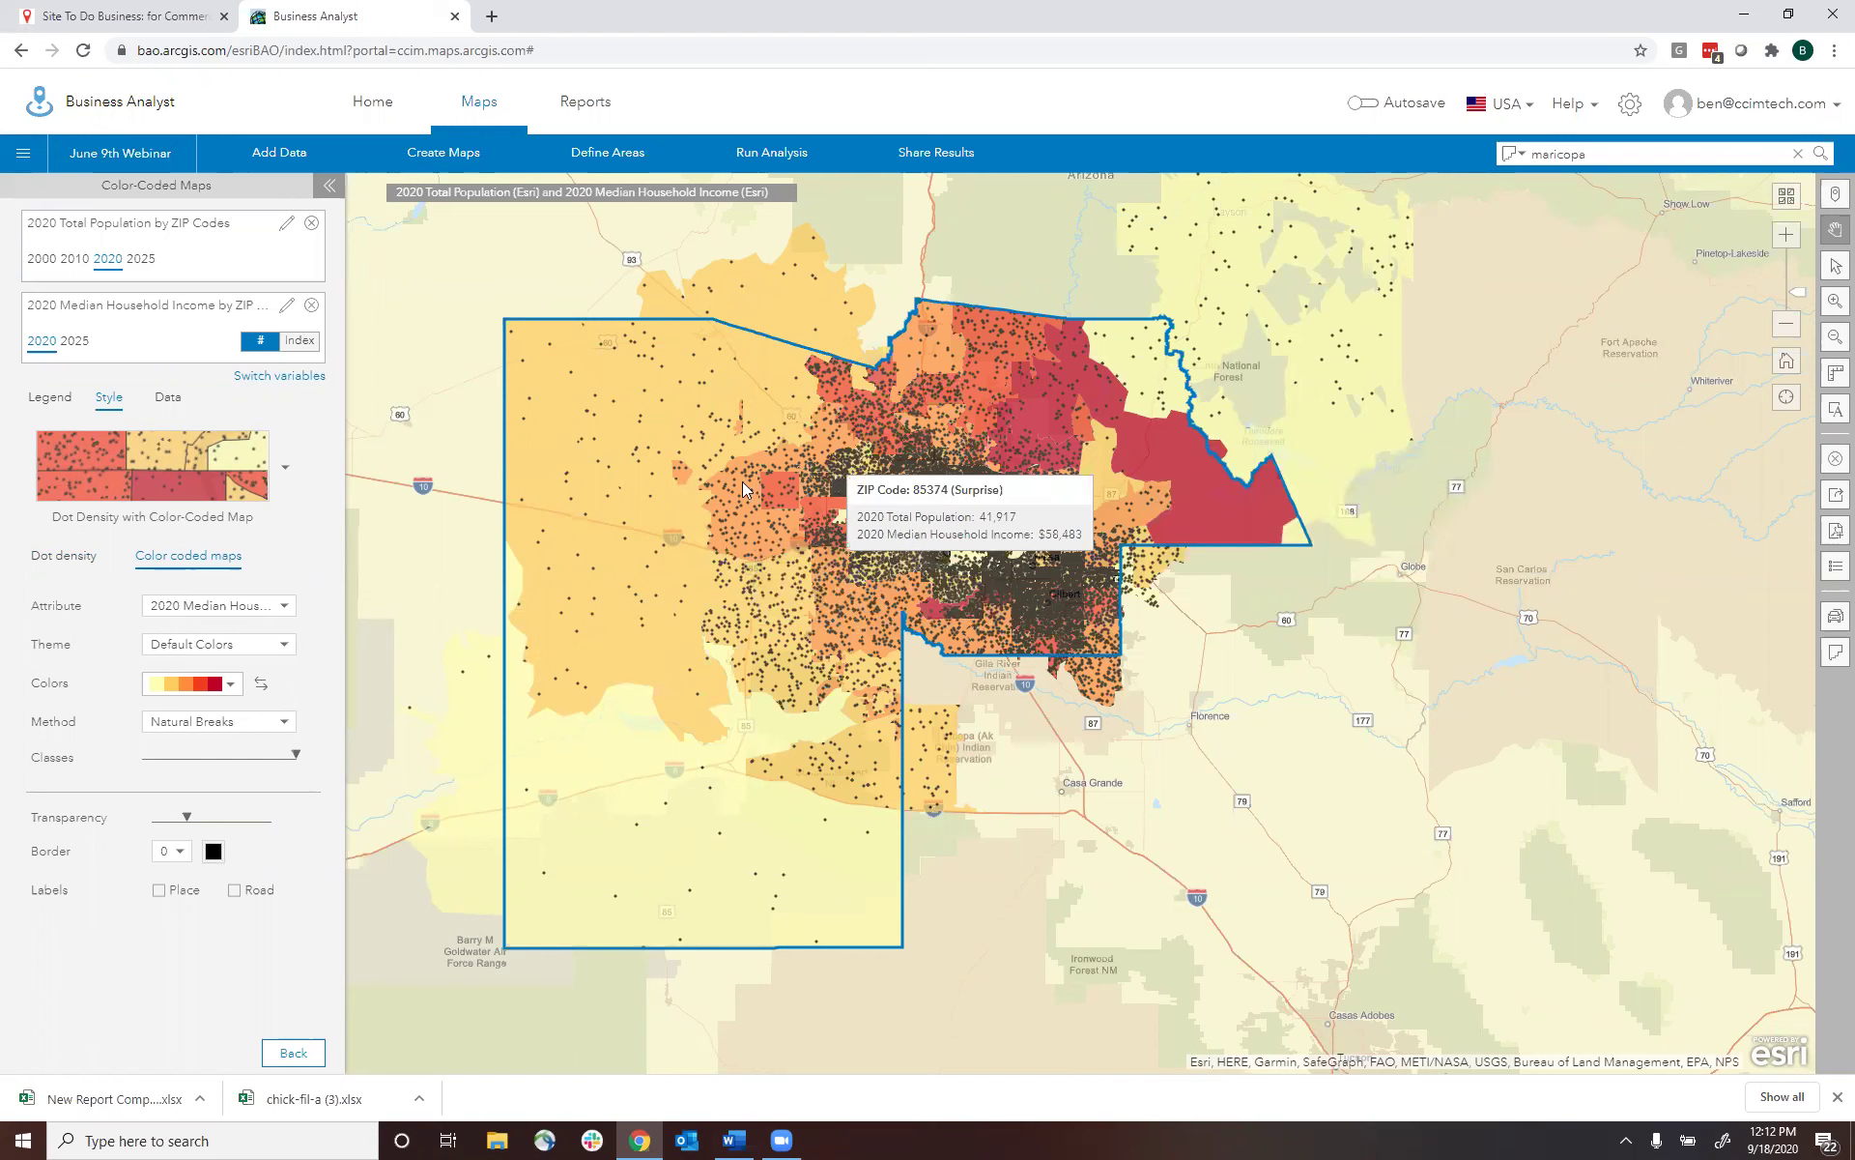
pyautogui.click(67, 560)
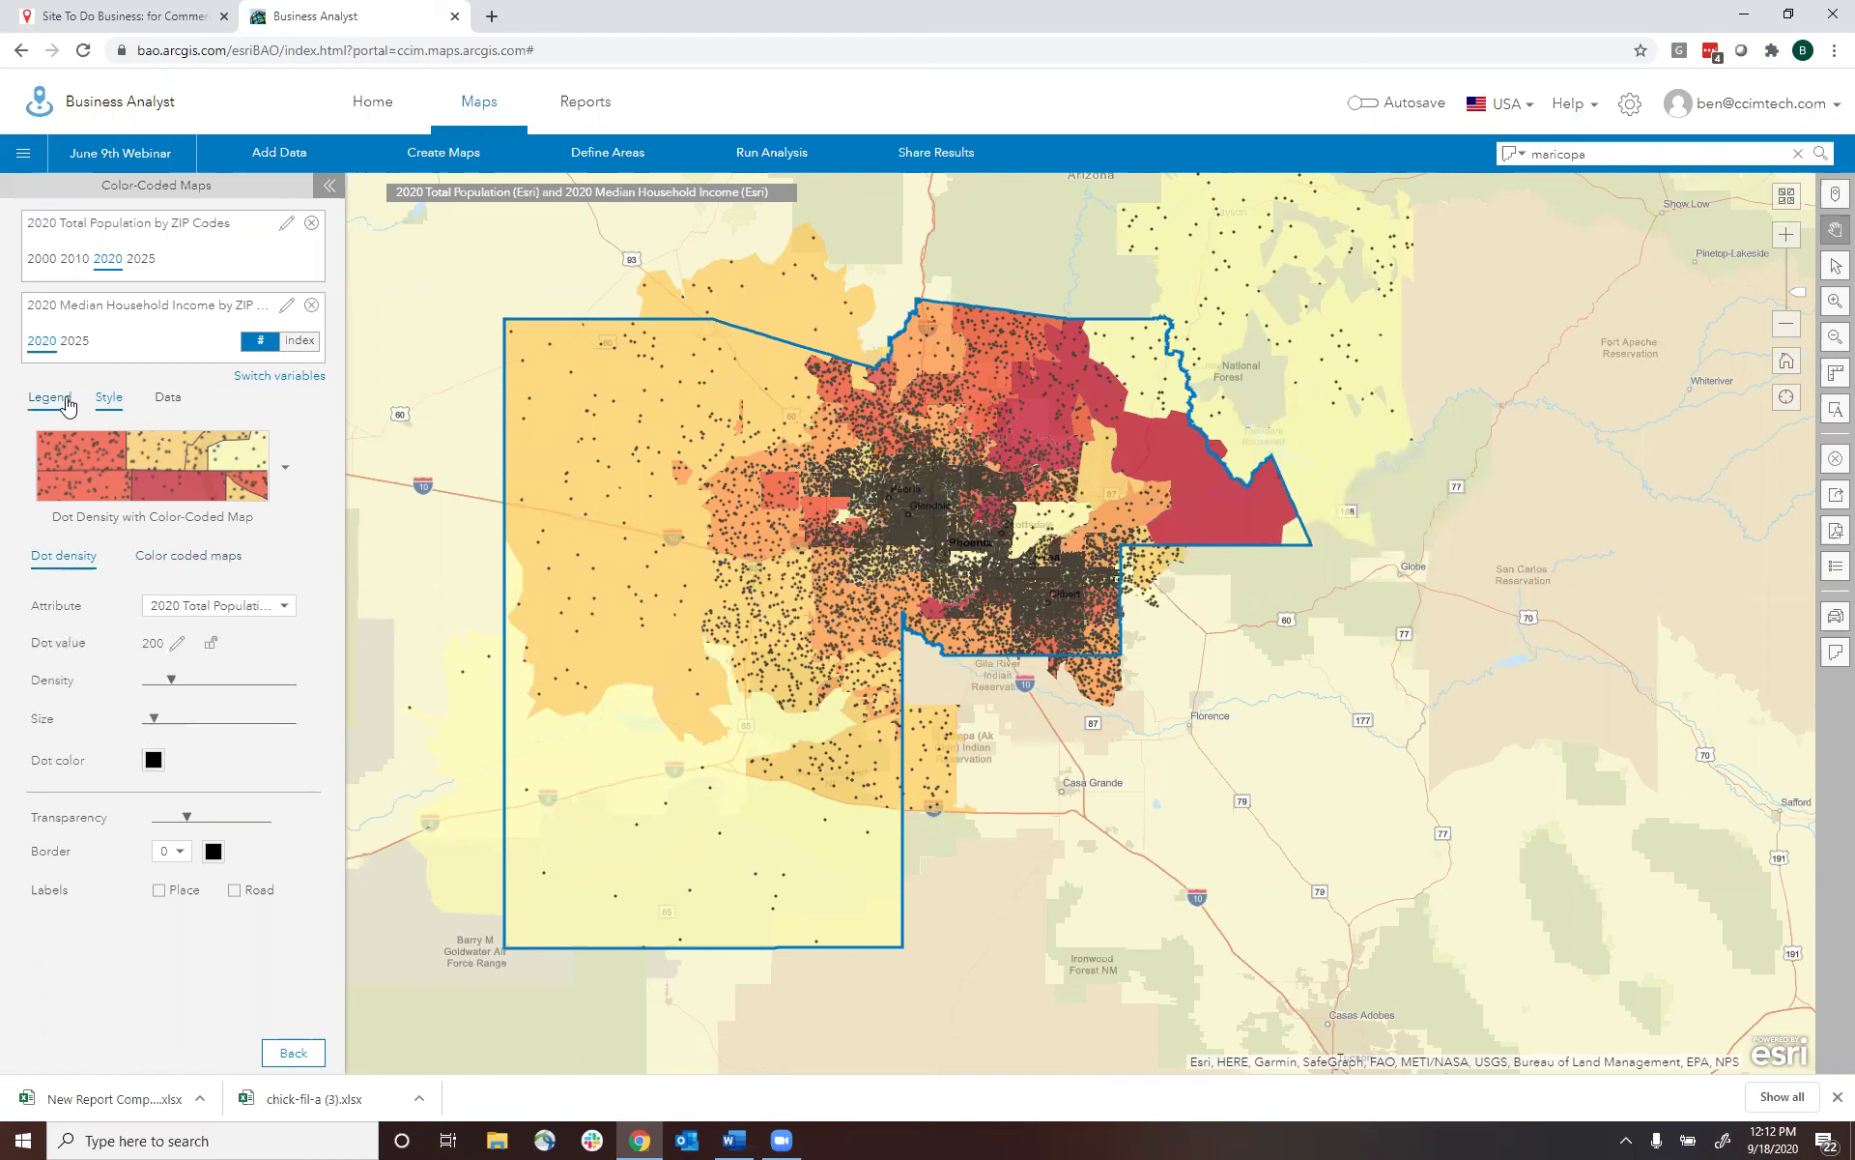
# - Swap the variables so income shows as dots over population colours, then check the colour palette
pyautogui.click(286, 468)
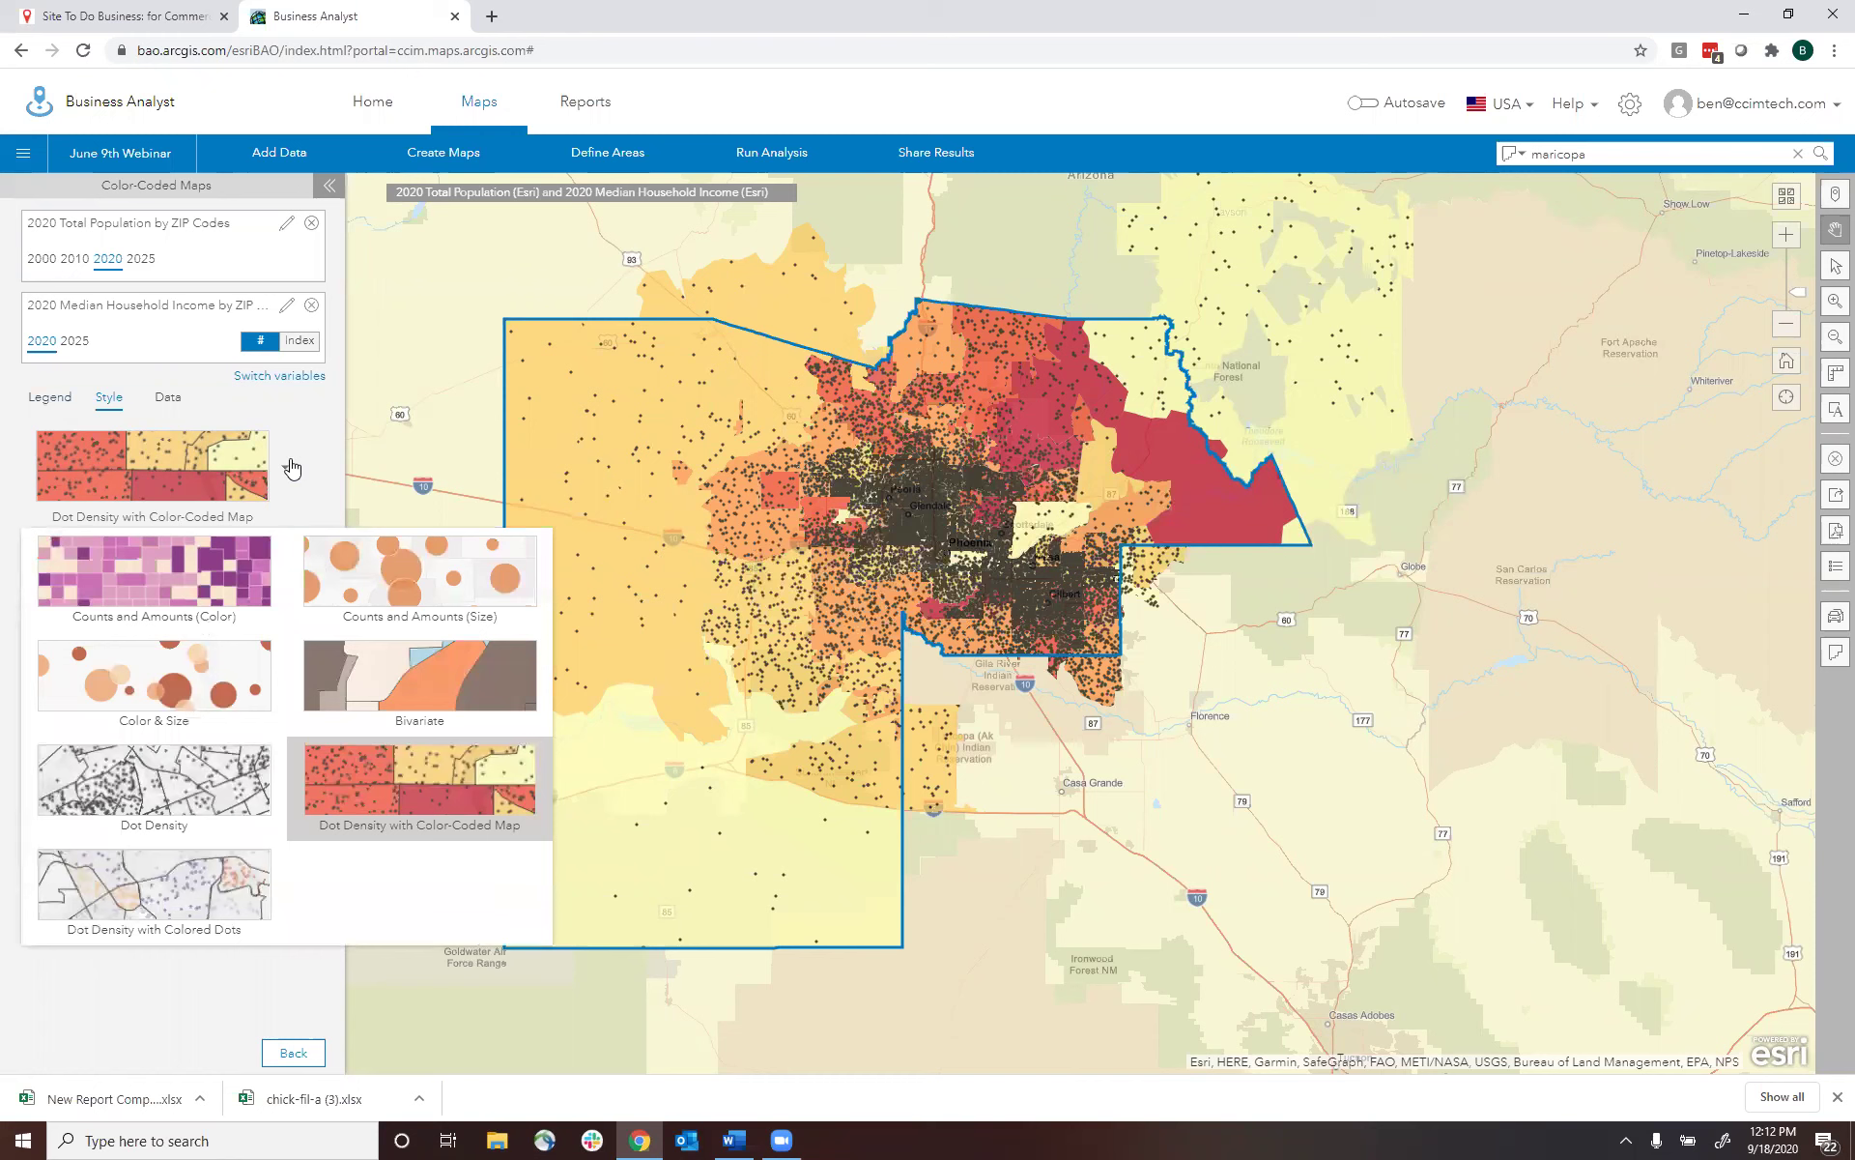
pyautogui.click(425, 788)
pyautogui.click(327, 365)
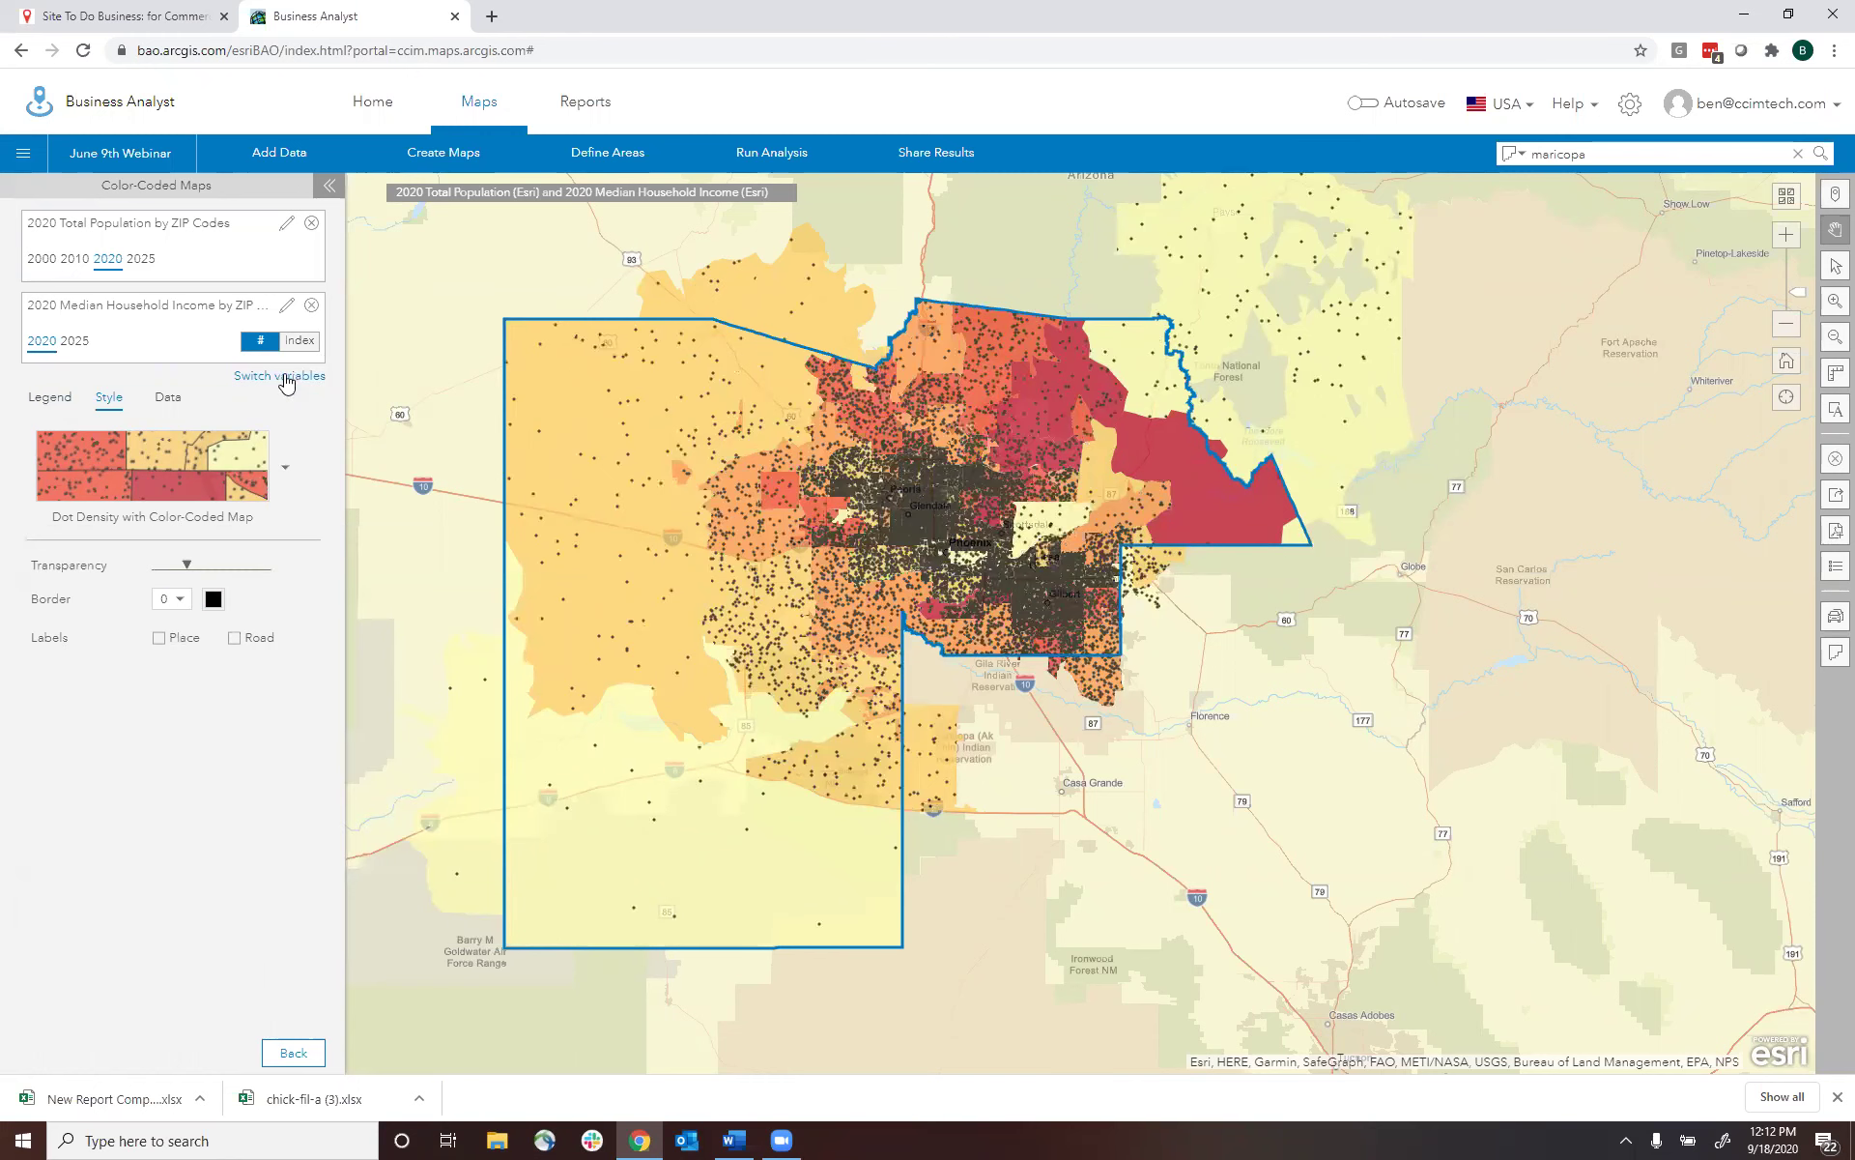
pyautogui.click(296, 1056)
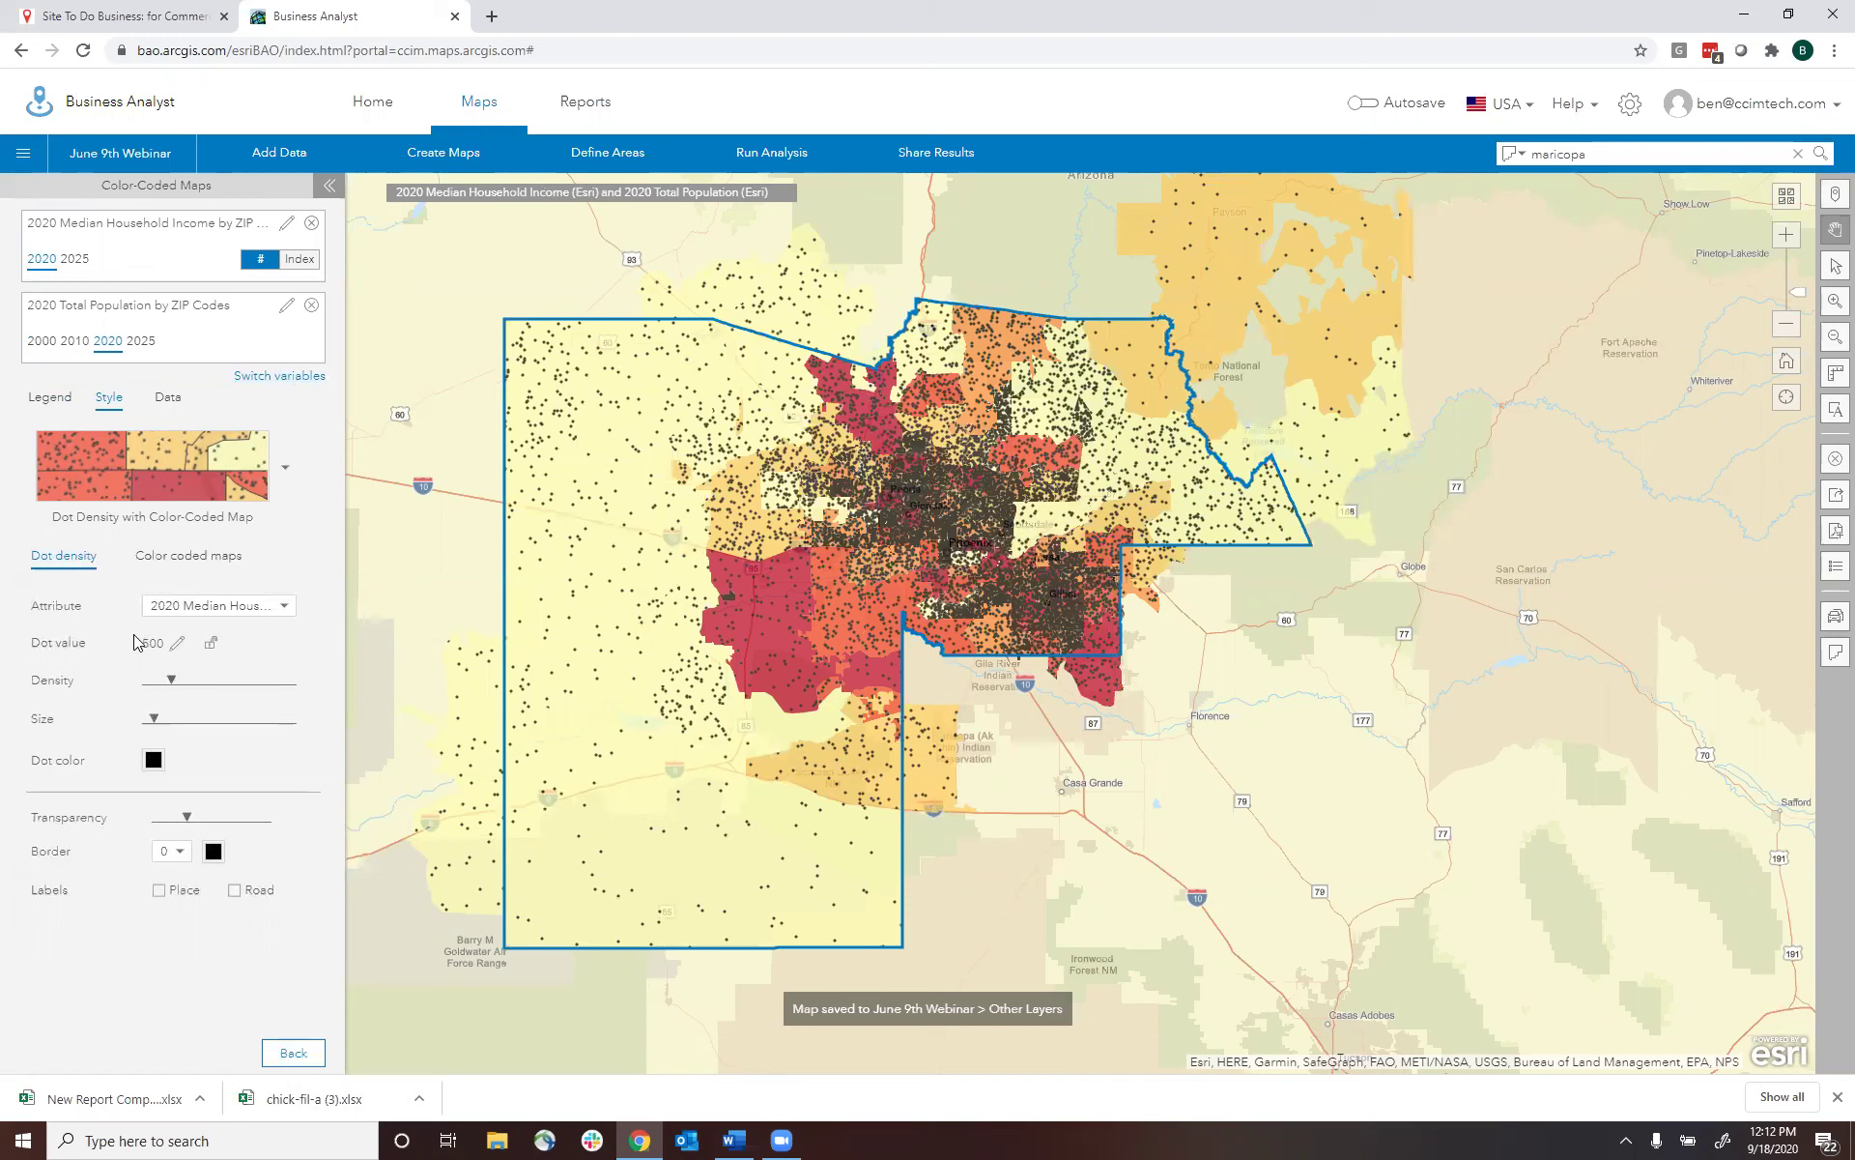
pyautogui.moveTo(792, 635)
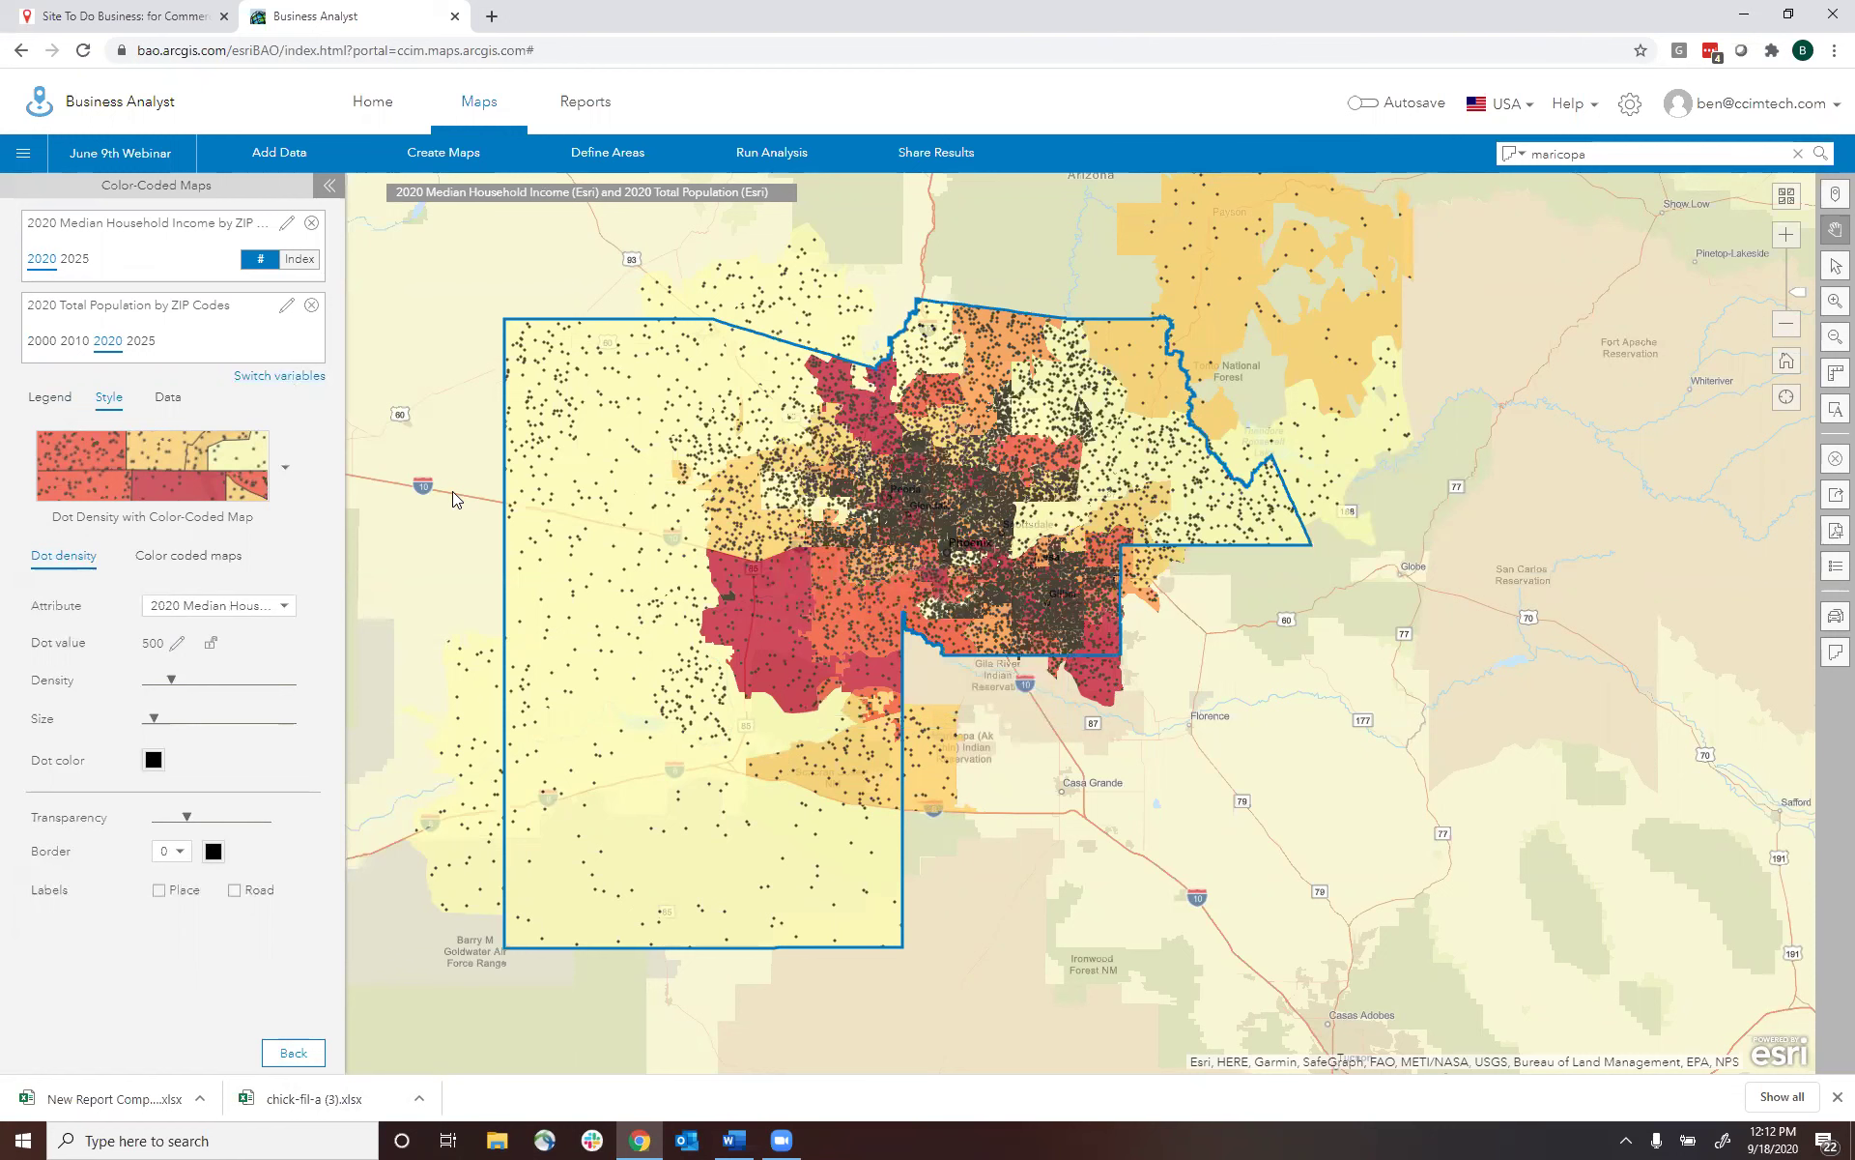
pyautogui.click(187, 561)
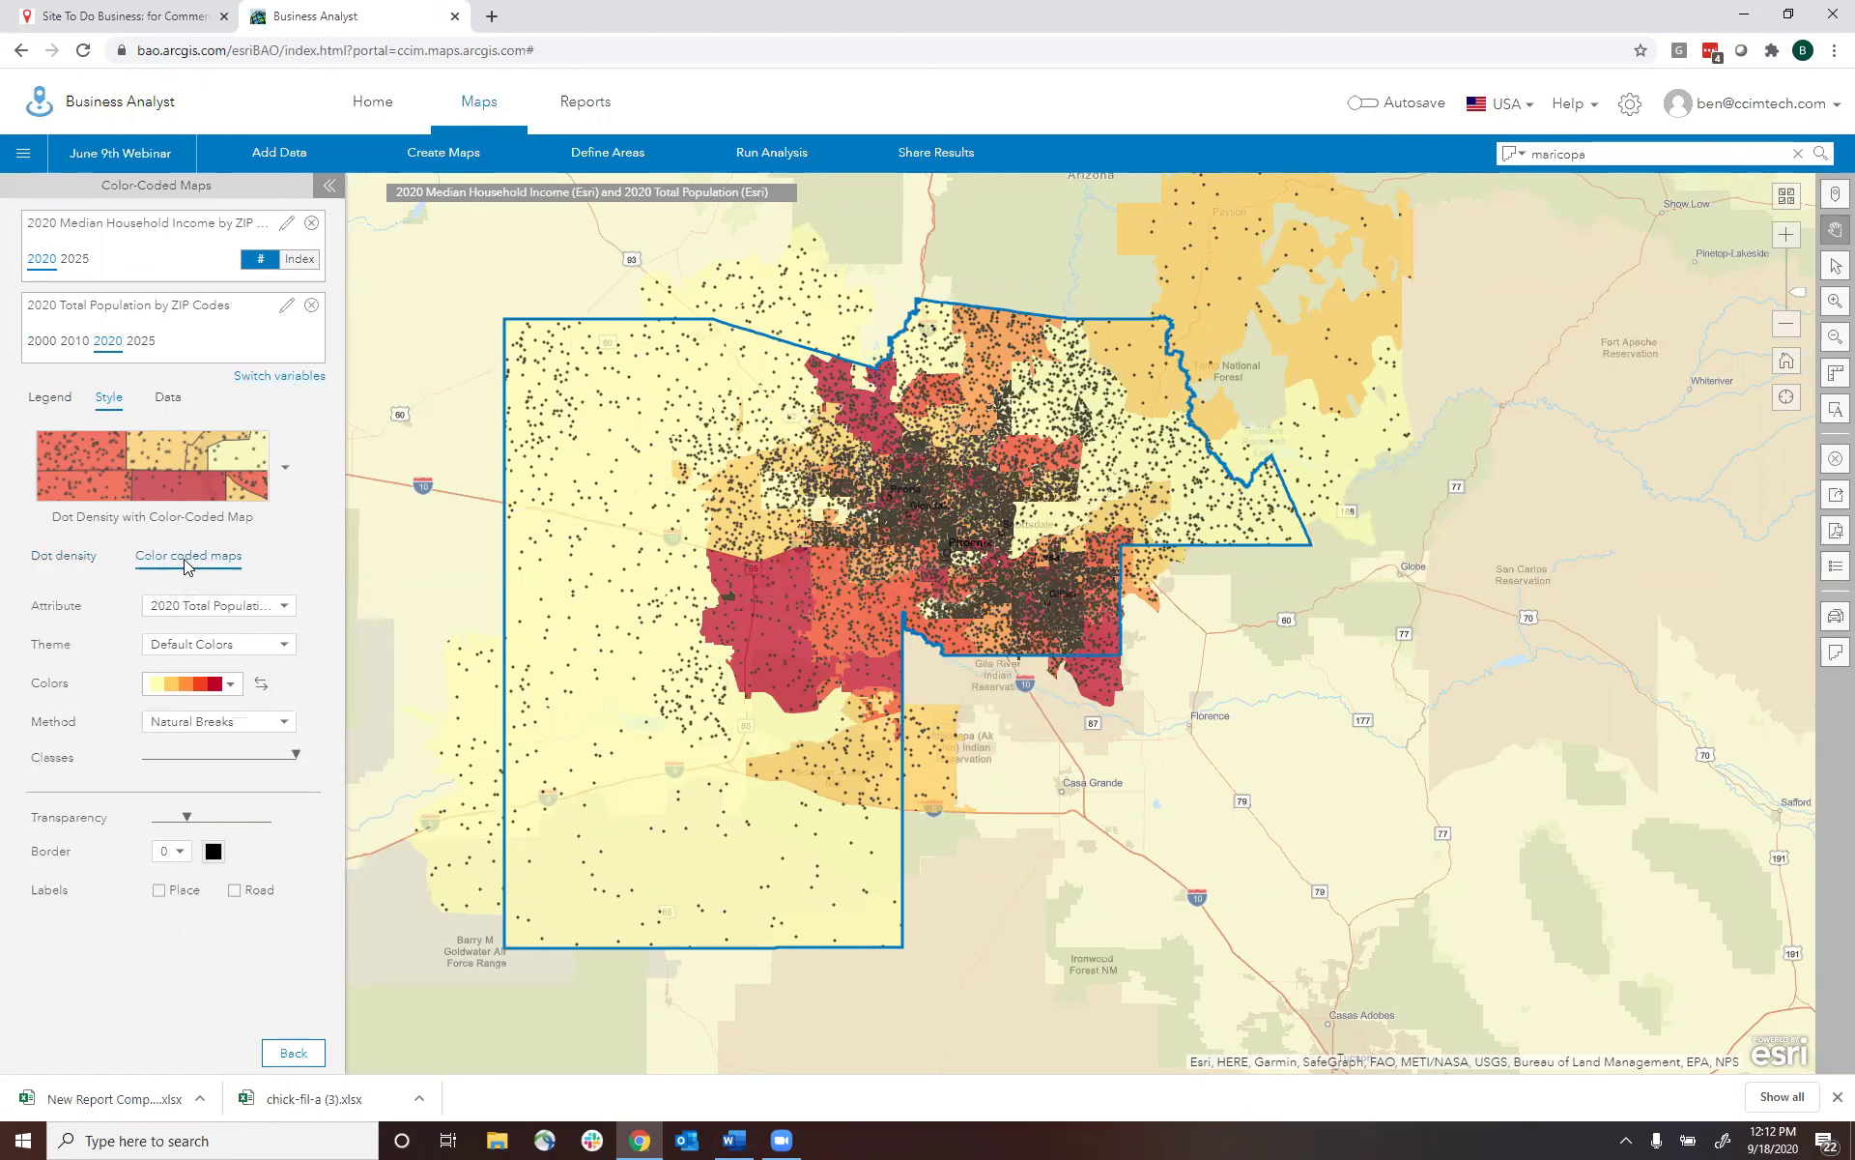
pyautogui.click(230, 685)
pyautogui.click(228, 686)
# - Start over with 2020 Total Population (Esri) by ZIP code as the first variable
pyautogui.click(291, 1057)
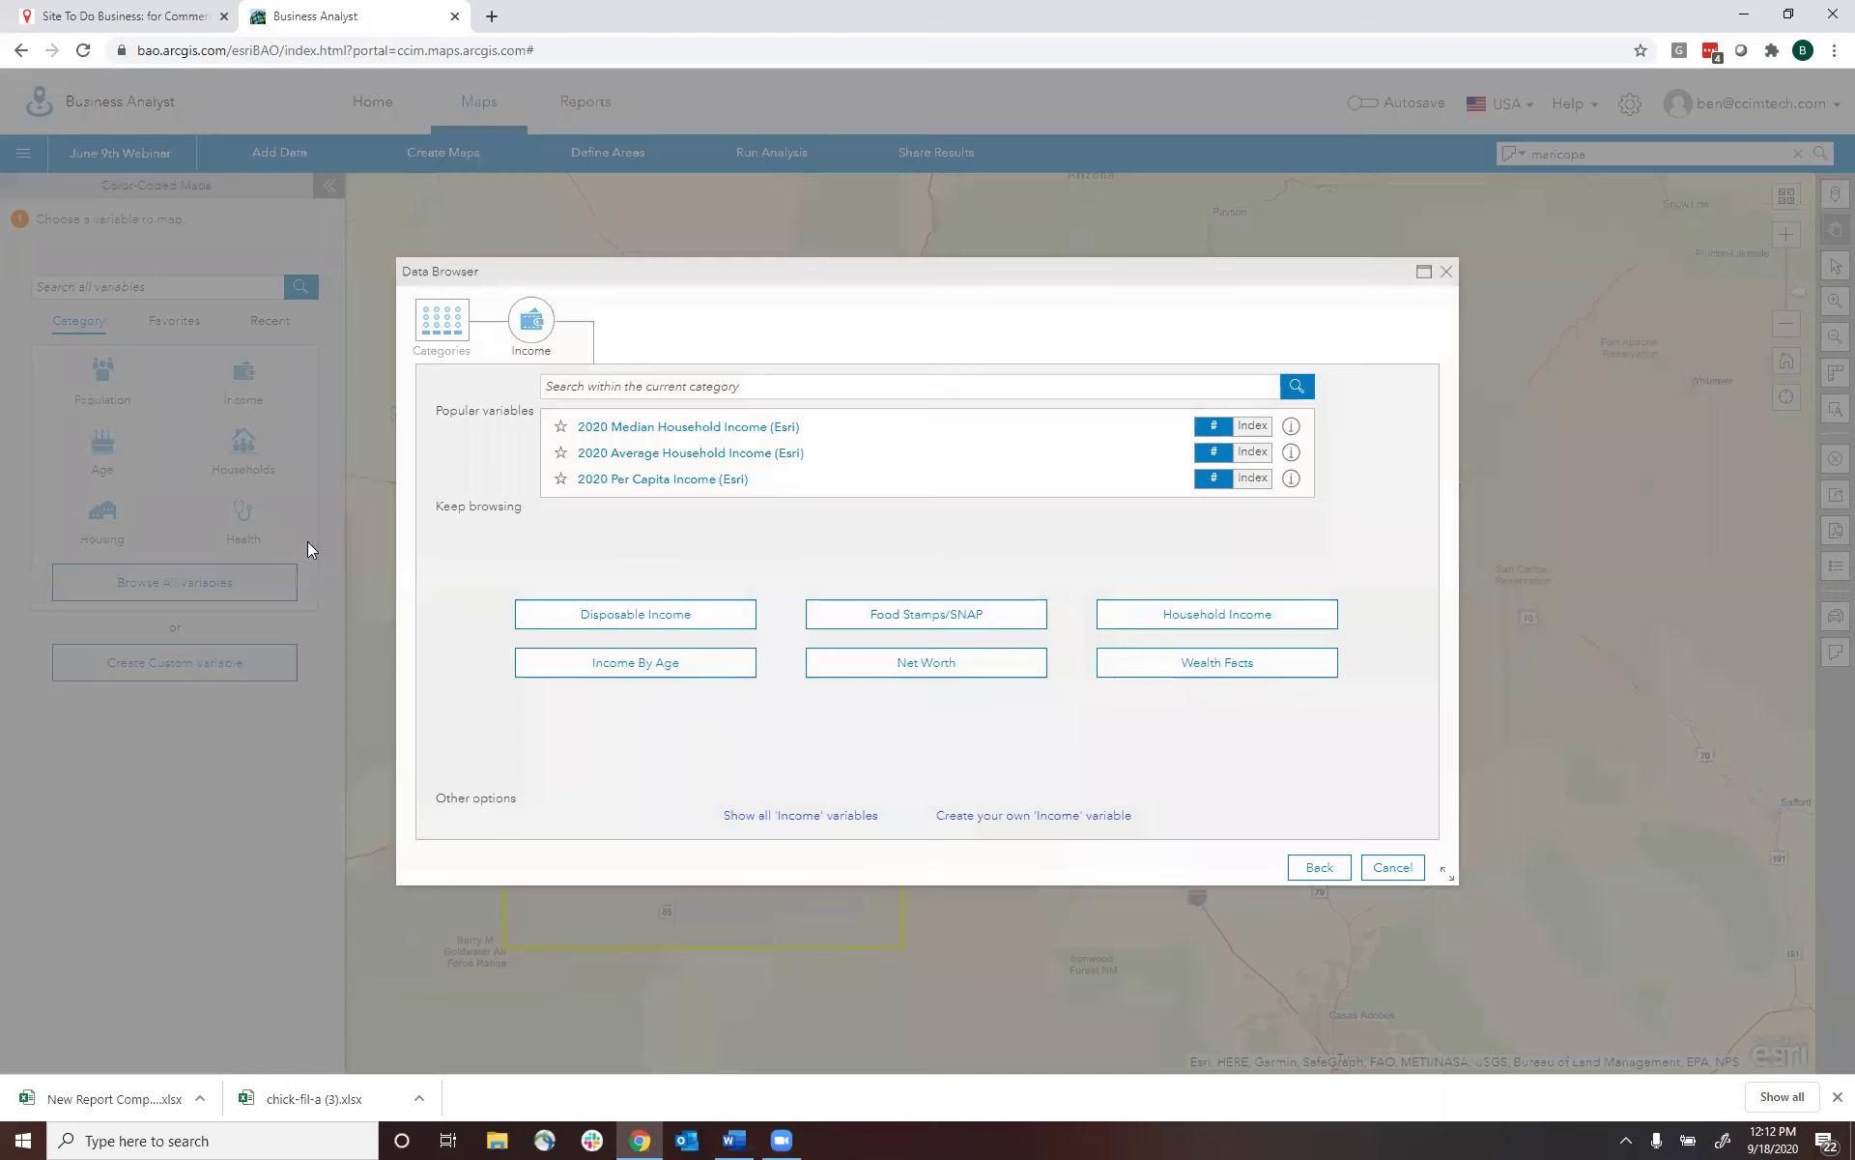
pyautogui.click(1382, 867)
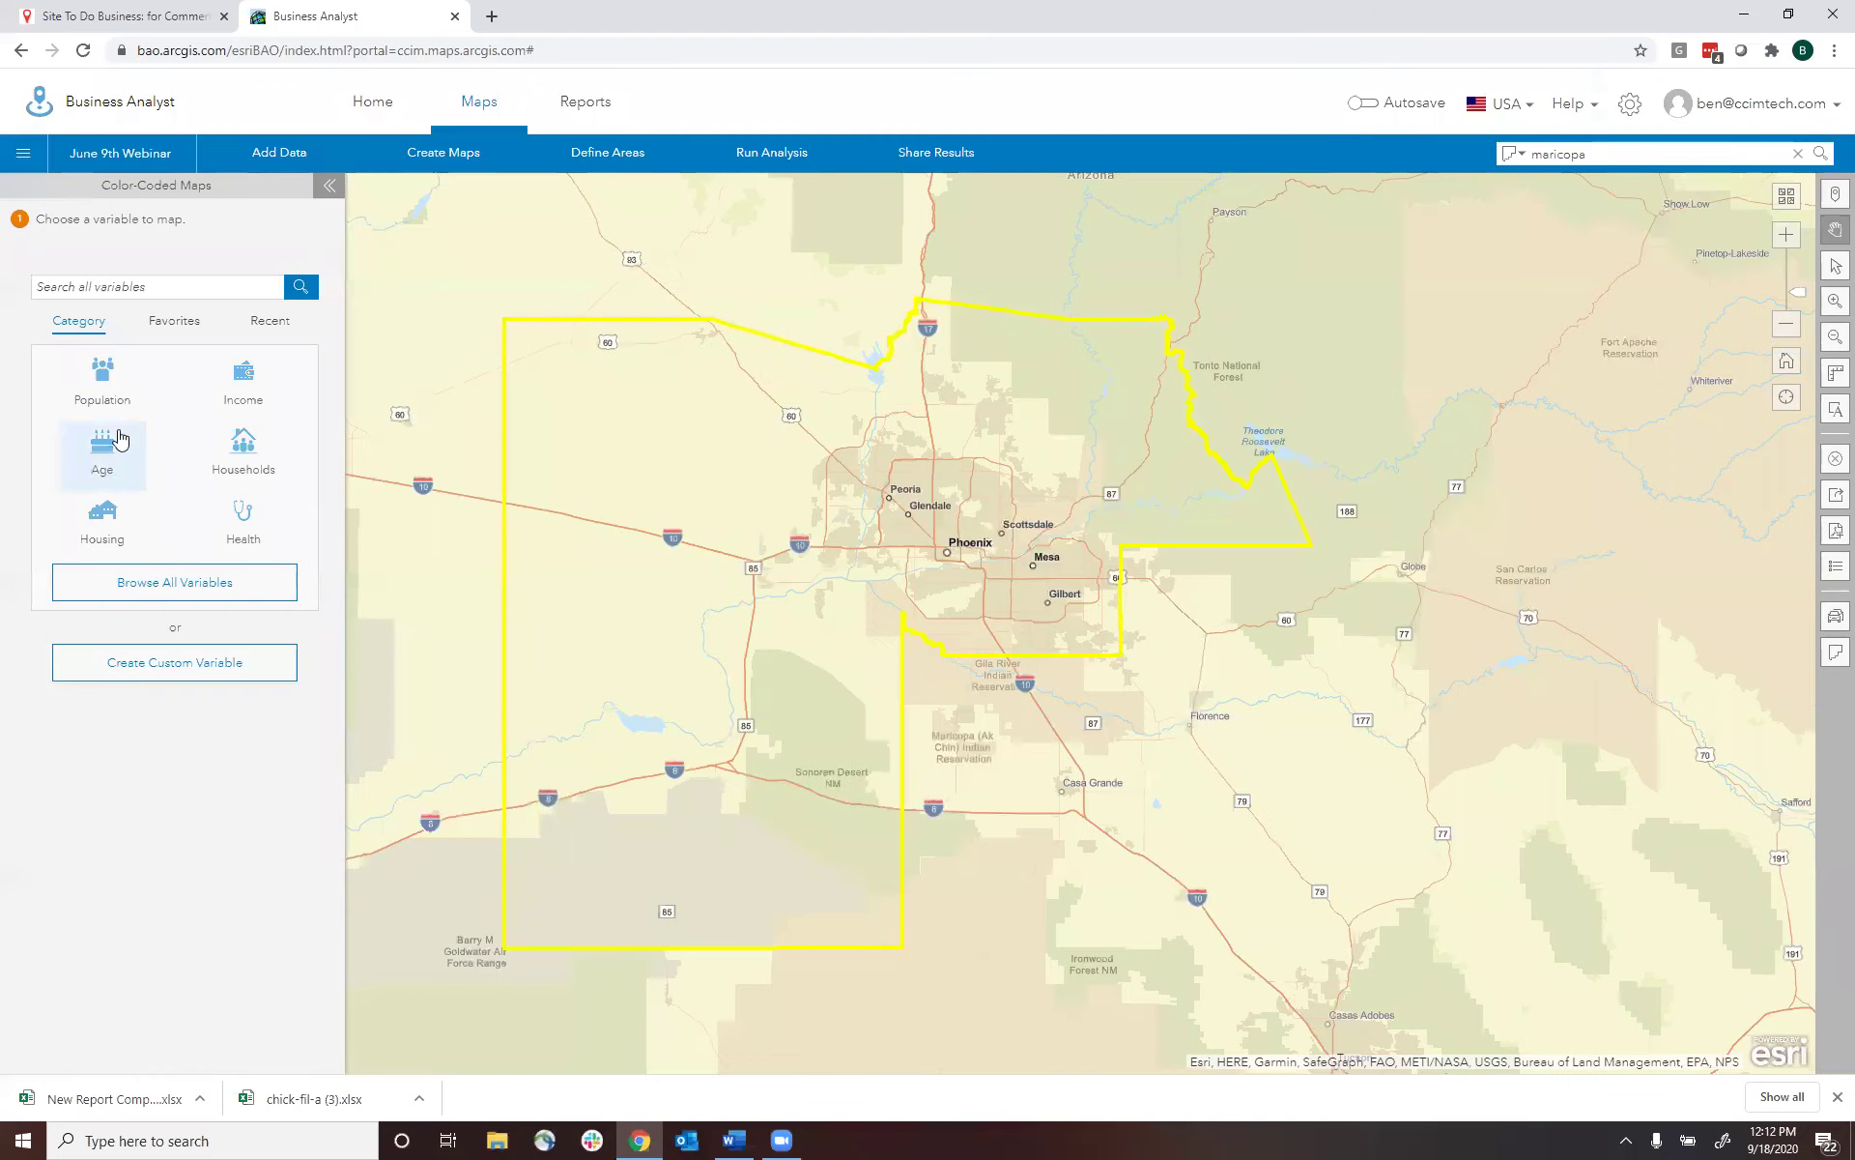
pyautogui.click(110, 375)
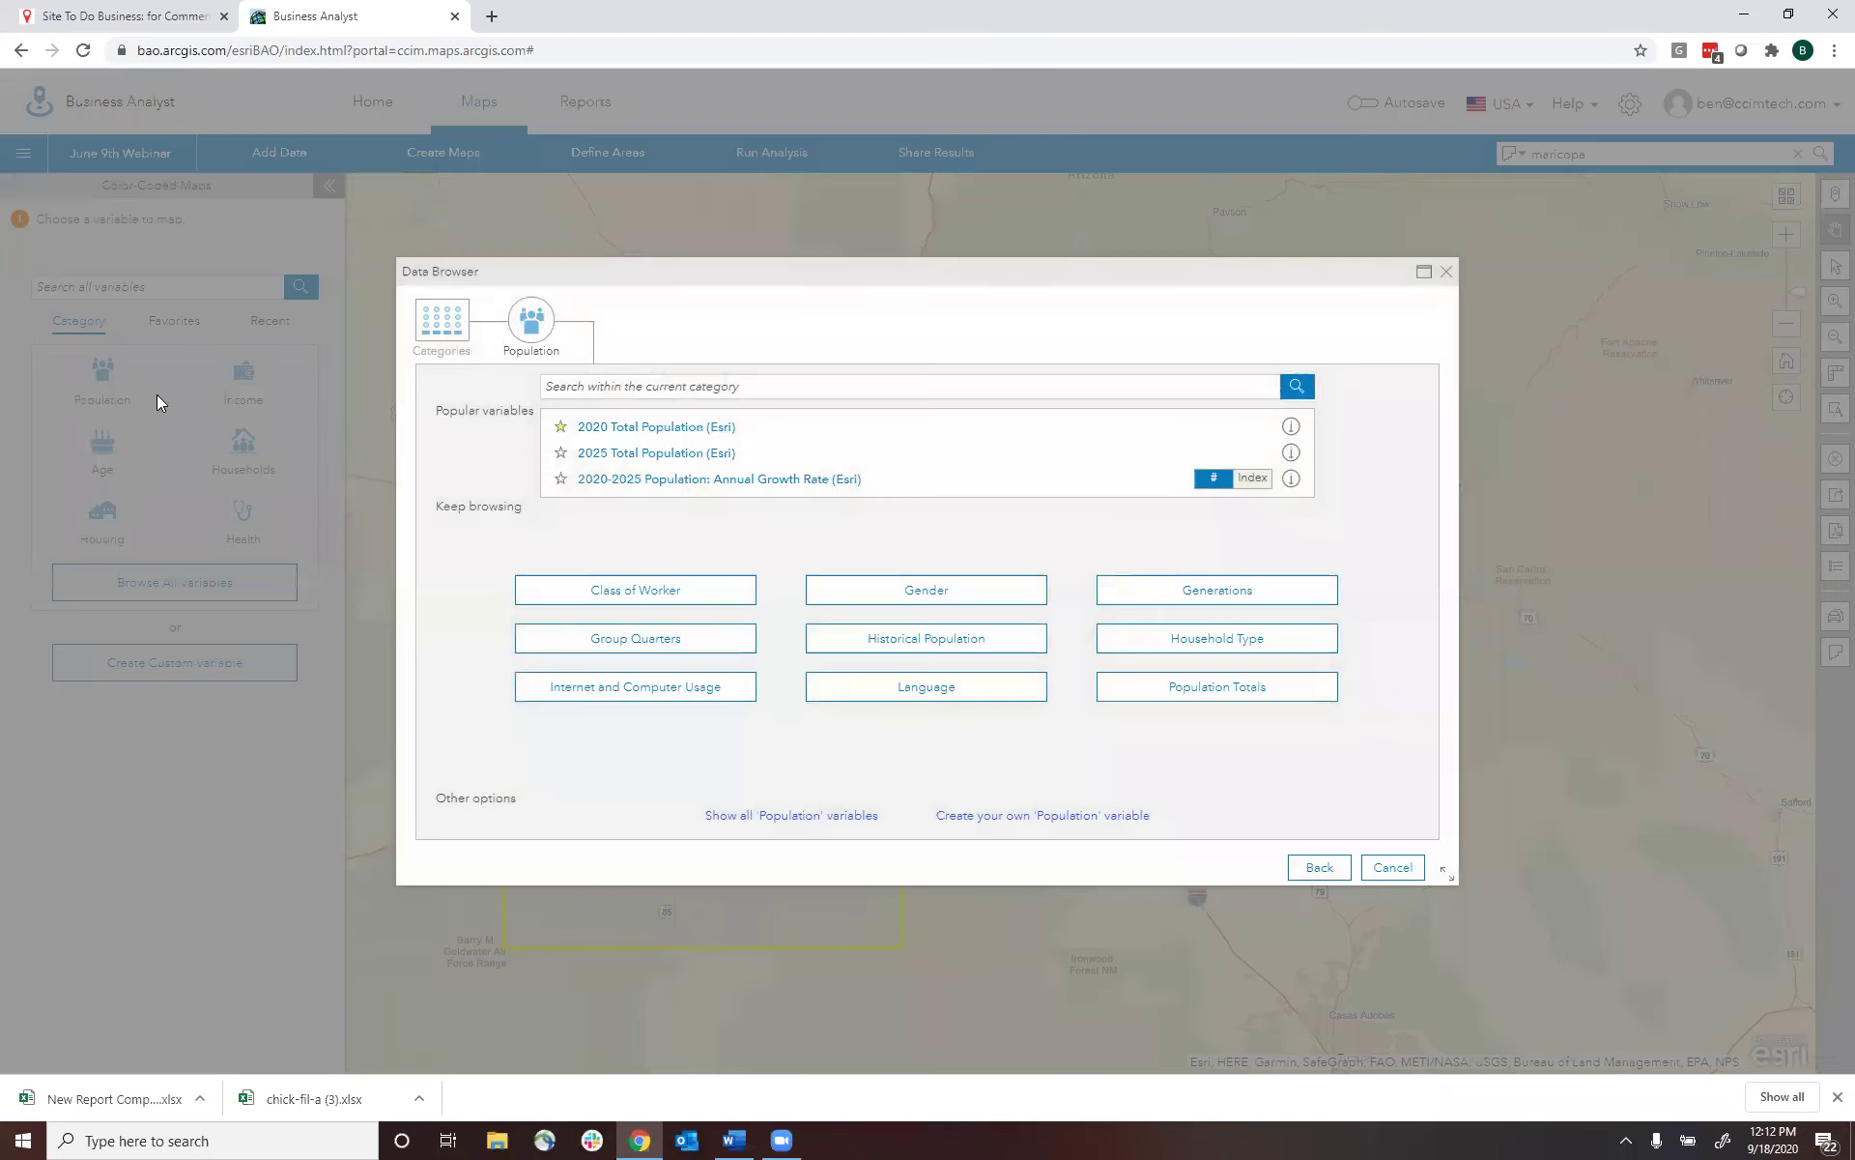
pyautogui.click(620, 427)
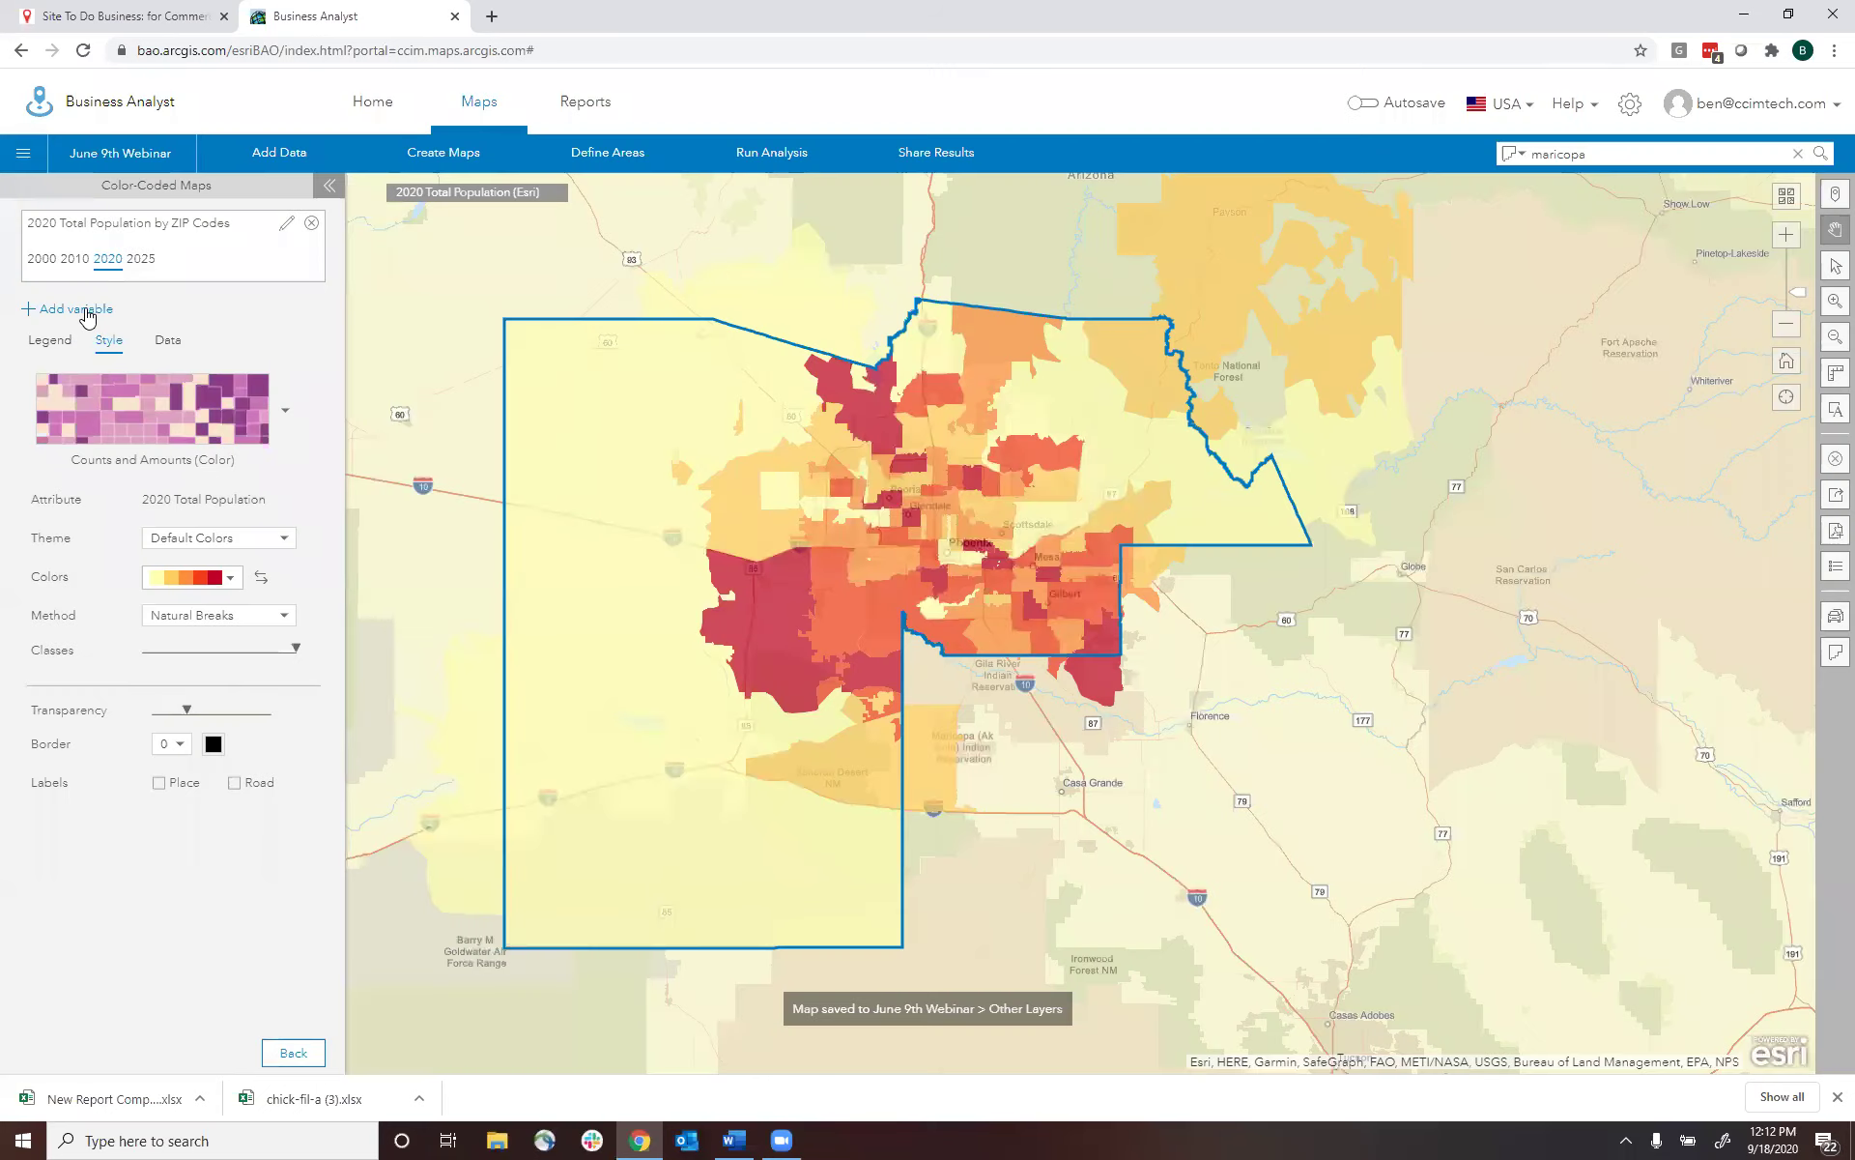
# - Add 2020 Median Household Income from the Income category as the second variable
pyautogui.click(87, 315)
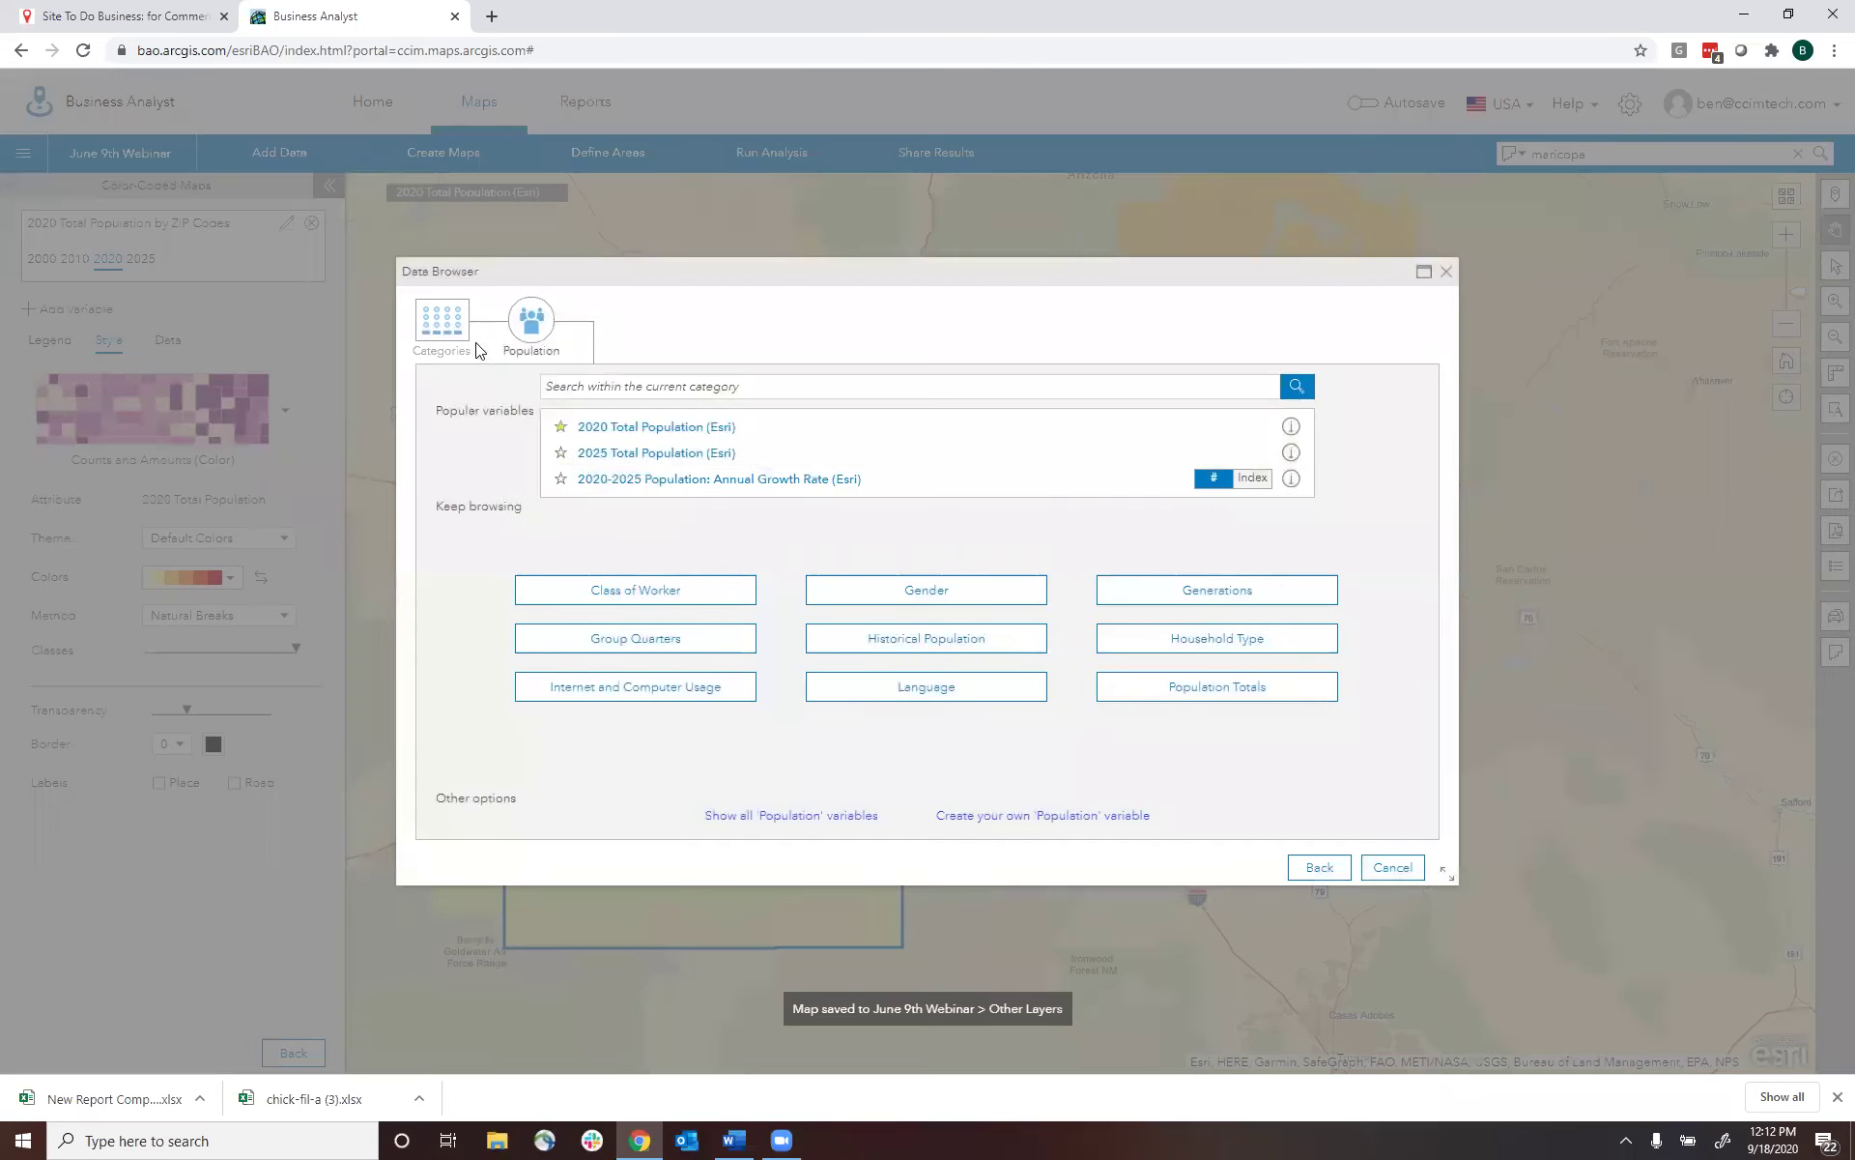
pyautogui.click(444, 325)
pyautogui.click(815, 435)
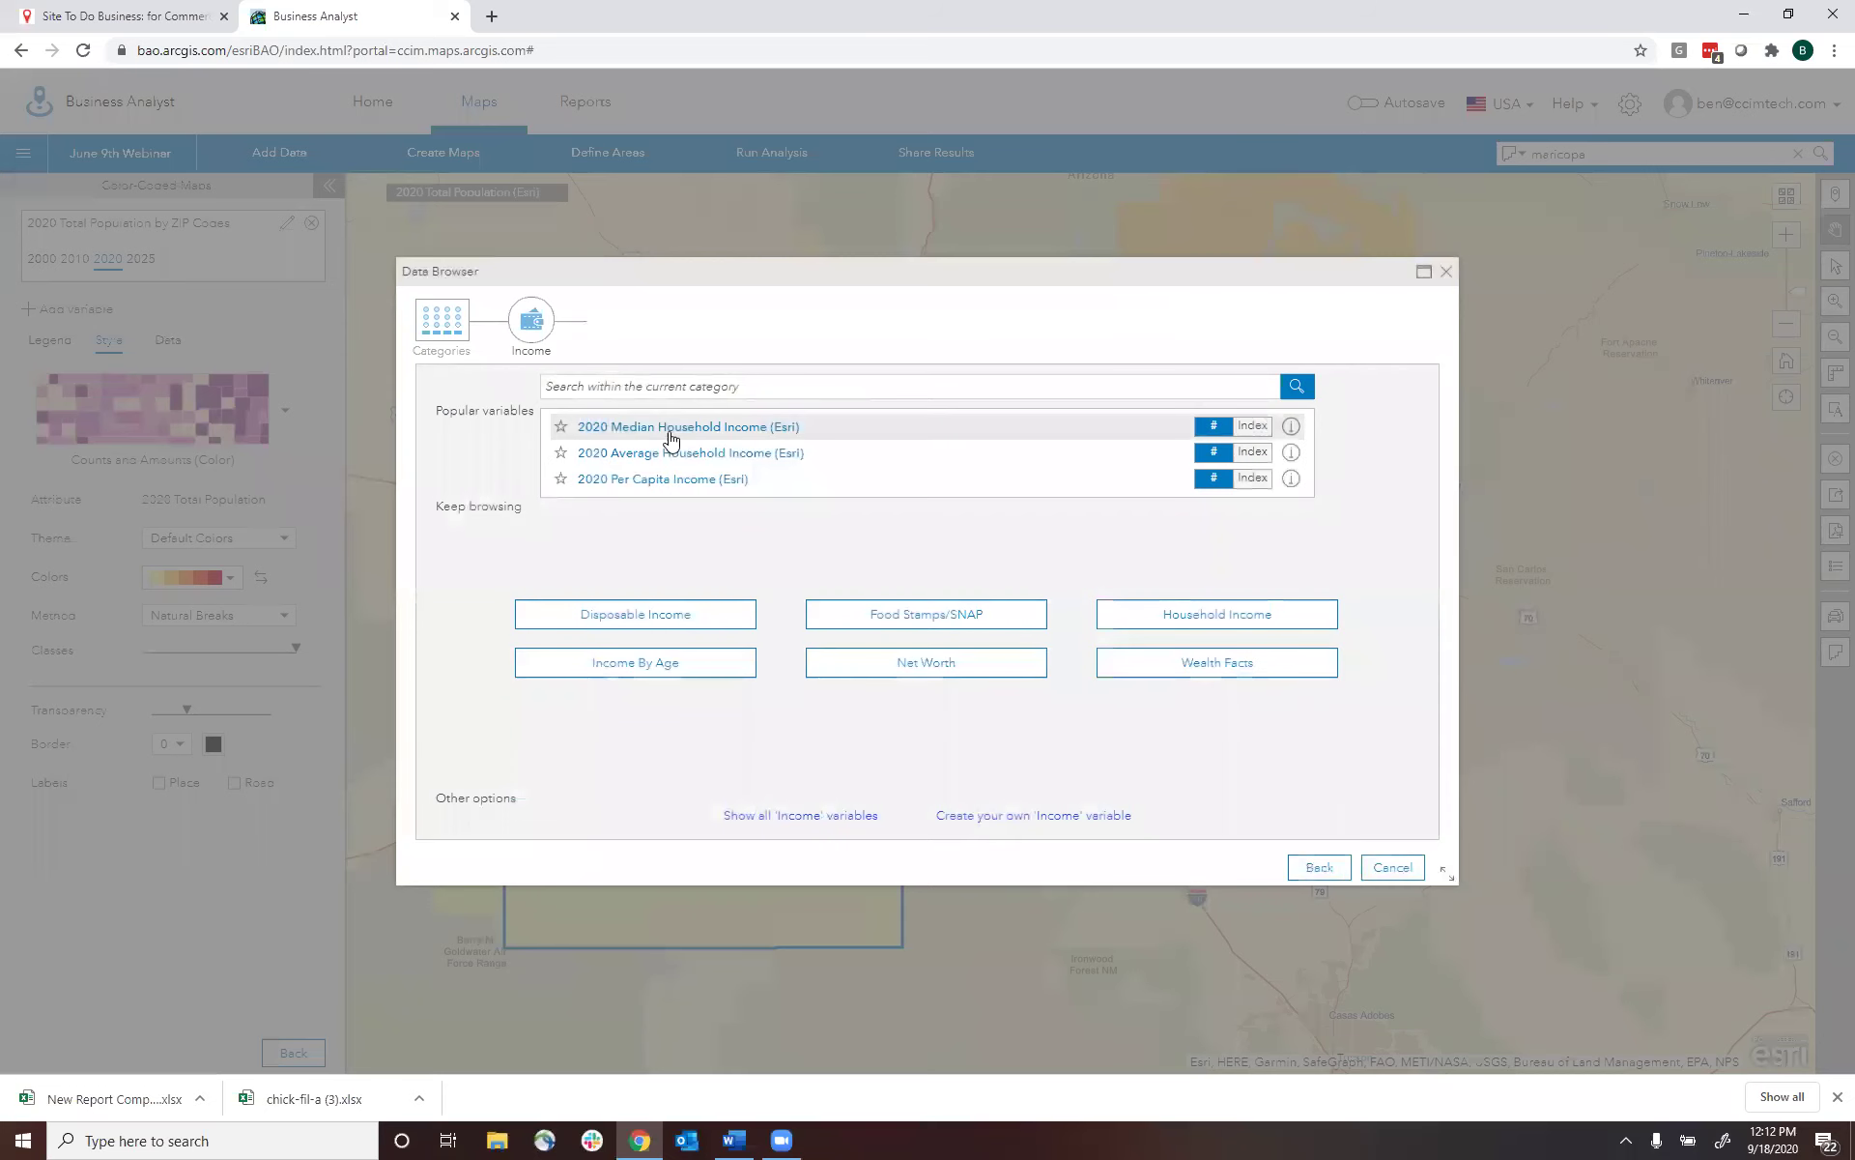
pyautogui.click(661, 427)
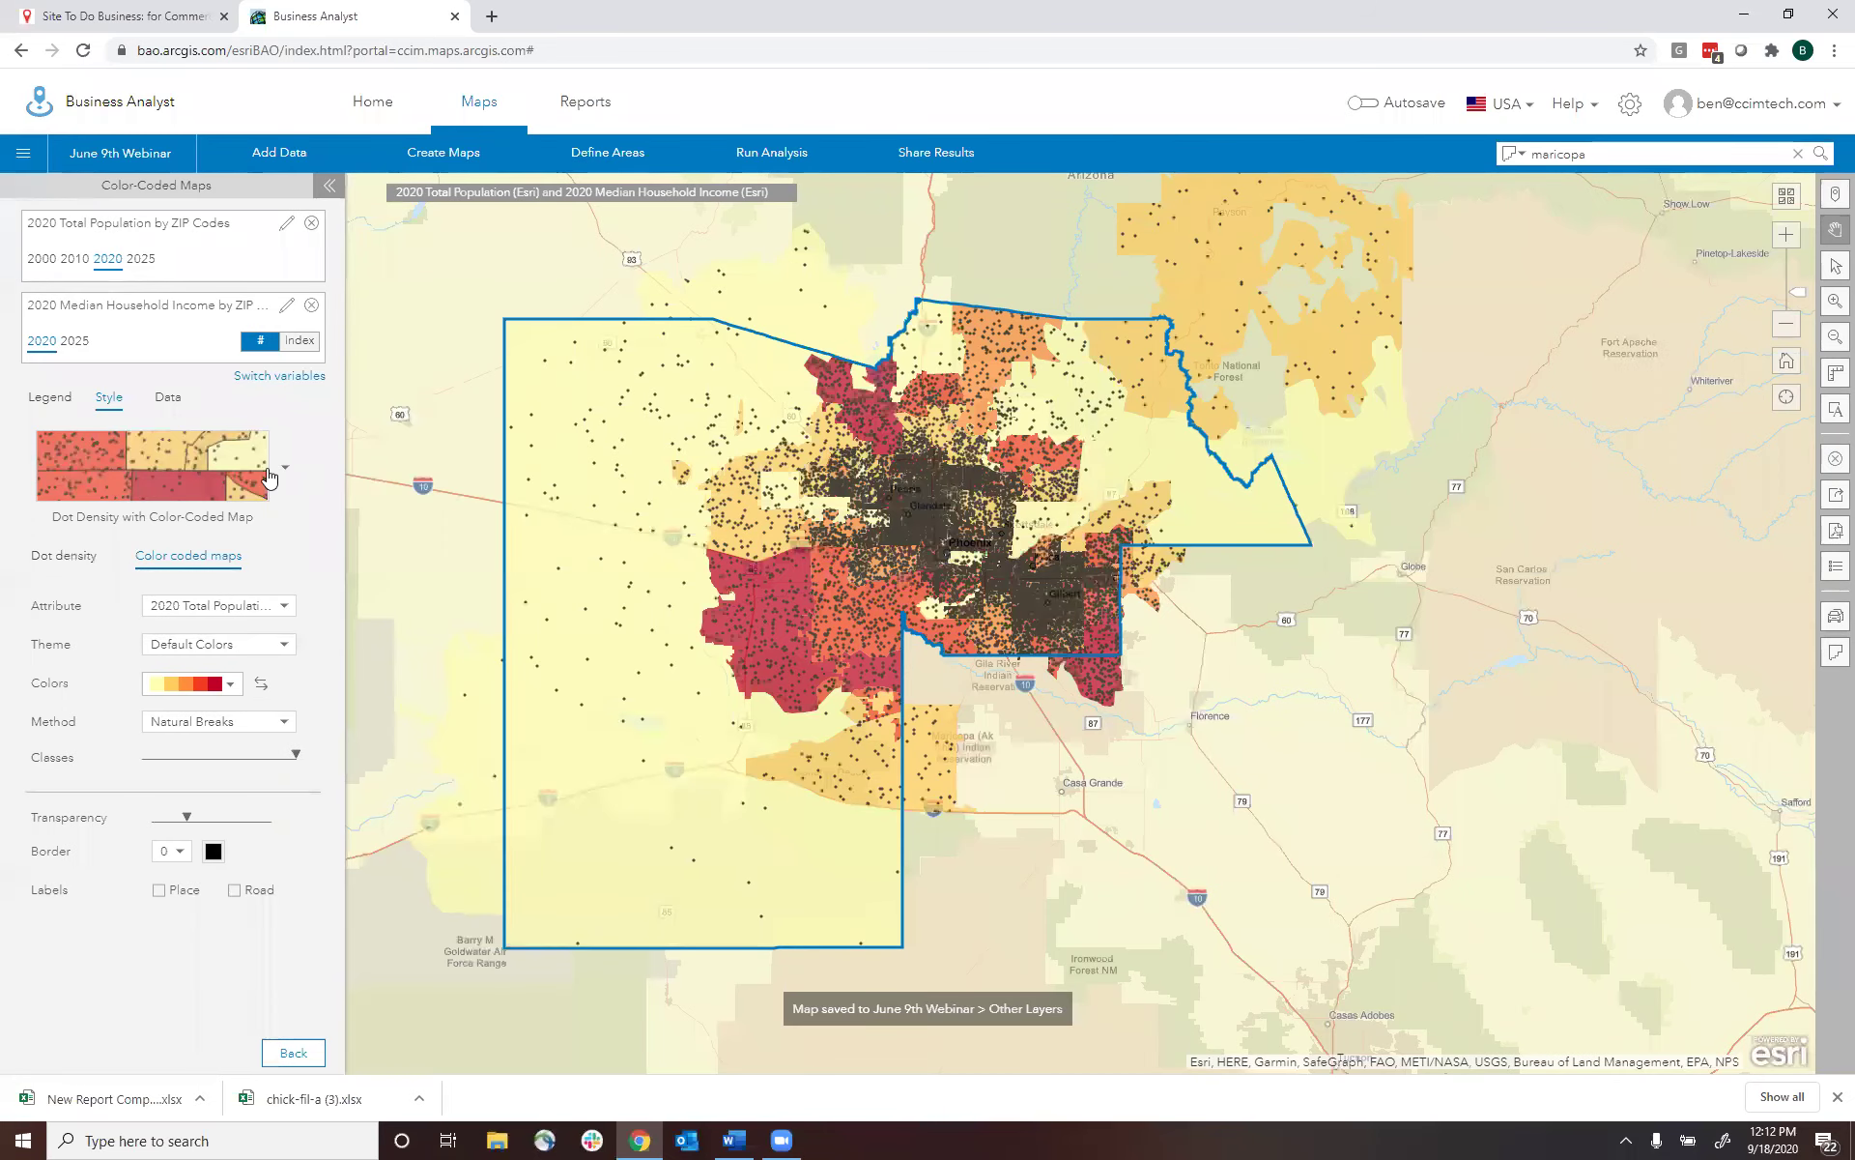
pyautogui.click(269, 476)
# - Apply the Bivariate style with 4 classes per variable and view its colour legend
pyautogui.click(439, 670)
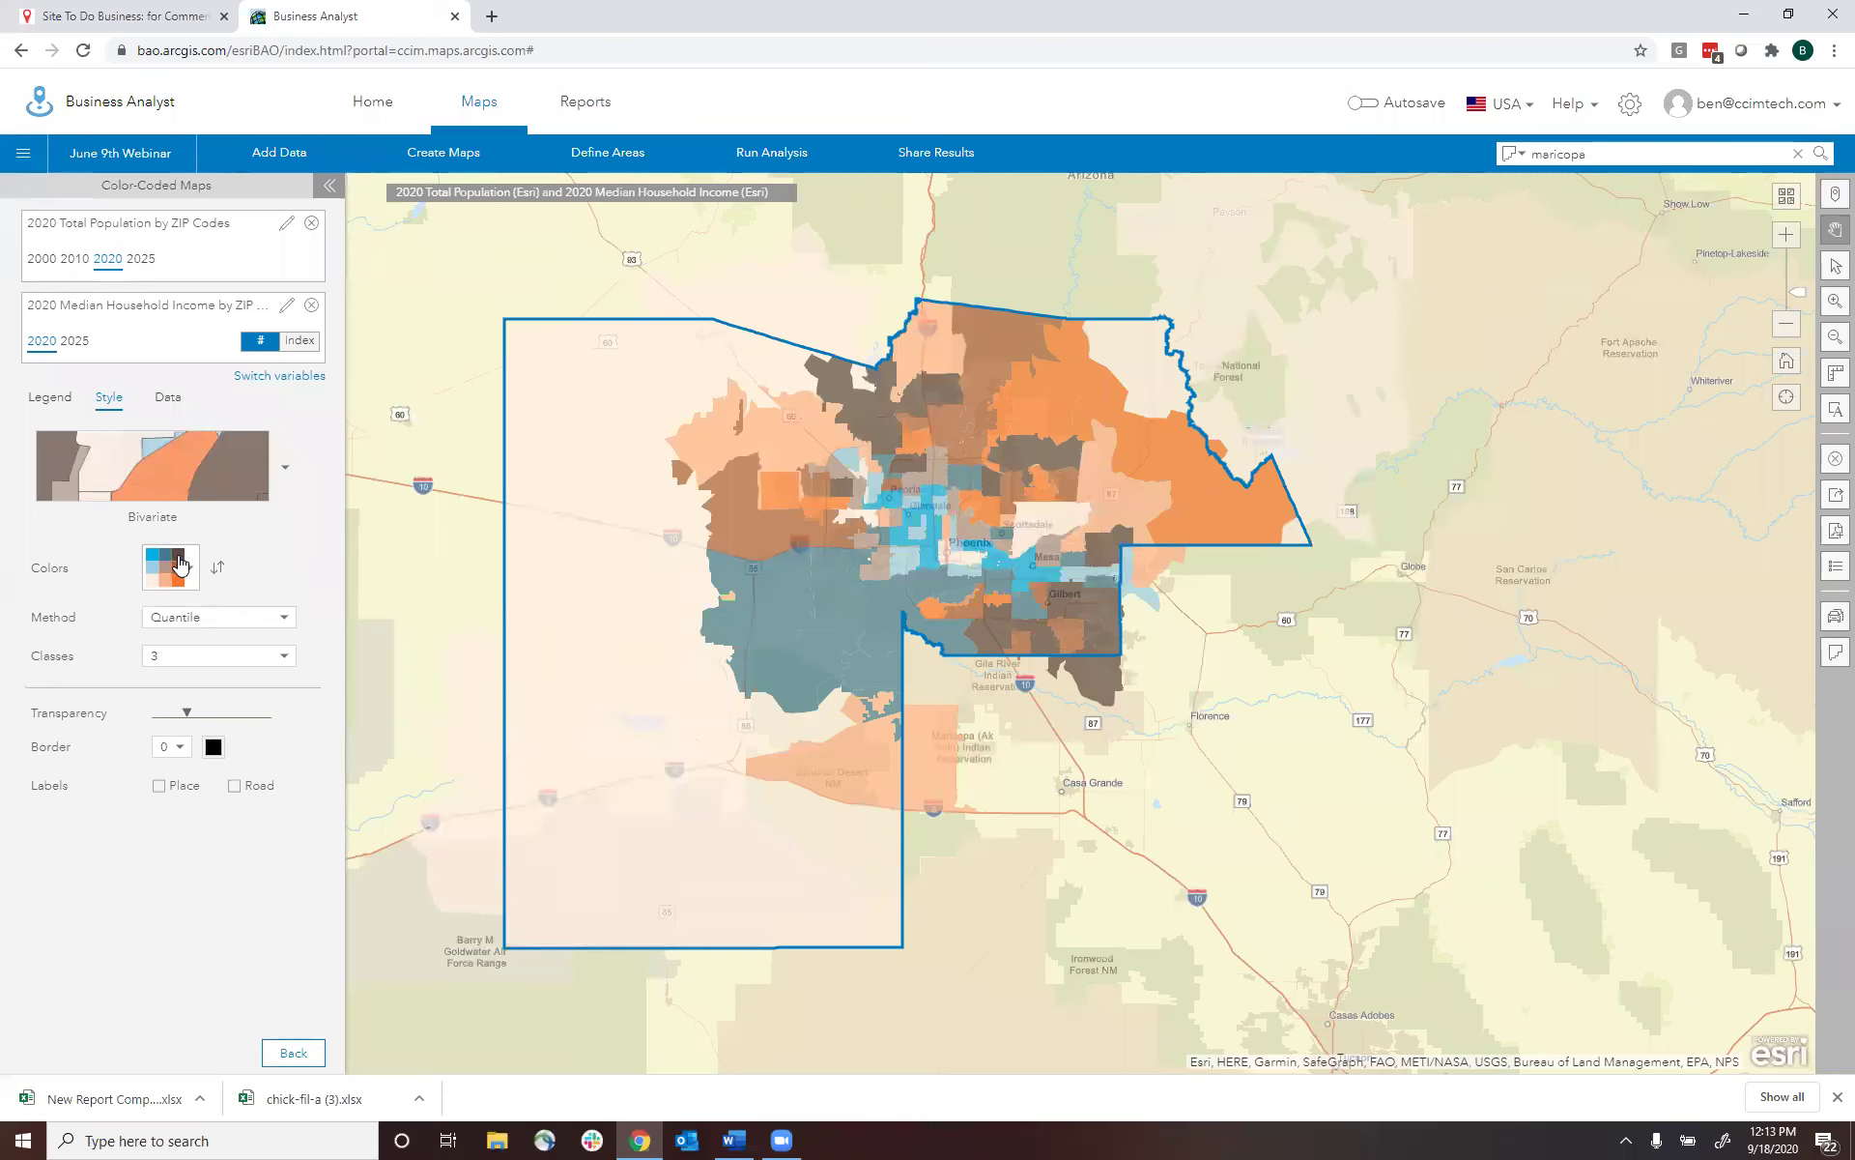
pyautogui.moveTo(993, 489)
pyautogui.click(232, 664)
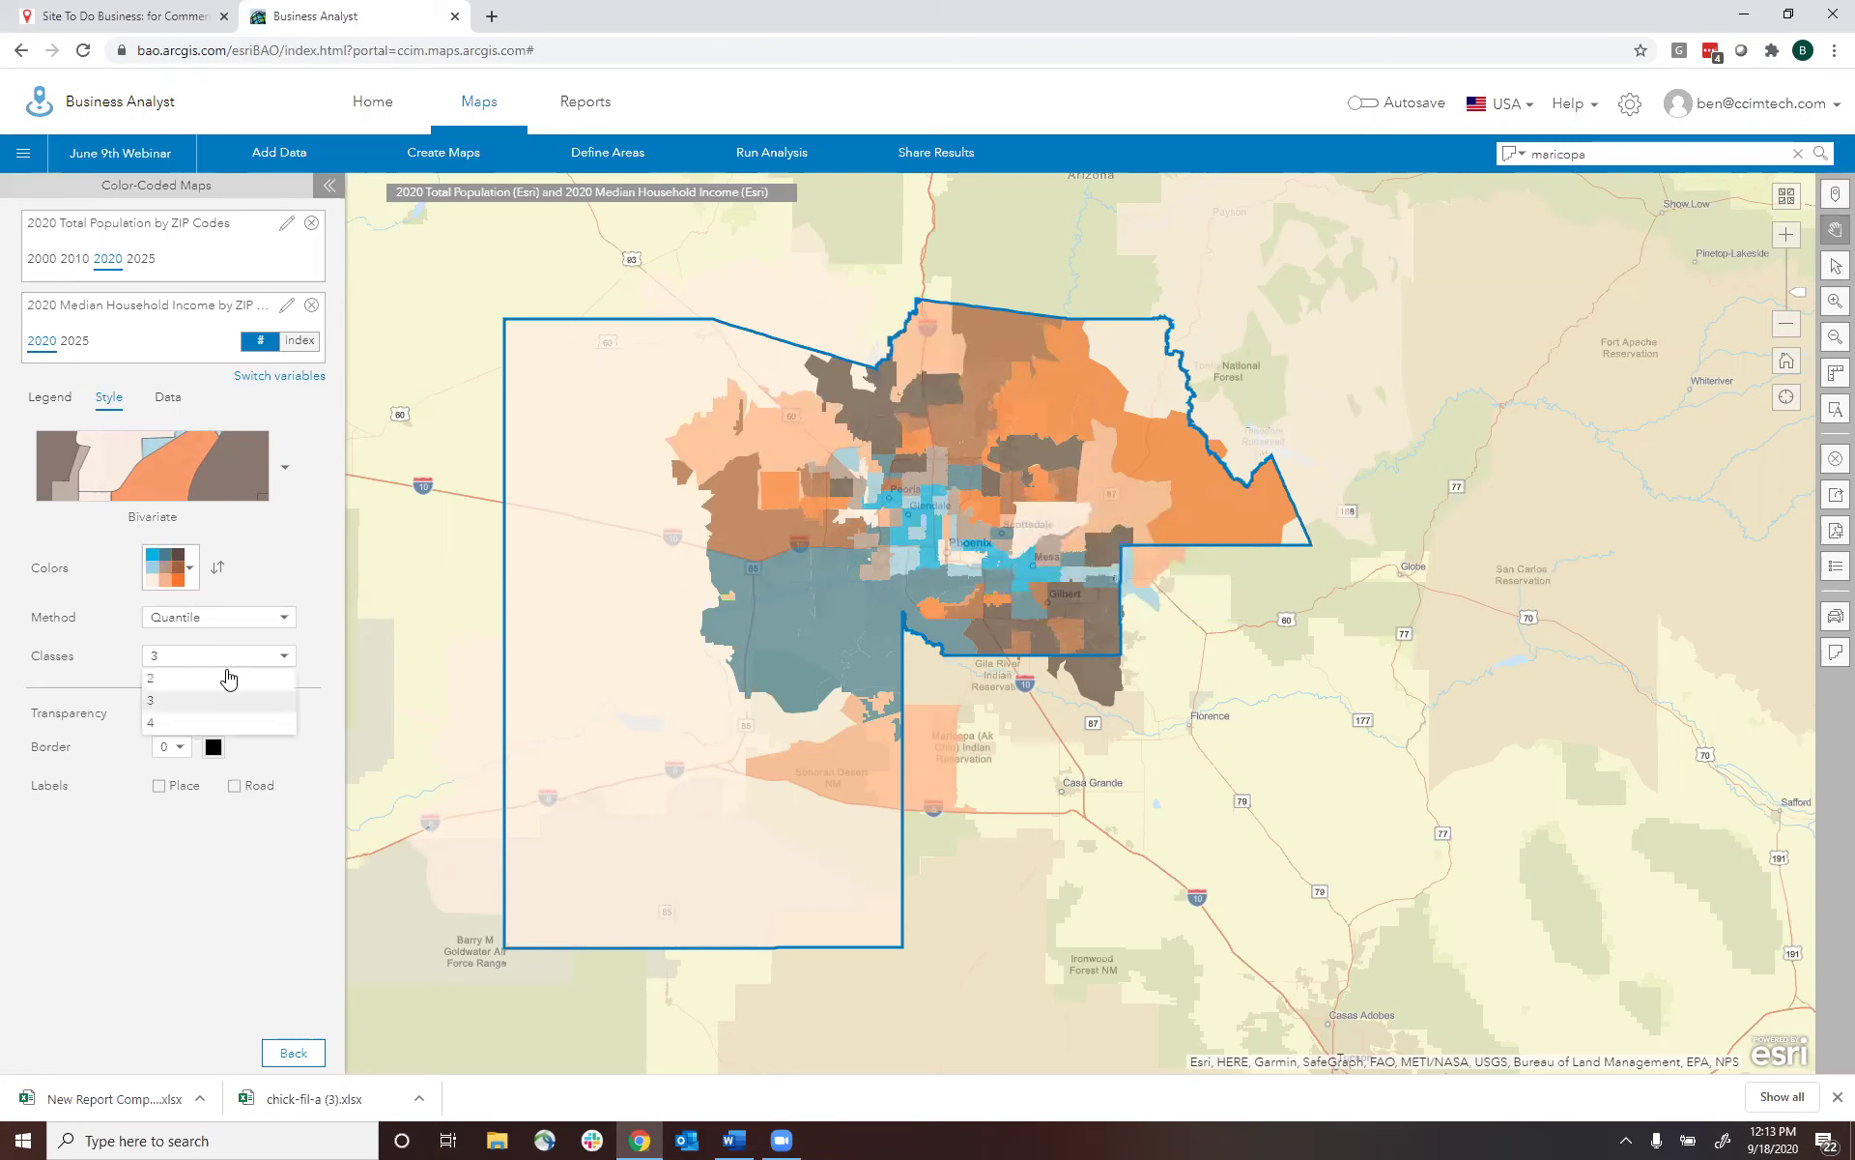
pyautogui.click(250, 724)
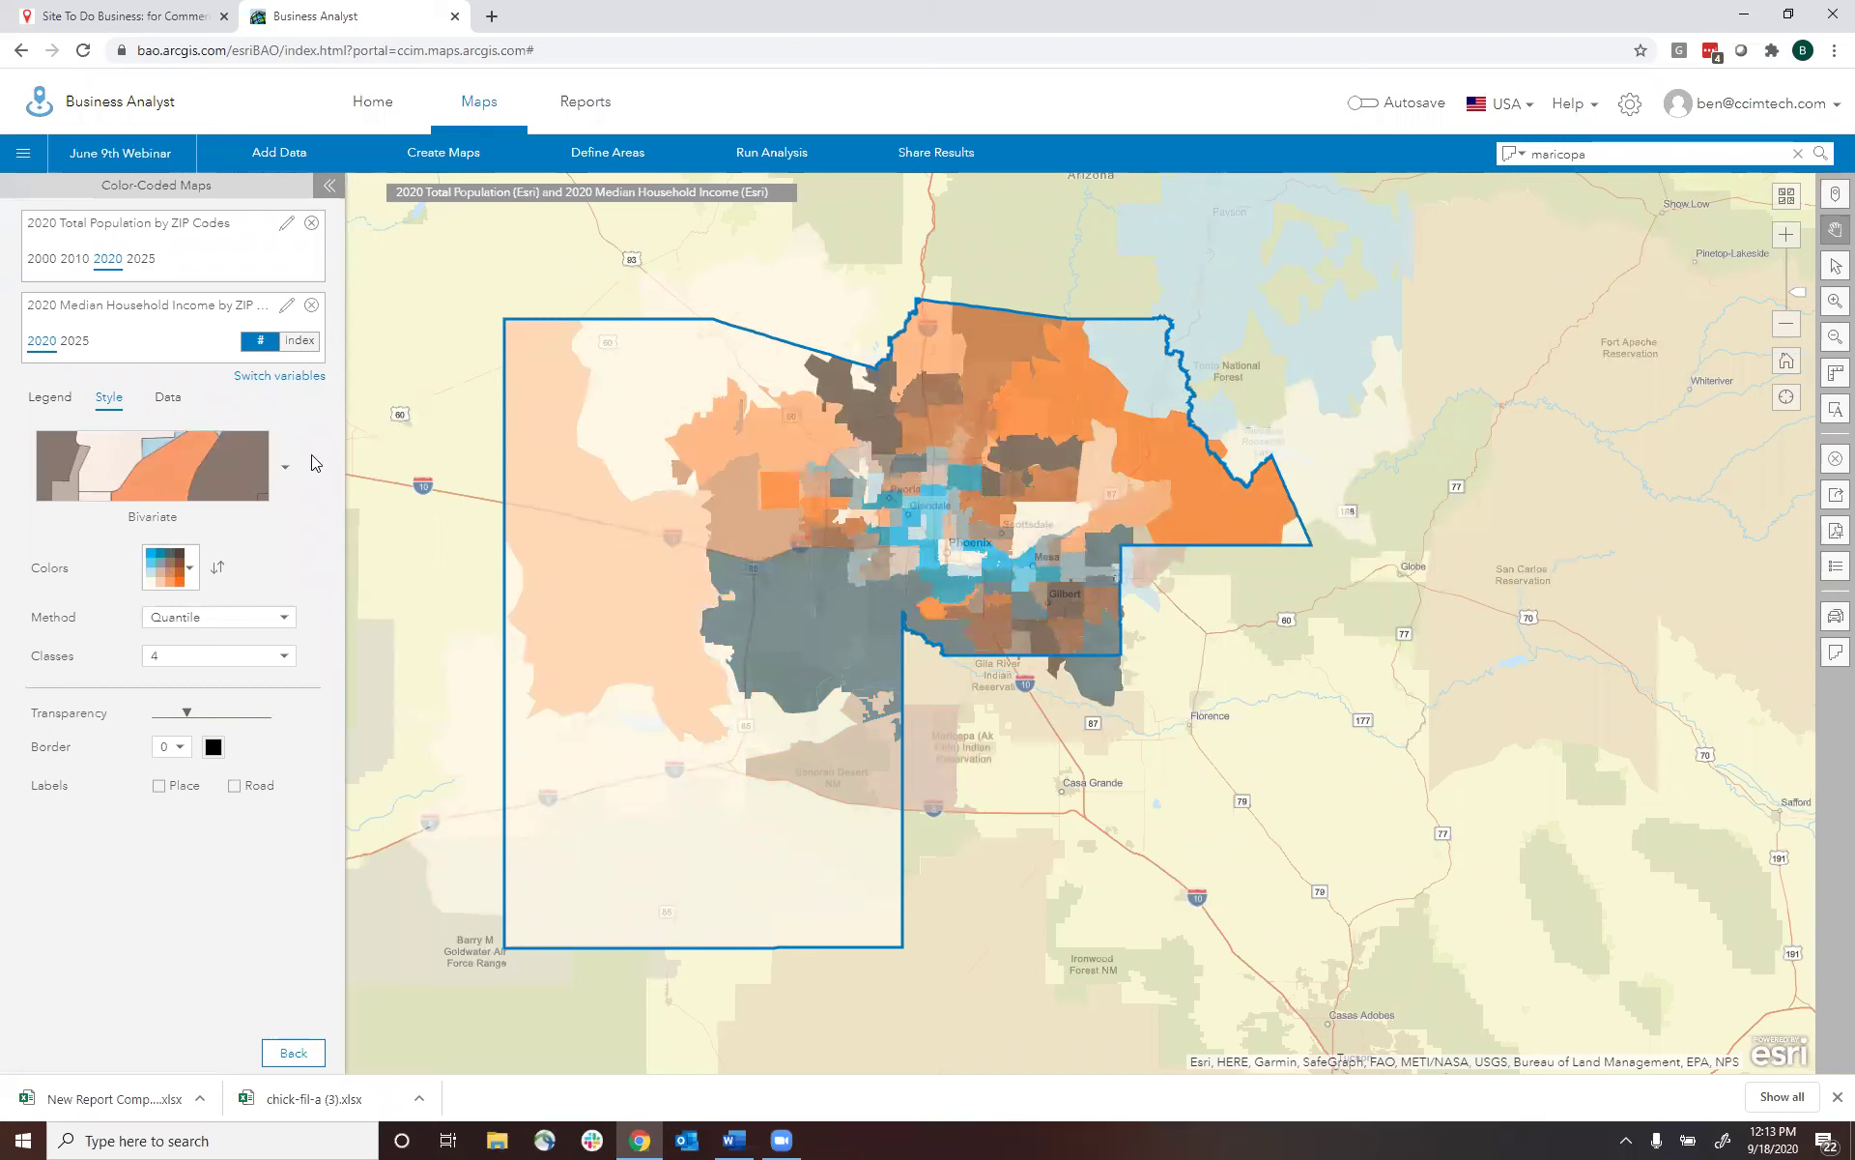
pyautogui.click(38, 408)
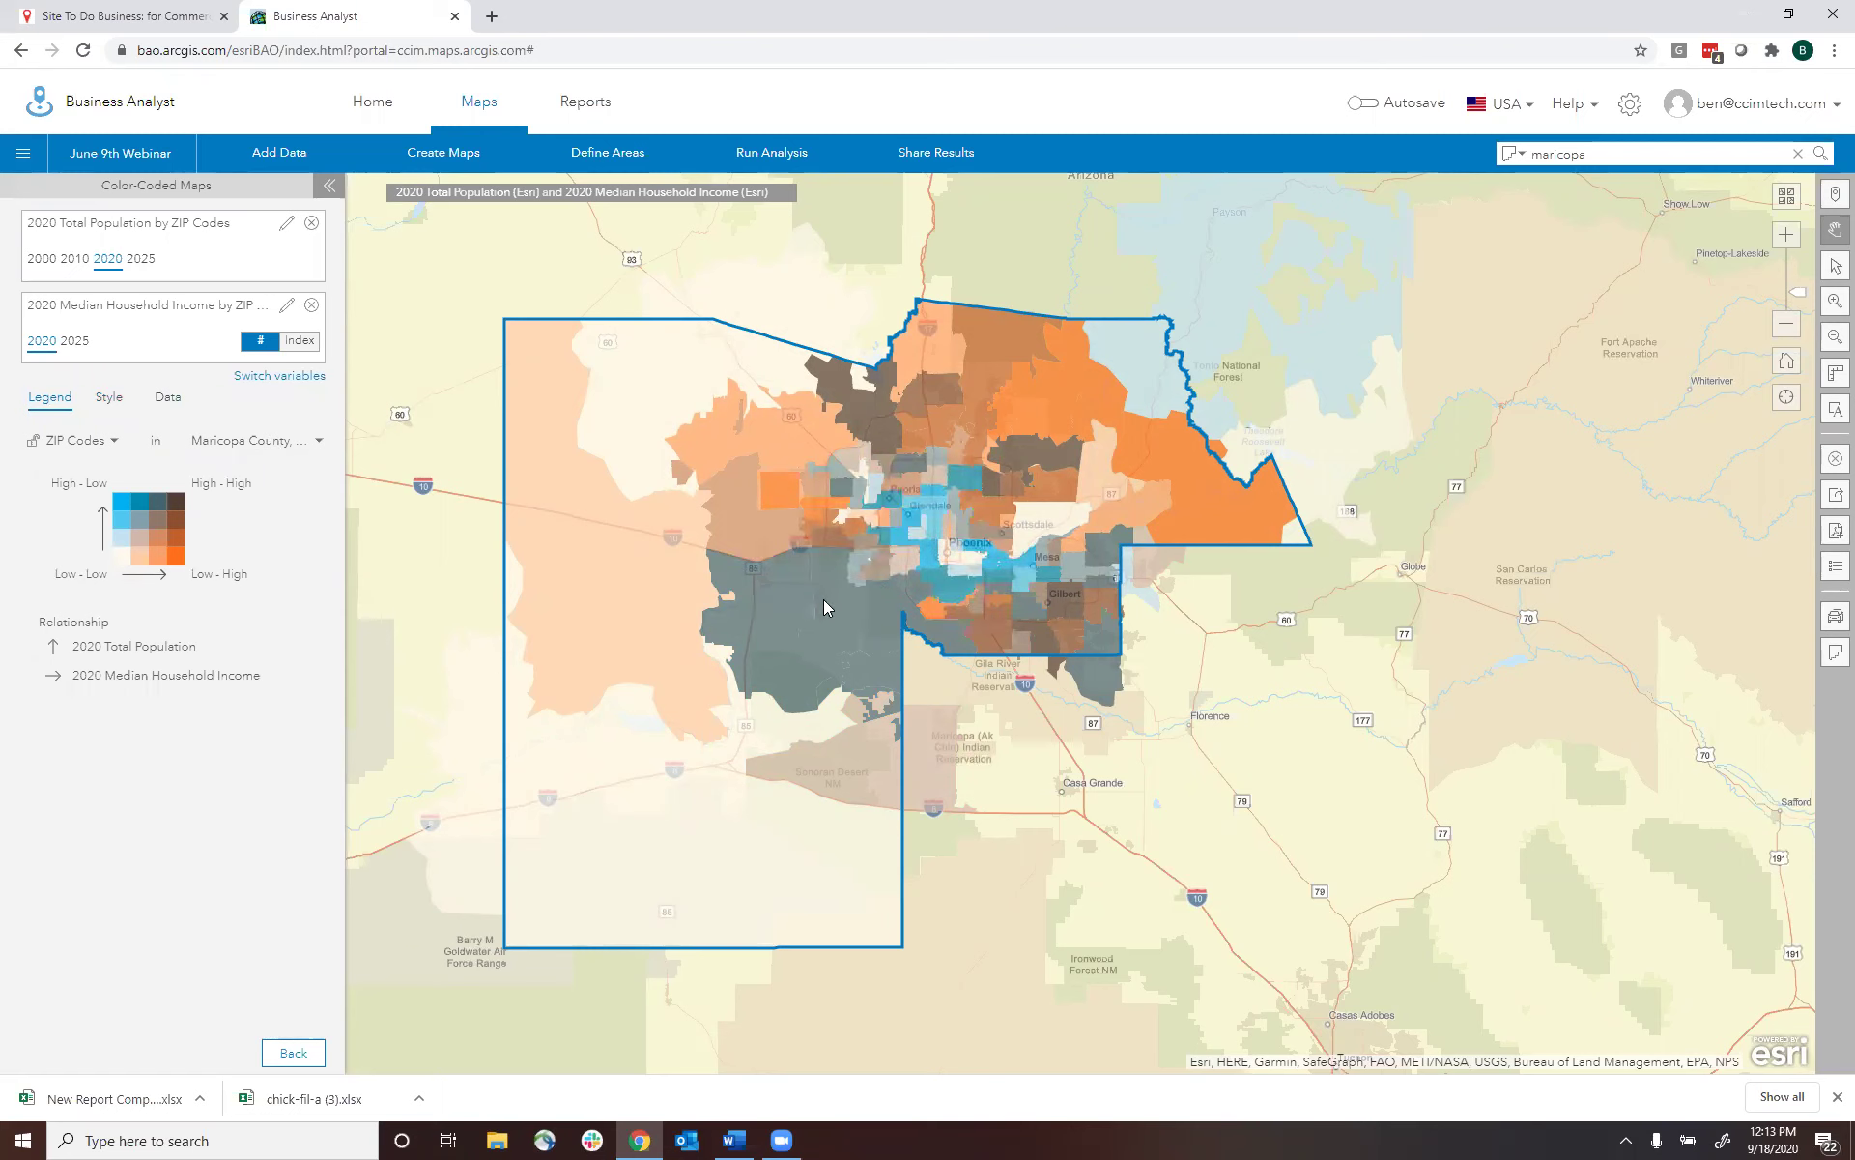
pyautogui.moveTo(1052, 583)
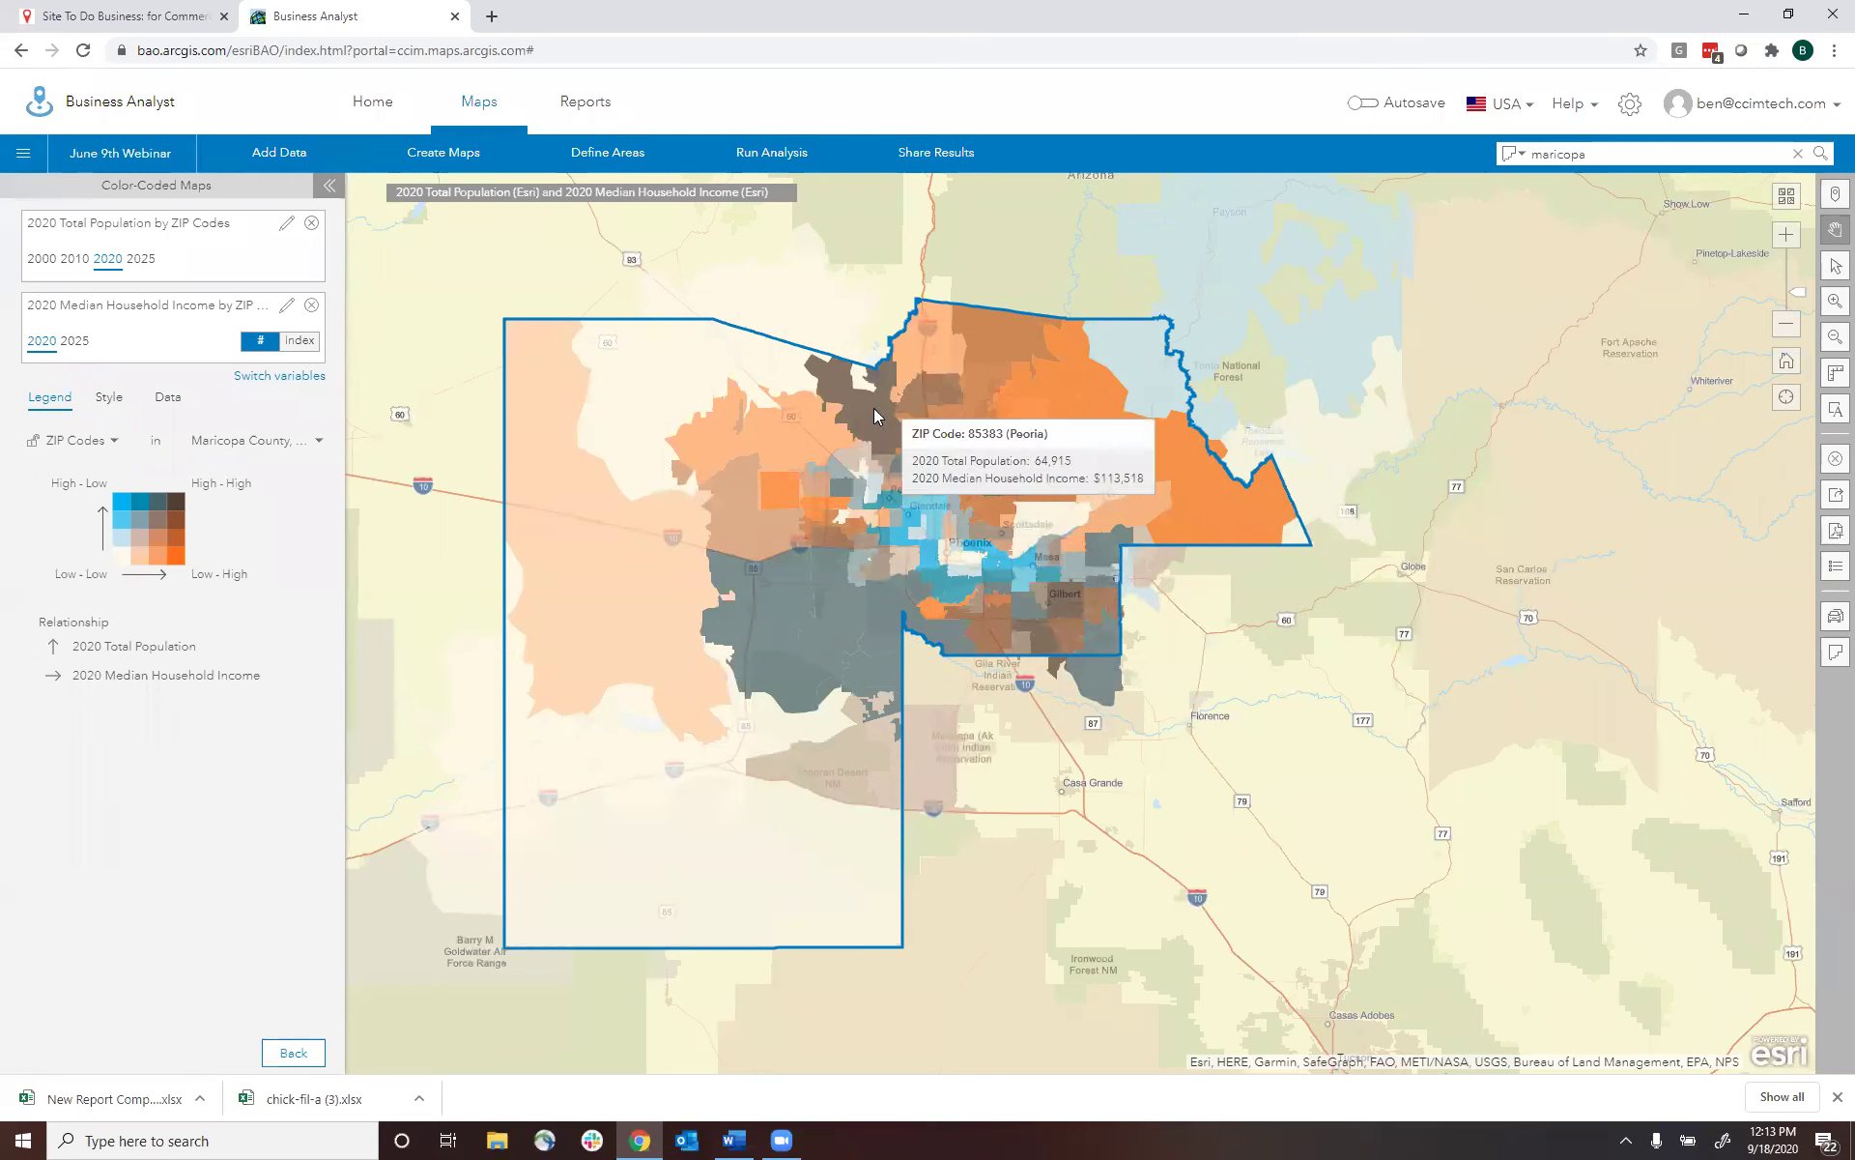
pyautogui.moveTo(798, 634)
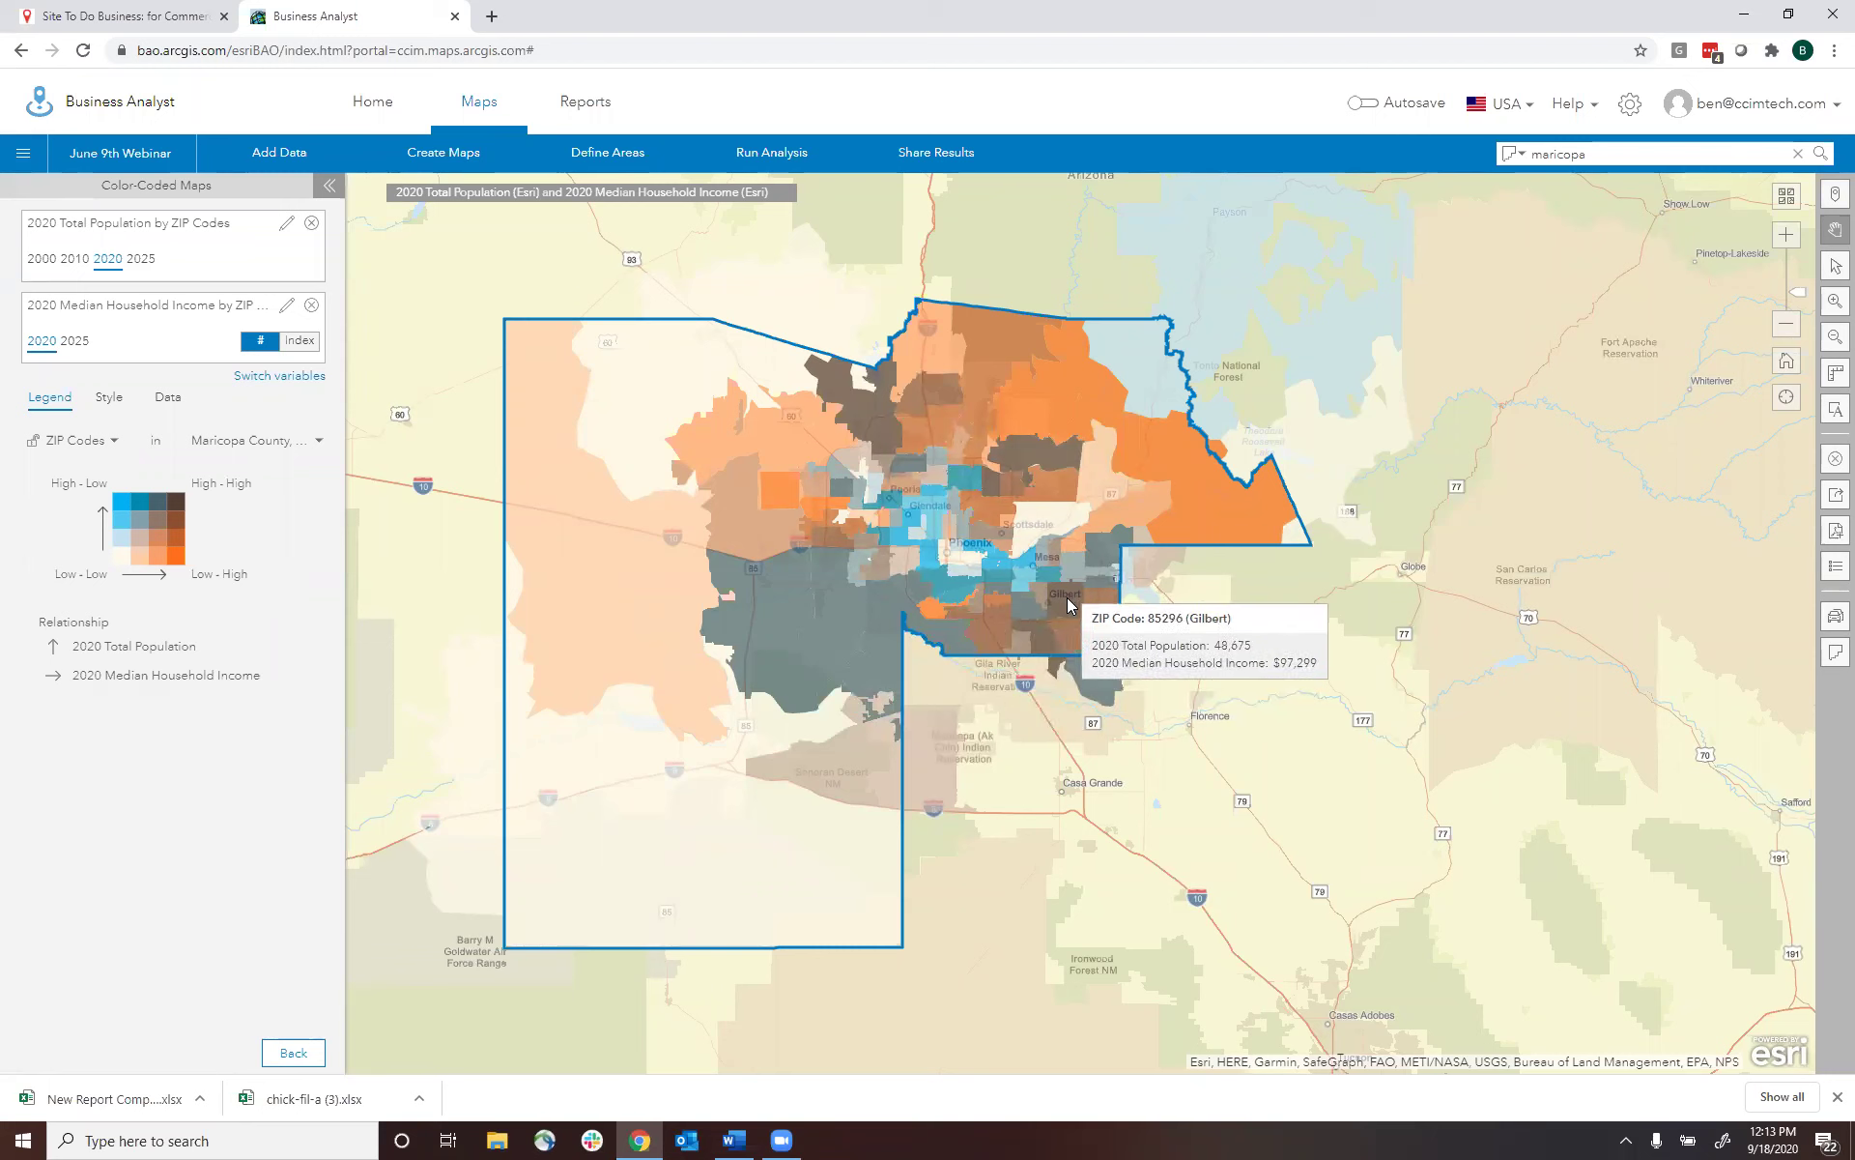
pyautogui.moveTo(1044, 636)
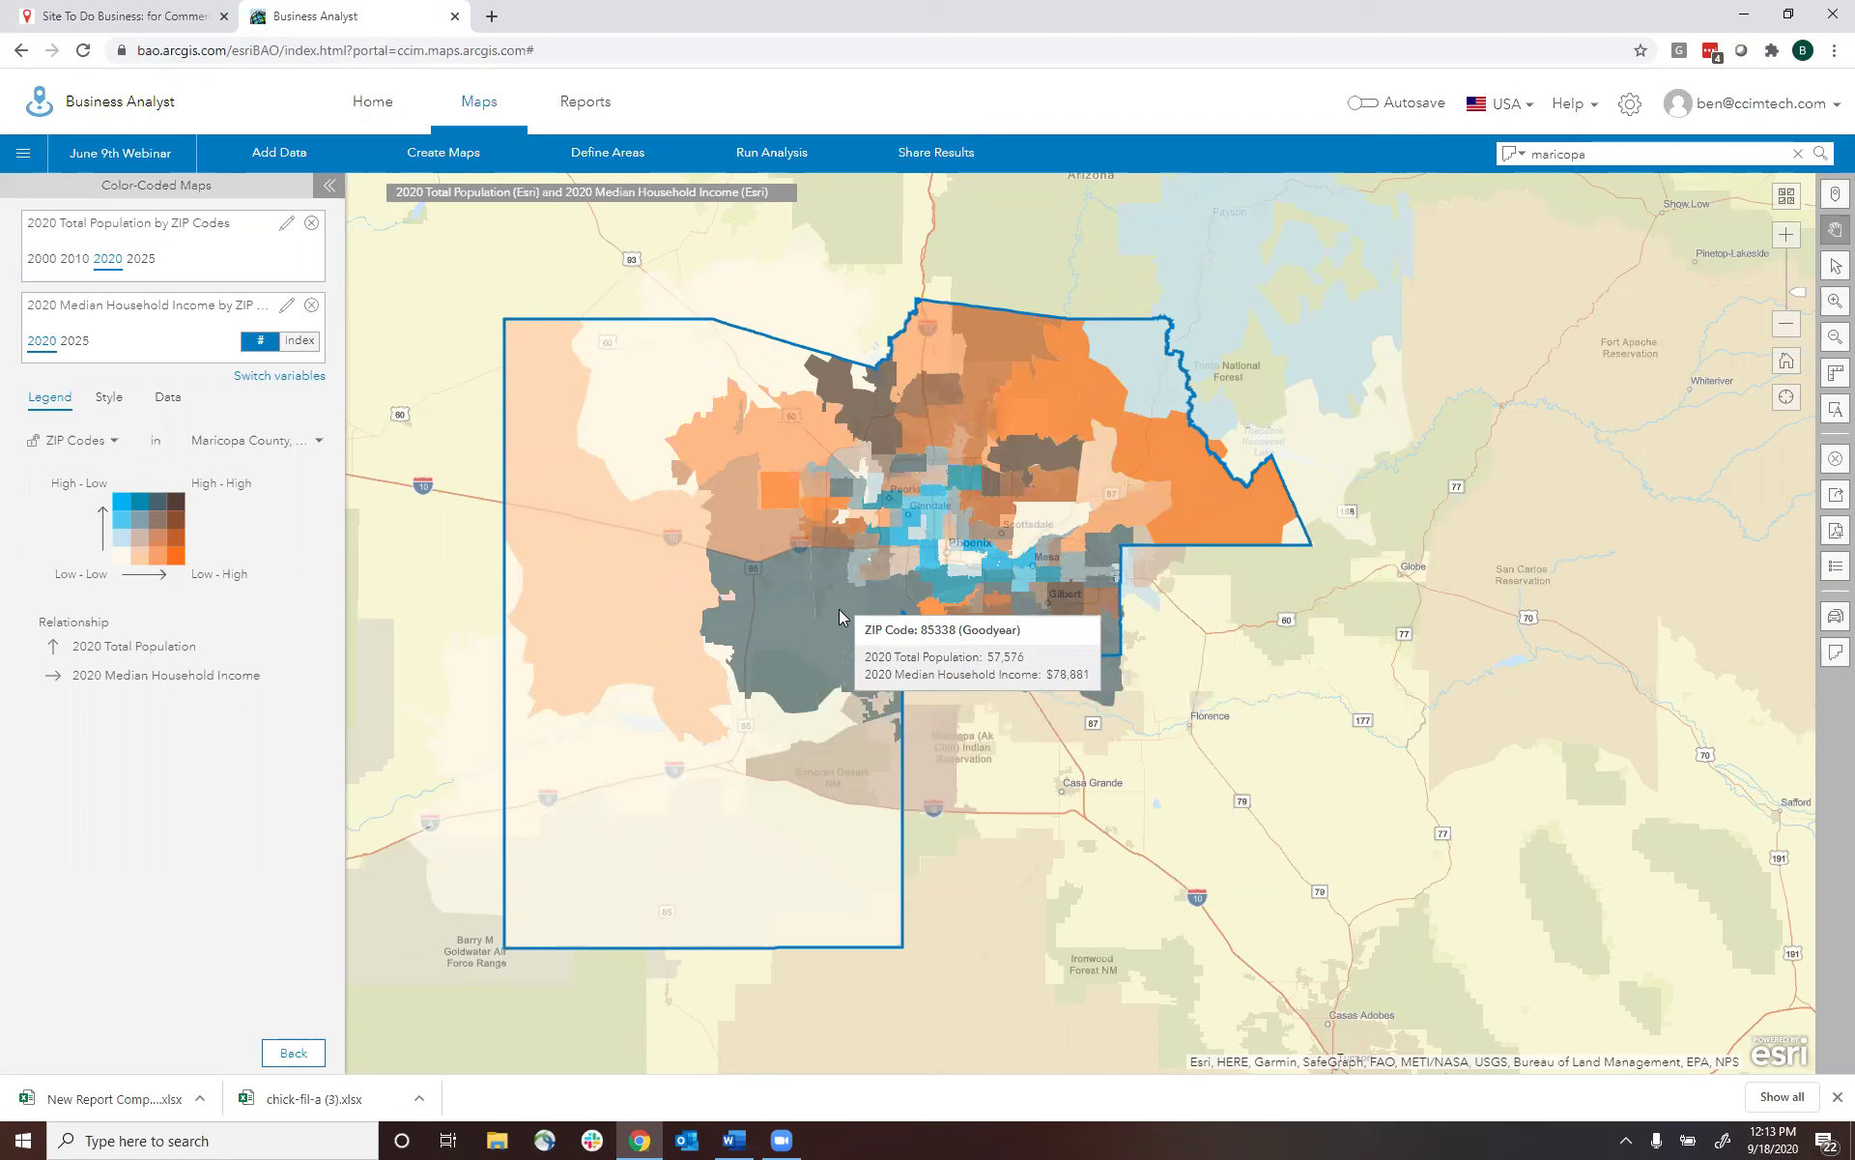
pyautogui.moveTo(872, 412)
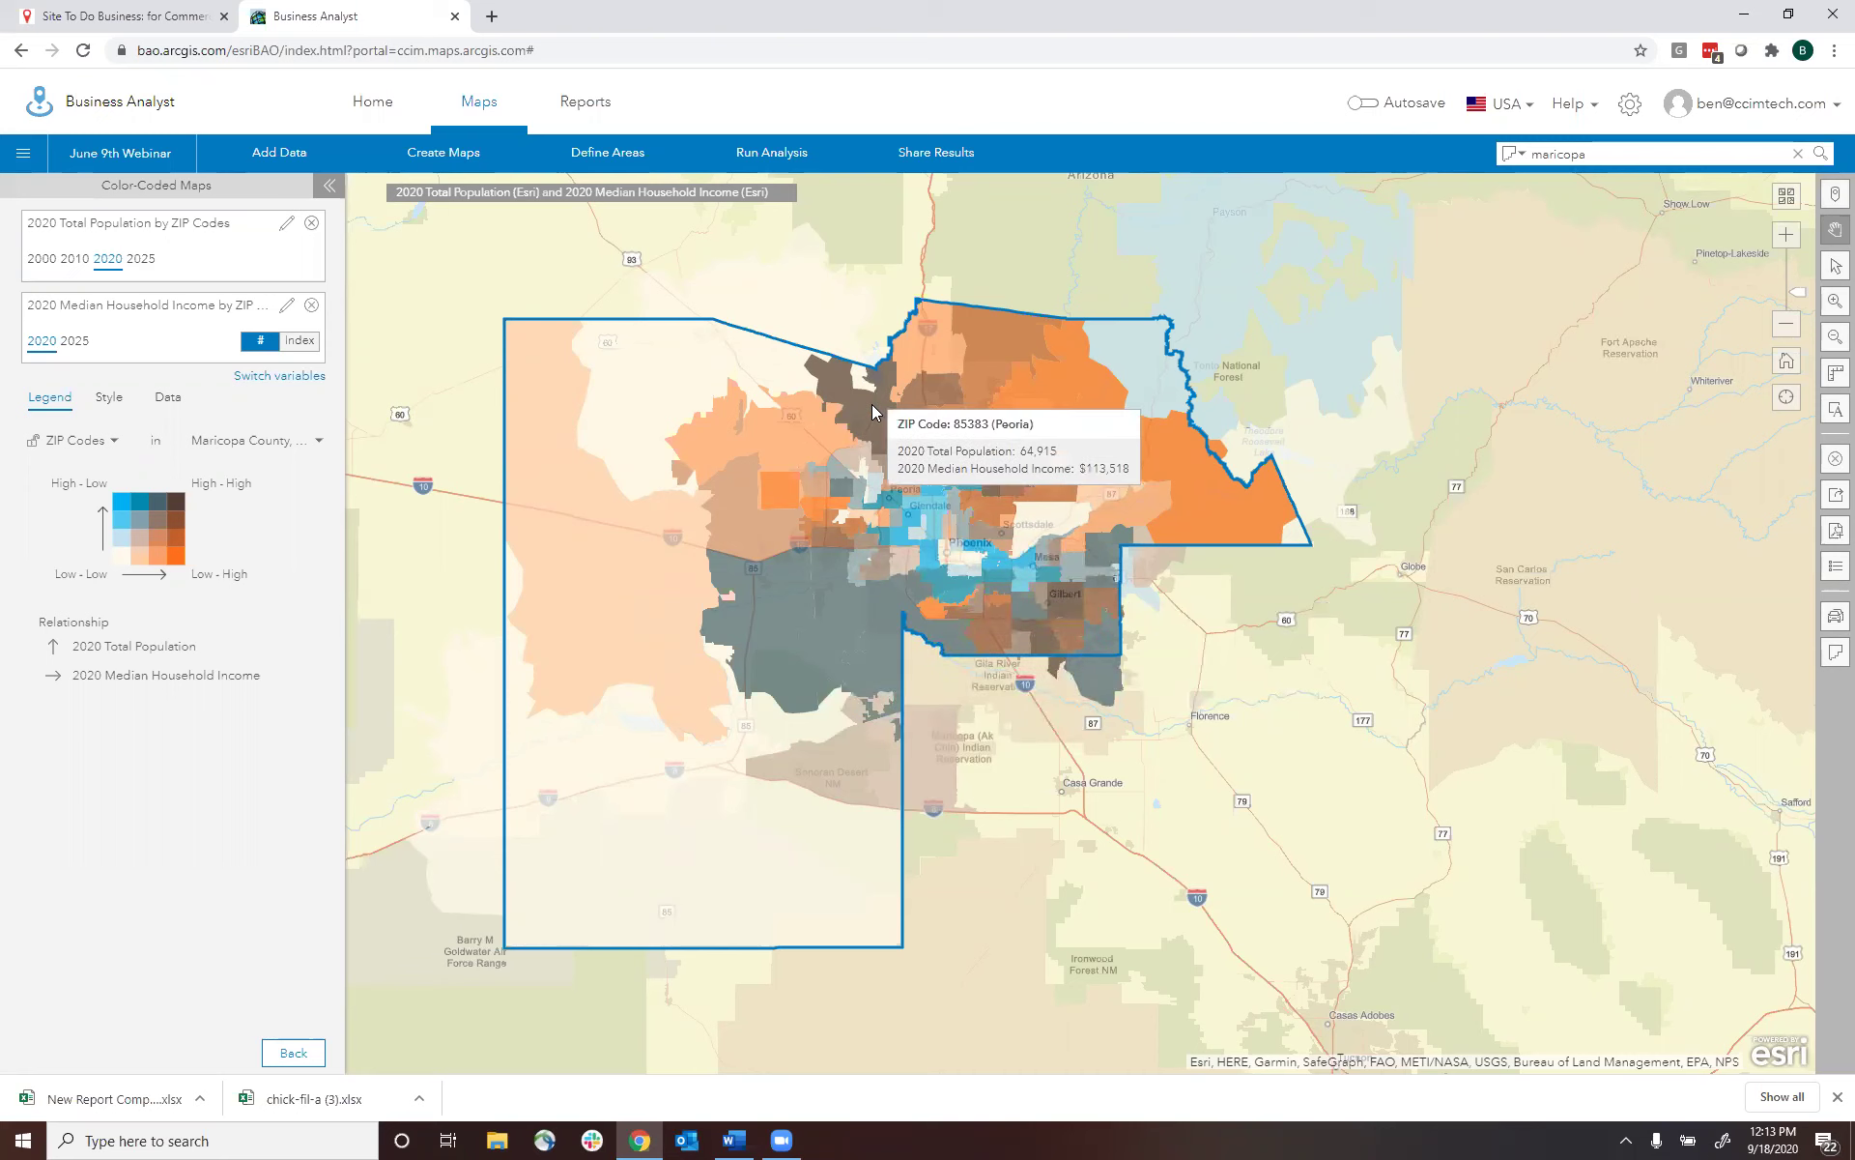
pyautogui.moveTo(1043, 458)
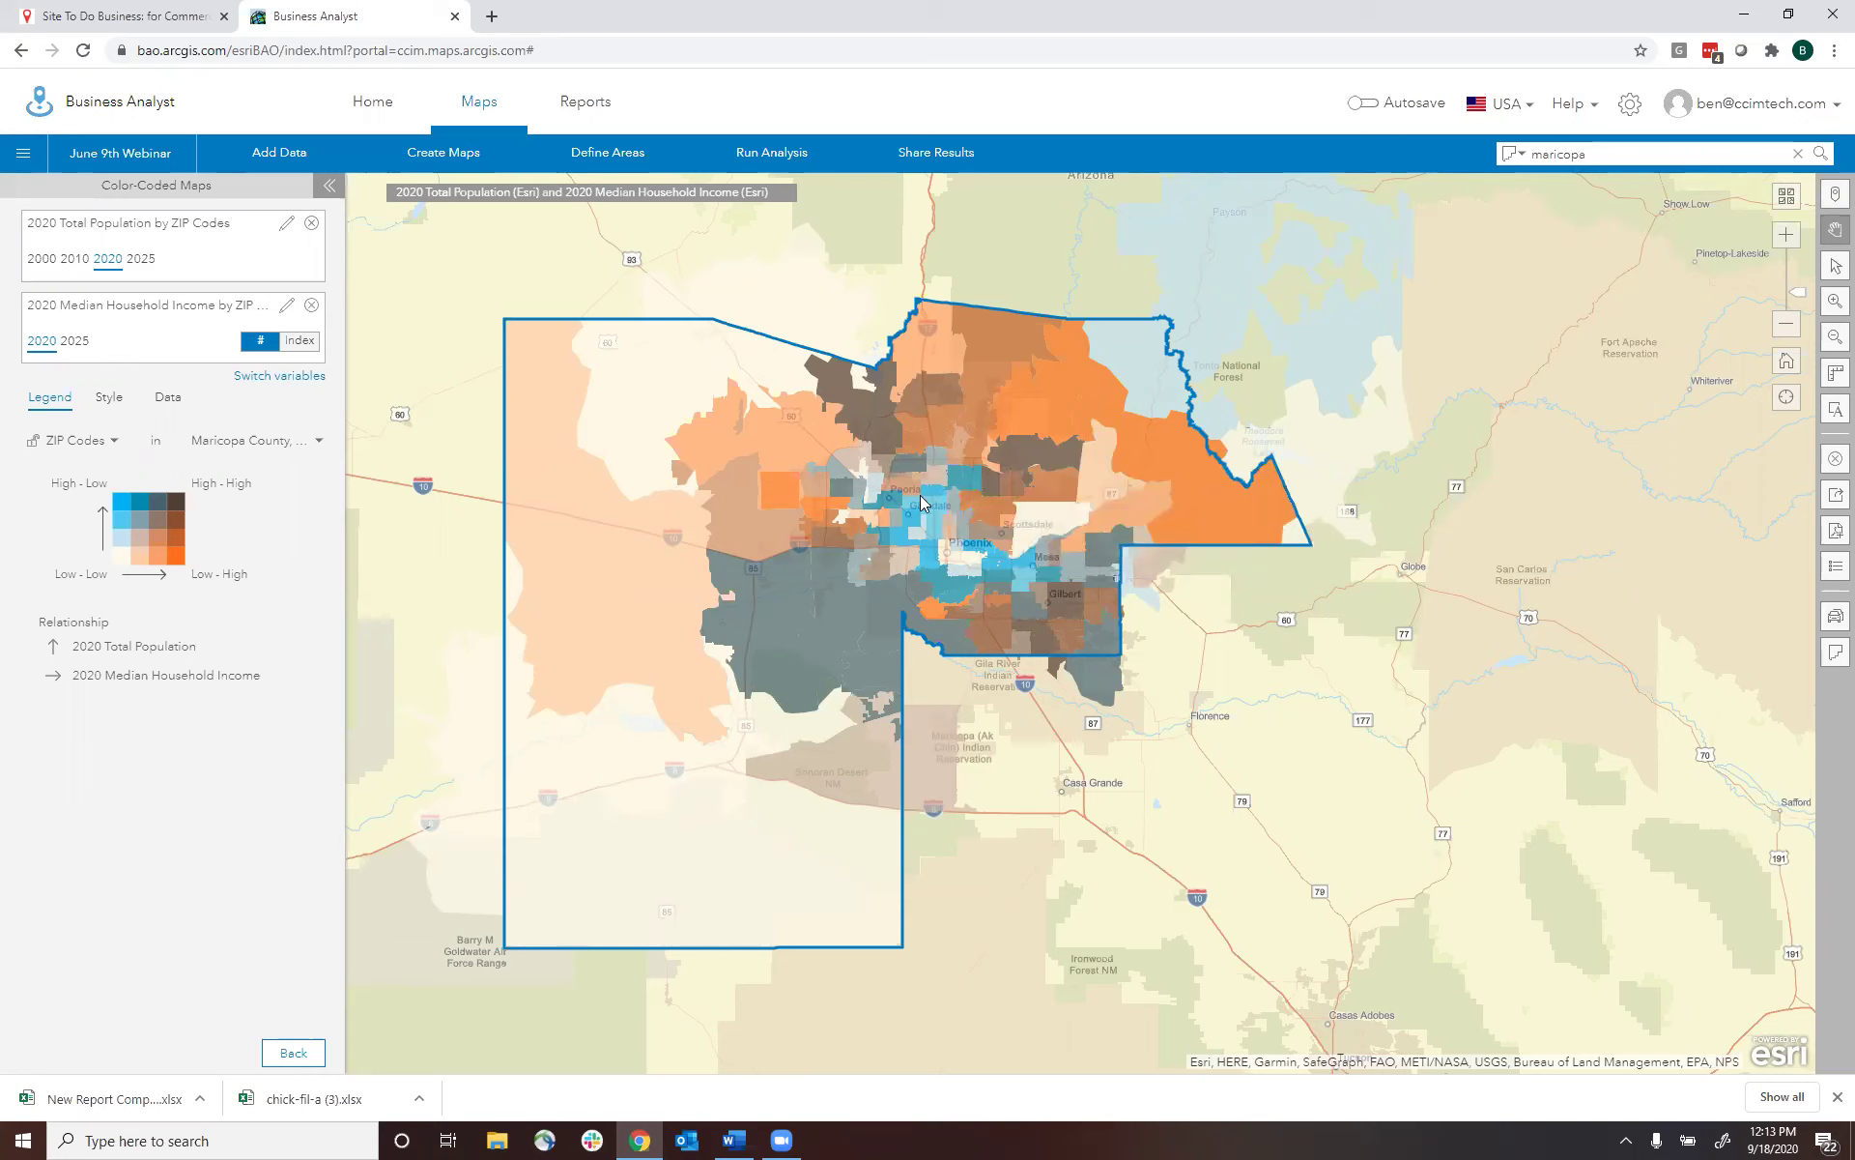
pyautogui.moveTo(924, 514)
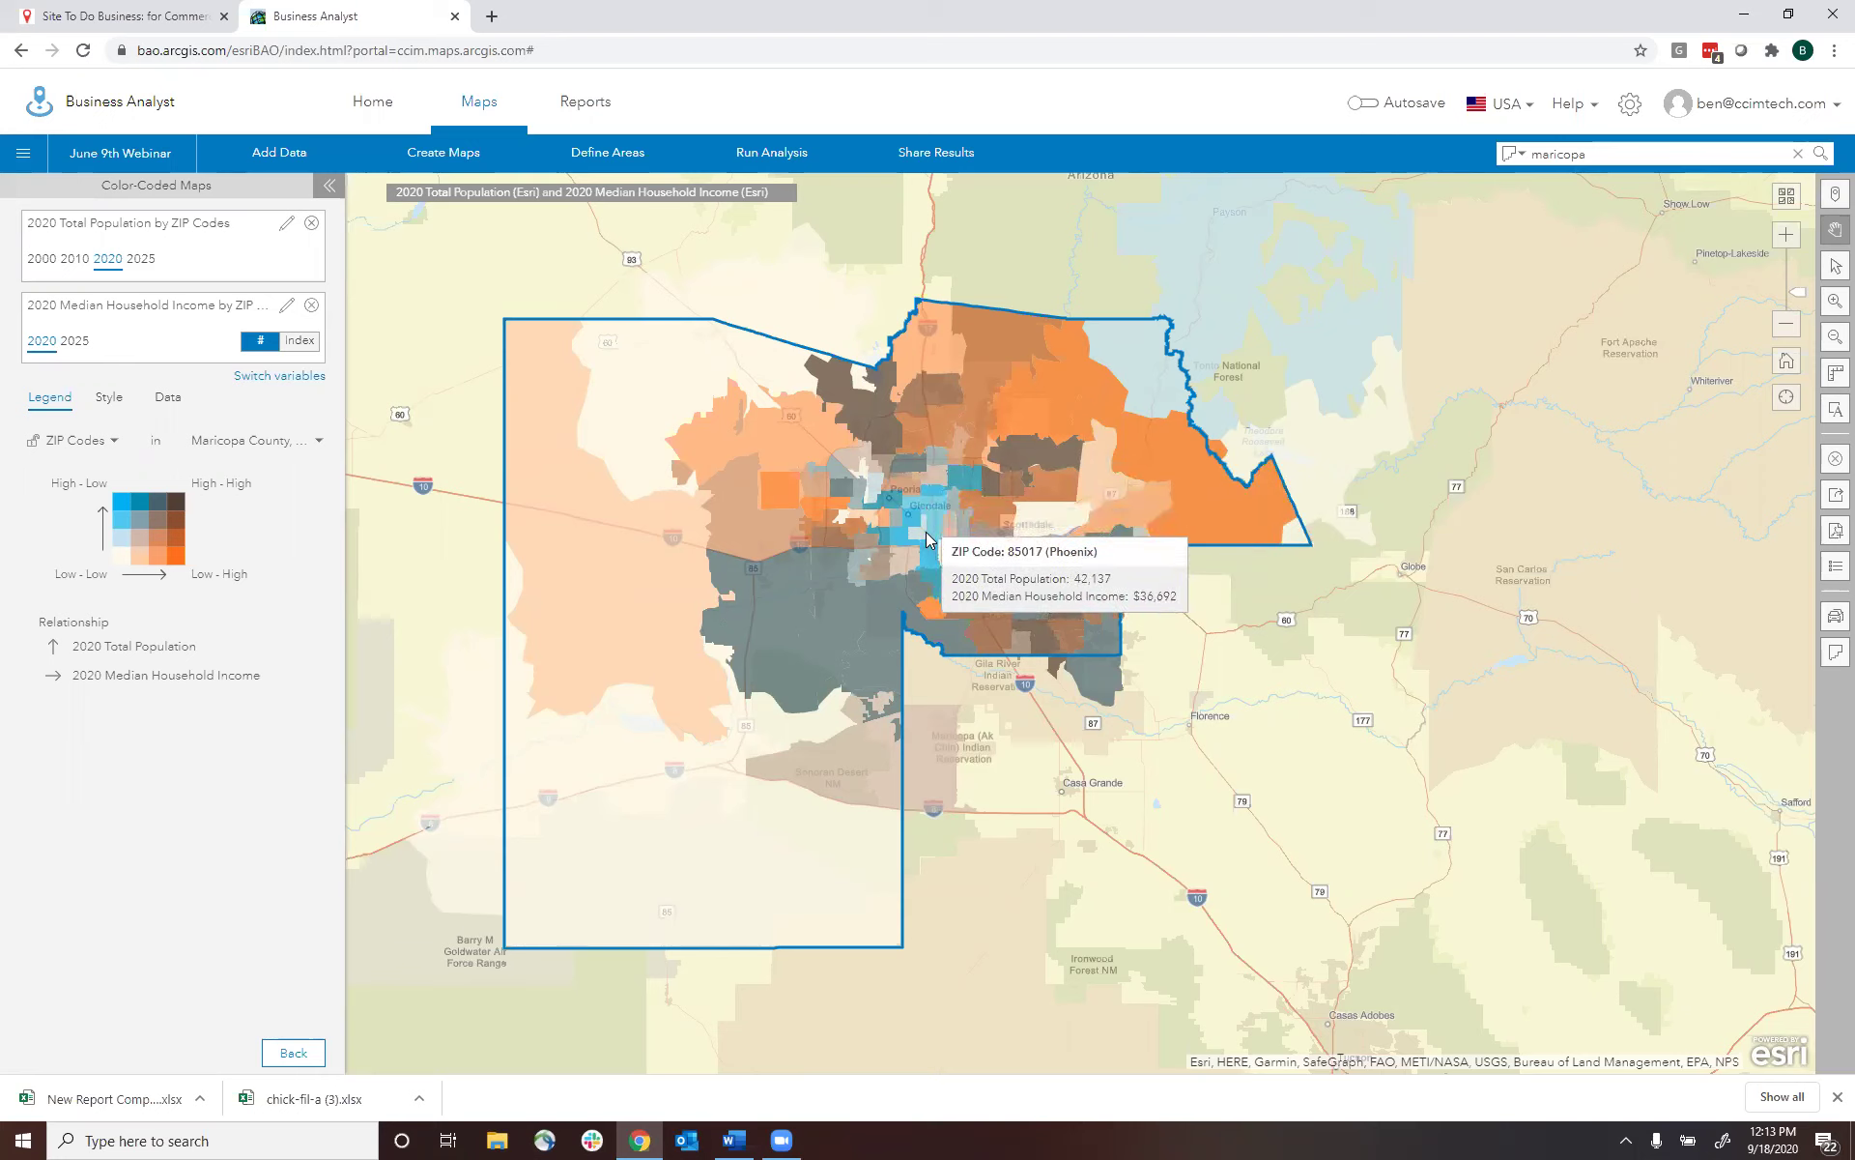
pyautogui.moveTo(969, 561)
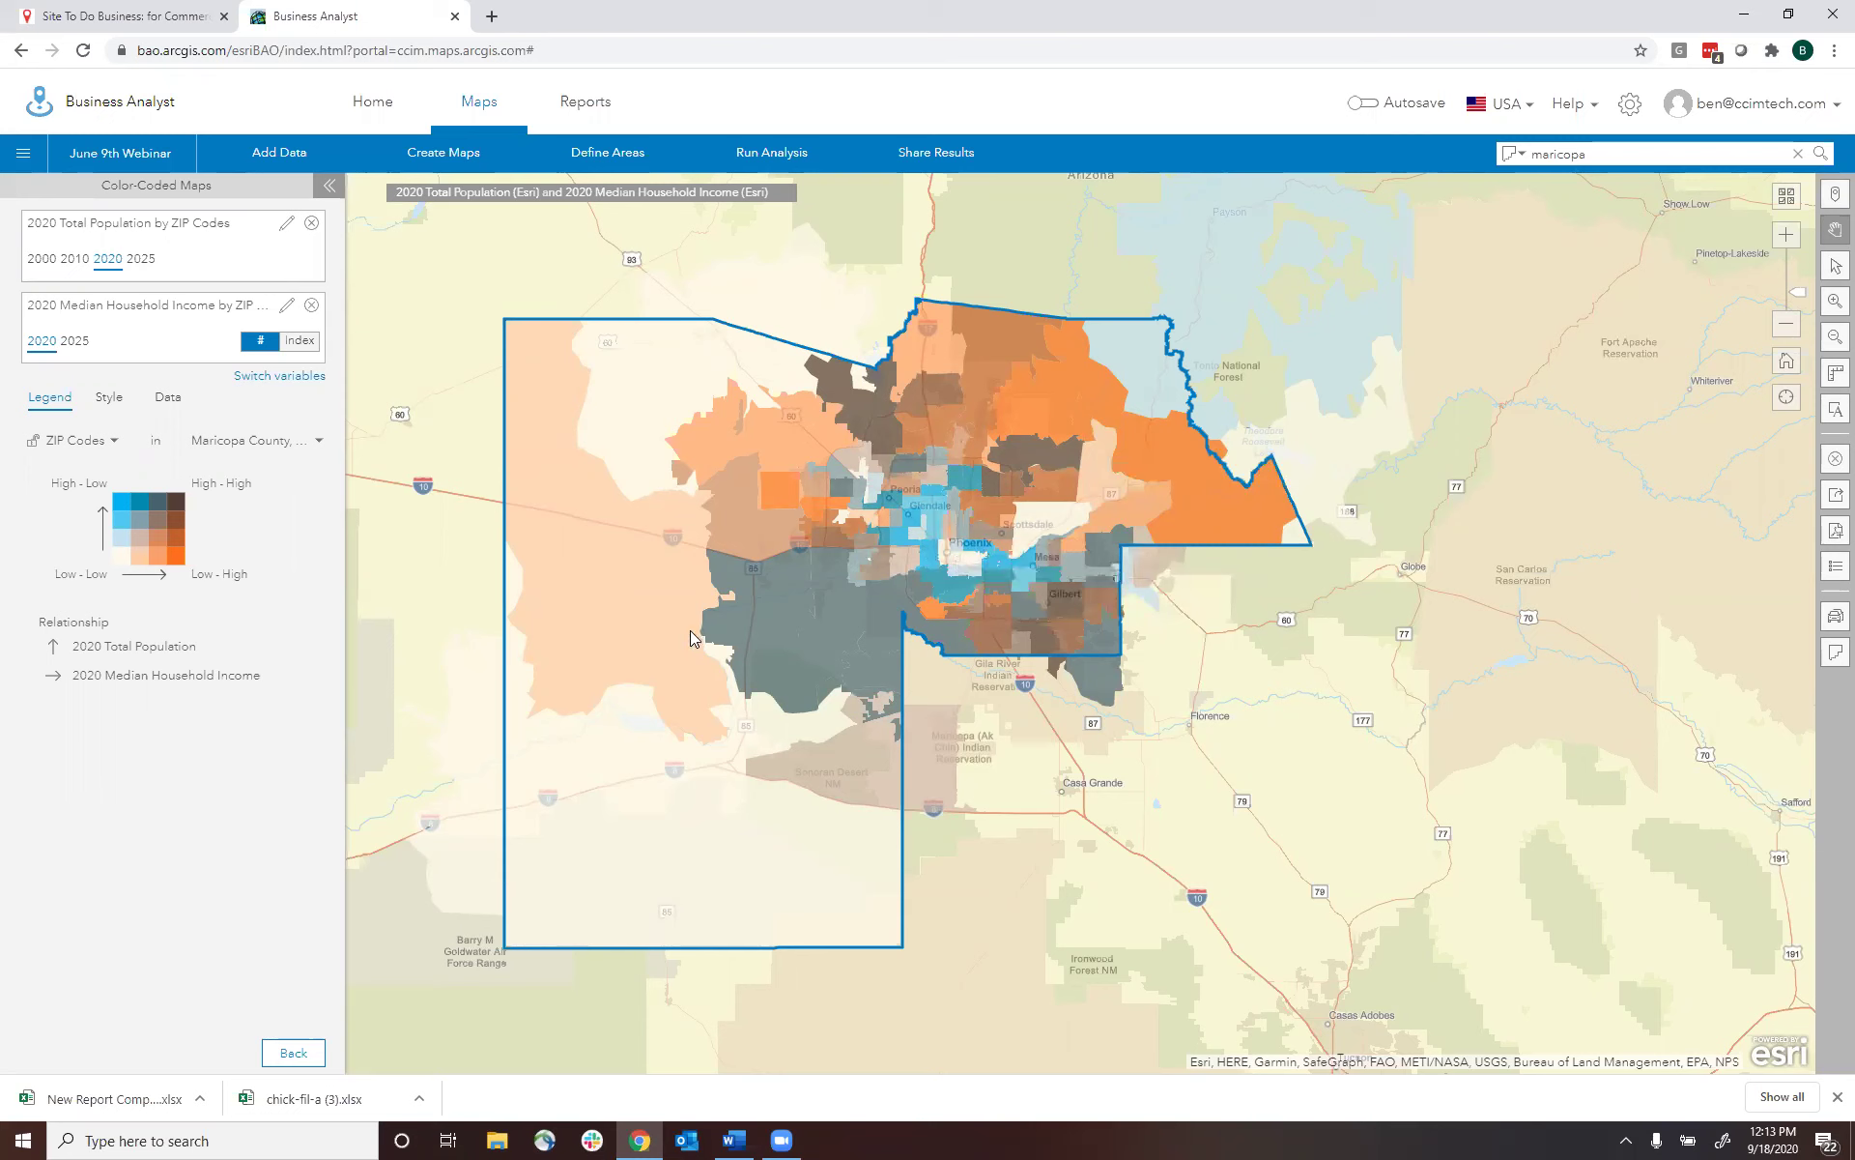
pyautogui.moveTo(1081, 384)
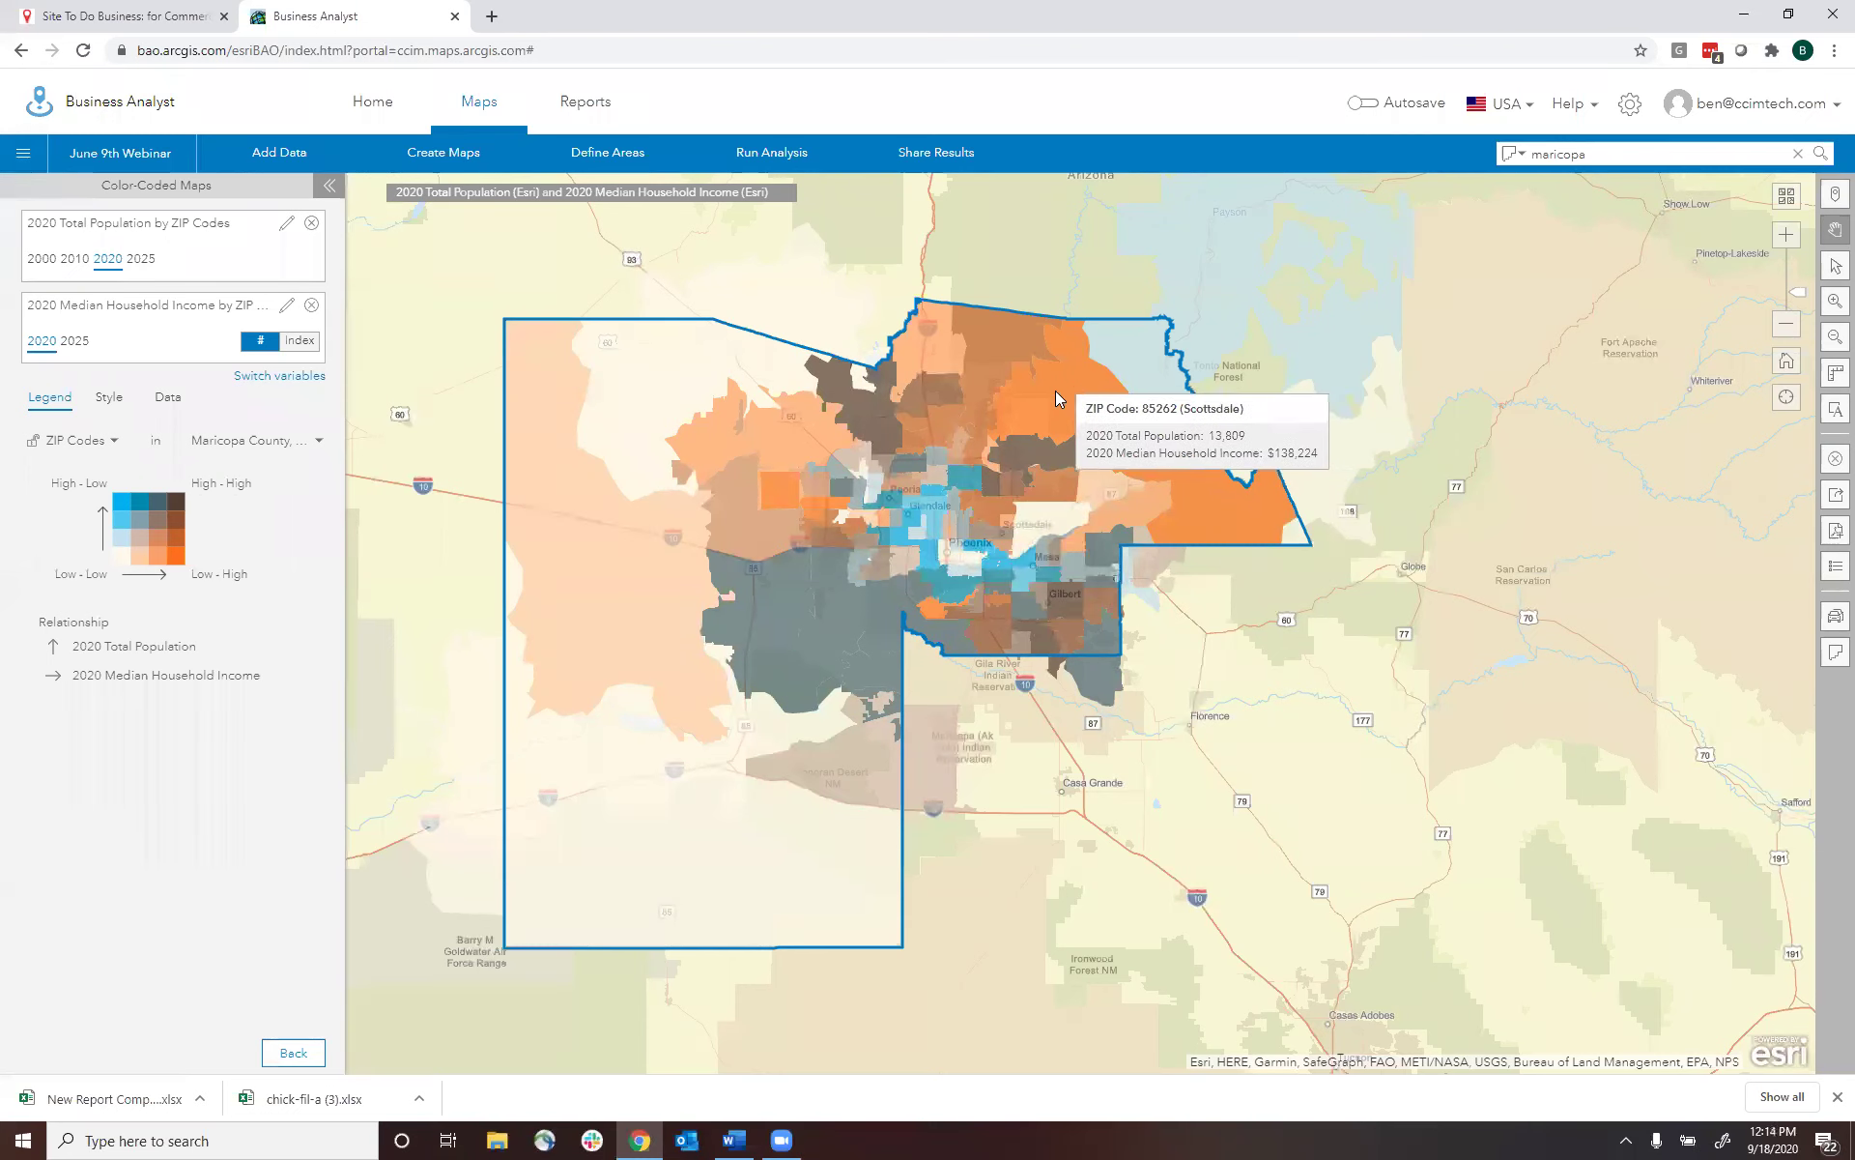
pyautogui.moveTo(572, 617)
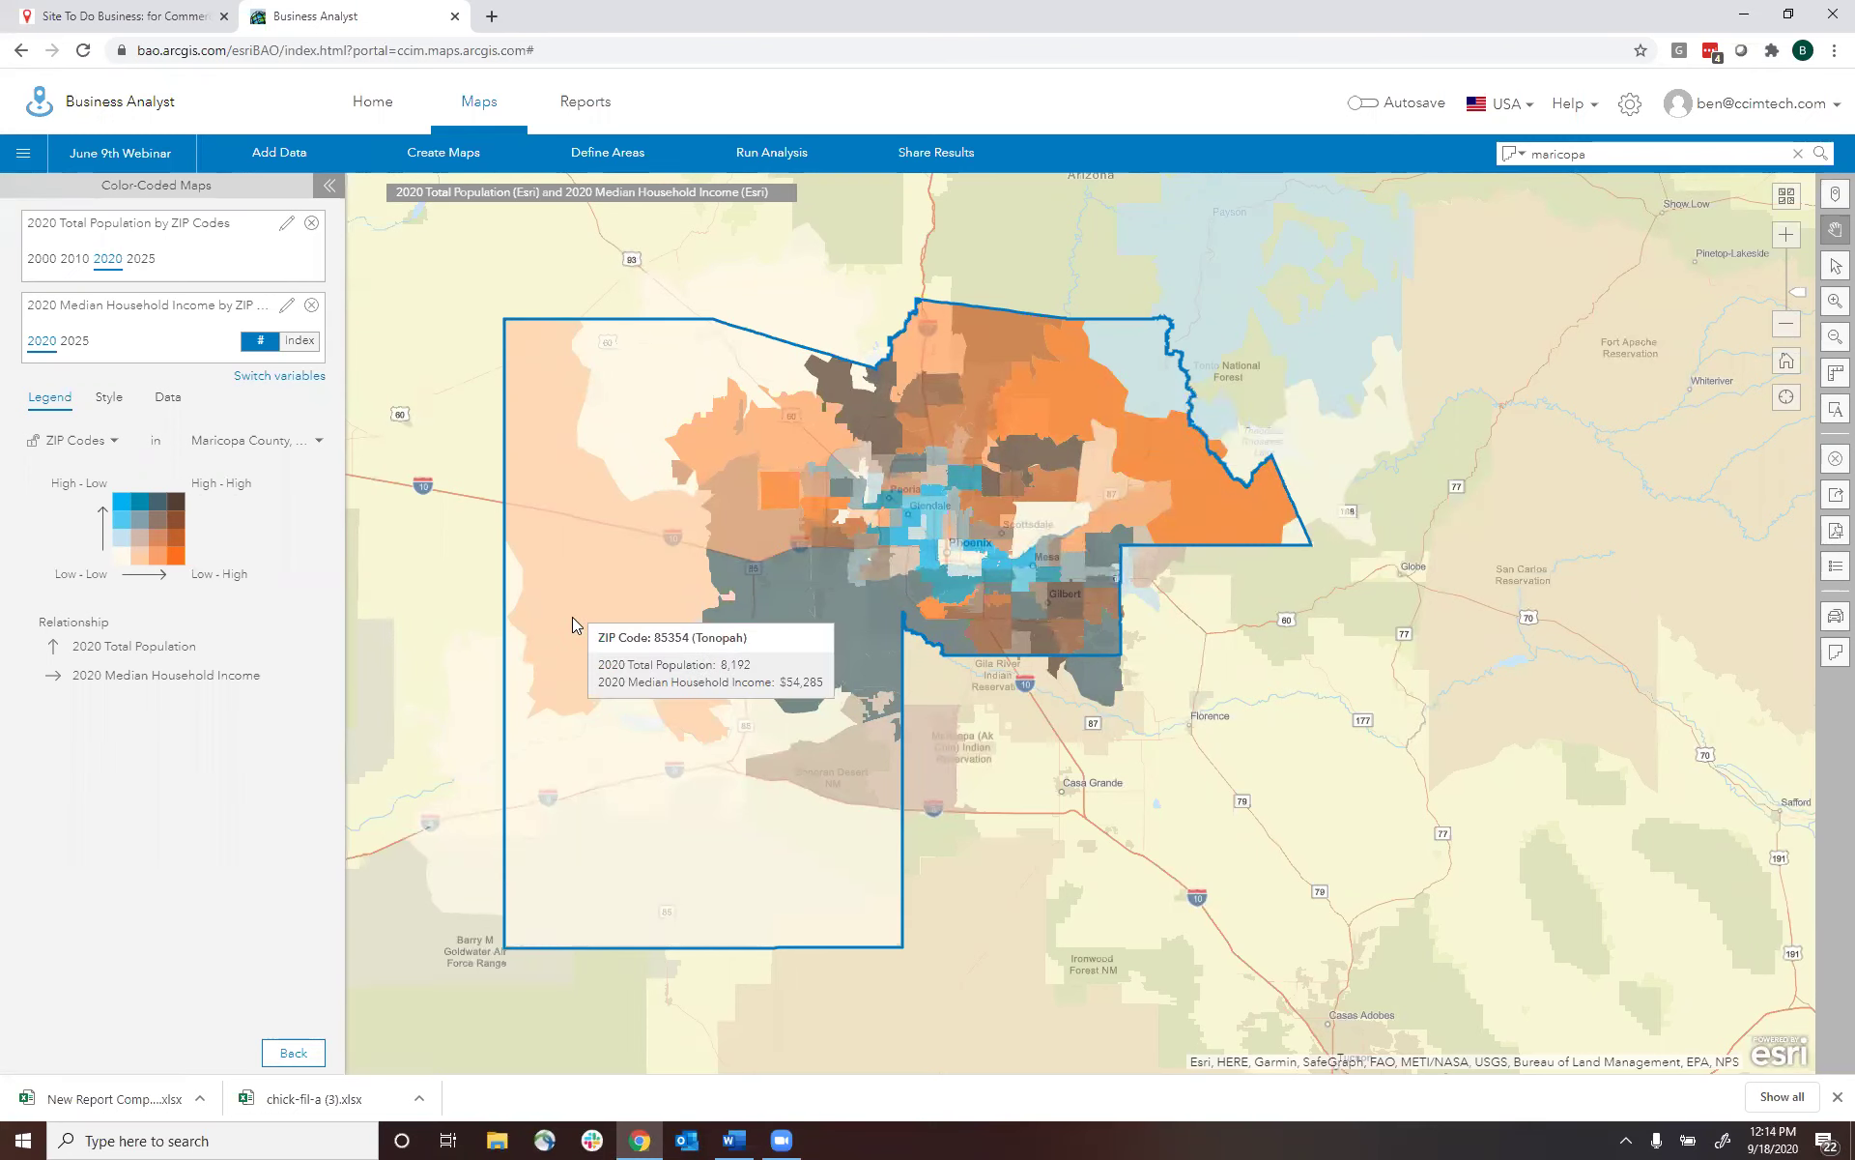
# - Create a color-coded map of 2020 Median Age (Esri) from the Age category variables
pyautogui.click(294, 1052)
pyautogui.click(1447, 271)
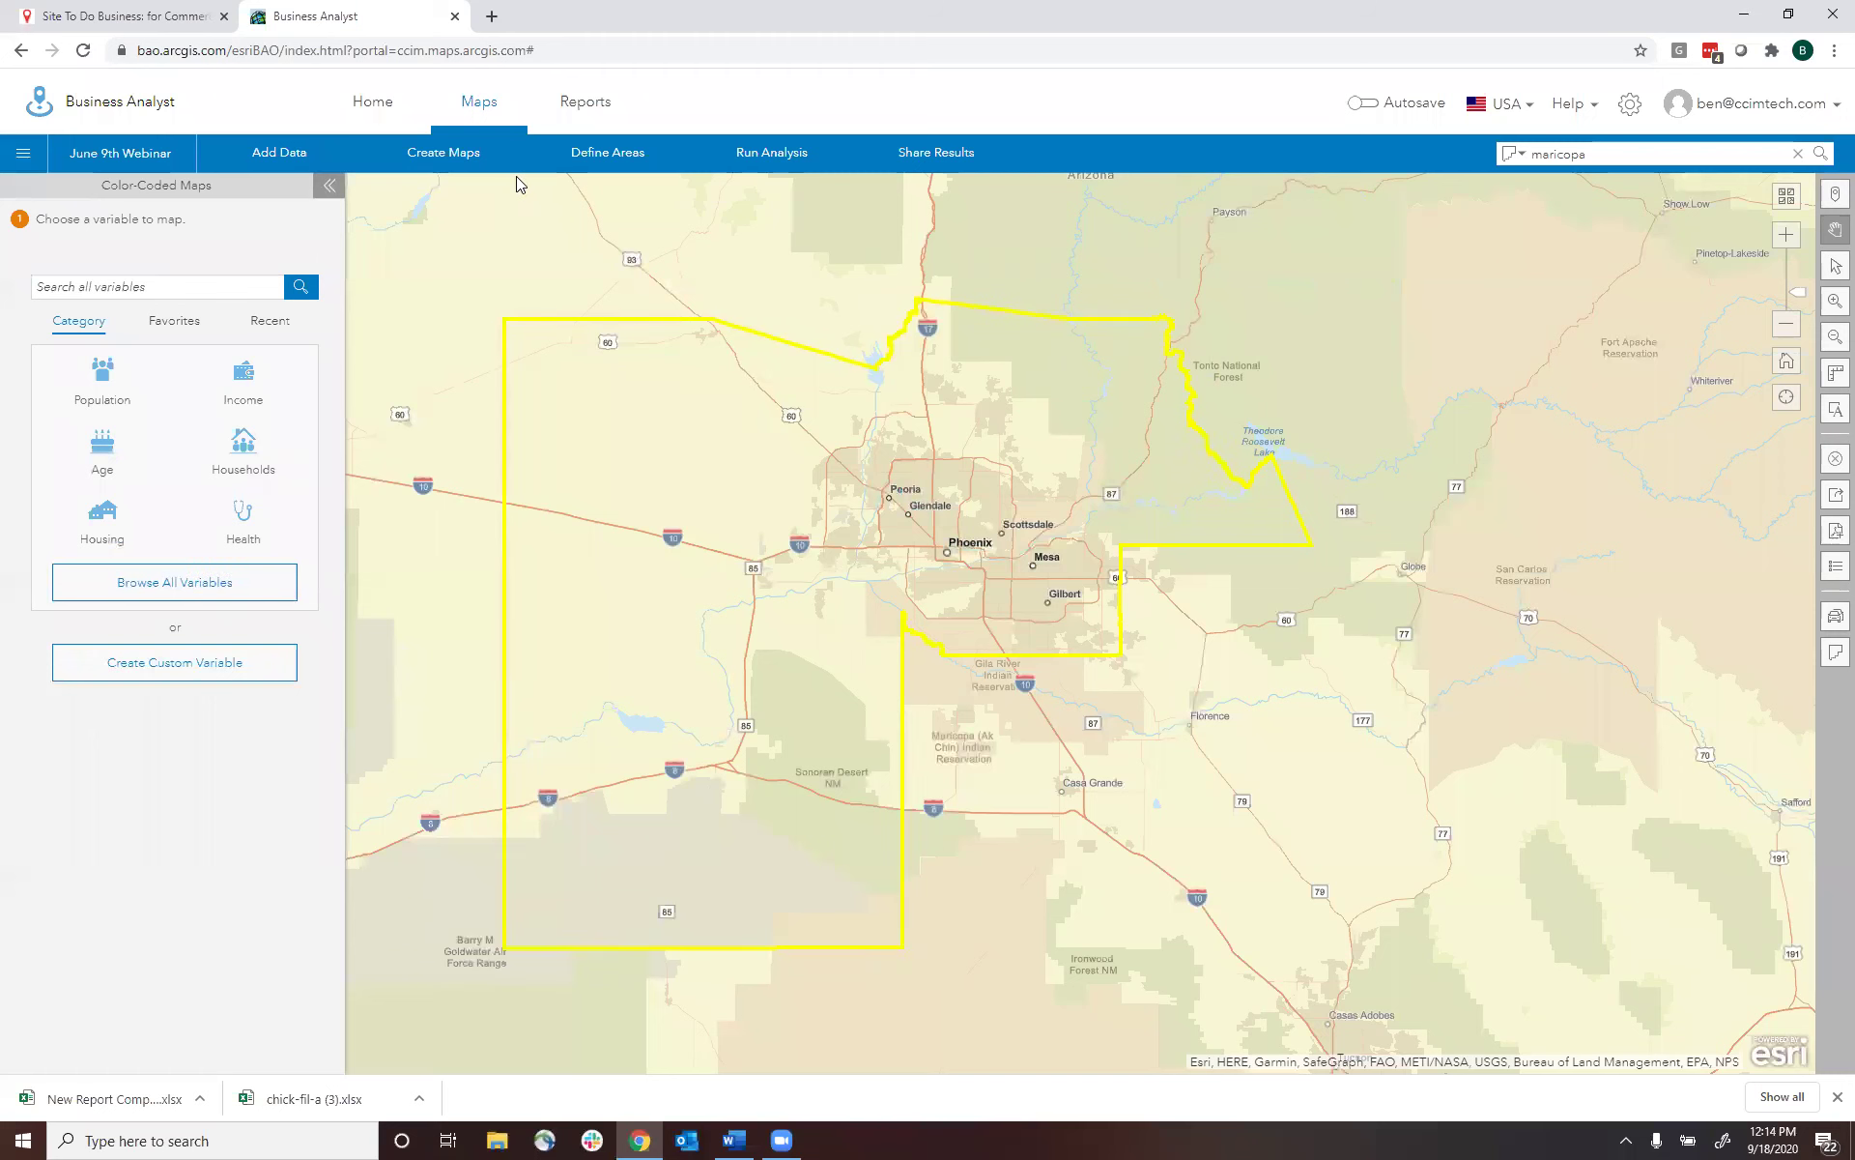
pyautogui.click(454, 157)
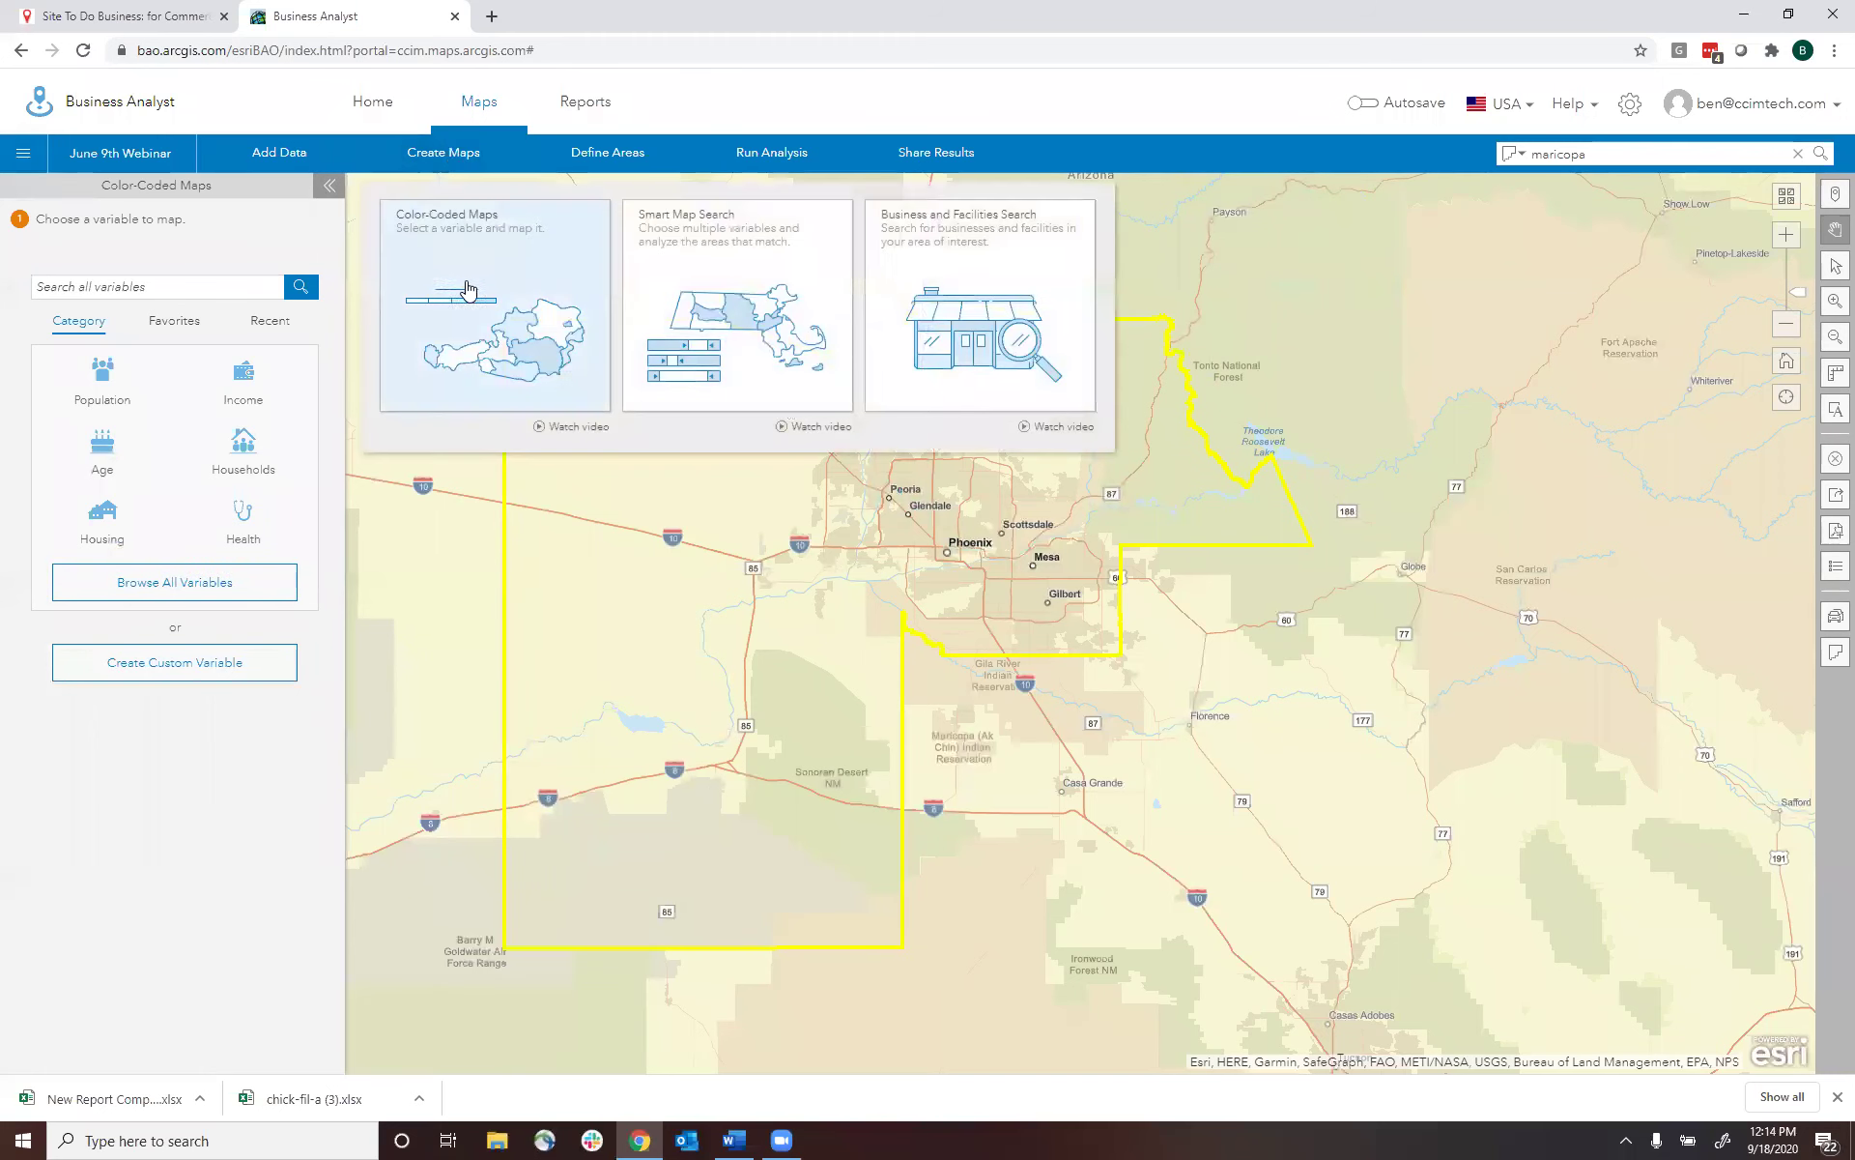
pyautogui.click(489, 291)
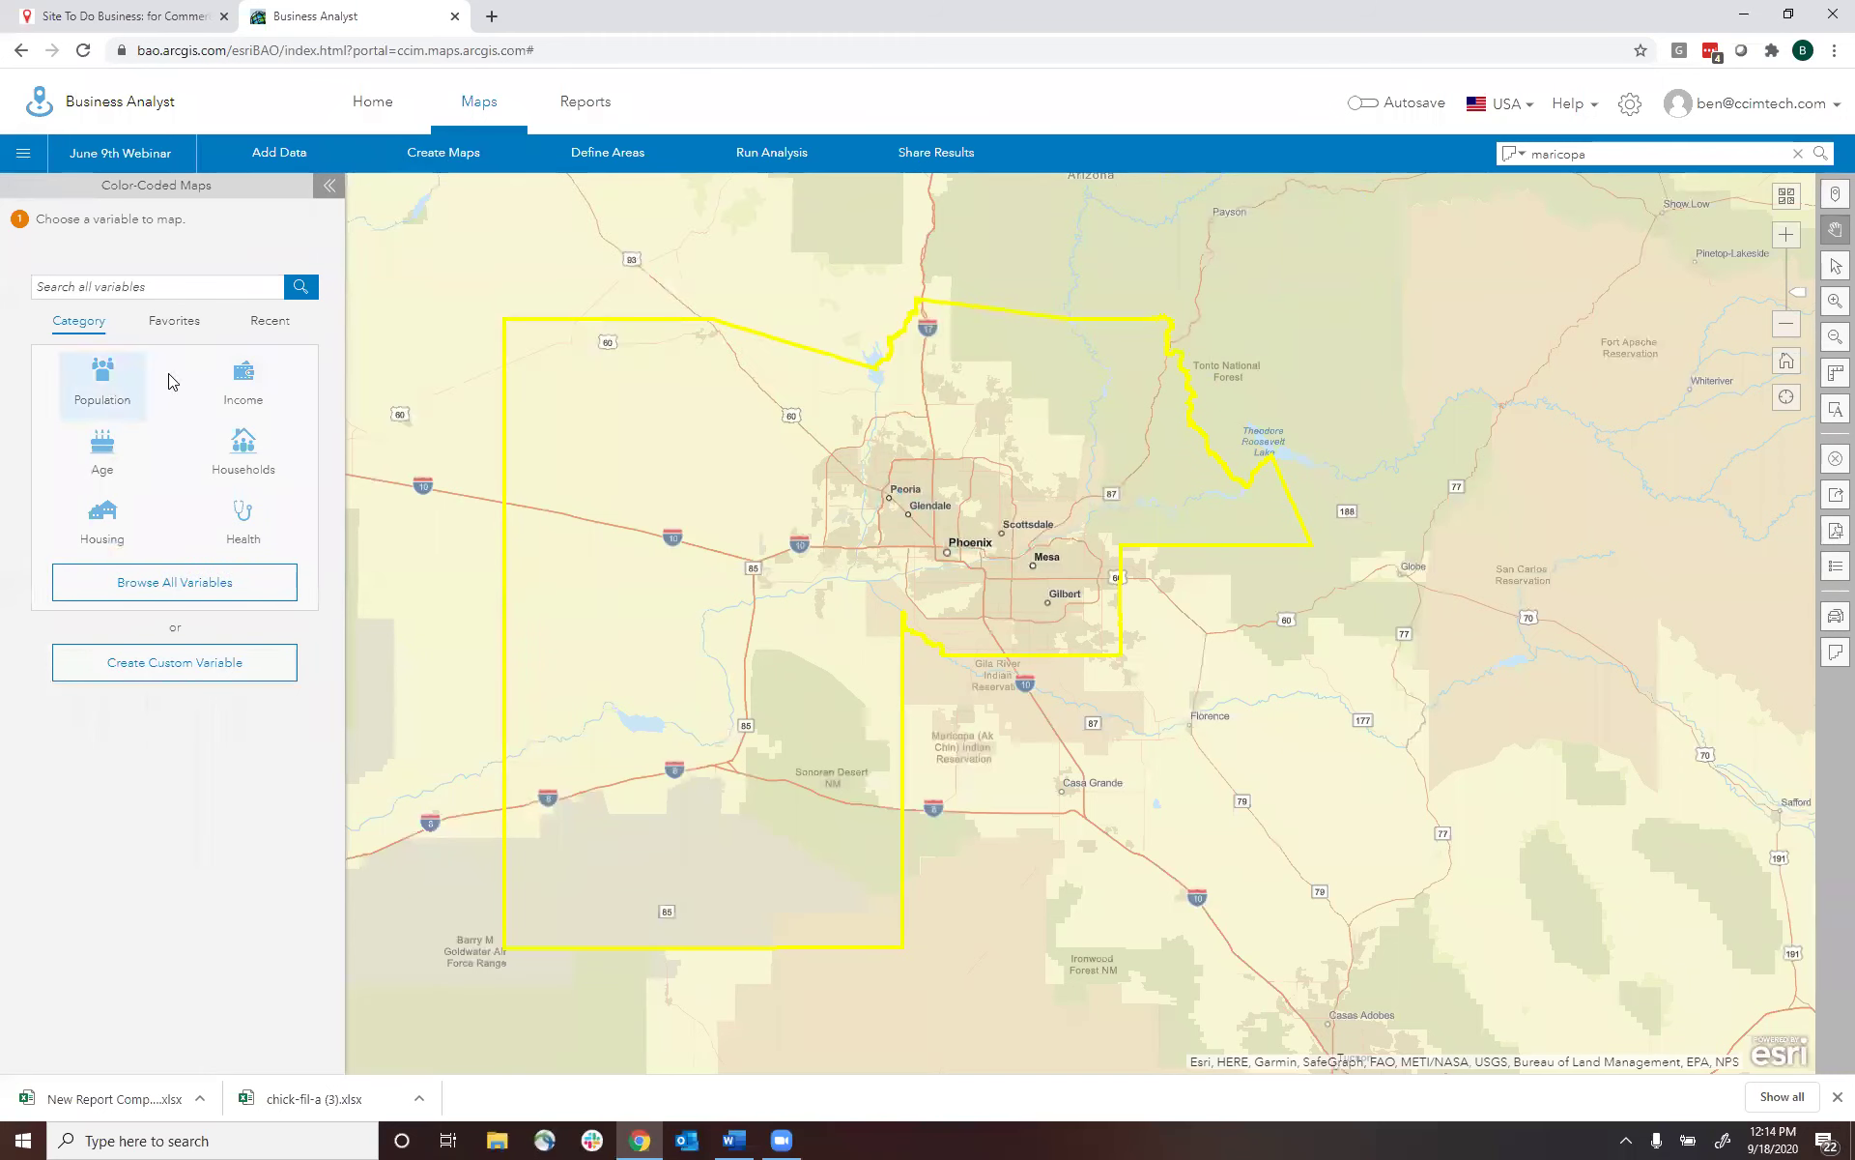
pyautogui.click(214, 582)
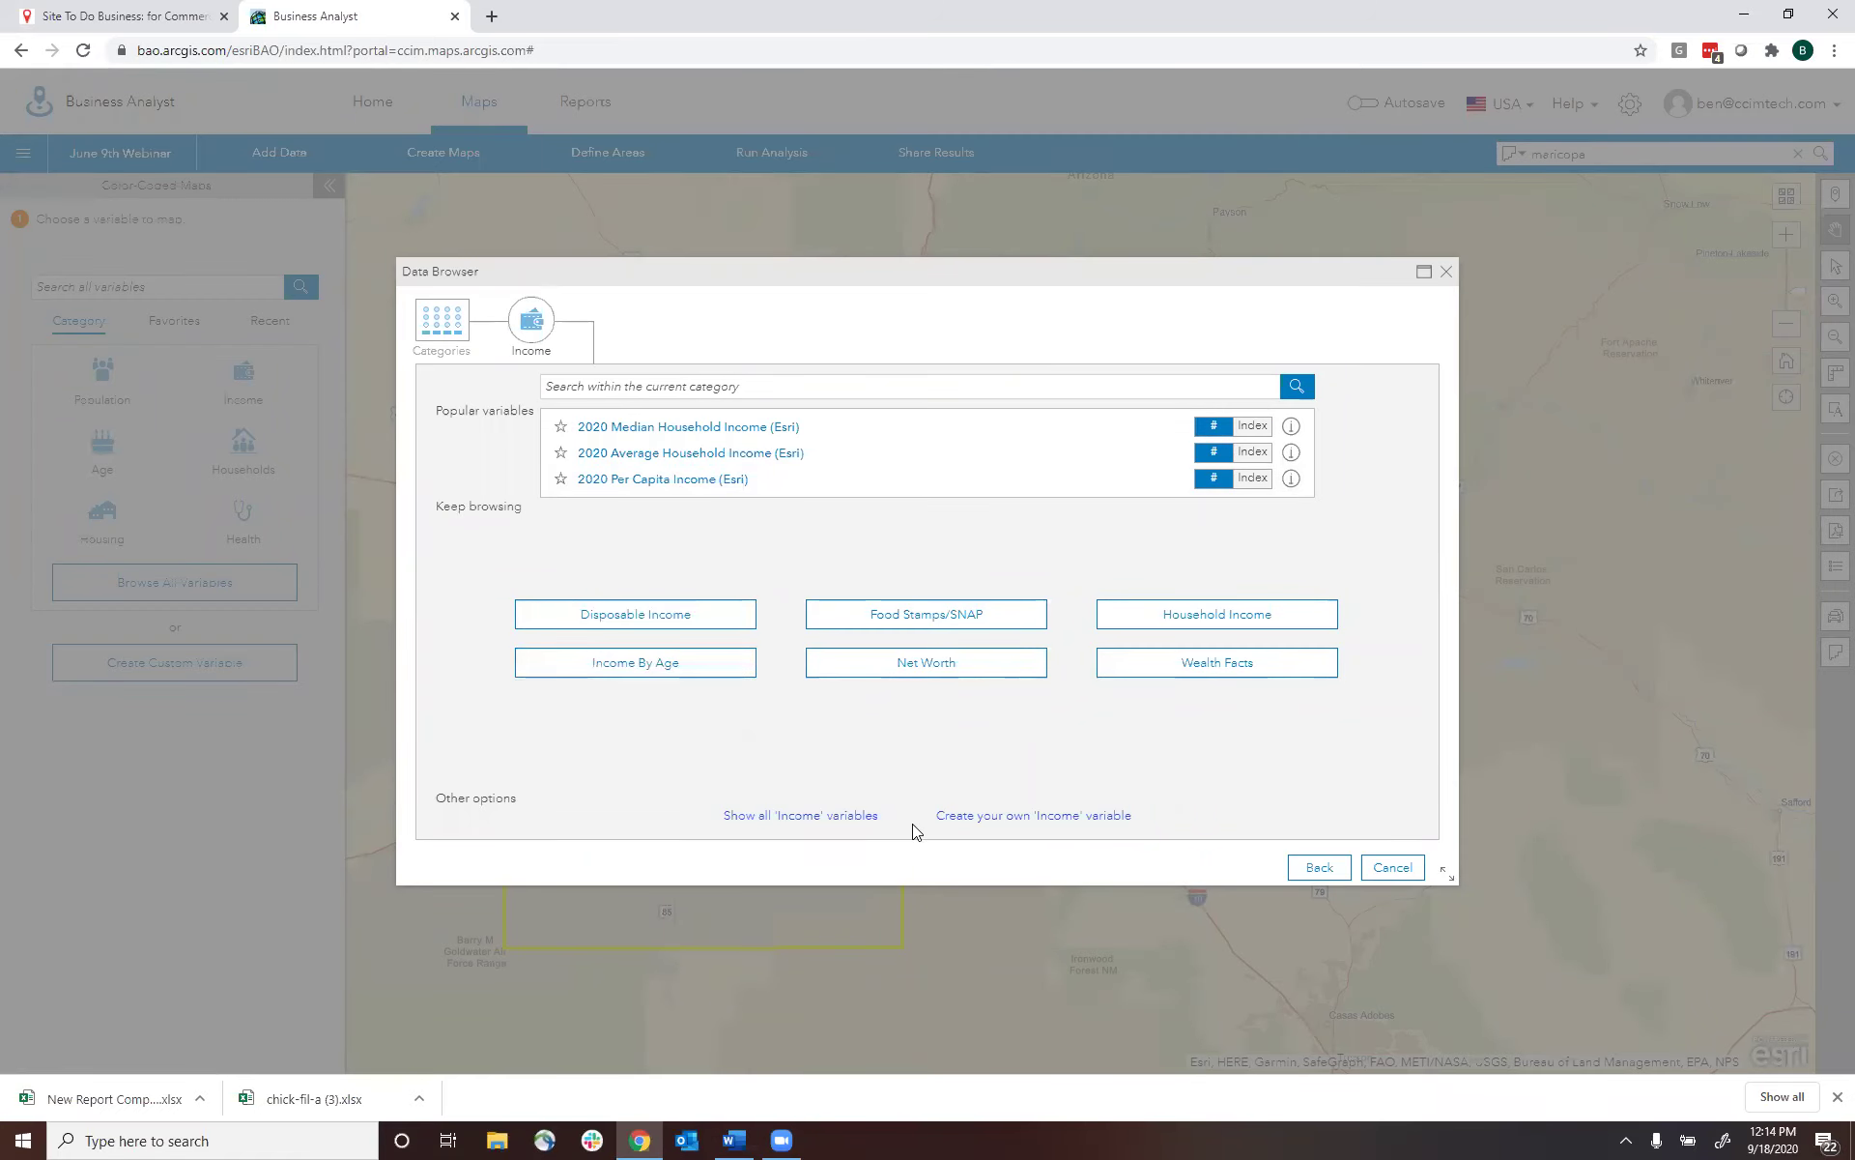
pyautogui.click(442, 324)
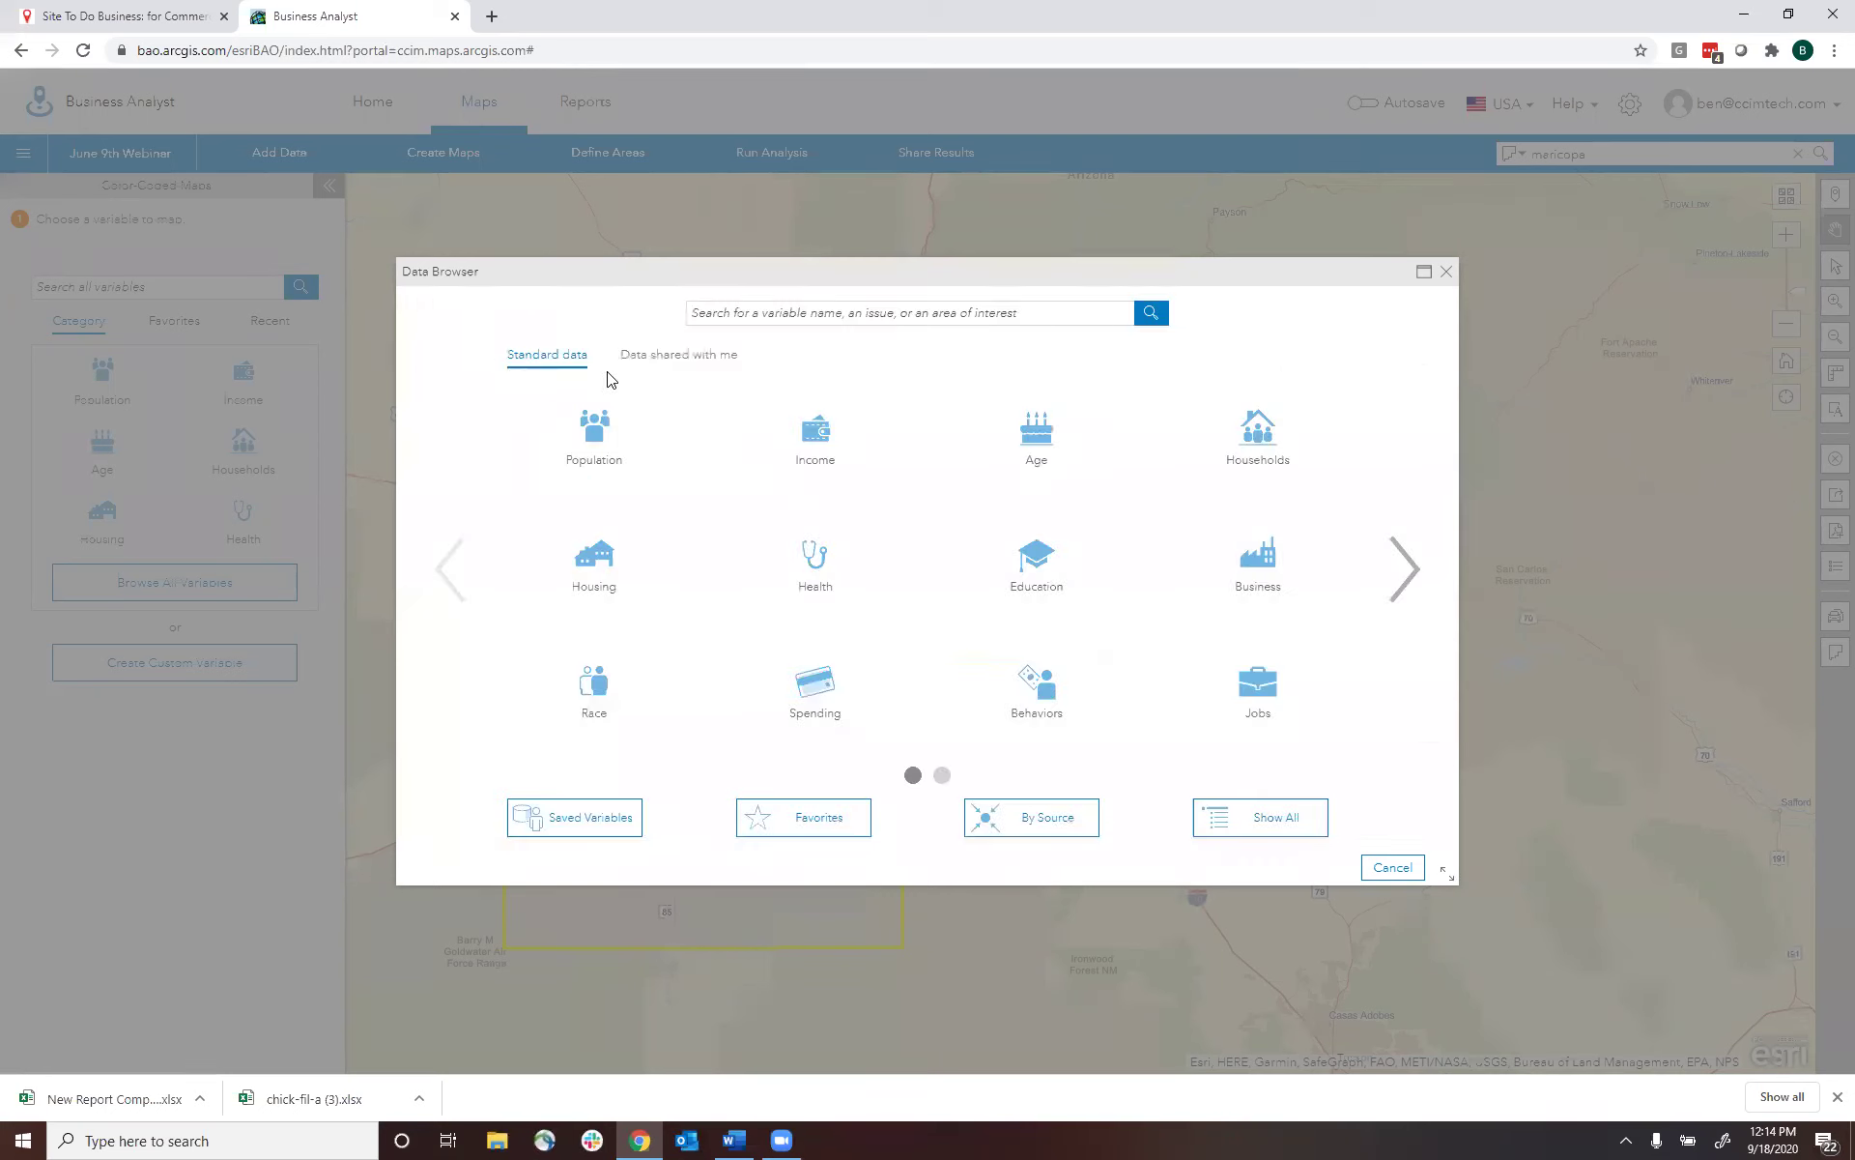
pyautogui.click(1045, 446)
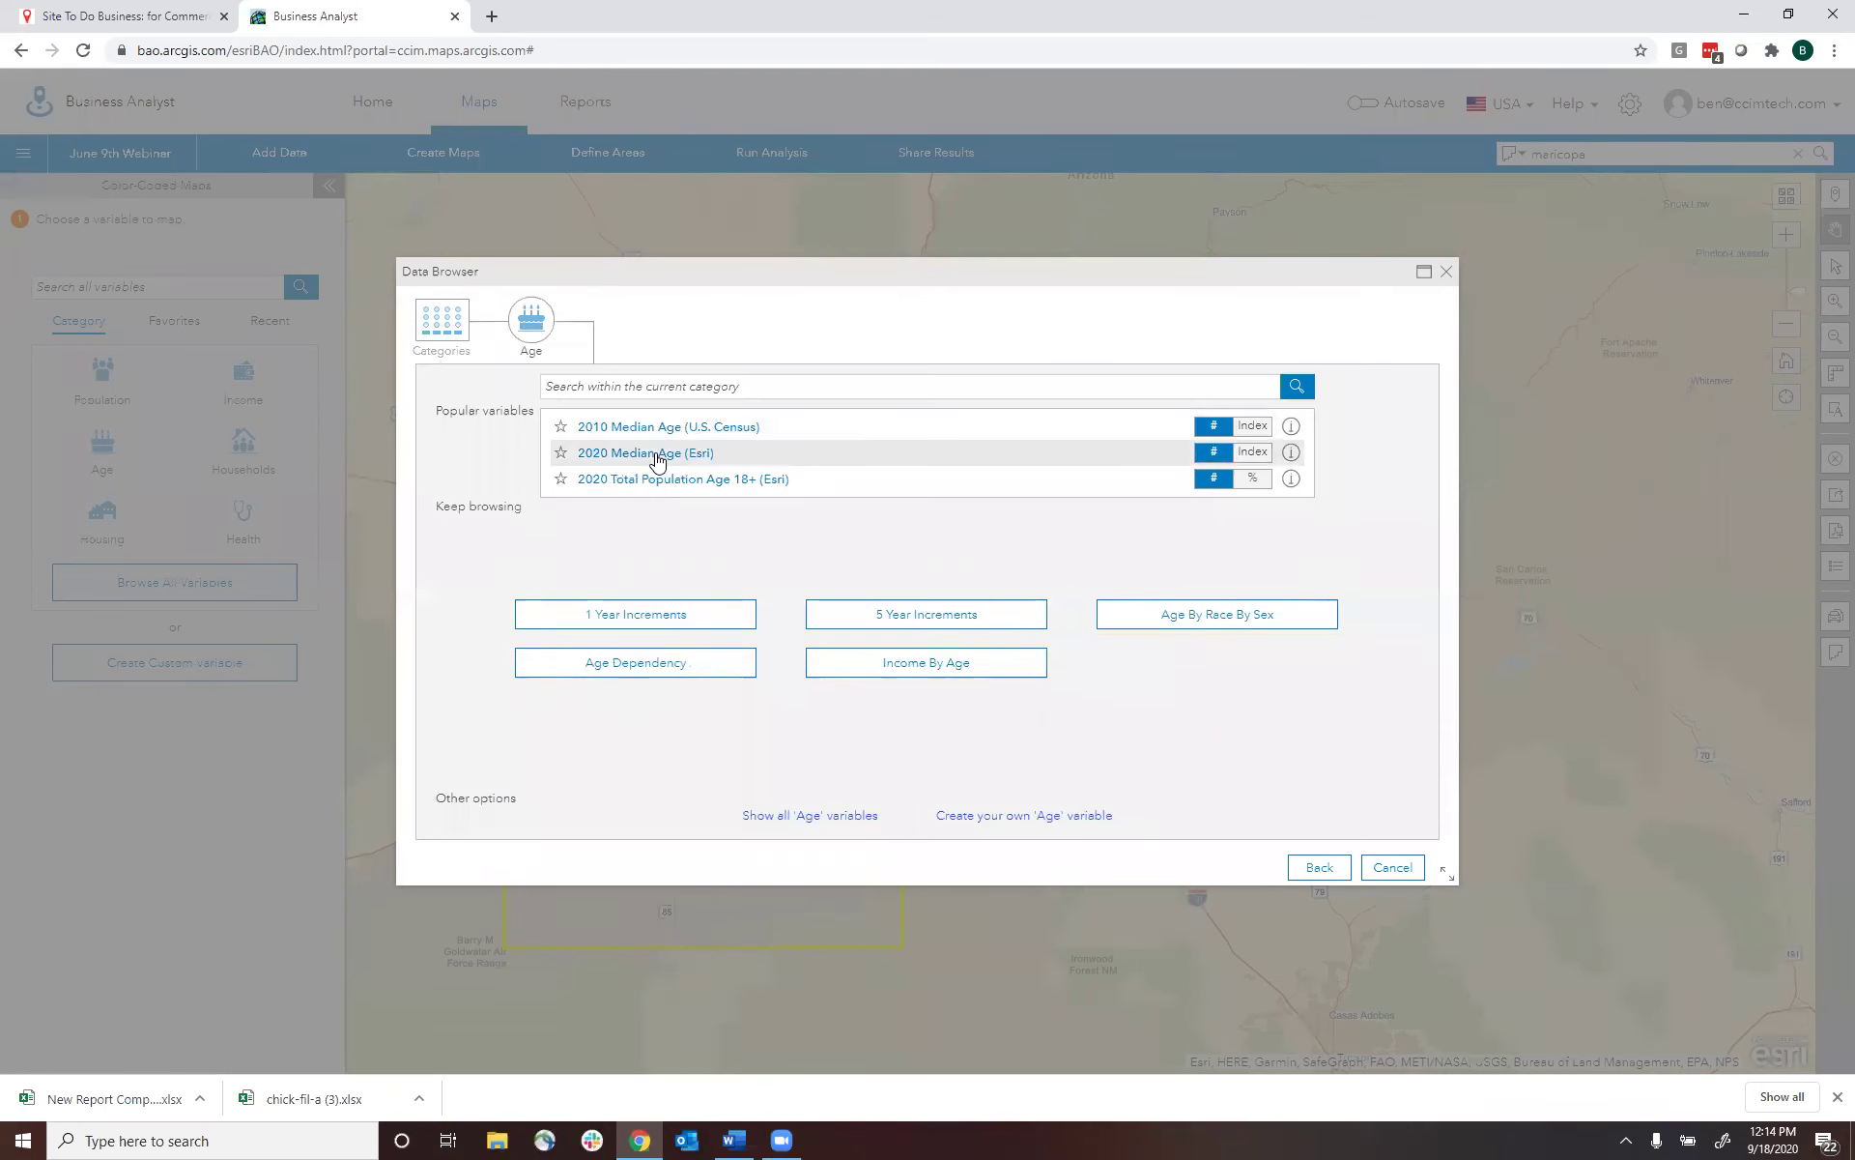
pyautogui.click(657, 455)
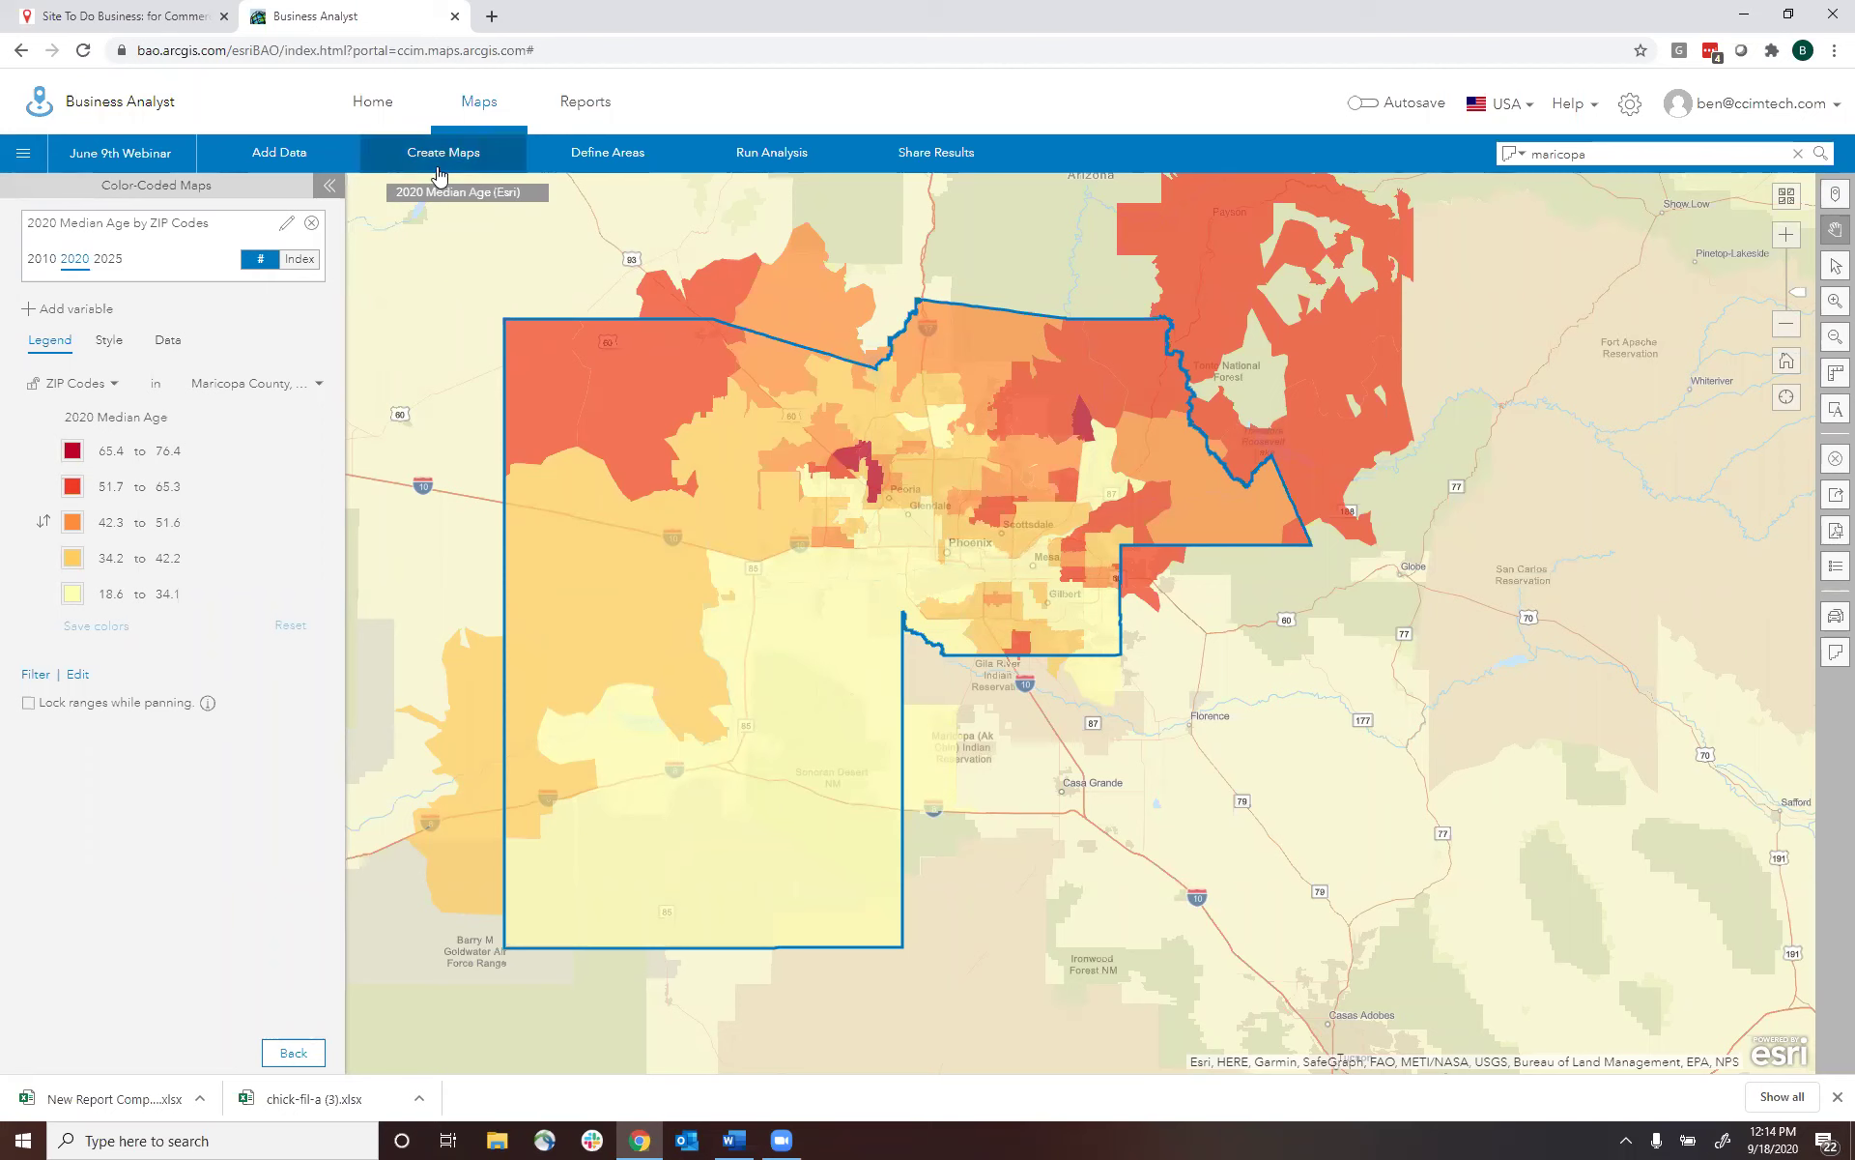
pyautogui.click(438, 174)
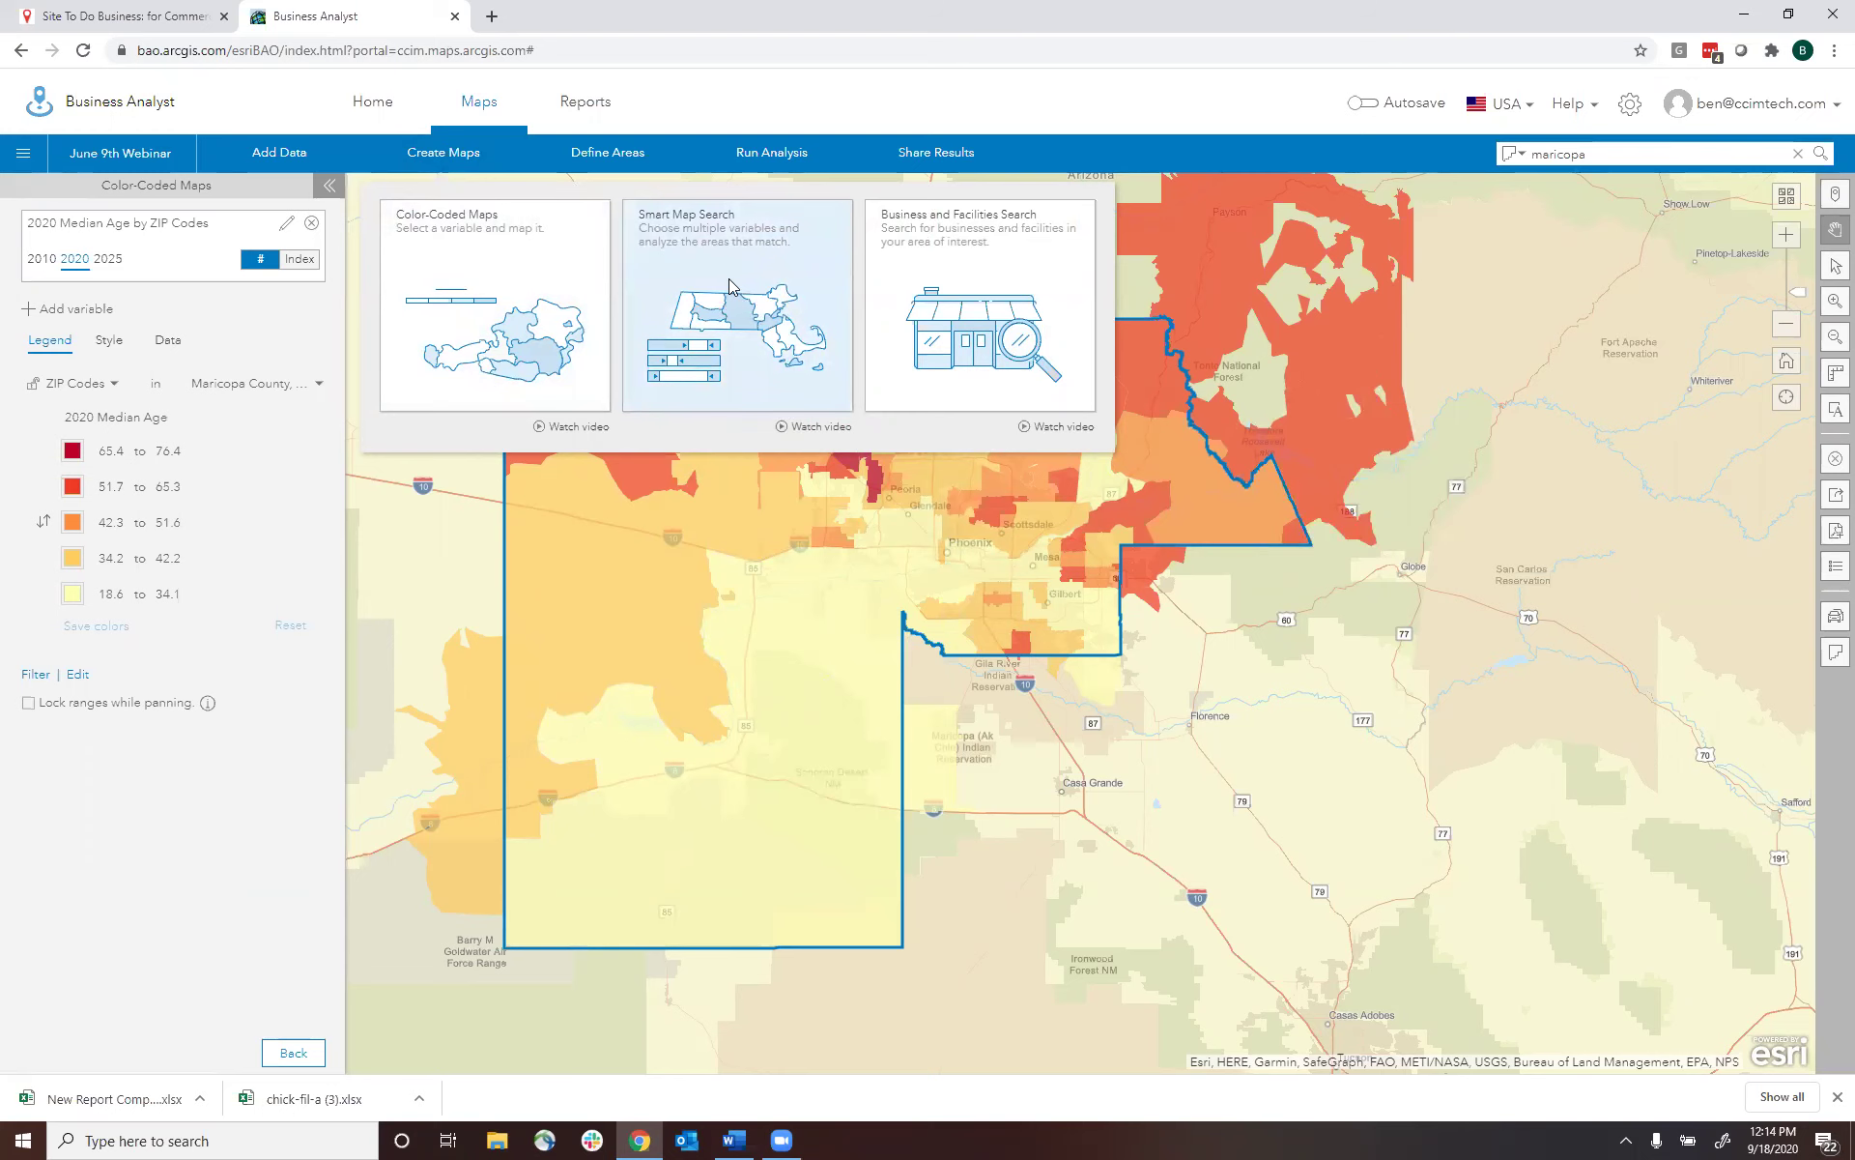
# - Clear the Maricopa County site and the 2020 Median Age color-coded map from the map
pyautogui.click(1835, 458)
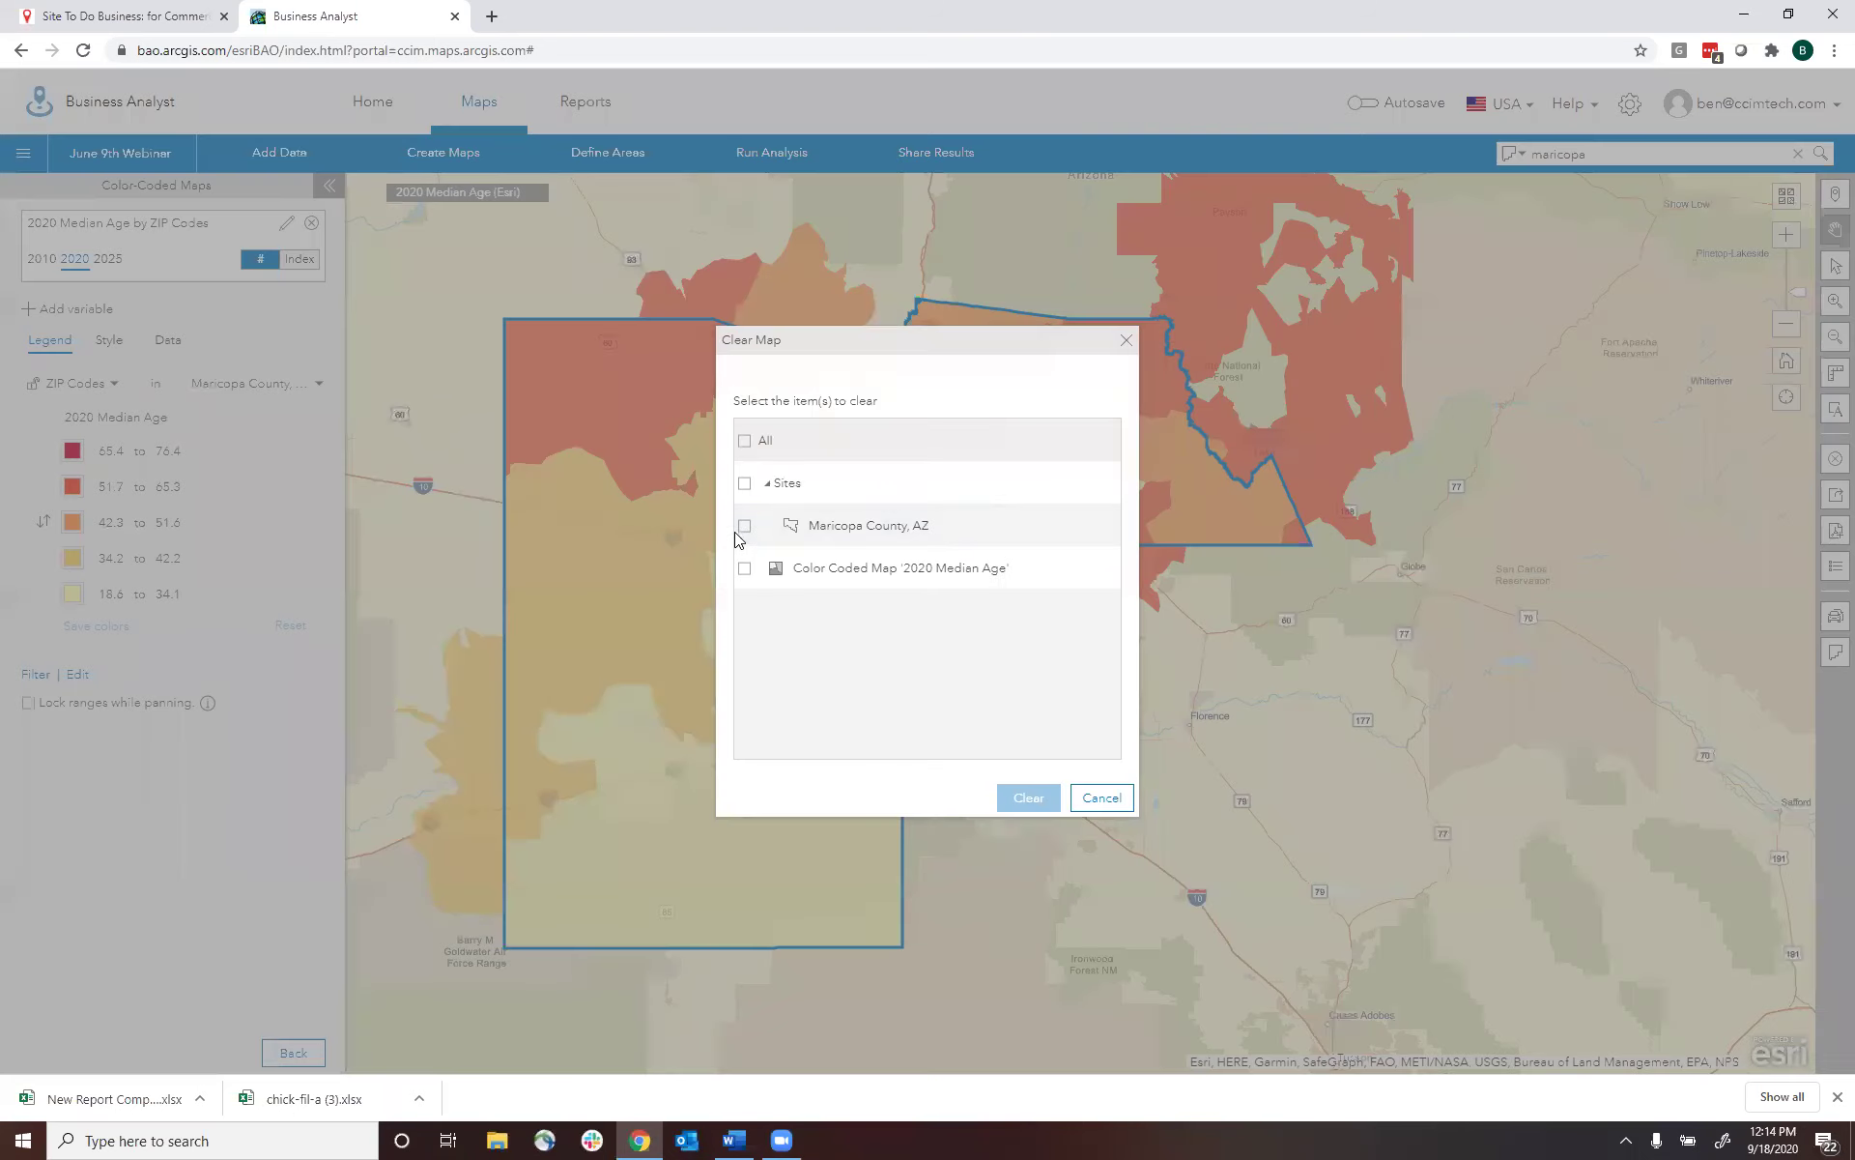
pyautogui.click(744, 527)
pyautogui.click(744, 568)
pyautogui.click(1032, 803)
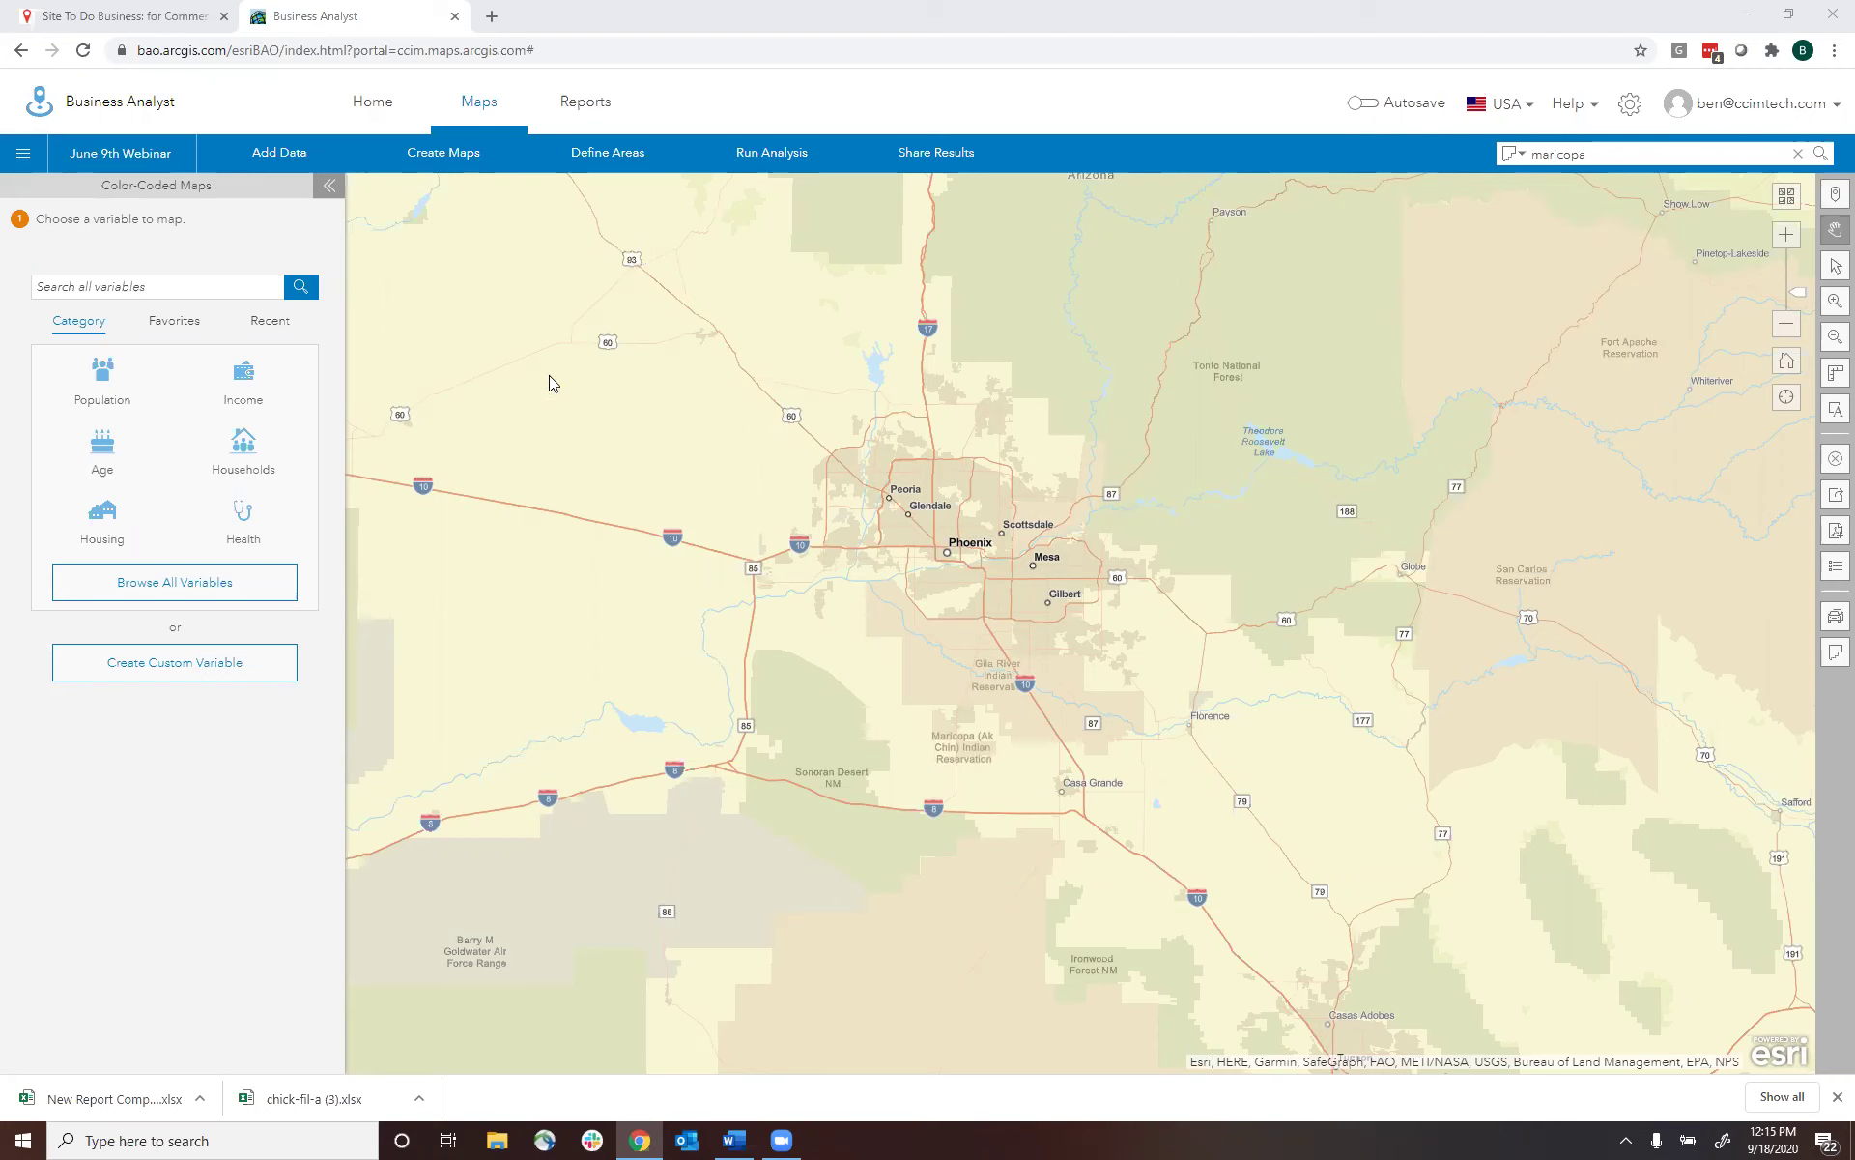
pyautogui.click(445, 153)
# - Map 2020-2025 Population: Annual Growth Rate, switching geography from Counties to Census Tracts
pyautogui.click(507, 321)
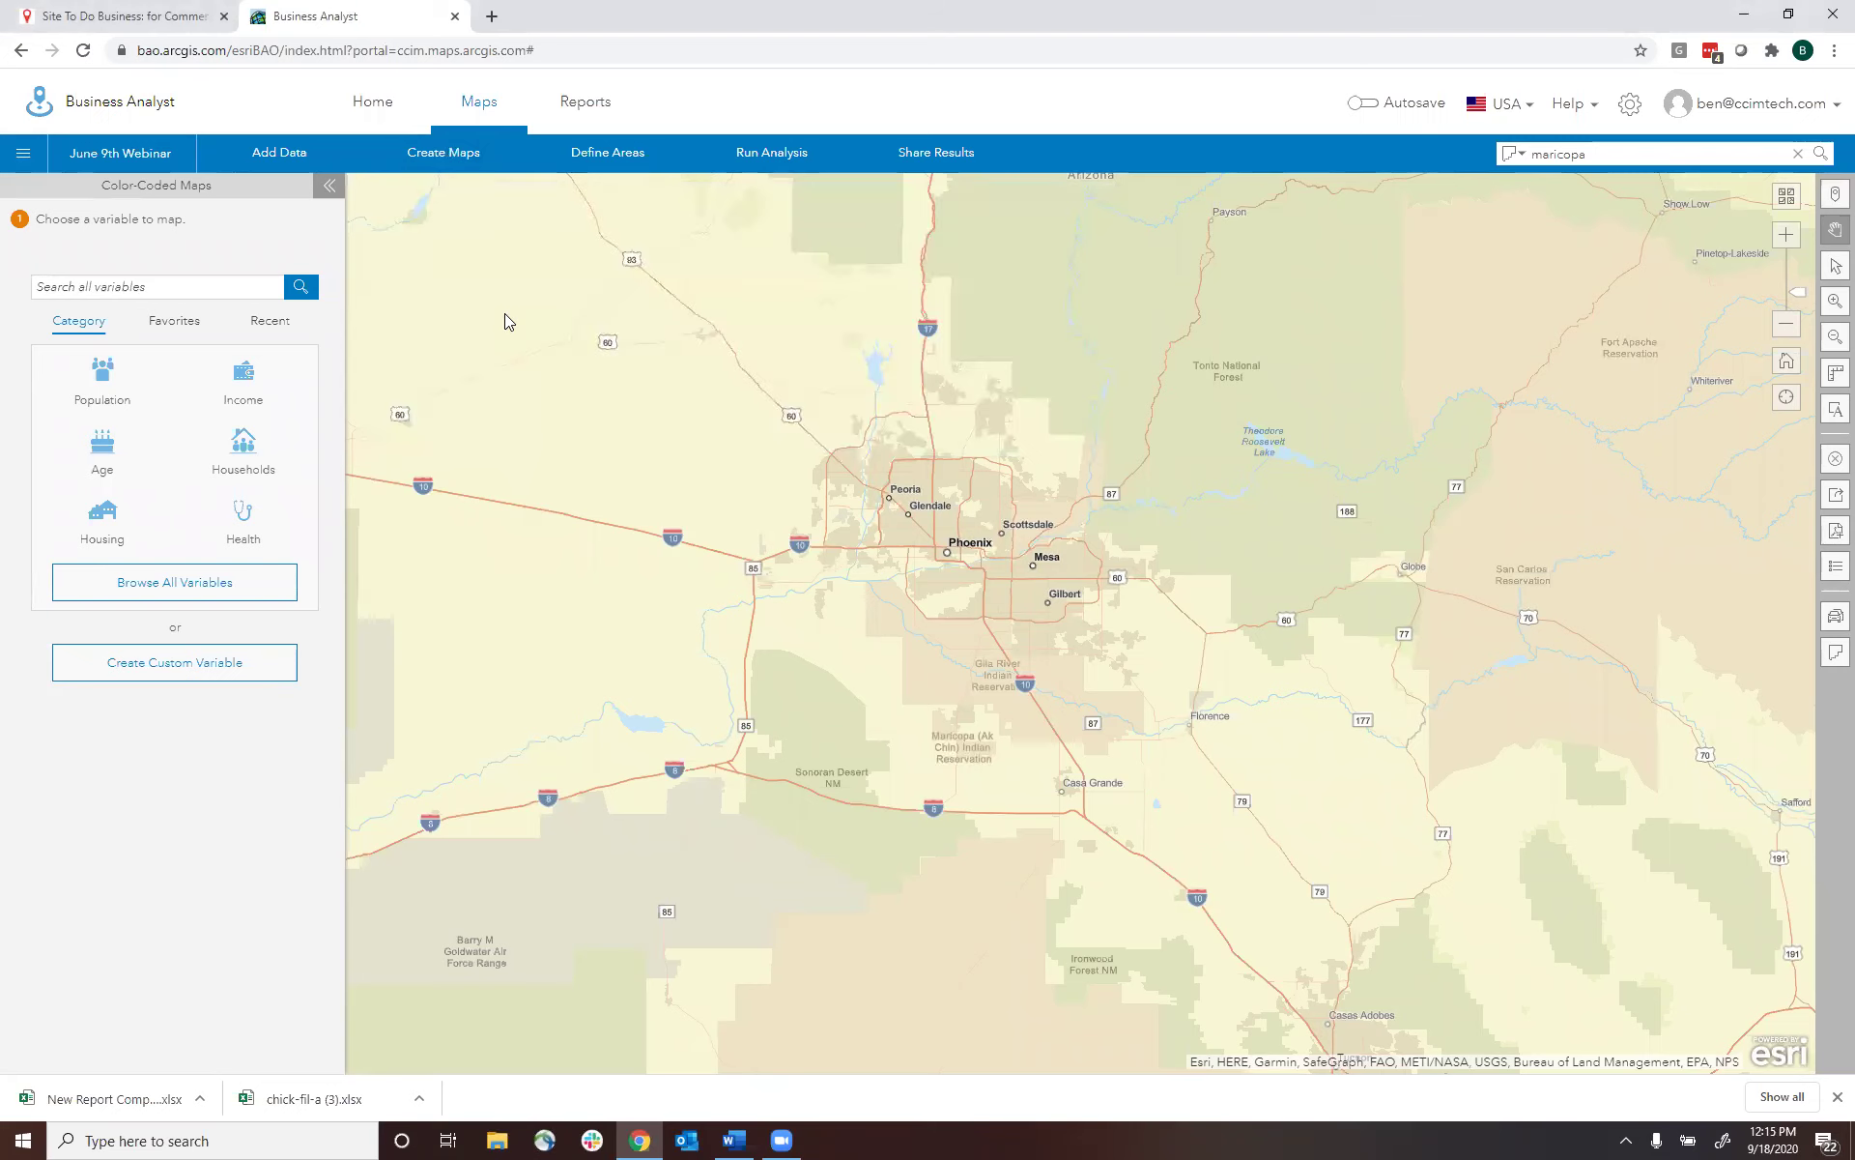
pyautogui.click(99, 385)
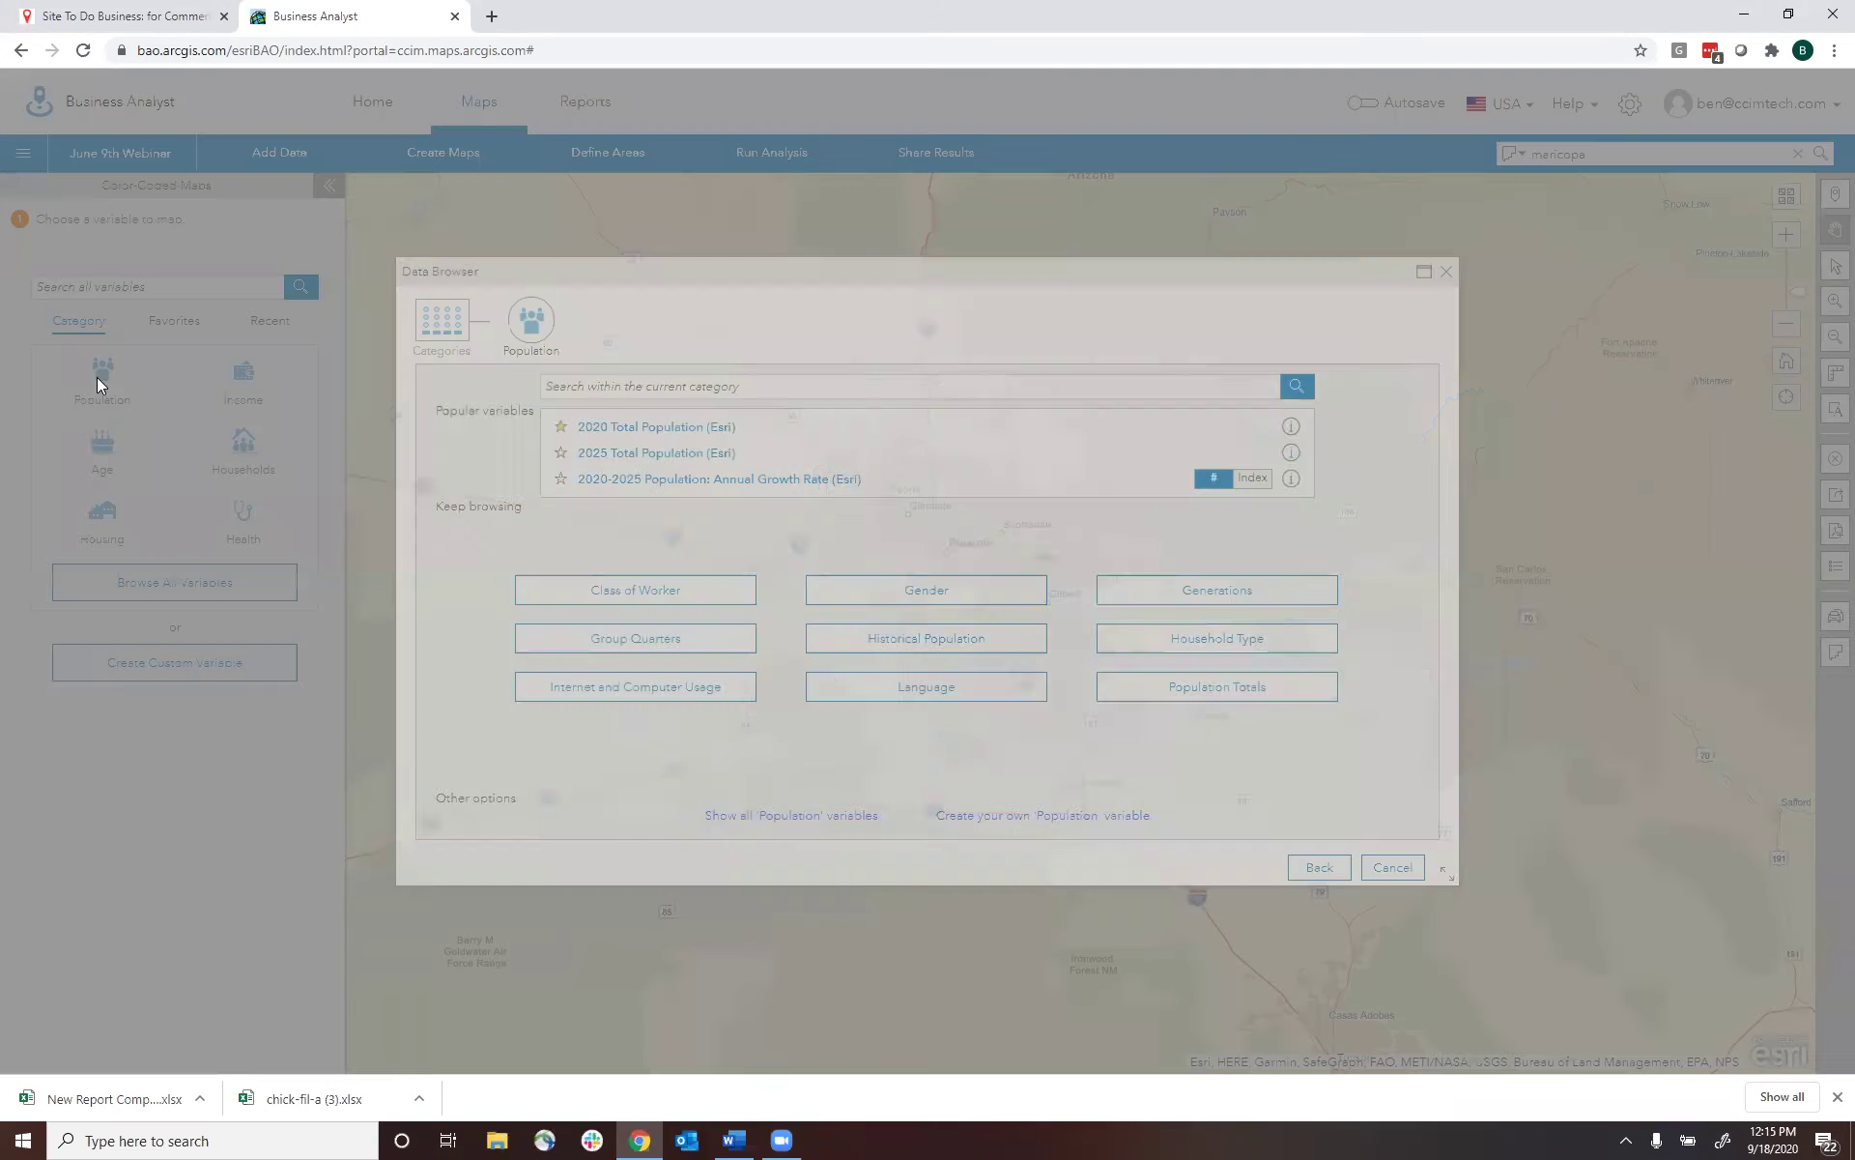
pyautogui.click(682, 480)
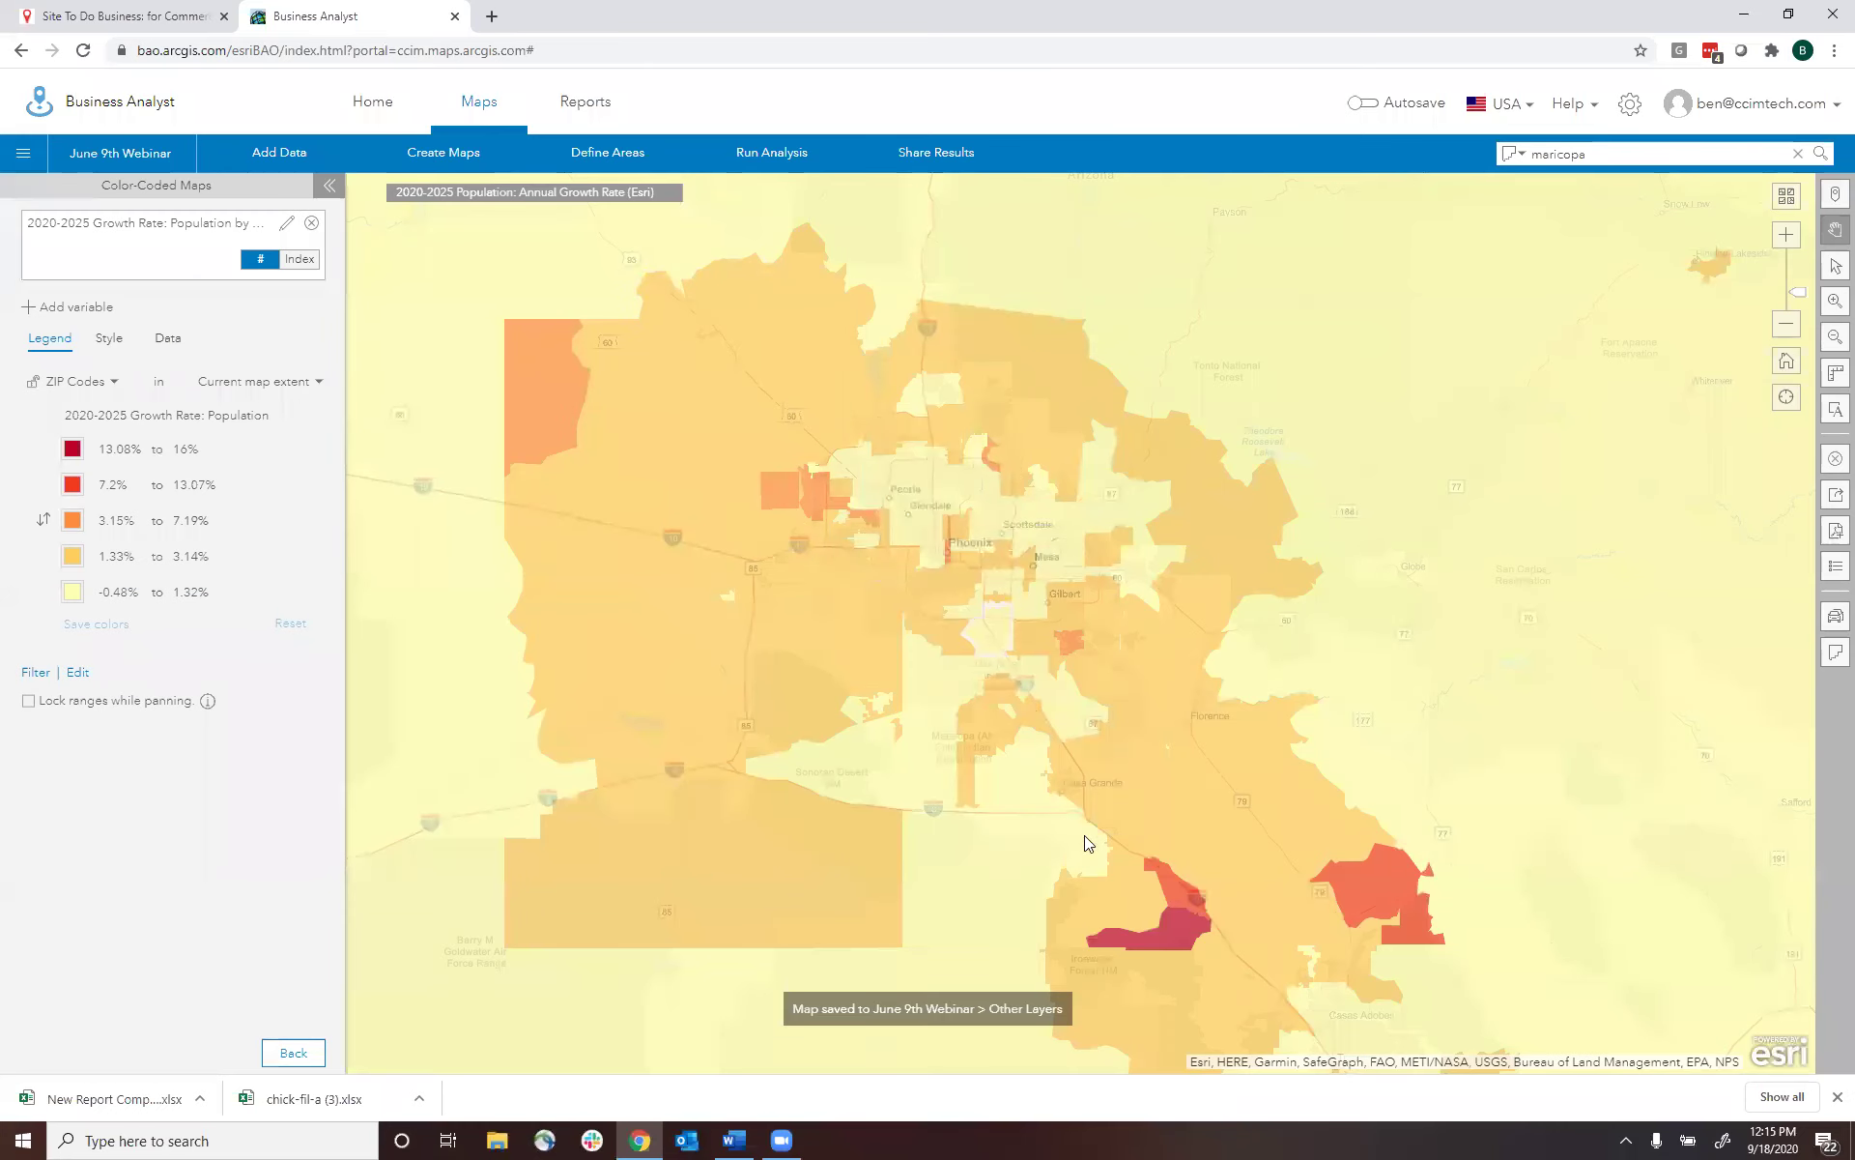
pyautogui.click(97, 389)
pyautogui.click(97, 482)
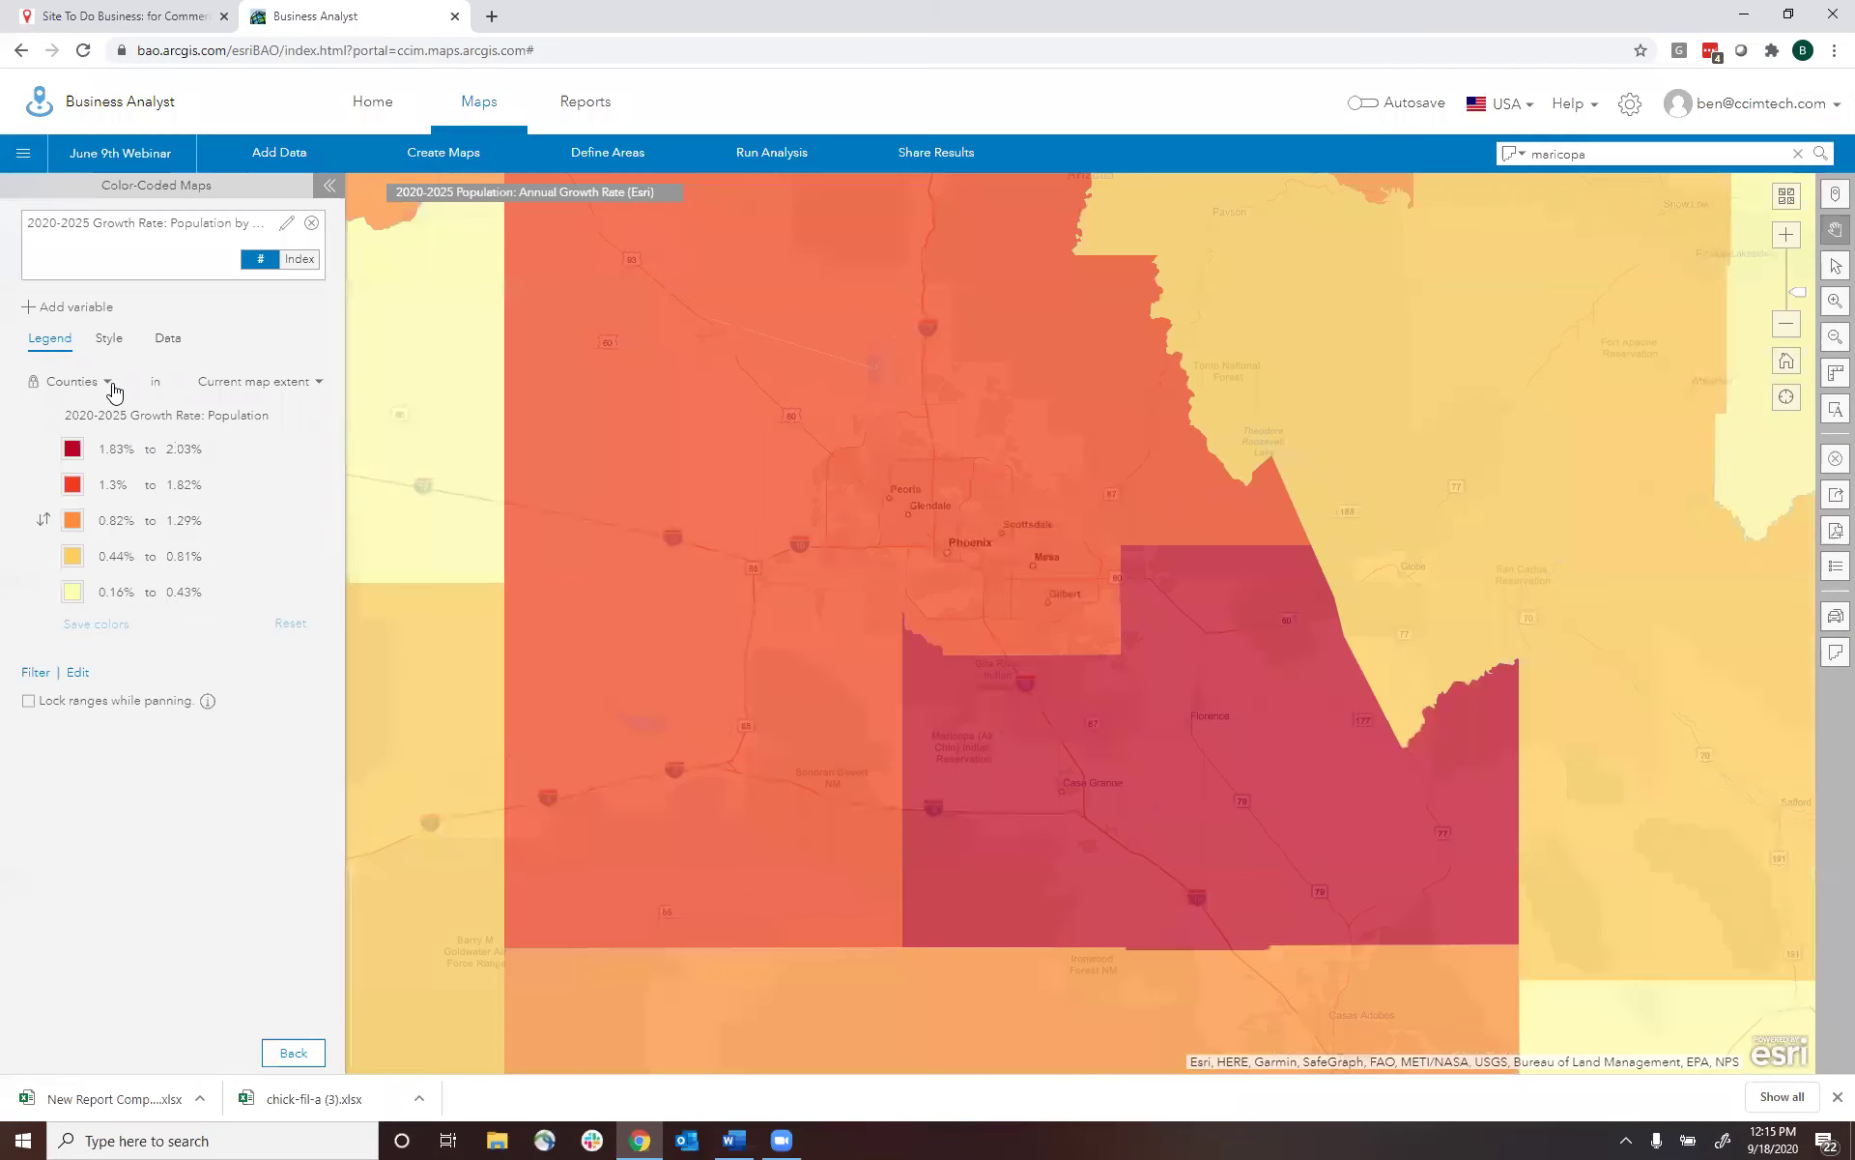
pyautogui.click(113, 391)
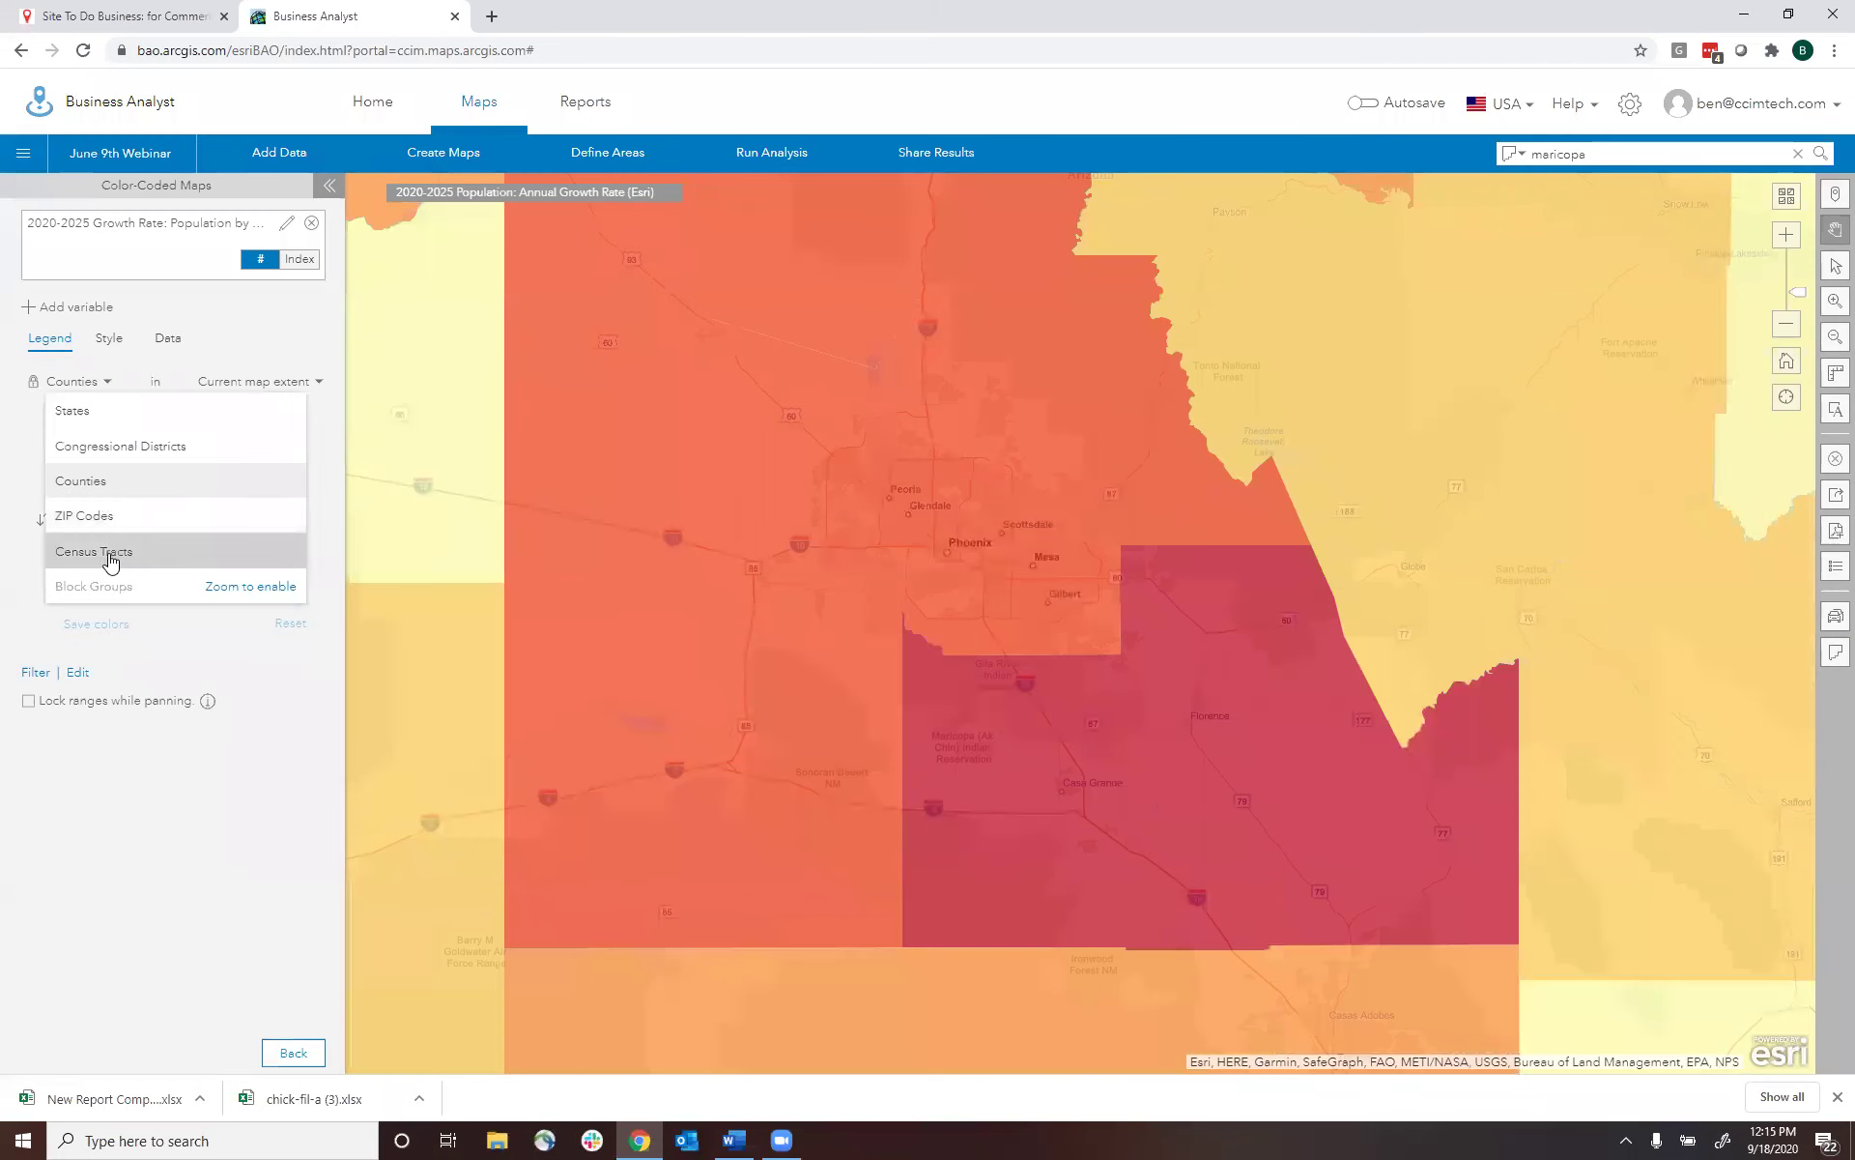
pyautogui.click(107, 551)
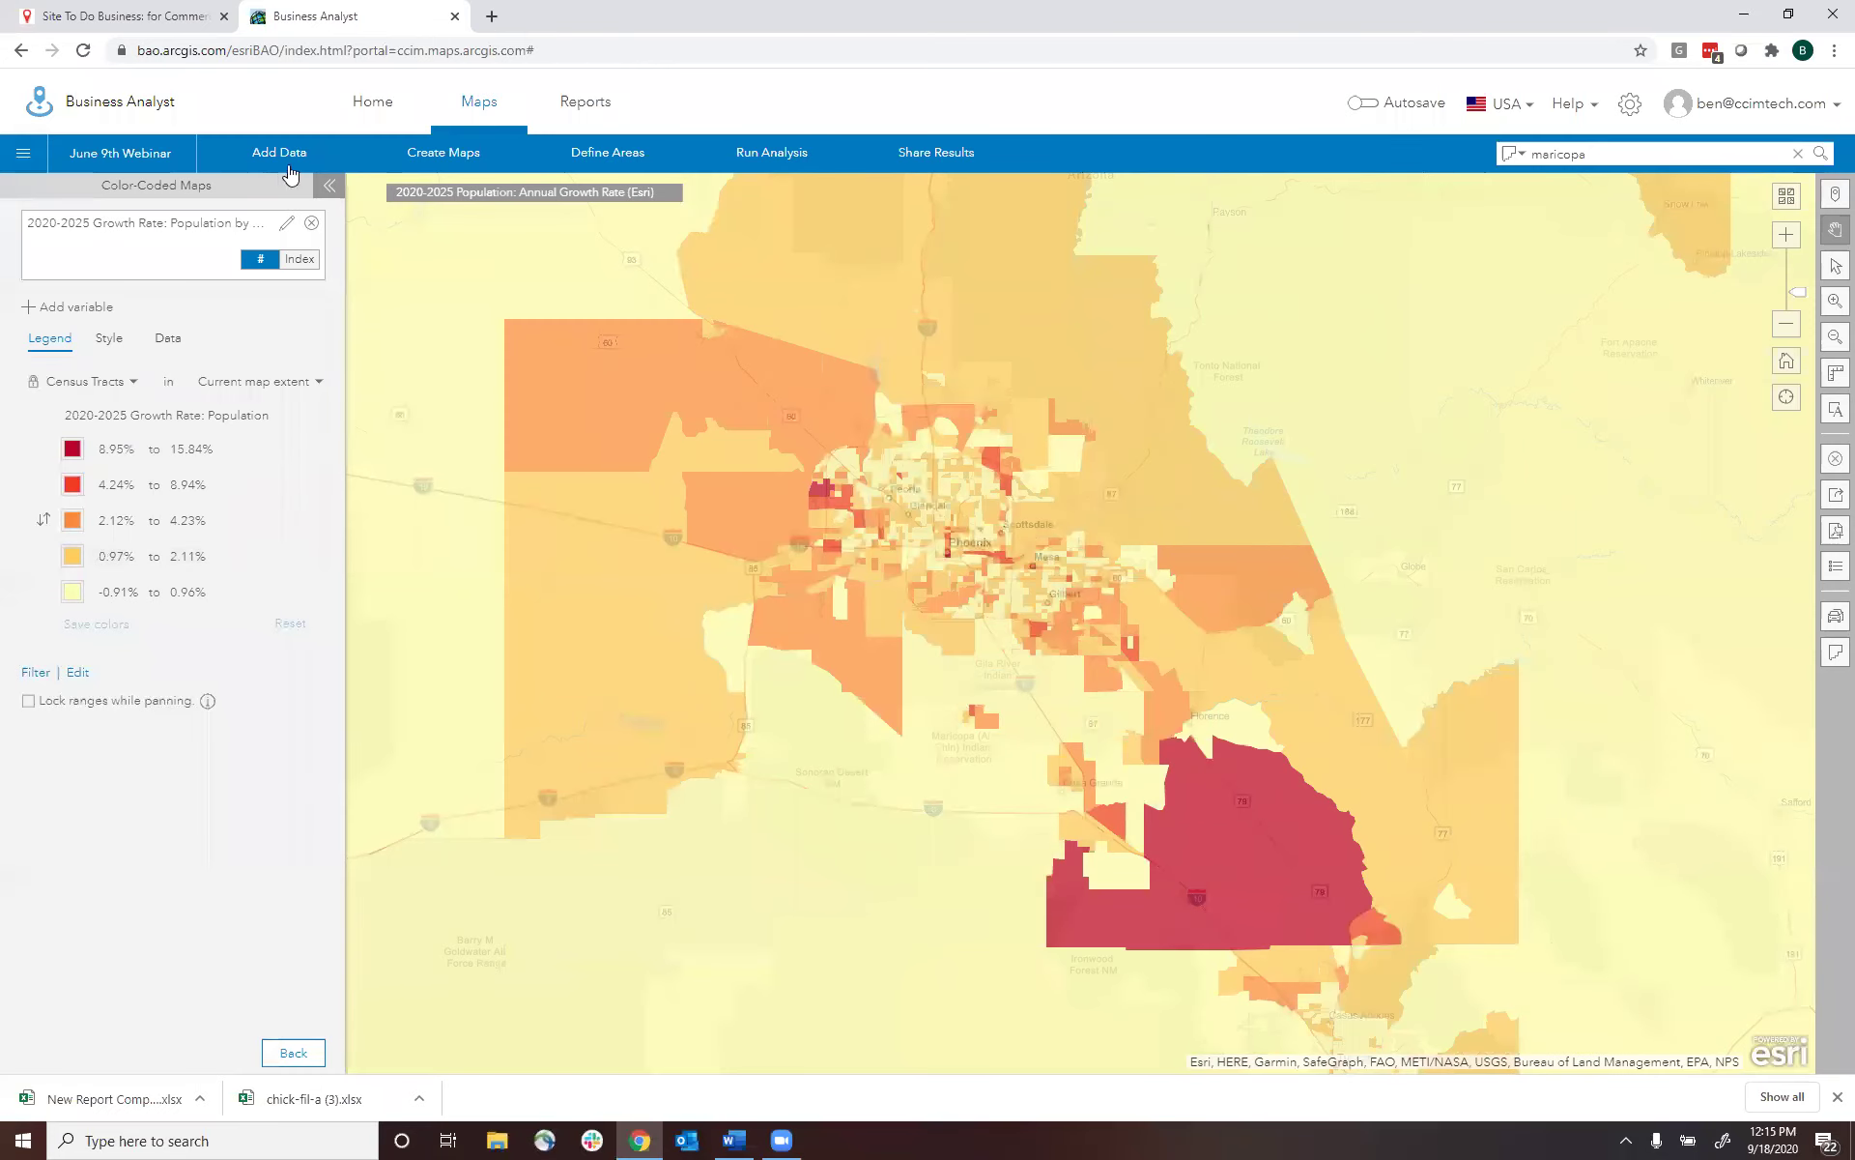
pyautogui.click(1835, 458)
# - Remove the growth rate map and browse the Population category variables
pyautogui.click(744, 484)
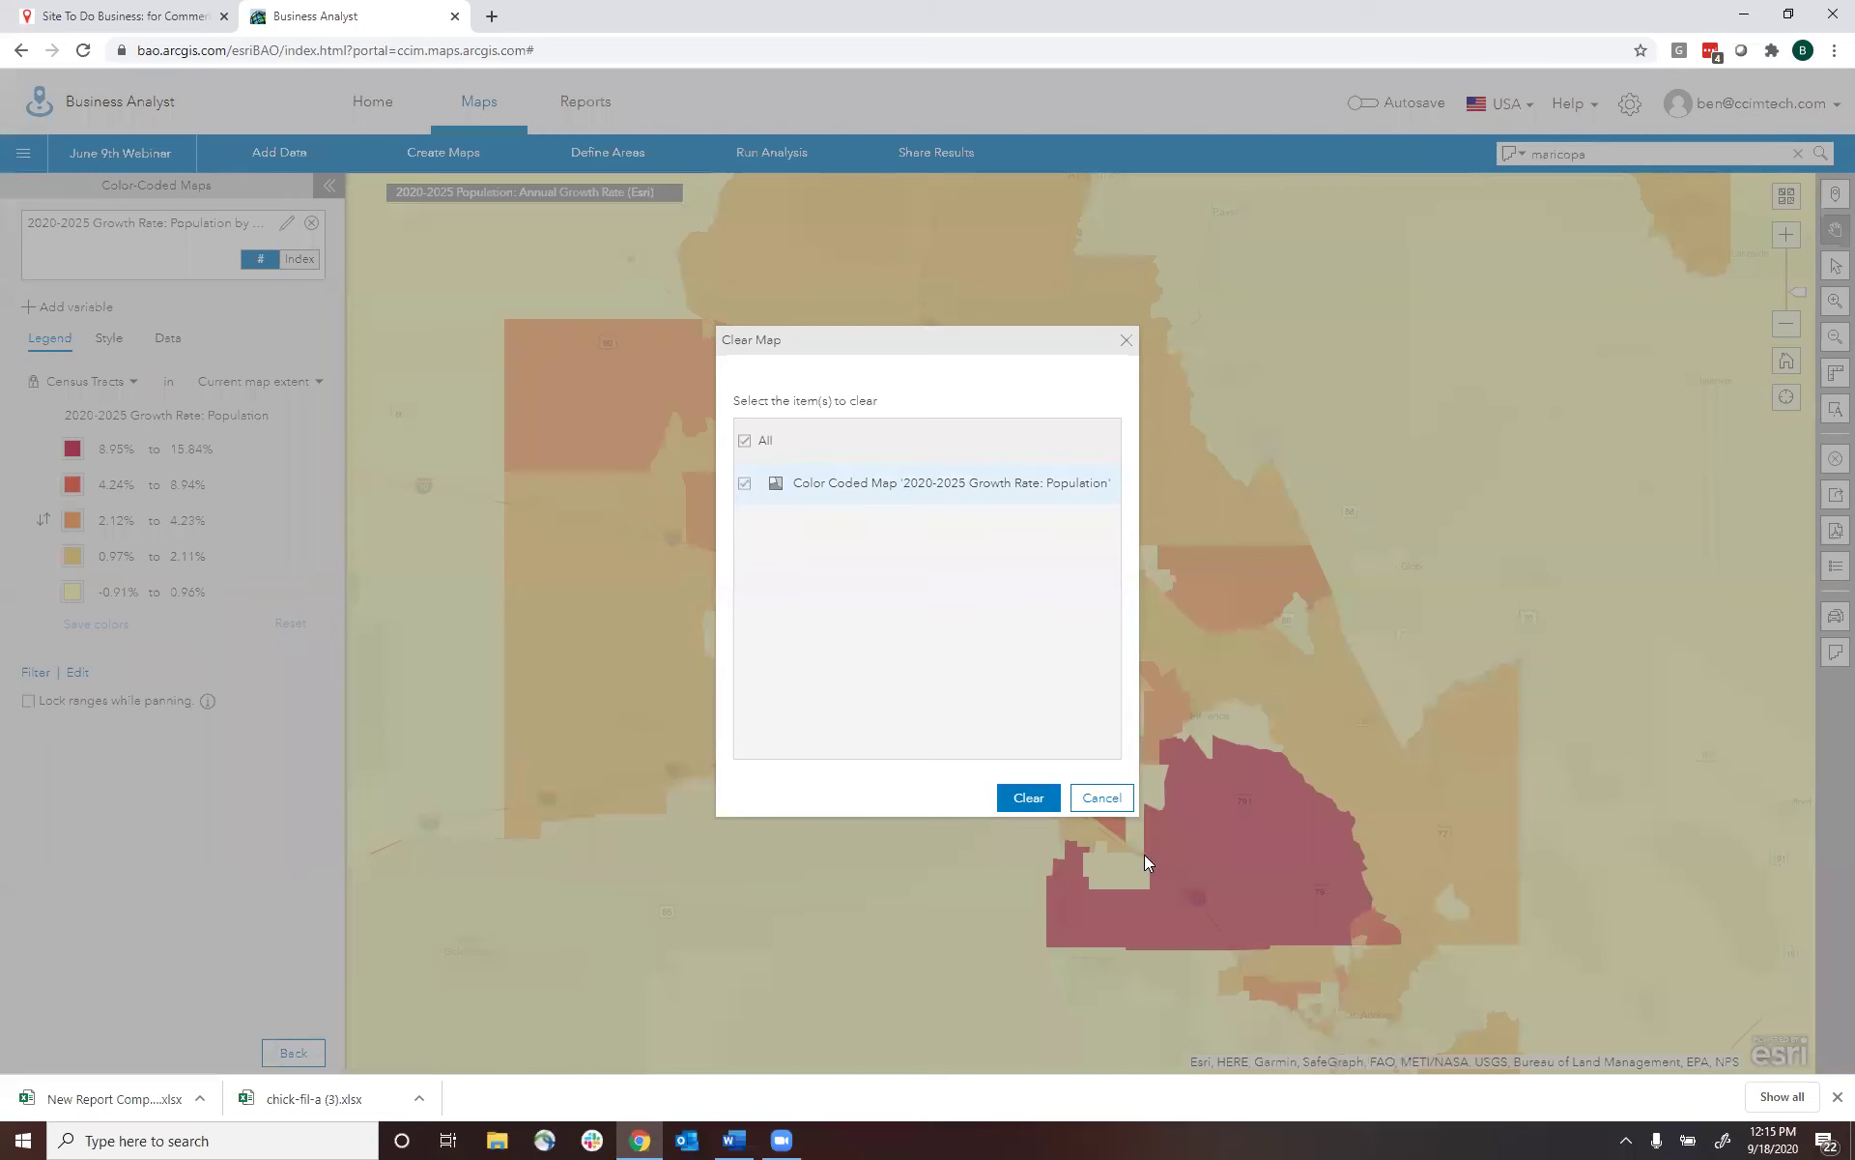
pyautogui.click(1030, 800)
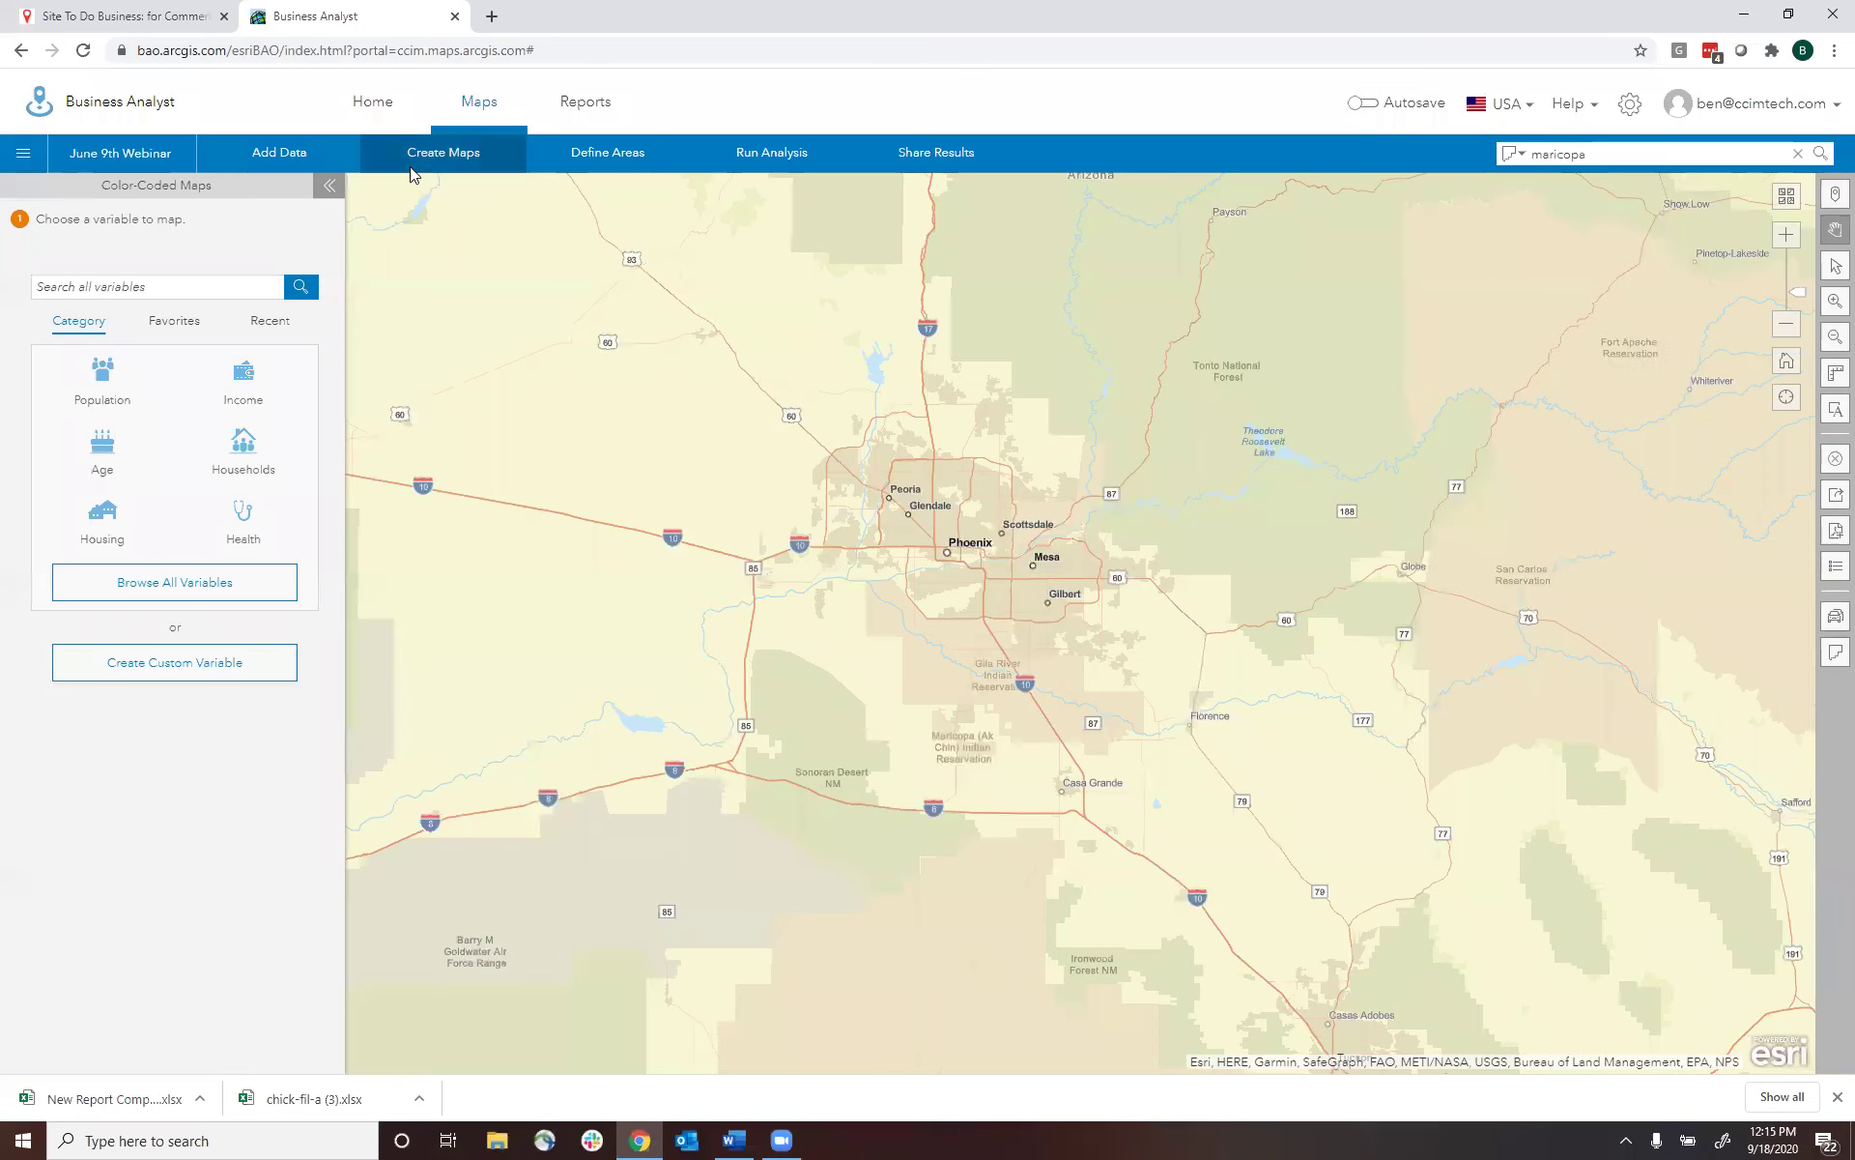
pyautogui.click(205, 587)
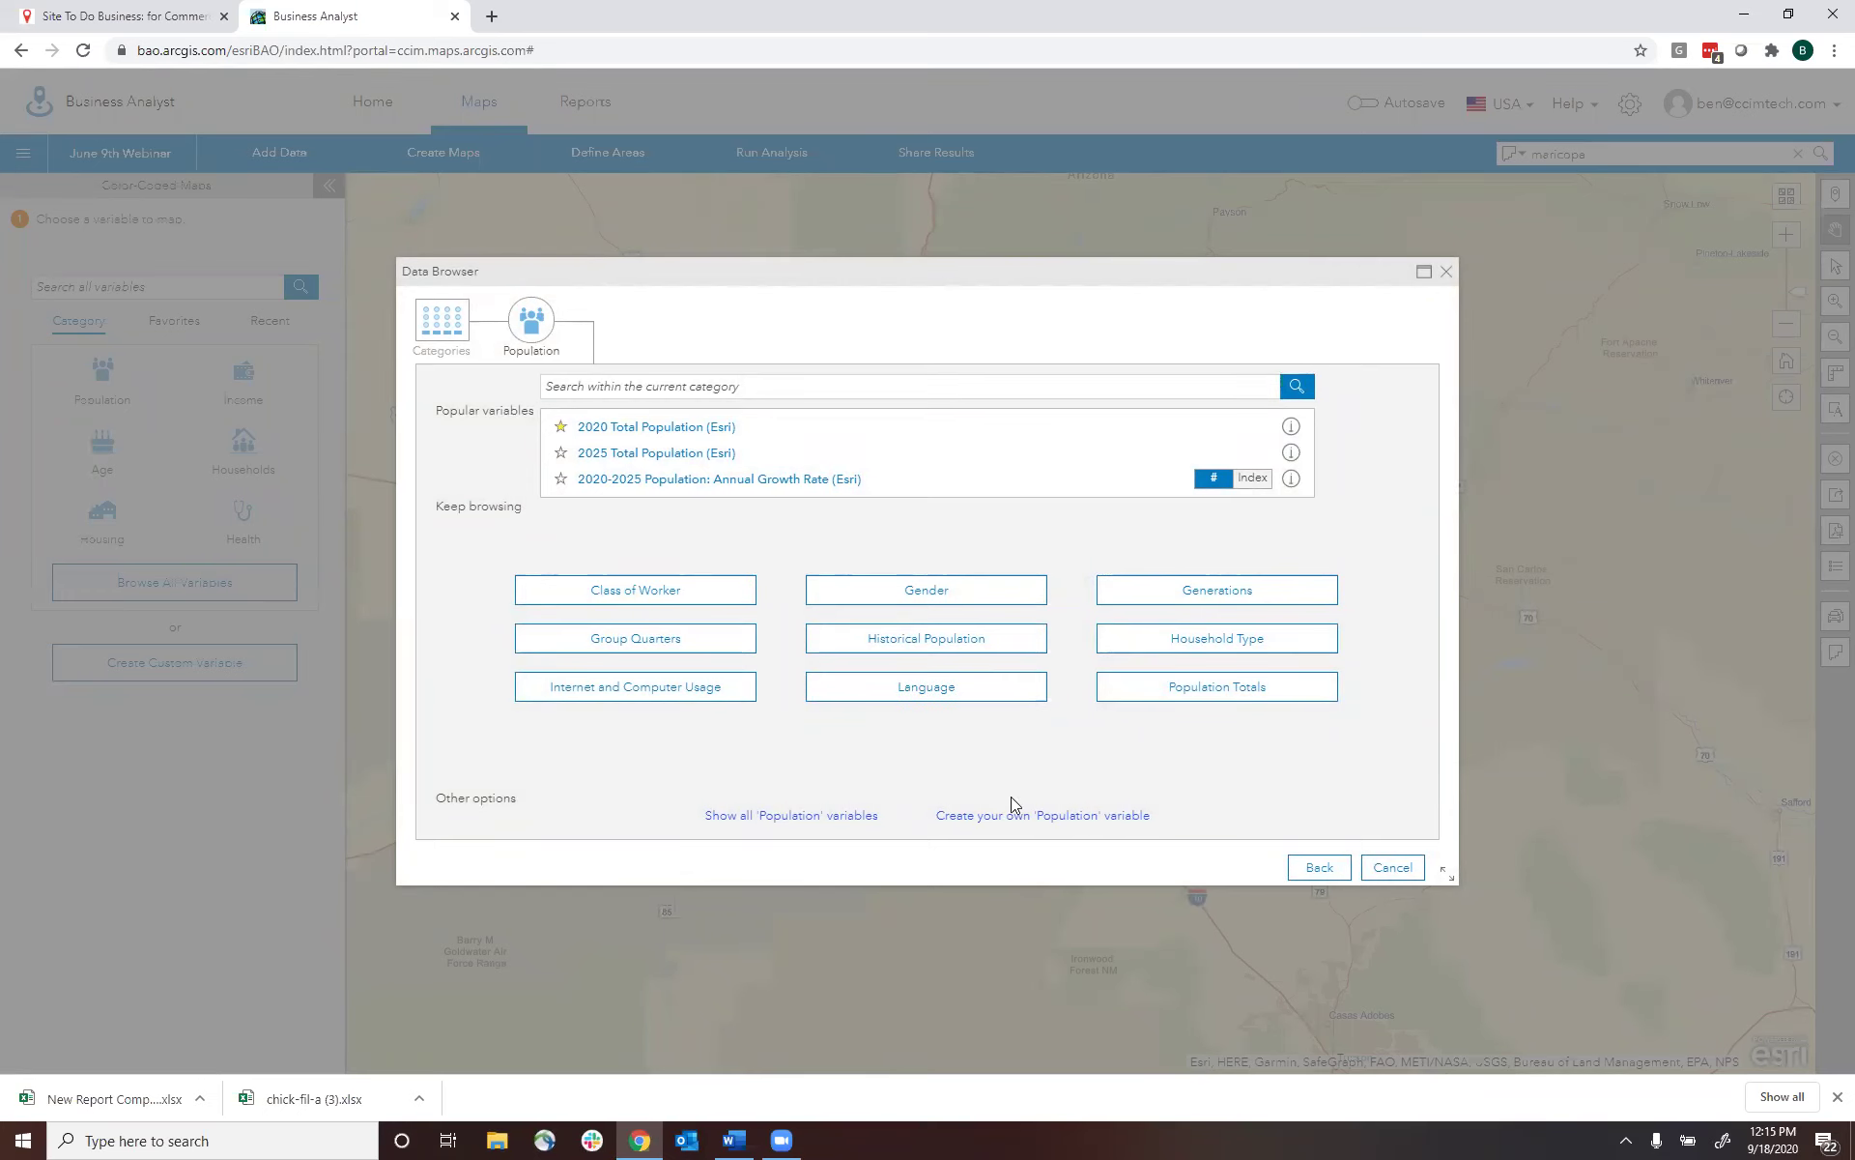
# - Build an advanced custom formula: 2025 Total Population minus 2020 Total Population (Esri)
pyautogui.click(1035, 817)
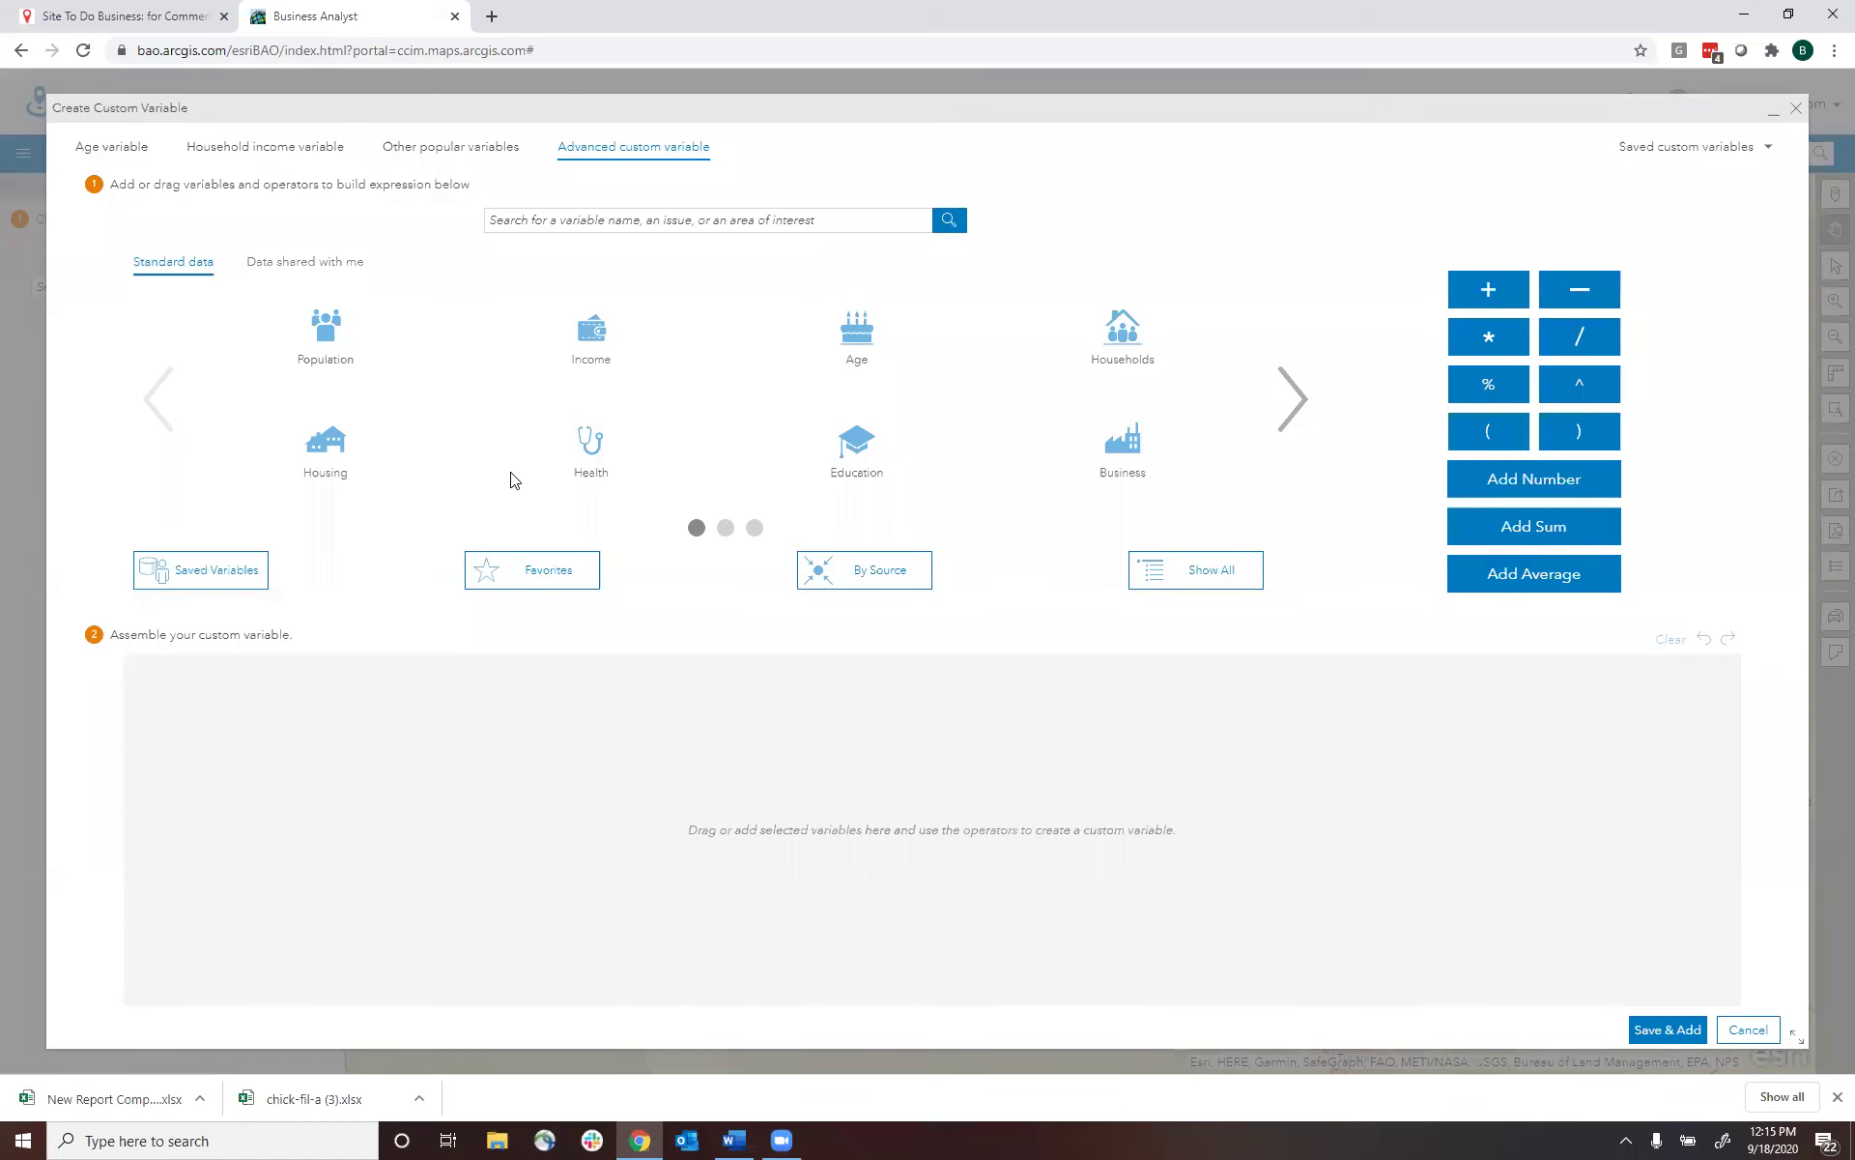
pyautogui.click(323, 332)
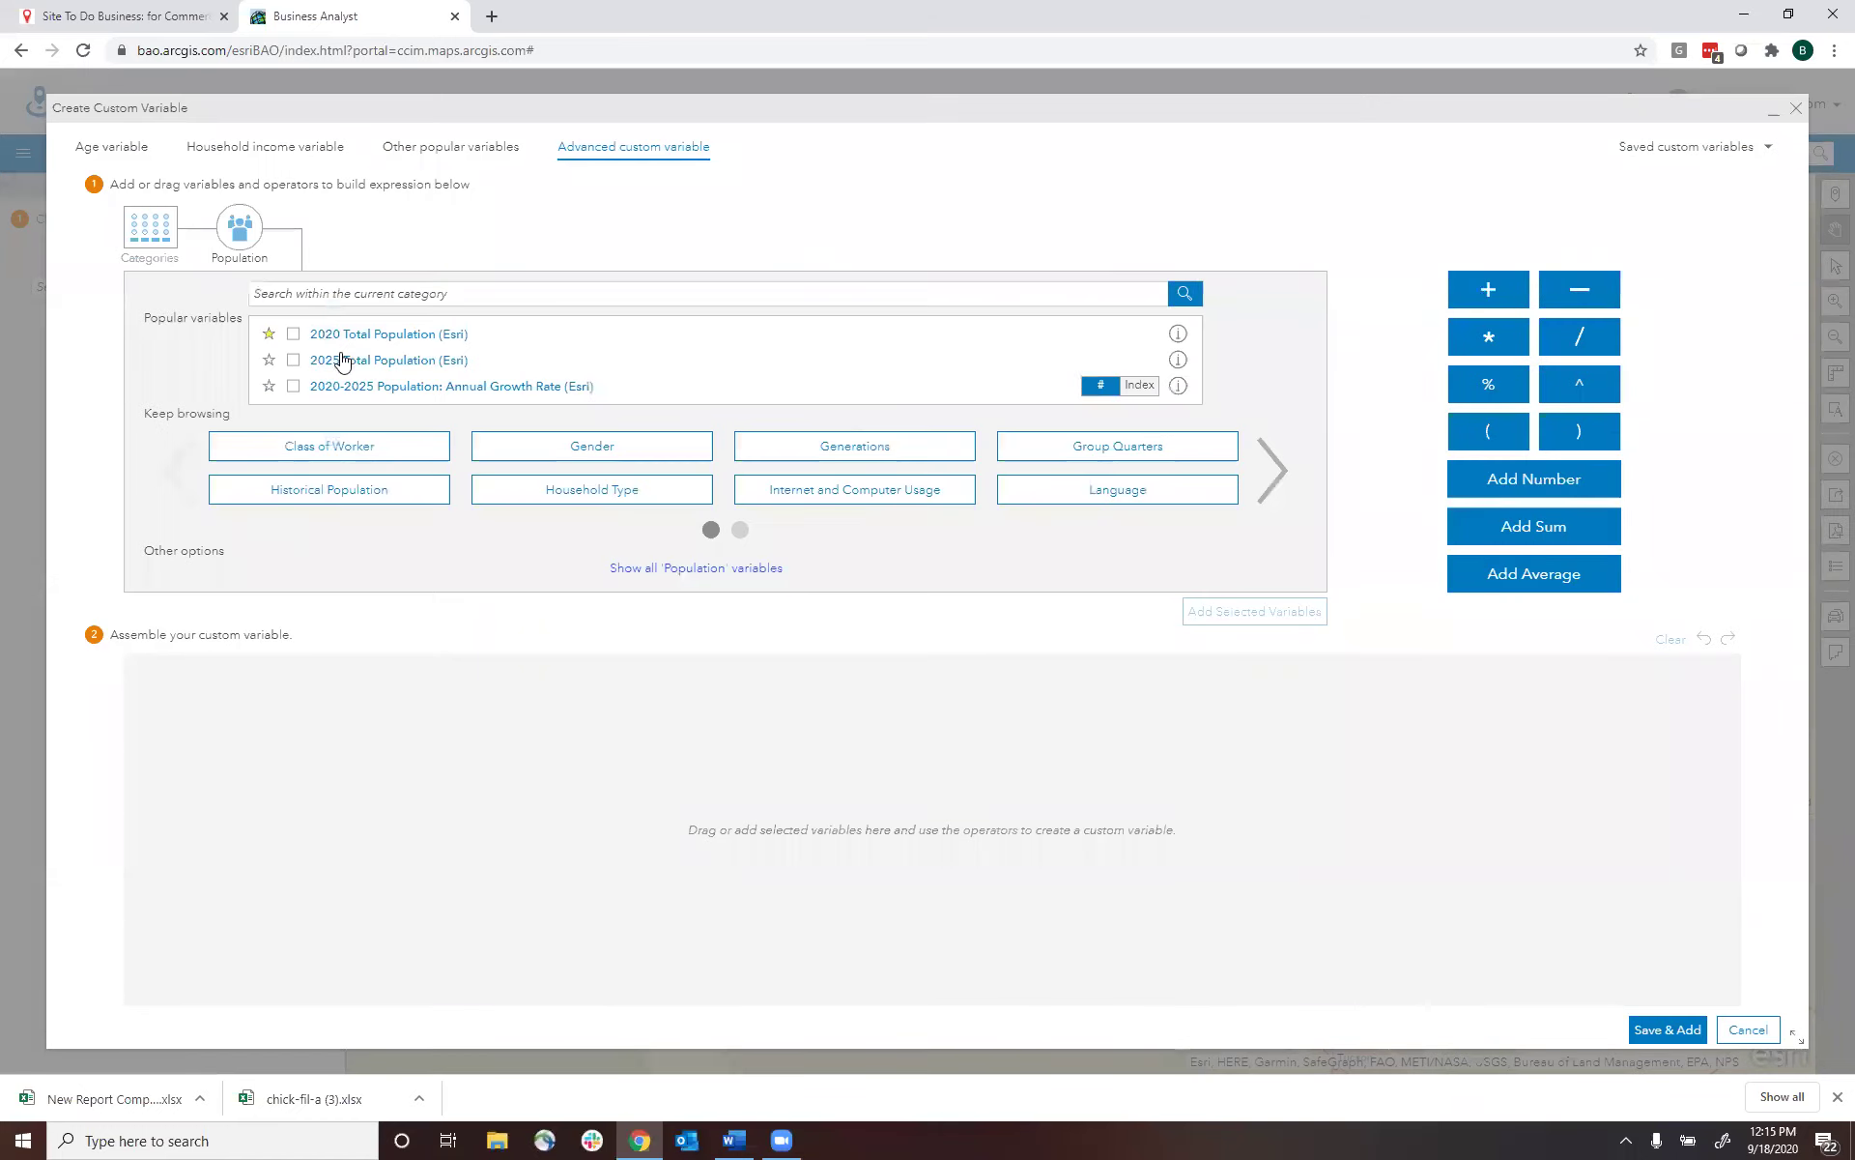
pyautogui.click(354, 363)
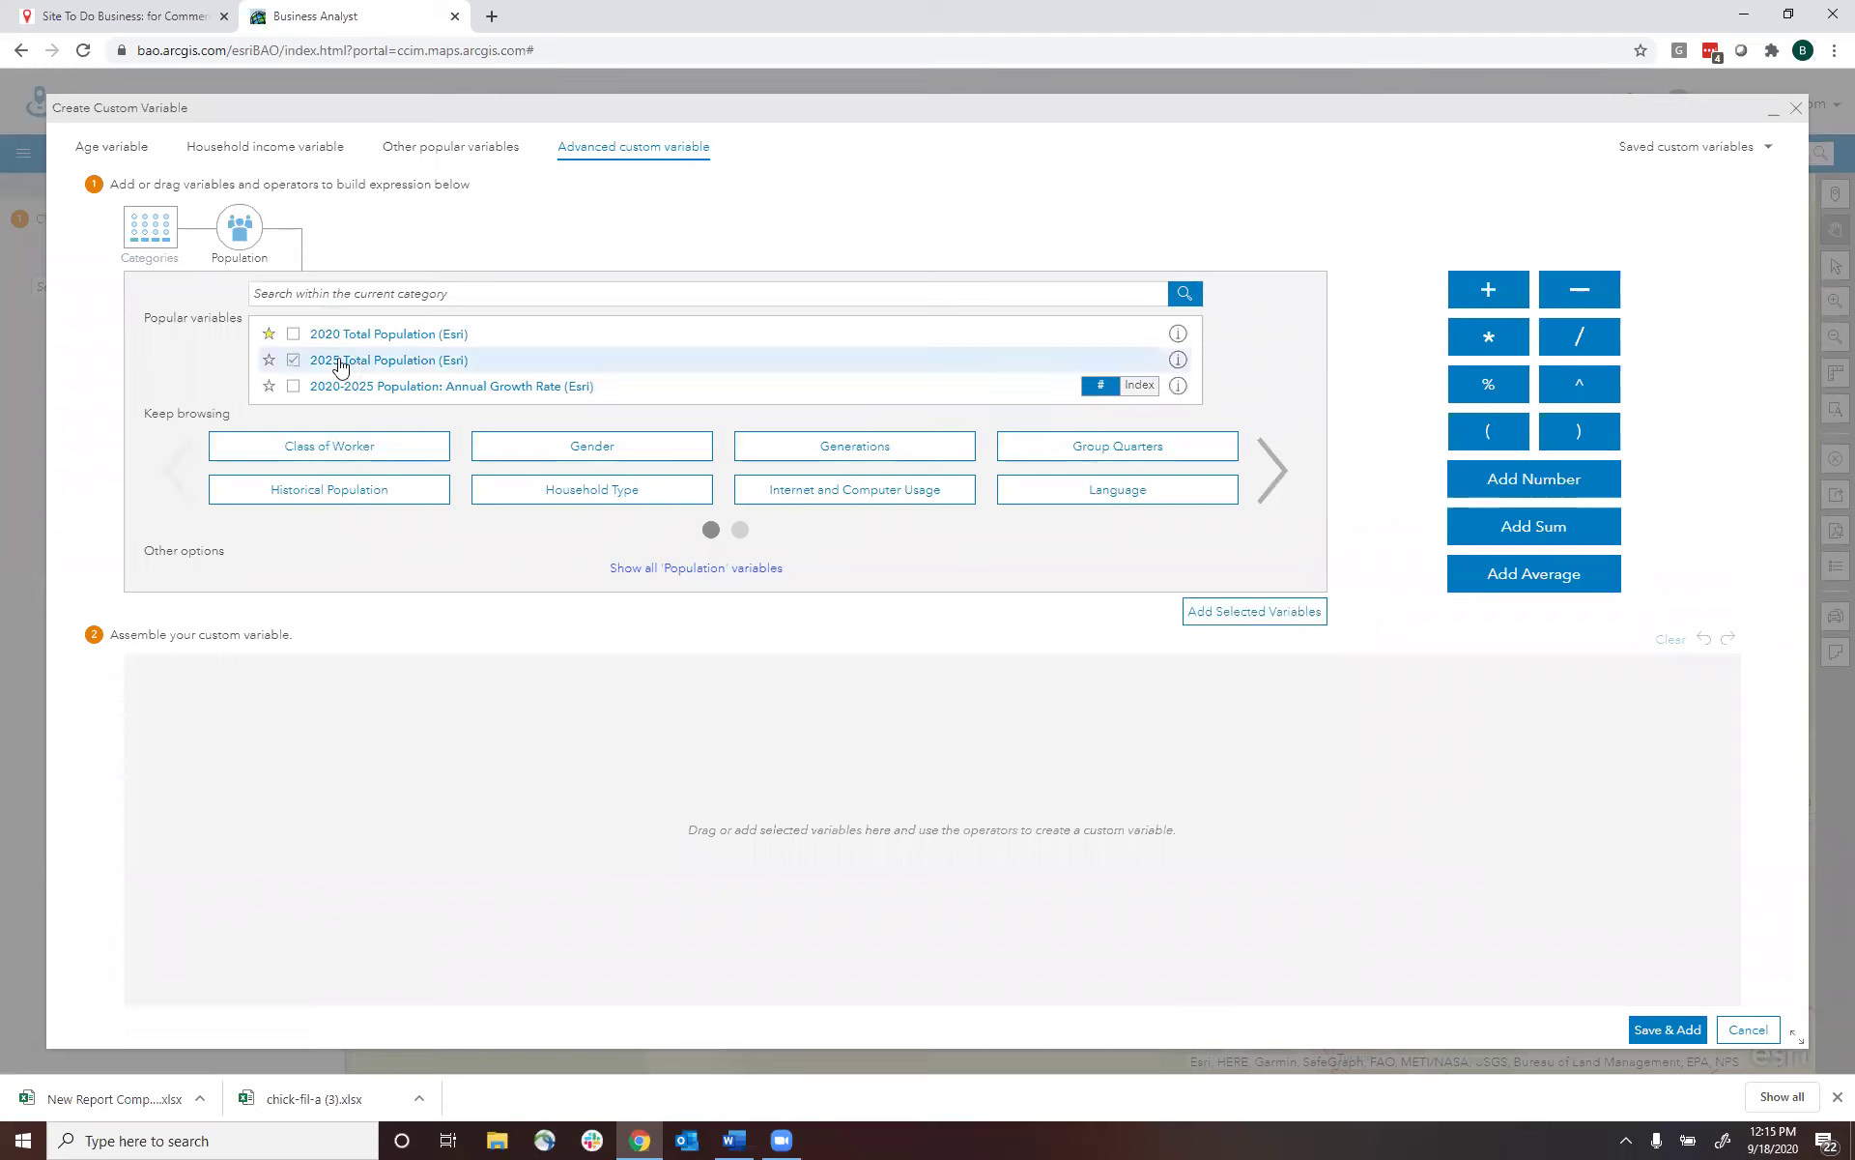
pyautogui.moveTo(439, 775); pyautogui.dragTo(440, 775)
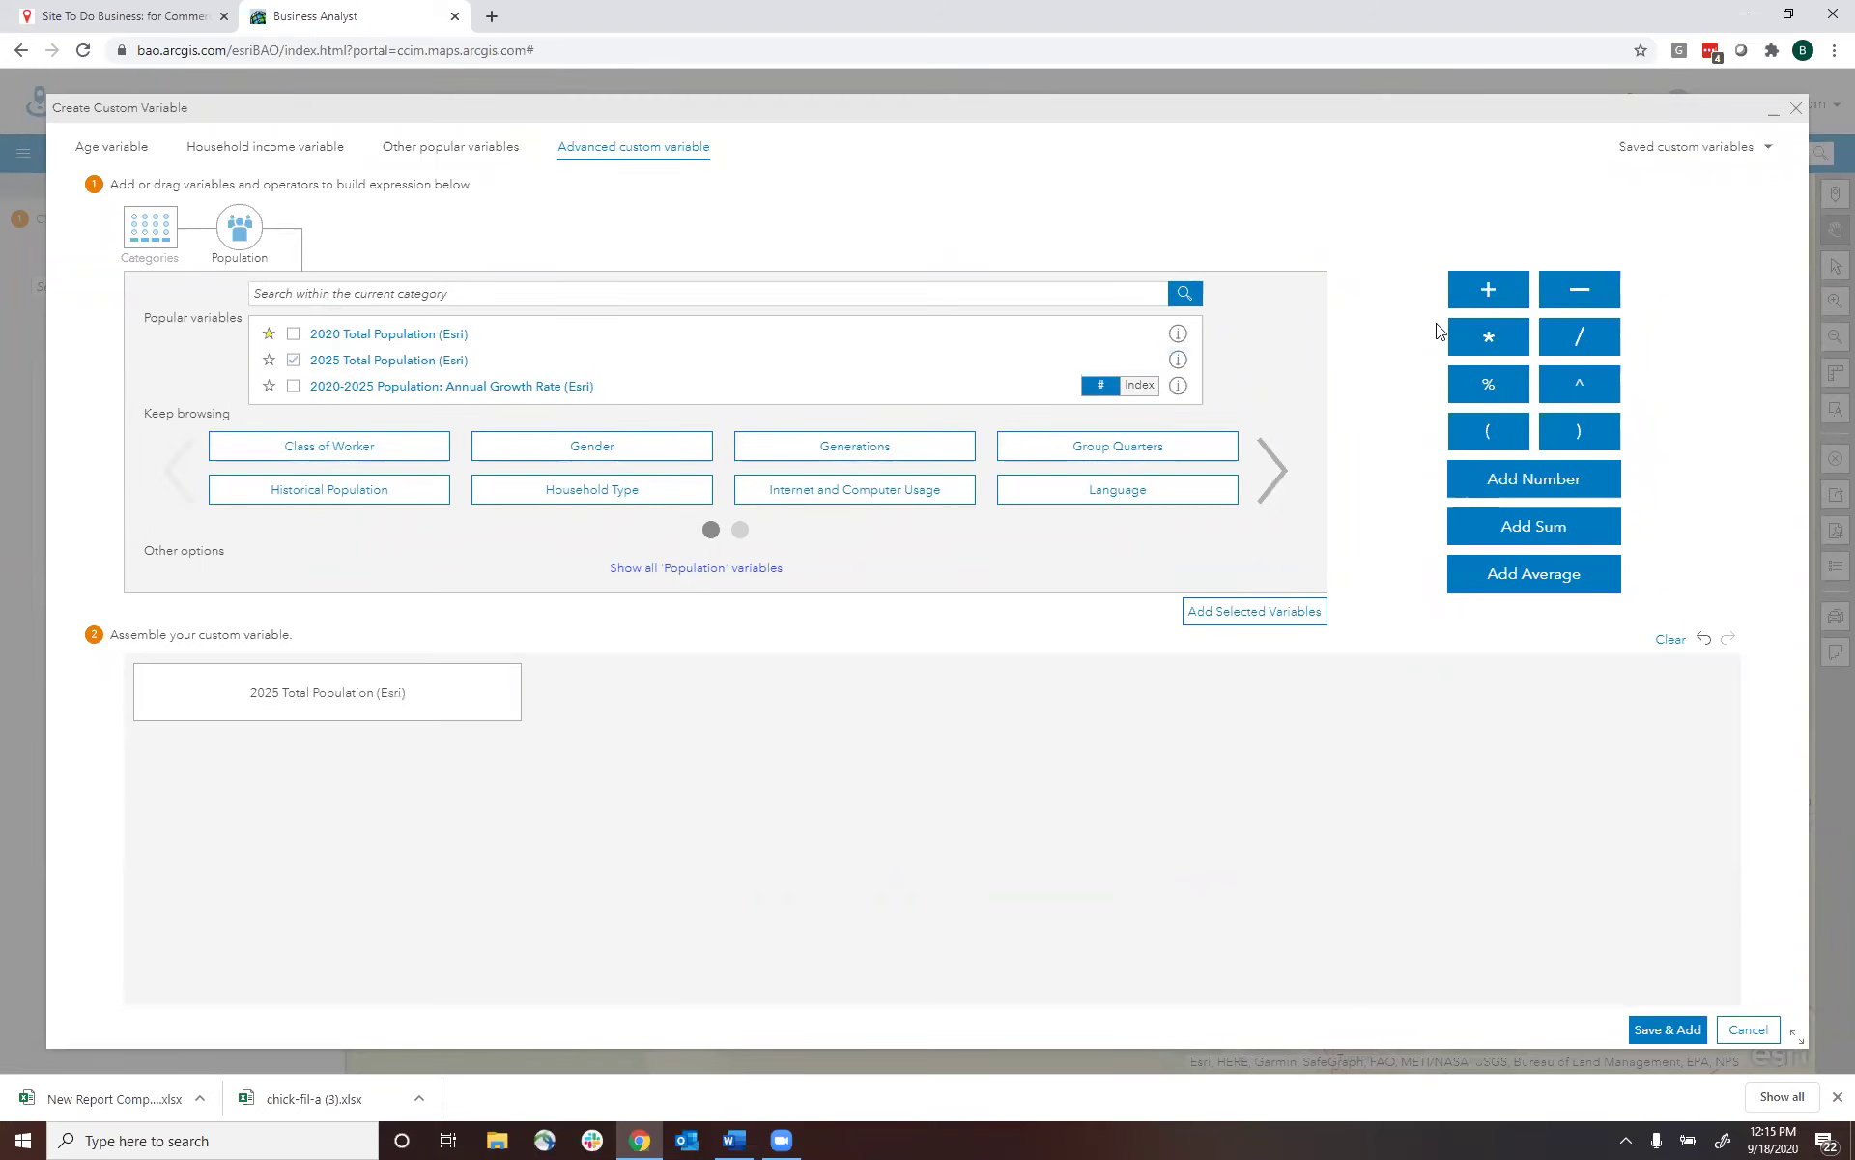
pyautogui.click(1579, 290)
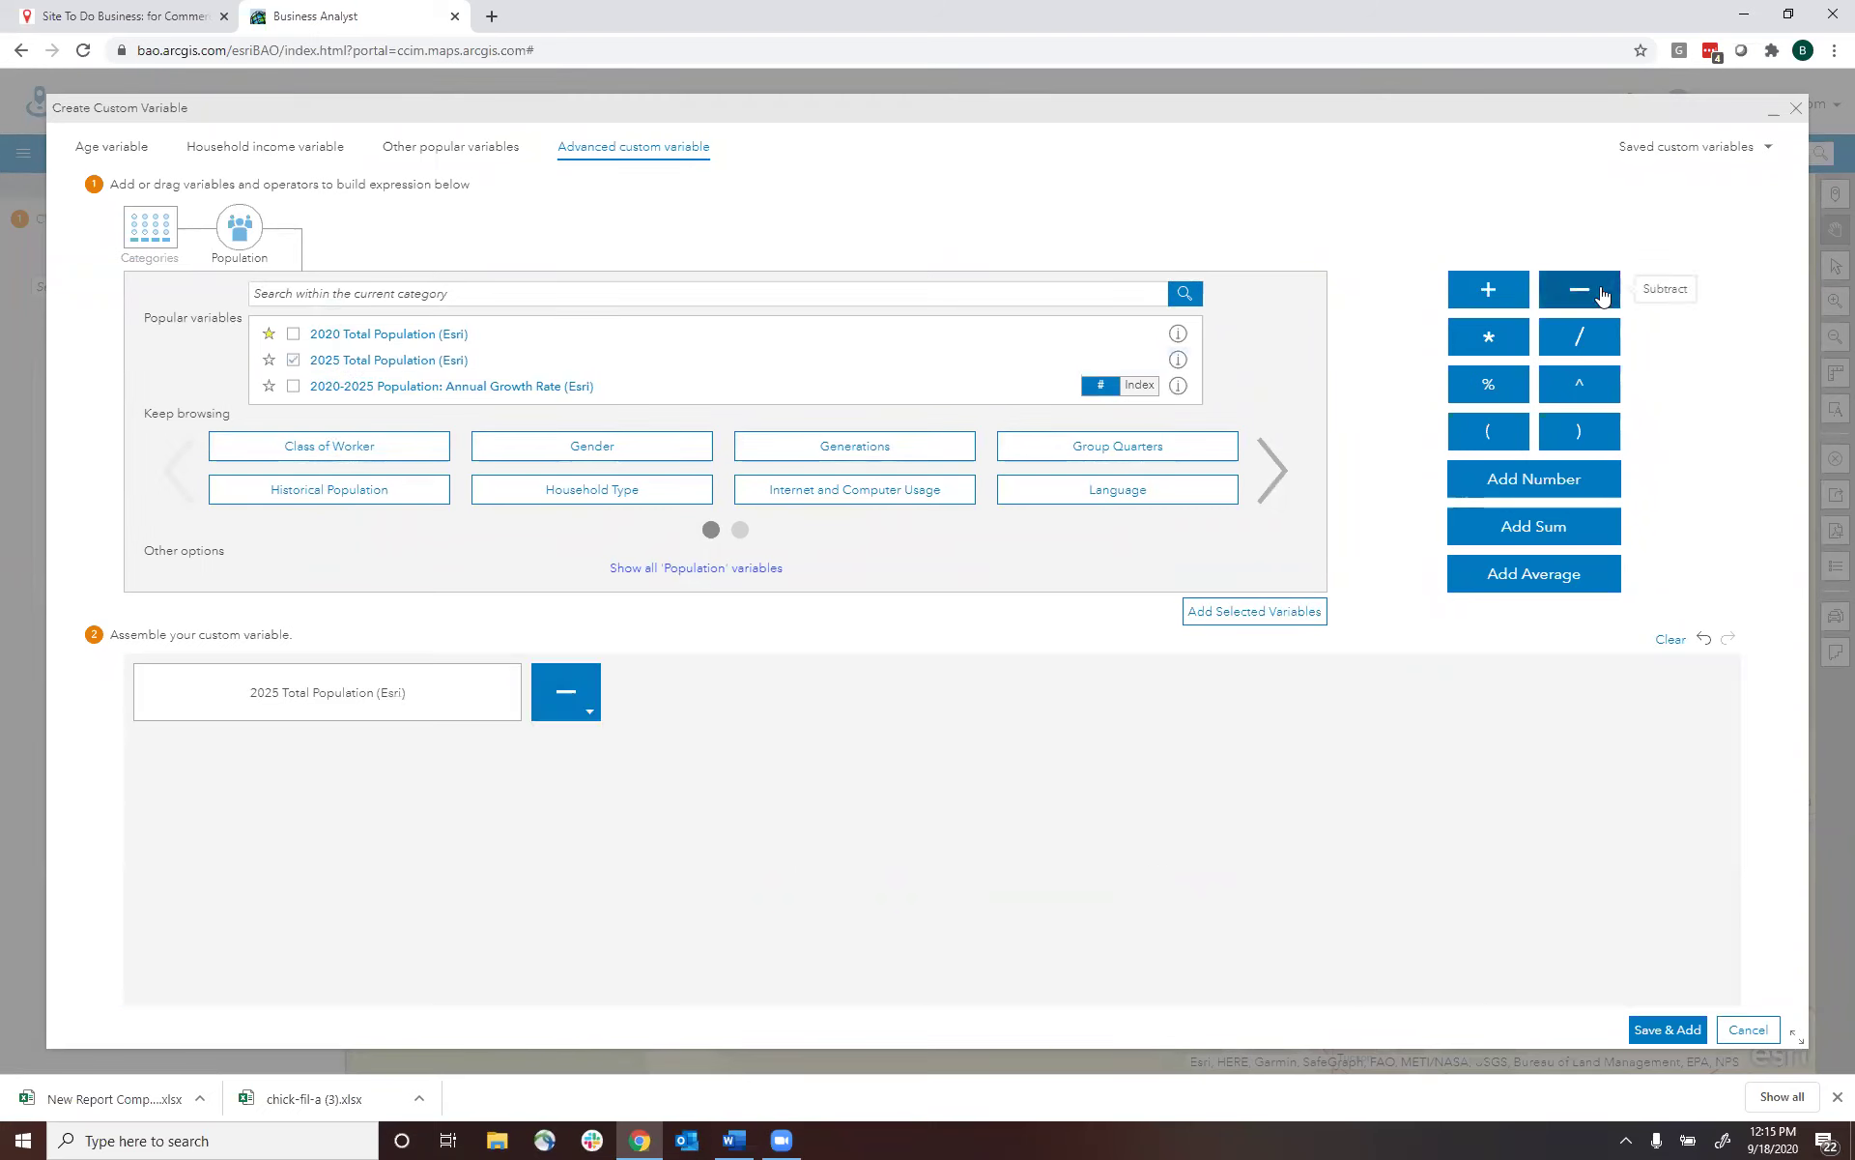
pyautogui.click(417, 337)
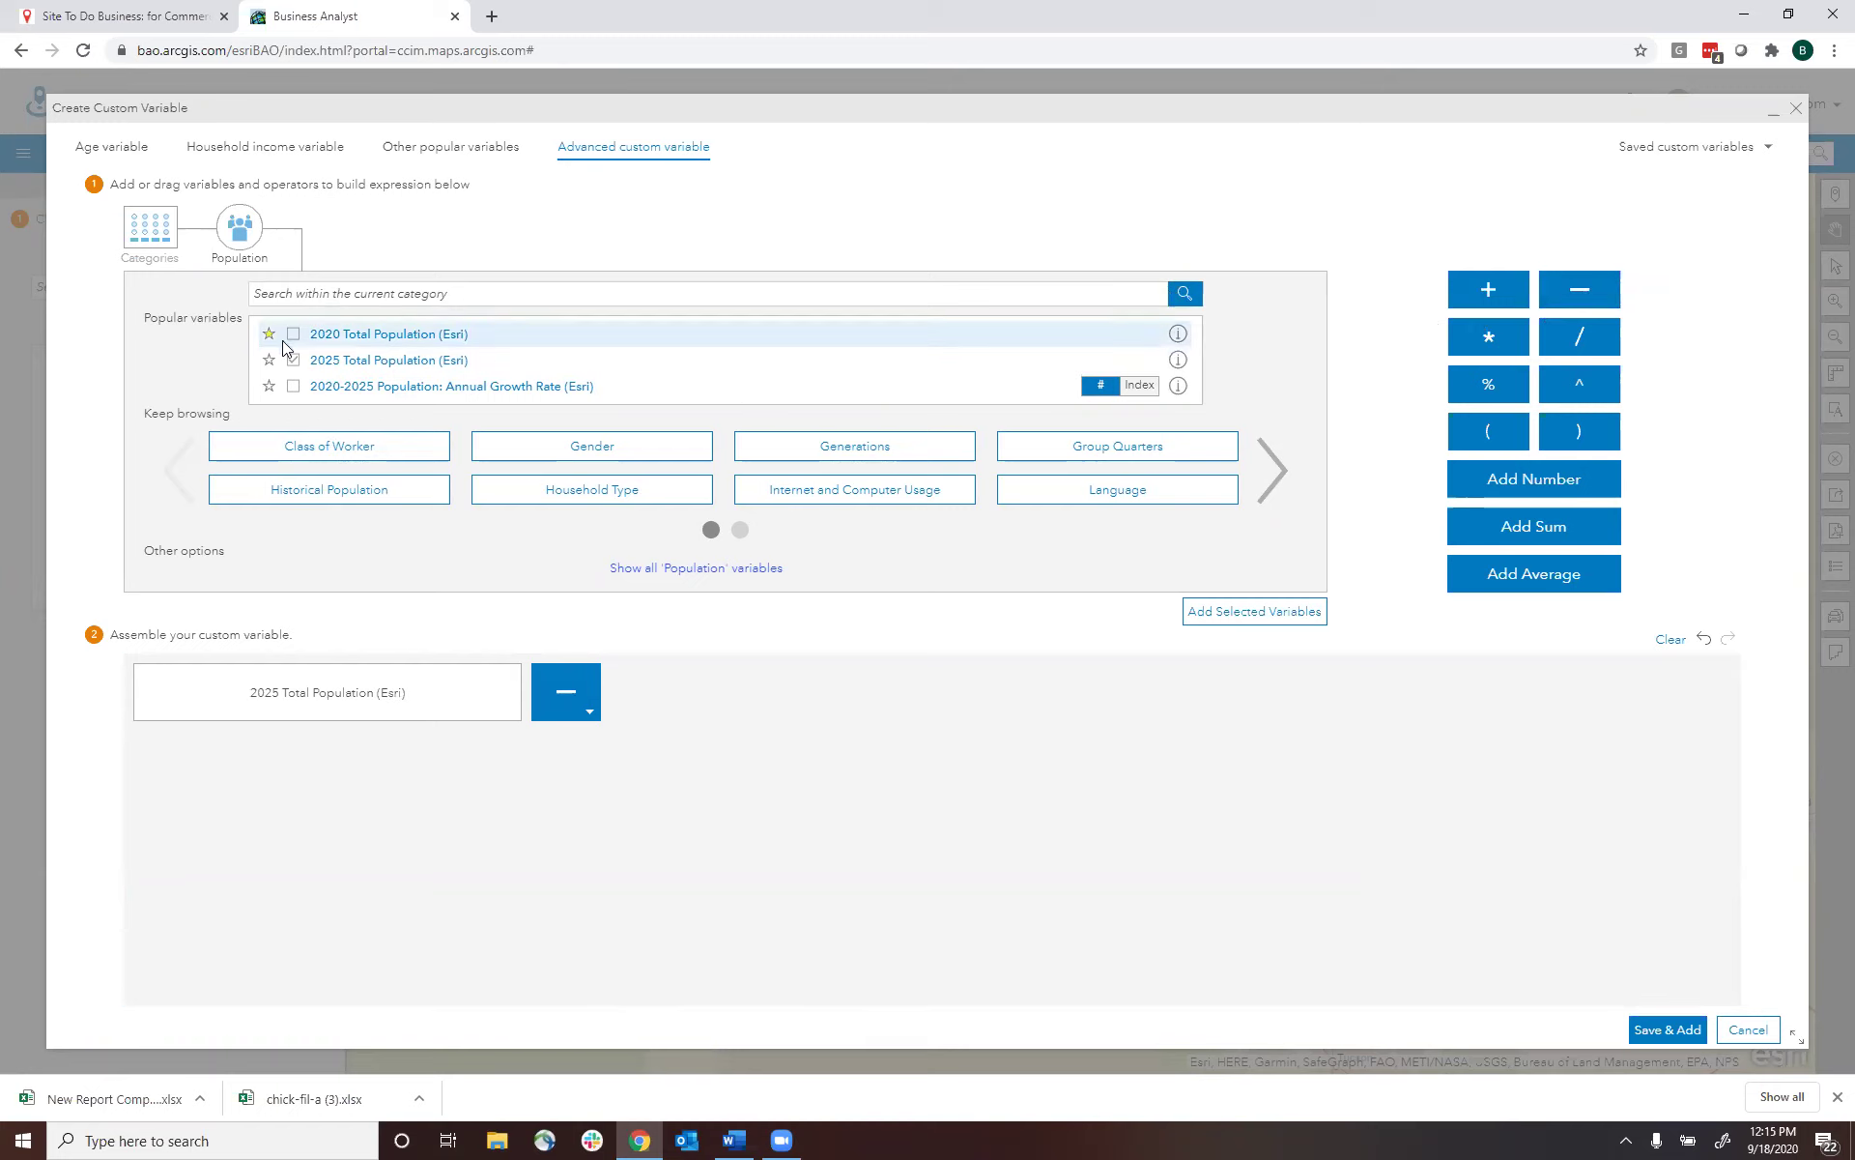
pyautogui.moveTo(344, 346); pyautogui.dragTo(773, 683)
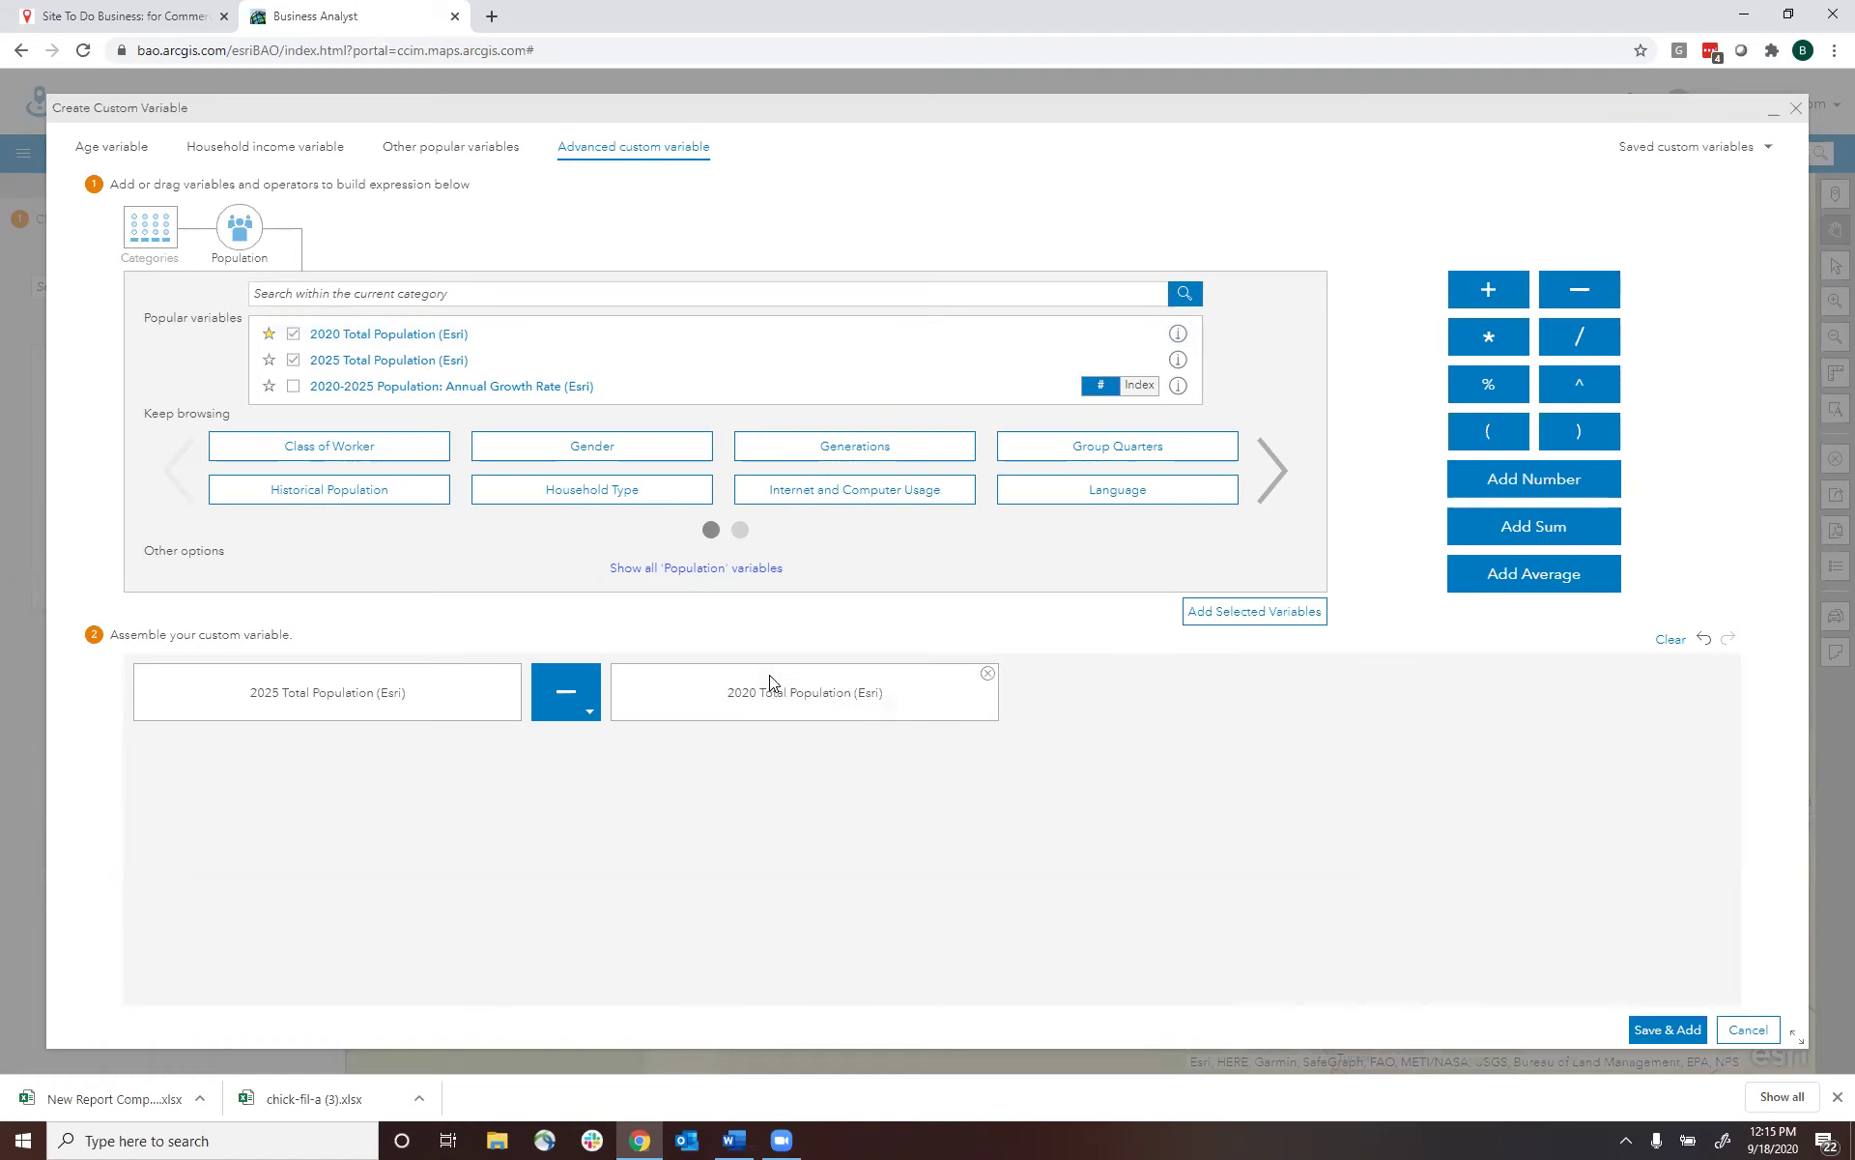
# - Save the expression, naming it 'Total New Population over the next 5 Years'
pyautogui.click(1650, 1030)
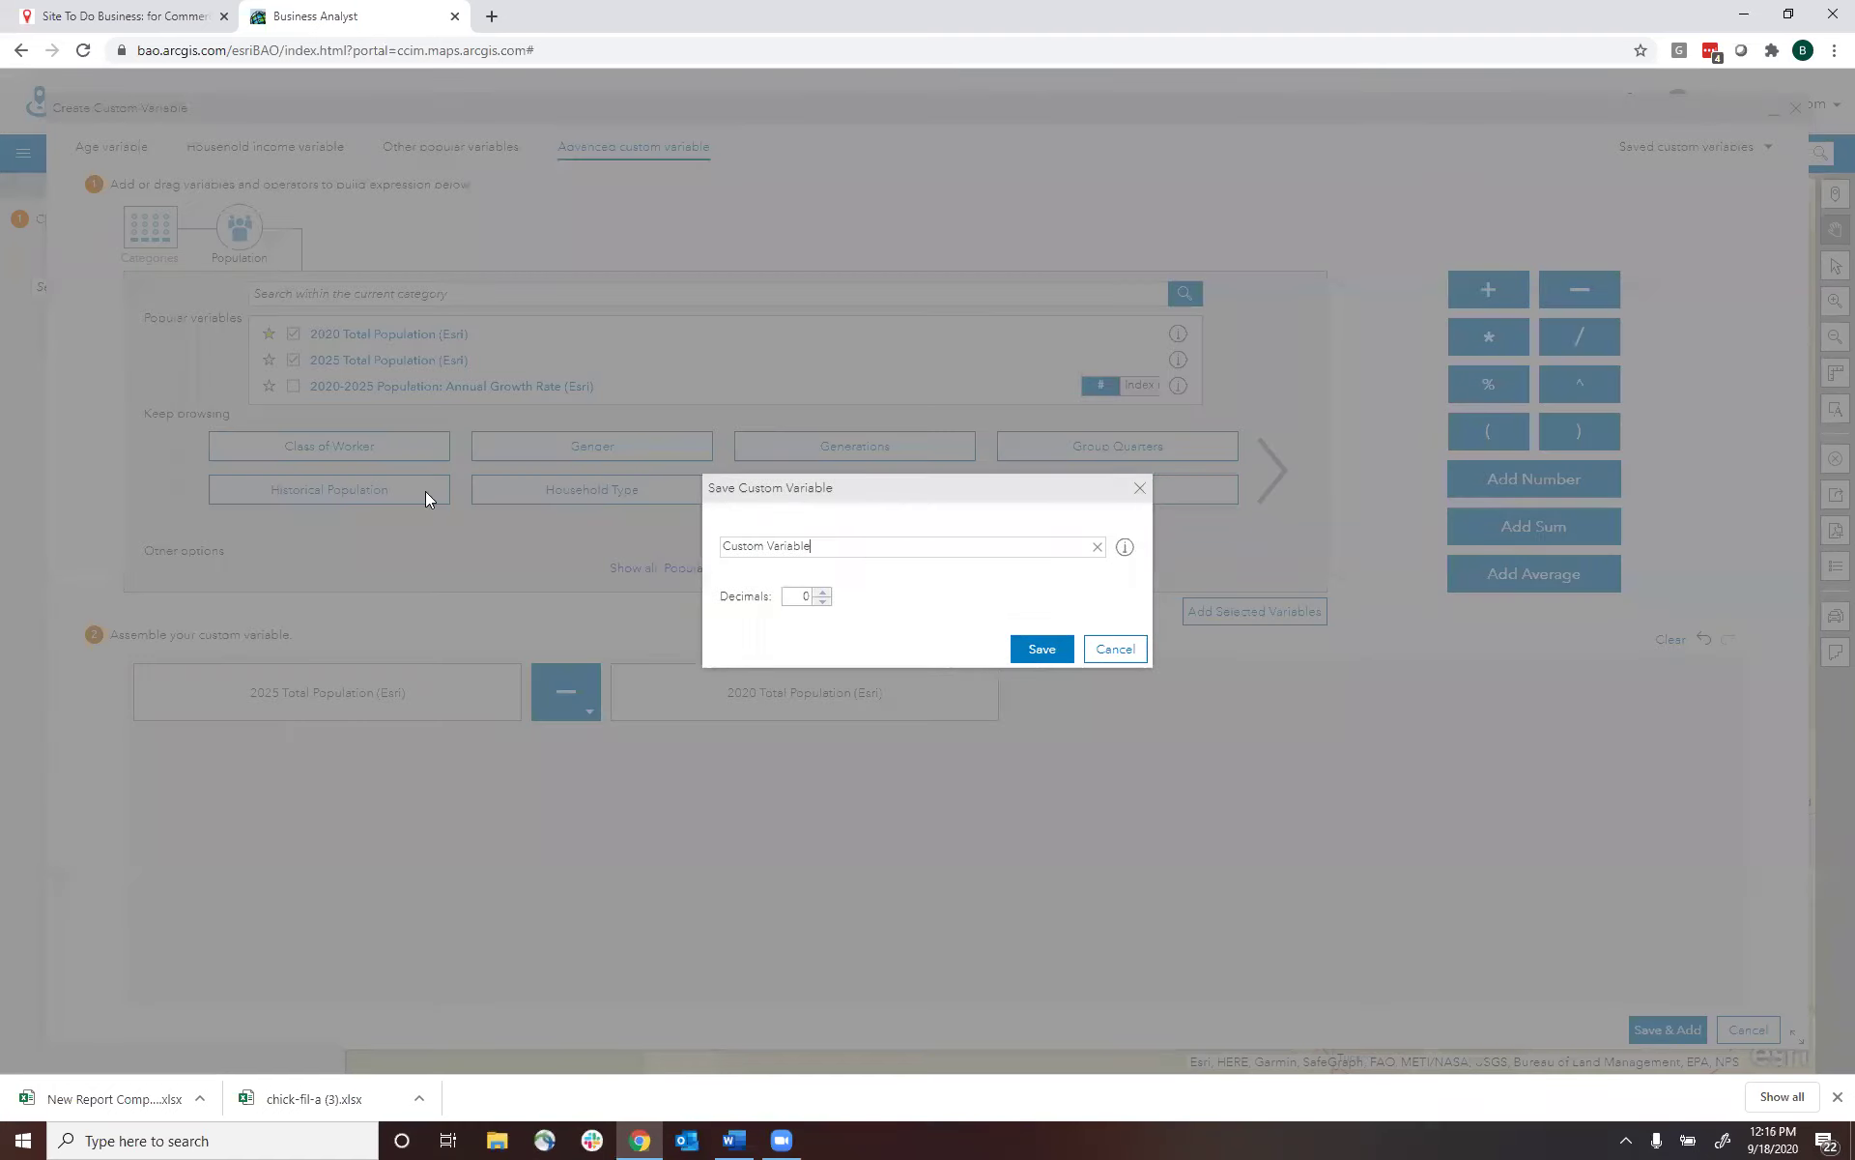
pyautogui.hotkey('ctrl', 'a')
pyautogui.write('Total New Population ov')
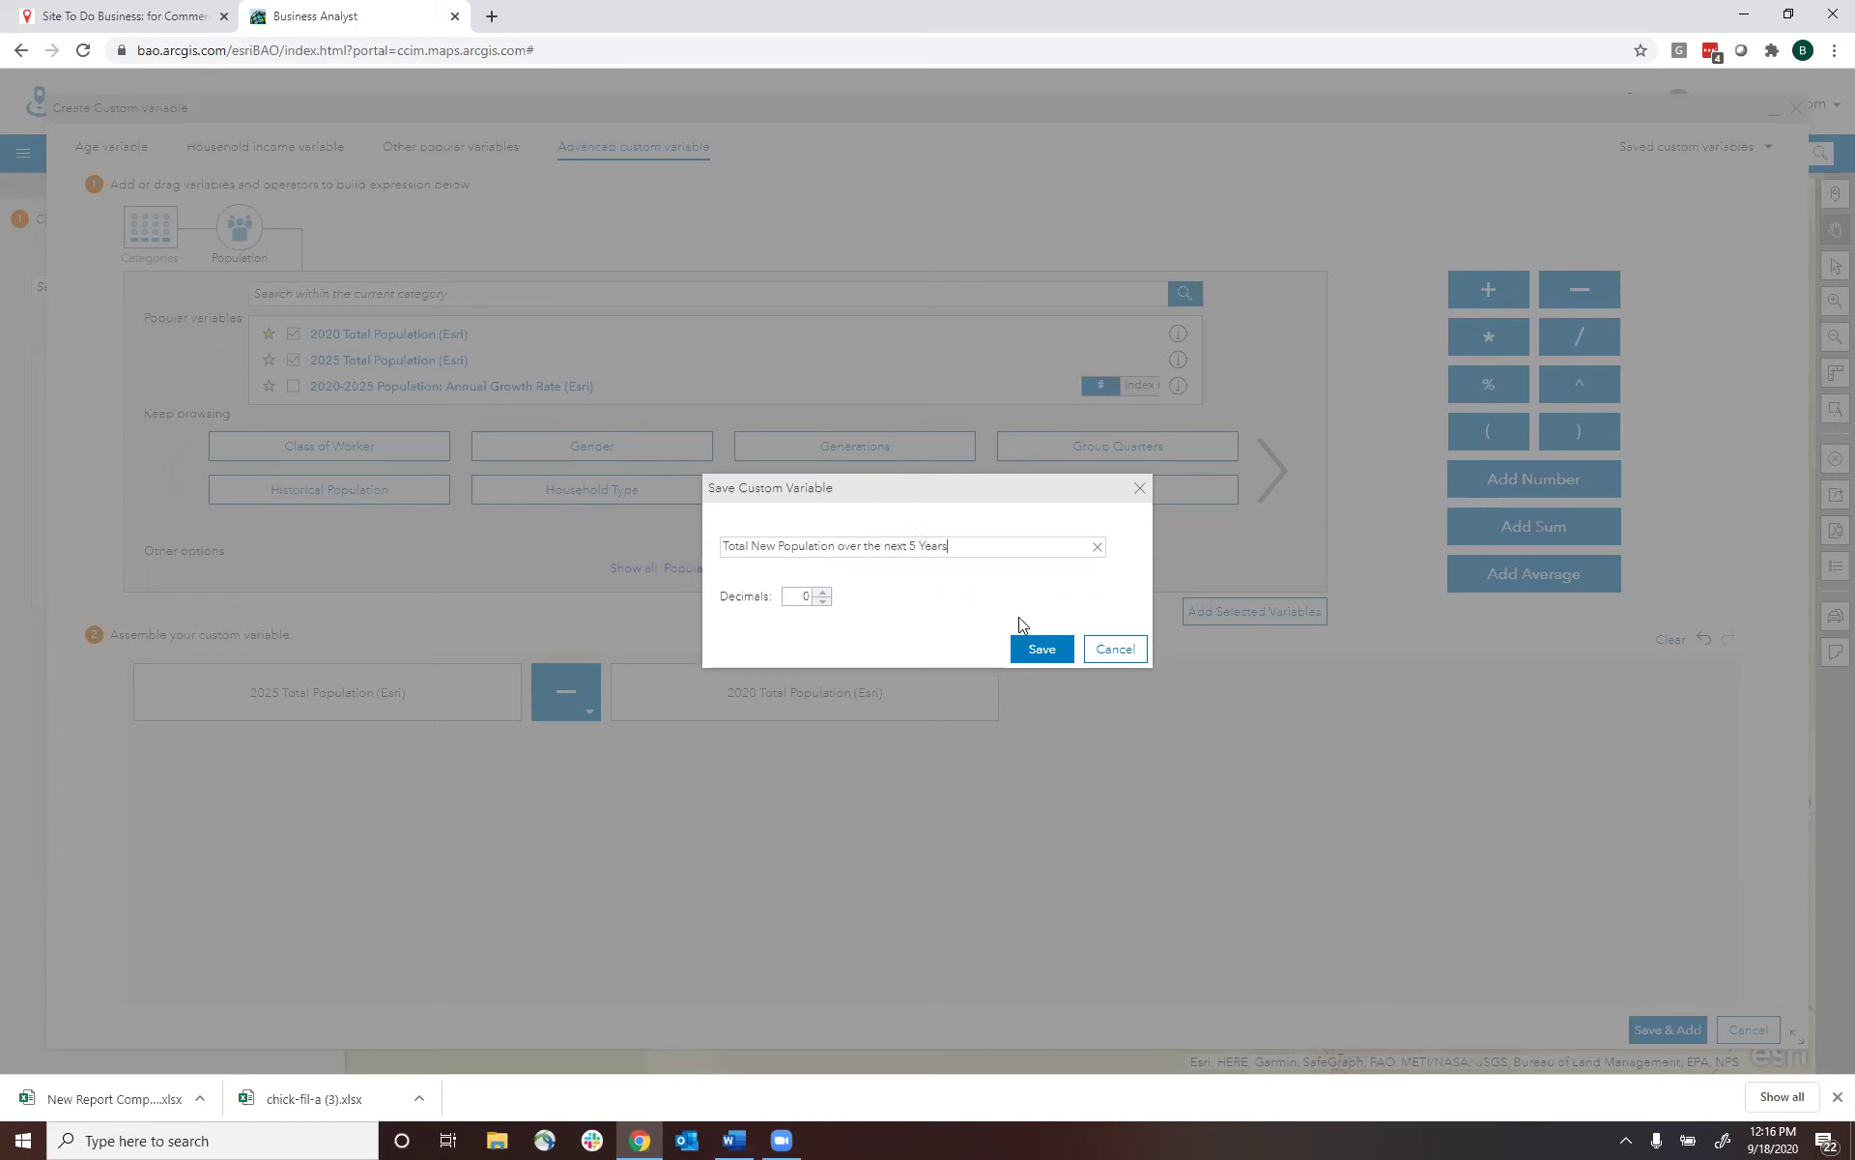
# - Save the custom variable and show it by ZIP Codes instead of Census Tracts
pyautogui.click(1049, 649)
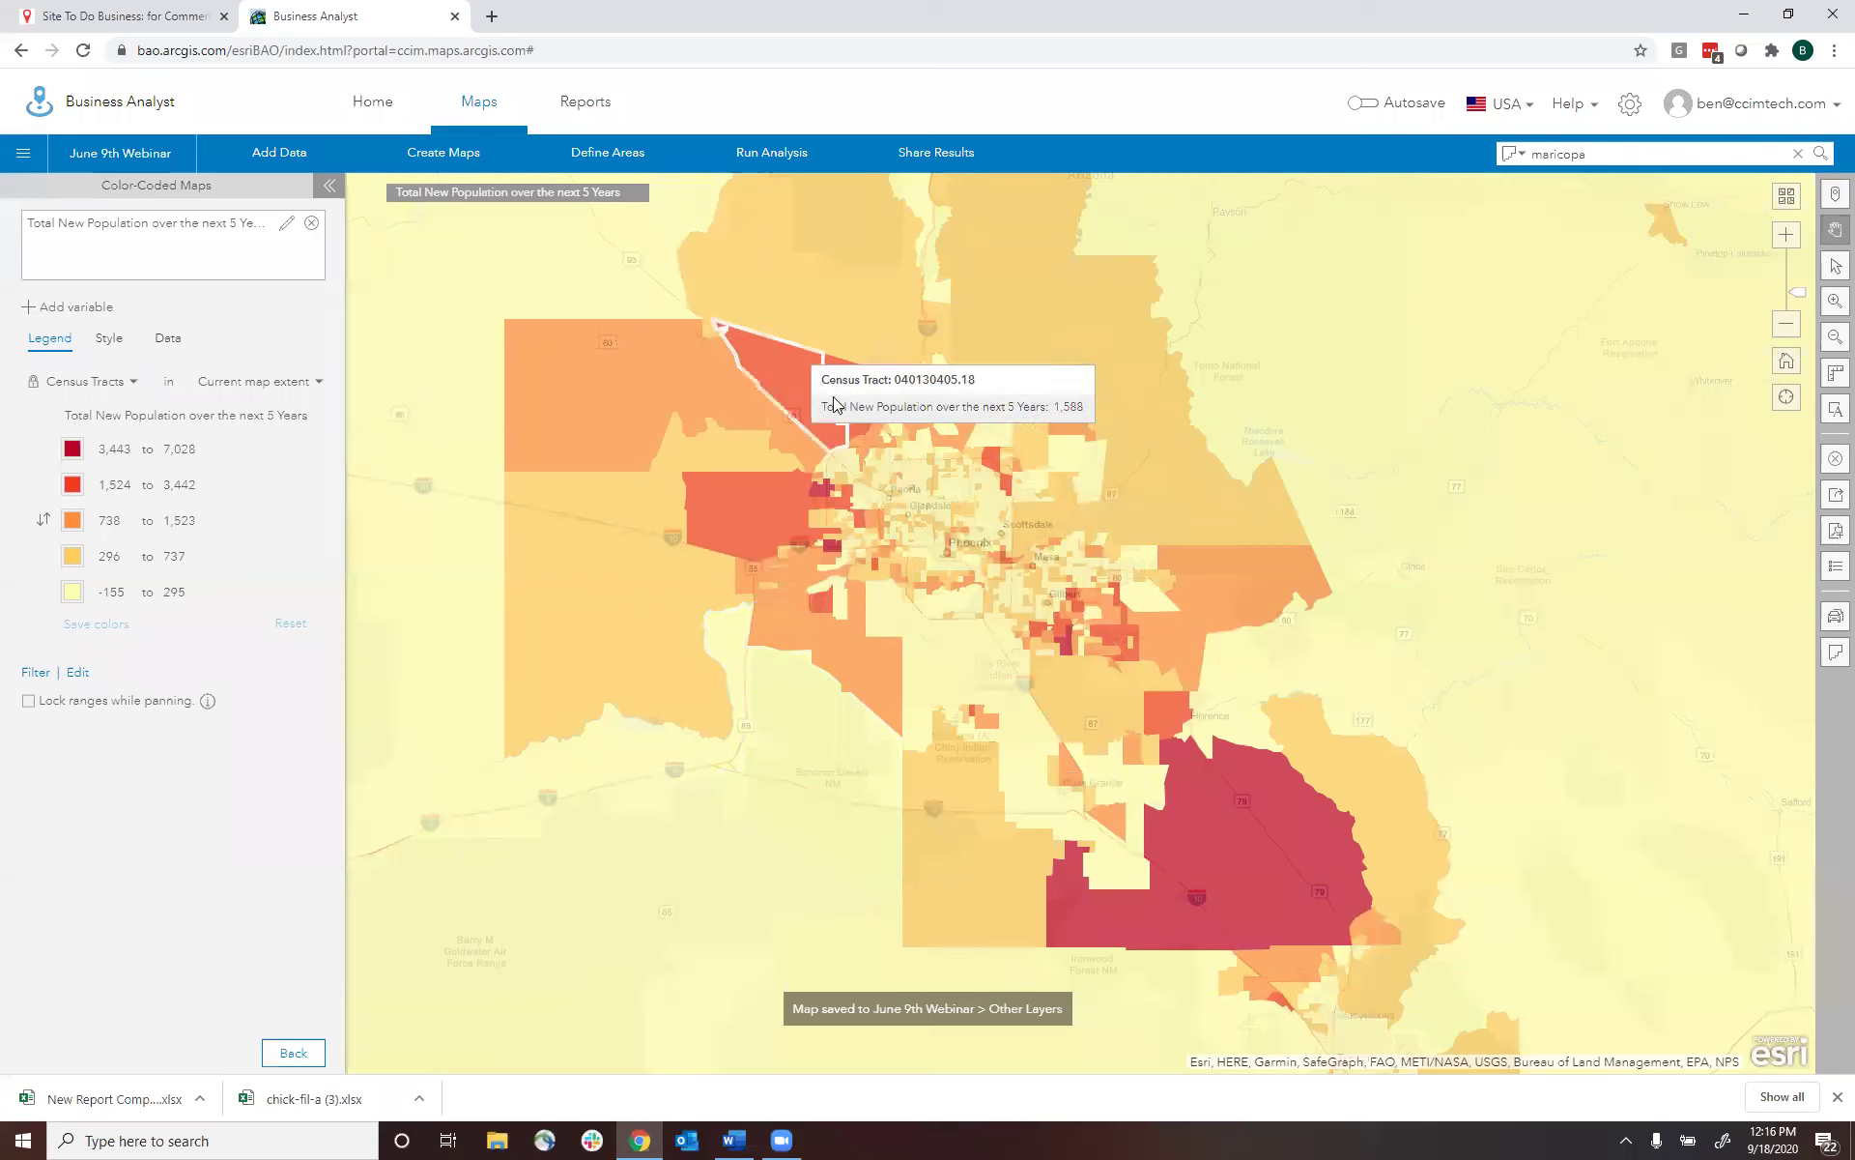
pyautogui.click(129, 387)
pyautogui.click(143, 518)
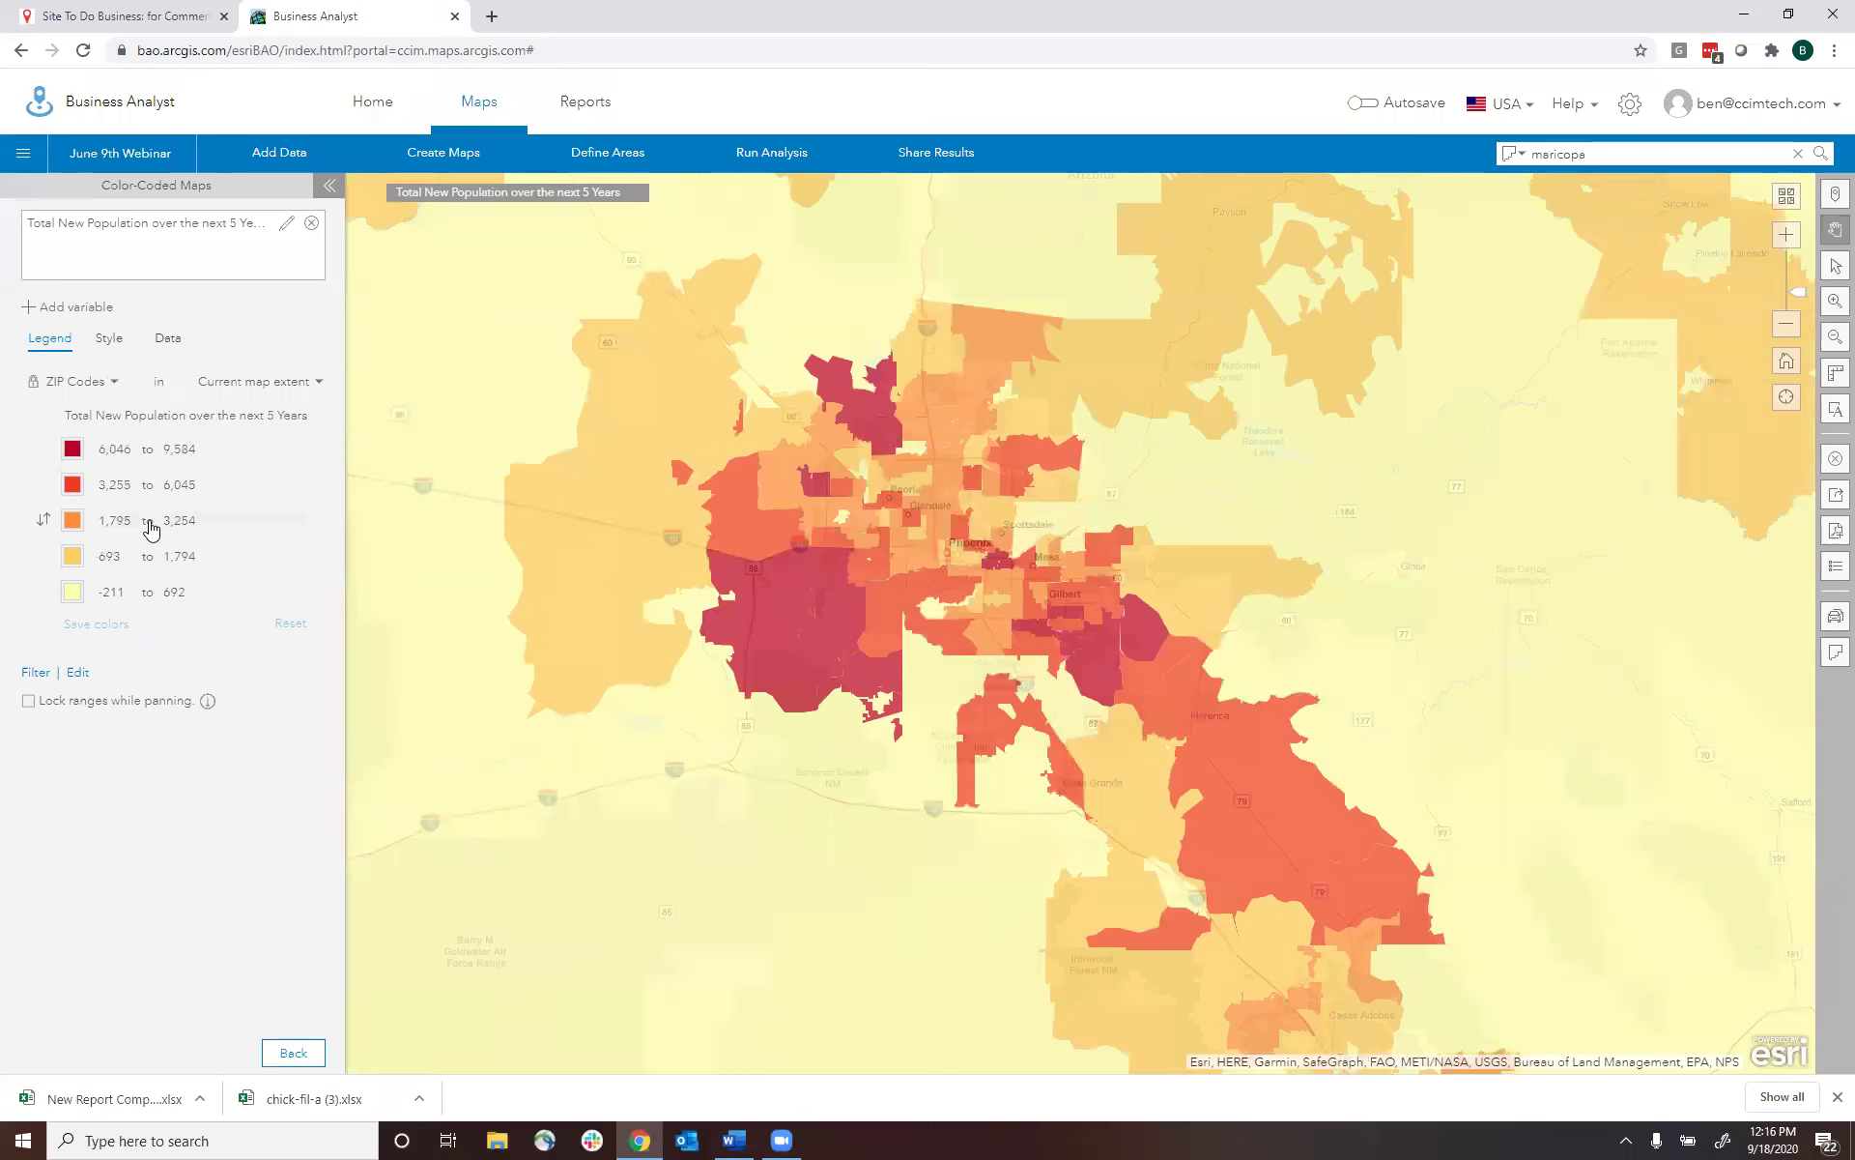
pyautogui.moveTo(798, 633)
pyautogui.click(108, 339)
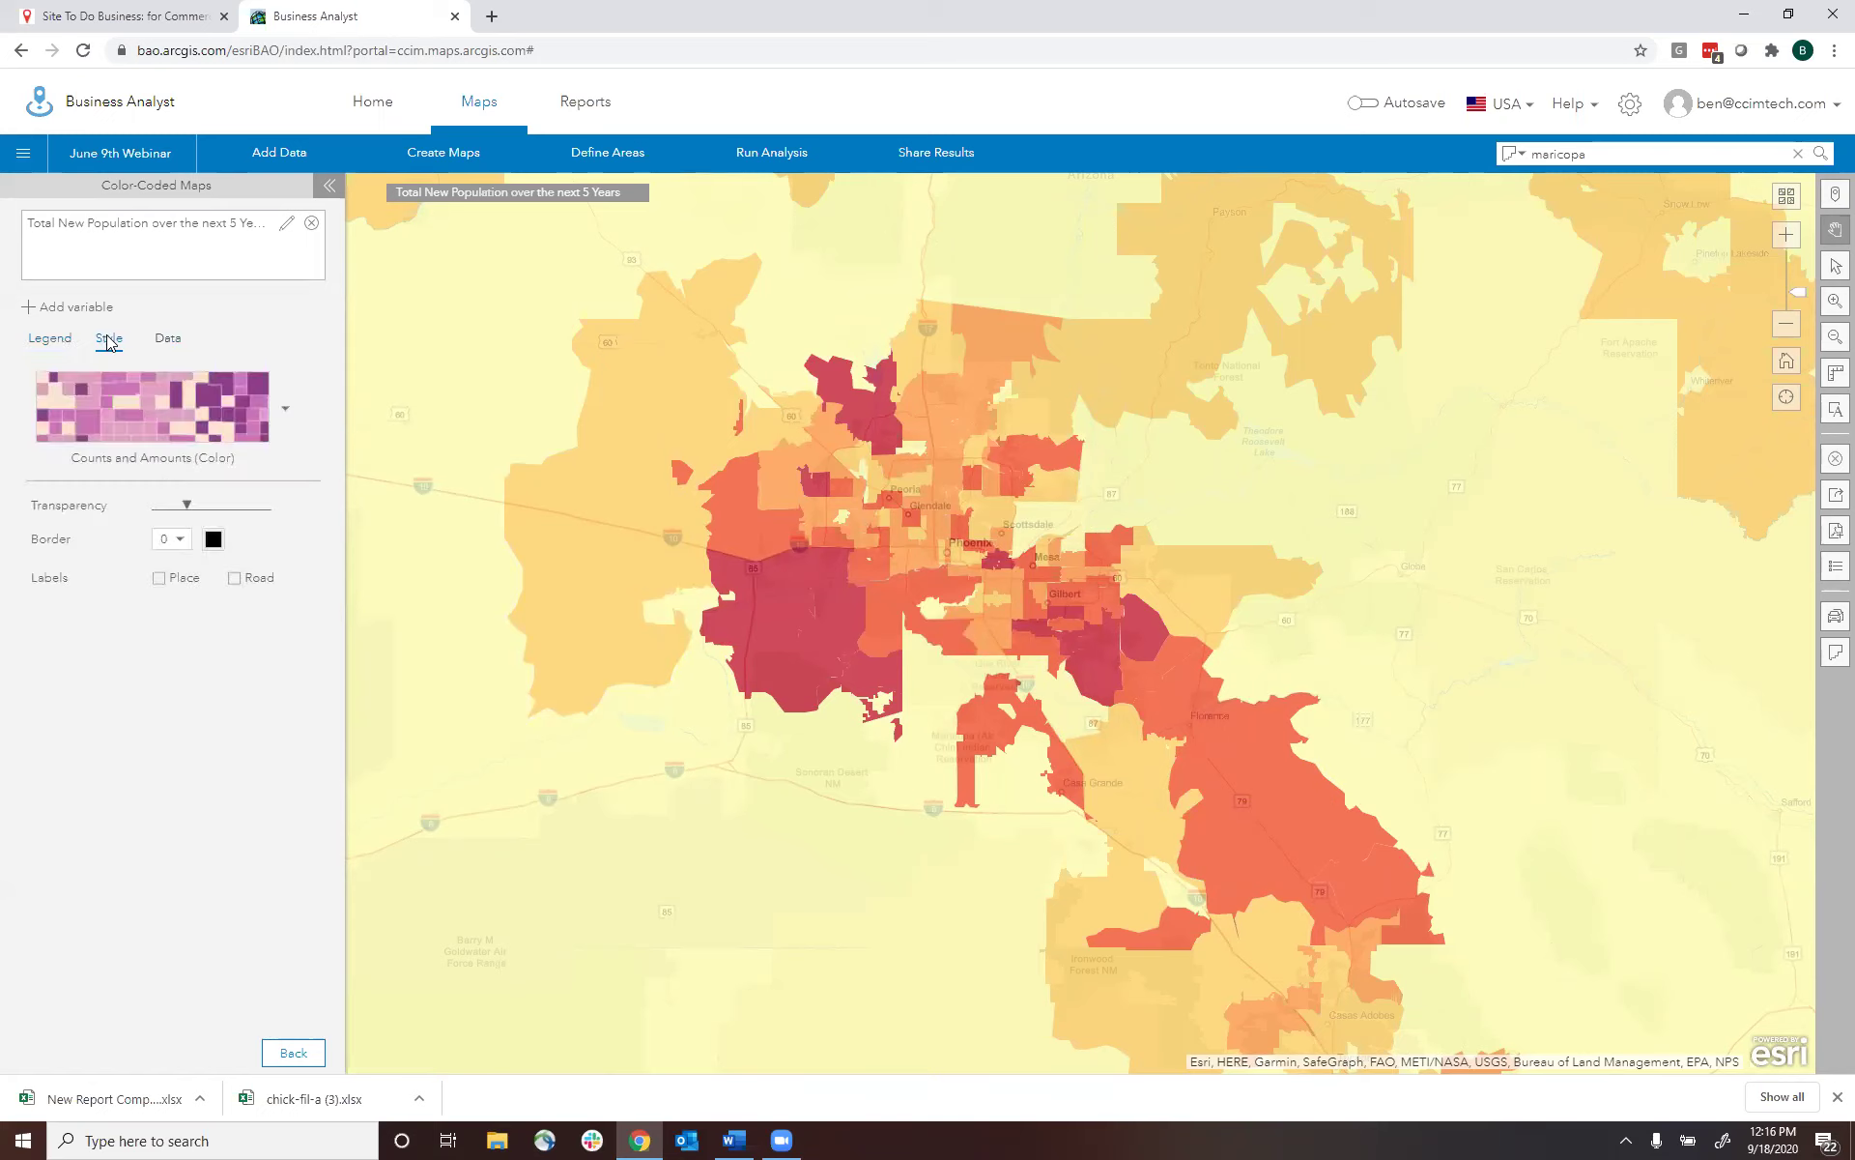
pyautogui.click(168, 340)
pyautogui.click(50, 339)
pyautogui.click(37, 675)
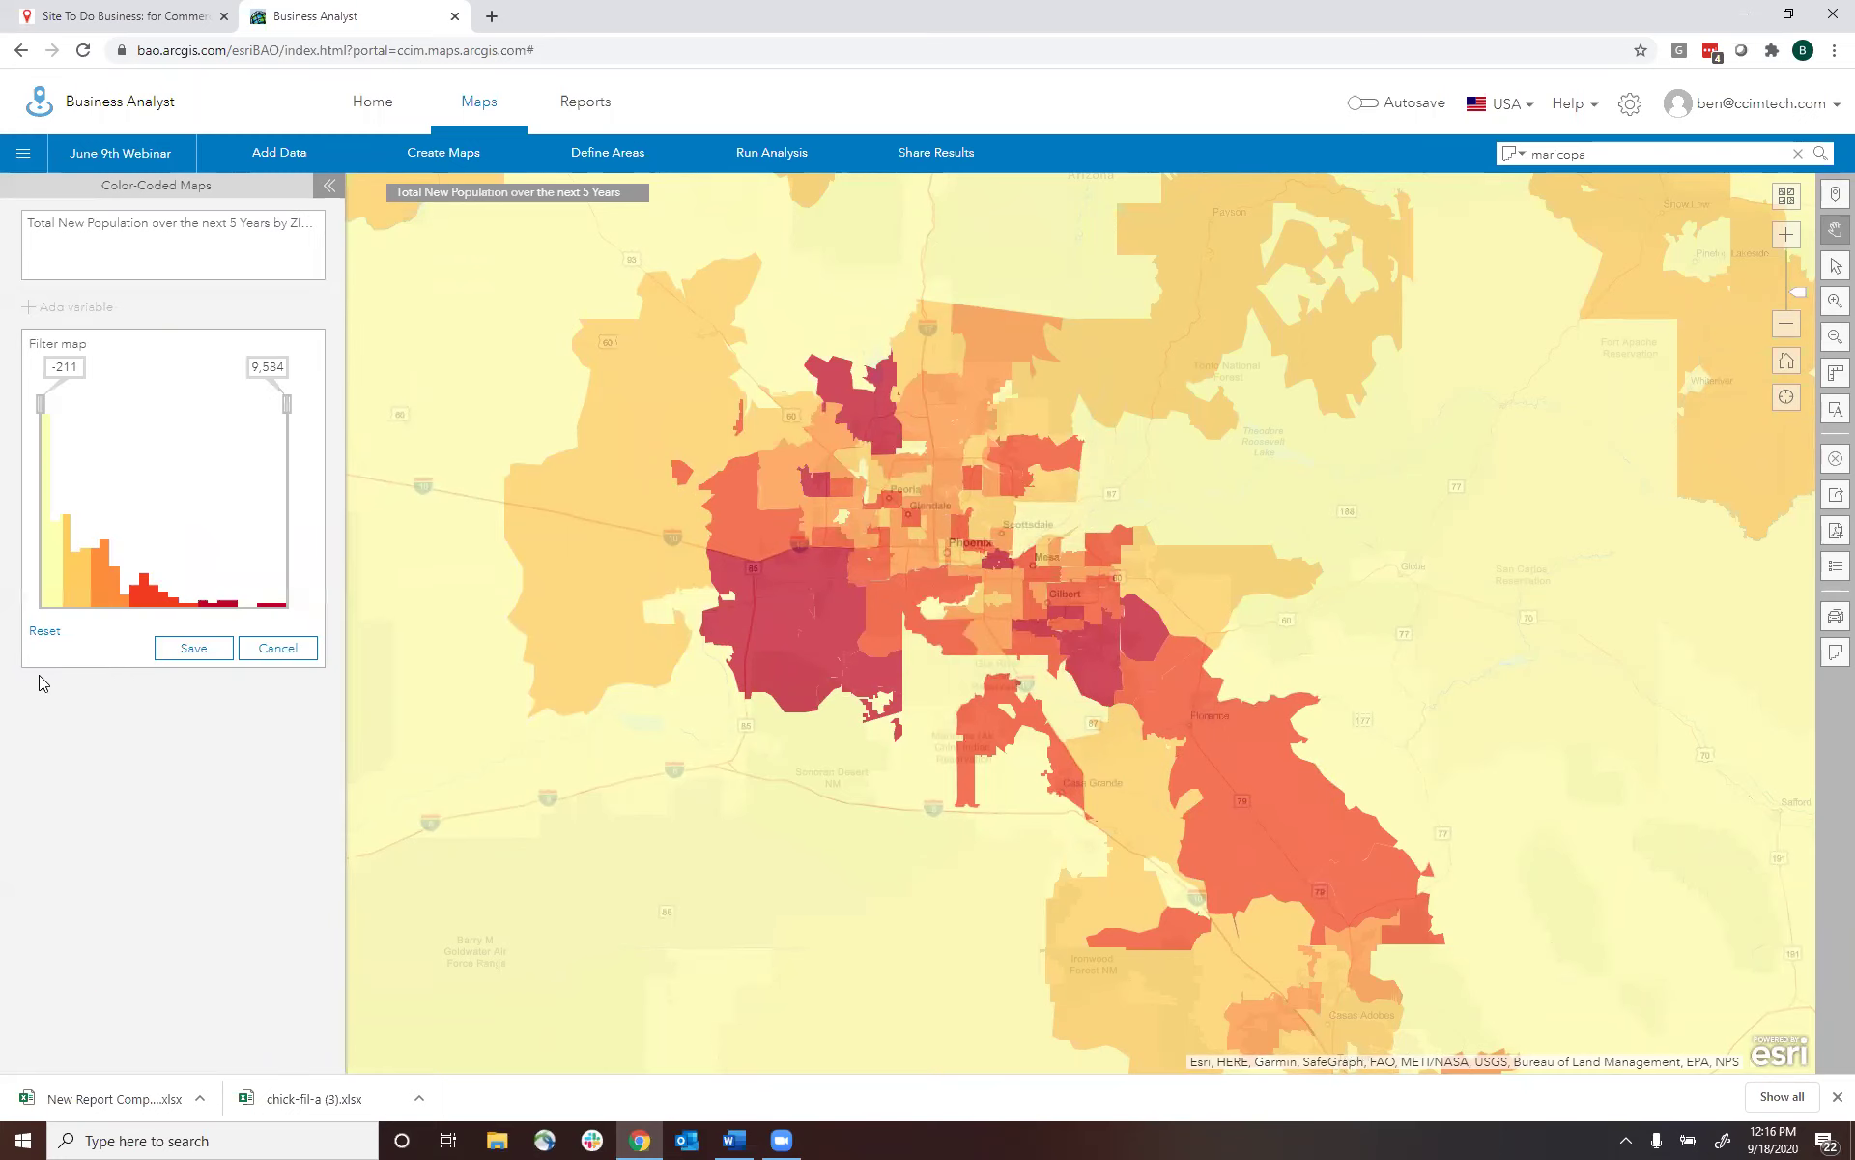
pyautogui.moveTo(83, 367); pyautogui.dragTo(4, 359)
pyautogui.write('6000')
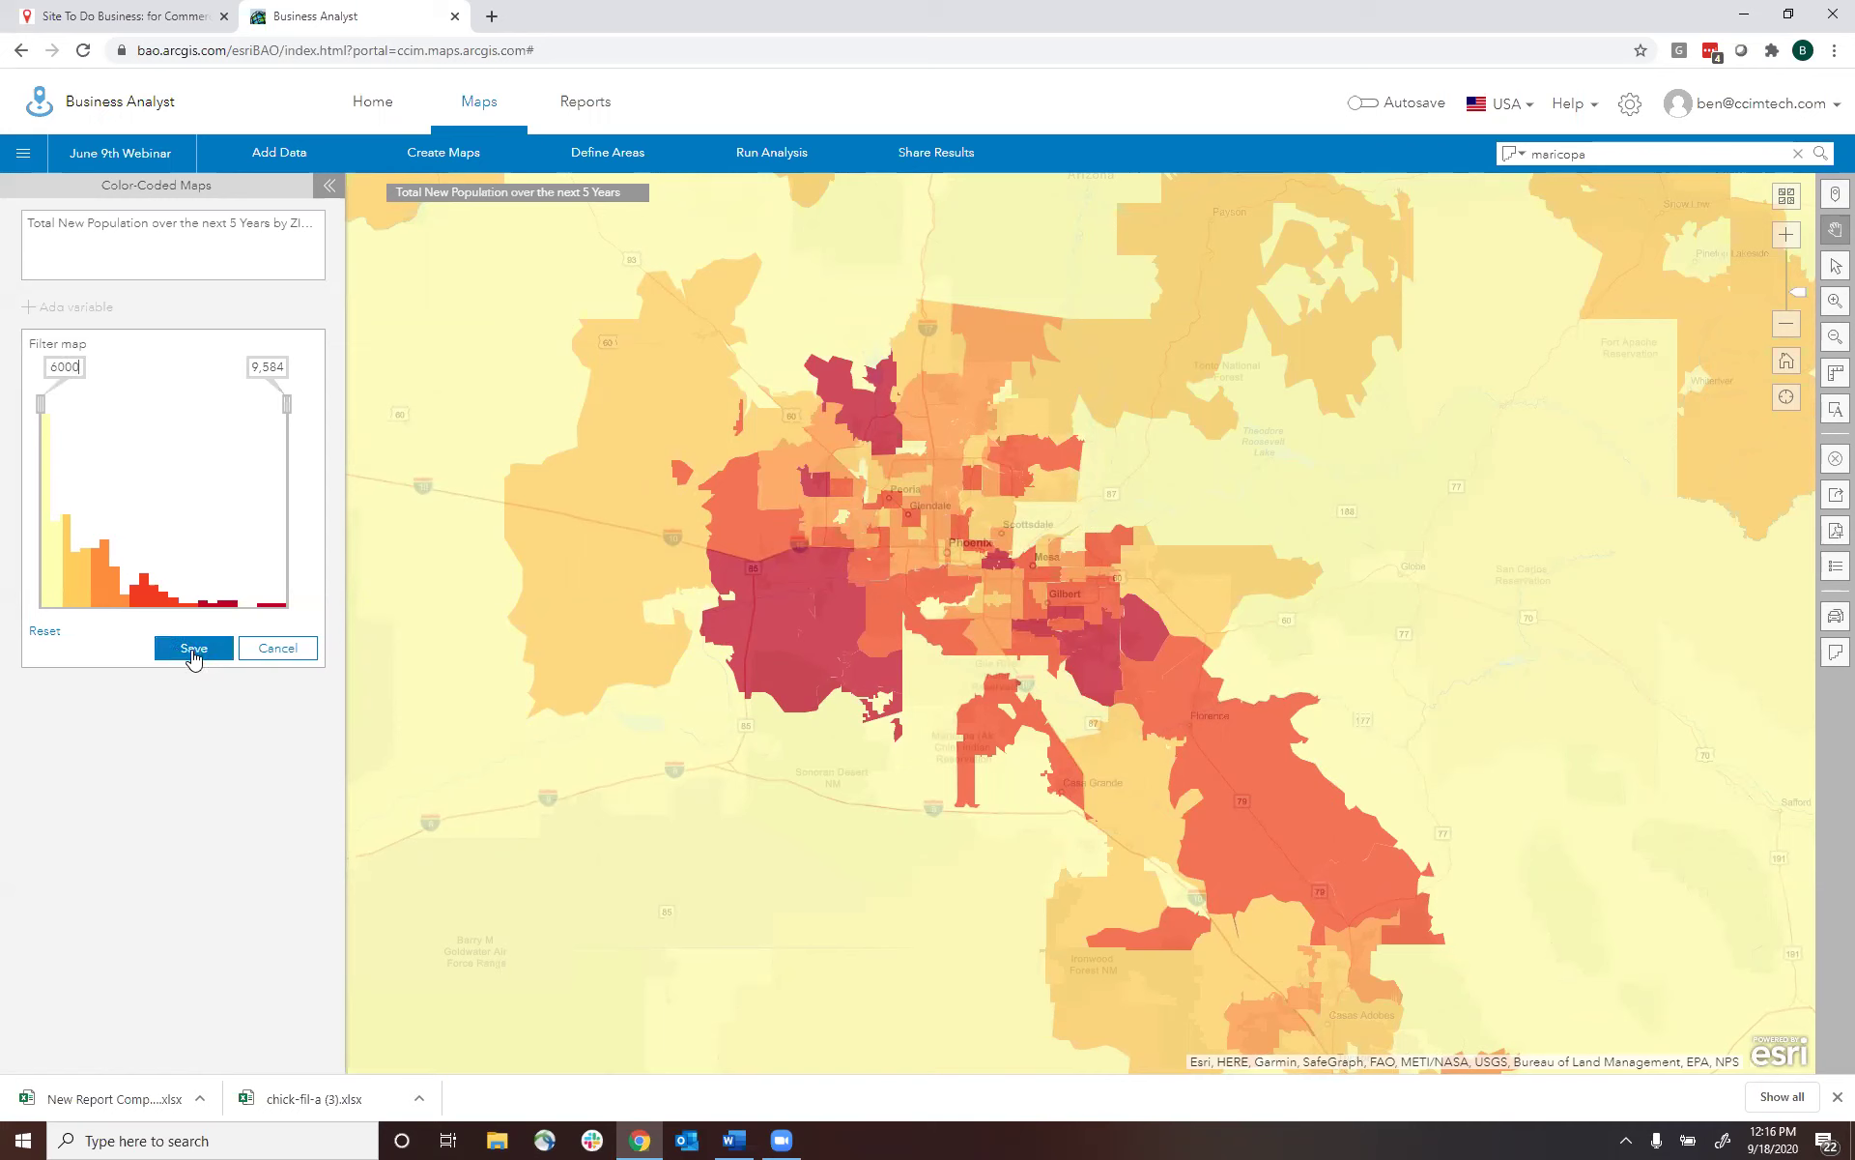
pyautogui.click(193, 649)
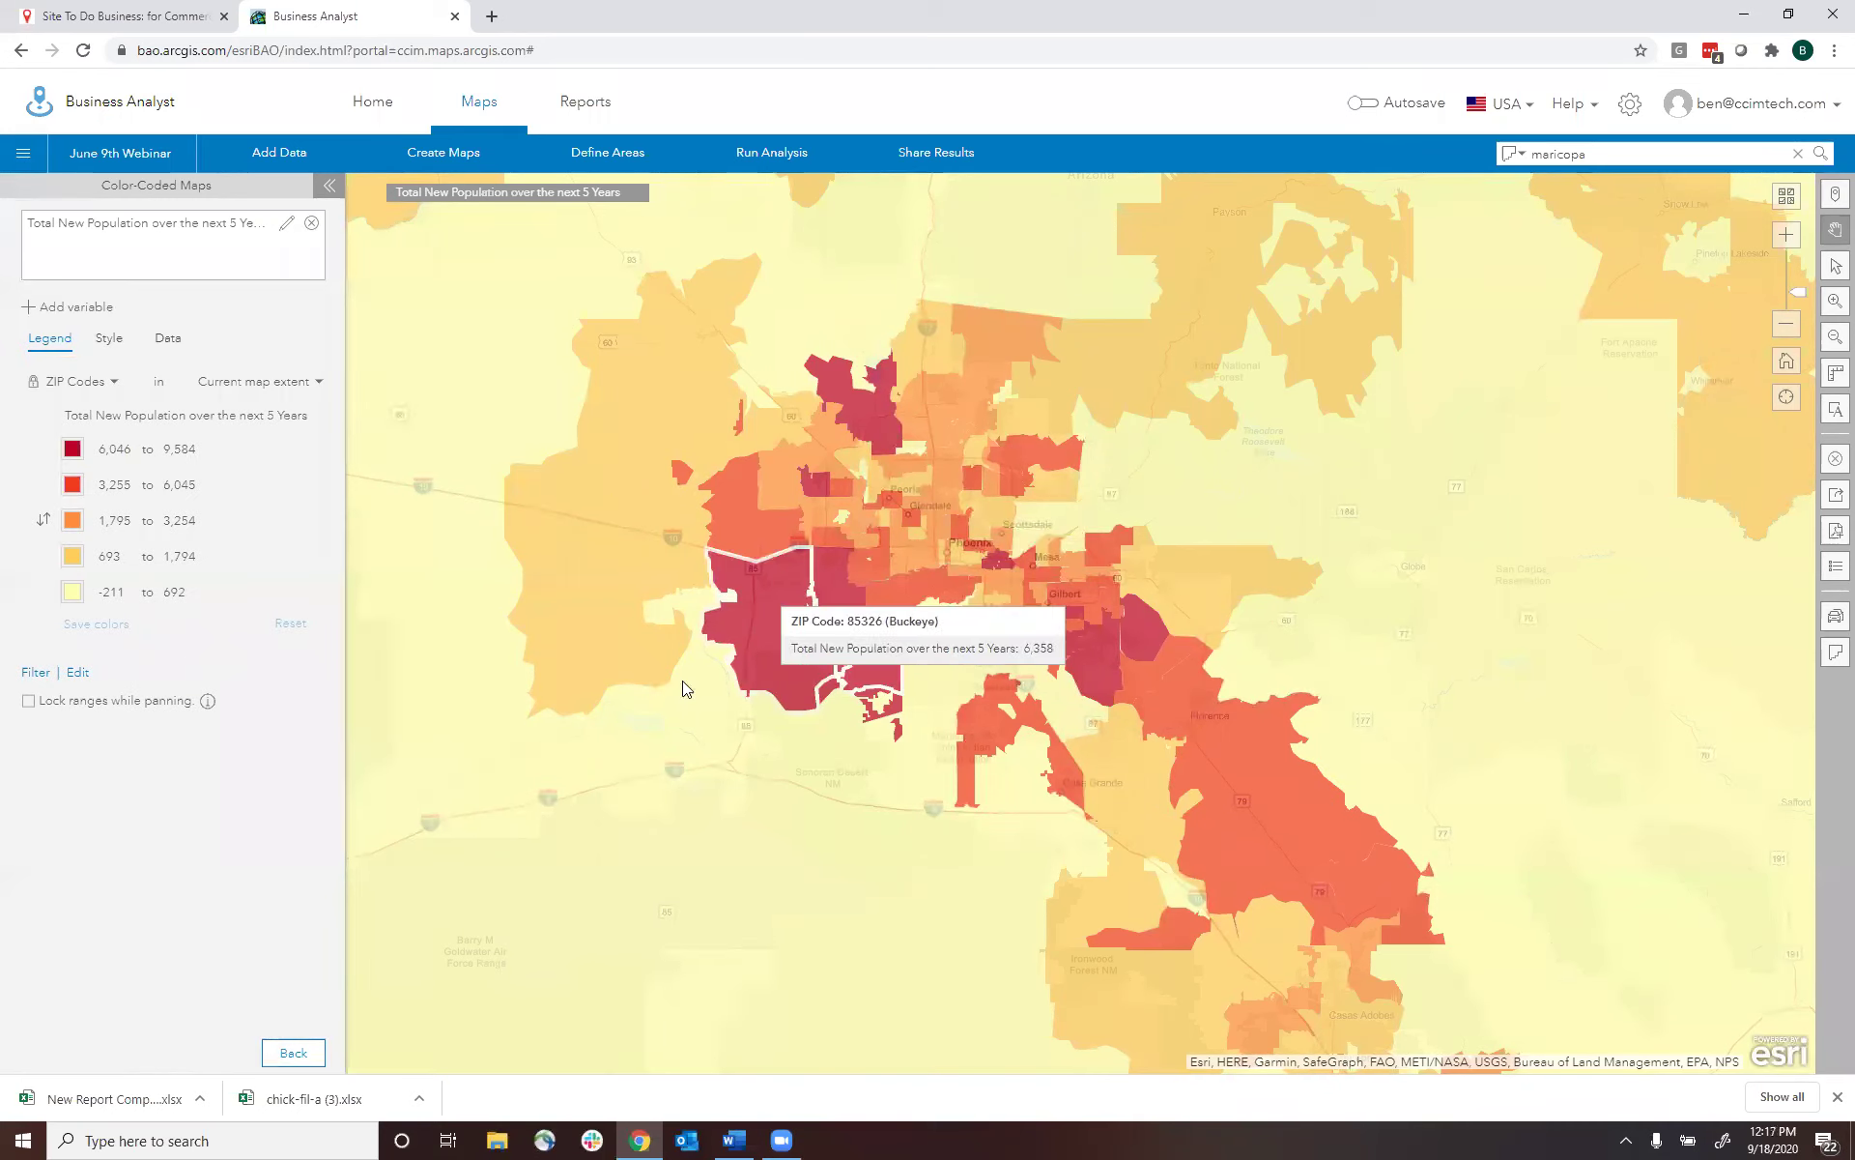
pyautogui.click(77, 673)
pyautogui.click(249, 368)
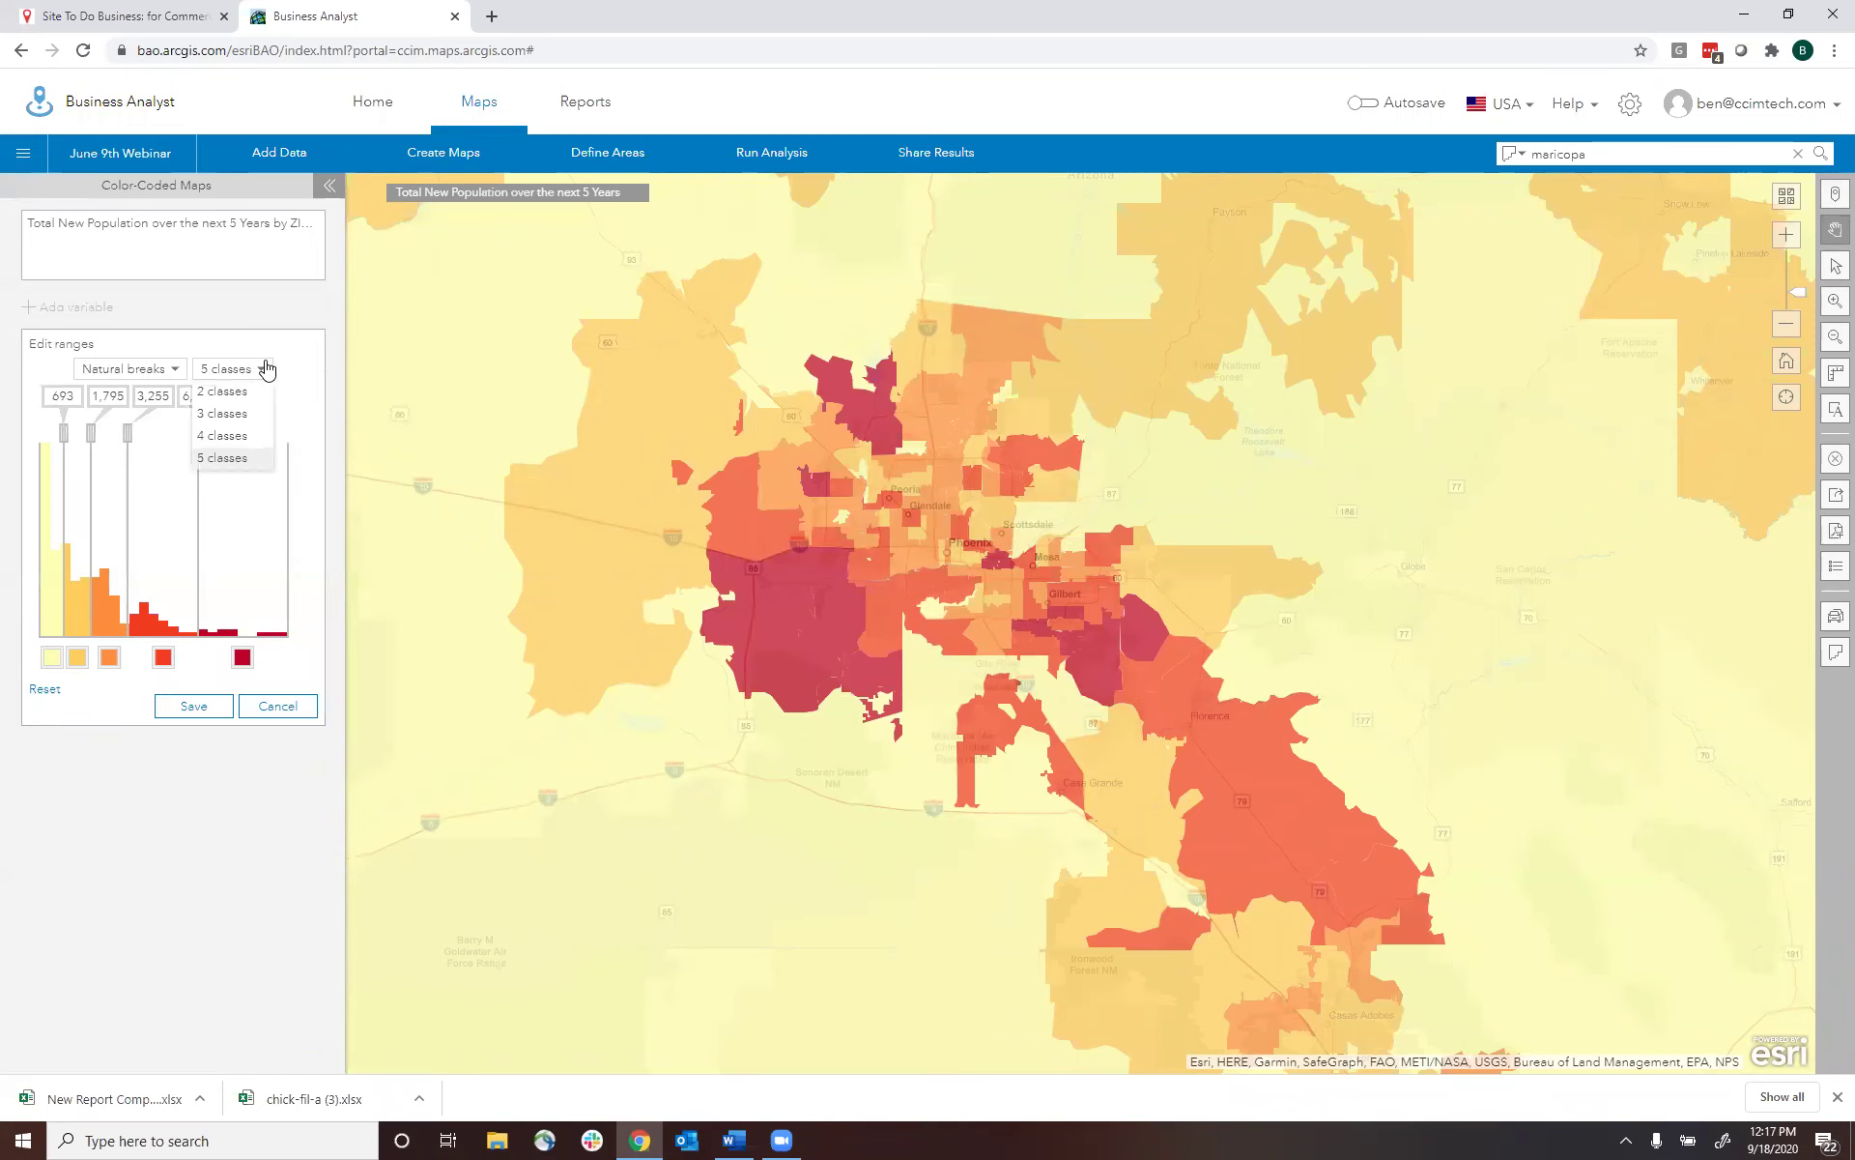
pyautogui.click(232, 404)
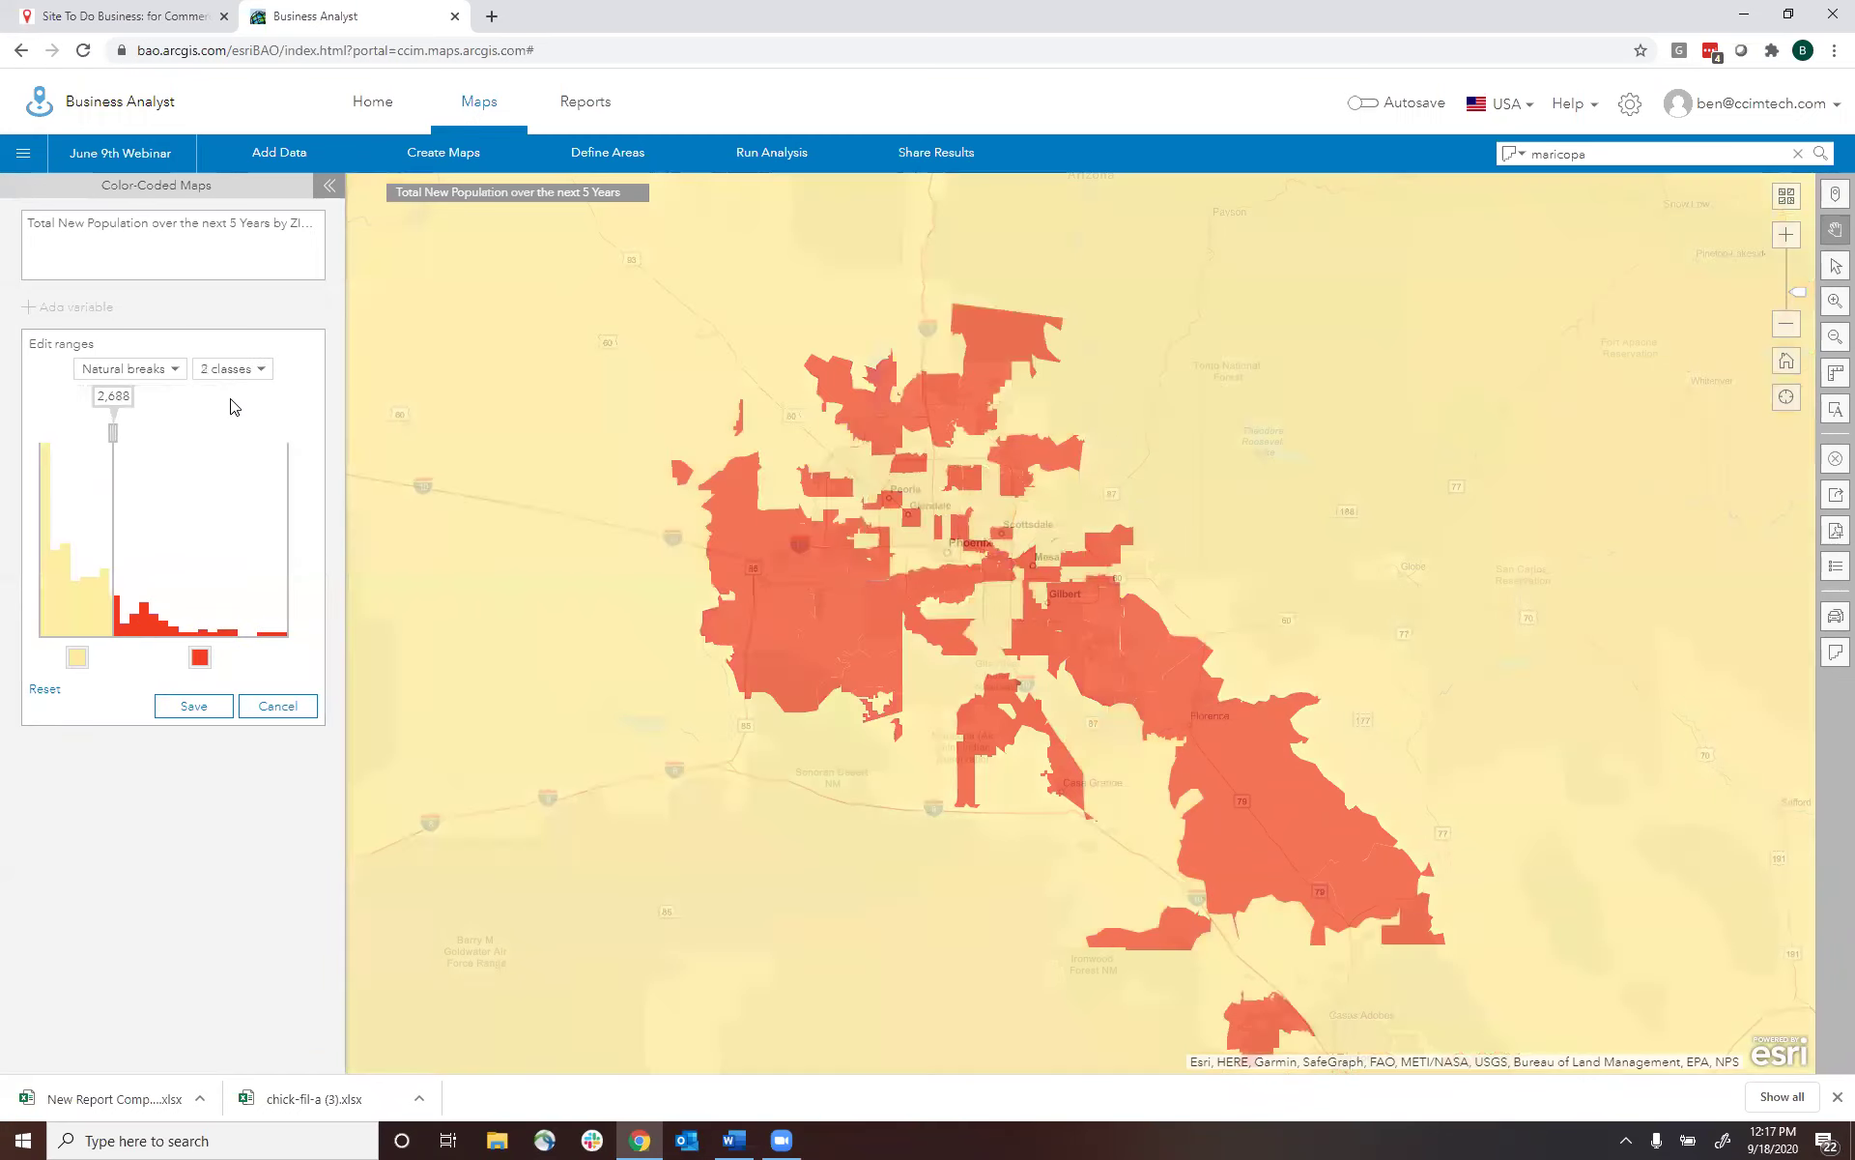
pyautogui.moveTo(113, 432)
pyautogui.mouseDown()
pyautogui.moveTo(254, 432)
pyautogui.moveTo(115, 447)
pyautogui.mouseUp()
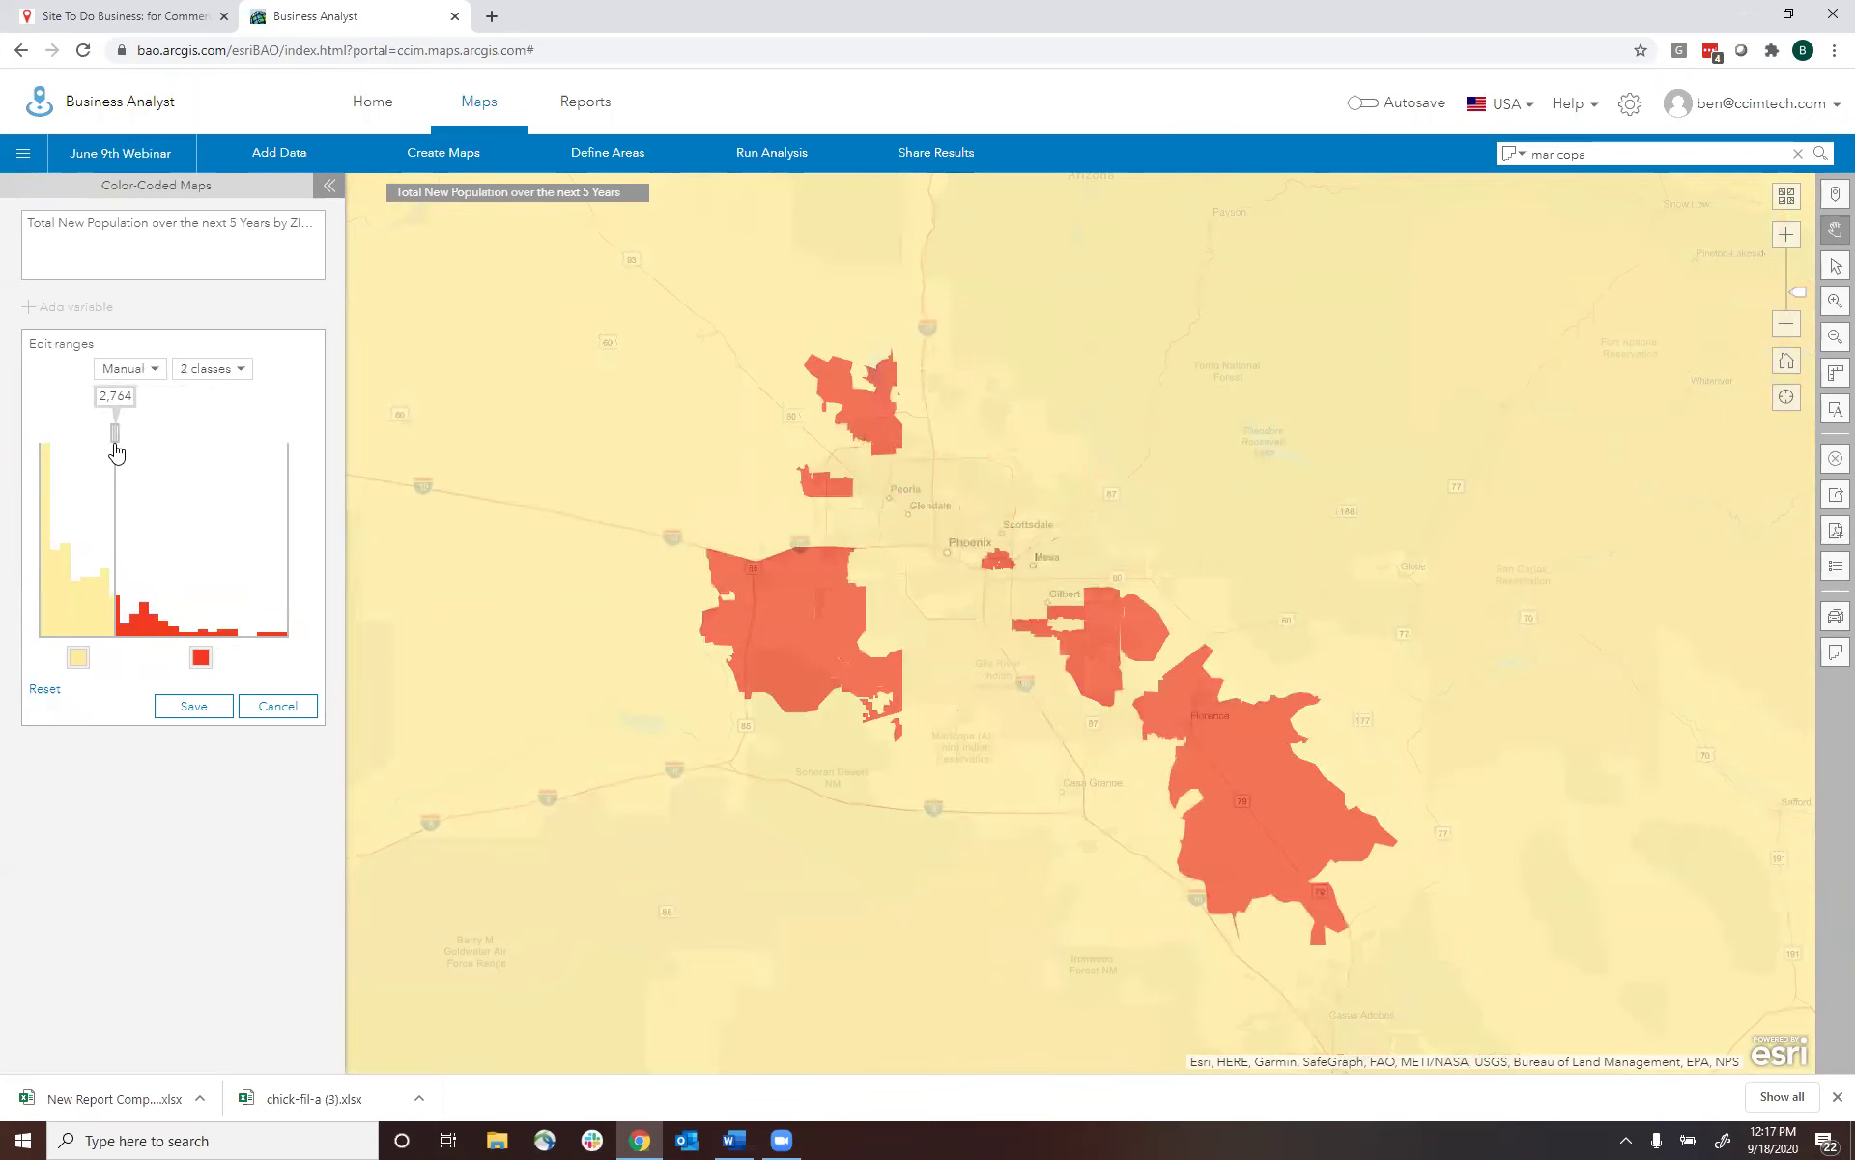
pyautogui.click(309, 705)
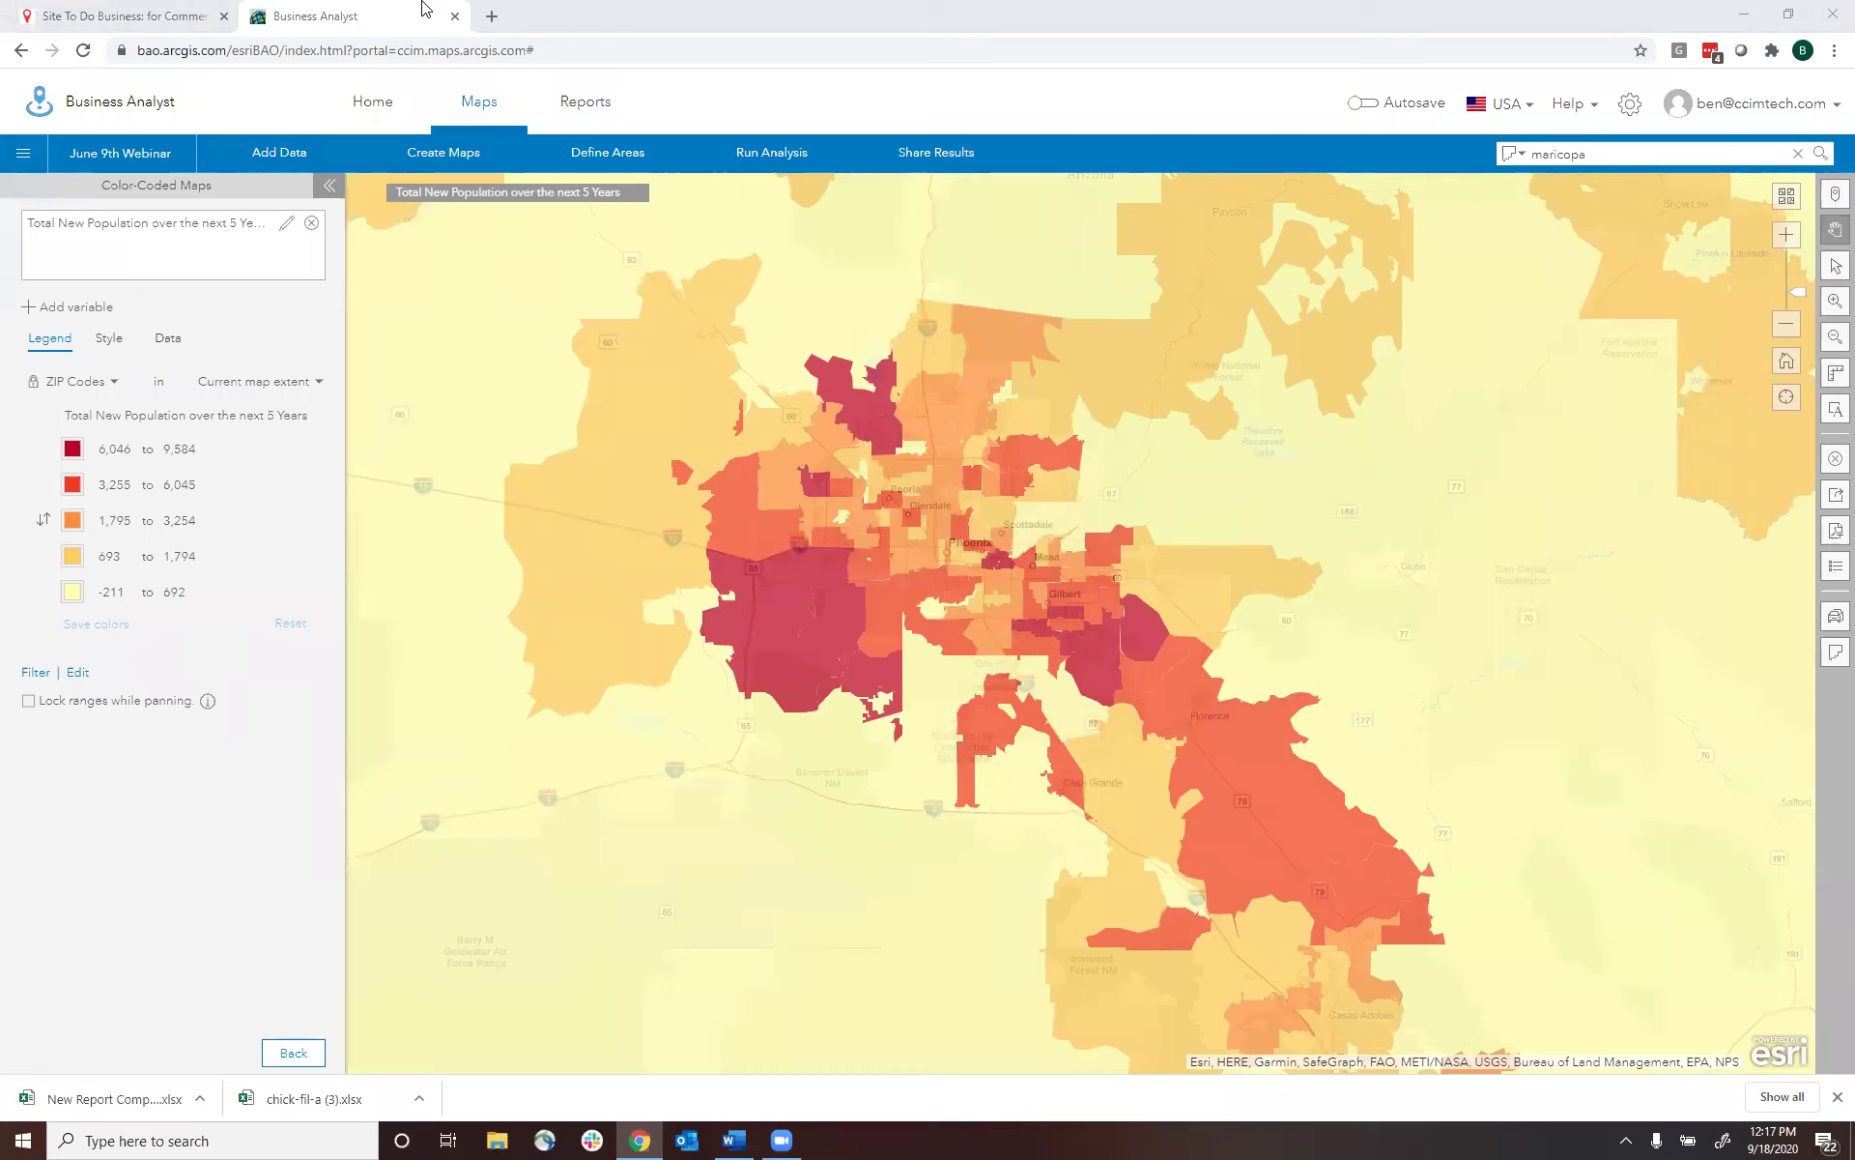
pyautogui.moveTo(1325, 301)
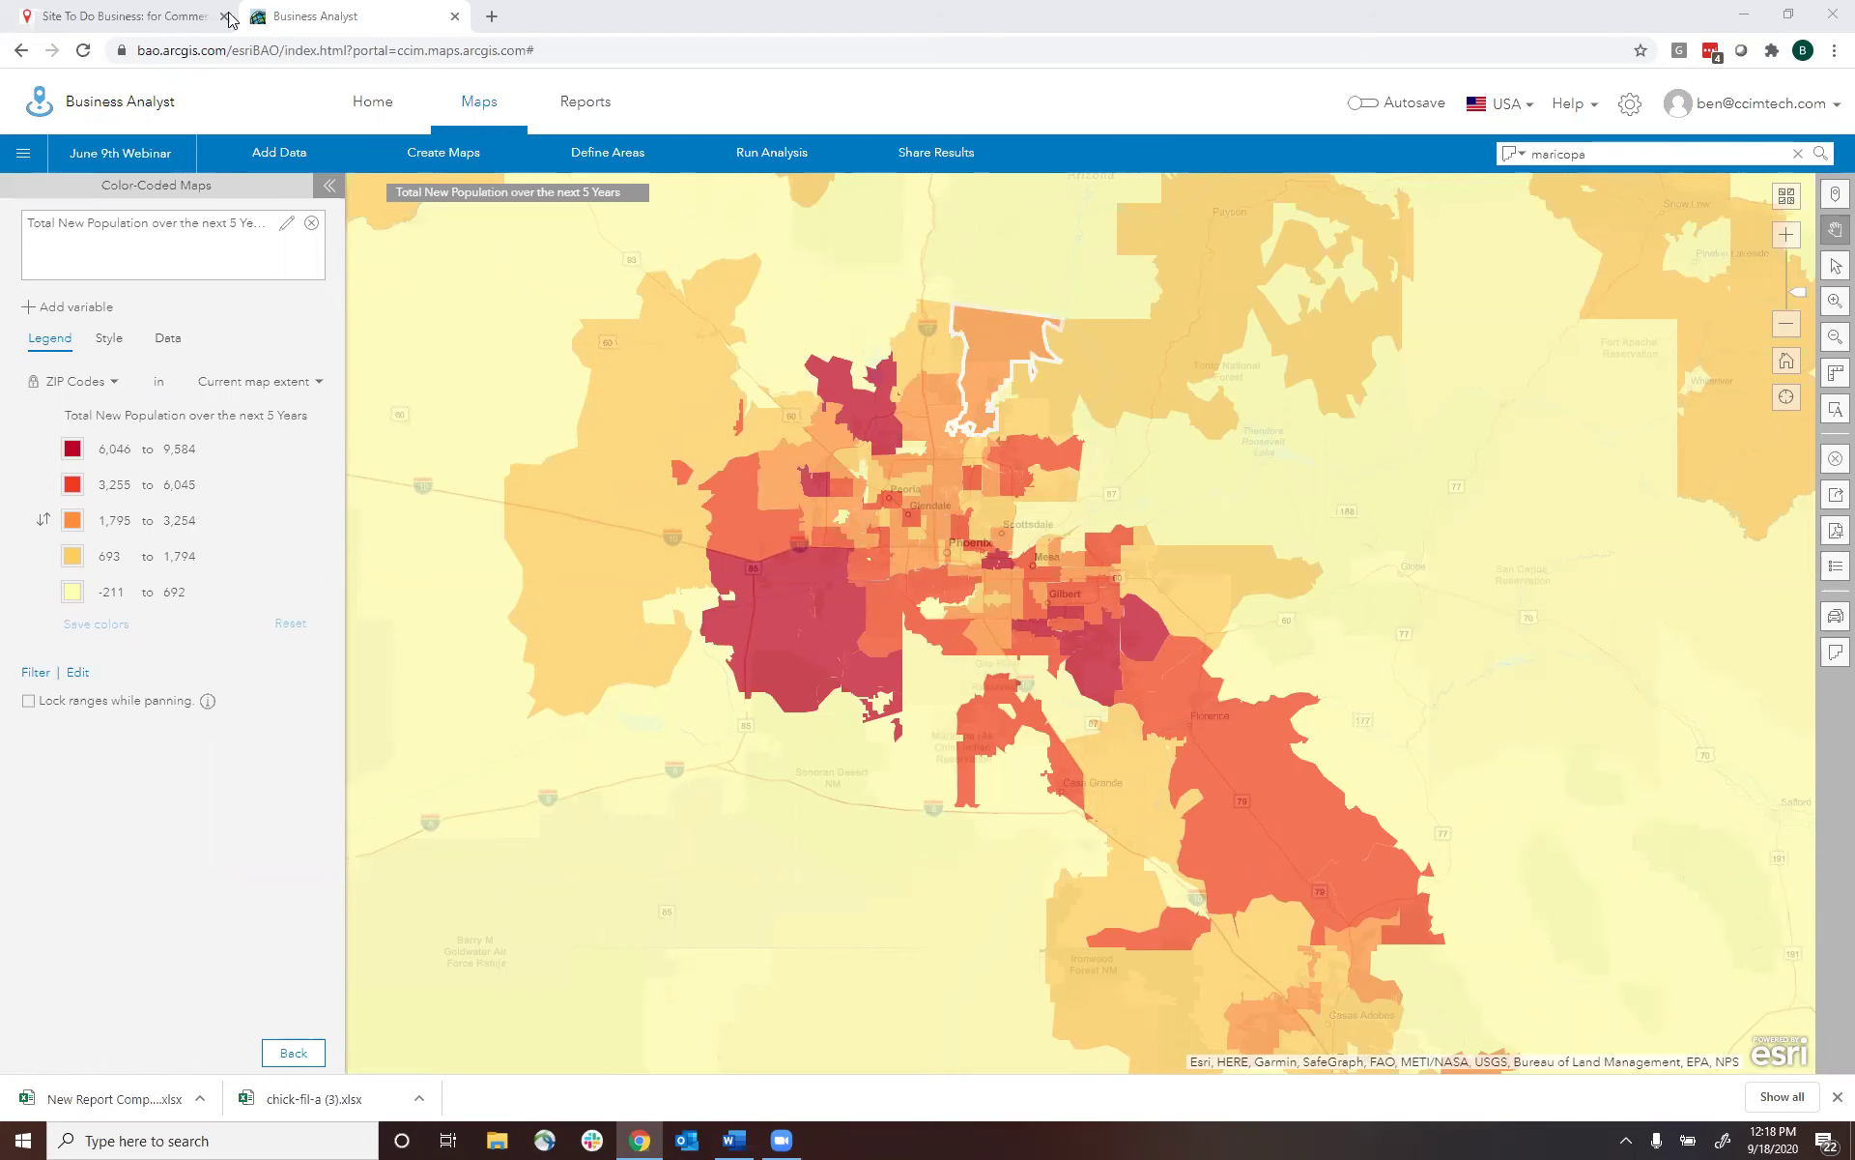
# - Open the STDB Learning Center's Resources page, briefly checking back on the Business Analyst map
pyautogui.click(150, 16)
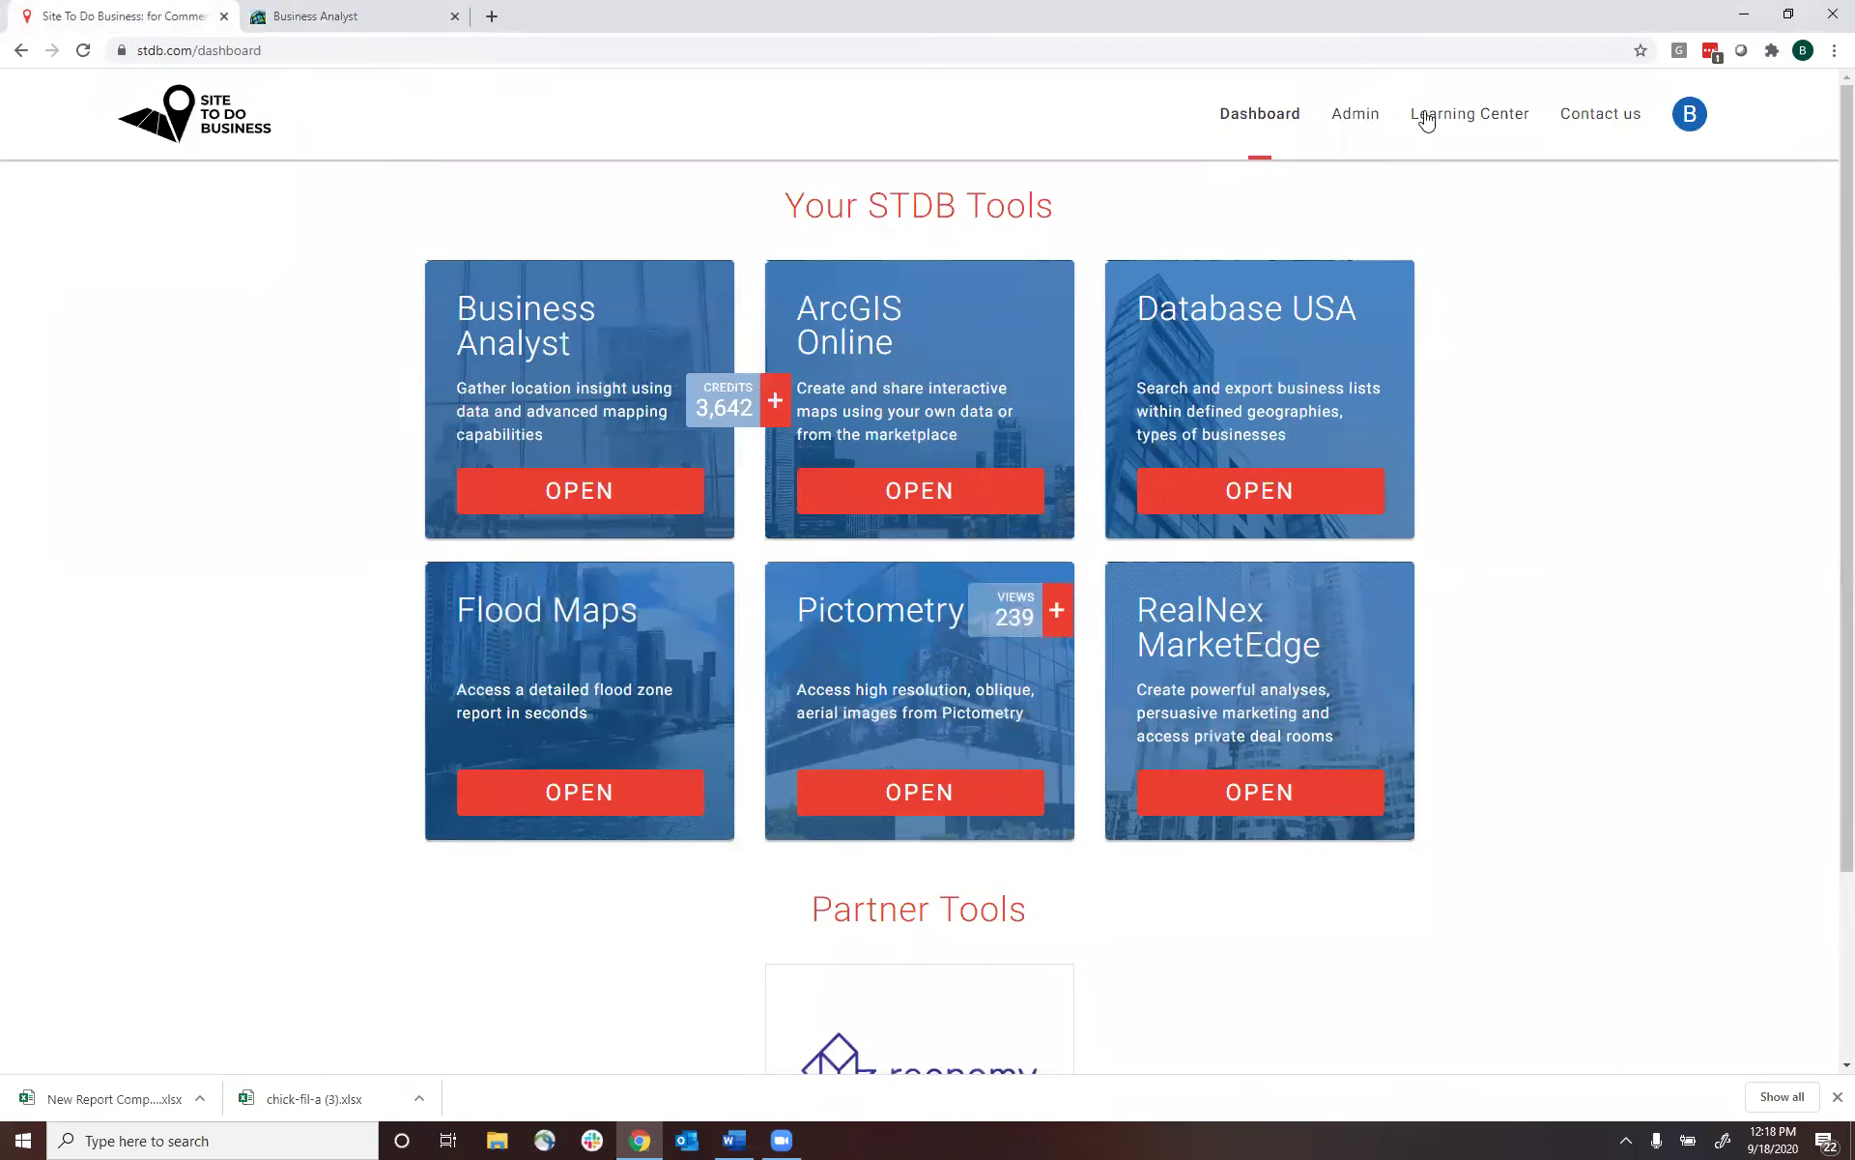
pyautogui.click(1461, 115)
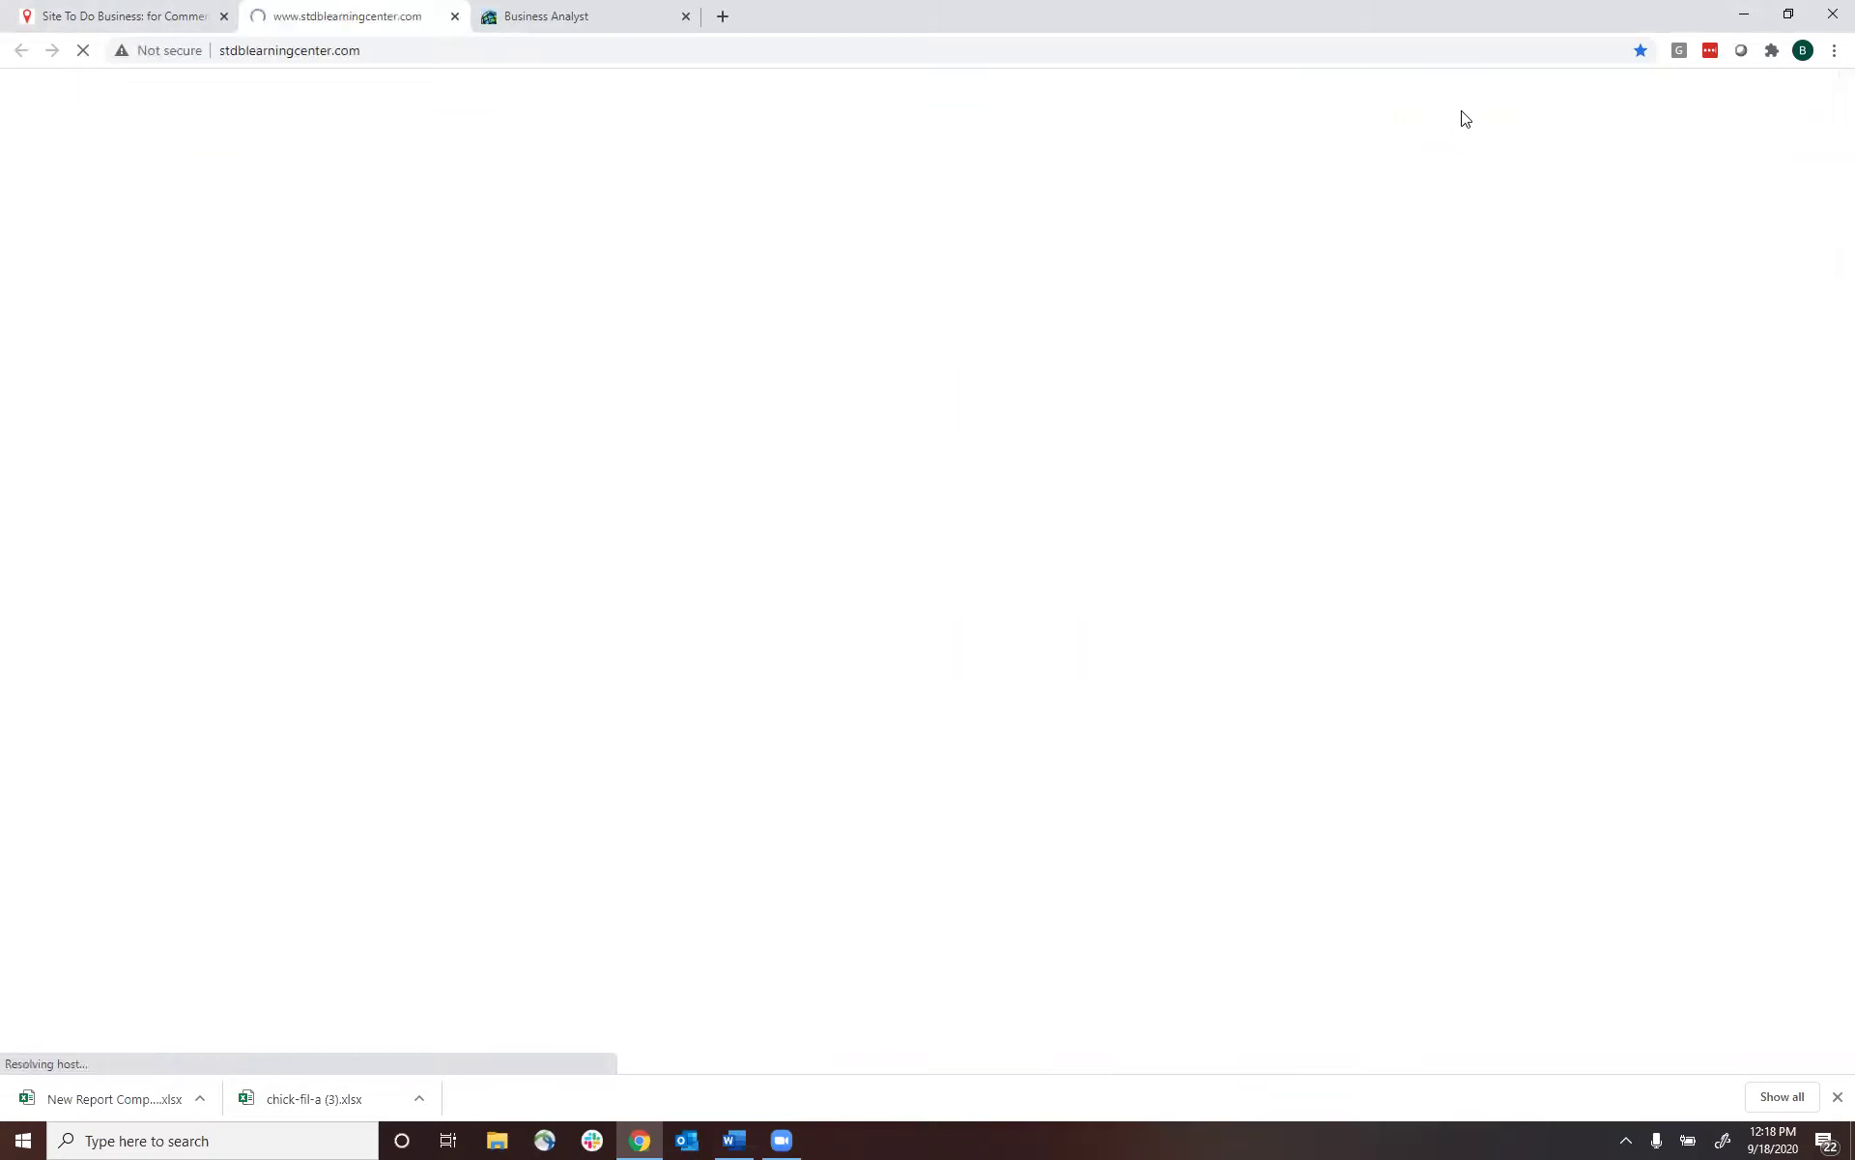
pyautogui.click(1158, 135)
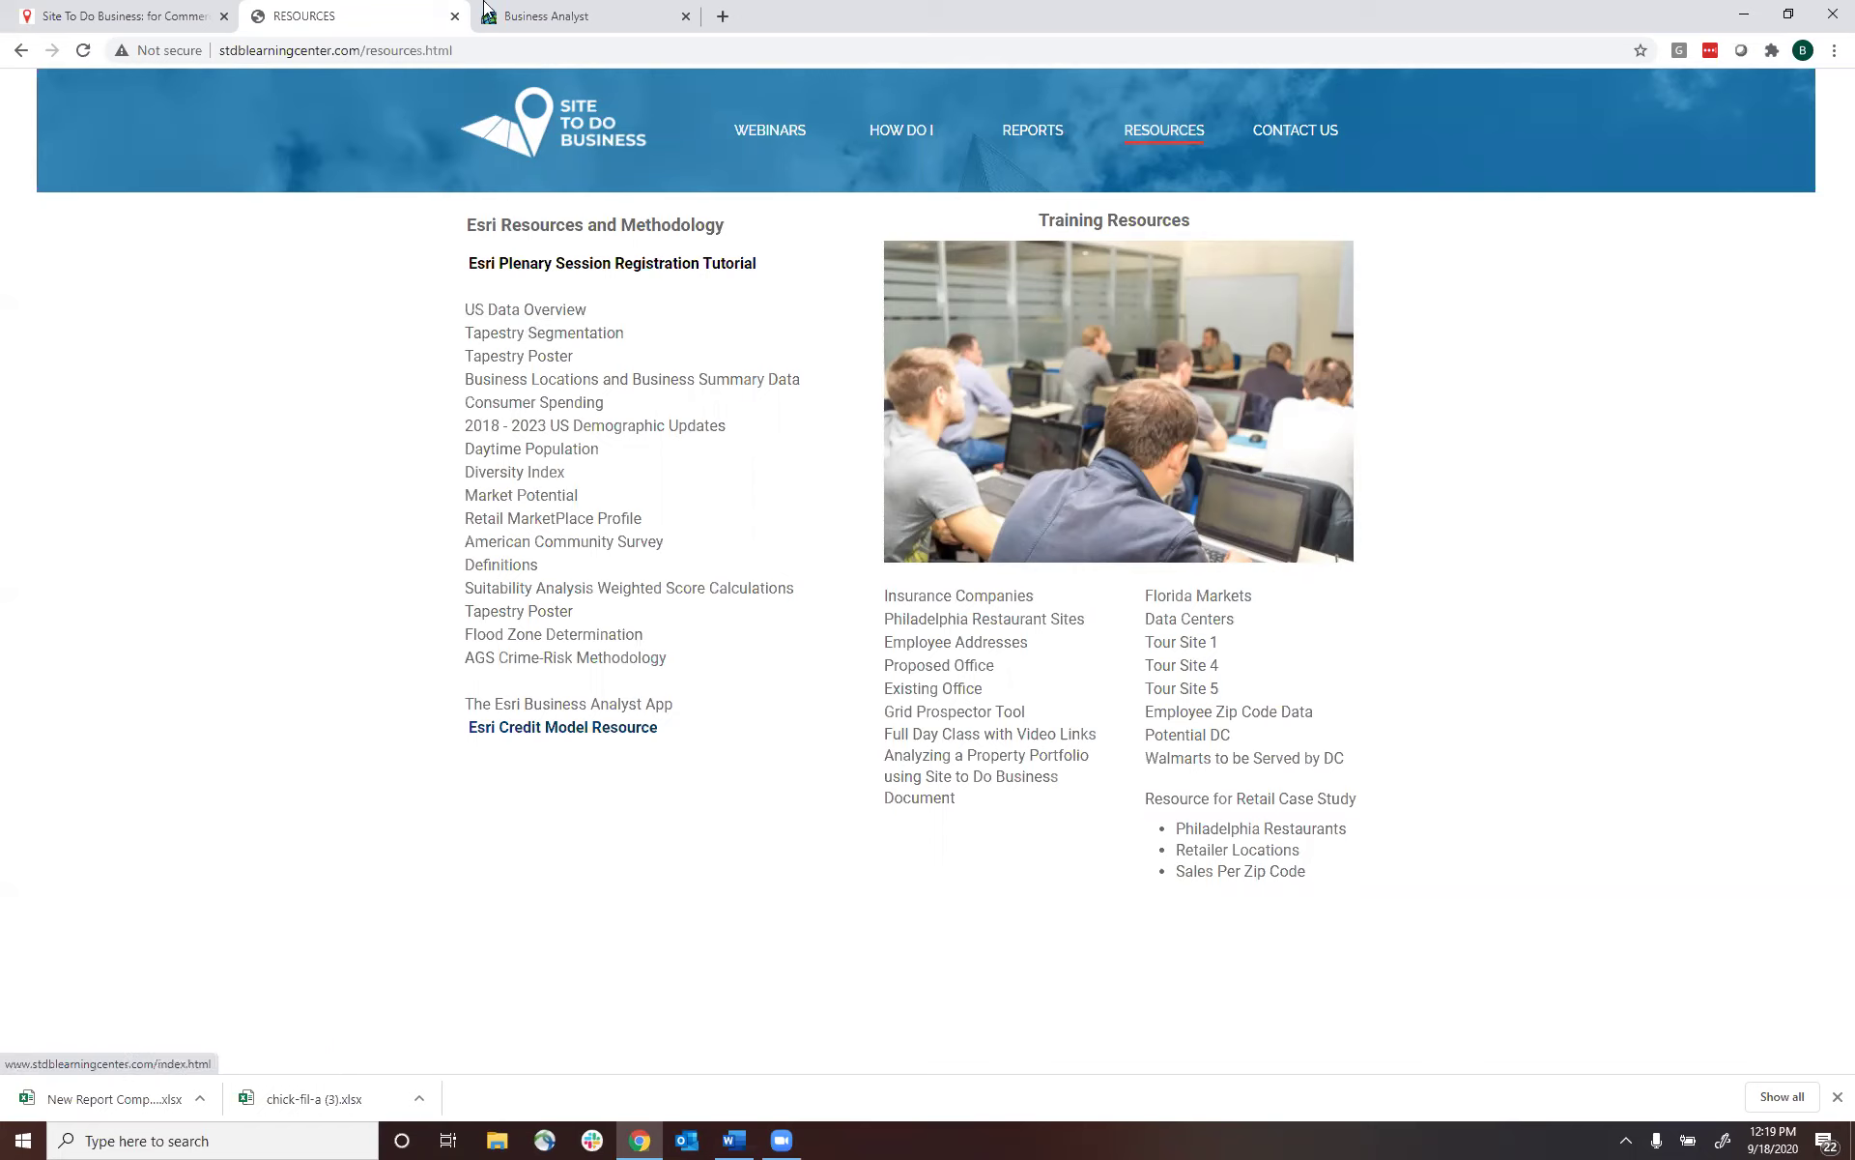
pyautogui.click(529, 15)
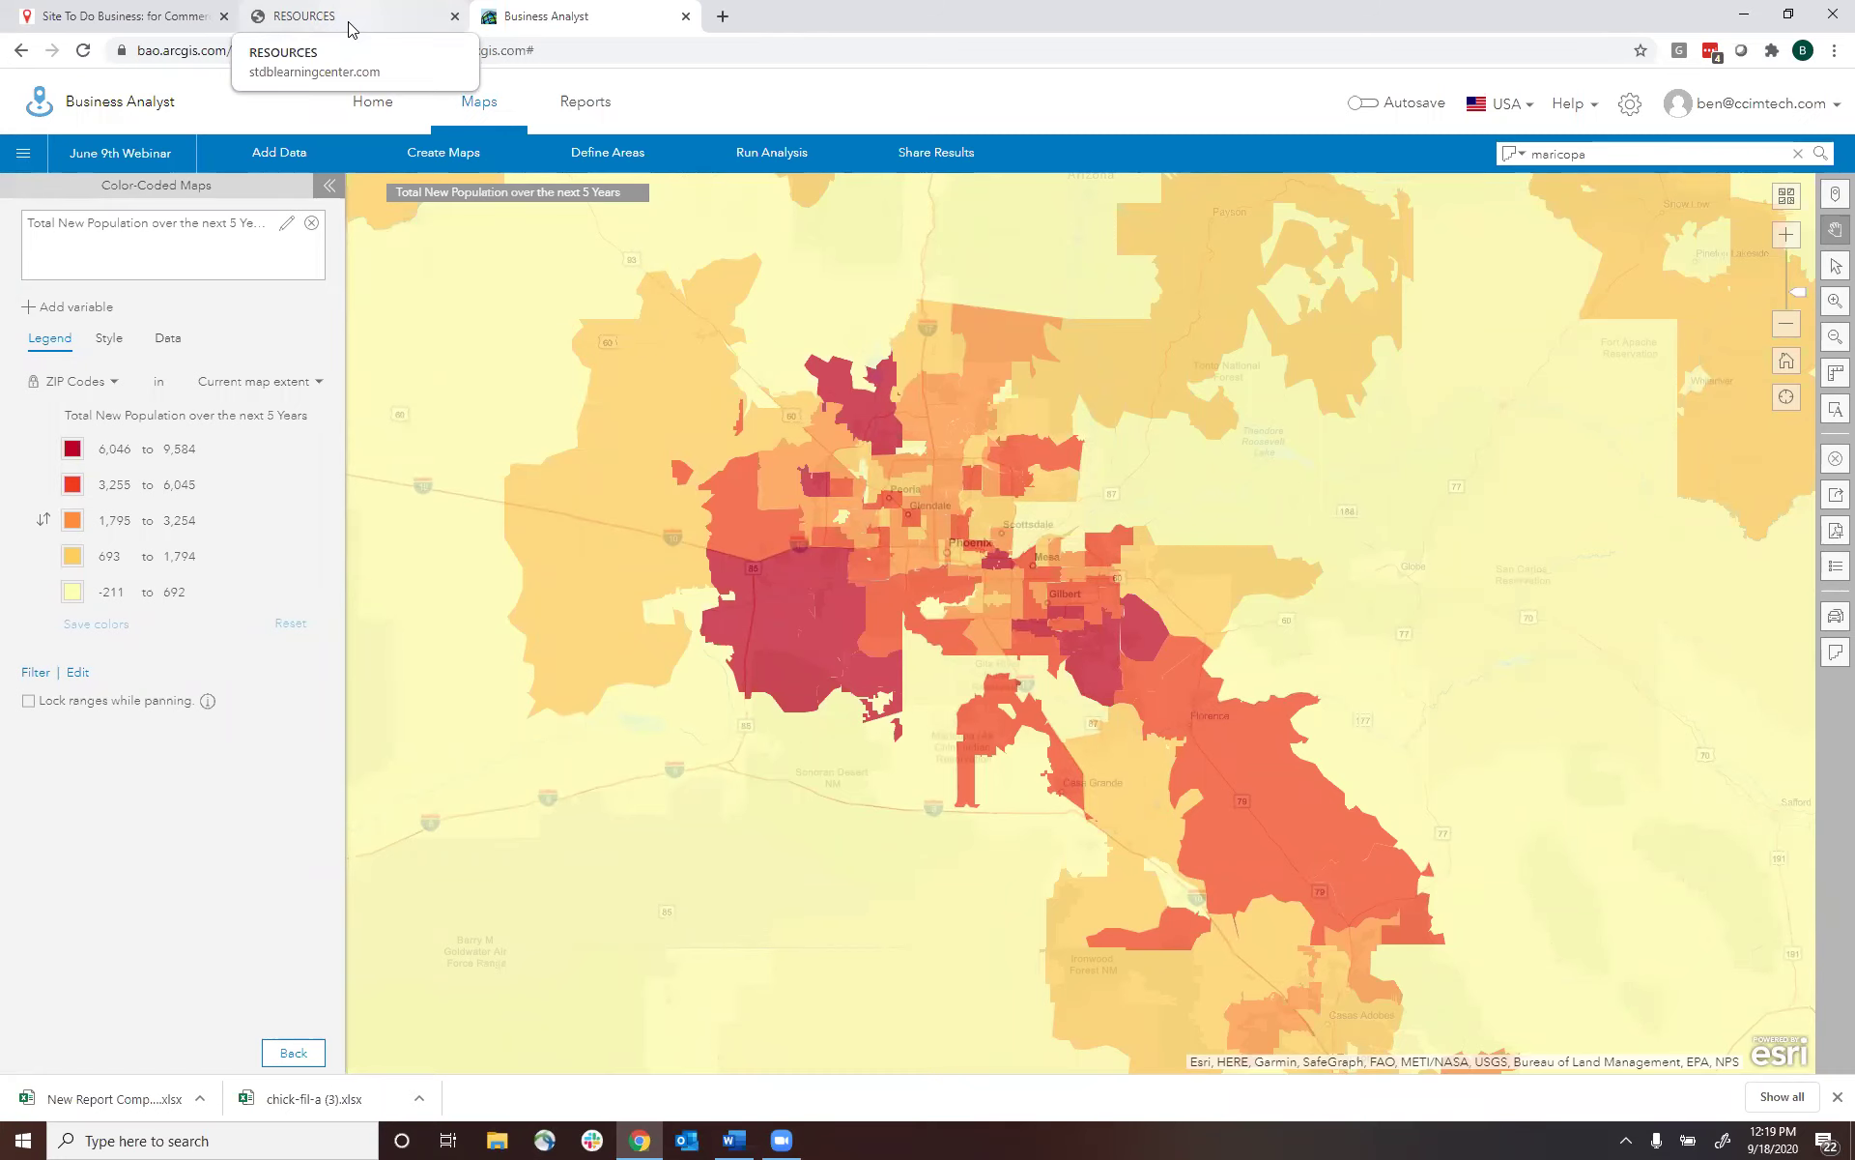
pyautogui.click(349, 28)
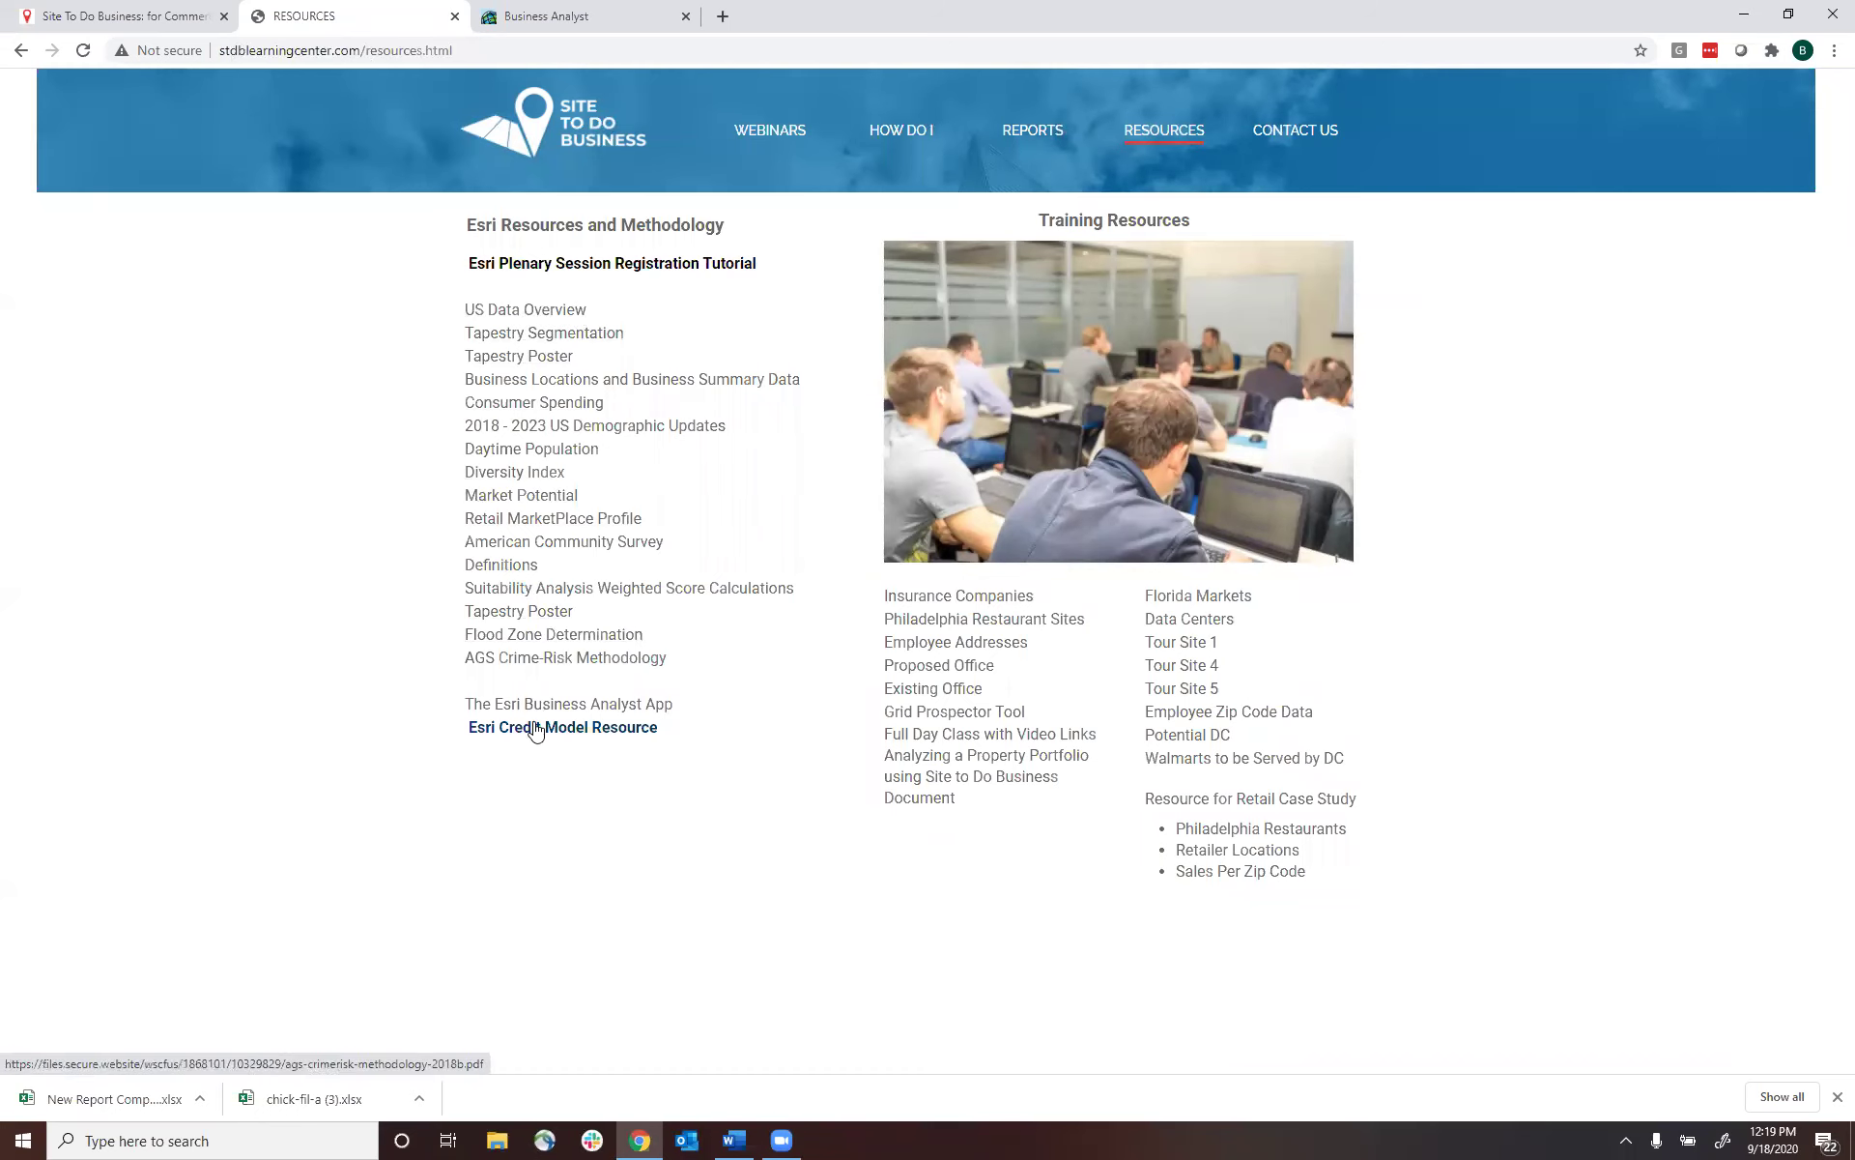
pyautogui.click(455, 16)
# - Reopen the Learning Center's Webinars and How Do I pages, then restore the Latest and Greatest document
pyautogui.click(193, 20)
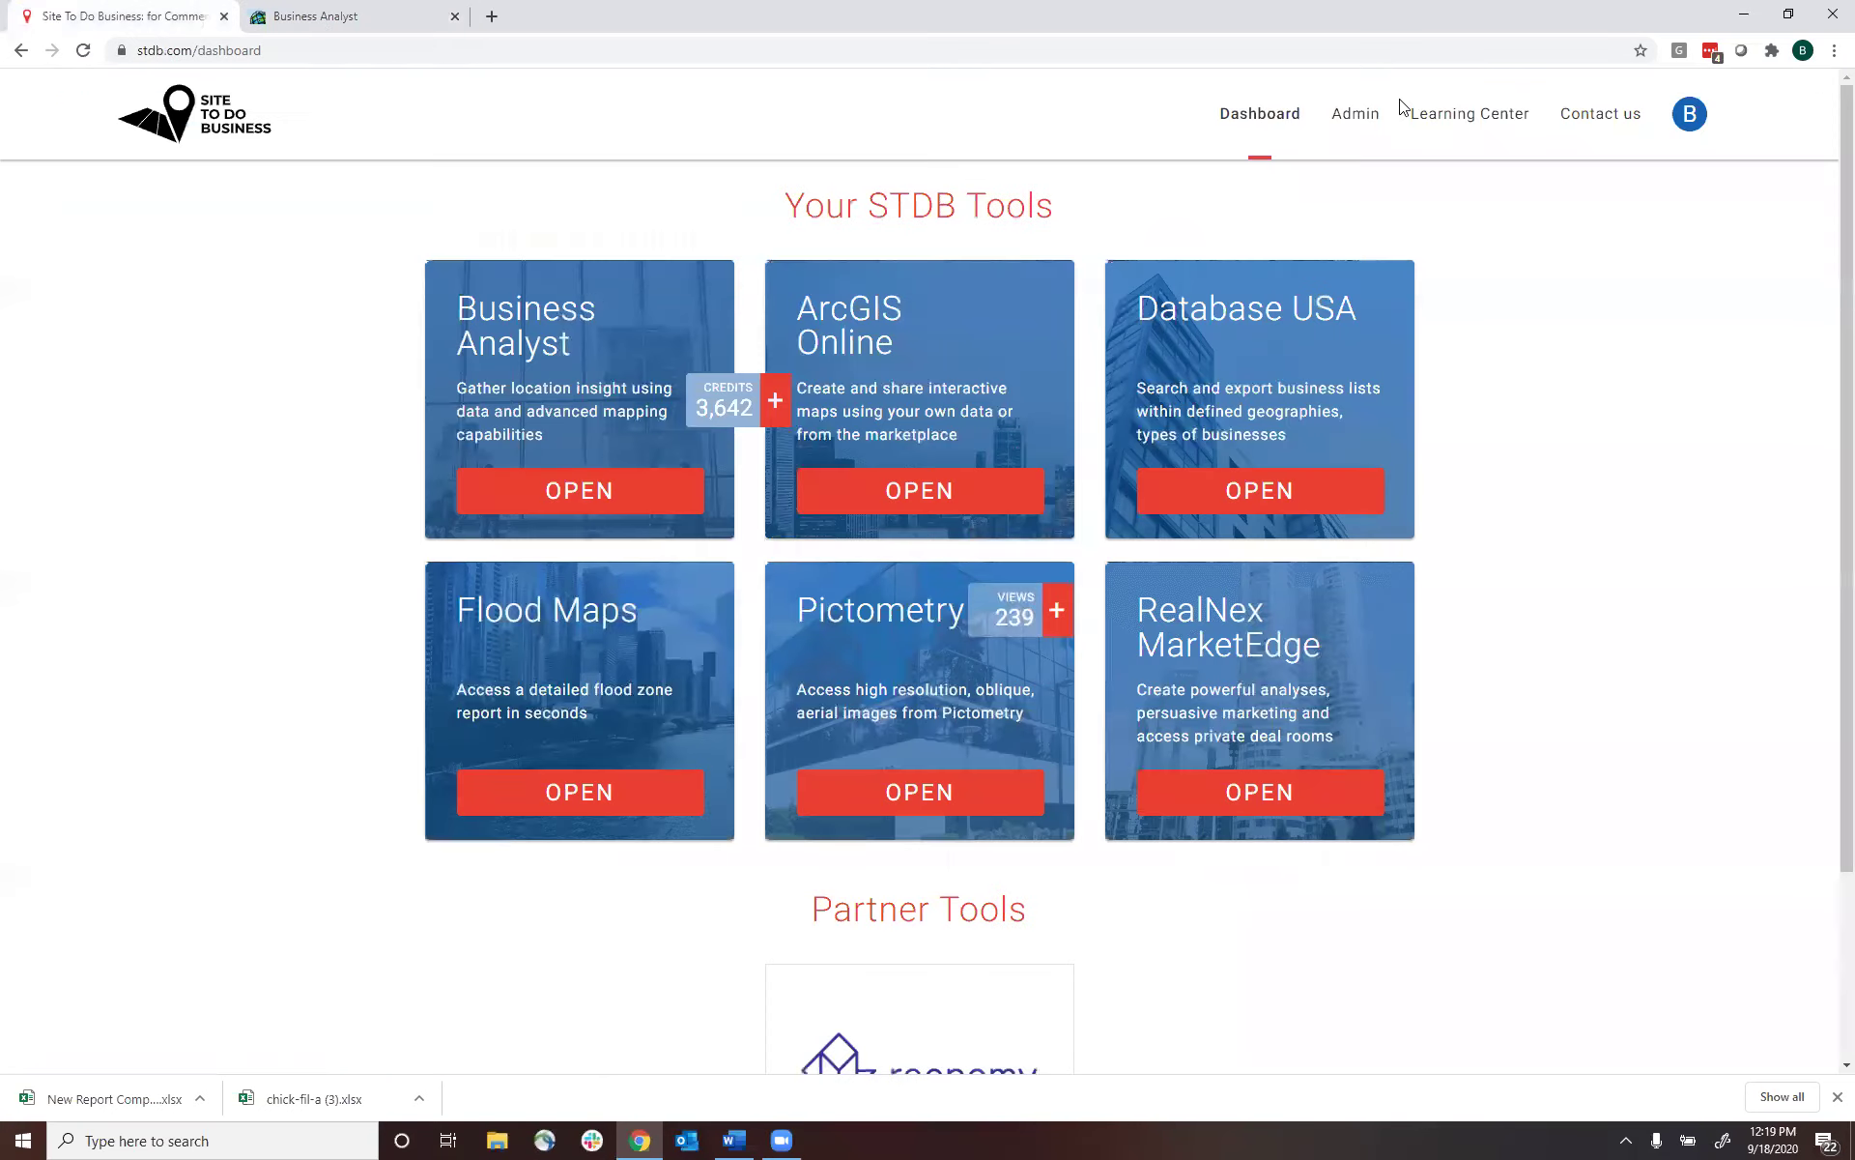
pyautogui.click(1459, 114)
pyautogui.click(771, 137)
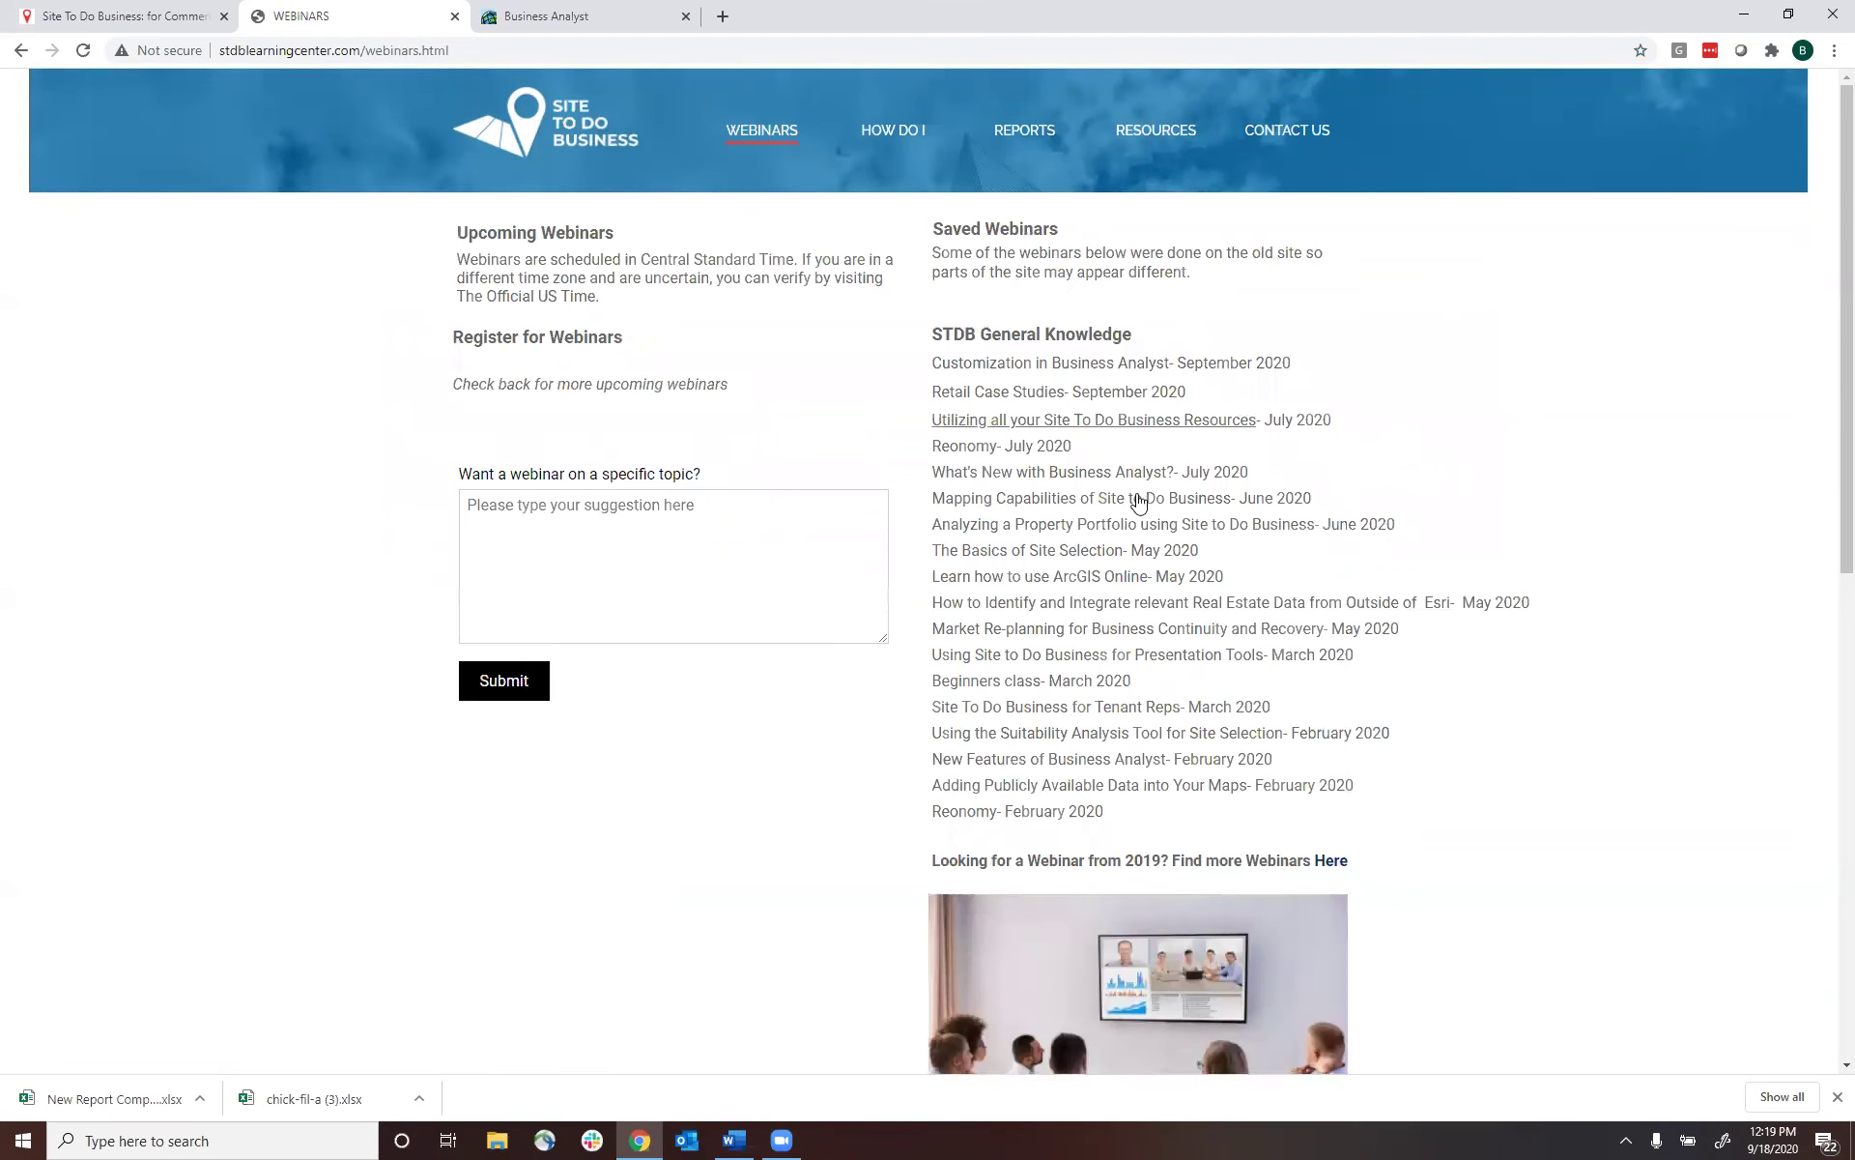
pyautogui.click(913, 140)
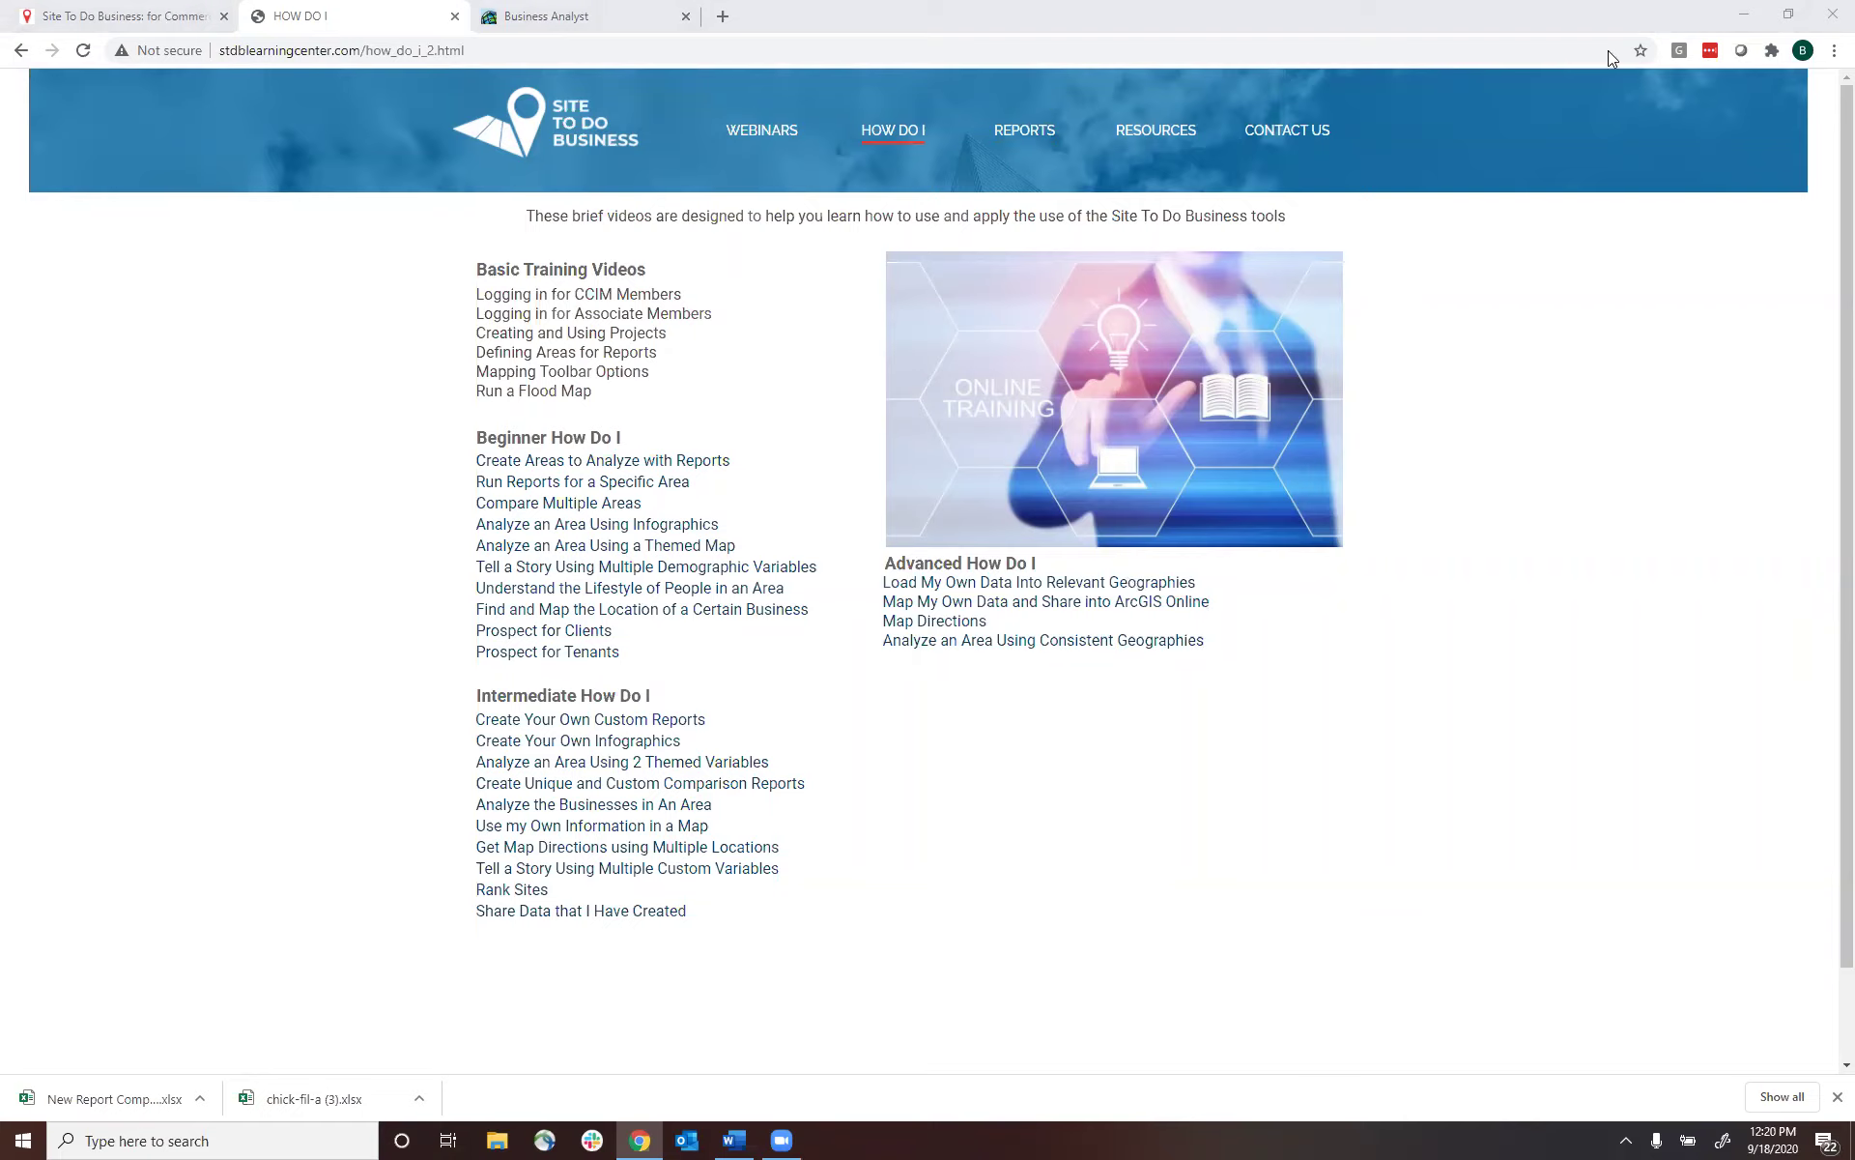
pyautogui.click(1743, 13)
pyautogui.click(736, 1140)
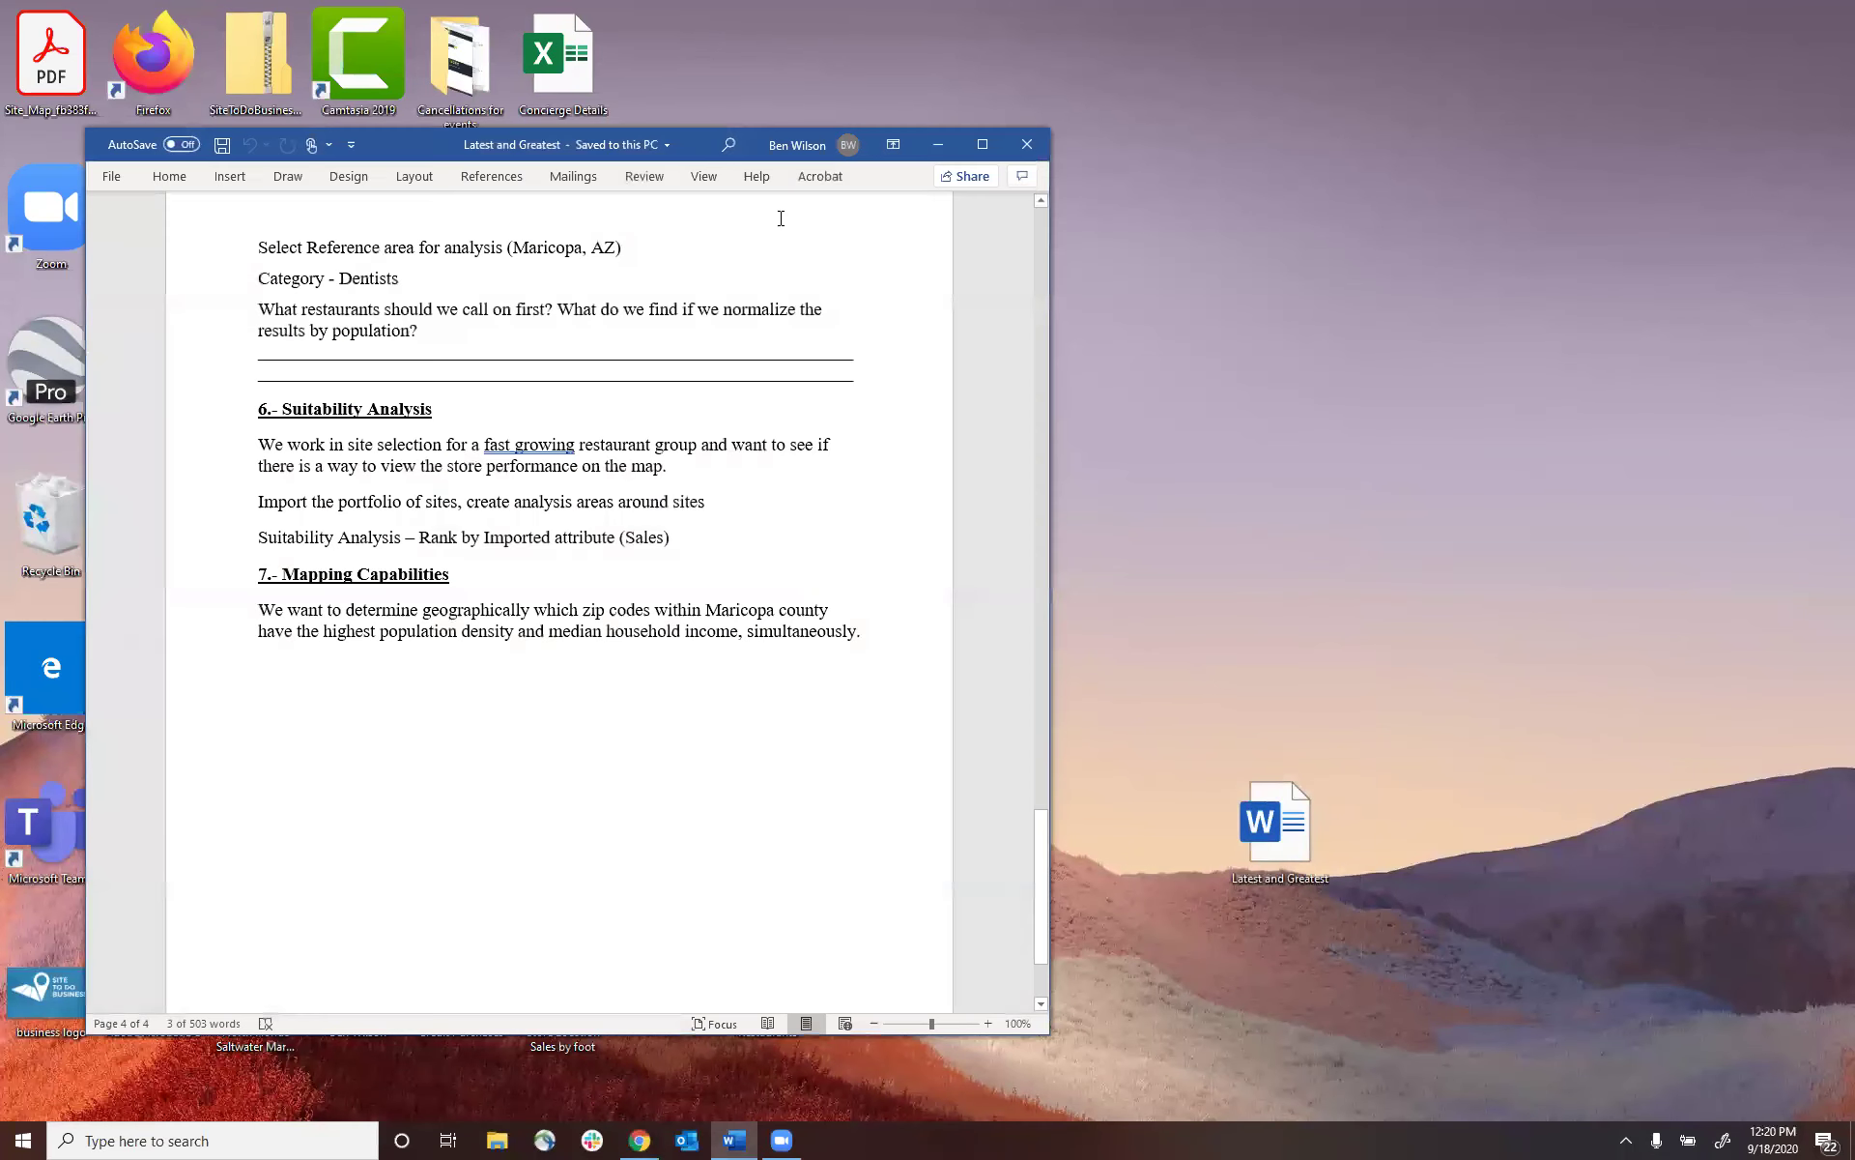
# - Maximize the Latest and Greatest document, scroll to its top, then return to the browser
pyautogui.click(984, 144)
pyautogui.moveTo(1828, 529); pyautogui.dragTo(1353, 8)
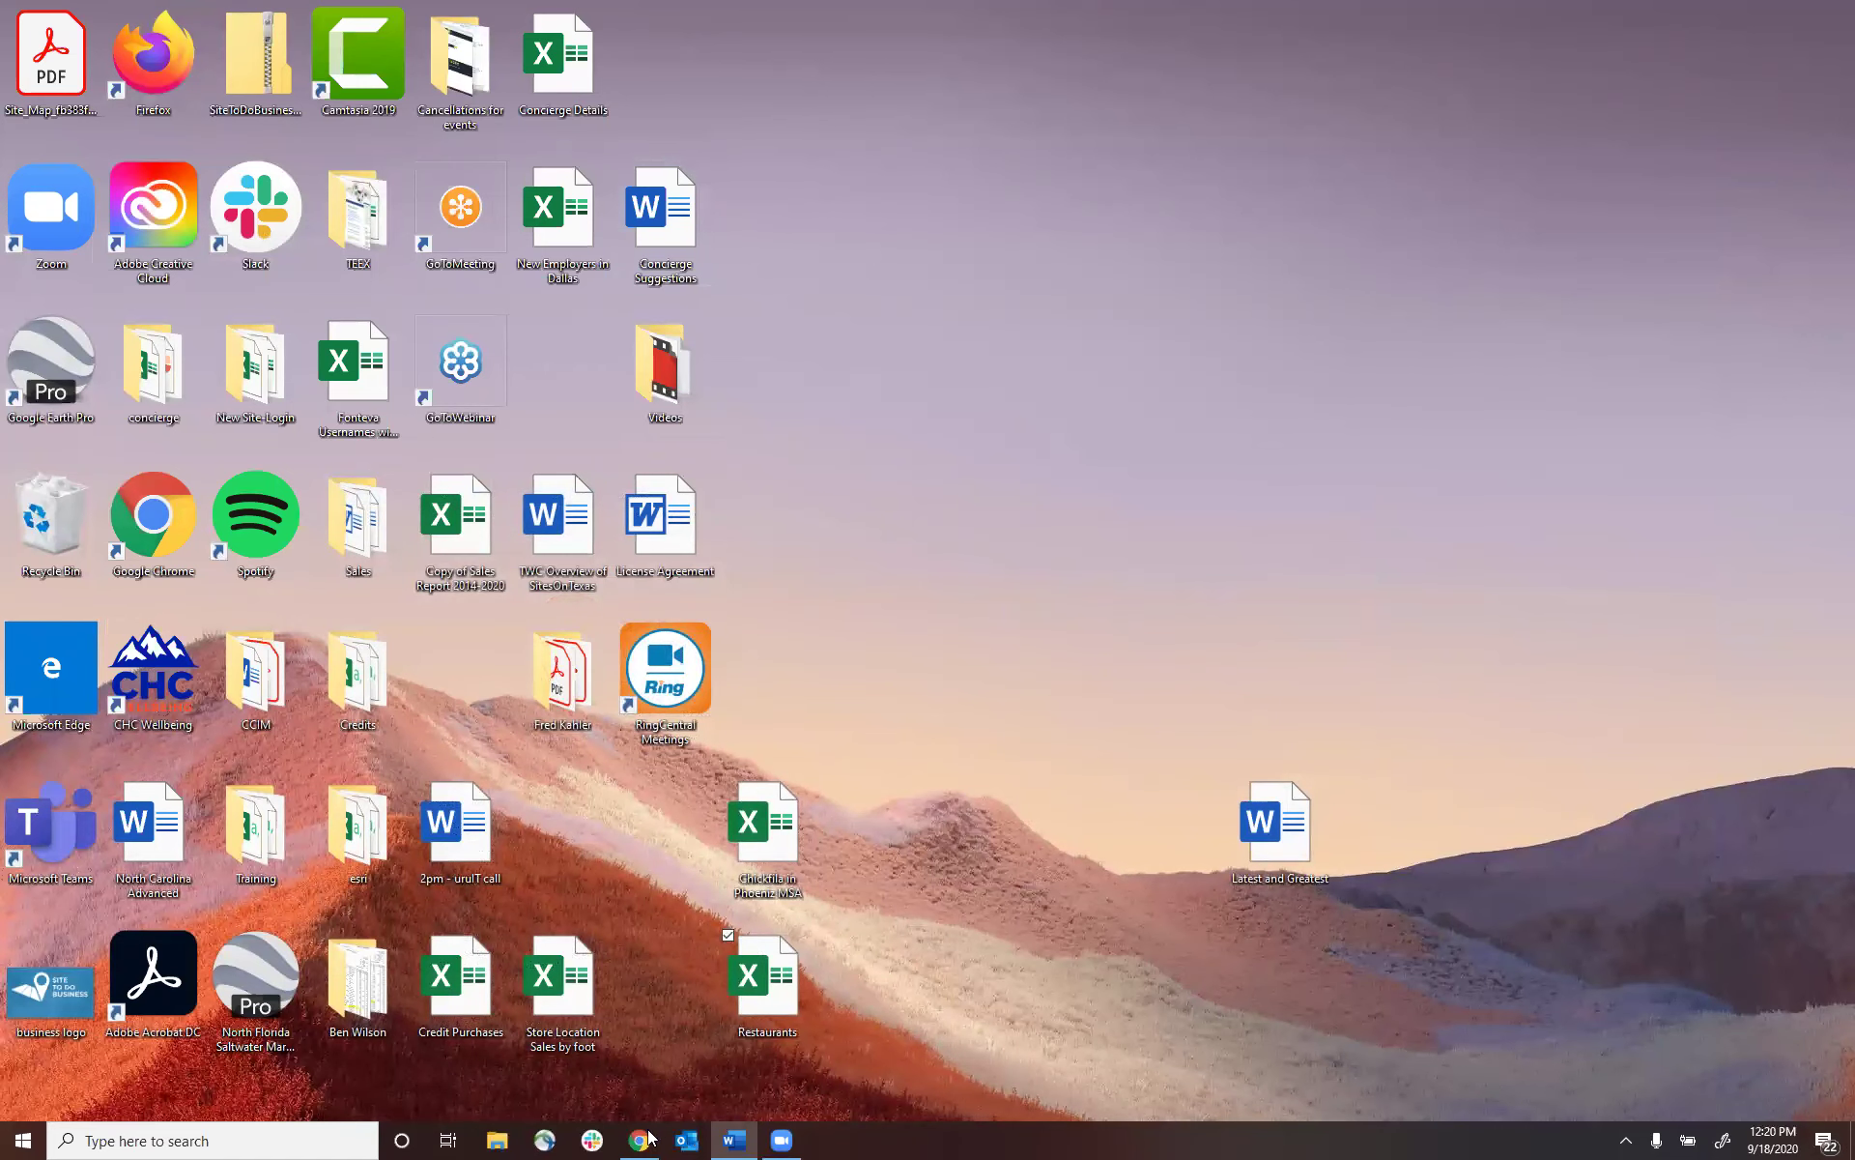
pyautogui.click(660, 1100)
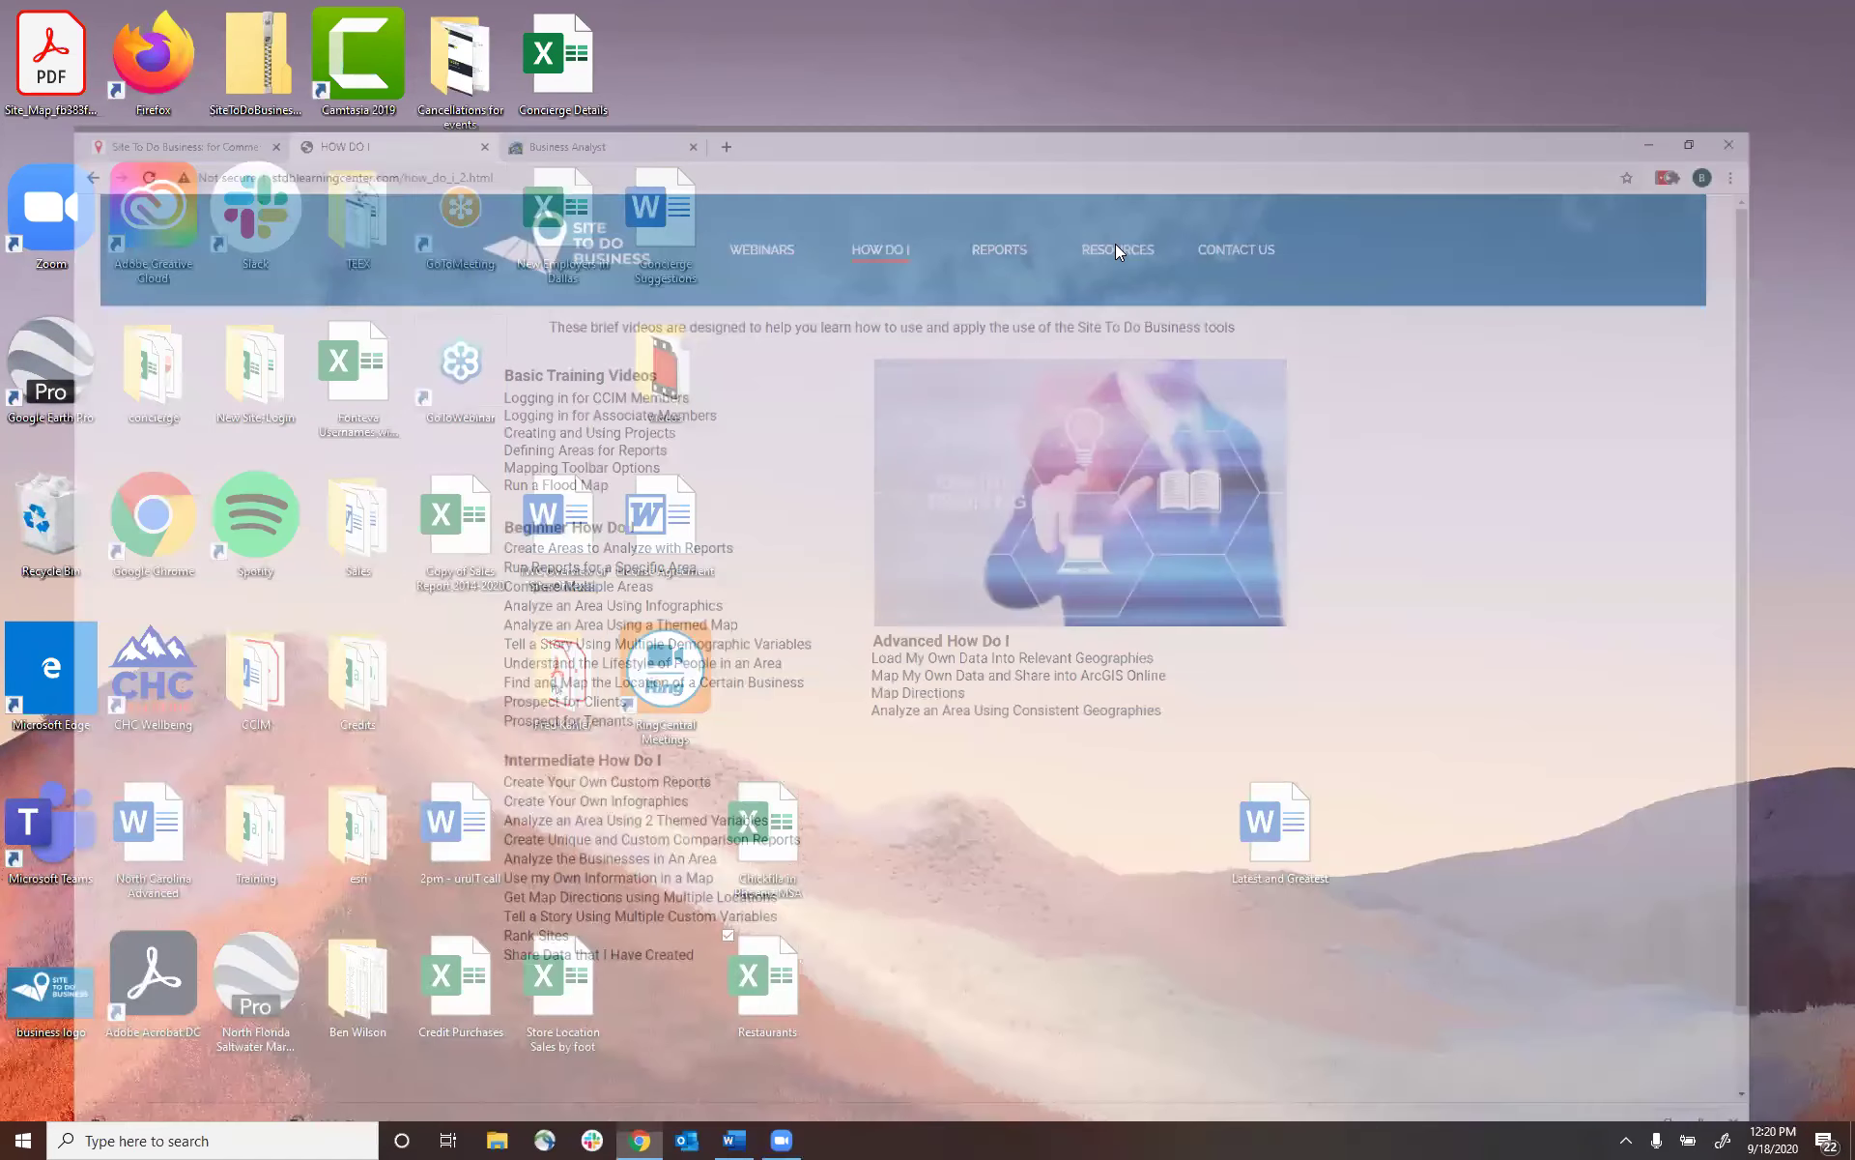
# - Show the Learning Center's Contact Us page with support, training and sales contacts
pyautogui.click(1274, 132)
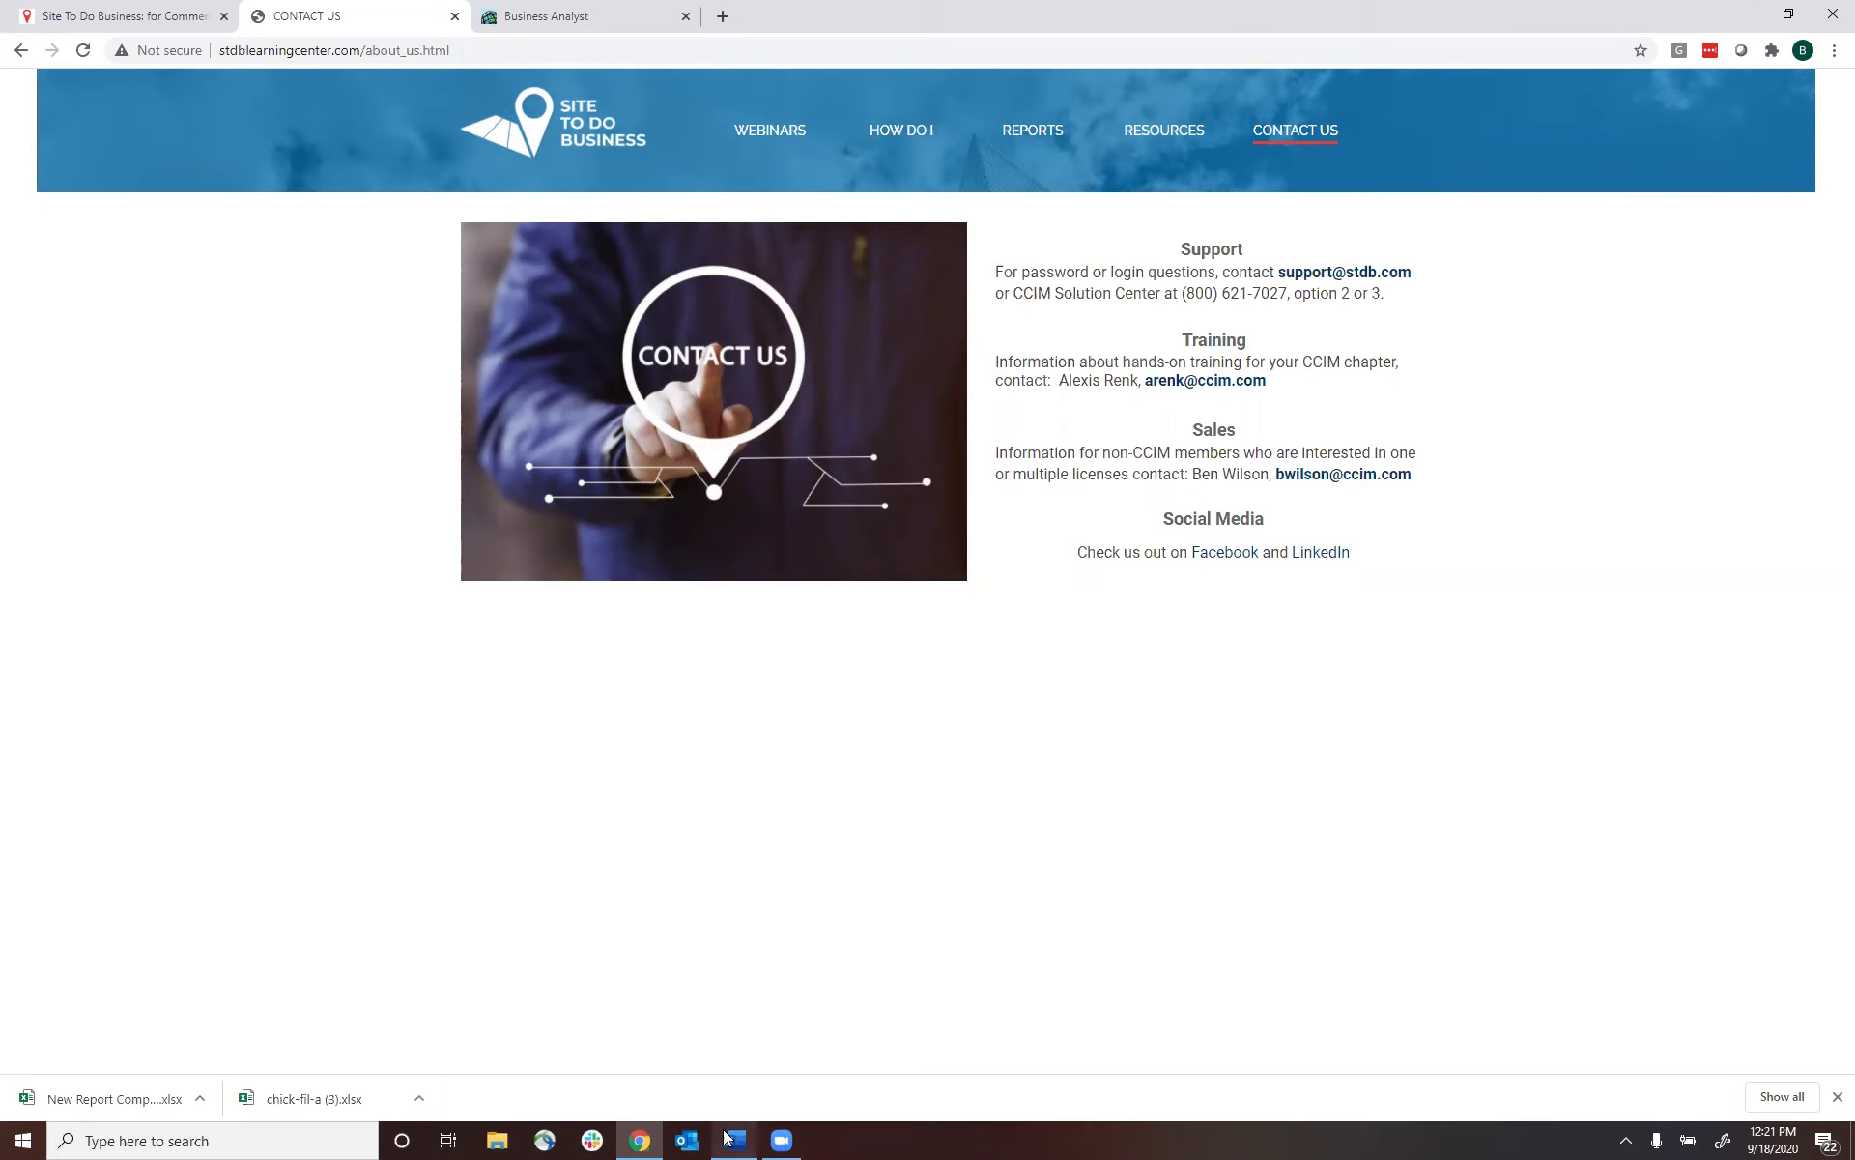
pyautogui.moveTo(727, 1139)
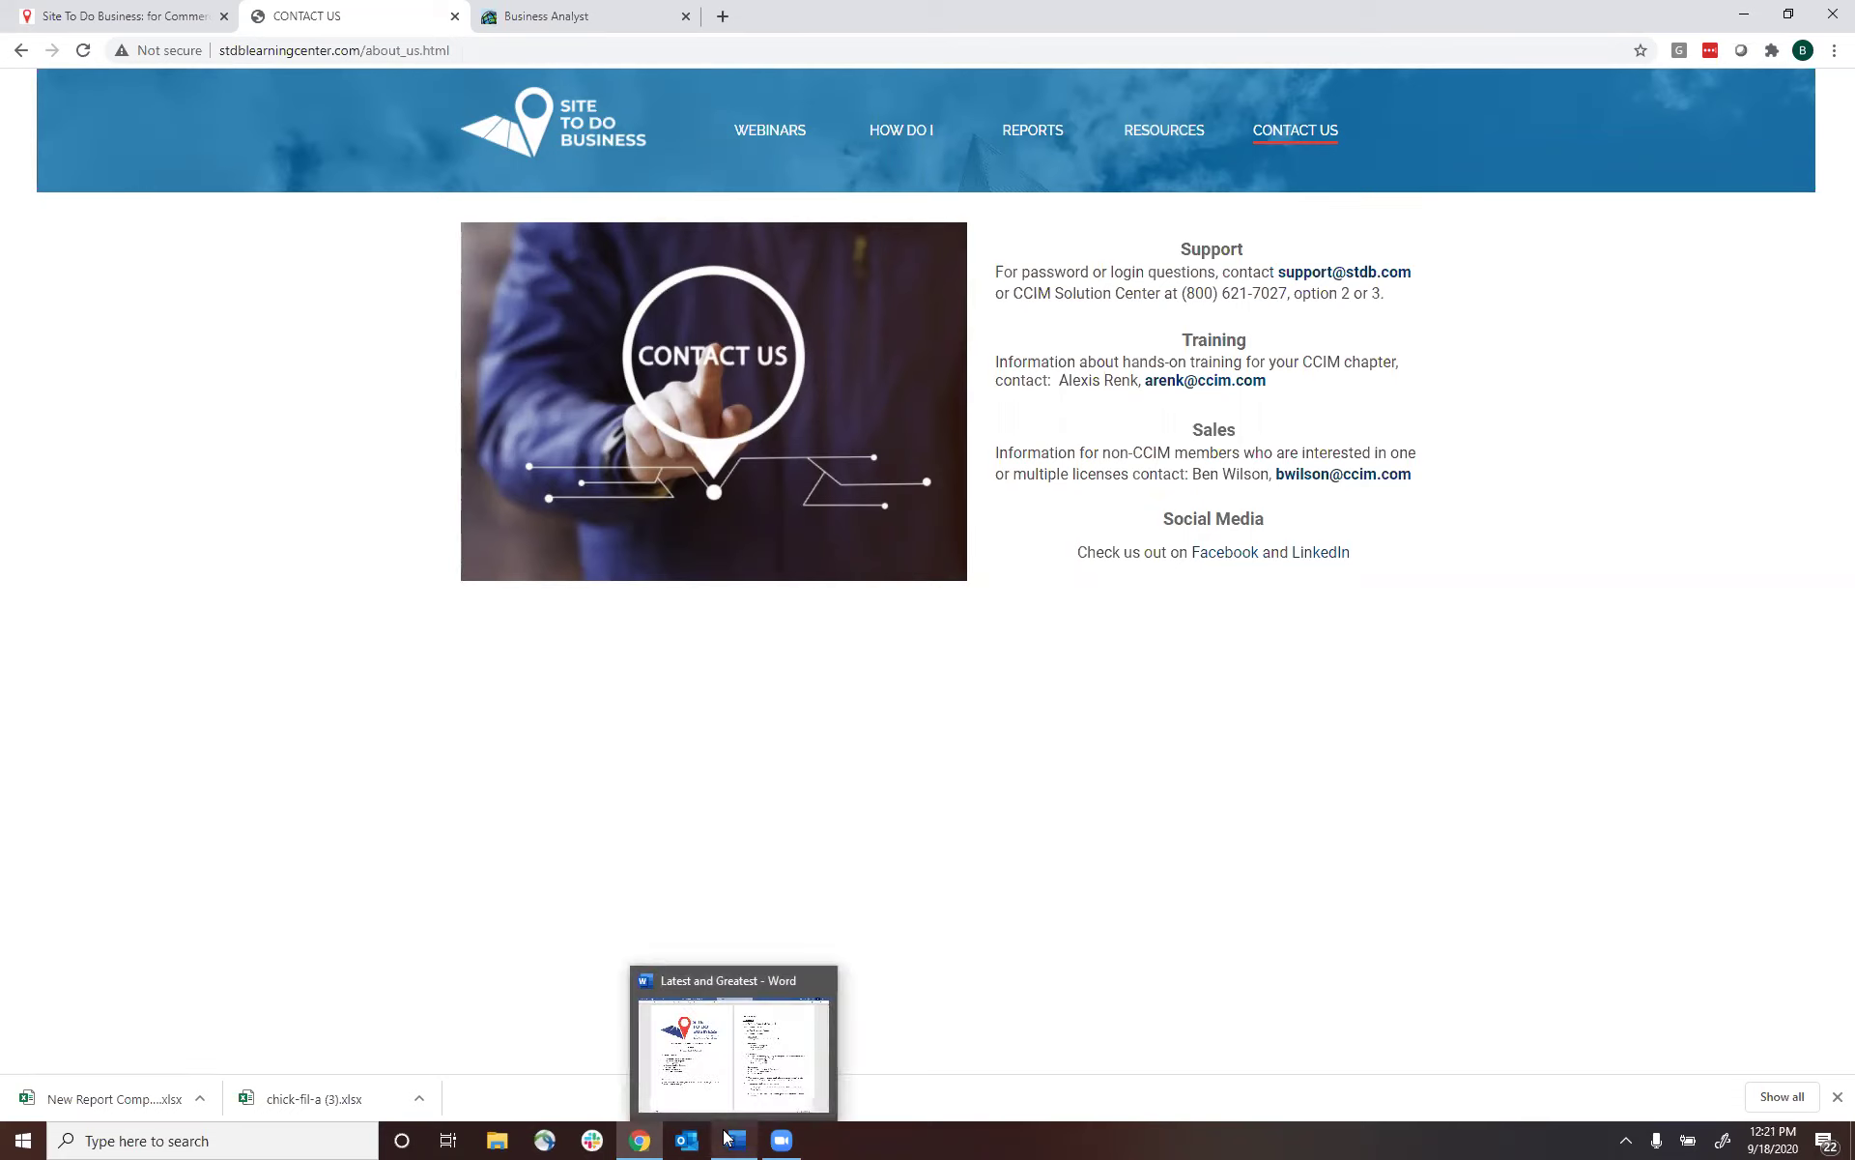